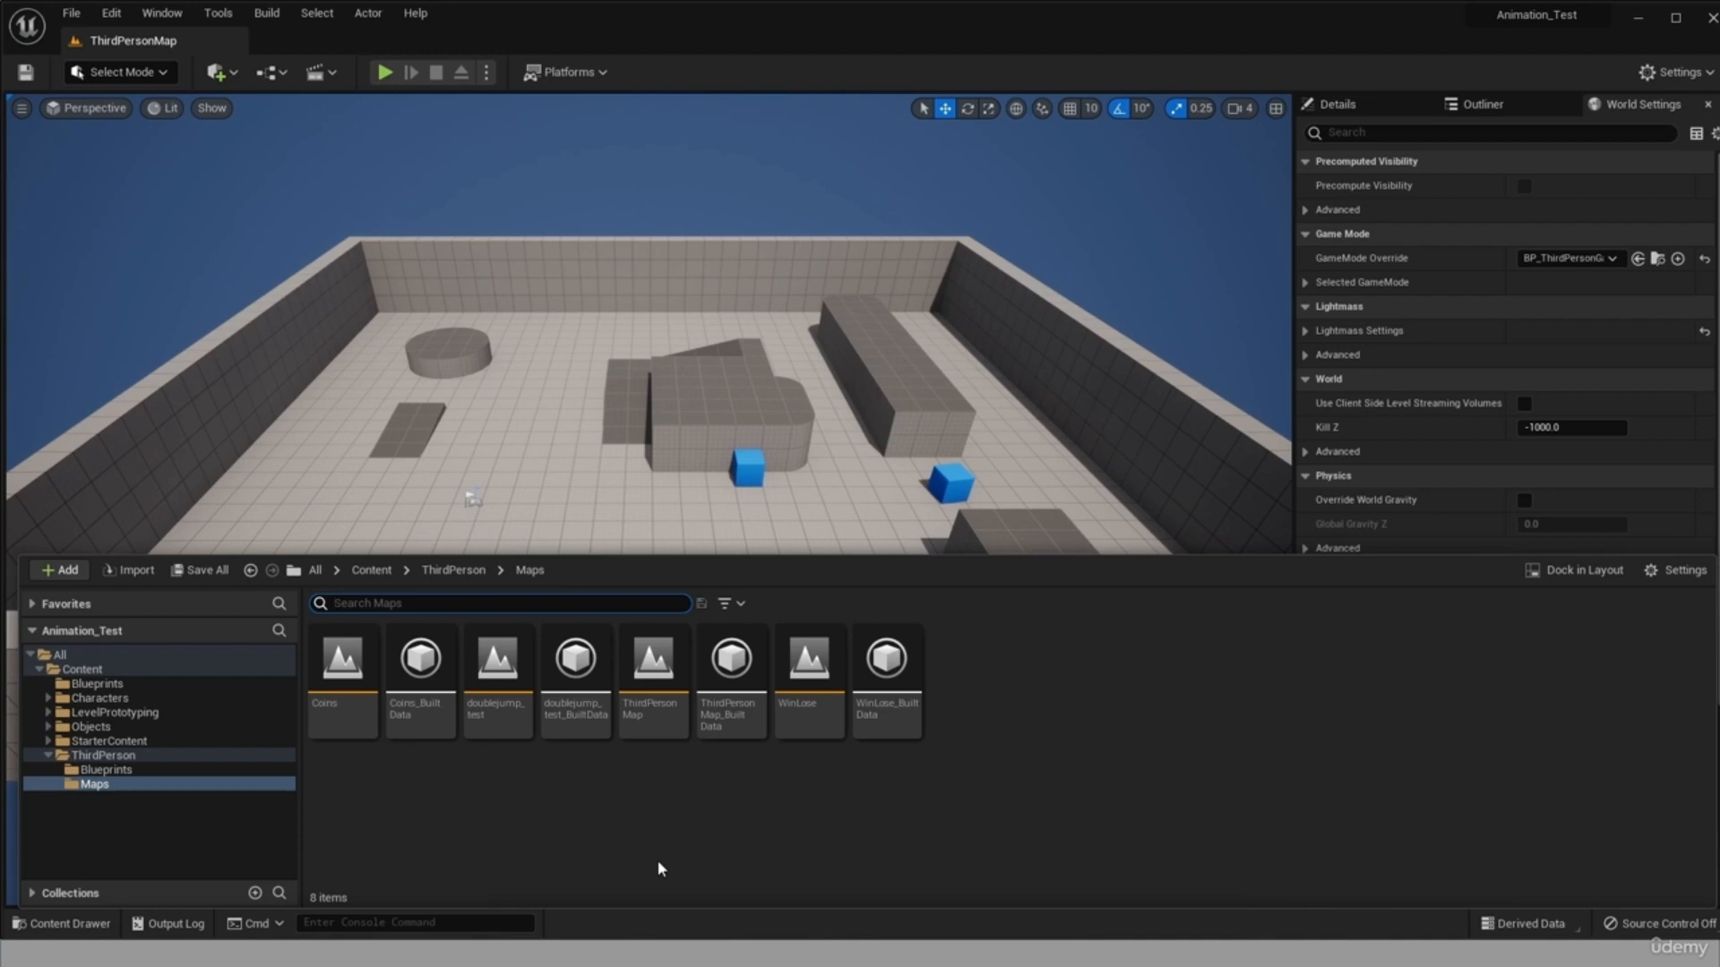
# Create a User Widget blueprint named WBP_Menu in the Content/Blueprints folder.
pyautogui.click(95, 684)
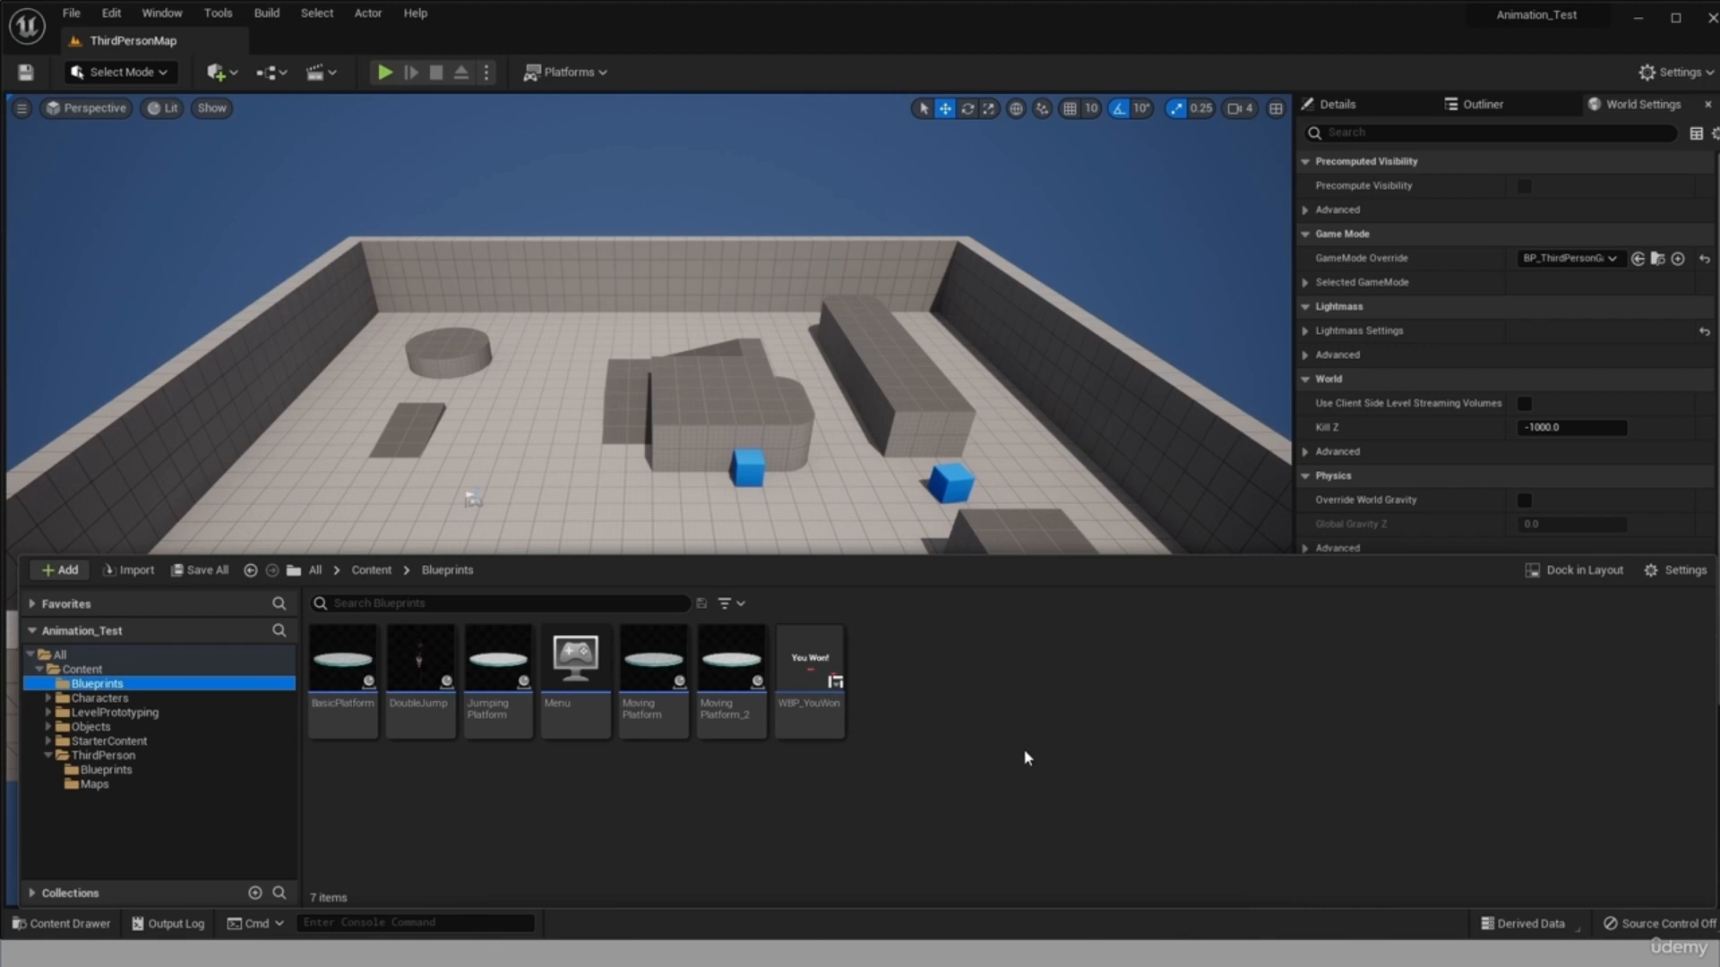
pyautogui.rightClick(892, 661)
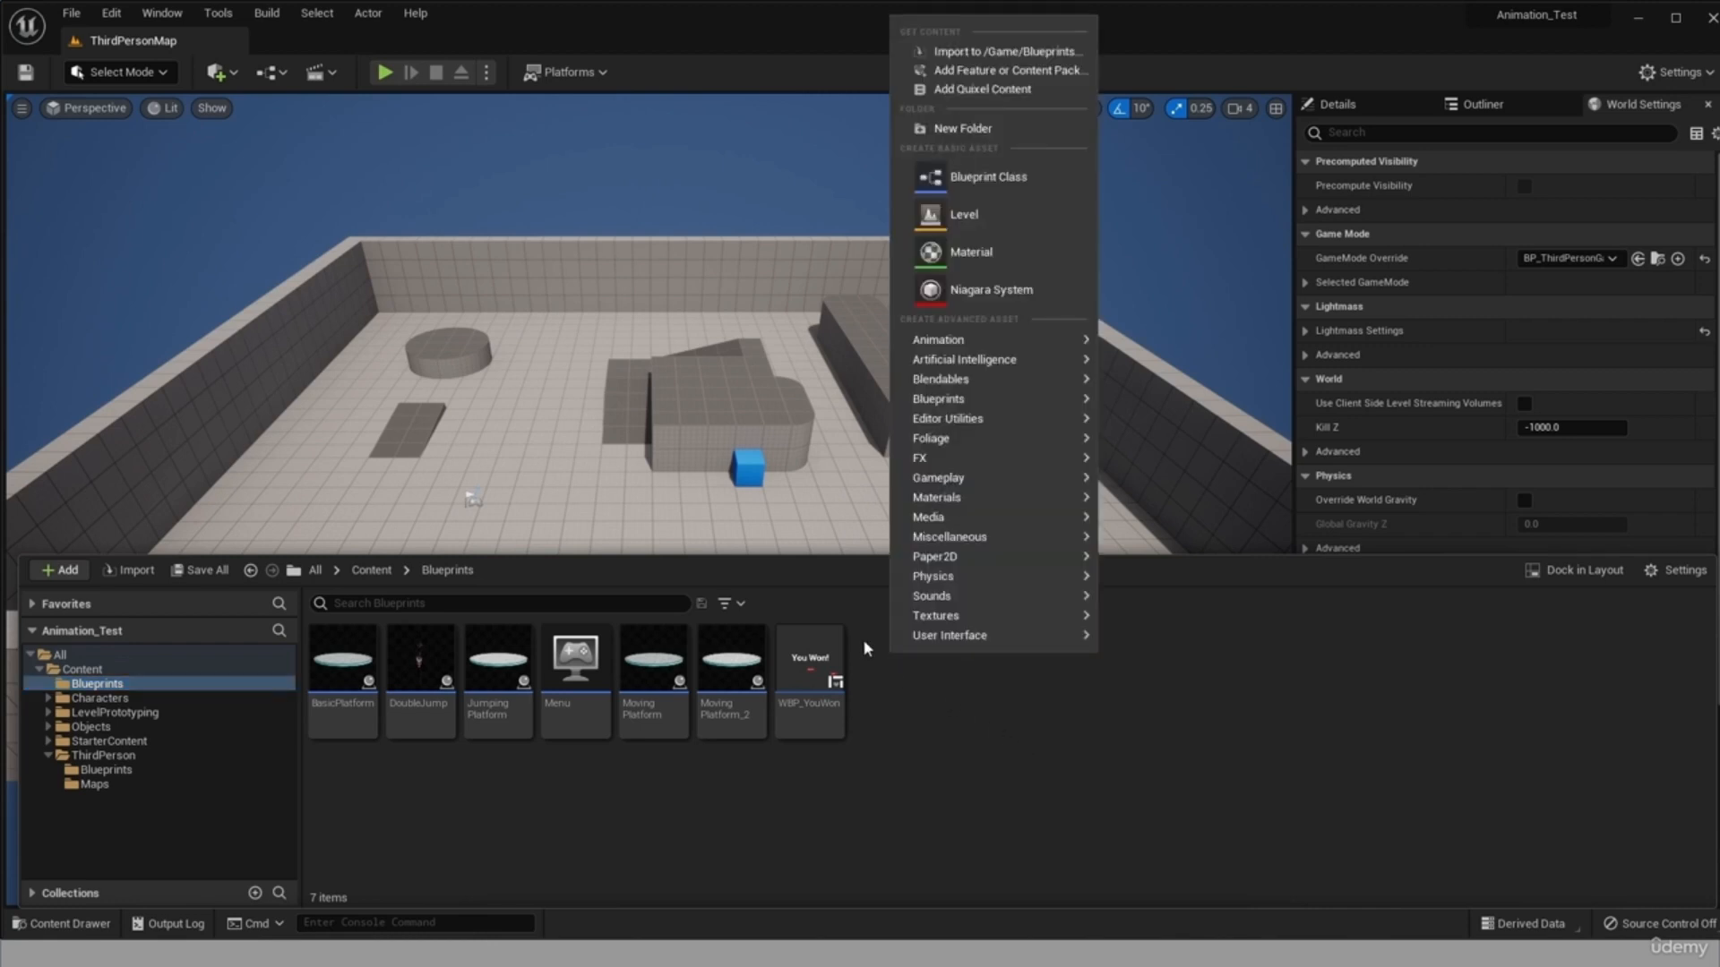
pyautogui.moveTo(923, 645)
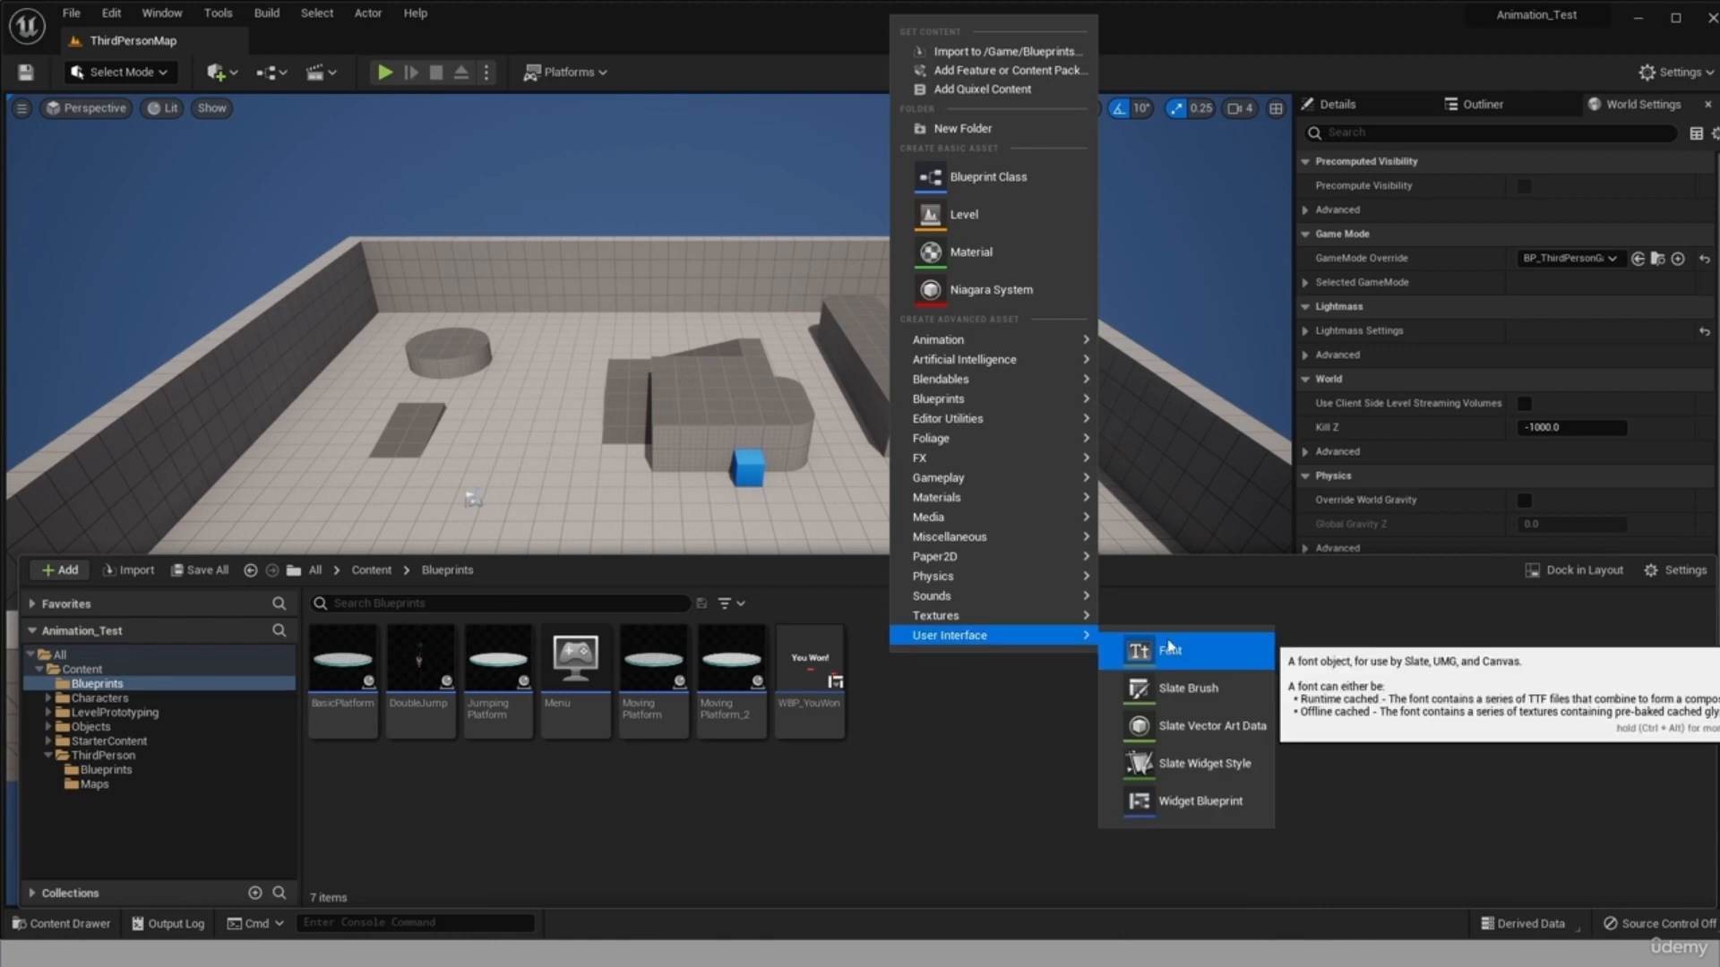
pyautogui.click(1196, 799)
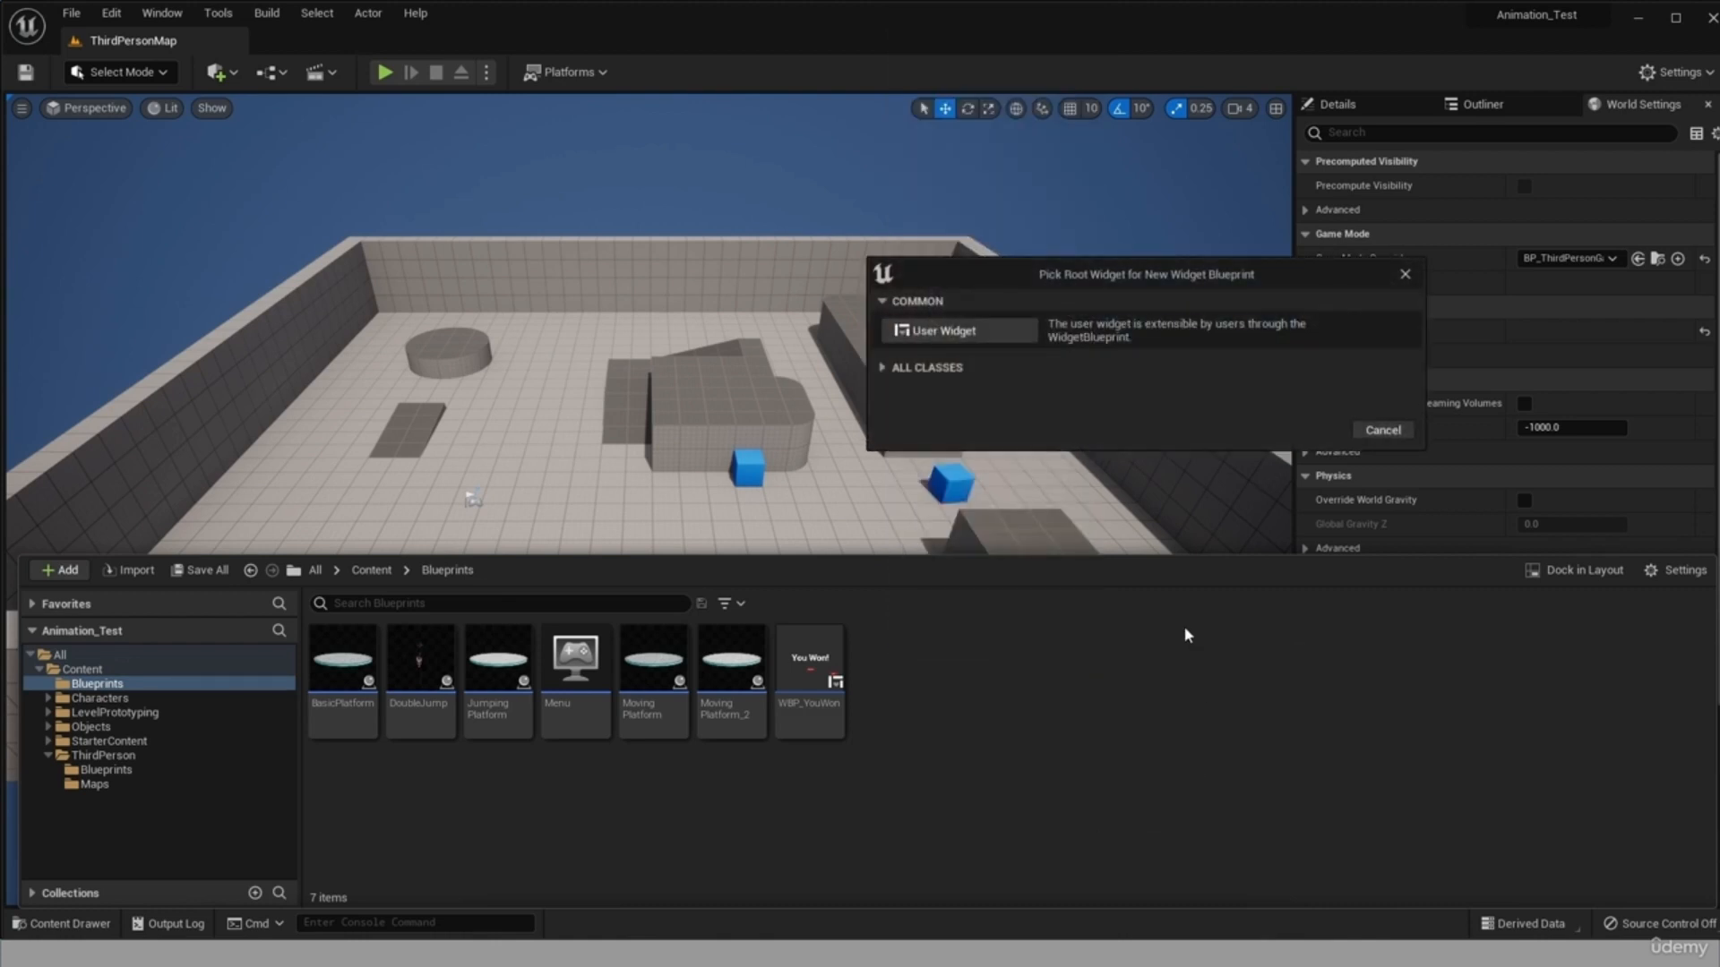
pyautogui.click(943, 331)
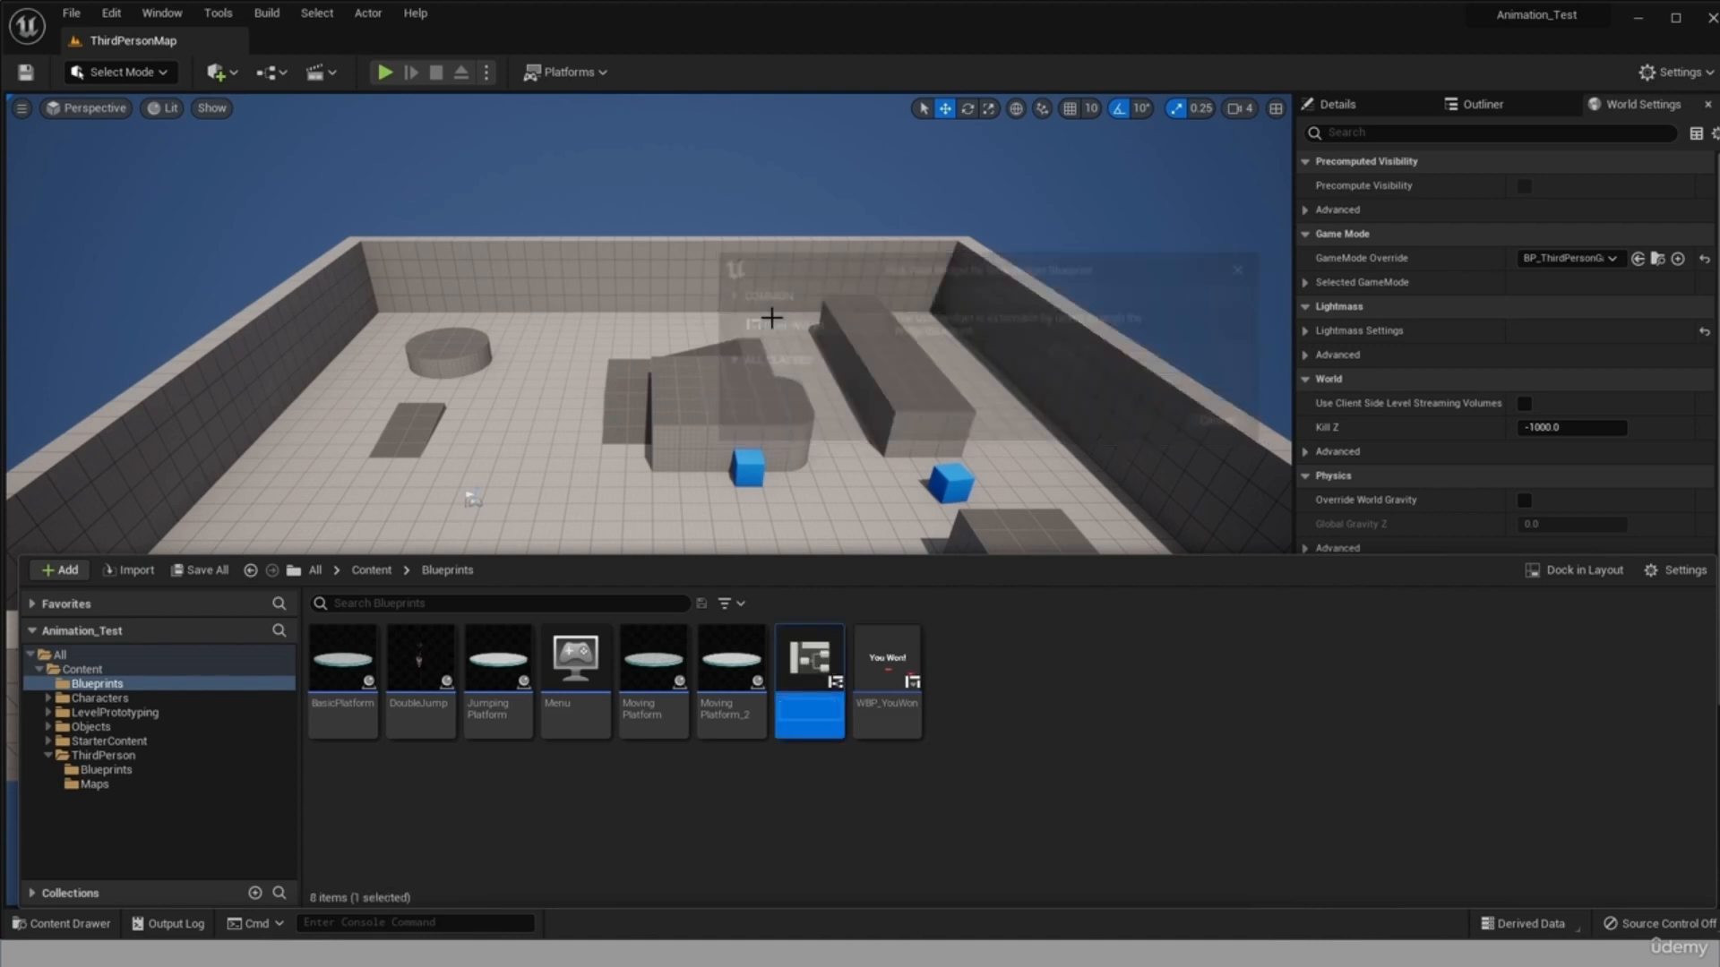
pyautogui.write('WBP_')
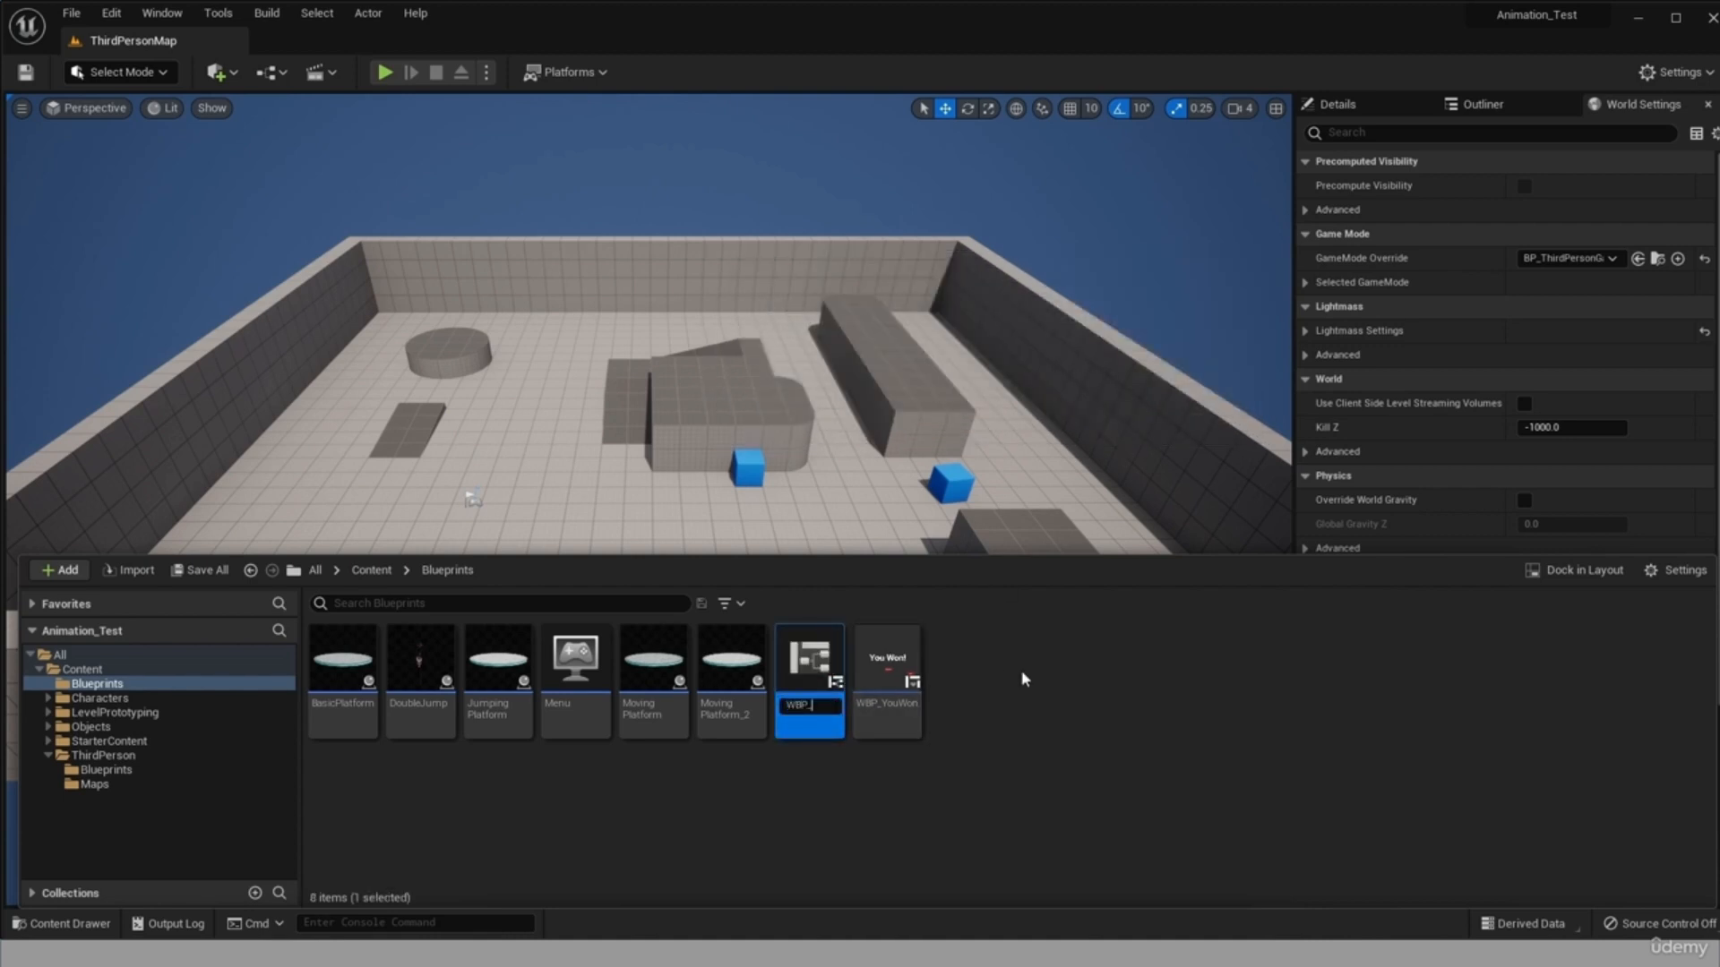
pyautogui.write('Menu')
pyautogui.press('Return')
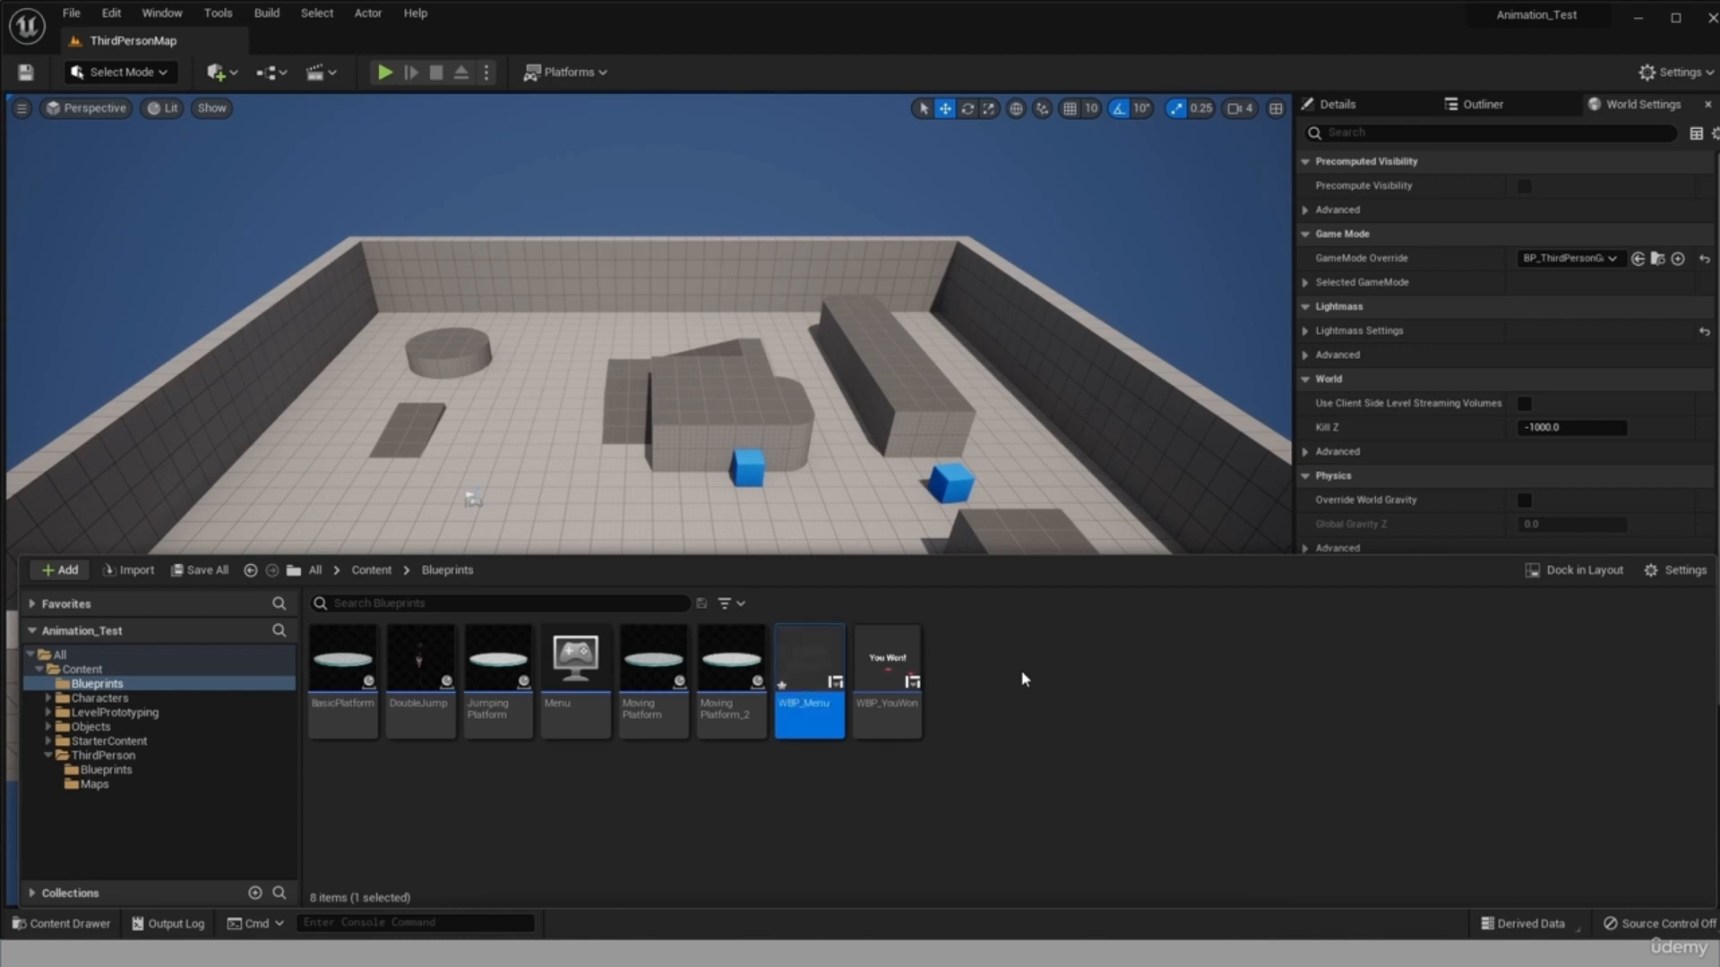
# Open the WBP_Menu widget for editing and add a Canvas Panel as its root.
pyautogui.doubleClick(812, 658)
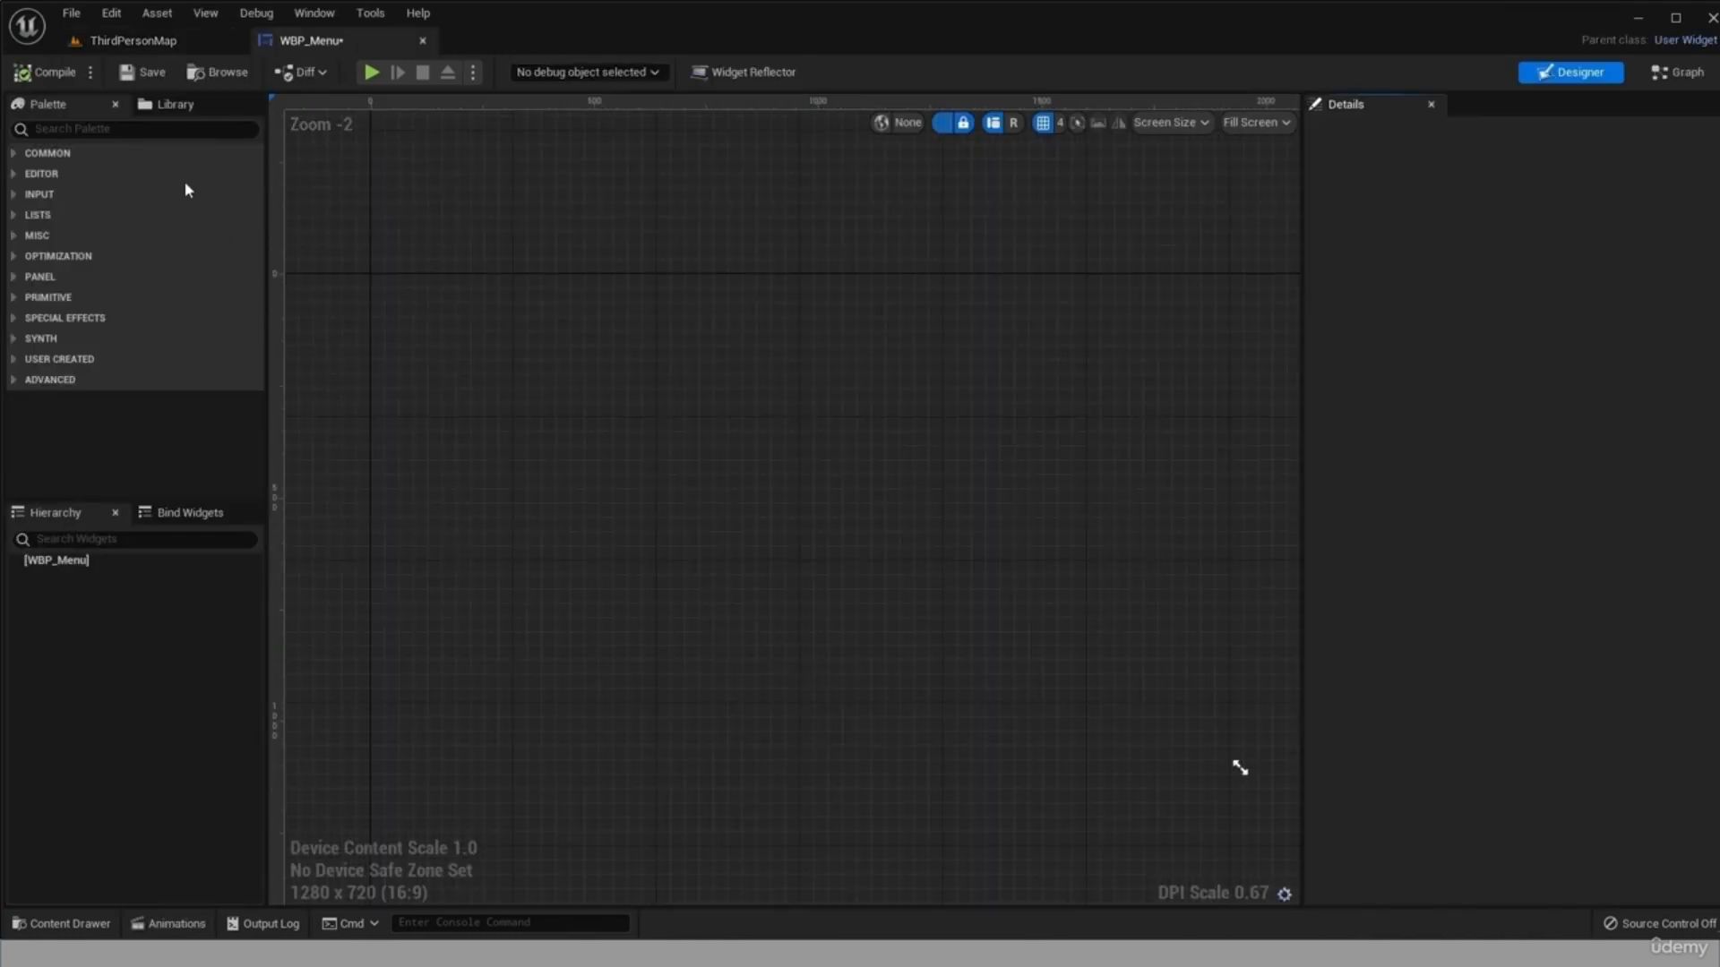
pyautogui.click(179, 130)
pyautogui.write('canv')
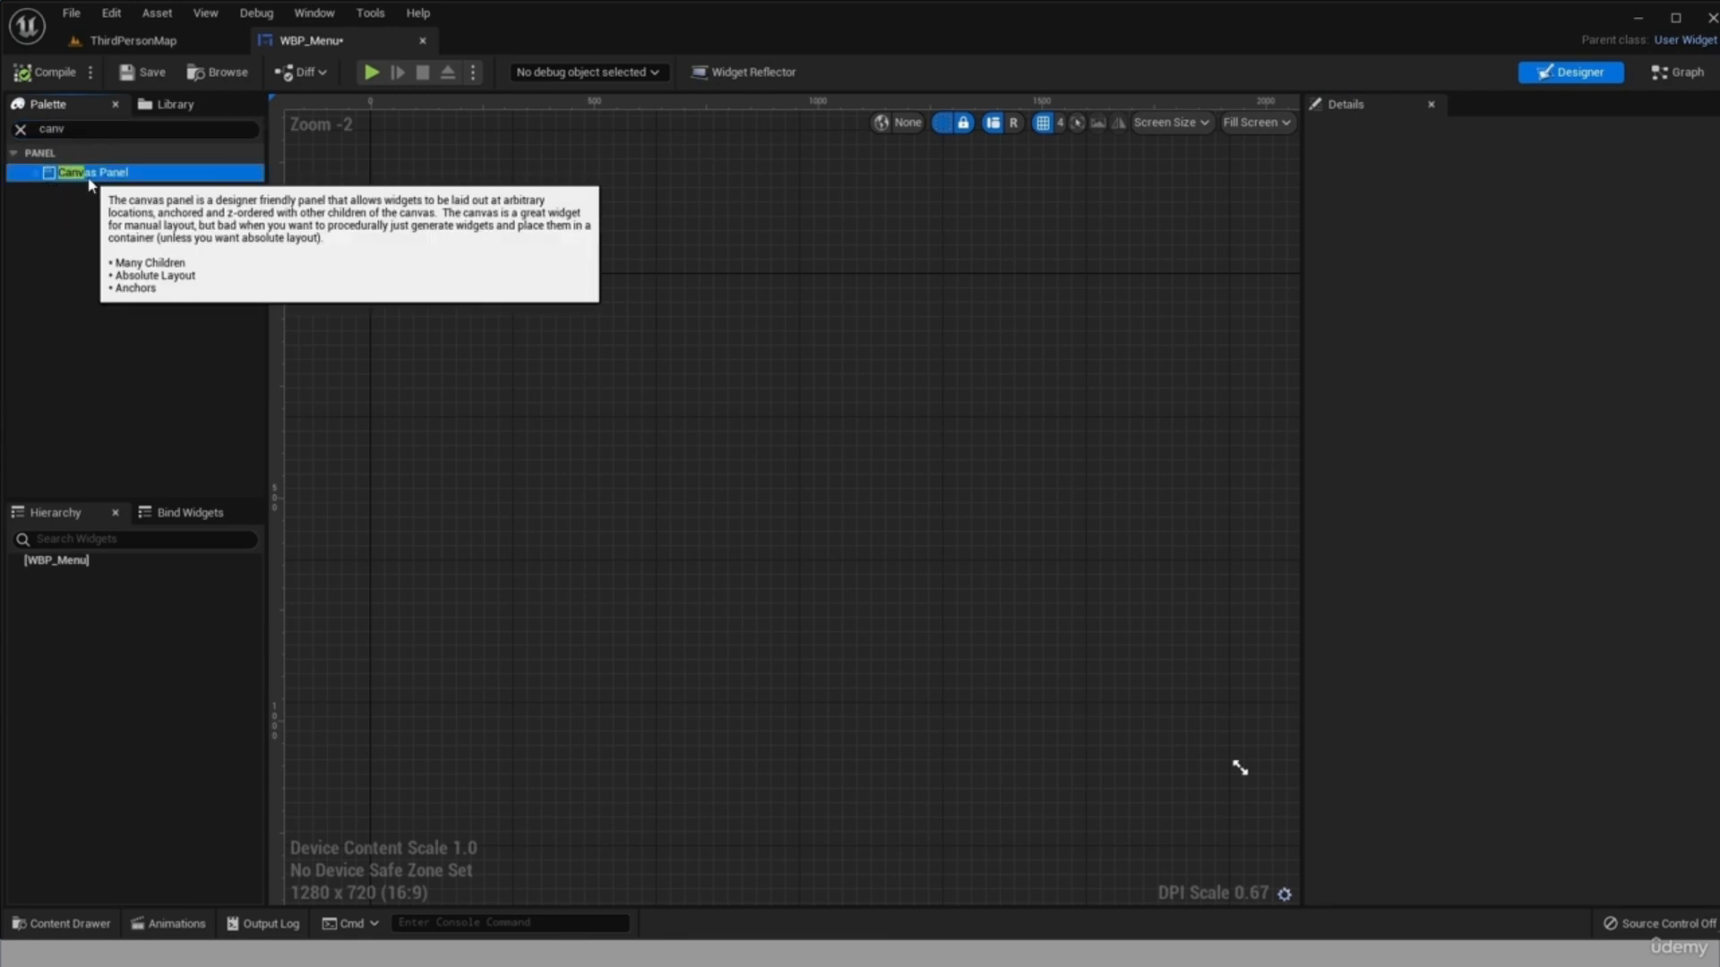
pyautogui.moveTo(90, 172); pyautogui.dragTo(104, 563)
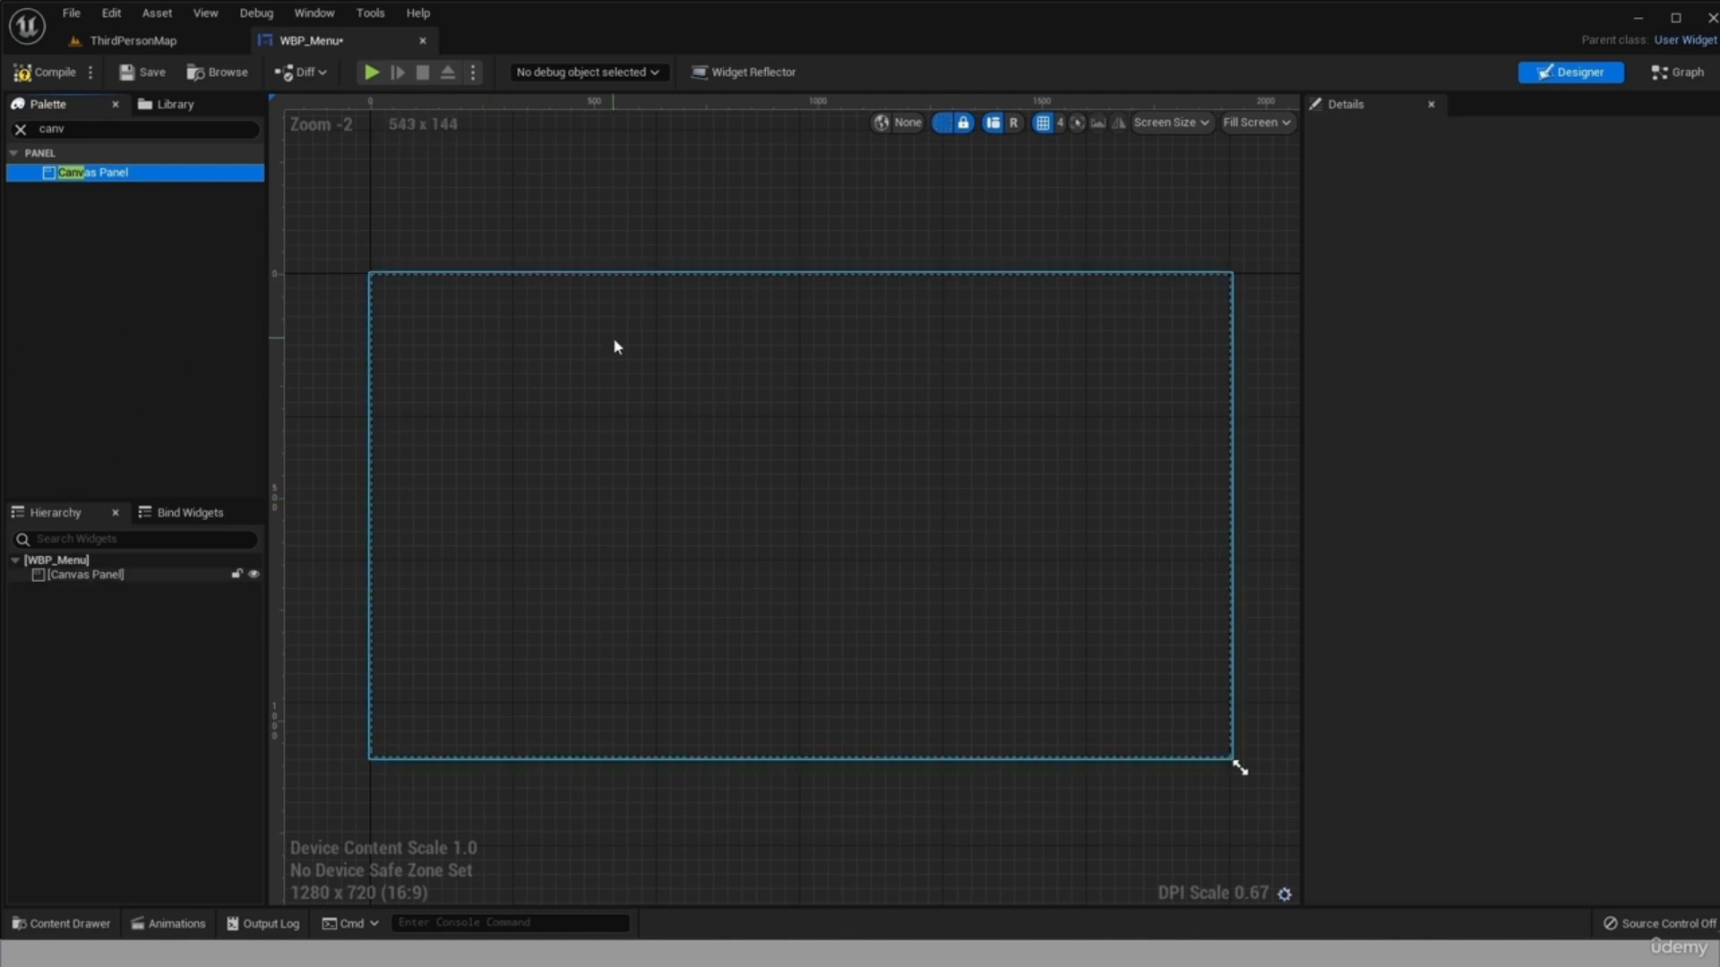
# Add a Vertical Box inside the Canvas Panel.
pyautogui.click(85, 132)
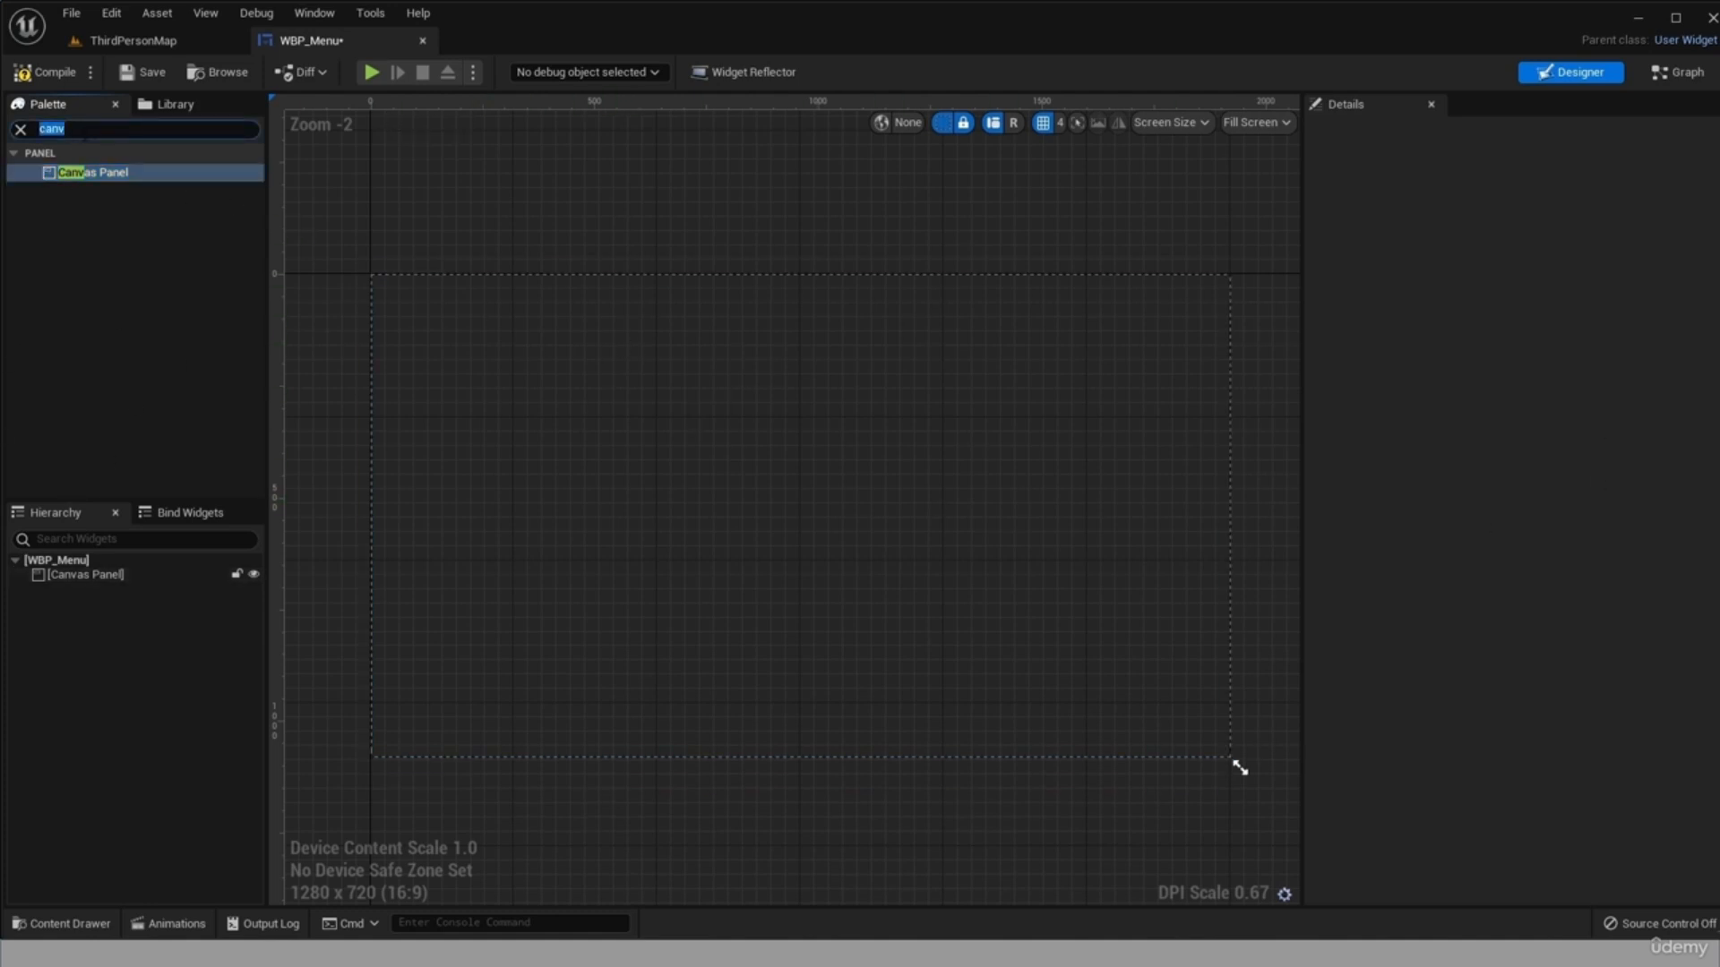
pyautogui.write('vertica')
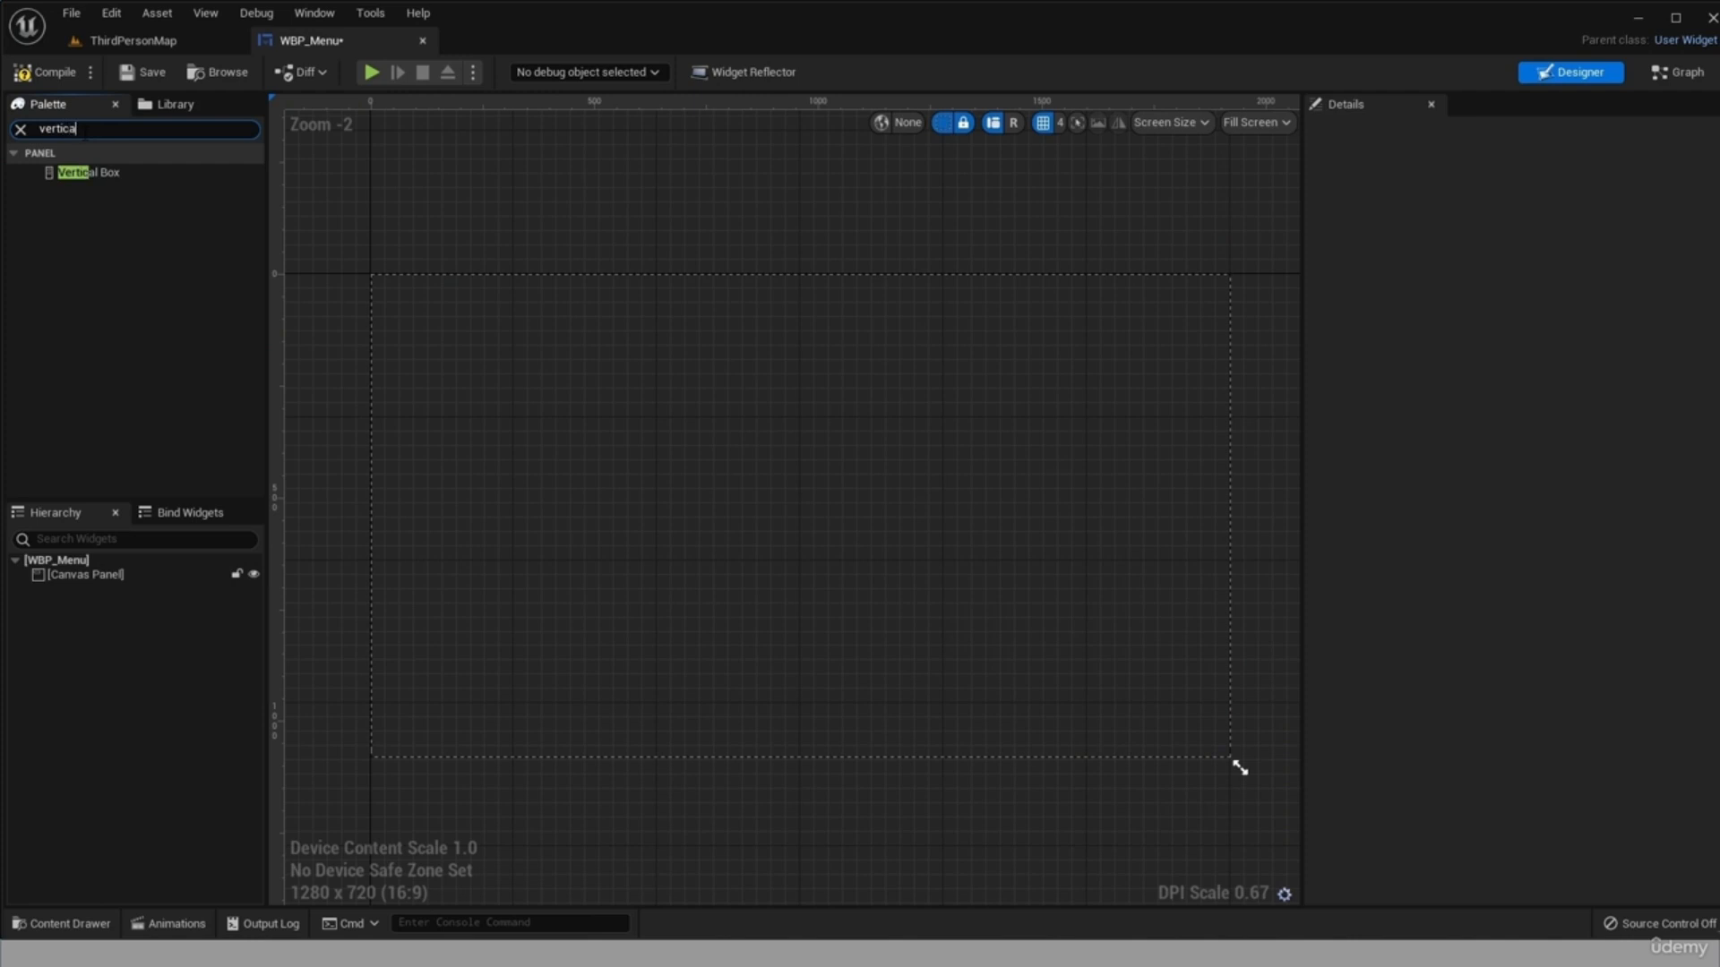
pyautogui.write('l')
pyautogui.moveTo(85, 172); pyautogui.dragTo(54, 573)
# Anchor the Vertical Box to the canvas's middle-left, size it about 426 by 537, and place it near X 36, Y -245.
pyautogui.click(142, 588)
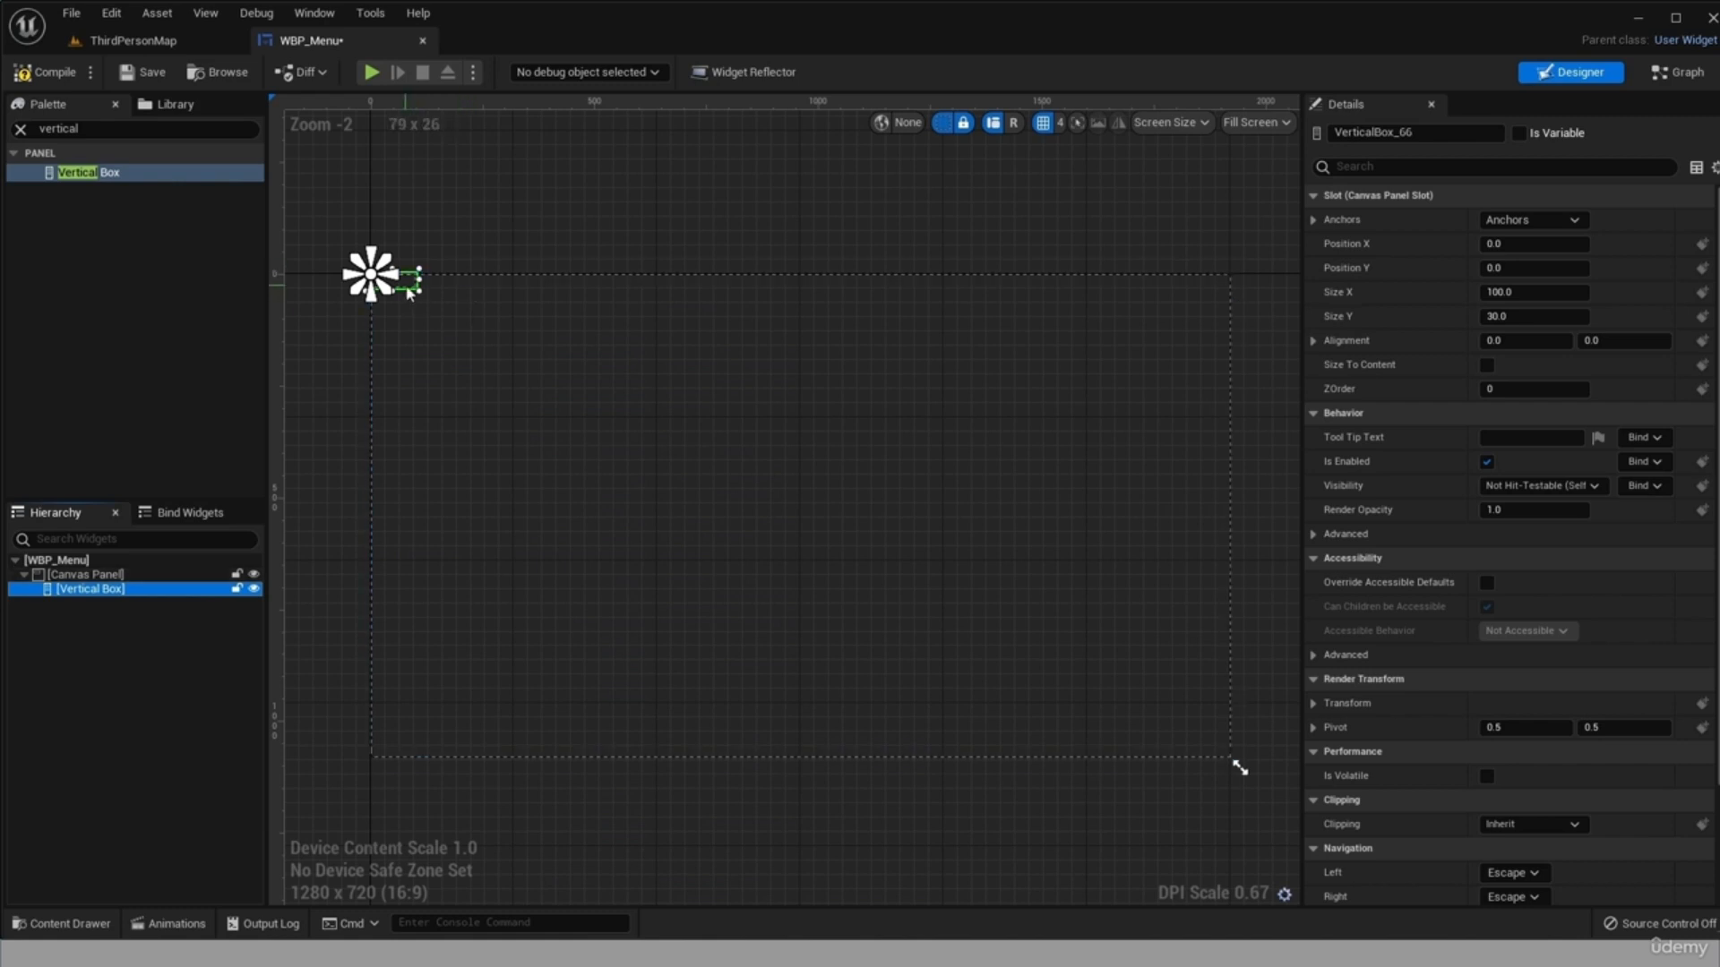
pyautogui.click(1534, 231)
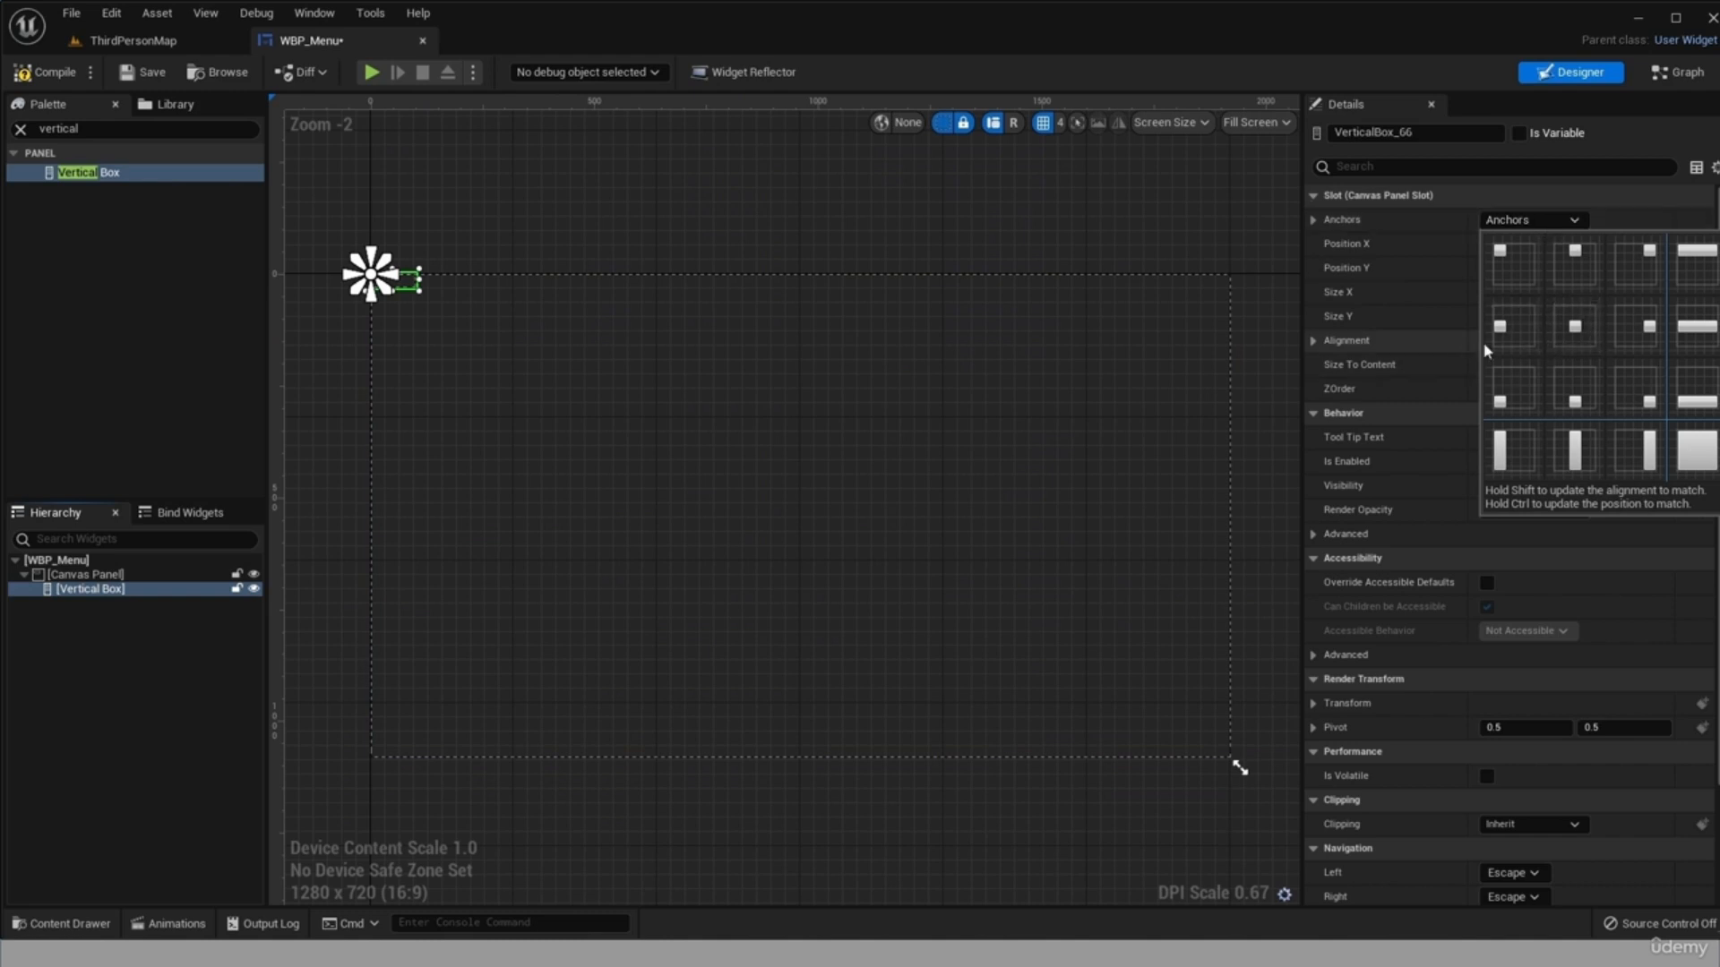
pyautogui.click(1512, 335)
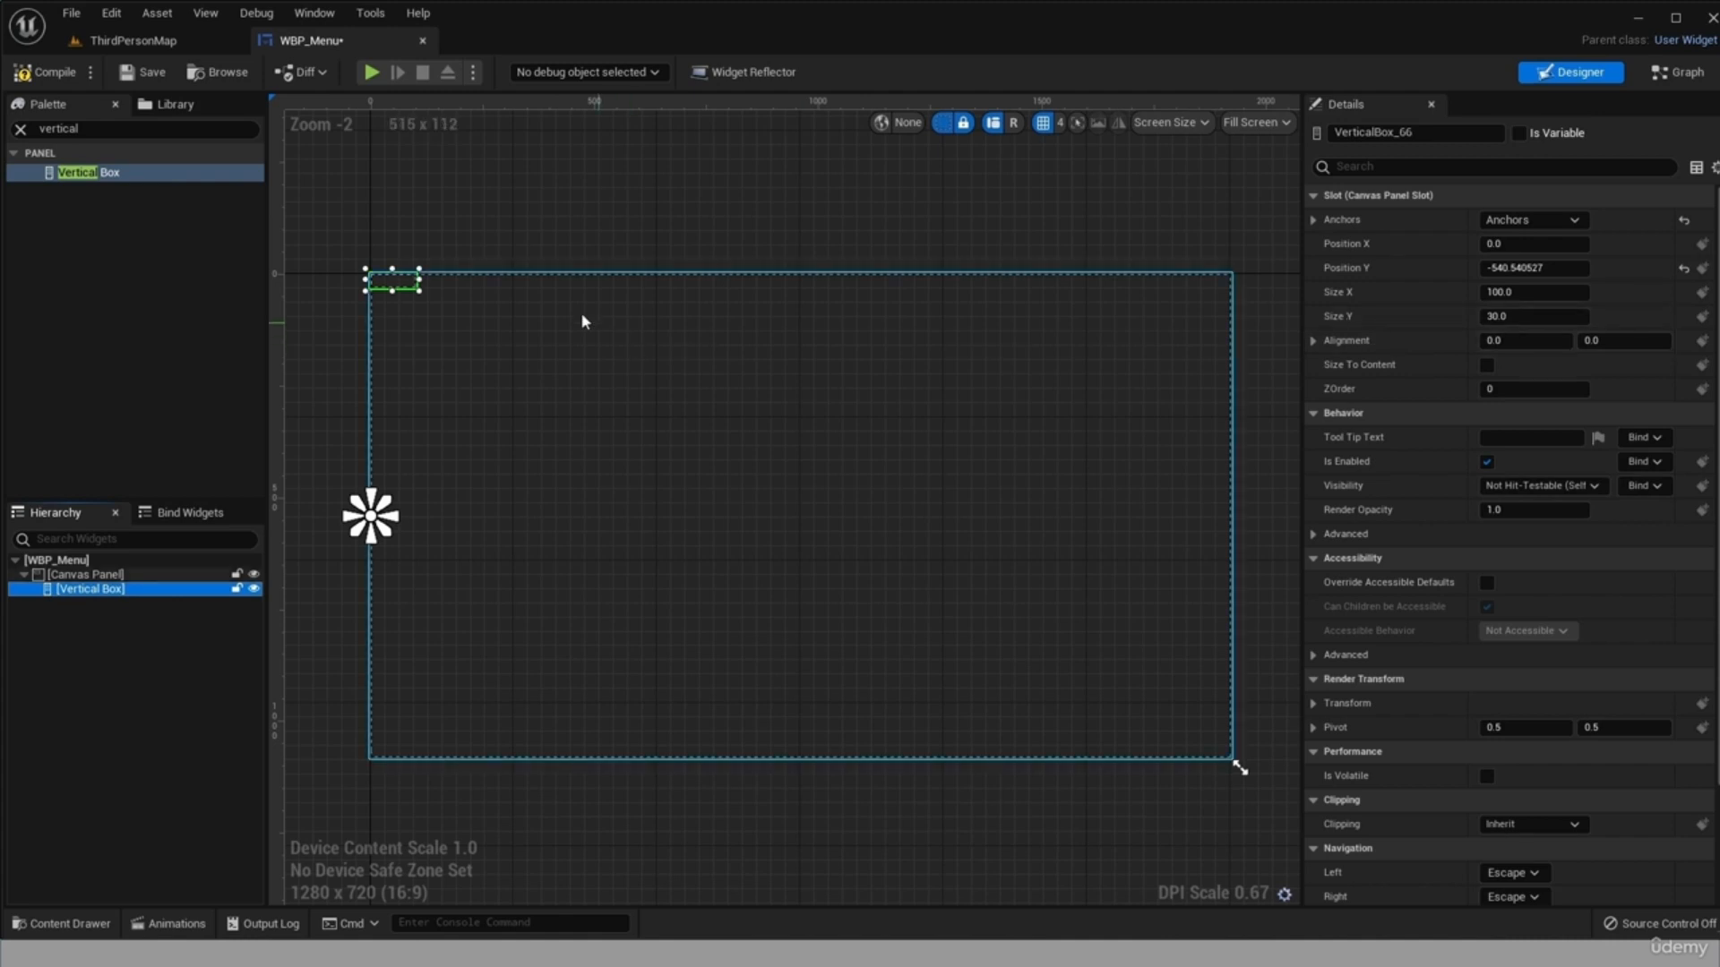
pyautogui.moveTo(393, 285); pyautogui.dragTo(589, 673)
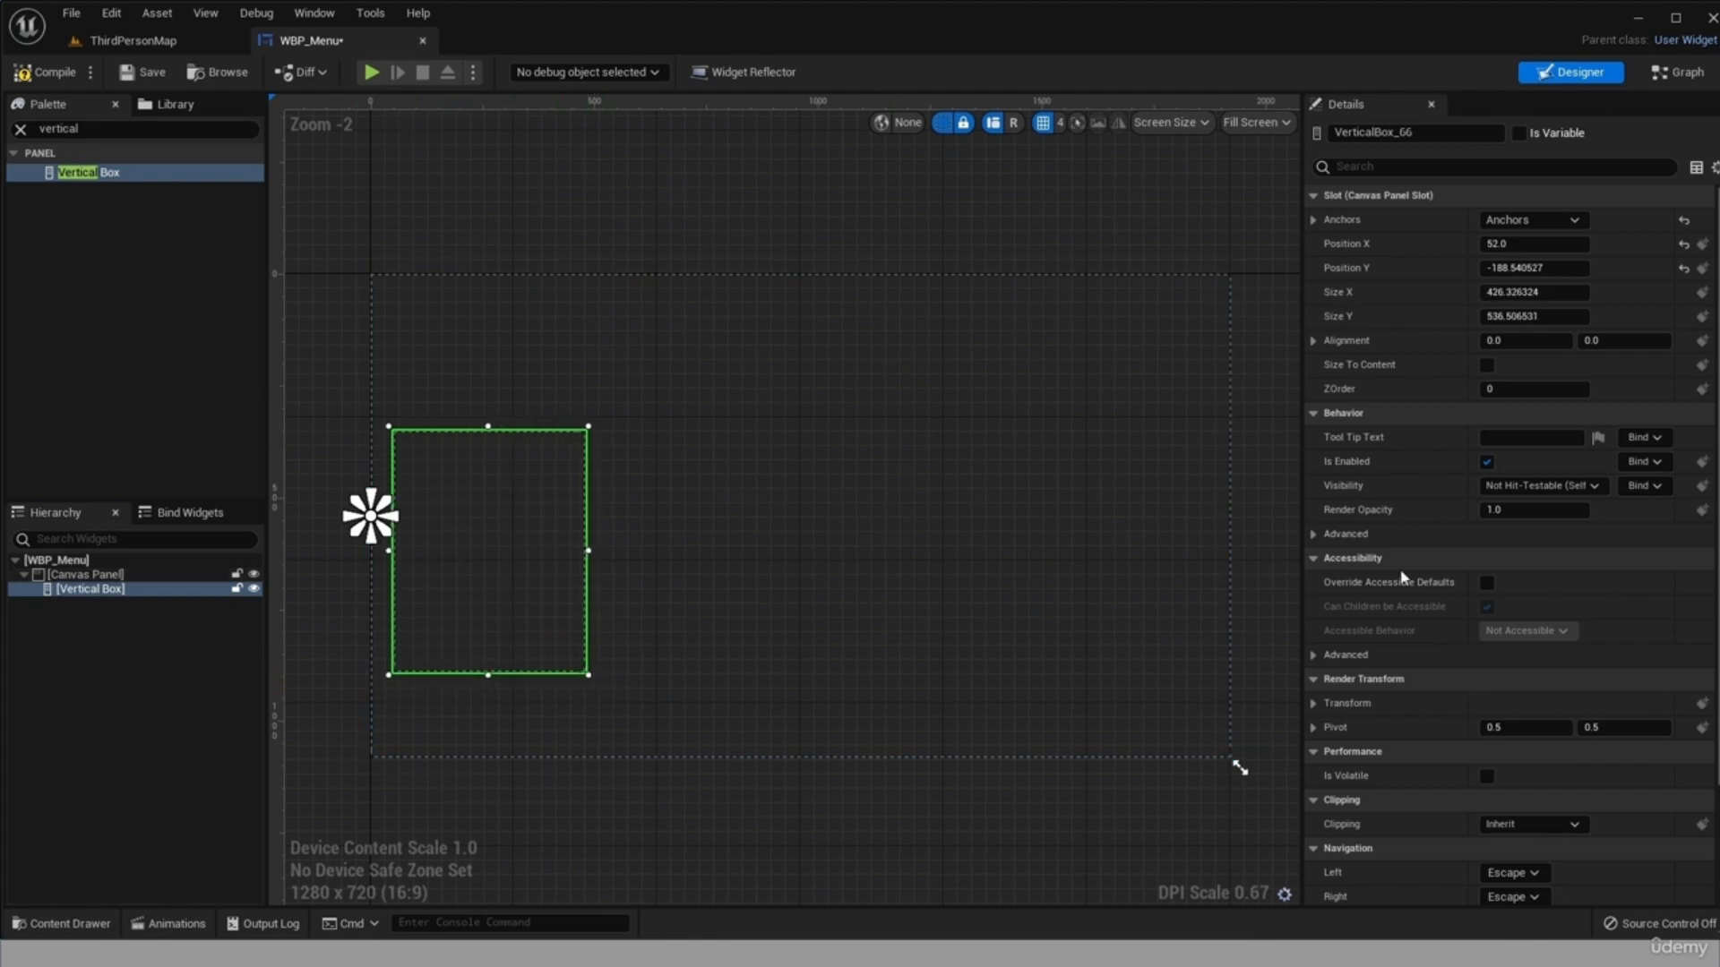
pyautogui.moveTo(490, 554); pyautogui.dragTo(446, 526)
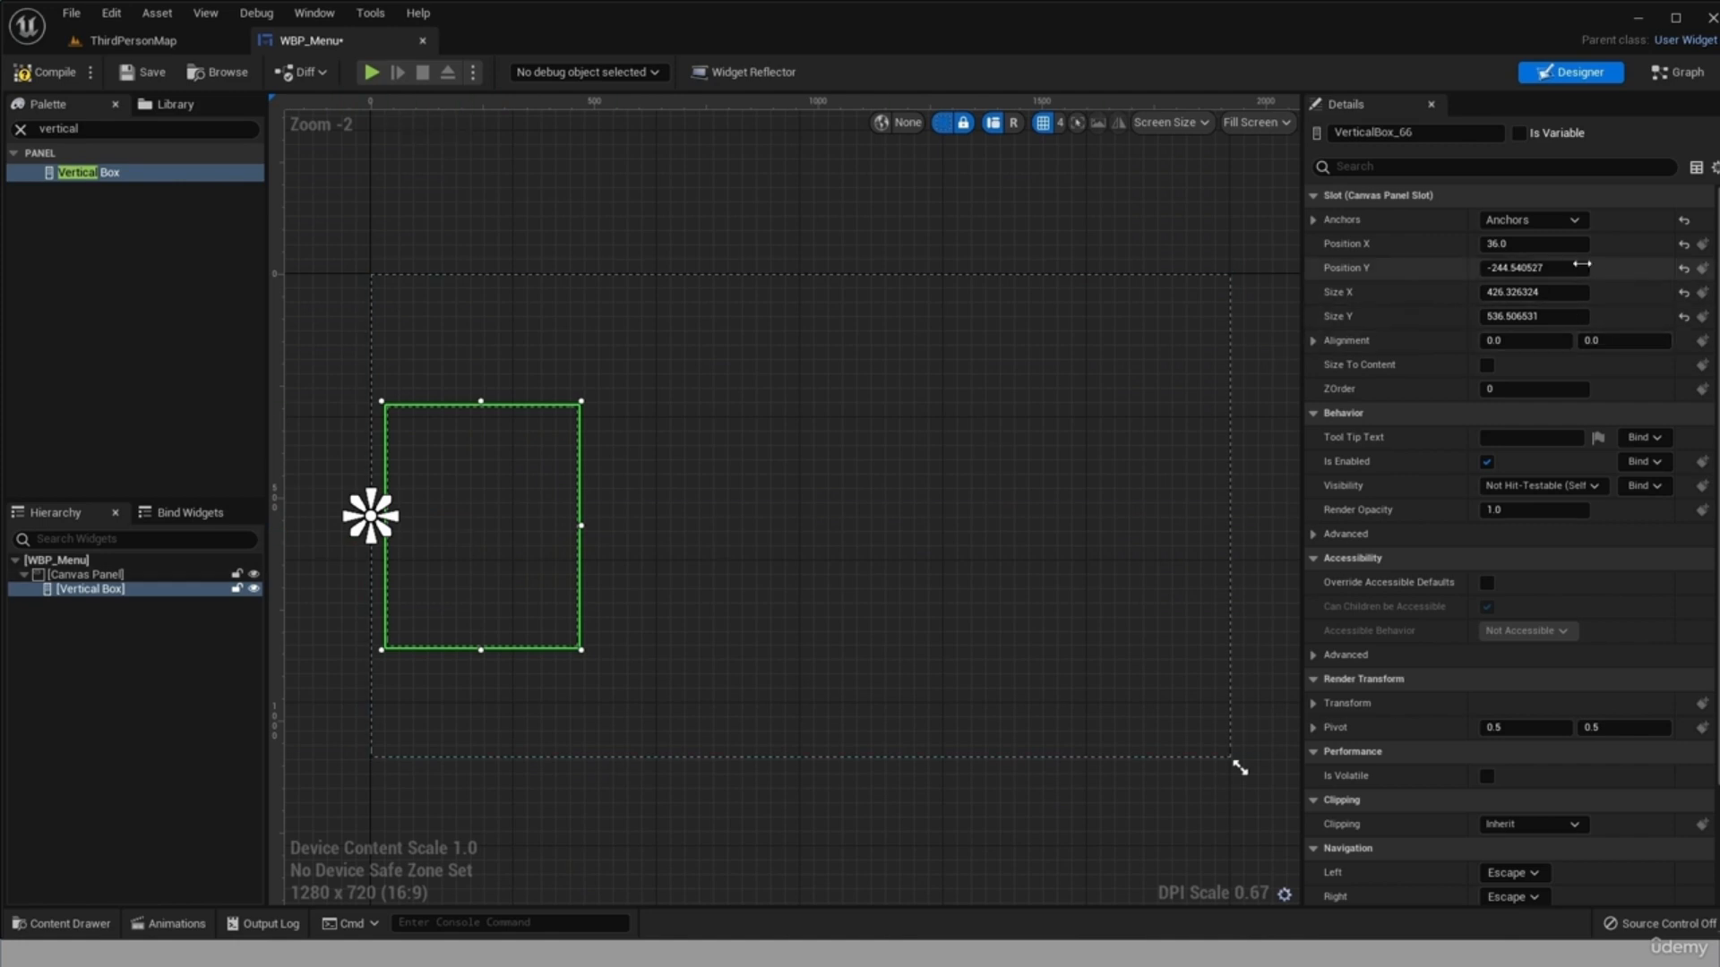
# Set the Vertical Box's Position X to 30.
pyautogui.click(1547, 245)
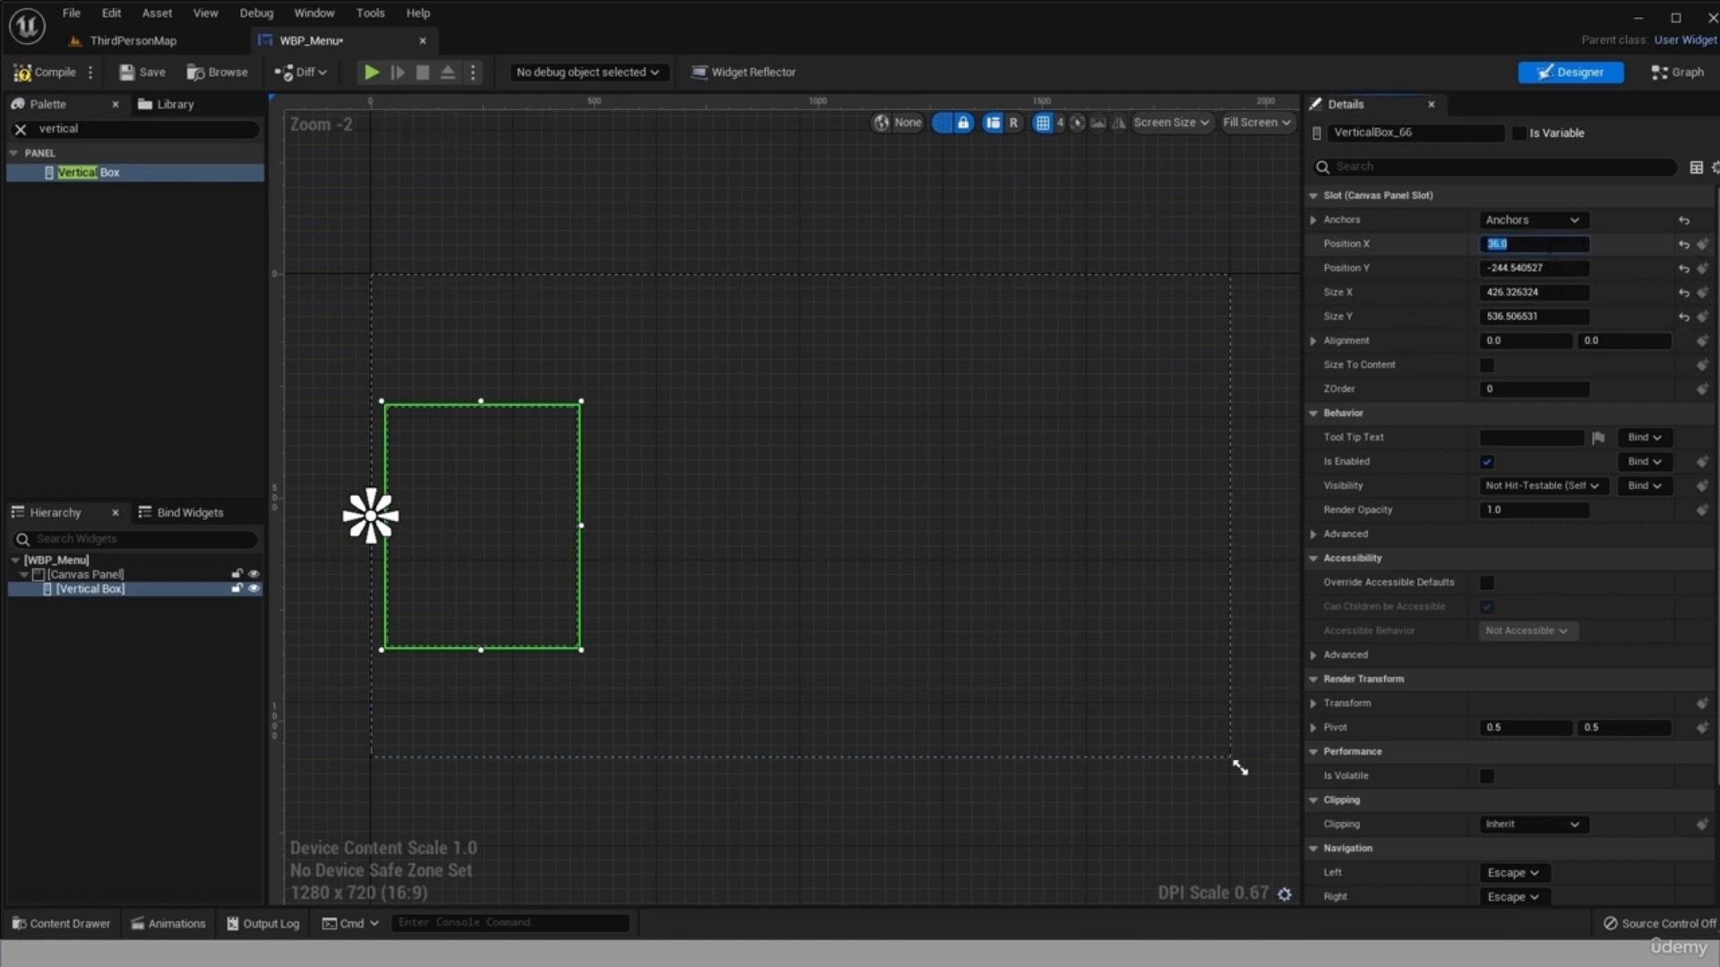
pyautogui.write('0')
pyautogui.press('Return')
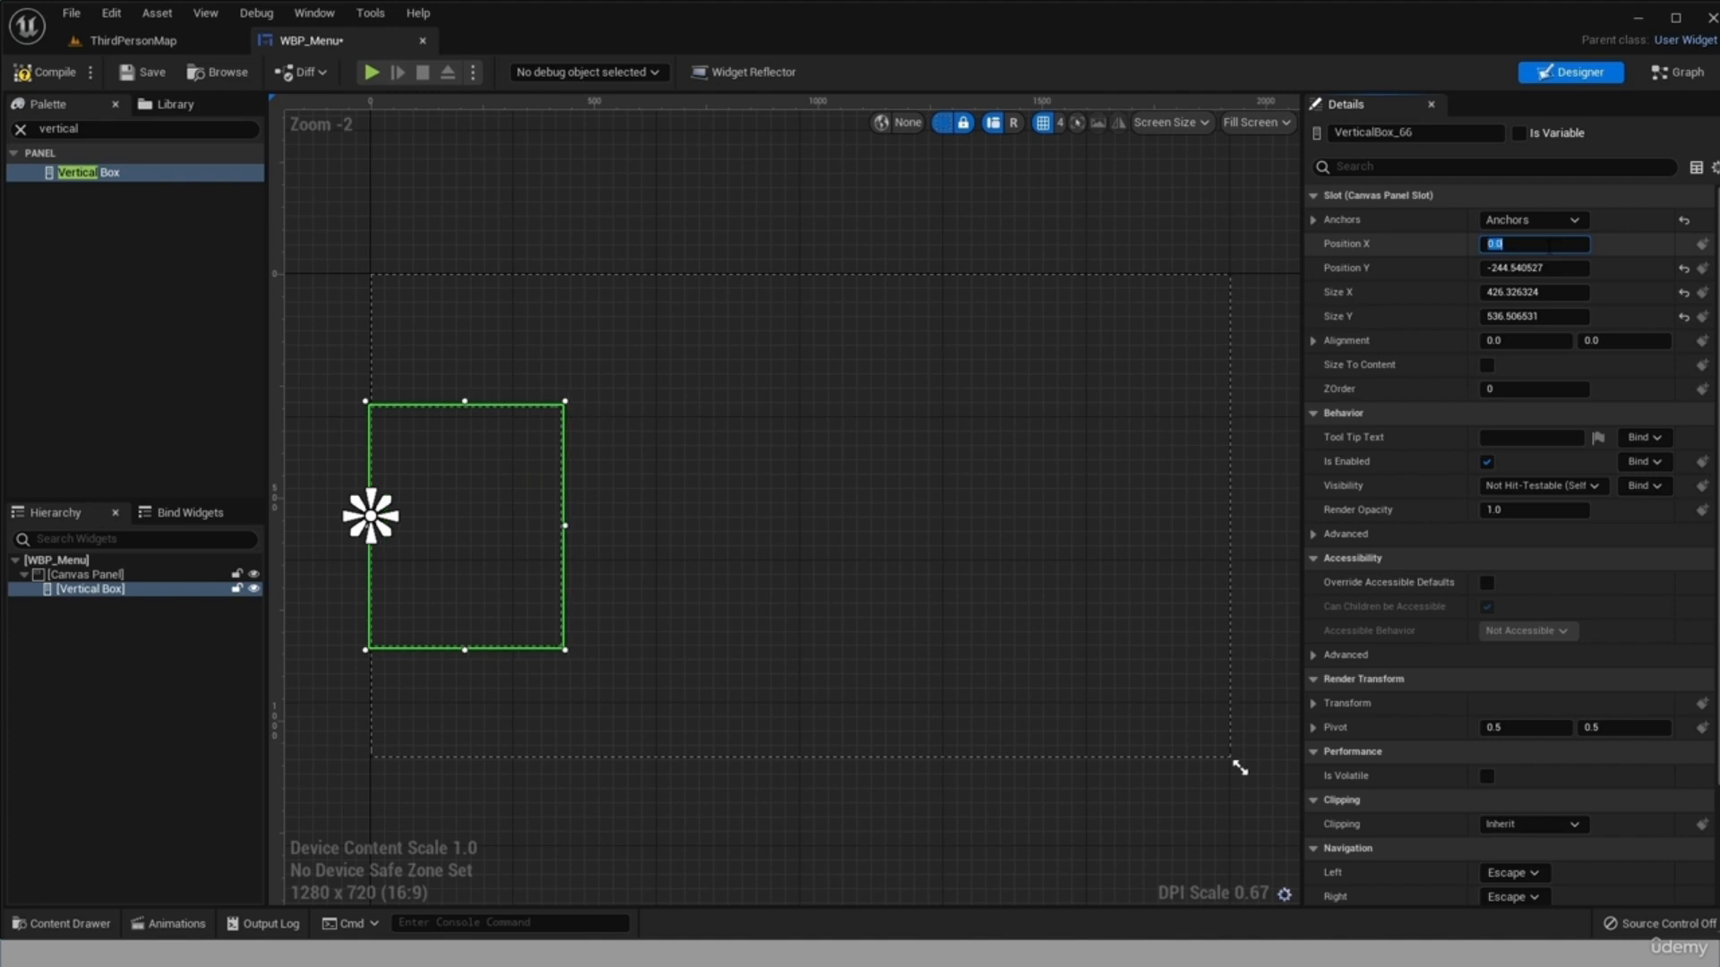
pyautogui.write('-30')
pyautogui.press('Return')
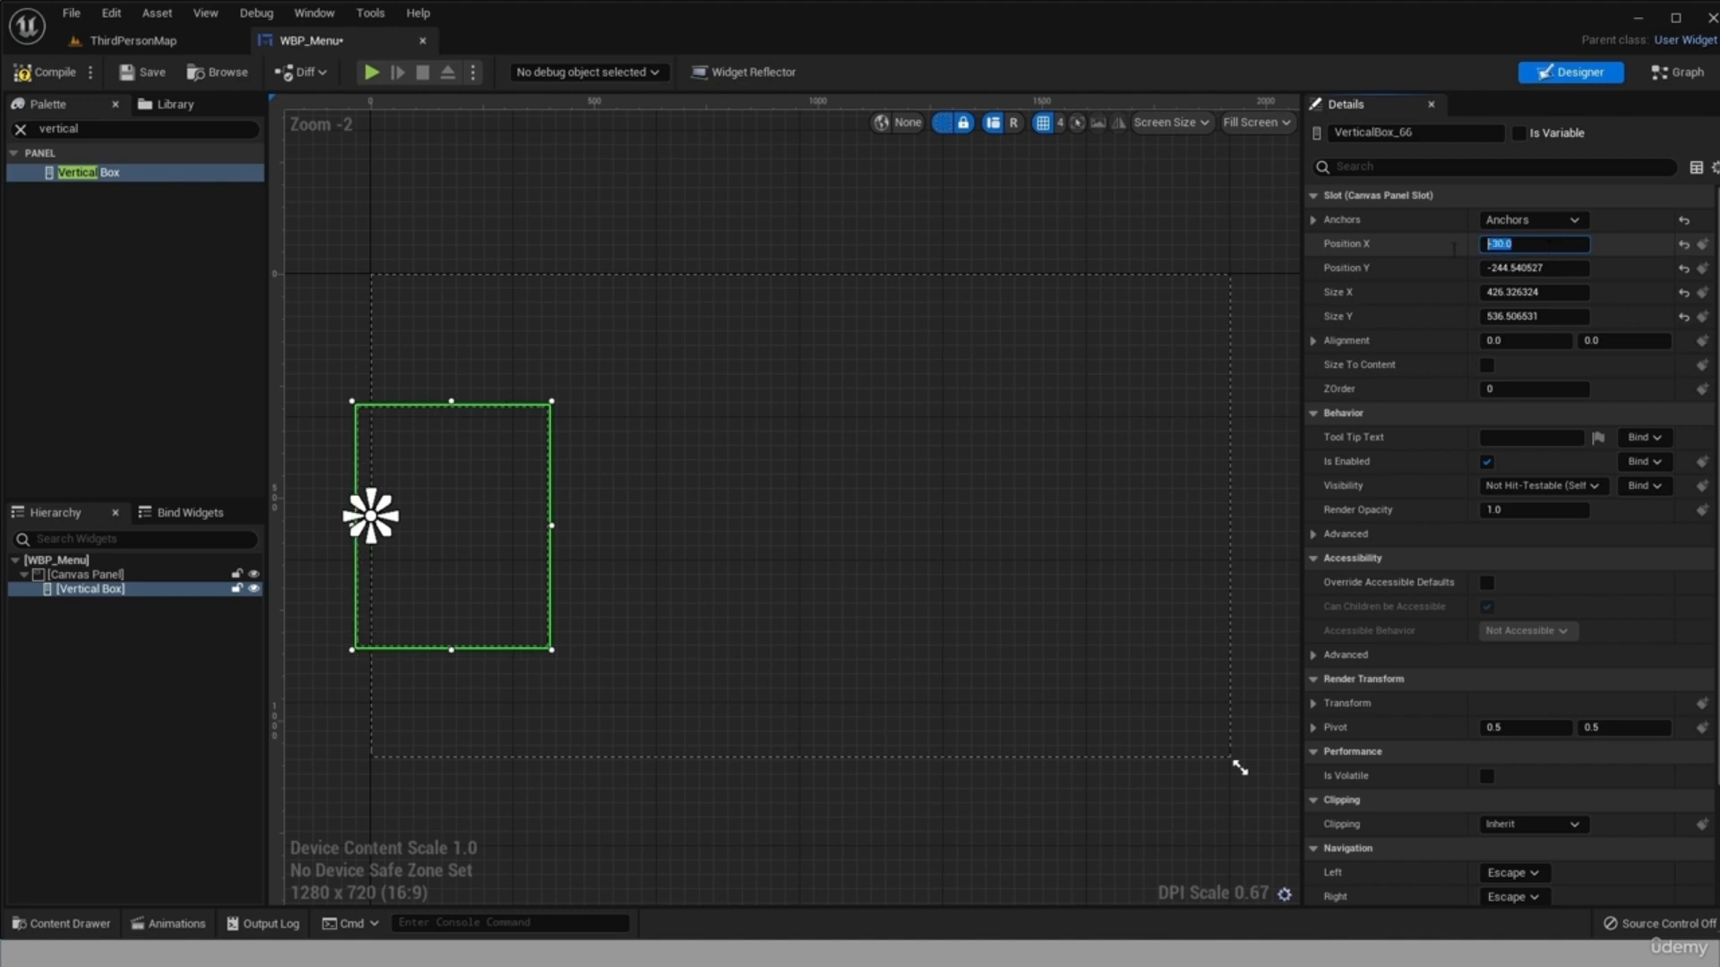
pyautogui.write('30')
pyautogui.press('Return')
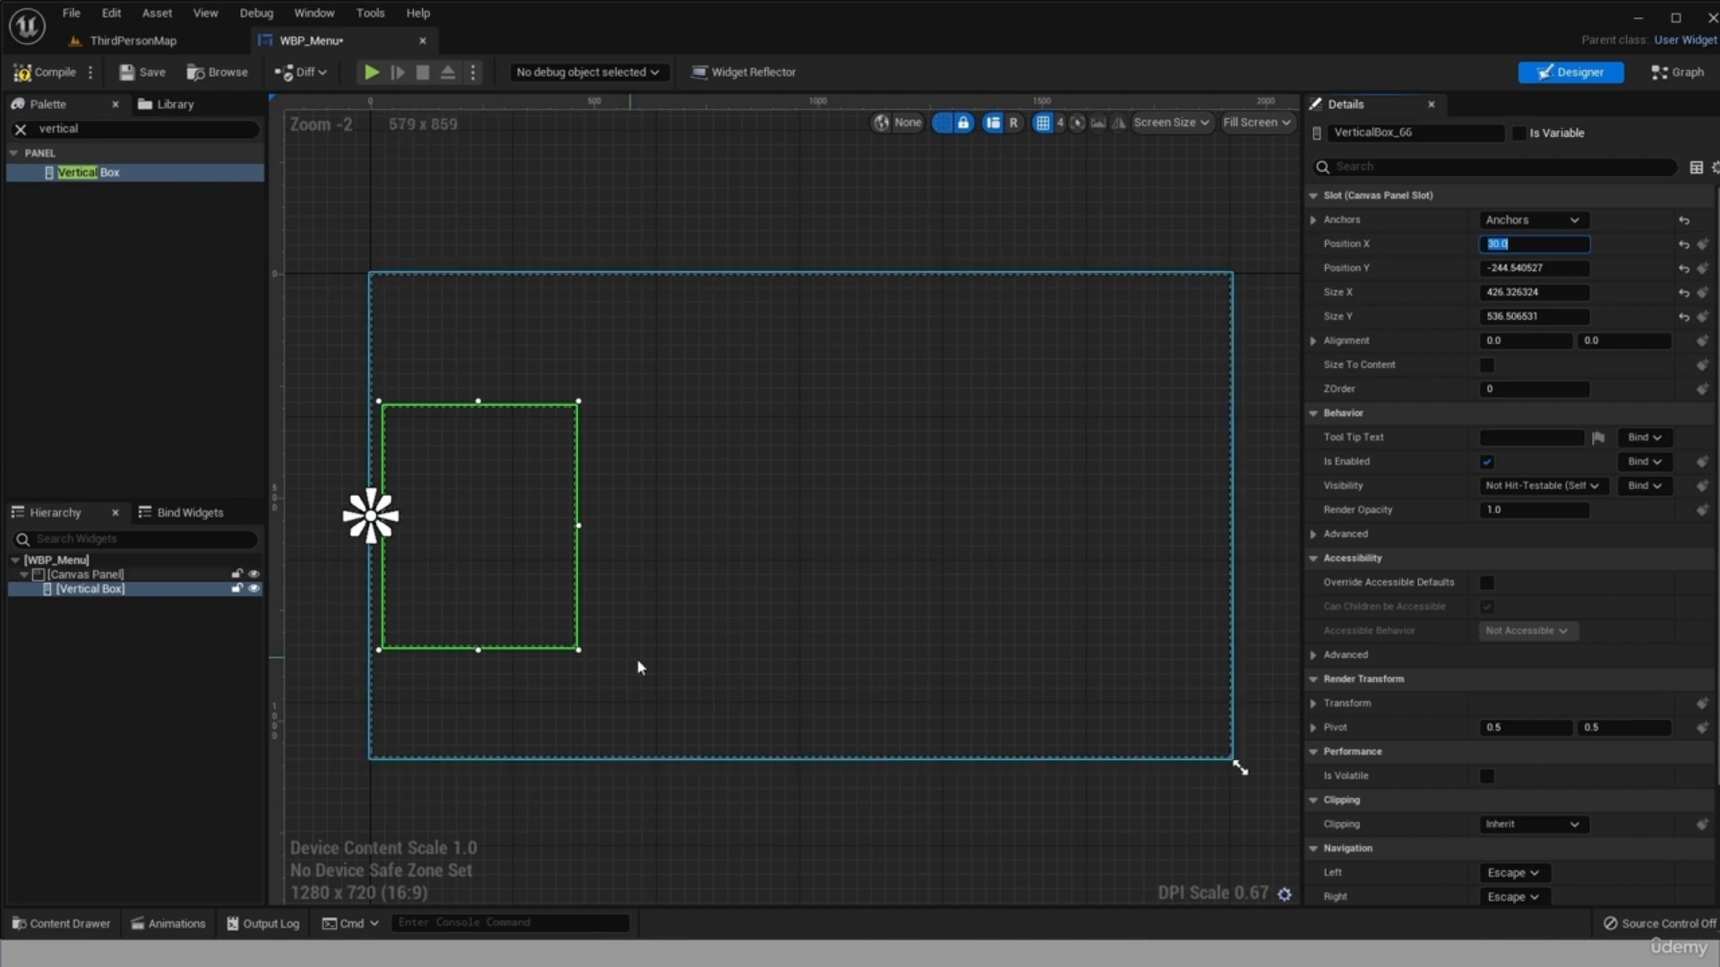
# Add a Button inside the Vertical Box.
pyautogui.click(93, 129)
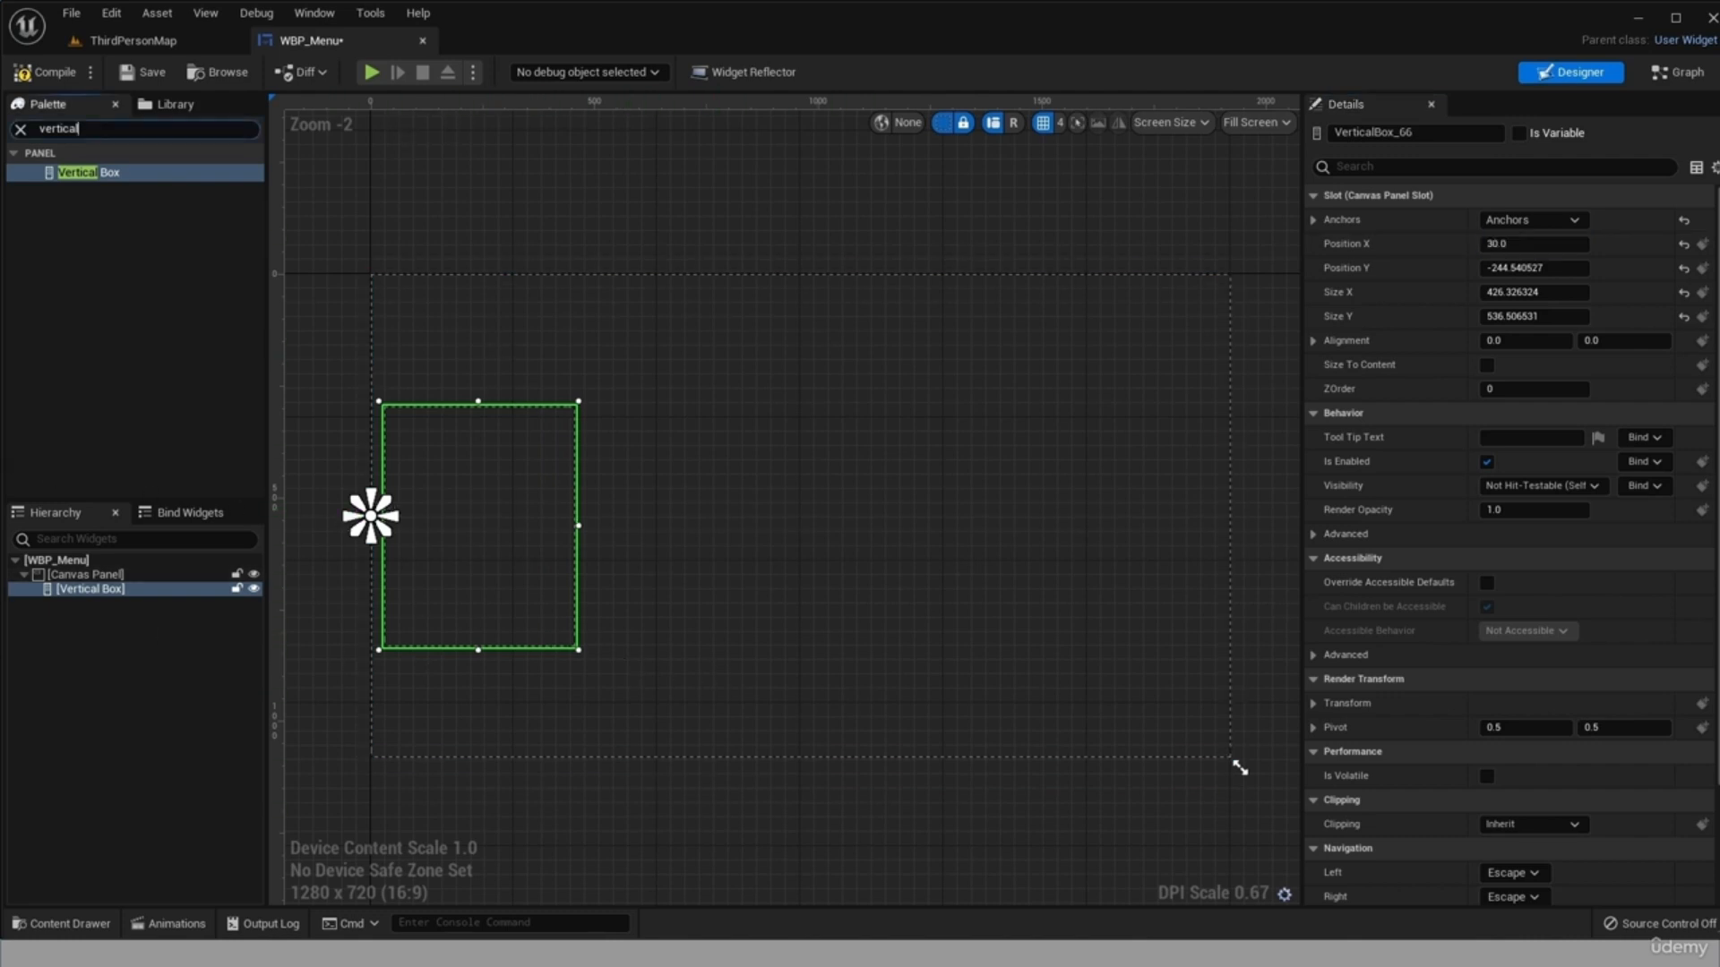
pyautogui.hotkey('ctrl', 'a')
pyautogui.write('button')
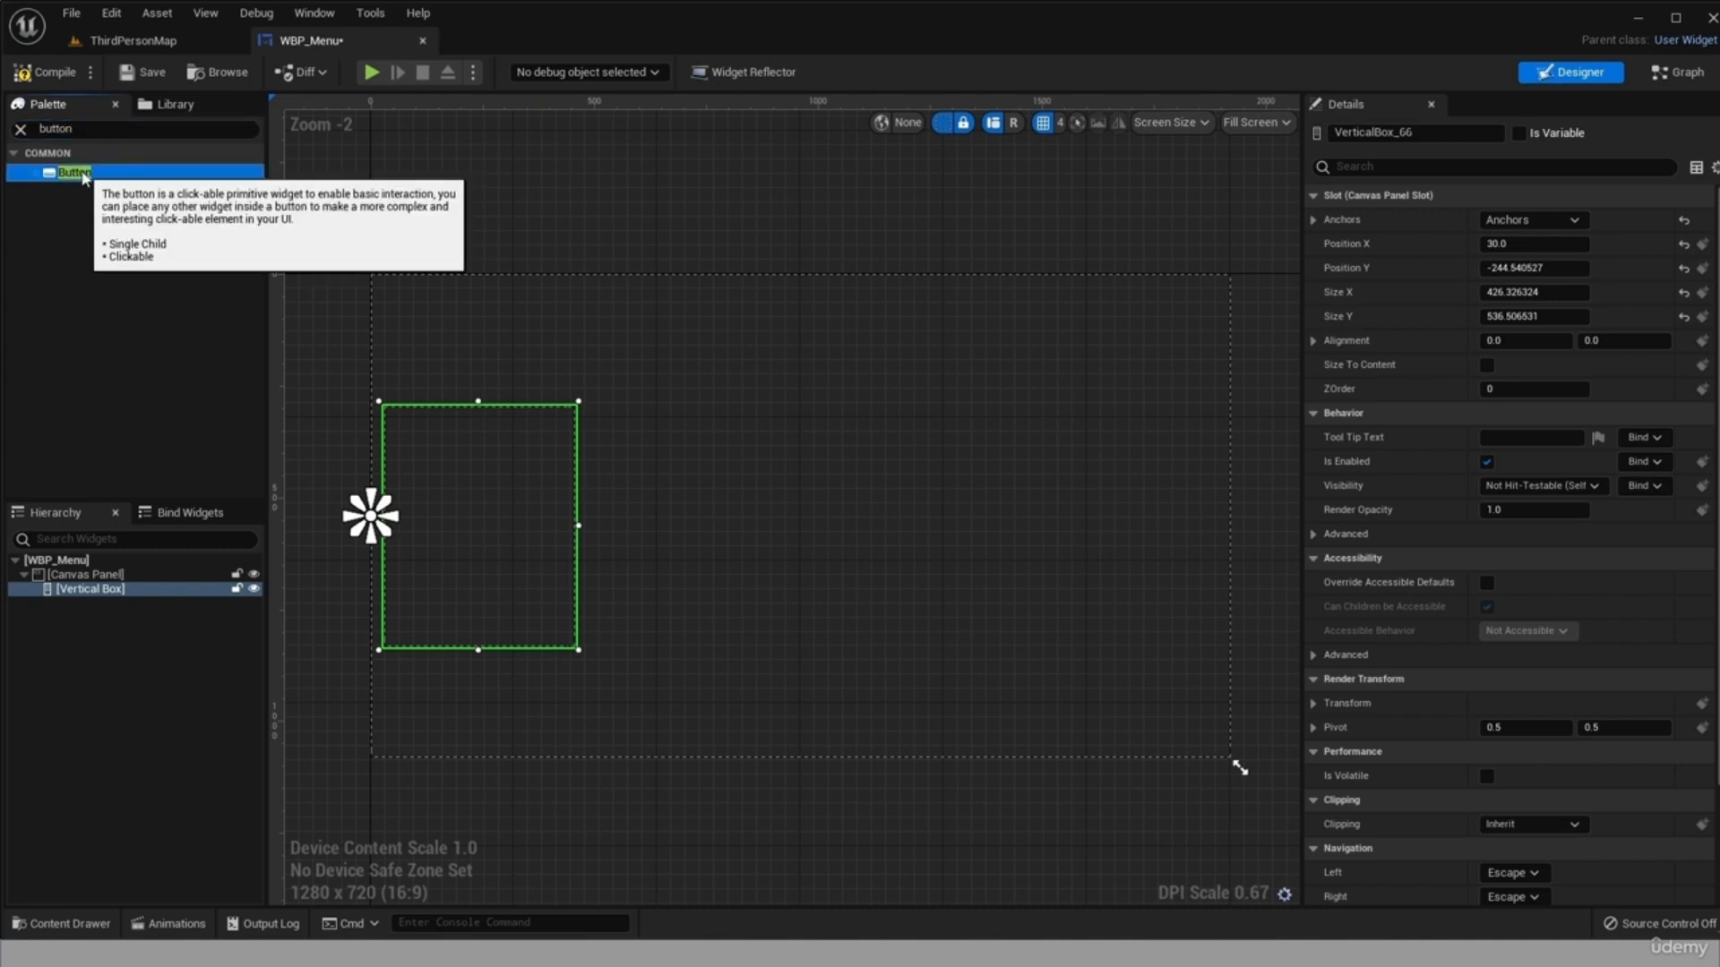
pyautogui.moveTo(74, 172); pyautogui.dragTo(96, 590)
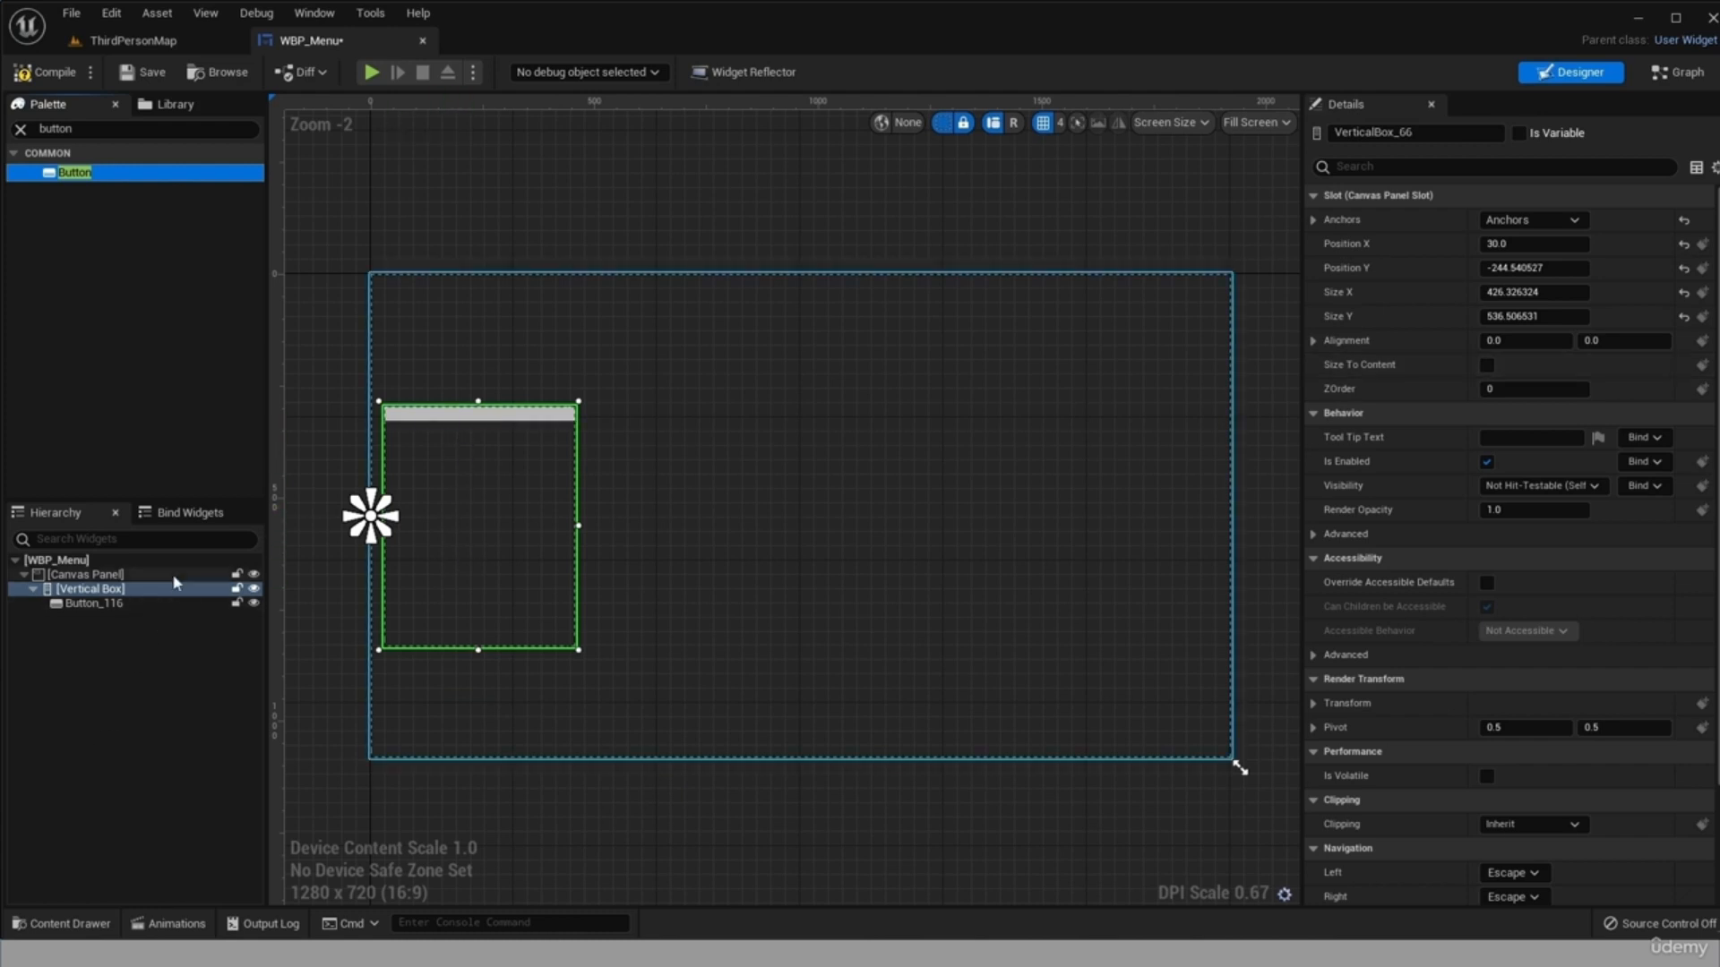
# Set the button's top and bottom padding to 50 each.
pyautogui.click(90, 603)
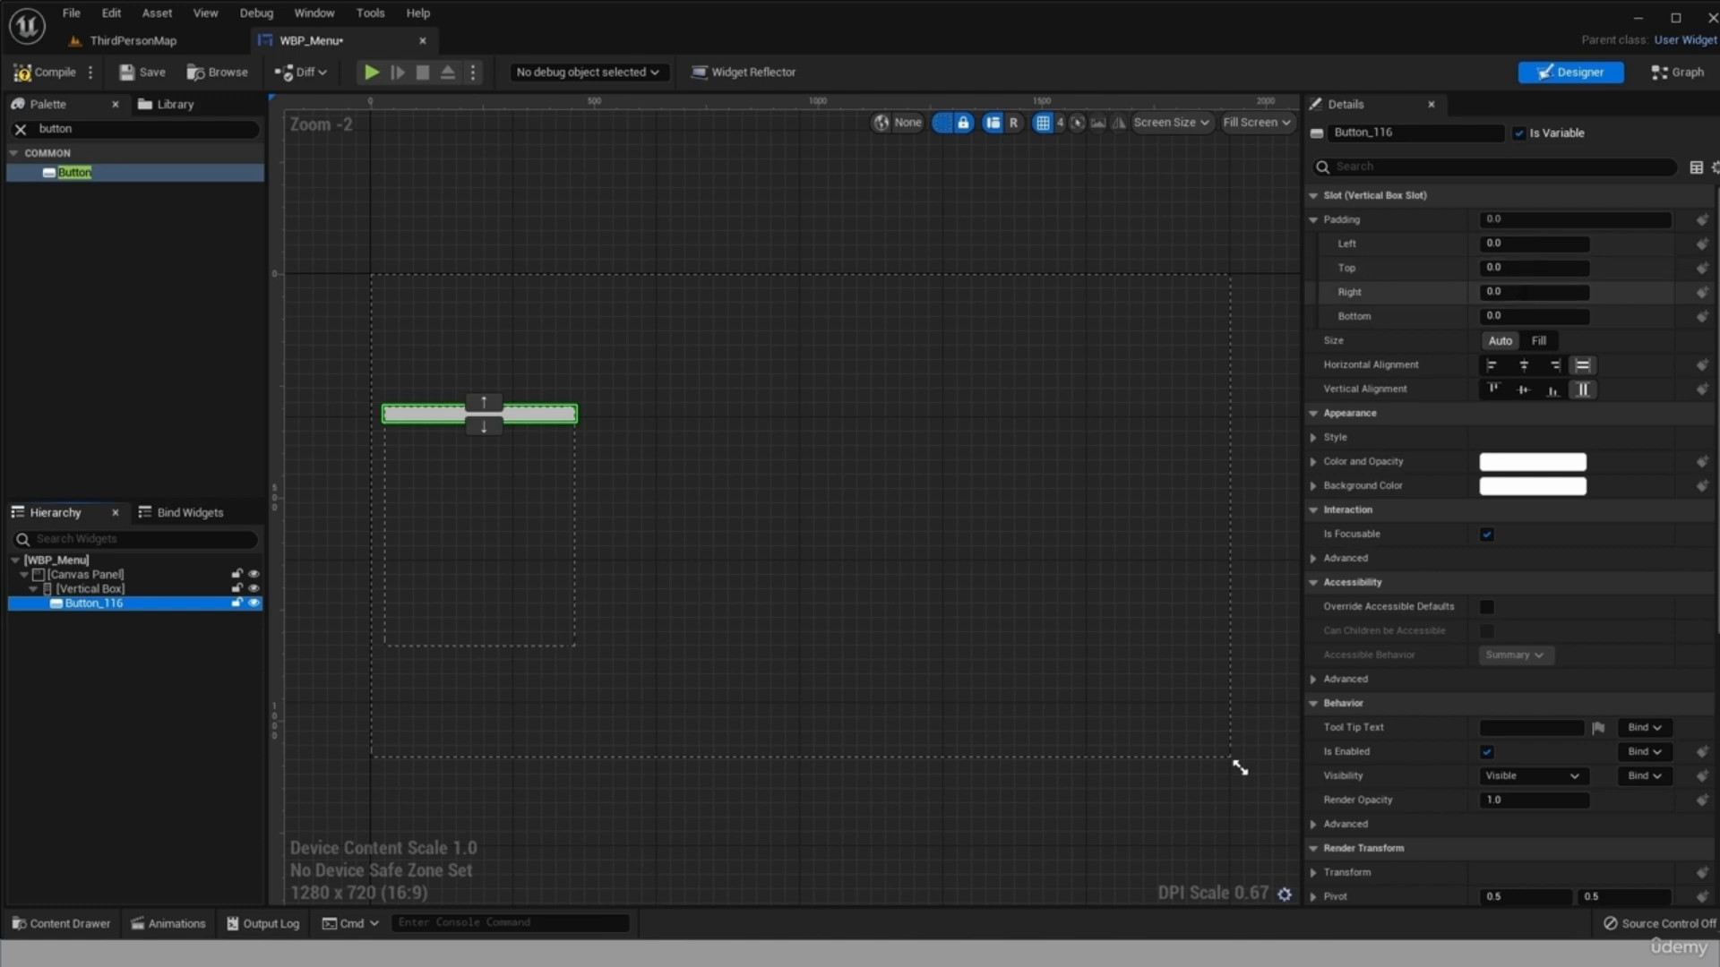
pyautogui.click(1526, 269)
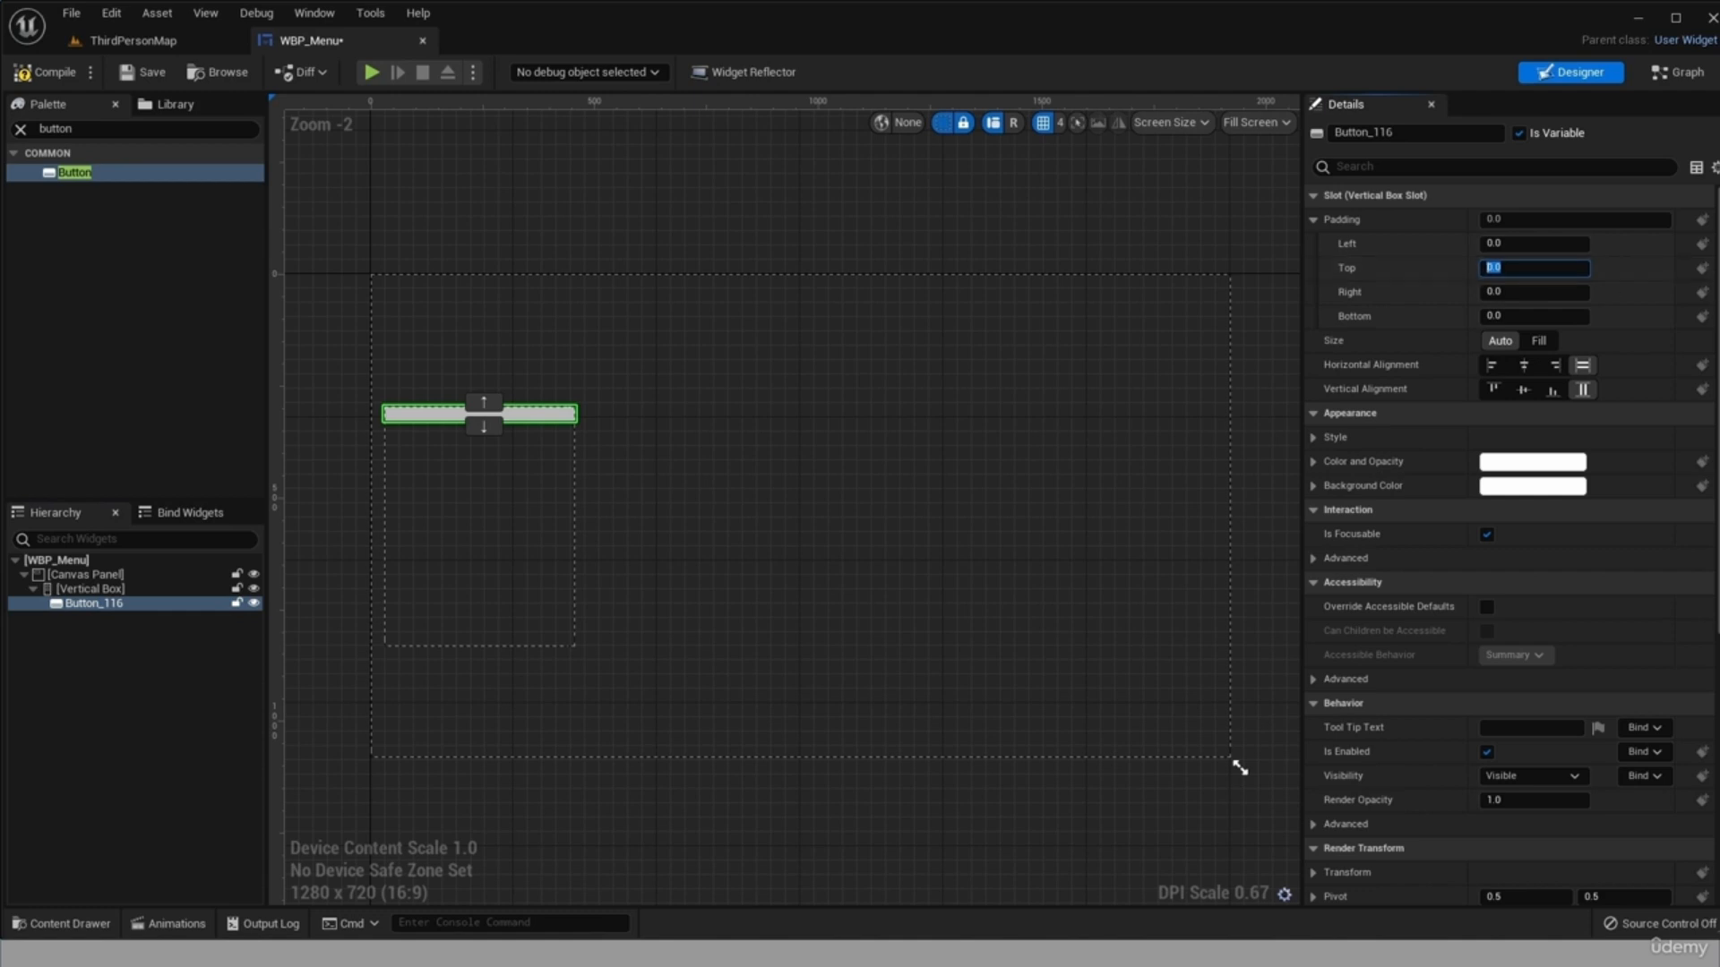
pyautogui.write('10')
pyautogui.press('Return')
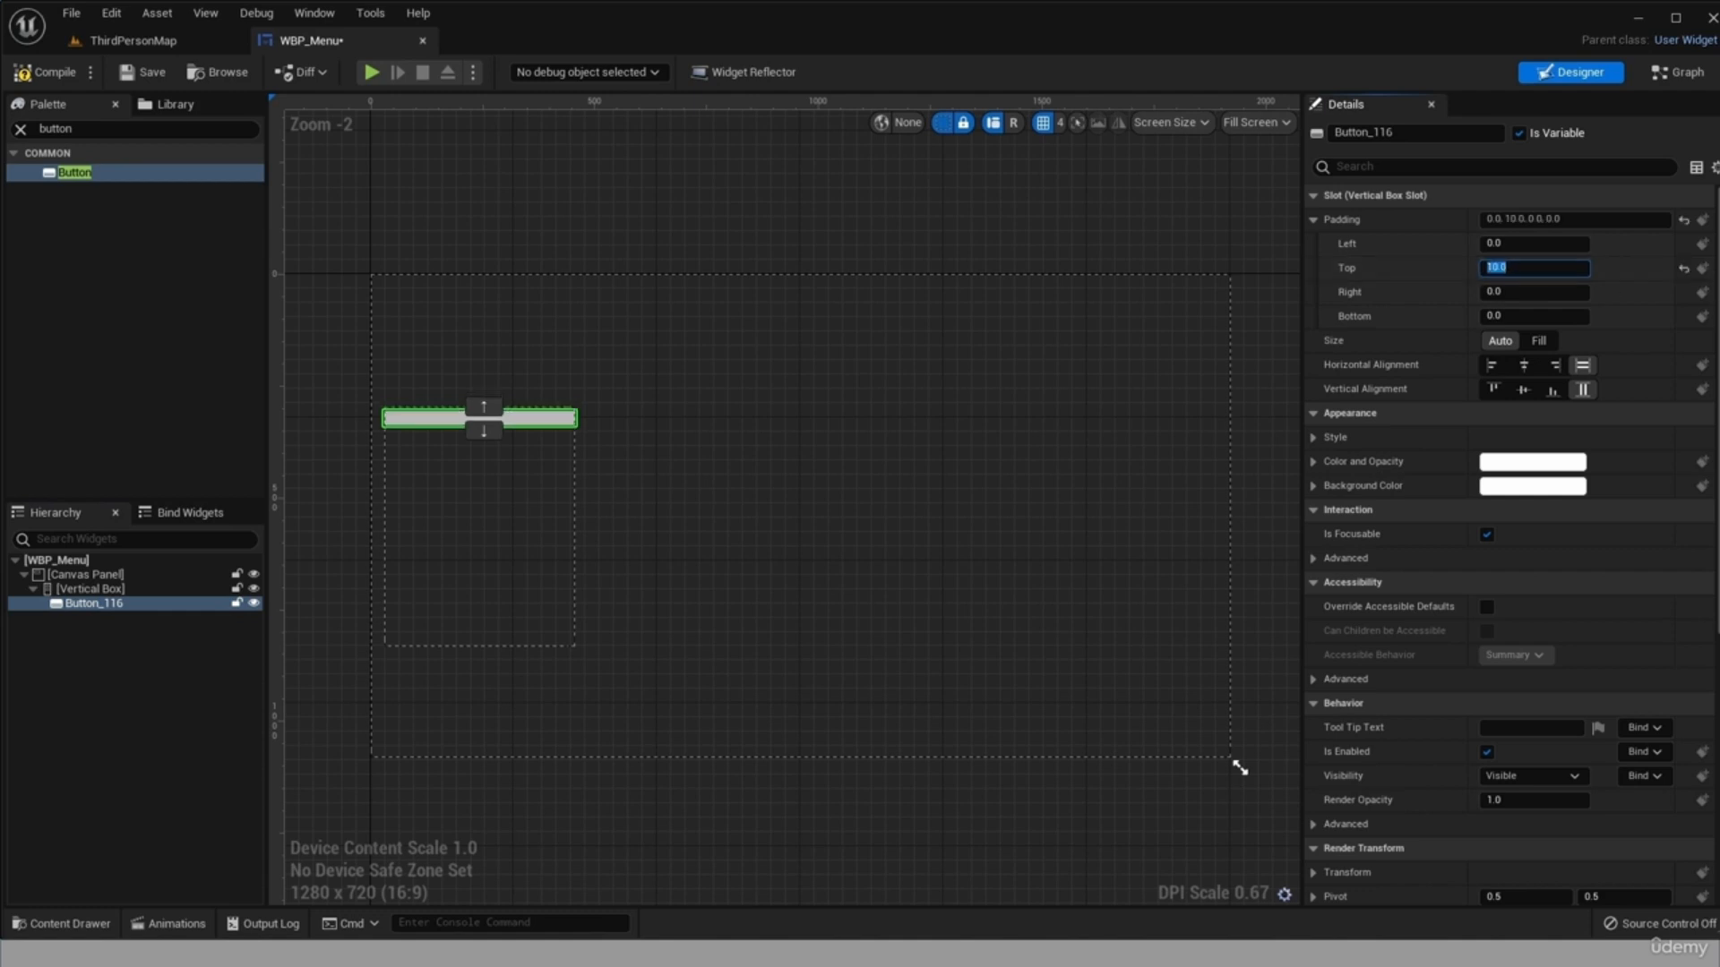
pyautogui.write('50')
pyautogui.press('Return')
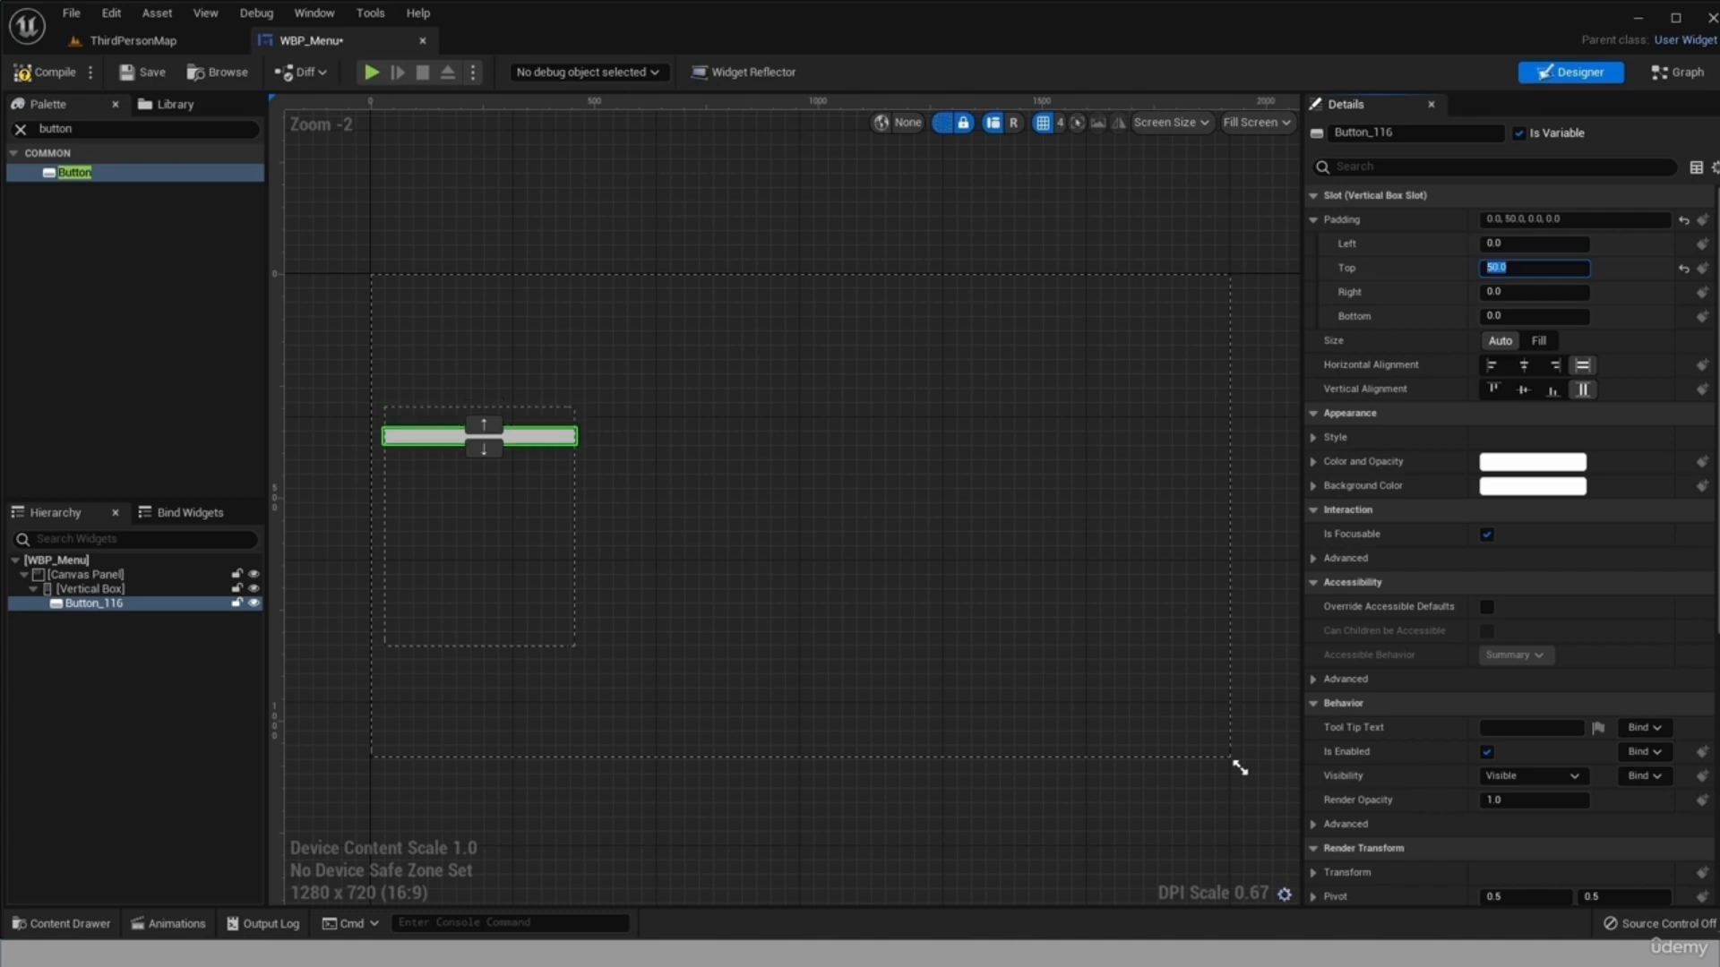
pyautogui.click(1515, 316)
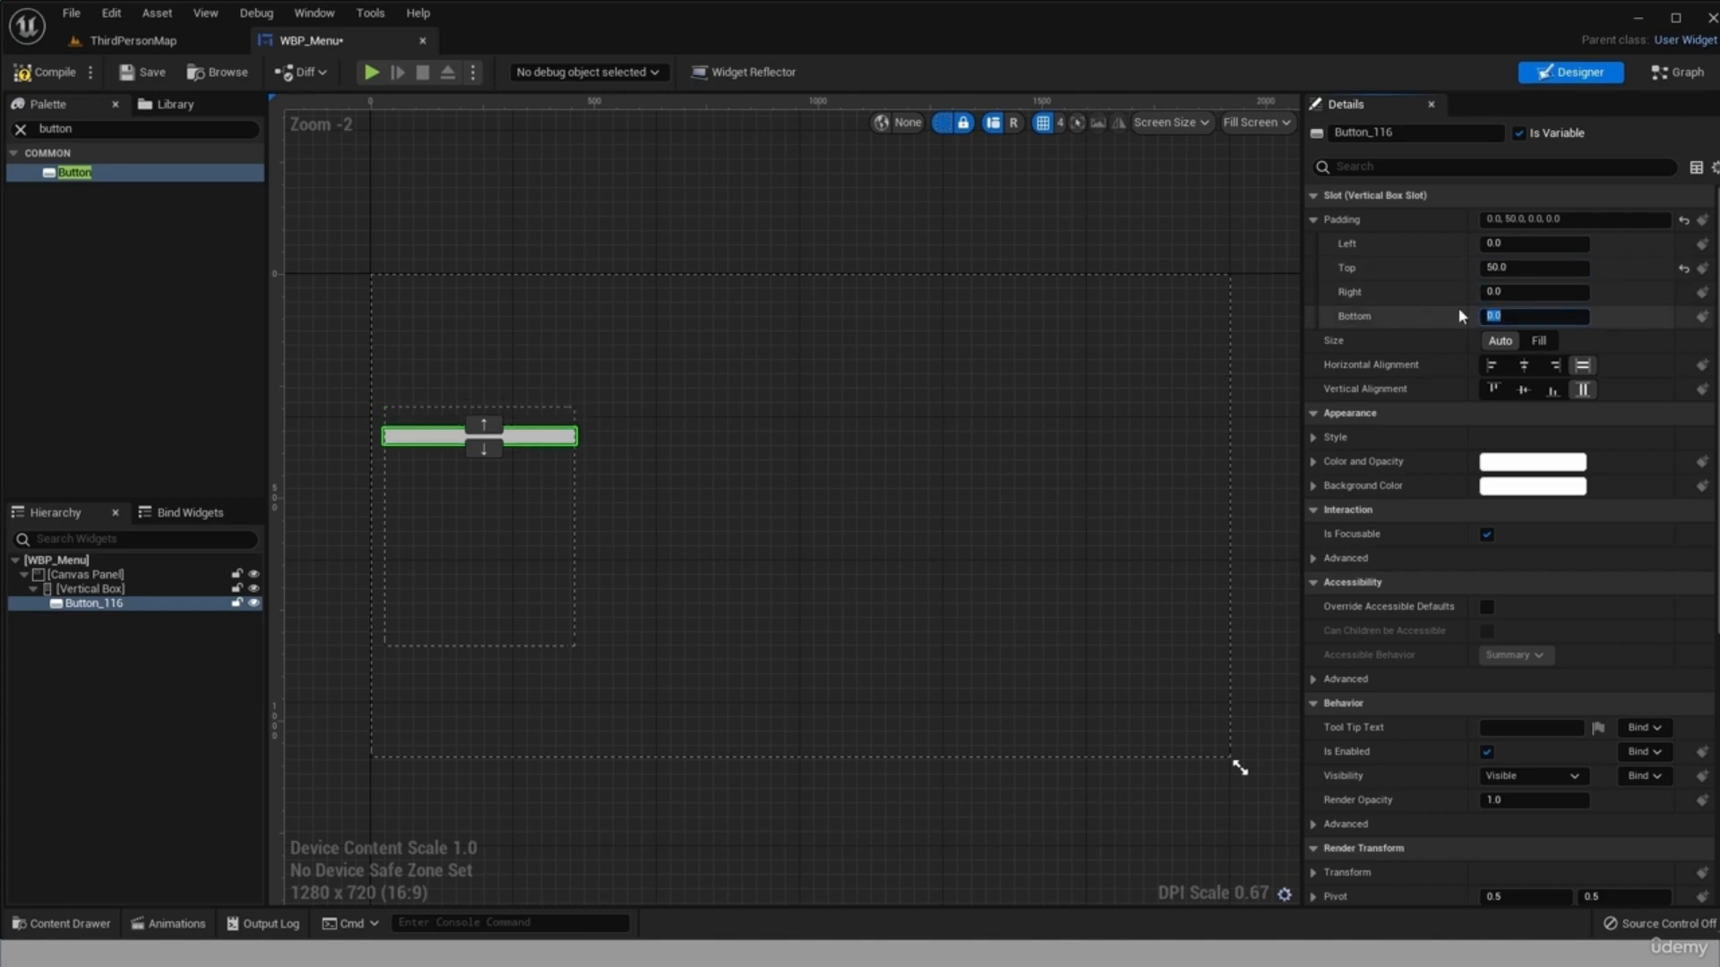
pyautogui.write('50')
pyautogui.press('Return')
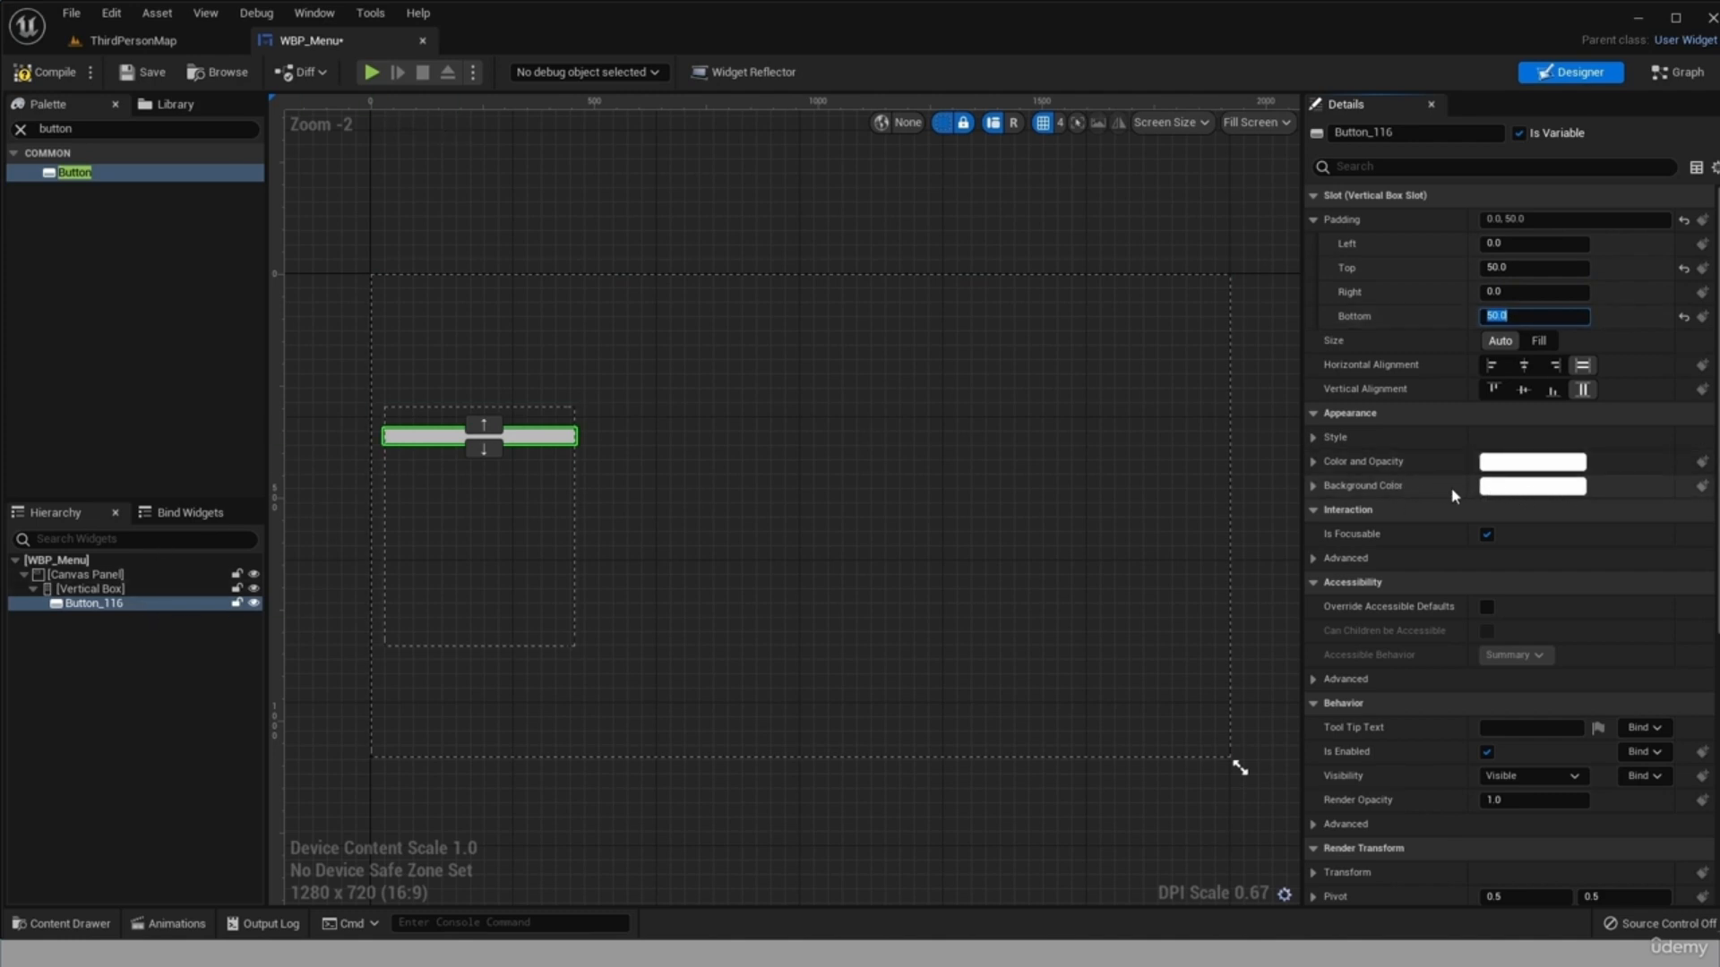
# Change the button's background color to pure red (FF0000FF).
pyautogui.click(1531, 486)
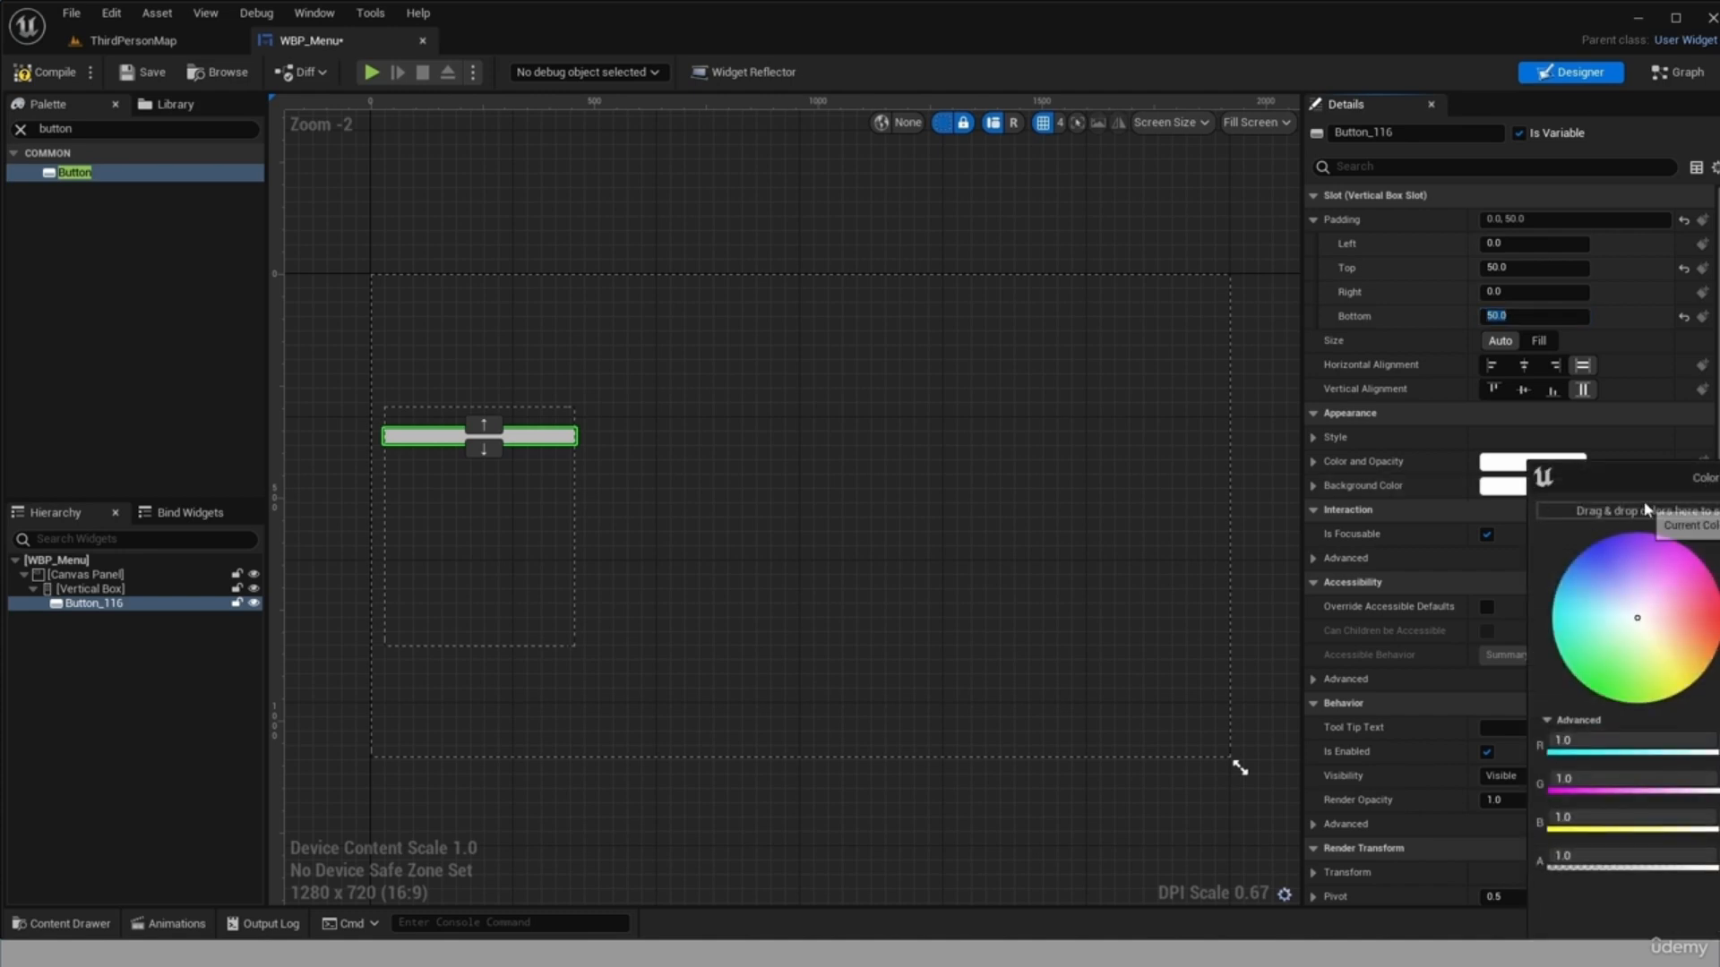
pyautogui.moveTo(1653, 504); pyautogui.dragTo(831, 382)
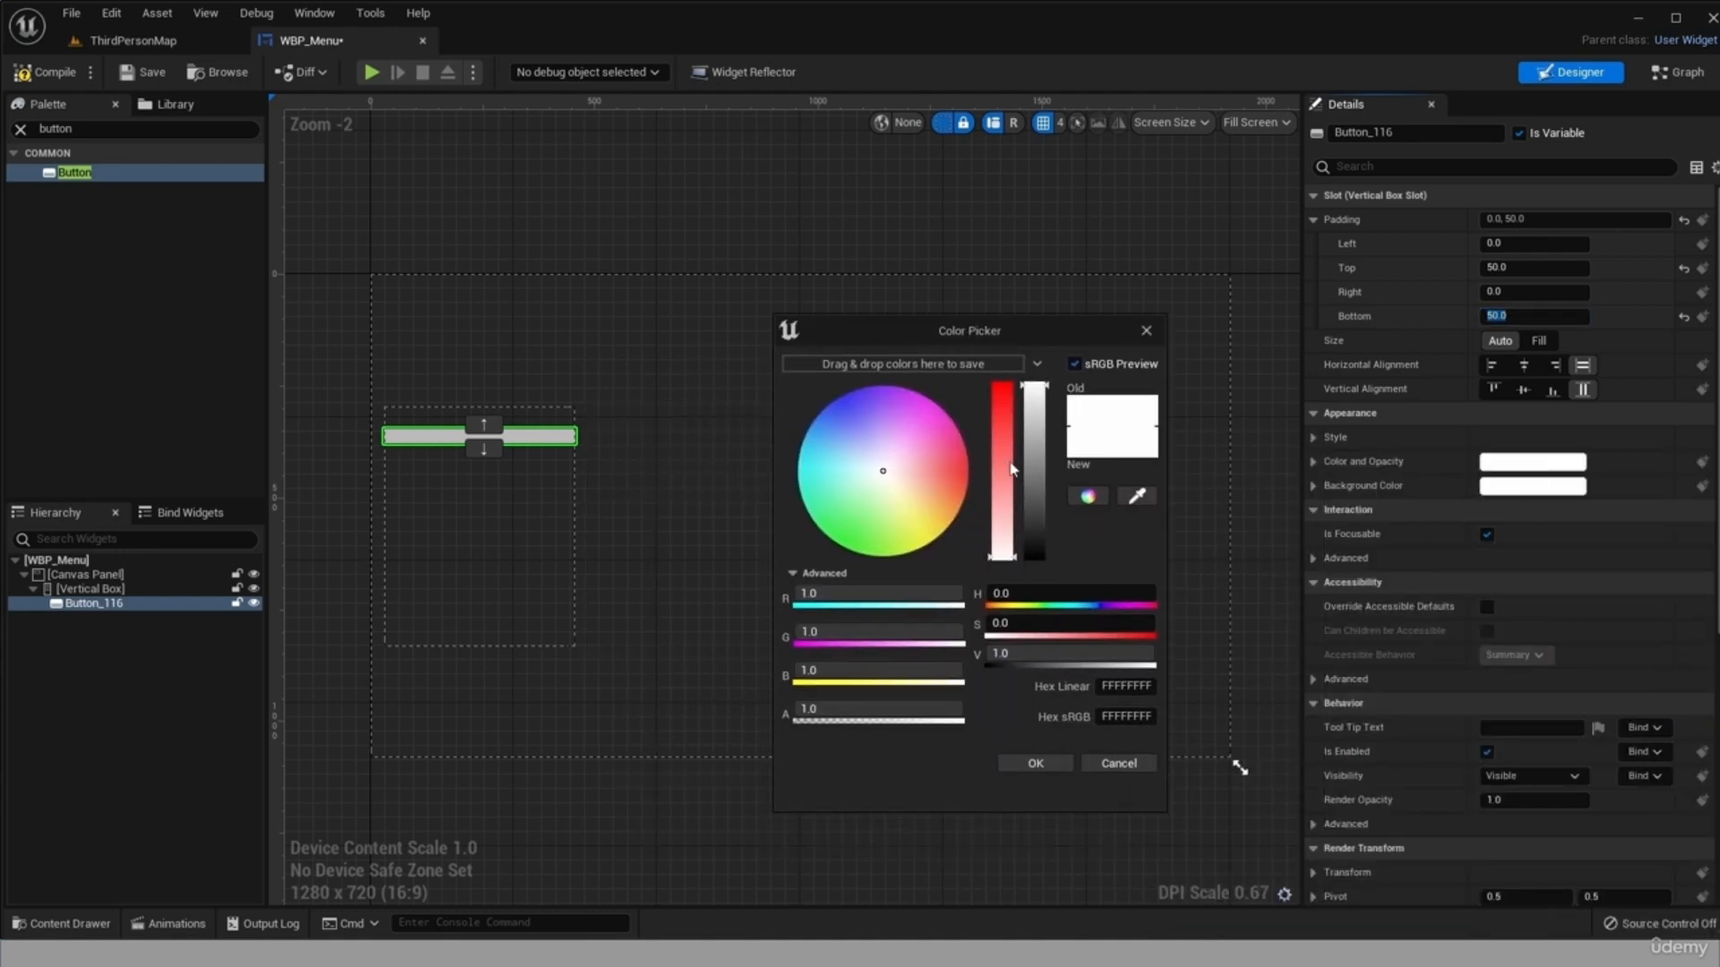
pyautogui.click(1003, 387)
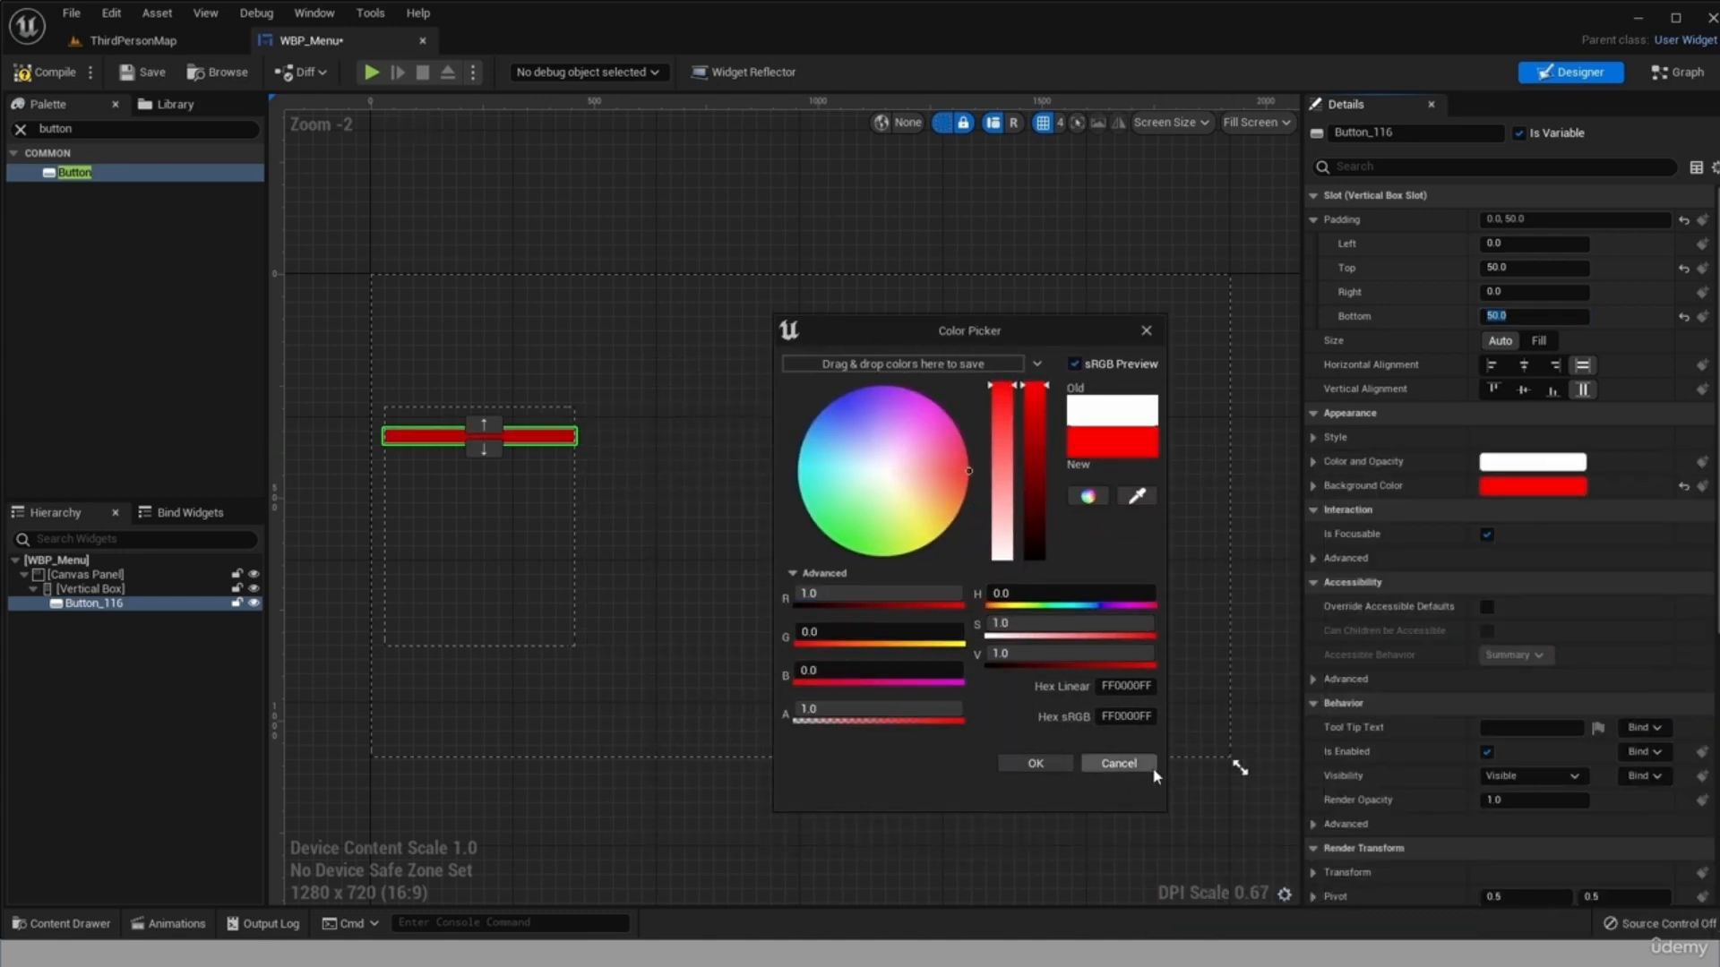
pyautogui.click(1121, 765)
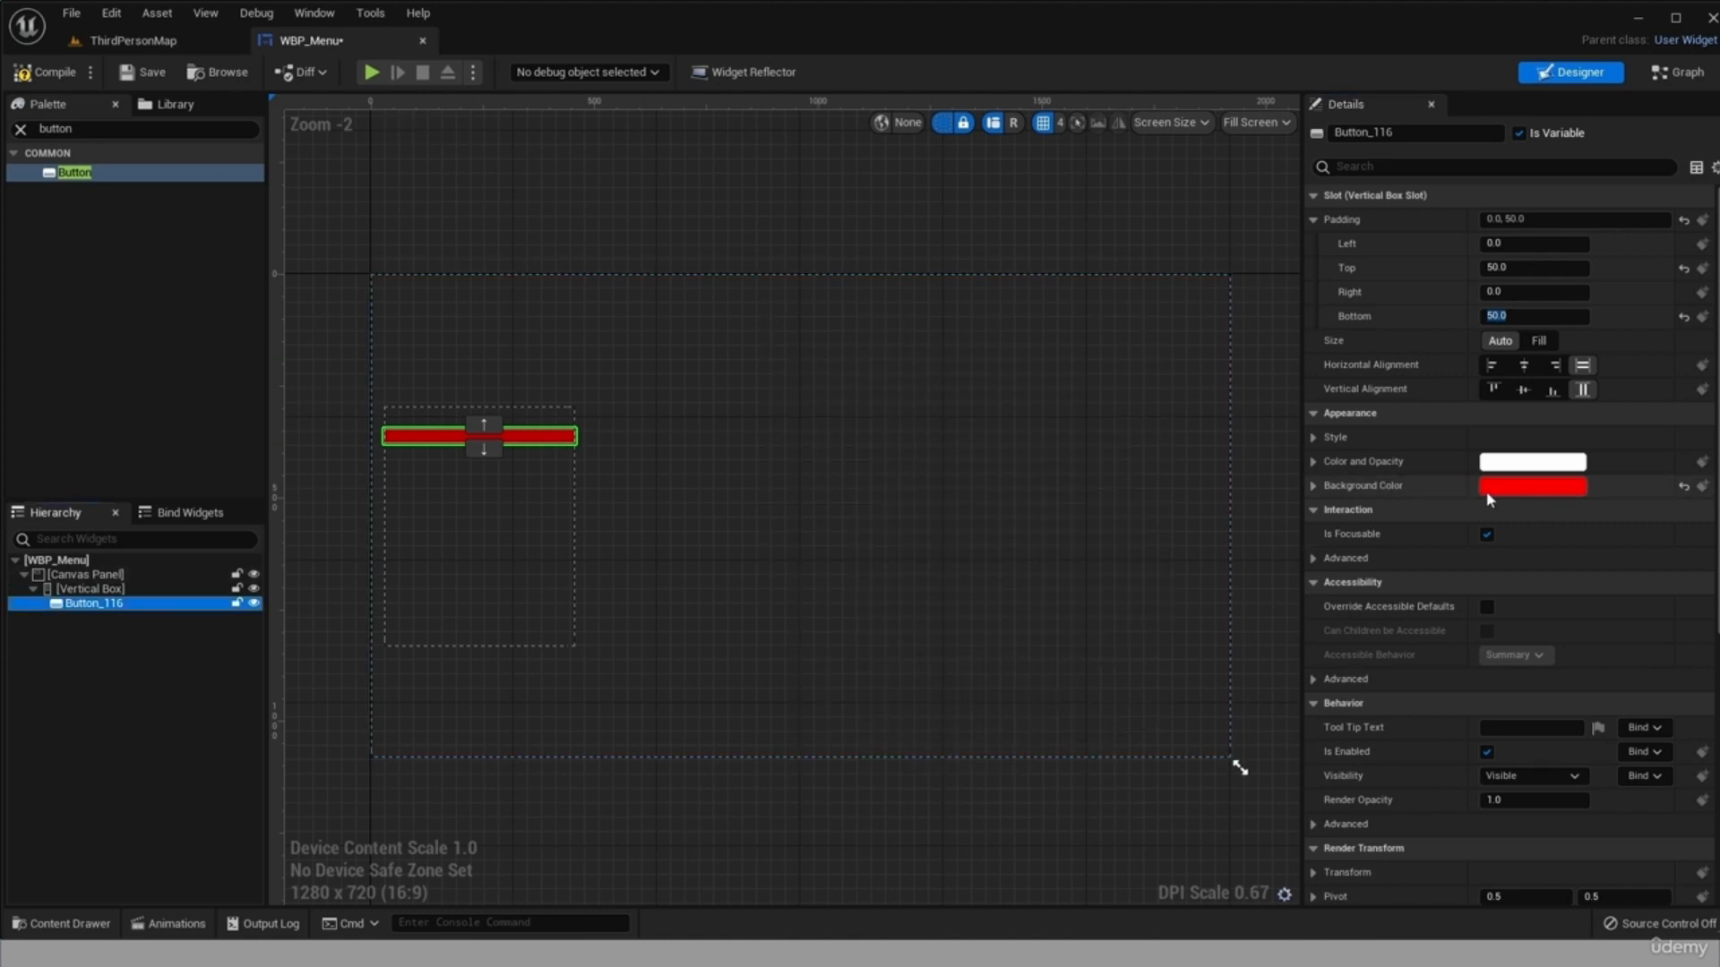
# Find the Text widget in the widget library and add it inside the red button.
pyautogui.click(14, 132)
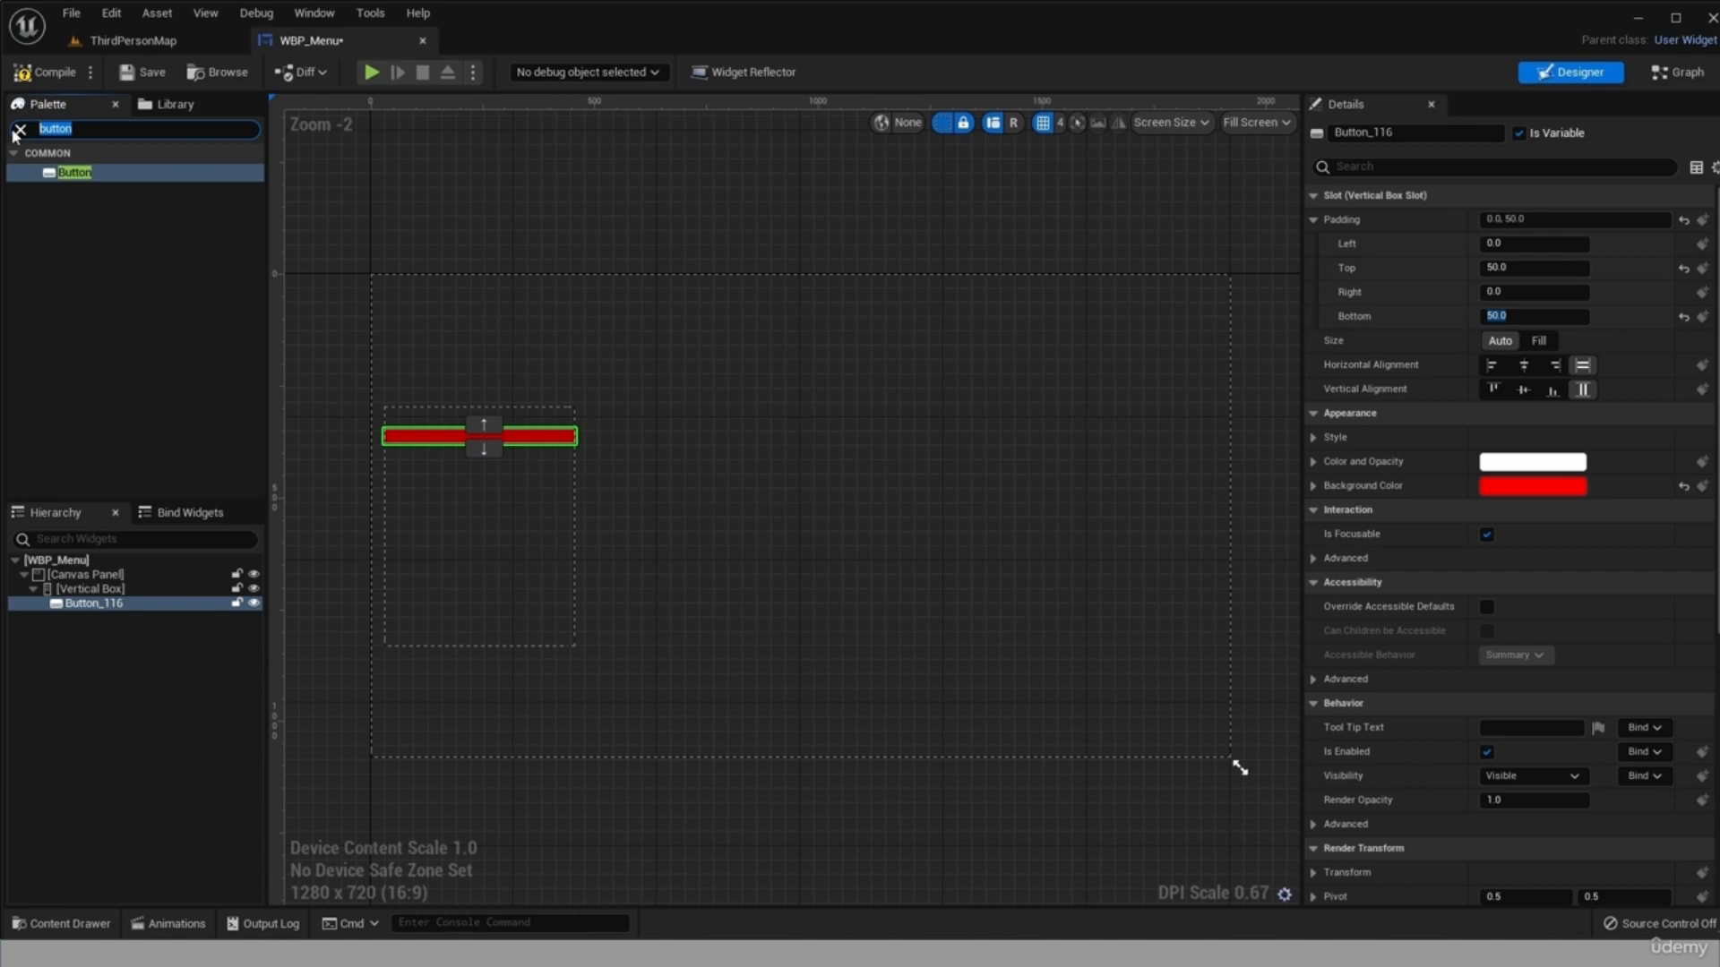
pyautogui.write('text')
pyautogui.click(87, 196)
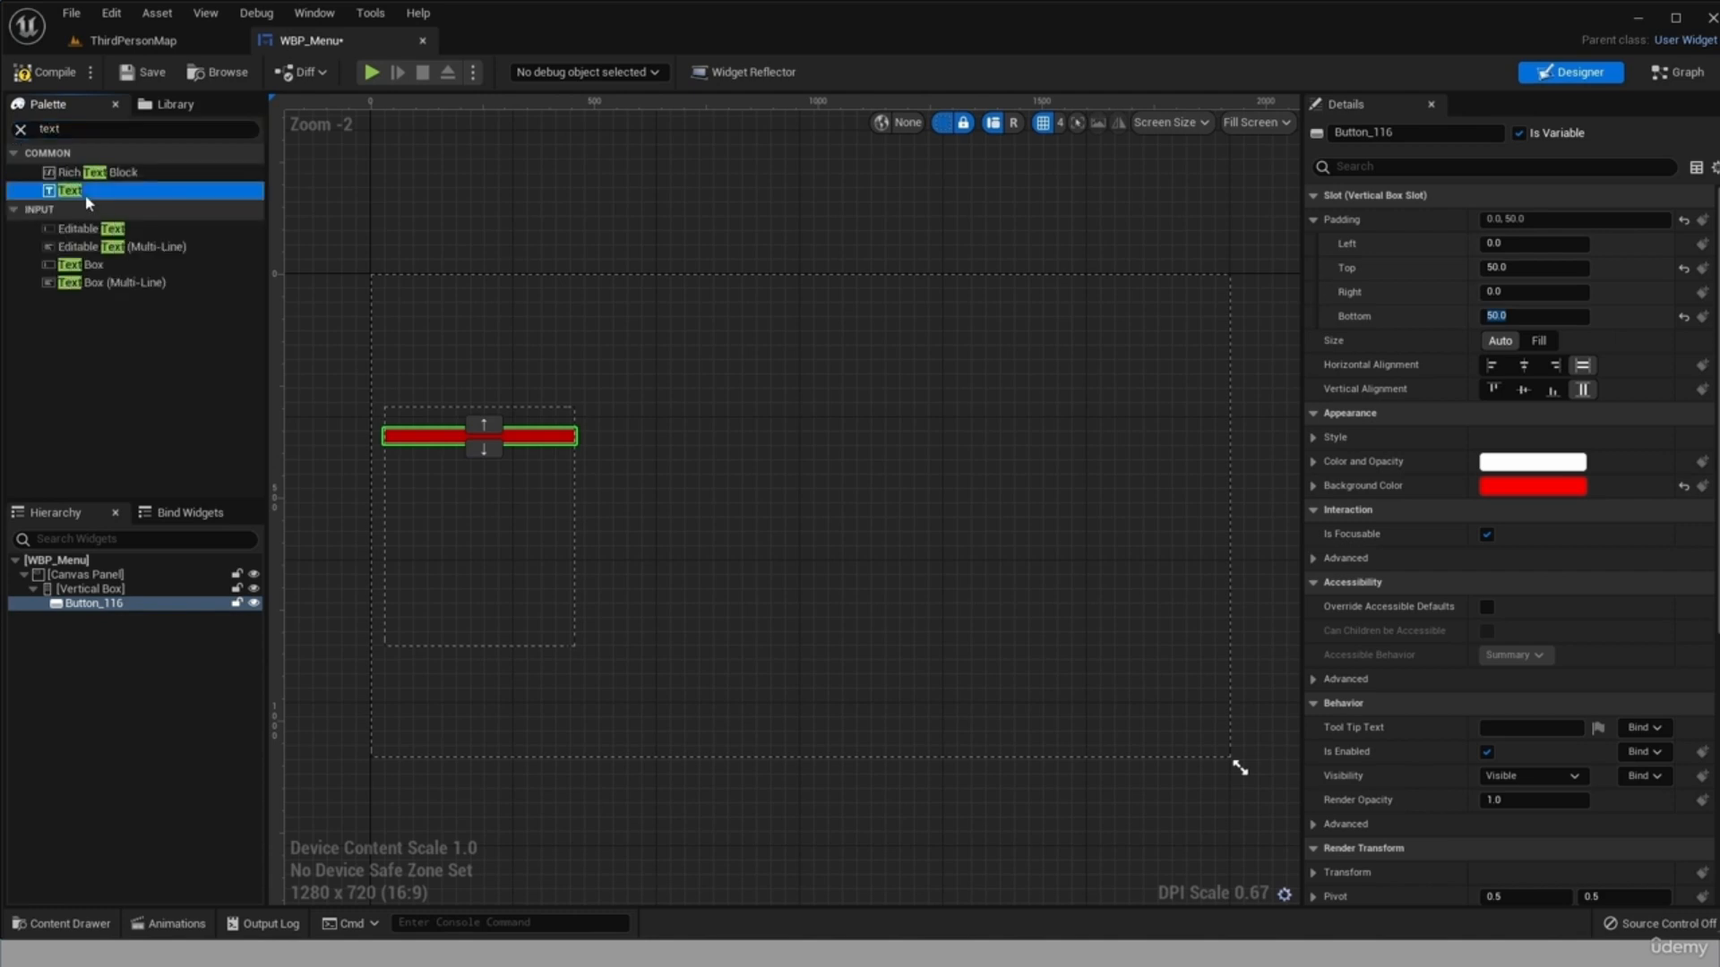
pyautogui.moveTo(100, 198); pyautogui.dragTo(107, 607)
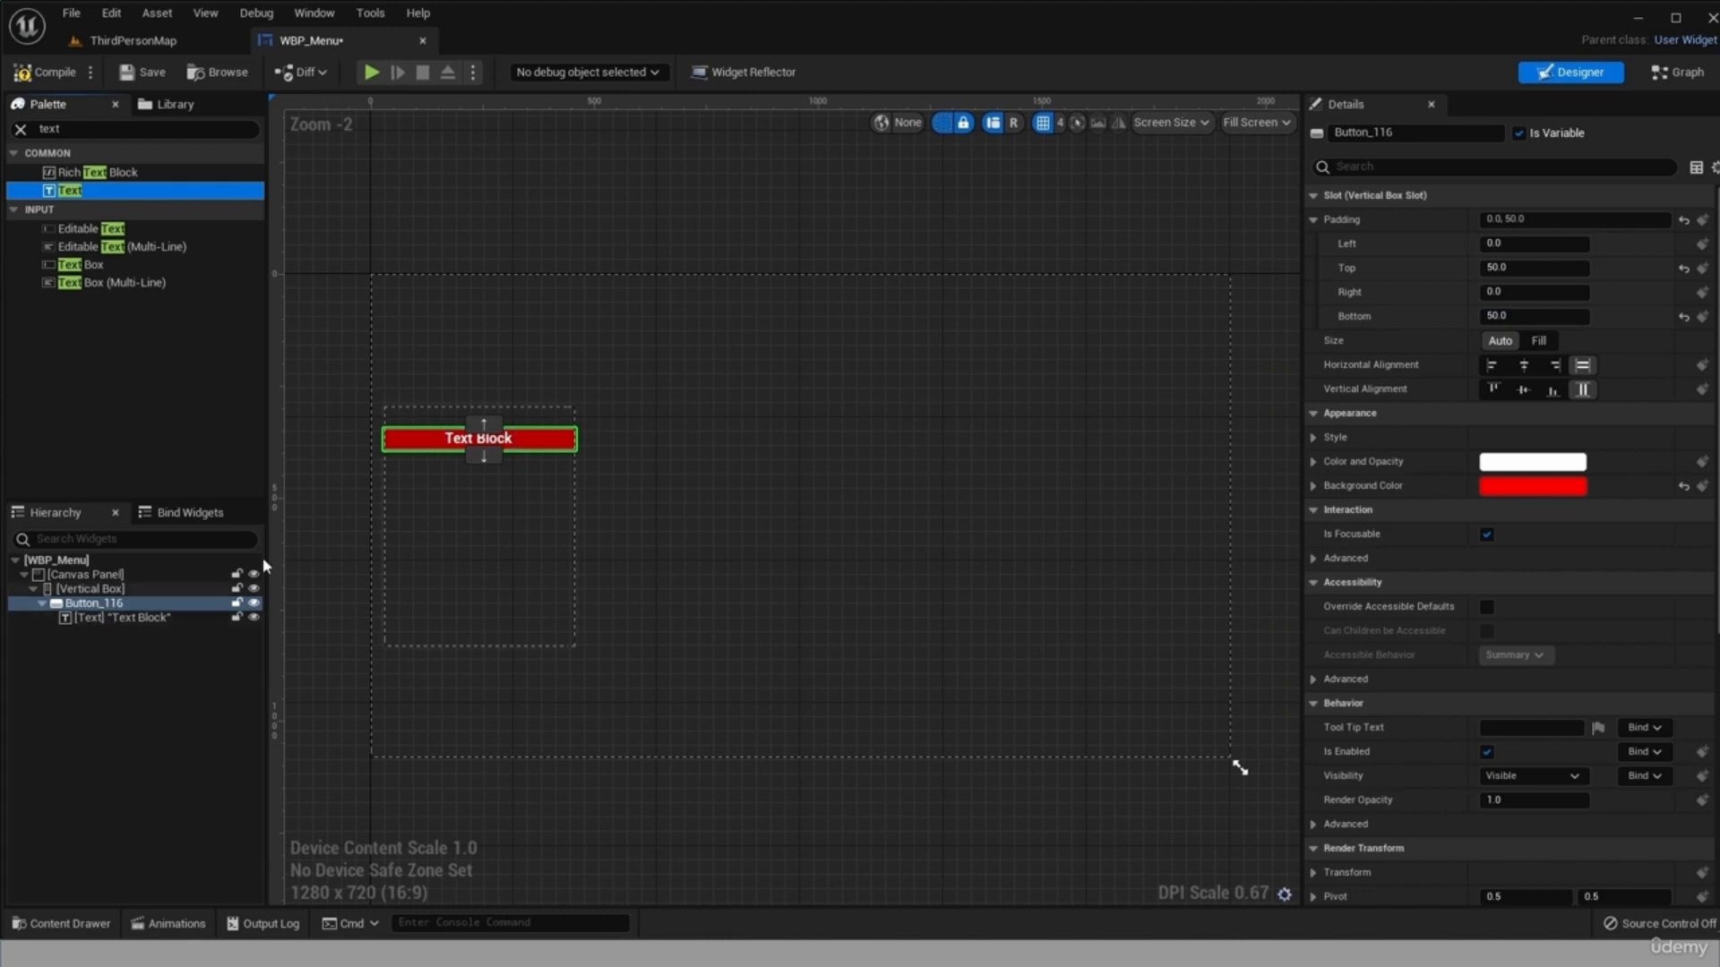
# Change the text block's displayed text to Start.
pyautogui.click(197, 617)
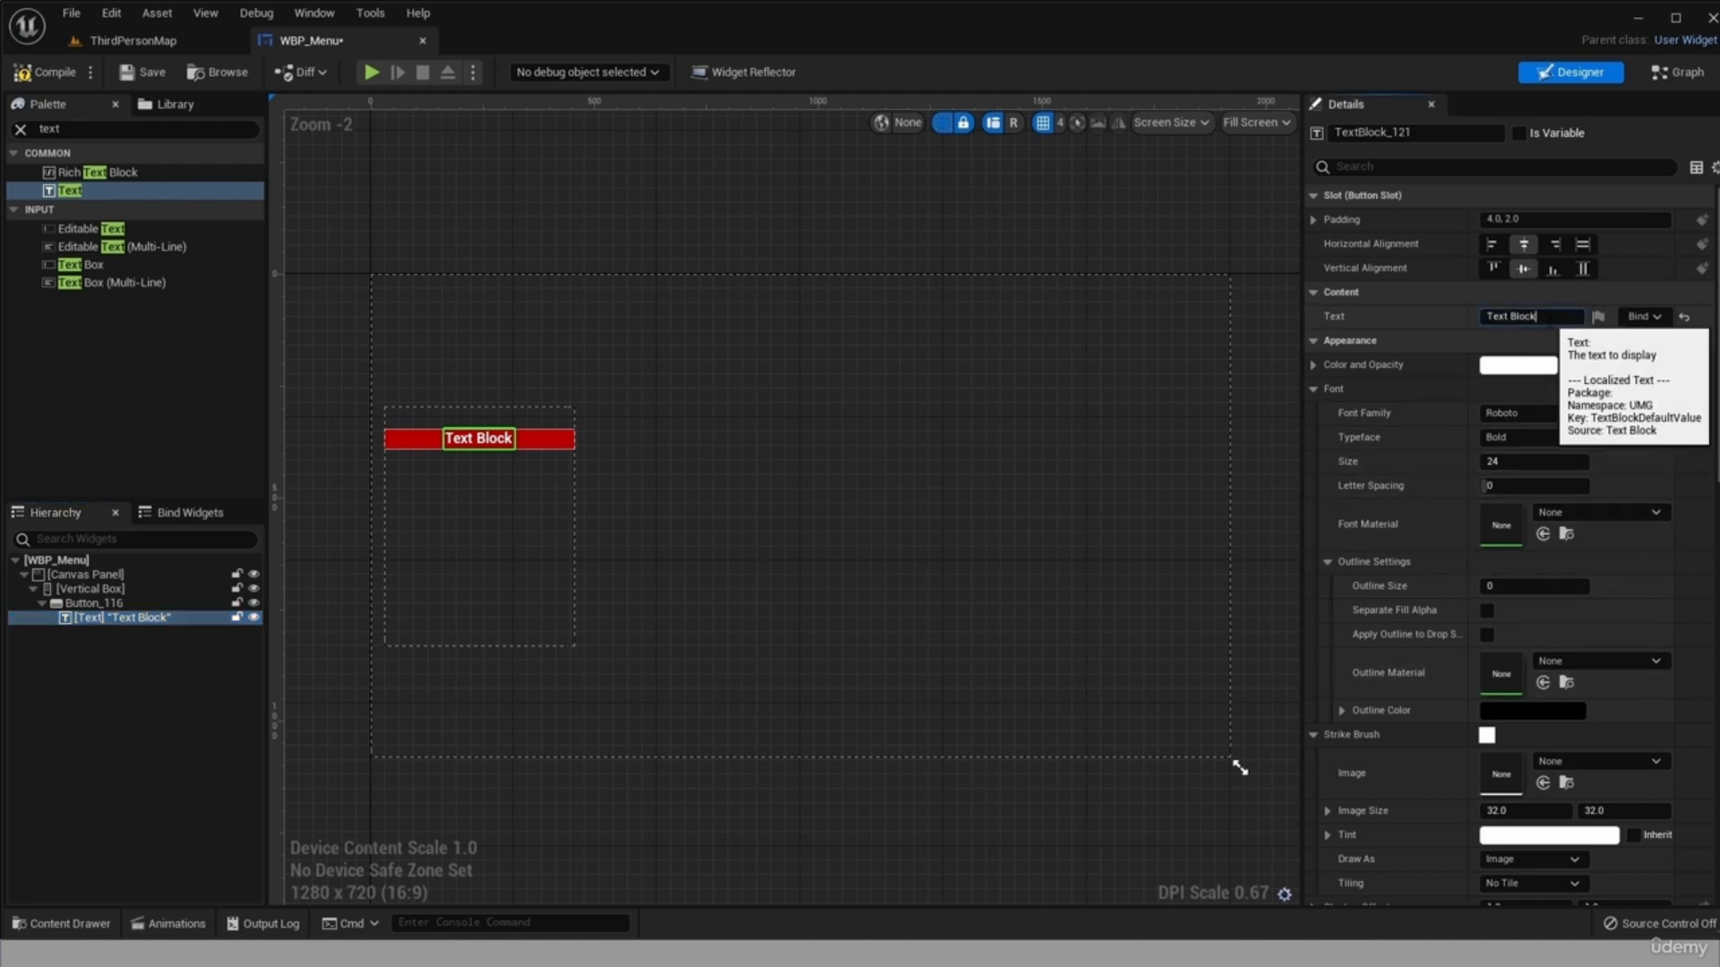
pyautogui.click(1518, 318)
pyautogui.press('BackSpace')
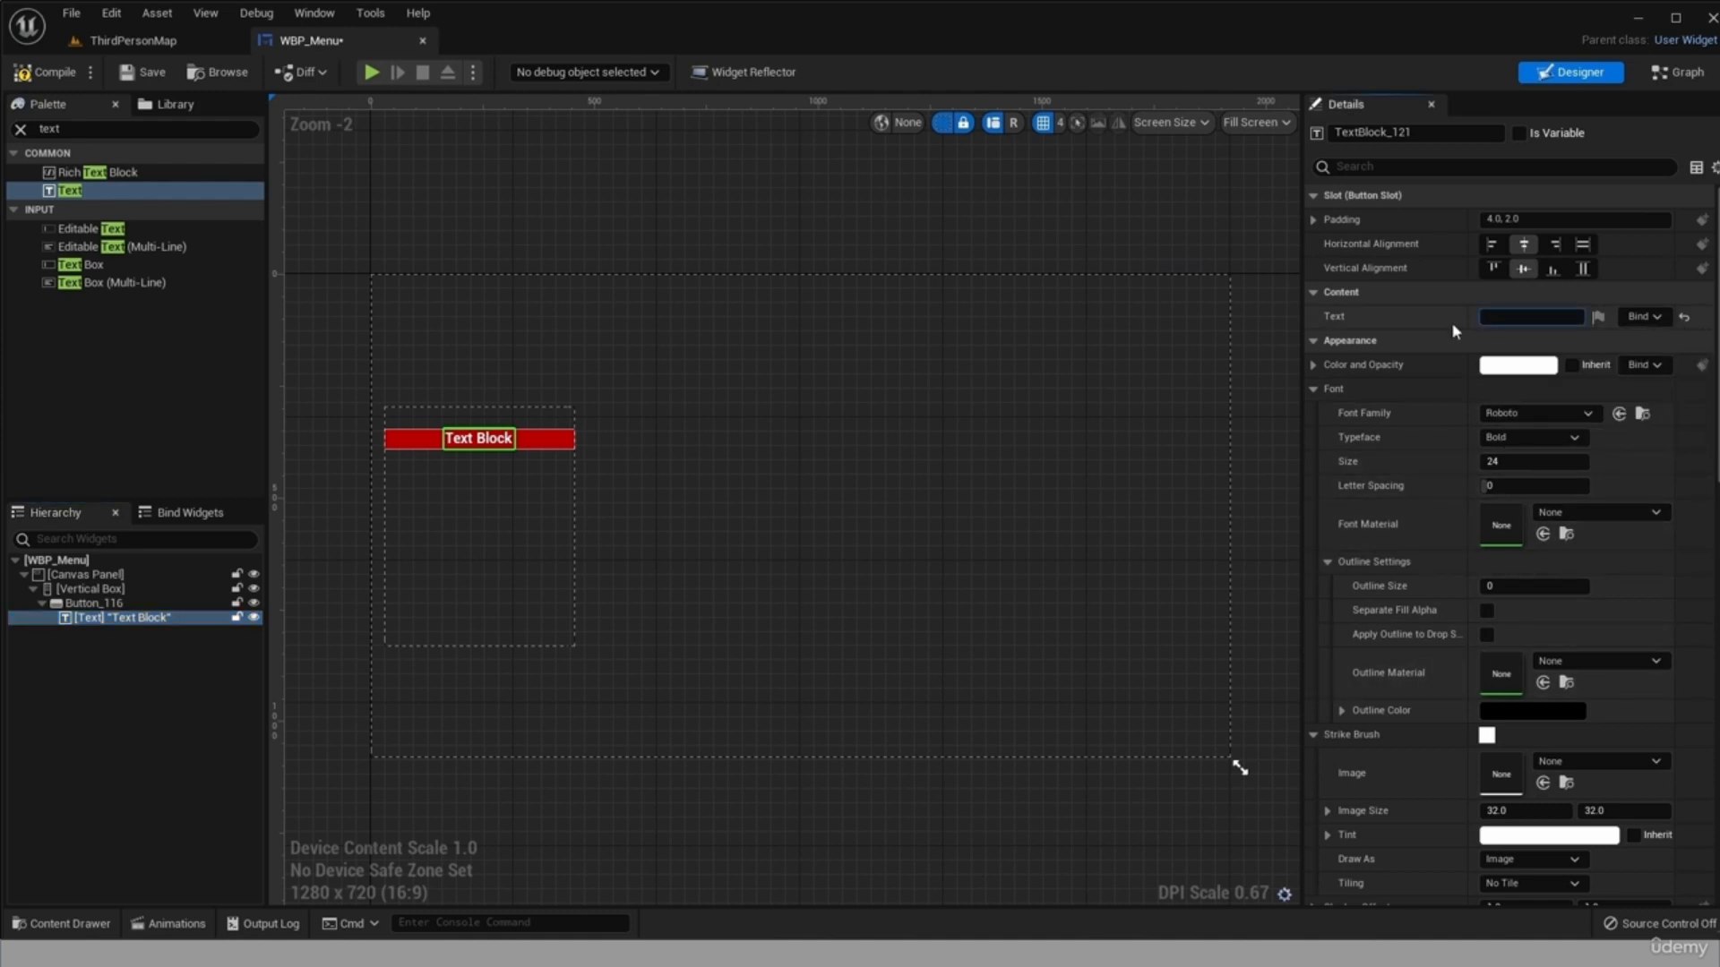
pyautogui.write('Start')
pyautogui.press('Return')
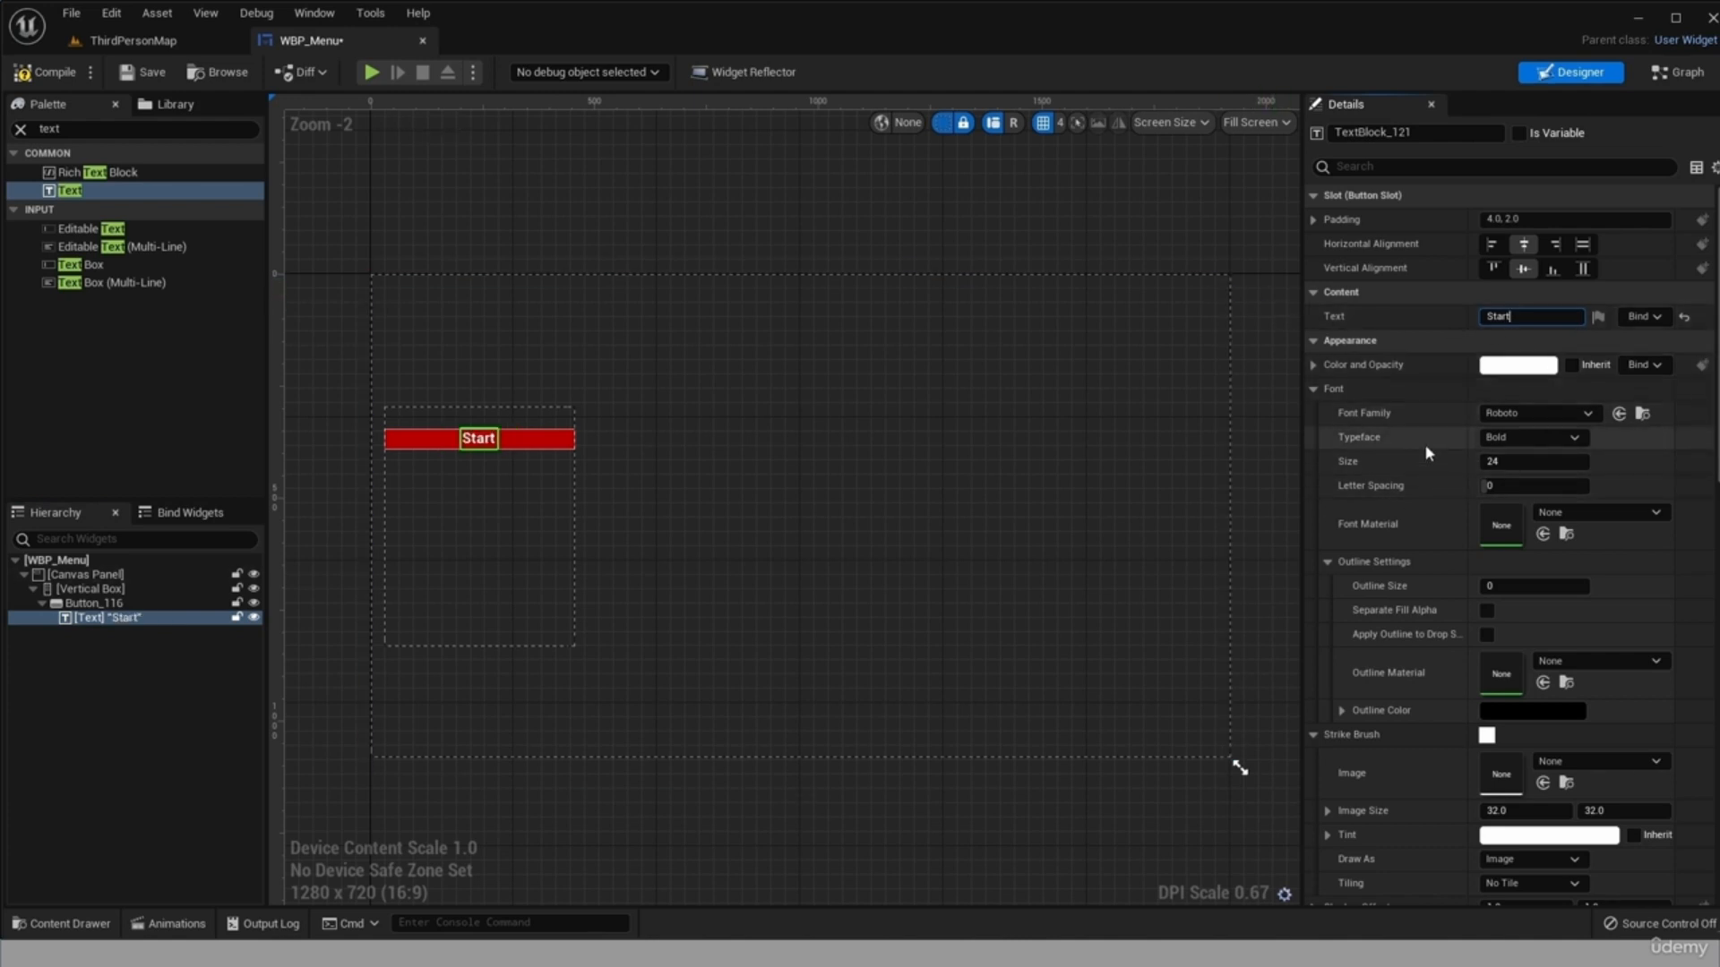
# Set the Start text's font size to 50.
pyautogui.click(1493, 461)
pyautogui.press('Return')
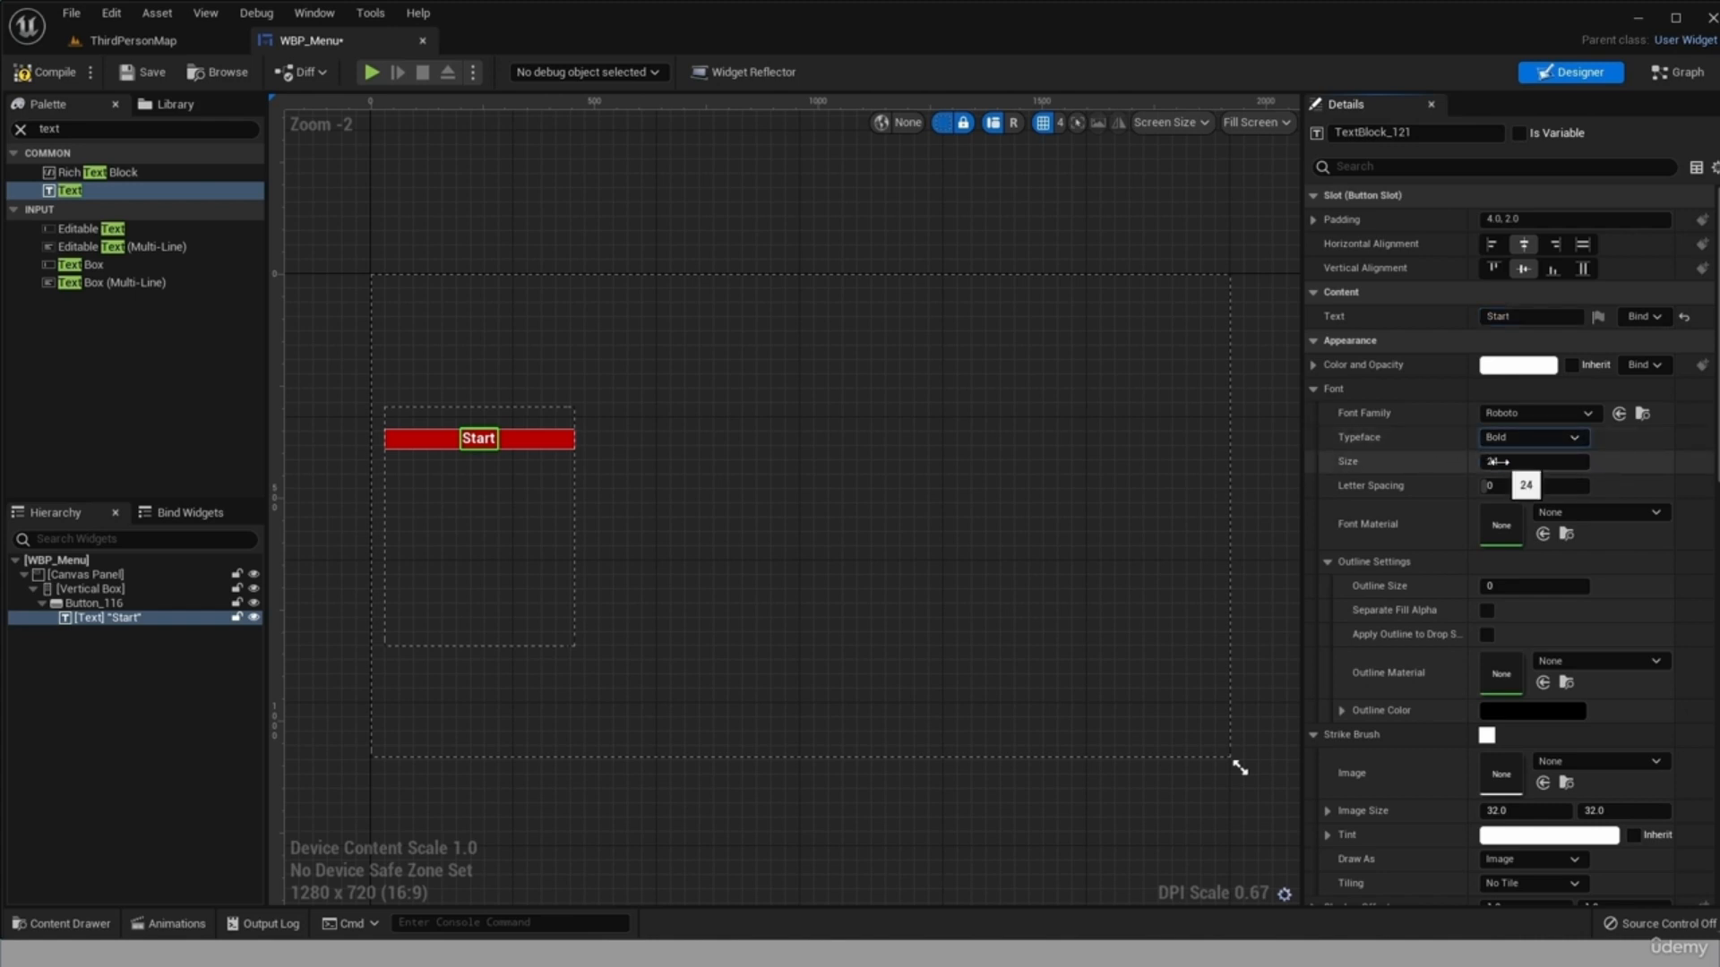
pyautogui.moveTo(1514, 462)
pyautogui.mouseDown()
pyautogui.moveTo(1657, 462)
pyautogui.moveTo(1513, 464)
pyautogui.mouseUp()
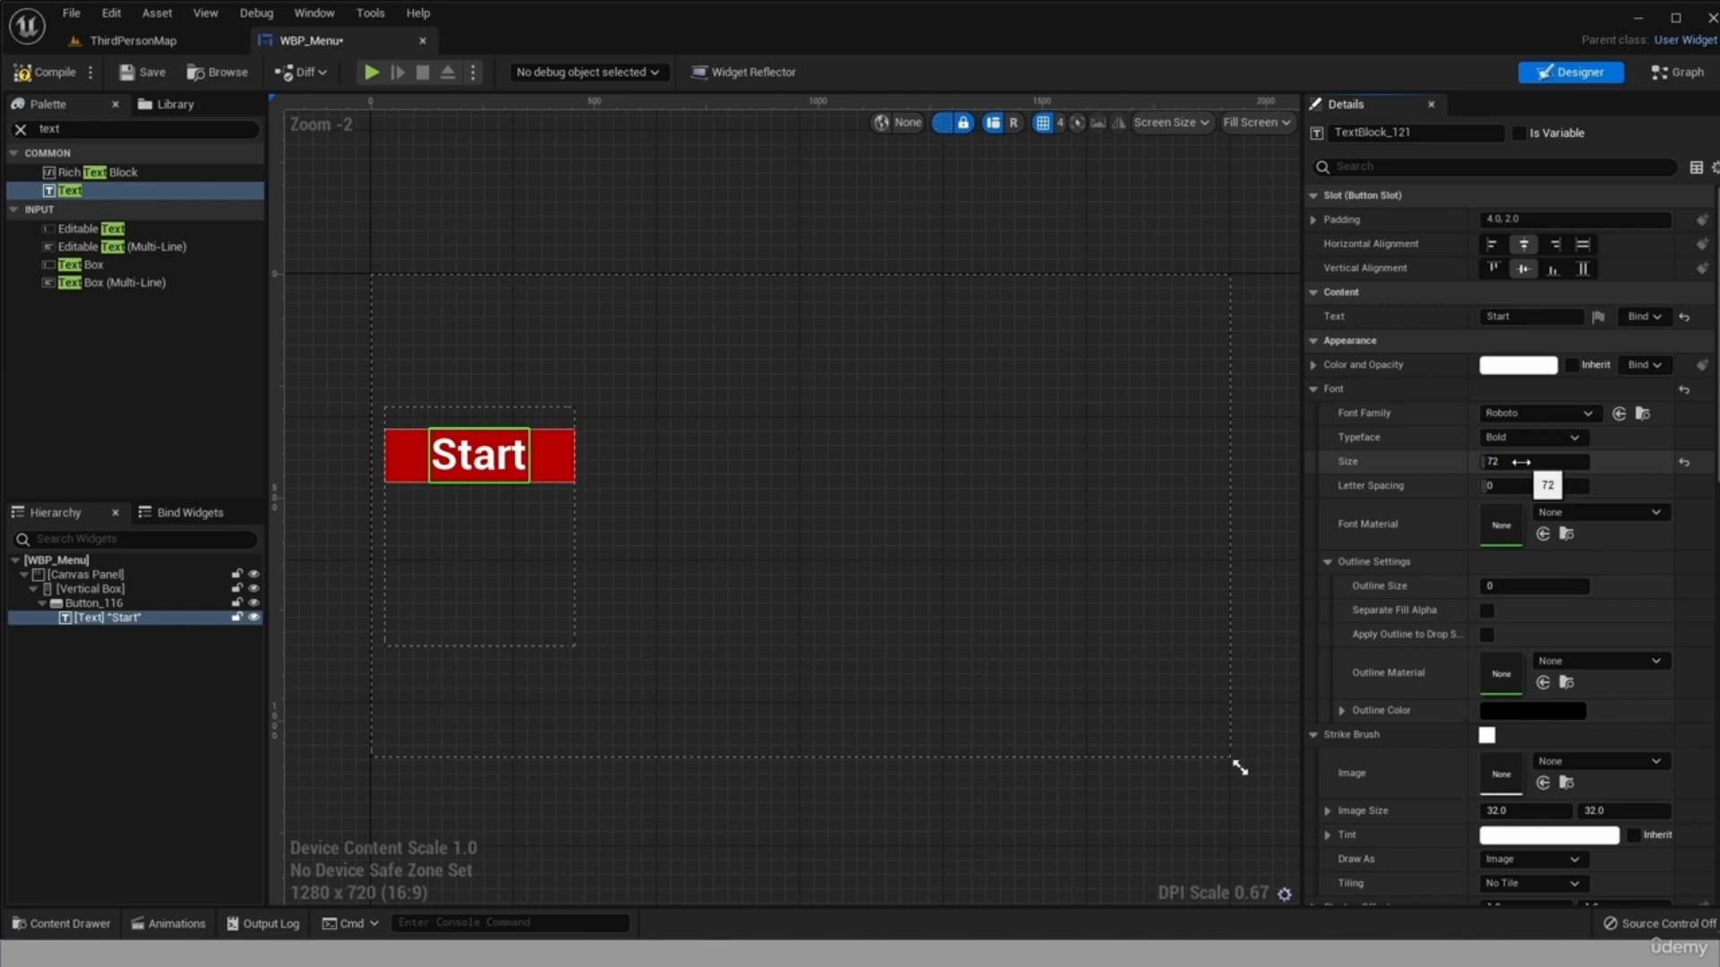
pyautogui.click(1524, 464)
pyautogui.write('50')
pyautogui.press('Return')
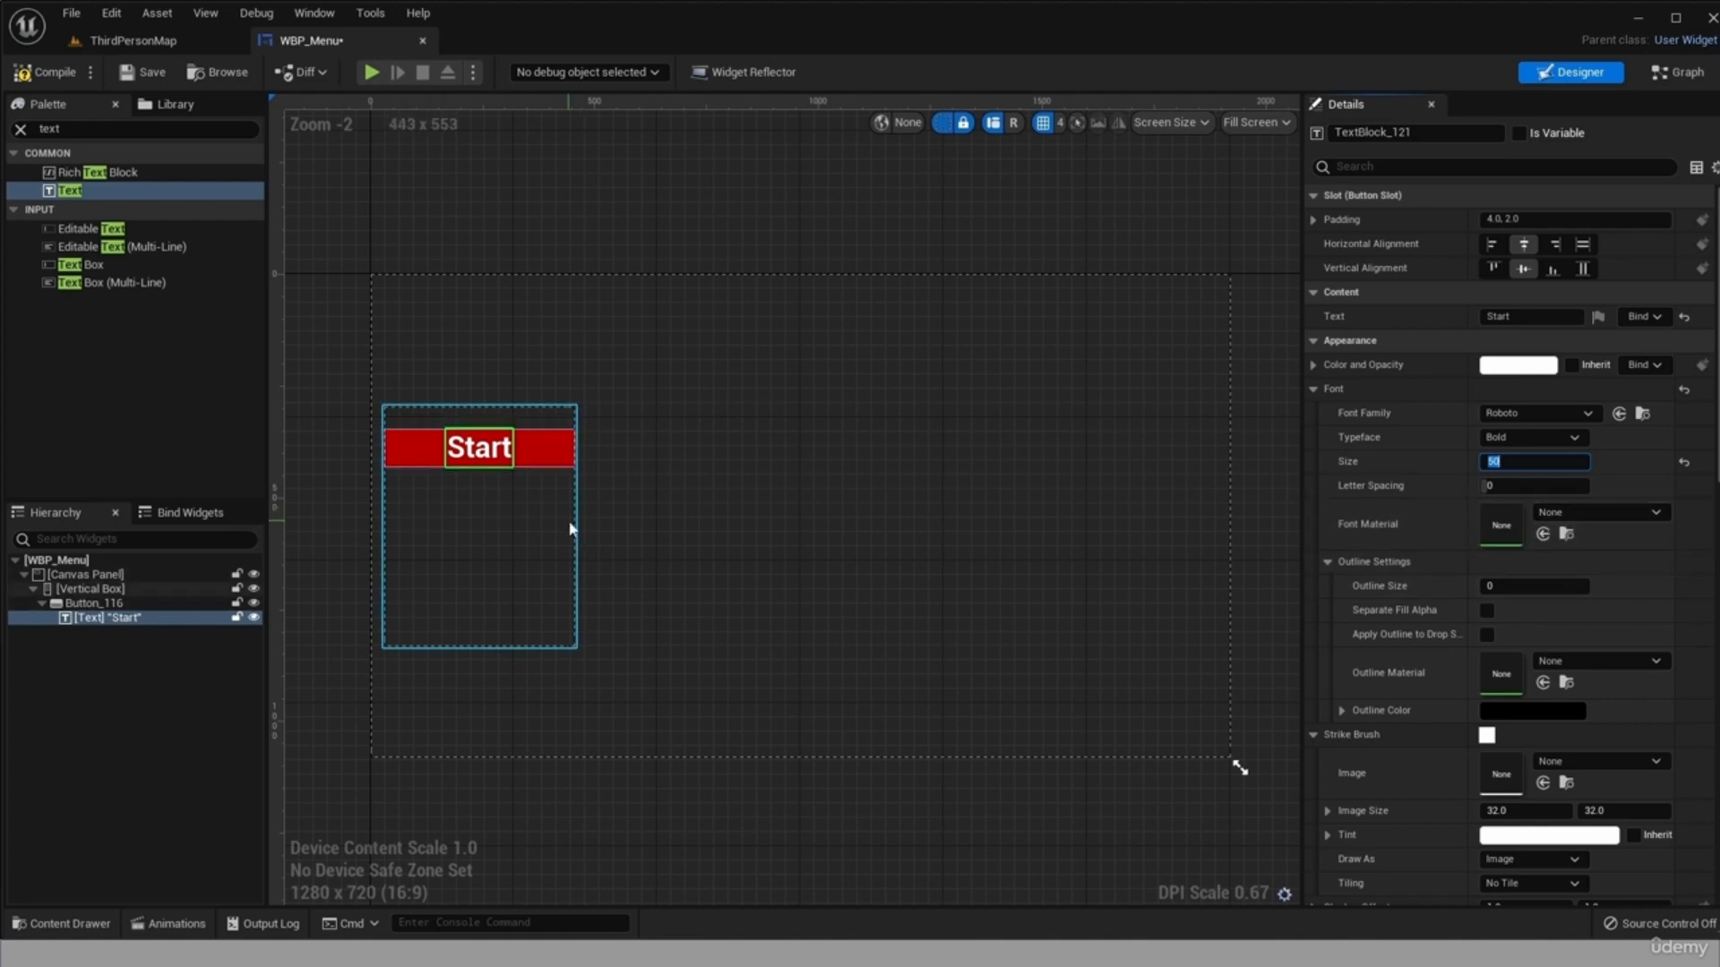
# Duplicate the Start button within the Vertical Box and change the copy's text to Quit.
pyautogui.click(94, 604)
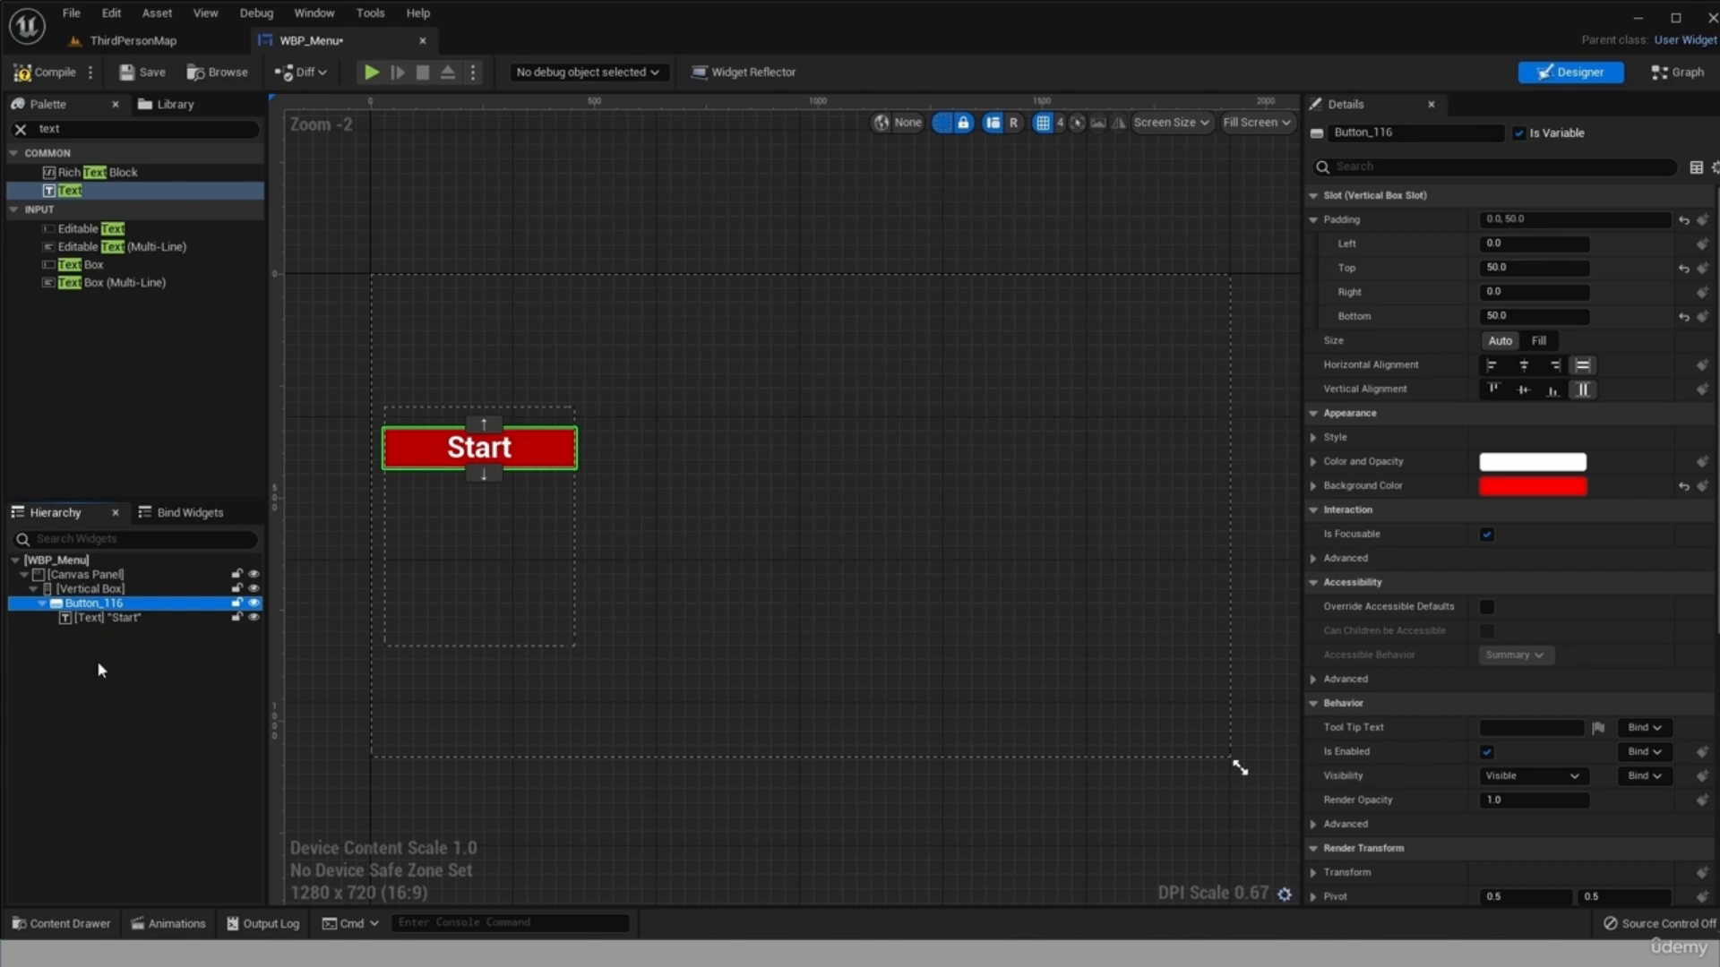
pyautogui.hotkey('ctrl', 'd')
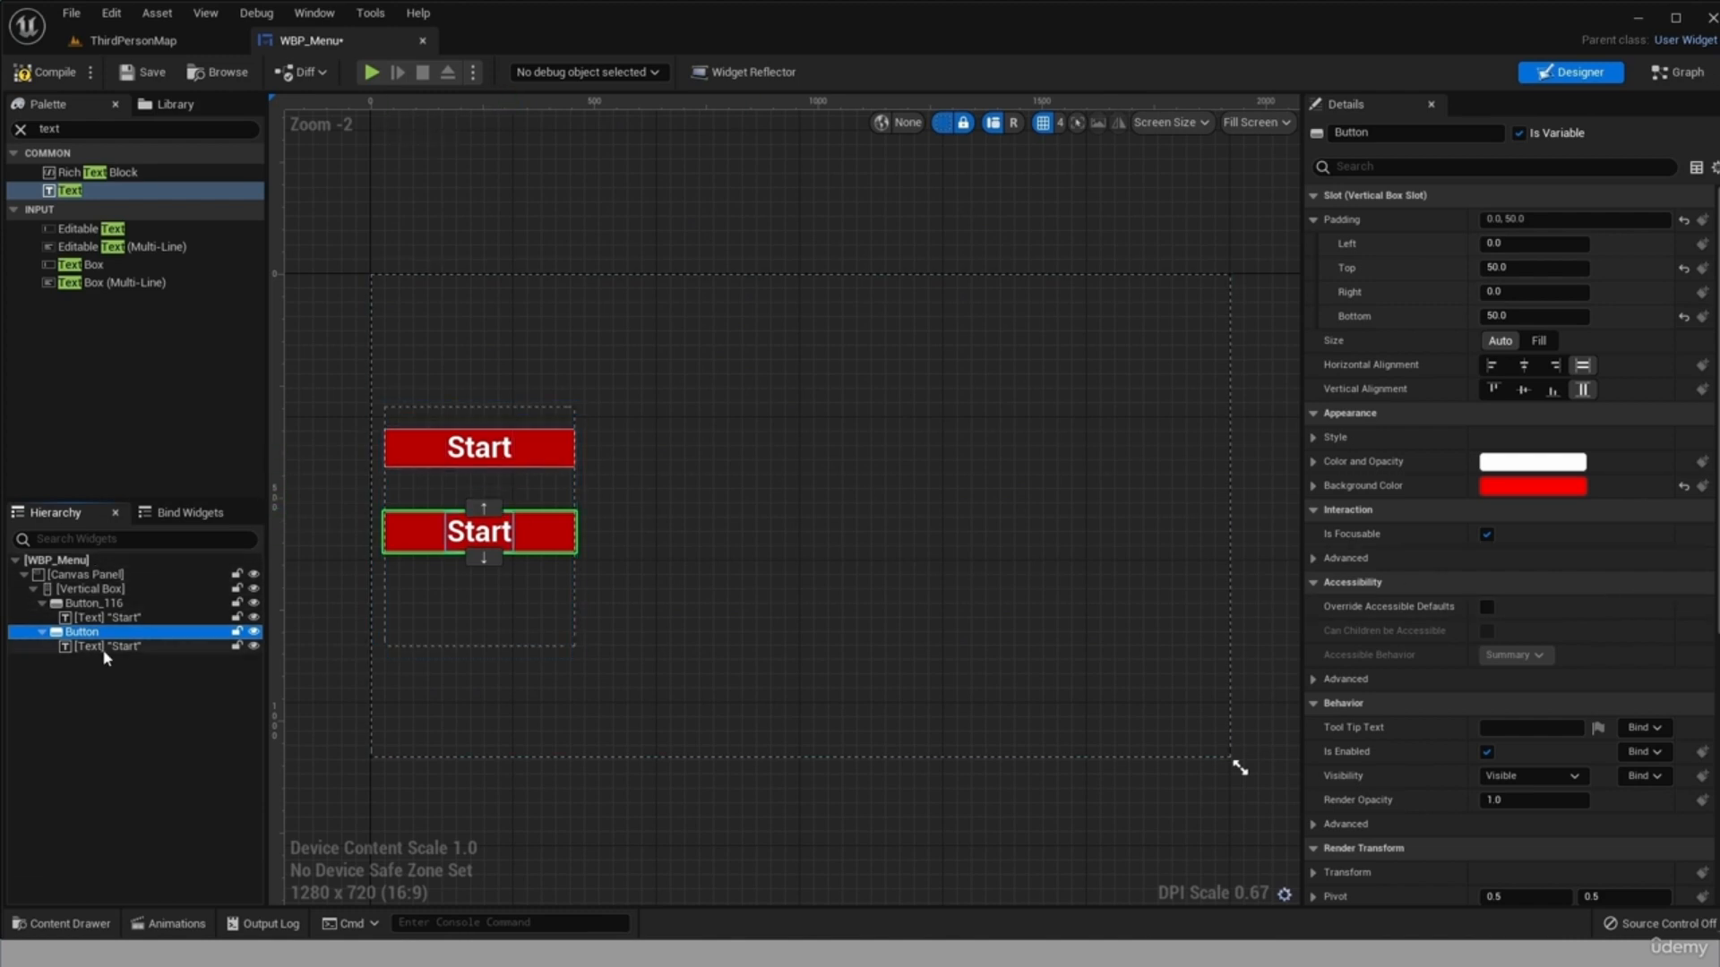
pyautogui.click(137, 646)
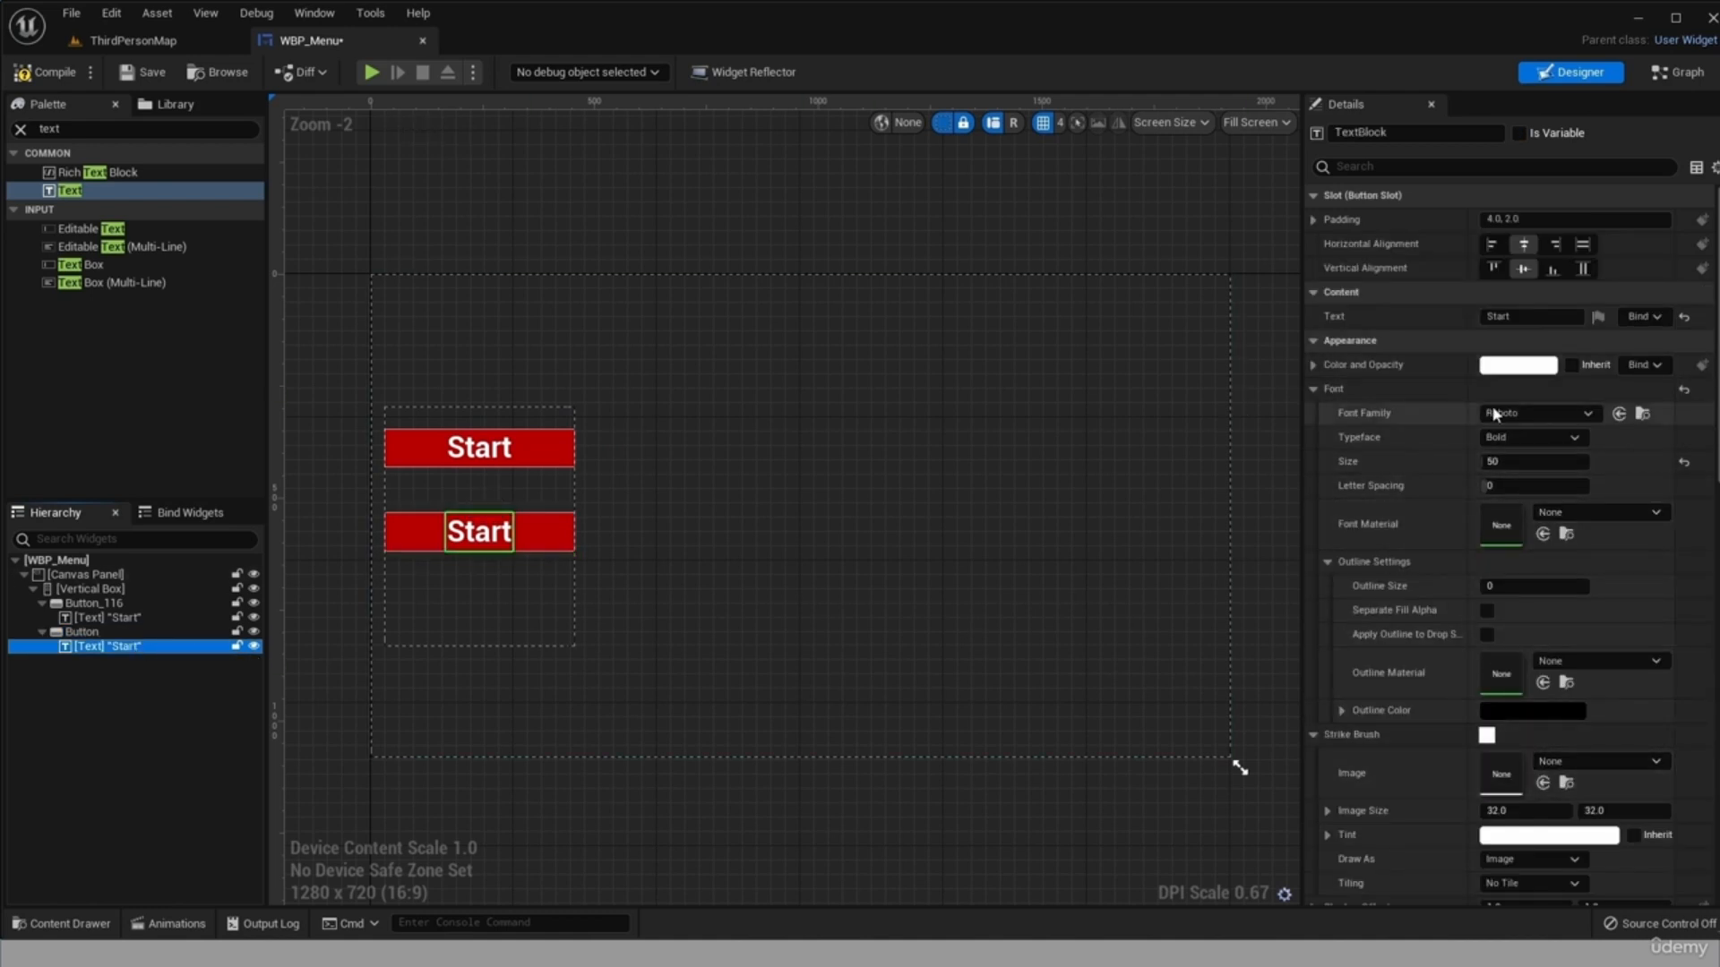
pyautogui.click(1521, 315)
pyautogui.moveTo(1522, 315); pyautogui.dragTo(1419, 312)
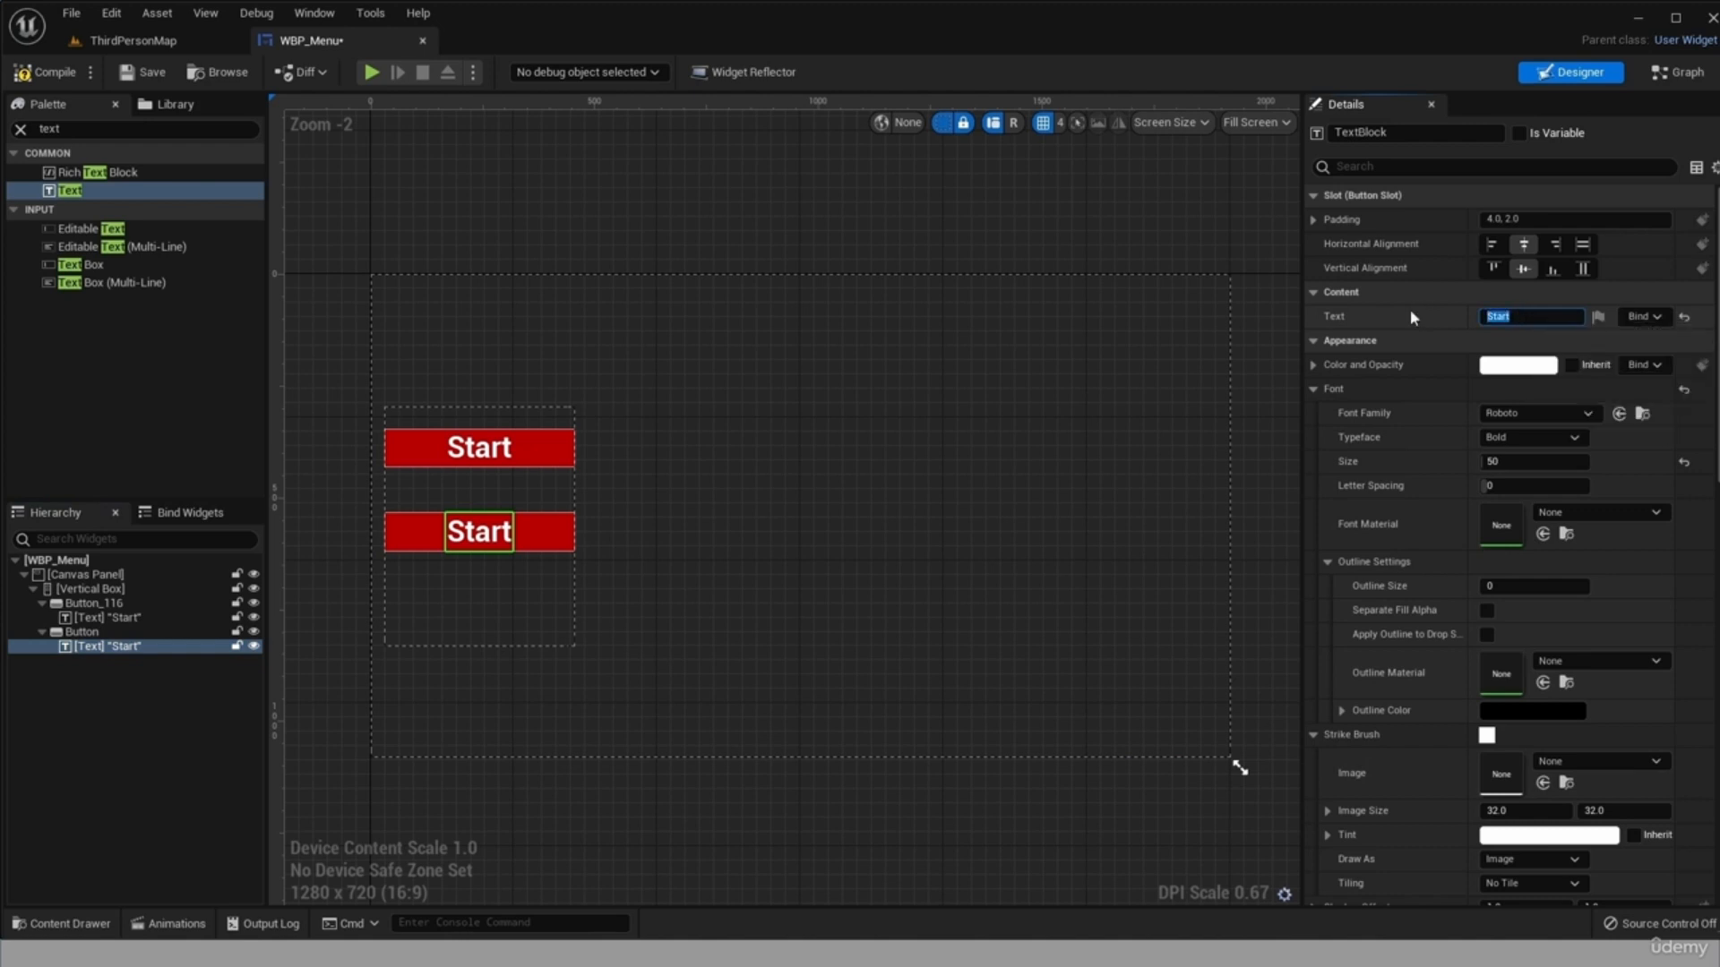
pyautogui.write('Quit')
pyautogui.press('Return')
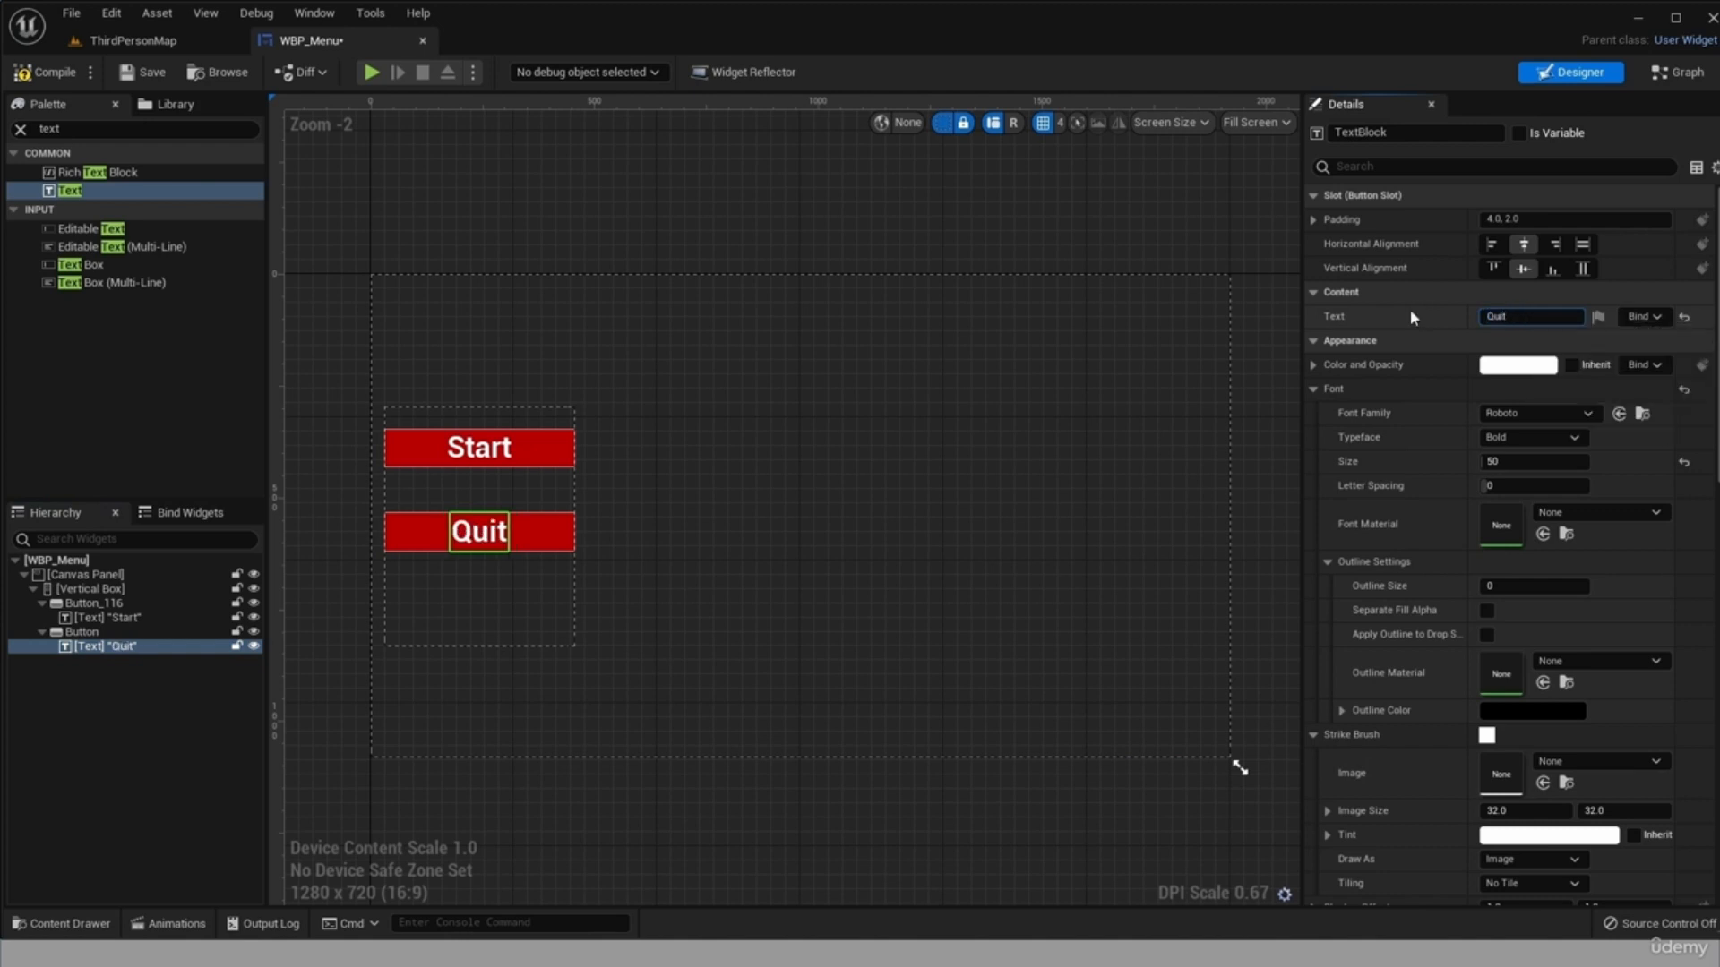
pyautogui.click(70, 786)
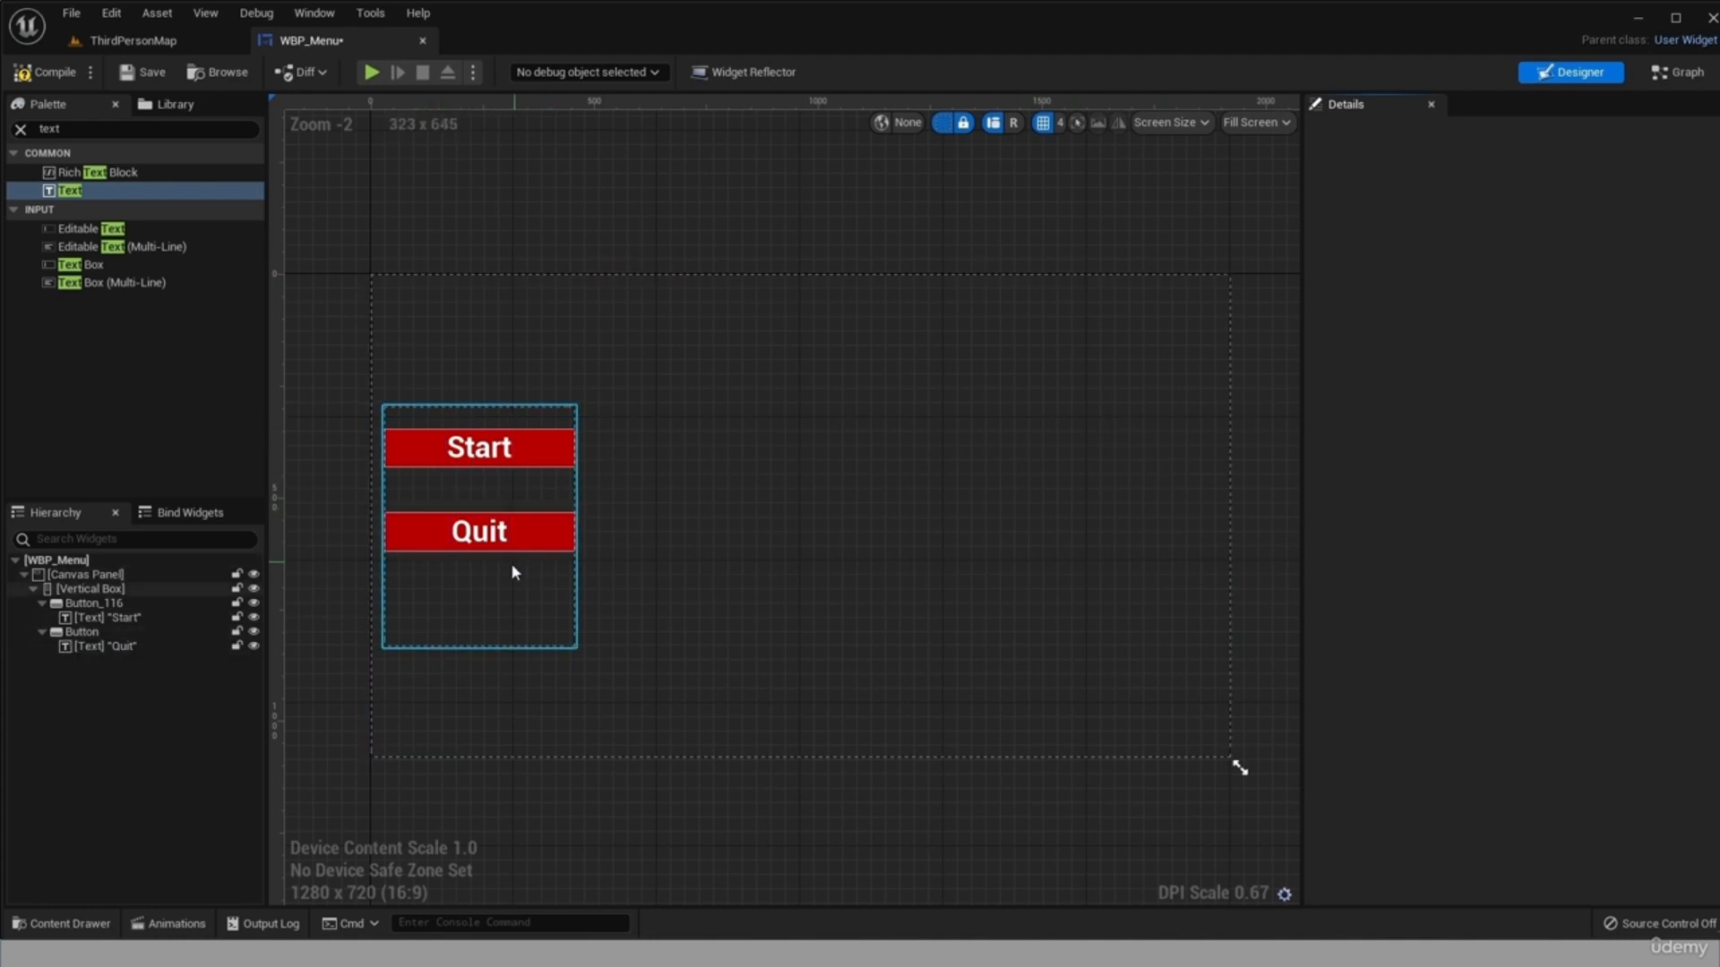
# Set the Quit button's top padding to 0.
pyautogui.click(150, 646)
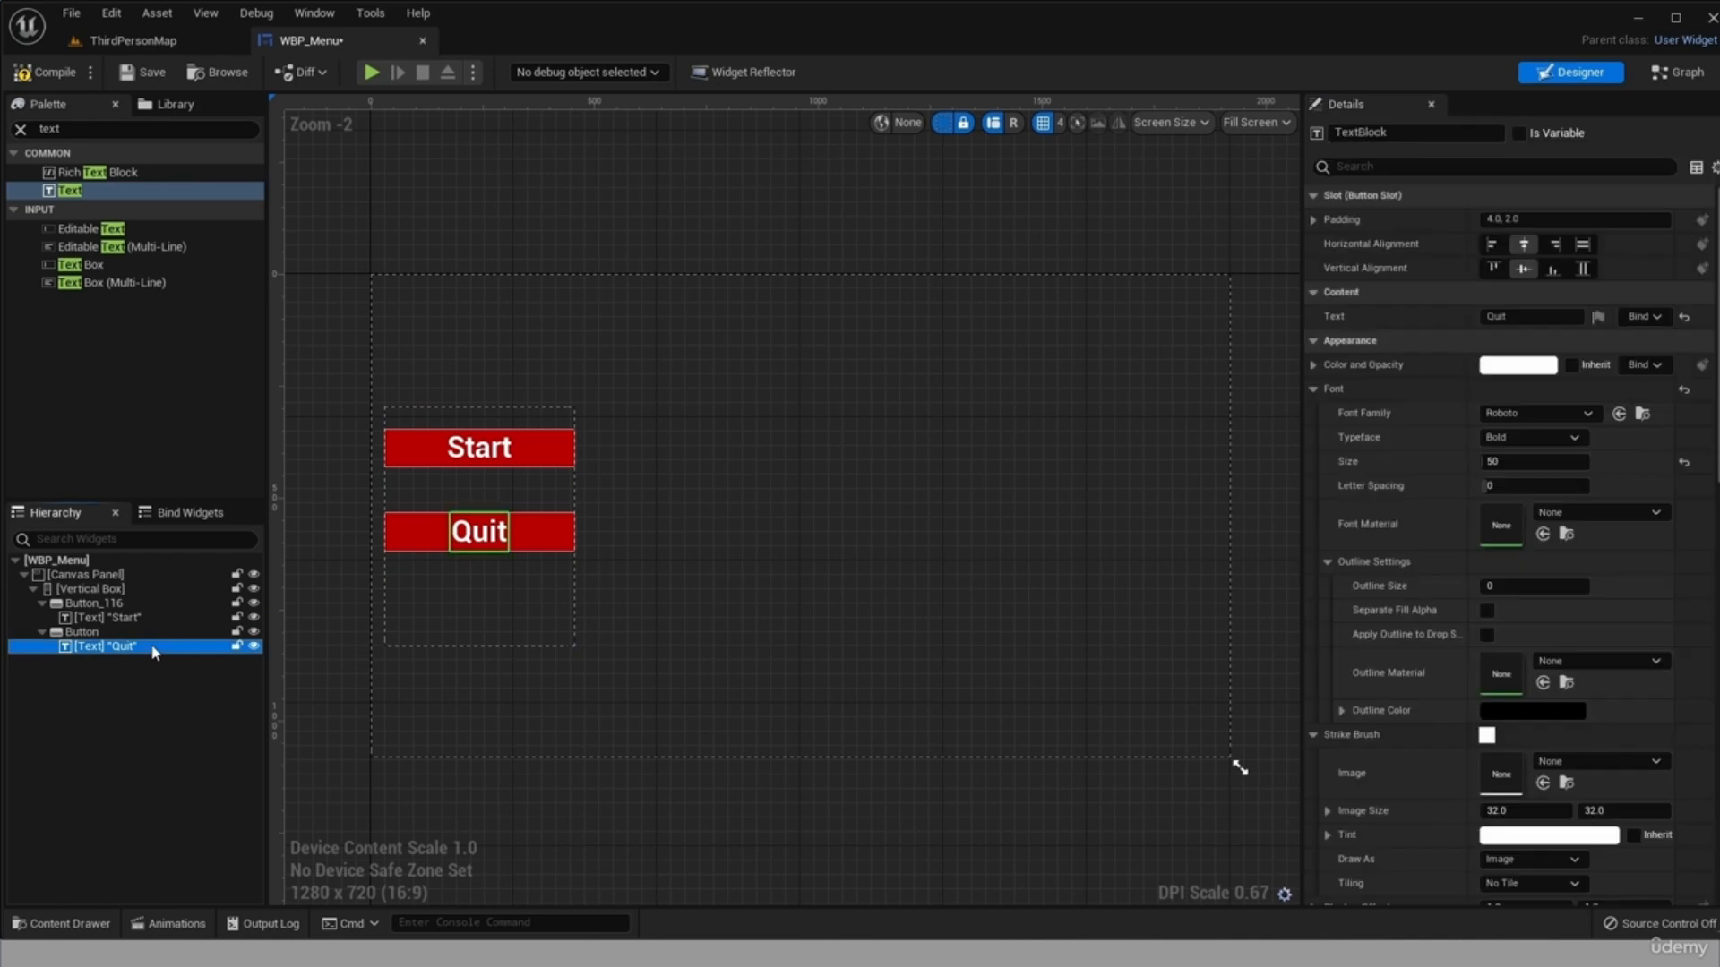
pyautogui.click(150, 632)
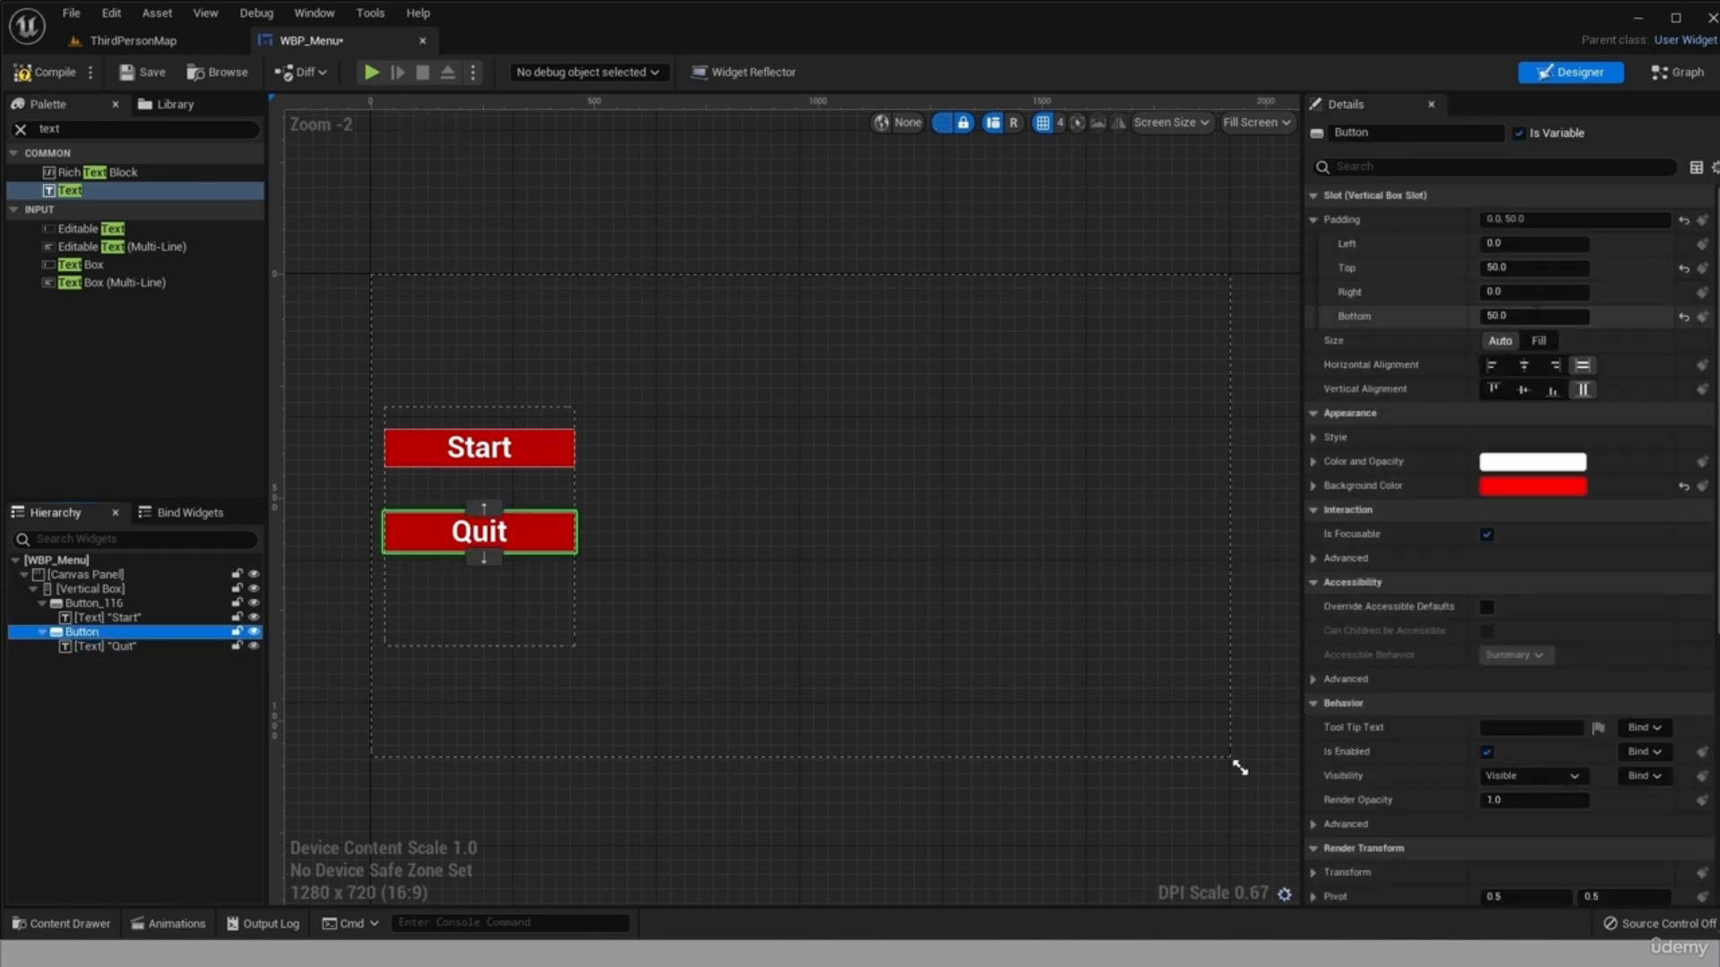
pyautogui.click(1509, 267)
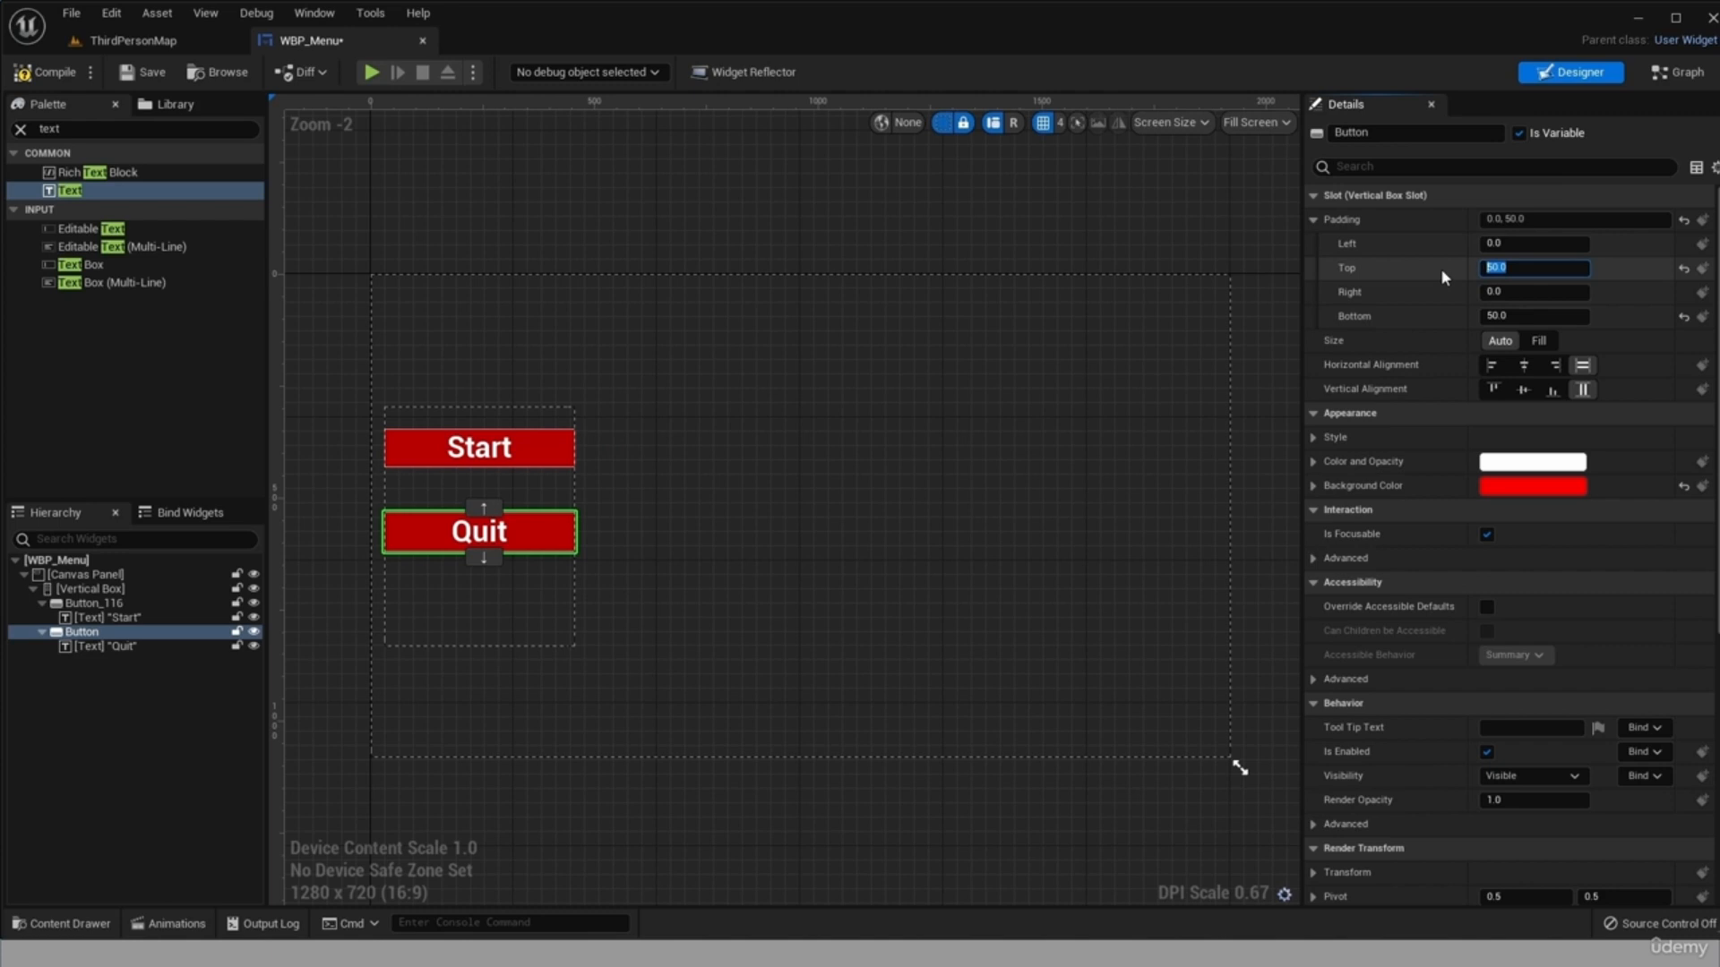
pyautogui.write('0')
pyautogui.press('Return')
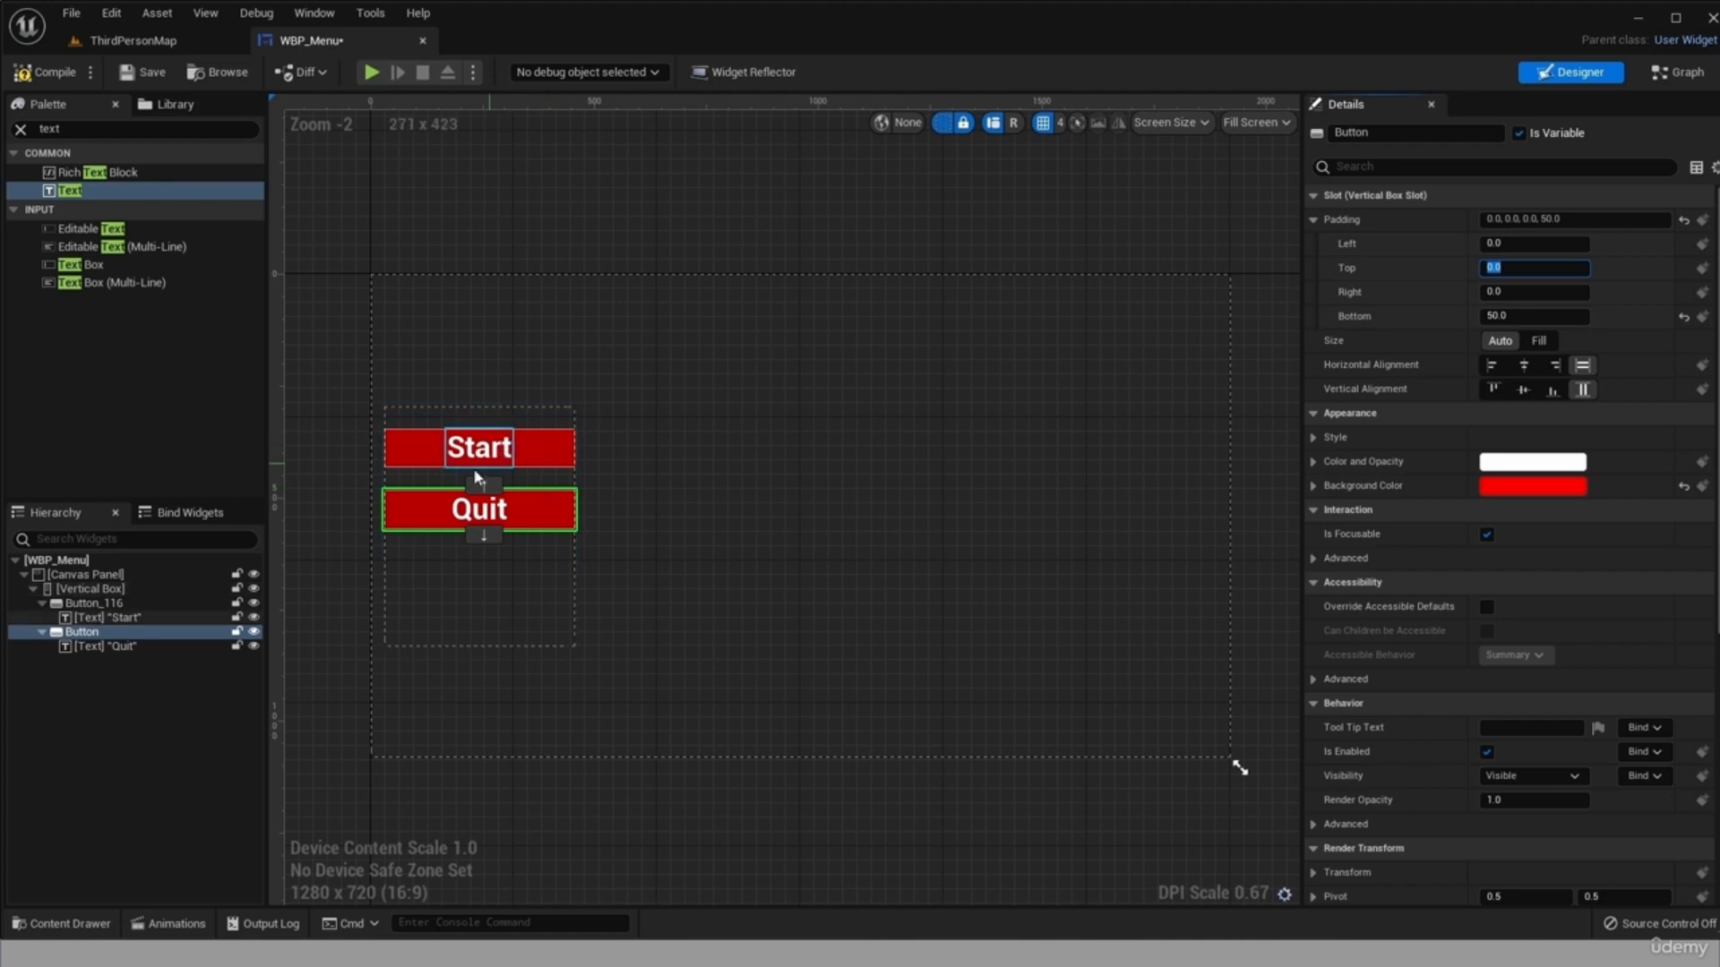
# Check the Start button's bottom padding and save the WBP_Menu widget blueprint.
pyautogui.click(523, 443)
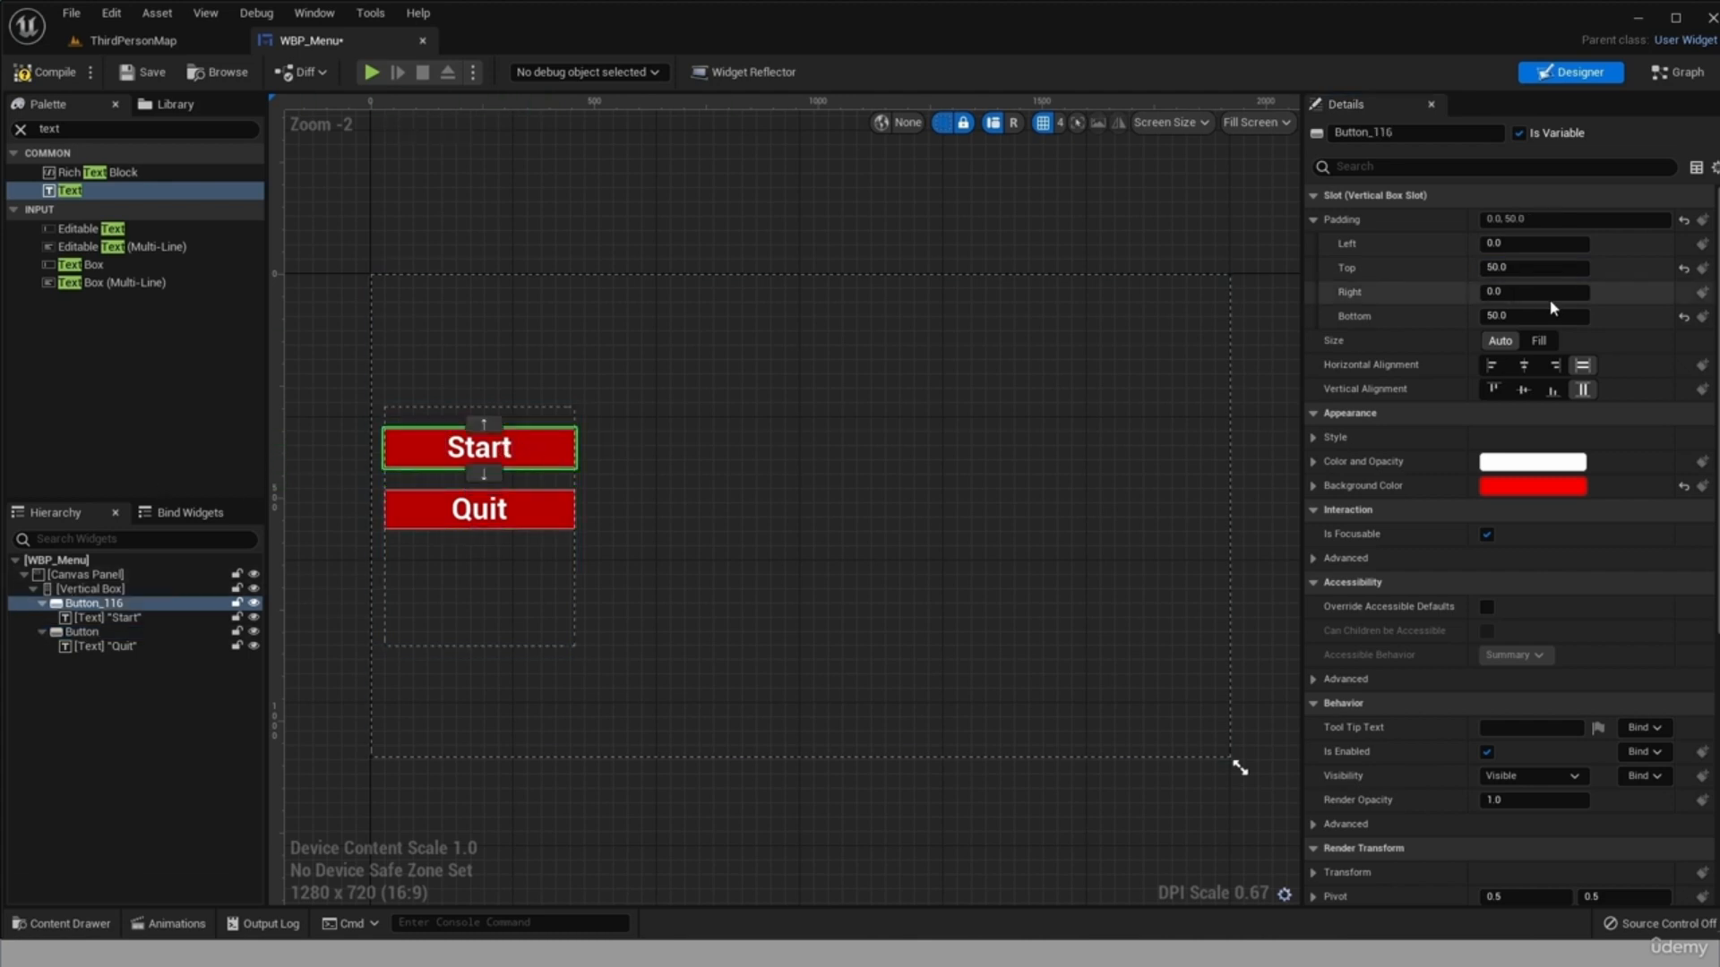
pyautogui.click(1526, 316)
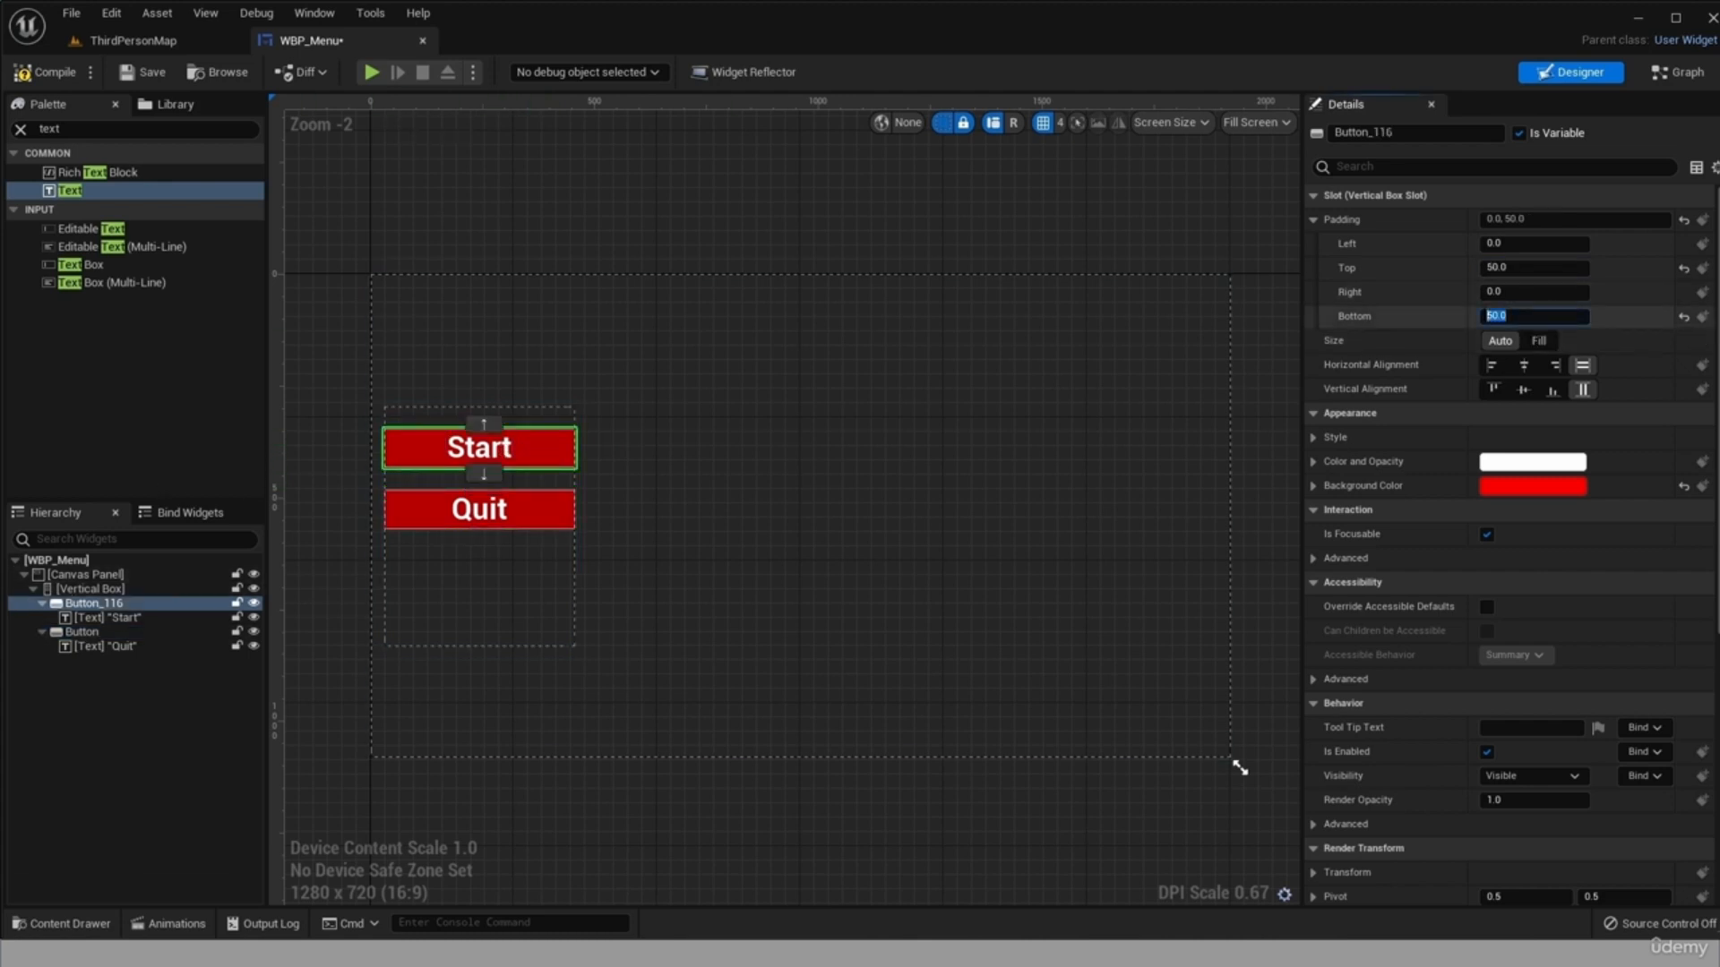
pyautogui.click(550, 456)
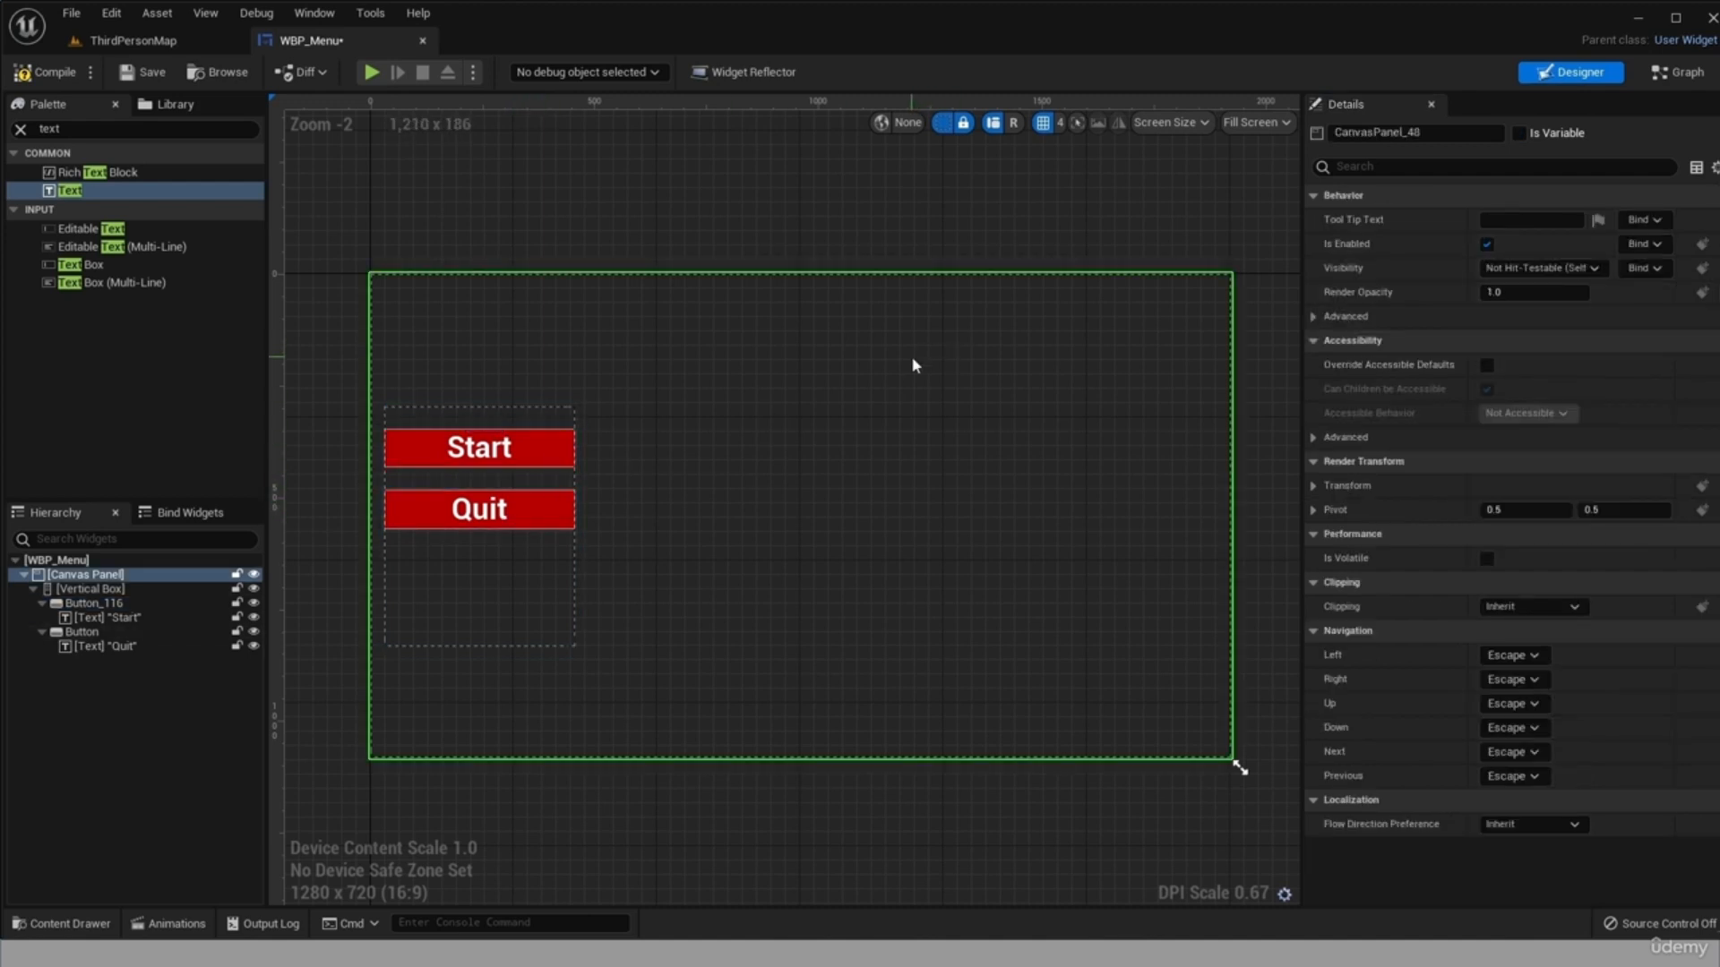
pyautogui.click(144, 71)
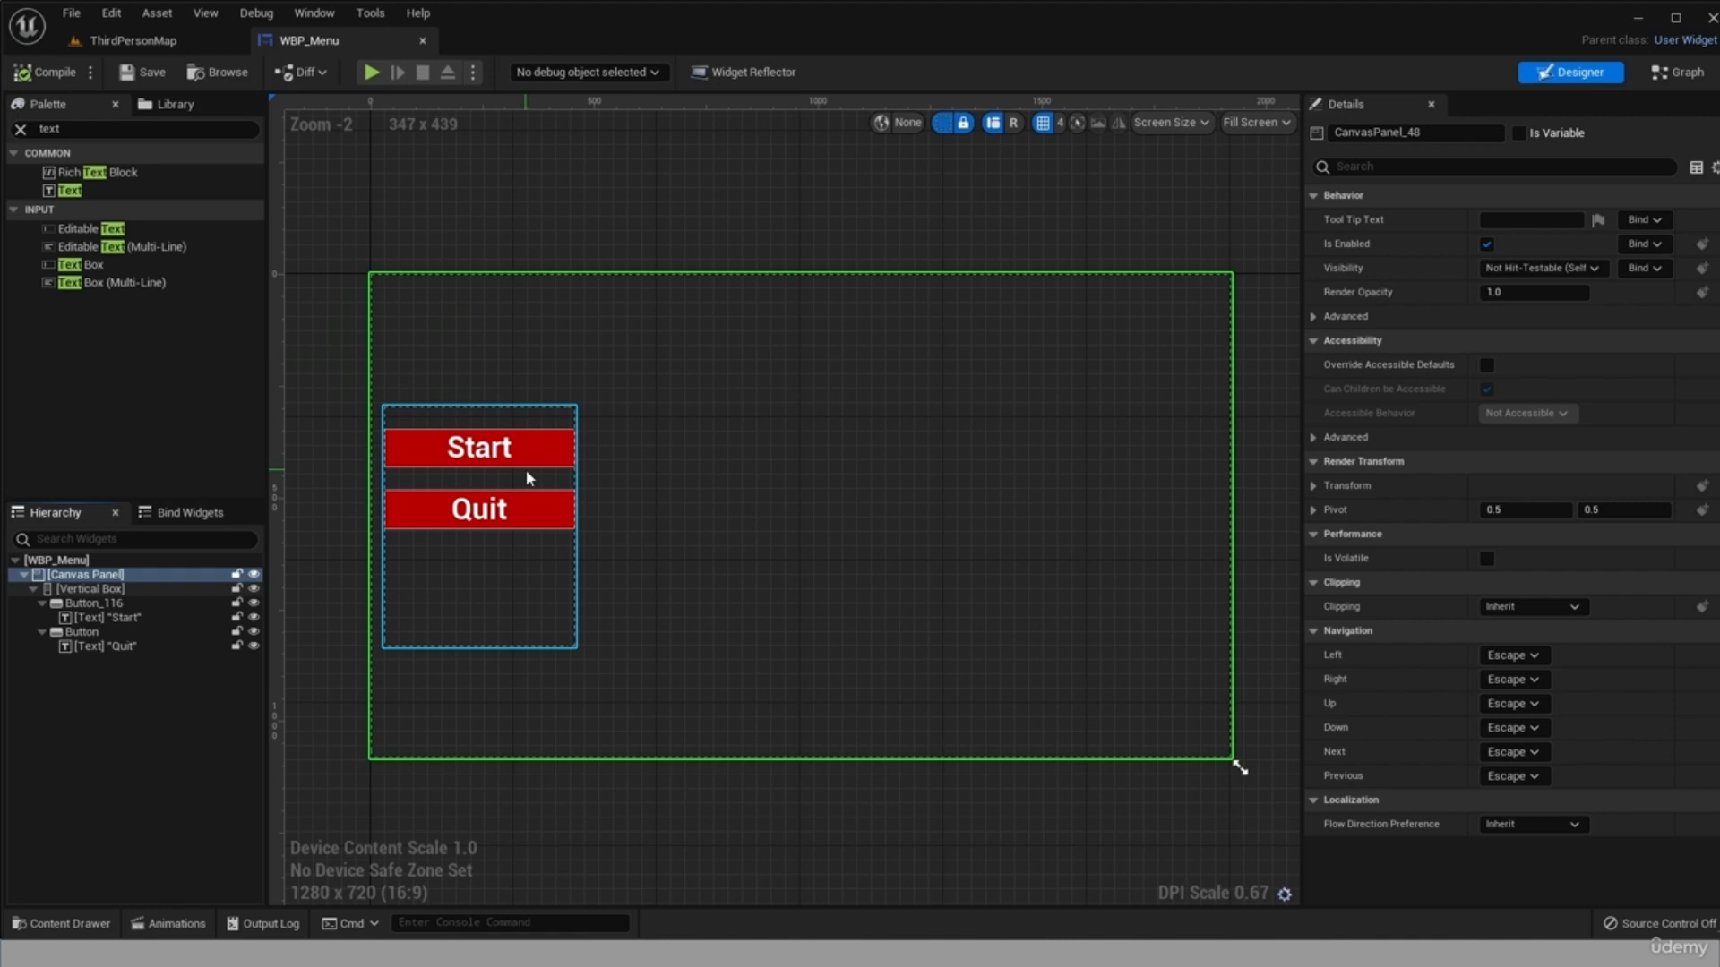
# Add an On Clicked event for the Start button and move its node to open space in the Event Graph.
pyautogui.click(141, 606)
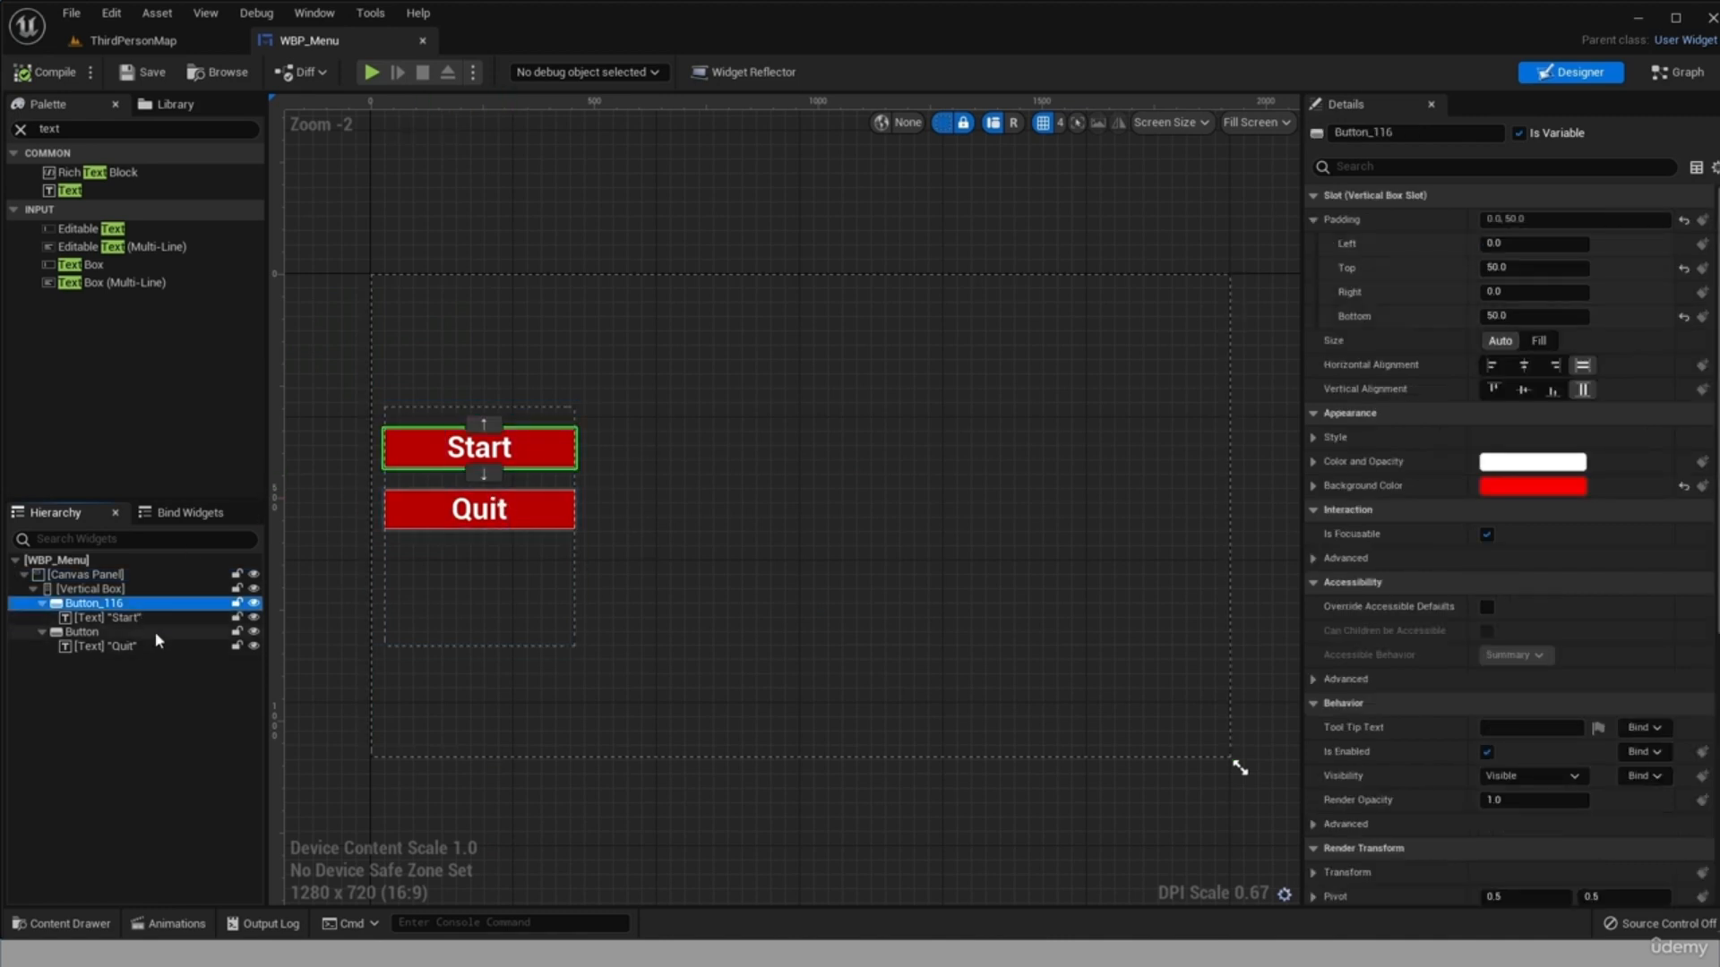
pyautogui.scroll(-5, 1451, 694)
pyautogui.scroll(-1, 1512, 678)
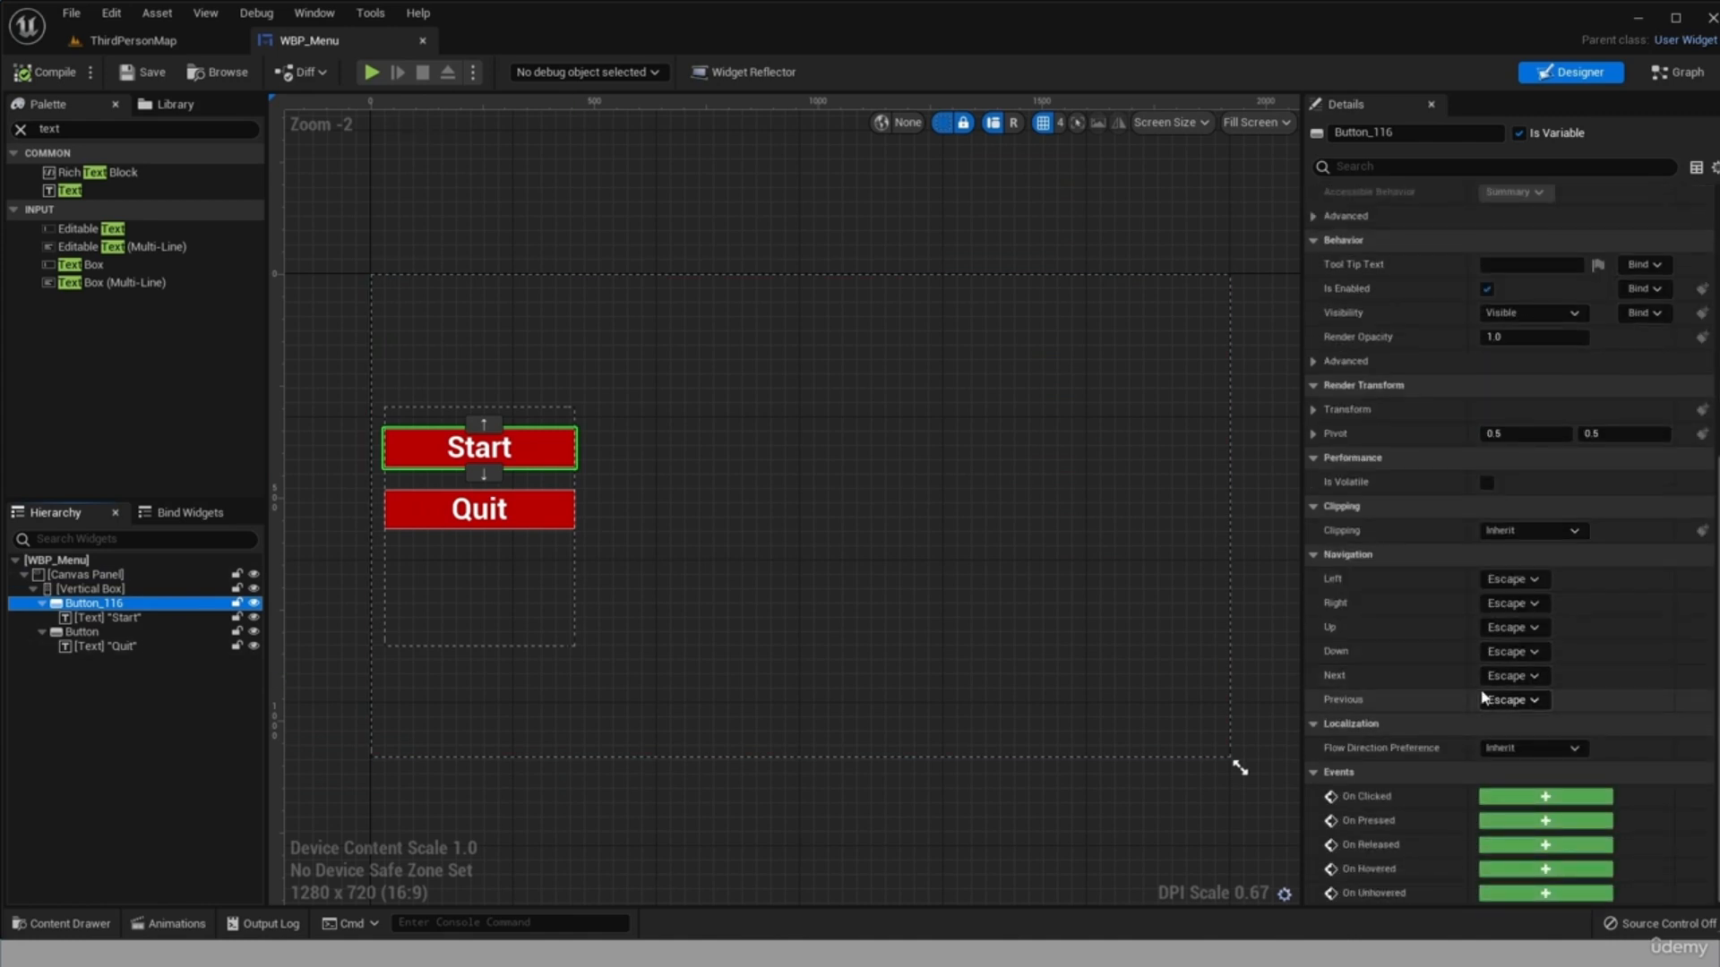
pyautogui.click(1544, 798)
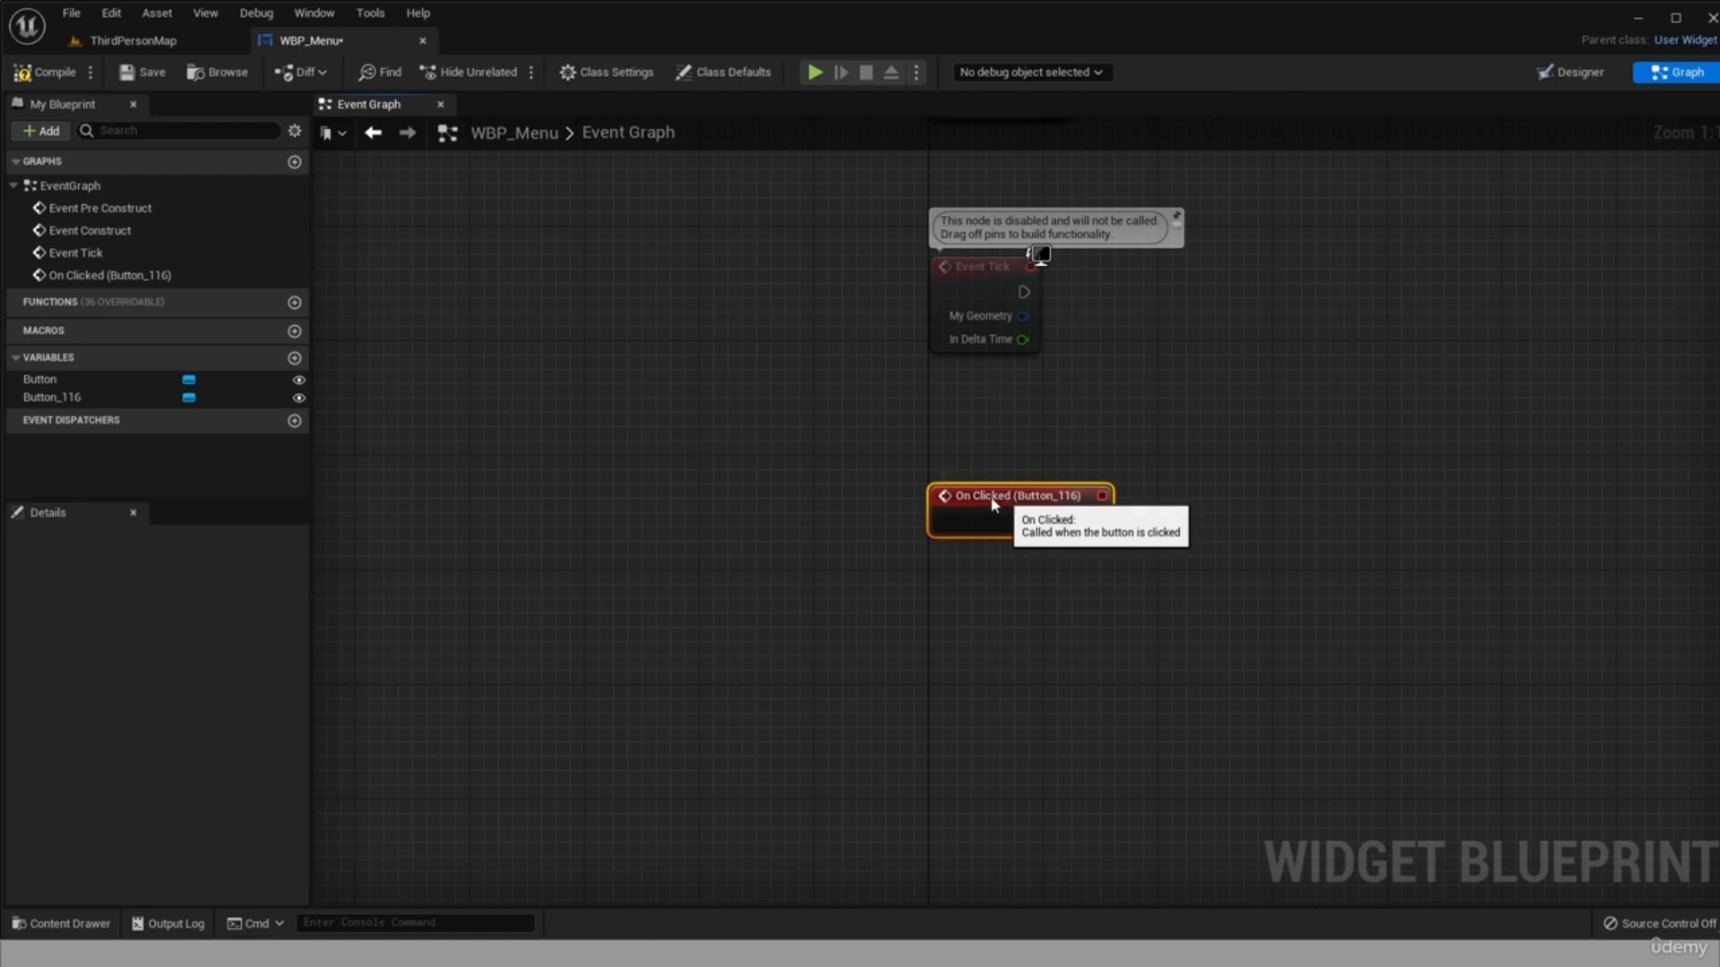
pyautogui.moveTo(995, 504); pyautogui.dragTo(492, 504)
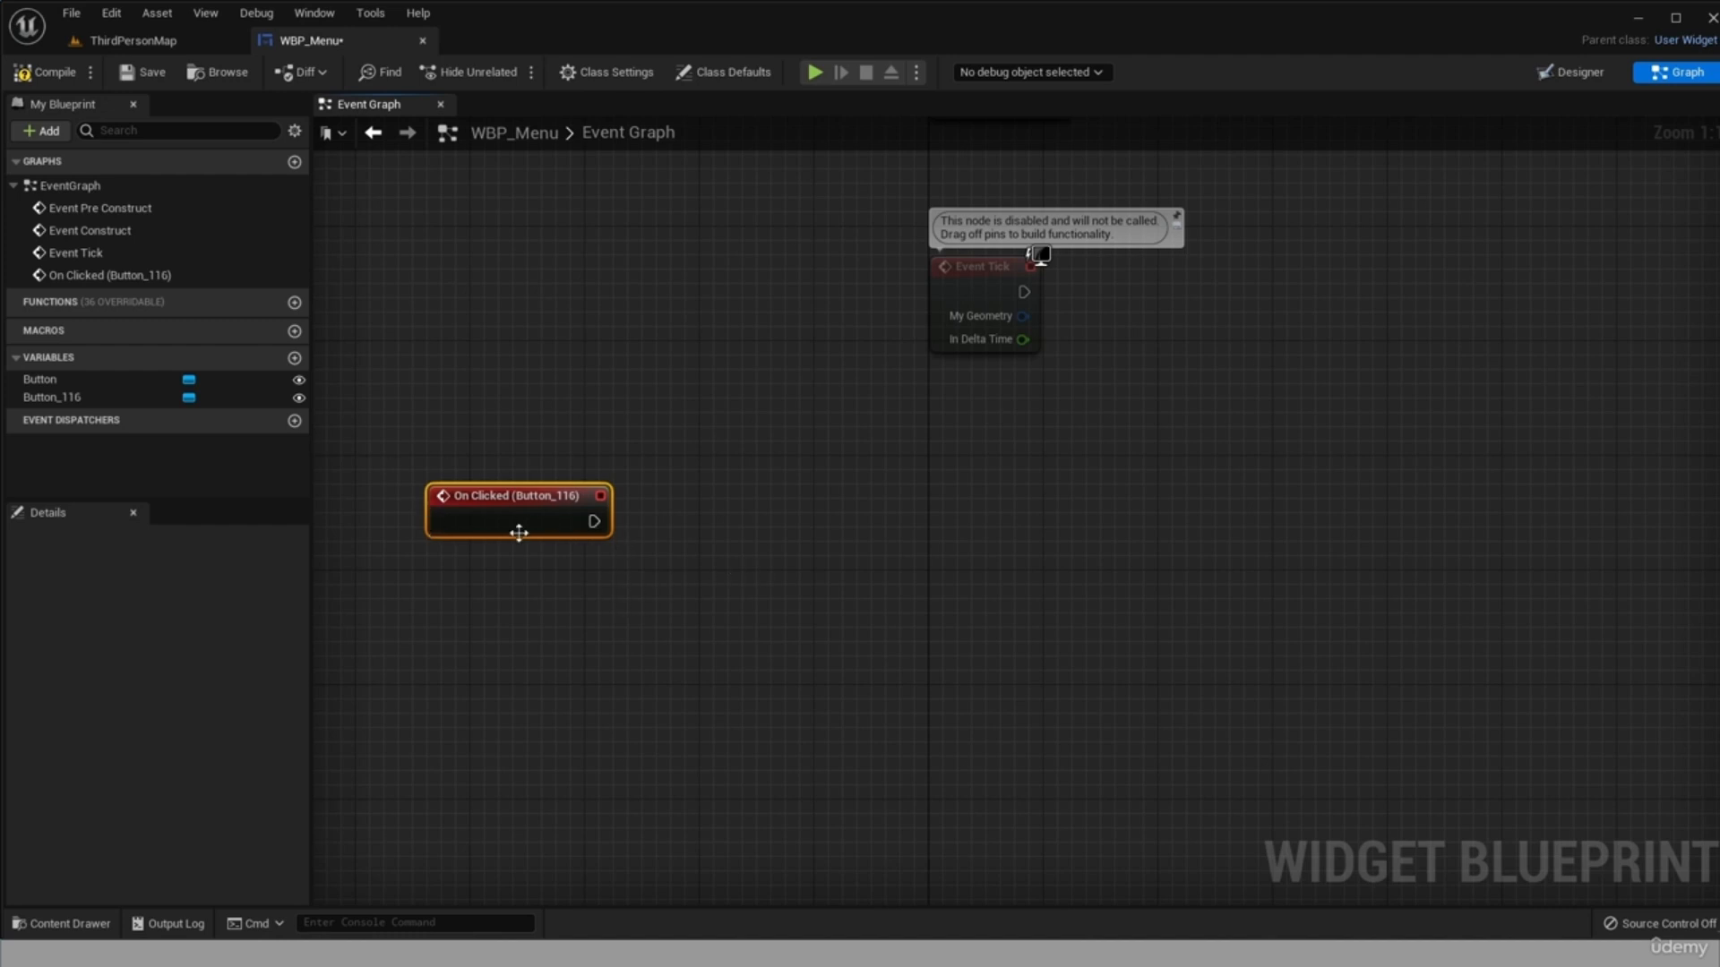
# Connect an Open Level (by Object Reference) node to the Start button's On Clicked event and set its level to WinLose.
pyautogui.moveTo(593, 521); pyautogui.dragTo(681, 509)
pyautogui.write('open')
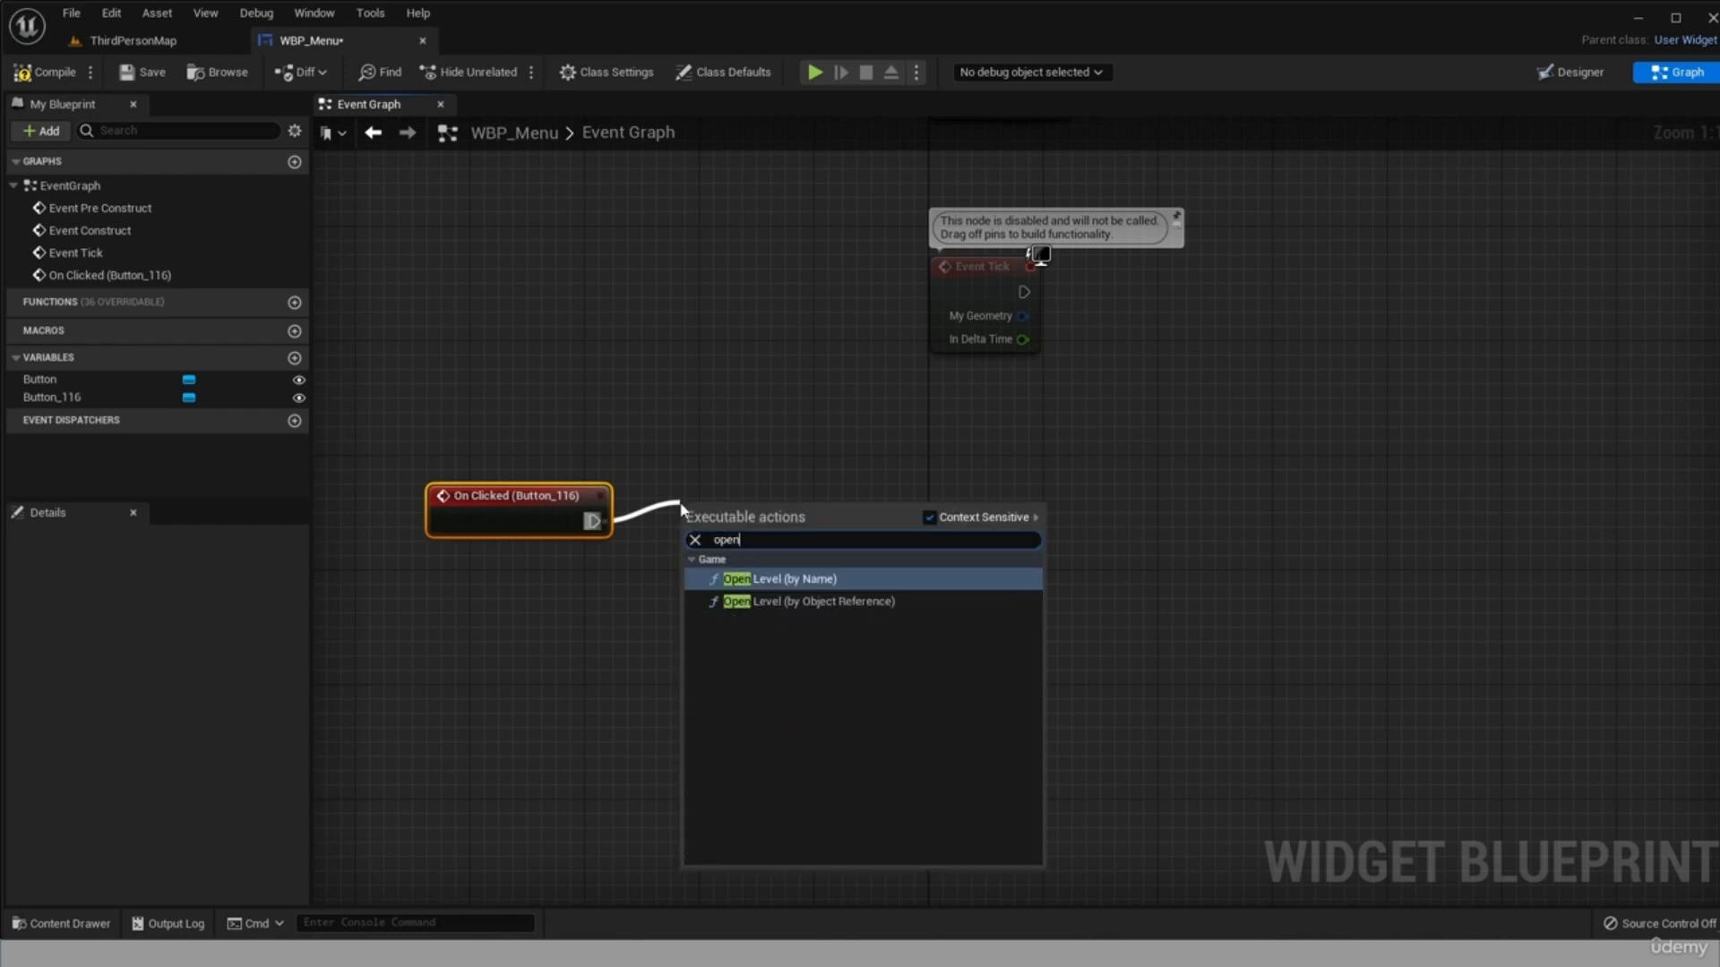
pyautogui.click(788, 601)
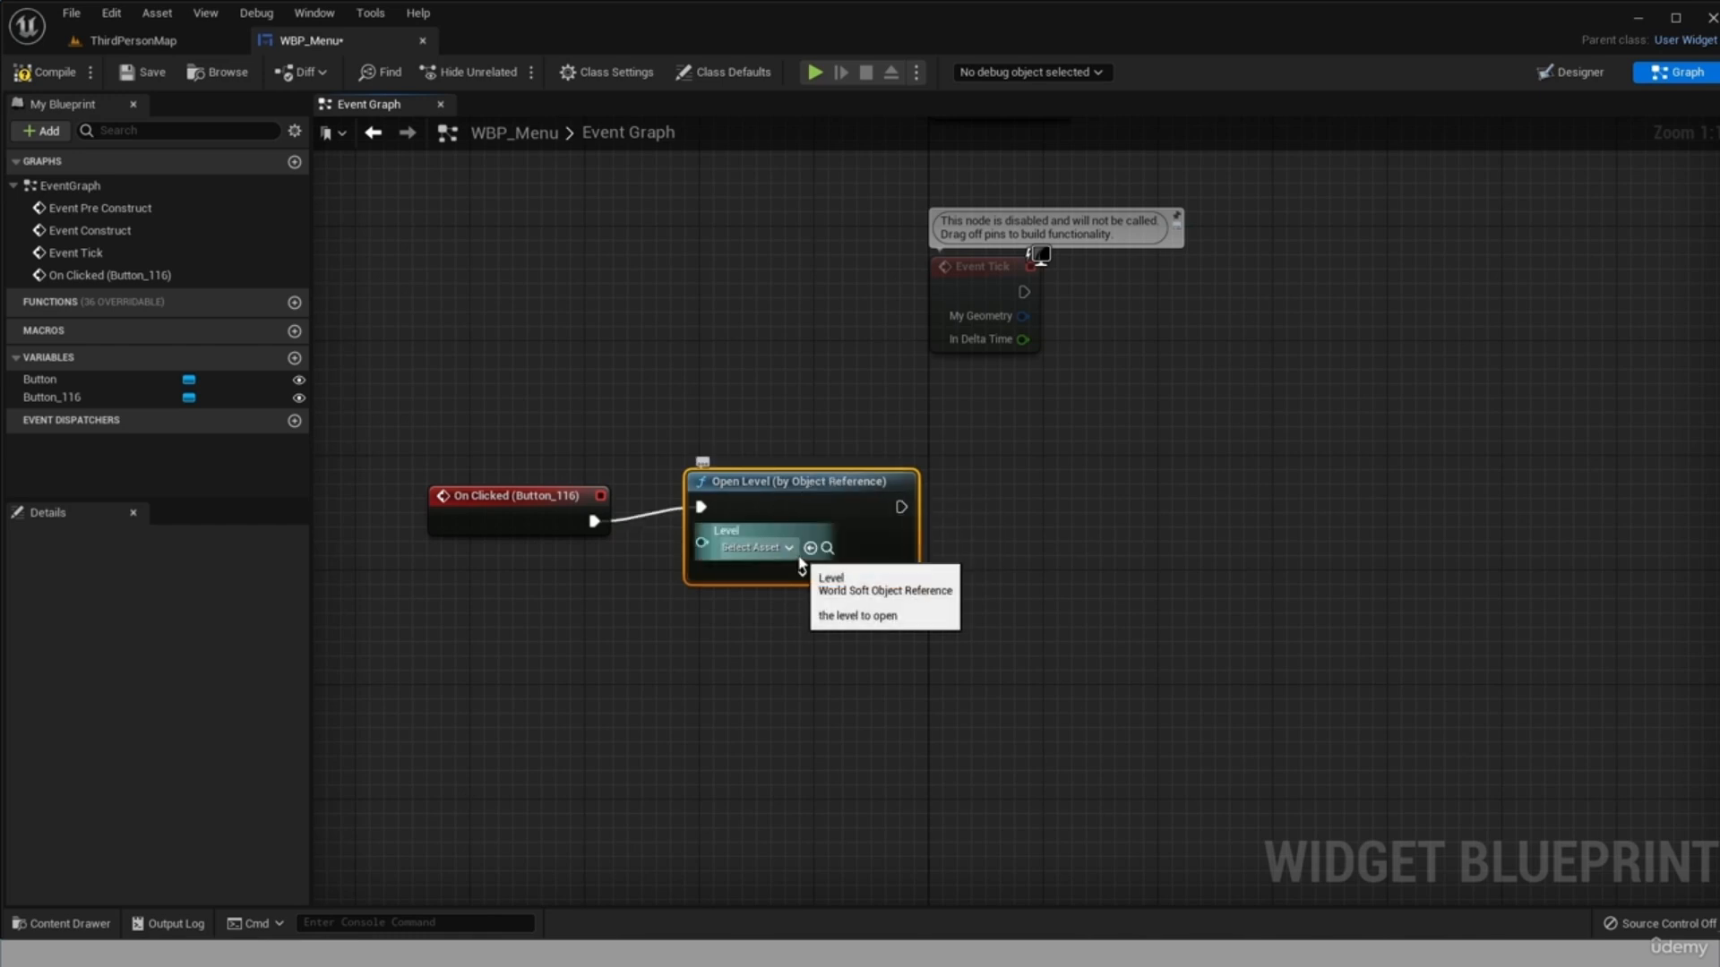
pyautogui.click(788, 549)
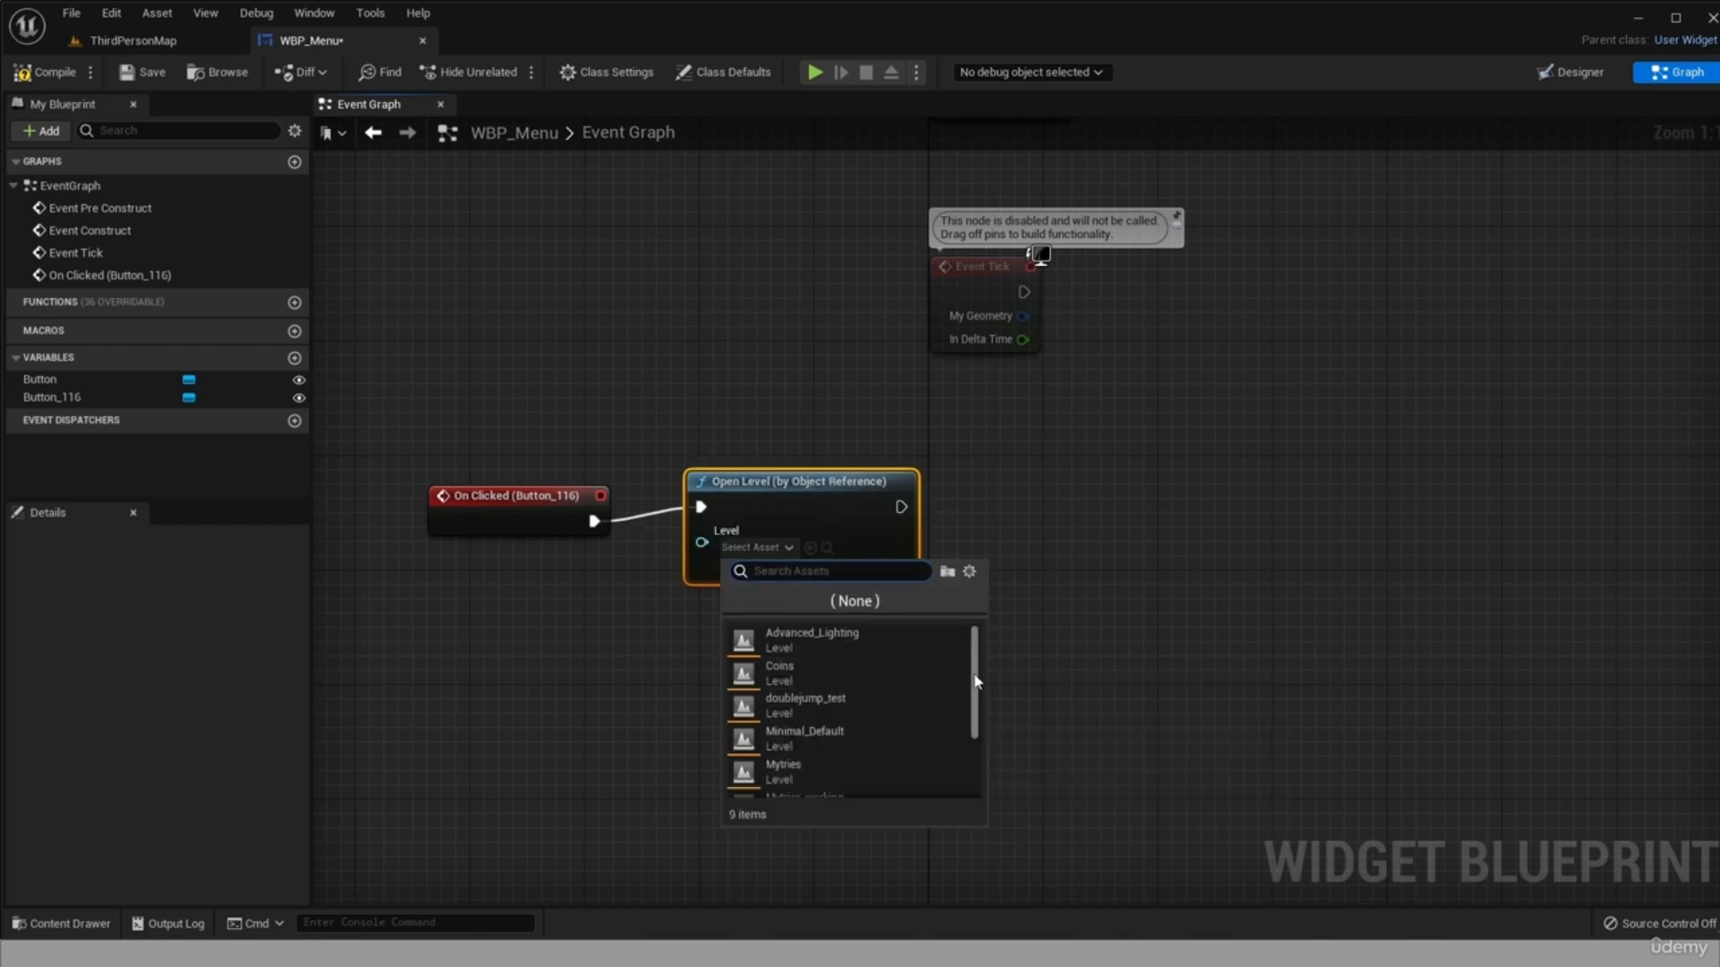
pyautogui.scroll(-1, 975, 677)
pyautogui.moveTo(975, 690); pyautogui.dragTo(974, 745)
pyautogui.click(816, 790)
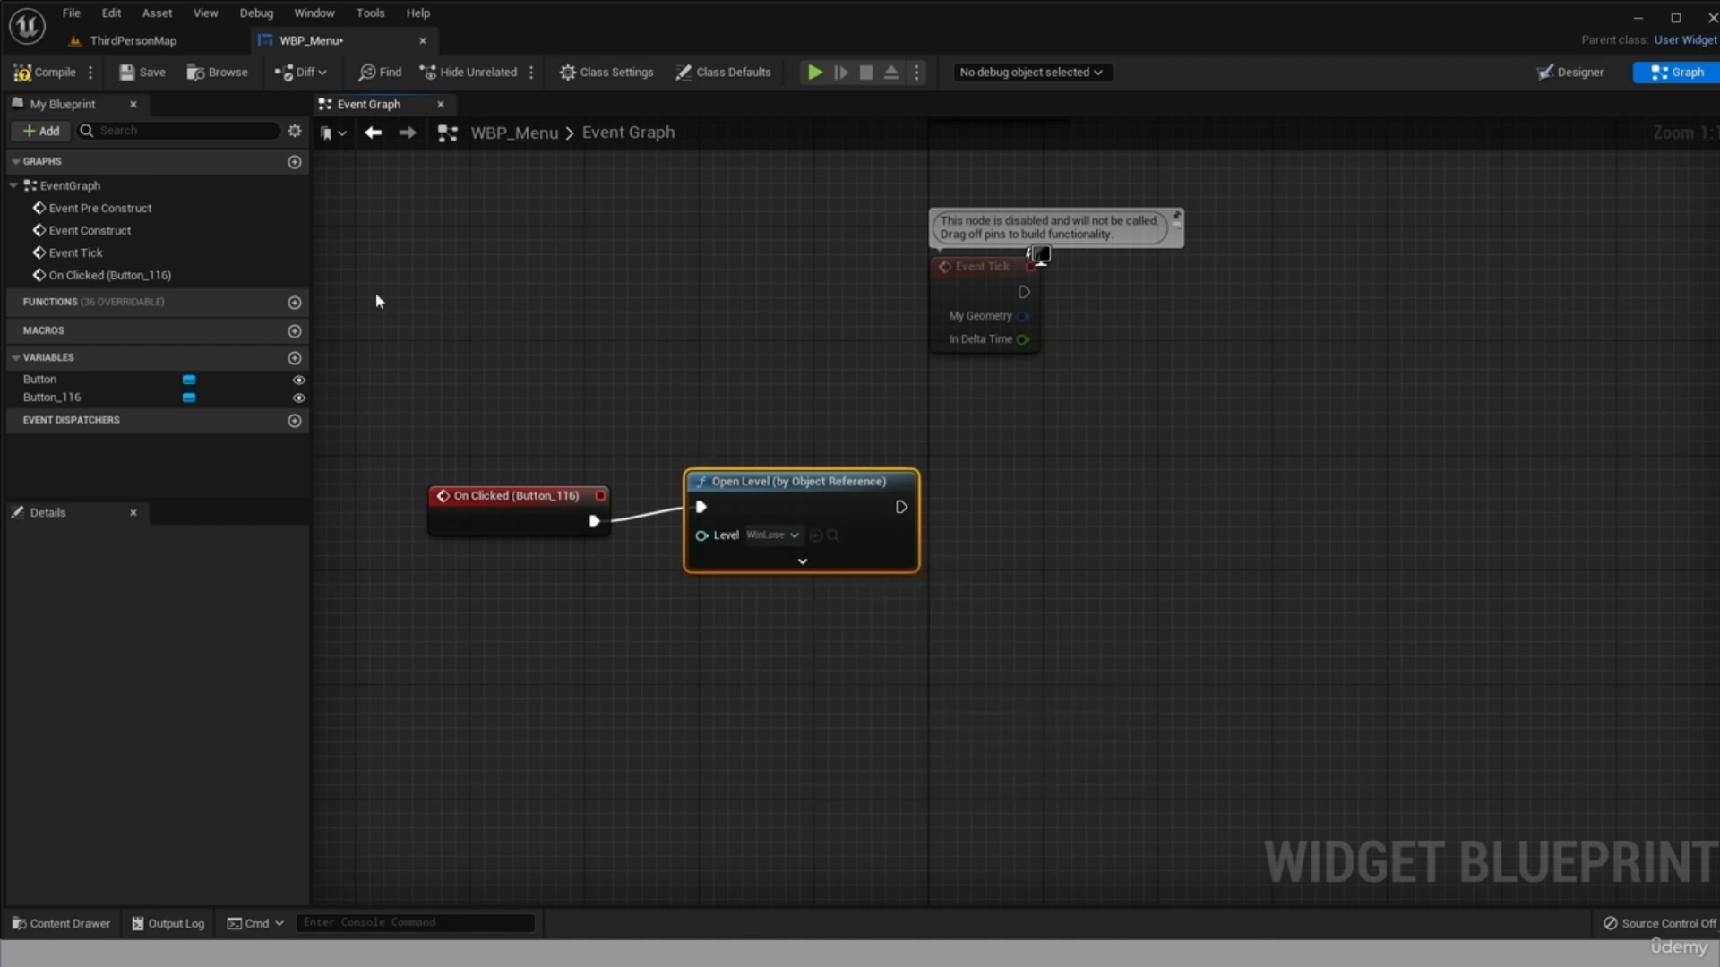
# Return to the widget design and add an On Clicked event for the Quit button.
pyautogui.click(1573, 73)
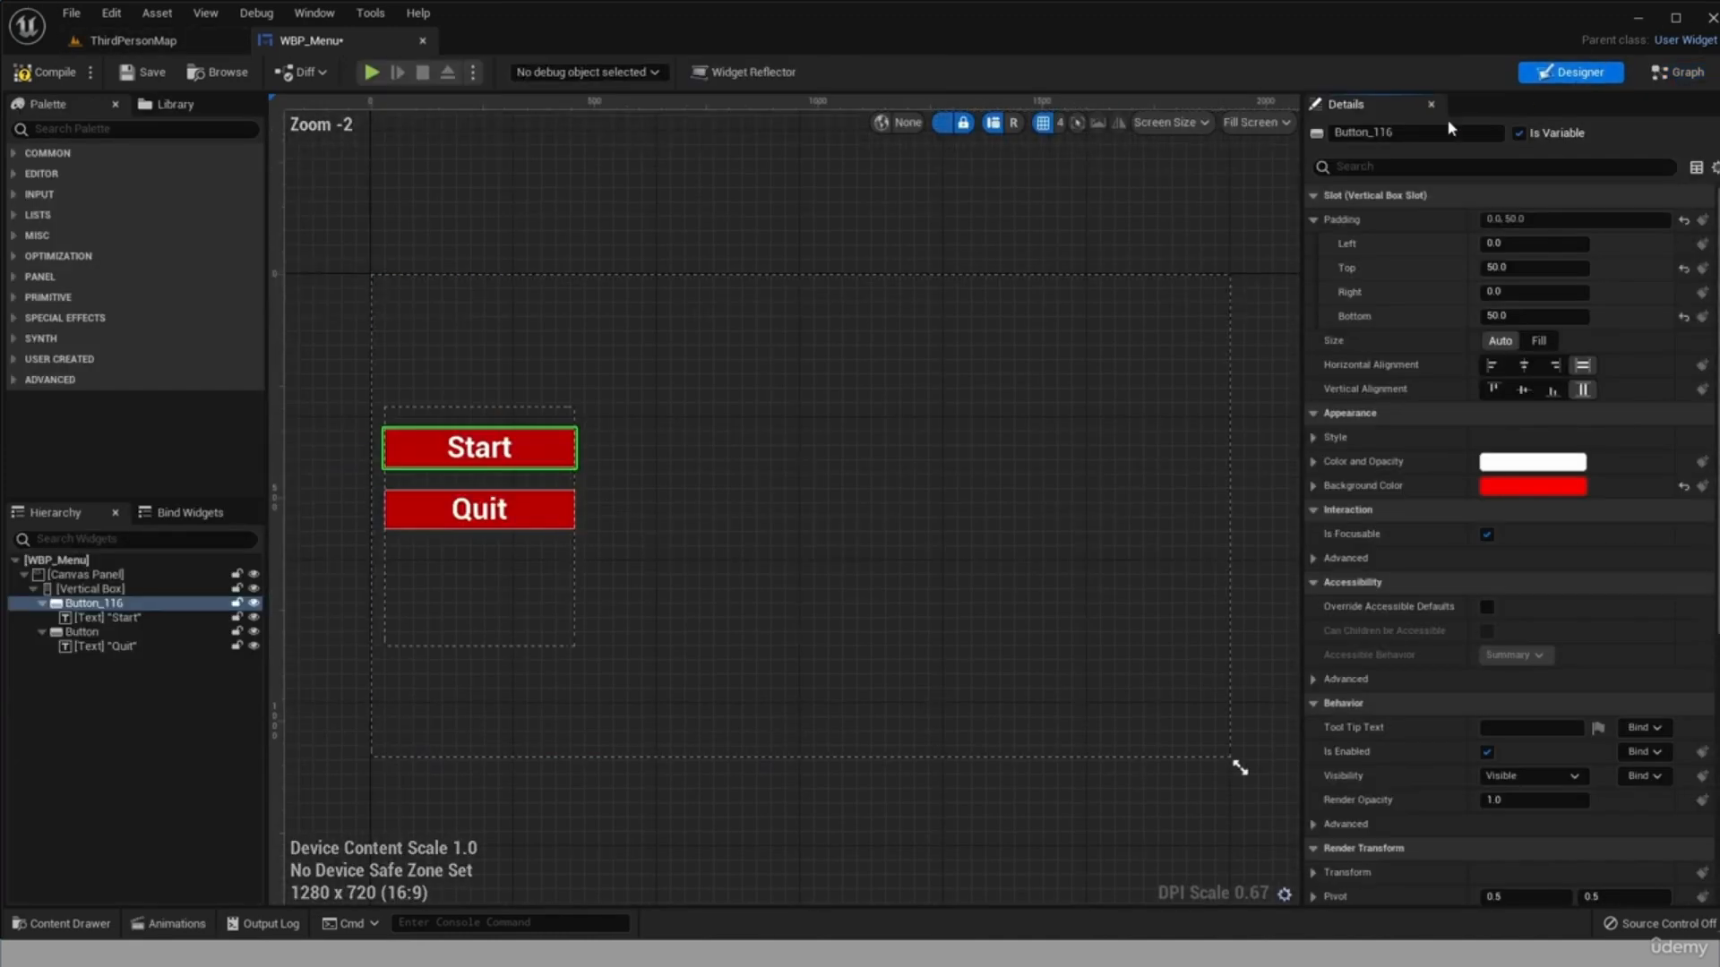
pyautogui.click(94, 632)
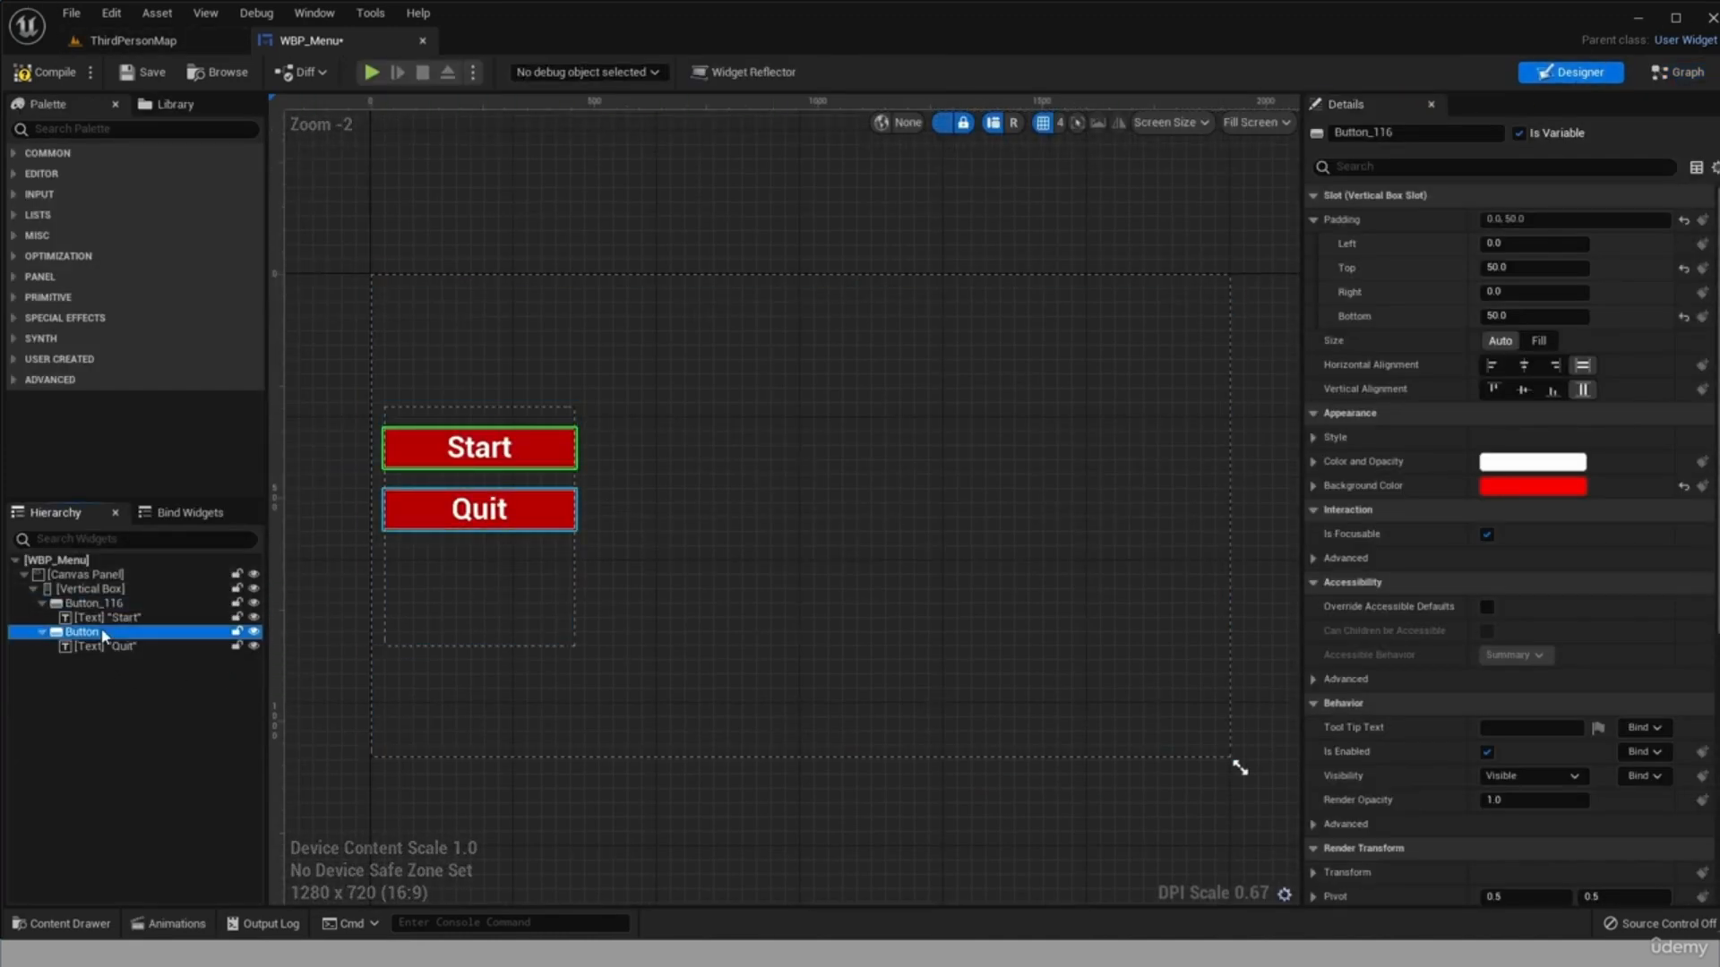
pyautogui.scroll(-10, 1417, 706)
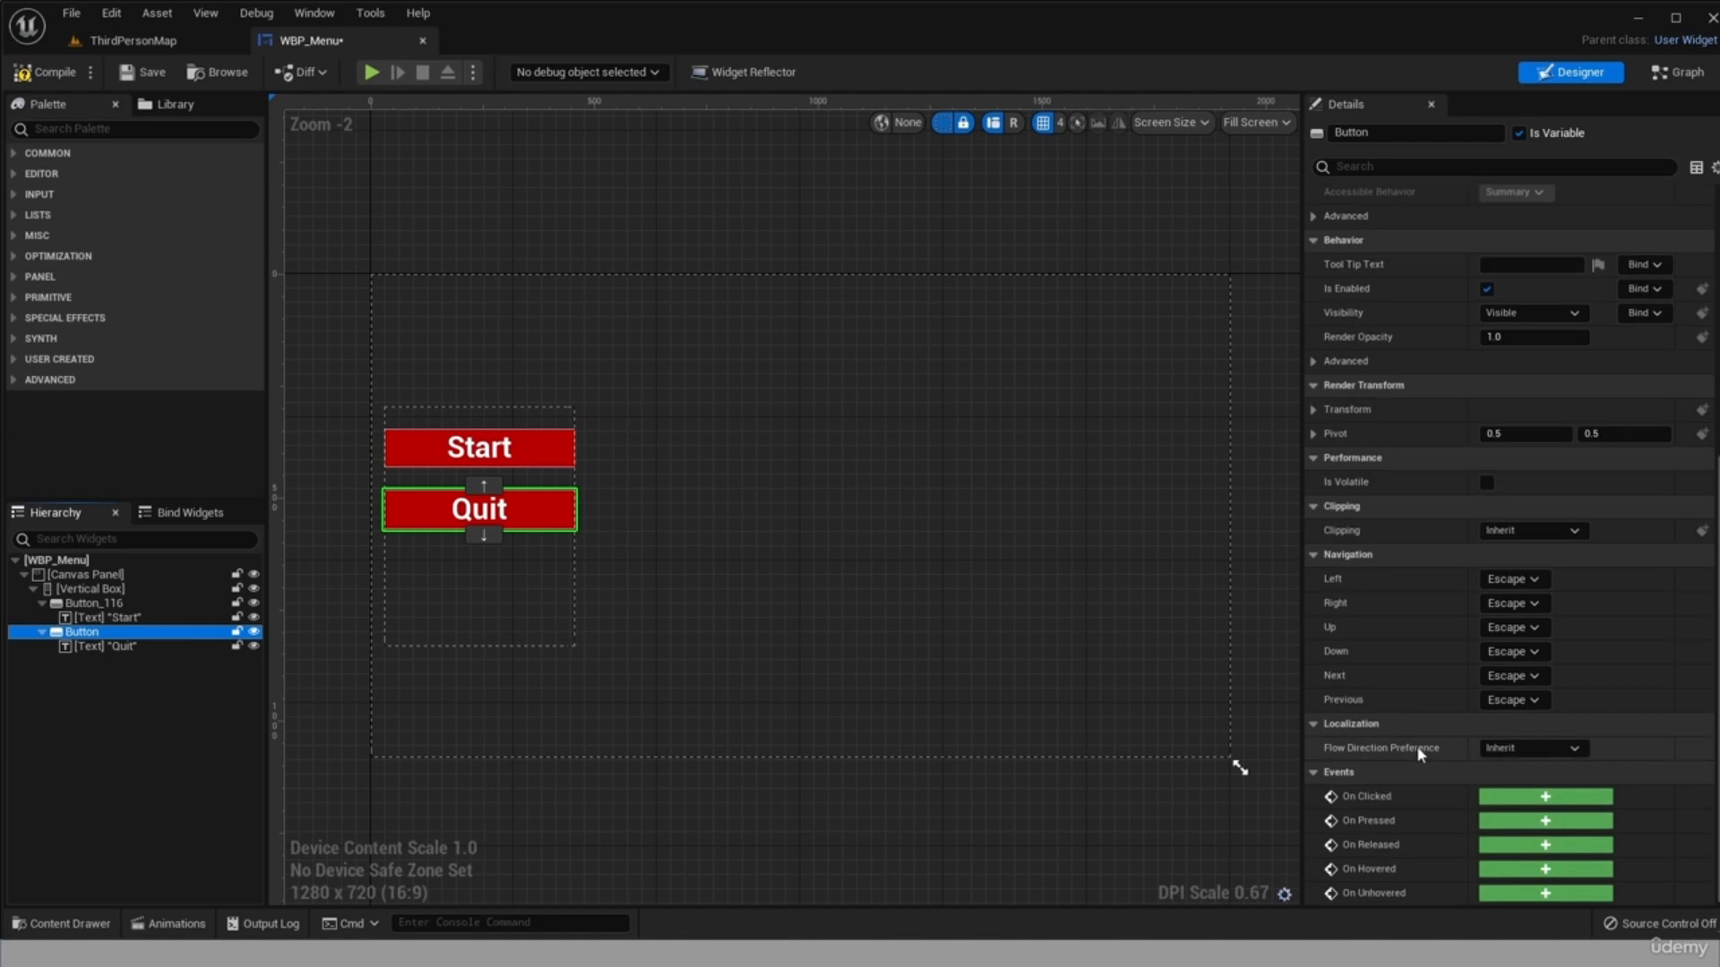
pyautogui.click(1559, 799)
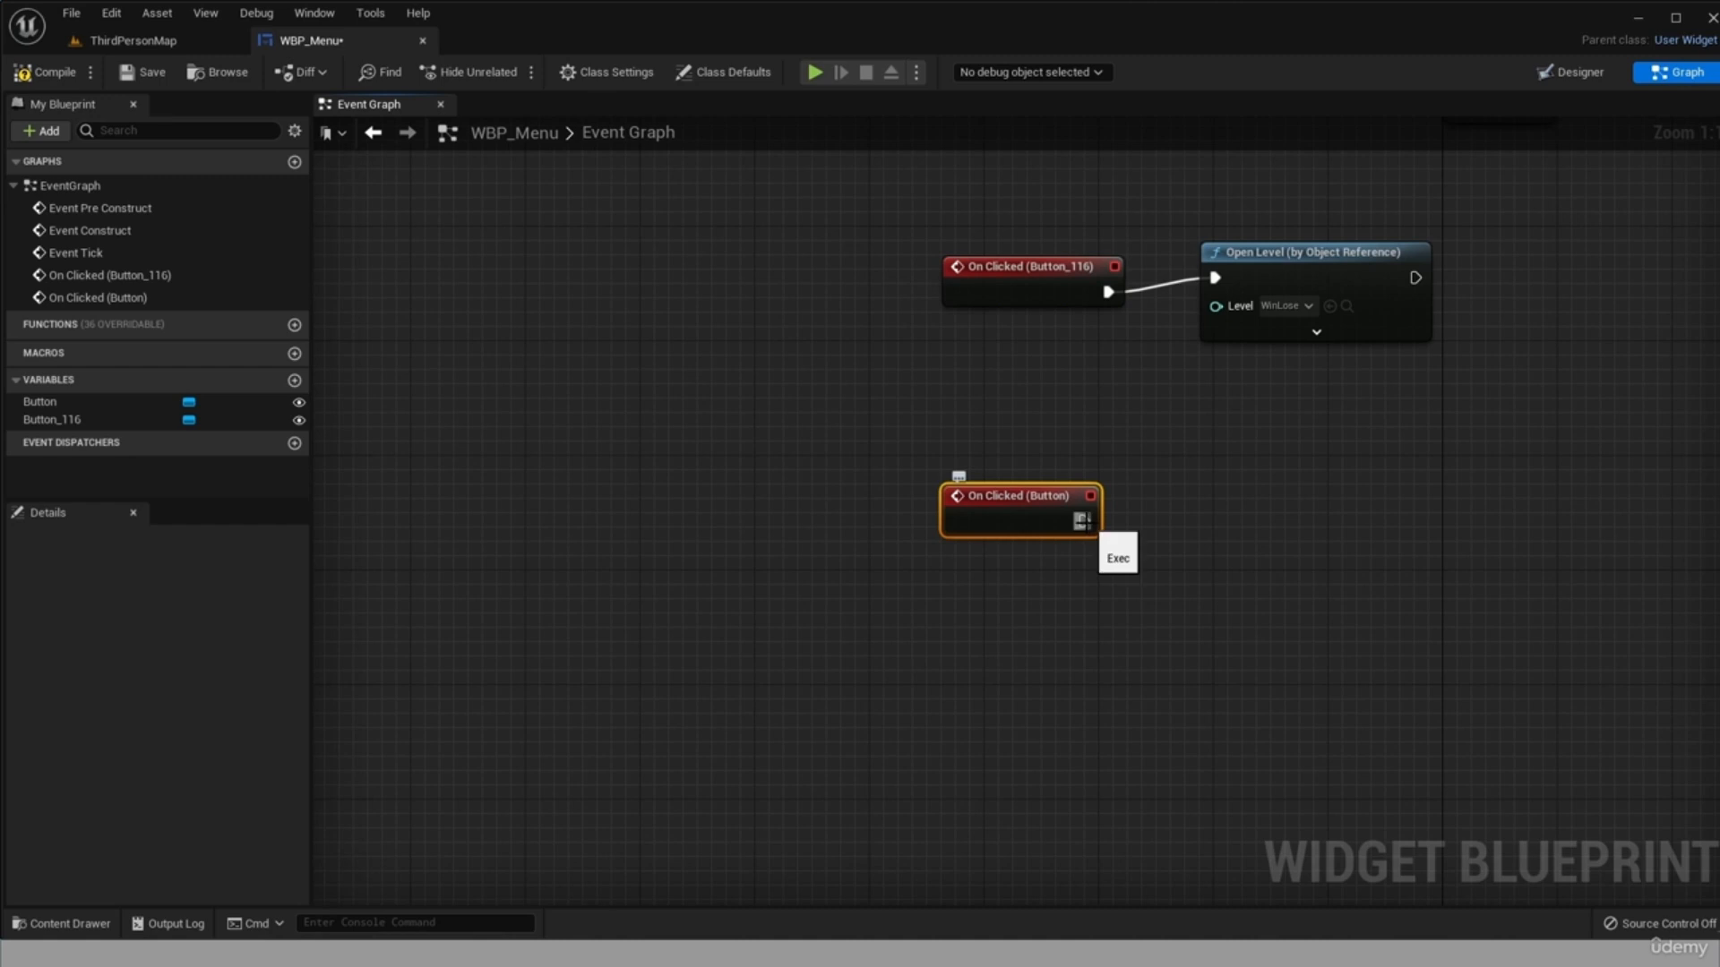
# Connect a Quit Game node to the Quit button's On Clicked event, then compile and save the widget blueprint.
pyautogui.moveTo(1082, 521); pyautogui.dragTo(1179, 494)
pyautogui.write('quit')
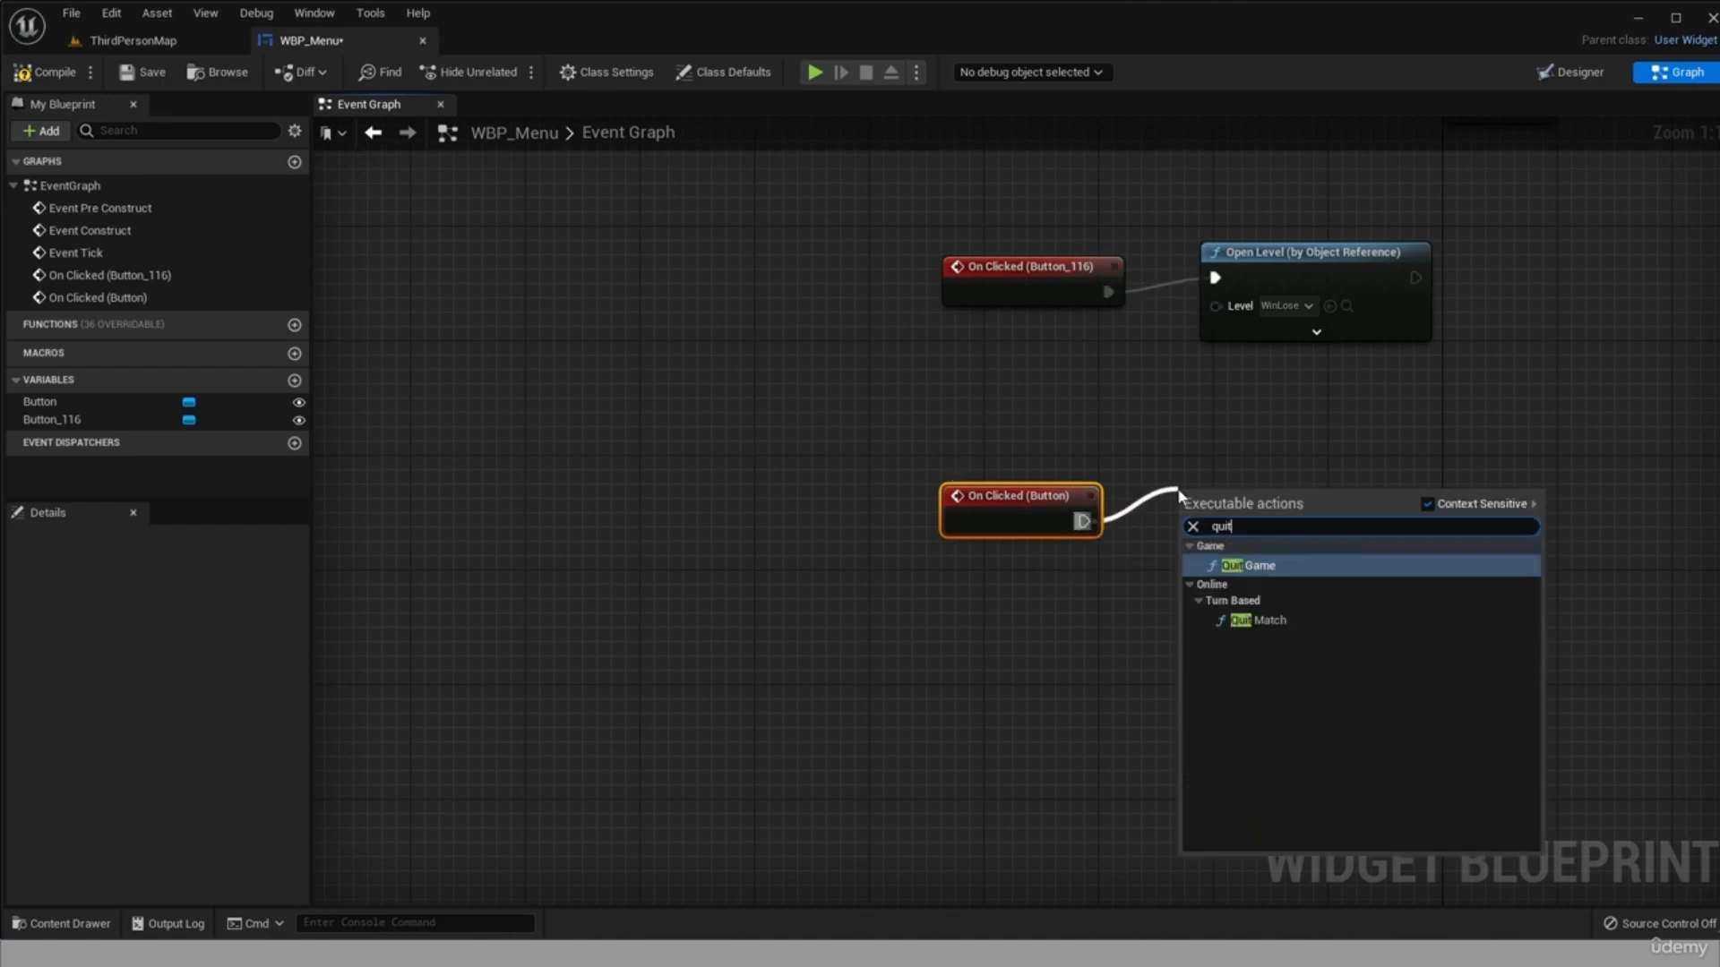
pyautogui.click(1284, 565)
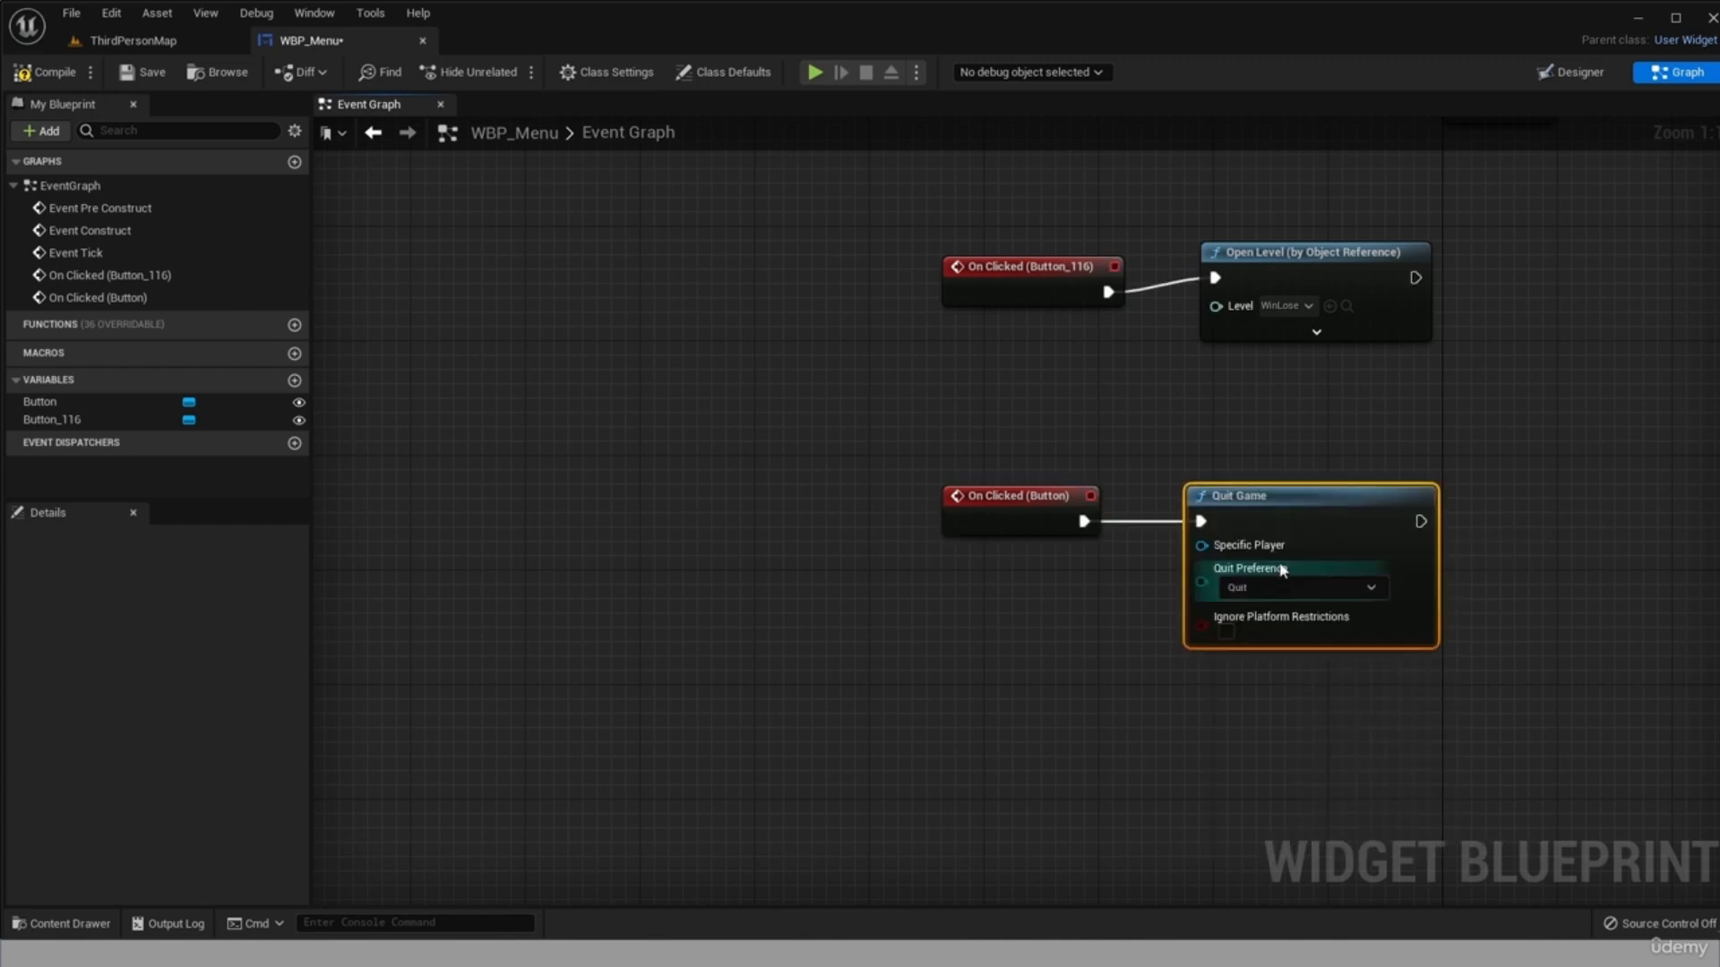
pyautogui.moveTo(1266, 484); pyautogui.dragTo(1281, 485)
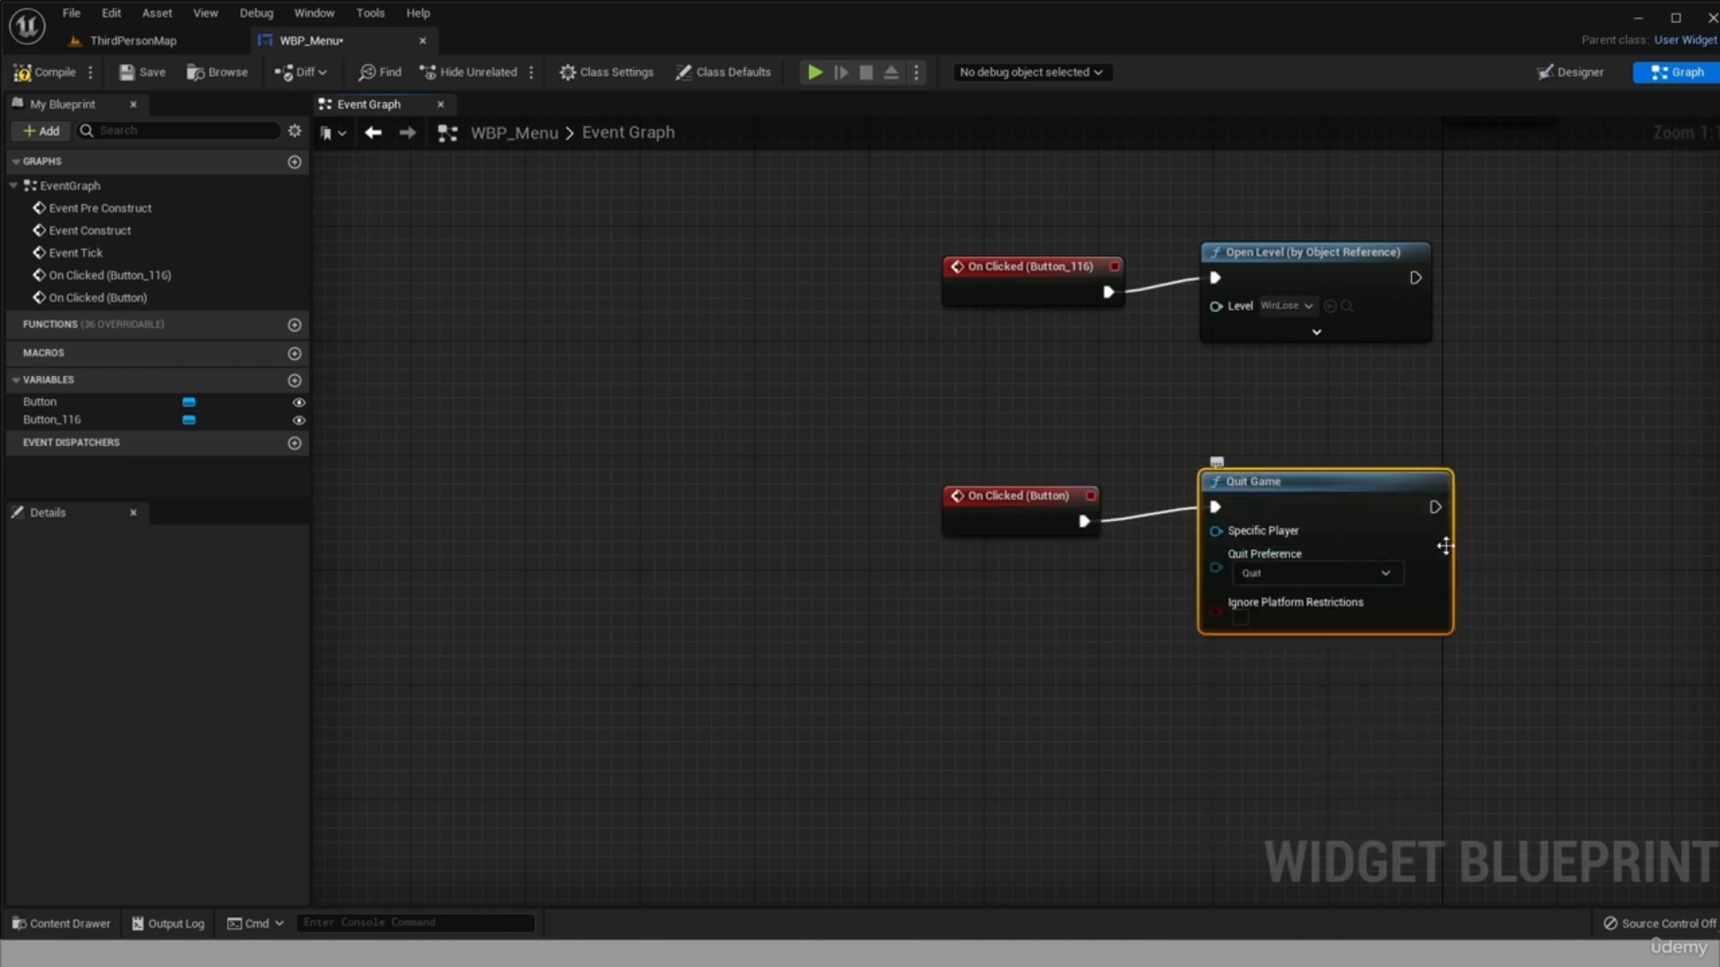
pyautogui.click(1549, 605)
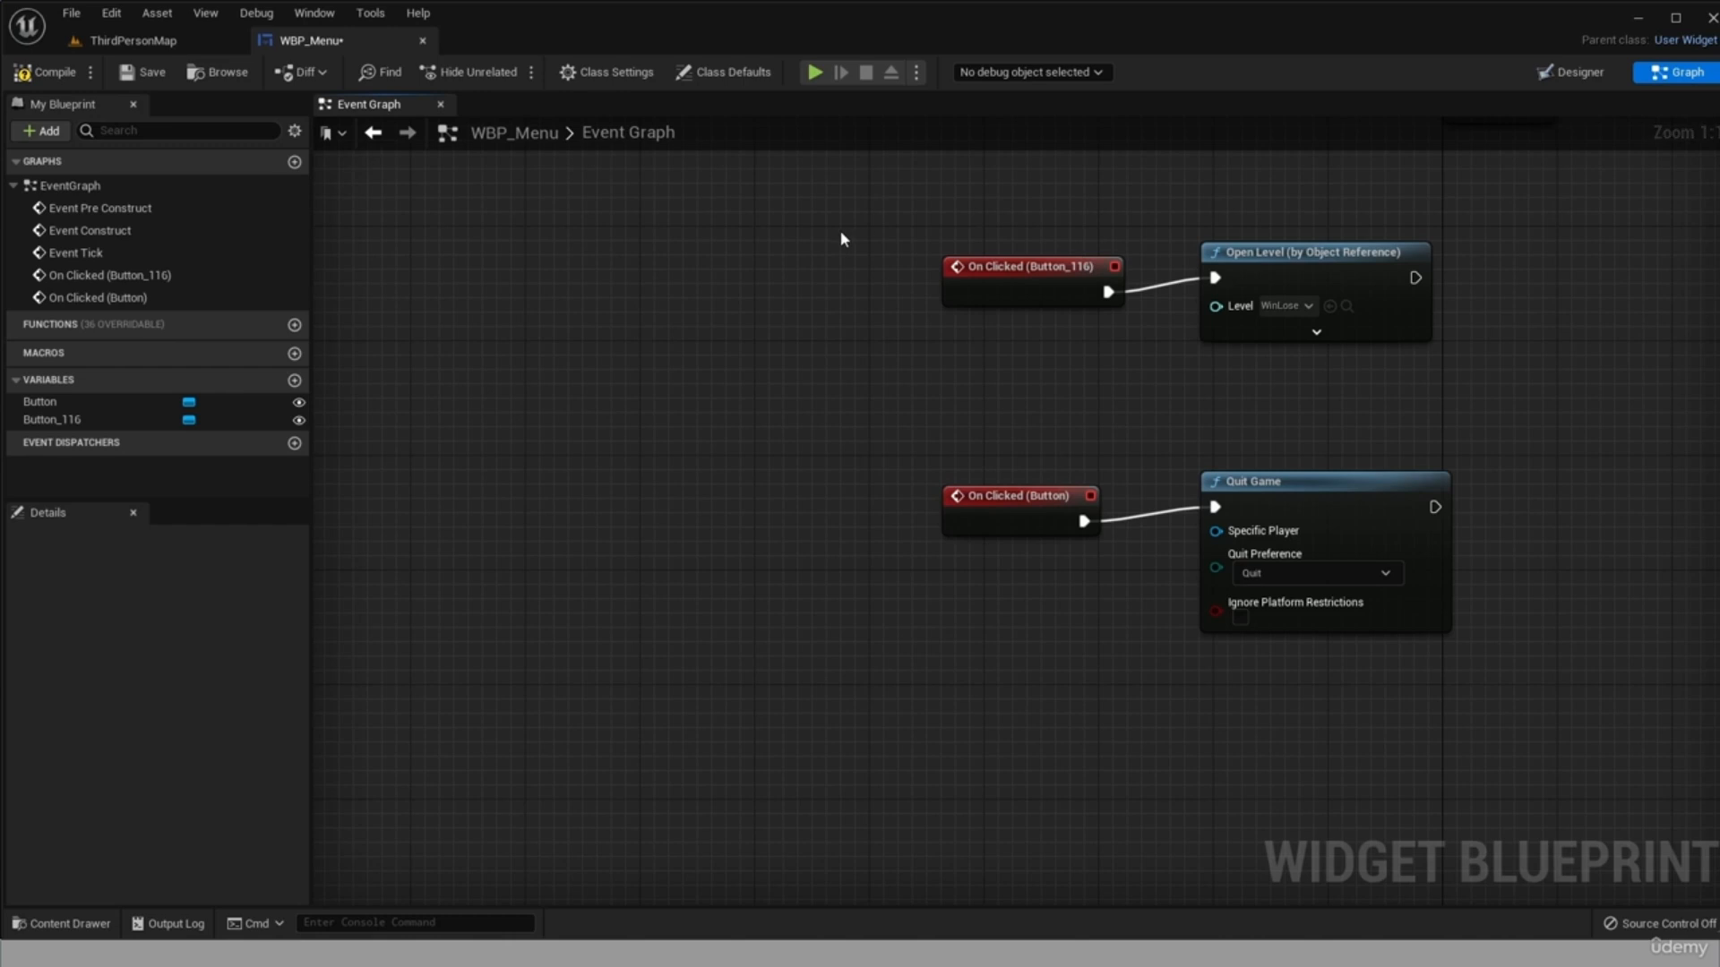
pyautogui.click(145, 72)
pyautogui.click(54, 71)
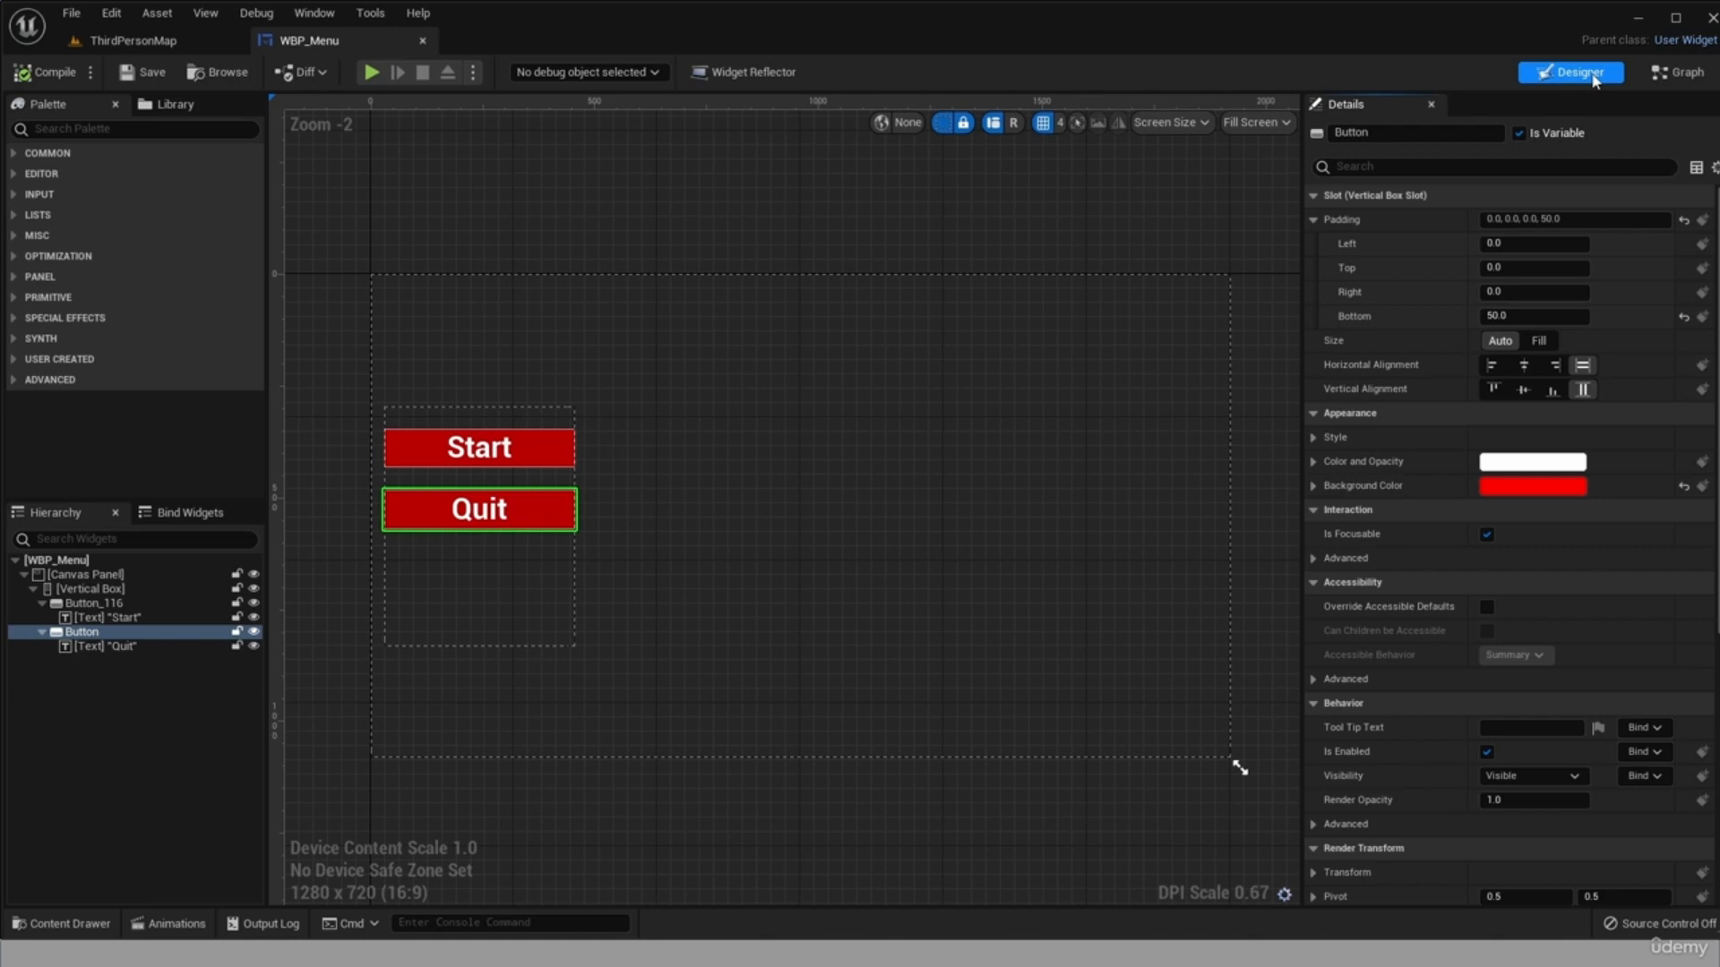
# Return to the level editor and create a new level from the Empty Level template.
pyautogui.click(125, 40)
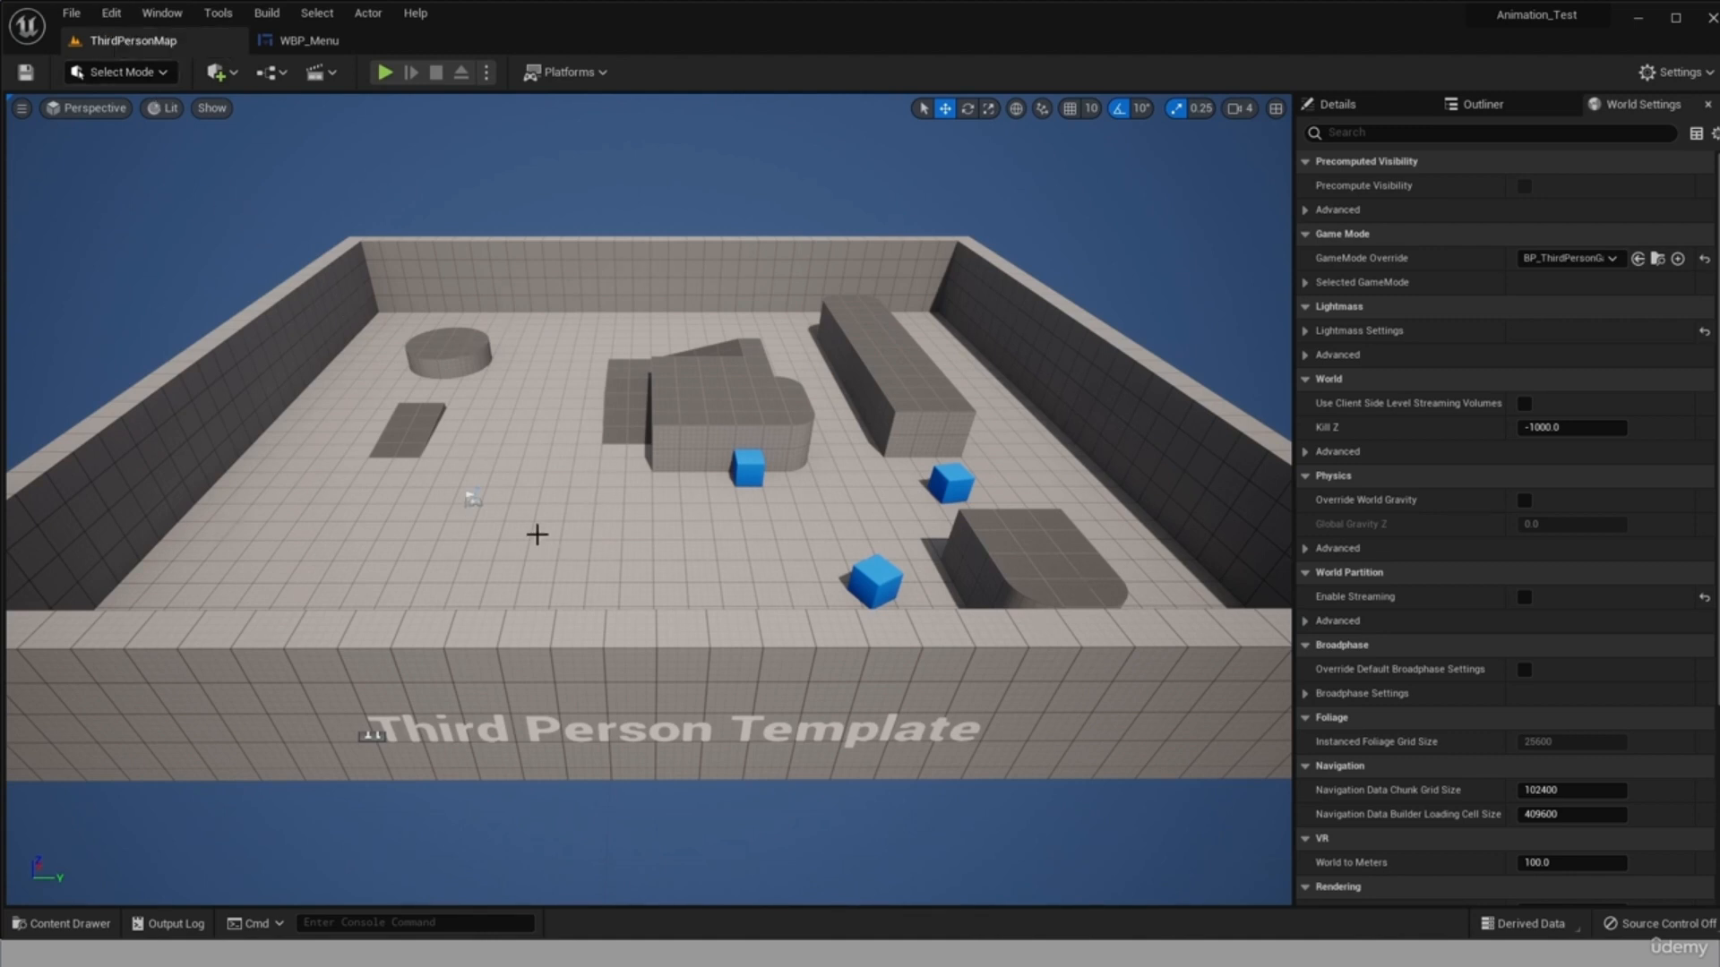
pyautogui.click(86, 21)
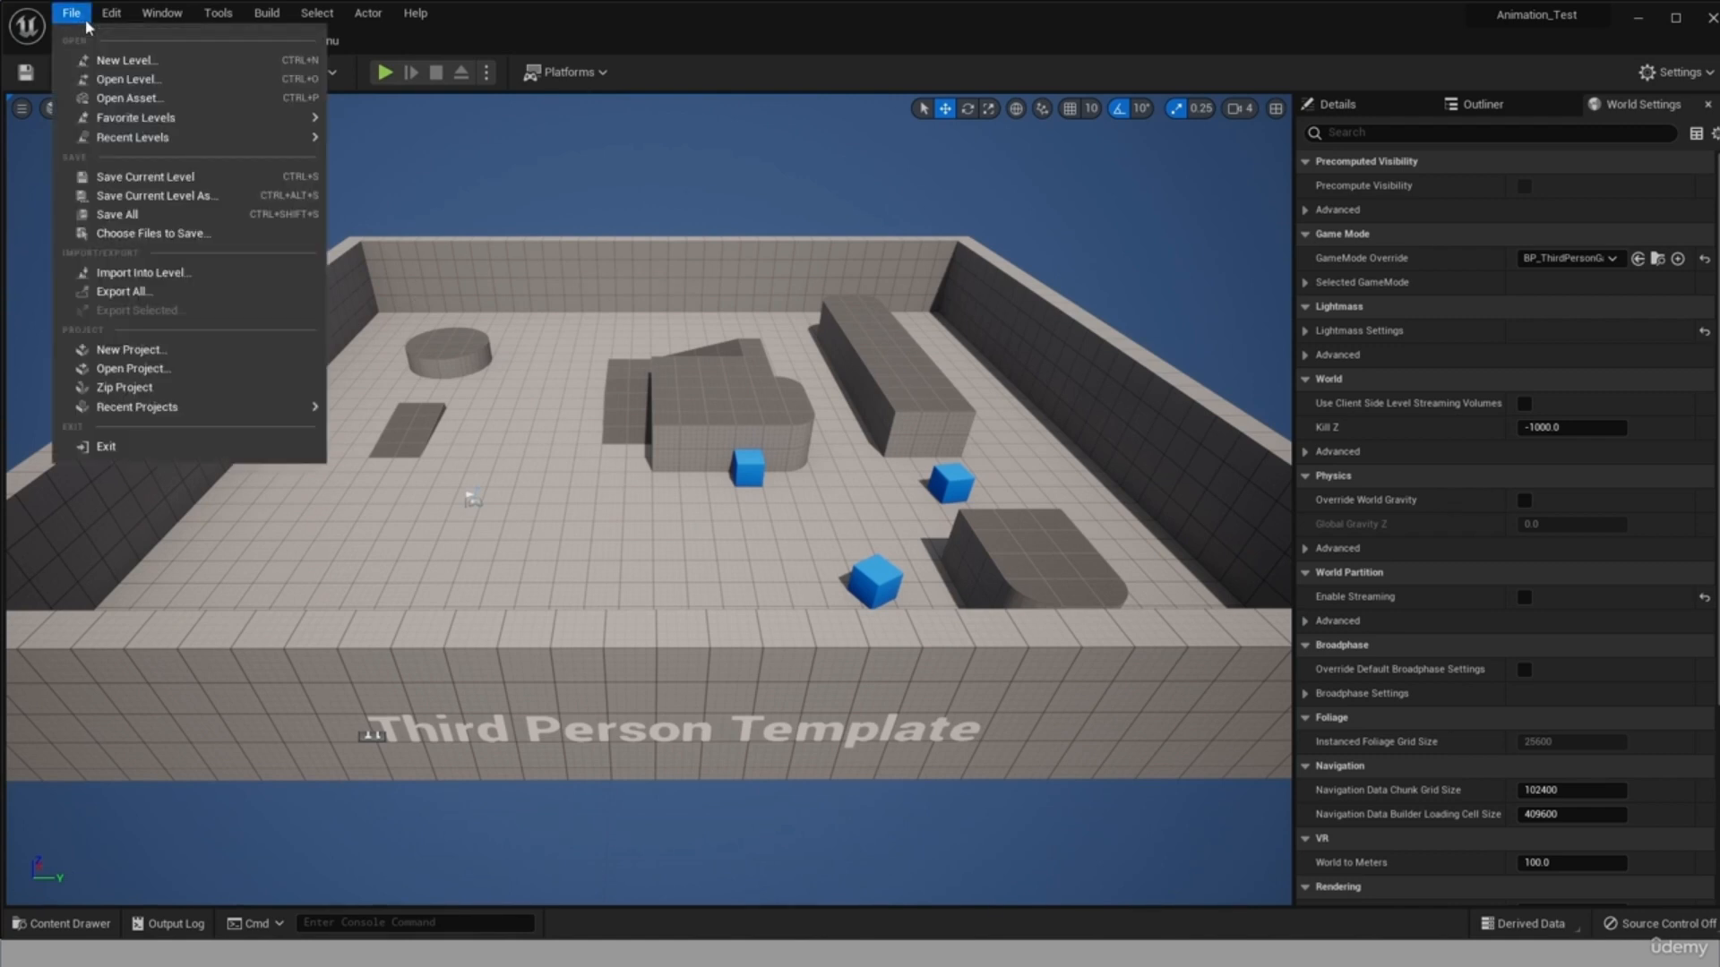
pyautogui.click(115, 59)
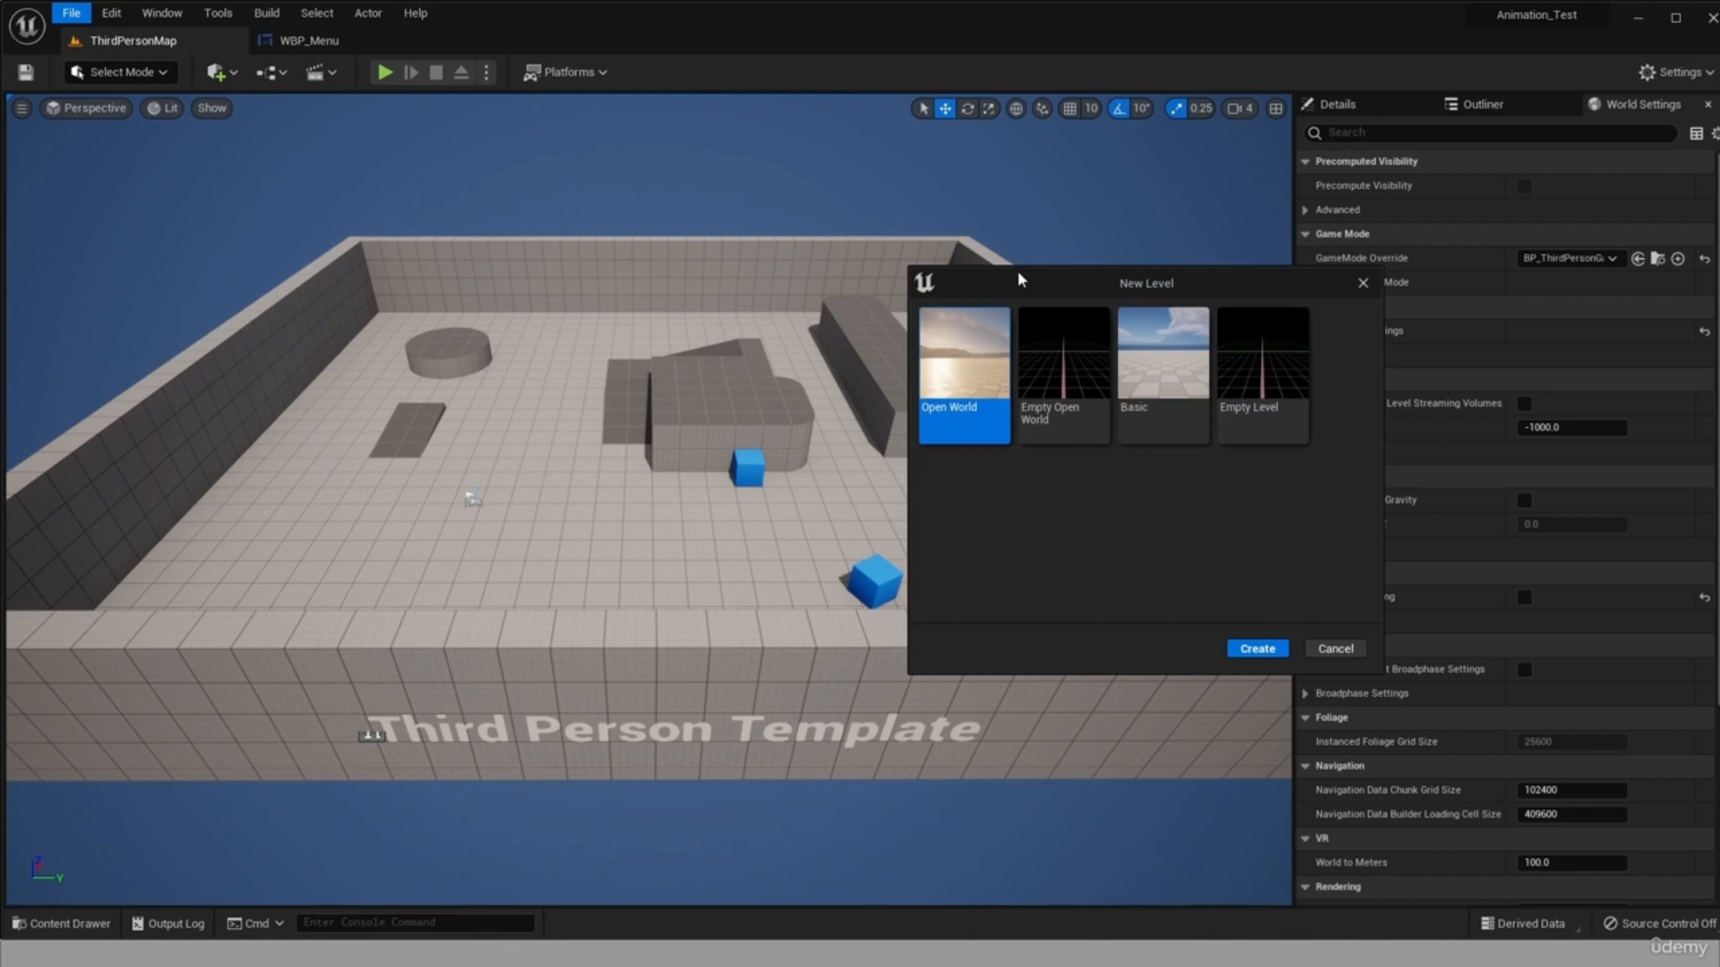
pyautogui.moveTo(1021, 279); pyautogui.dragTo(258, 189)
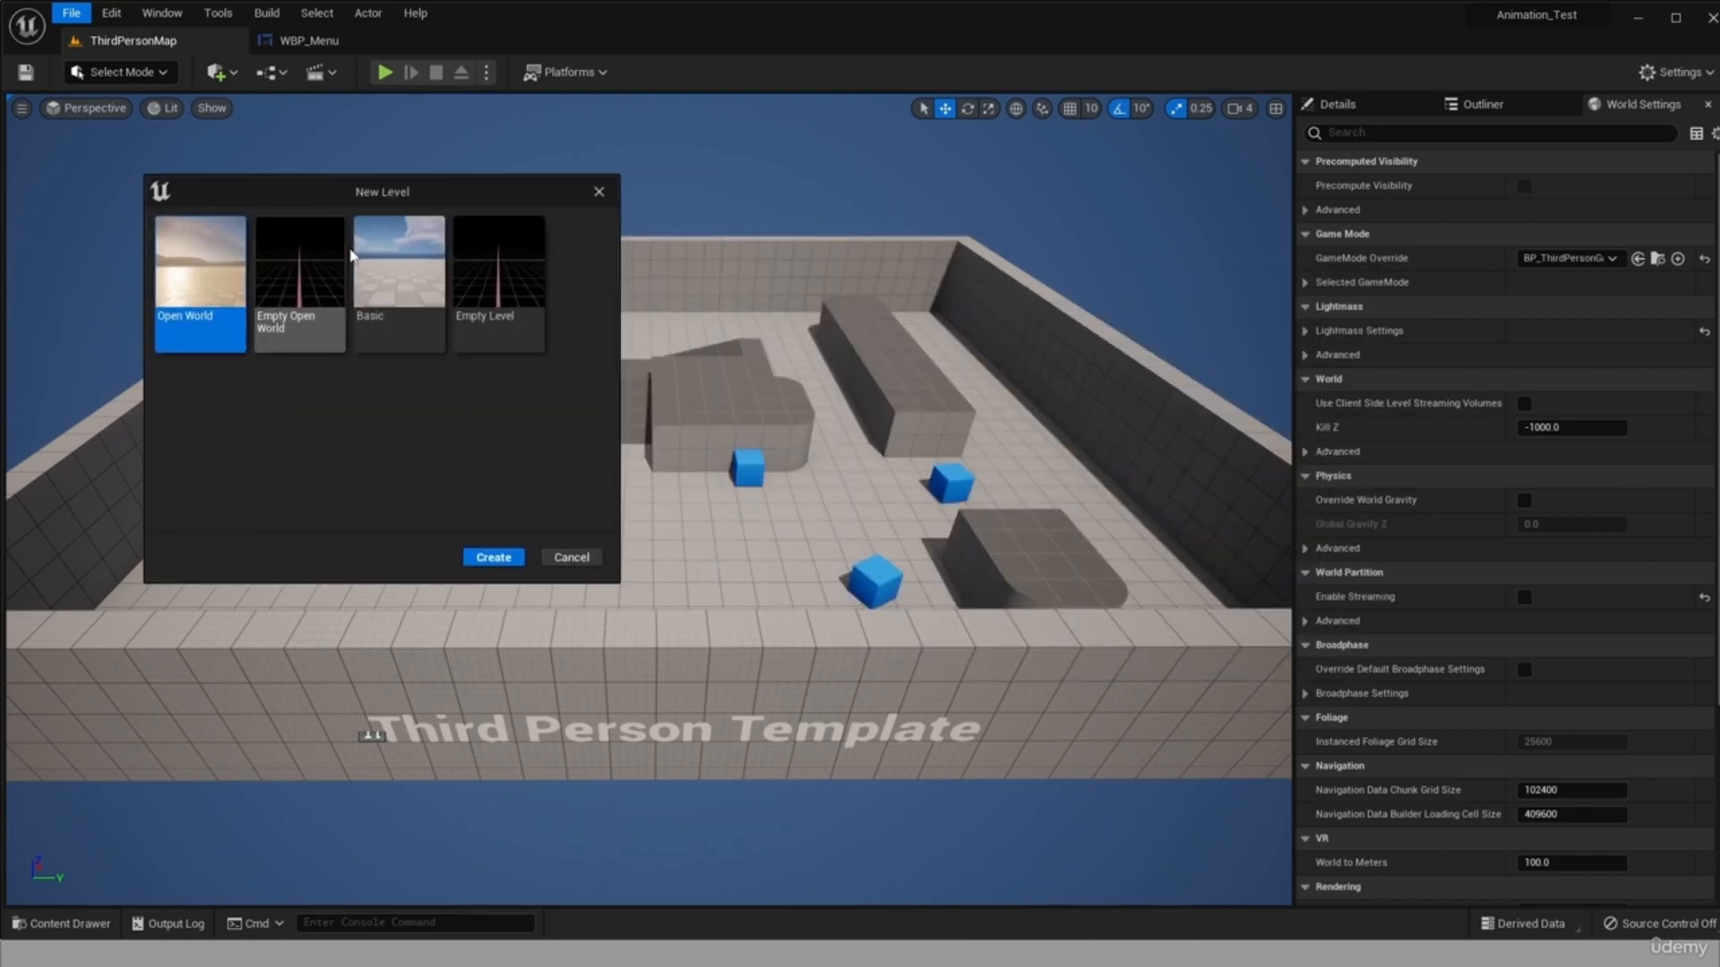
pyautogui.click(533, 322)
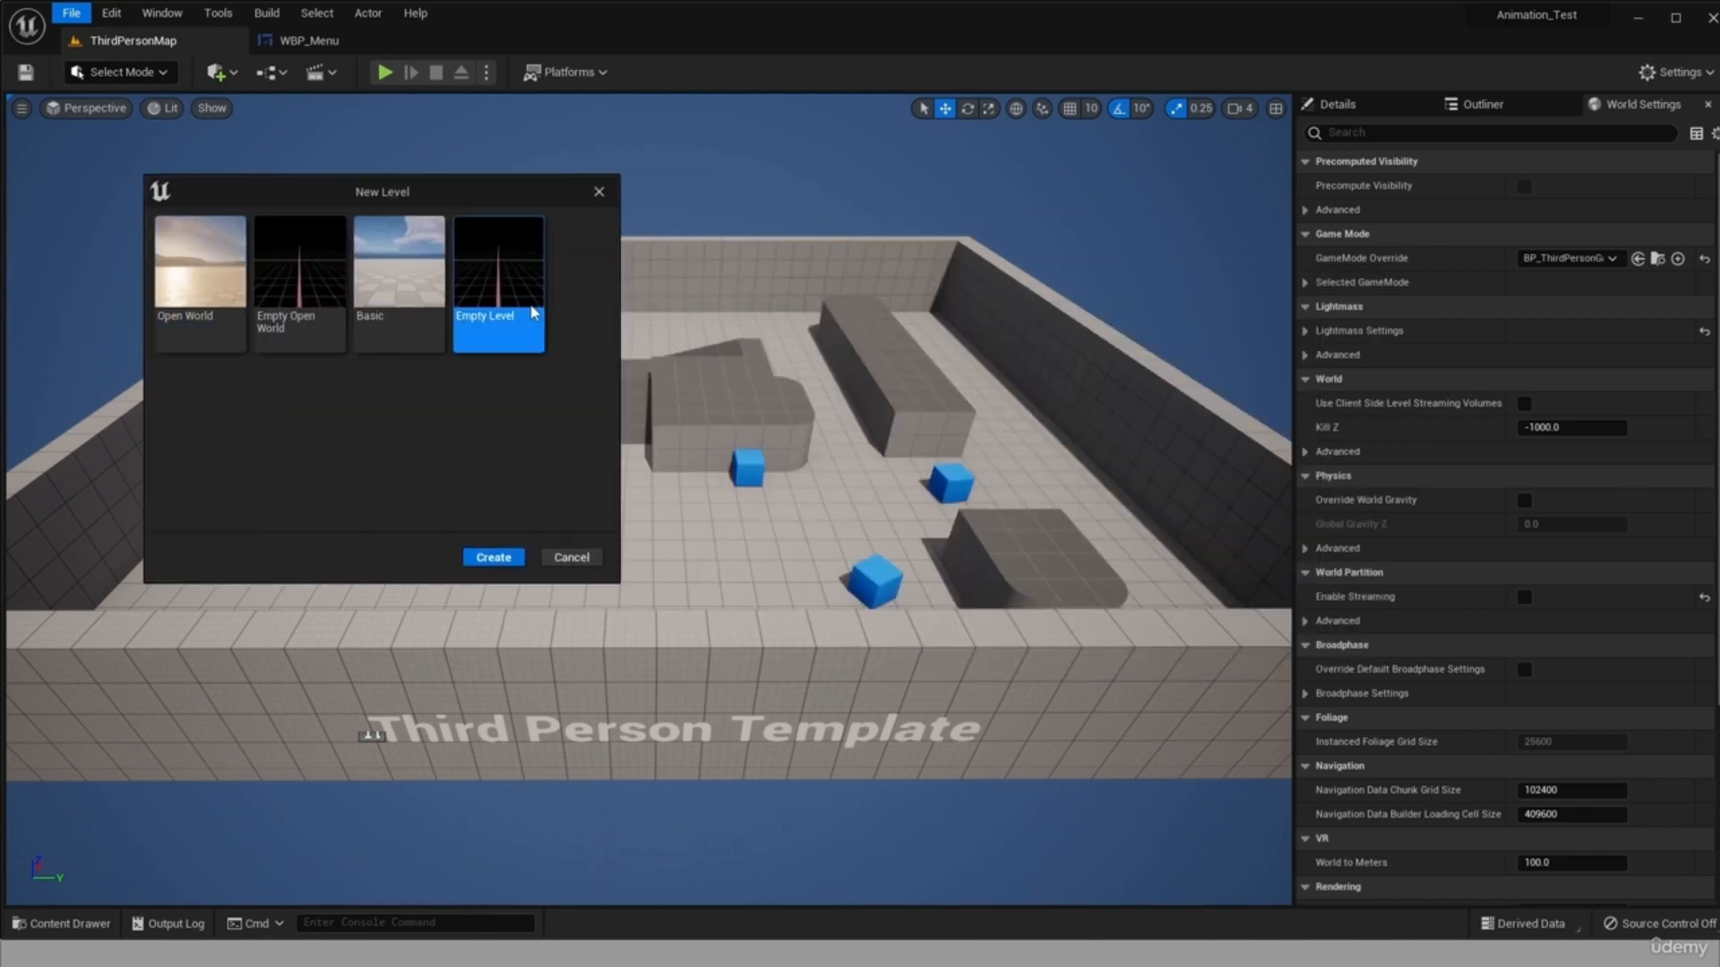
pyautogui.click(509, 557)
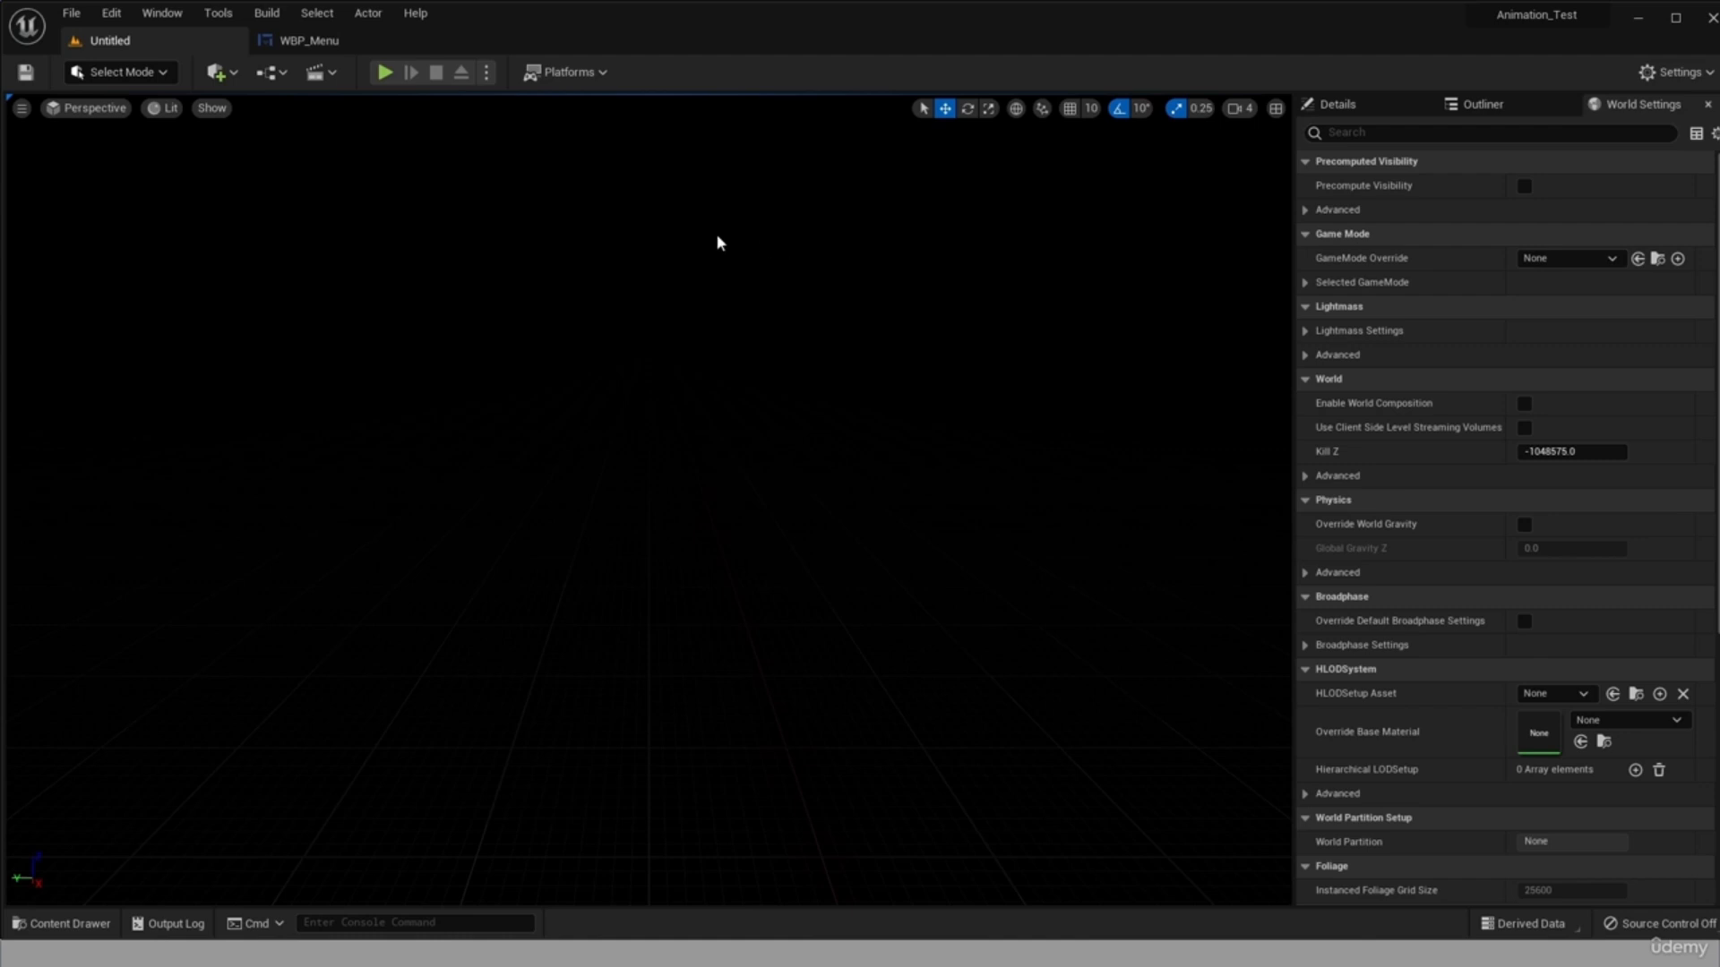
# Save the new level as Menu in the ThirdPerson/Maps folder.
pyautogui.click(25, 73)
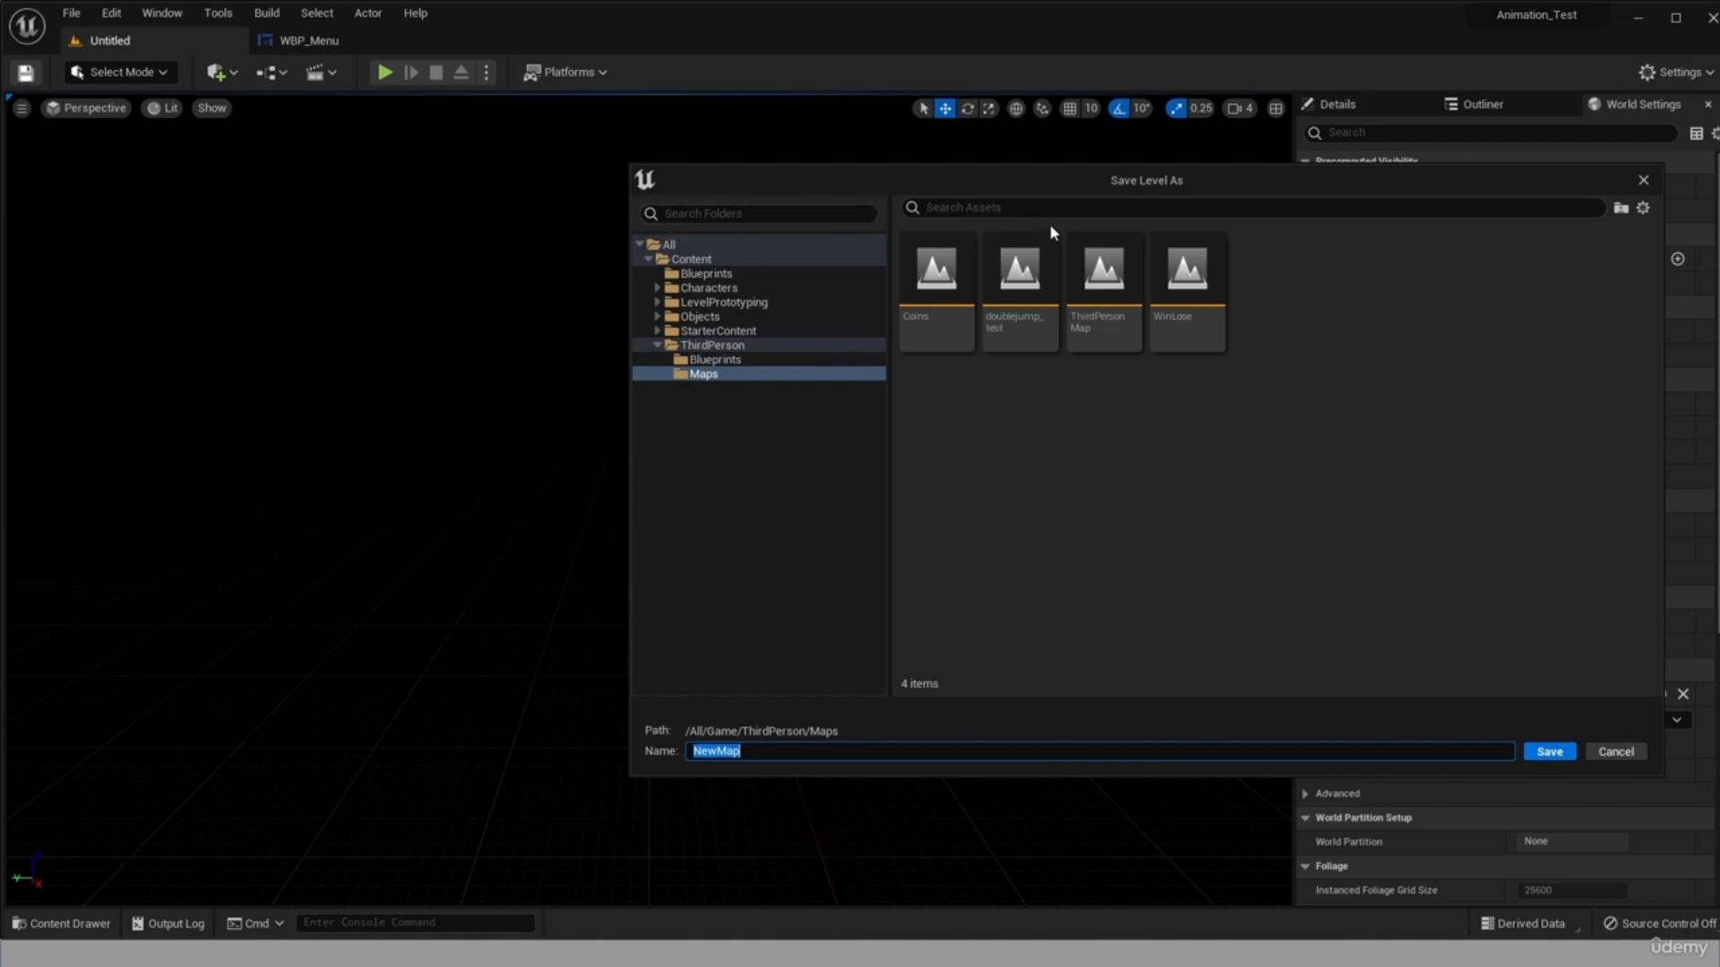
pyautogui.moveTo(1030, 175); pyautogui.dragTo(566, 197)
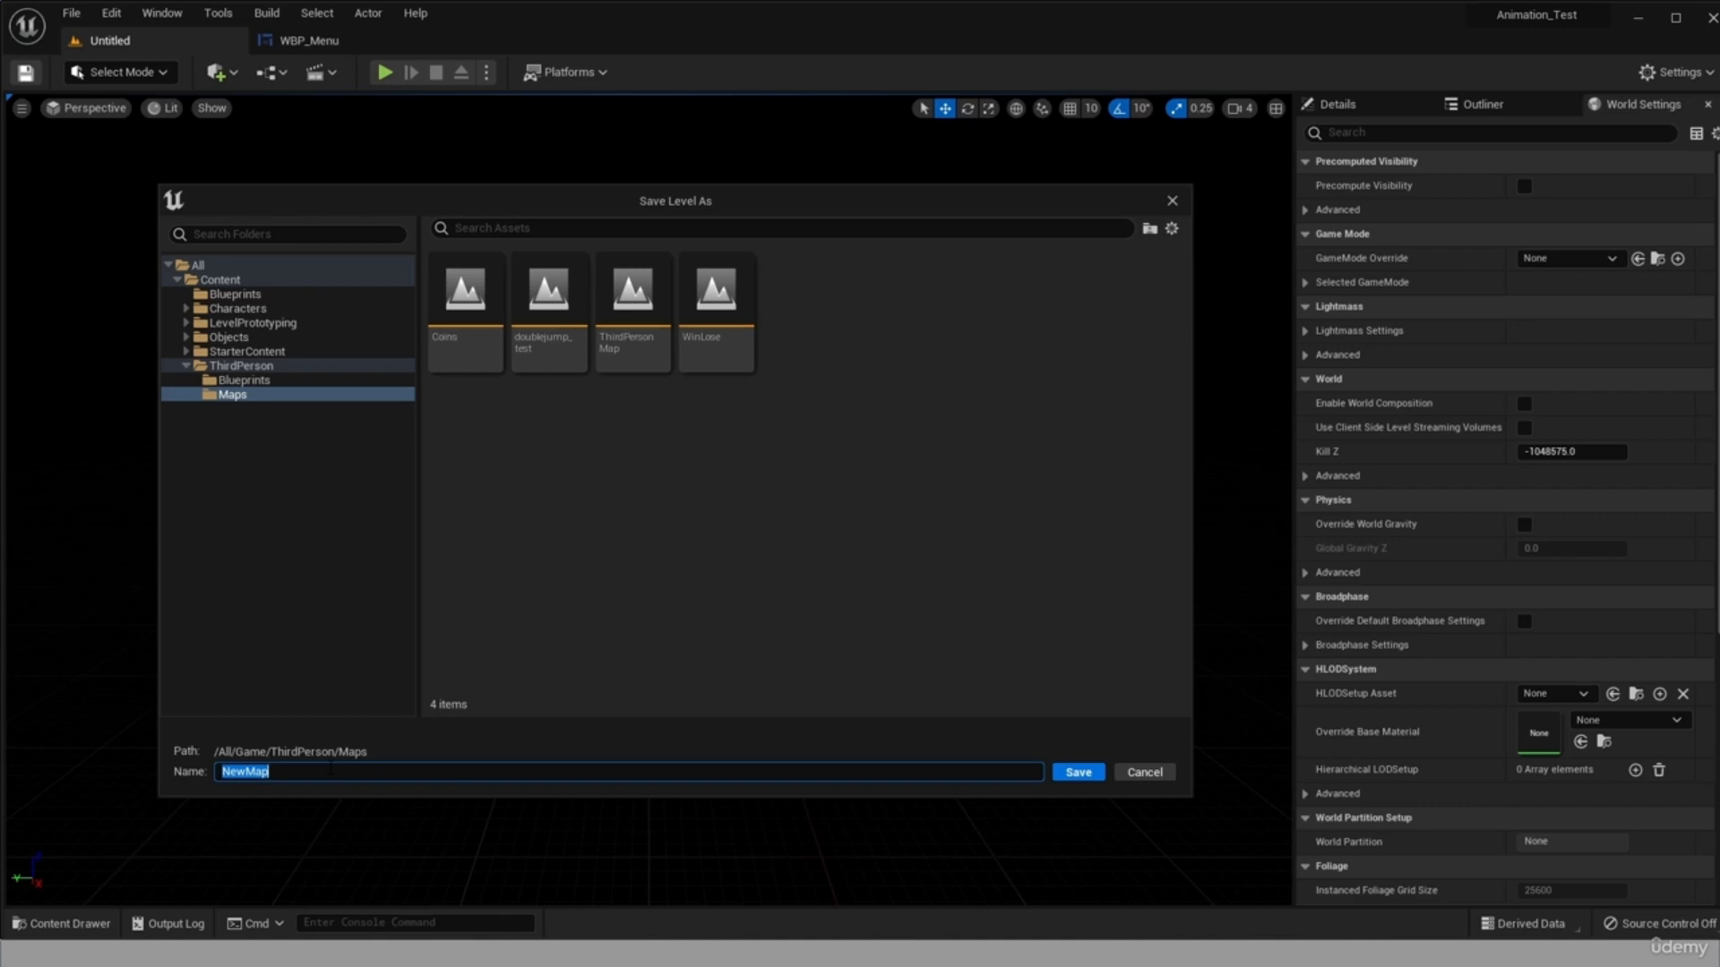
pyautogui.write('Menu')
pyautogui.press('Return')
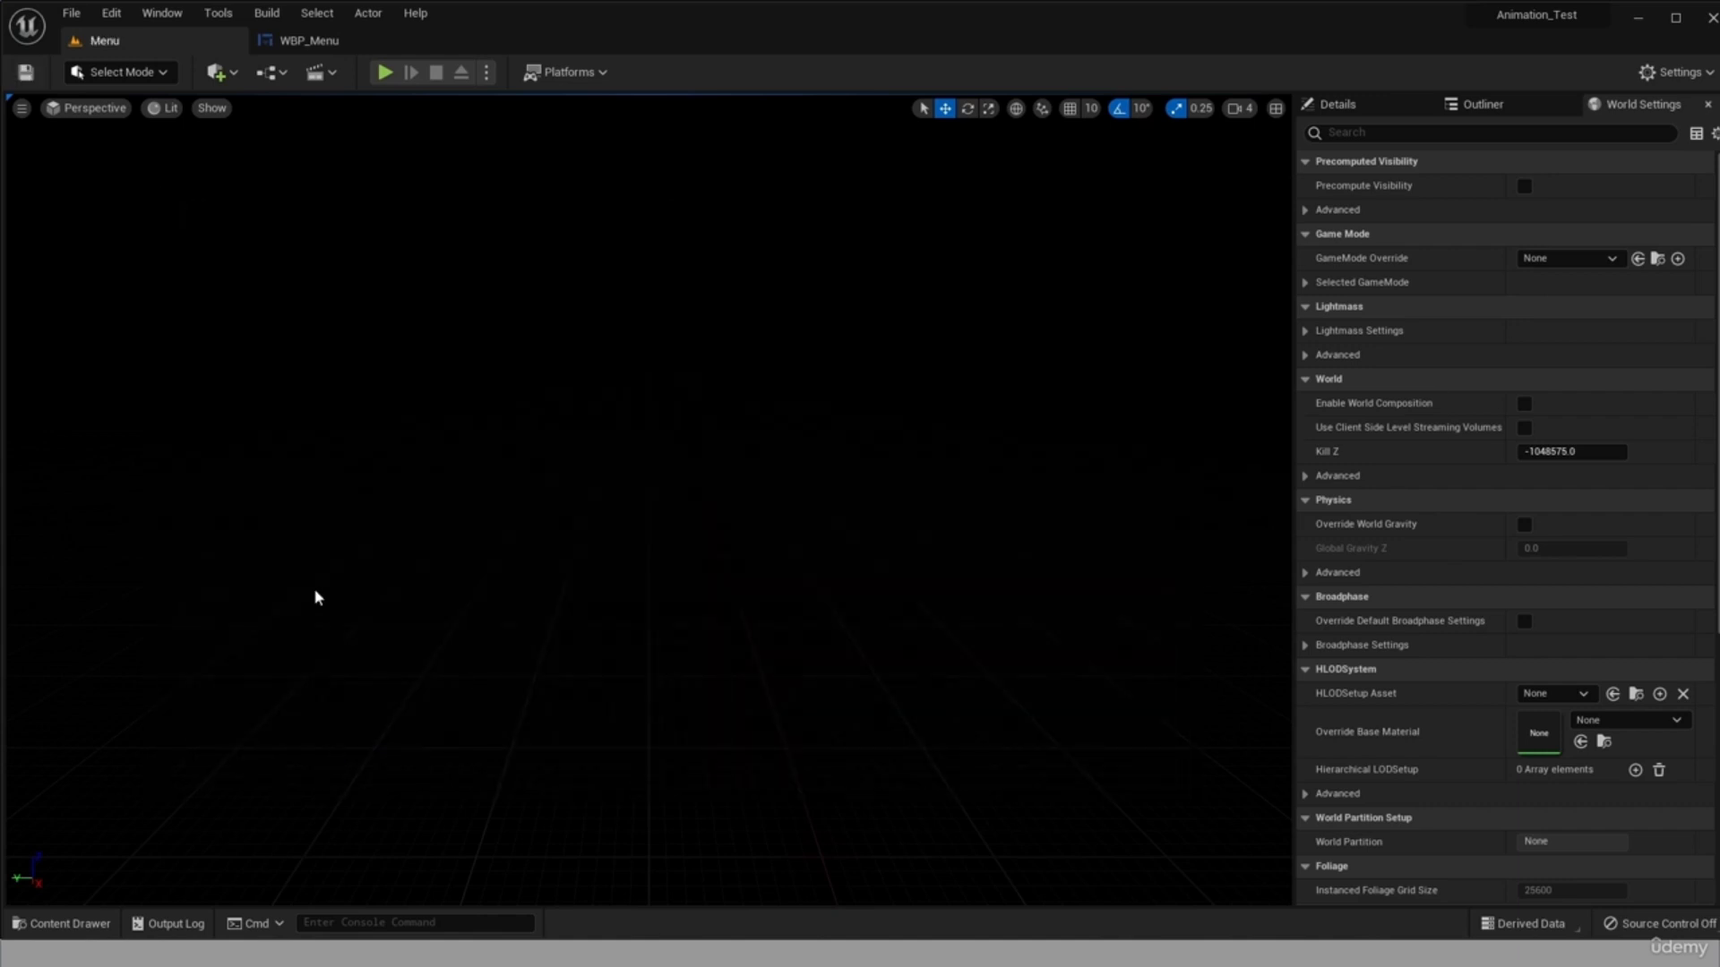
# Play-test the empty Menu level with its default game mode and stop the simulation.
pyautogui.moveTo(905, 295); pyautogui.dragTo(895, 210, button='right')
pyautogui.click(387, 73)
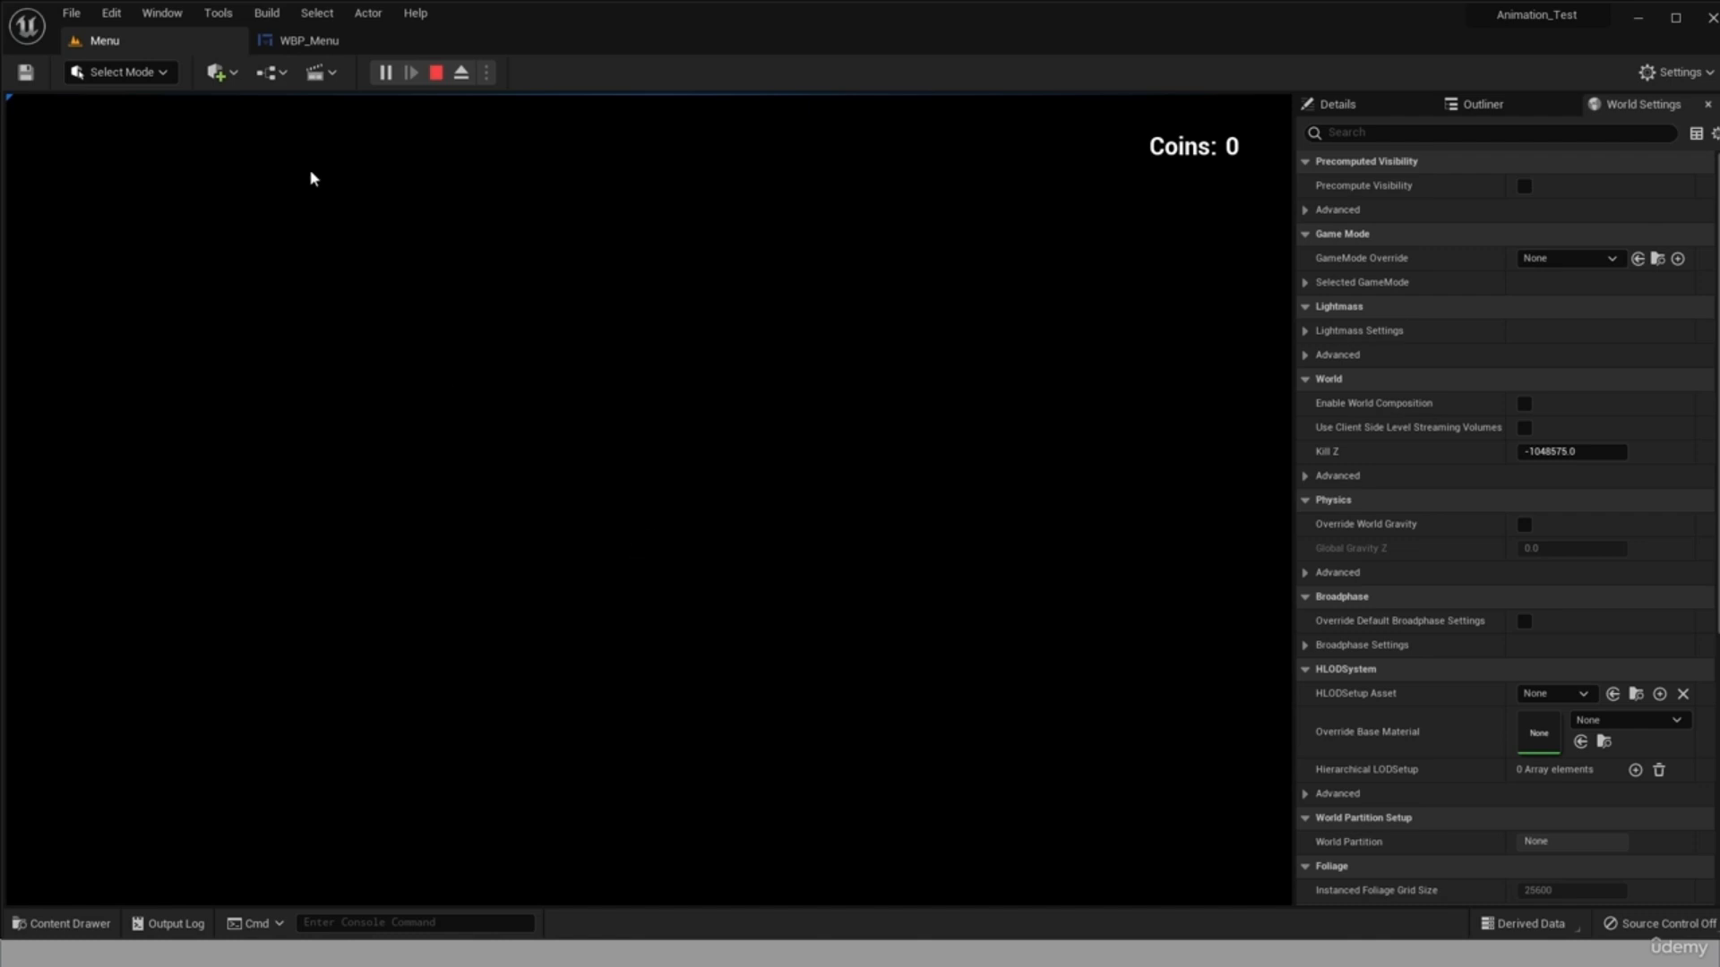
pyautogui.click(435, 75)
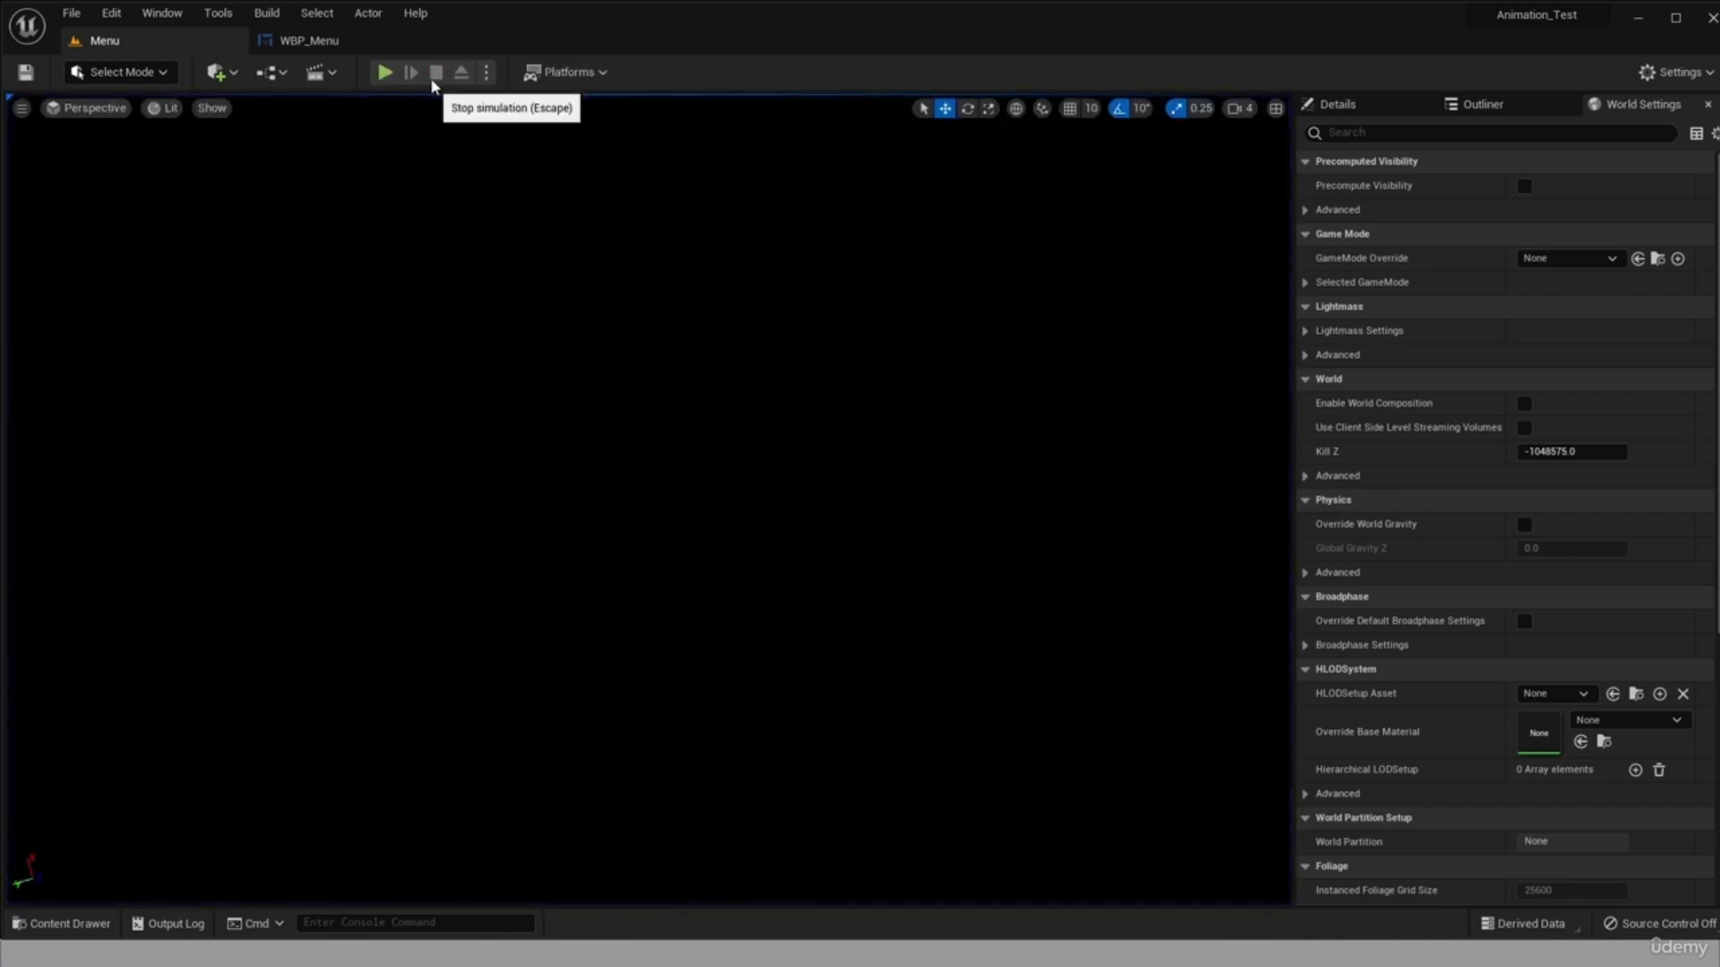
# Create a Blueprint Class based on Game Mode Base in the Content/Blueprints folder and name it BP_Menu.
pyautogui.click(82, 930)
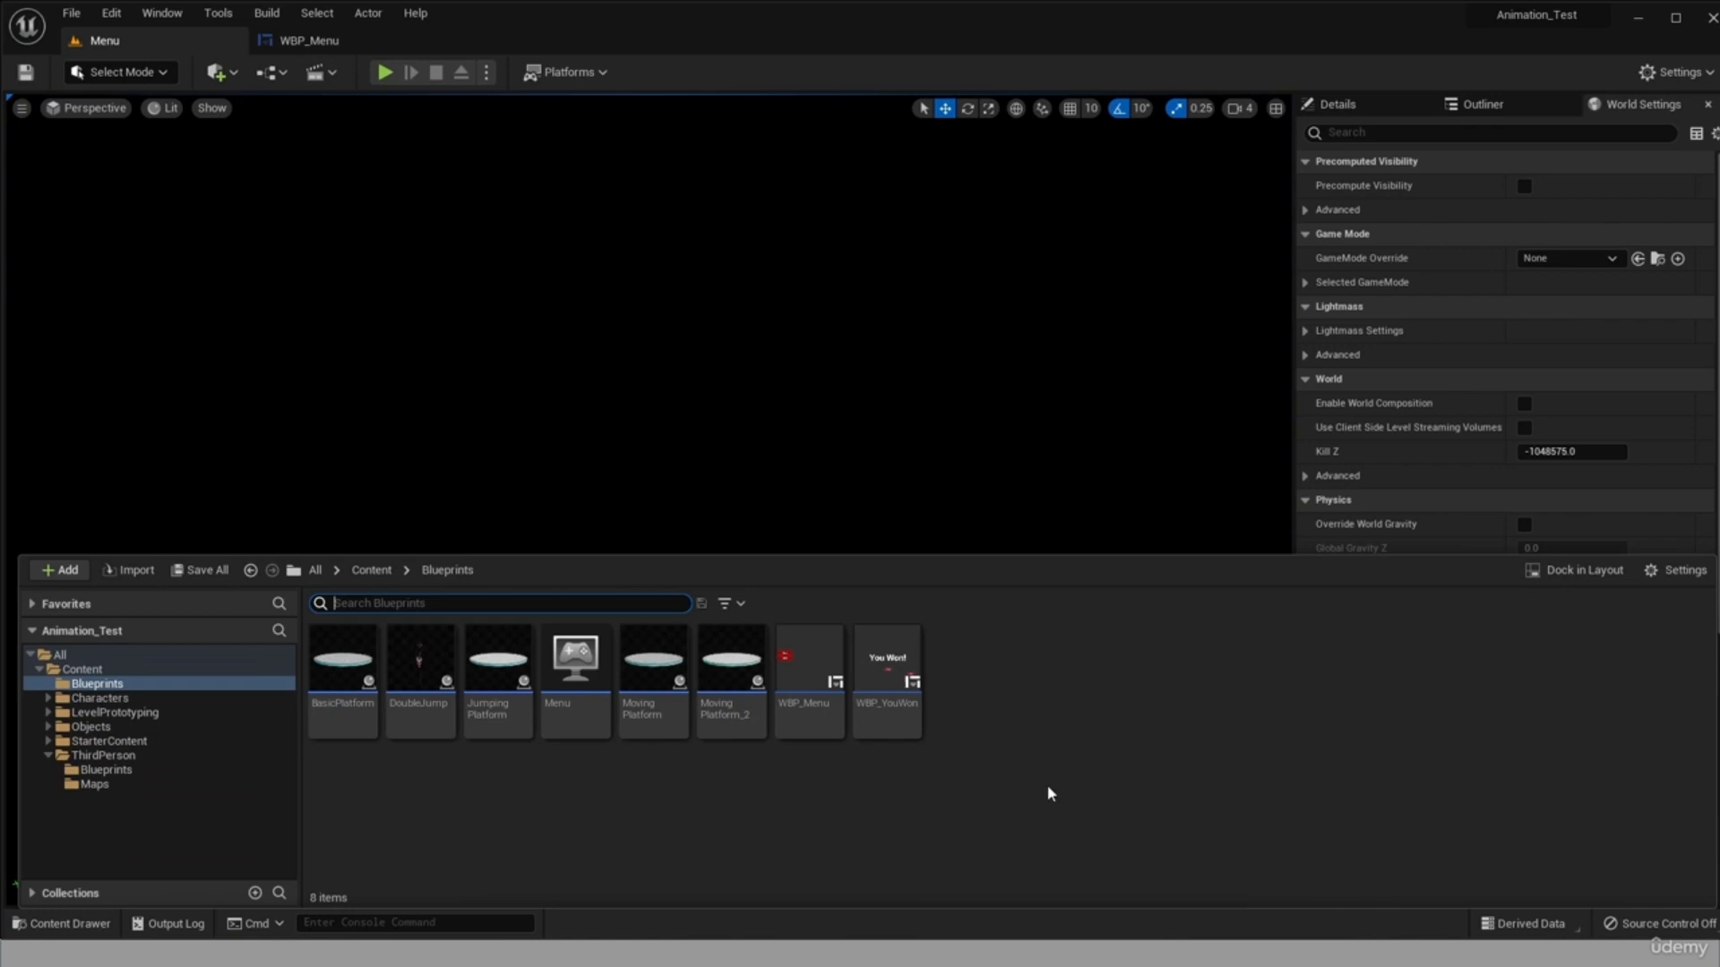
pyautogui.rightClick(985, 698)
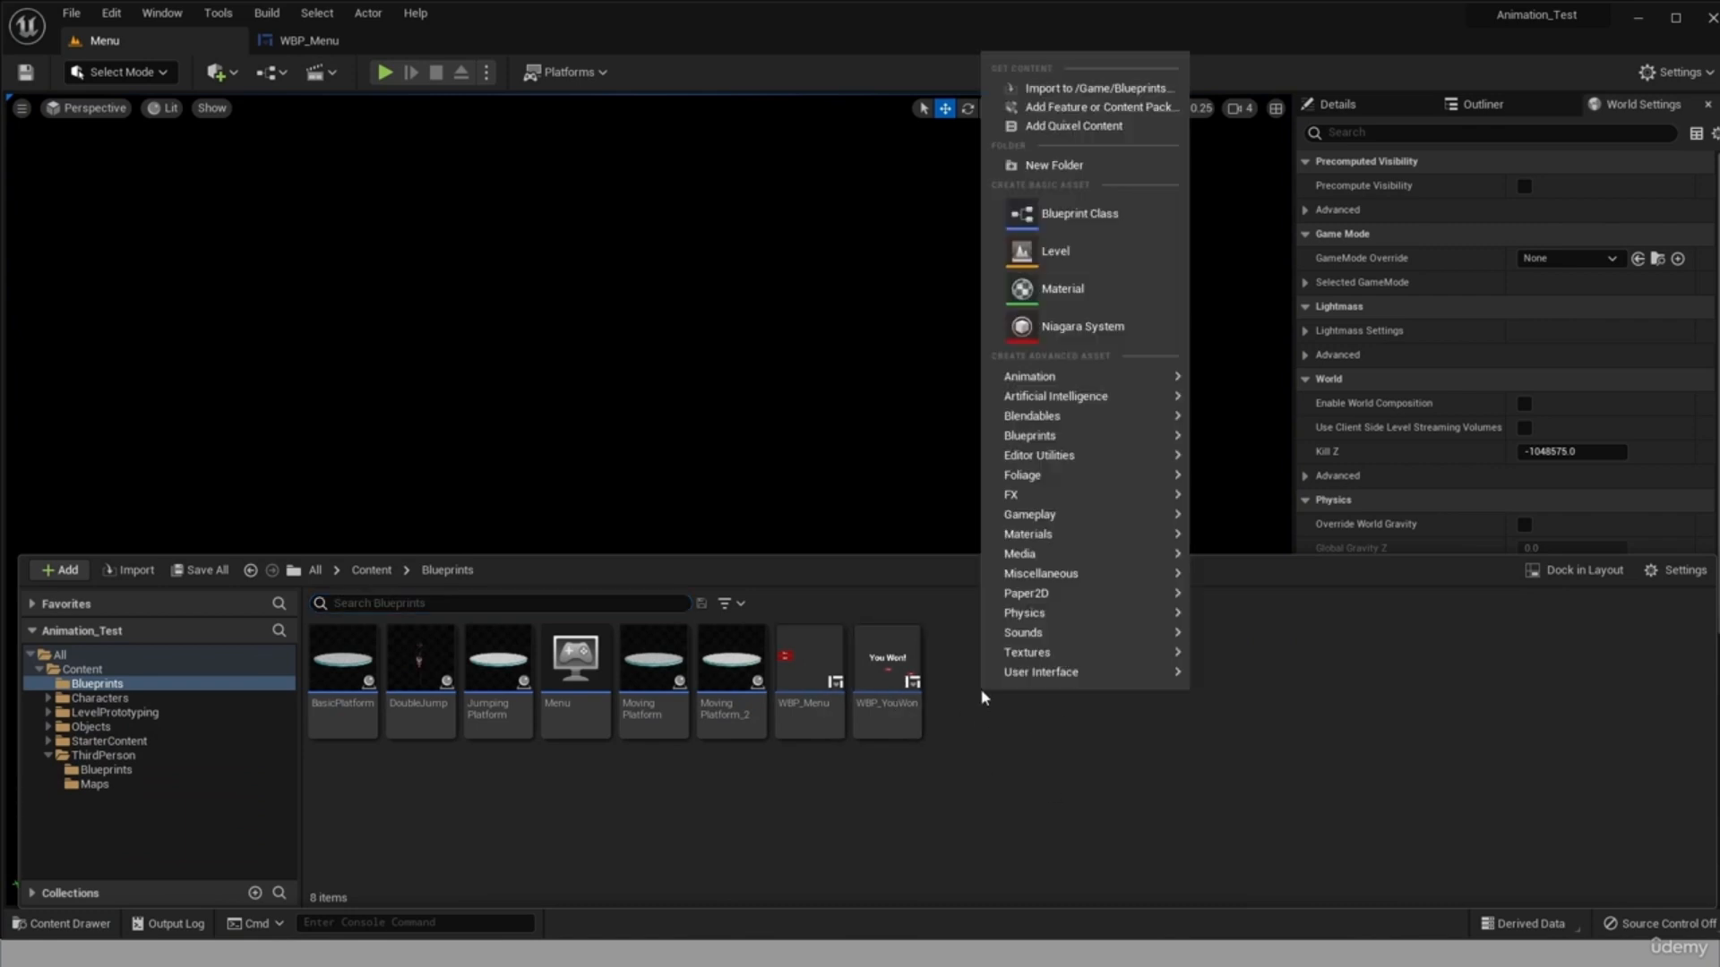
pyautogui.click(1091, 218)
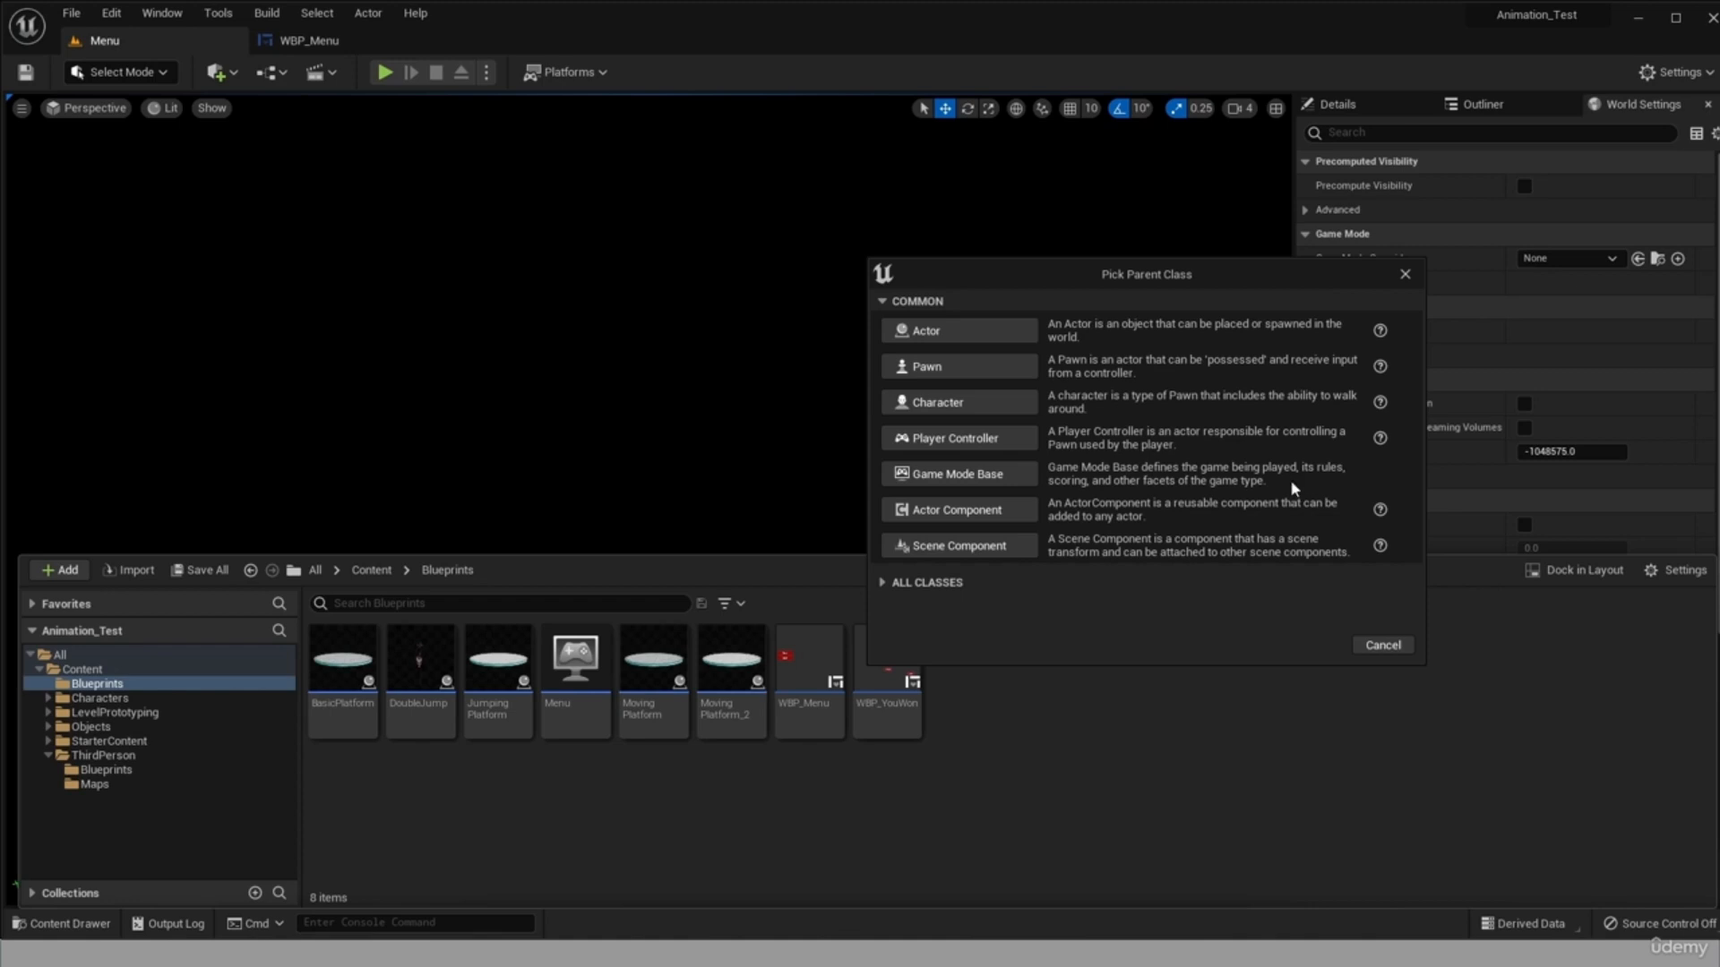
pyautogui.click(958, 474)
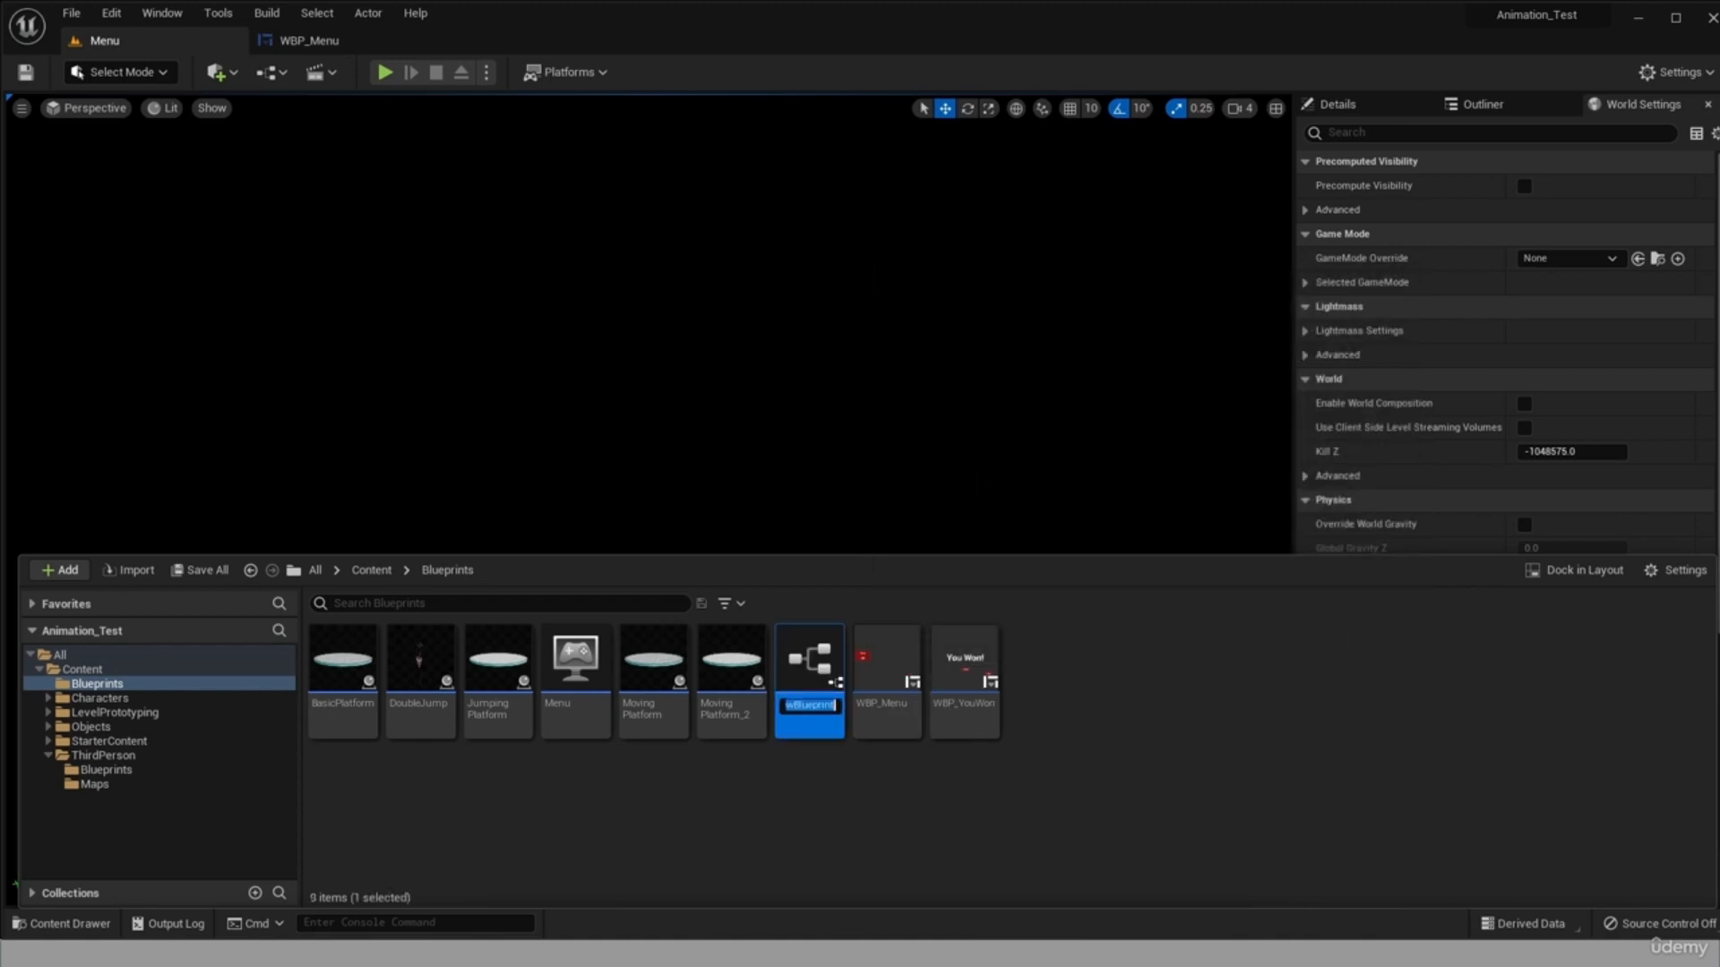
pyautogui.write('BP_Menu')
pyautogui.press('Return')
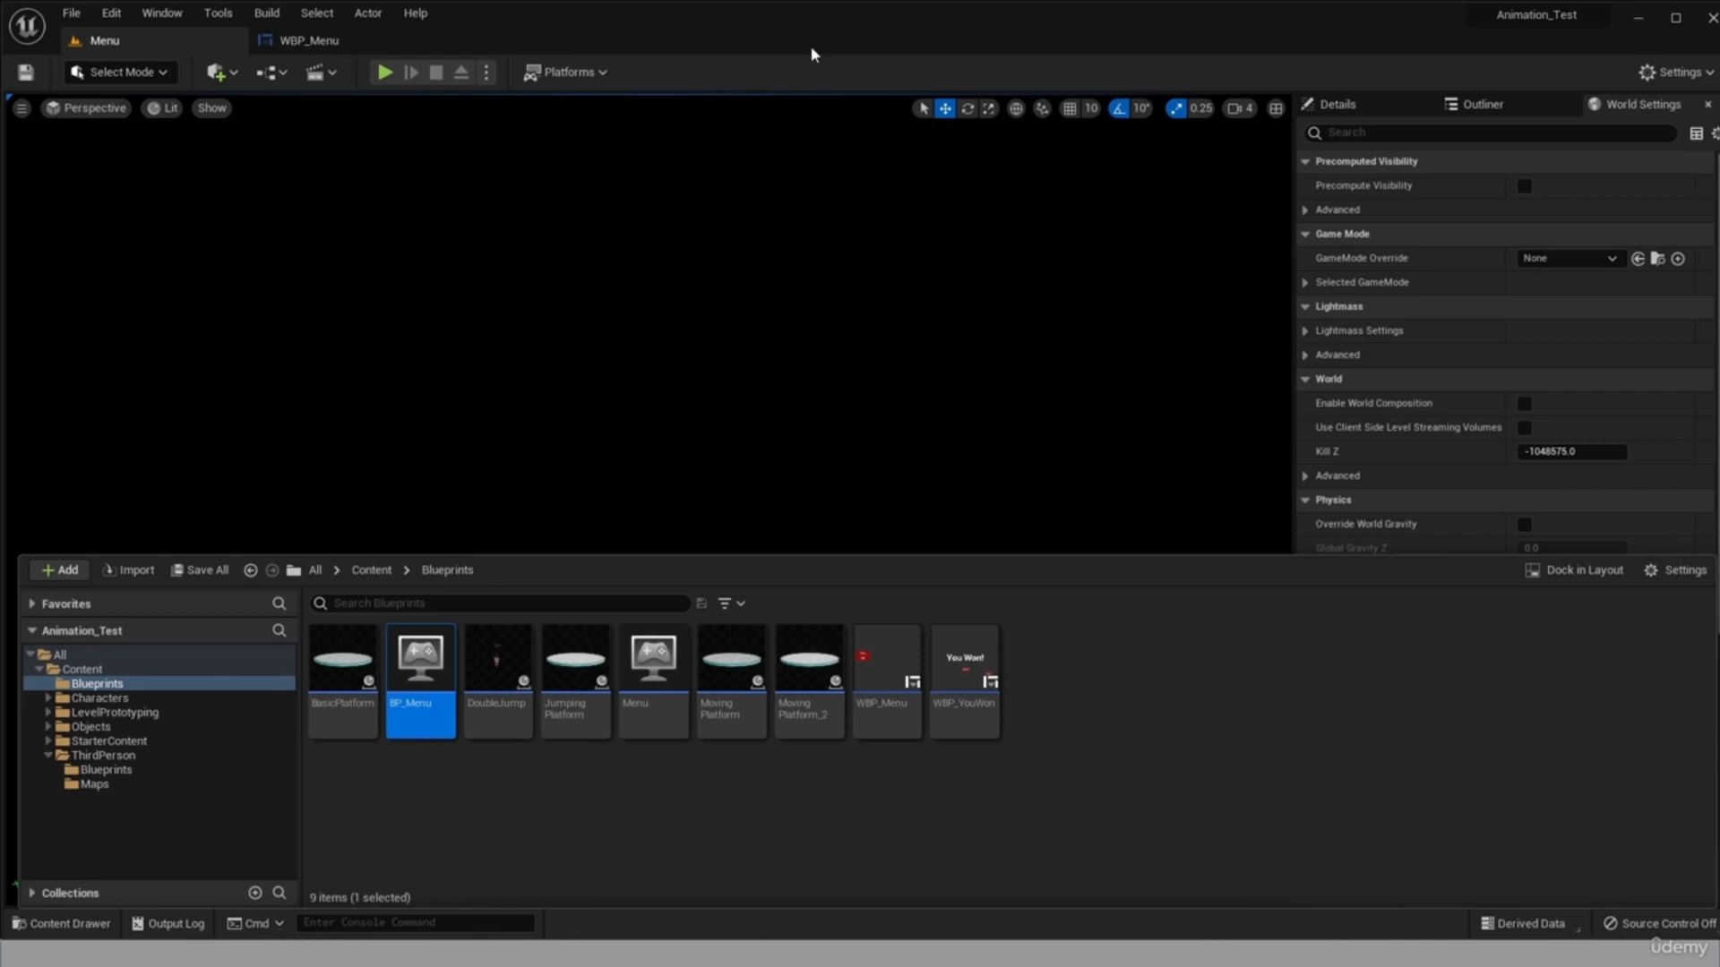
# Open BP_Menu, examine its Default Pawn Class options without changing them, and close the blueprint.
pyautogui.doubleClick(435, 684)
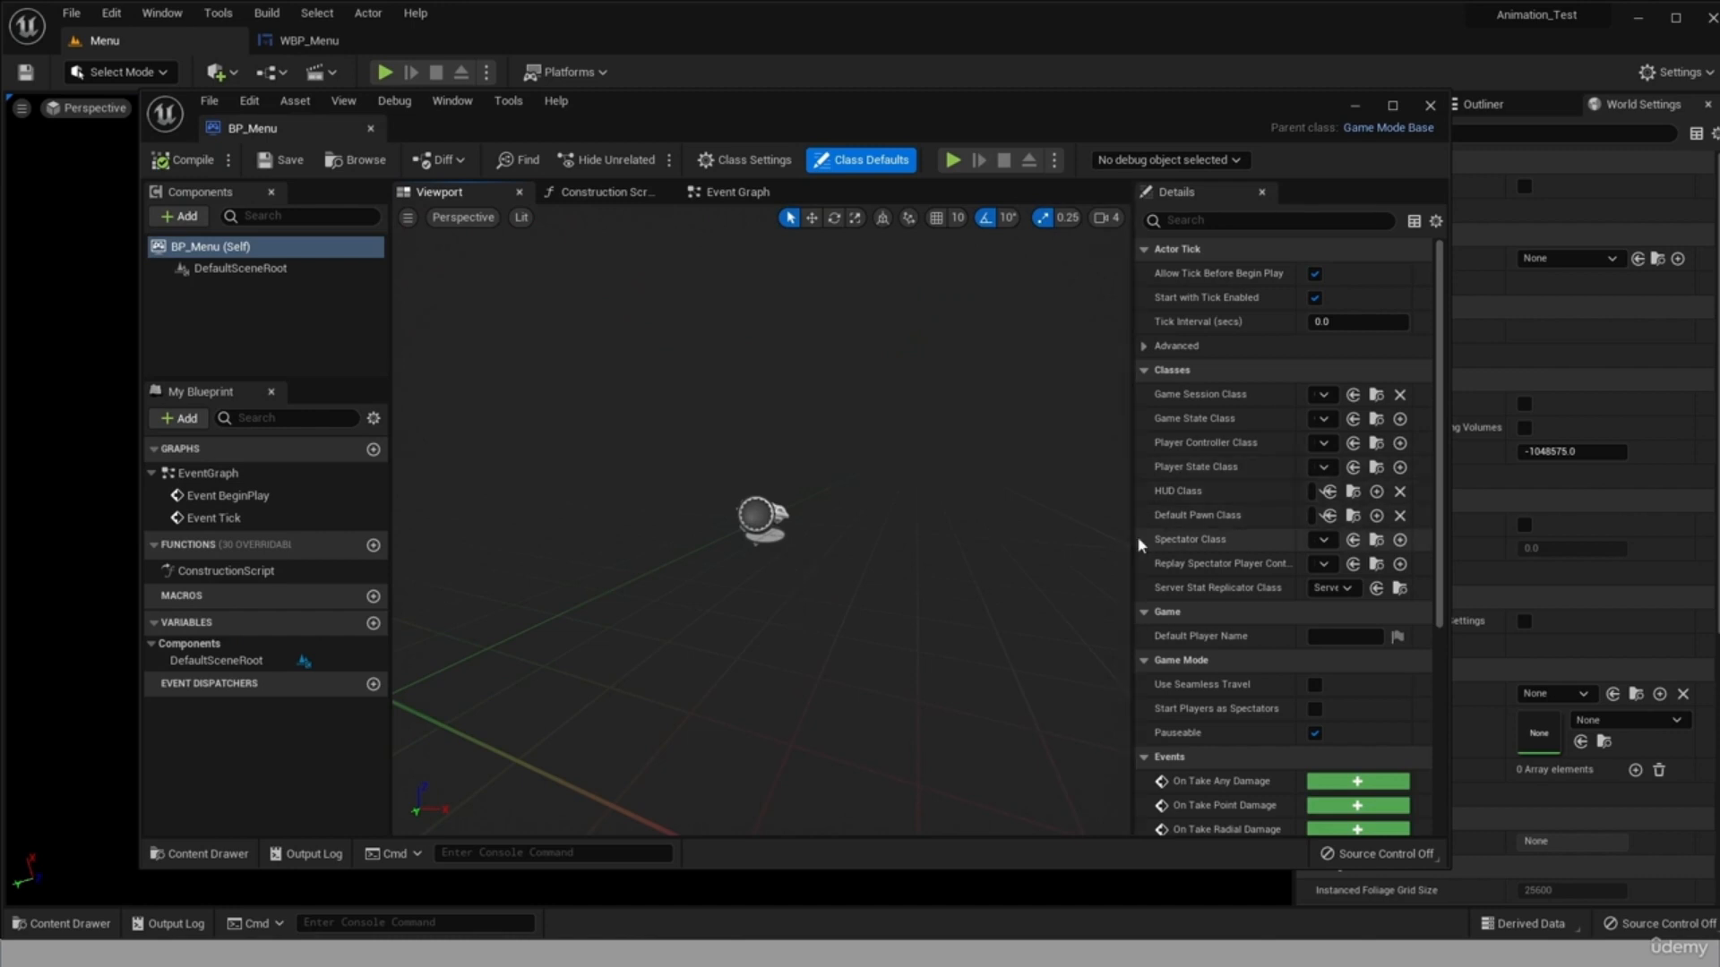
pyautogui.moveTo(1132, 539); pyautogui.dragTo(862, 538)
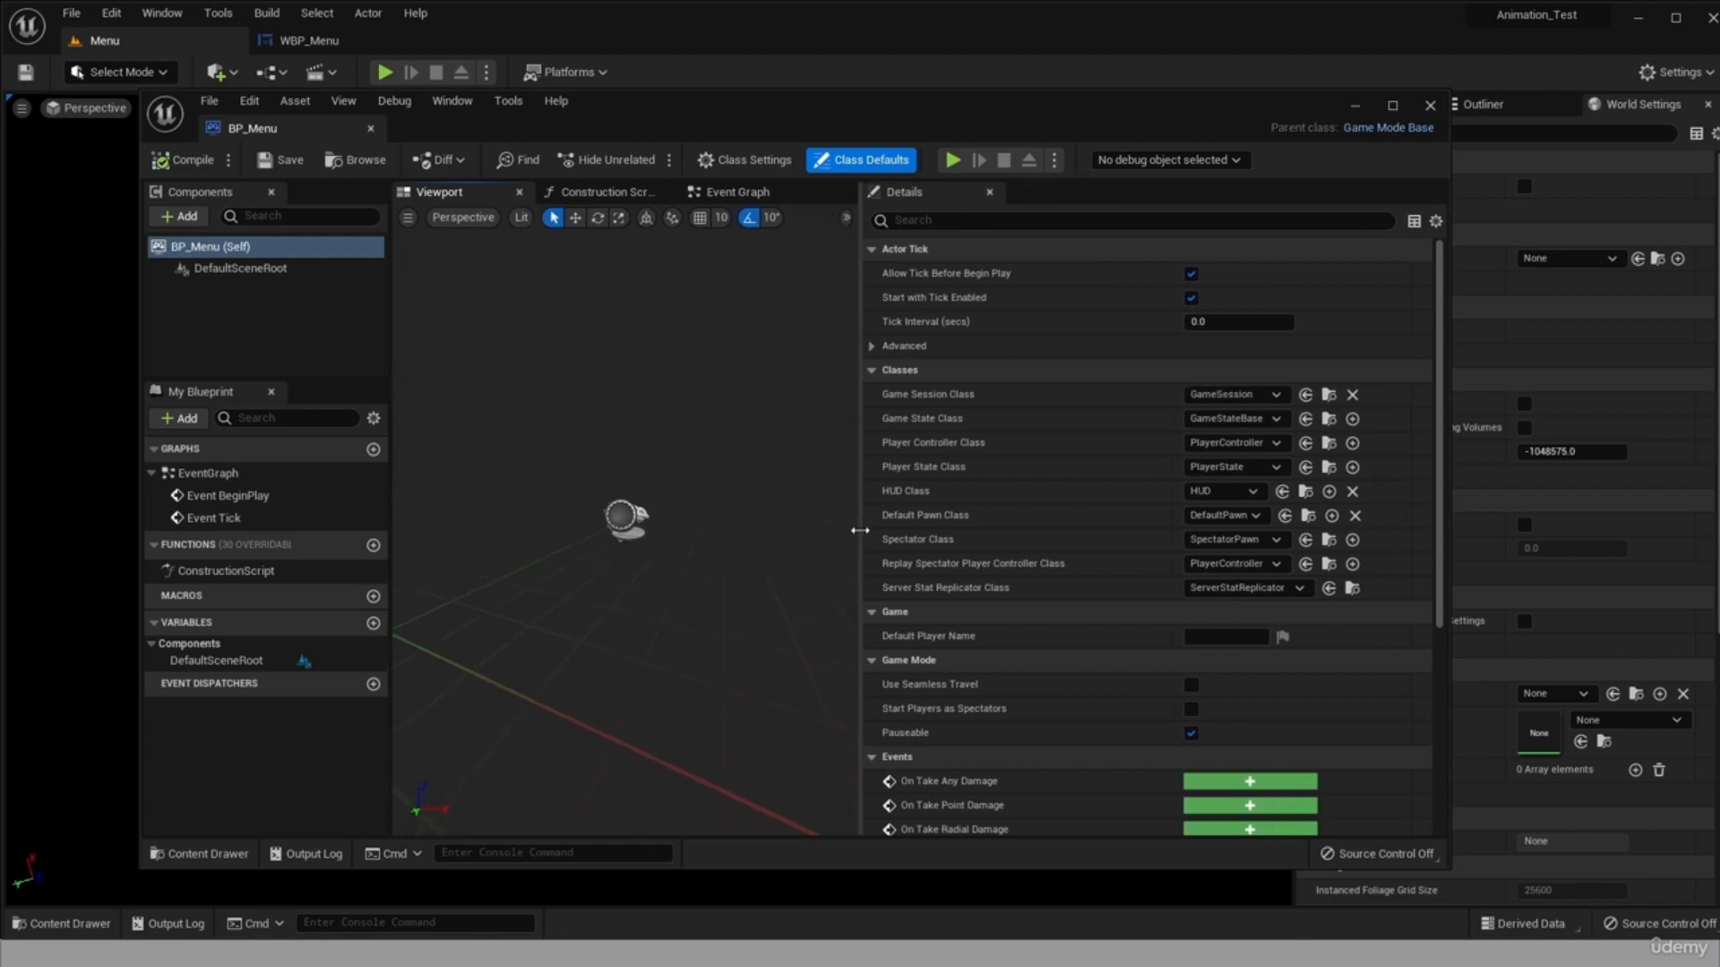
pyautogui.click(1203, 517)
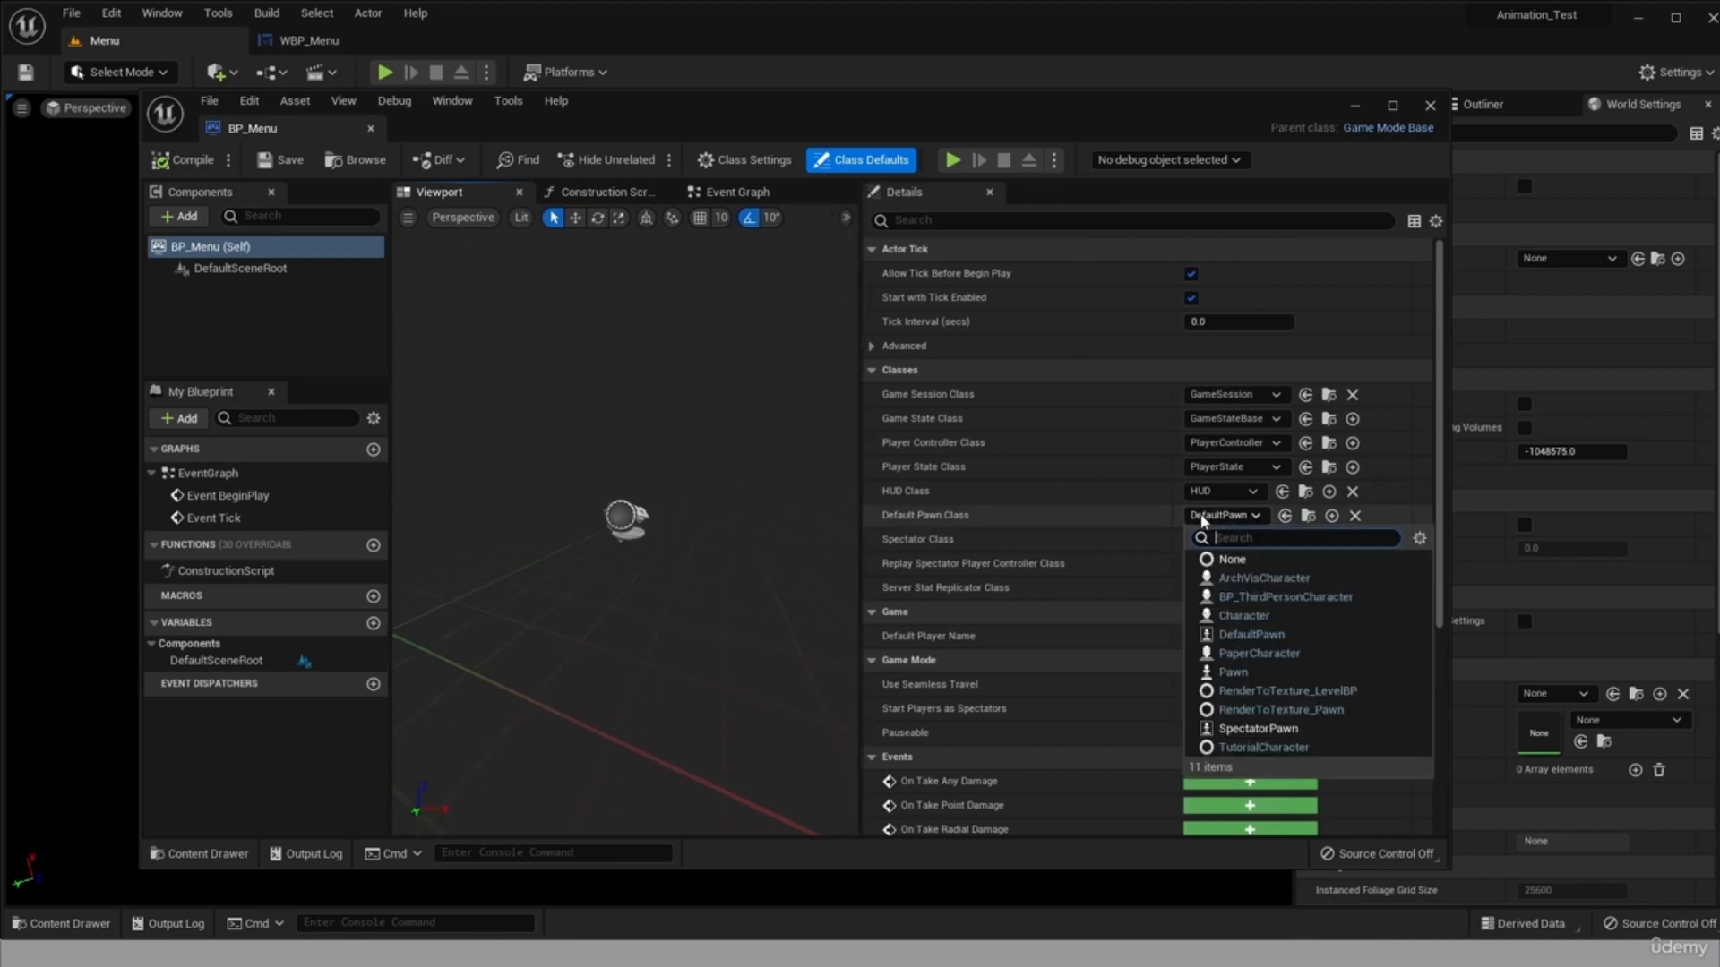
pyautogui.click(675, 539)
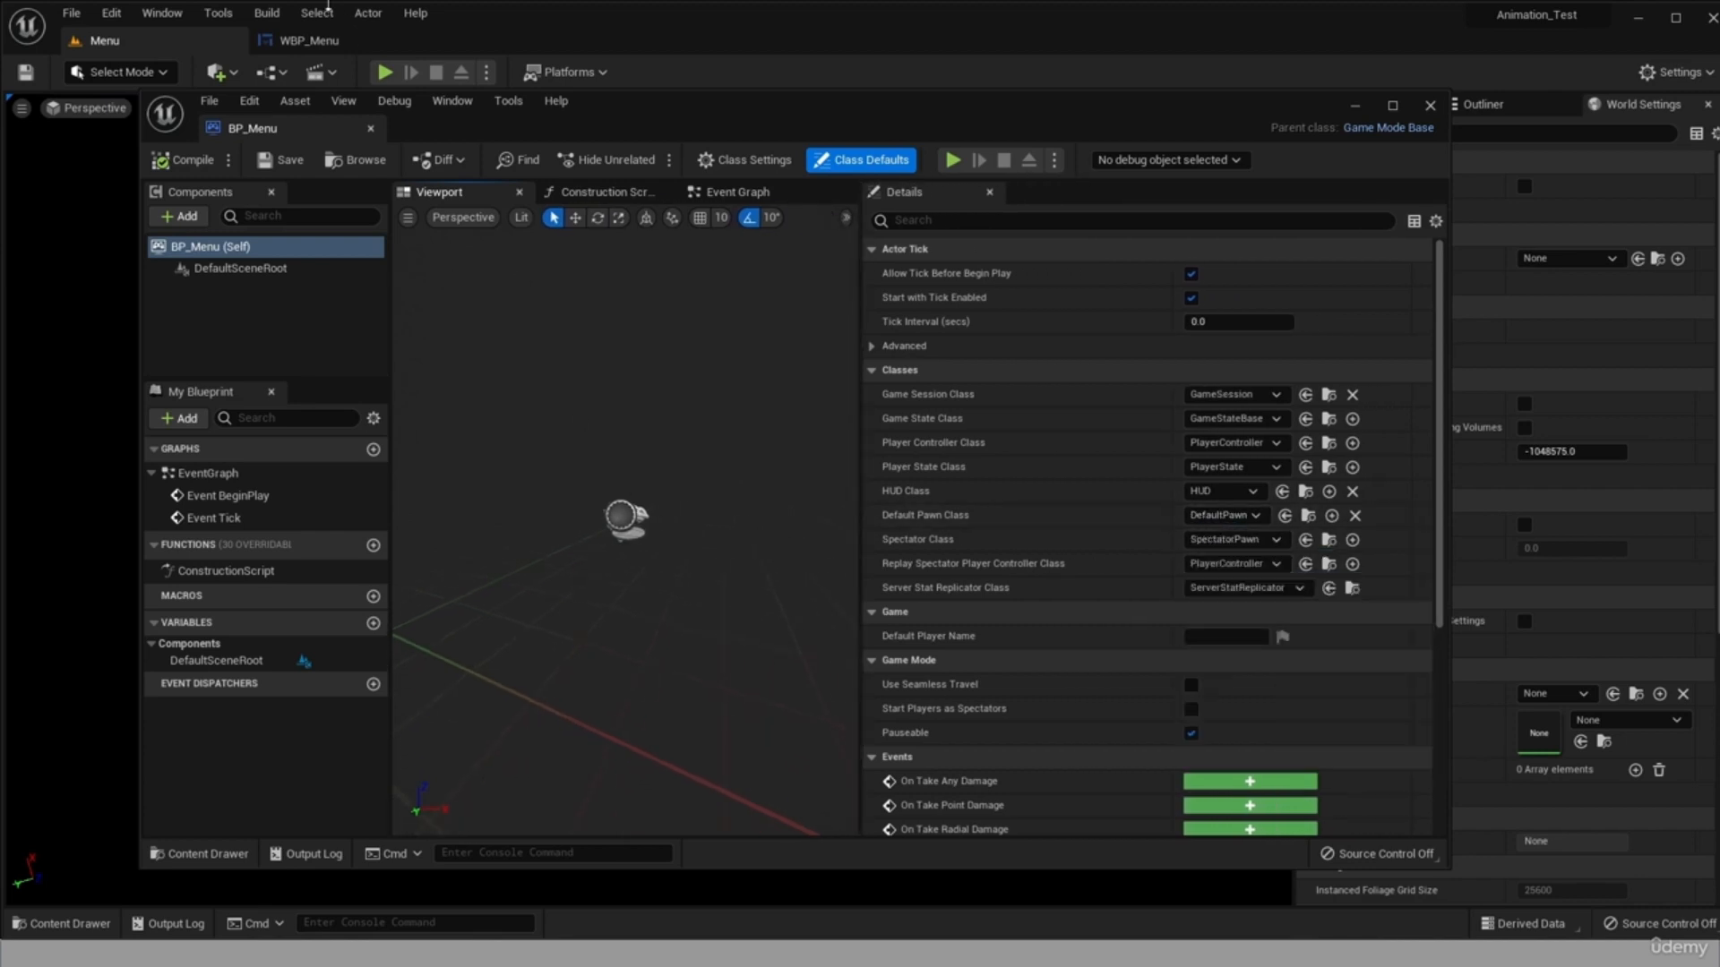
pyautogui.click(1431, 105)
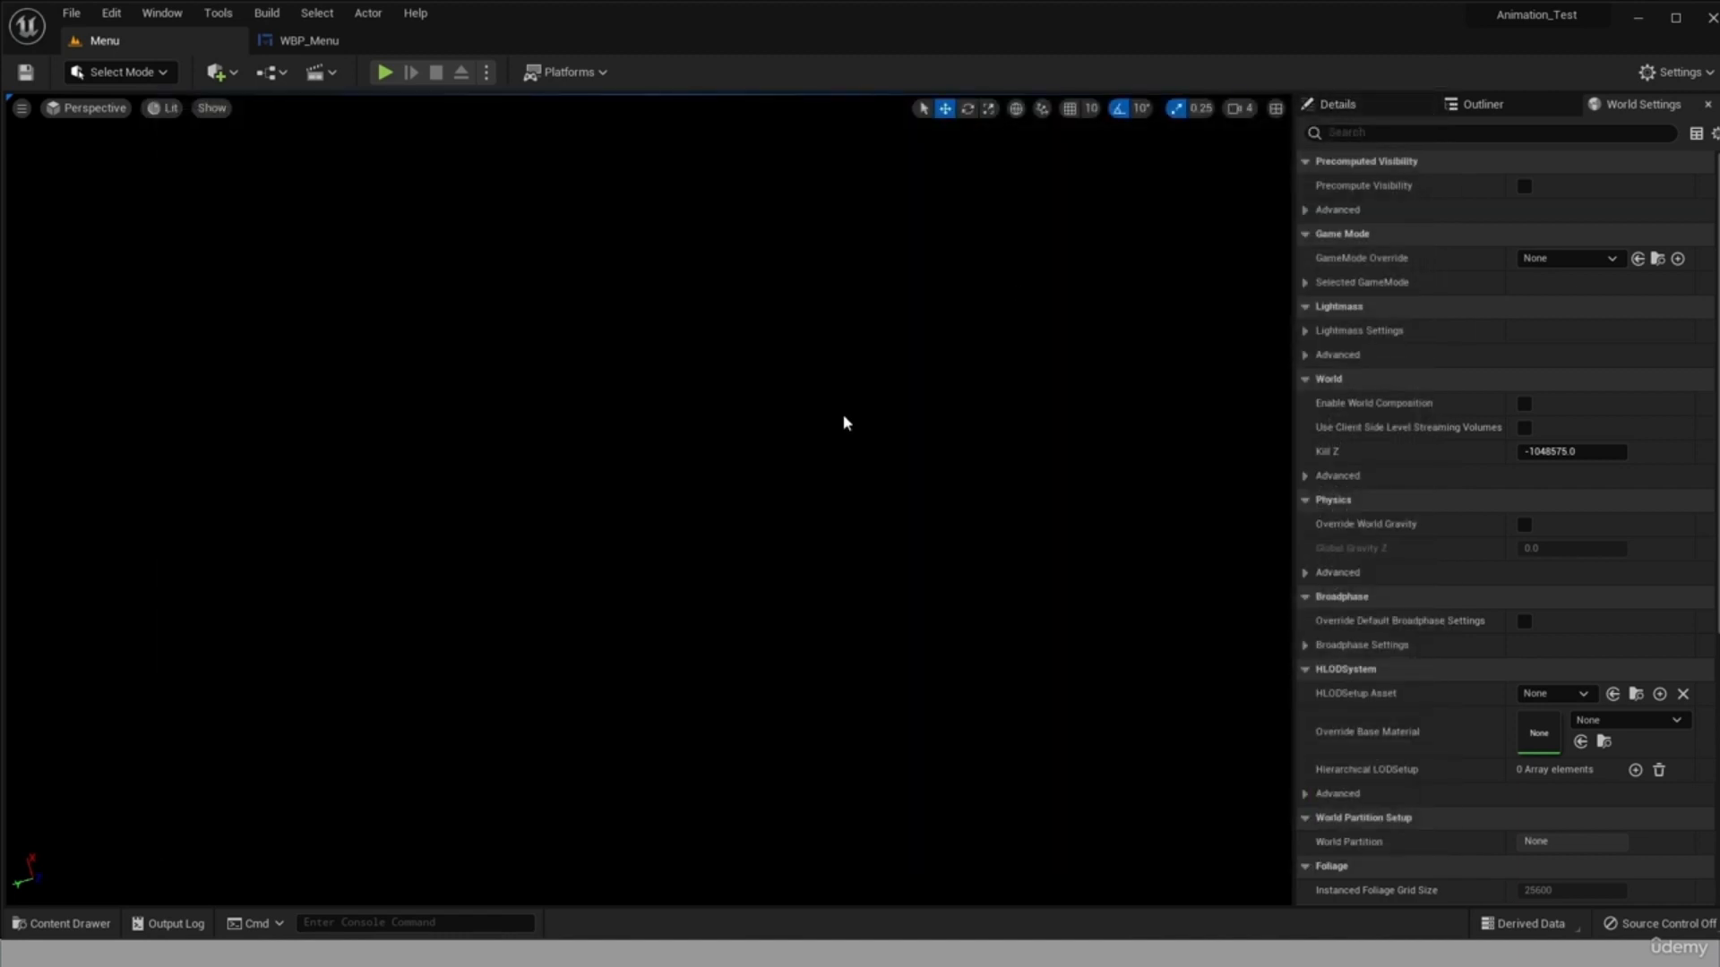
# Set the Menu level's GameMode Override to BP_Menu in the World Settings.
pyautogui.click(70, 923)
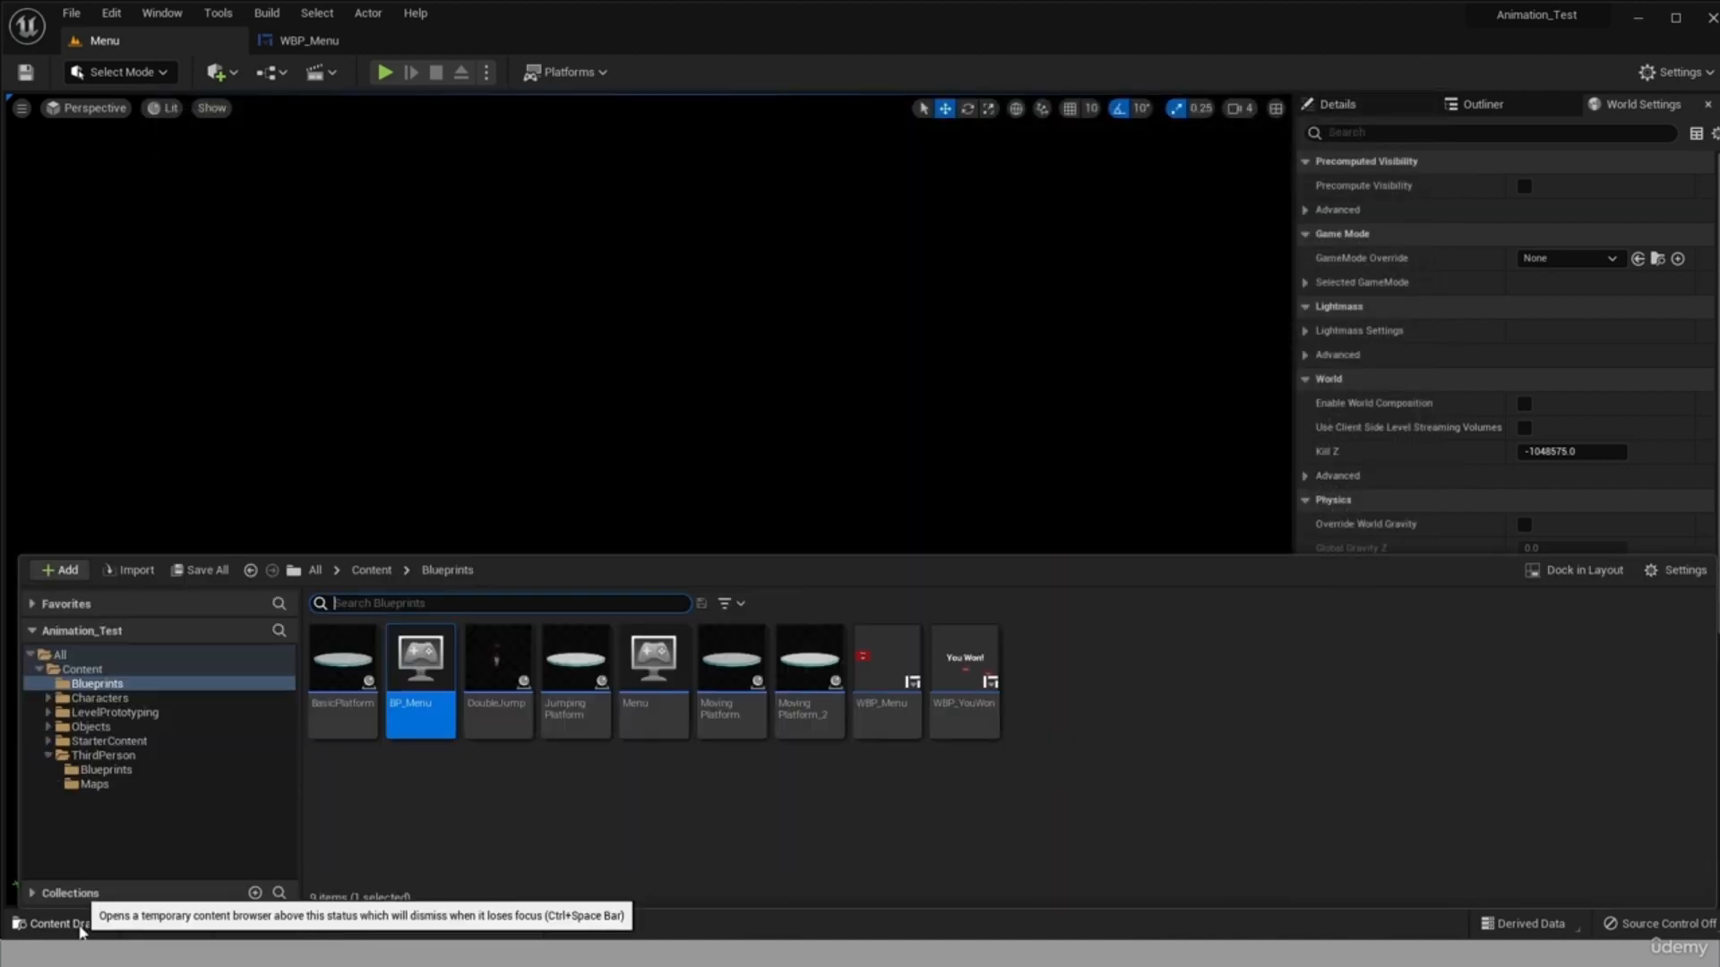
pyautogui.click(1616, 121)
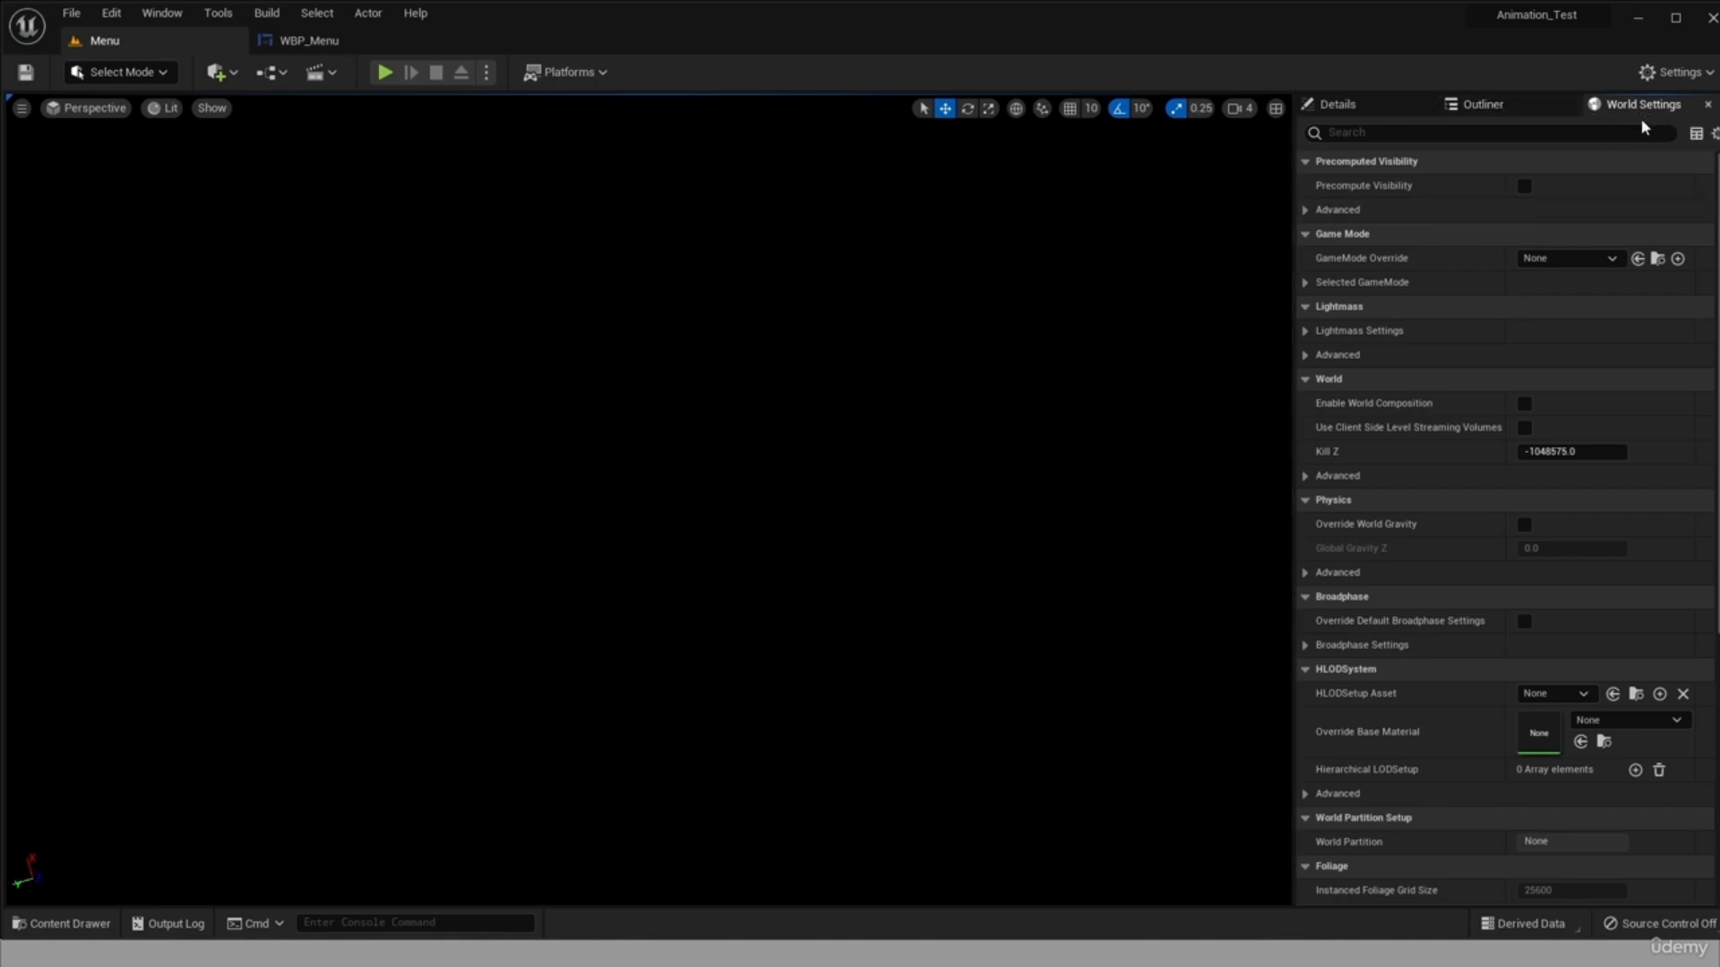
pyautogui.click(150, 18)
pyautogui.click(605, 39)
pyautogui.click(171, 18)
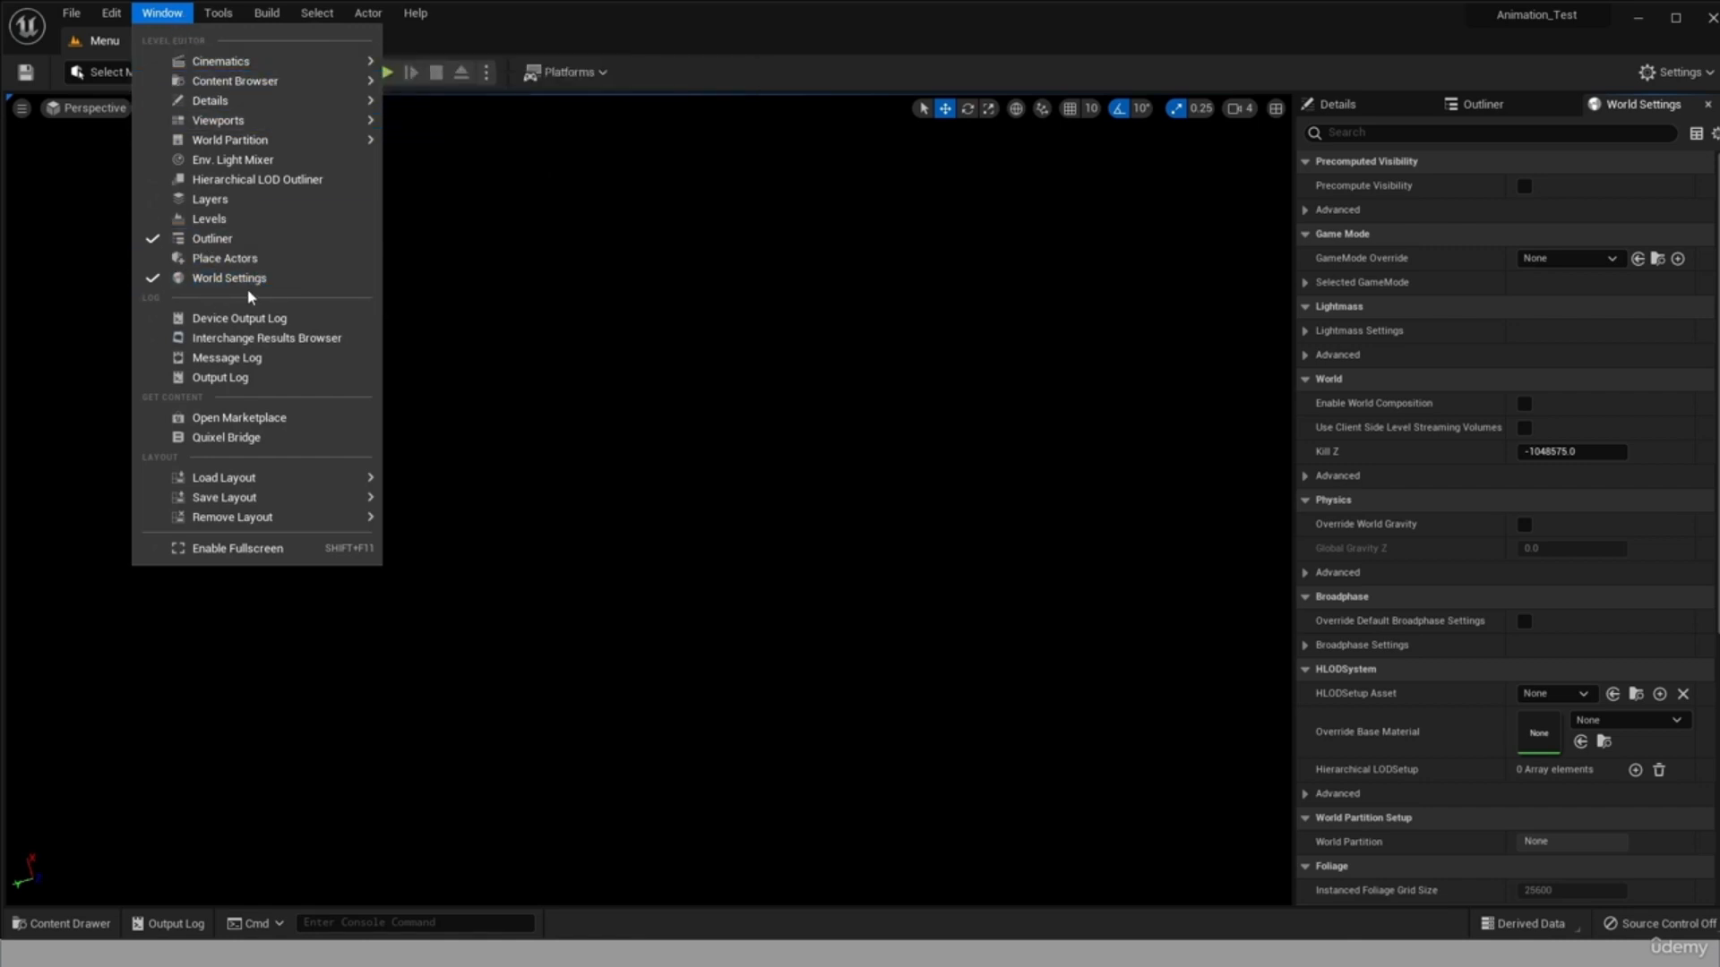
pyautogui.click(1629, 106)
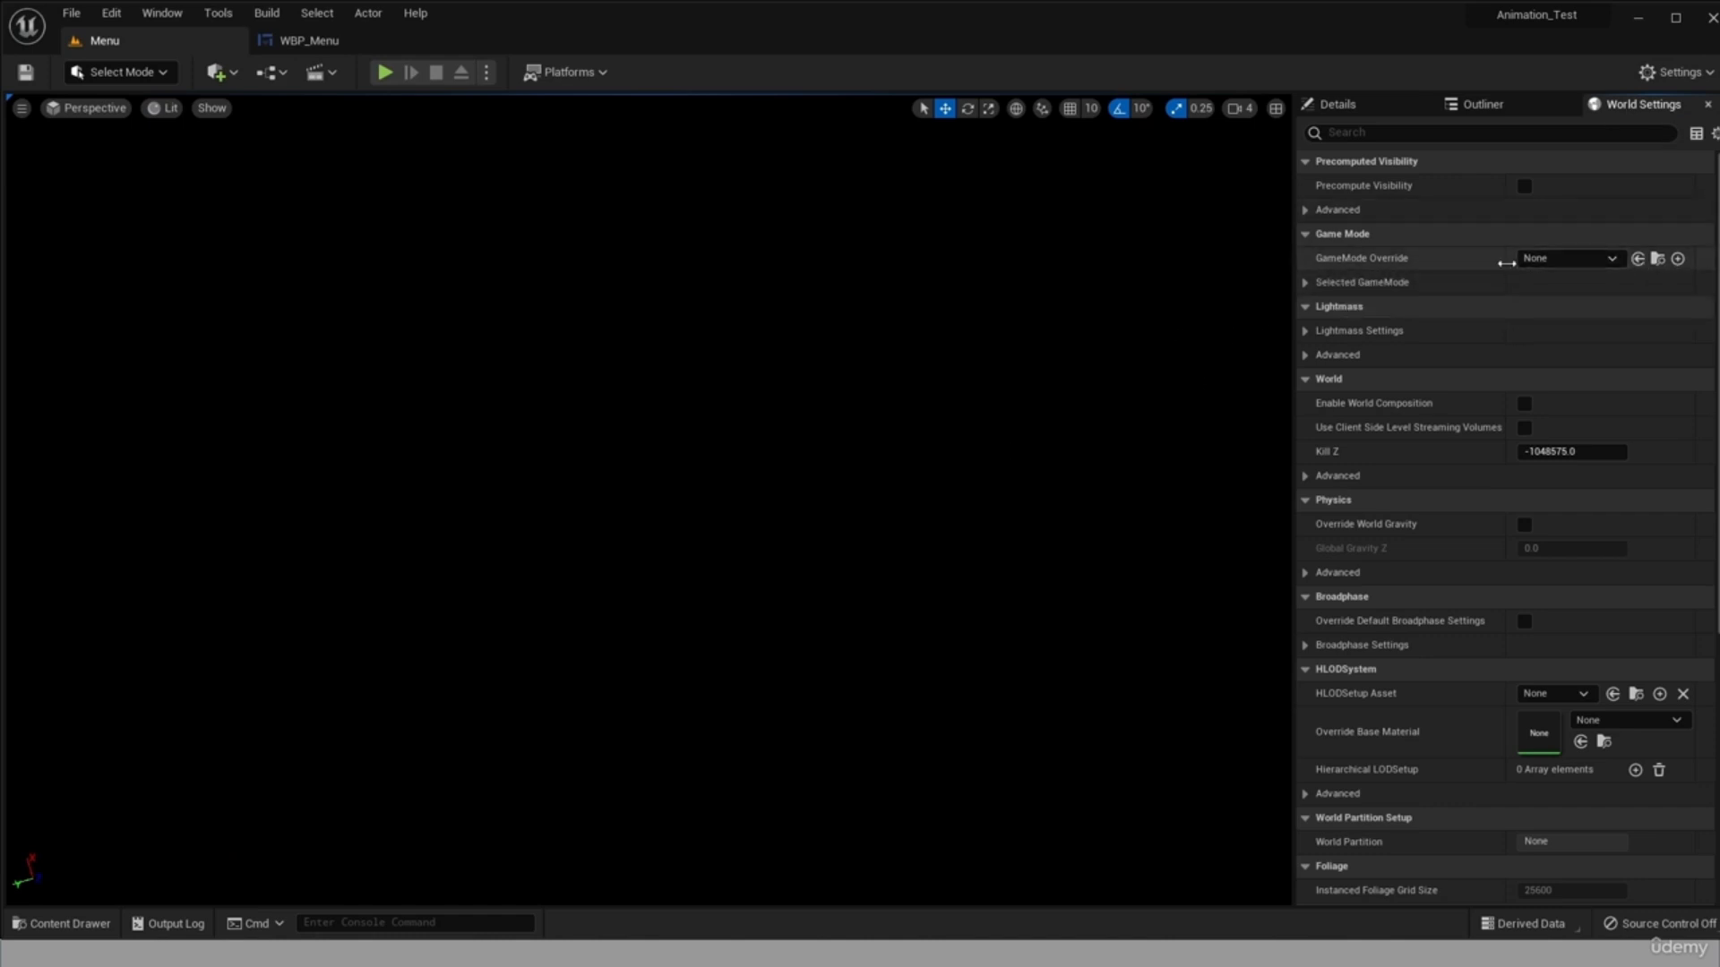
pyautogui.click(56, 927)
pyautogui.moveTo(421, 680); pyautogui.dragTo(1545, 259)
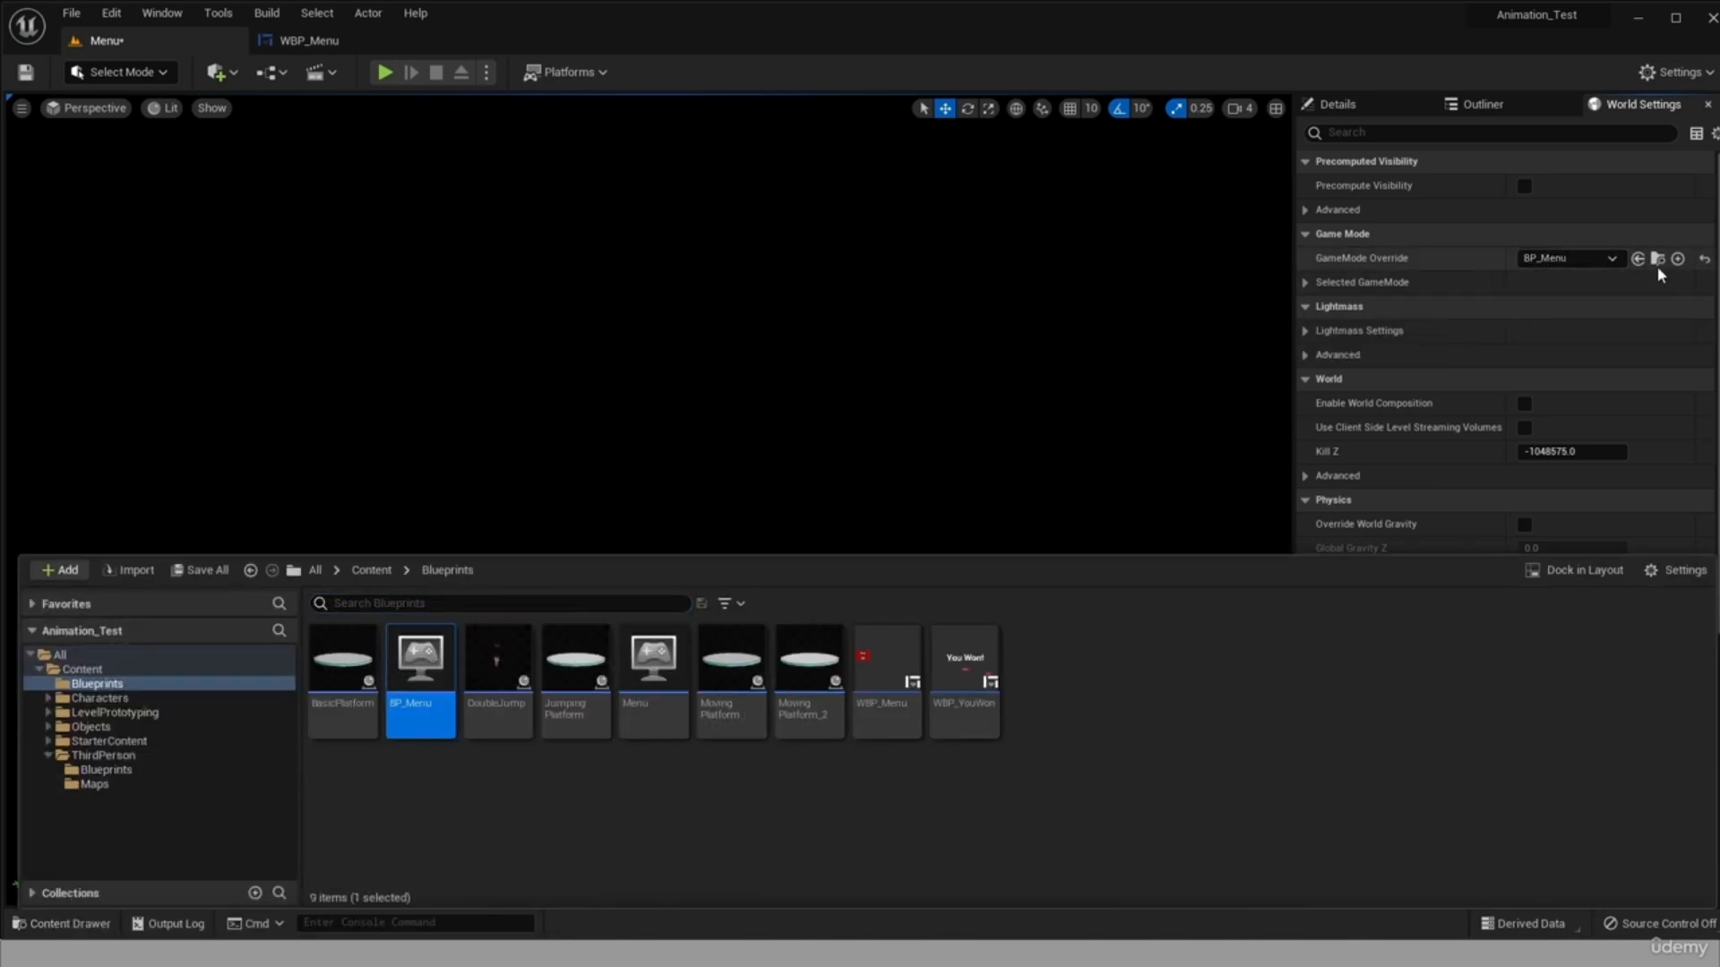
# Play-test the Menu level with the BP_Menu game mode override and stop the simulation.
pyautogui.click(195, 154)
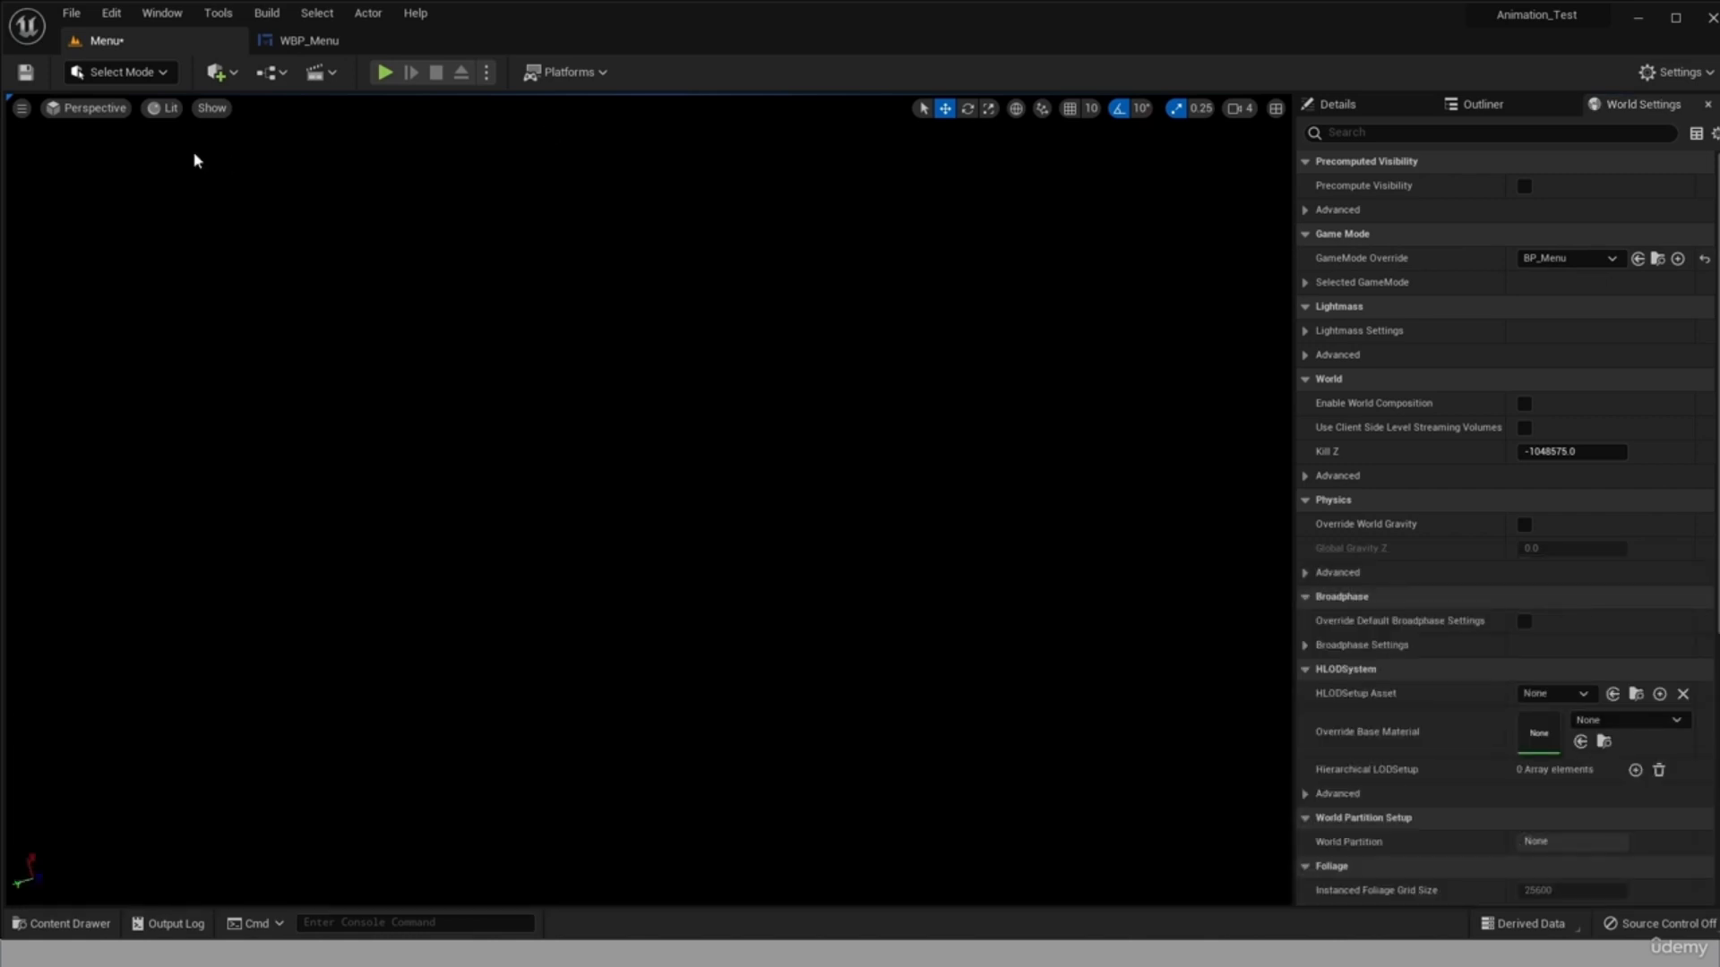
pyautogui.click(386, 76)
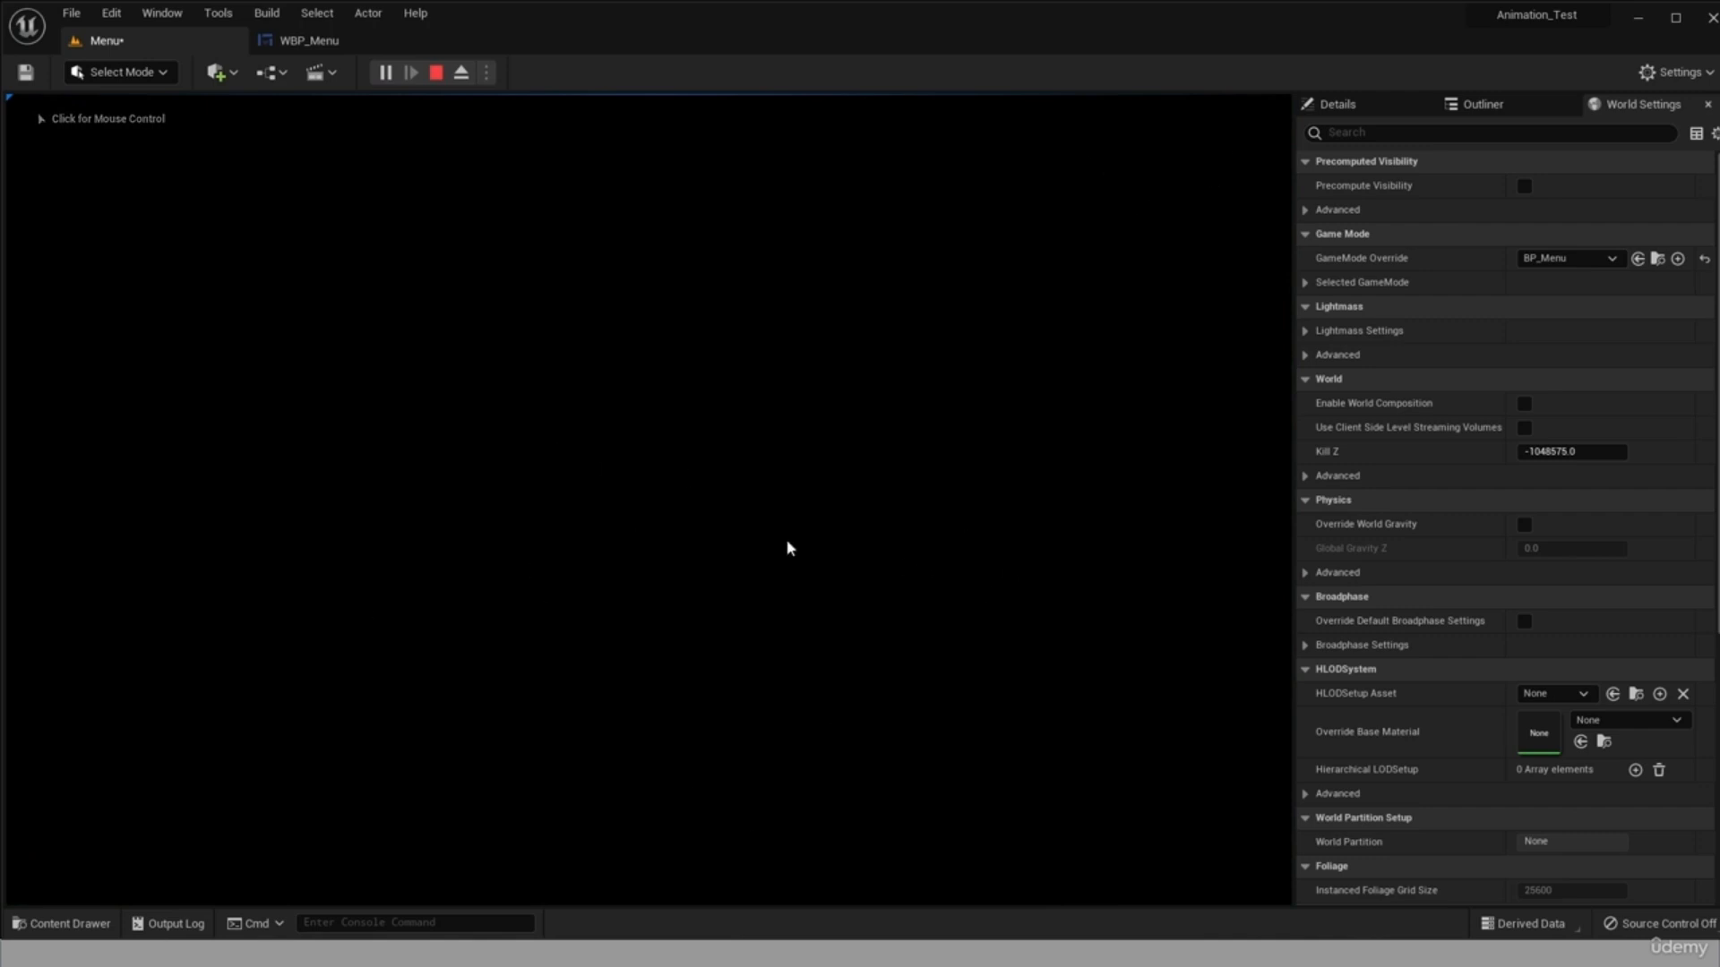
pyautogui.press('Escape')
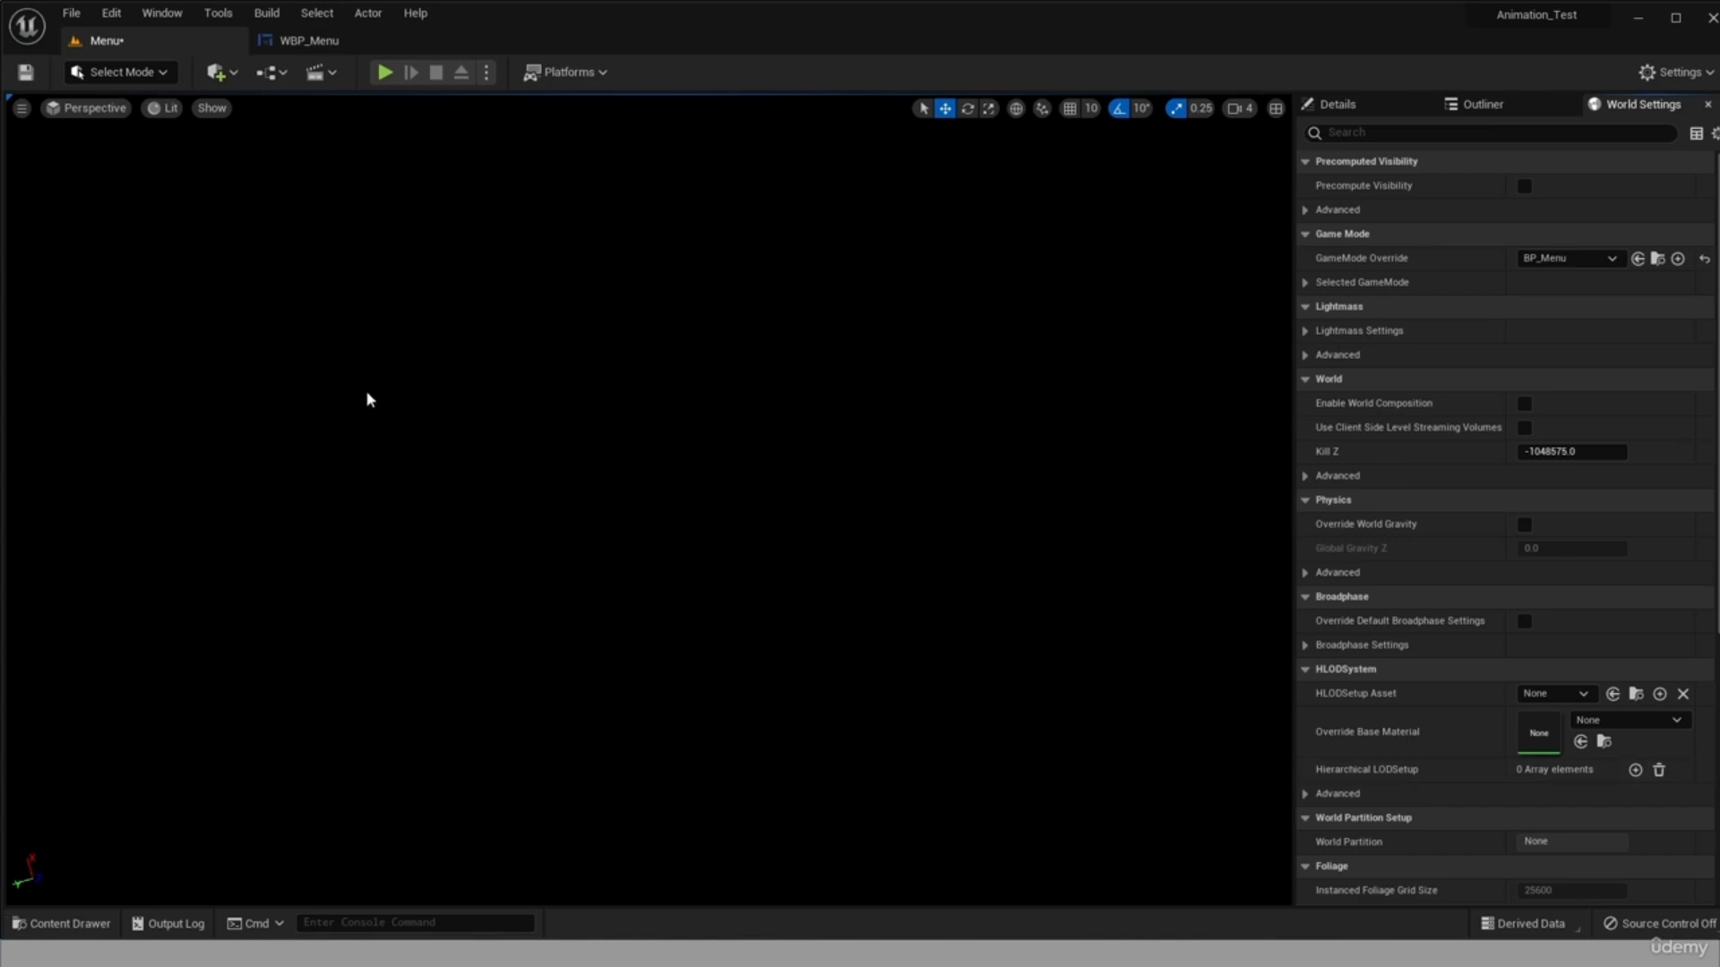
# Open the Menu level's Level Blueprint and move the Event BeginPlay node away from Event Tick to make room.
pyautogui.click(282, 75)
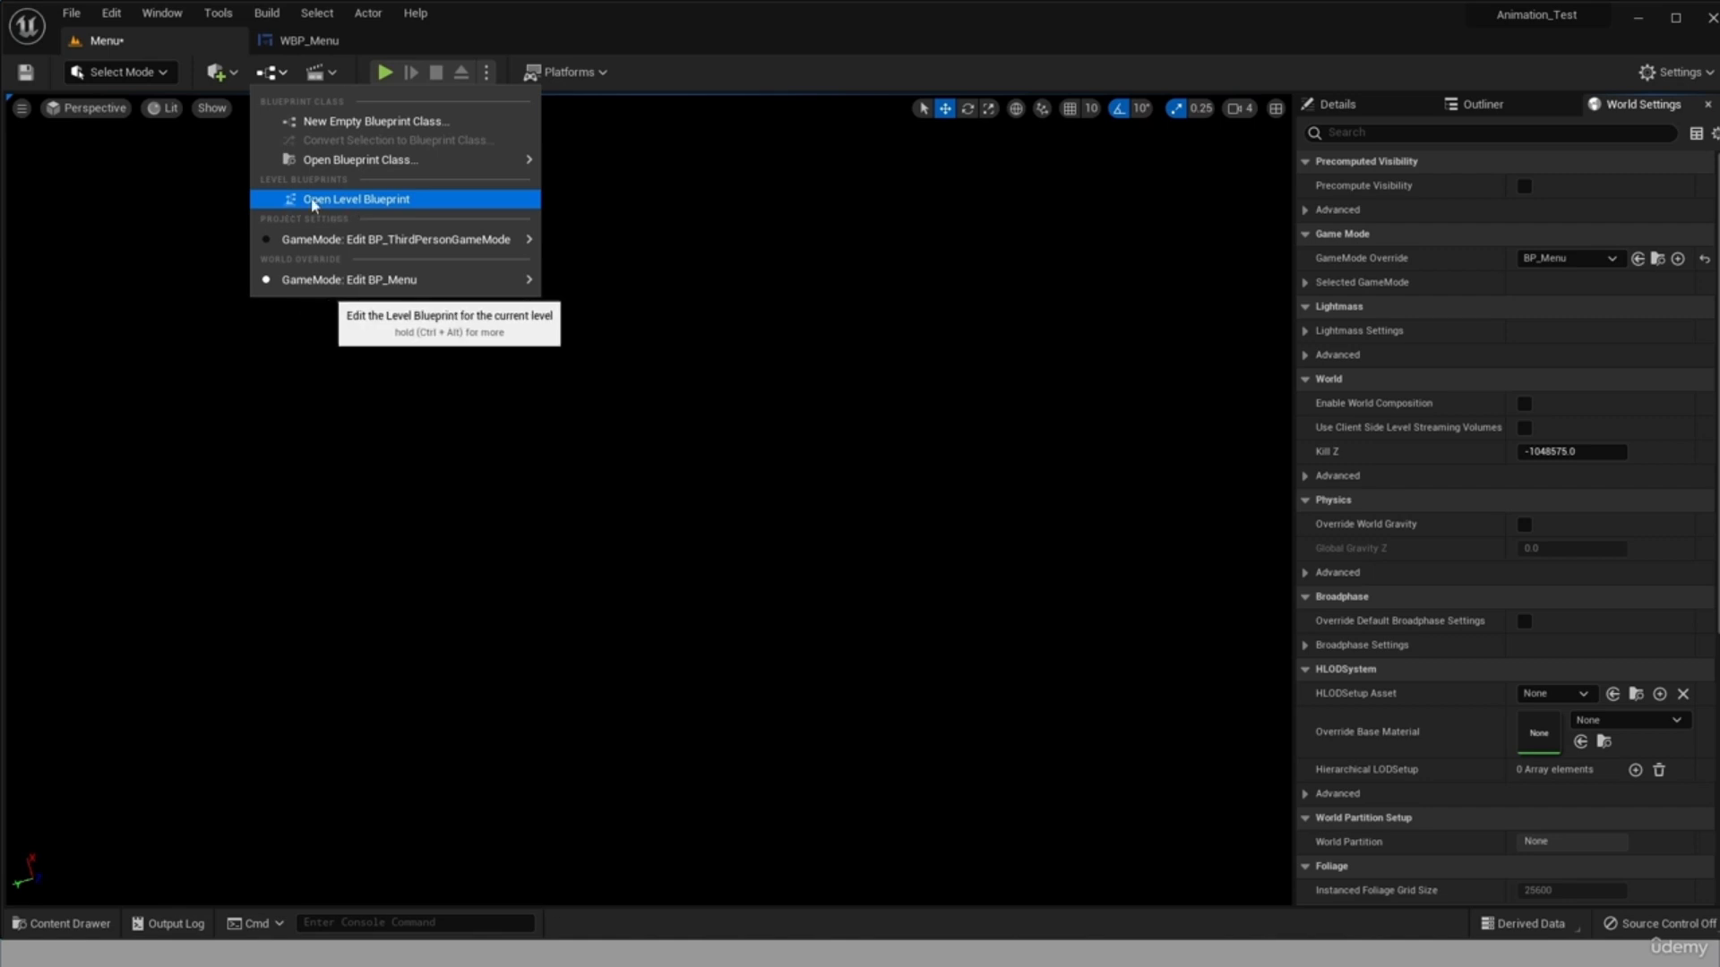
pyautogui.click(361, 204)
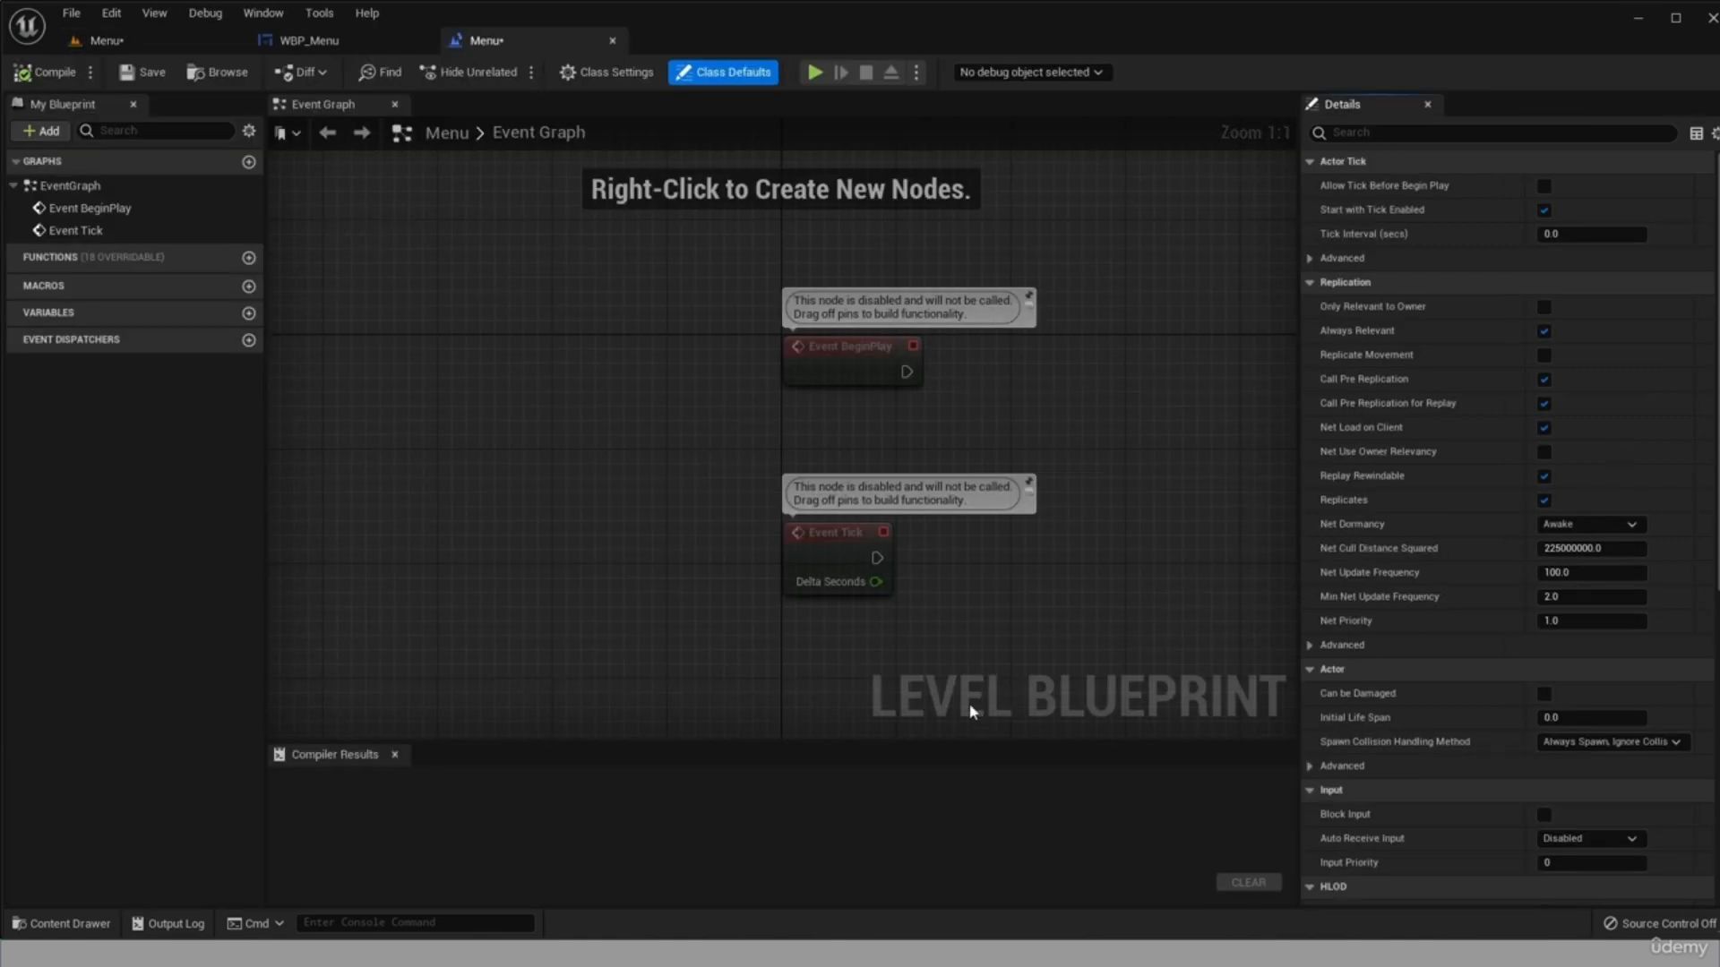
pyautogui.moveTo(825, 348); pyautogui.dragTo(449, 362)
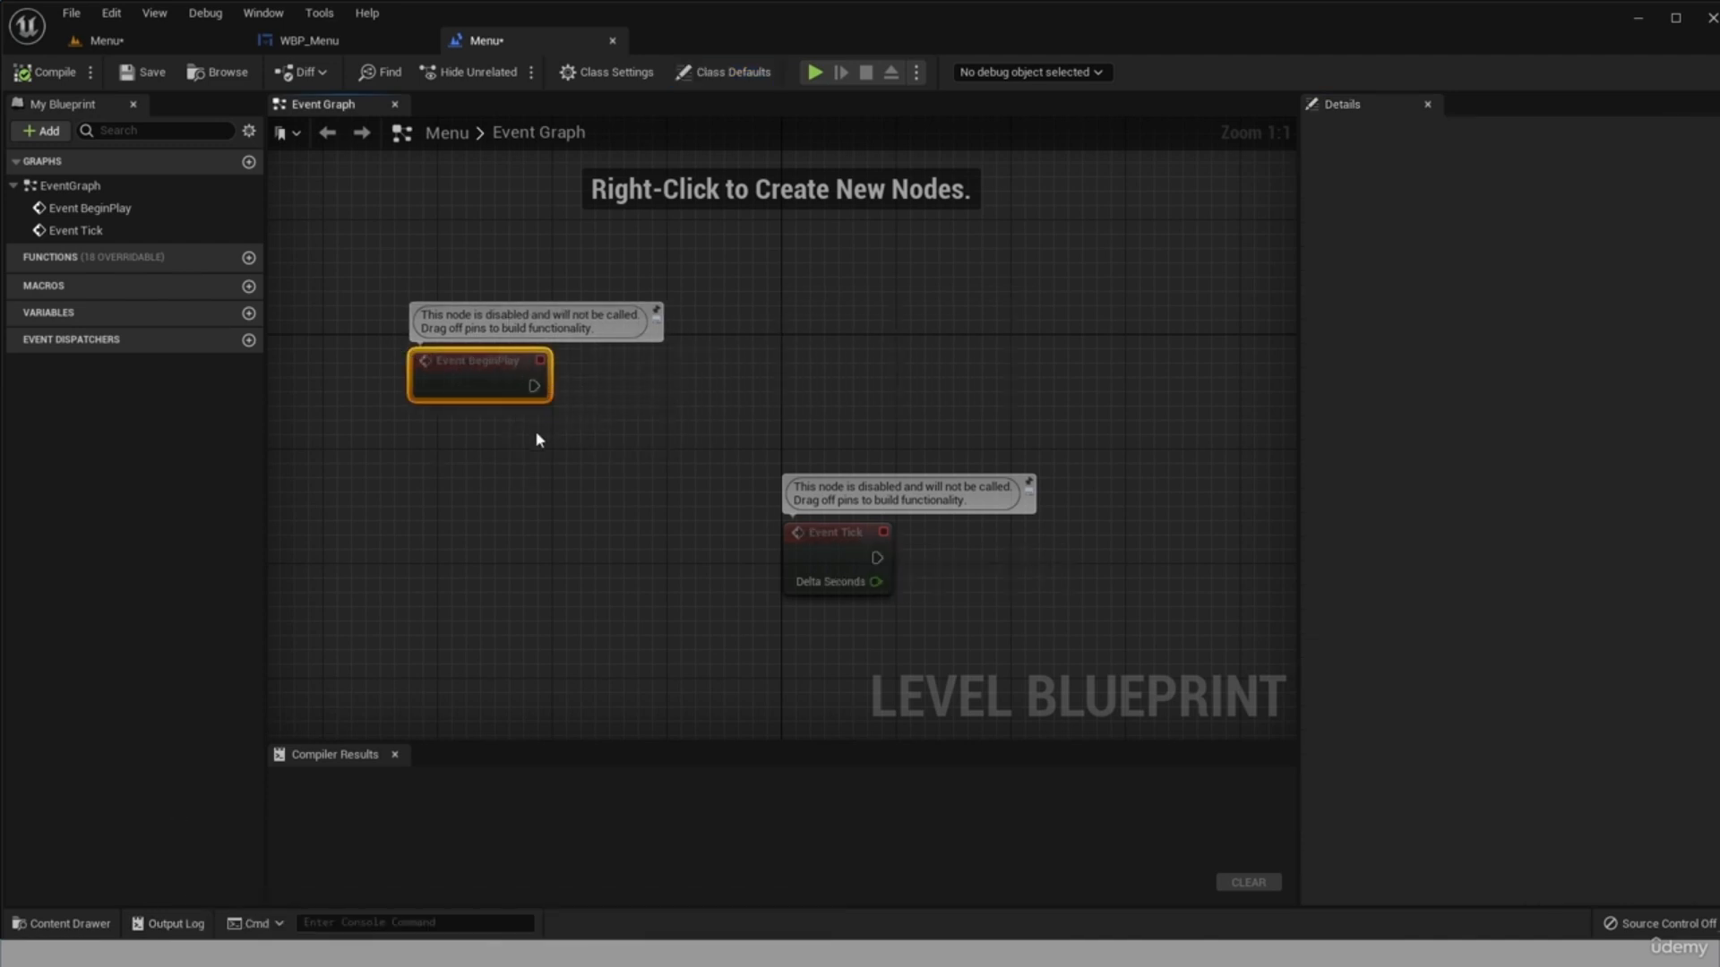
# Add a Create Widget node connected to Event BeginPlay and set its class to WBP_Menu.
pyautogui.moveTo(534, 387); pyautogui.dragTo(637, 379)
pyautogui.write('crea')
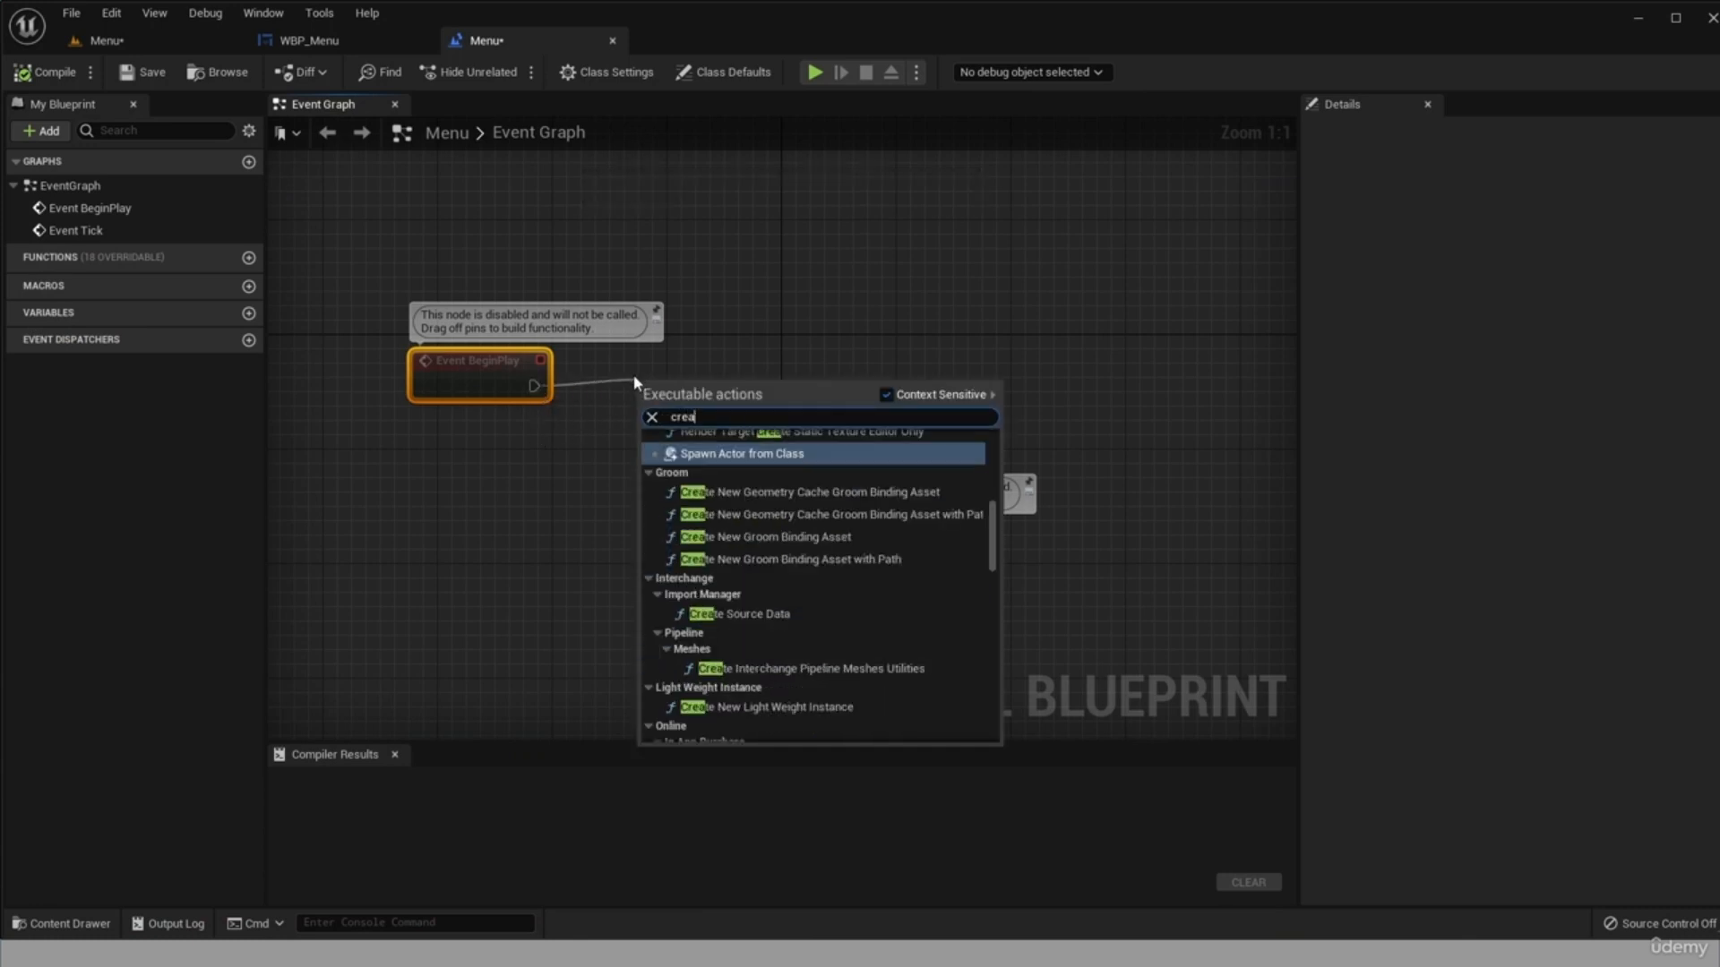
pyautogui.write('te wi')
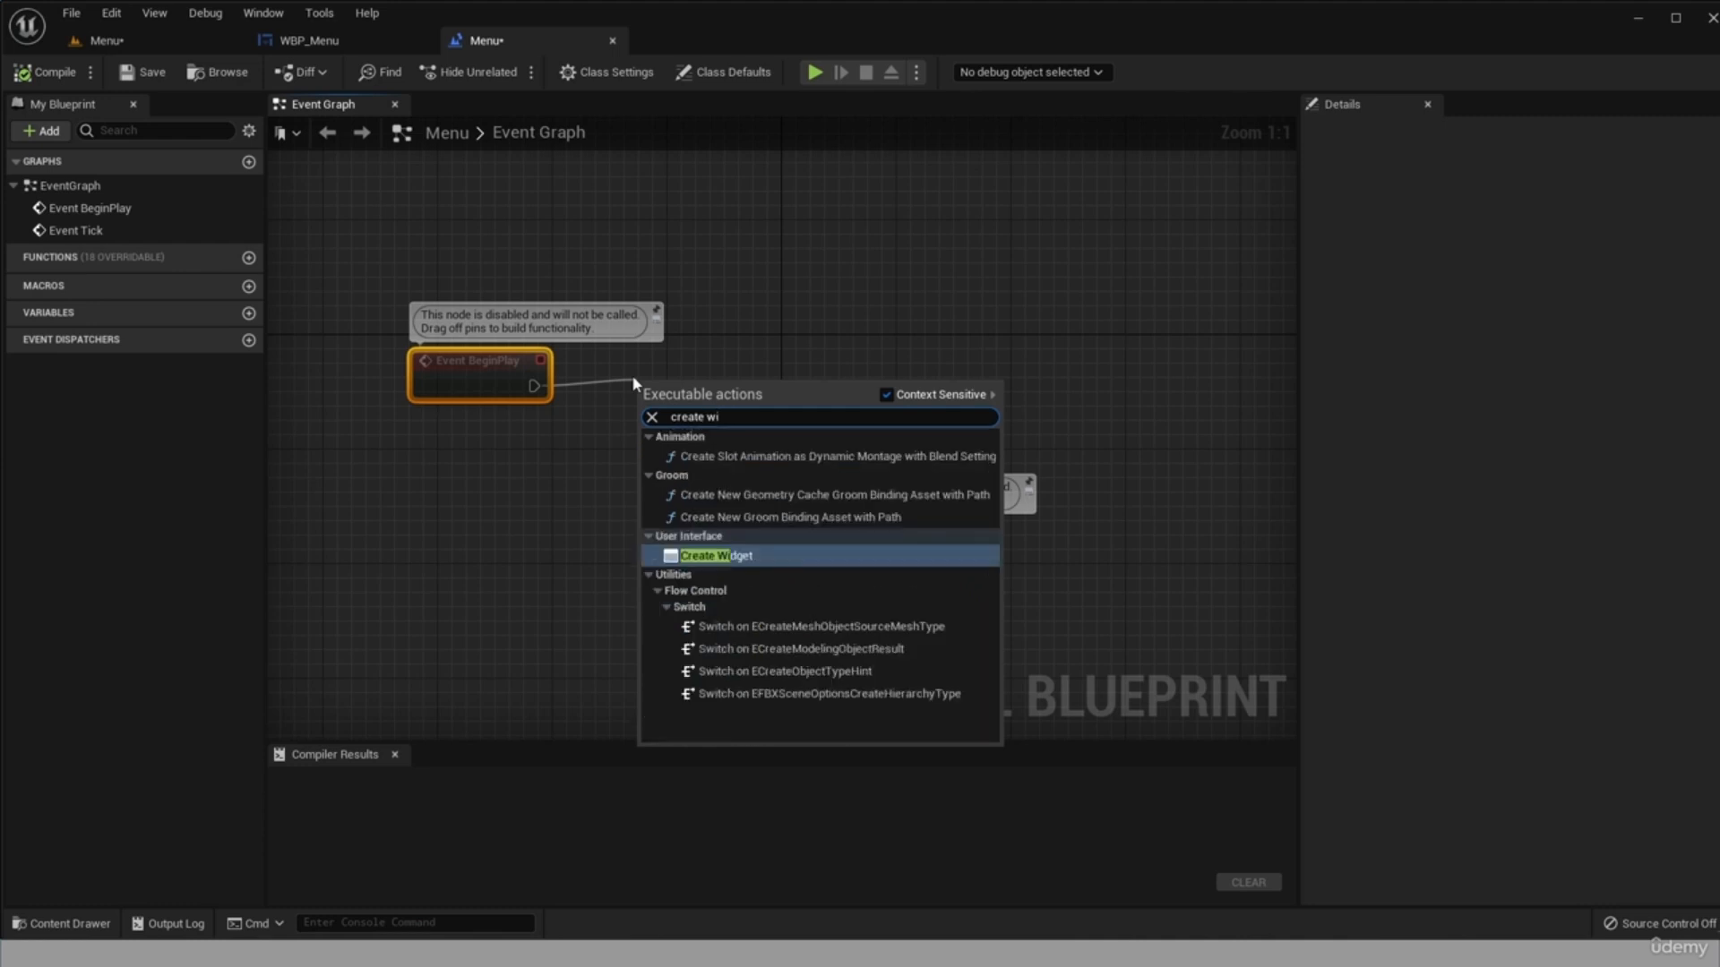
pyautogui.click(708, 556)
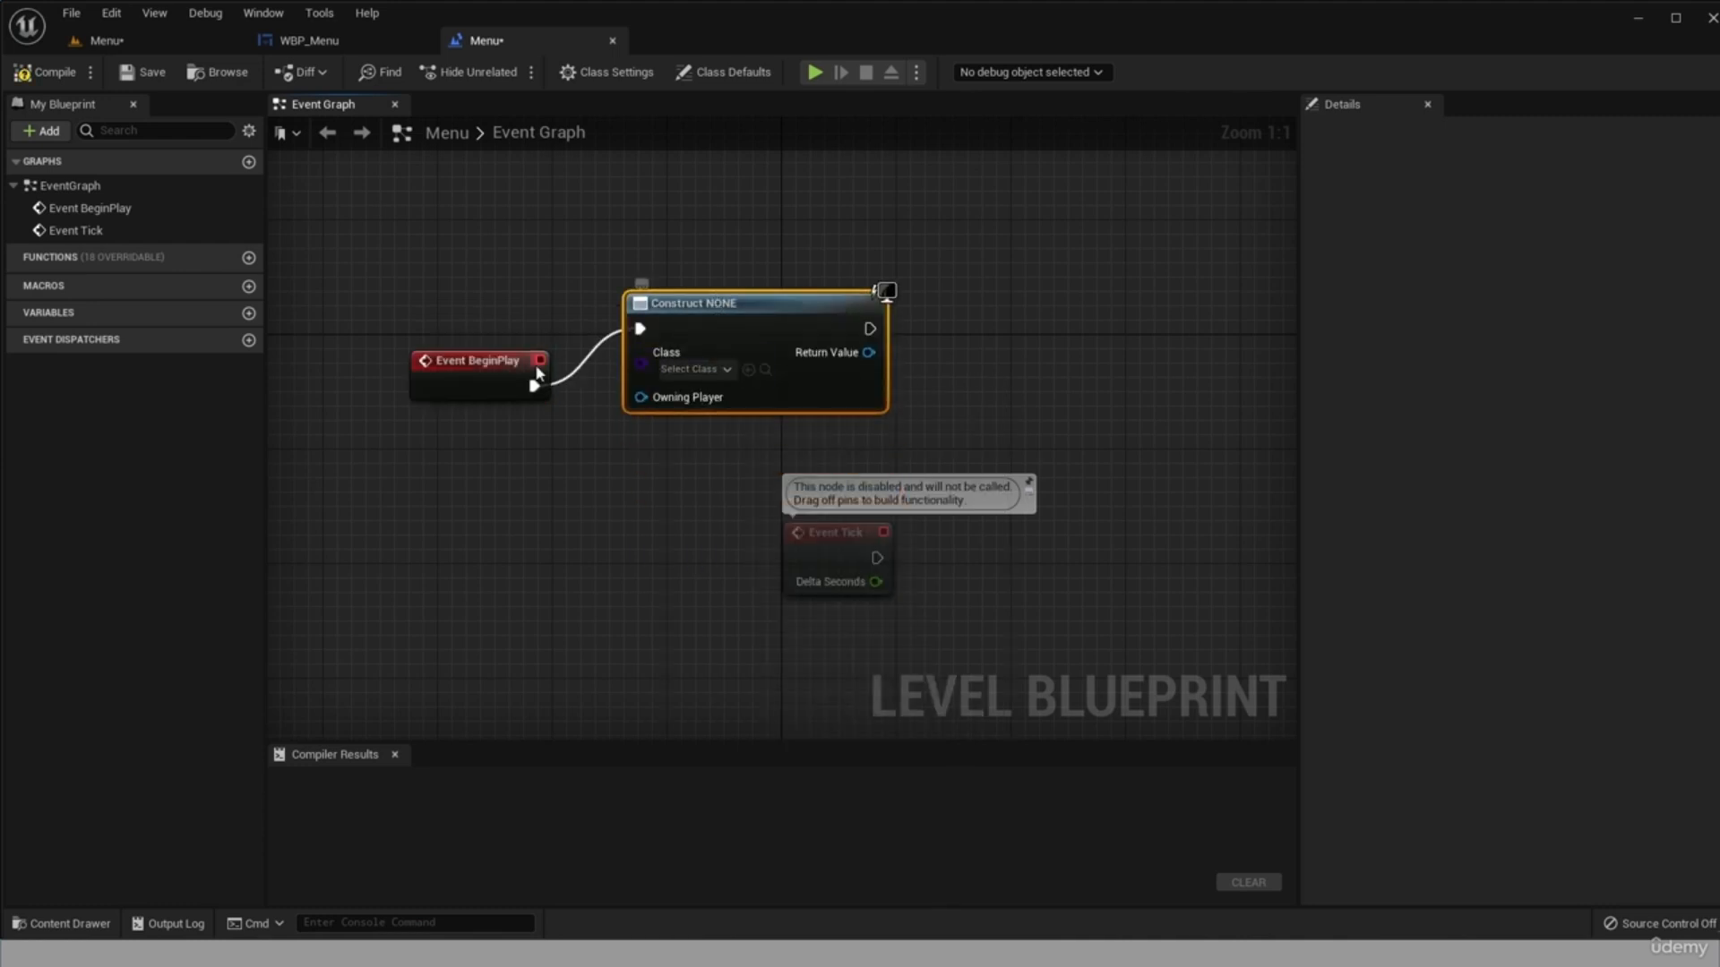
pyautogui.click(716, 370)
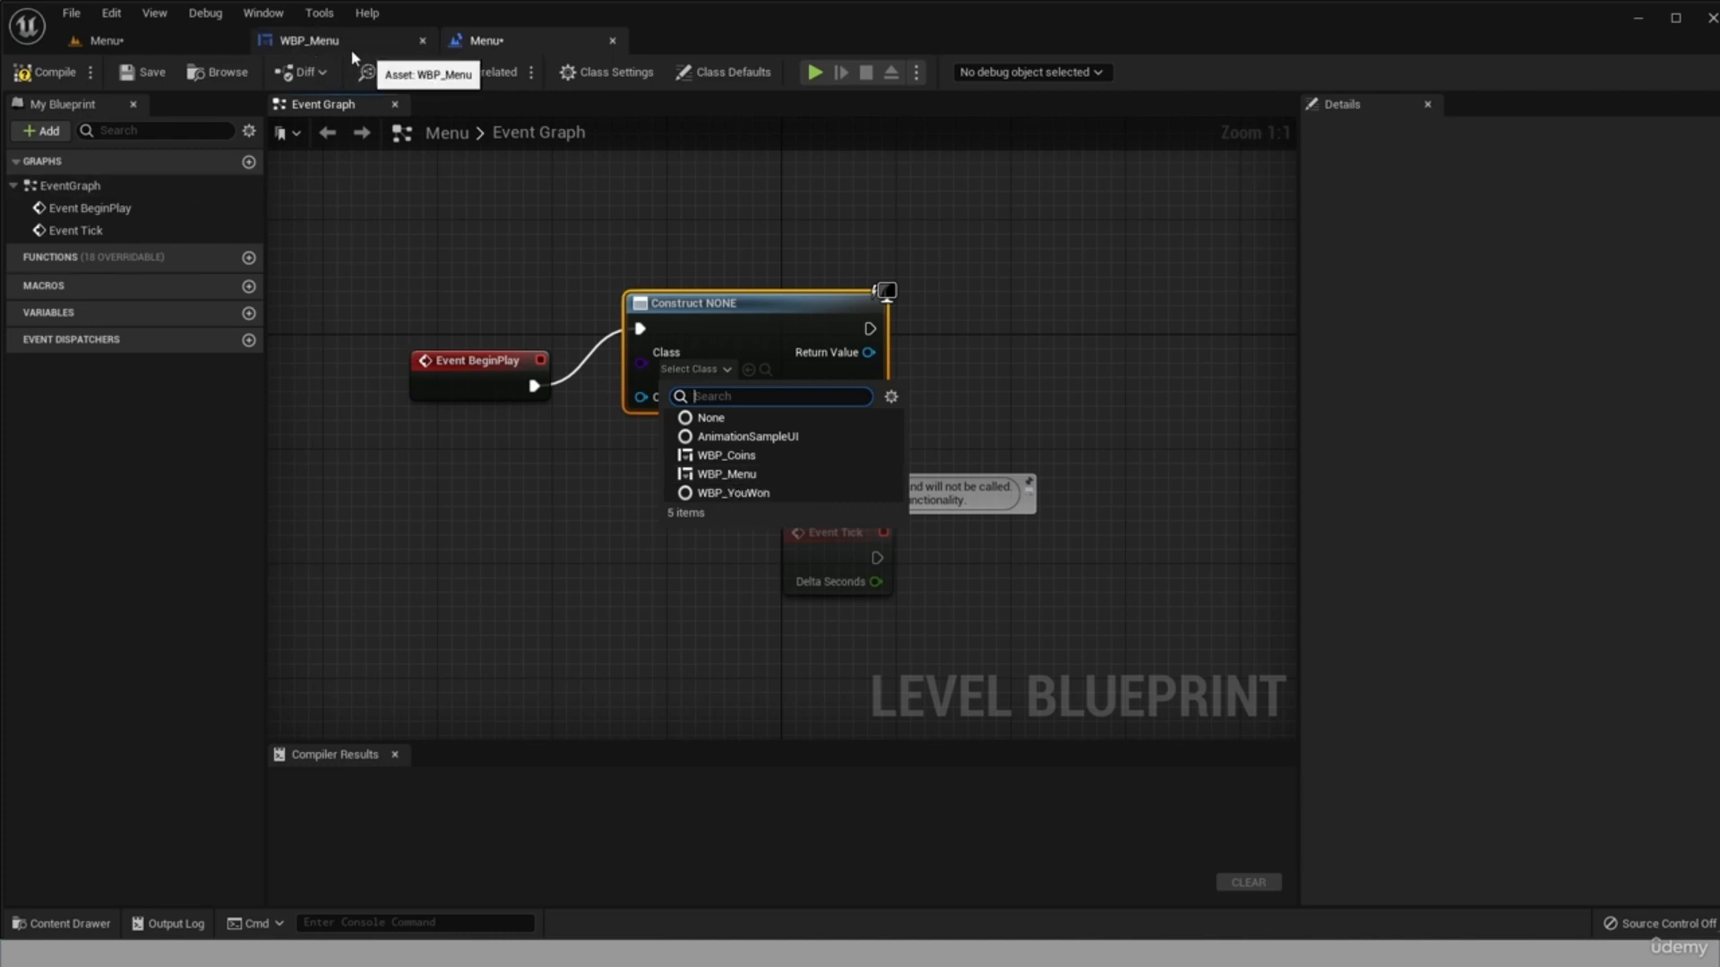
pyautogui.click(732, 477)
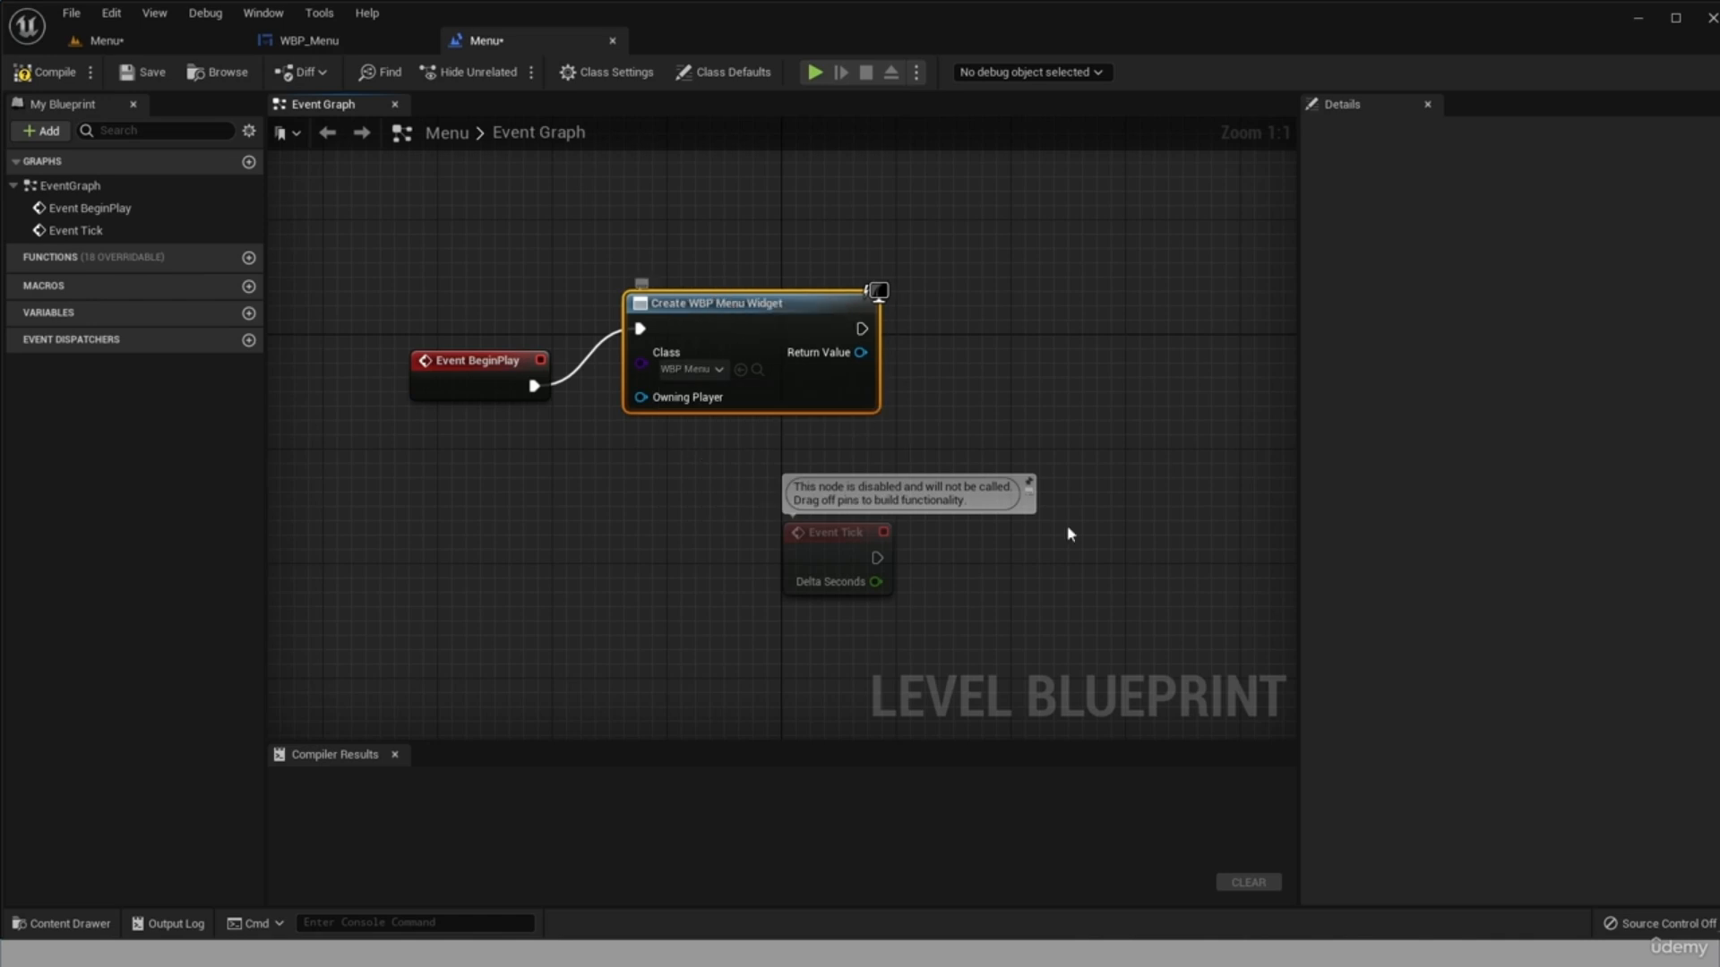
# Chain an Add to Viewport node with the created widget's Return Value as Target, and save and compile the Level Blueprint.
pyautogui.moveTo(862, 329); pyautogui.dragTo(986, 352)
pyautogui.write('add')
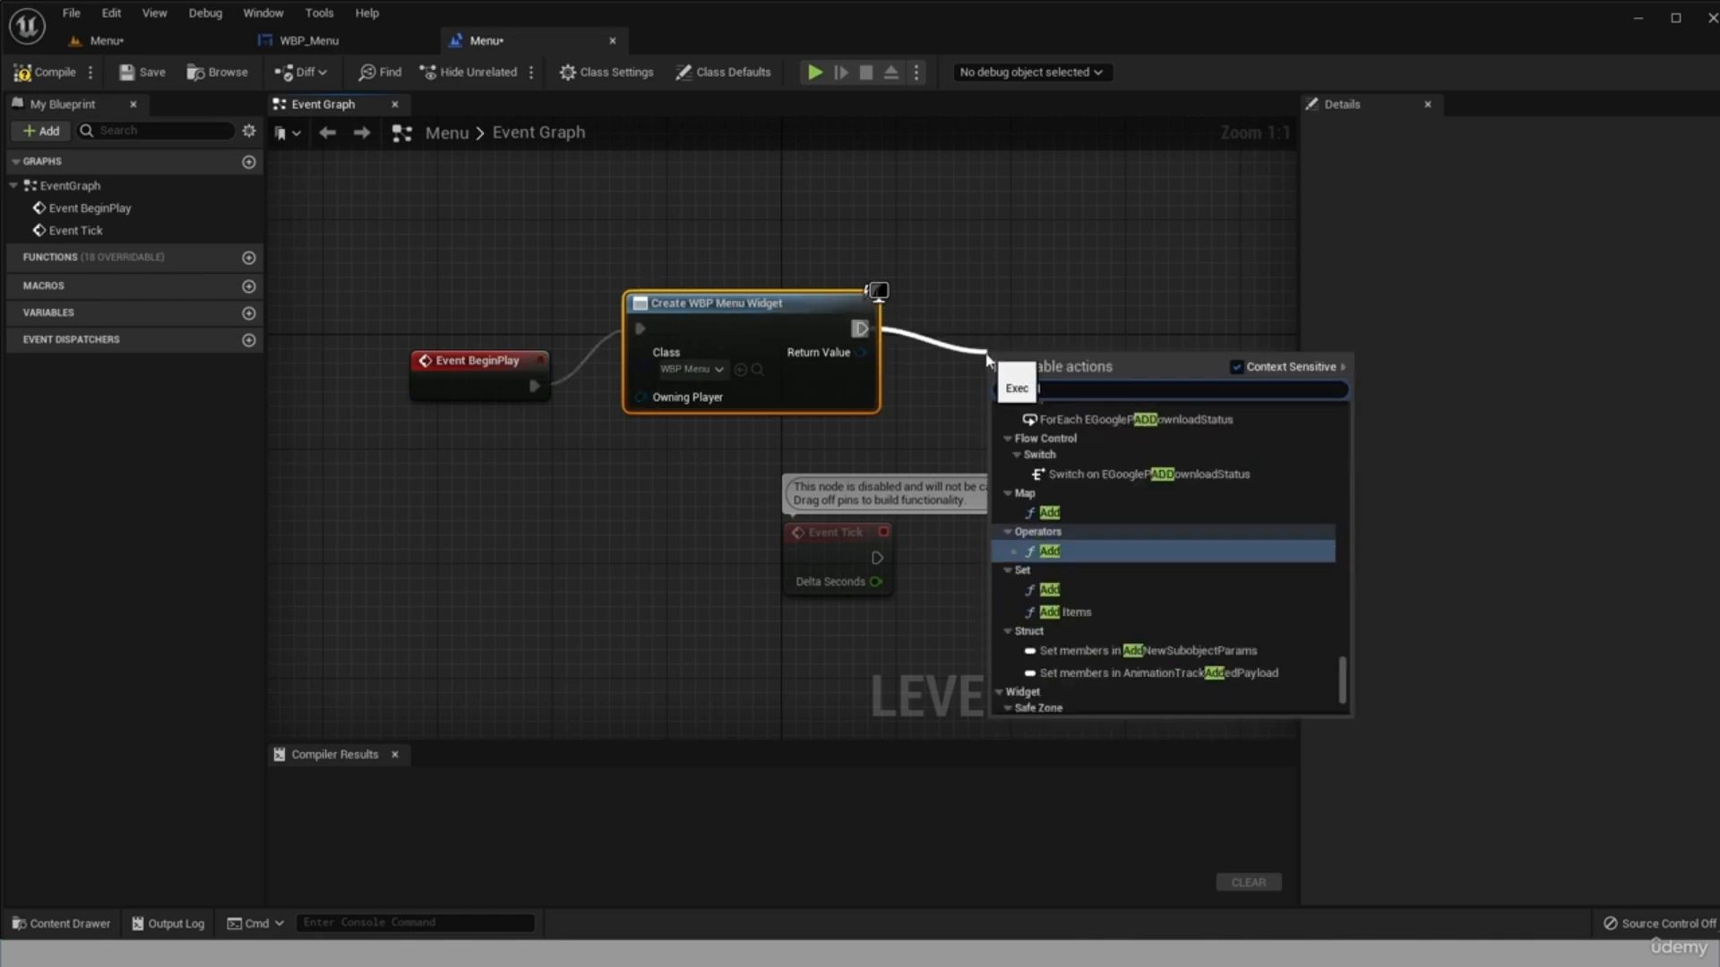
pyautogui.write(' vi')
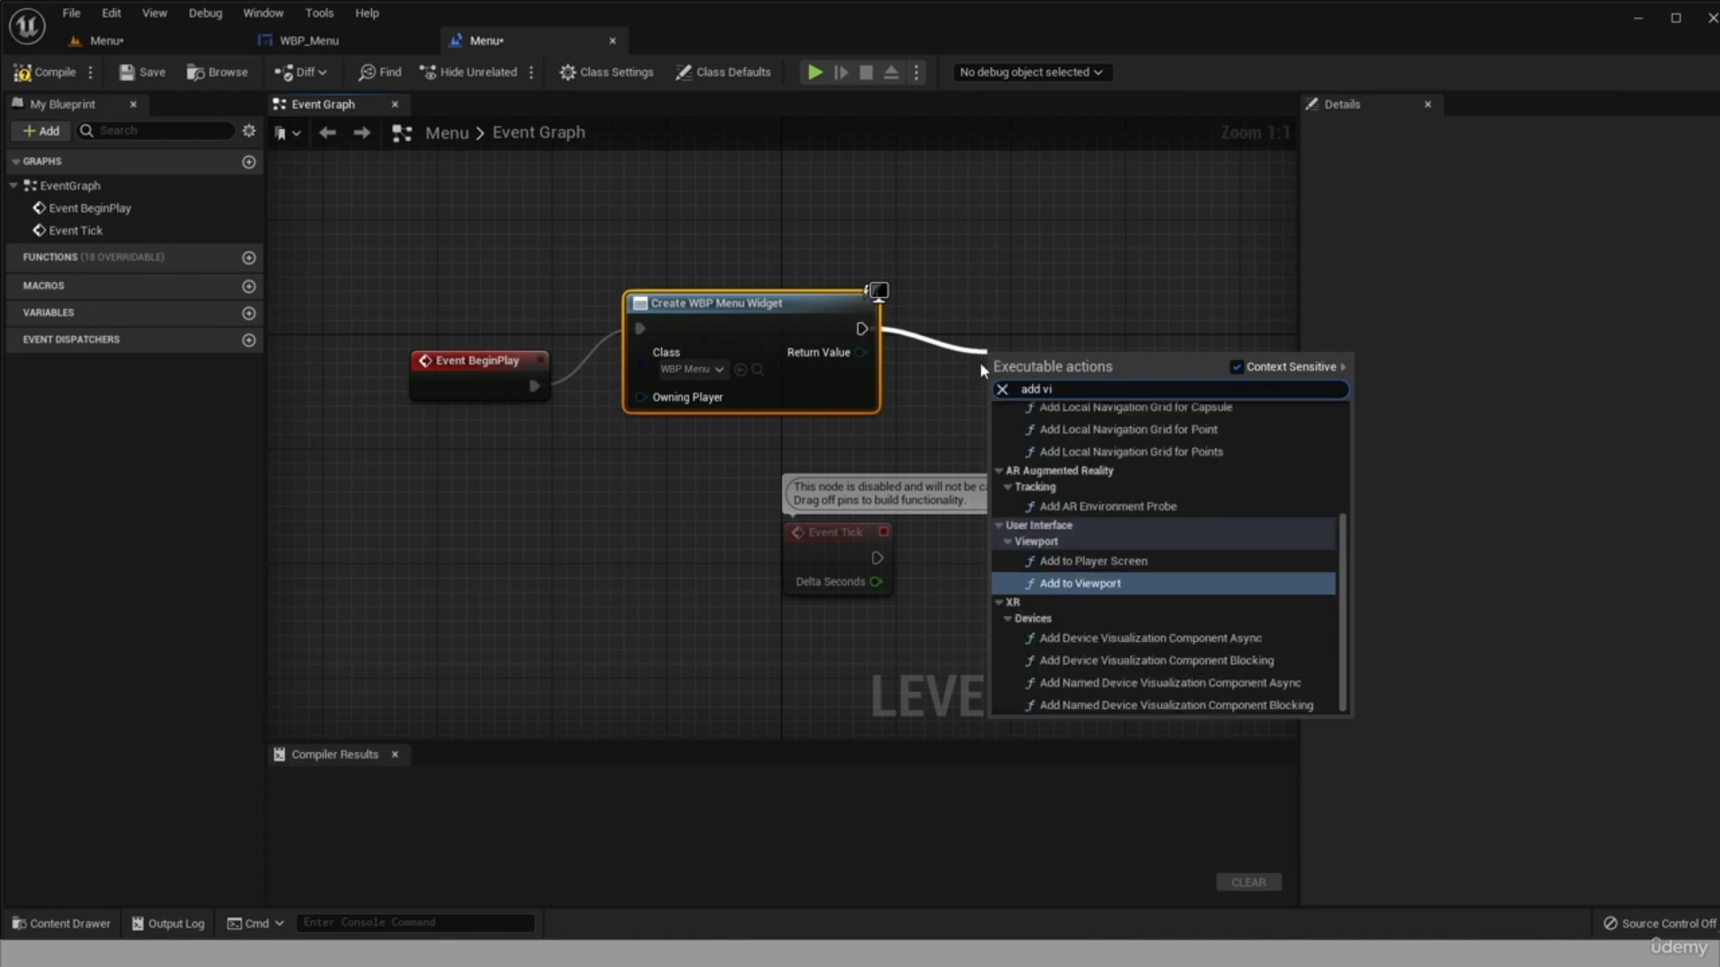
pyautogui.click(1091, 580)
pyautogui.moveTo(1078, 358); pyautogui.dragTo(1078, 289)
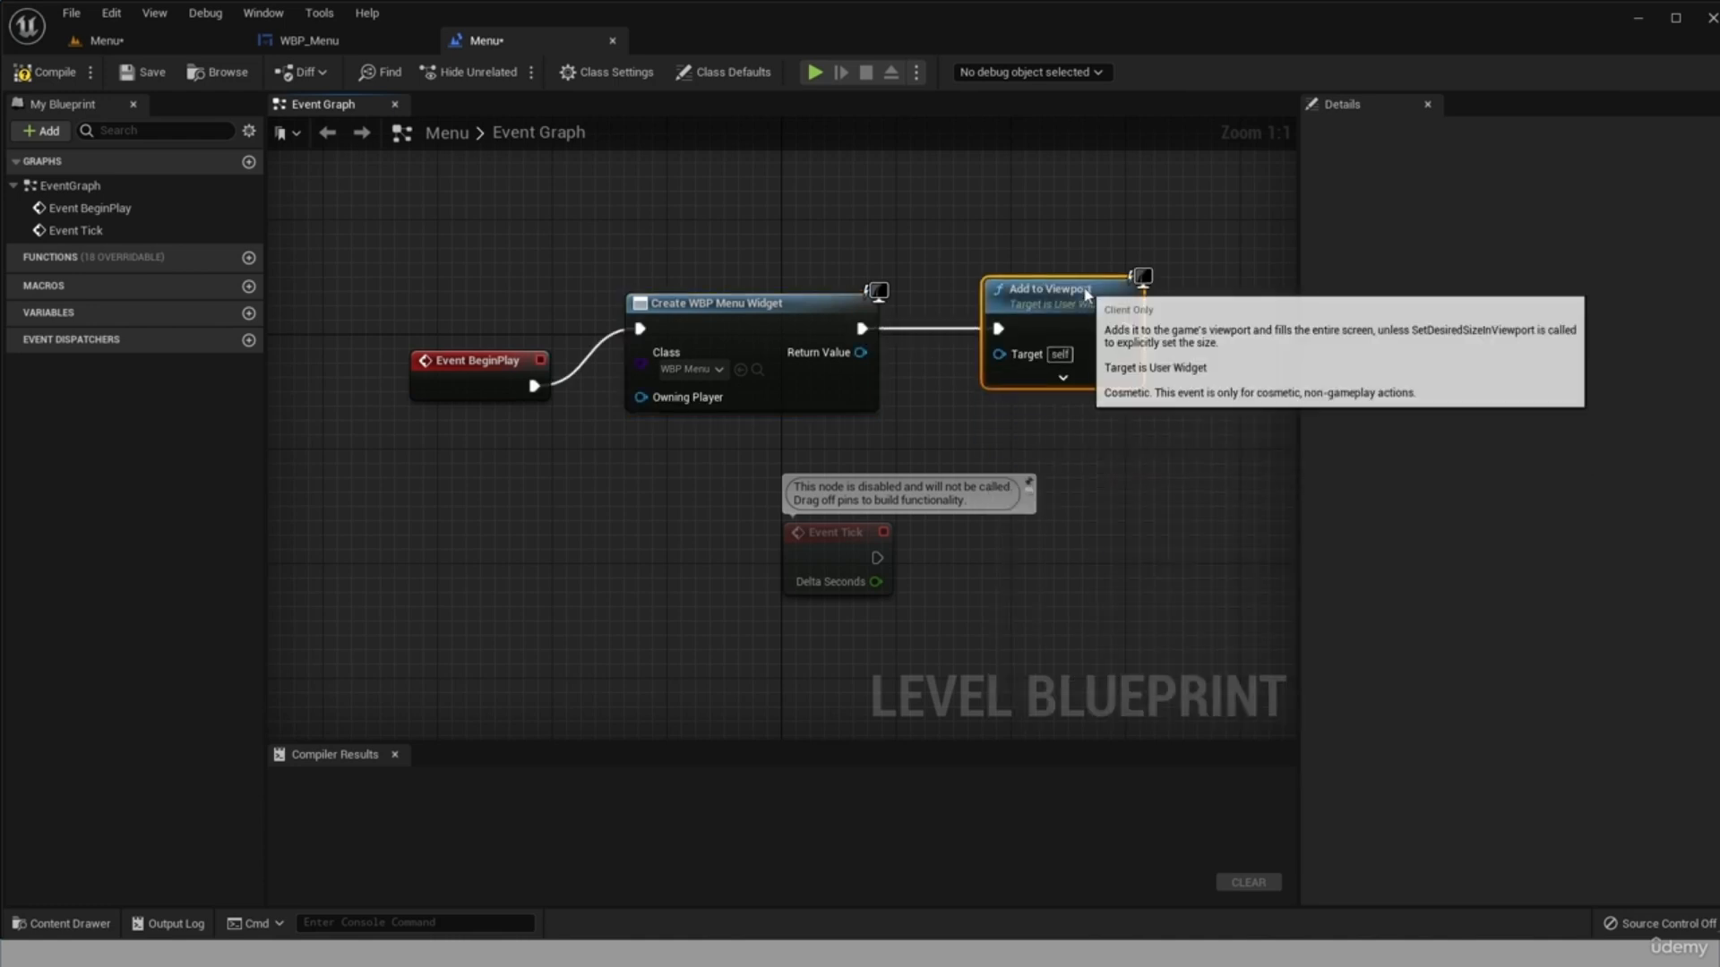
pyautogui.moveTo(860, 352); pyautogui.dragTo(1000, 353)
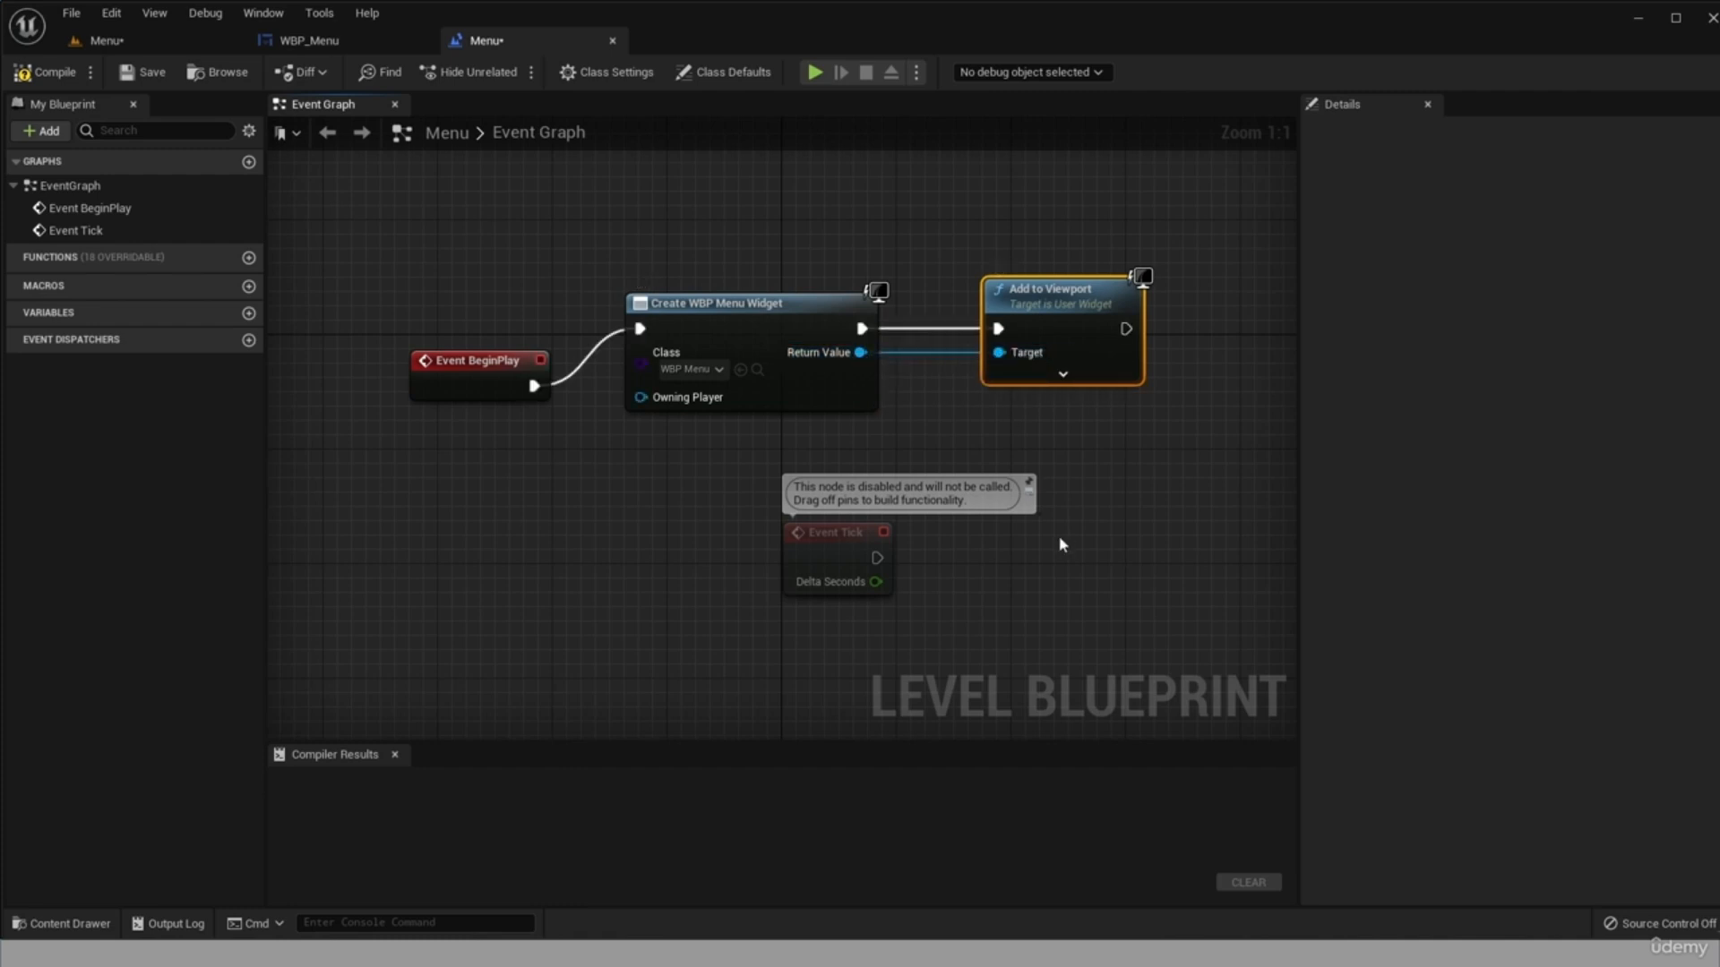
pyautogui.click(136, 72)
pyautogui.click(44, 72)
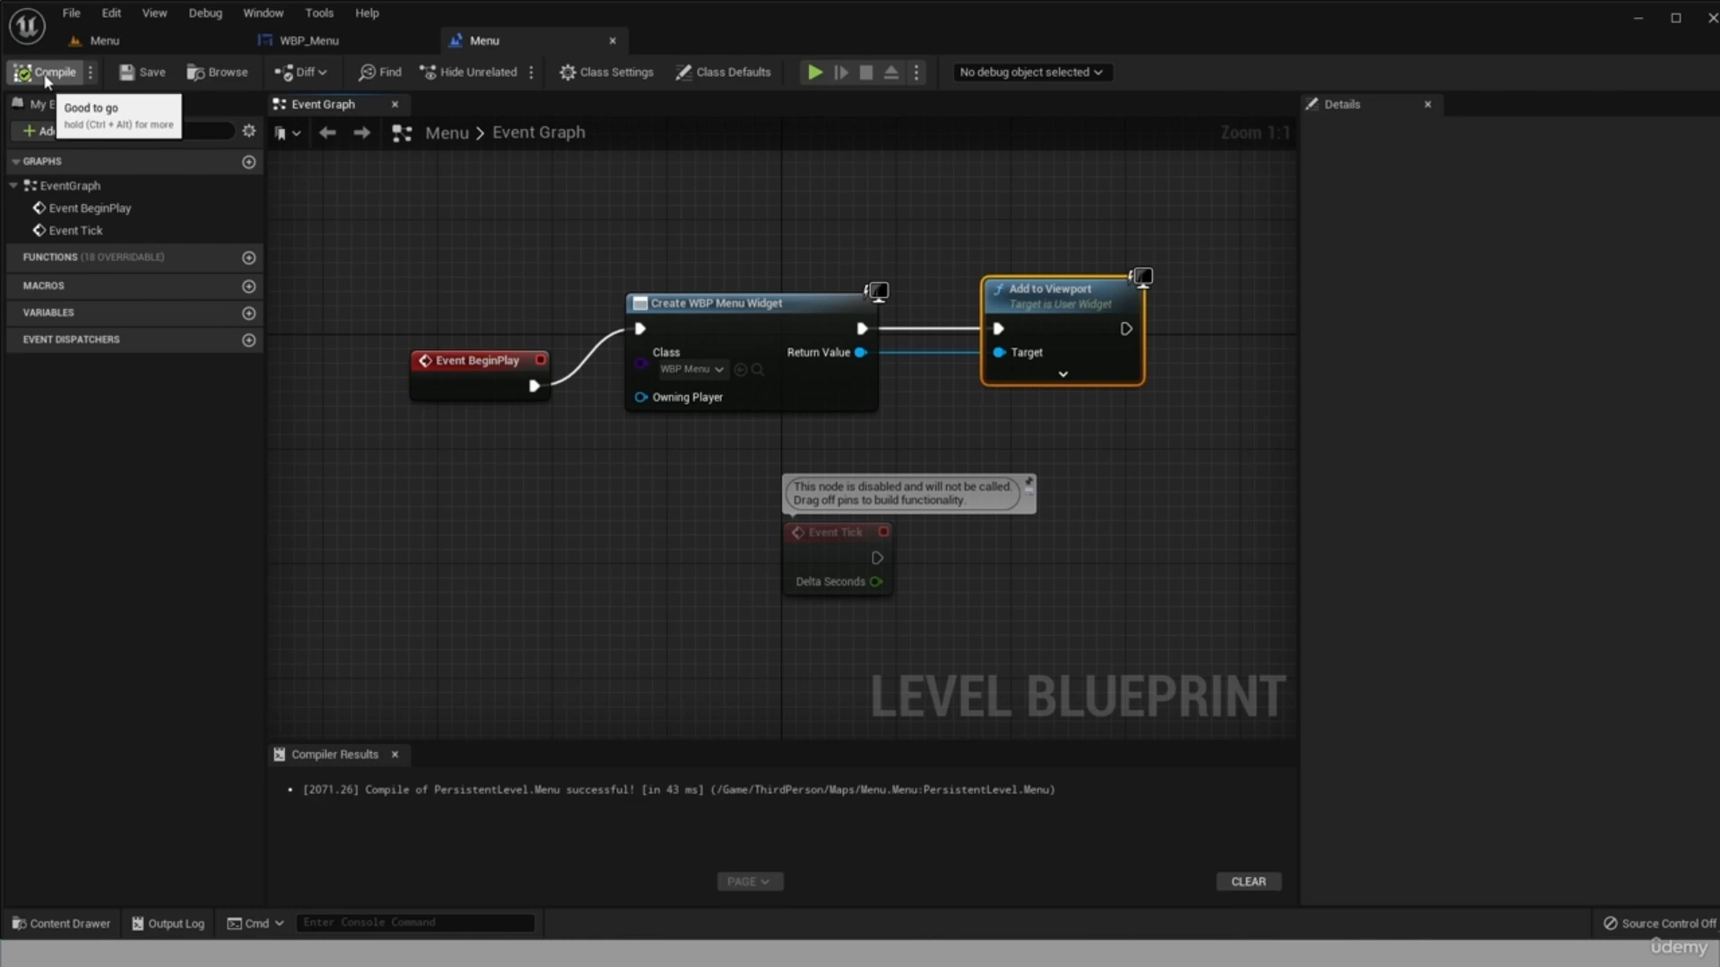
# Play-test the Menu level, start the game with its Start button, jump across the platforms, and end the session.
pyautogui.click(148, 38)
pyautogui.click(383, 72)
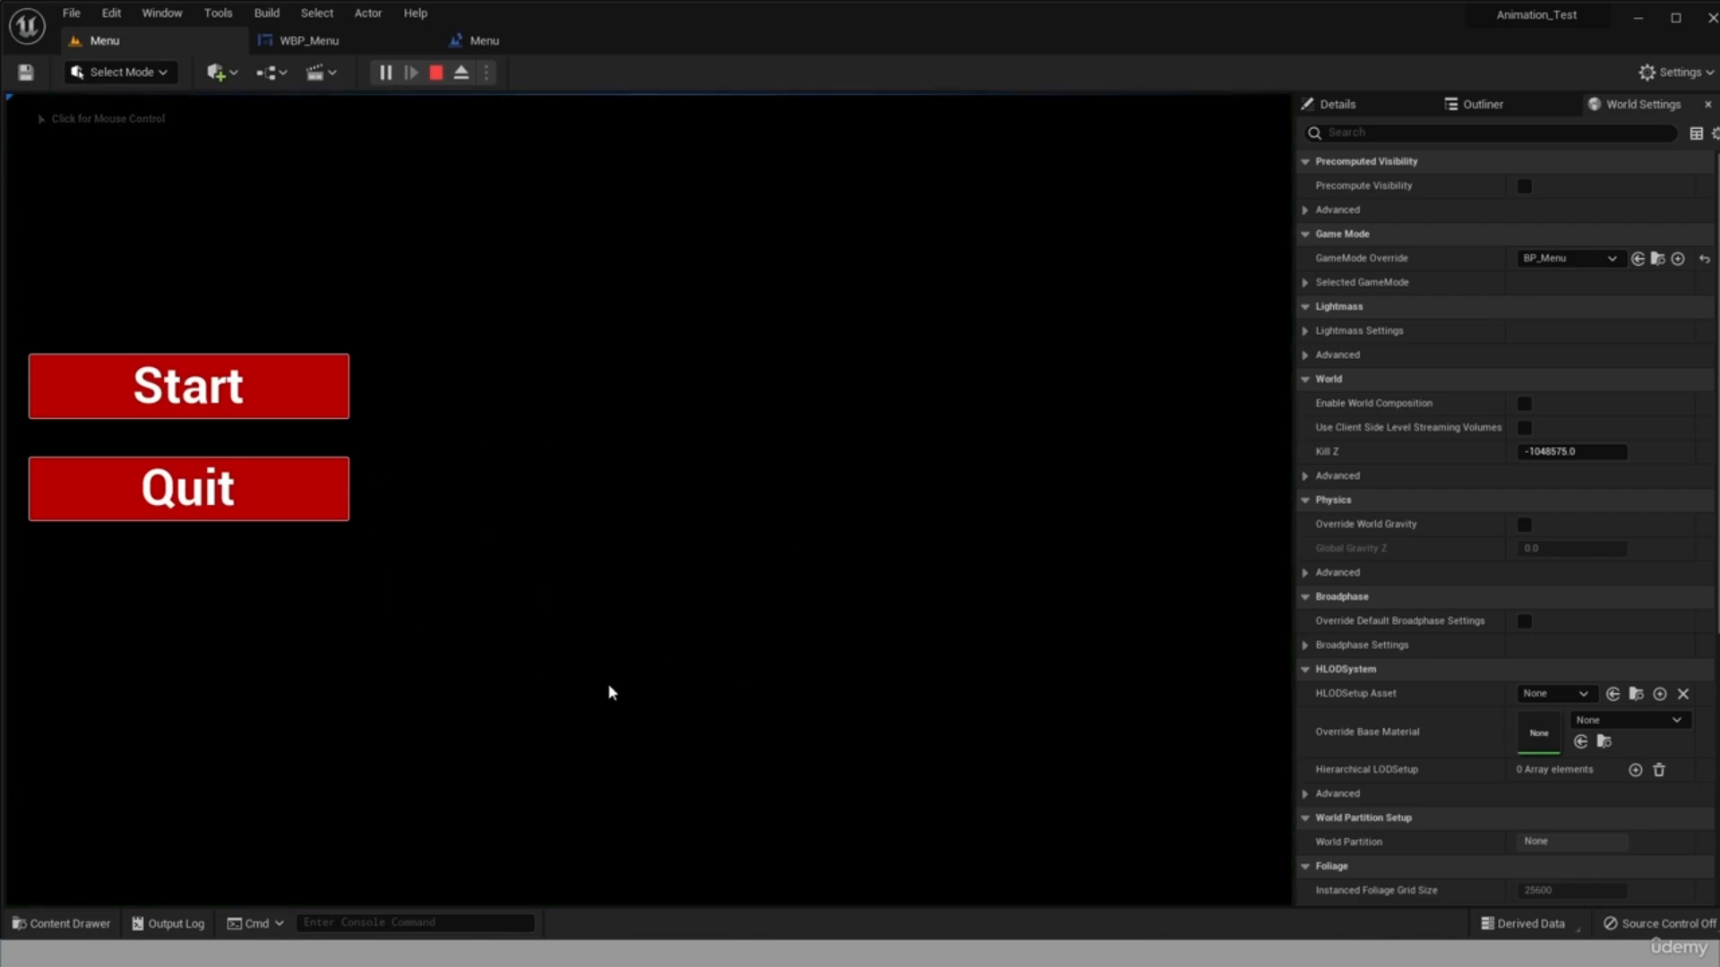
pyautogui.click(268, 385)
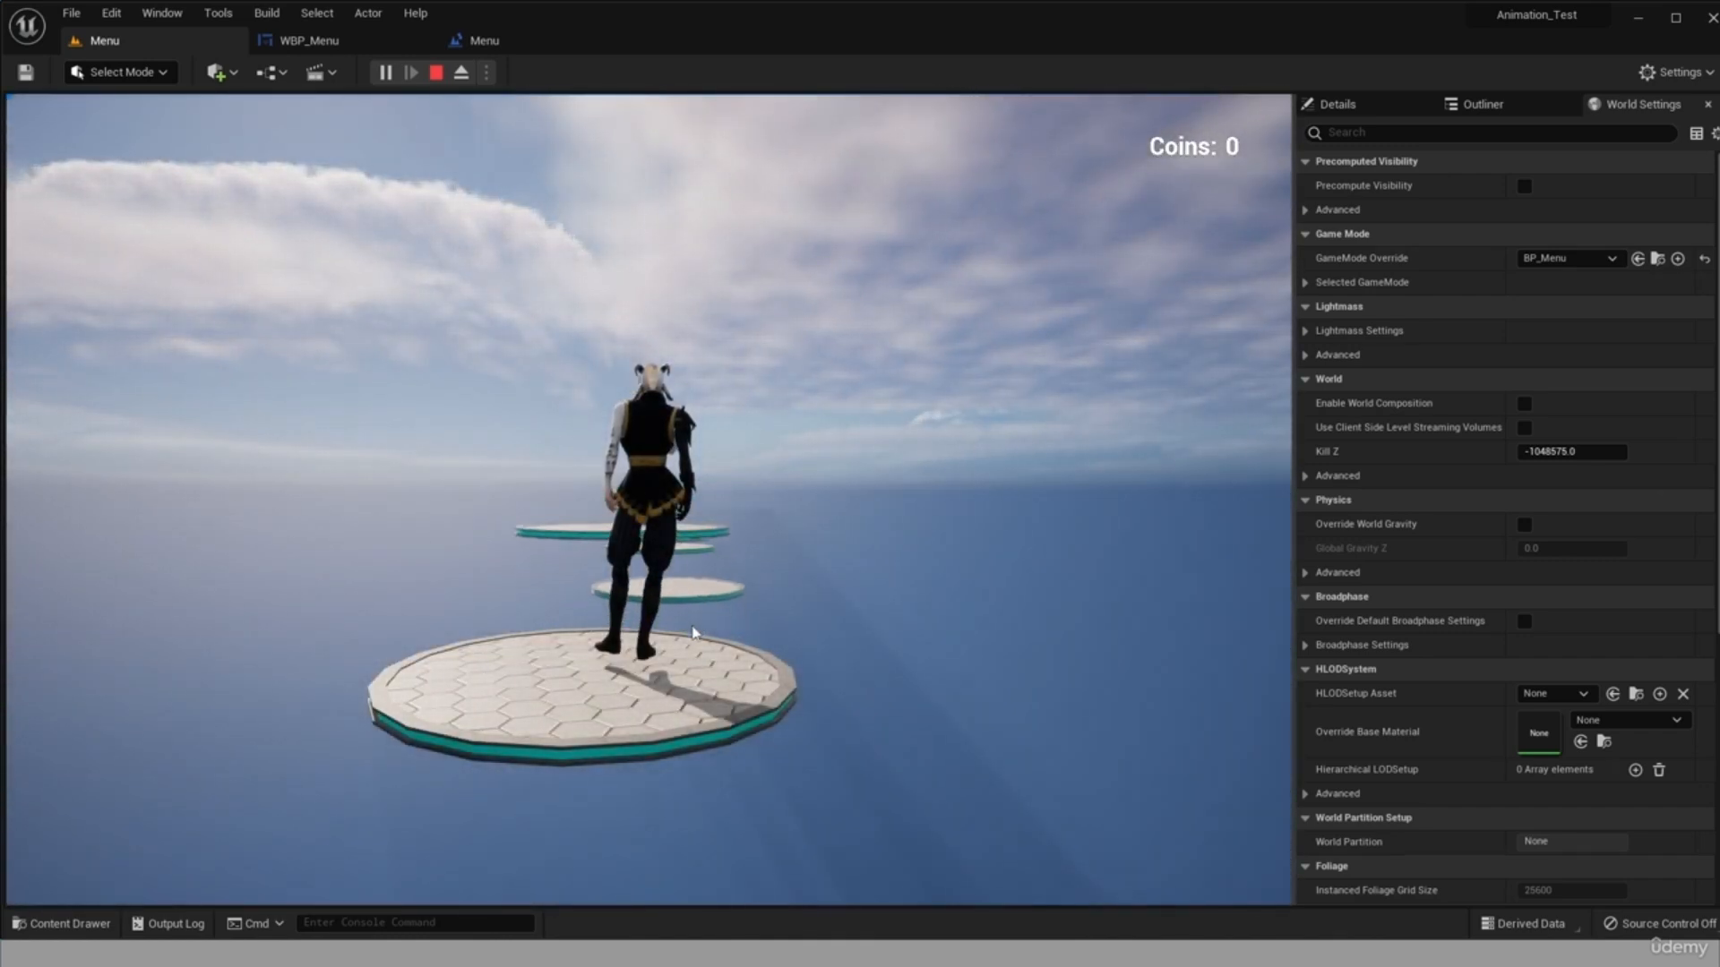
pyautogui.click(587, 623)
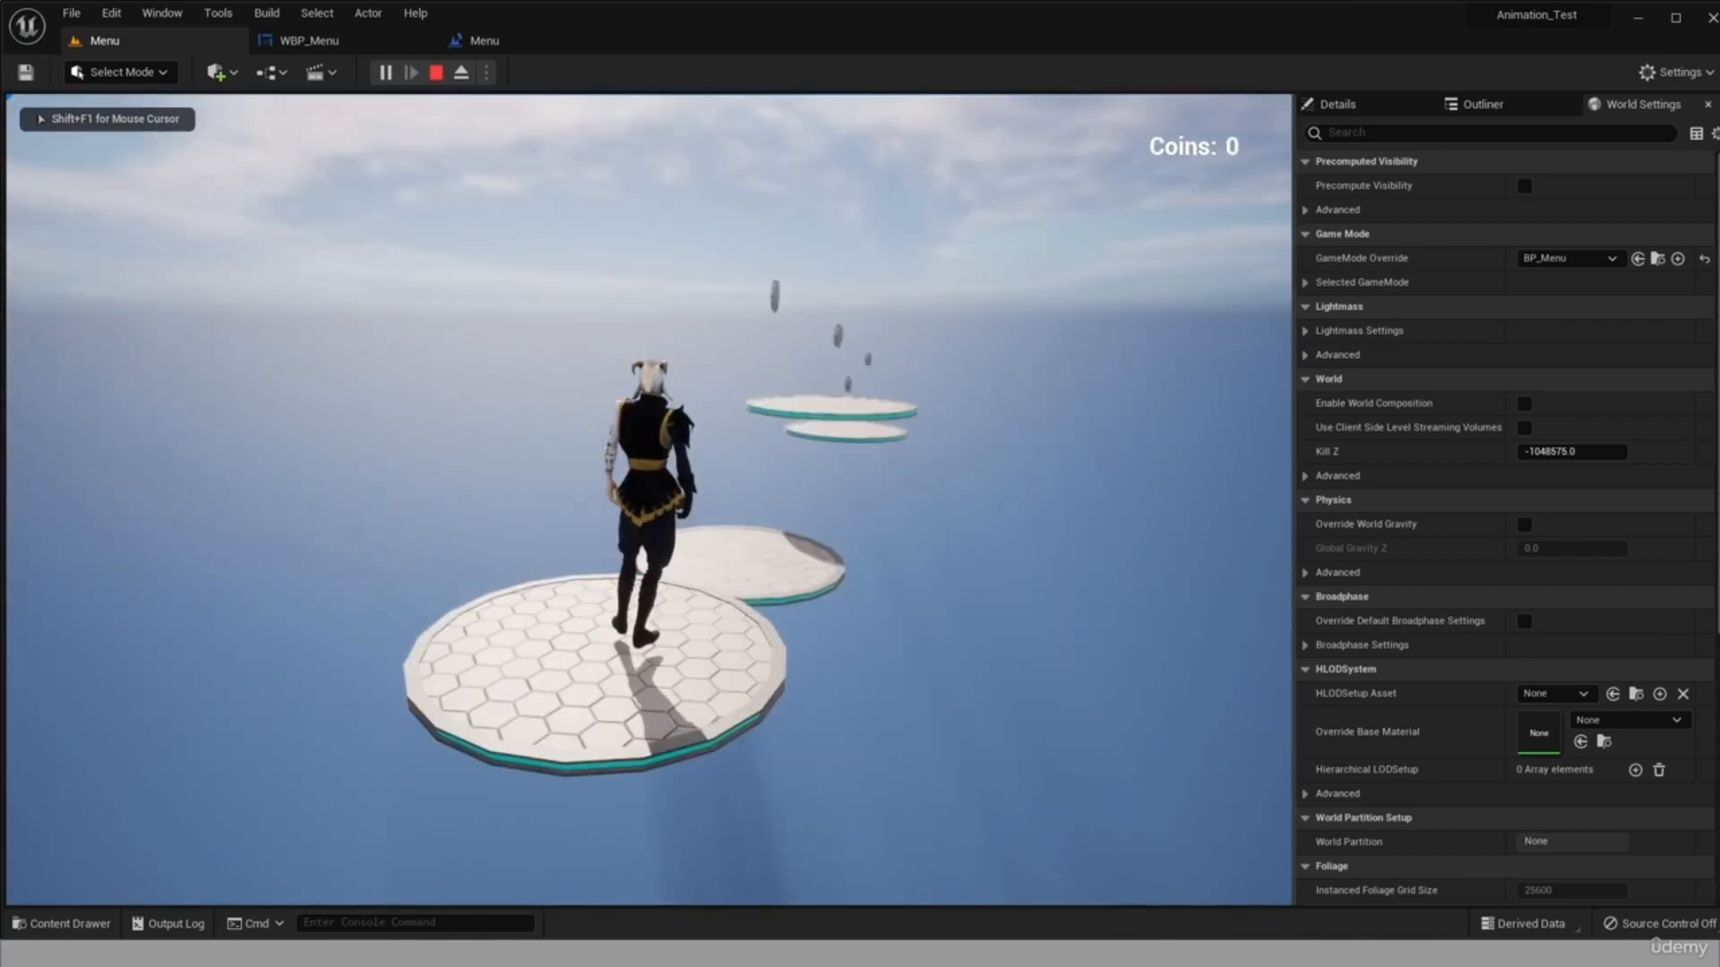
pyautogui.press('w')
pyautogui.press('space')
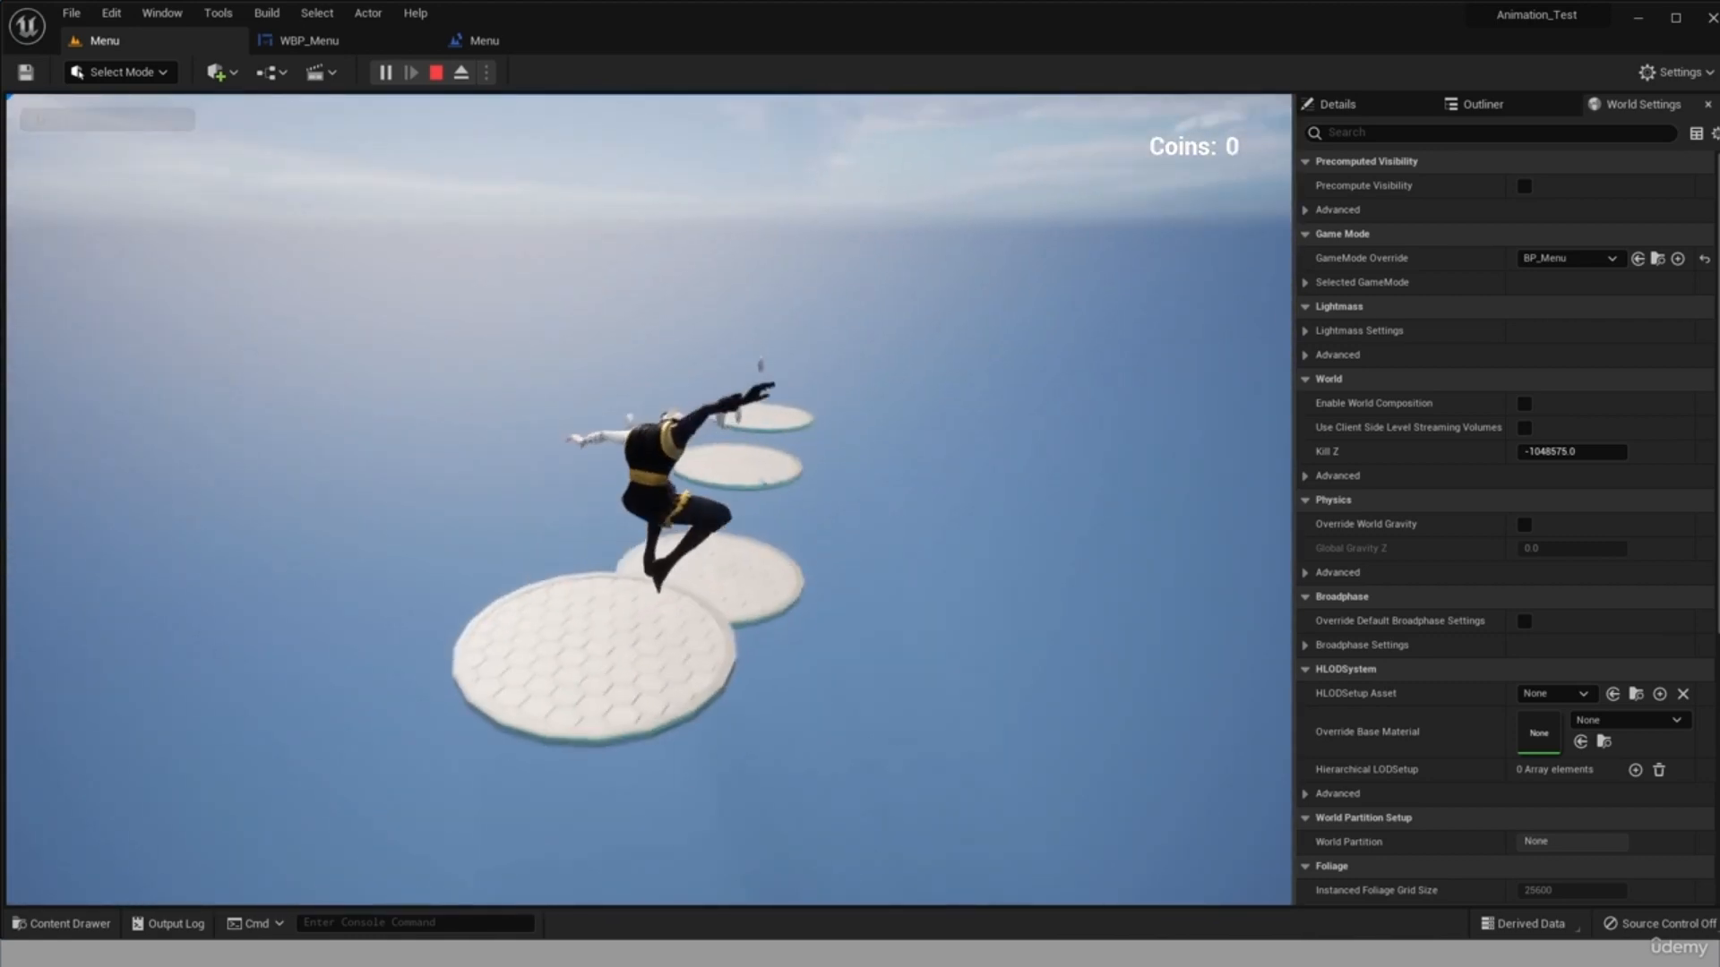
pyautogui.press('w')
pyautogui.press('space')
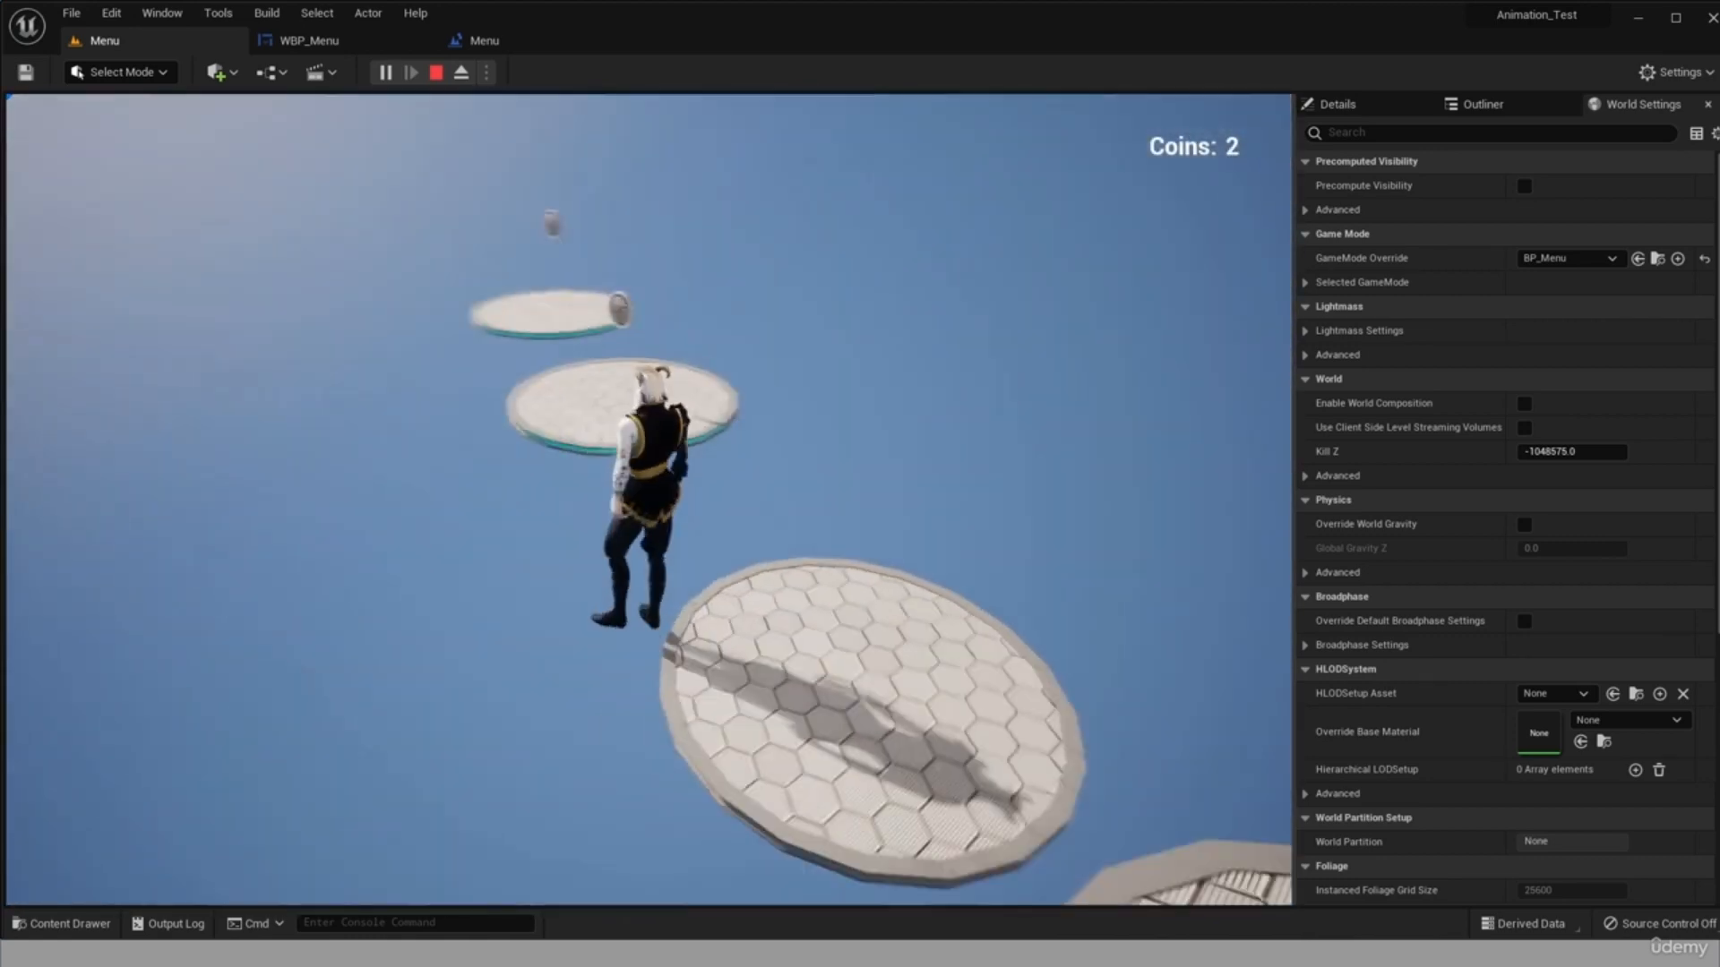
pyautogui.press('space')
pyautogui.press('w')
pyautogui.press('space')
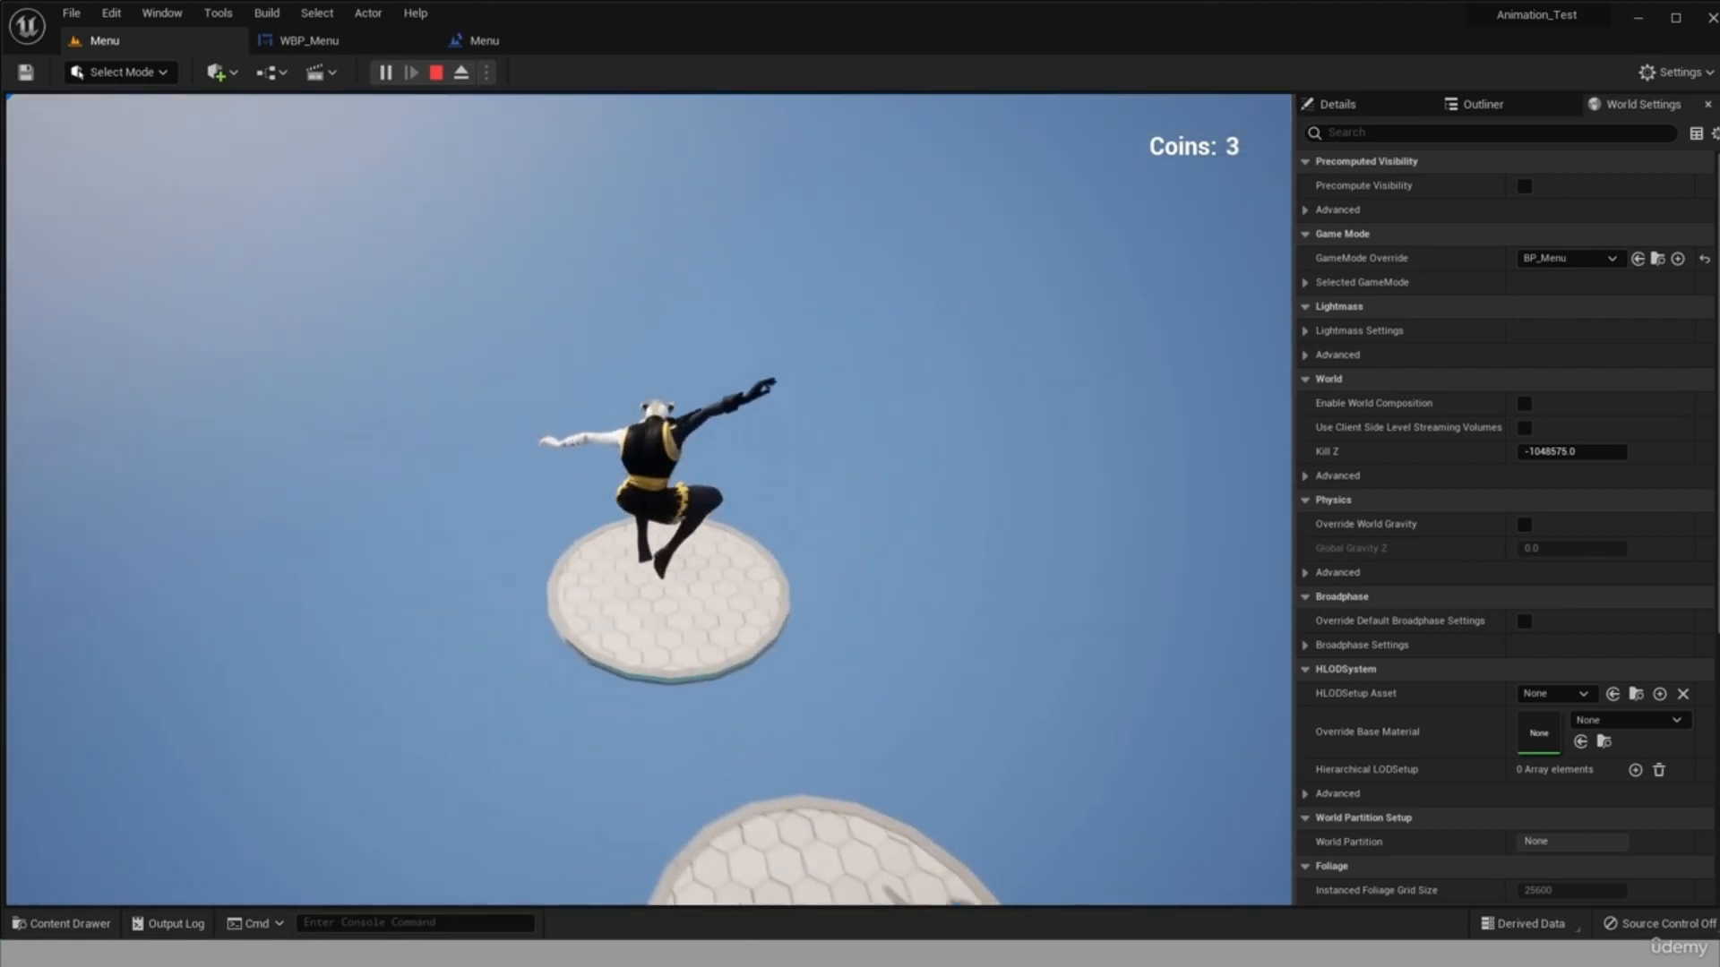
pyautogui.click(1122, 847)
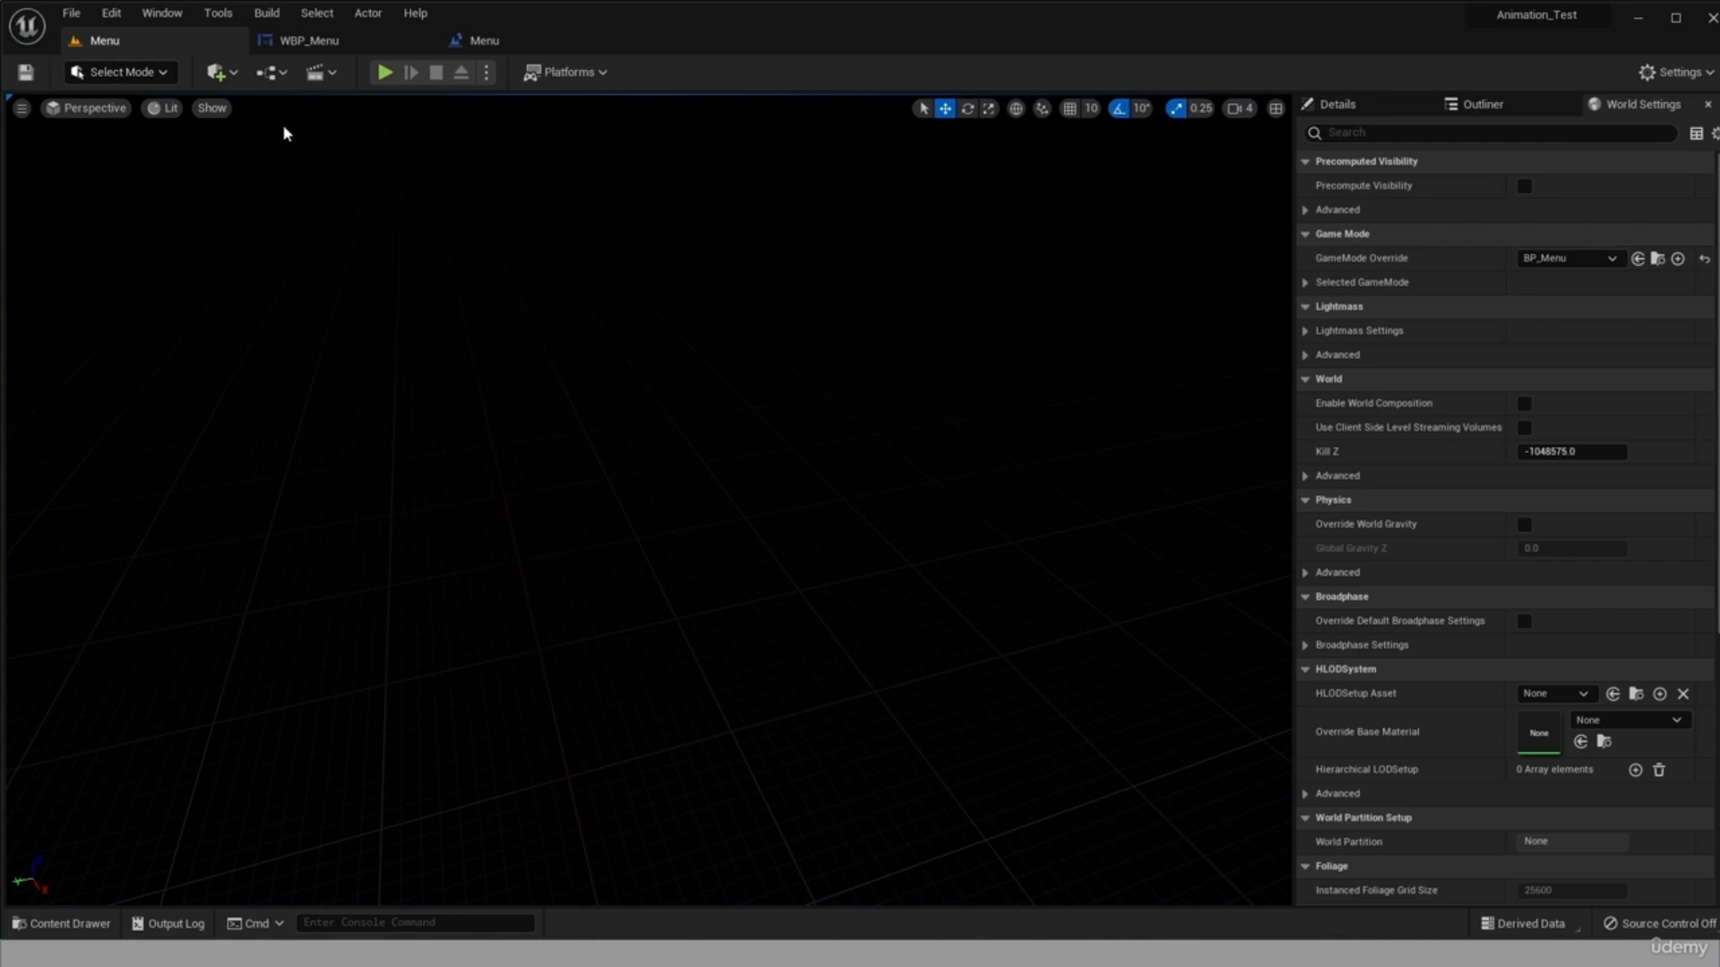
# Play-test the menu again, checking the mouse cursor before and after starting the game, and stop the simulation.
pyautogui.click(384, 71)
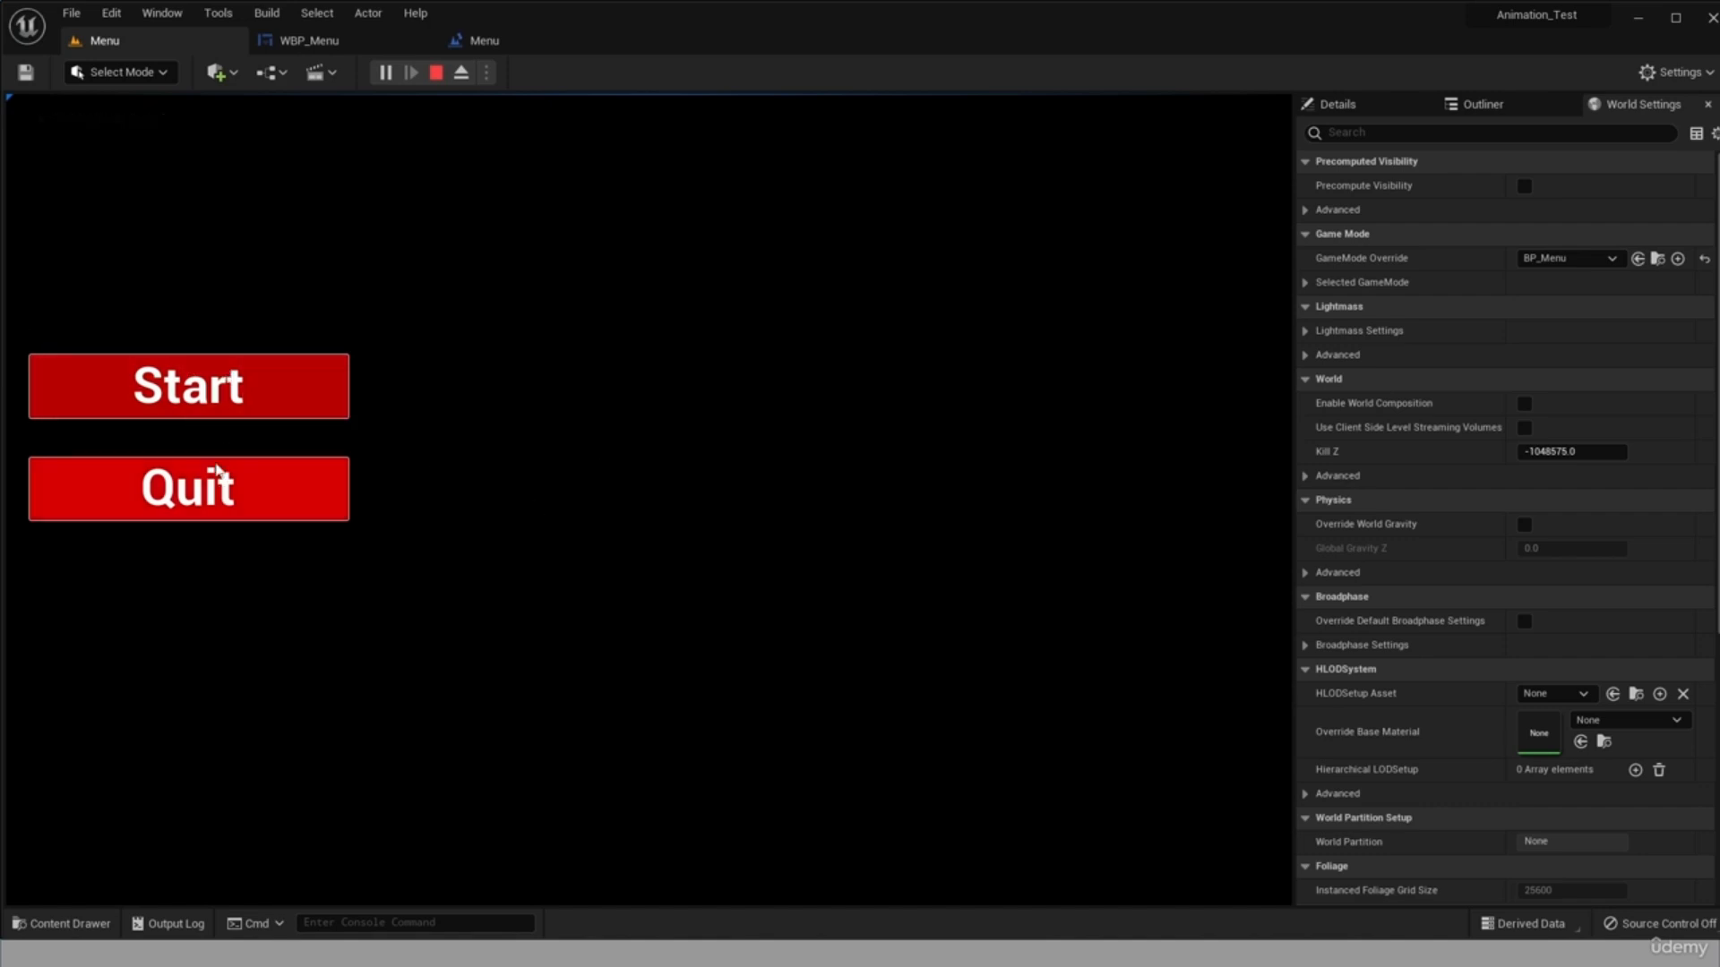
pyautogui.click(263, 410)
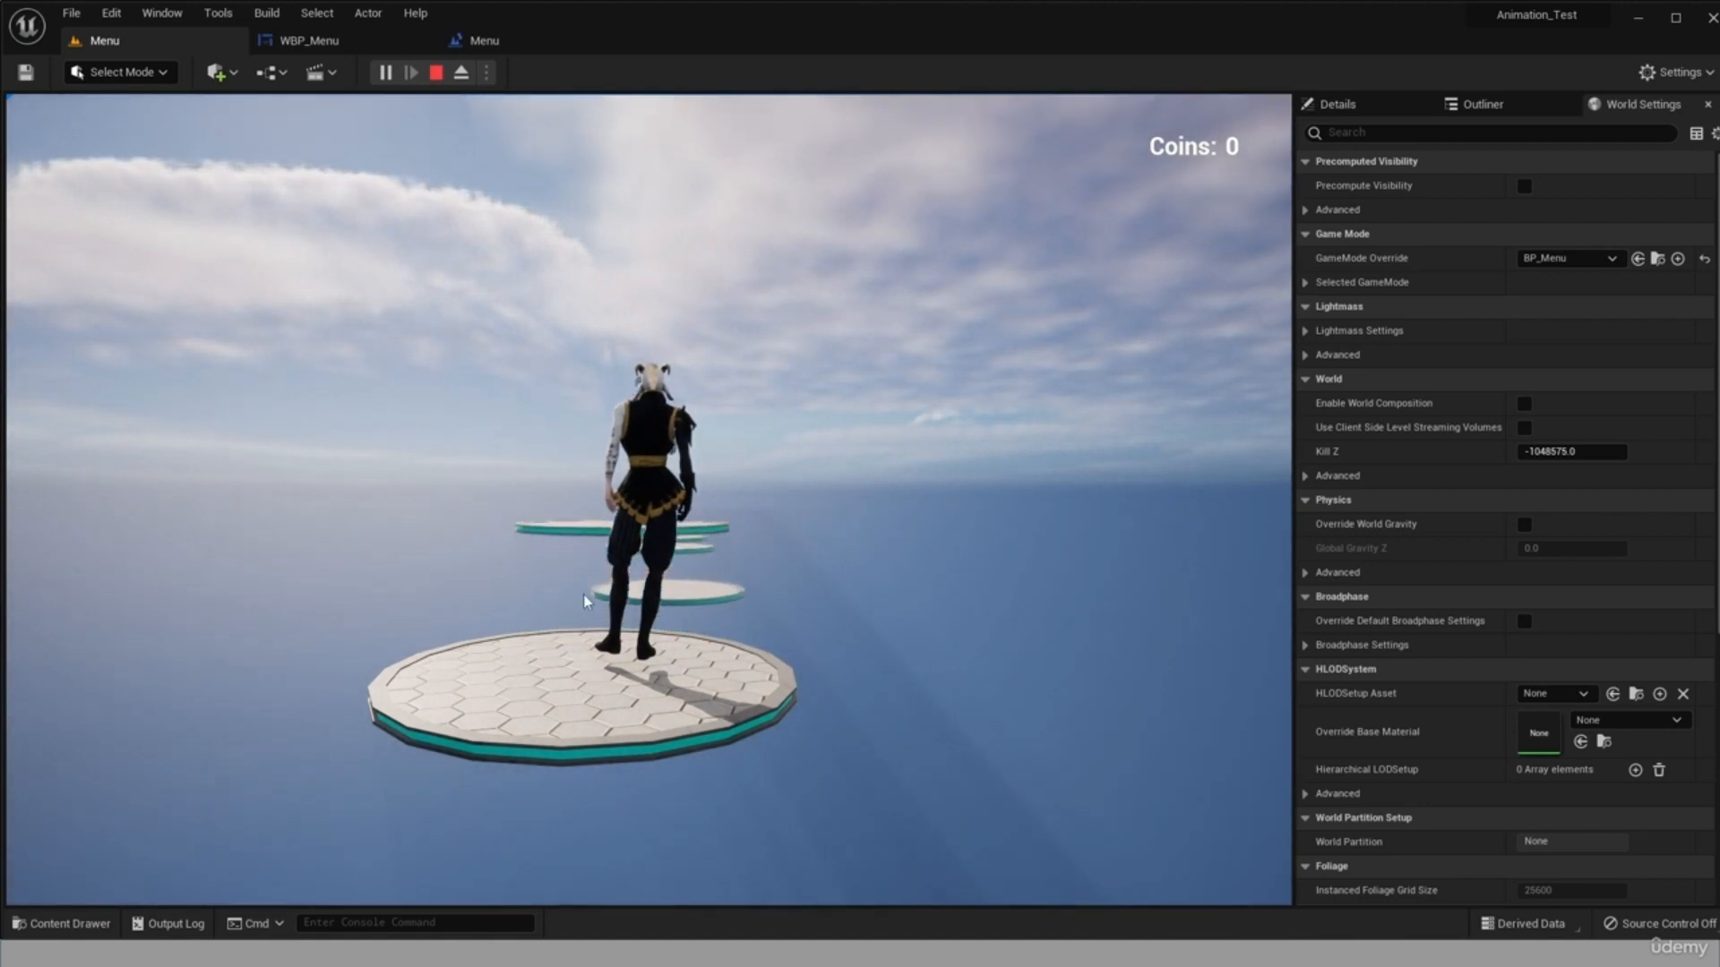
pyautogui.click(724, 584)
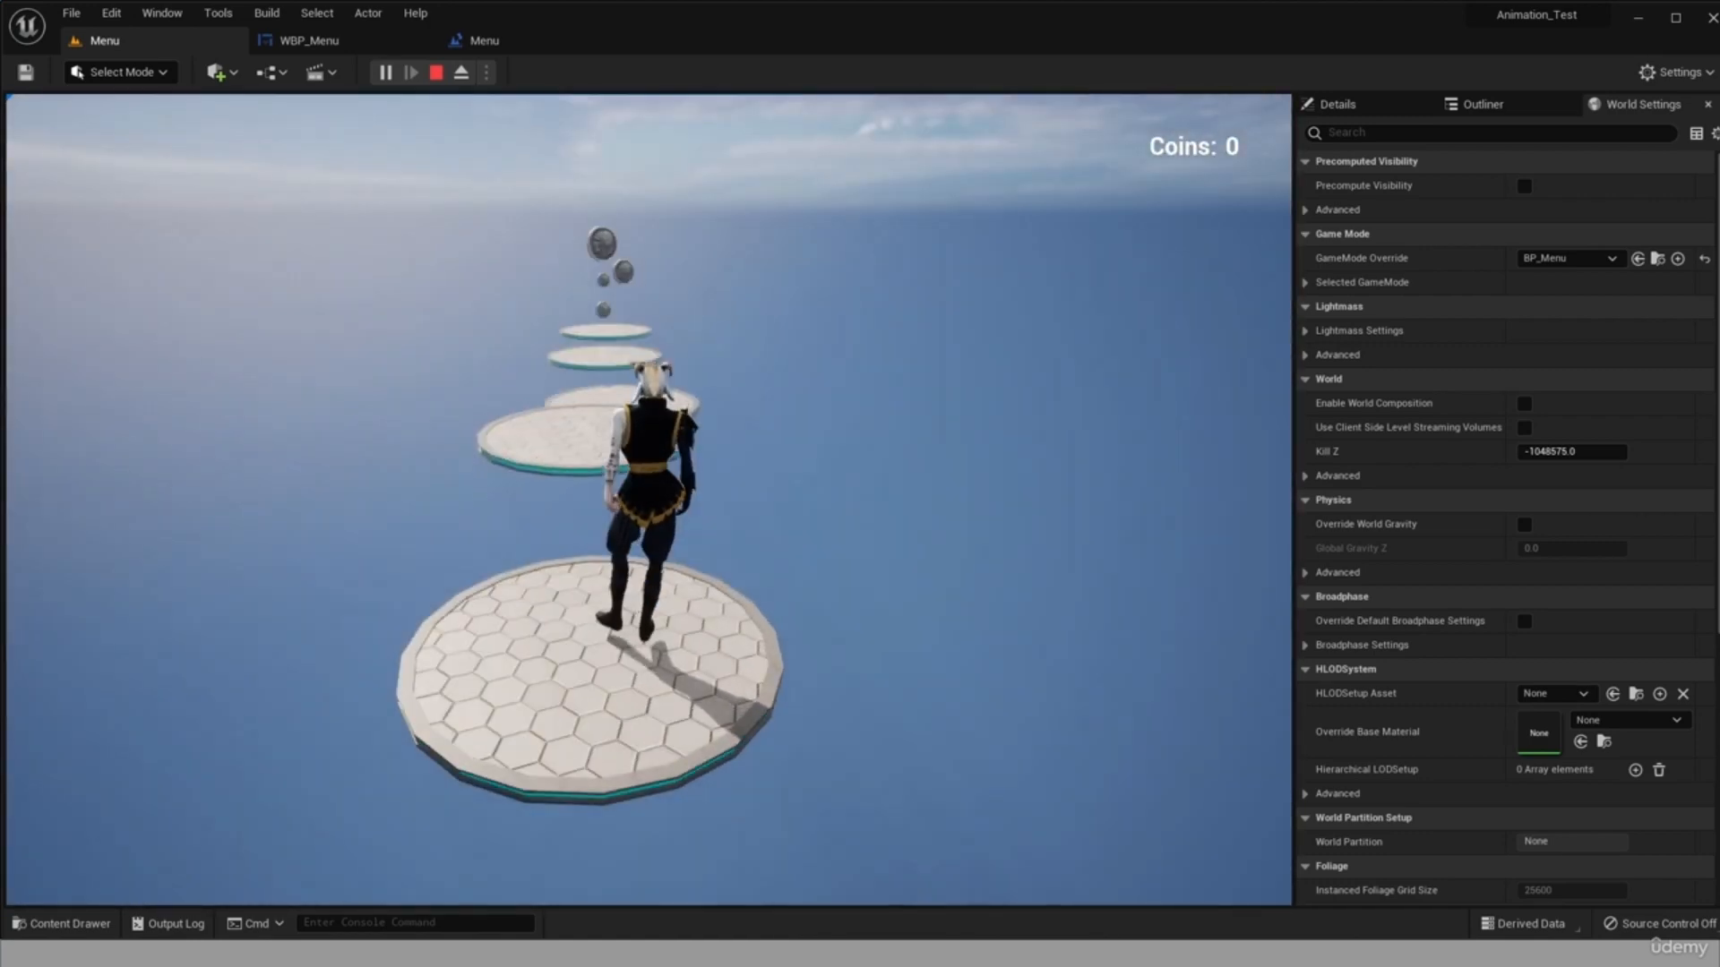
pyautogui.press('Escape')
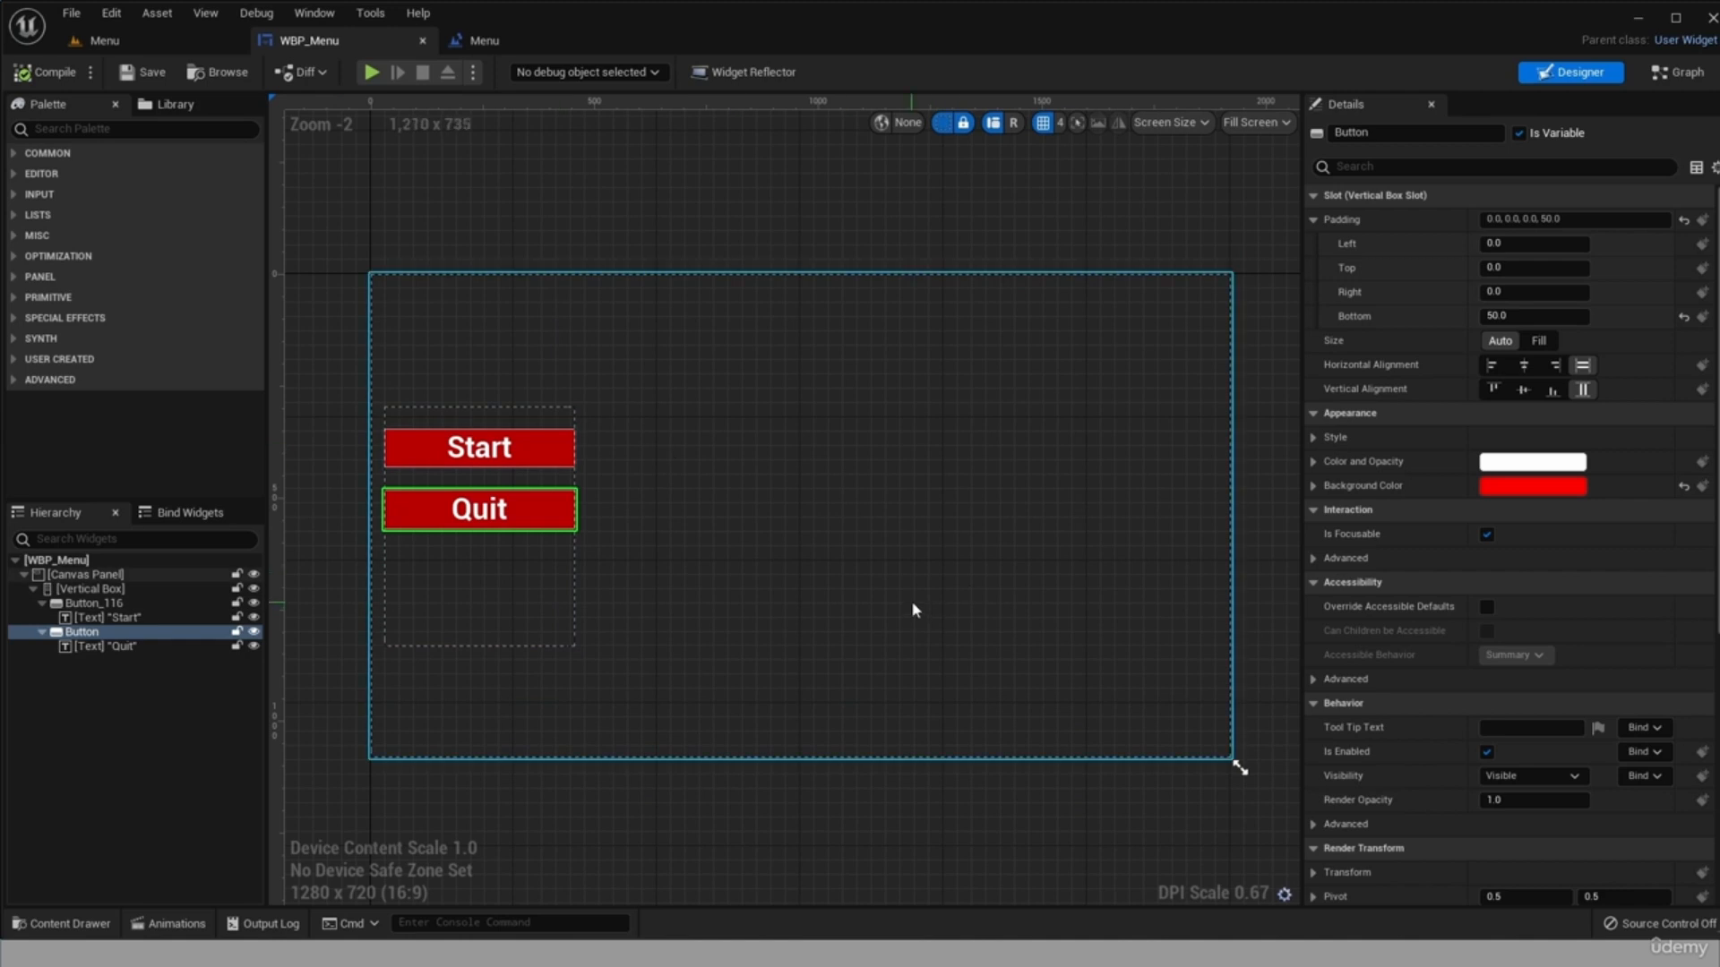
# Open WBP_Menu's Event Graph and move the Event Construct node to the empty area above the On Clicked events.
pyautogui.click(1680, 74)
pyautogui.moveTo(1624, 535); pyautogui.dragTo(1600, 701)
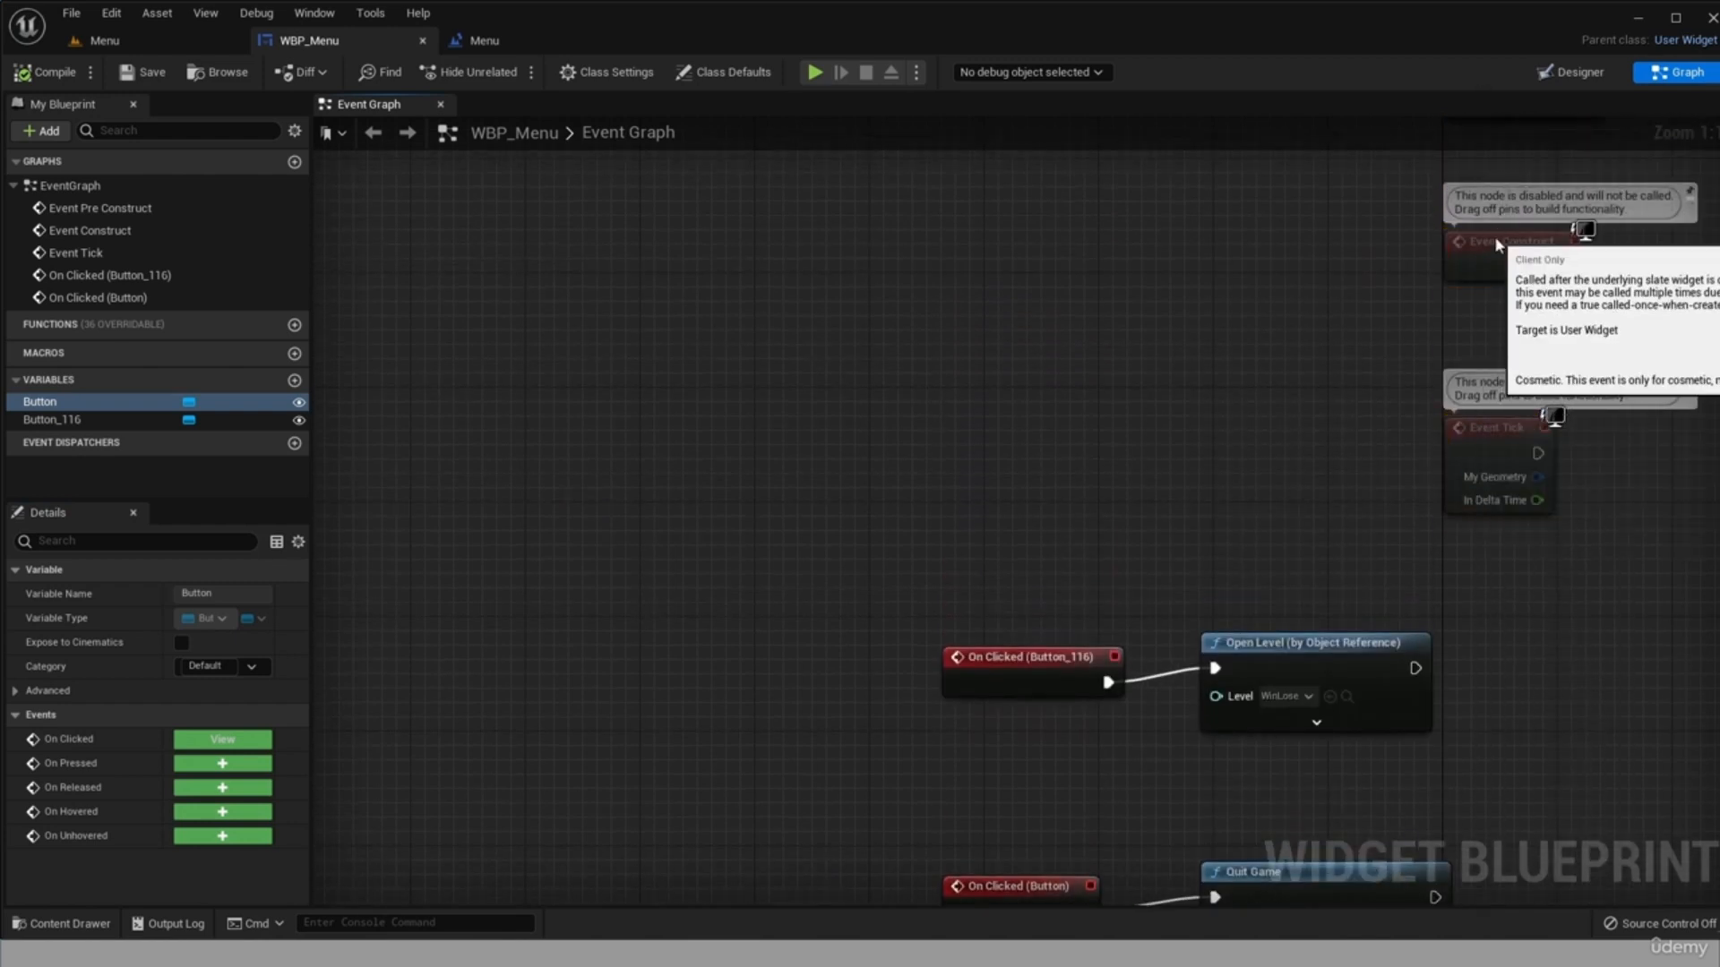
pyautogui.moveTo(1494, 236); pyautogui.dragTo(567, 412)
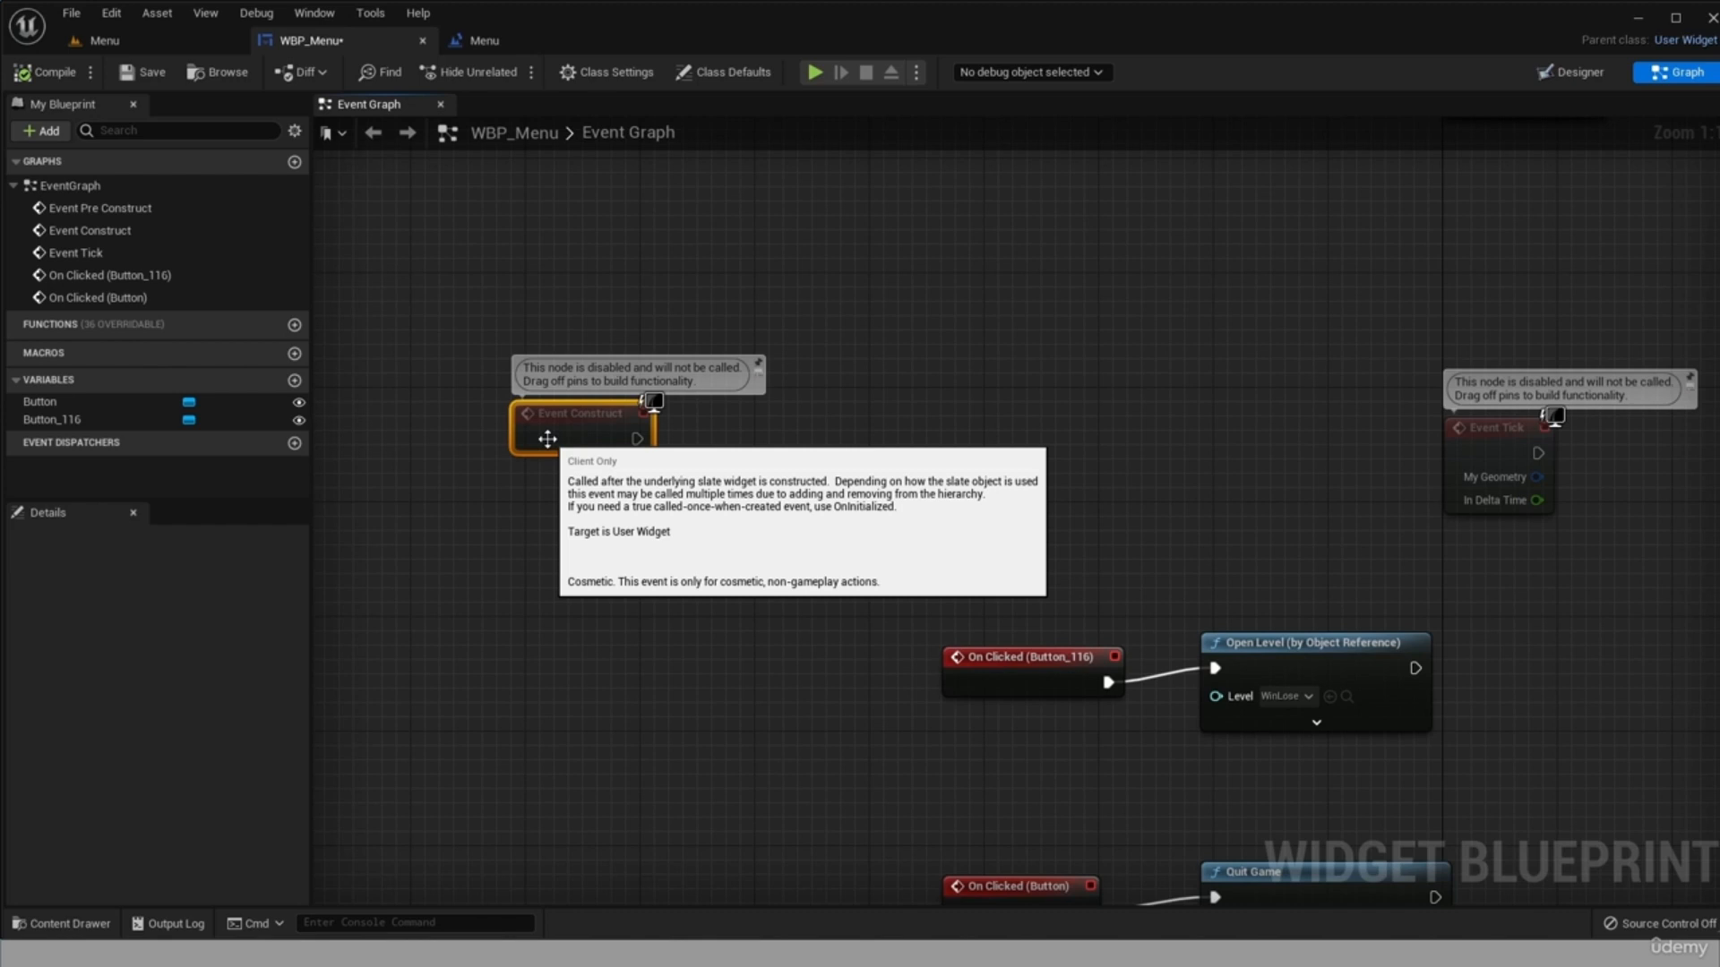
pyautogui.click(632, 440)
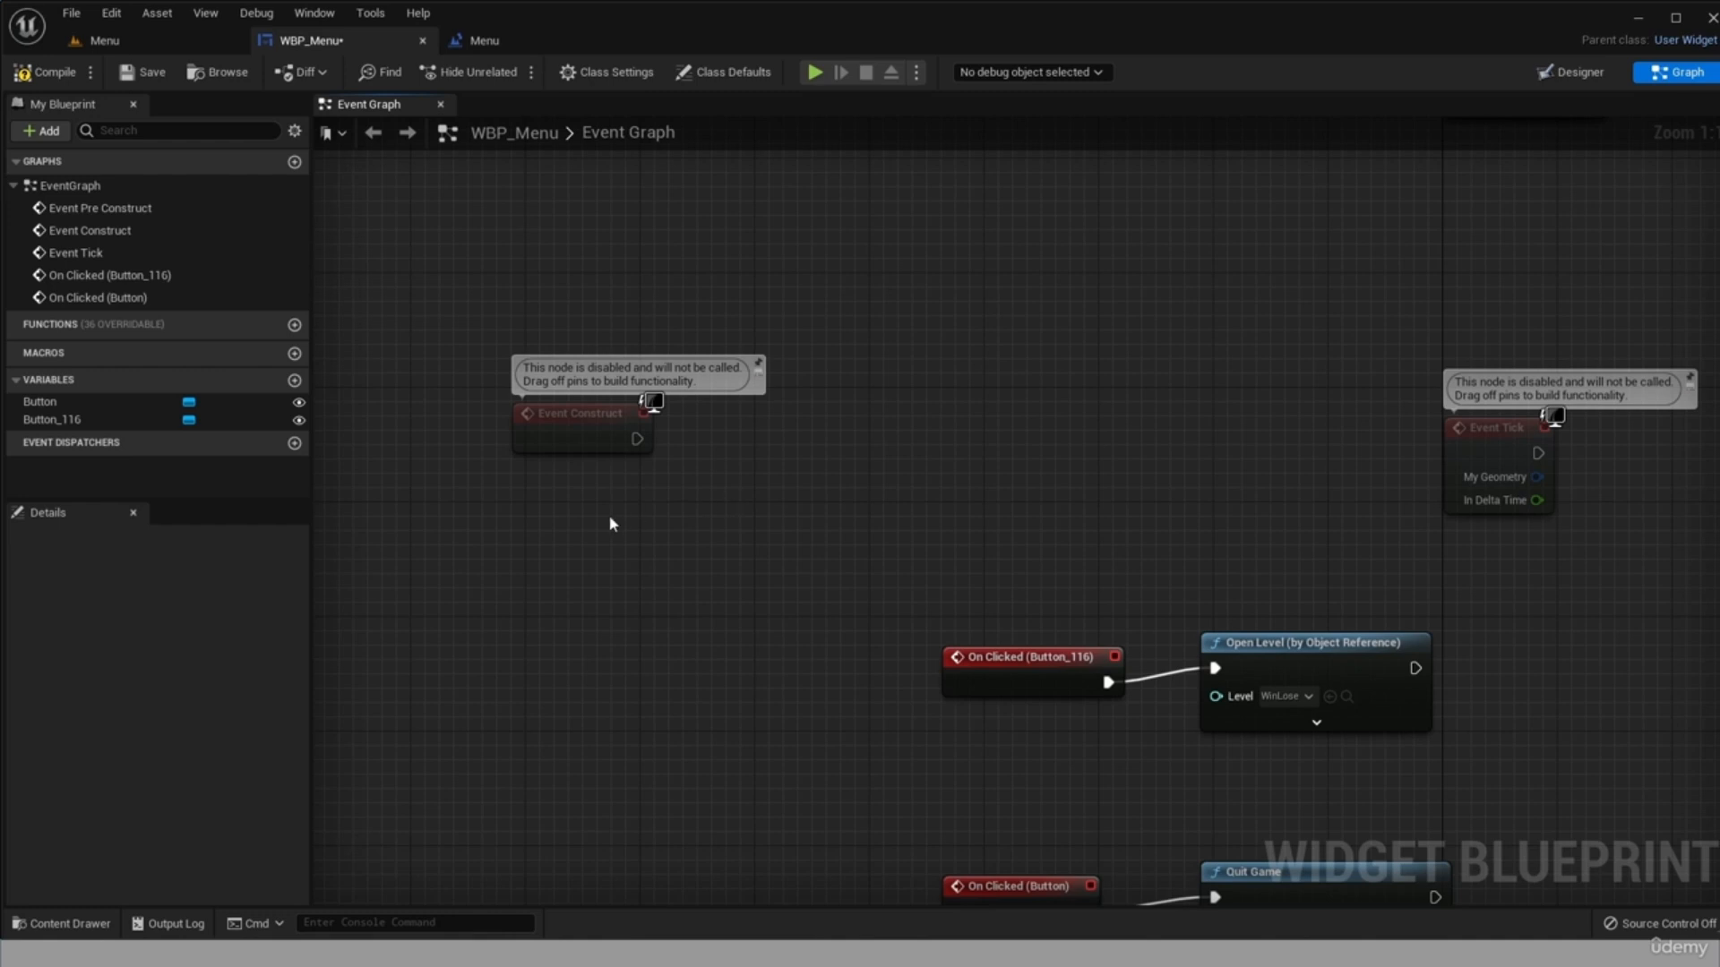
# Add a Get Player Controller node to WBP_Menu's graph and place it just below Event Construct.
pyautogui.rightClick(572, 529)
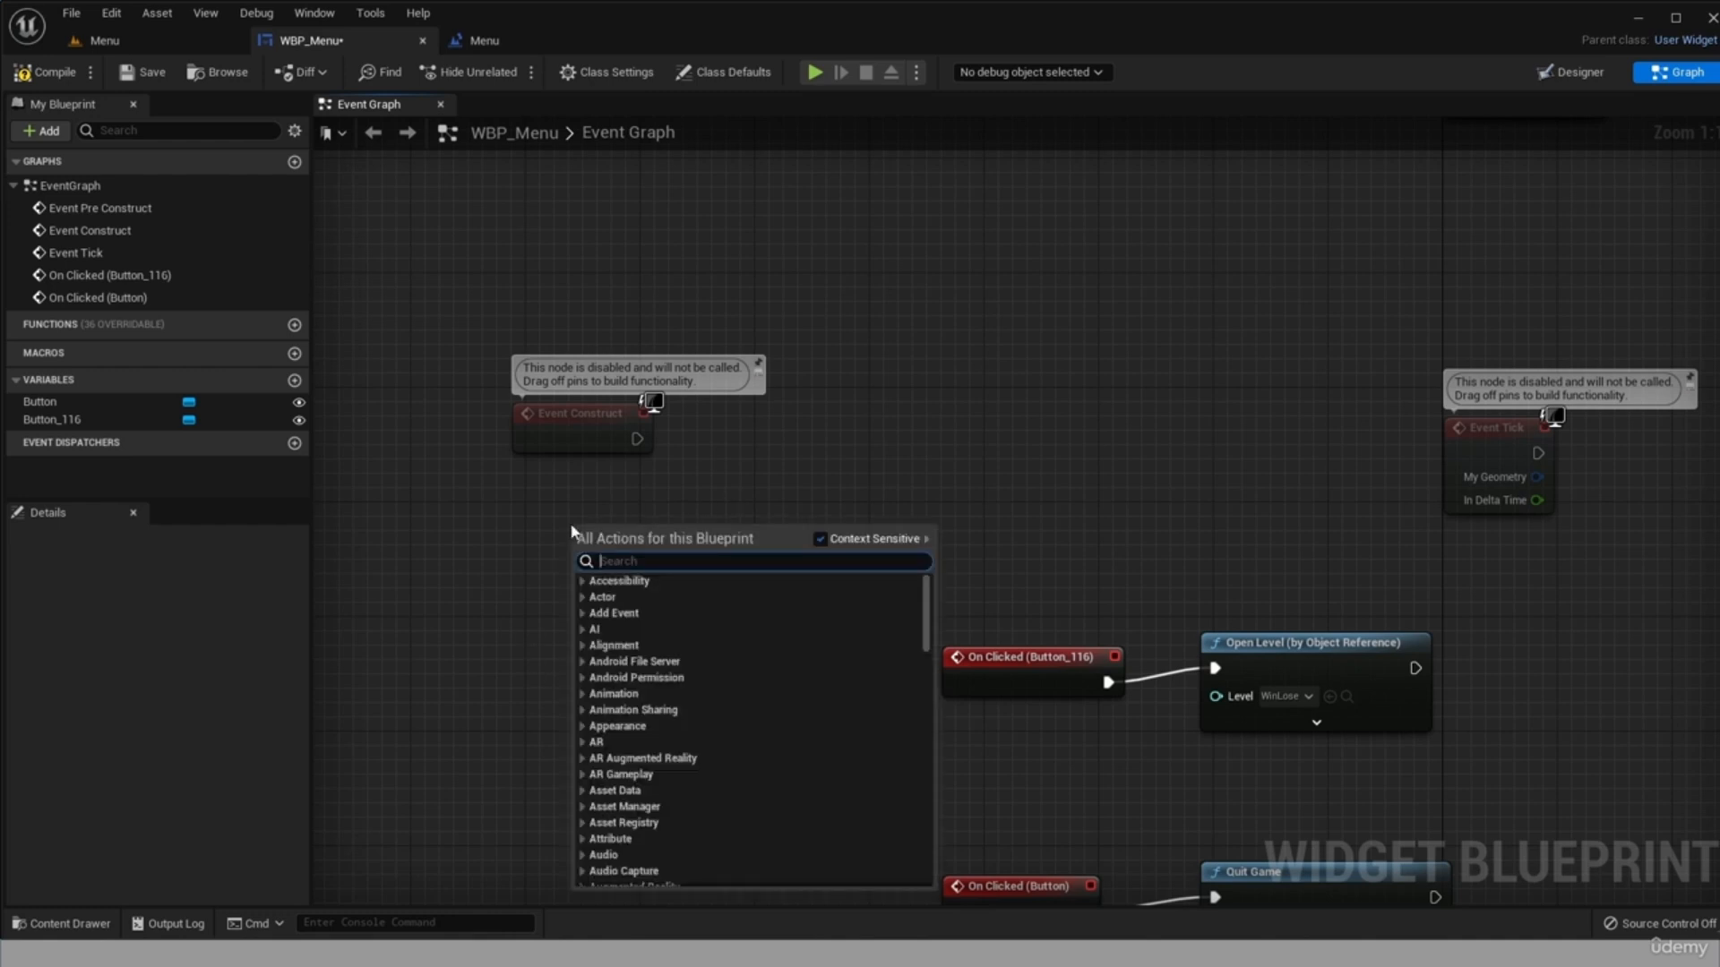
pyautogui.write('get pla')
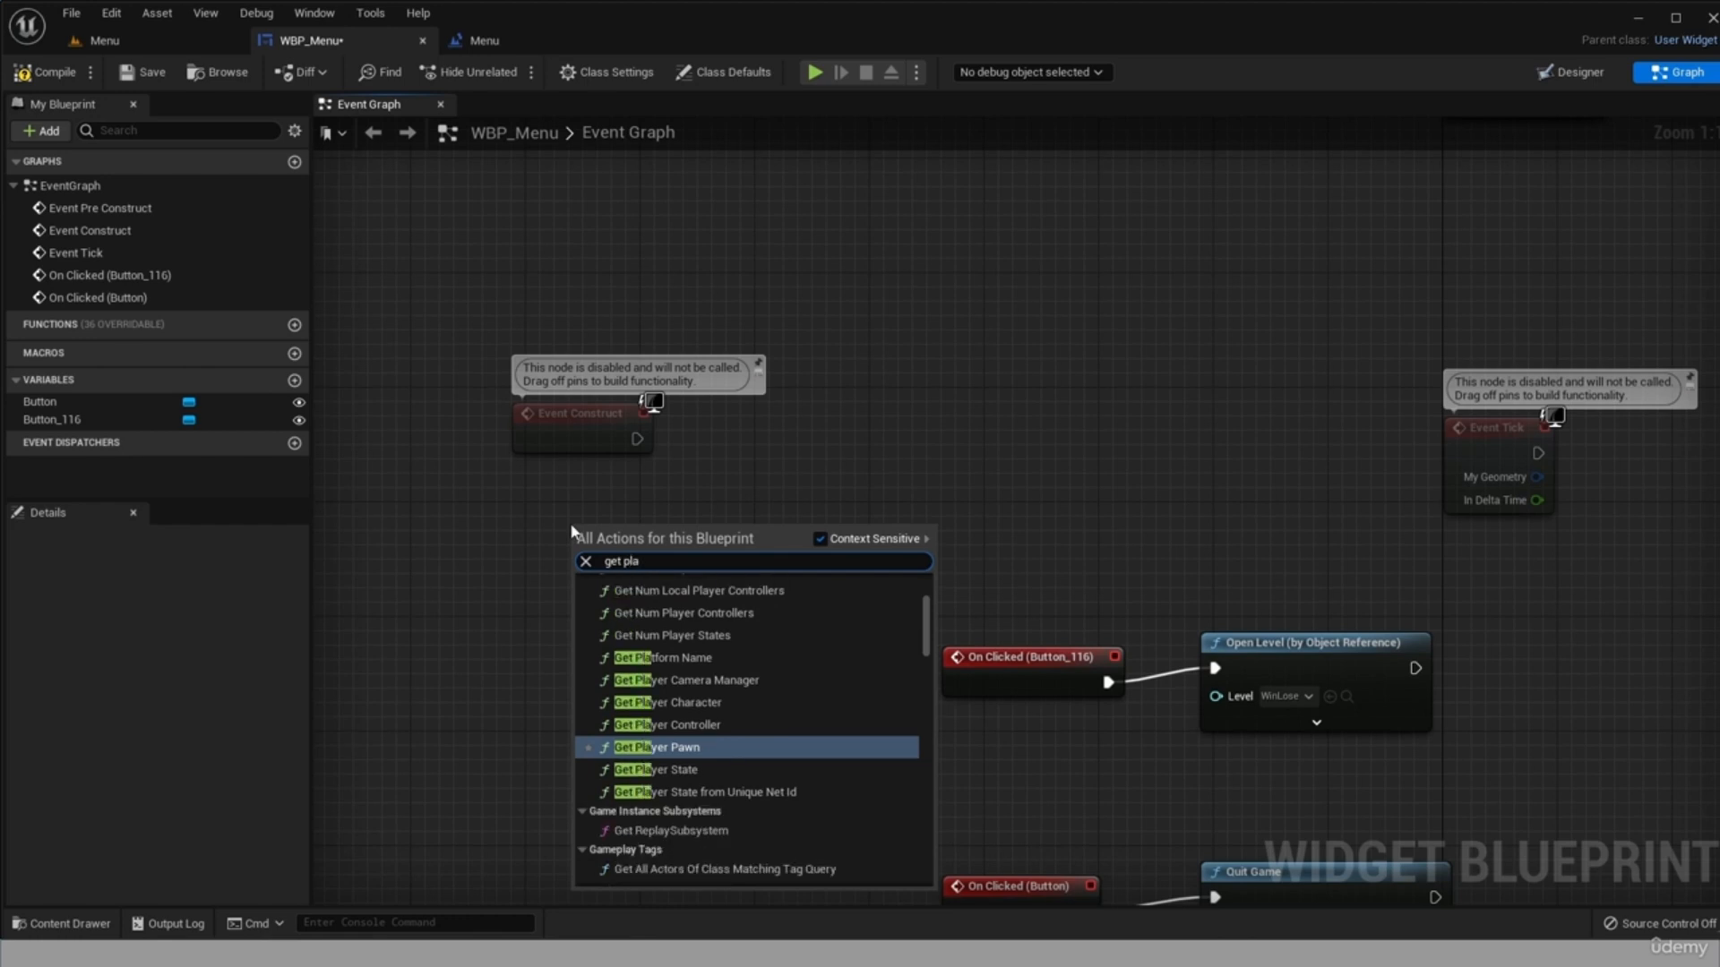
pyautogui.click(715, 724)
pyautogui.moveTo(686, 577); pyautogui.dragTo(599, 578)
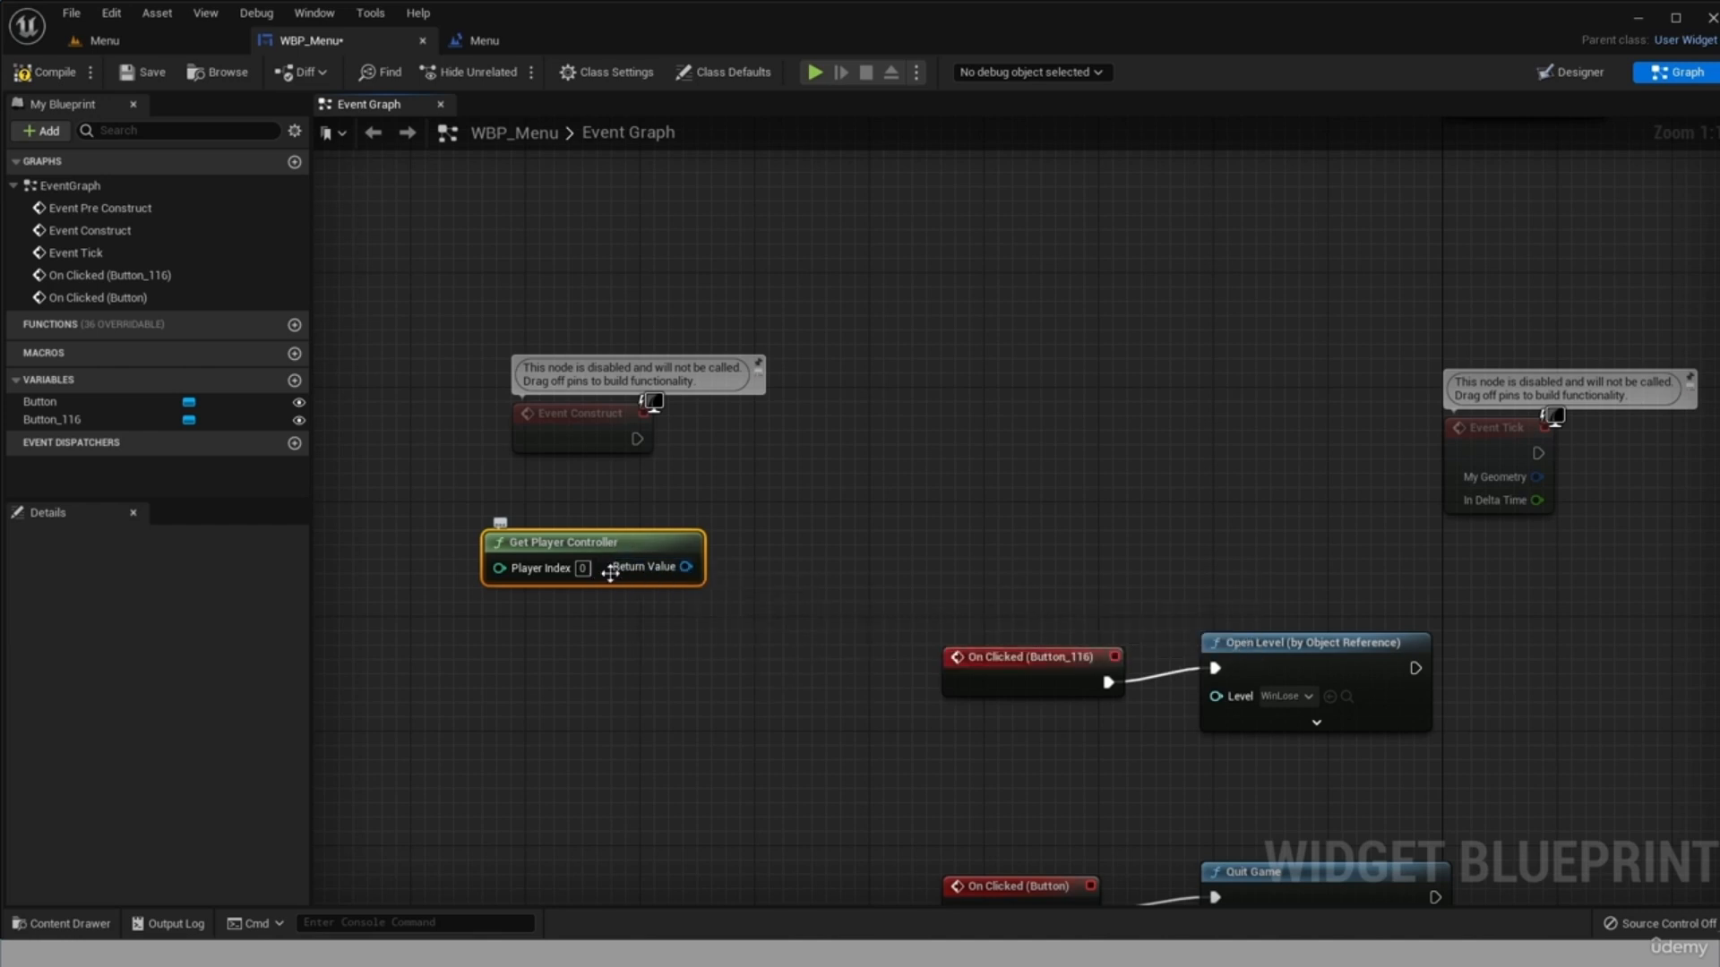
pyautogui.click(580, 414)
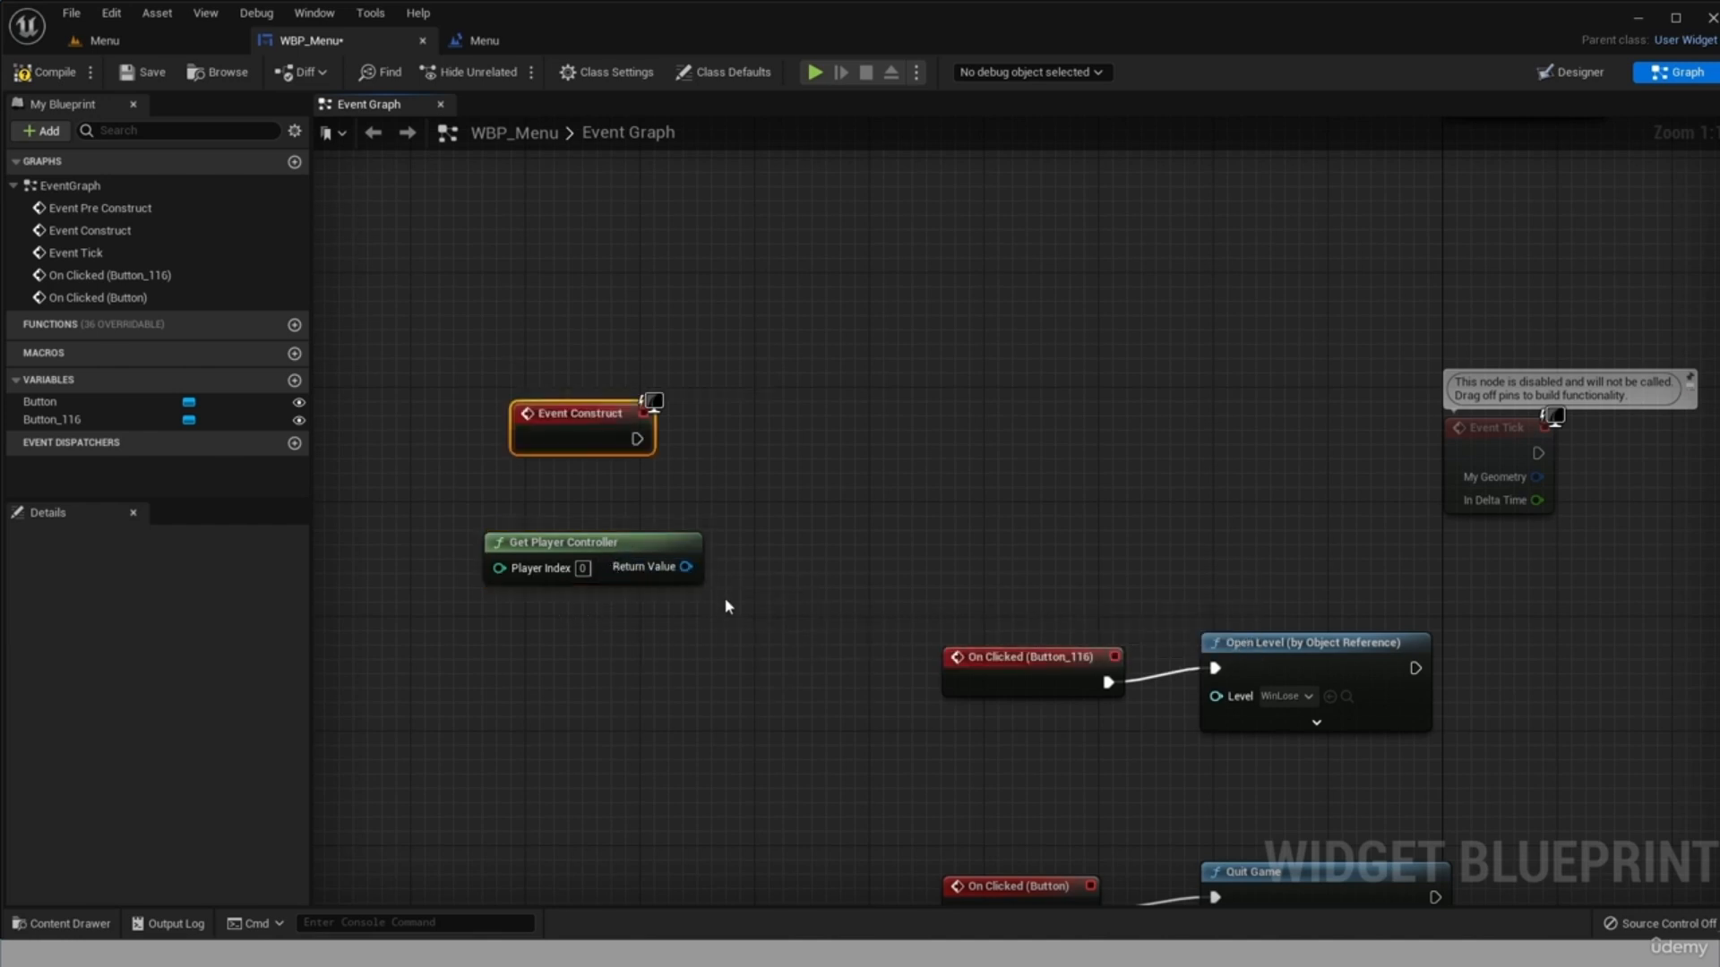
# Add a Set Show Mouse Cursor node targeting the player controller, enable its Show Mouse Cursor value, and align it with Event Construct.
pyautogui.moveTo(696, 569); pyautogui.dragTo(764, 527)
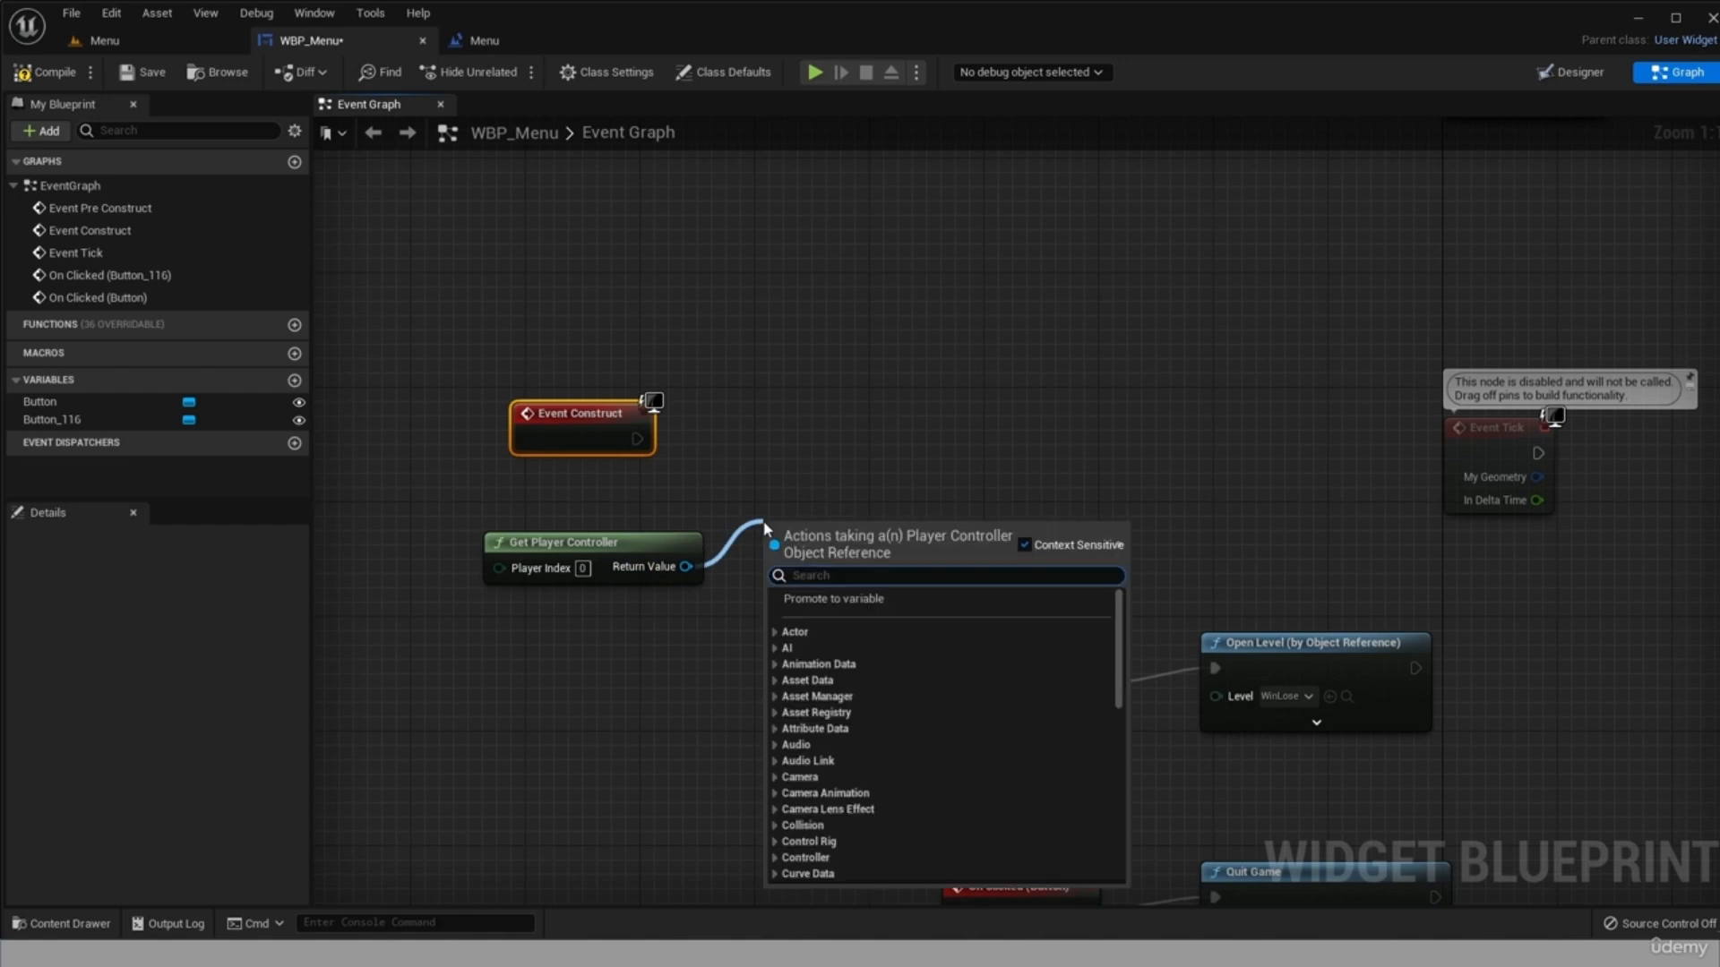
pyautogui.write('set sho')
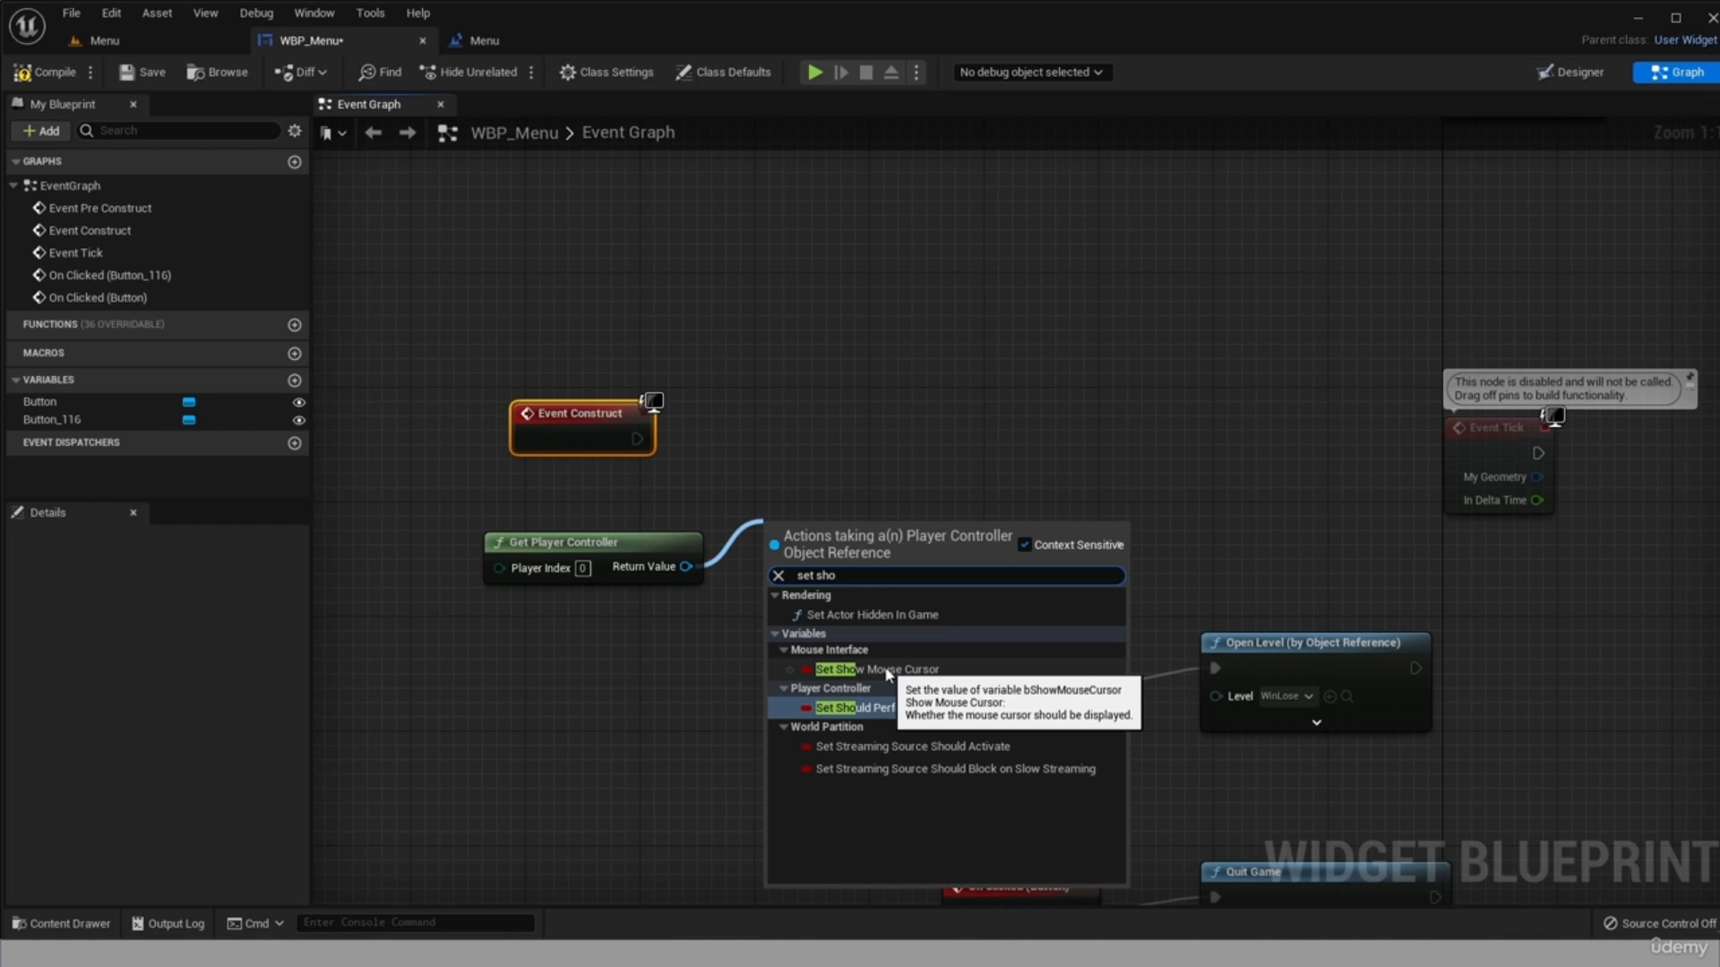
pyautogui.click(887, 672)
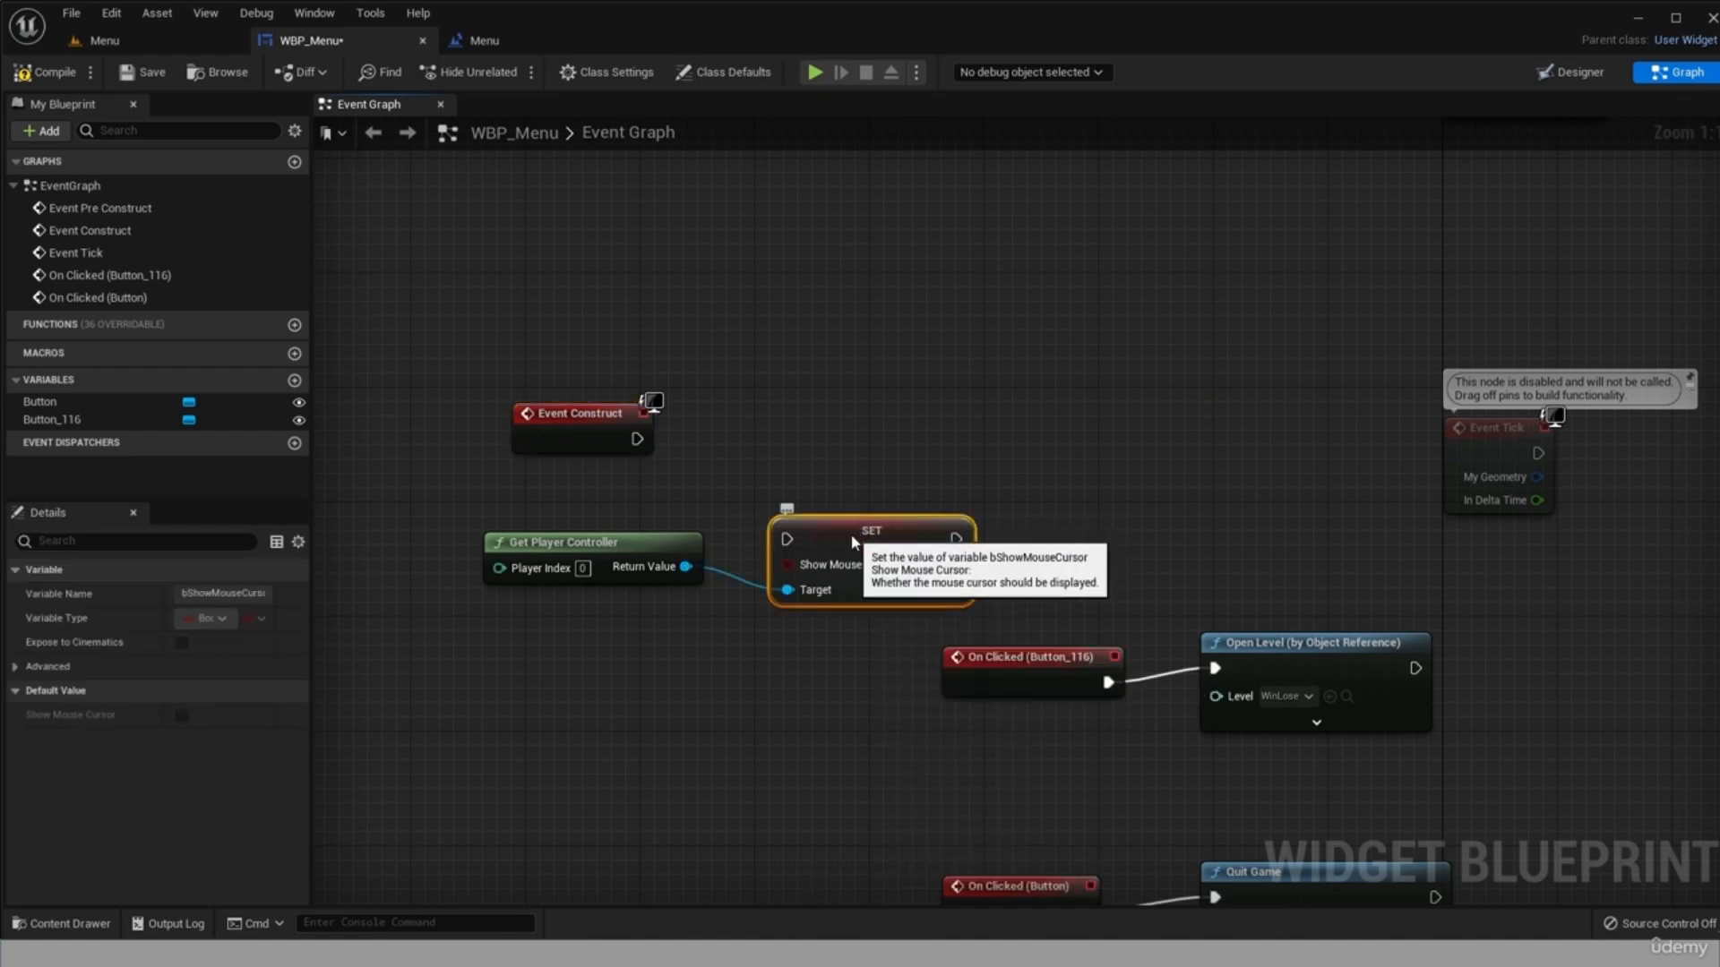
pyautogui.moveTo(858, 536); pyautogui.dragTo(915, 421)
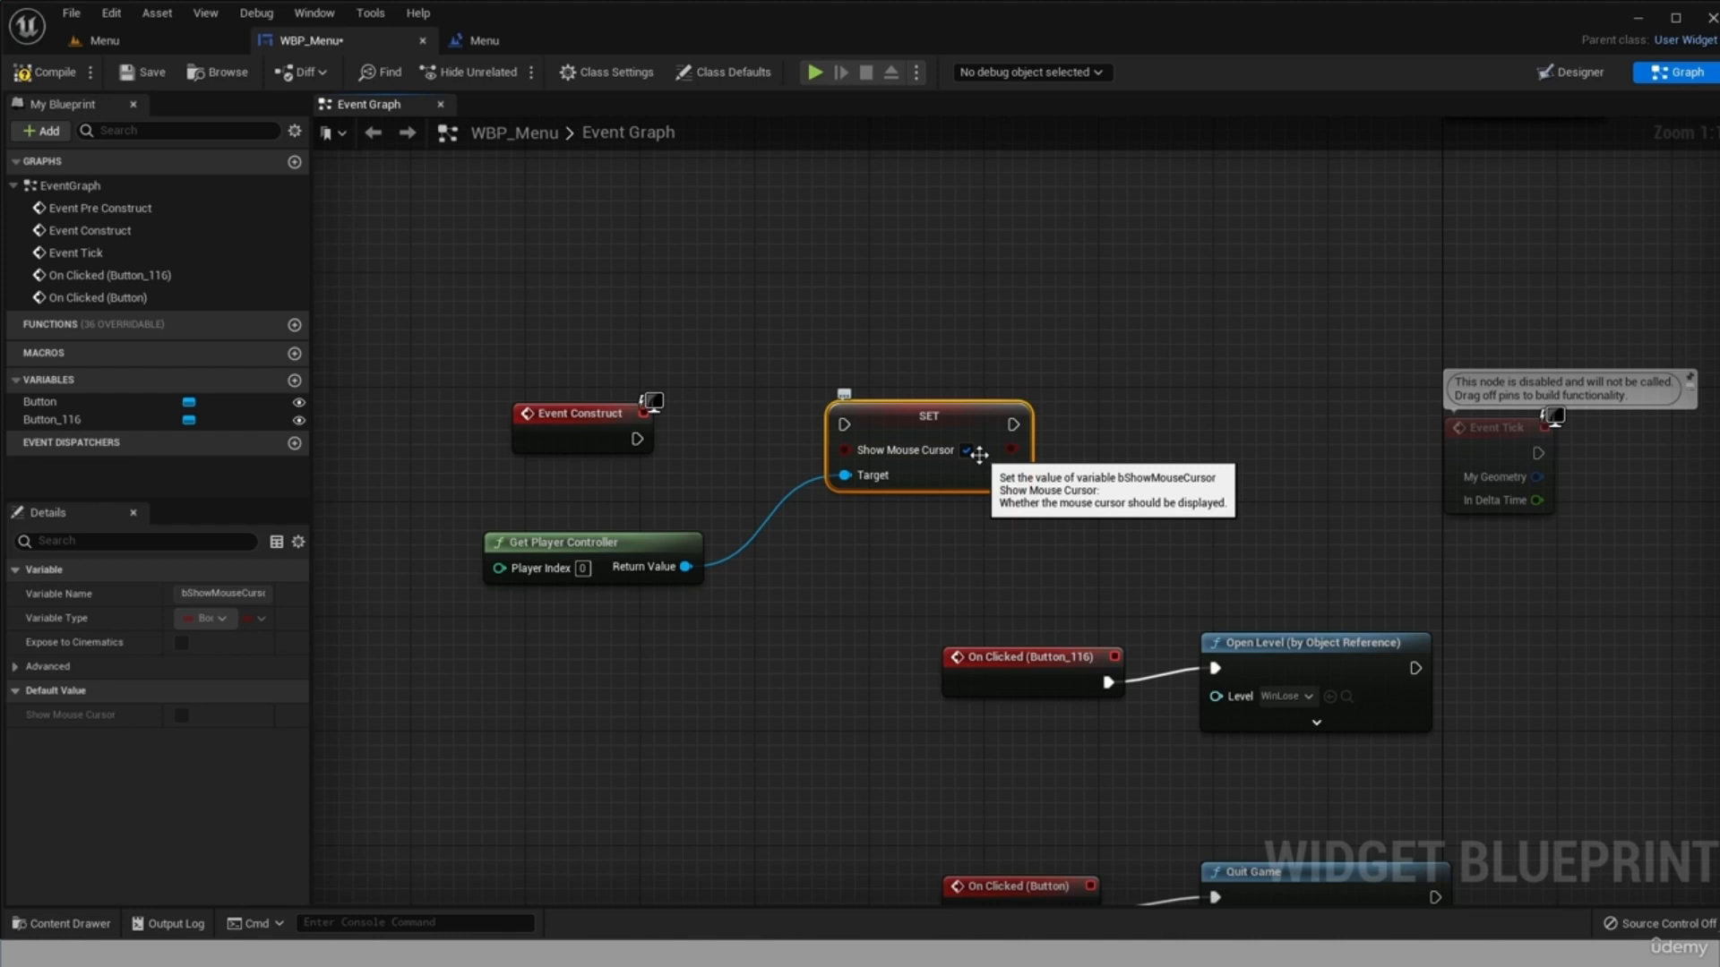
# Connect Event Construct to the Set Show Mouse Cursor node and add a Set Input Mode UI Only node after it.
pyautogui.moveTo(637, 439); pyautogui.dragTo(843, 424)
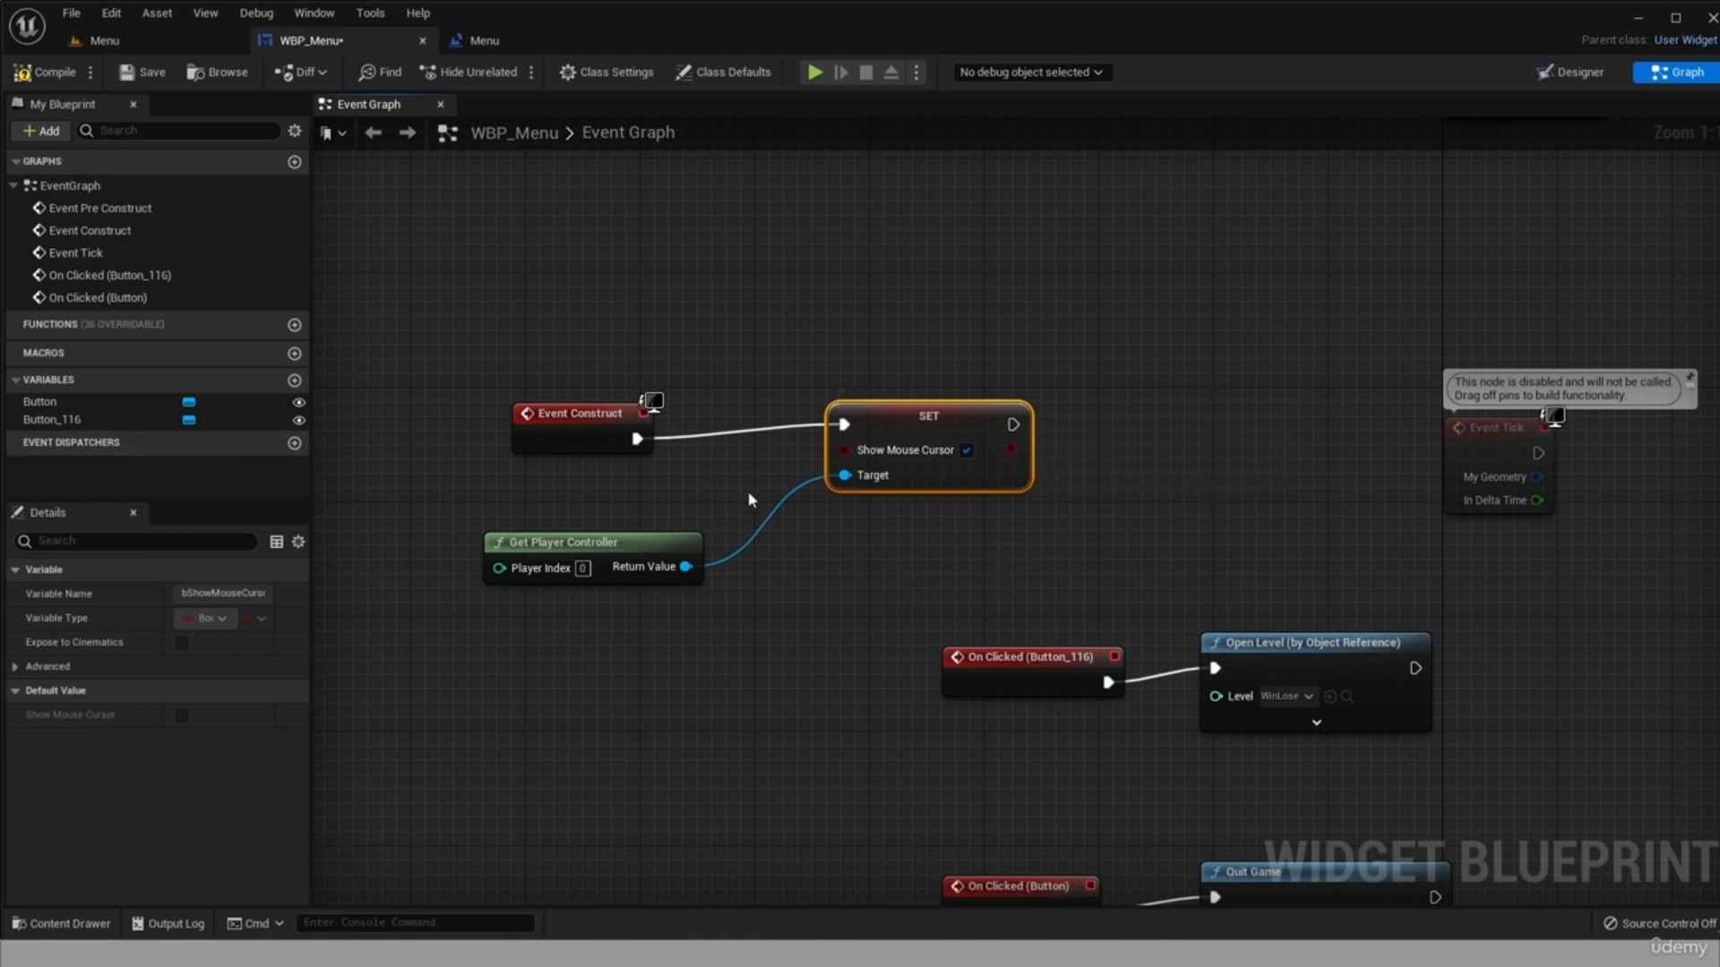
pyautogui.moveTo(1014, 424); pyautogui.dragTo(1118, 484)
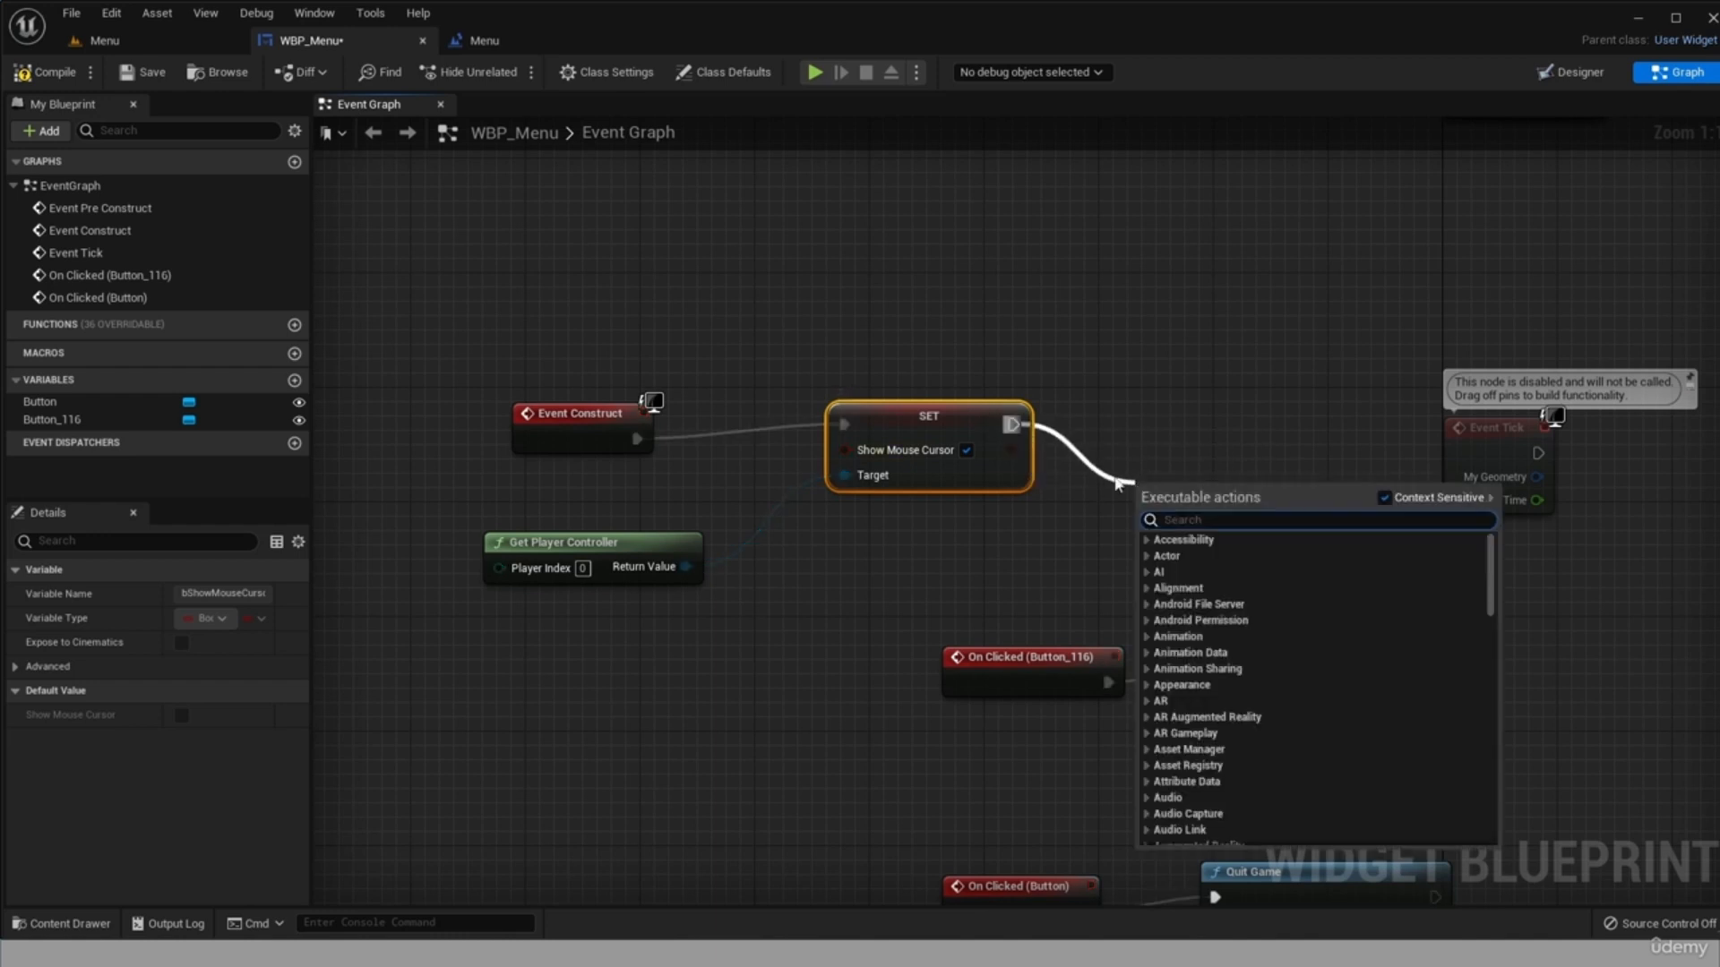
pyautogui.write('set ui')
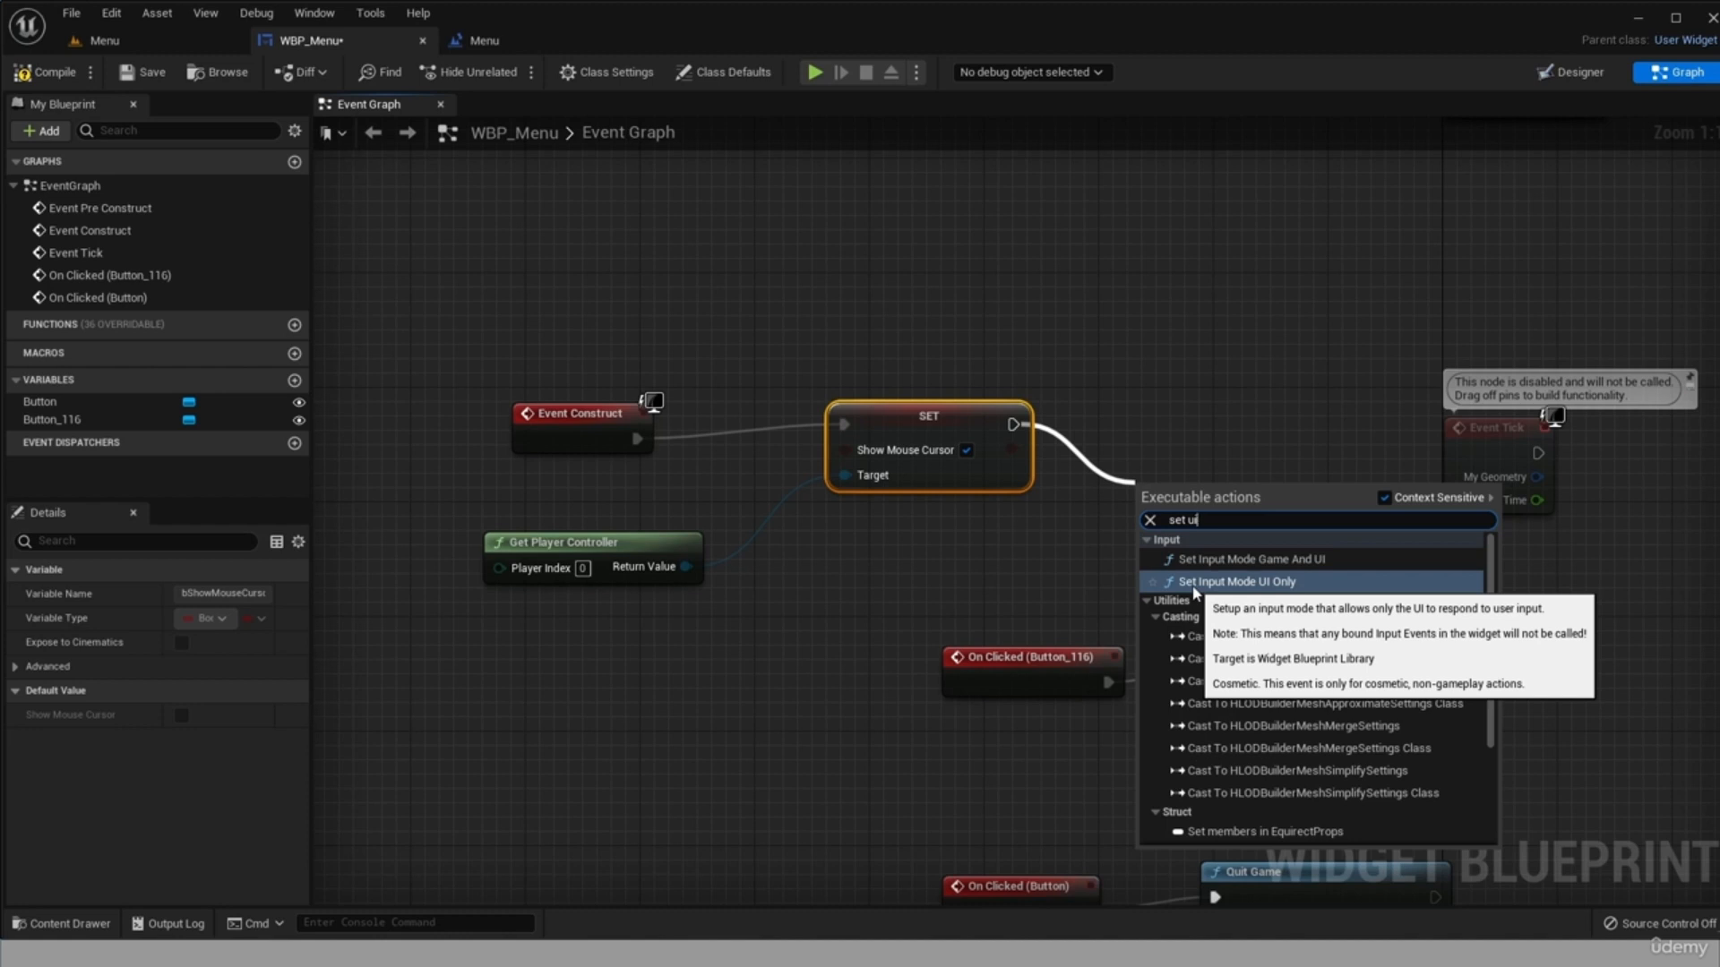
pyautogui.click(1195, 590)
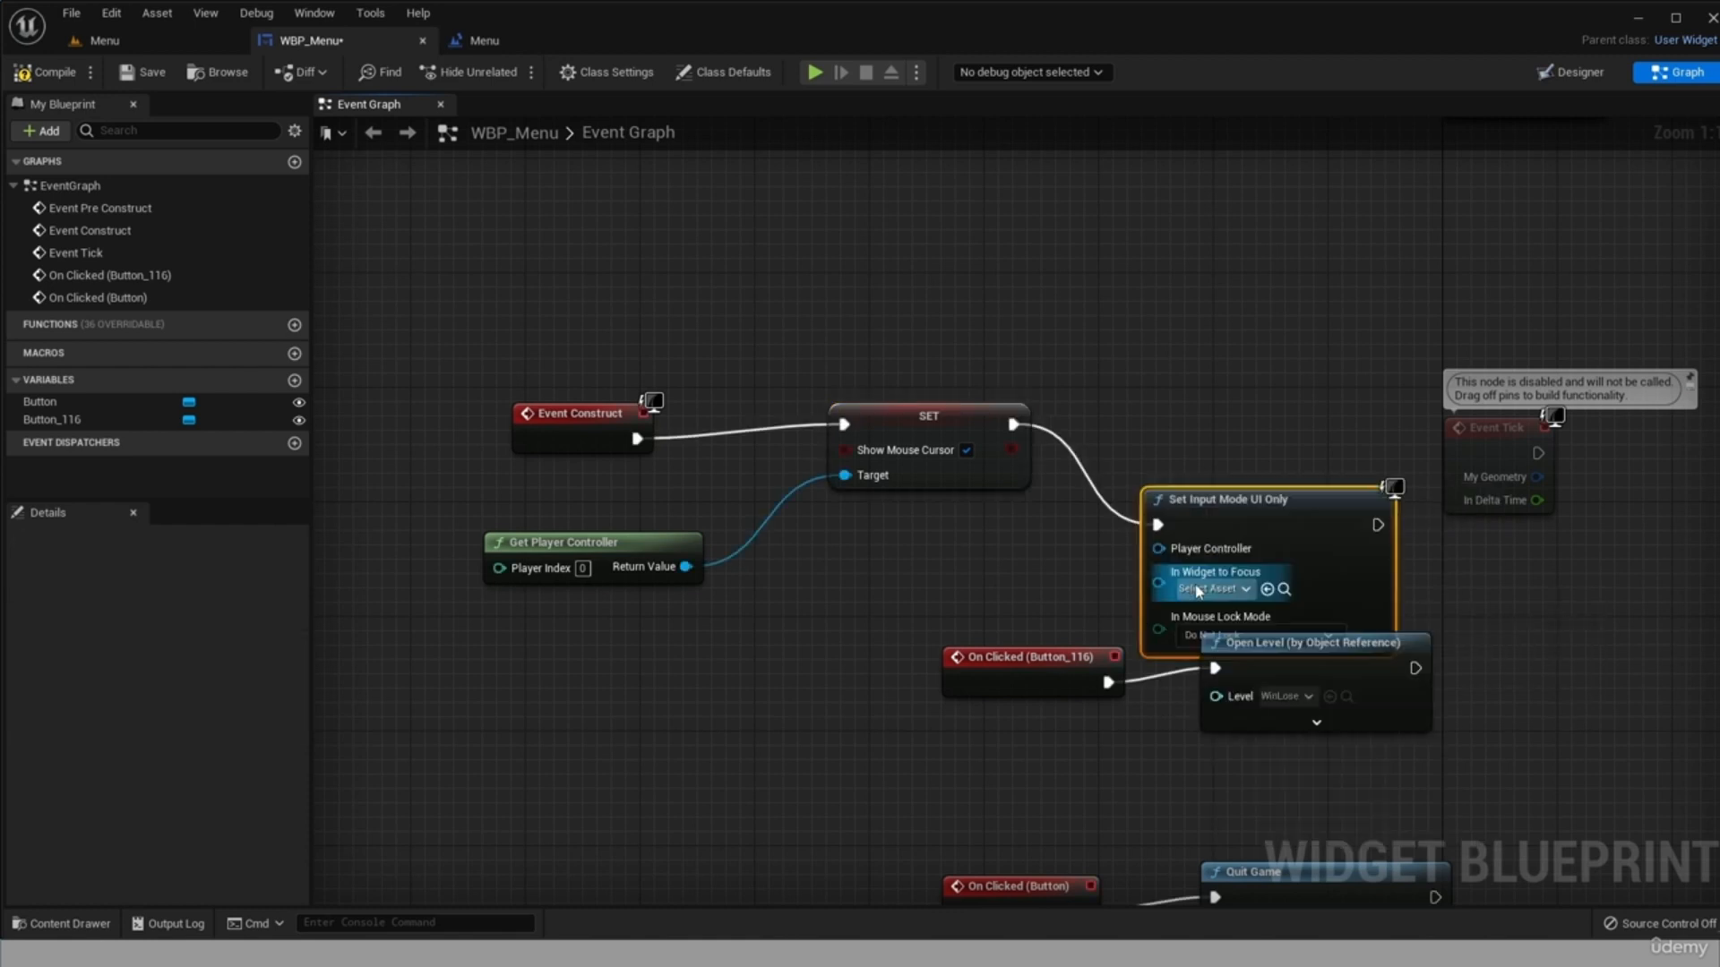
pyautogui.moveTo(1223, 498); pyautogui.dragTo(1211, 454)
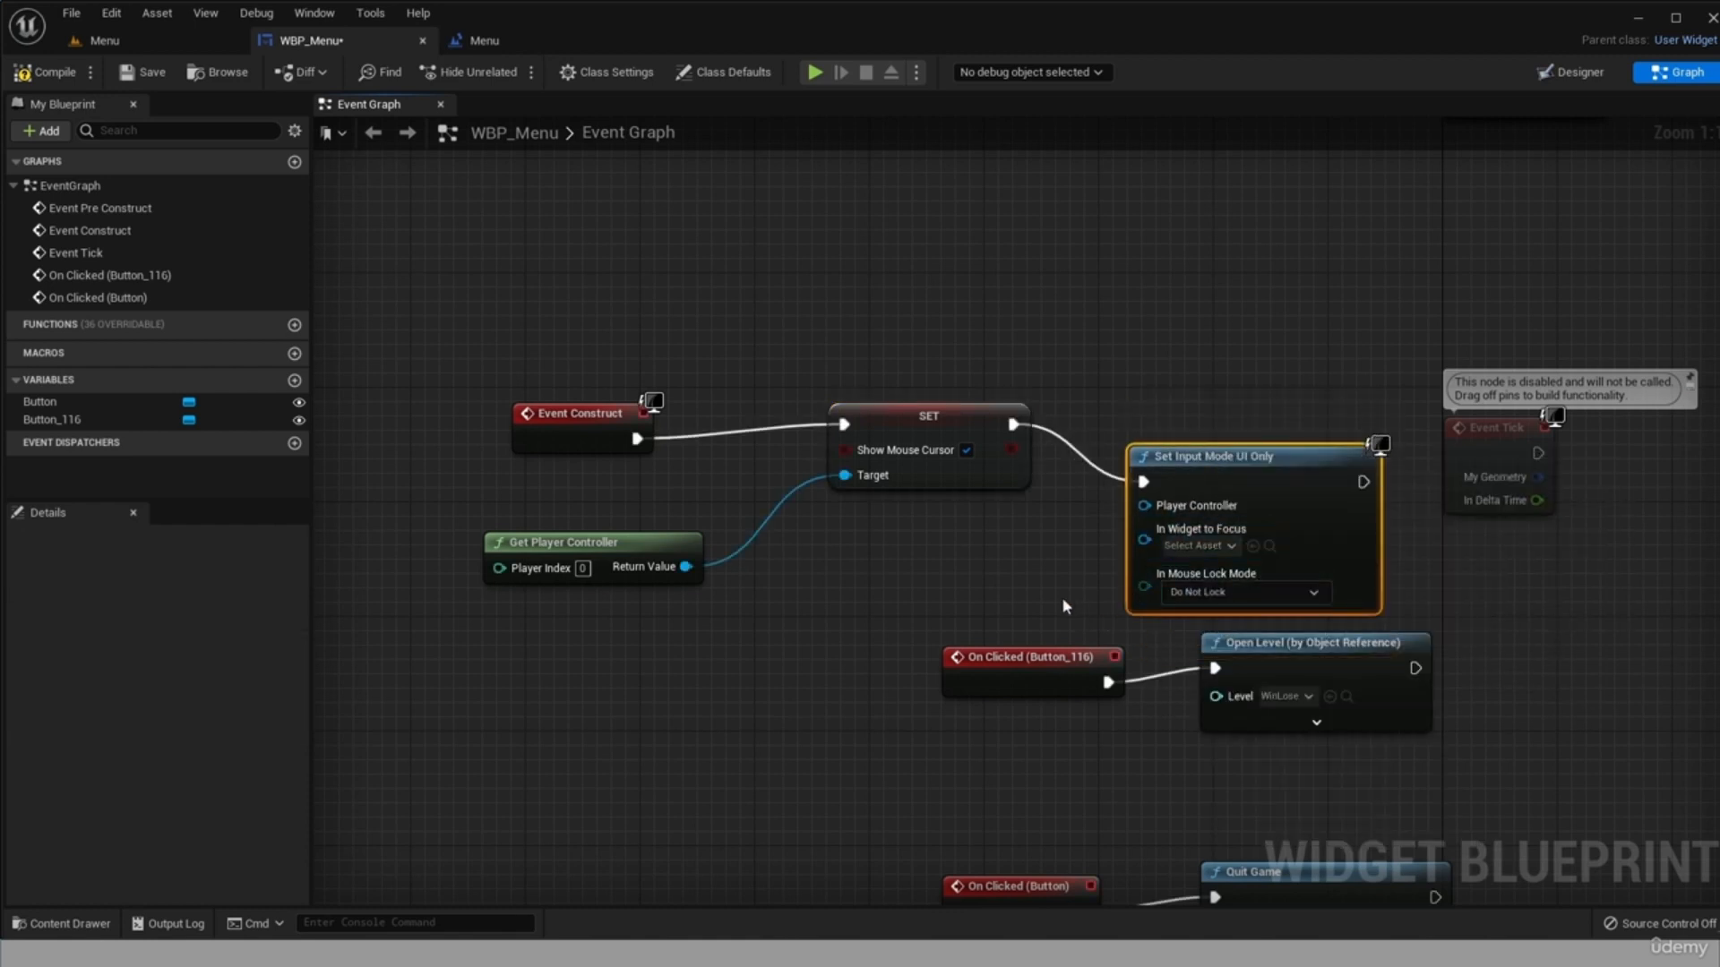
# Move the Event Construct node group higher in the graph, tuck Set Input Mode UI Only below SET, and connect Get Player Controller to it.
pyautogui.moveTo(500, 344); pyautogui.dragTo(1282, 562)
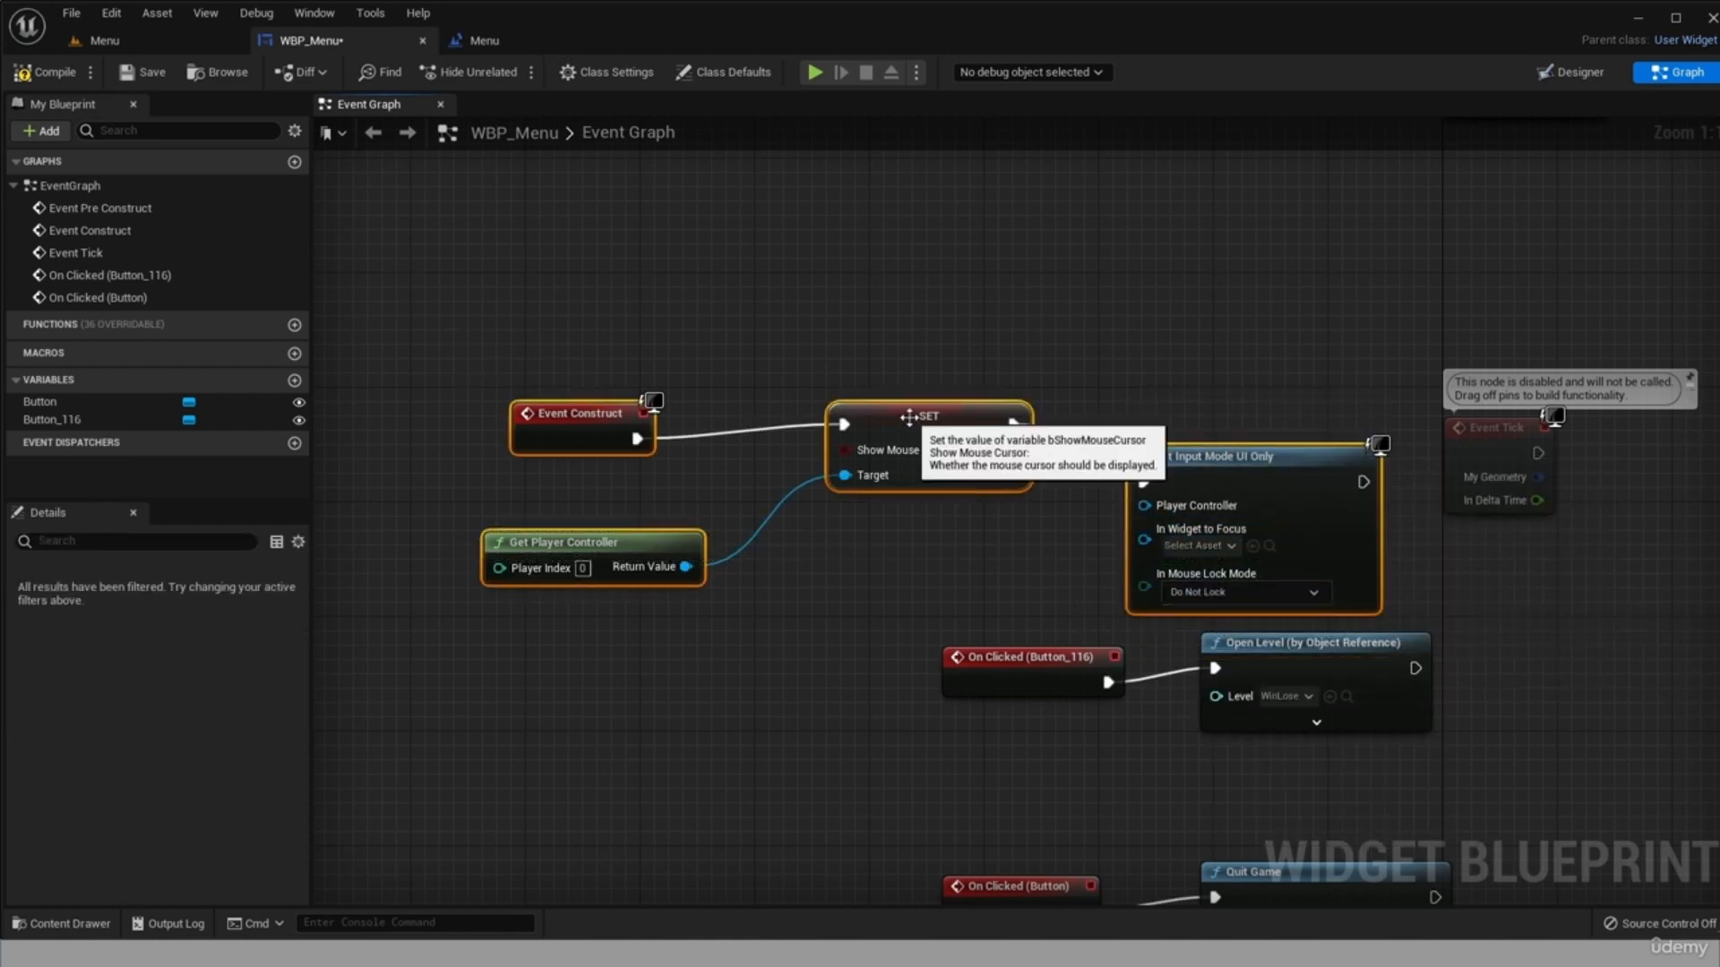
pyautogui.moveTo(905, 420); pyautogui.dragTo(876, 234)
pyautogui.click(1024, 419)
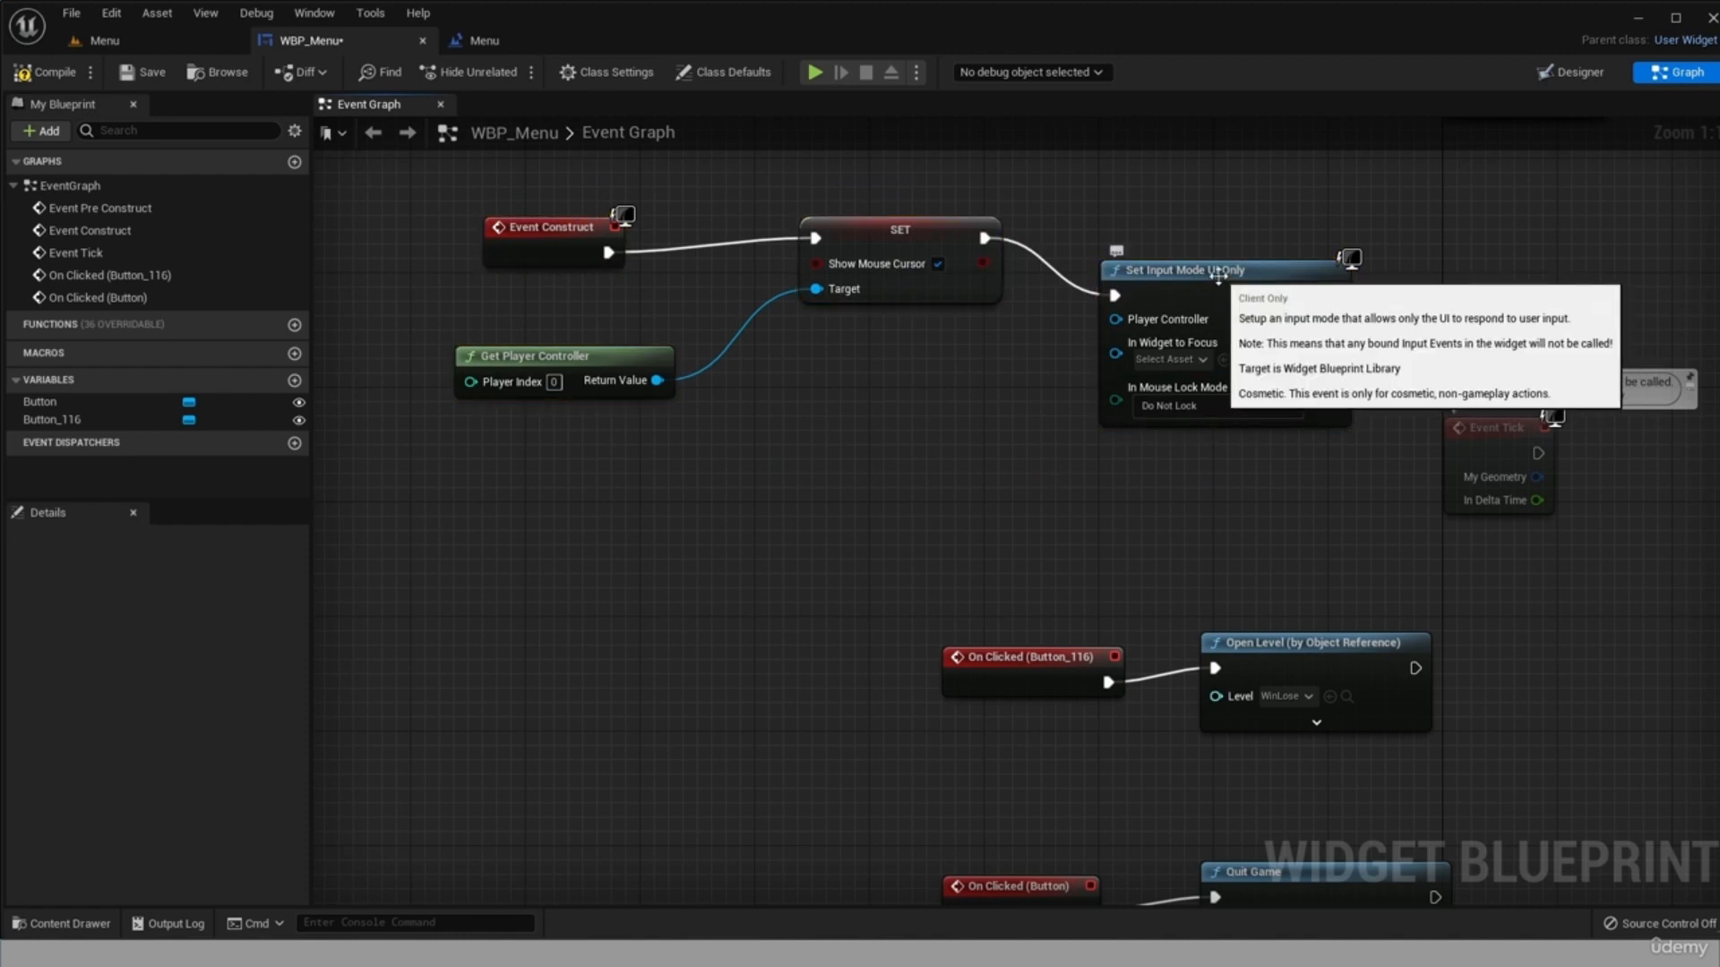
pyautogui.moveTo(1221, 284); pyautogui.dragTo(1135, 370)
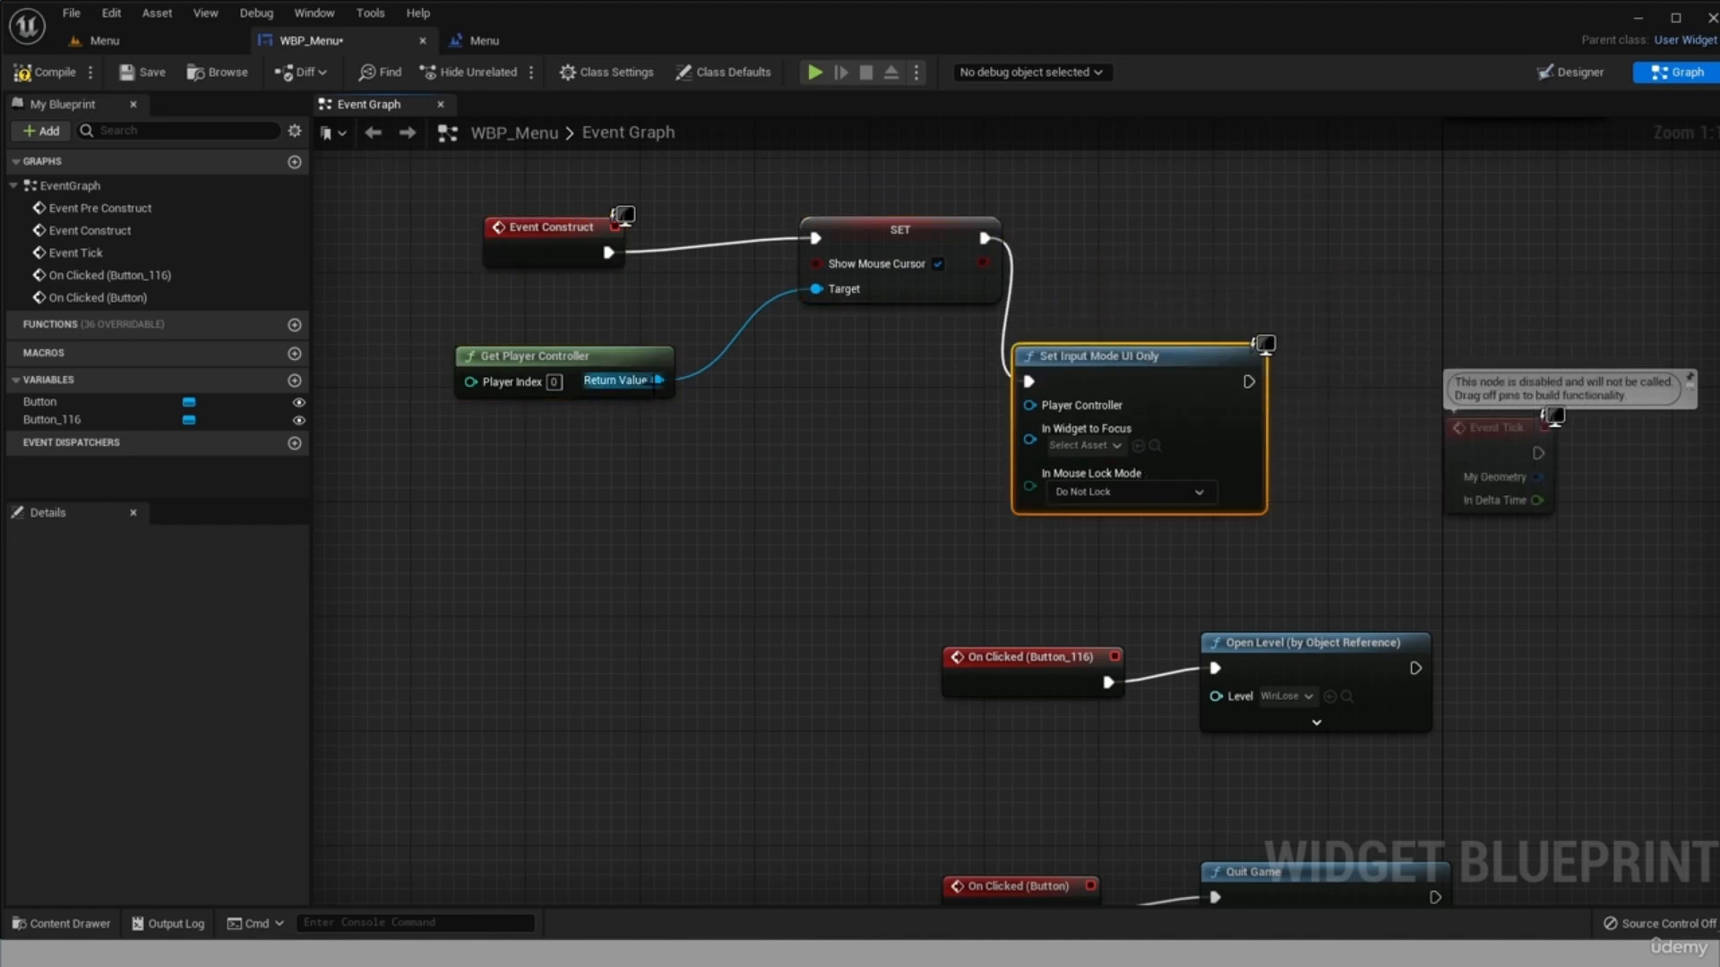
pyautogui.moveTo(657, 380); pyautogui.dragTo(1030, 405)
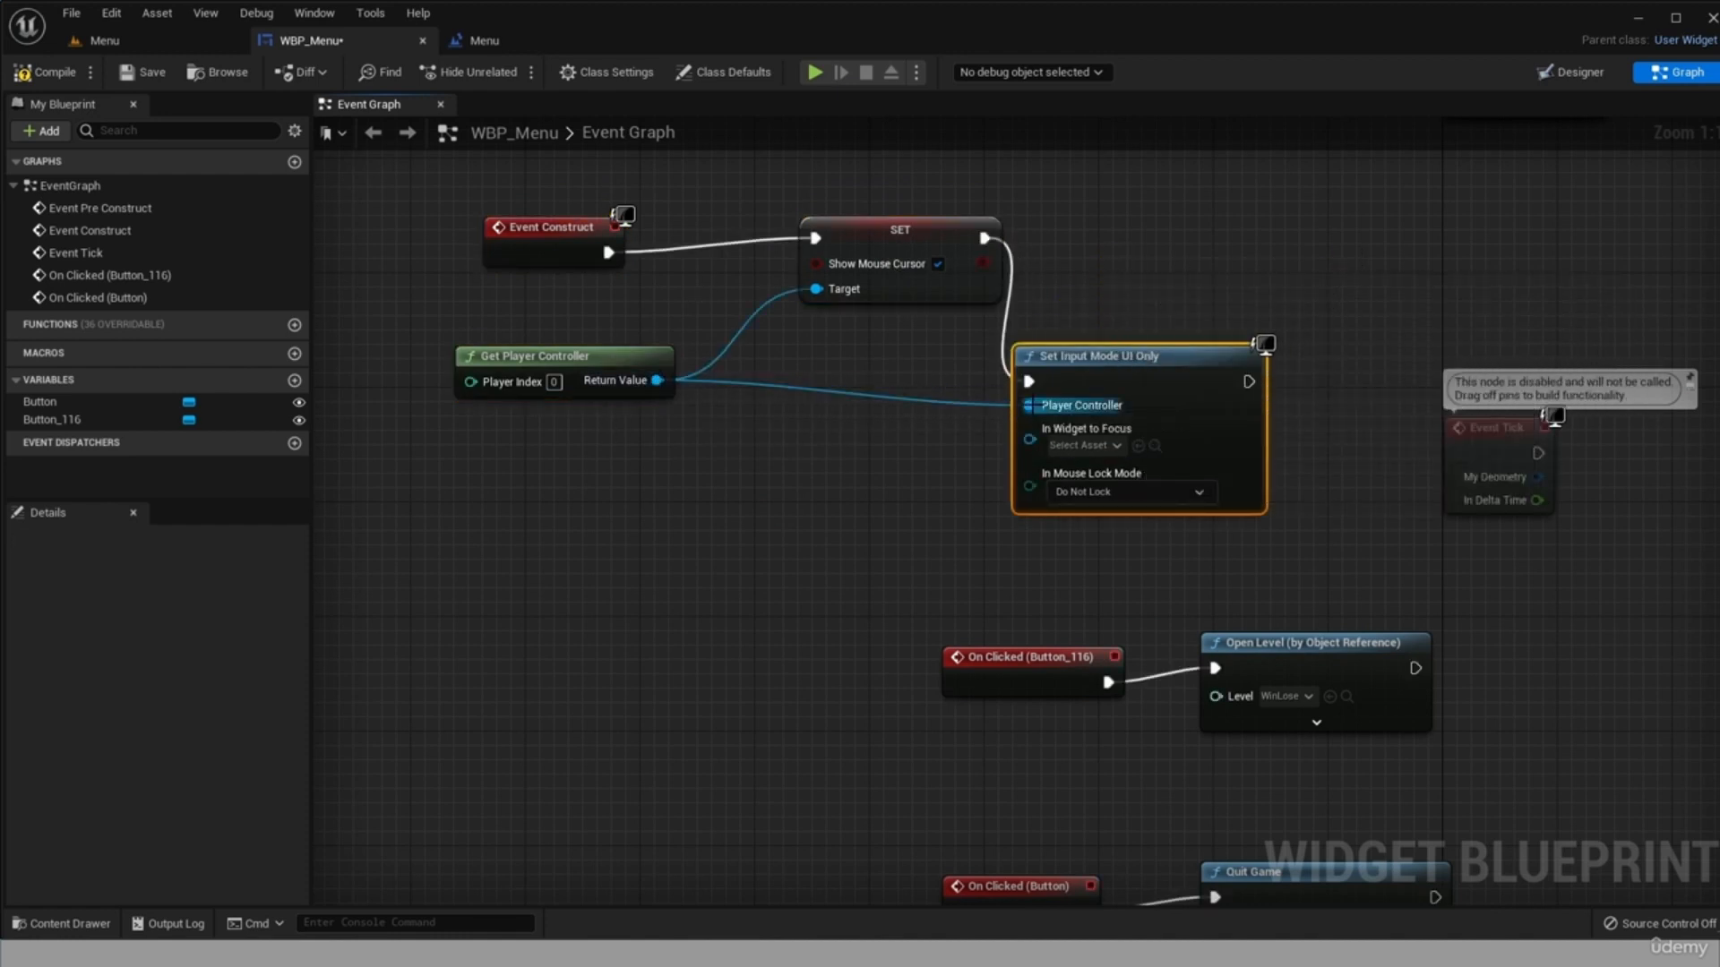
pyautogui.click(1304, 452)
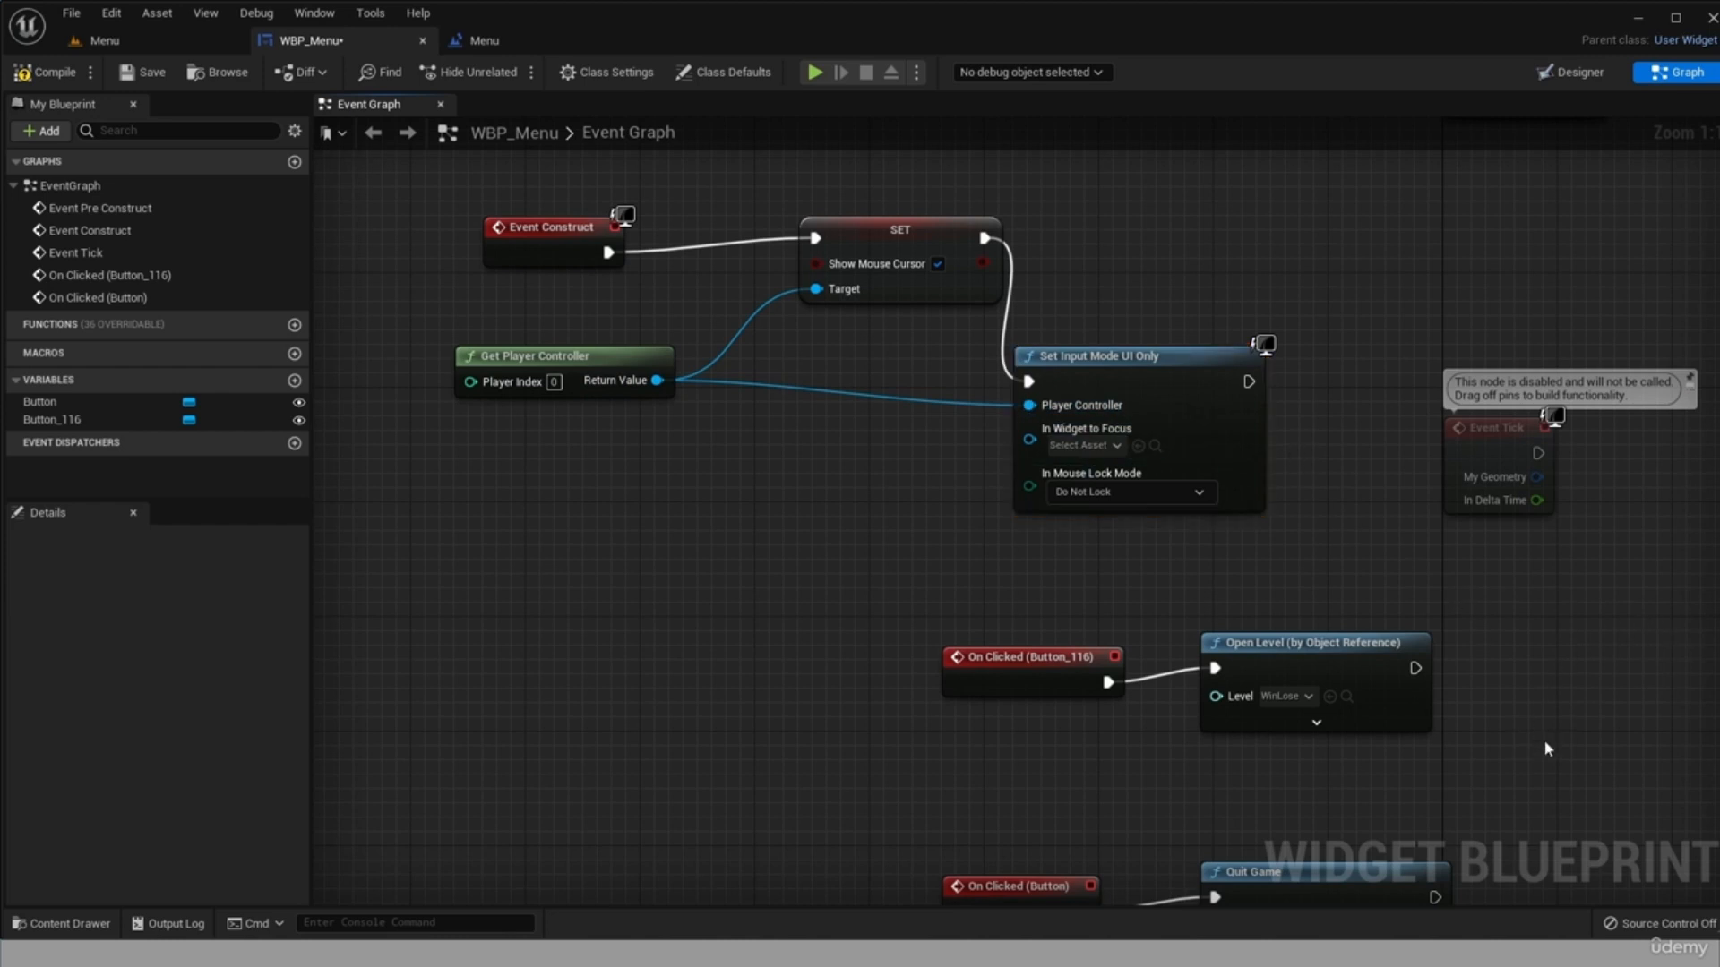
# Shift the On Clicked (Button_116) and Open Level nodes left and place copies of Get Player Controller, SET and Set Input Mode UI Only beside them.
pyautogui.scroll(-1, 1548, 748)
pyautogui.moveTo(1413, 732); pyautogui.dragTo(433, 639)
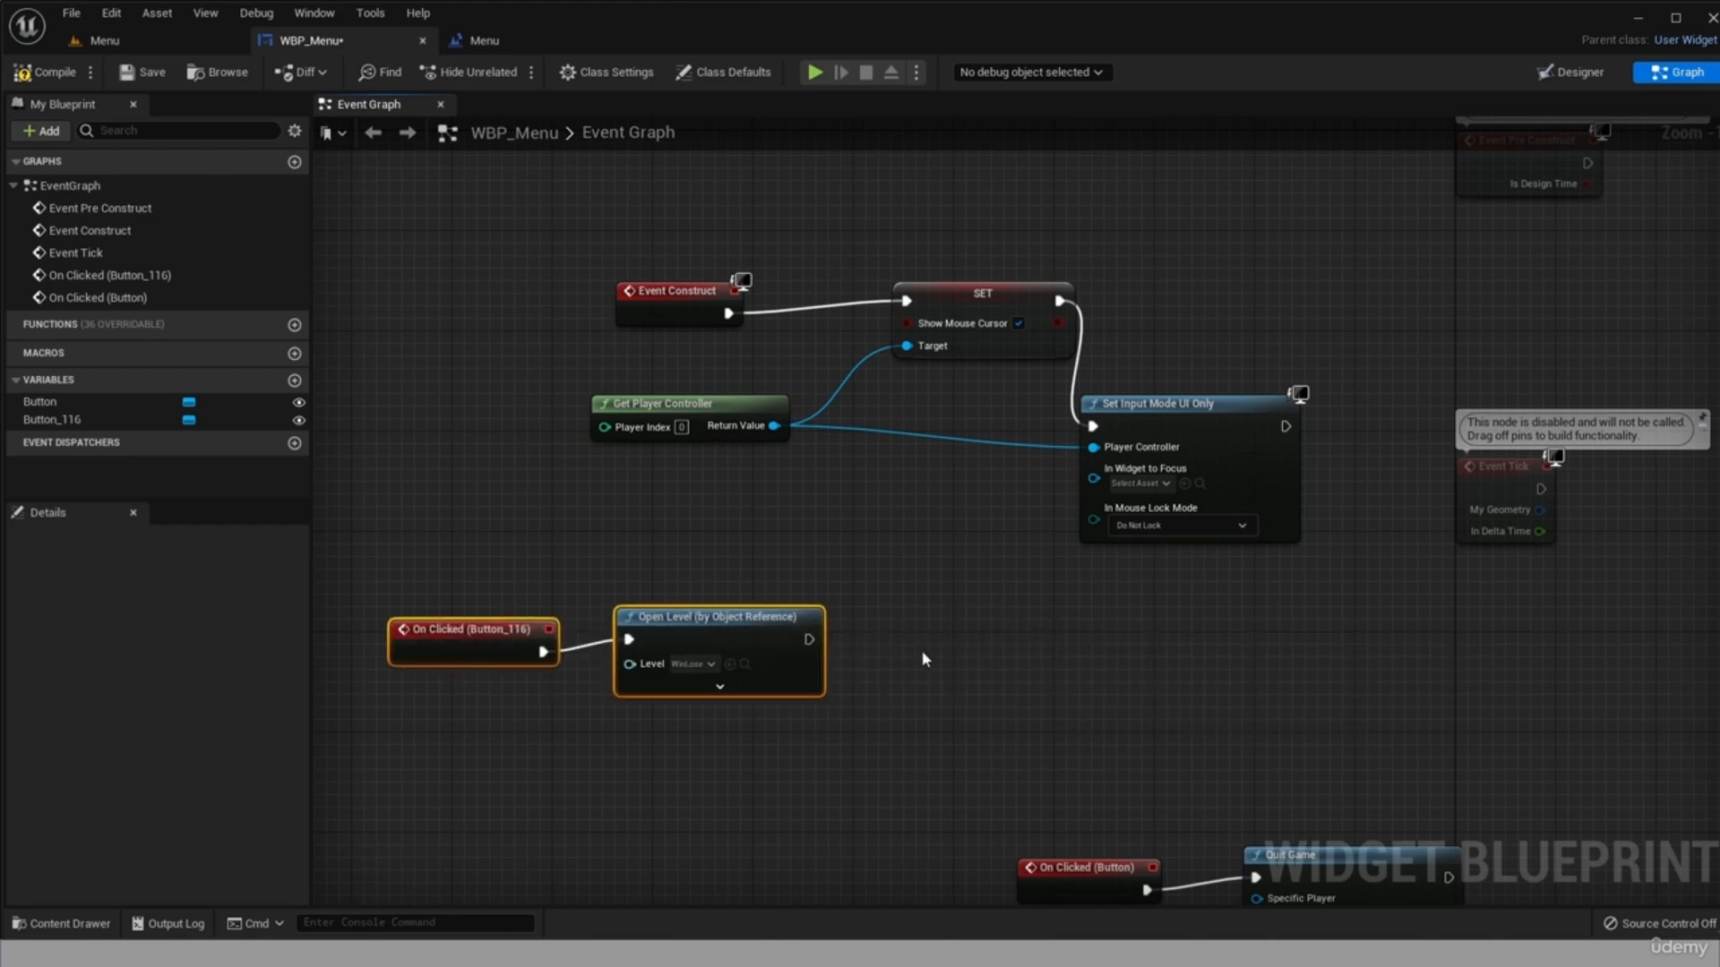
pyautogui.click(700, 402)
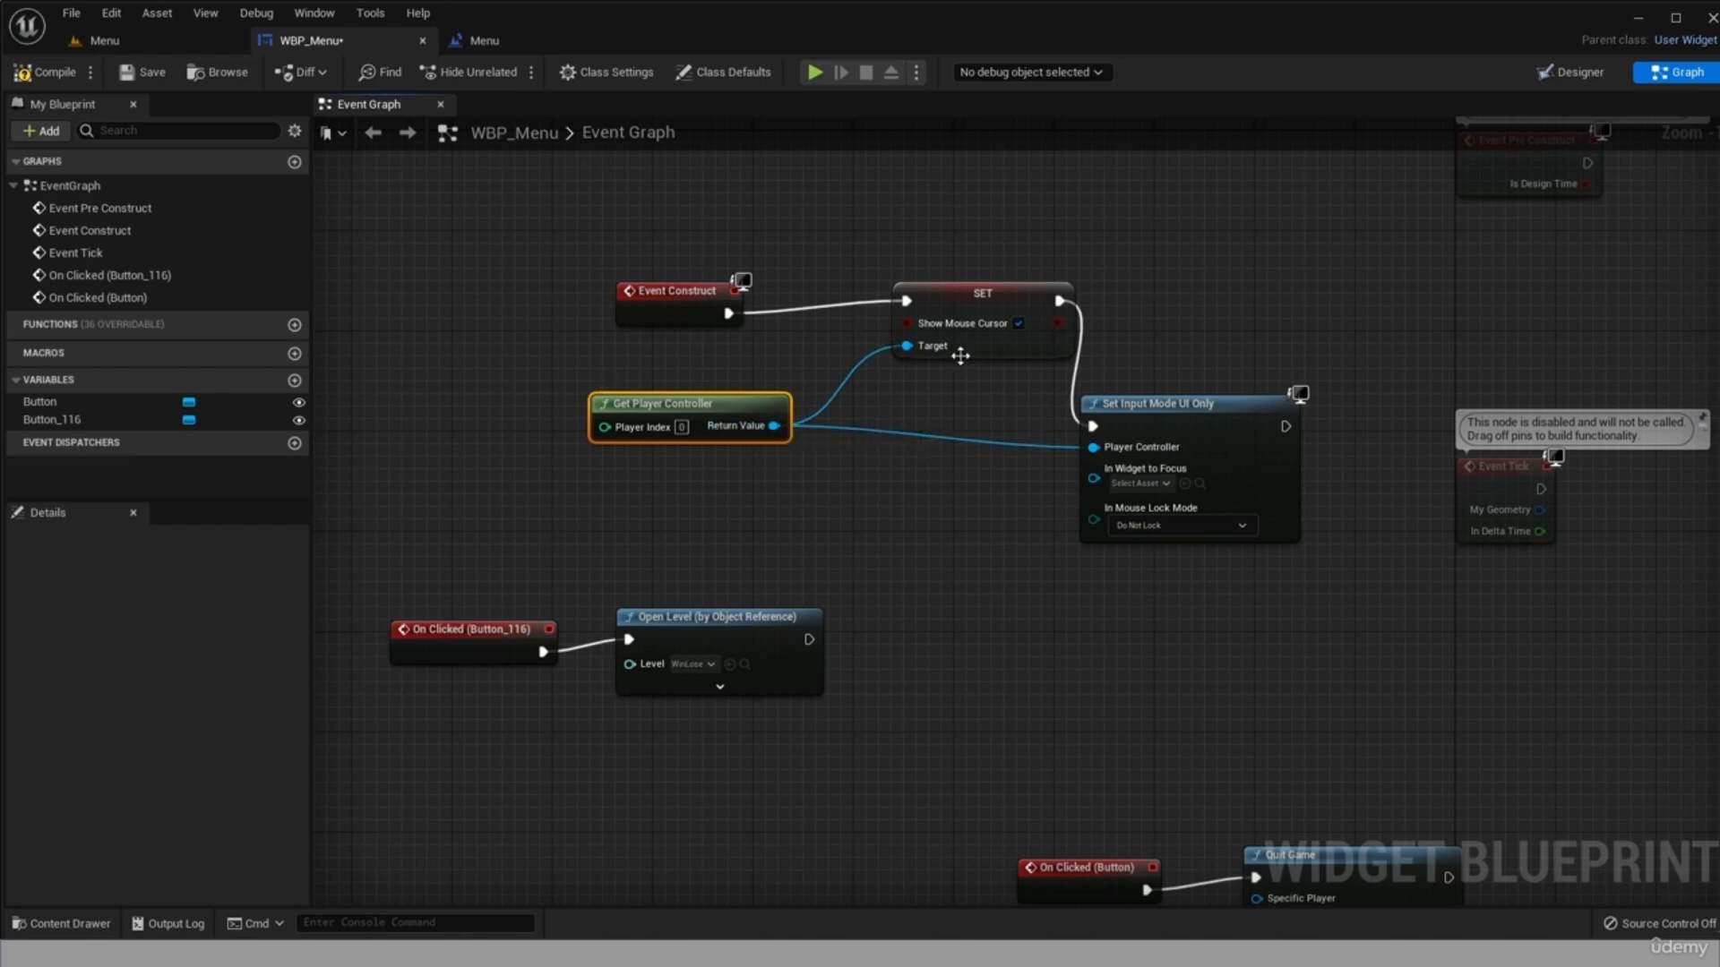
pyautogui.keyDown('shift'); pyautogui.click(990, 296); pyautogui.keyUp('shift')
pyautogui.keyDown('shift'); pyautogui.click(1202, 425); pyautogui.keyUp('shift')
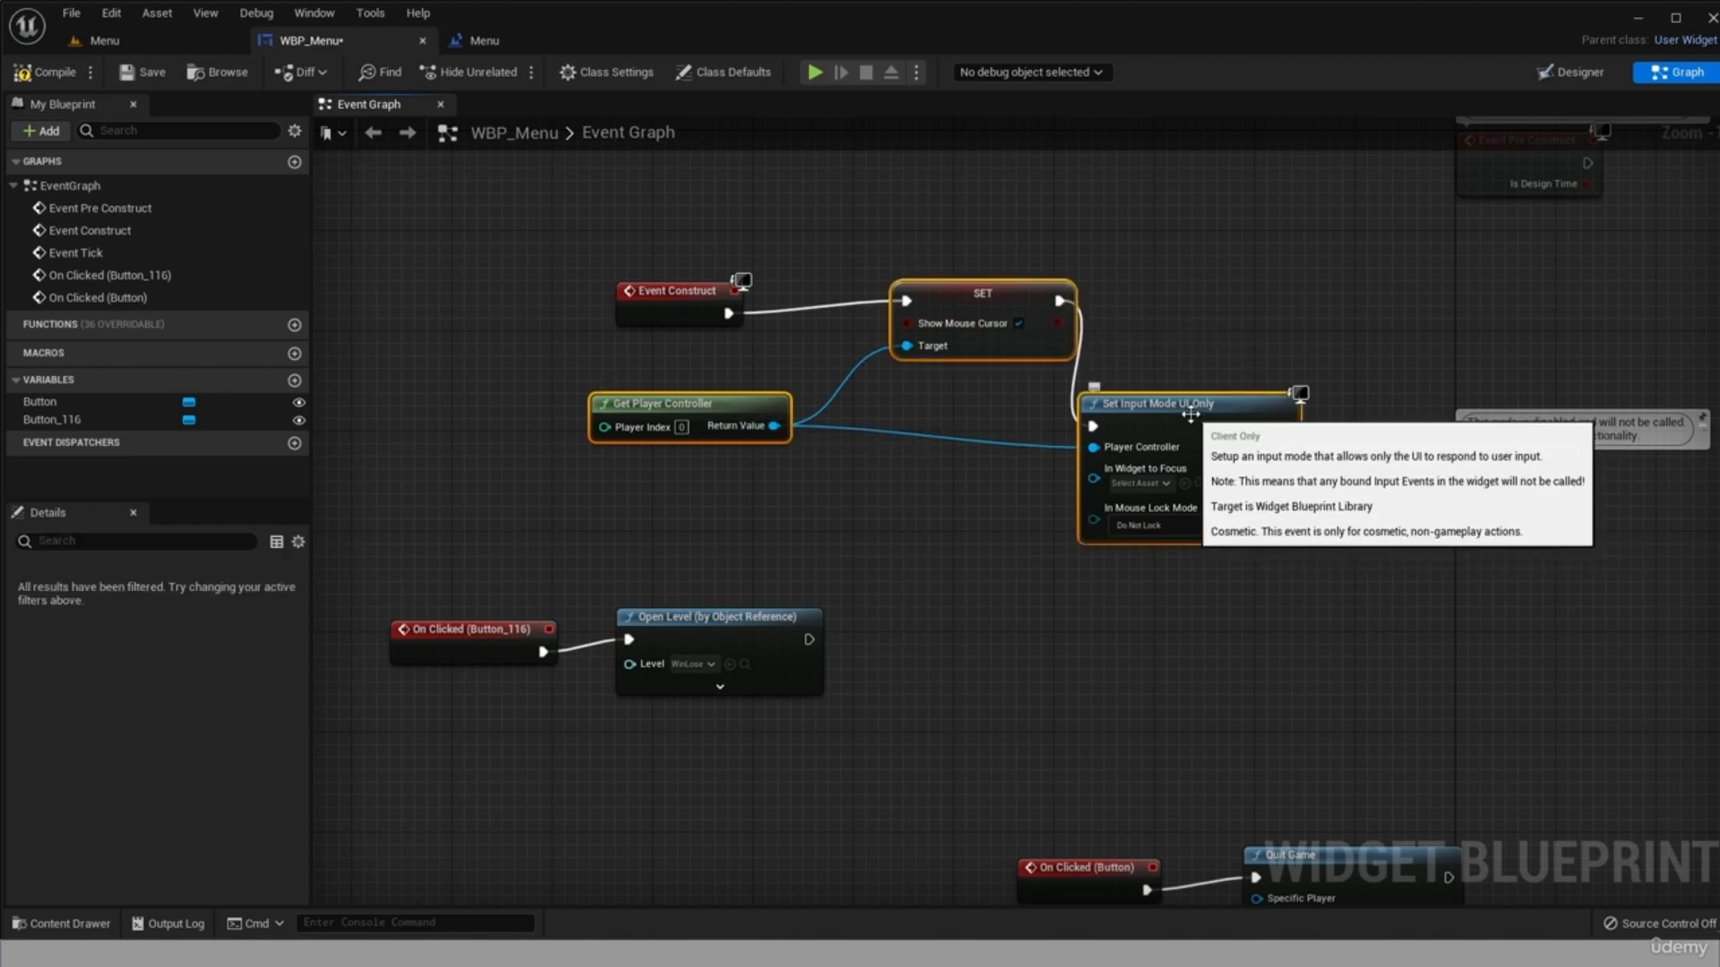
pyautogui.hotkey('ctrl', 'c')
pyautogui.hotkey('ctrl', 'v')
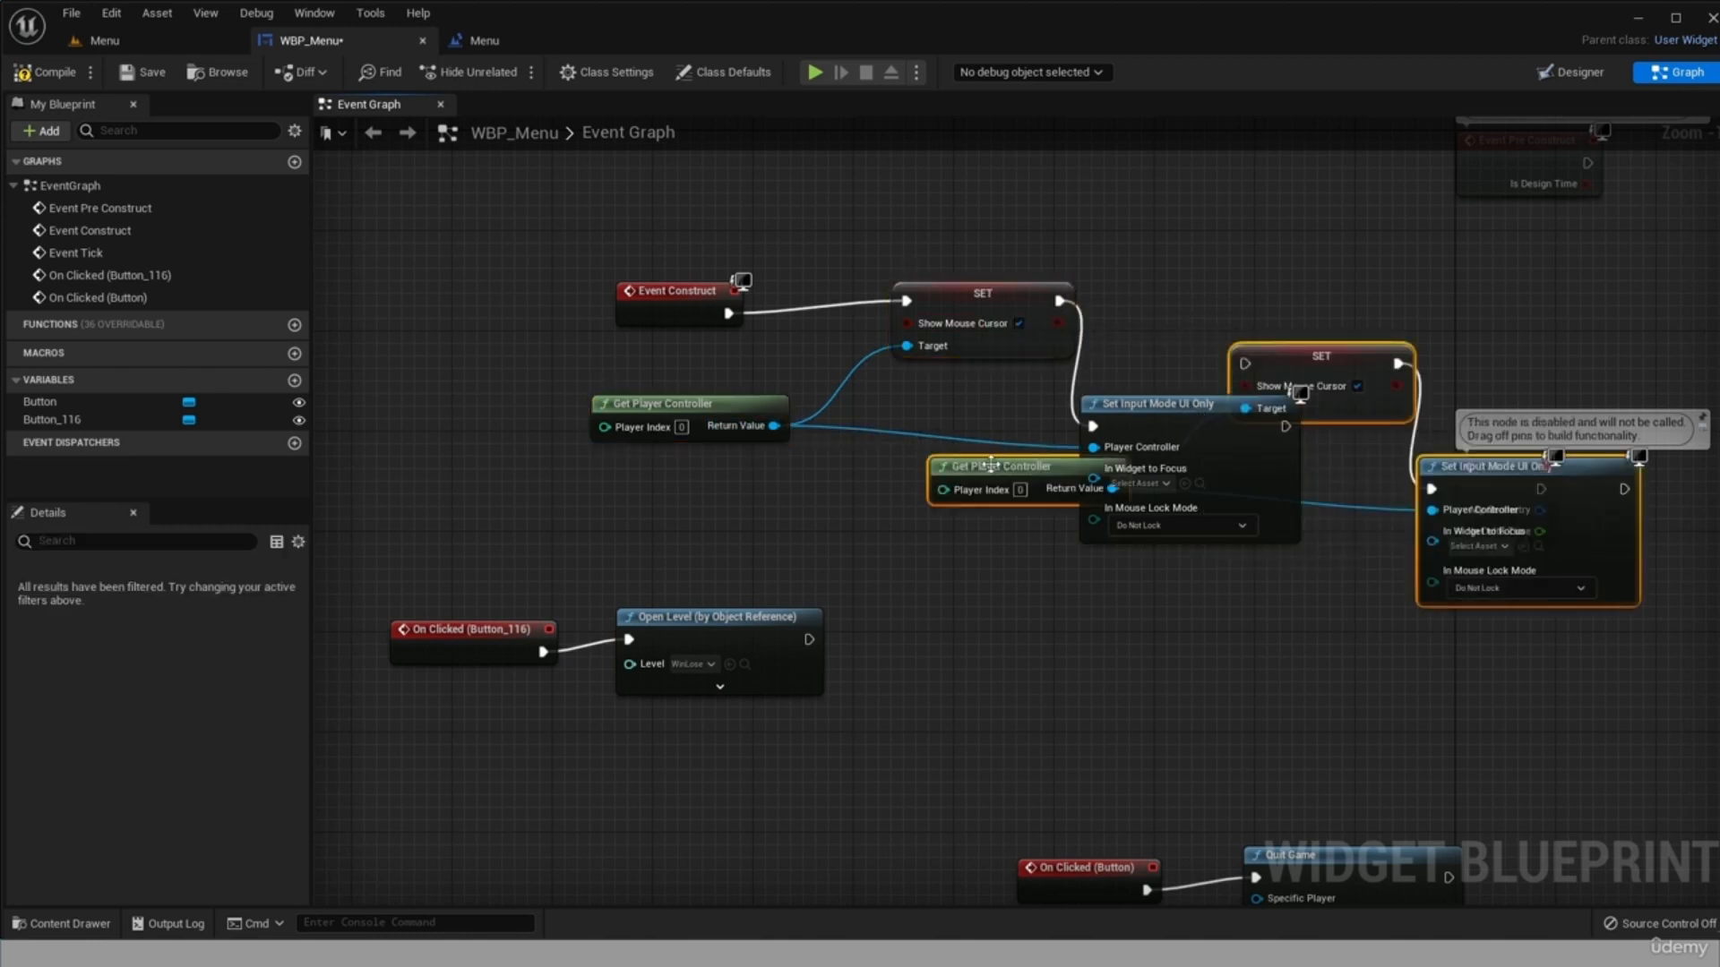
pyautogui.moveTo(937, 618); pyautogui.dragTo(687, 806)
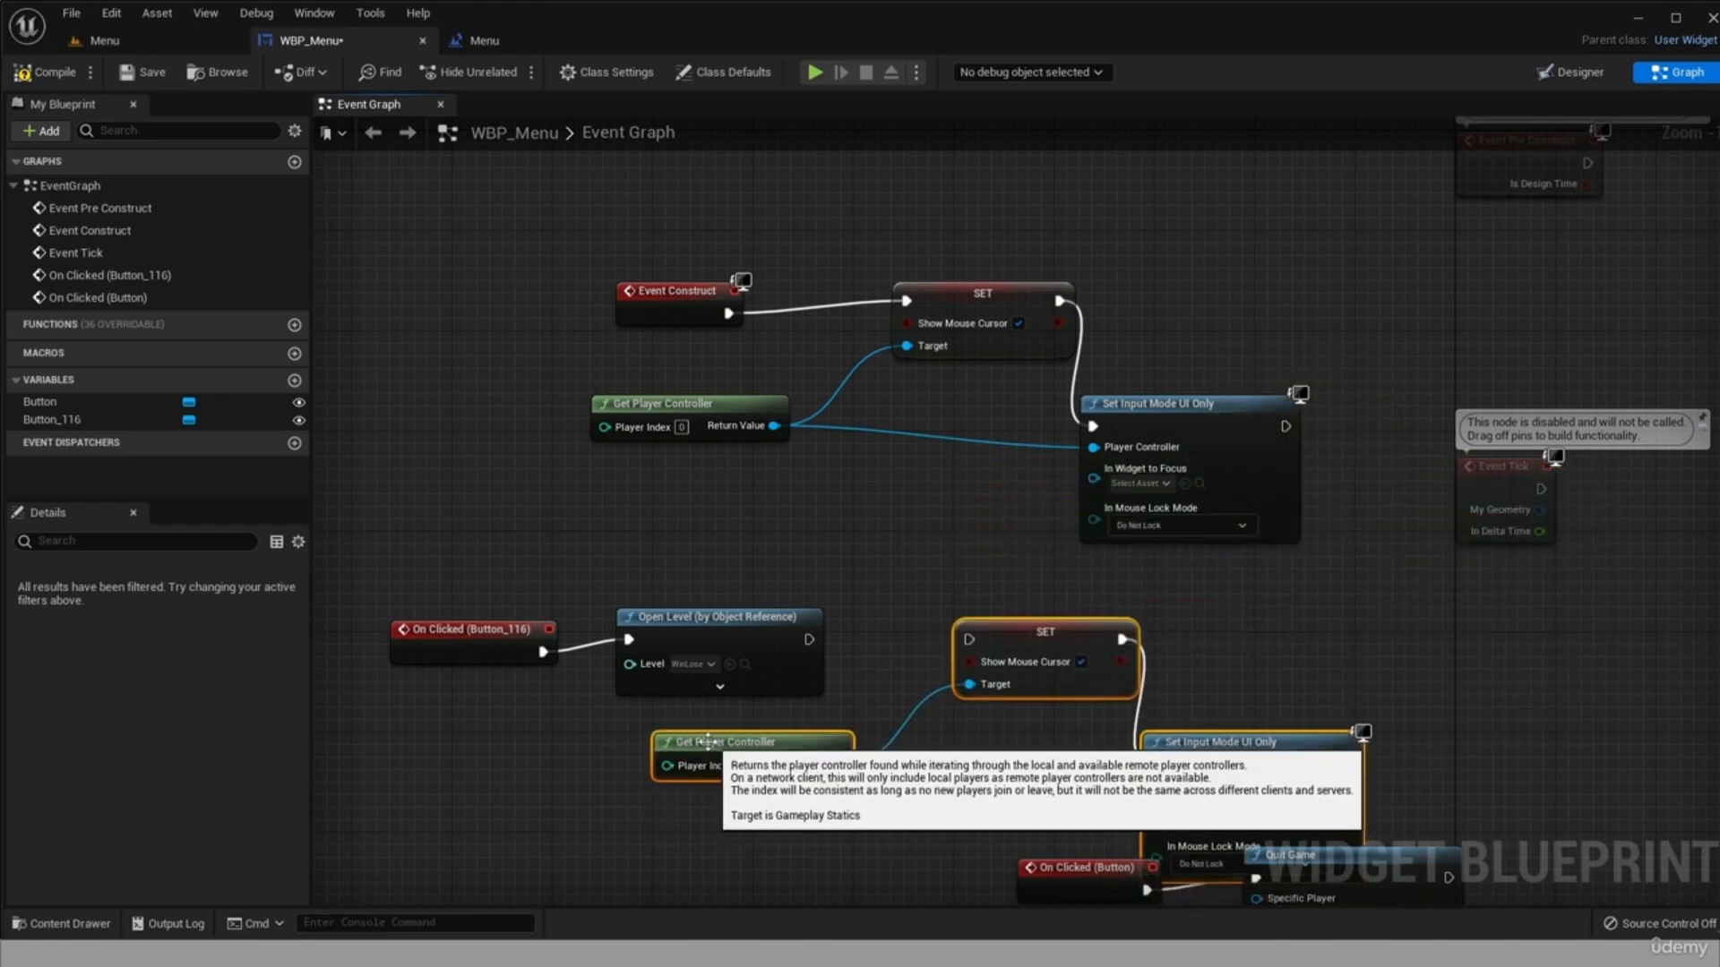
# Move the On Clicked (Button) and Quit Game nodes below the Open Level group, clear of the copied nodes.
pyautogui.scroll(-3, 1108, 857)
pyautogui.scroll(3, 1107, 857)
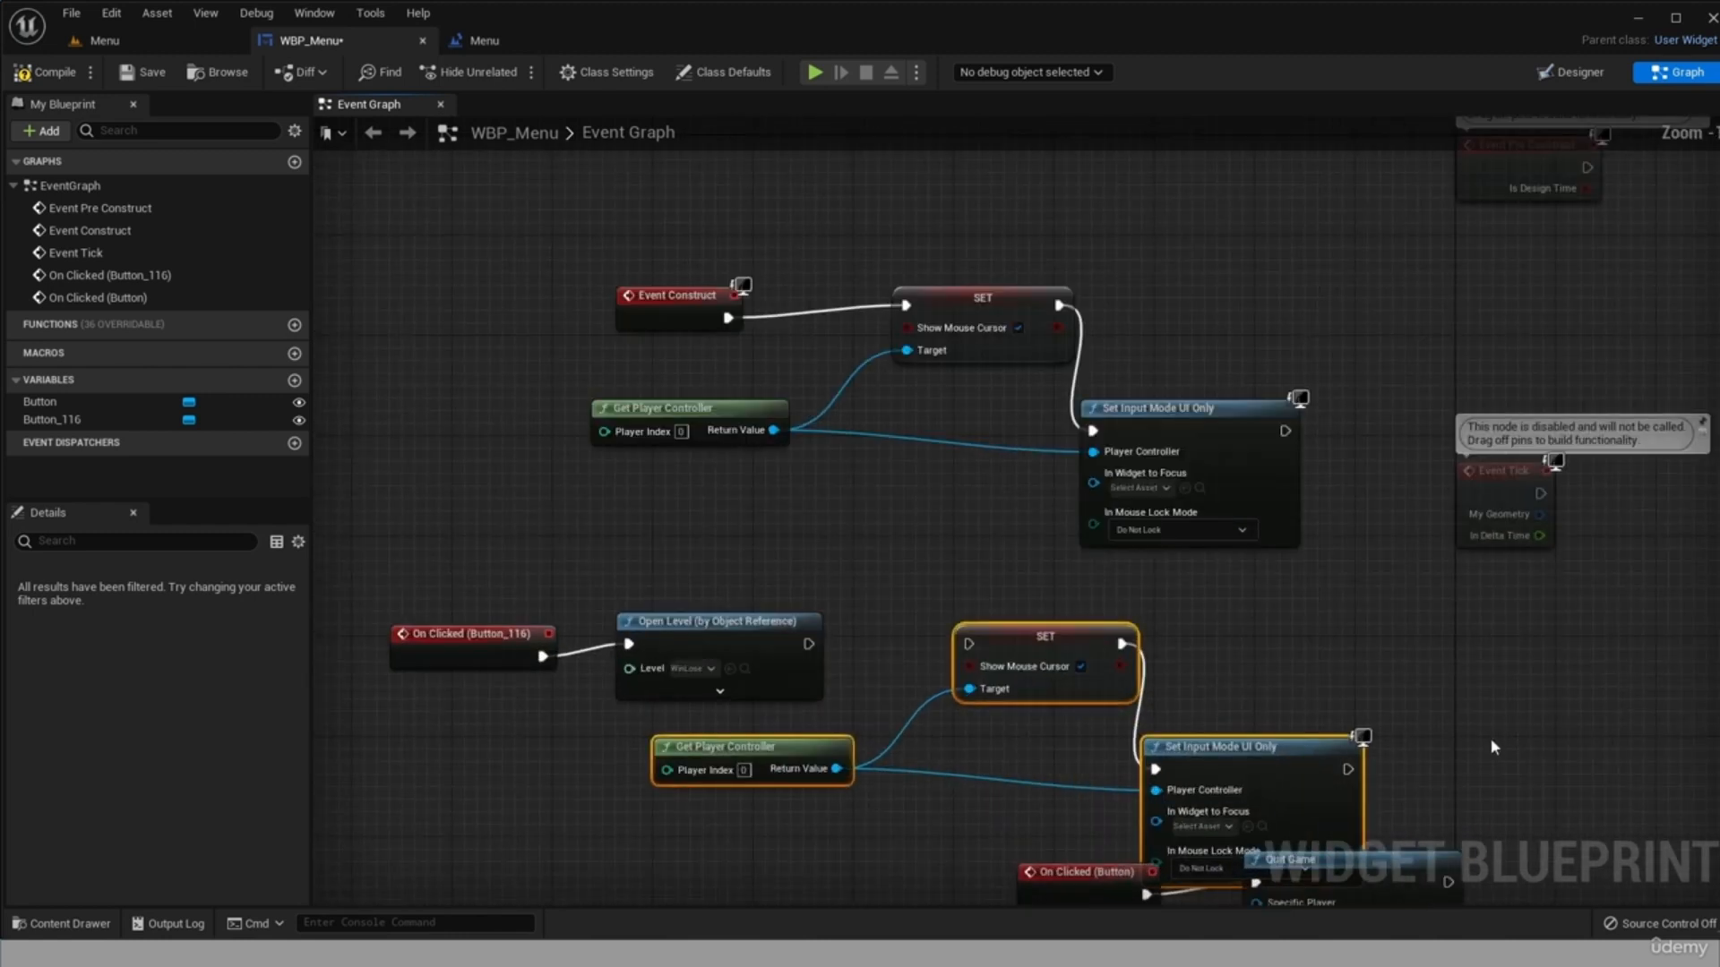
pyautogui.moveTo(1482, 732); pyautogui.dragTo(1491, 886)
pyautogui.click(1290, 400)
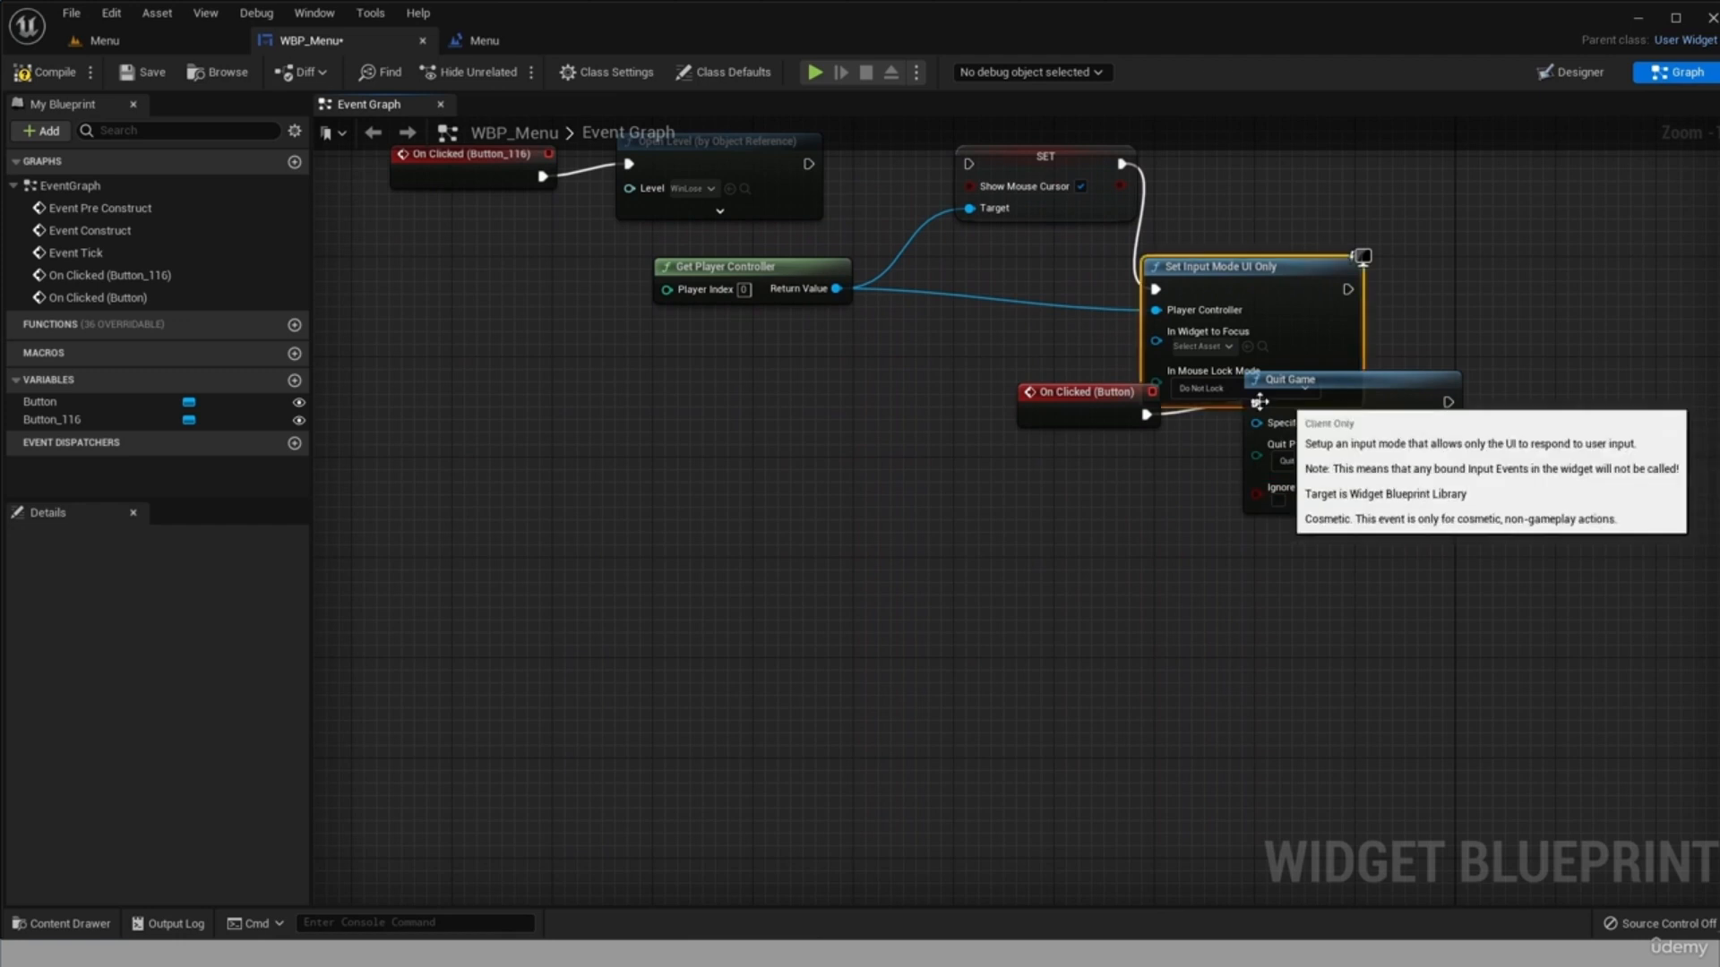
pyautogui.keyDown('shift'); pyautogui.moveTo(1081, 420); pyautogui.dragTo(479, 475); pyautogui.keyUp('shift')
pyautogui.click(1114, 522)
pyautogui.click(1335, 383)
pyautogui.keyDown('shift'); pyautogui.click(1030, 387); pyautogui.keyUp('shift')
pyautogui.click(1135, 522)
pyautogui.scroll(1, 1128, 540)
pyautogui.scroll(-1, 1129, 540)
pyautogui.moveTo(1635, 475); pyautogui.dragTo(1533, 488)
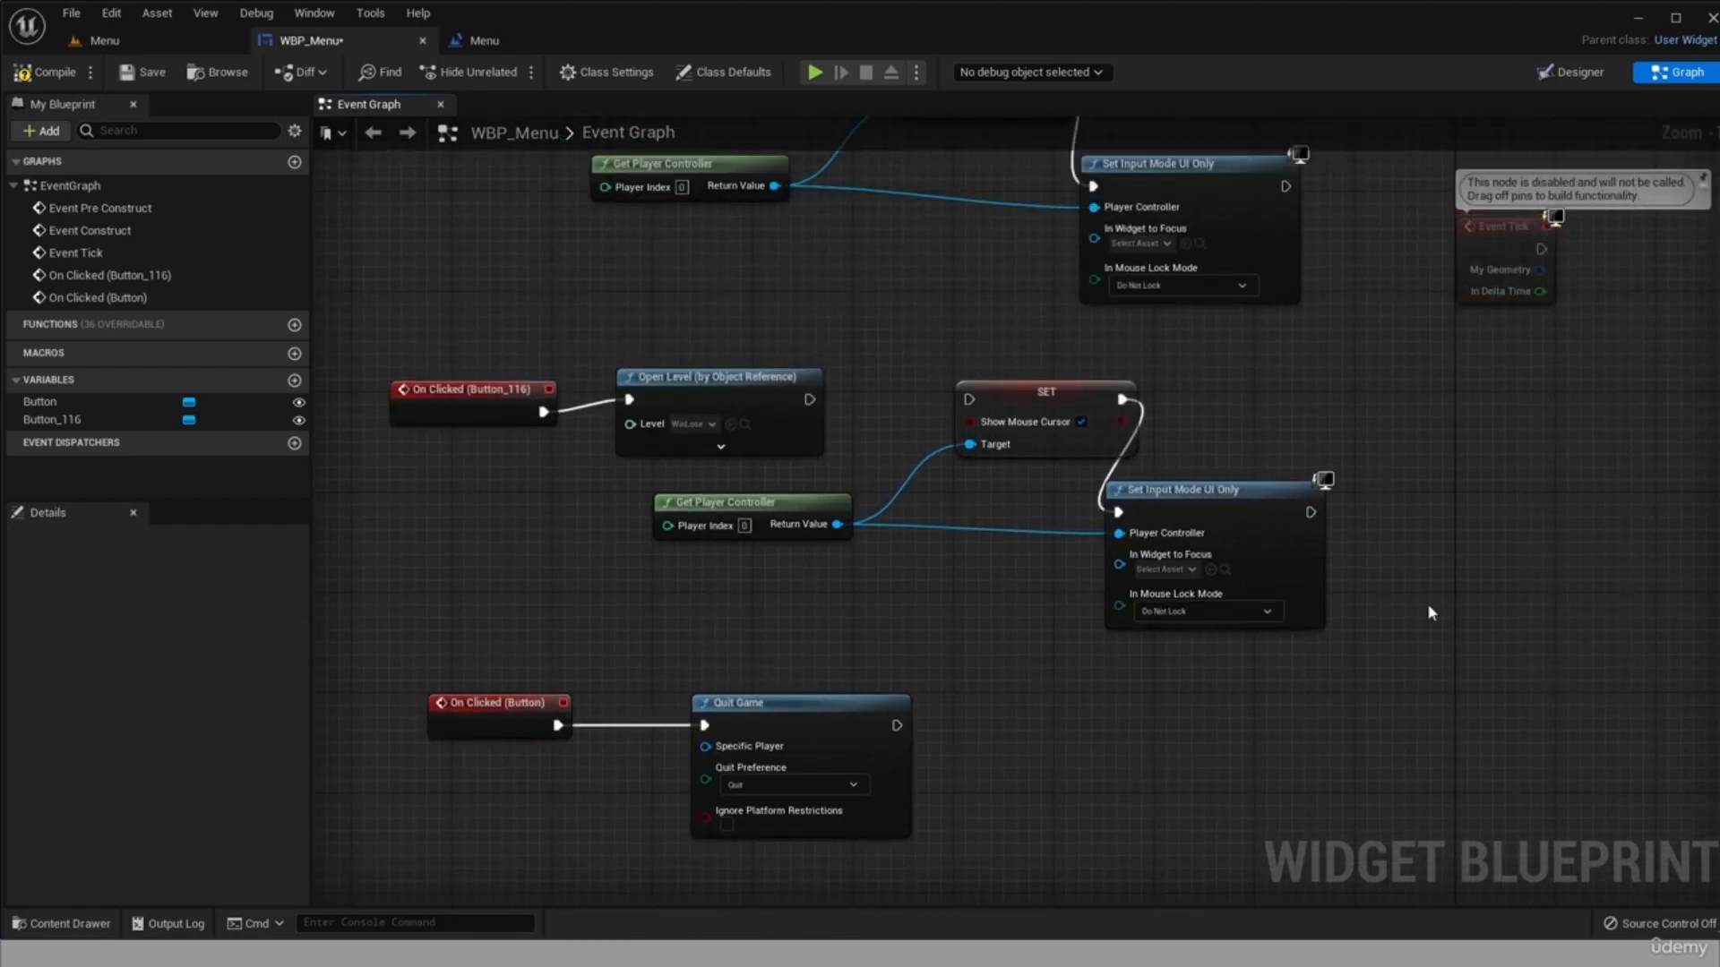
# Replace the copied Set Input Mode UI Only node with a Set Input Mode Game Only node following the copied SET node.
pyautogui.click(1297, 545)
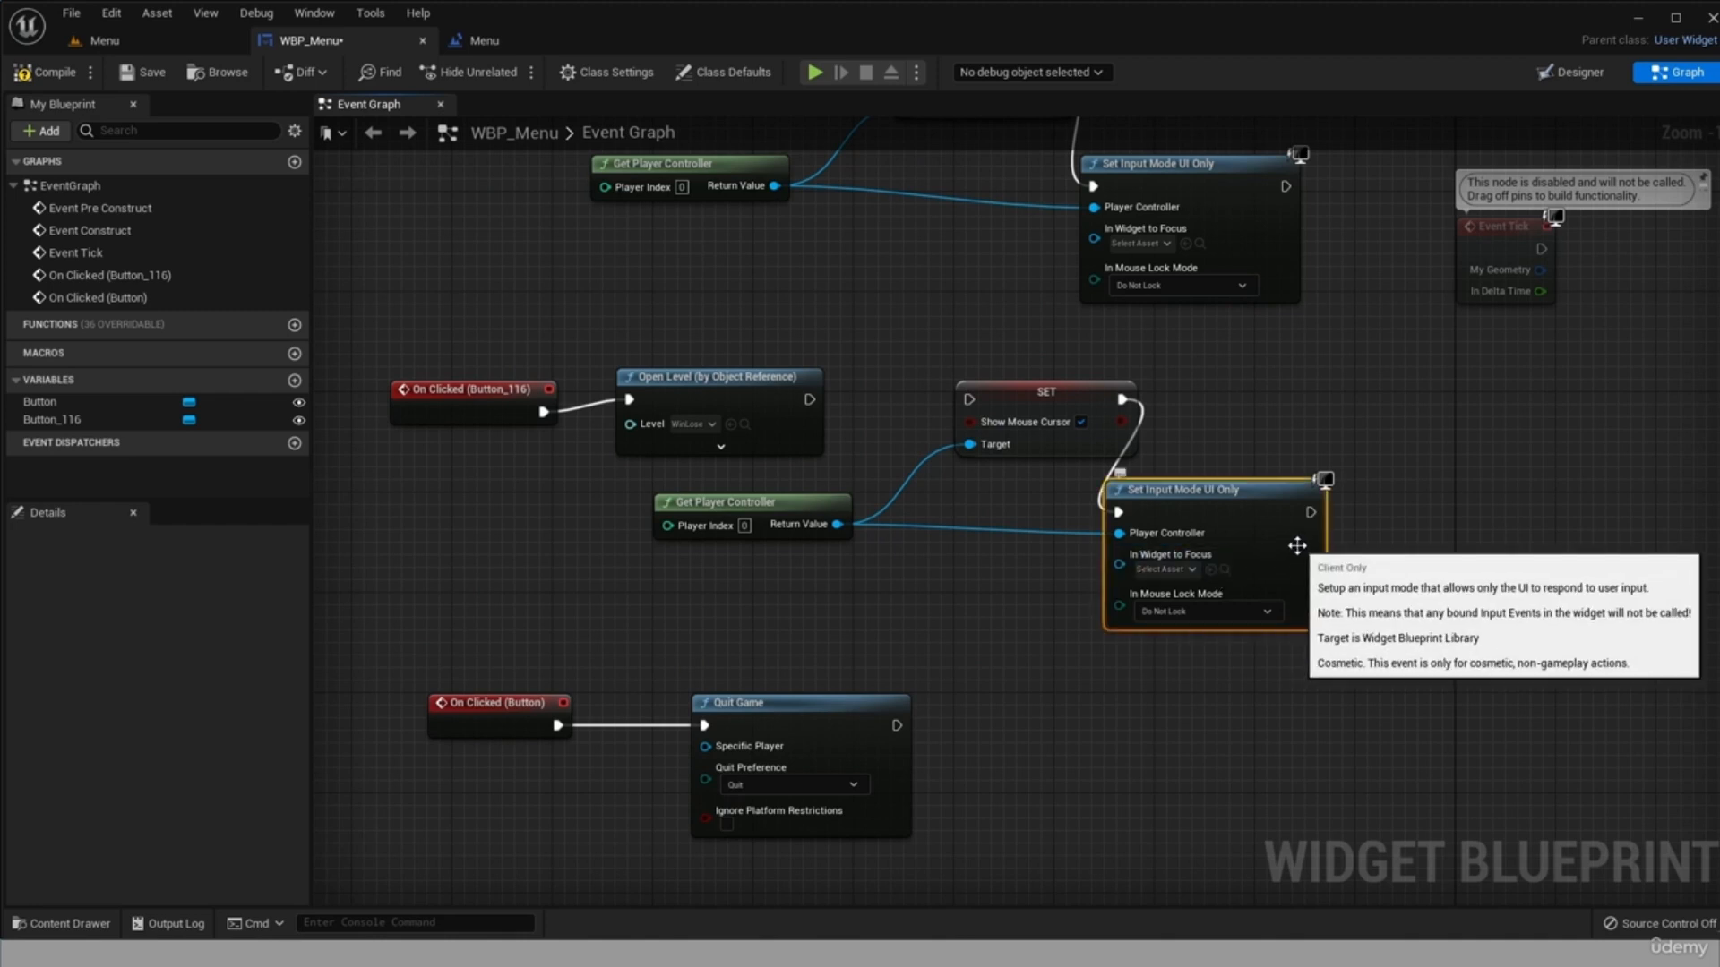
pyautogui.press('Delete')
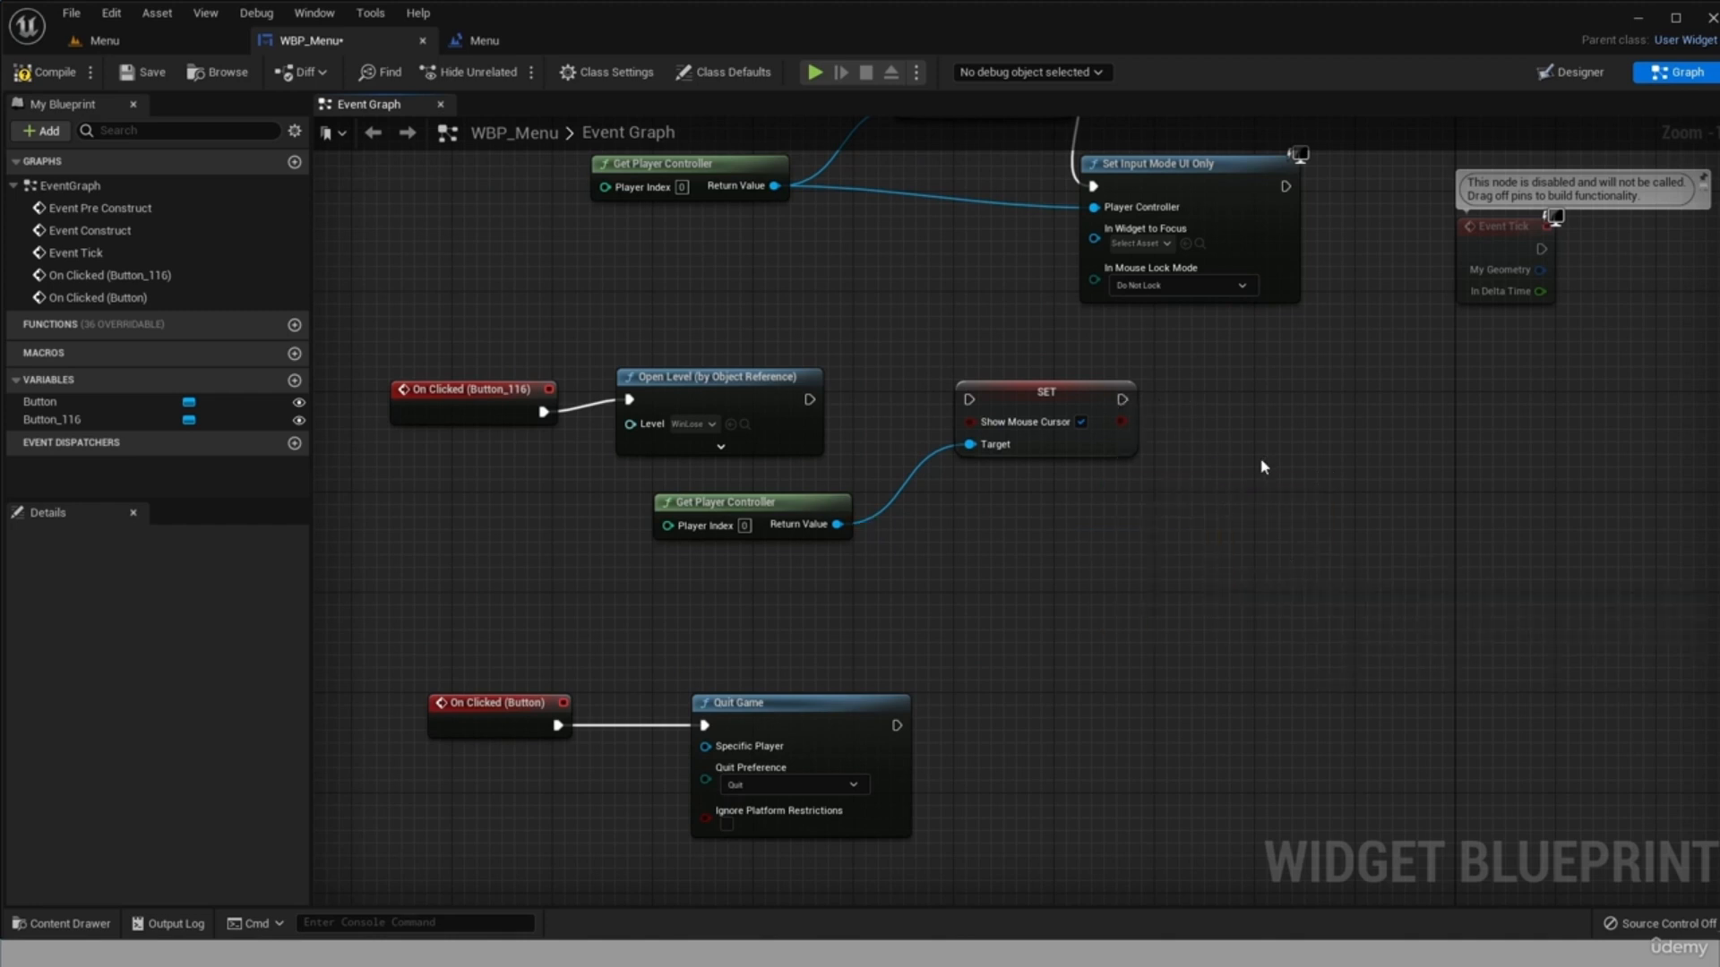
pyautogui.moveTo(1122, 399); pyautogui.dragTo(1231, 517)
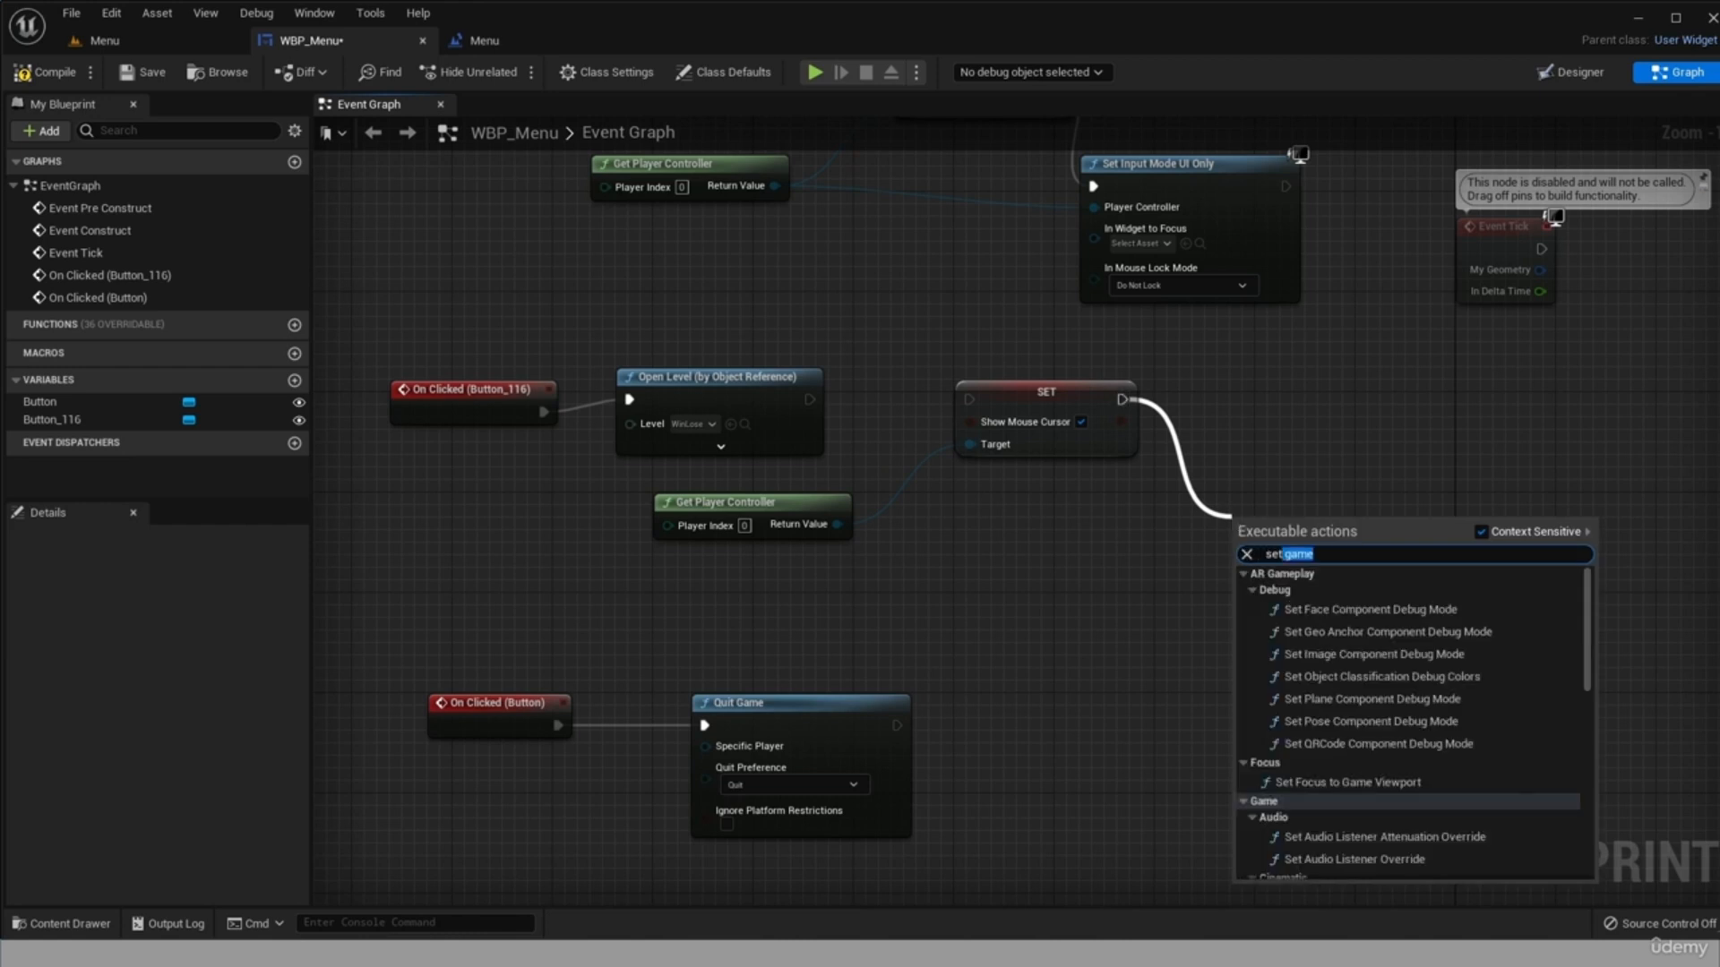
pyautogui.write('in')
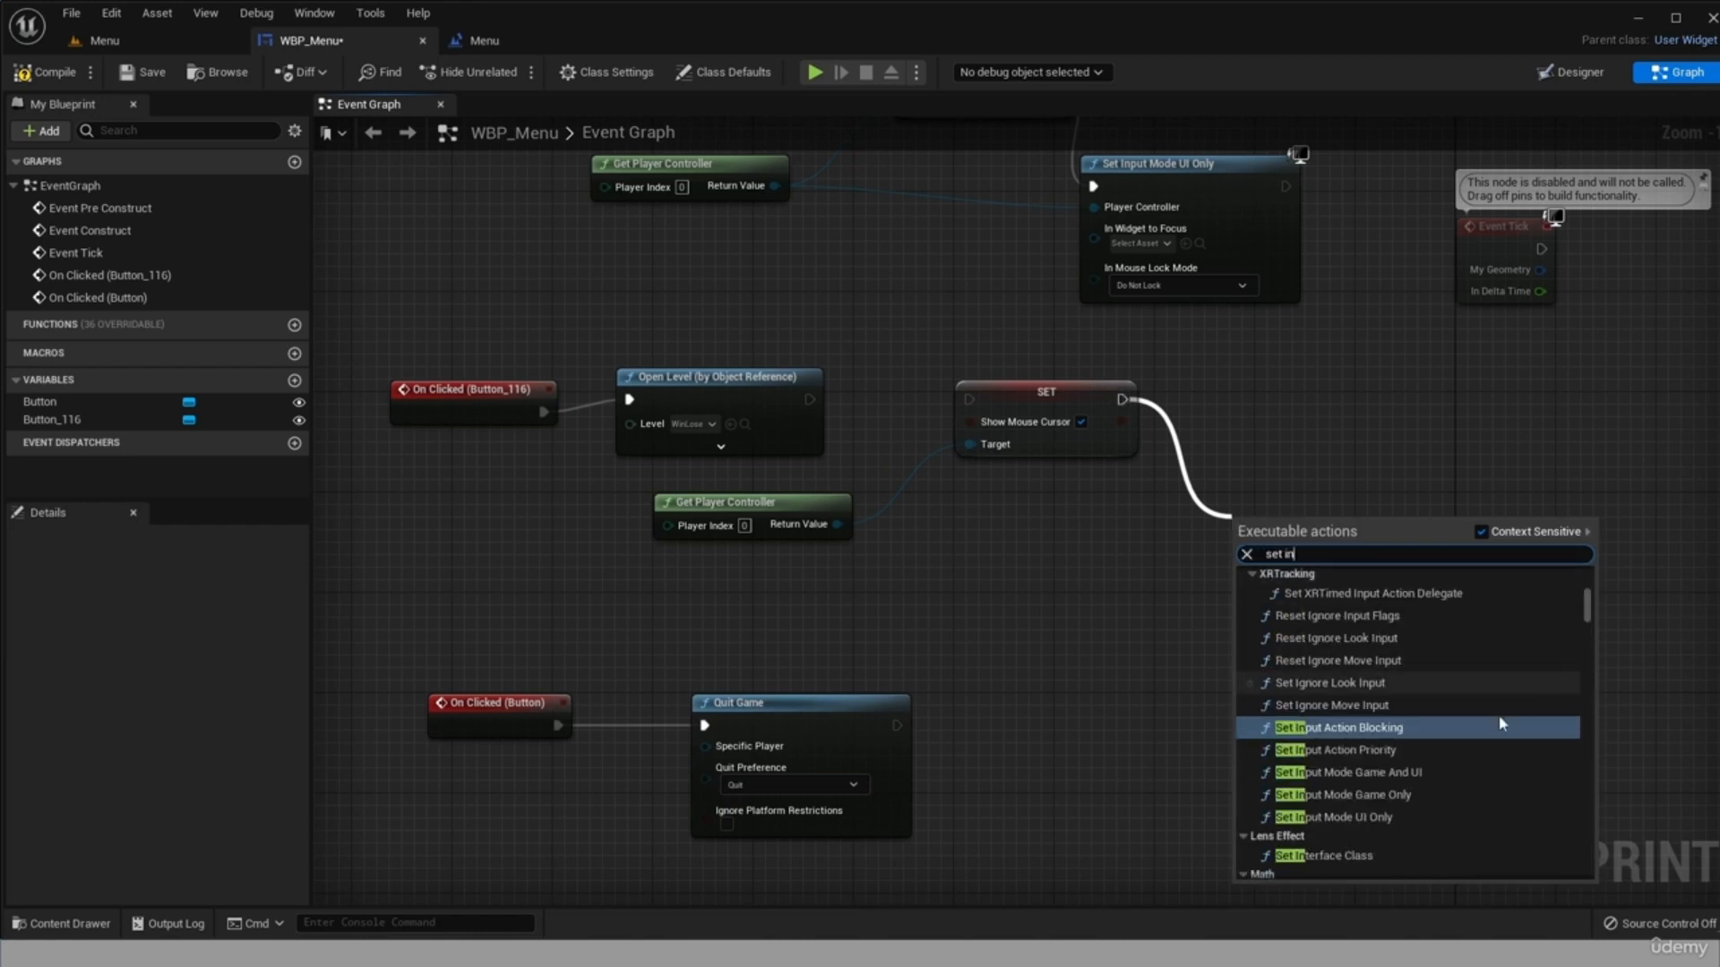
pyautogui.click(1371, 794)
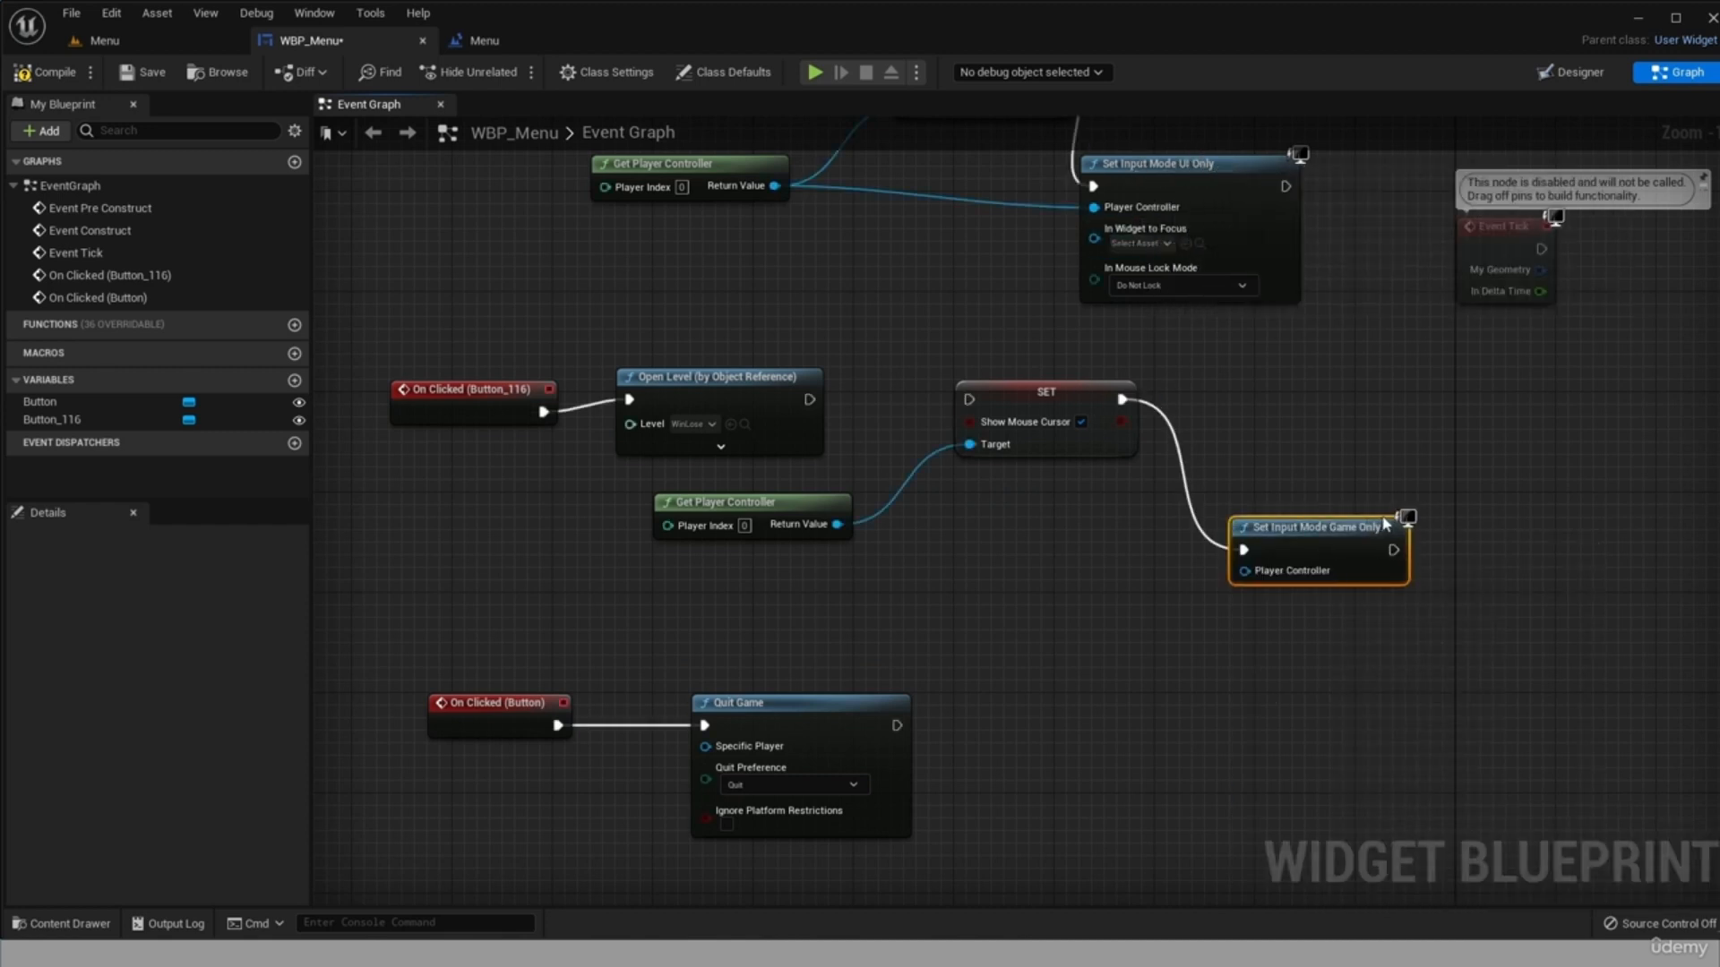
# Connect the copied Get Player Controller to Set Input Mode Game Only and Open Level to SET, disable its Show Mouse Cursor value, and compile.
pyautogui.moveTo(1308, 522); pyautogui.dragTo(1285, 522)
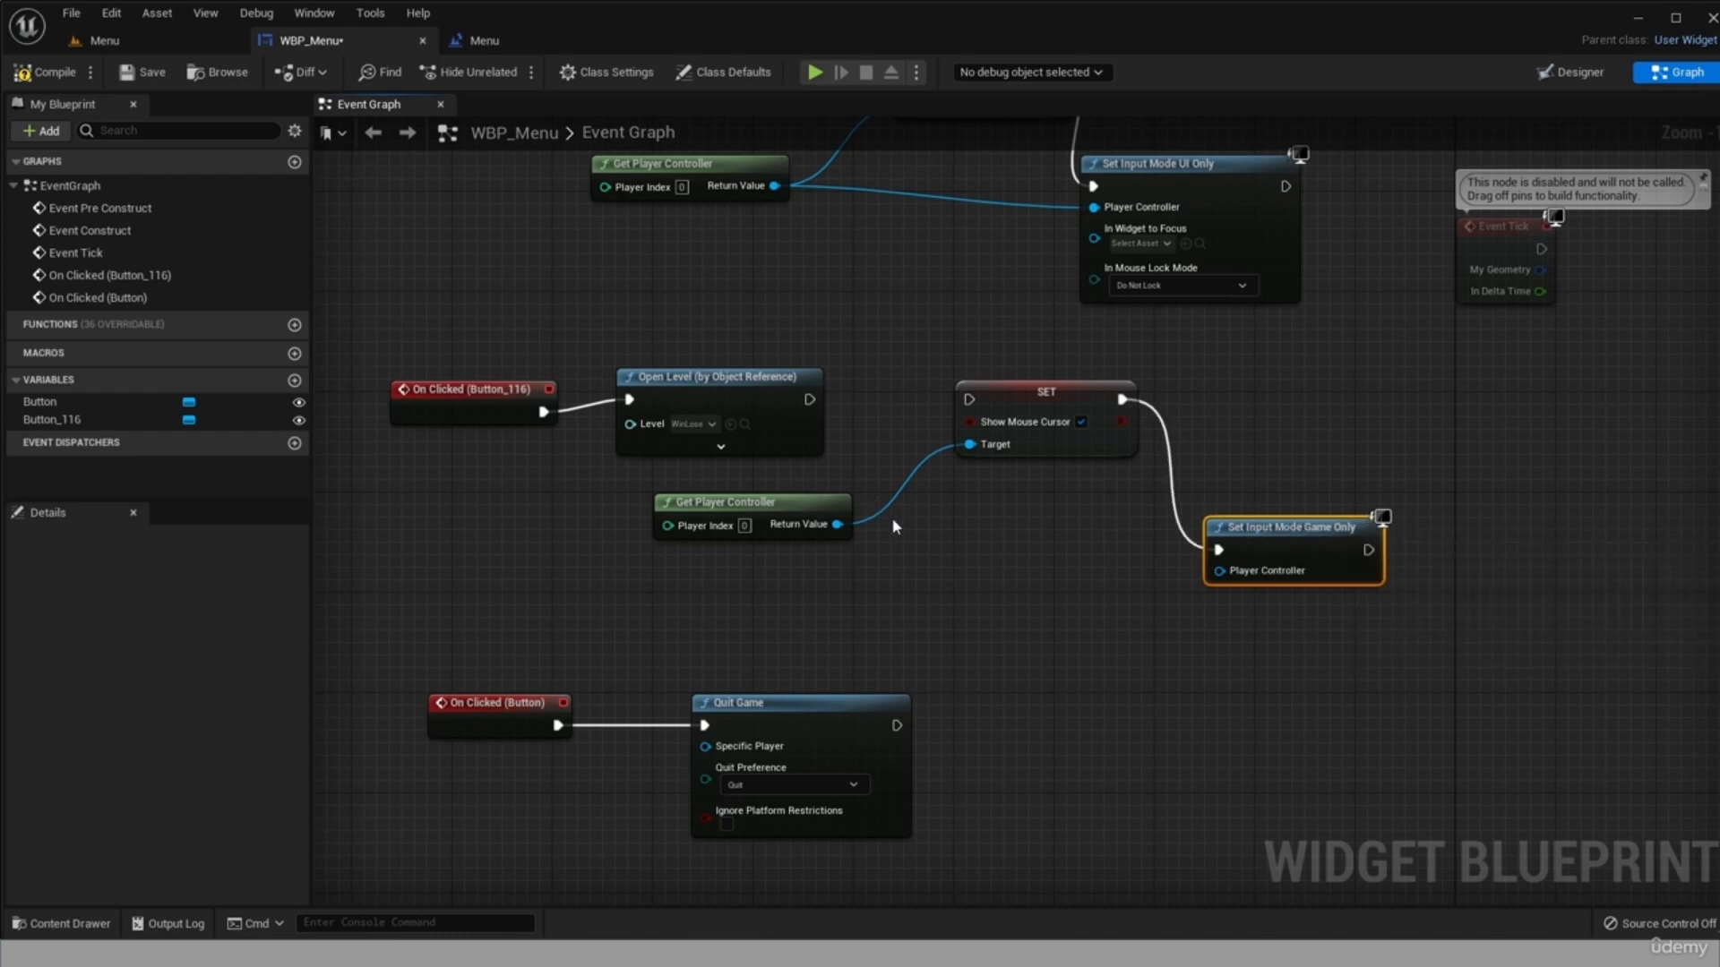
pyautogui.moveTo(838, 524); pyautogui.dragTo(1221, 571)
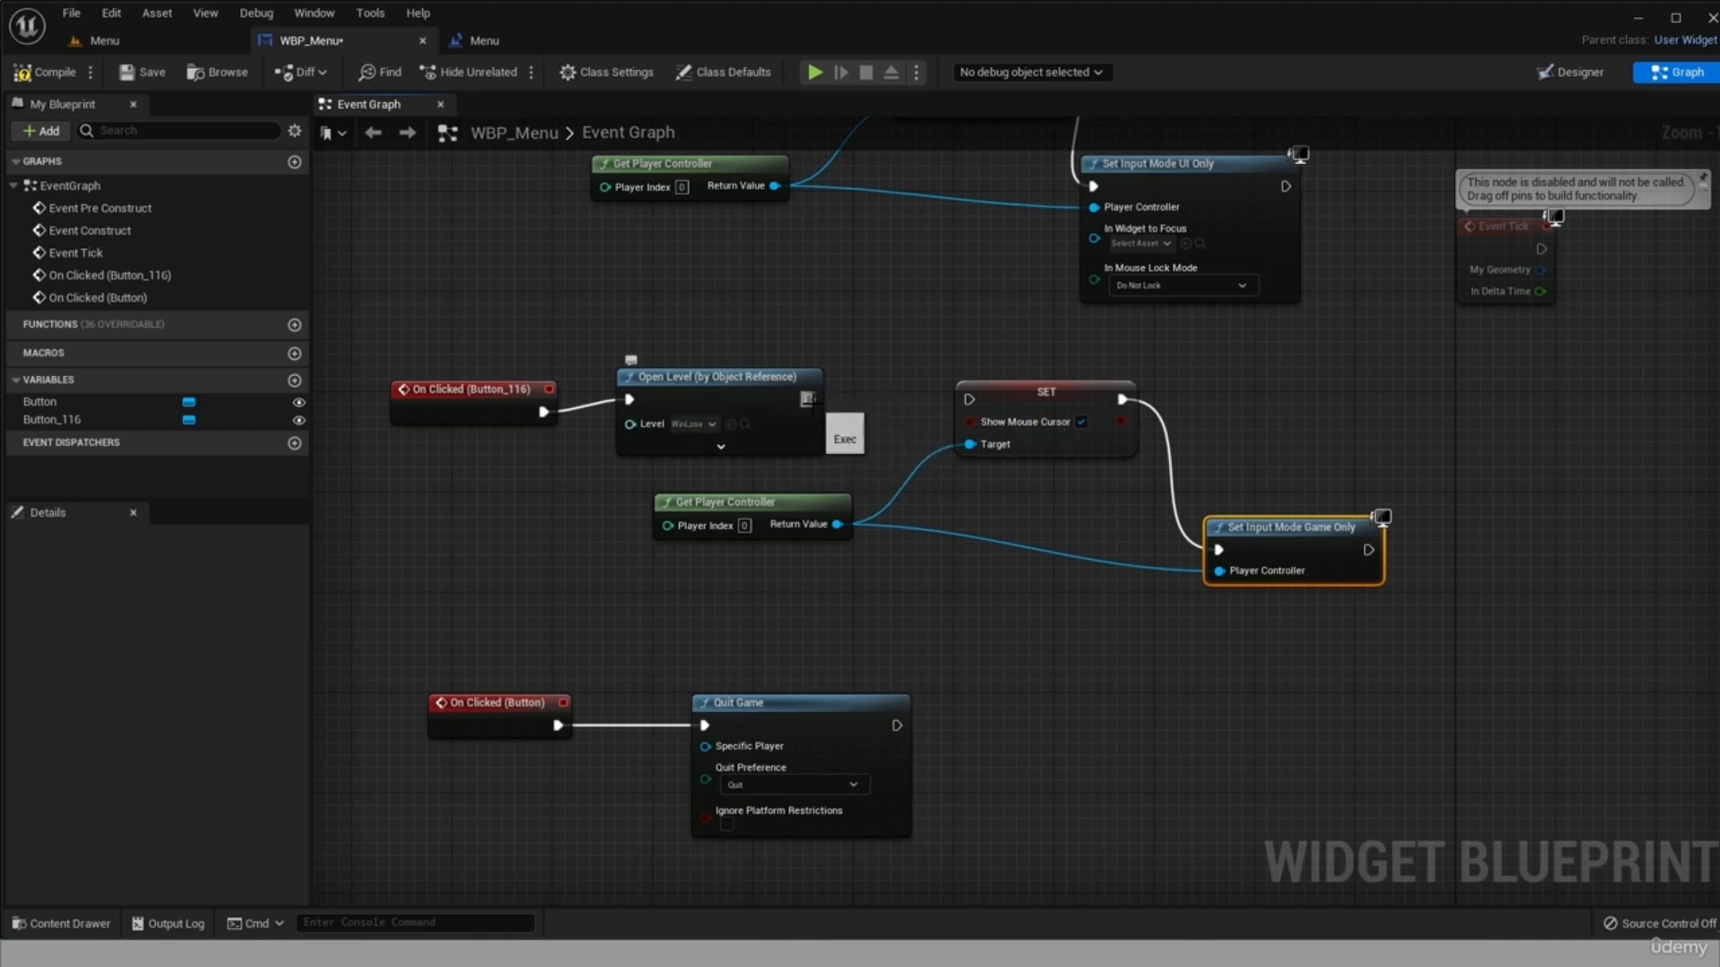
pyautogui.moveTo(809, 399); pyautogui.dragTo(969, 400)
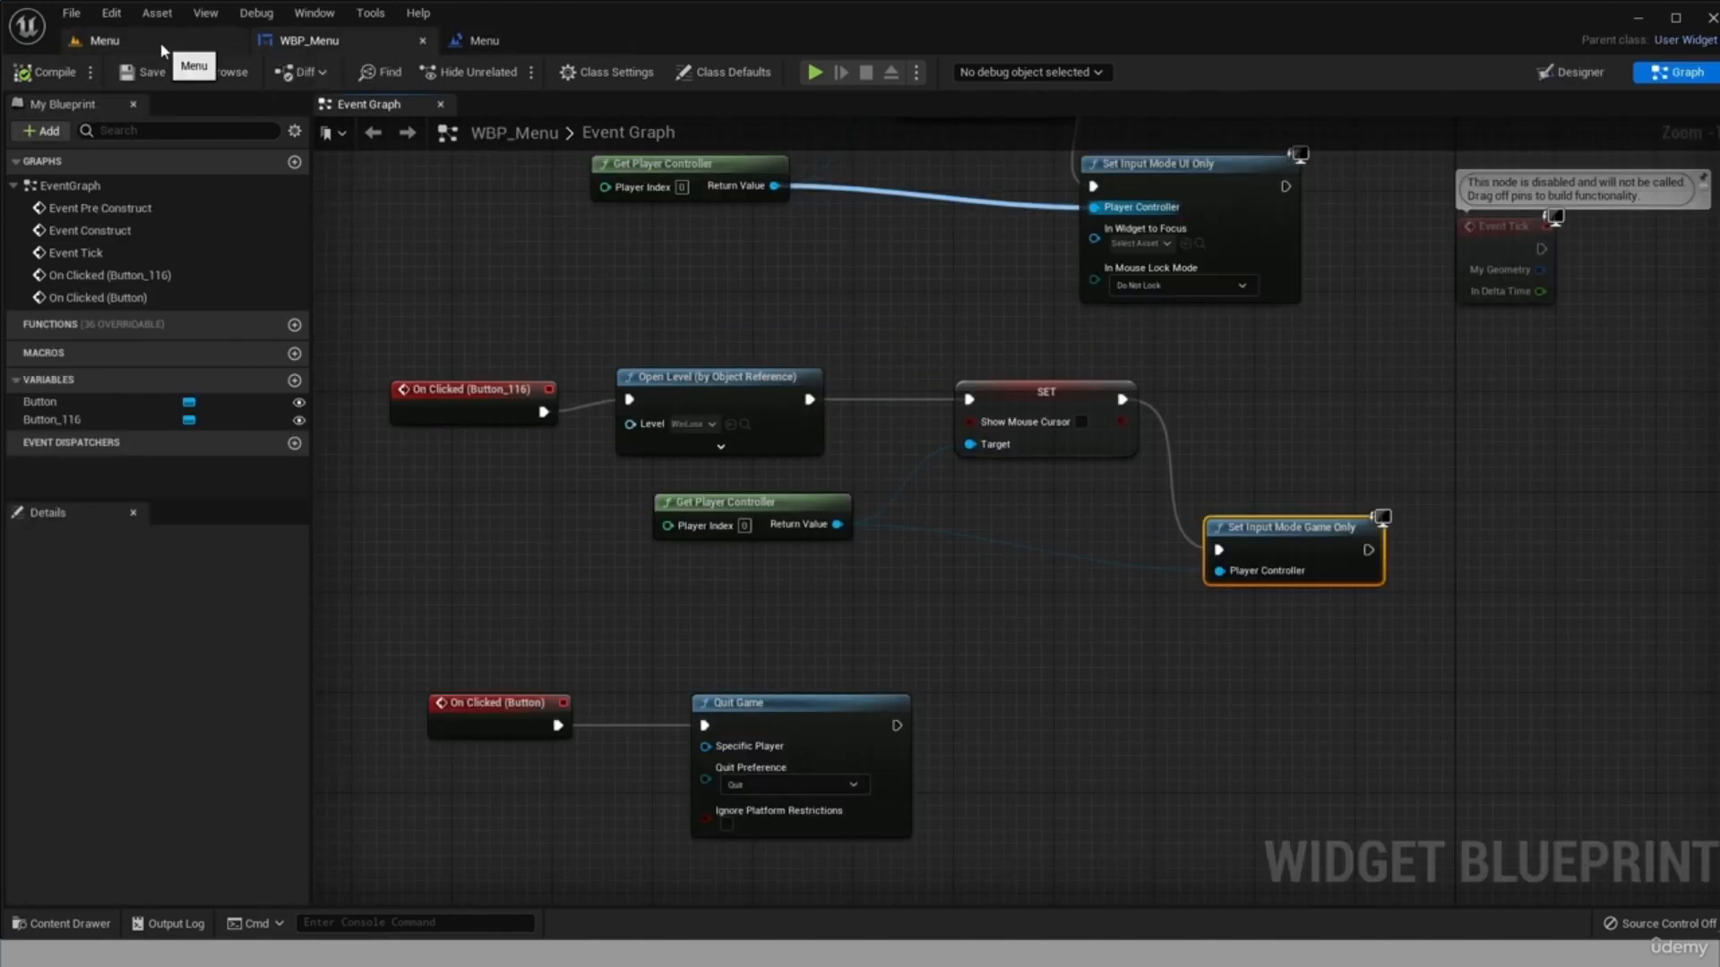
# Play-test the Menu level by starting the game from the menu and moving and jumping with the character.
pyautogui.click(162, 45)
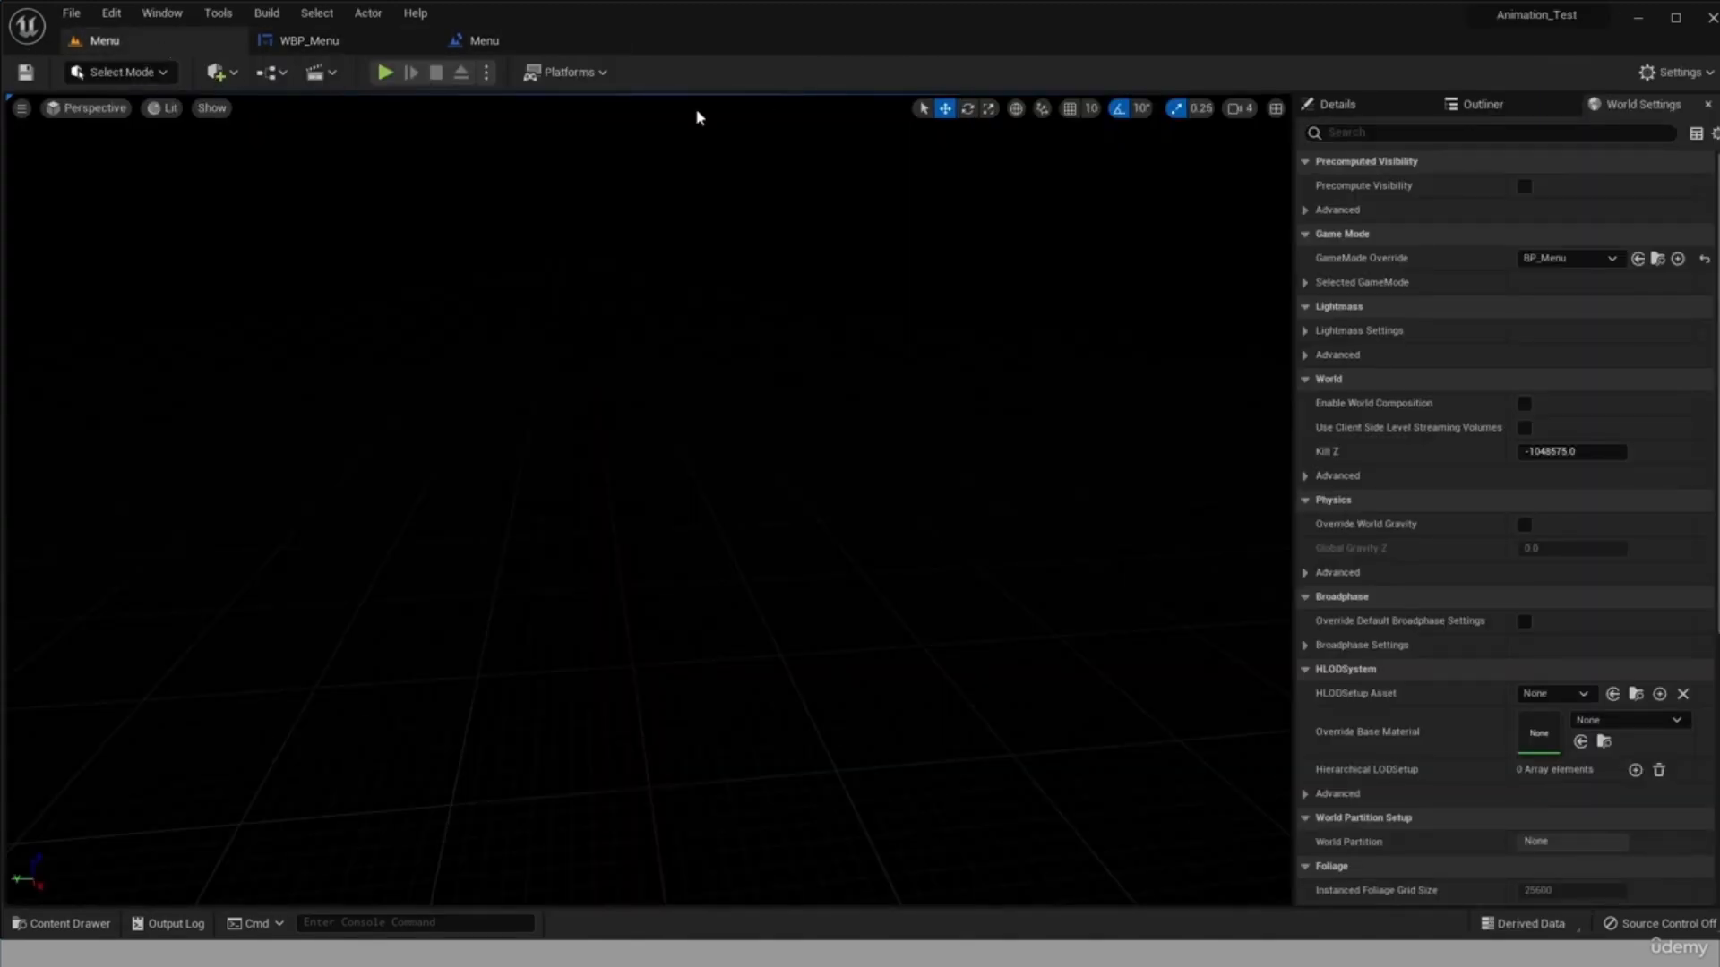
pyautogui.click(382, 79)
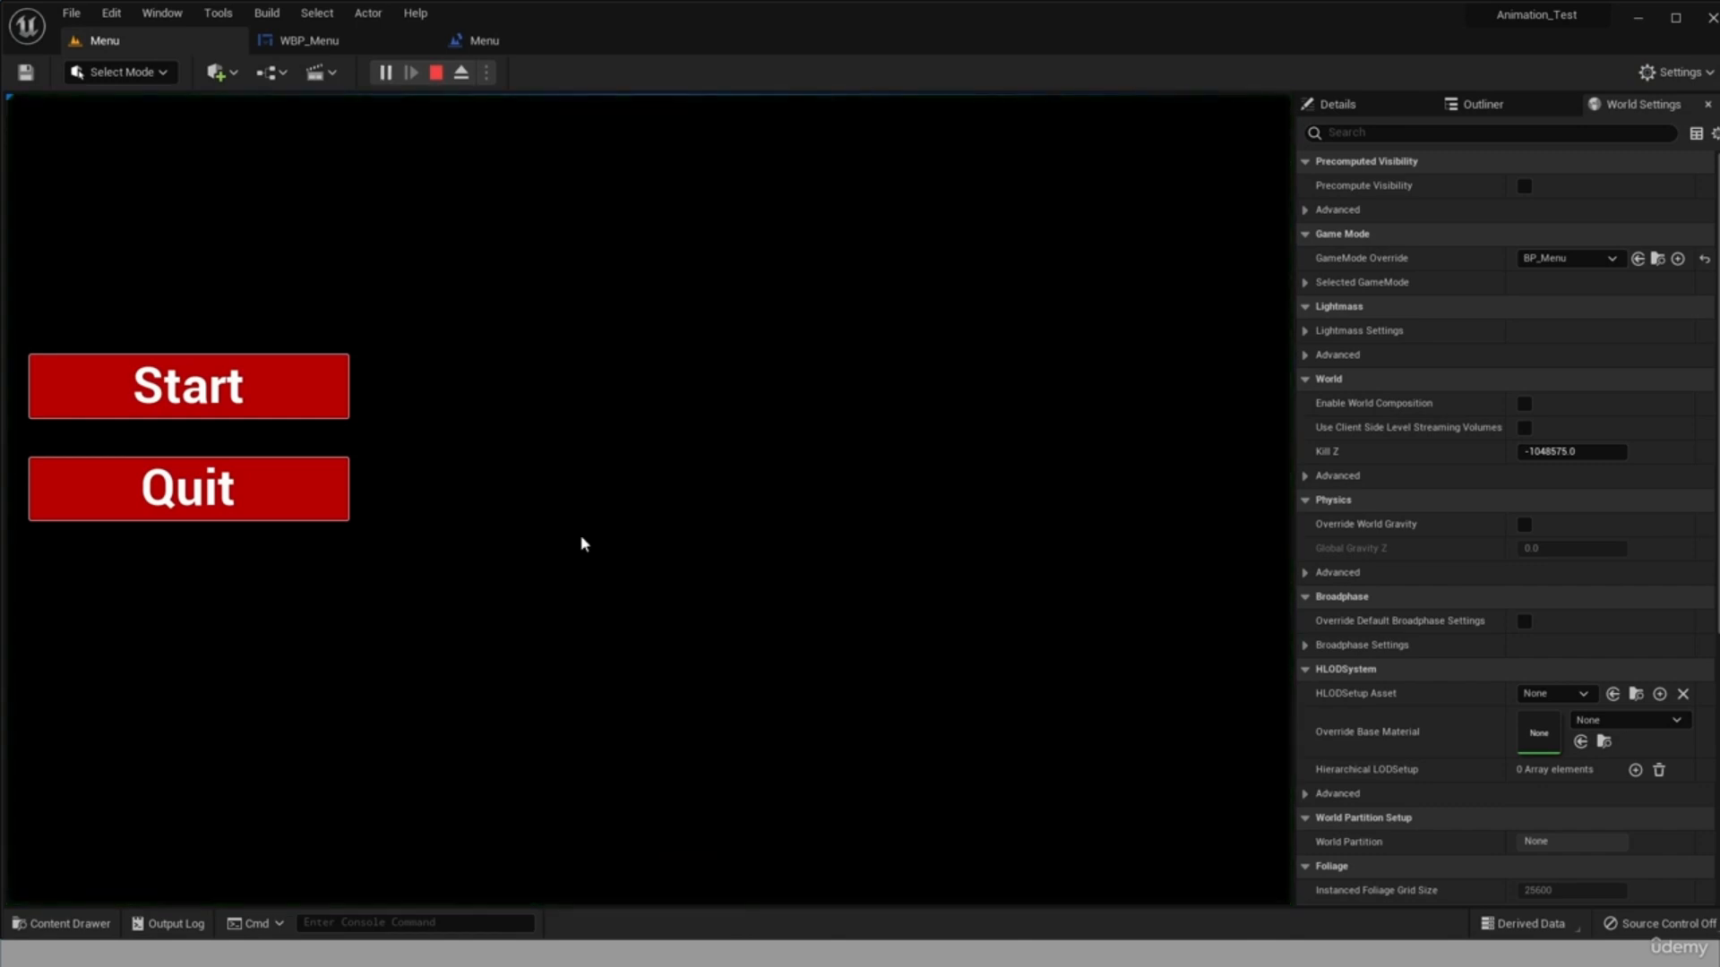
pyautogui.click(314, 394)
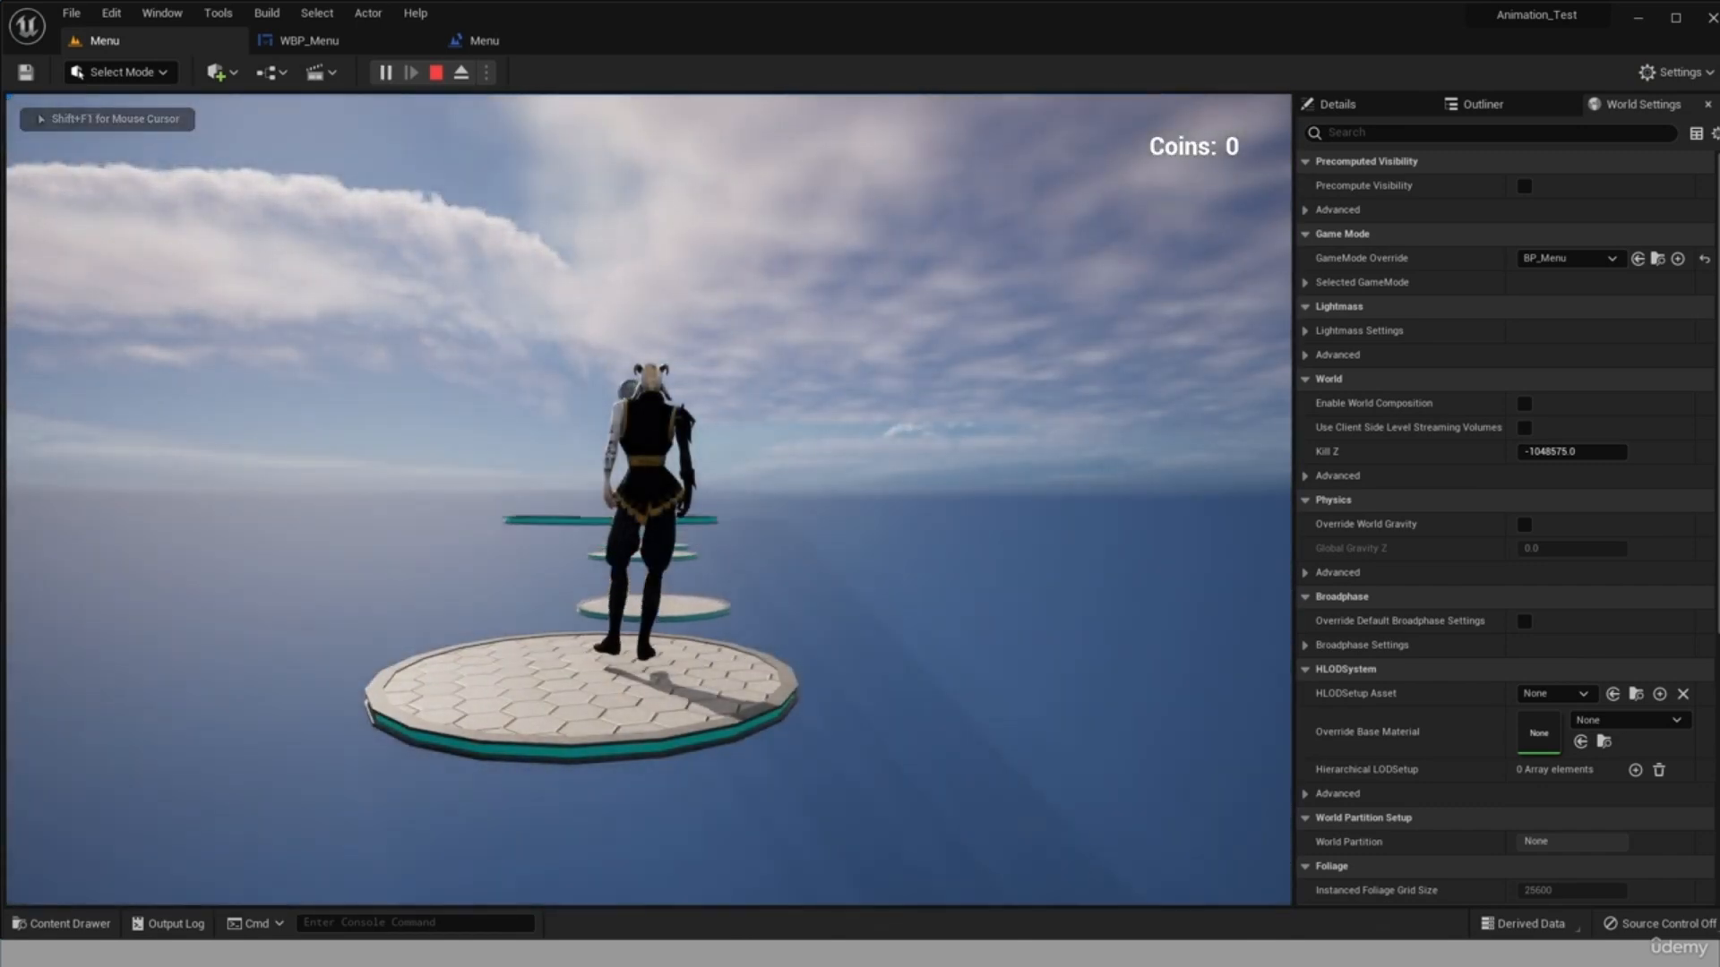
pyautogui.press('w')
pyautogui.press('space')
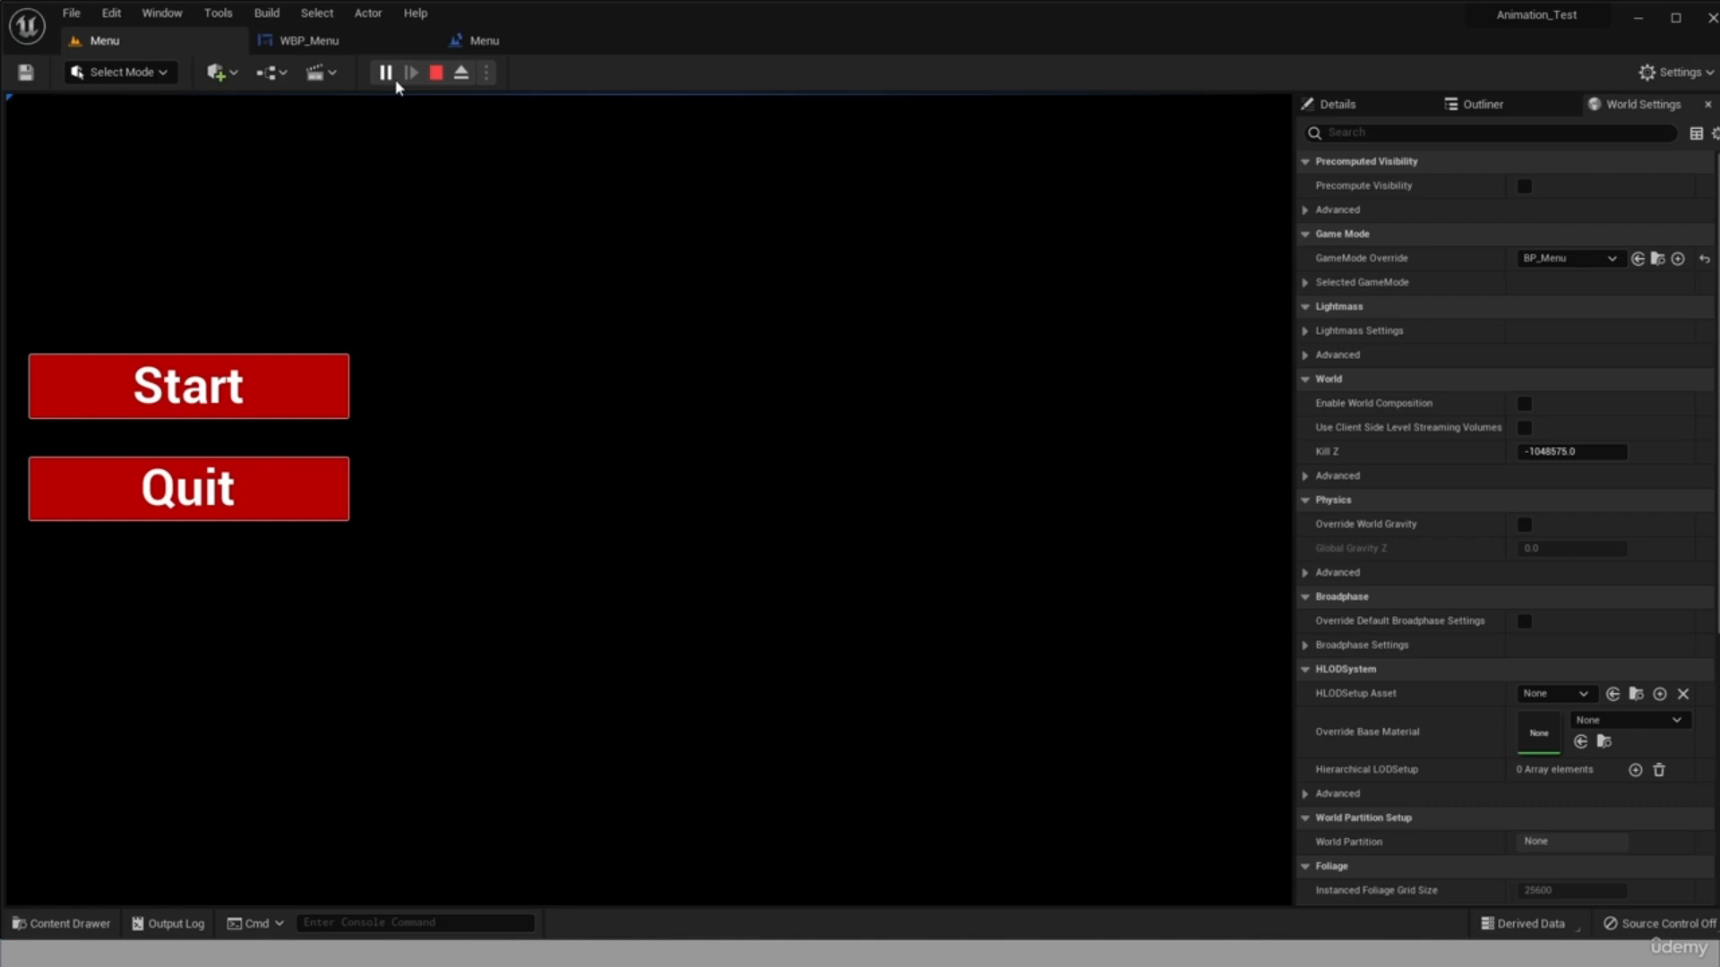
# Import the wp4198956-mgaming-wallpapers image into the project's Objects content folder.
pyautogui.hotkey('alt', 'Tab')
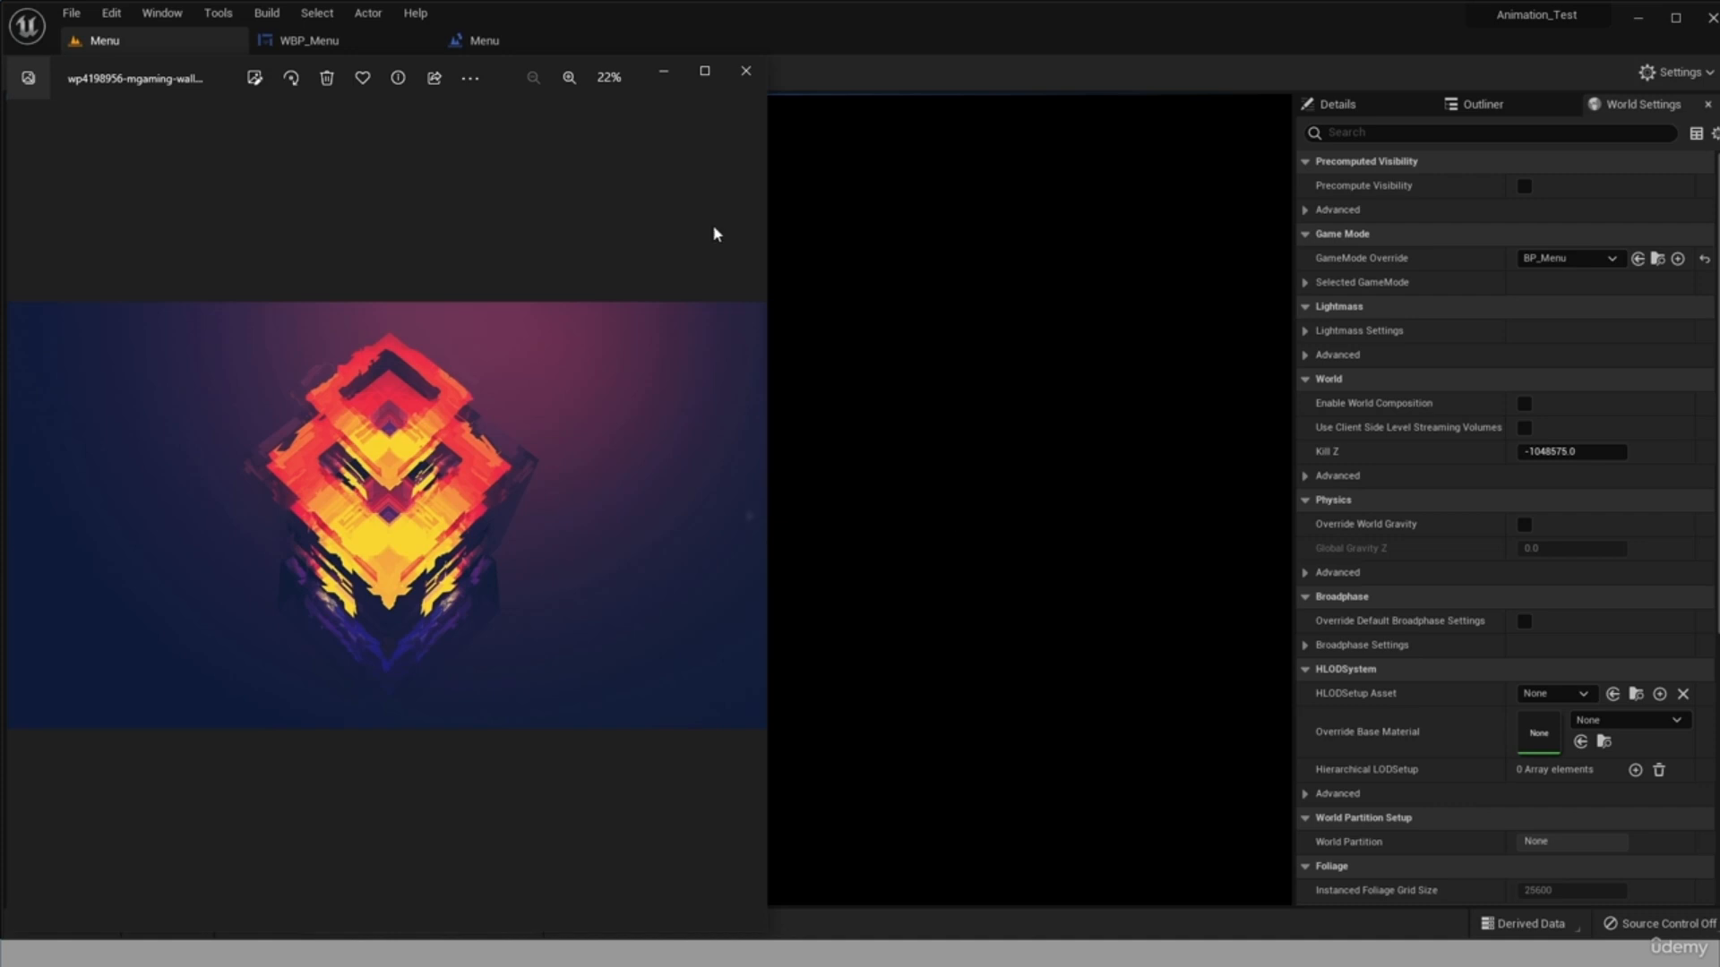
pyautogui.click(747, 71)
pyautogui.click(63, 924)
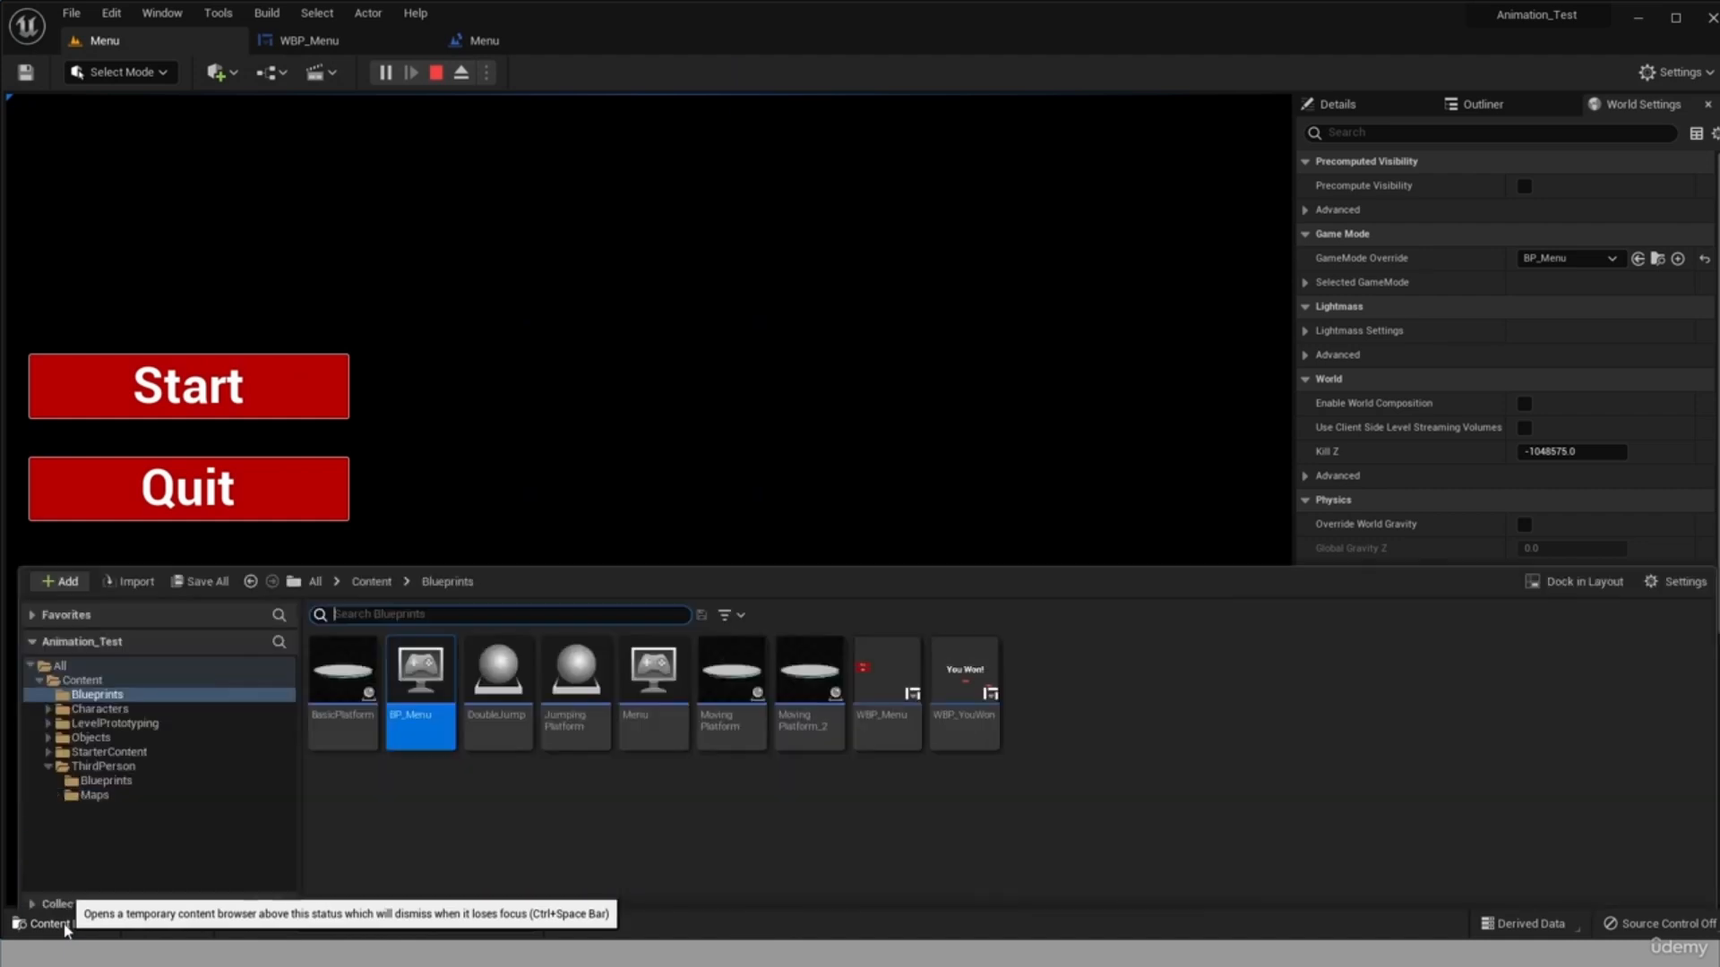
pyautogui.click(484, 794)
pyautogui.click(106, 728)
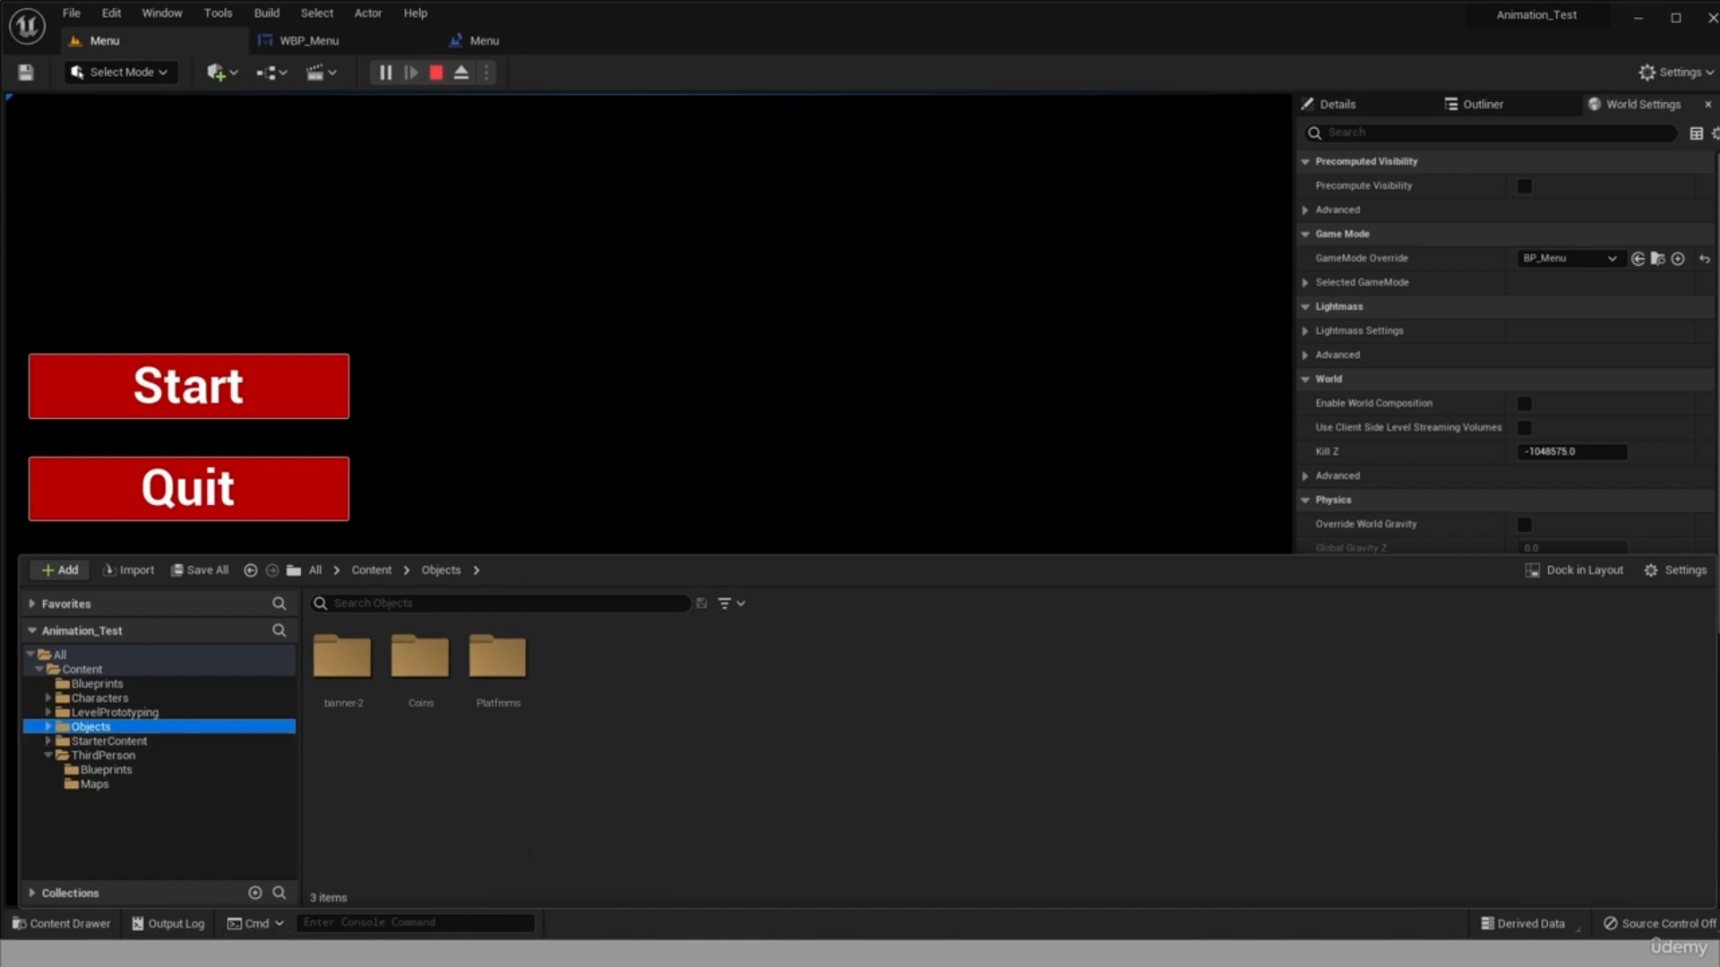
pyautogui.click(646, 825)
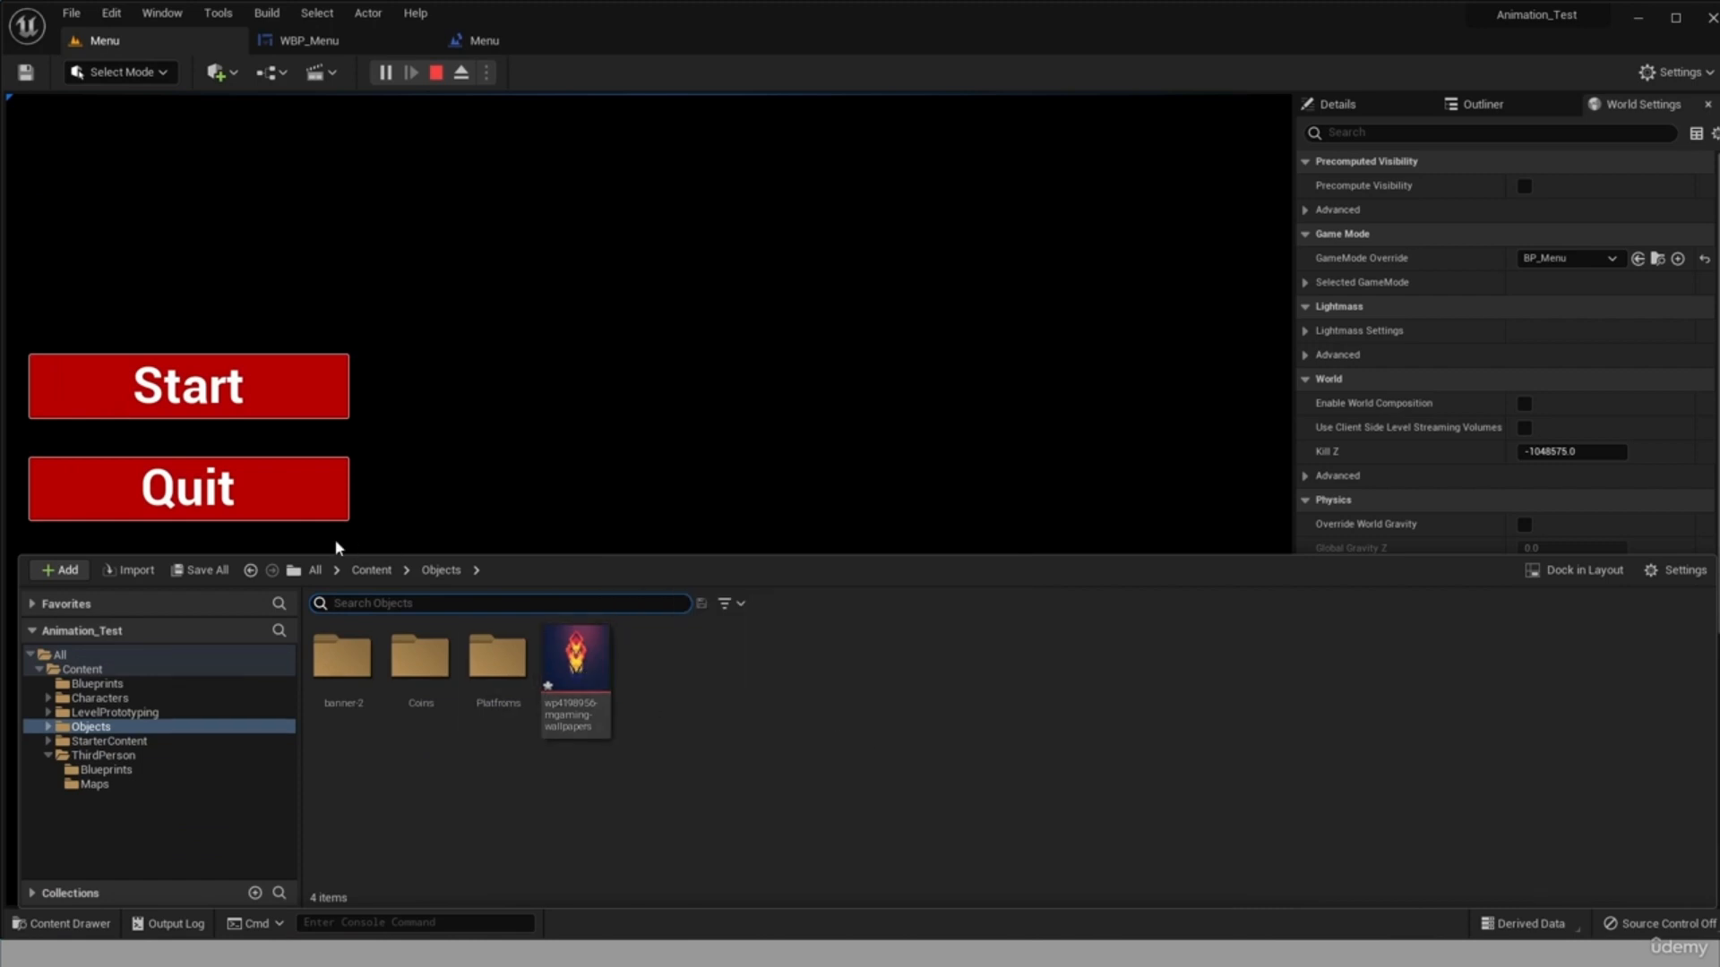
# Save the newly imported wallpaper texture in the Objects folder.
pyautogui.click(201, 571)
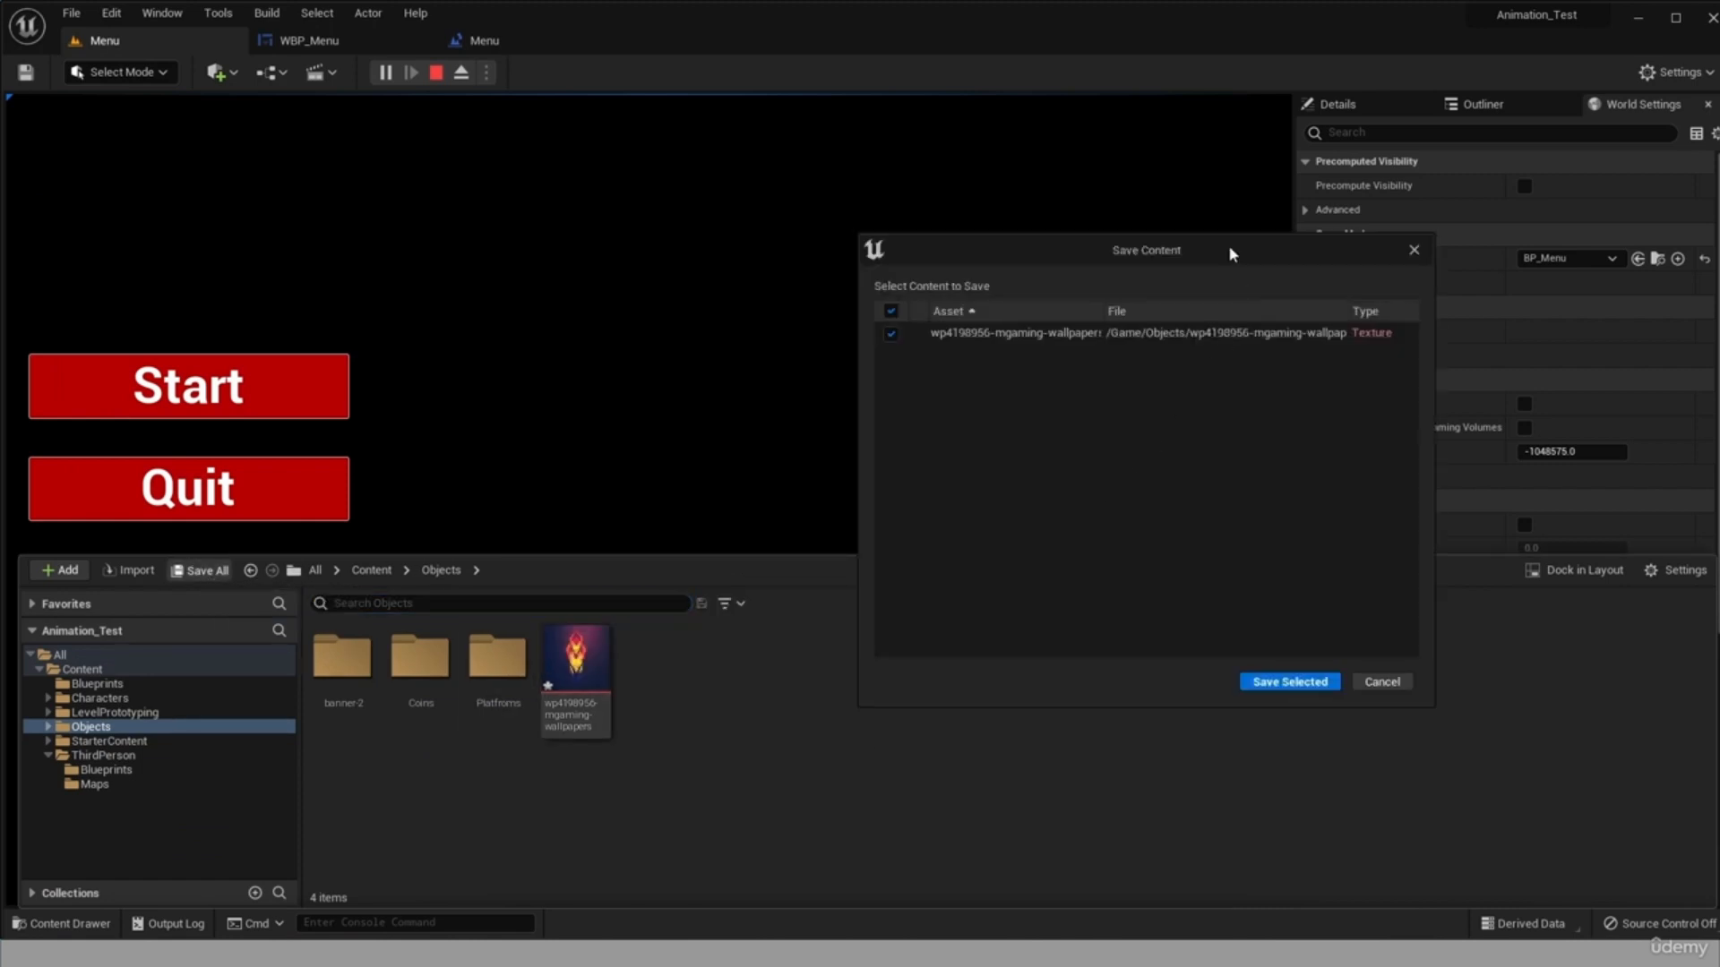
pyautogui.moveTo(1229, 253); pyautogui.dragTo(827, 229)
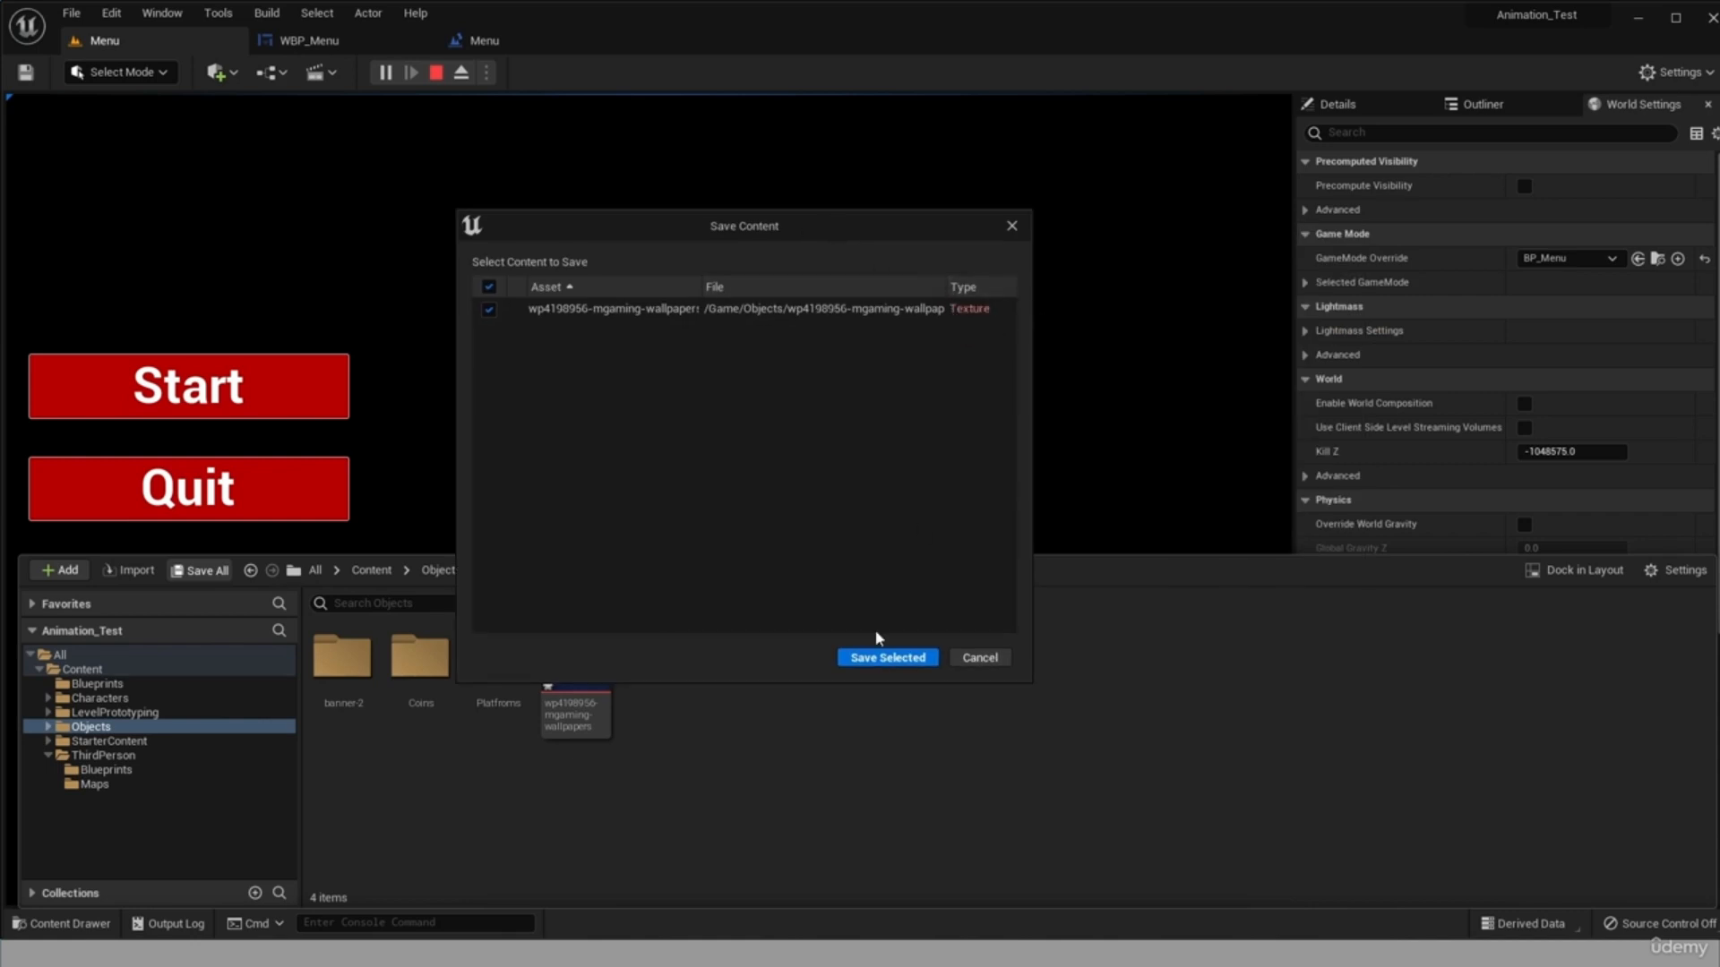
pyautogui.click(885, 657)
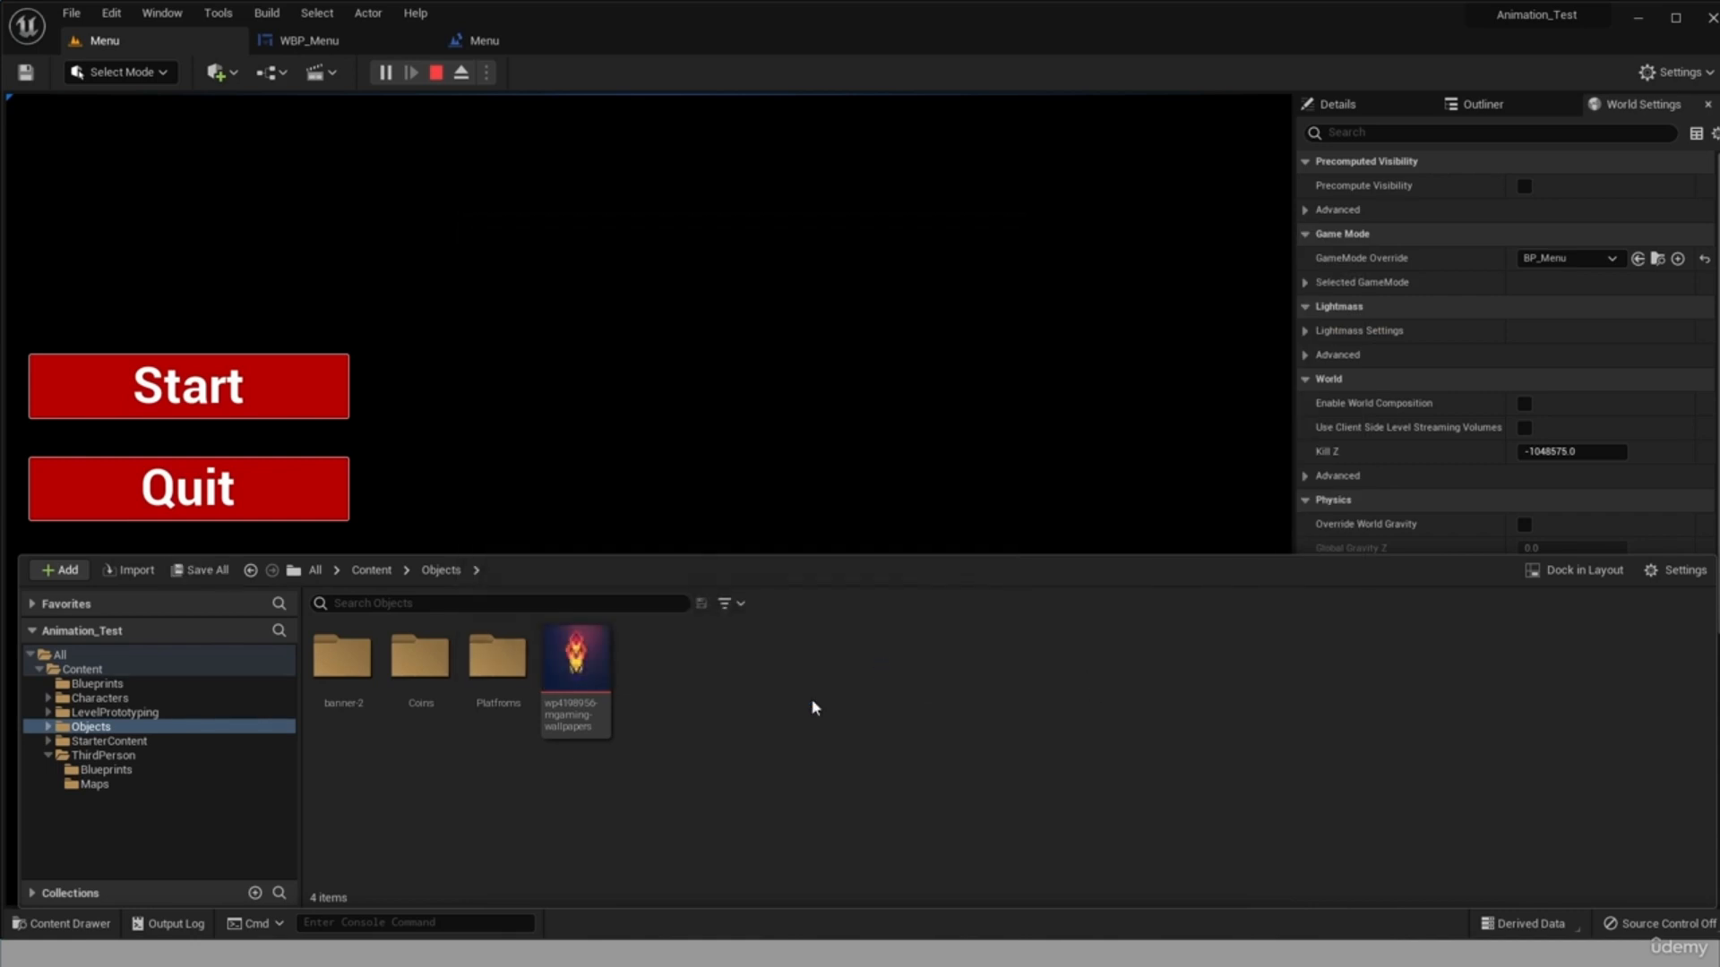
# Apply the Paper2D texture settings to the wallpaper texture and save the asset again.
pyautogui.rightClick(577, 671)
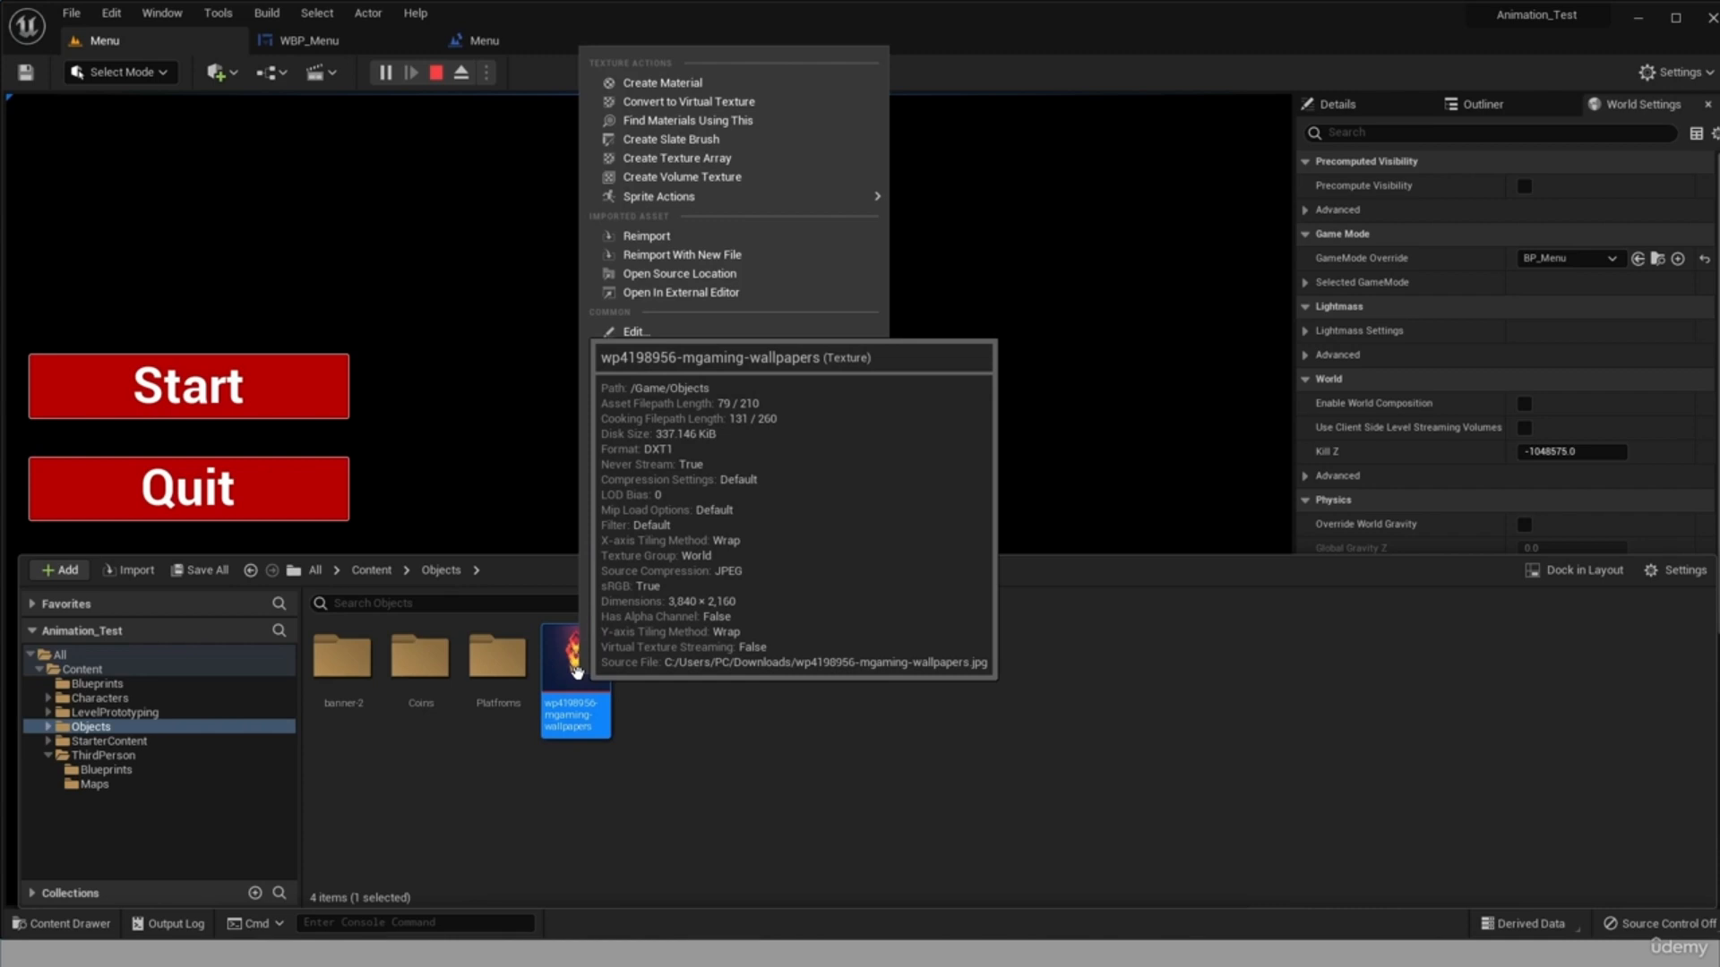
pyautogui.moveTo(649, 197)
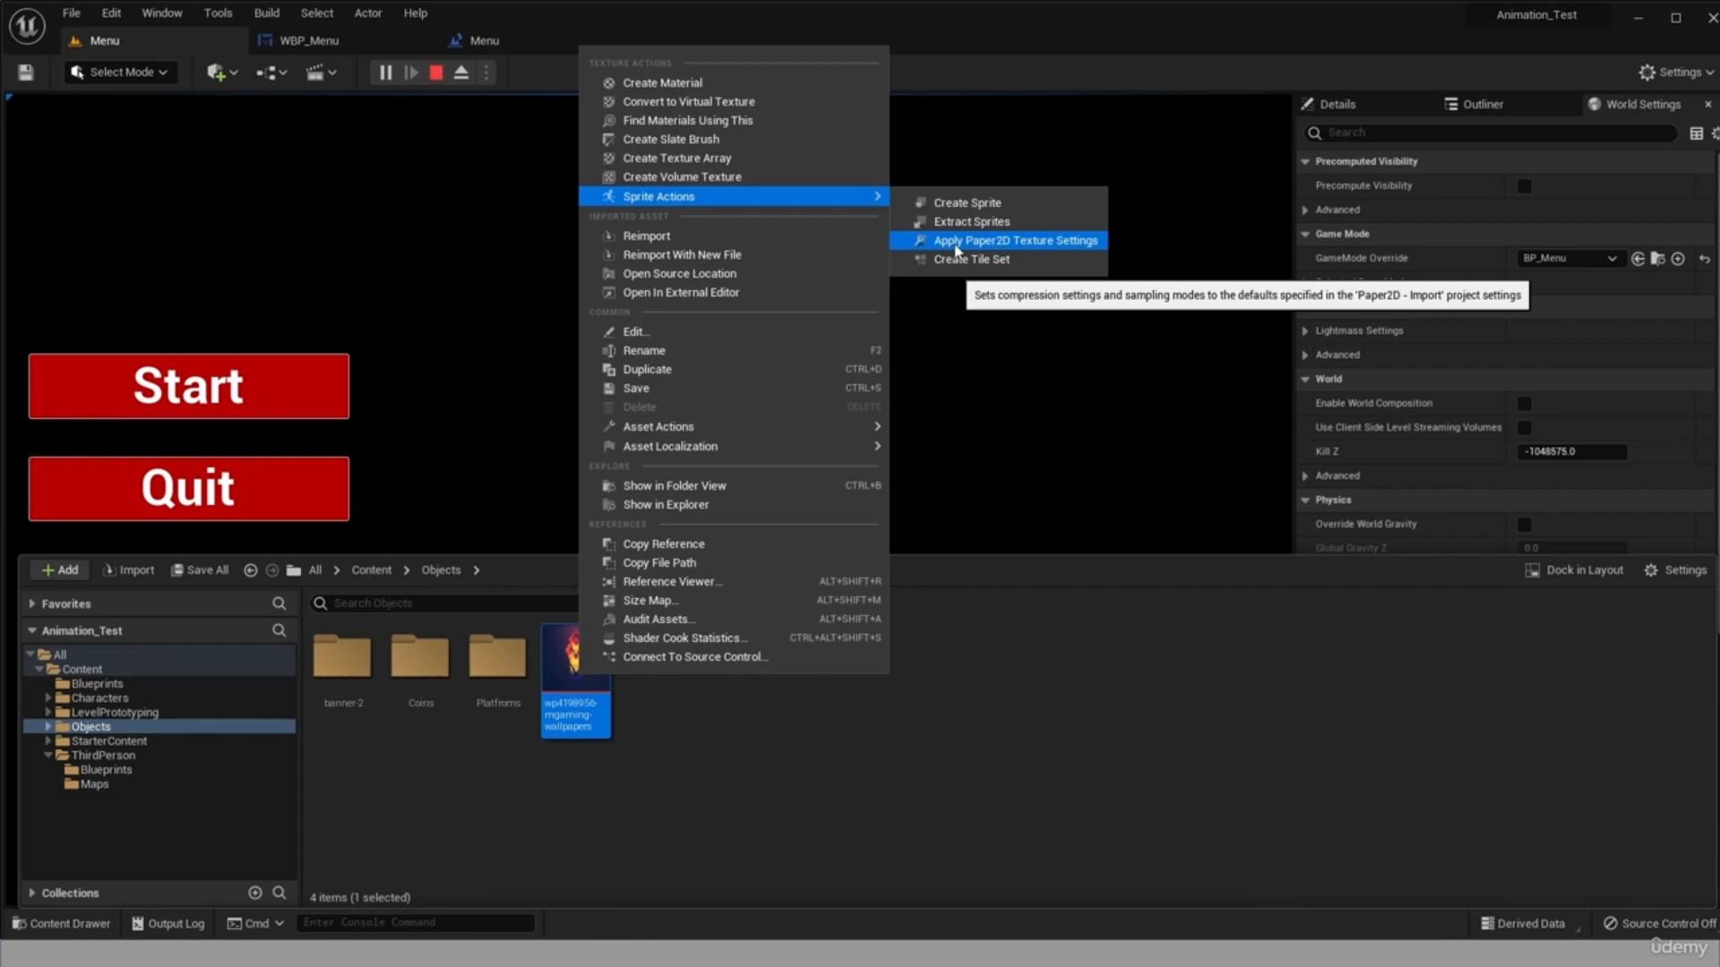
pyautogui.click(957, 242)
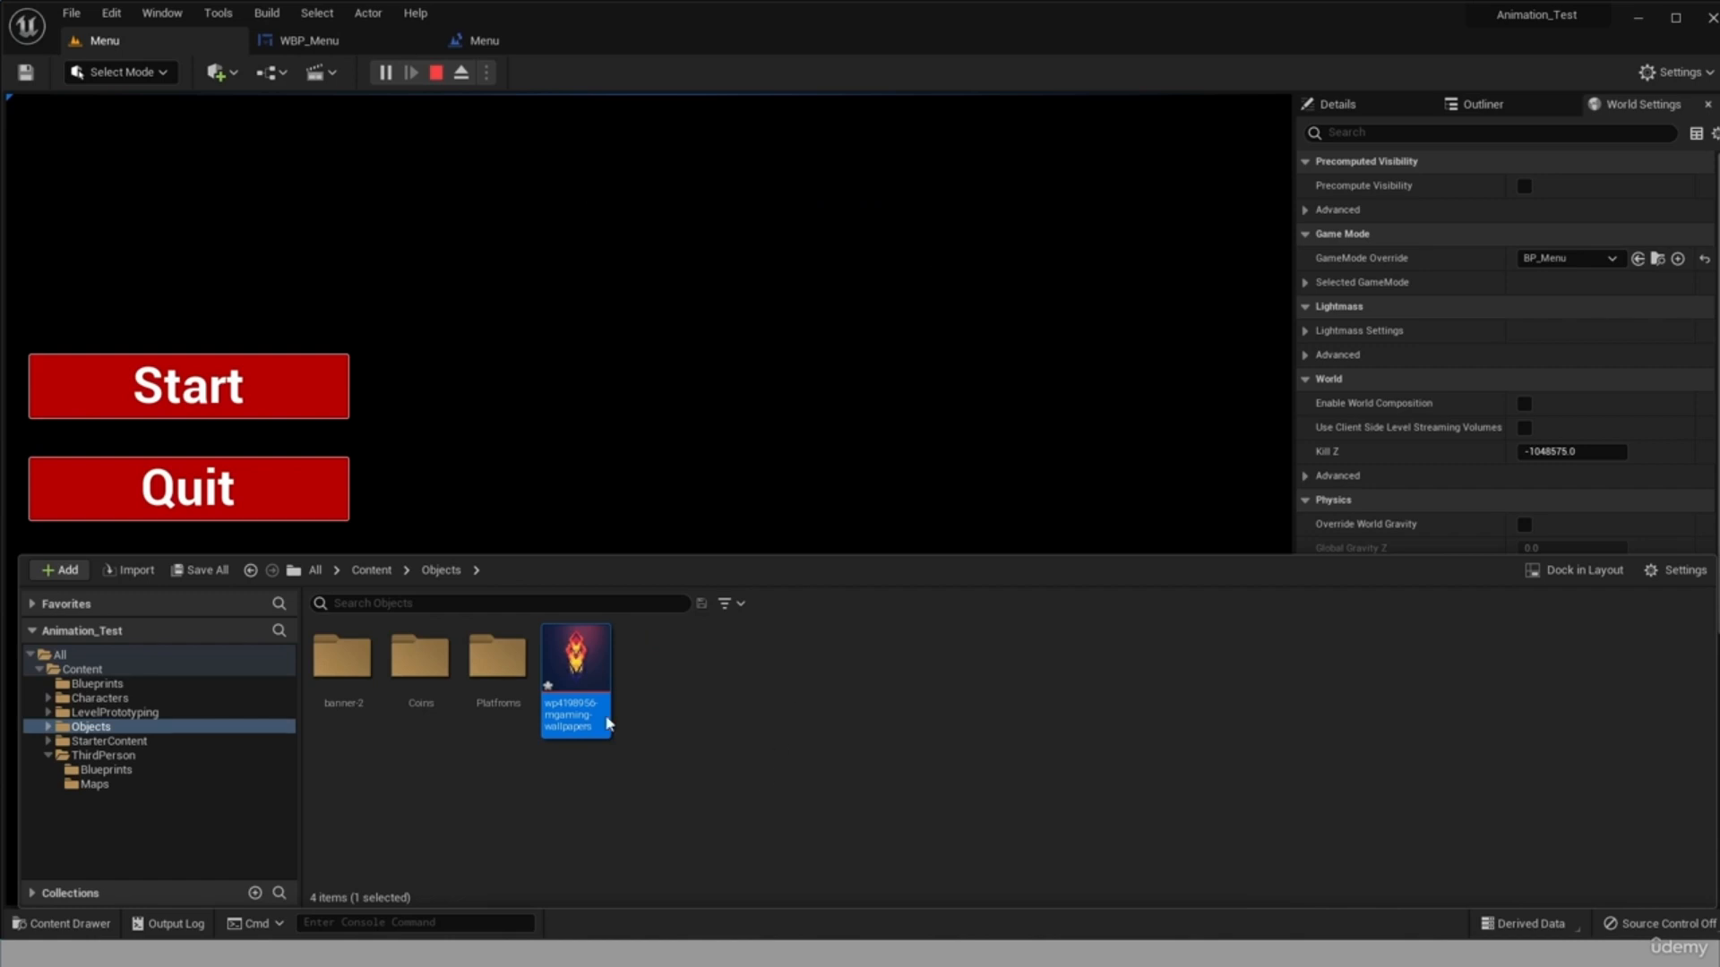
pyautogui.click(199, 571)
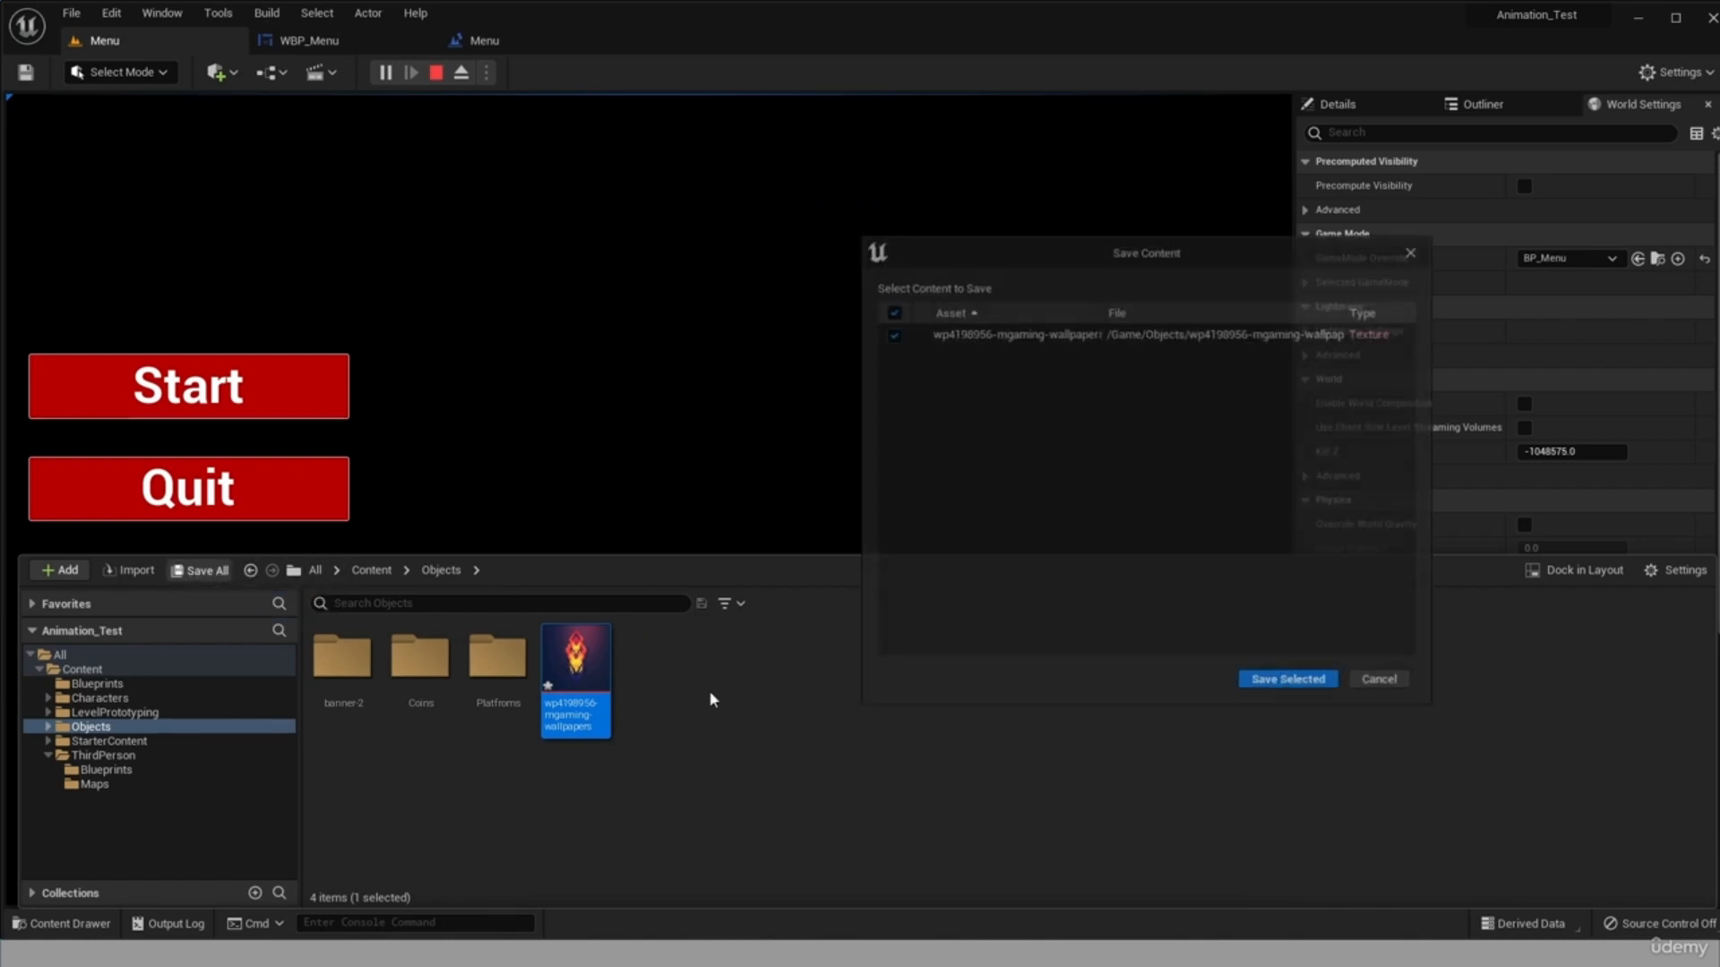
pyautogui.click(1272, 683)
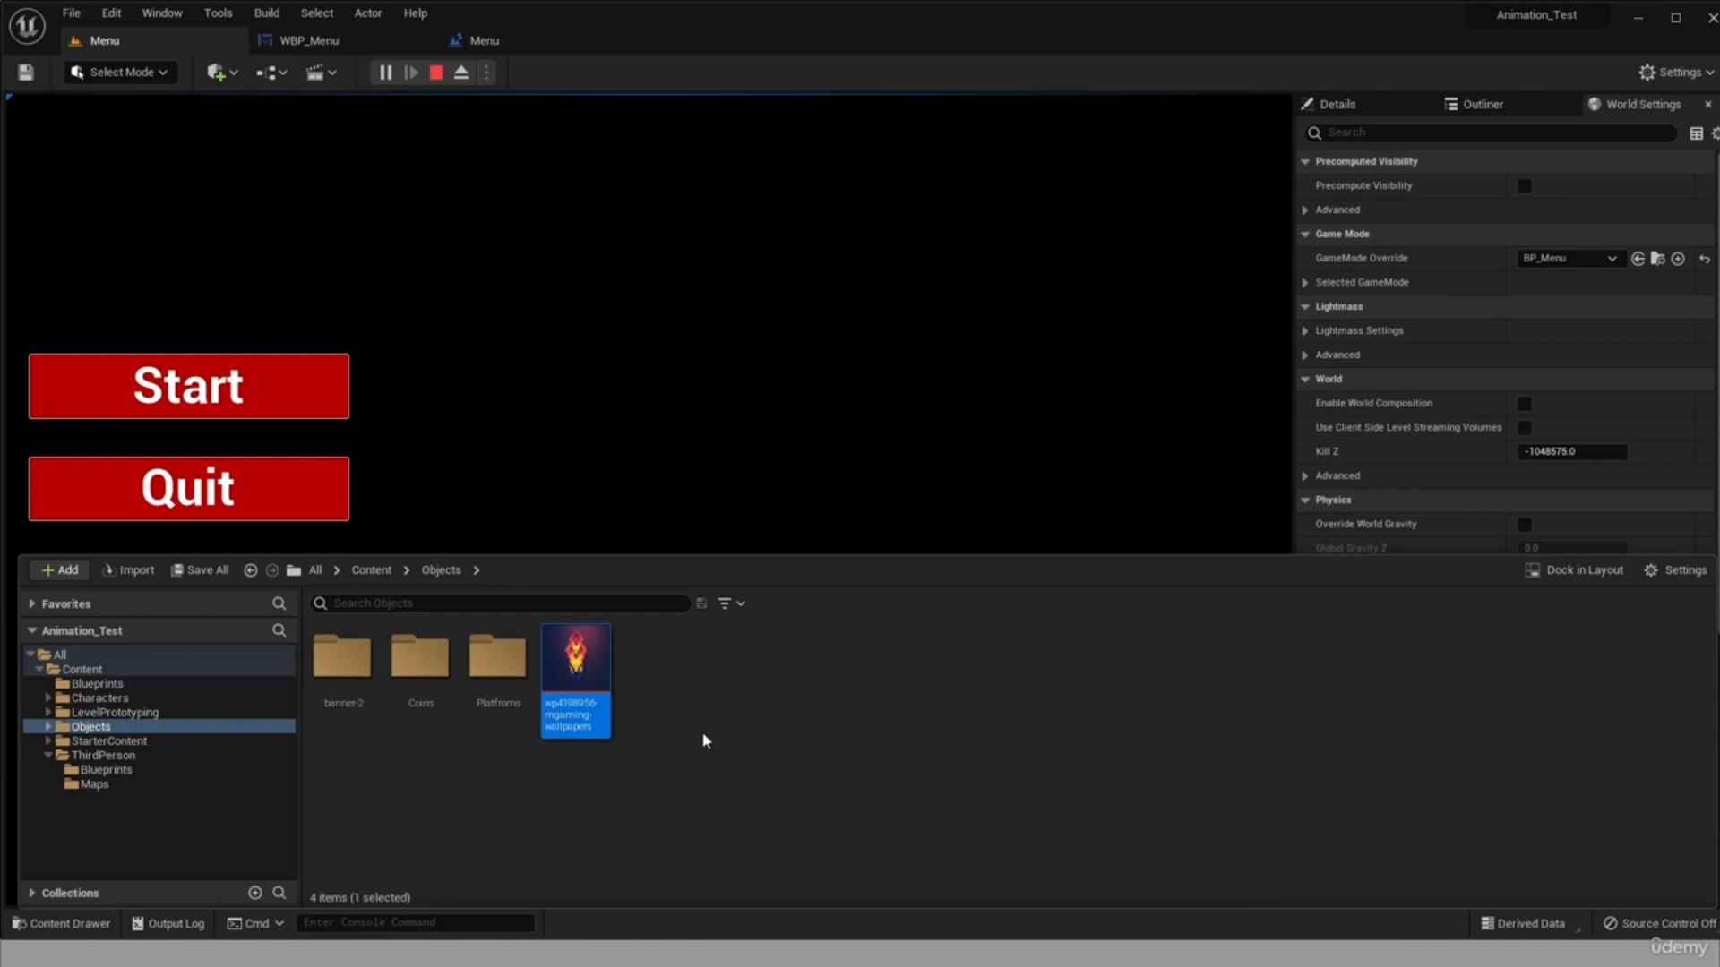
# Show the WBP_Menu widget in its Designer view and stop the running play session.
pyautogui.click(299, 46)
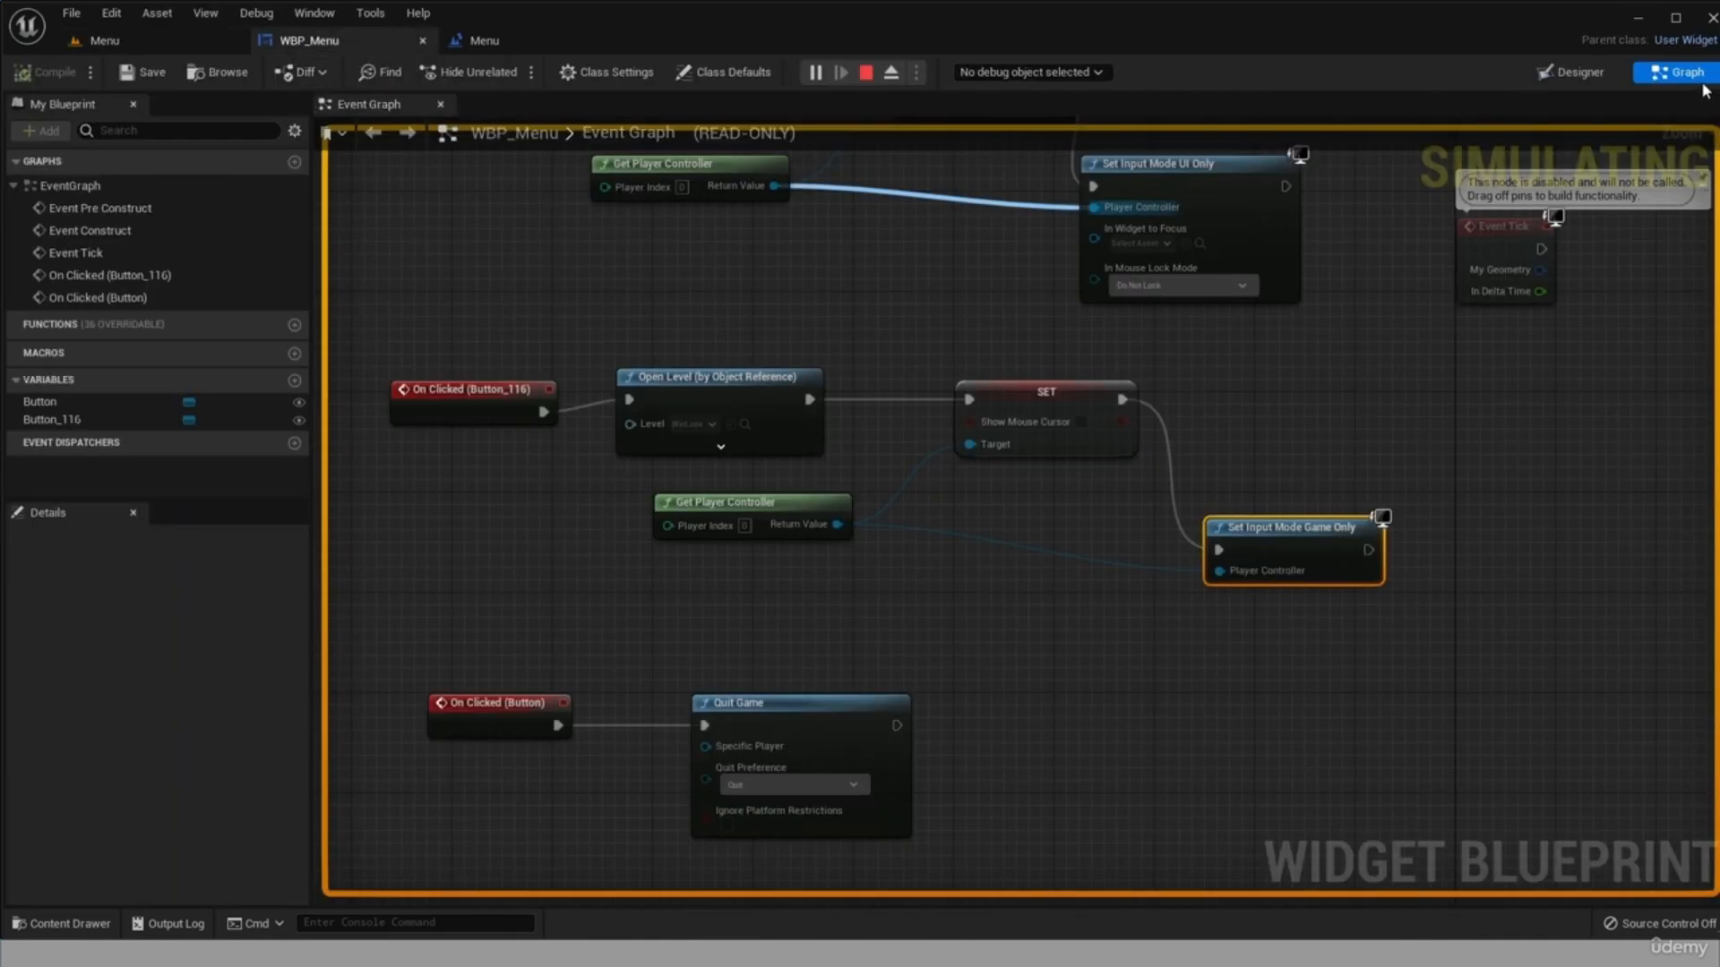
pyautogui.click(1570, 72)
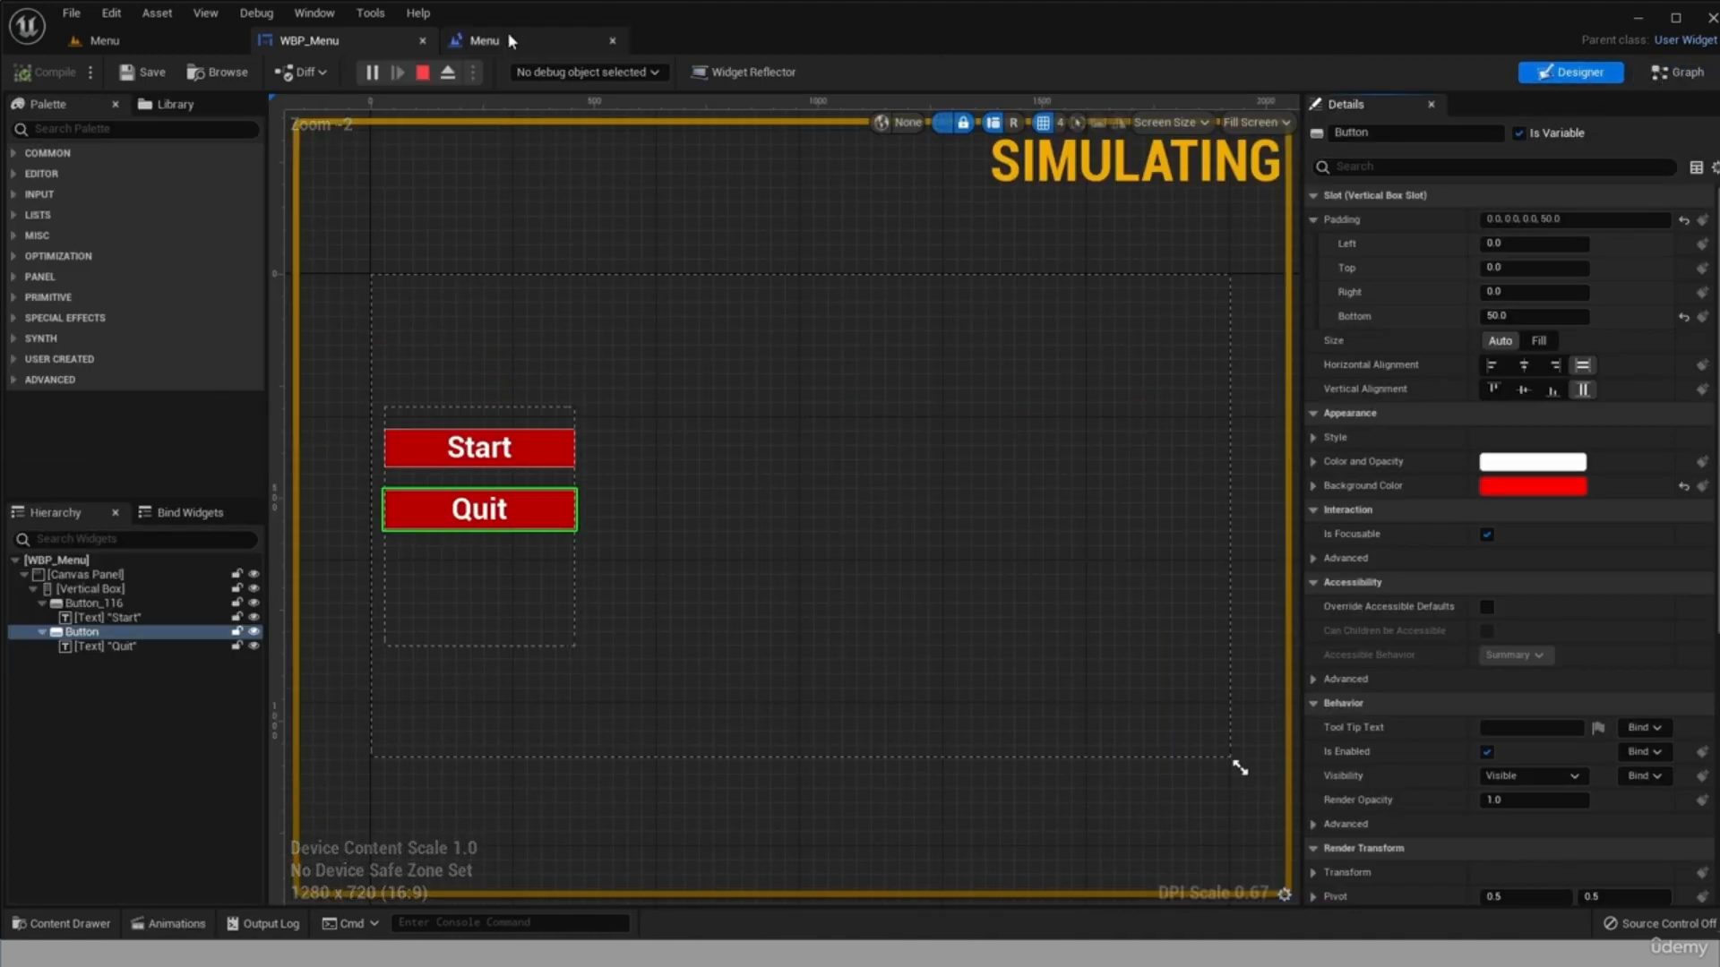
pyautogui.click(422, 72)
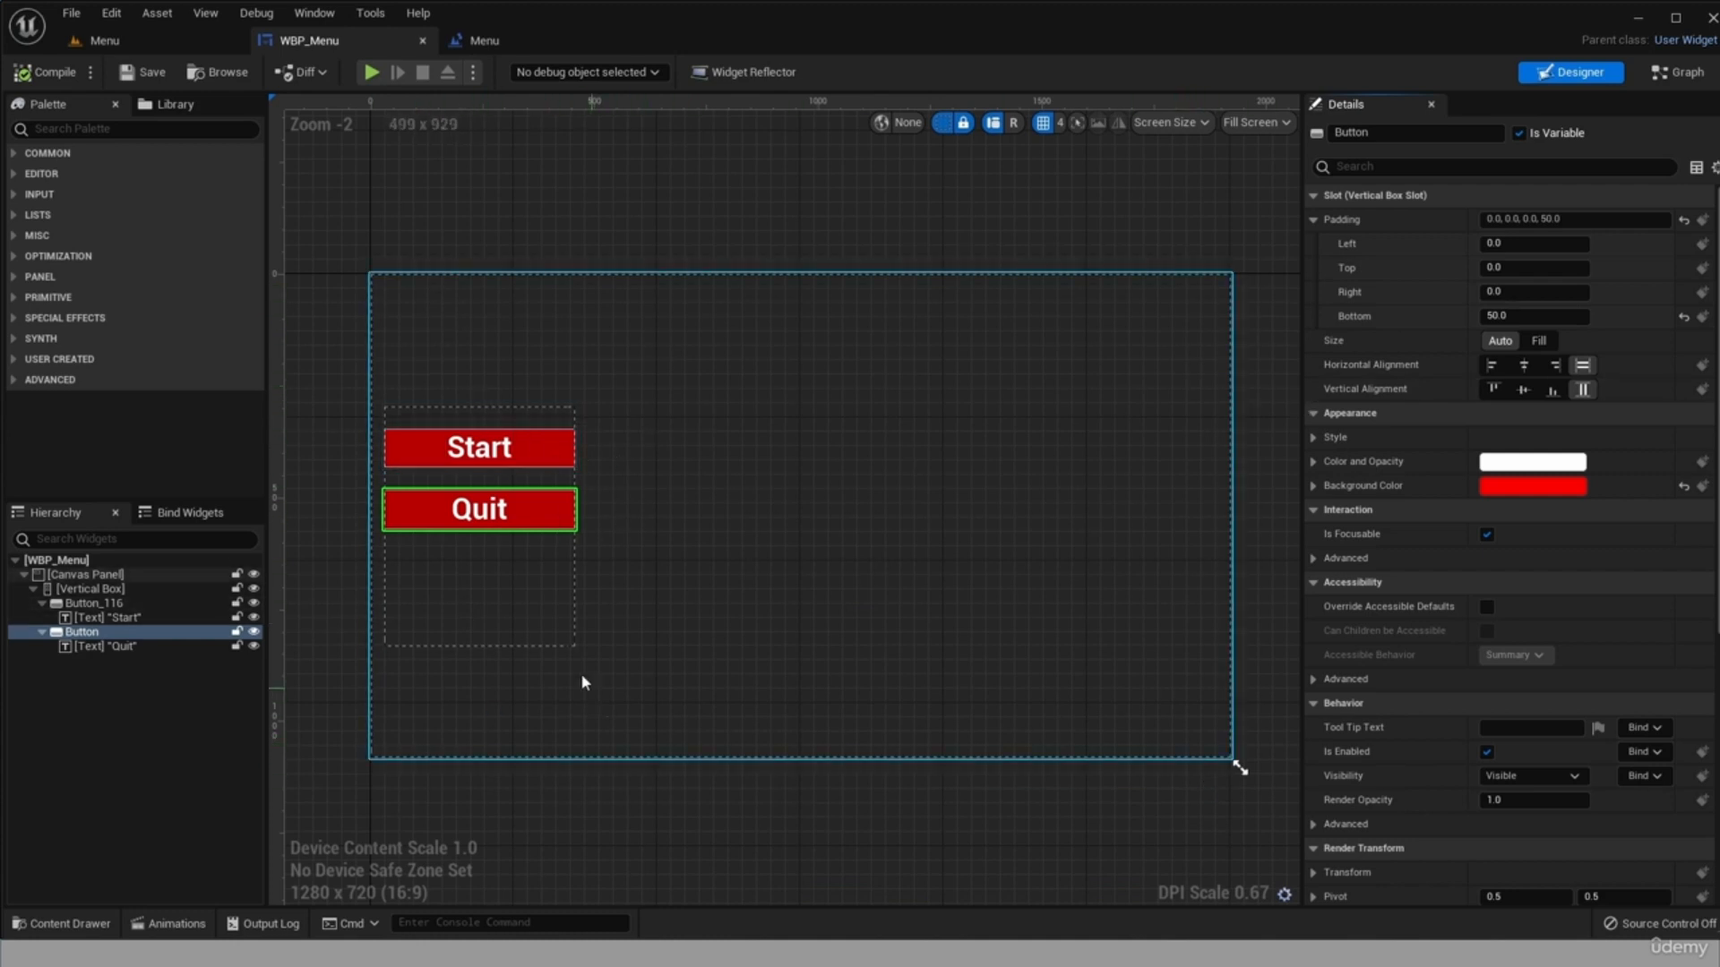
# Add an Image widget to the Canvas Panel of WBP_Menu.
pyautogui.click(53, 128)
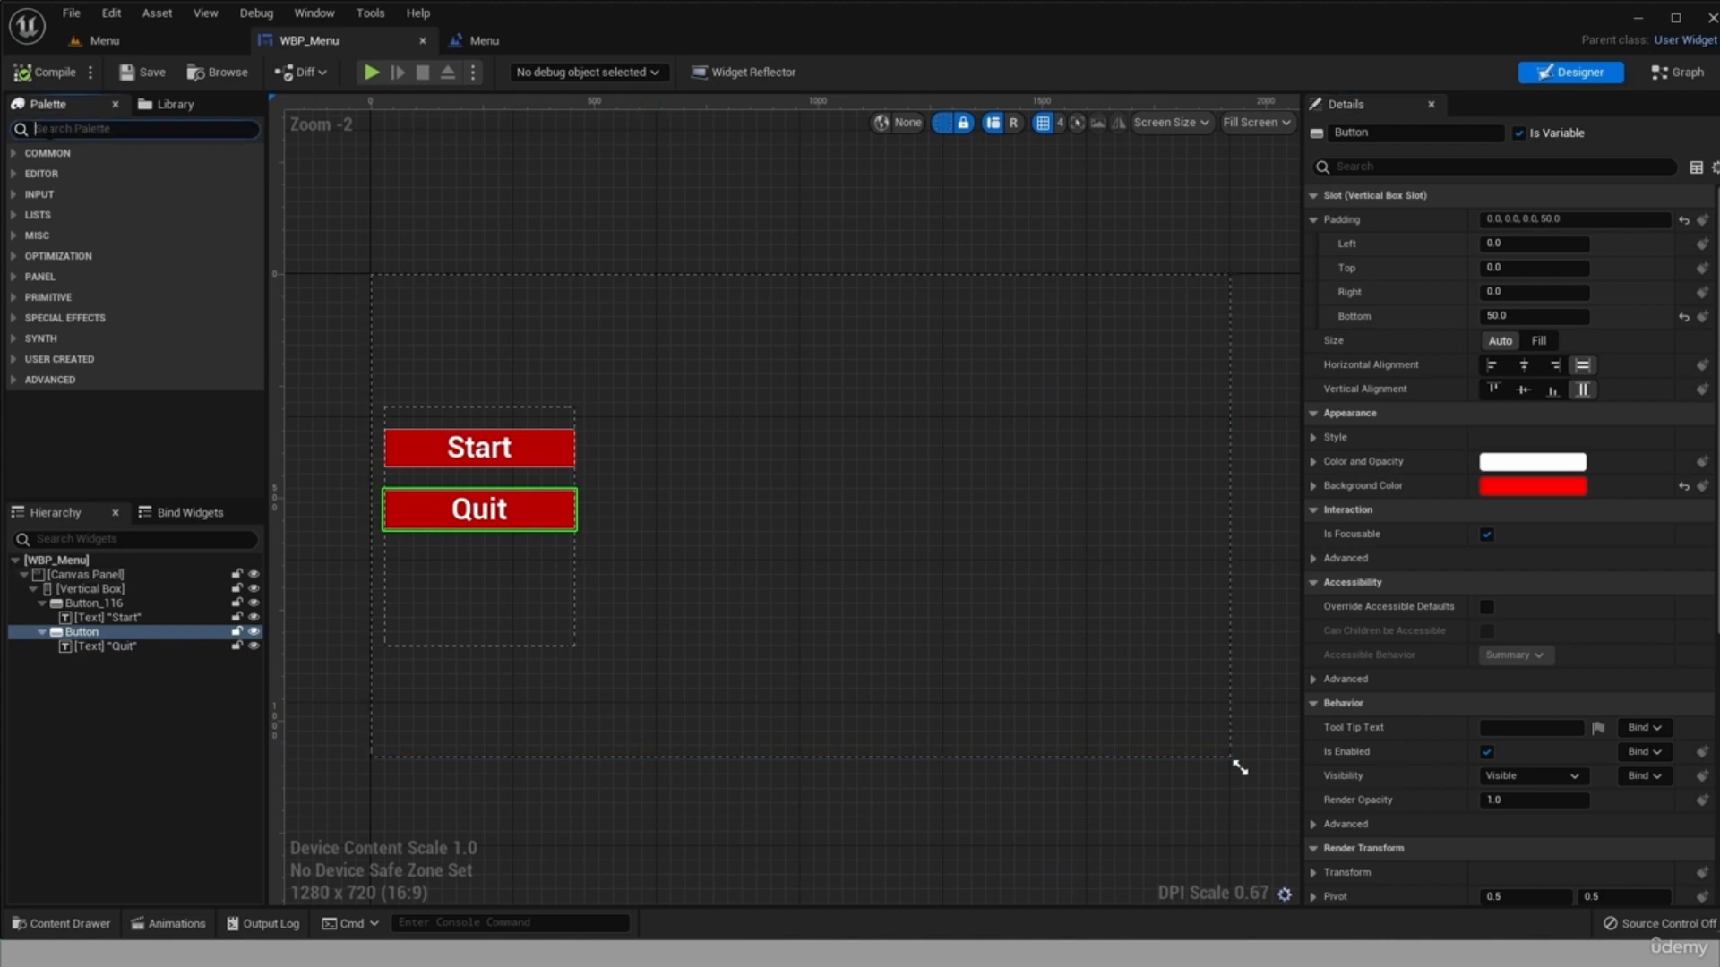
pyautogui.write('image')
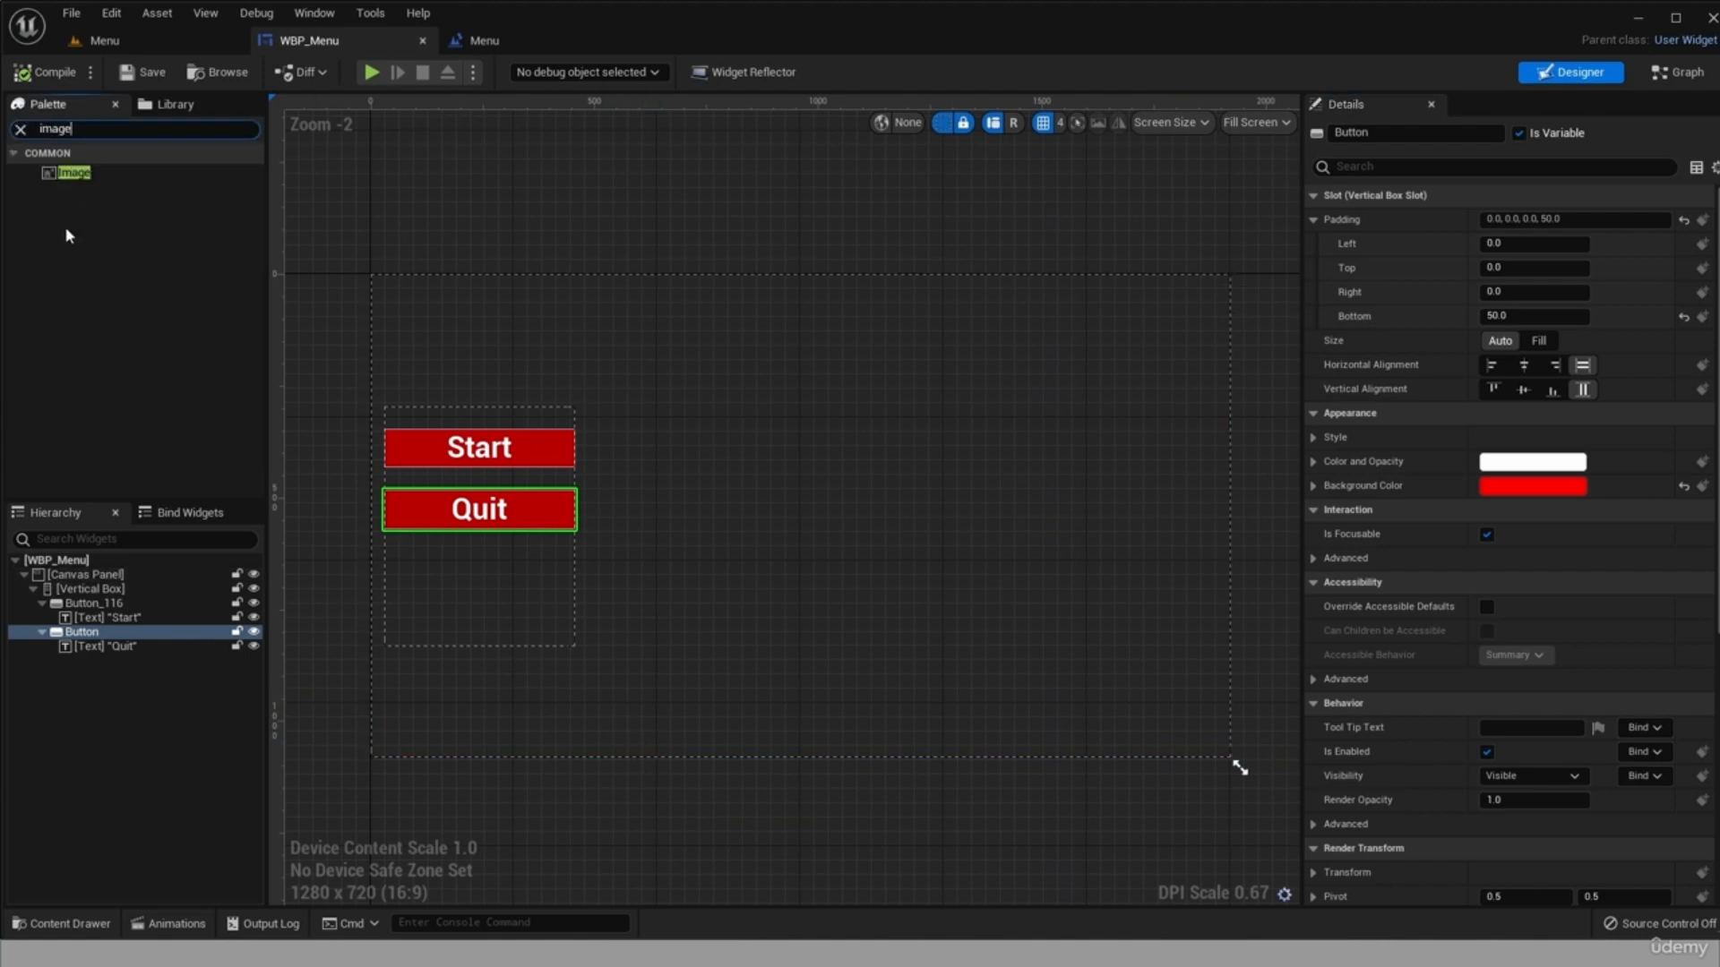
pyautogui.moveTo(104, 175); pyautogui.dragTo(111, 581)
pyautogui.click(90, 668)
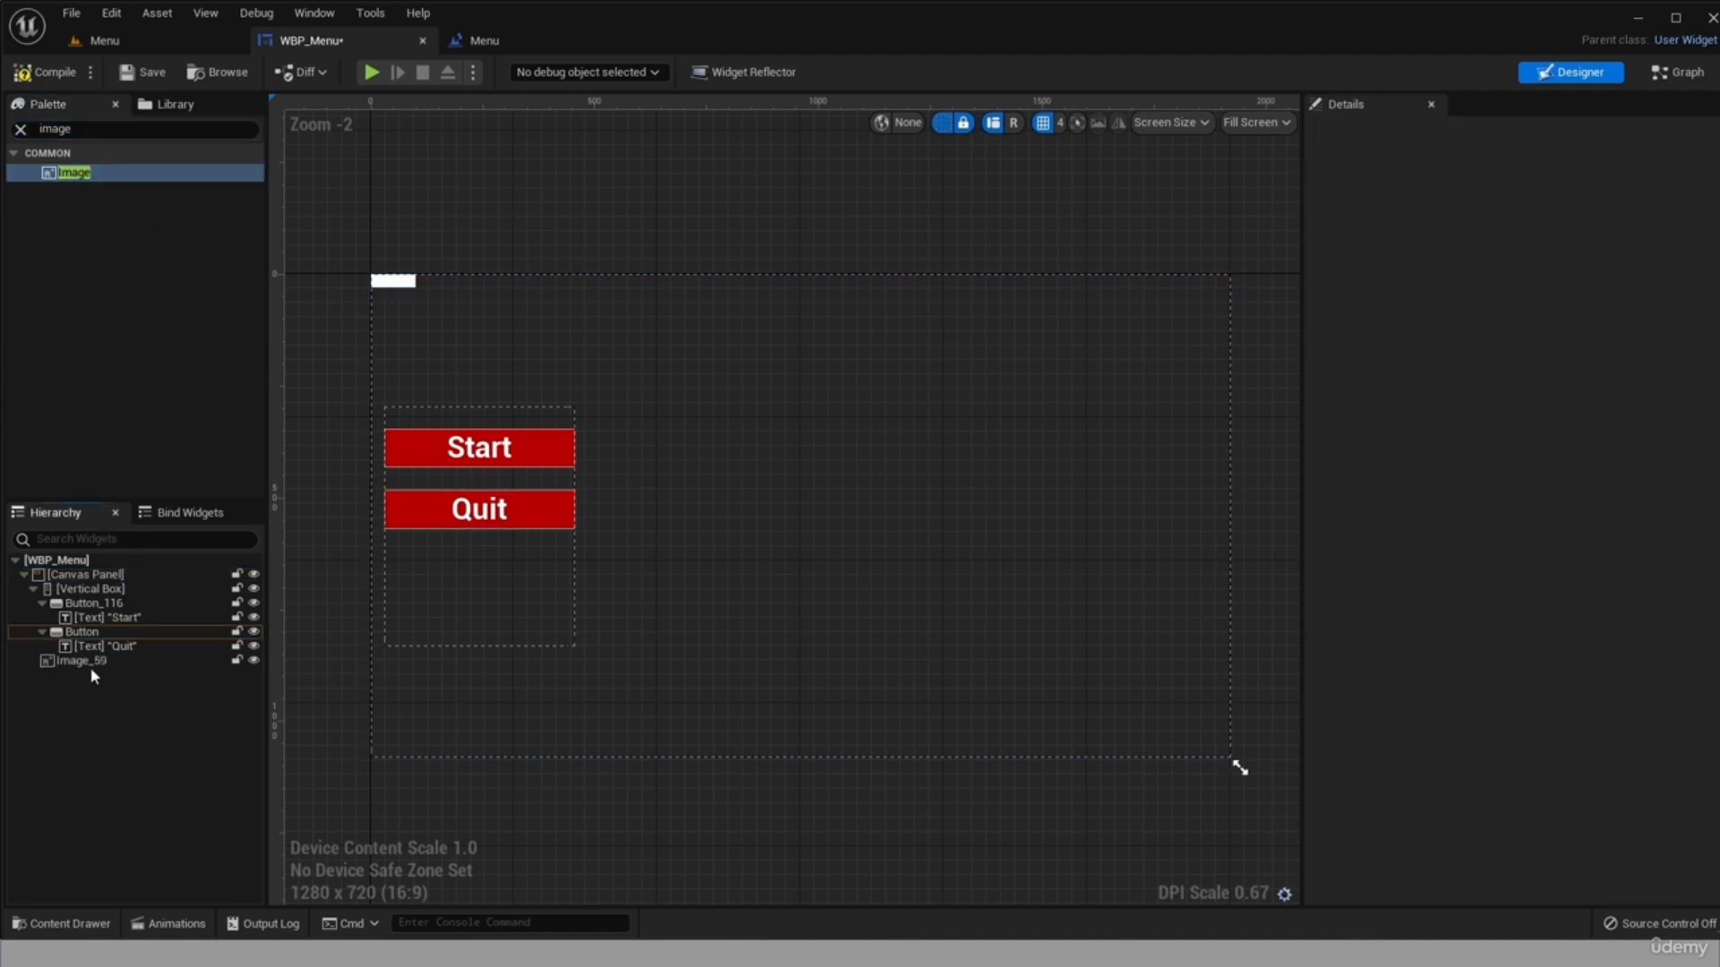
# Anchor the new image to stretch over the whole canvas and set its right and bottom offsets to 0.
pyautogui.click(90, 667)
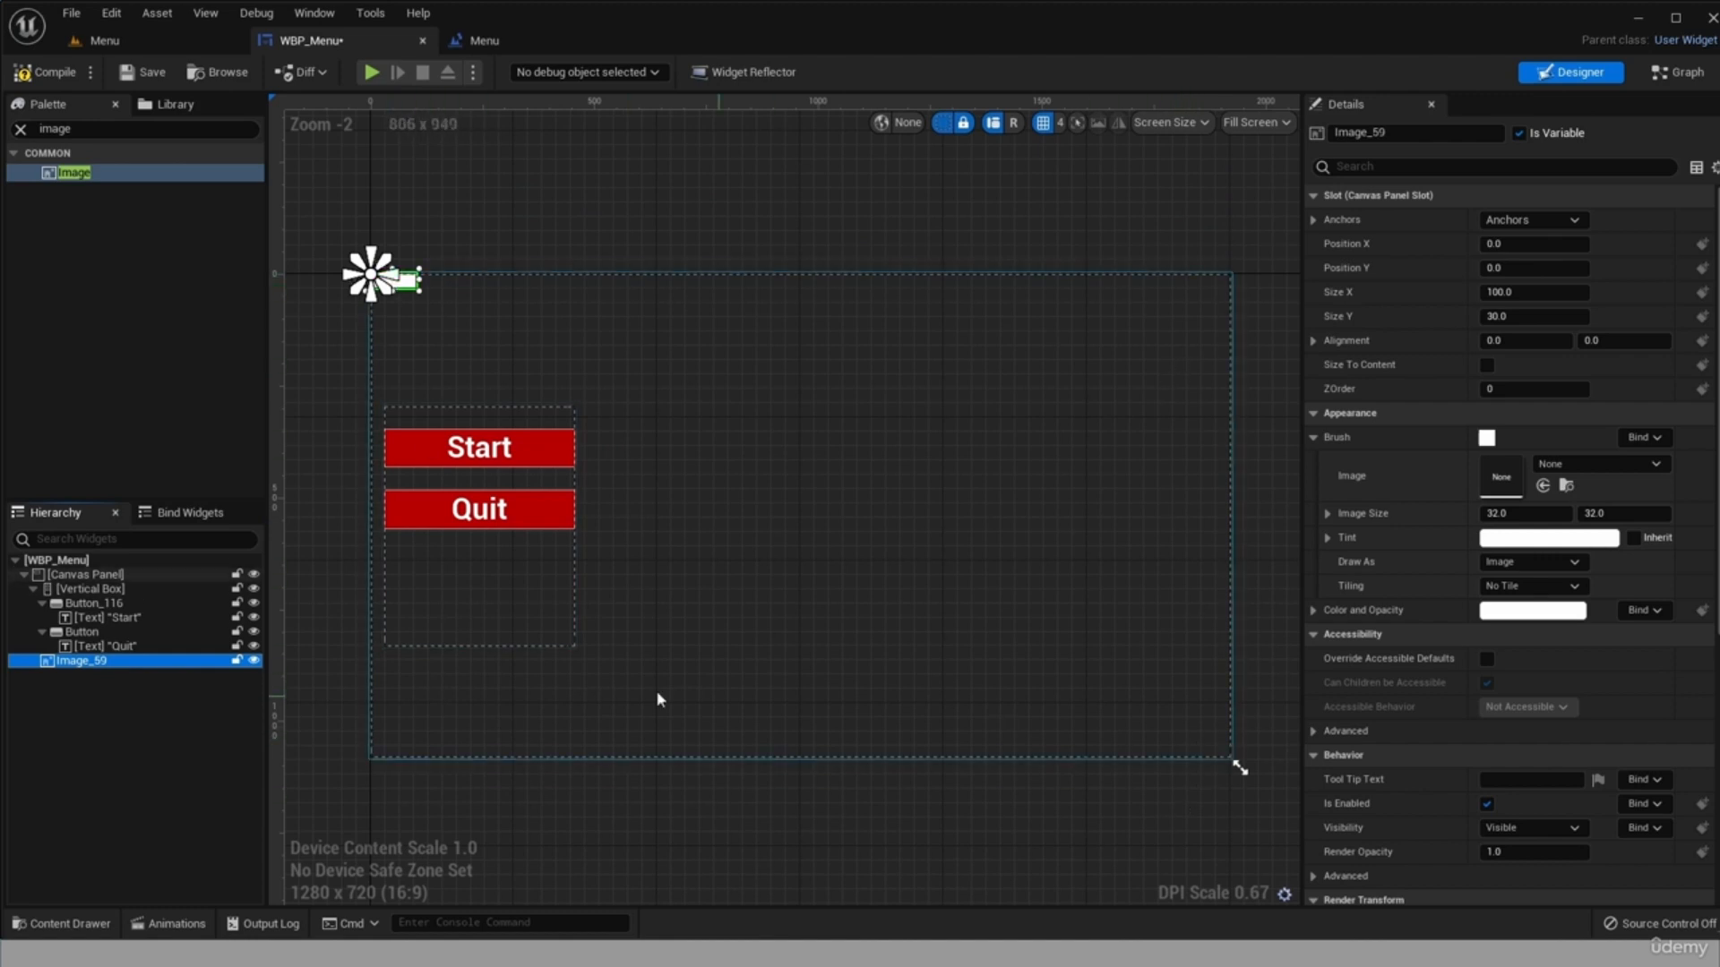
pyautogui.click(1550, 220)
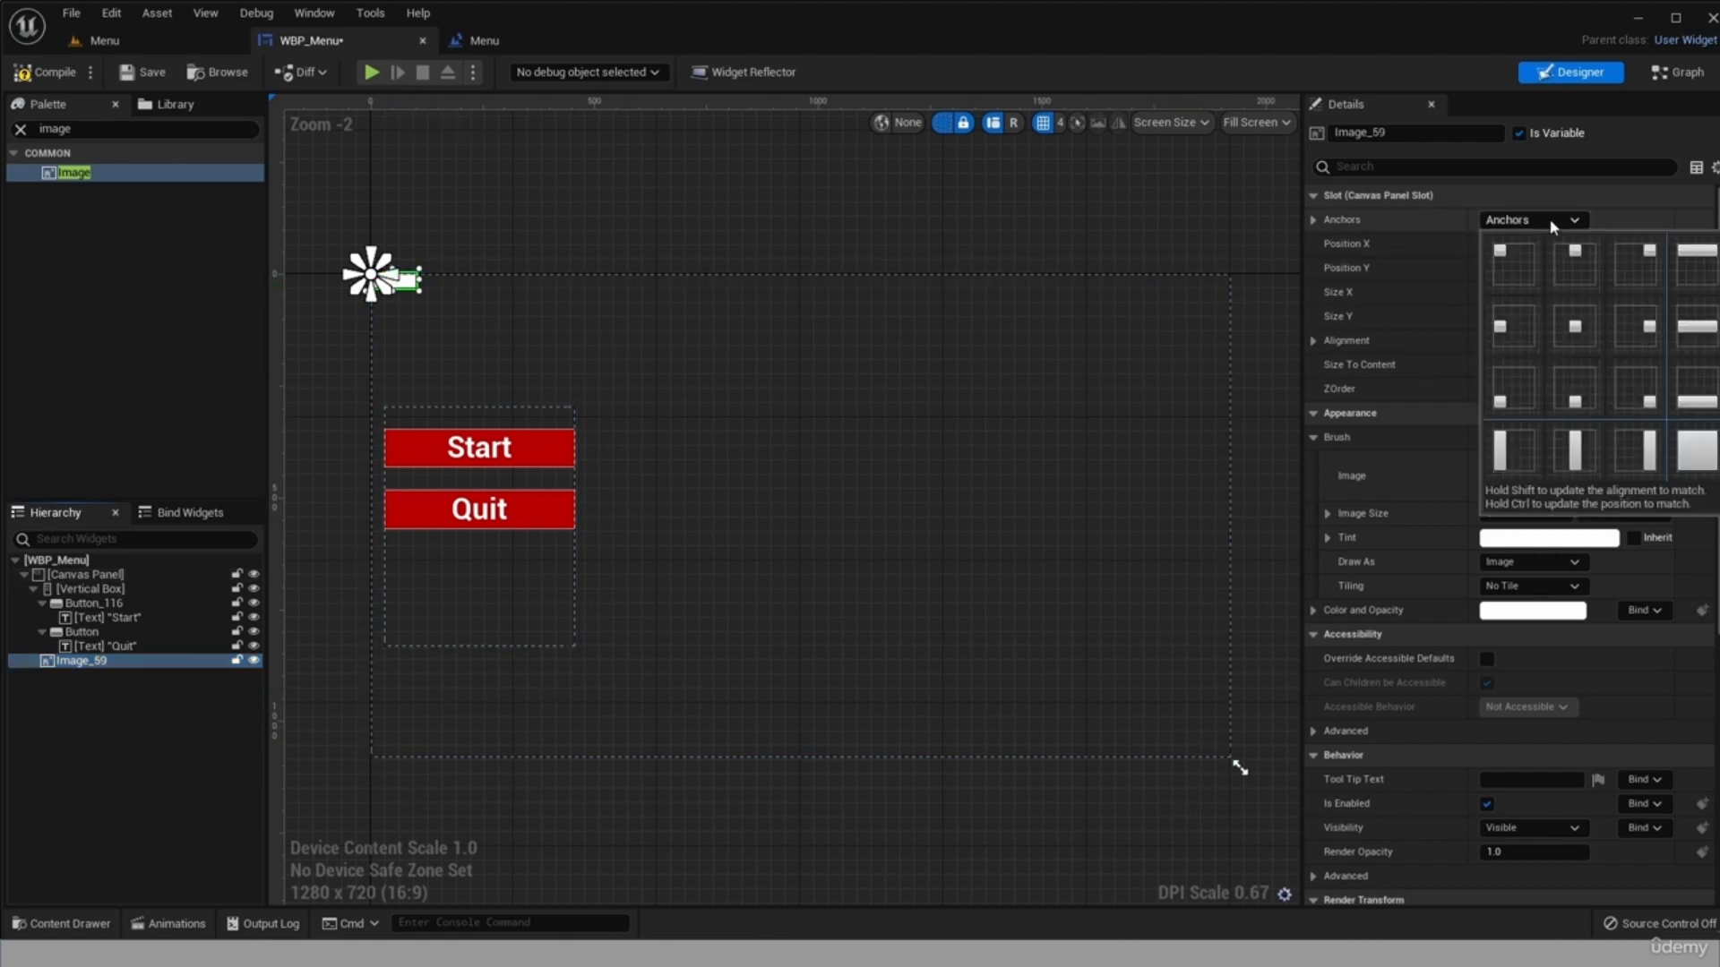
pyautogui.click(1702, 452)
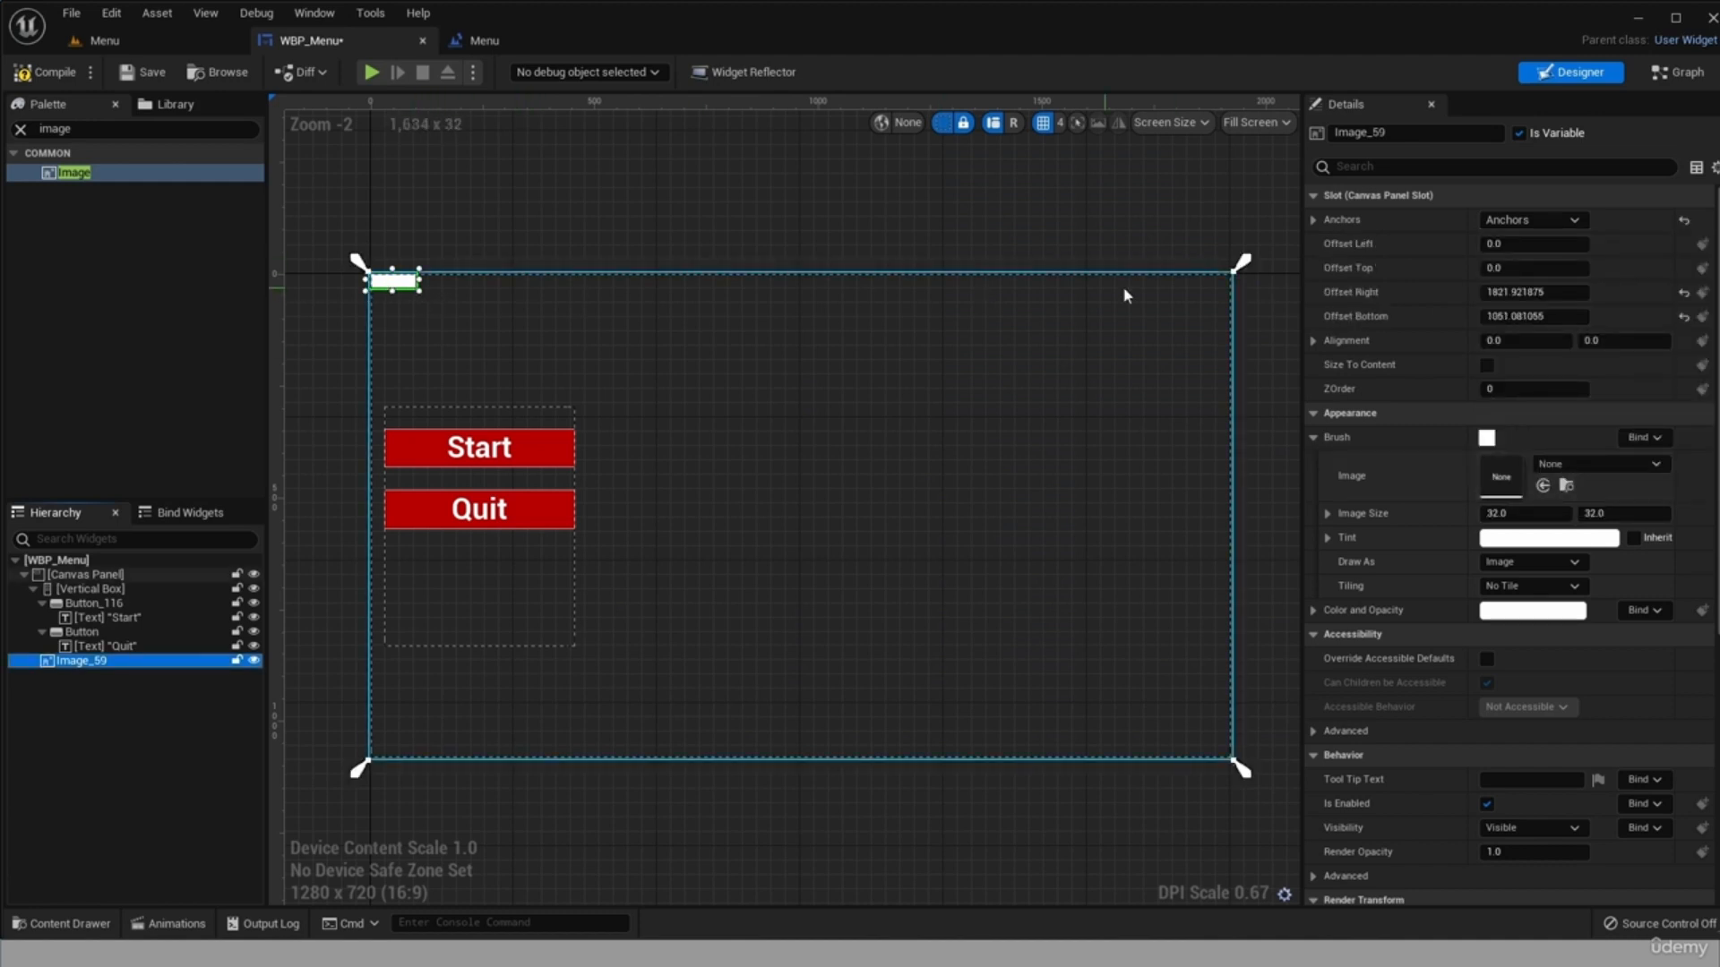
pyautogui.moveTo(1577, 294); pyautogui.dragTo(1505, 294)
pyautogui.click(1522, 293)
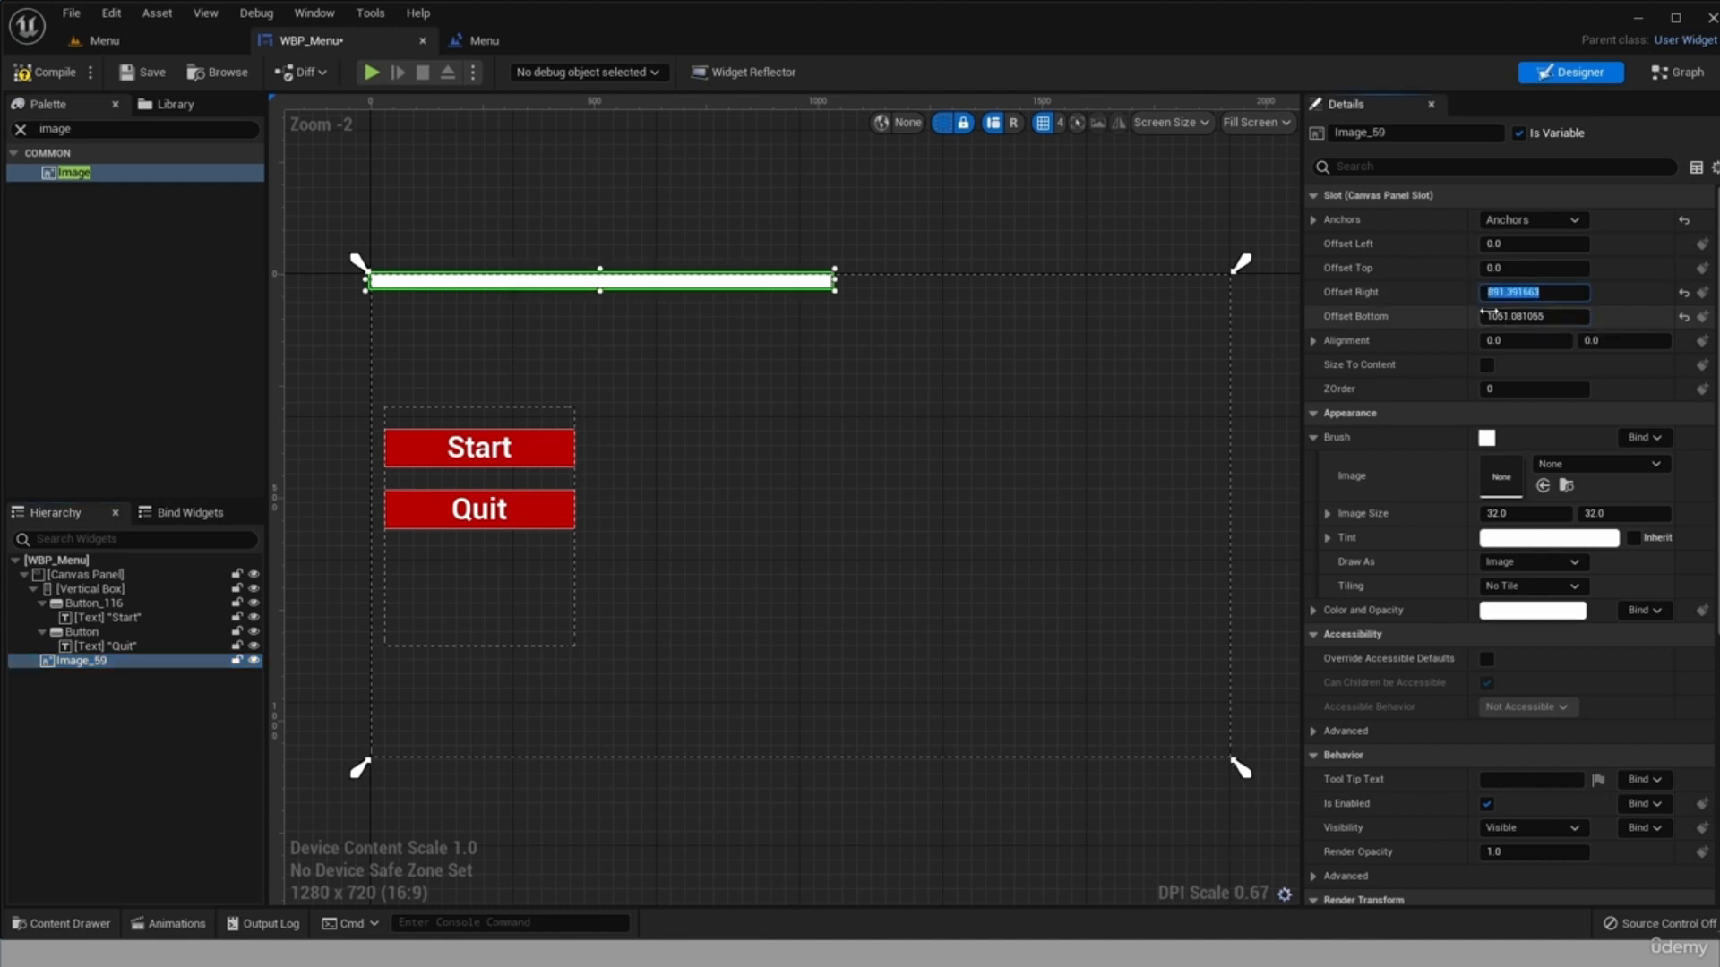
pyautogui.write('0')
pyautogui.click(1494, 316)
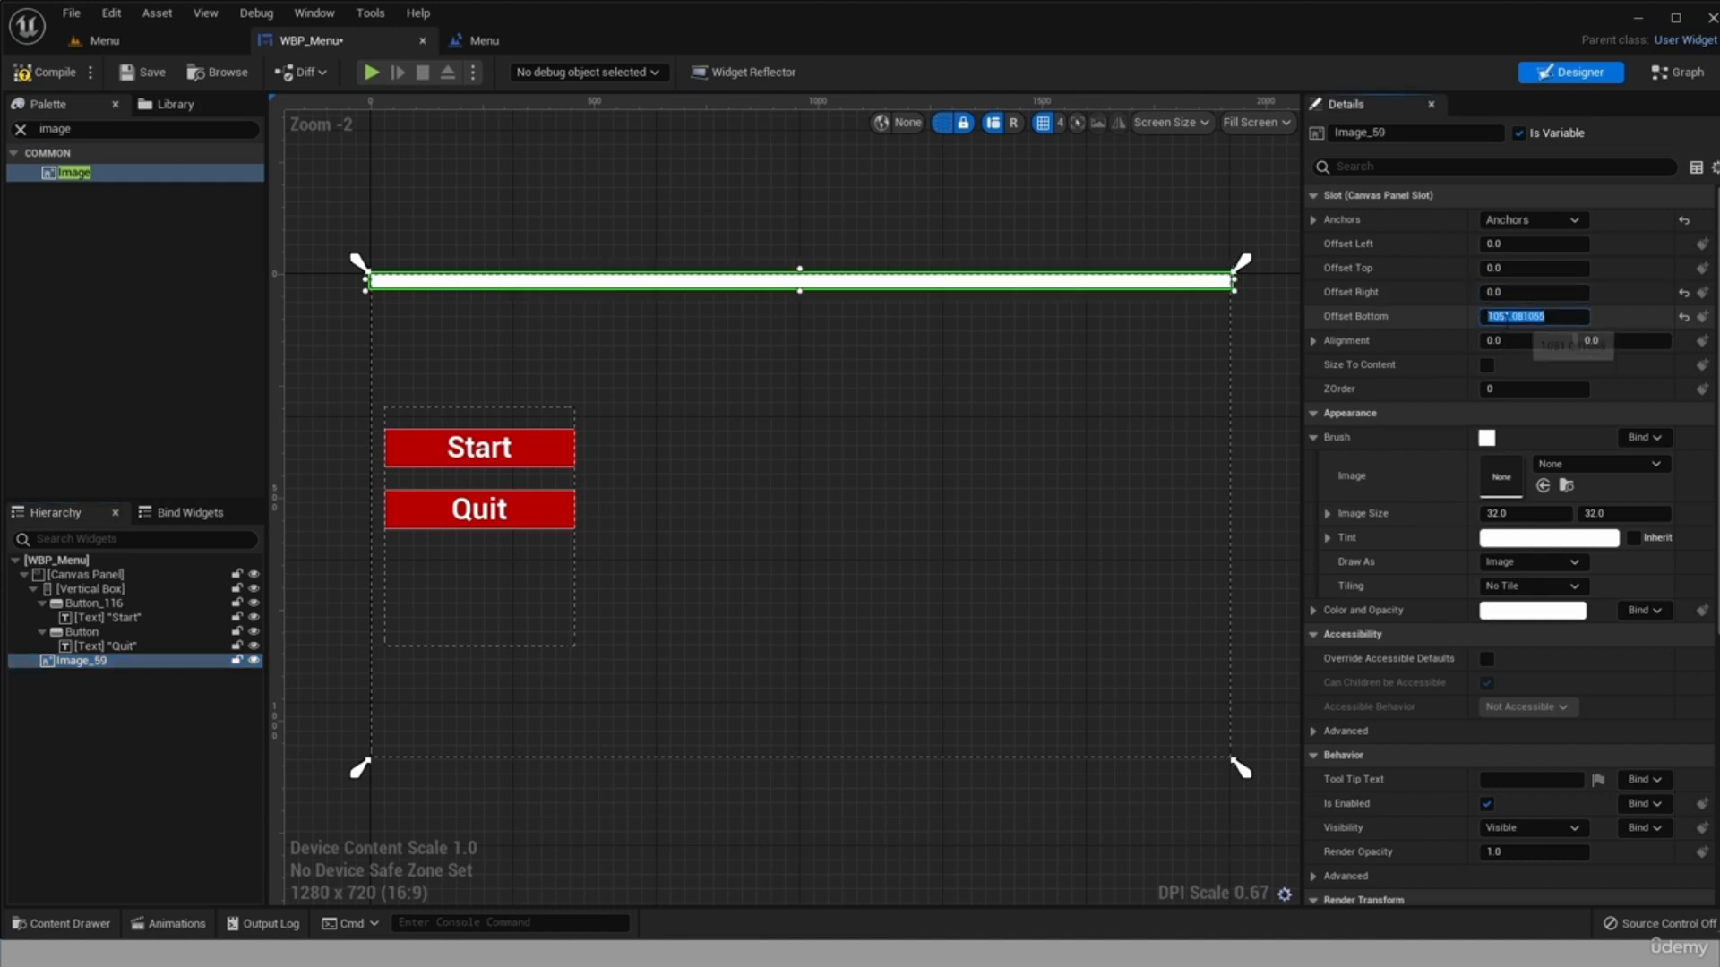
pyautogui.write('0')
pyautogui.press('Return')
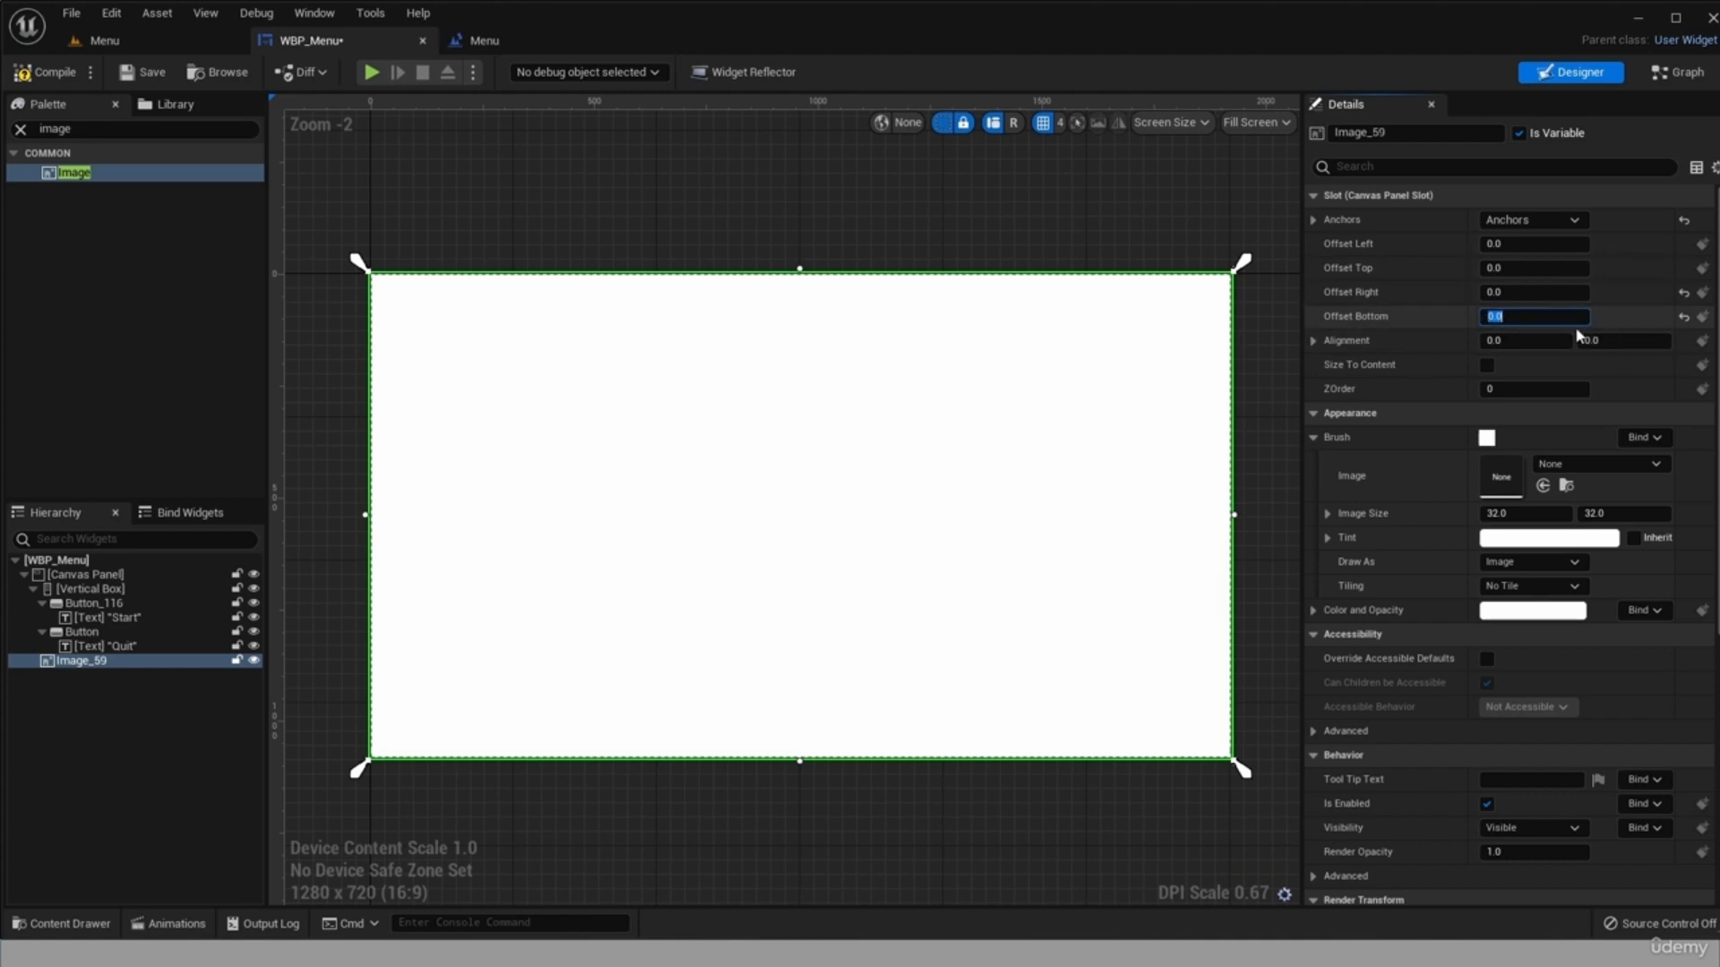
# Assign the wp4198956-mgaming-wallpapers texture as the brush image of the full-canvas Image widget.
pyautogui.click(32, 707)
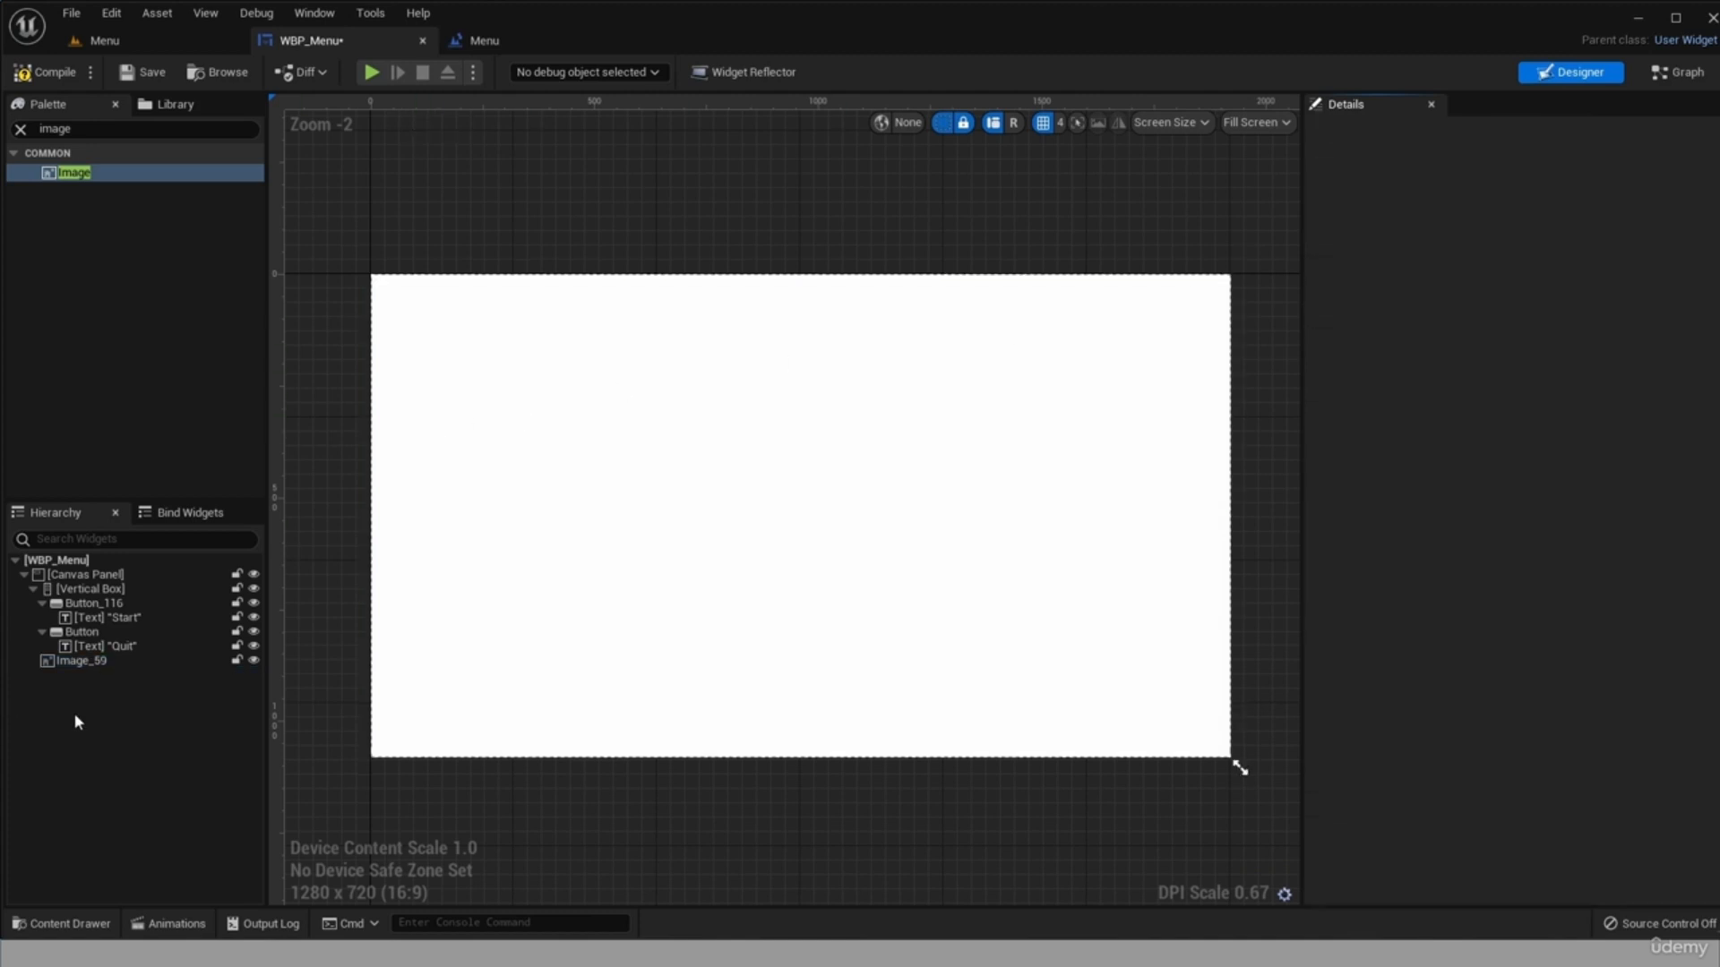
pyautogui.click(84, 660)
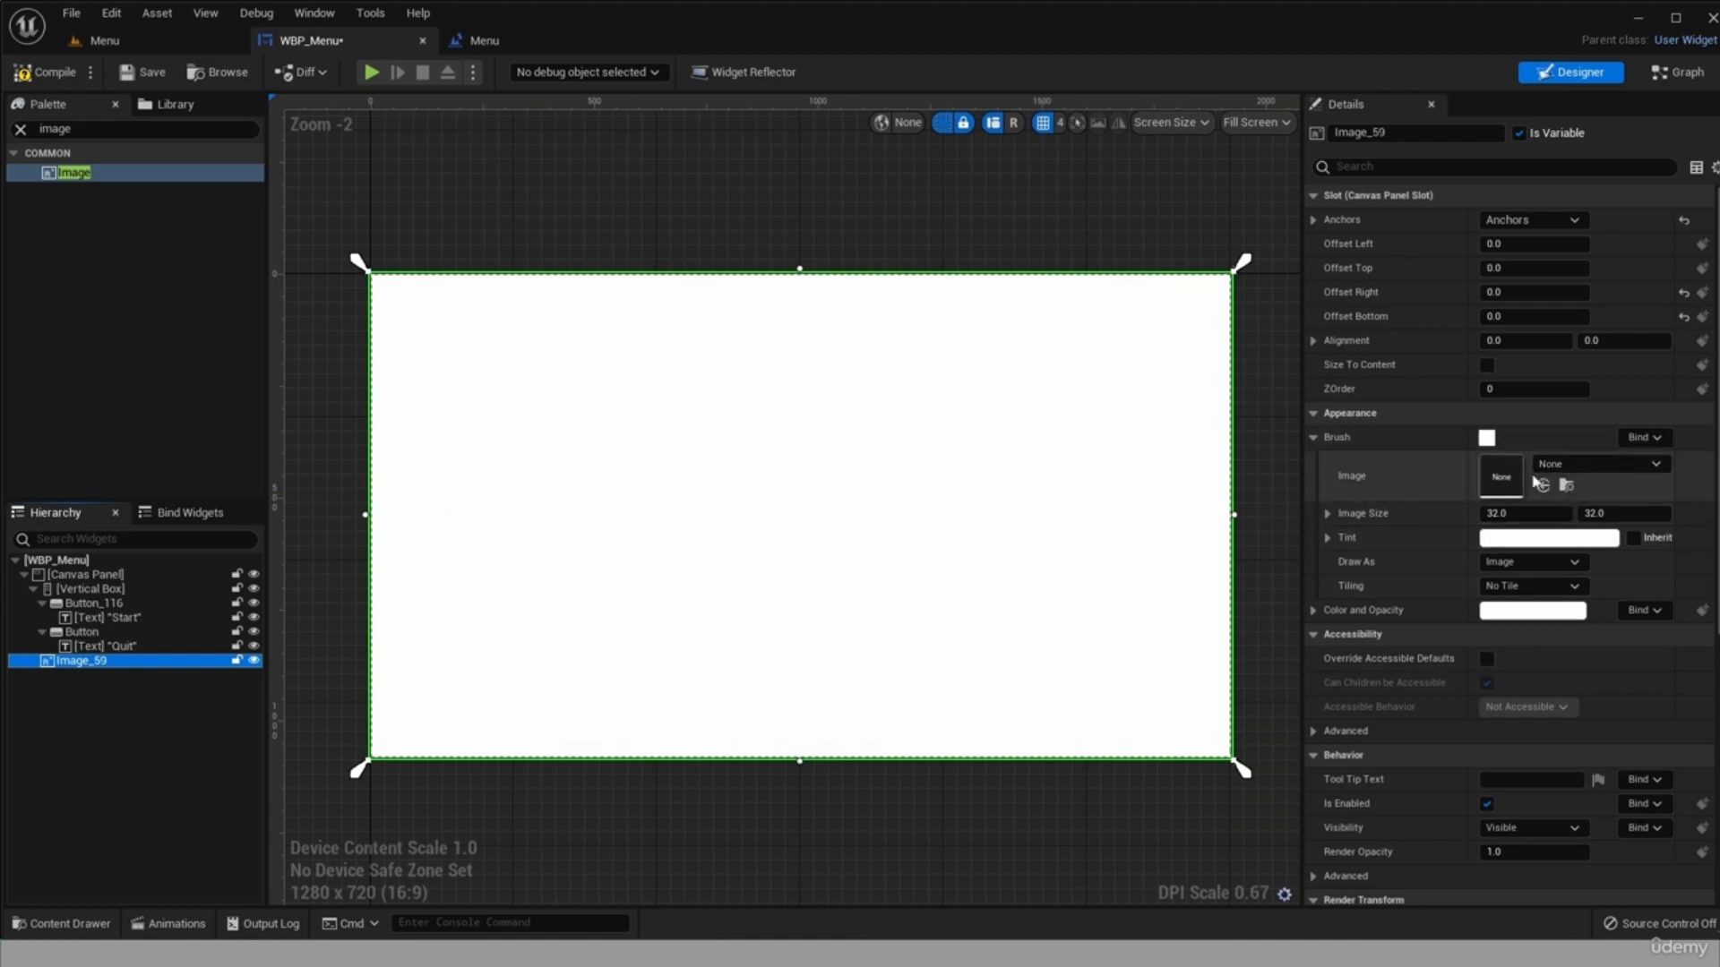
pyautogui.click(1582, 466)
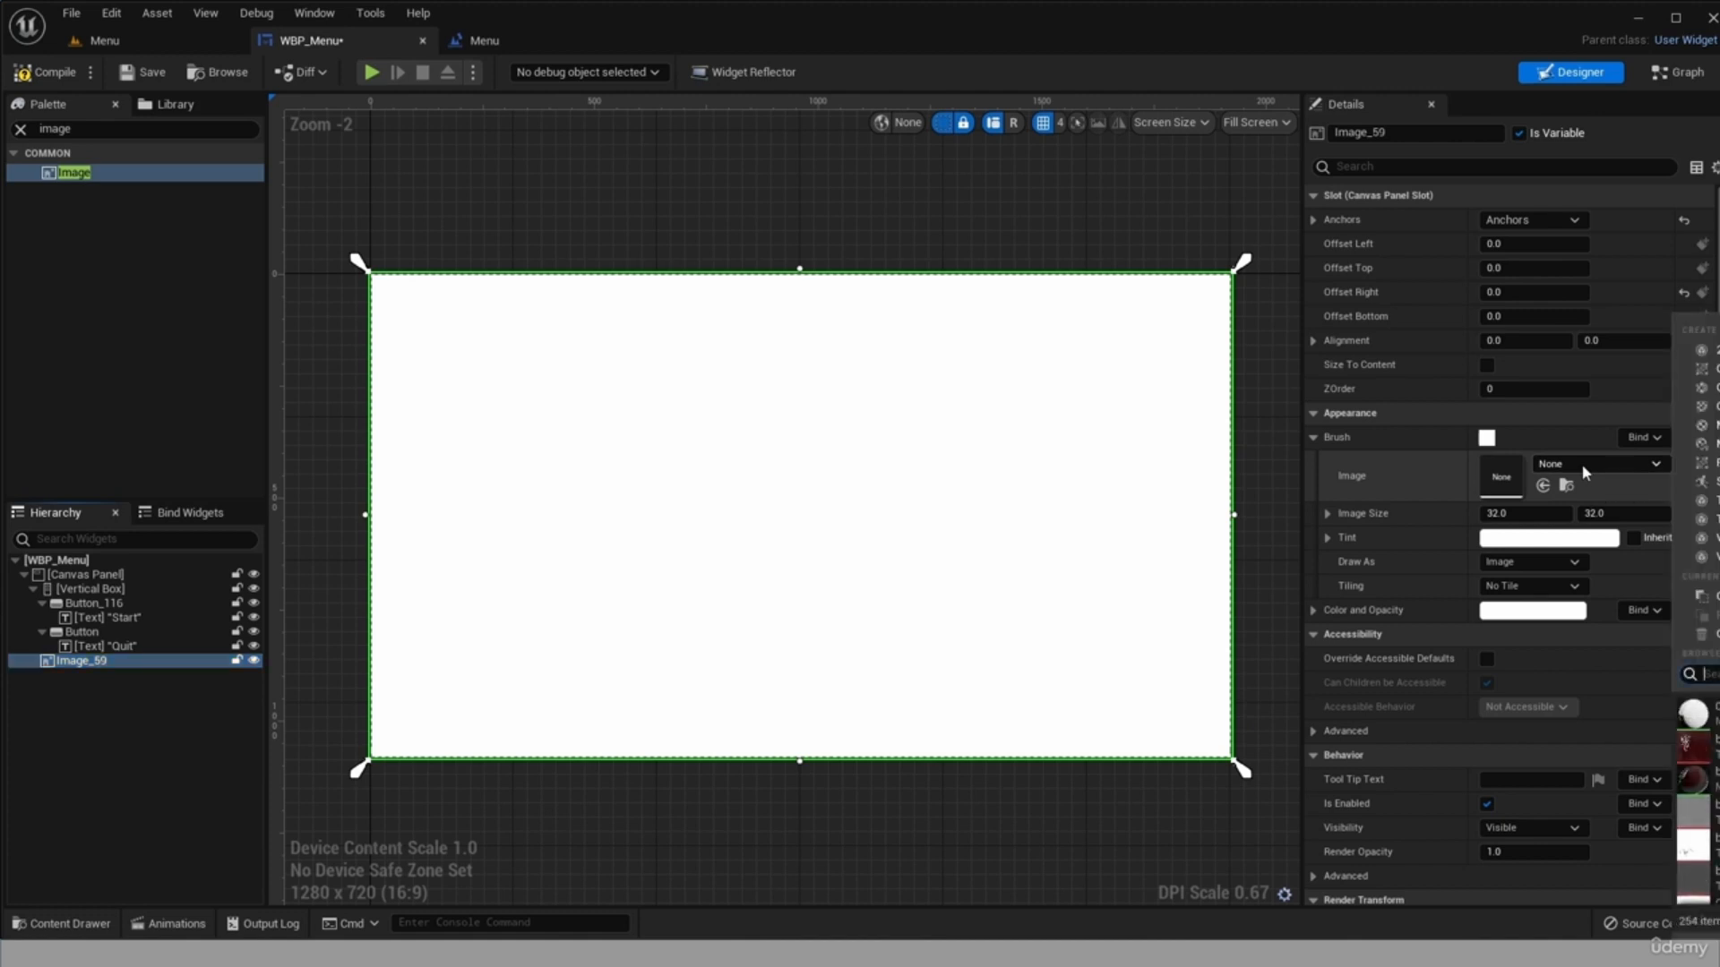
pyautogui.scroll(-8, 1695, 800)
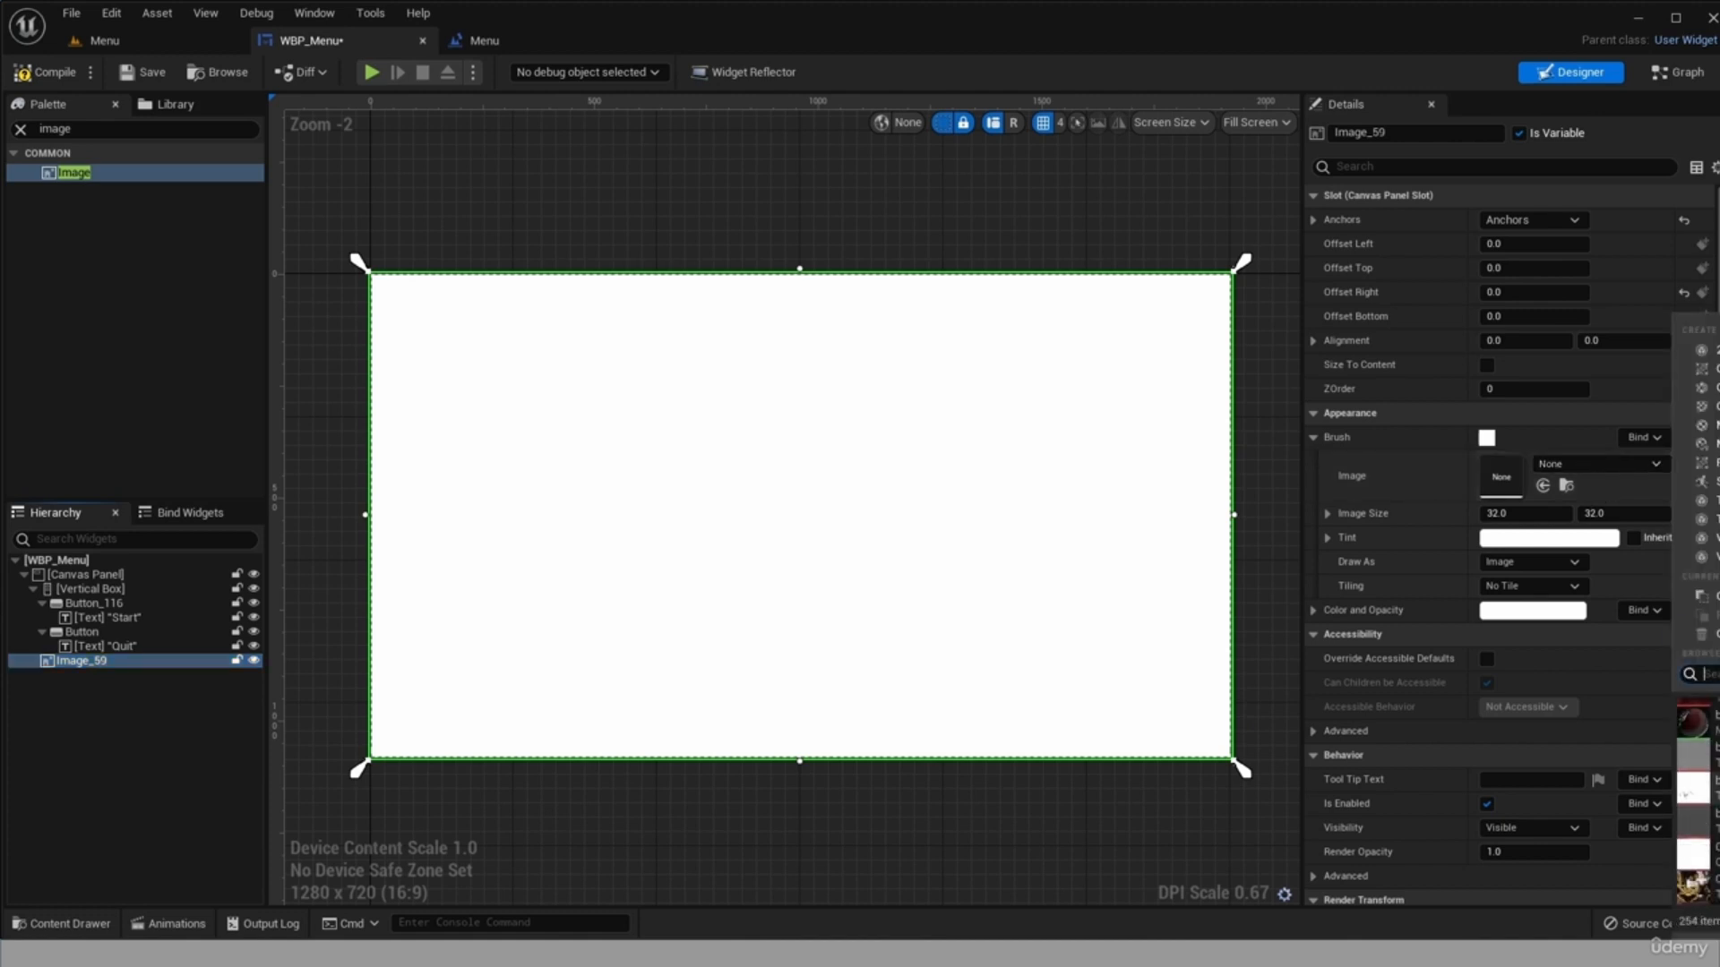
pyautogui.scroll(-8, 1696, 800)
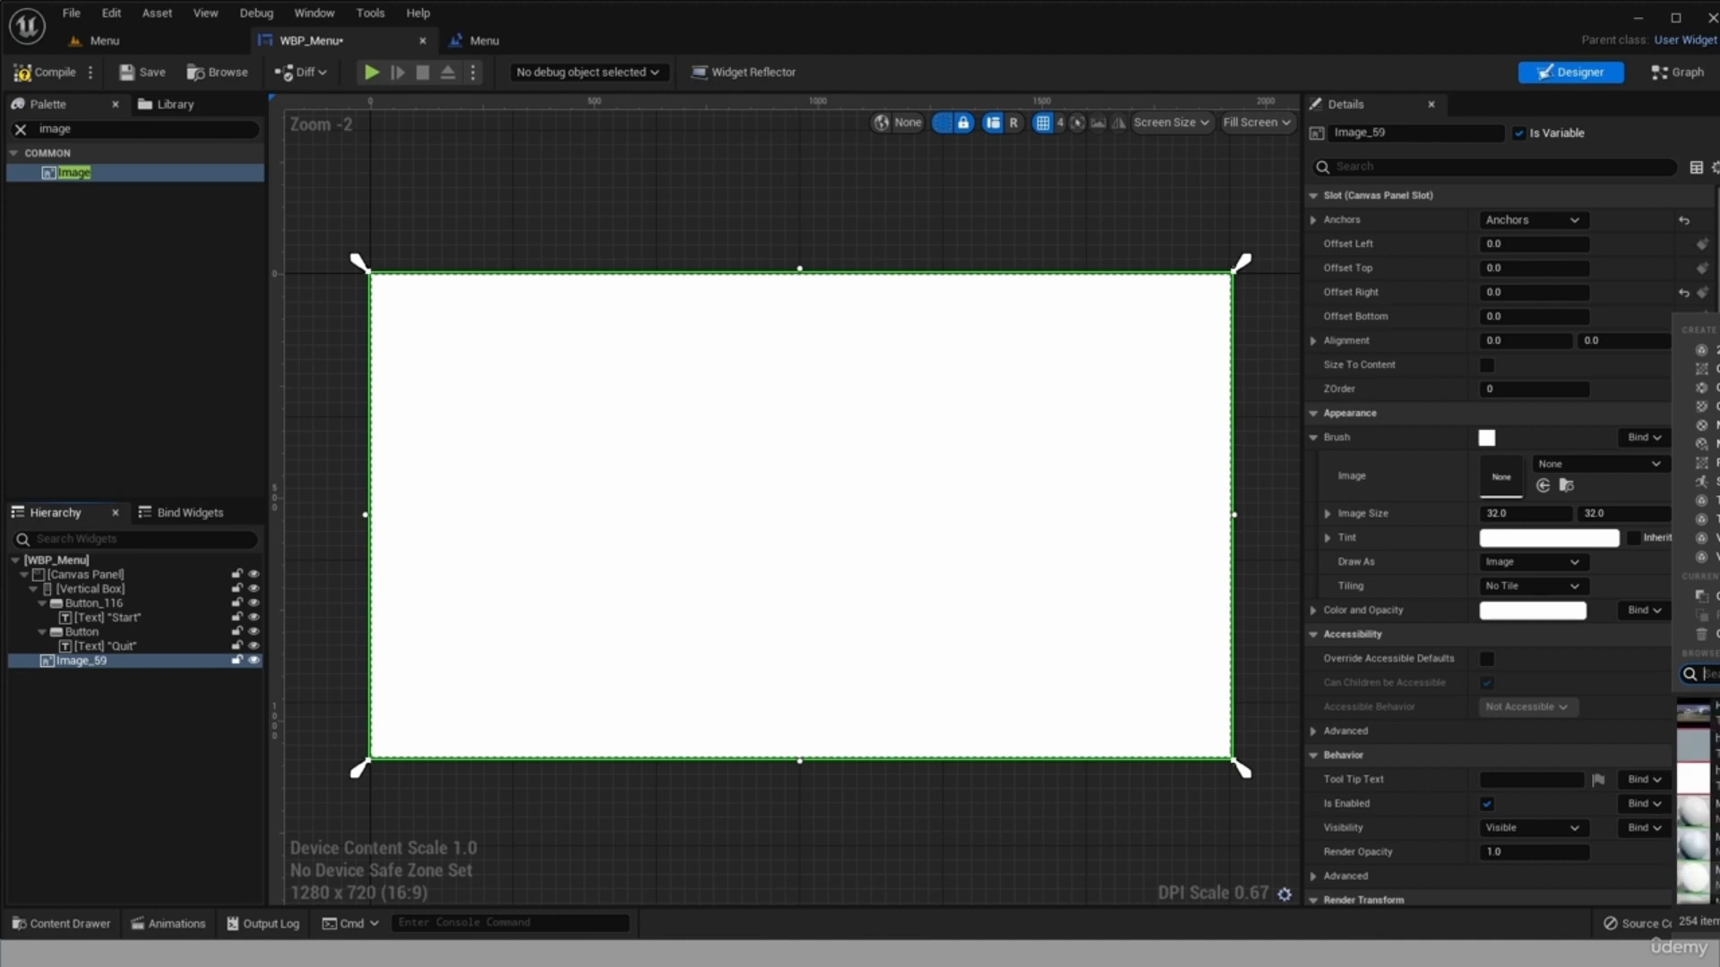
pyautogui.click(1695, 888)
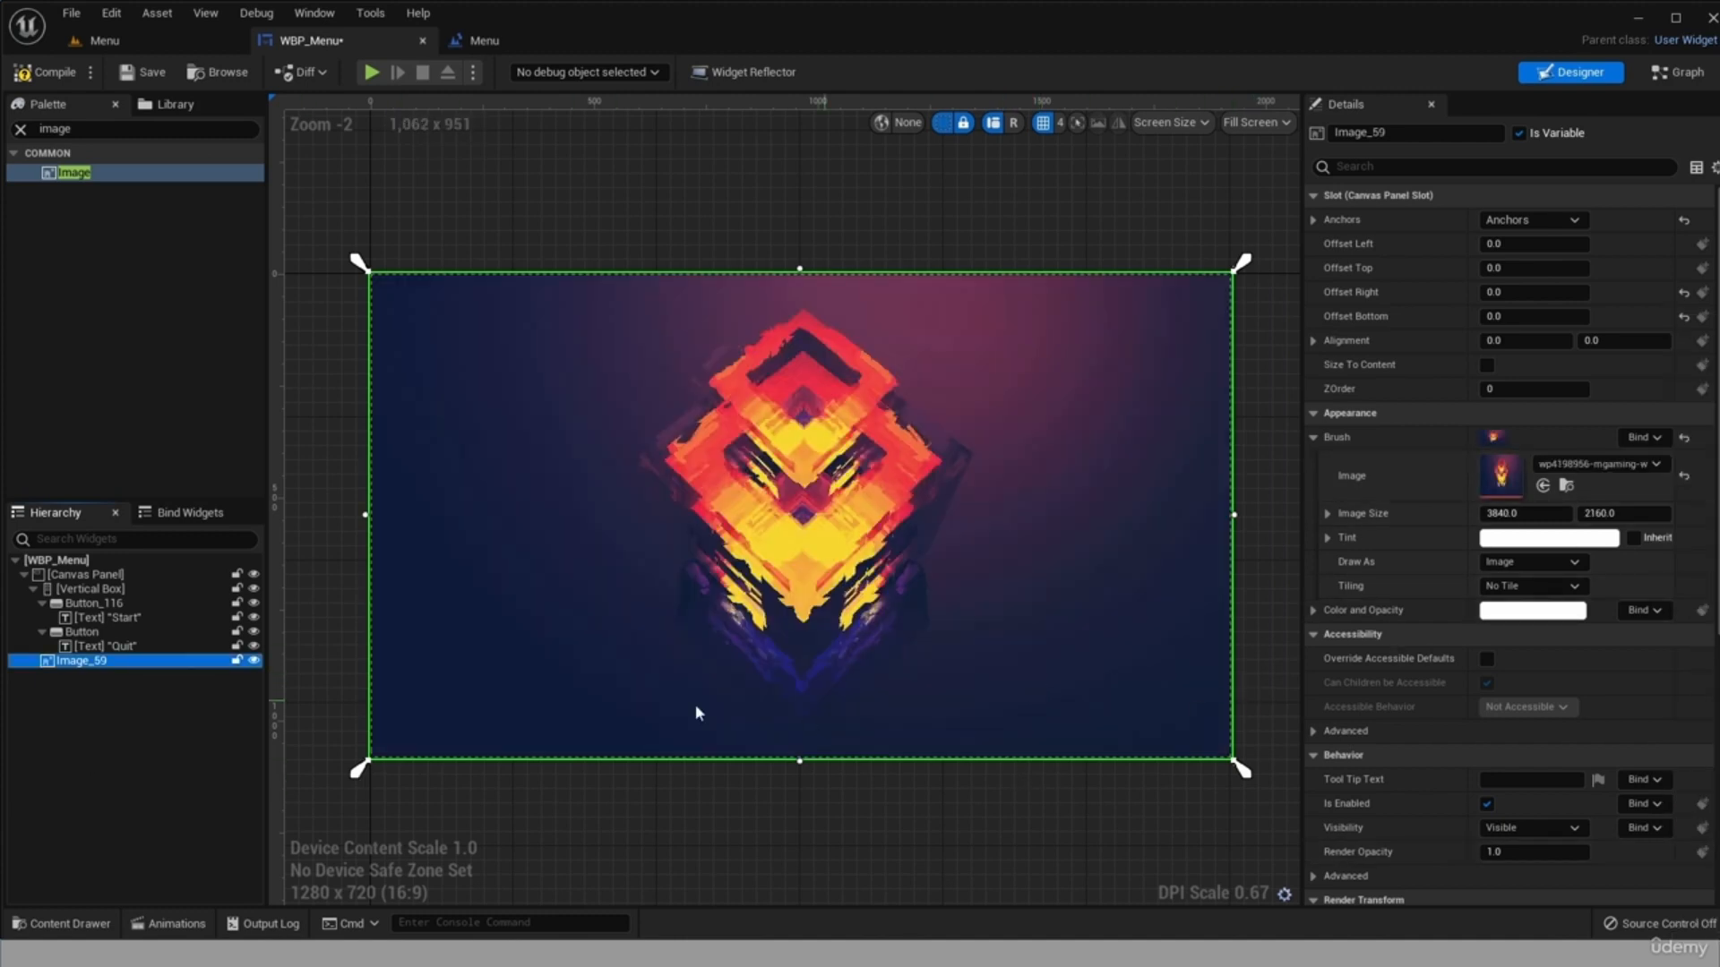
# Reorder the wallpaper image ahead of the Vertical Box in the Canvas Panel so it renders behind the buttons.
pyautogui.click(84, 782)
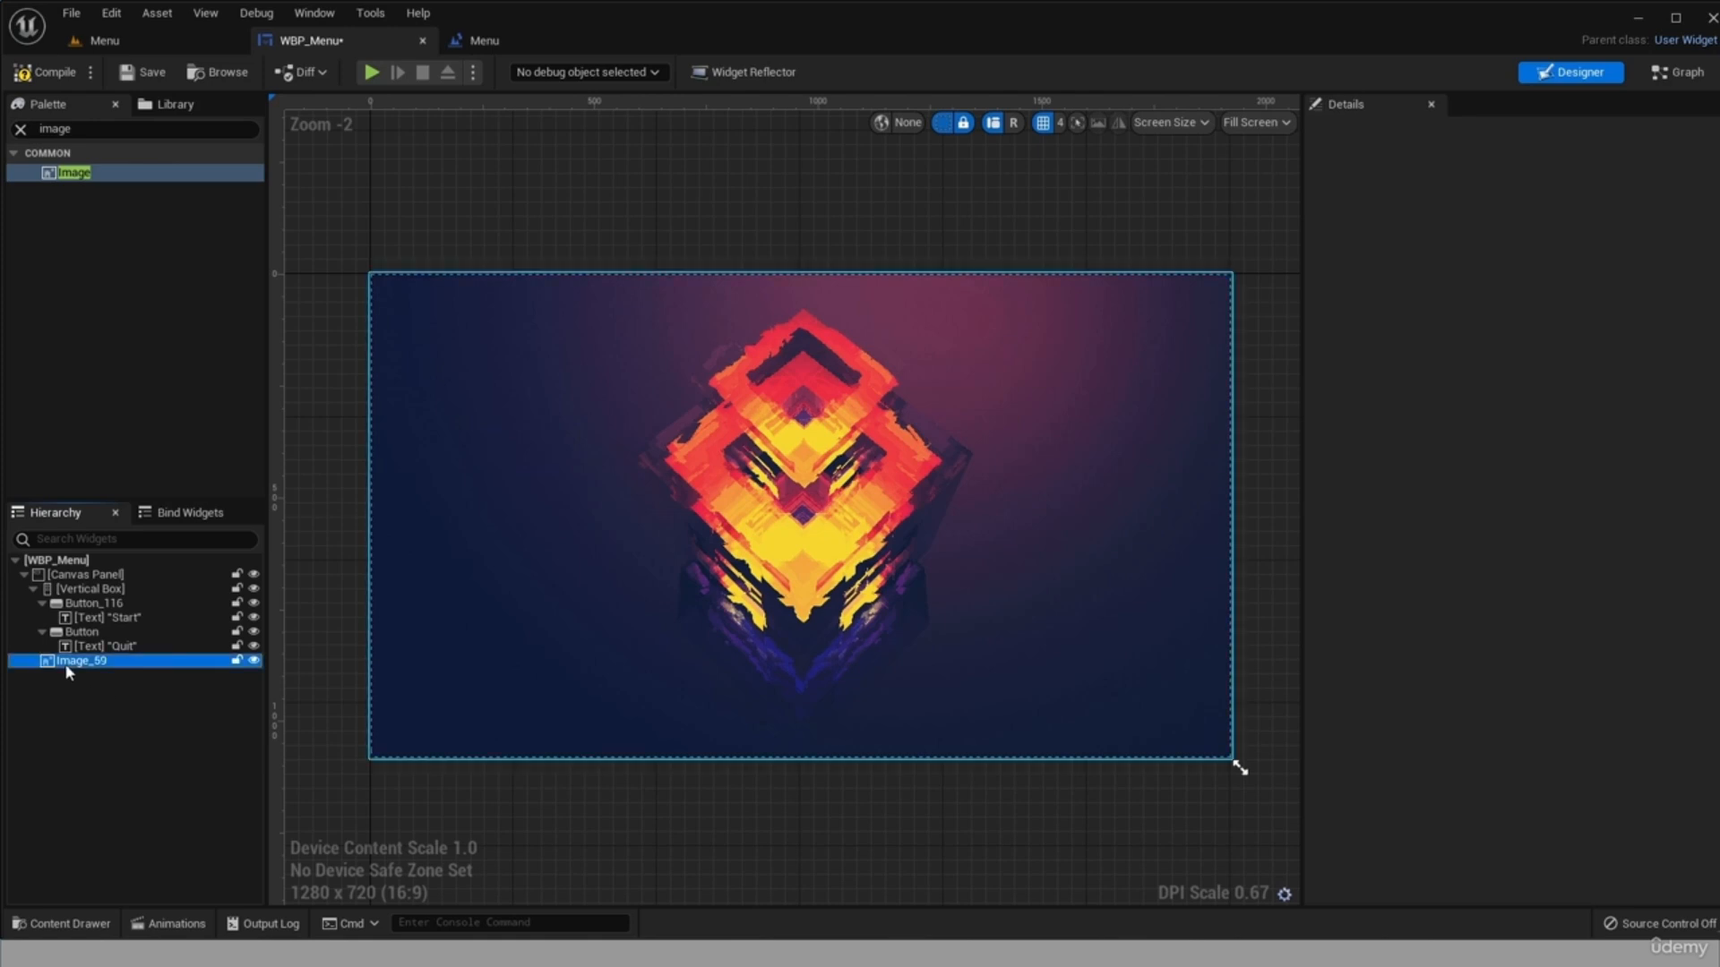
pyautogui.moveTo(69, 663); pyautogui.dragTo(54, 591)
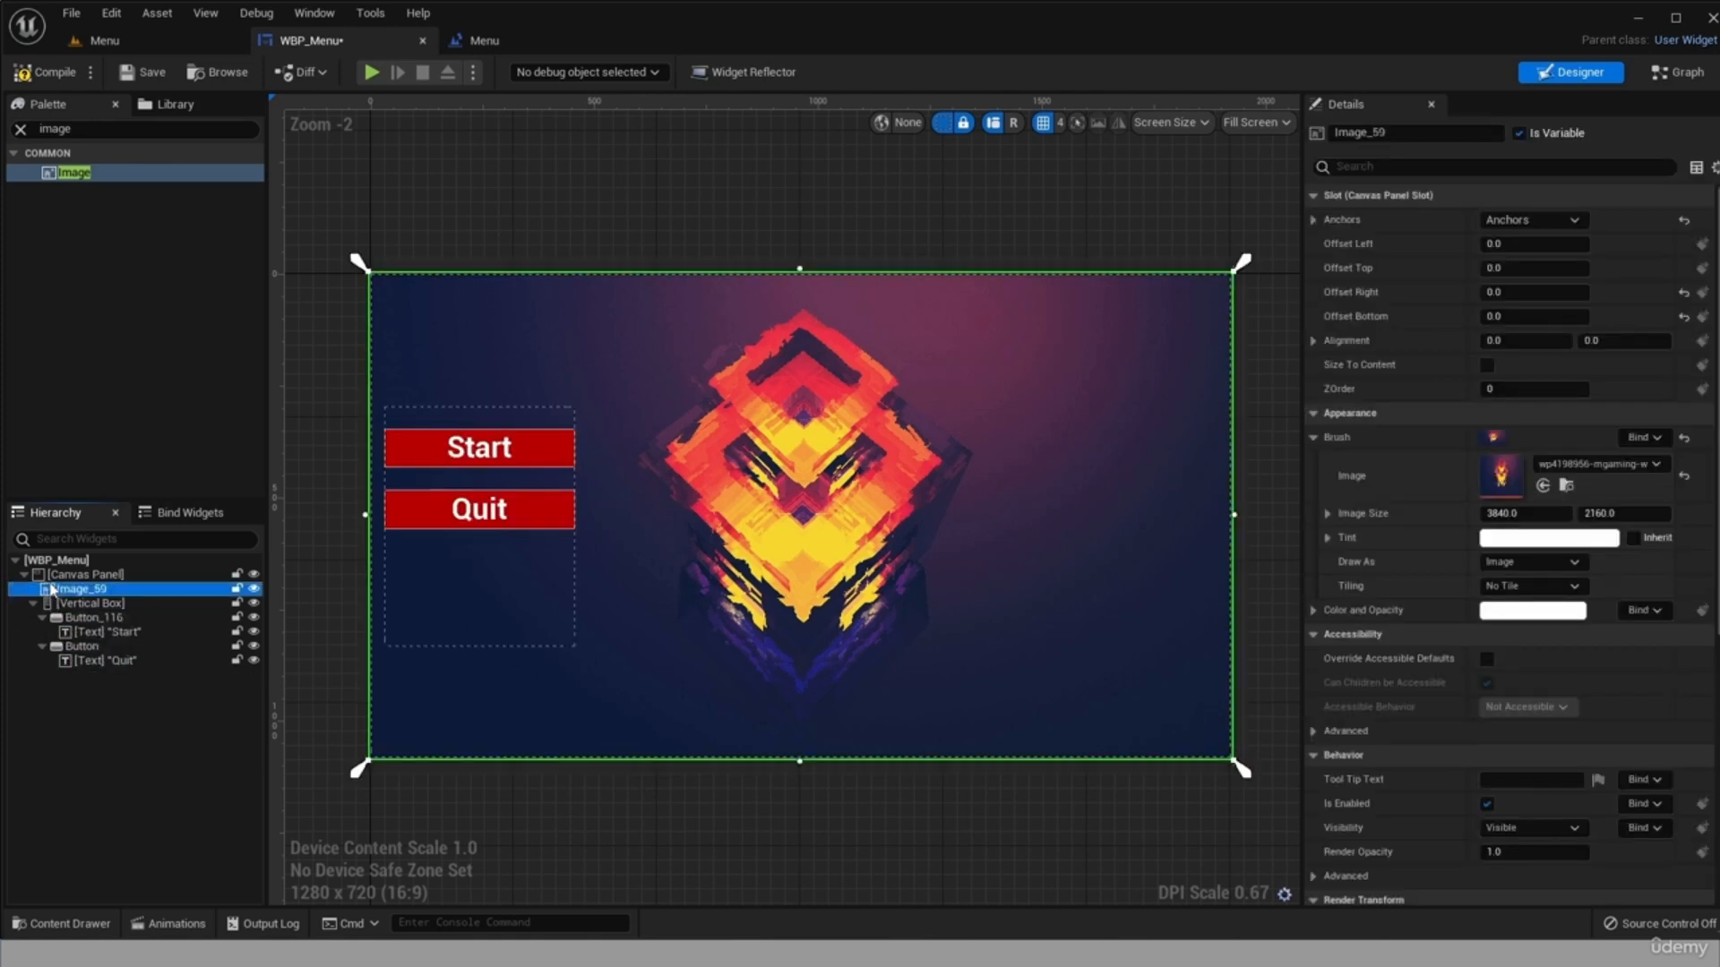
pyautogui.click(183, 815)
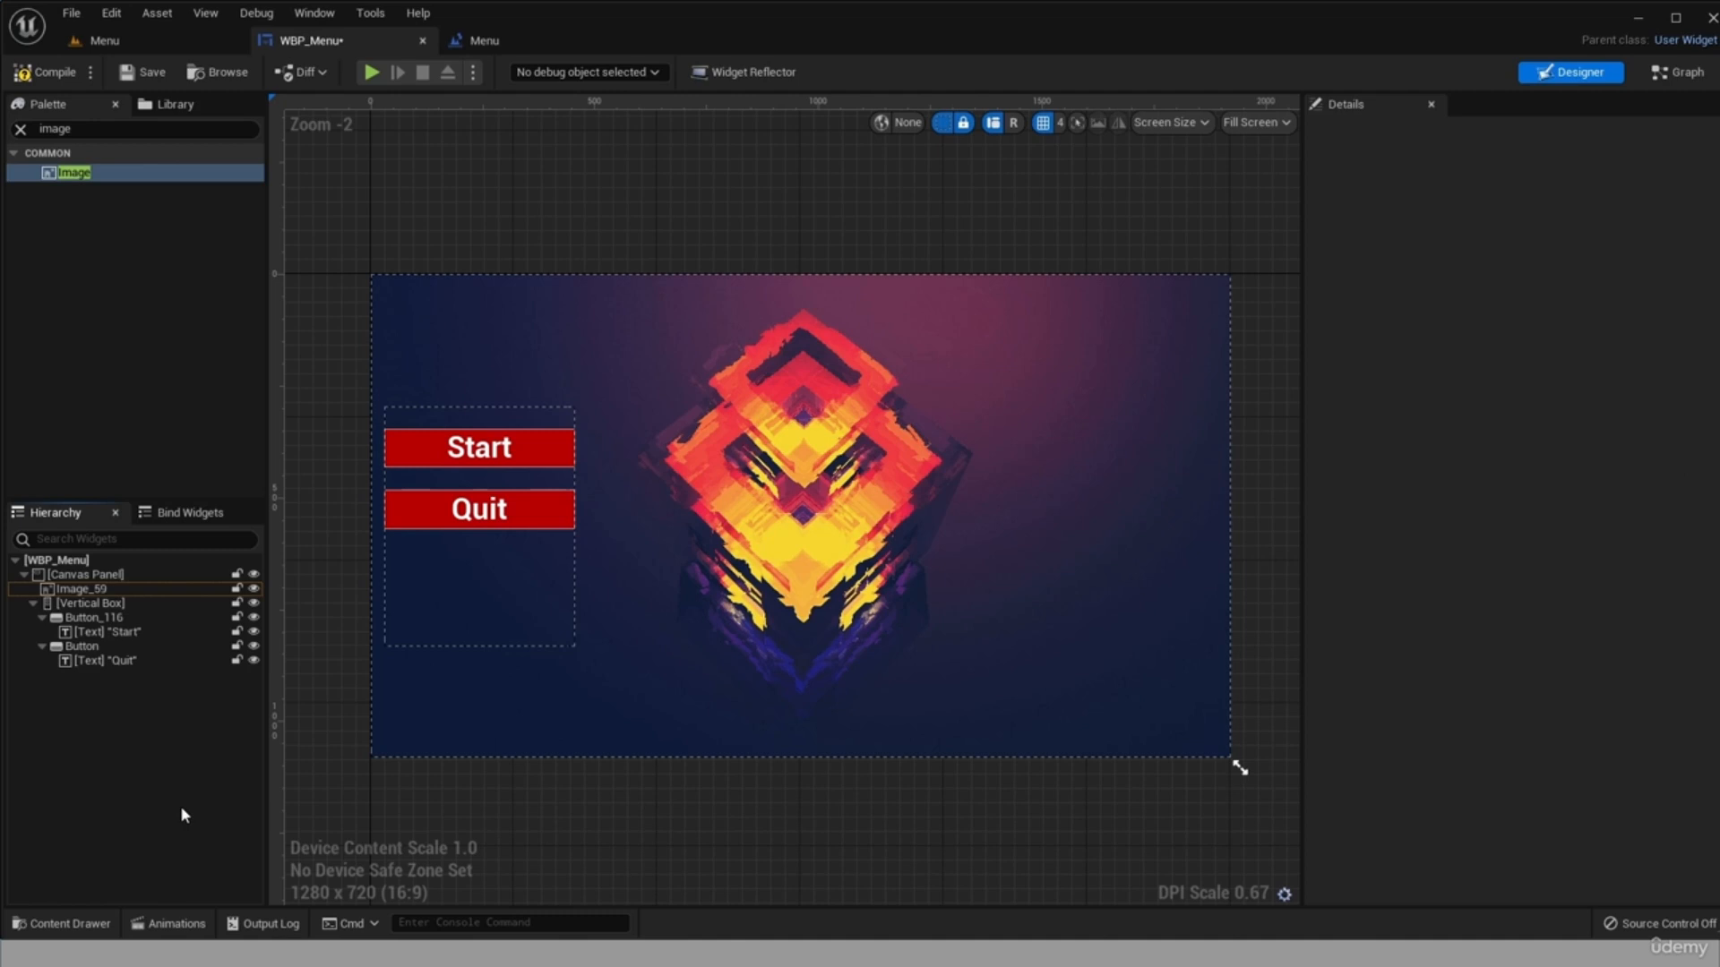
# Move the Vertical Box holding the Start and Quit buttons down to the lower-left corner of the canvas.
pyautogui.click(370, 515)
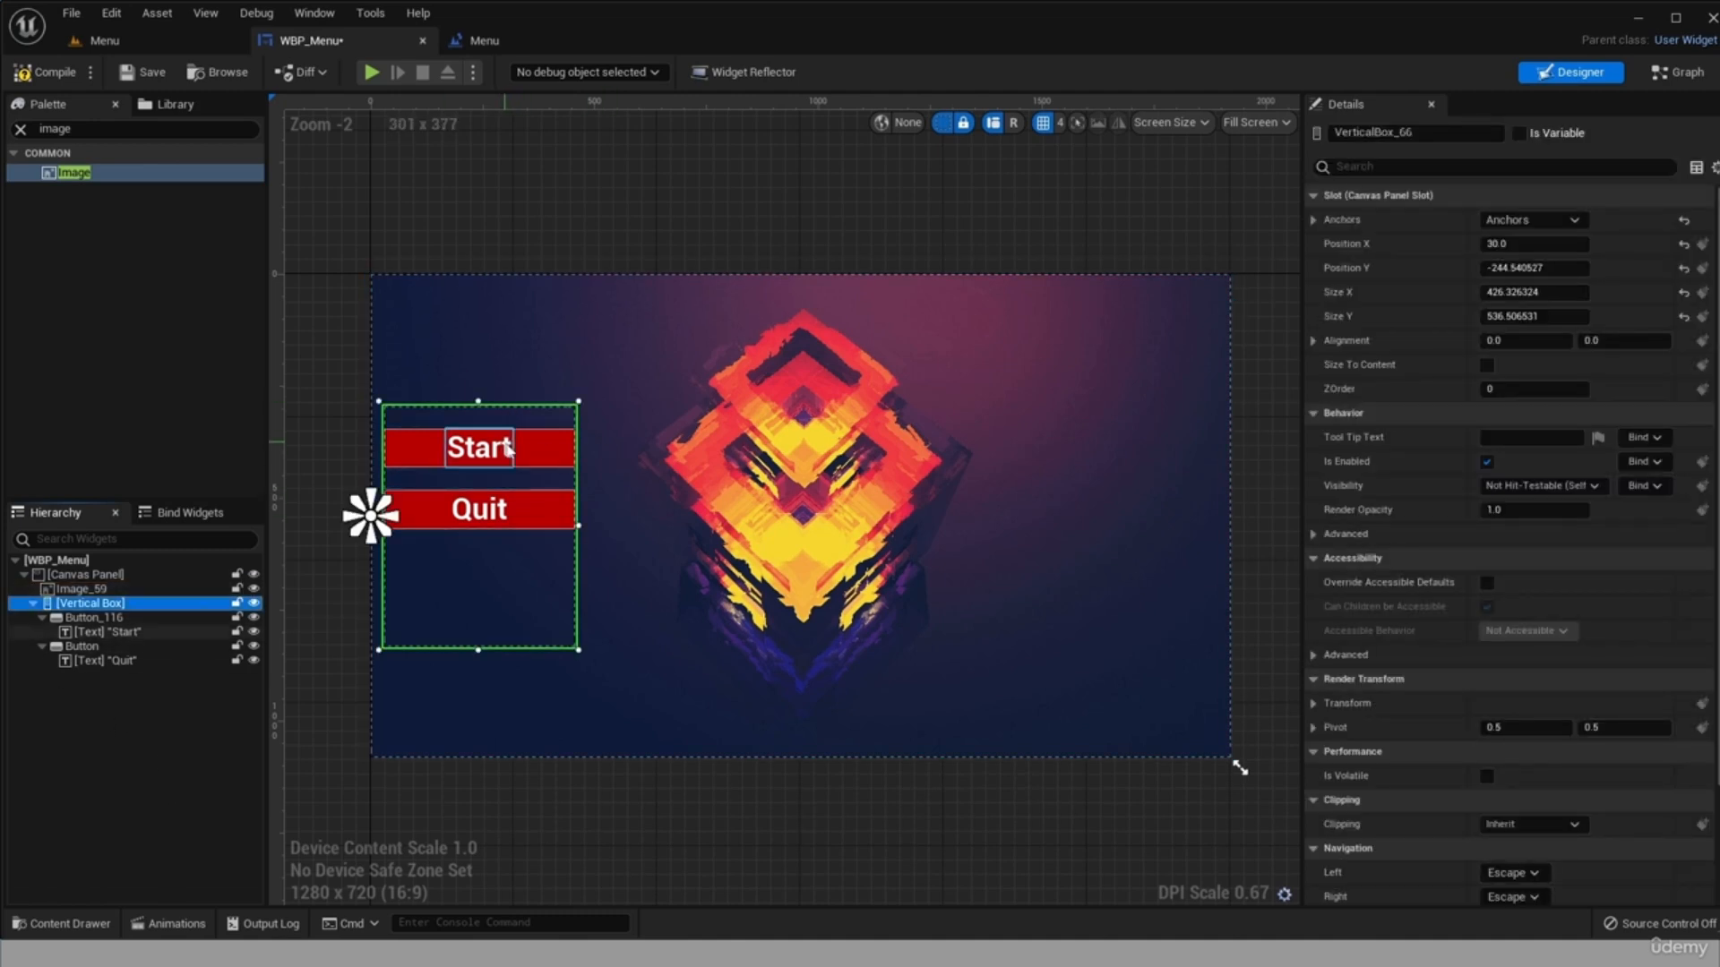
pyautogui.moveTo(552, 456); pyautogui.dragTo(536, 635)
pyautogui.click(536, 636)
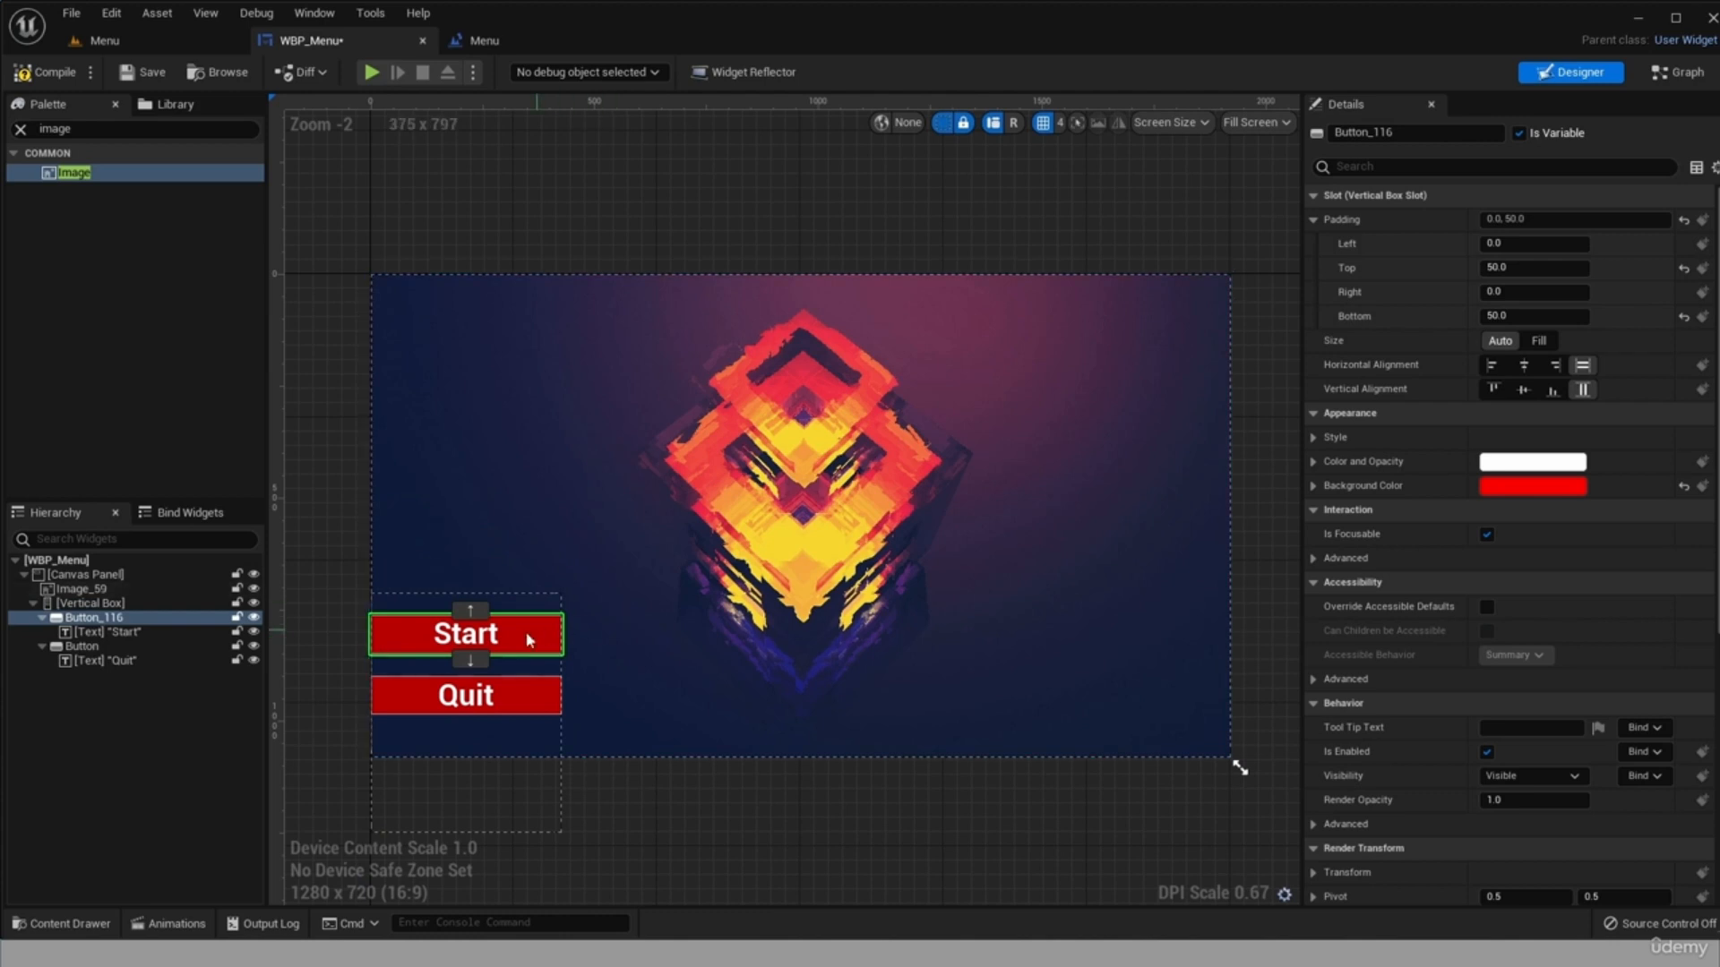
# Set the Vertical Box's Position X to 30 to offset the Start and Quit buttons from the canvas edge, and compile WBP_Menu.
pyautogui.click(443, 584)
pyautogui.click(90, 603)
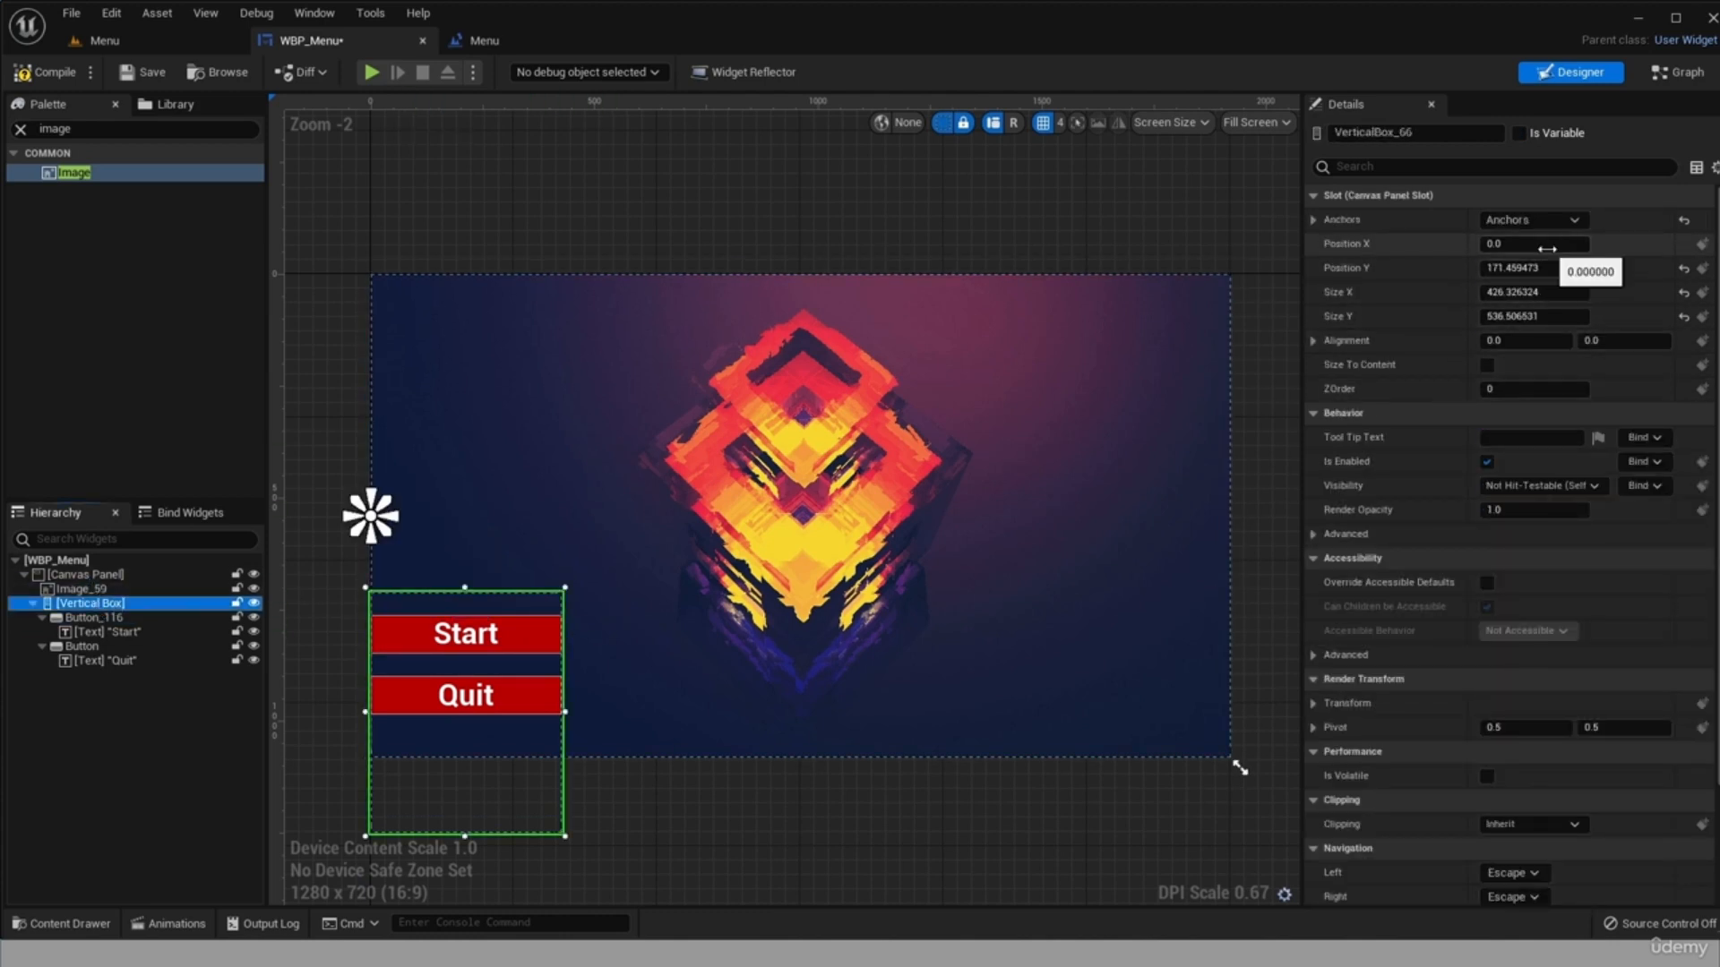
pyautogui.click(146, 793)
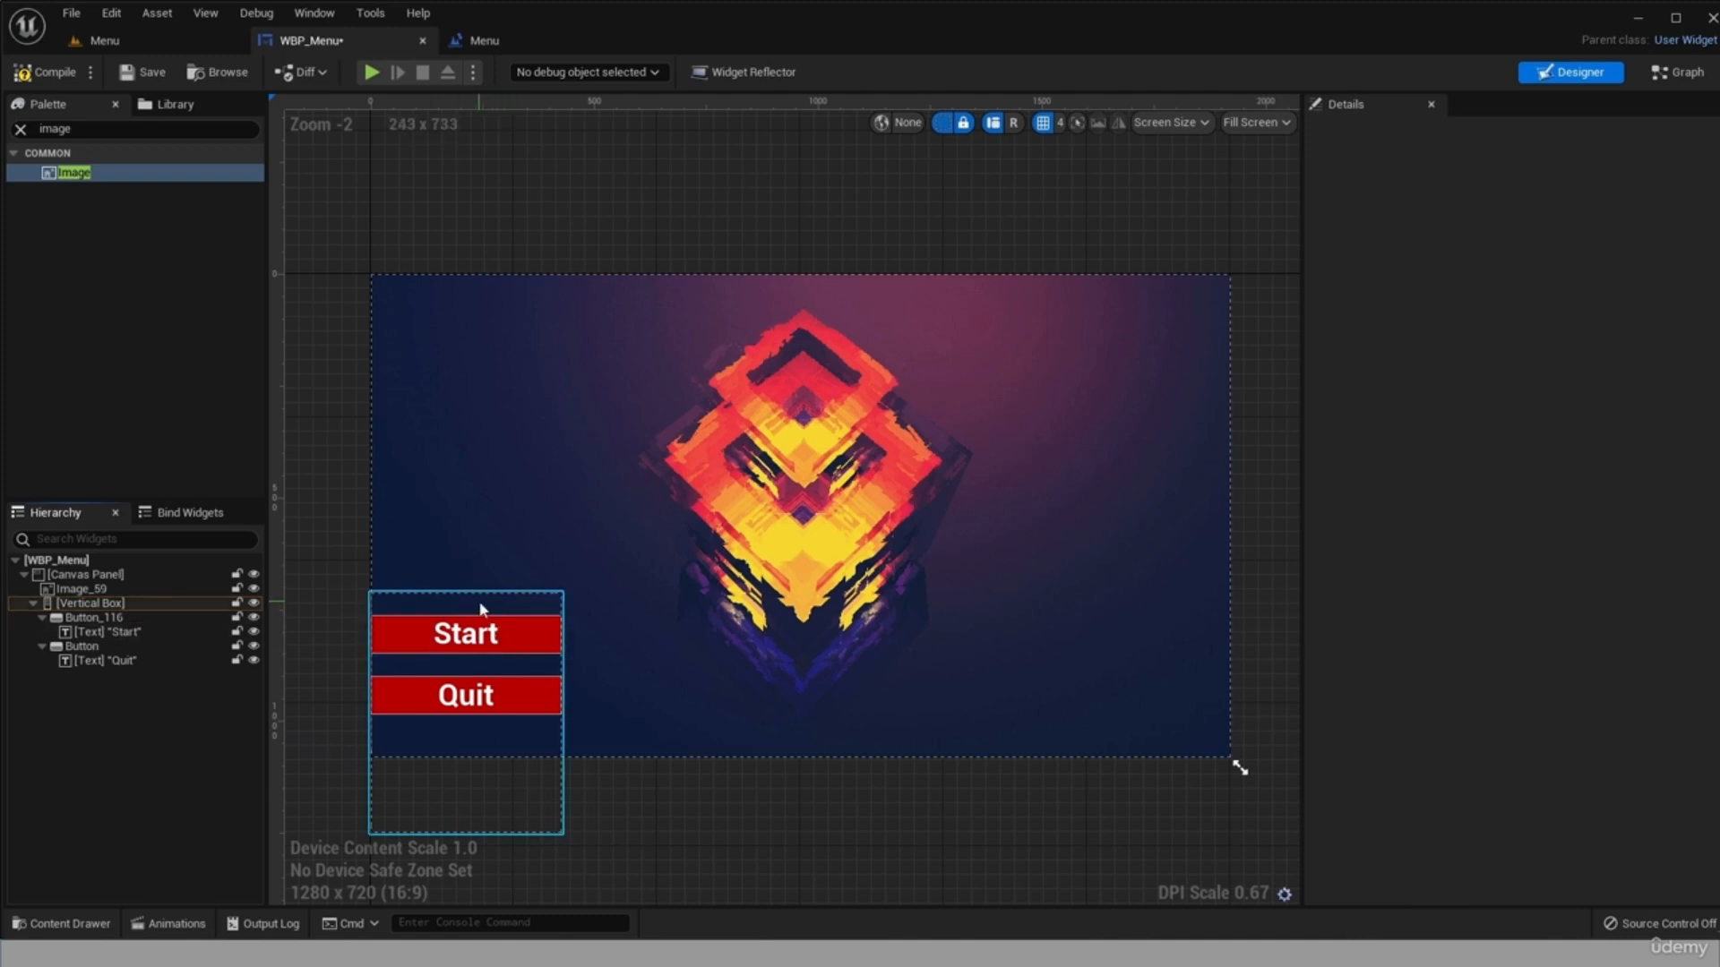
pyautogui.click(146, 605)
pyautogui.click(1492, 245)
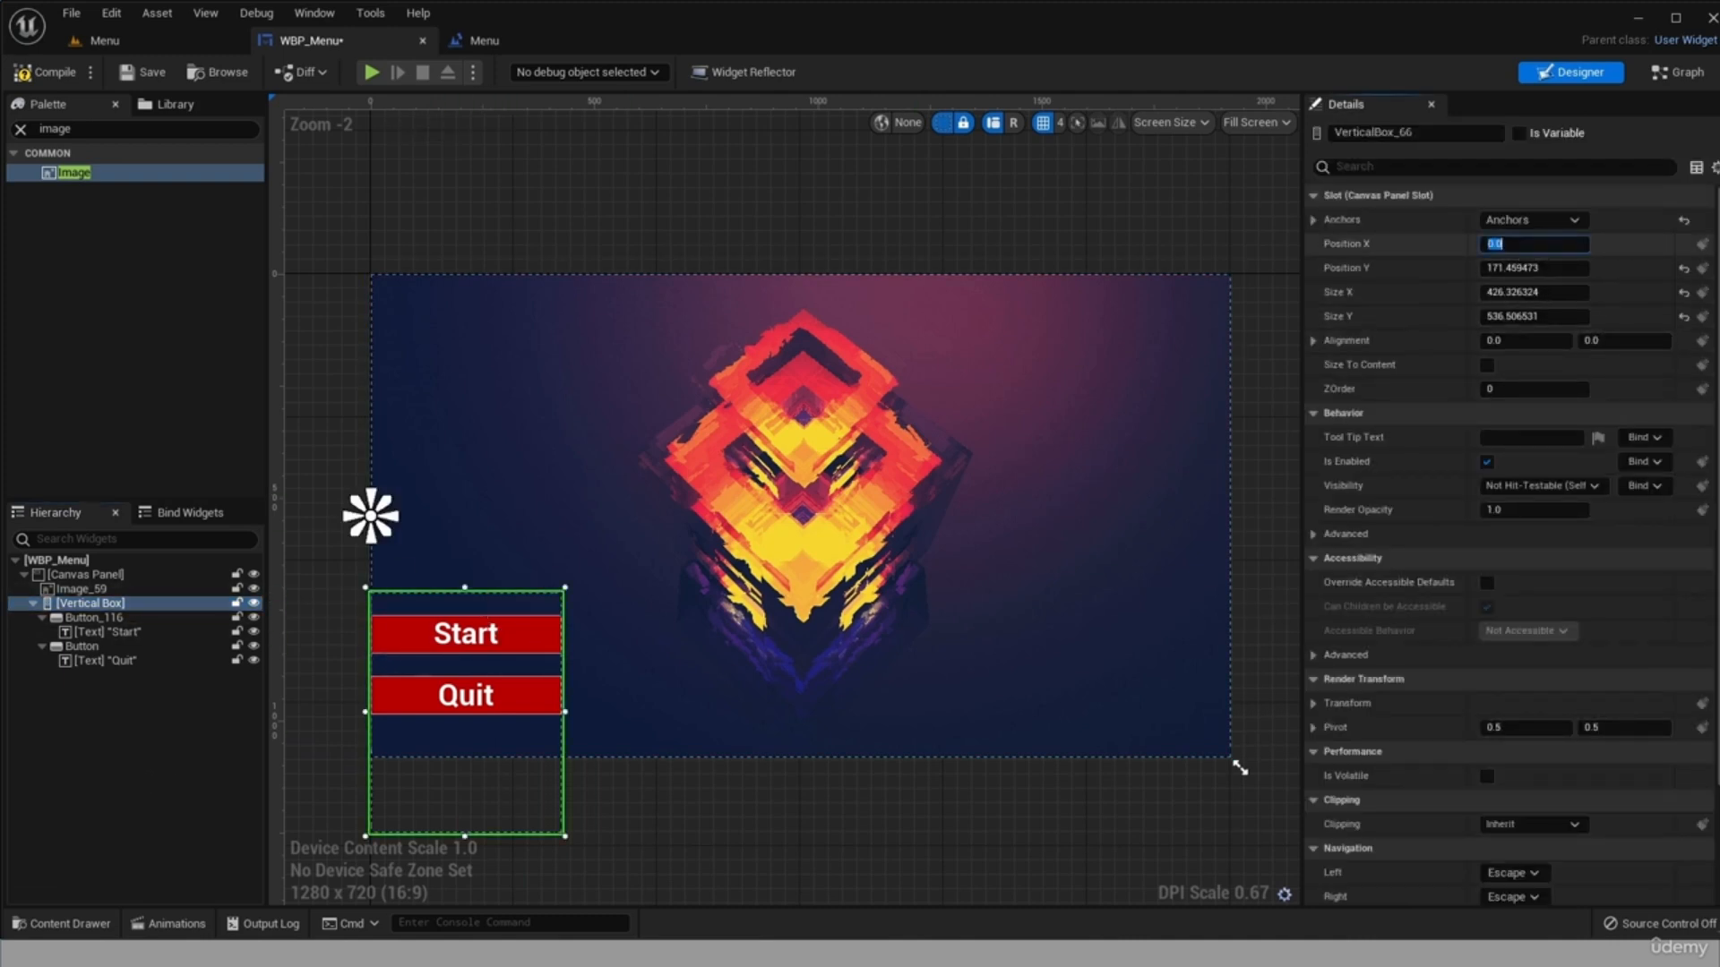
pyautogui.write('30')
pyautogui.press('Return')
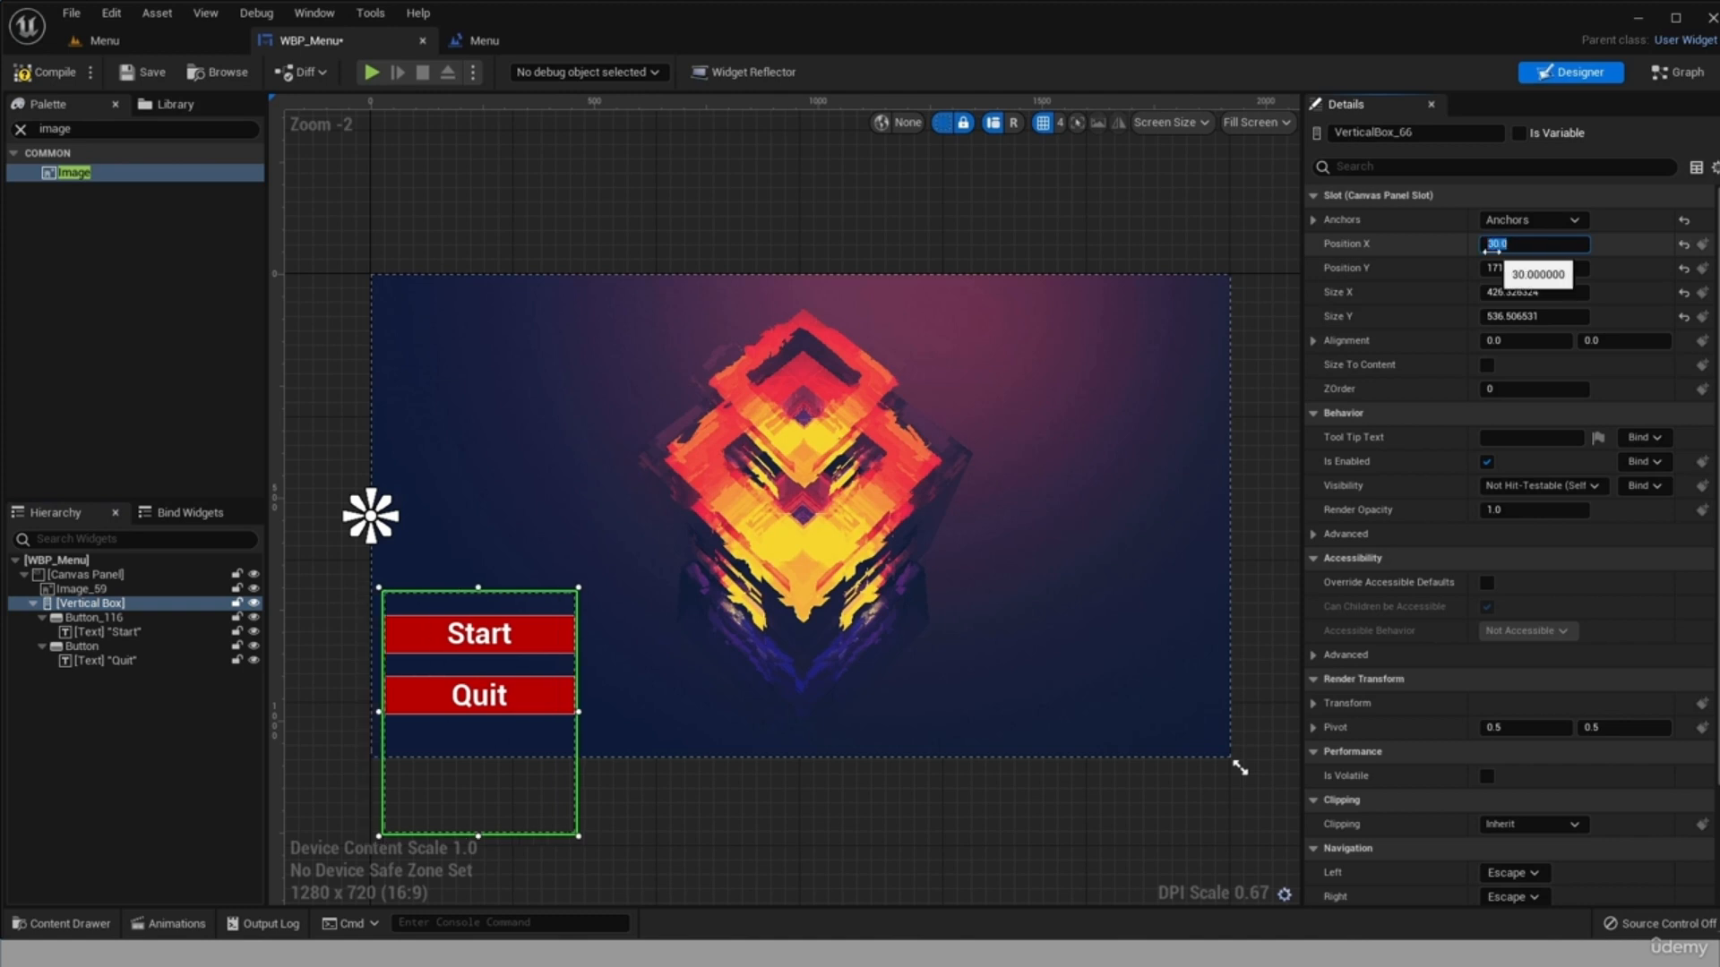
pyautogui.click(55, 792)
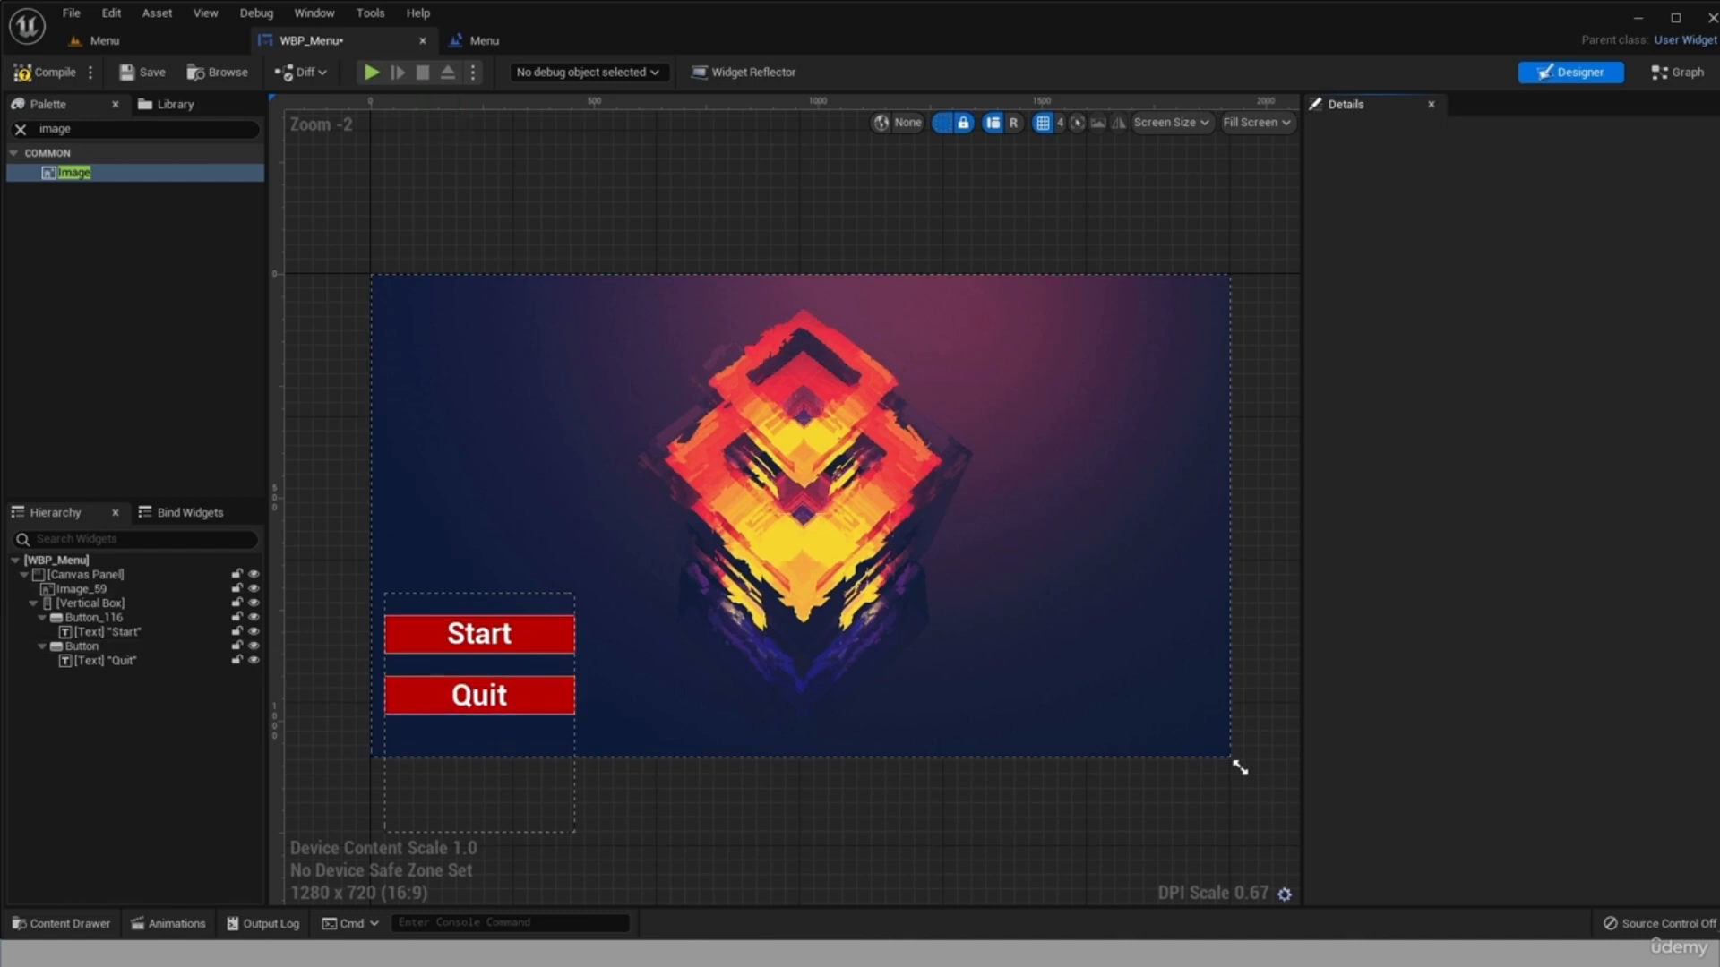
pyautogui.click(54, 72)
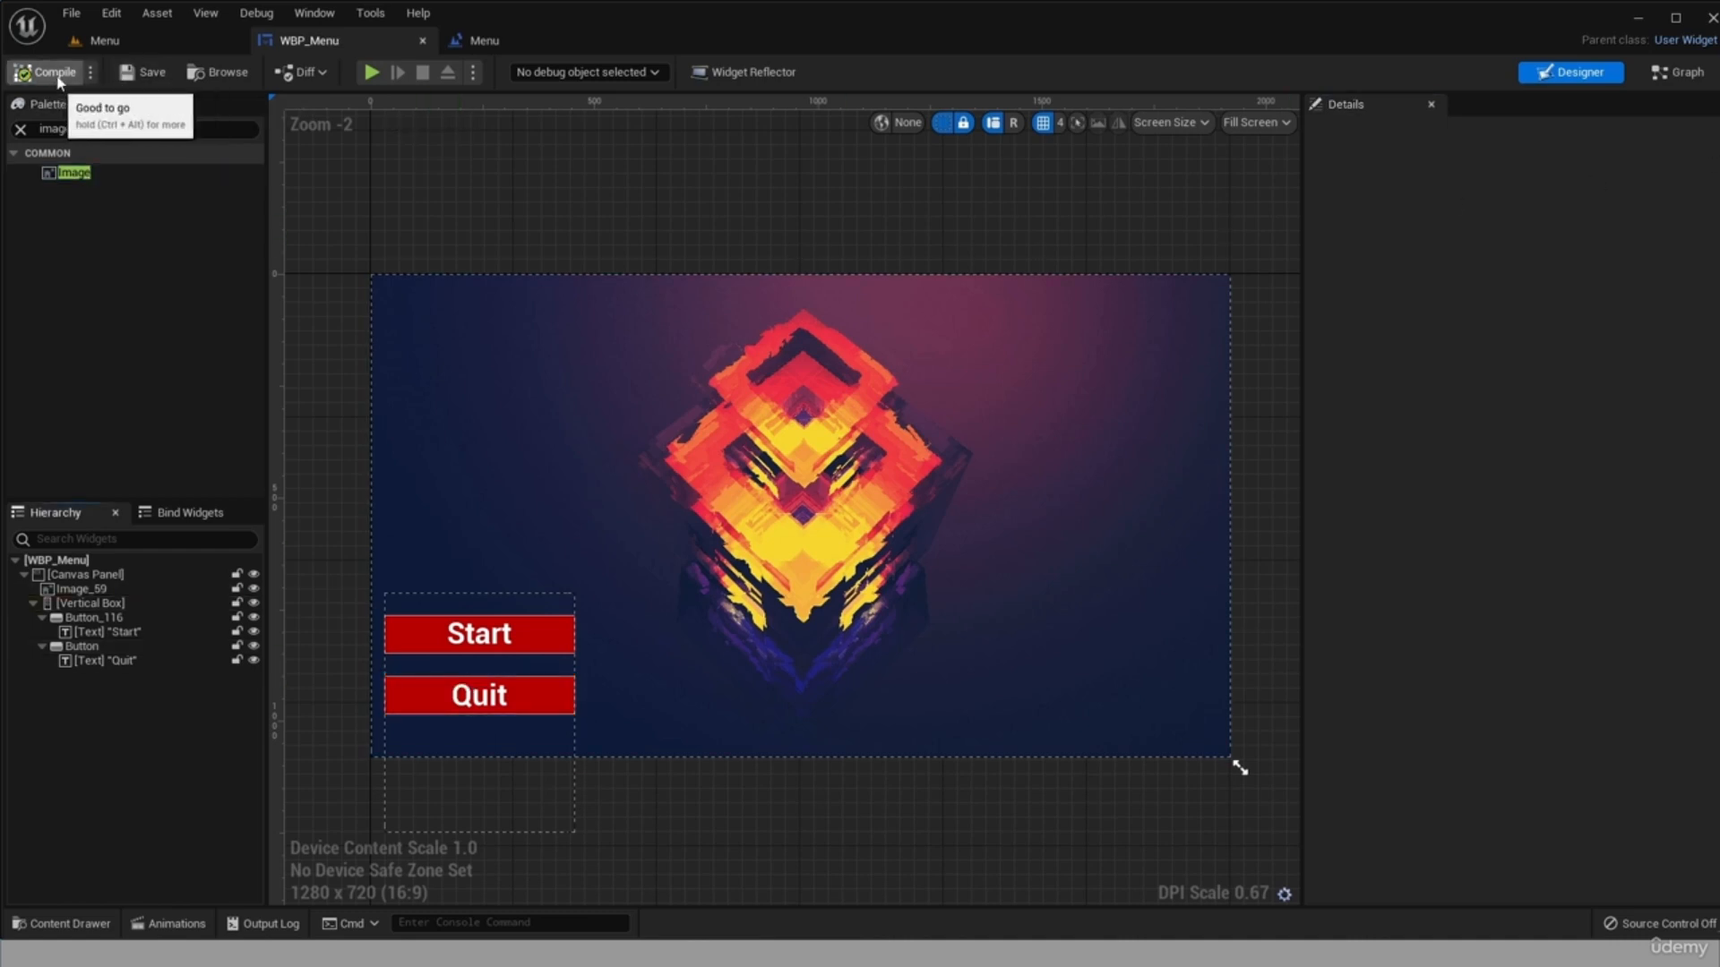
# Play the Menu level in the editor and start the game with the menu's Start button.
pyautogui.click(170, 40)
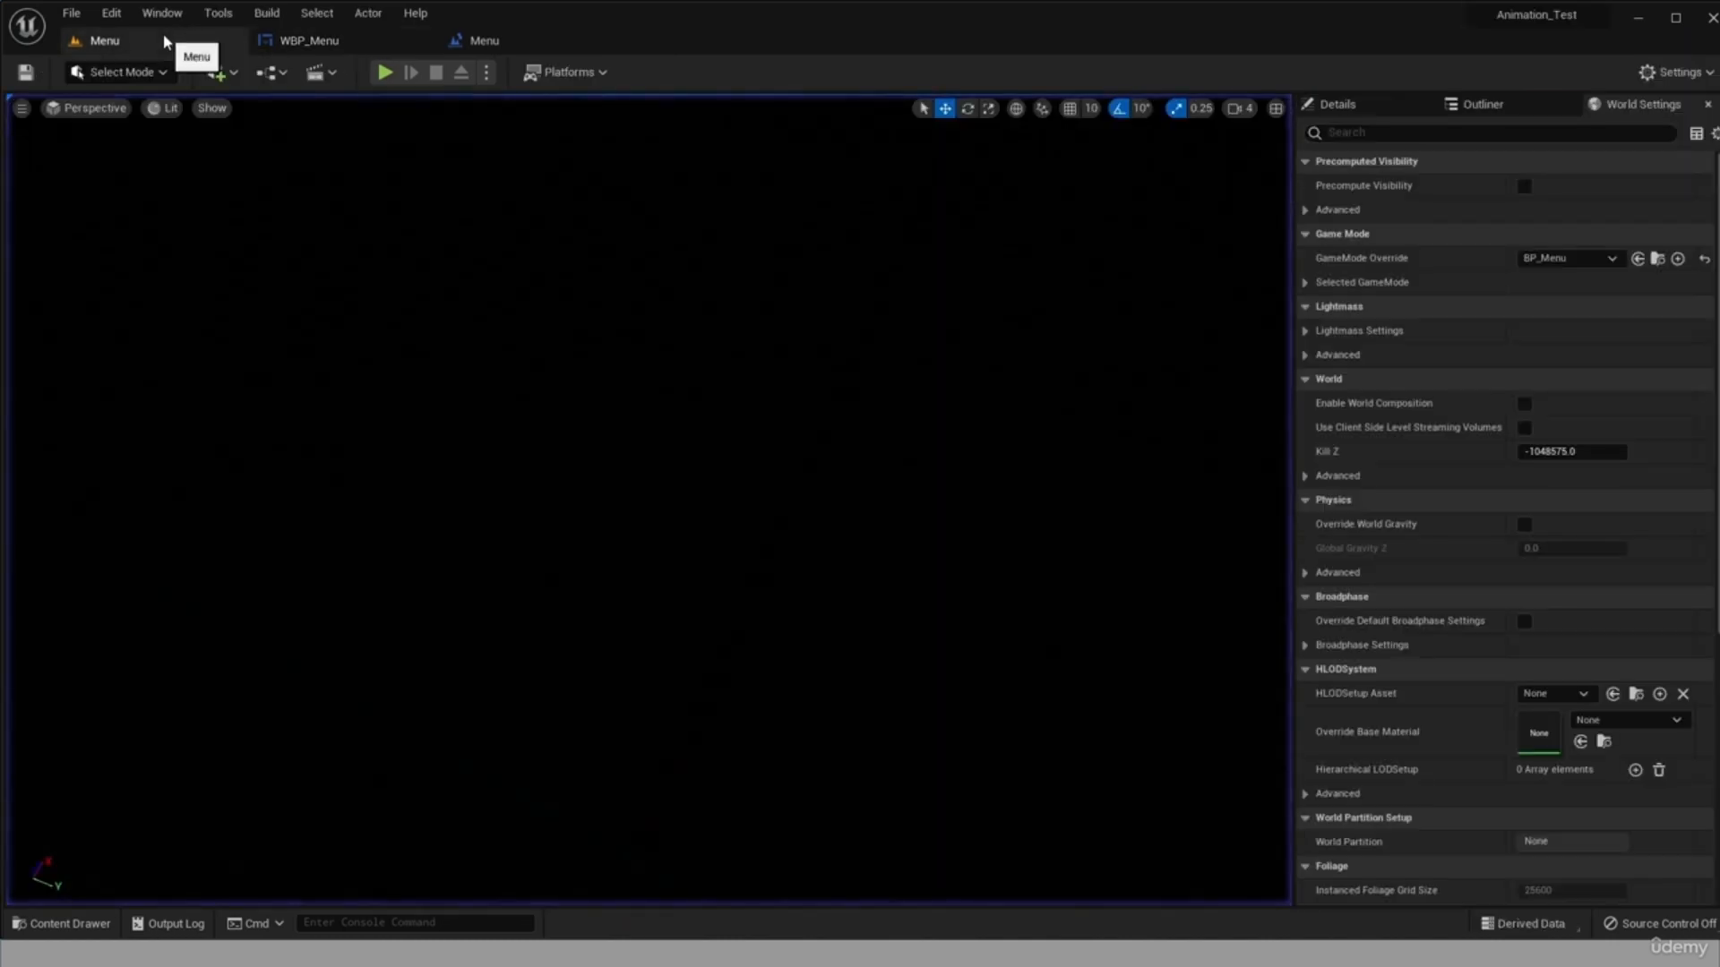
pyautogui.click(395, 71)
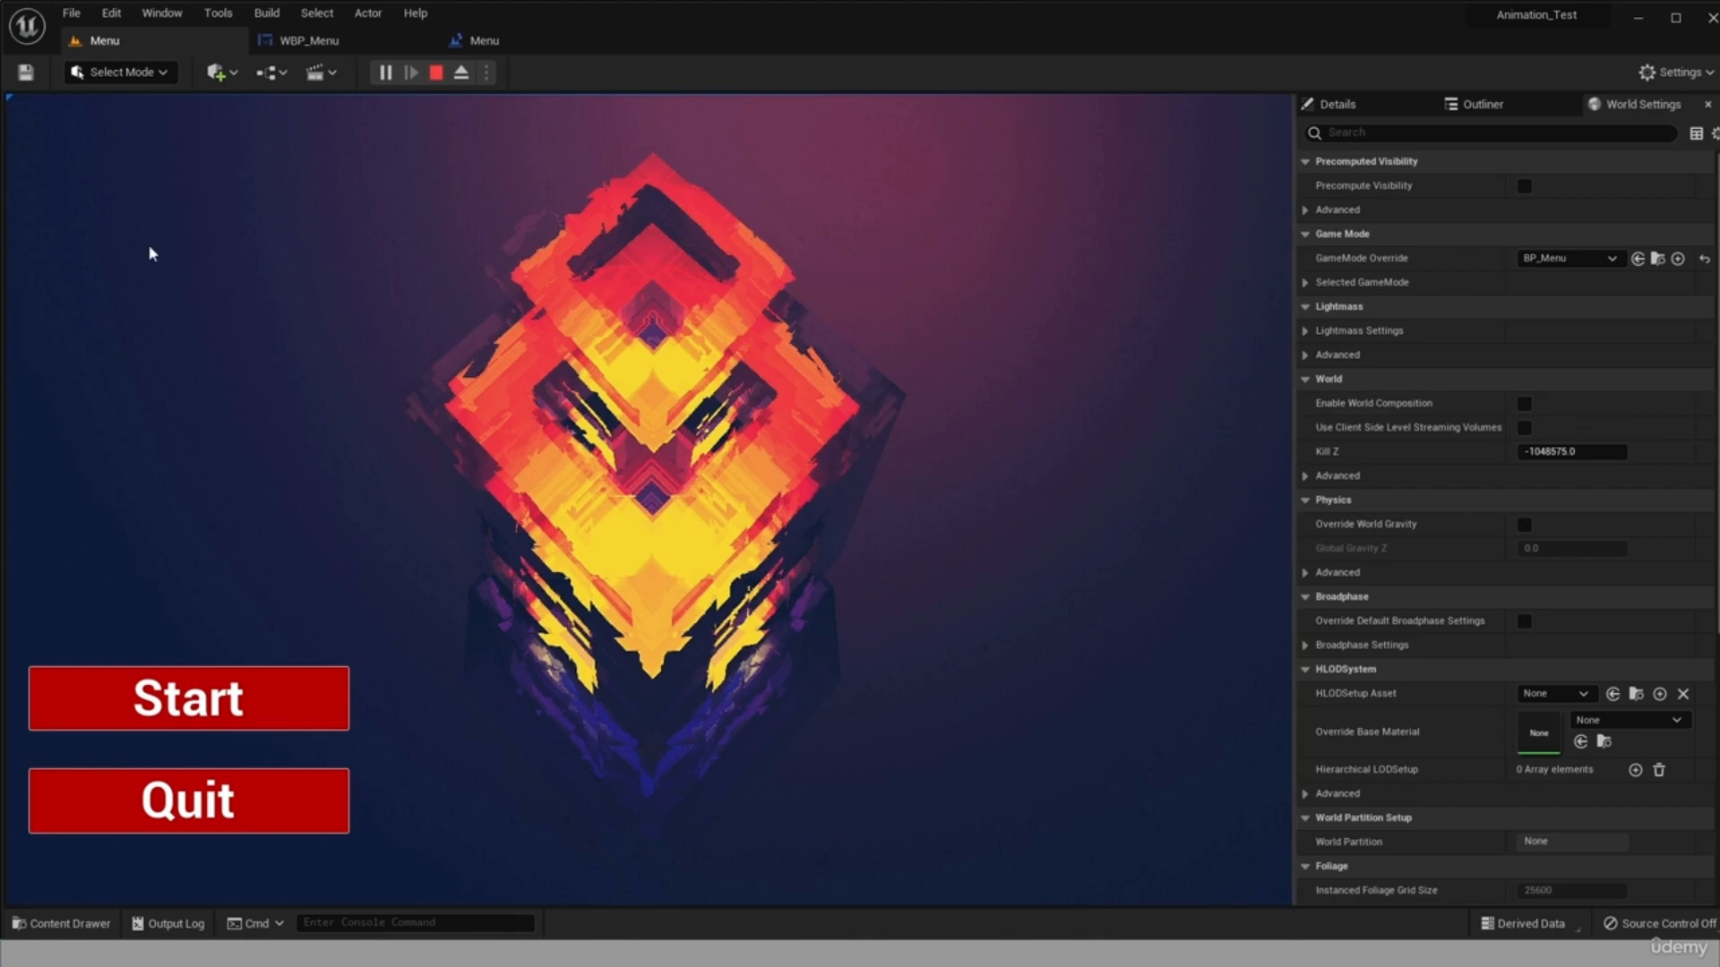
pyautogui.click(312, 721)
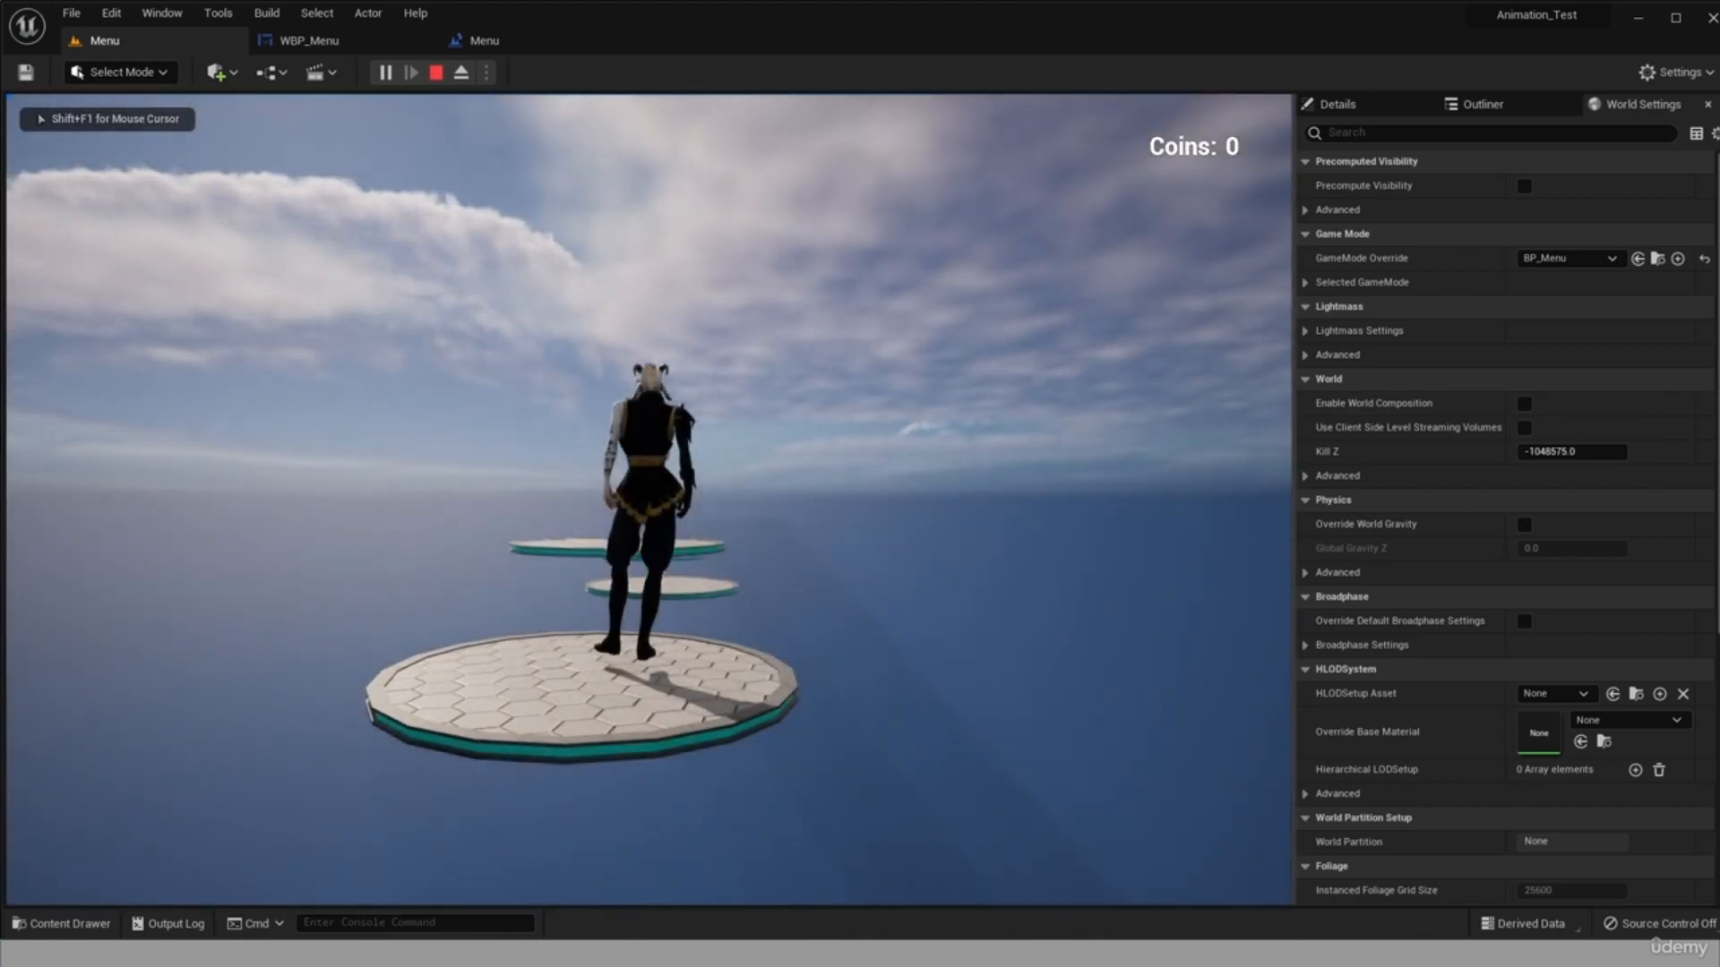
# Test the gameplay by running and jumping the character across the floating platforms to collect coins.
pyautogui.press('w')
pyautogui.press('space')
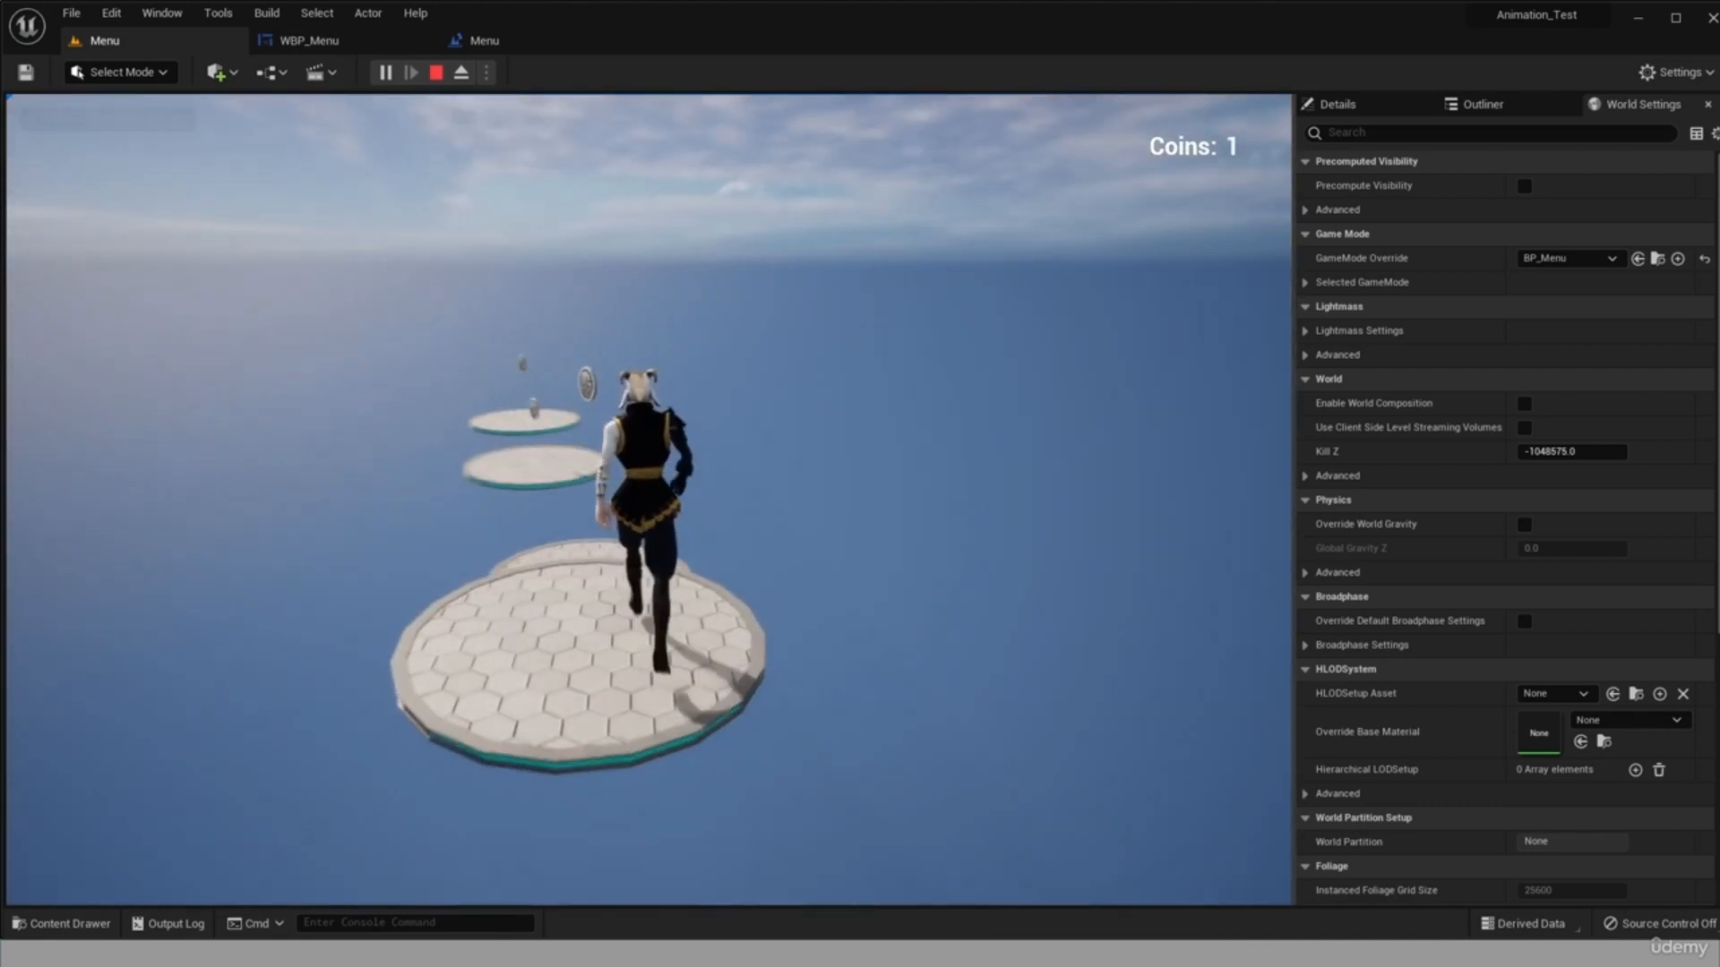
pyautogui.press('space')
pyautogui.press('s')
pyautogui.press('a')
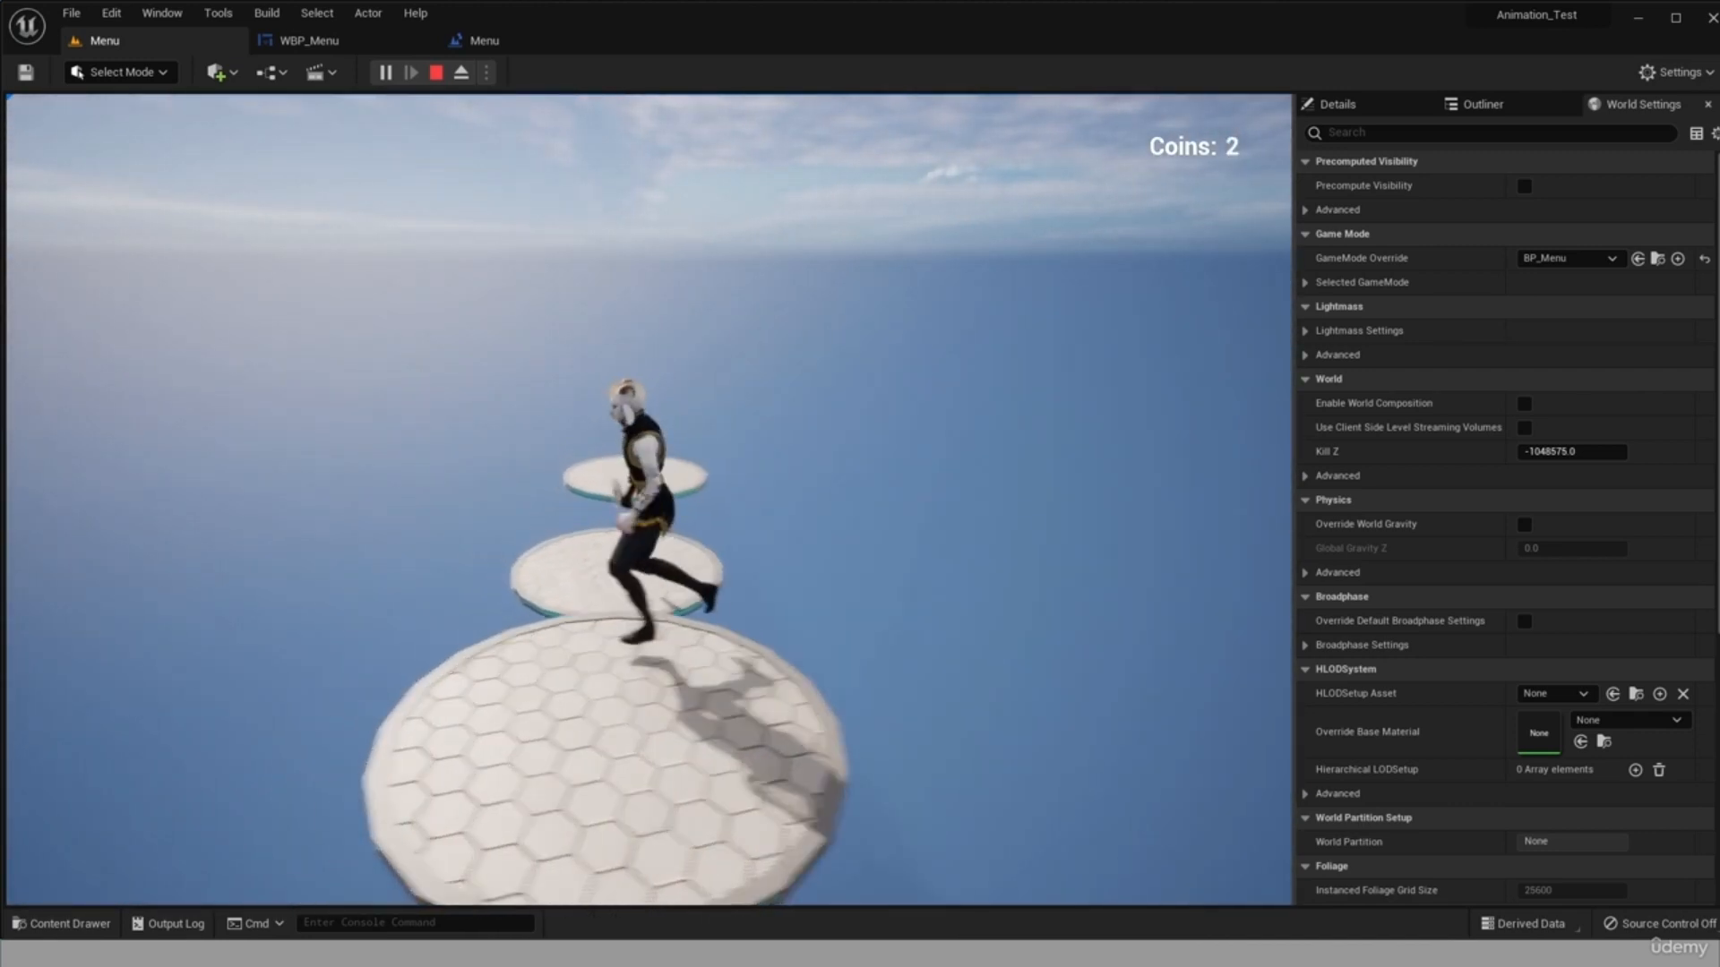
pyautogui.press('w')
pyautogui.press('space')
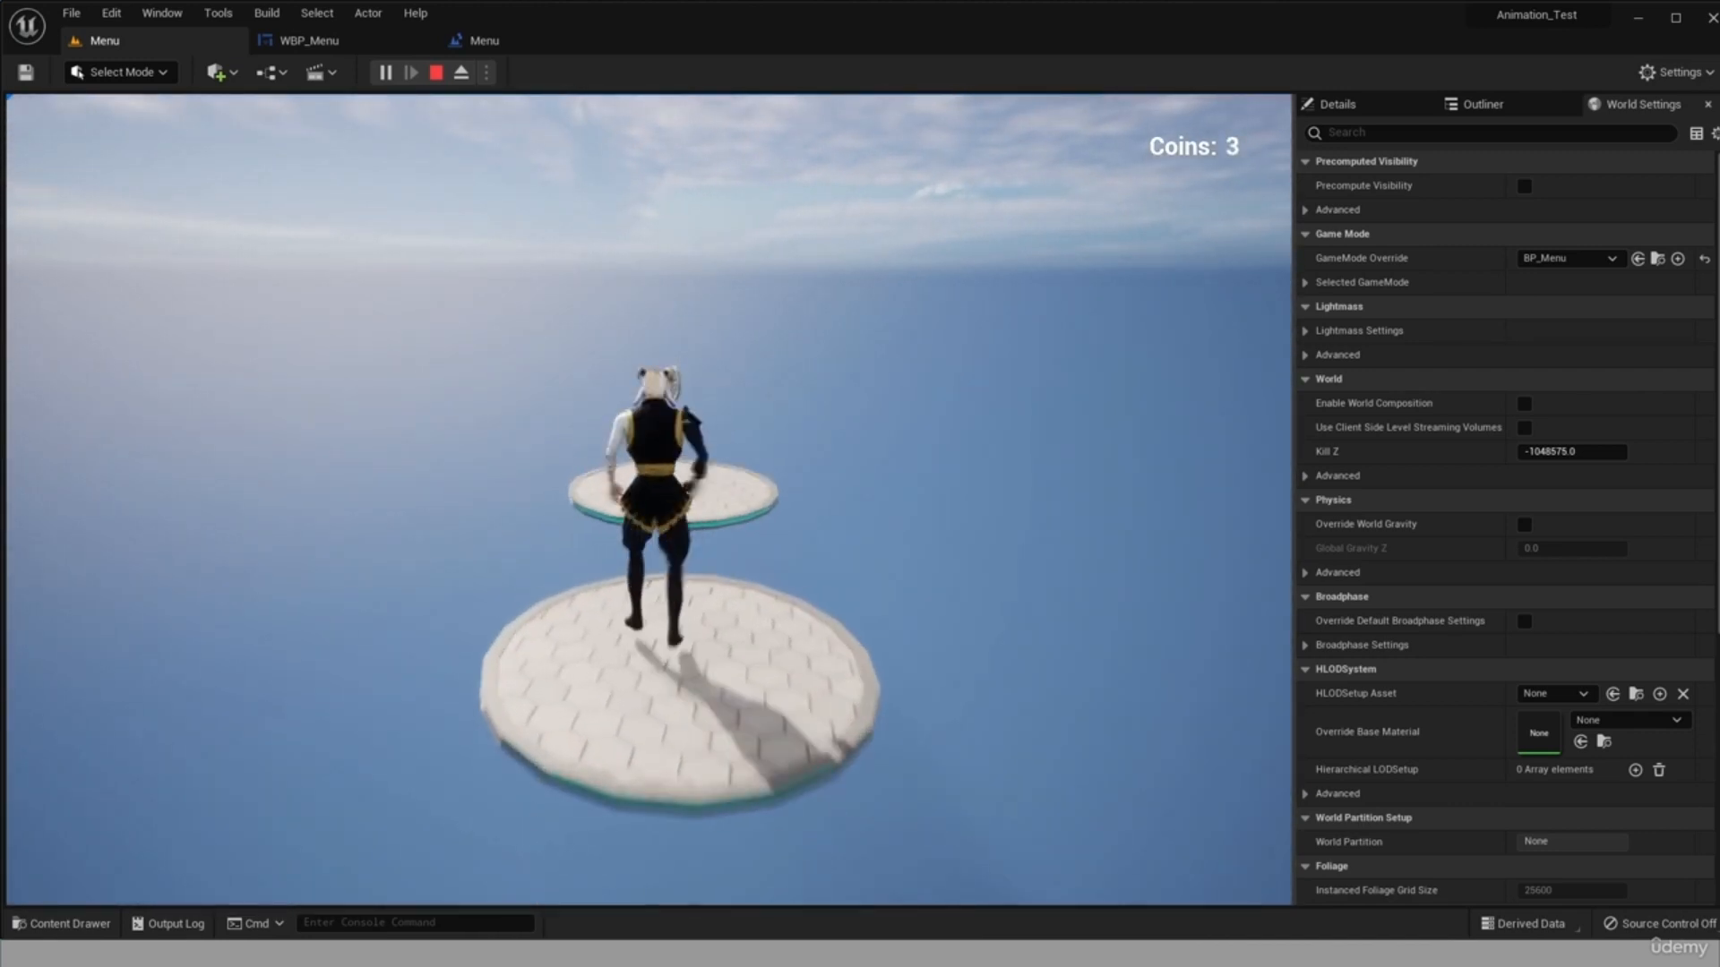
pyautogui.press('space')
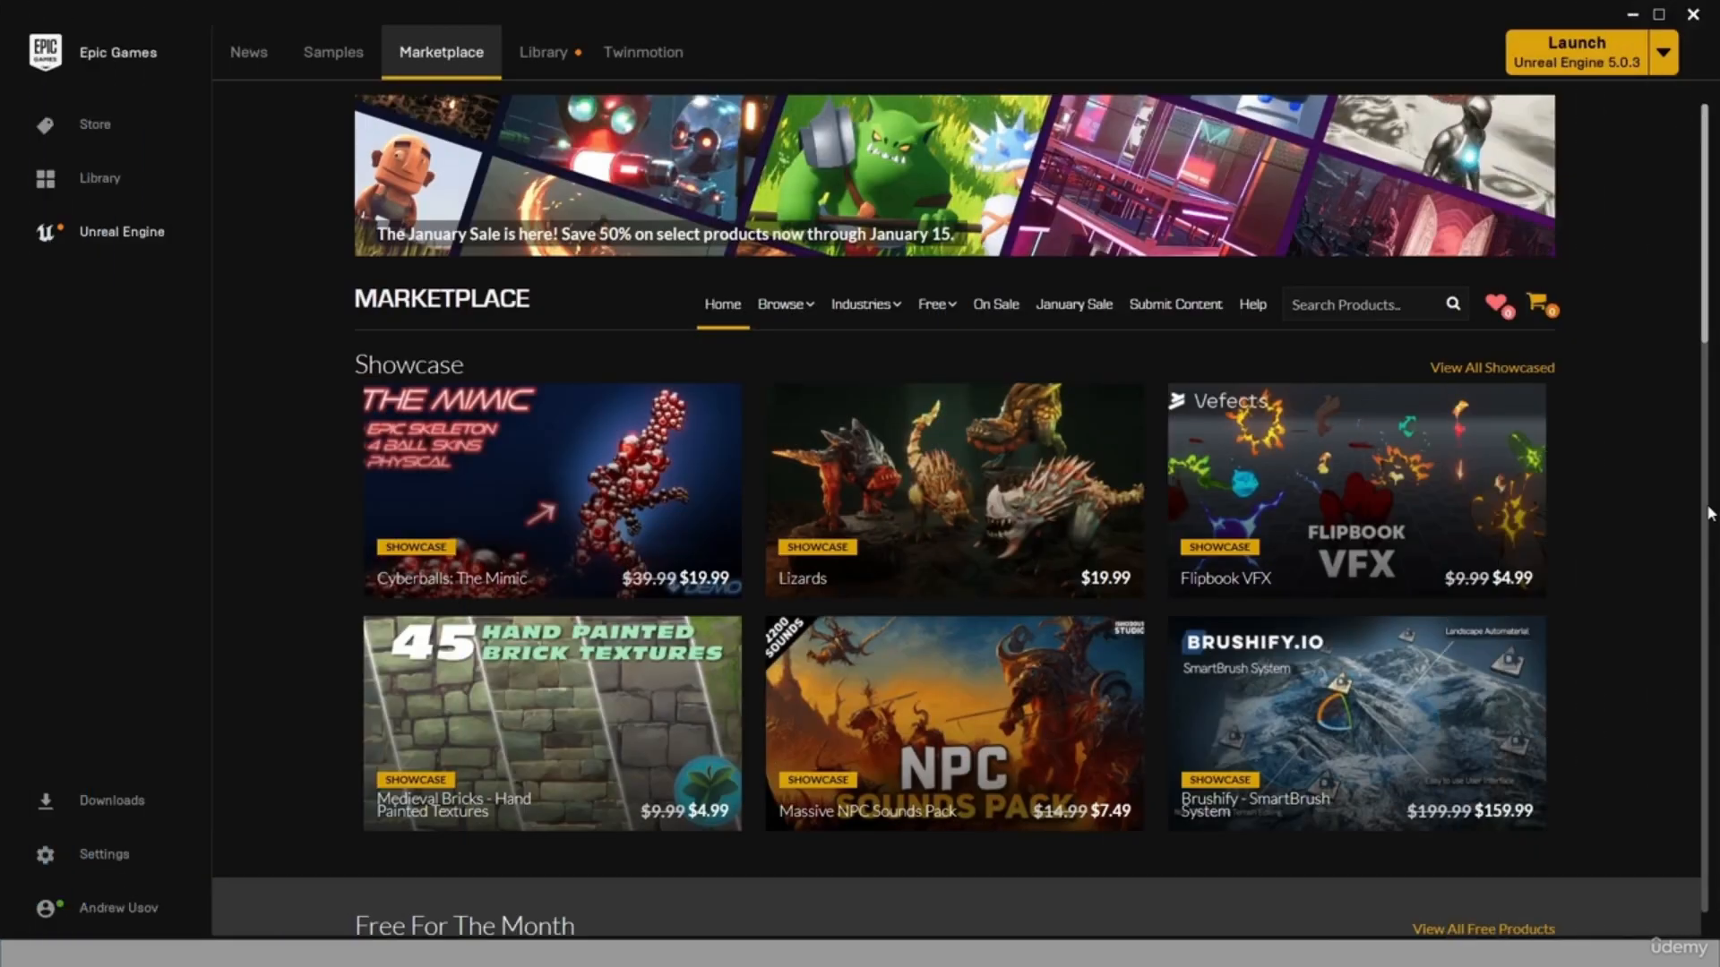
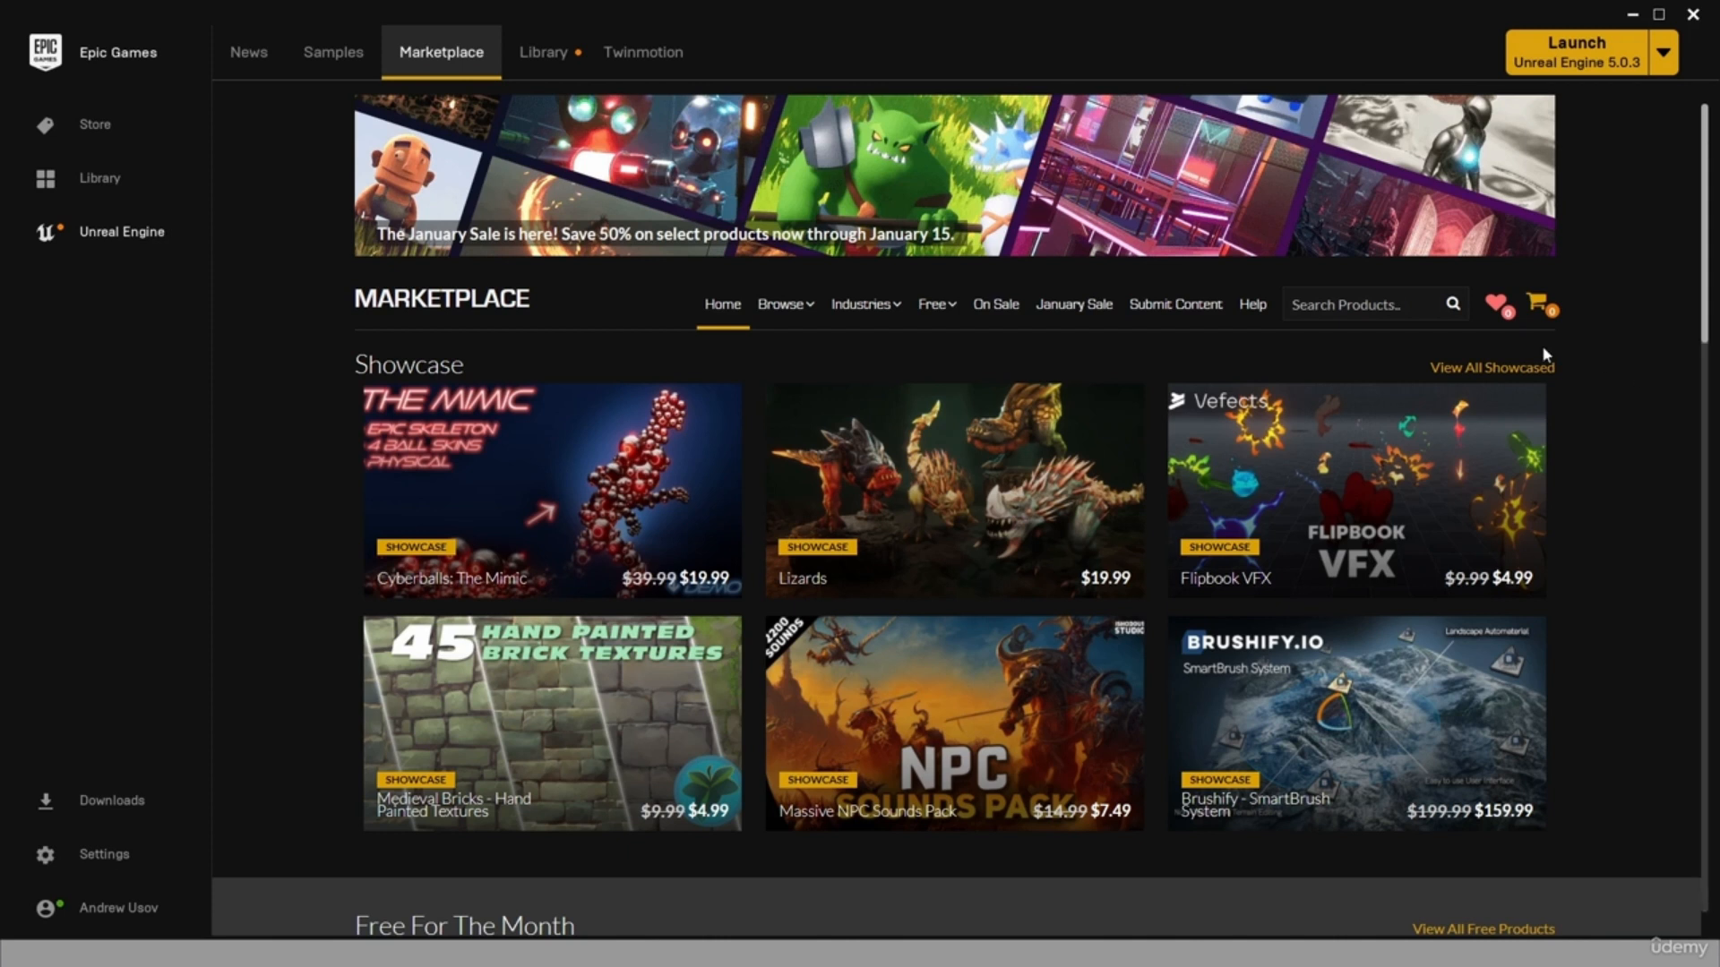
# Switch to the web browser and look through TurboSquid's animal models and Sketchfab's platform models.
pyautogui.hotkey('alt', 'Tab')
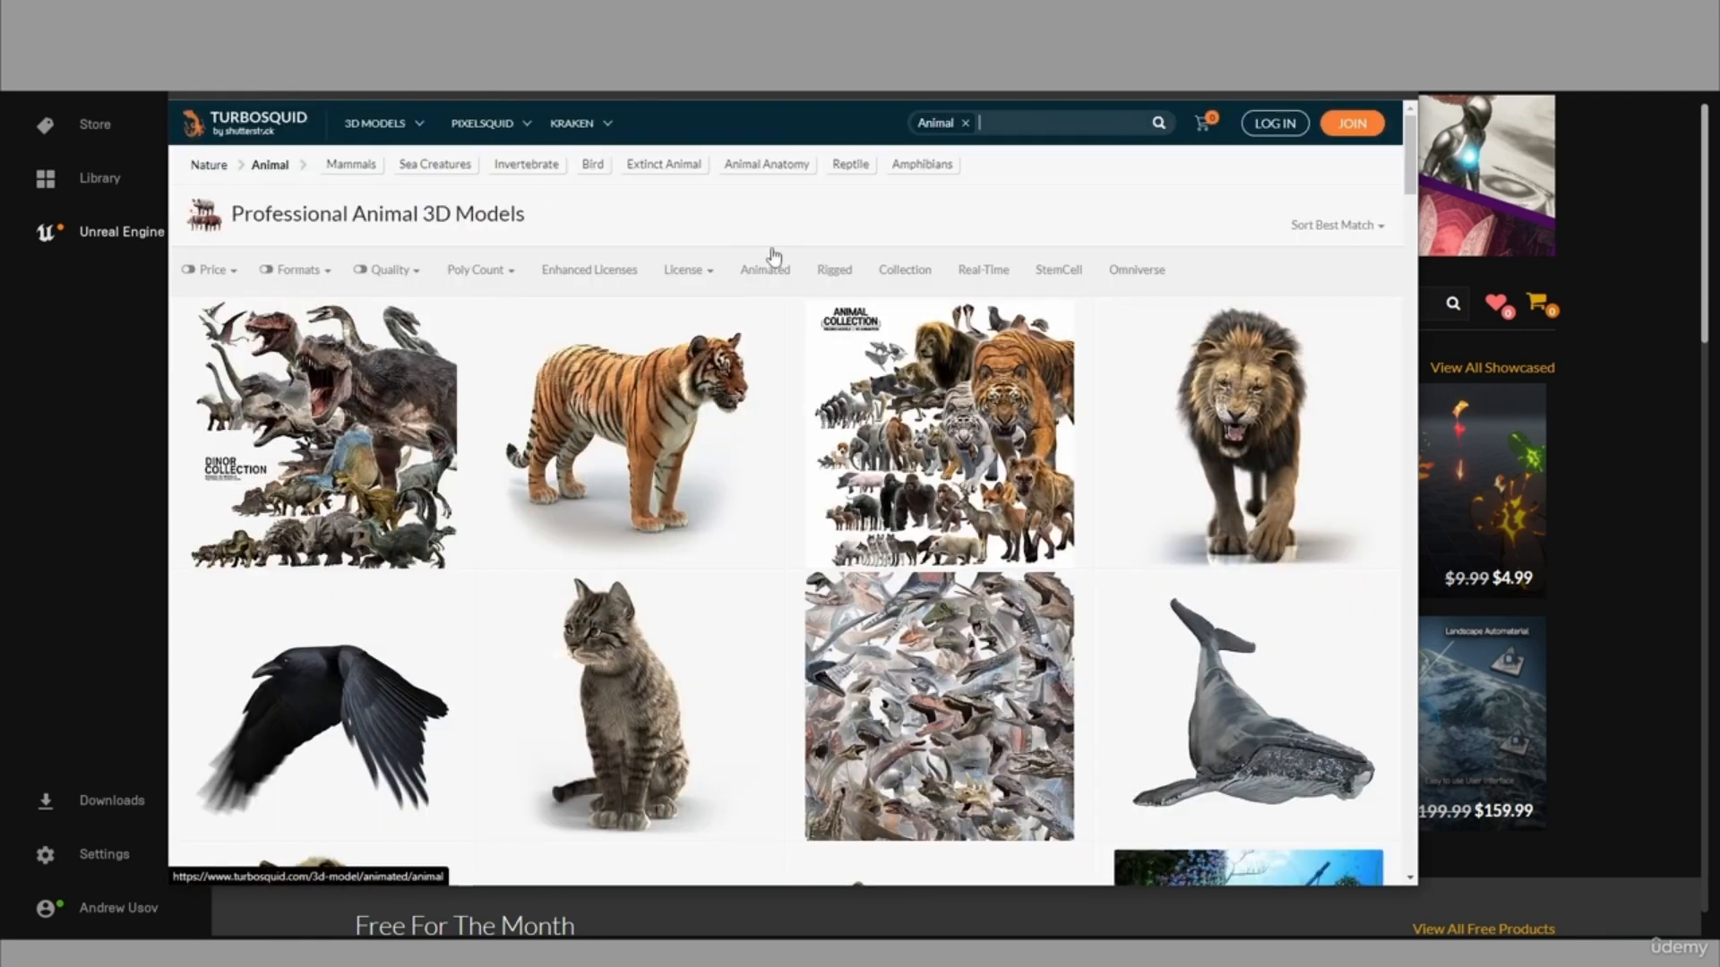
pyautogui.scroll(-3, 609, 555)
pyautogui.scroll(2, 369, 258)
pyautogui.scroll(1, 369, 258)
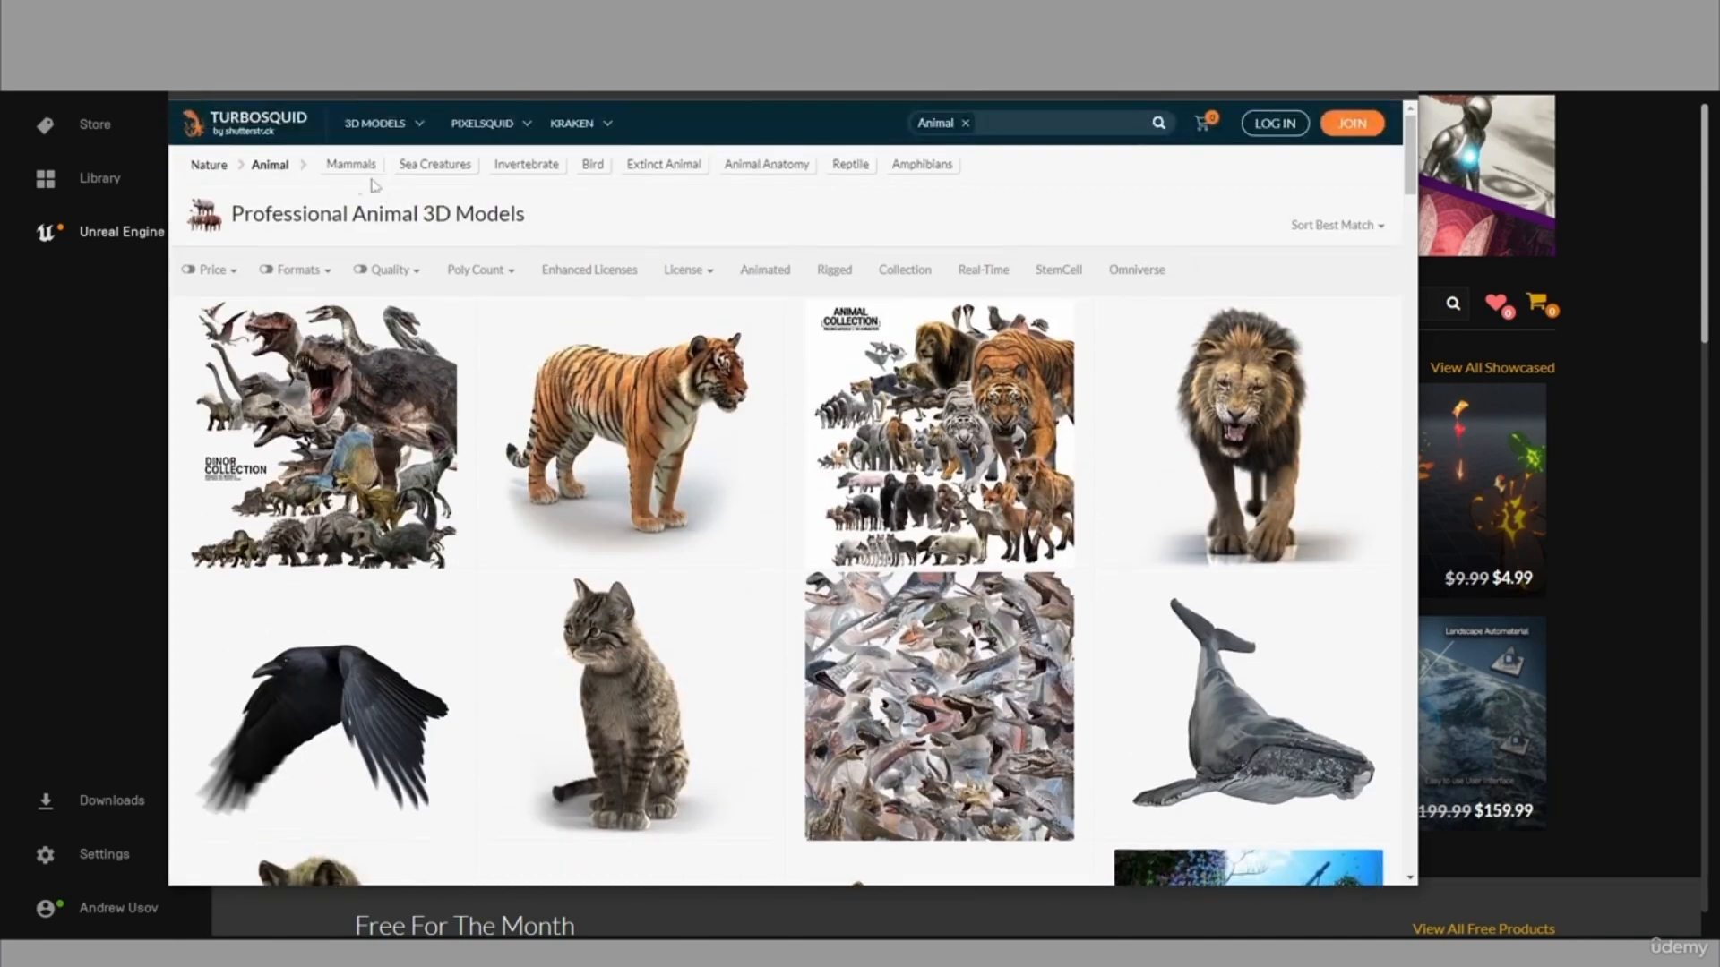
pyautogui.moveTo(374, 123)
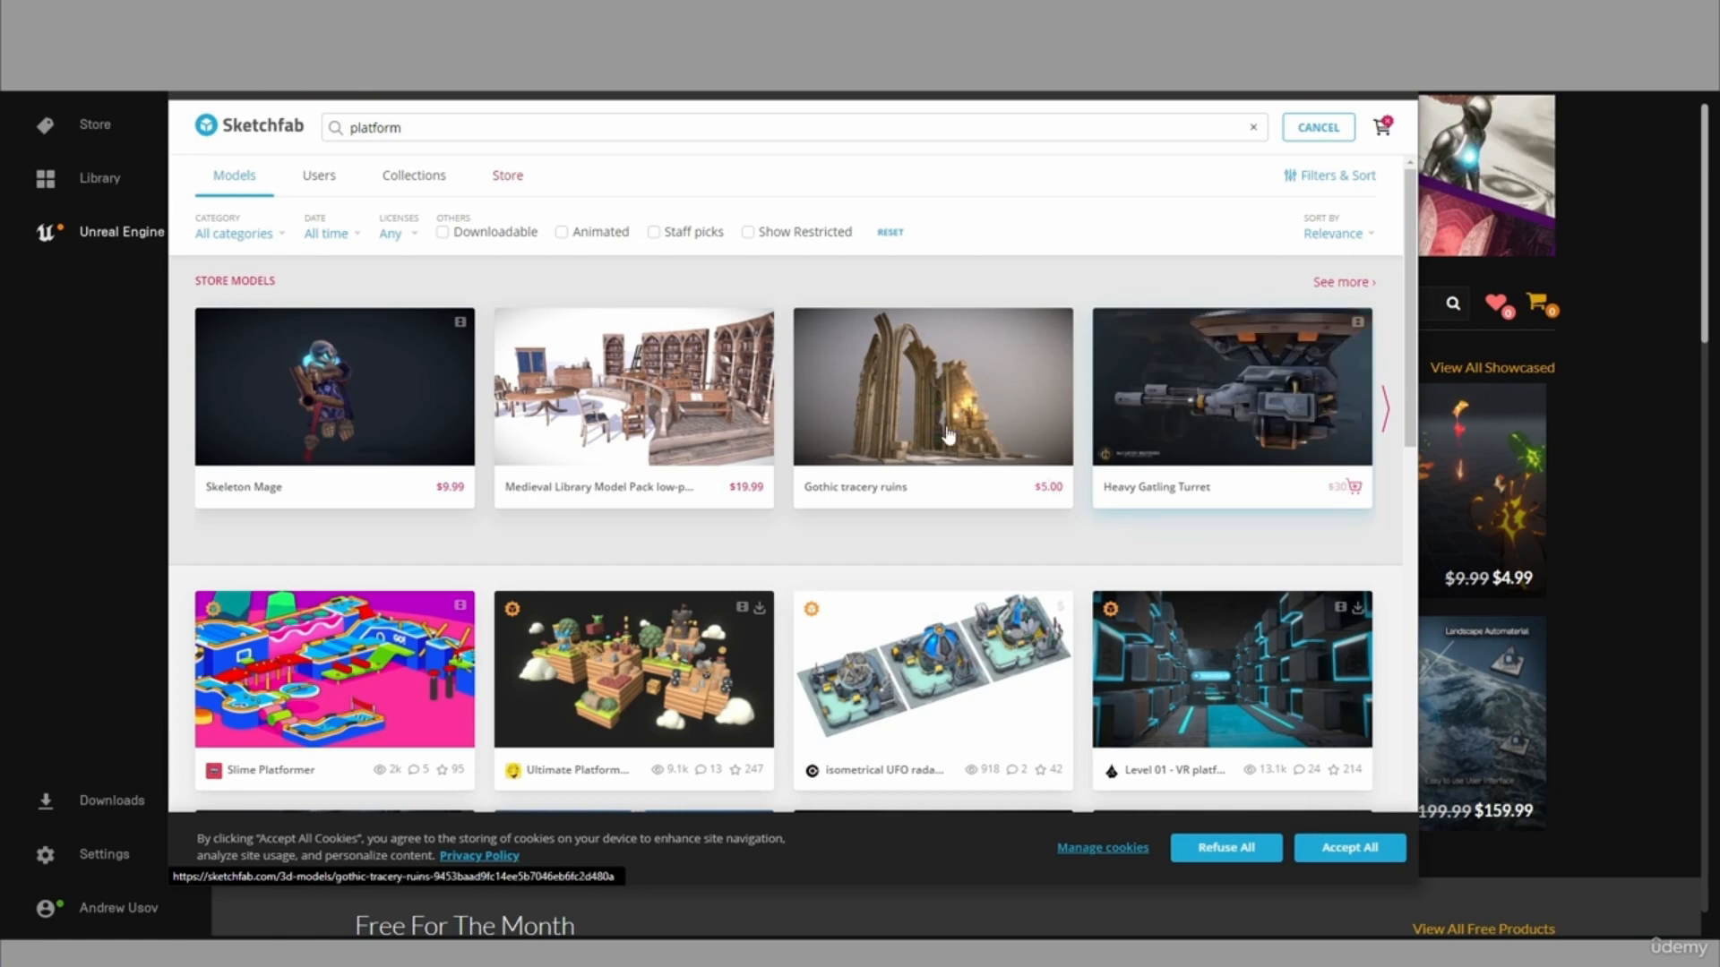
pyautogui.scroll(-10, 651, 504)
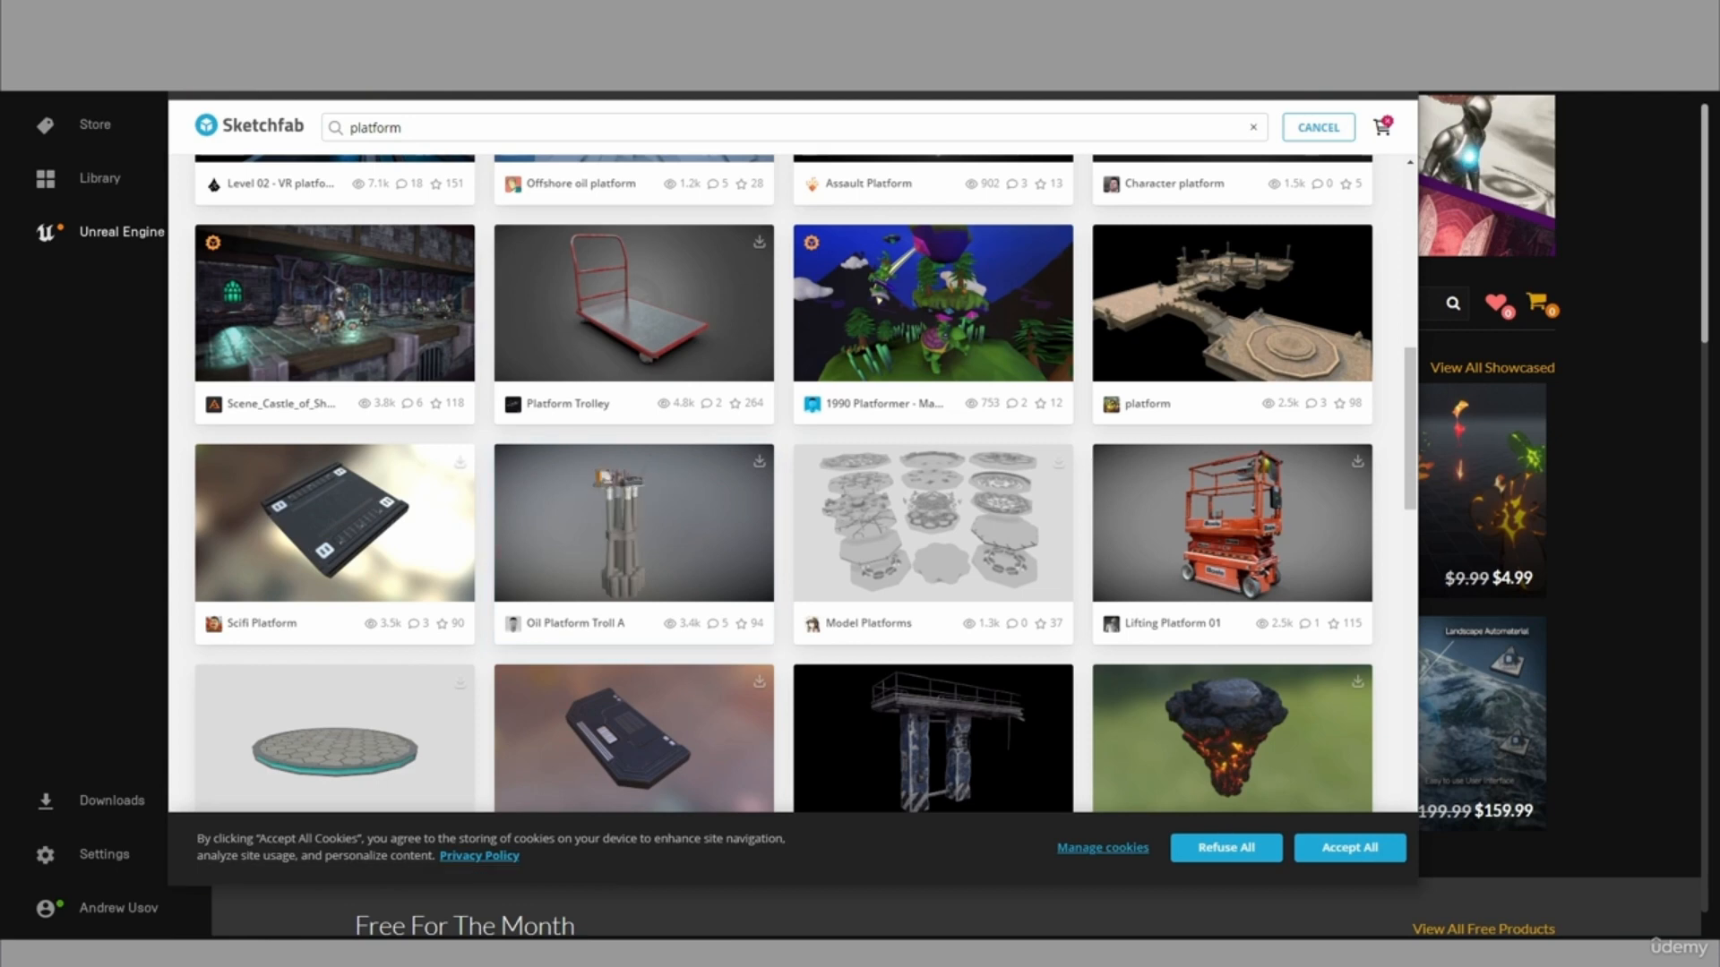
# Return to the Epic Games Launcher and browse the Marketplace home page's free, discounted and newly released products.
pyautogui.hotkey('alt', 'Tab')
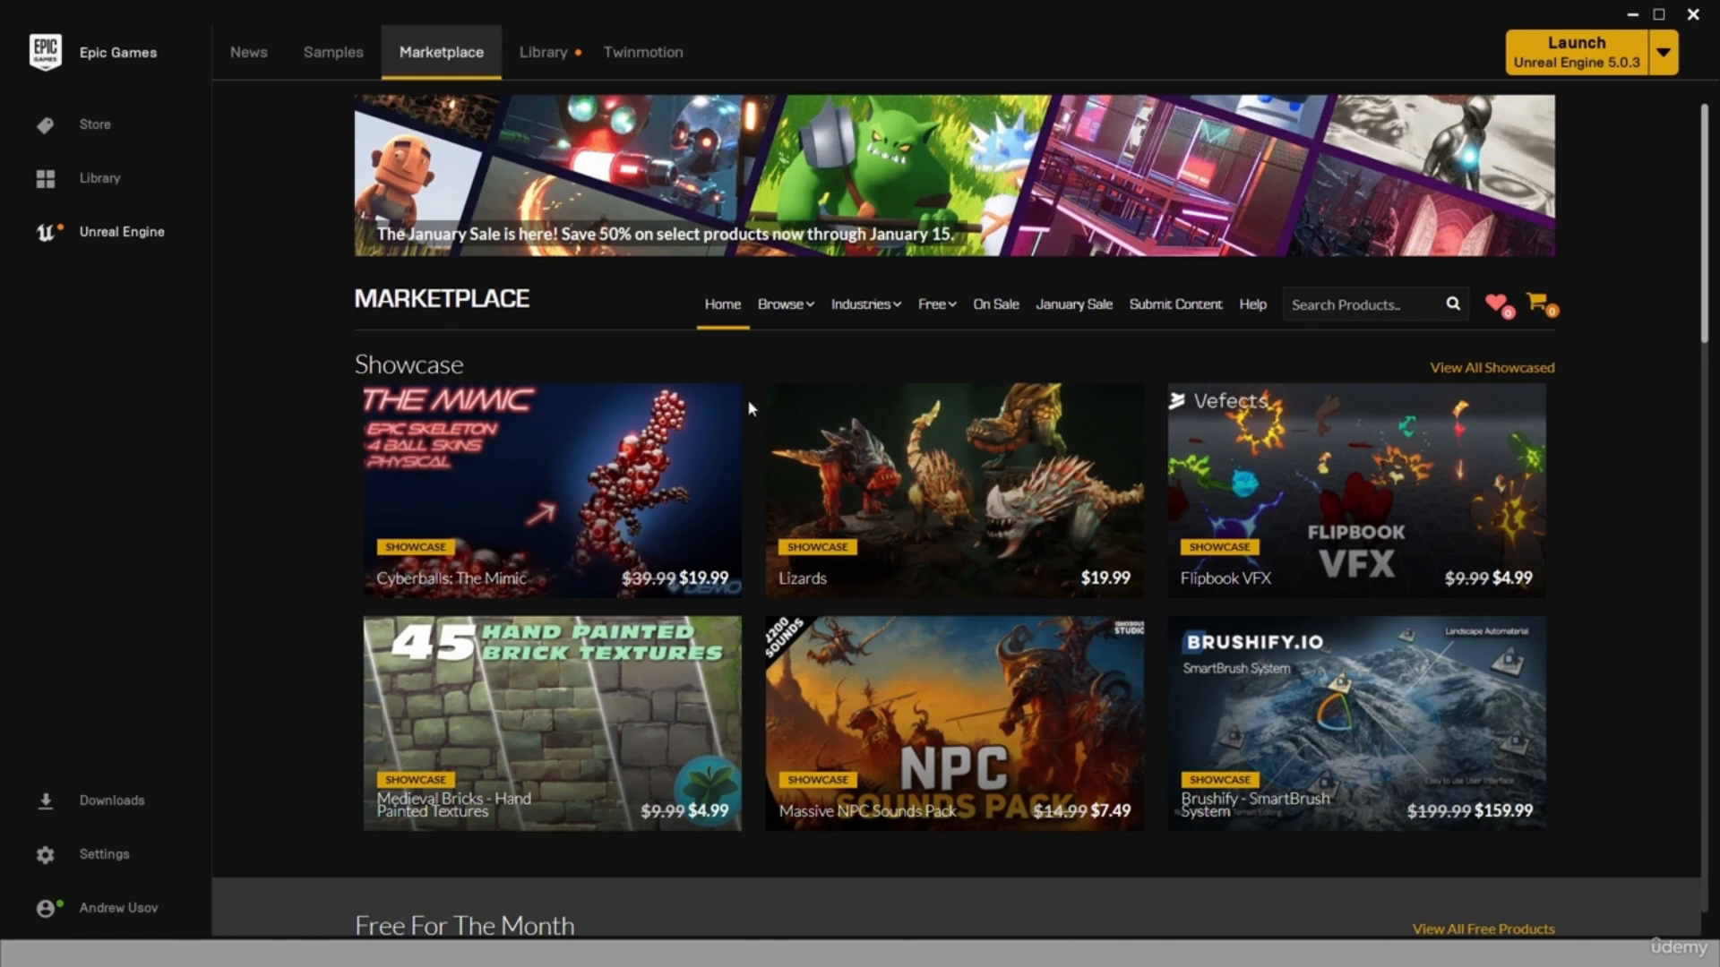
pyautogui.moveTo(1458, 522)
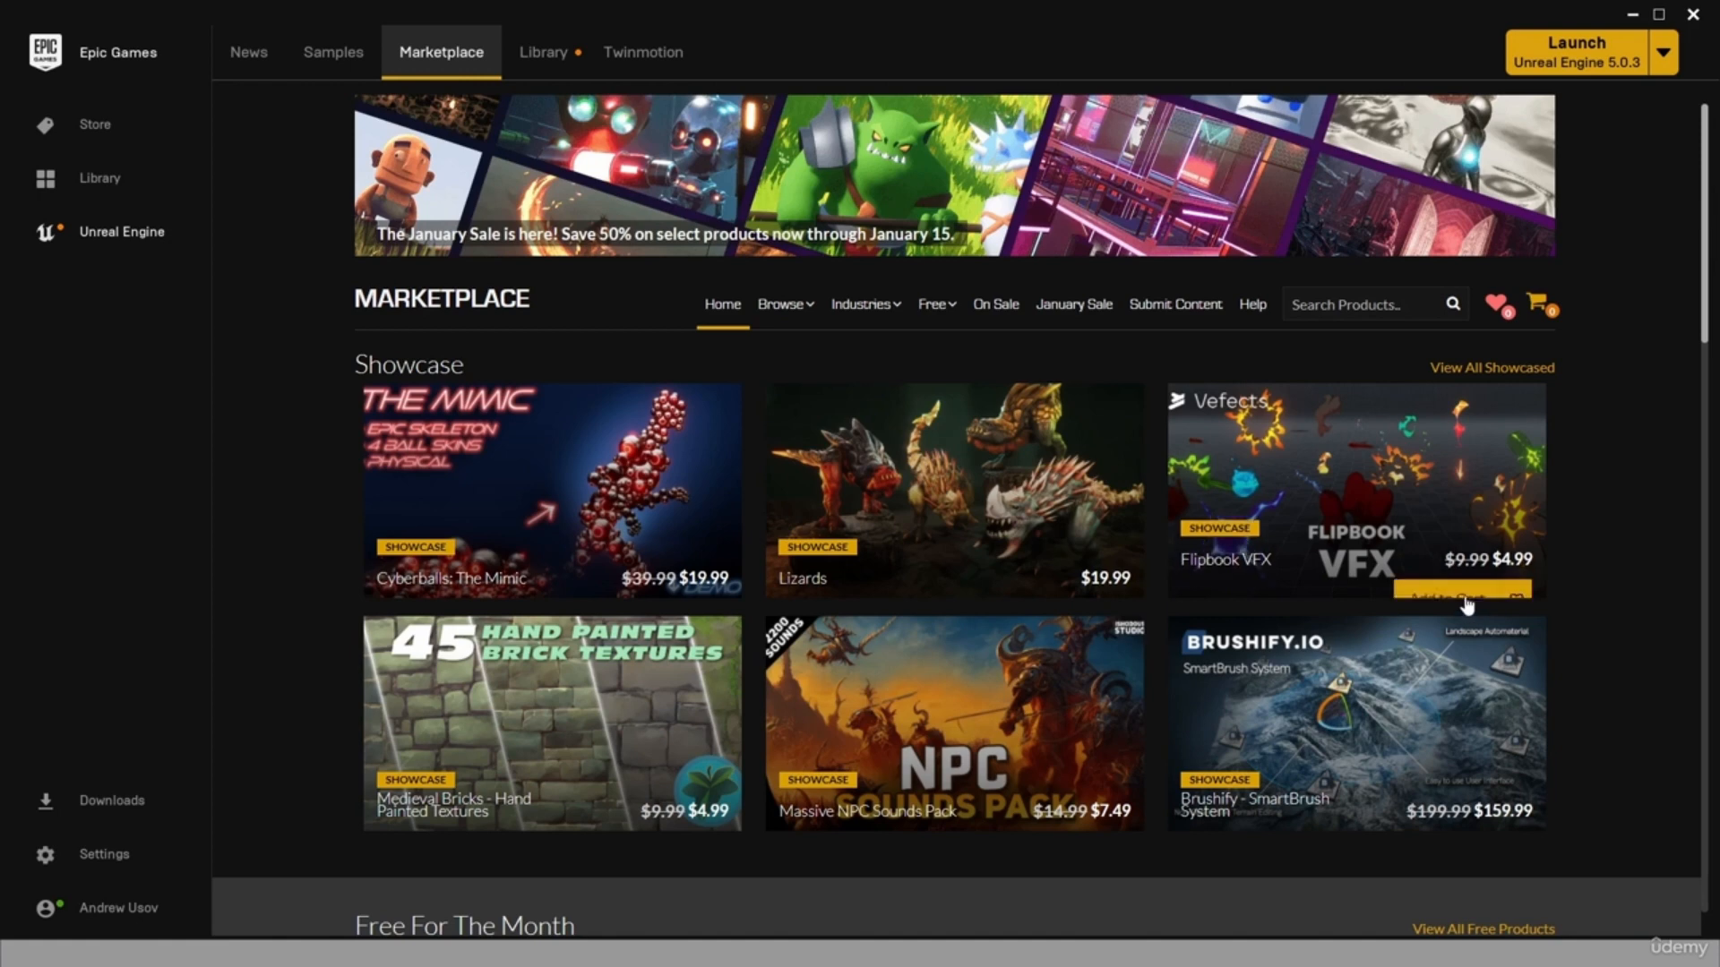
pyautogui.scroll(-10, 929, 614)
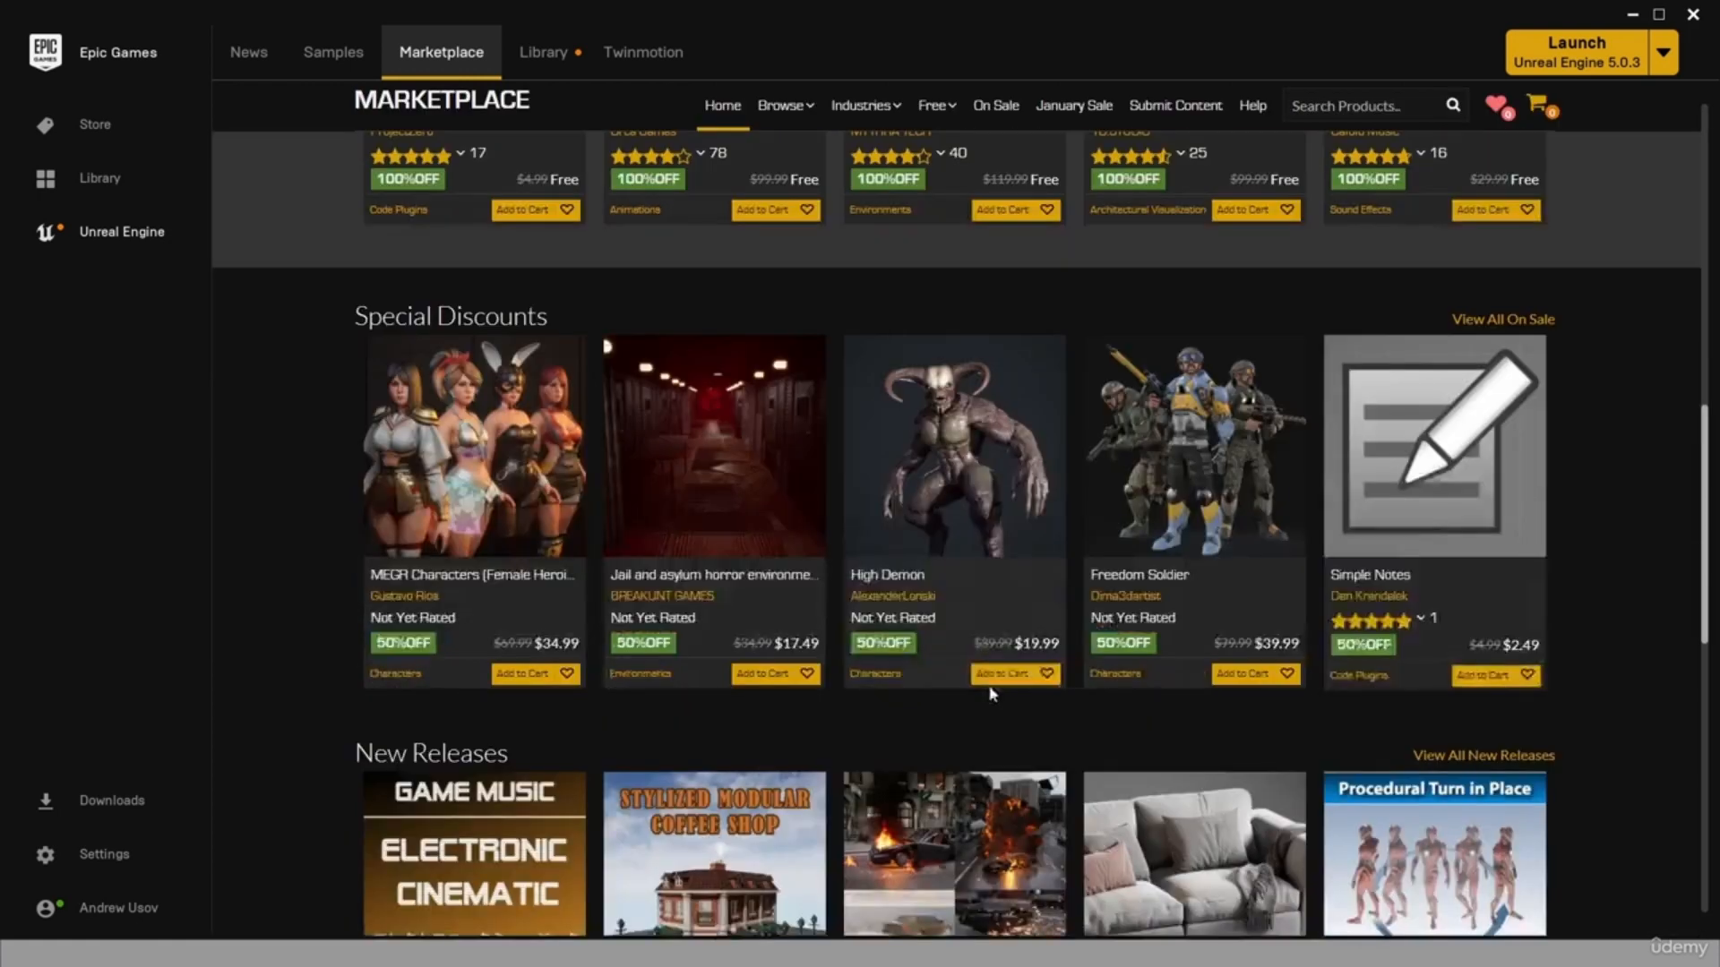
pyautogui.scroll(-3, 1110, 609)
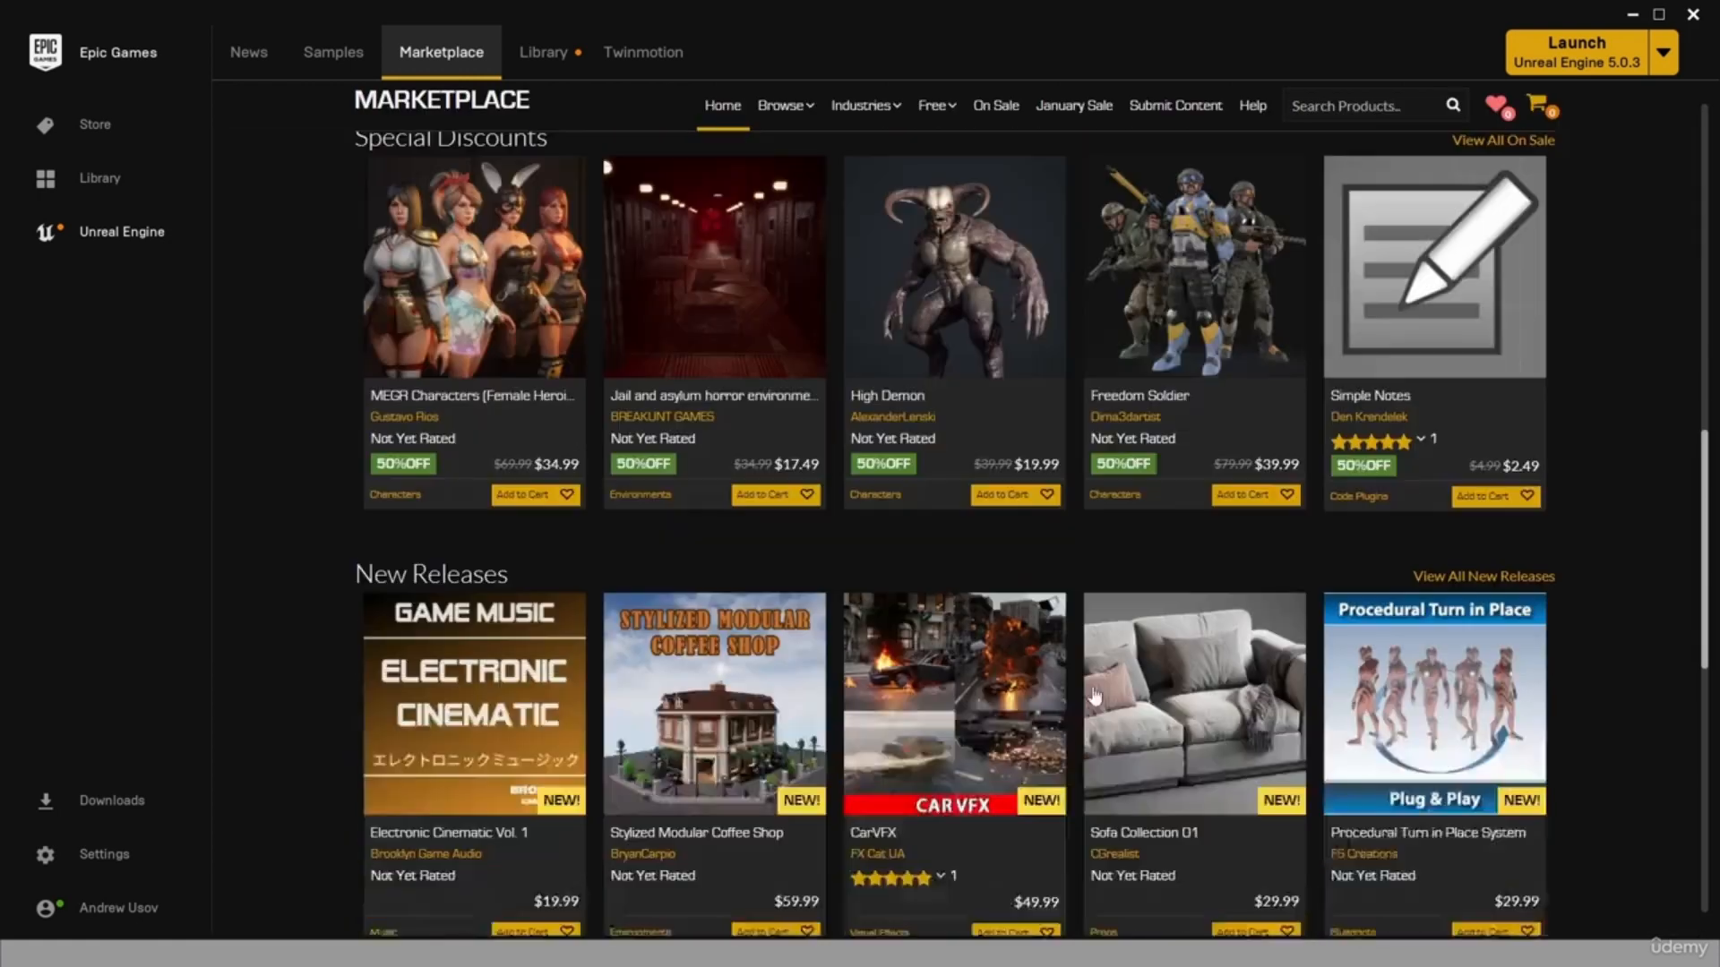
pyautogui.scroll(8, 809, 665)
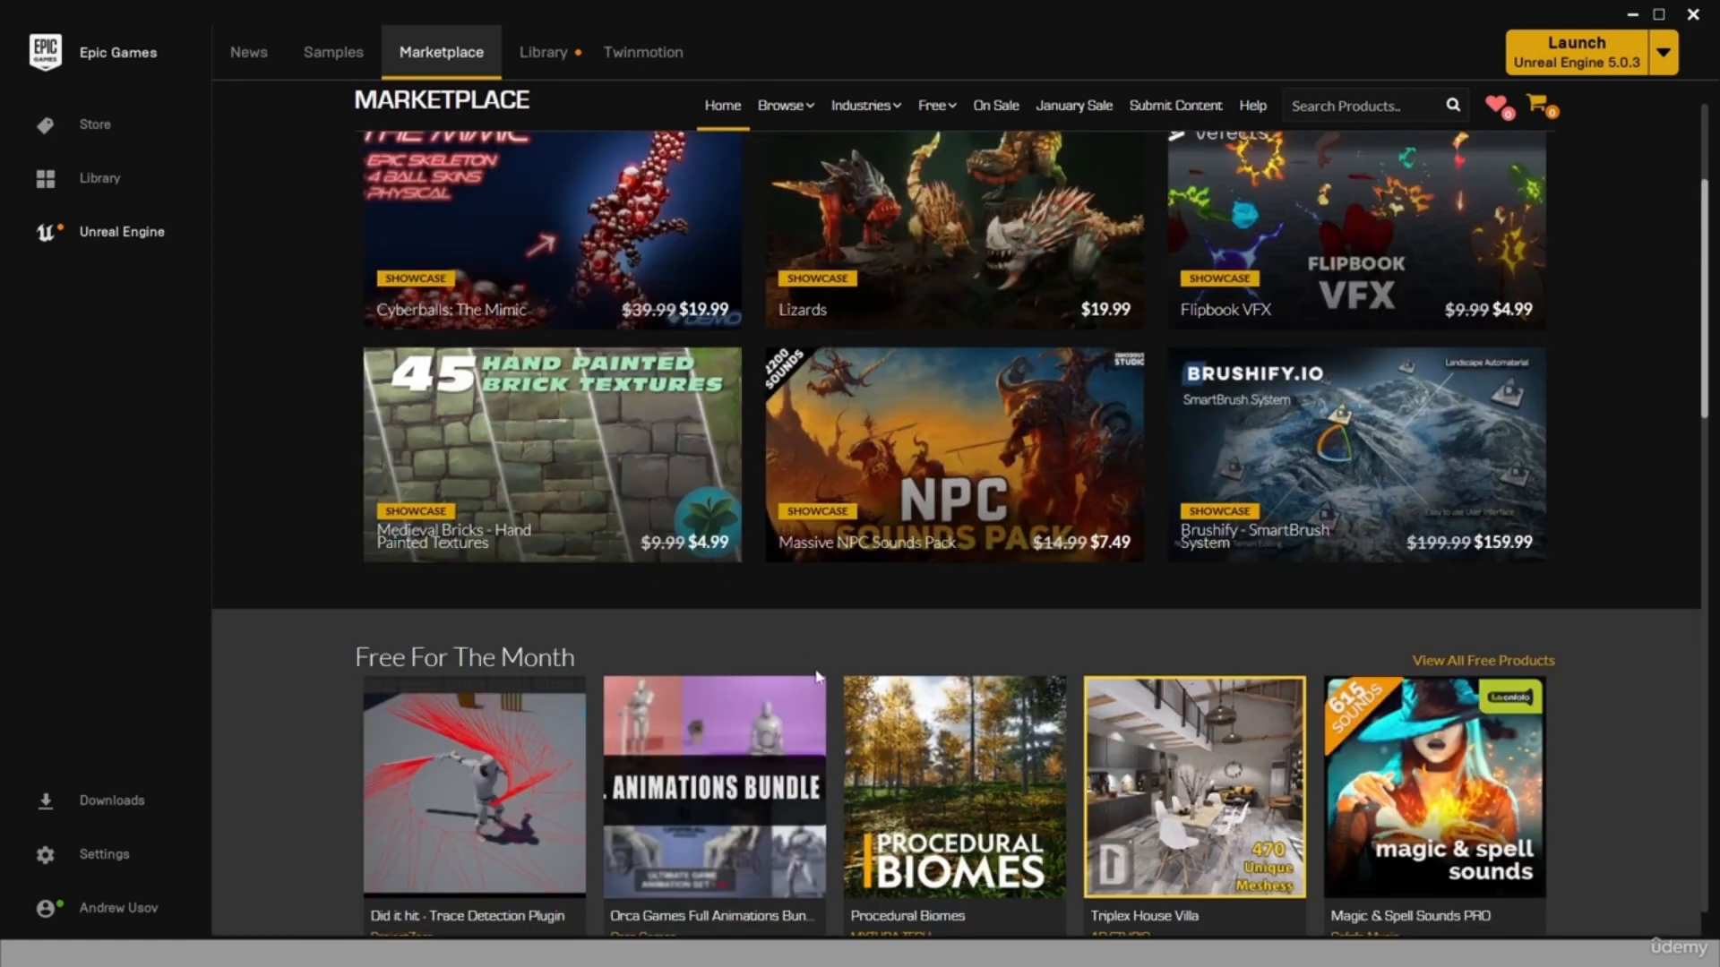
pyautogui.scroll(3, 808, 665)
# Open the Marketplace's Permanently Free Collection.
pyautogui.moveTo(936, 307)
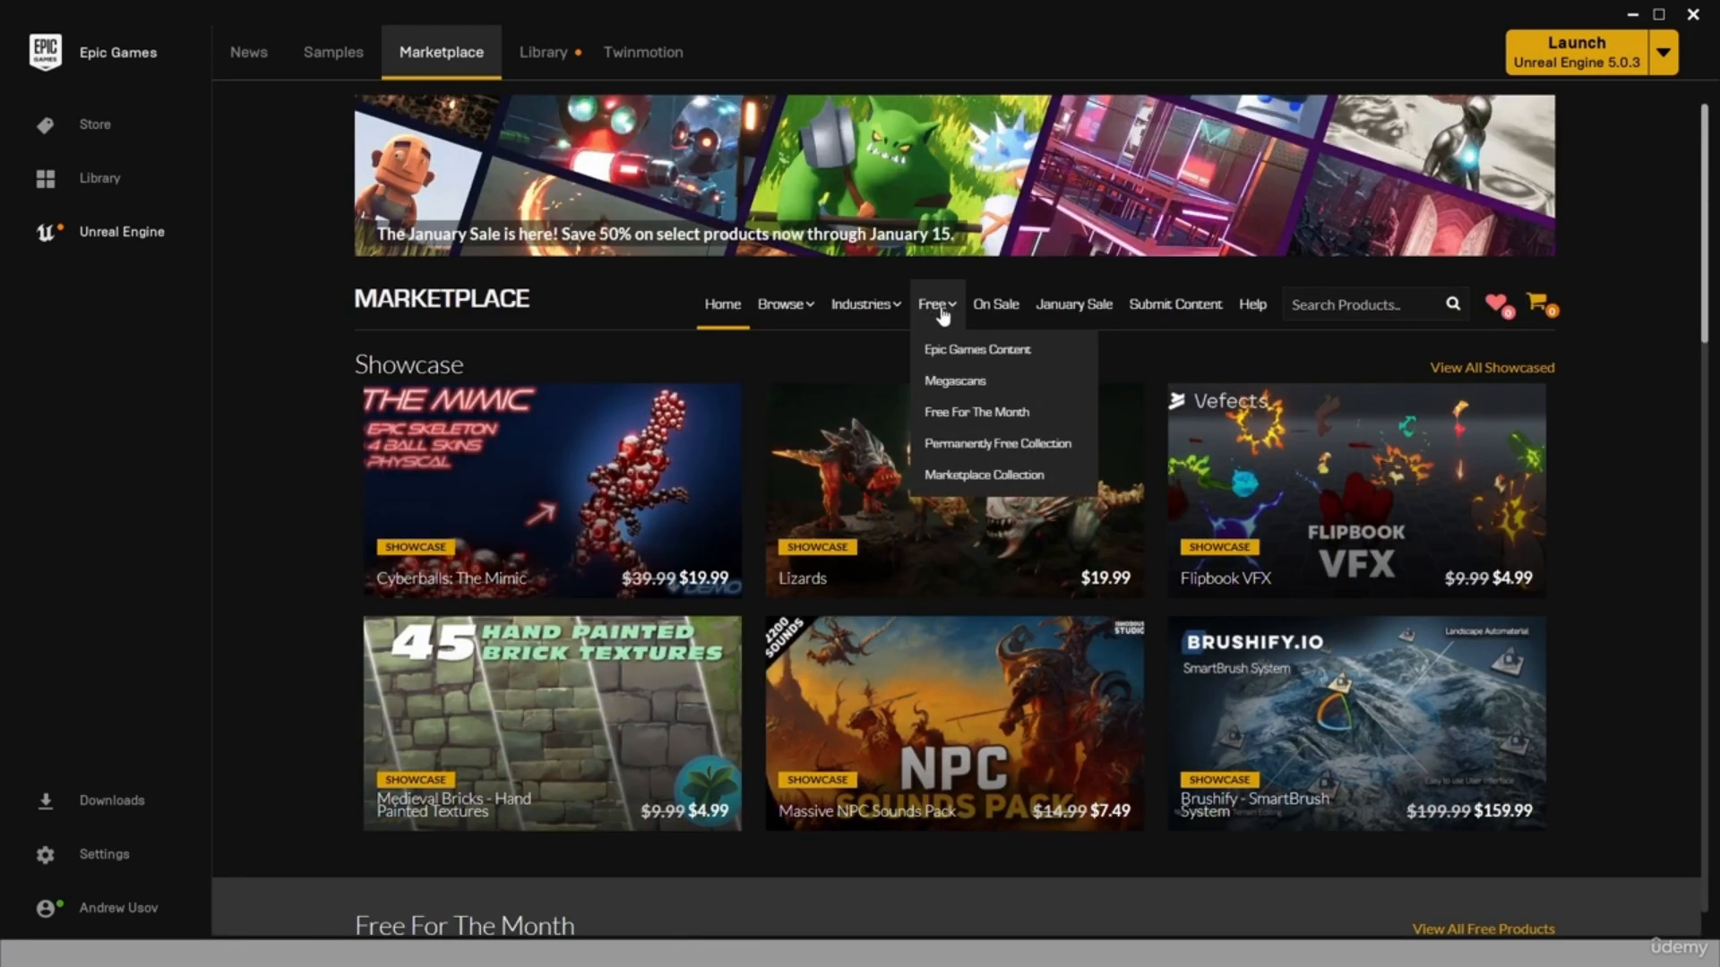
pyautogui.click(966, 444)
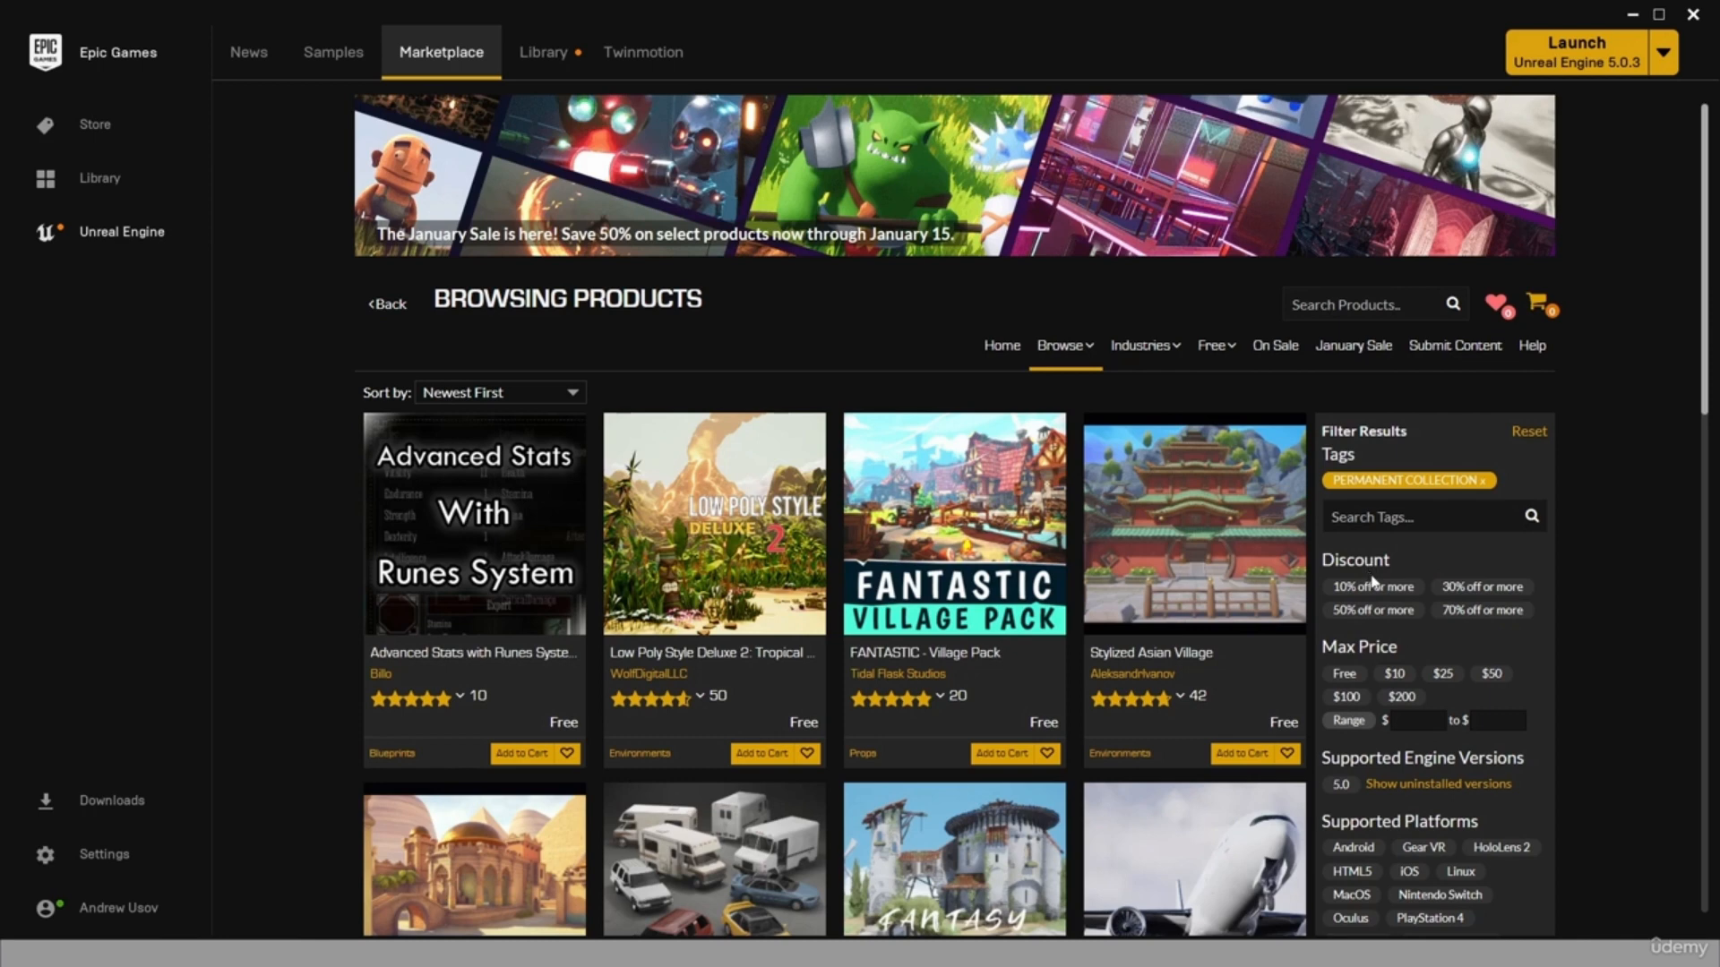
pyautogui.moveTo(1220, 347)
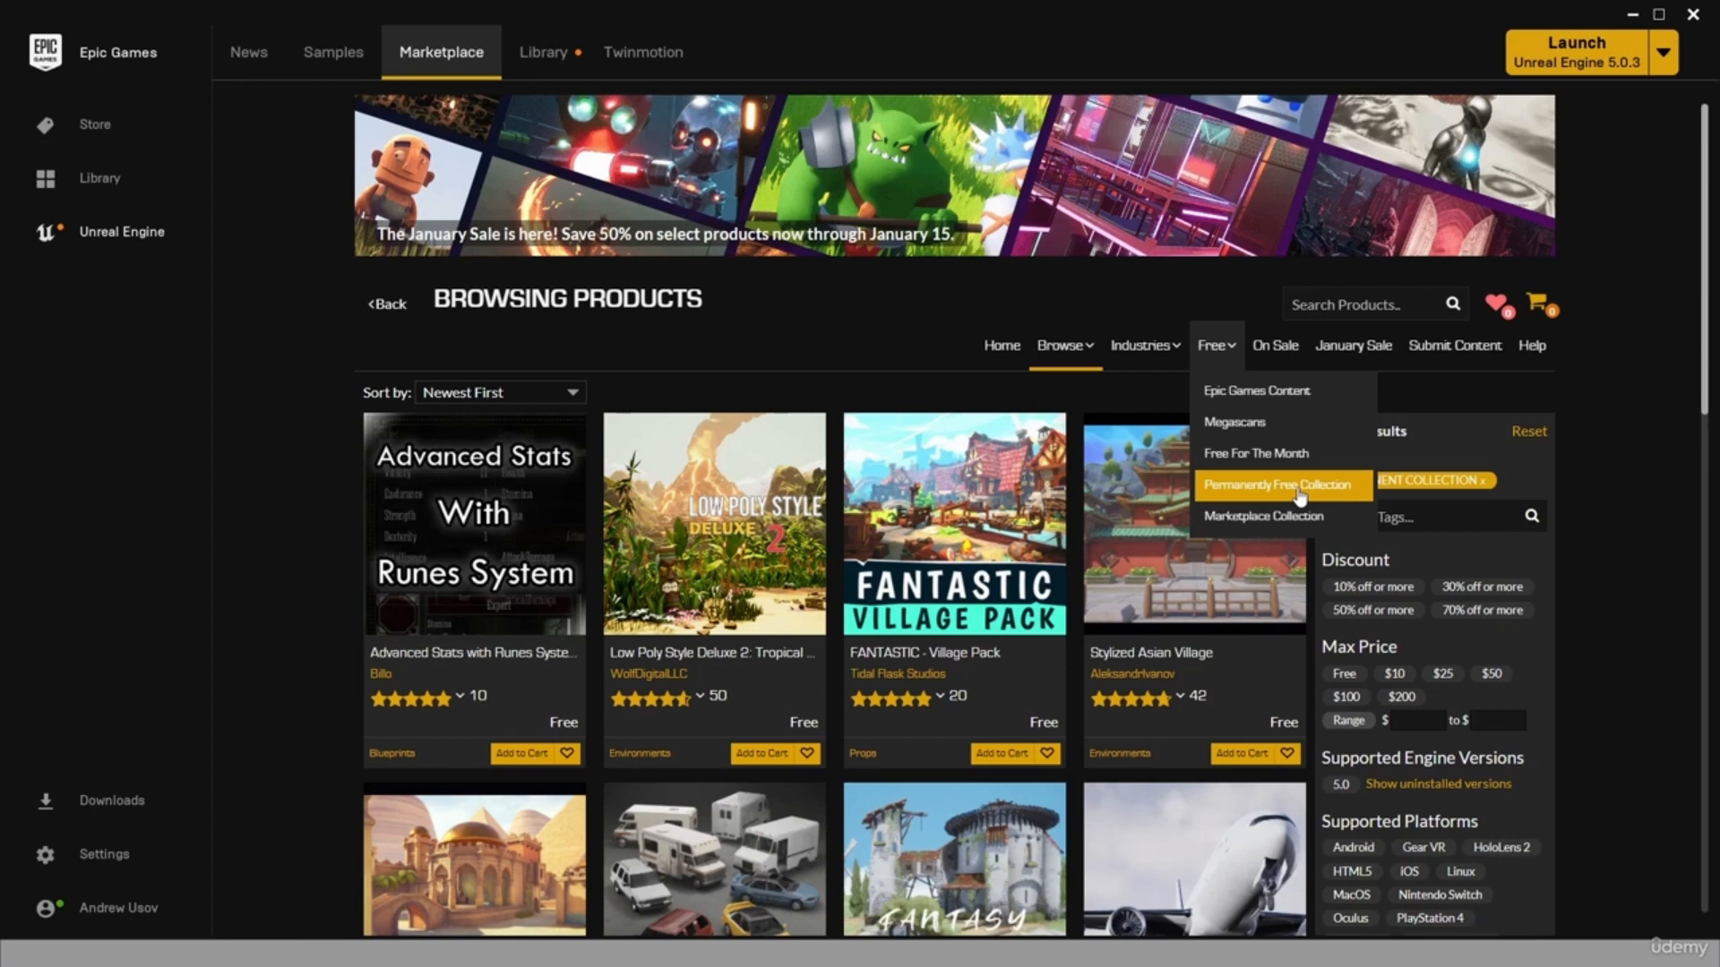
# Open the Stylized Egypt pack from the free collection and examine its preview images, including the asset overview.
pyautogui.click(481, 618)
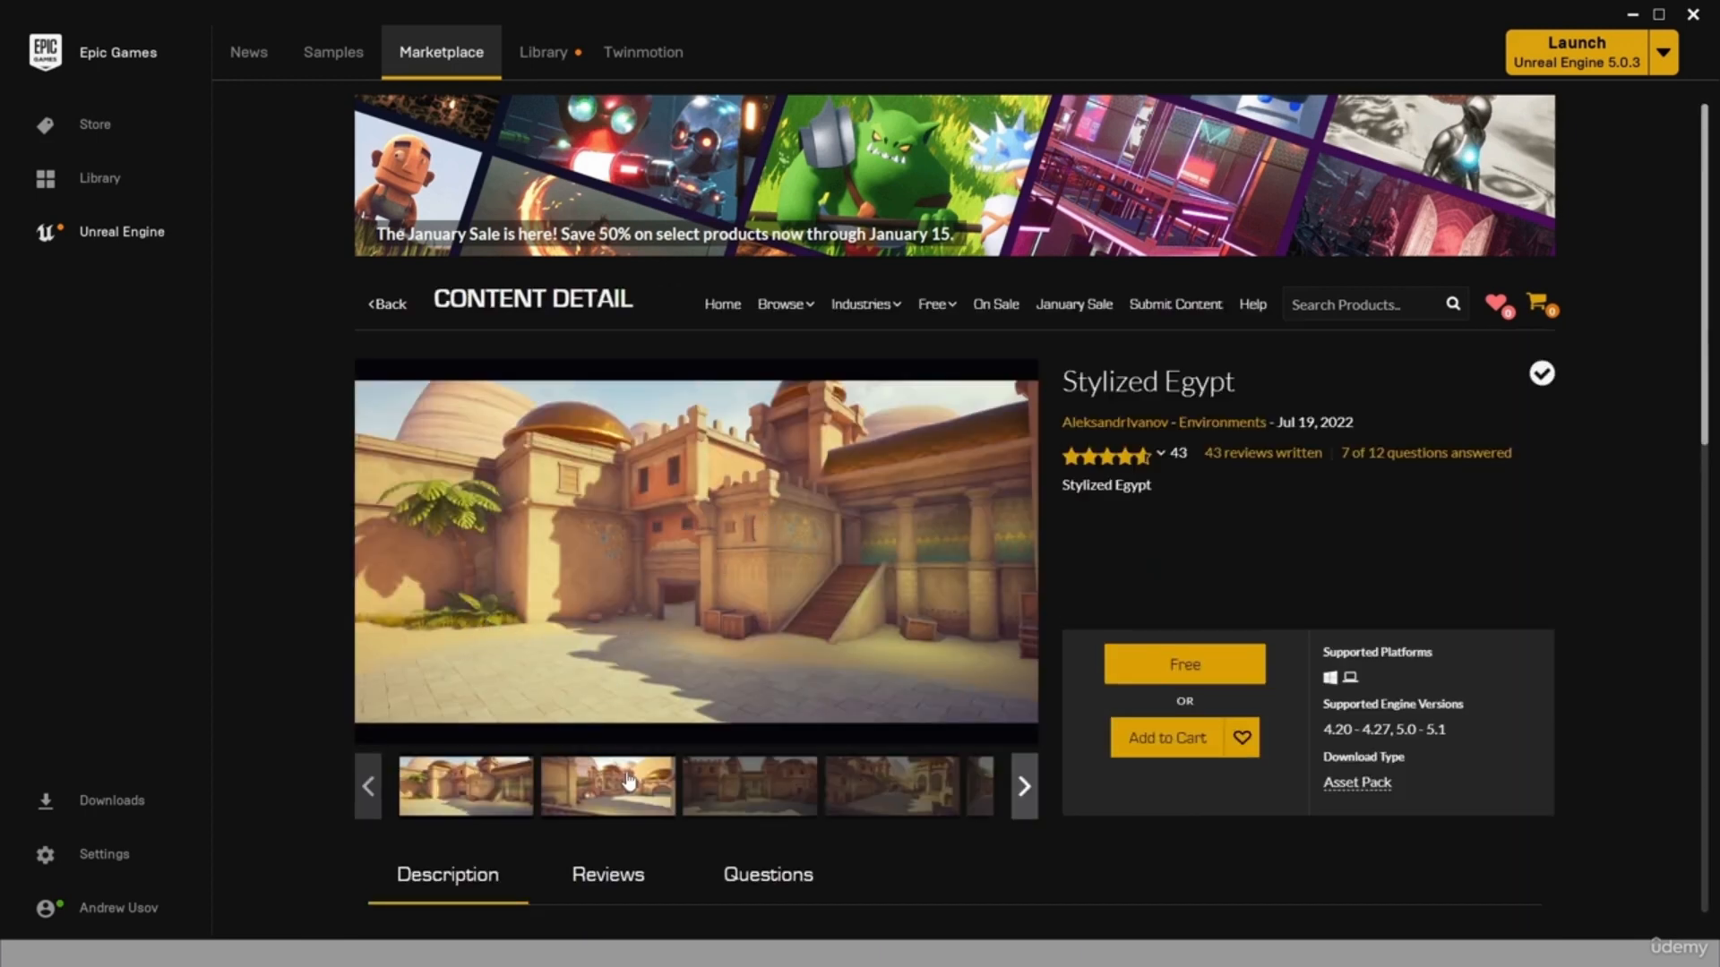
pyautogui.click(1026, 786)
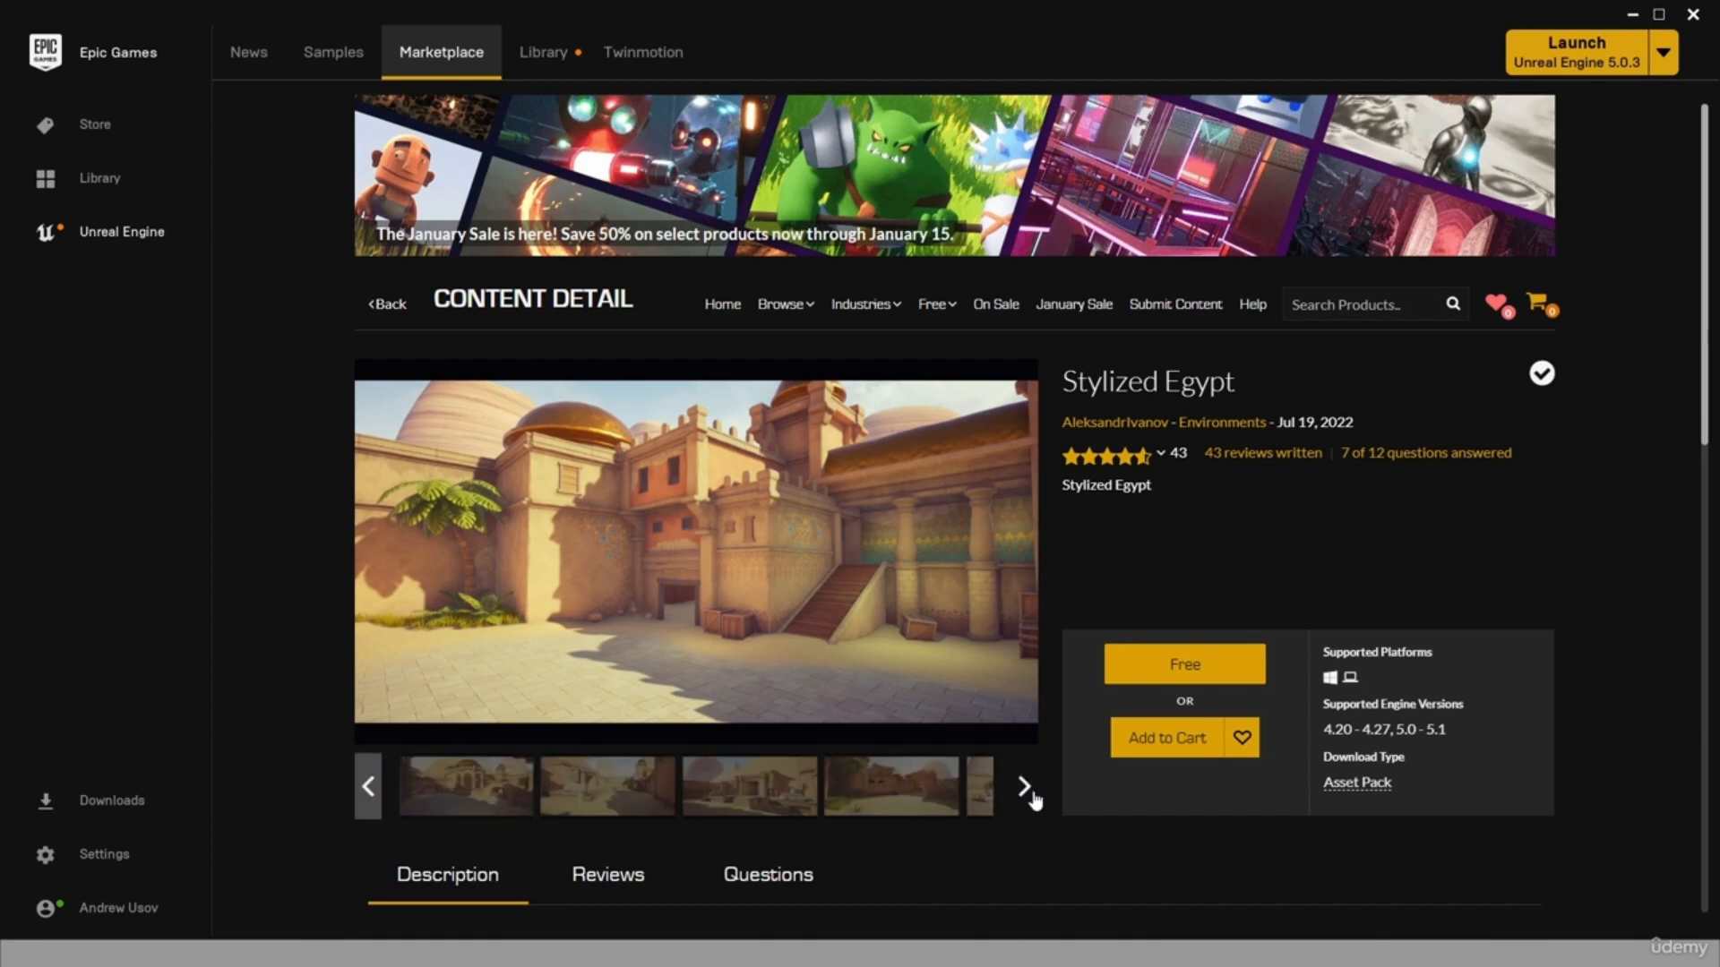
pyautogui.click(878, 786)
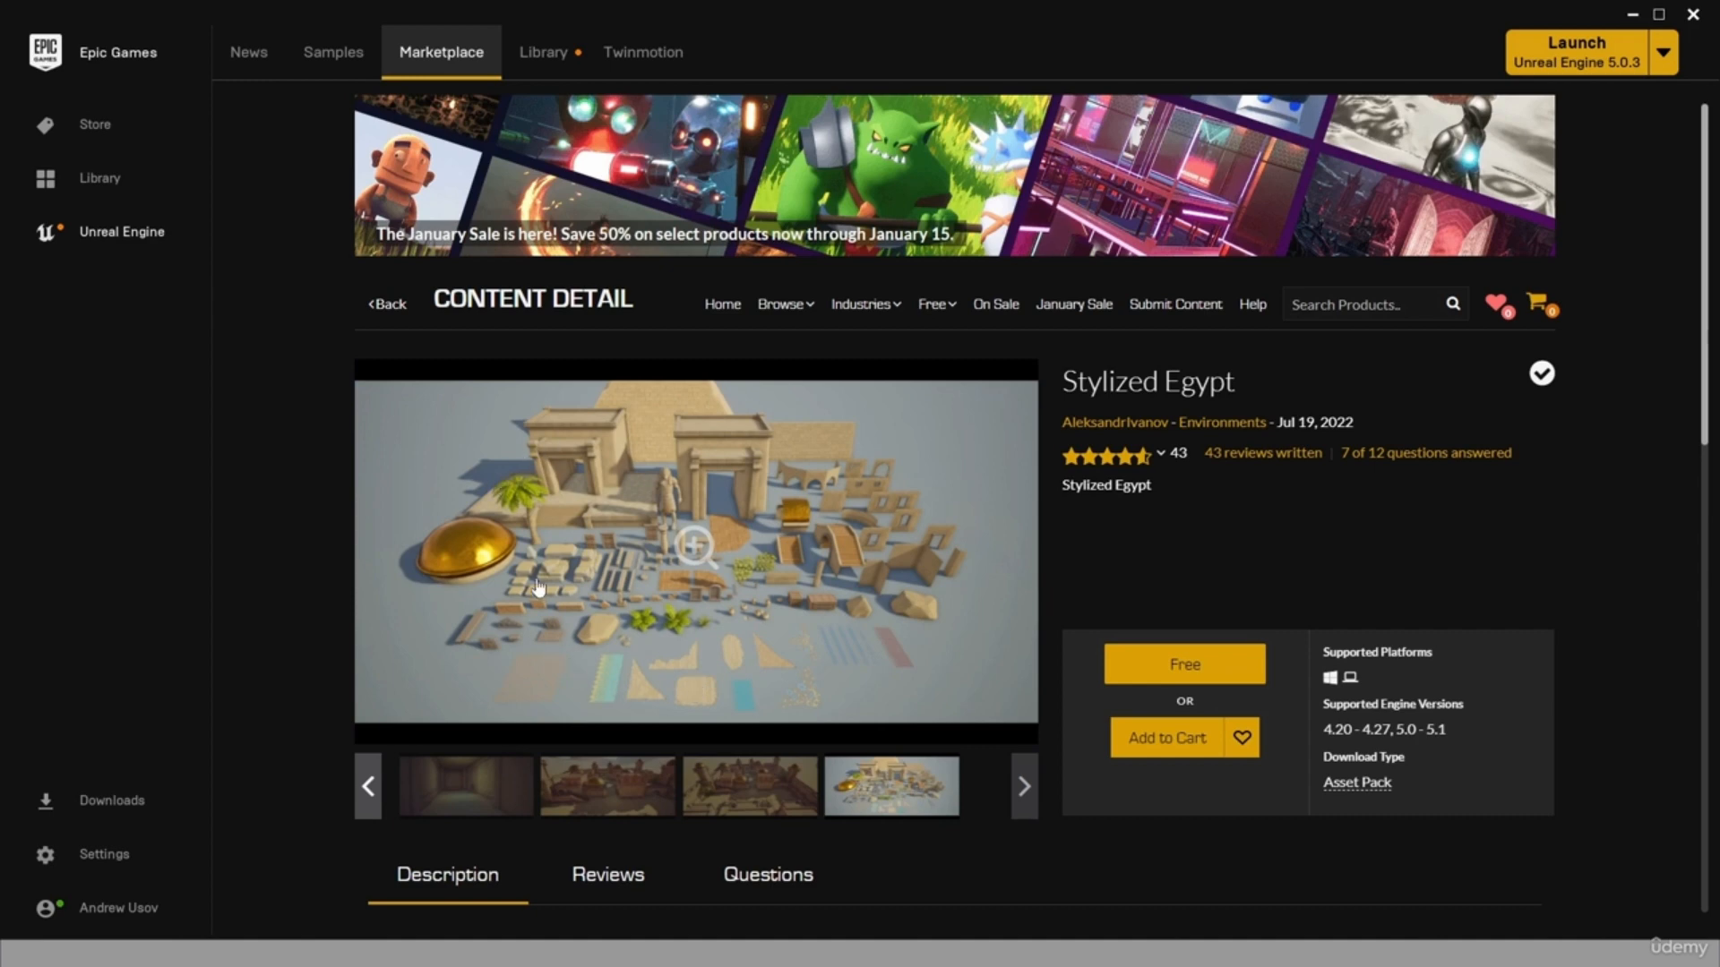
pyautogui.click(698, 557)
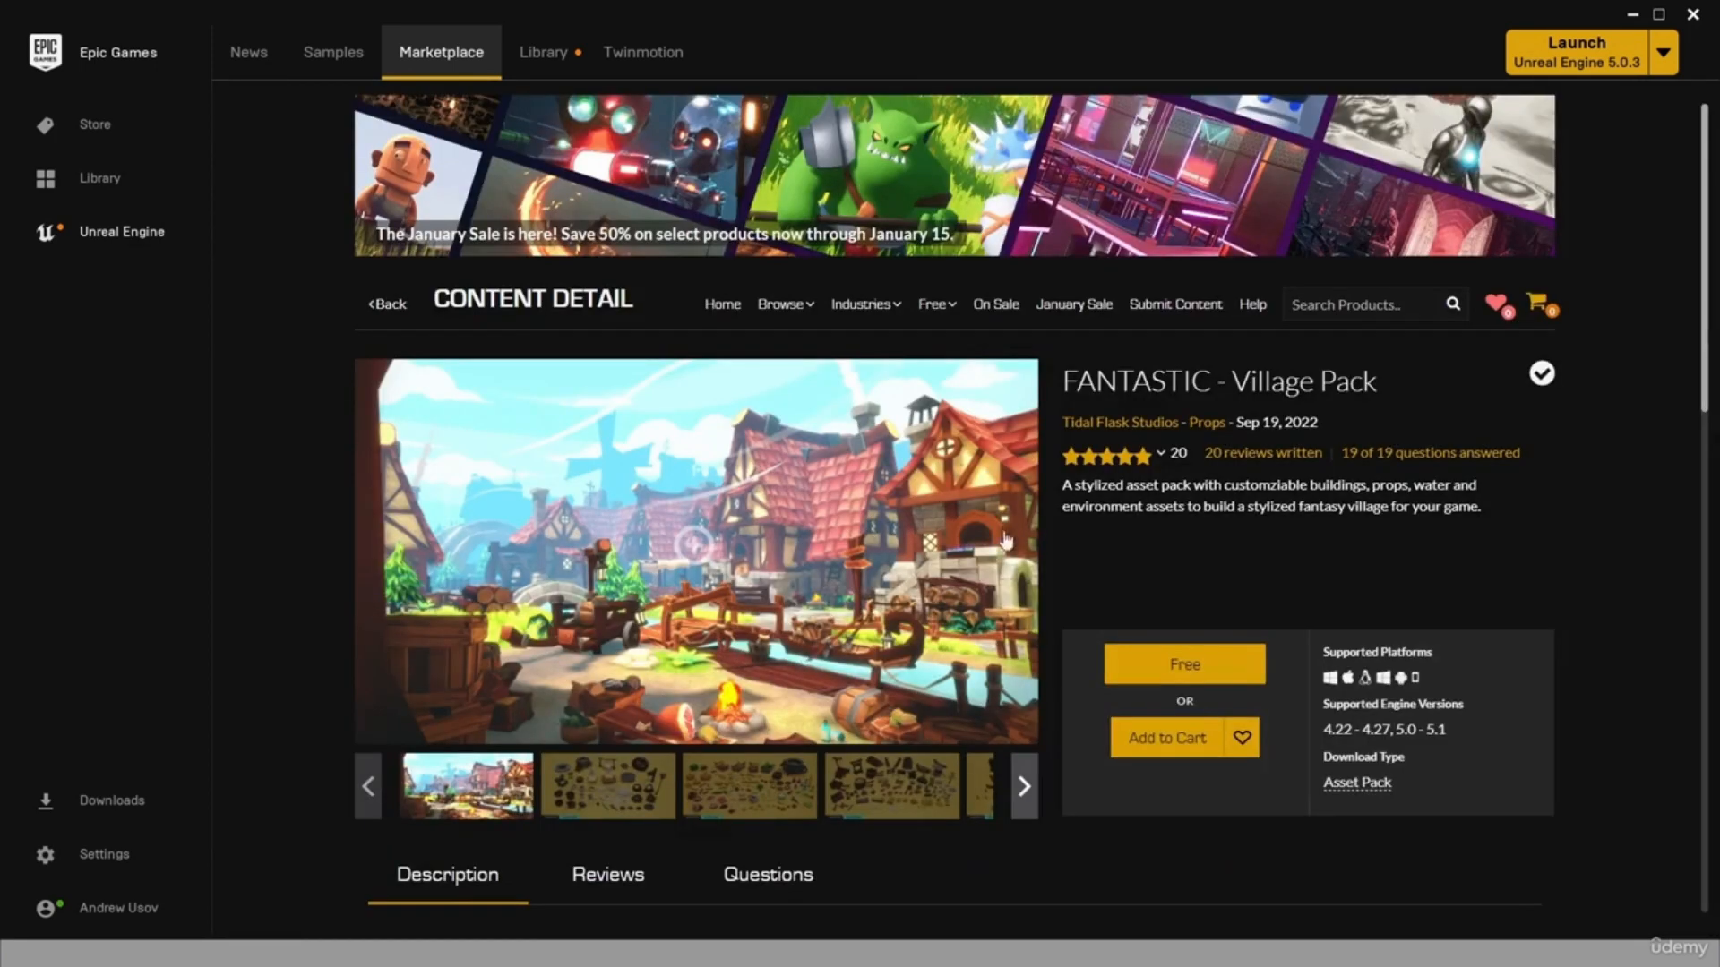
# Go through the FANTASTIC - Village Pack preview images to examine its props, fences, bridges, benches and village scenes.
pyautogui.click(614, 800)
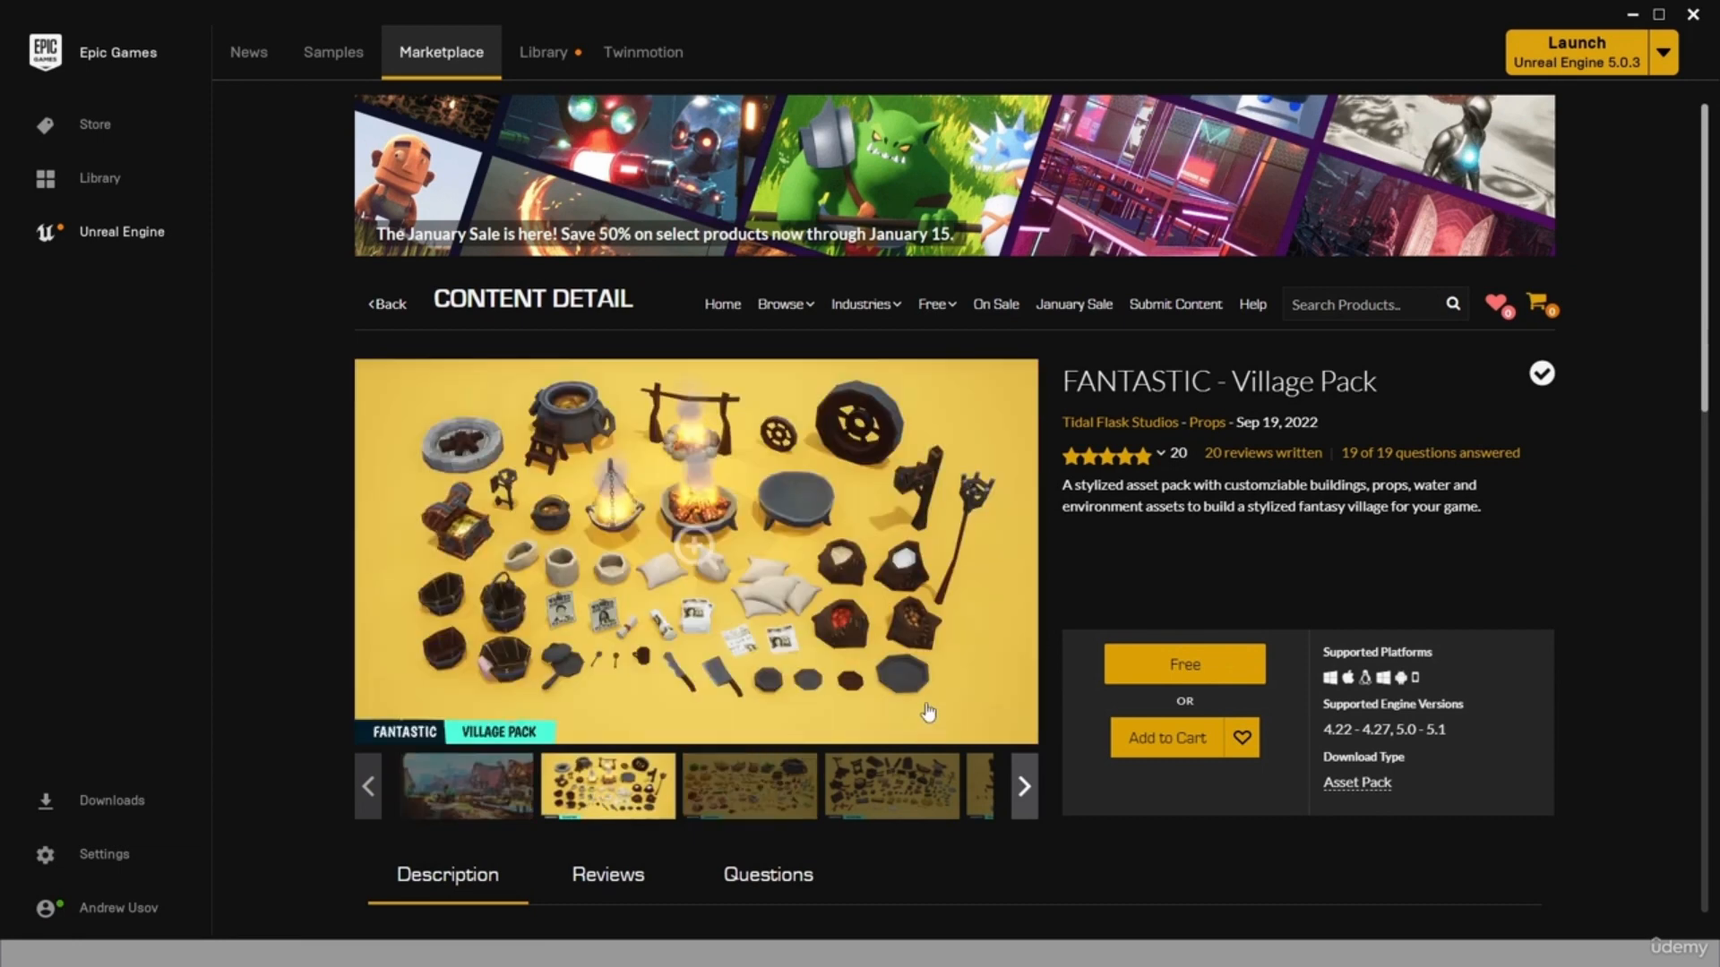
pyautogui.click(742, 793)
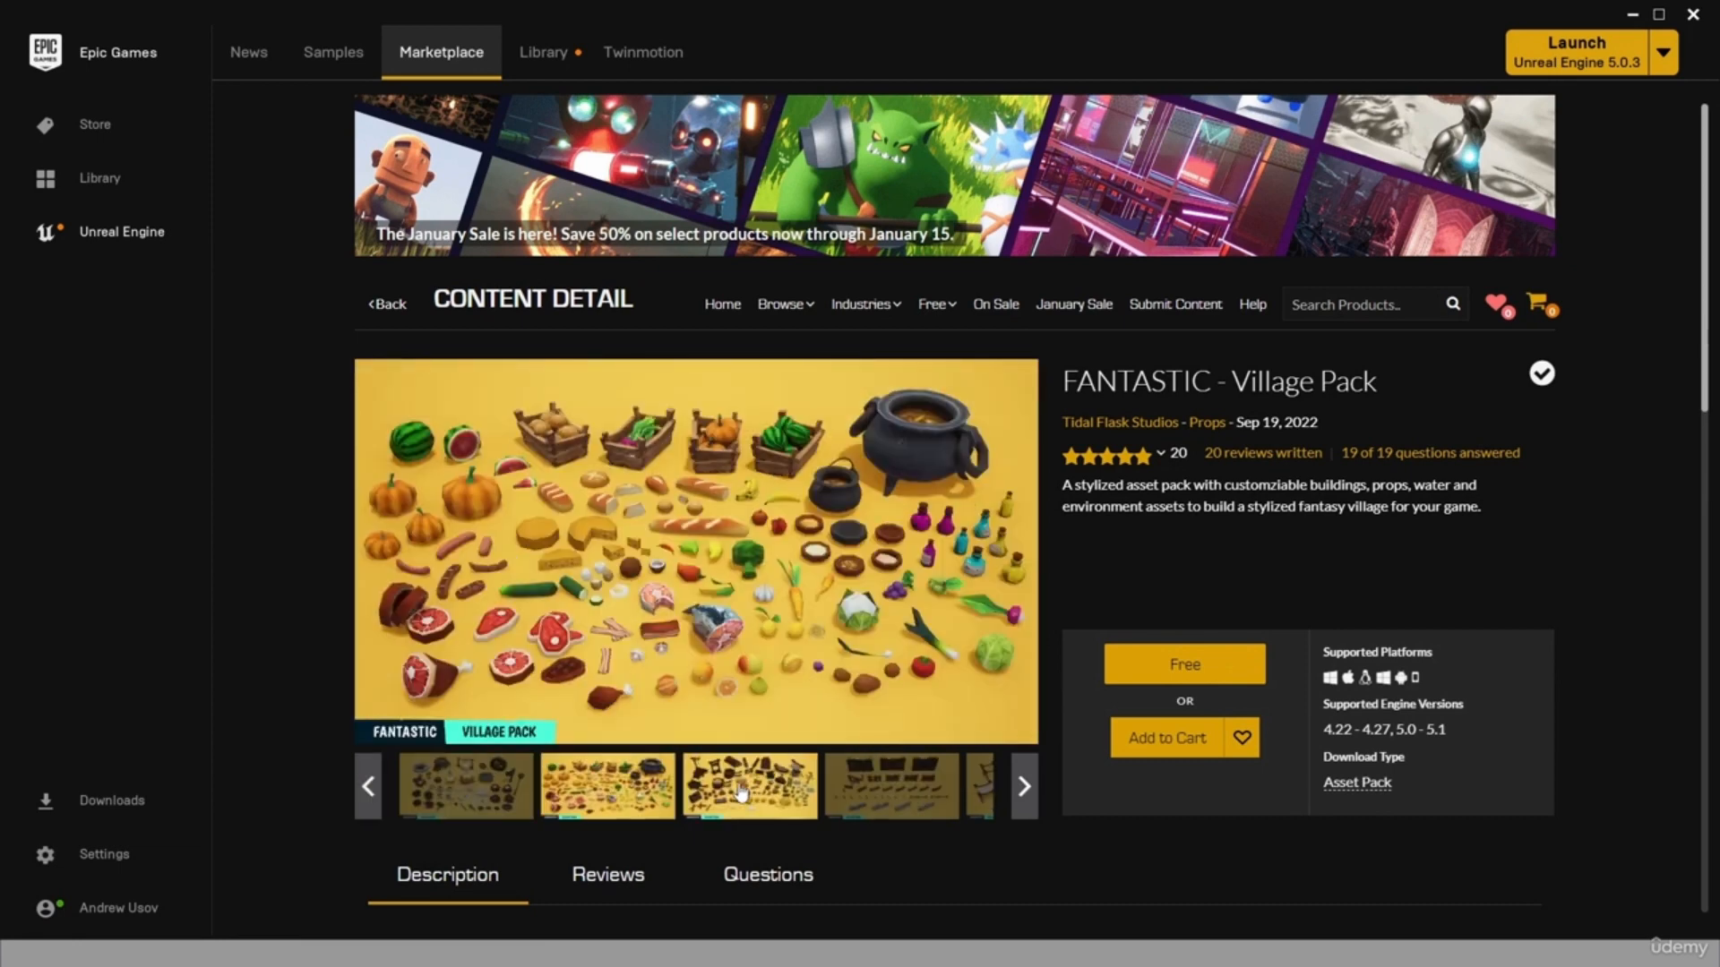
pyautogui.click(887, 793)
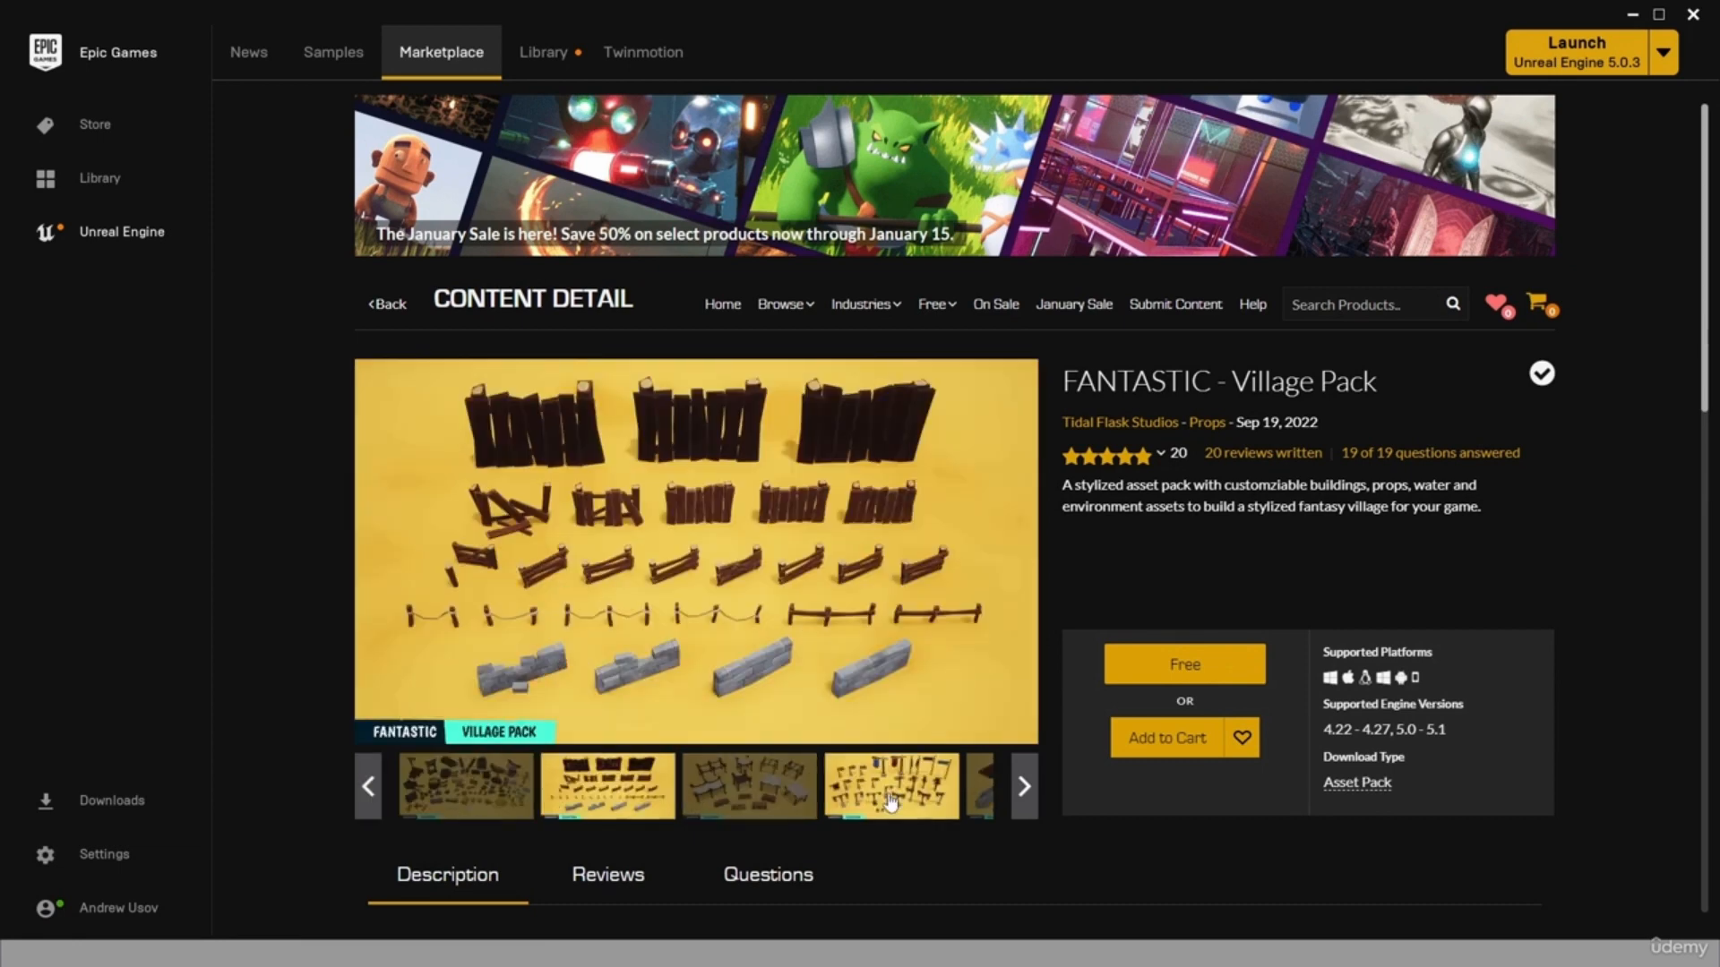
pyautogui.click(983, 802)
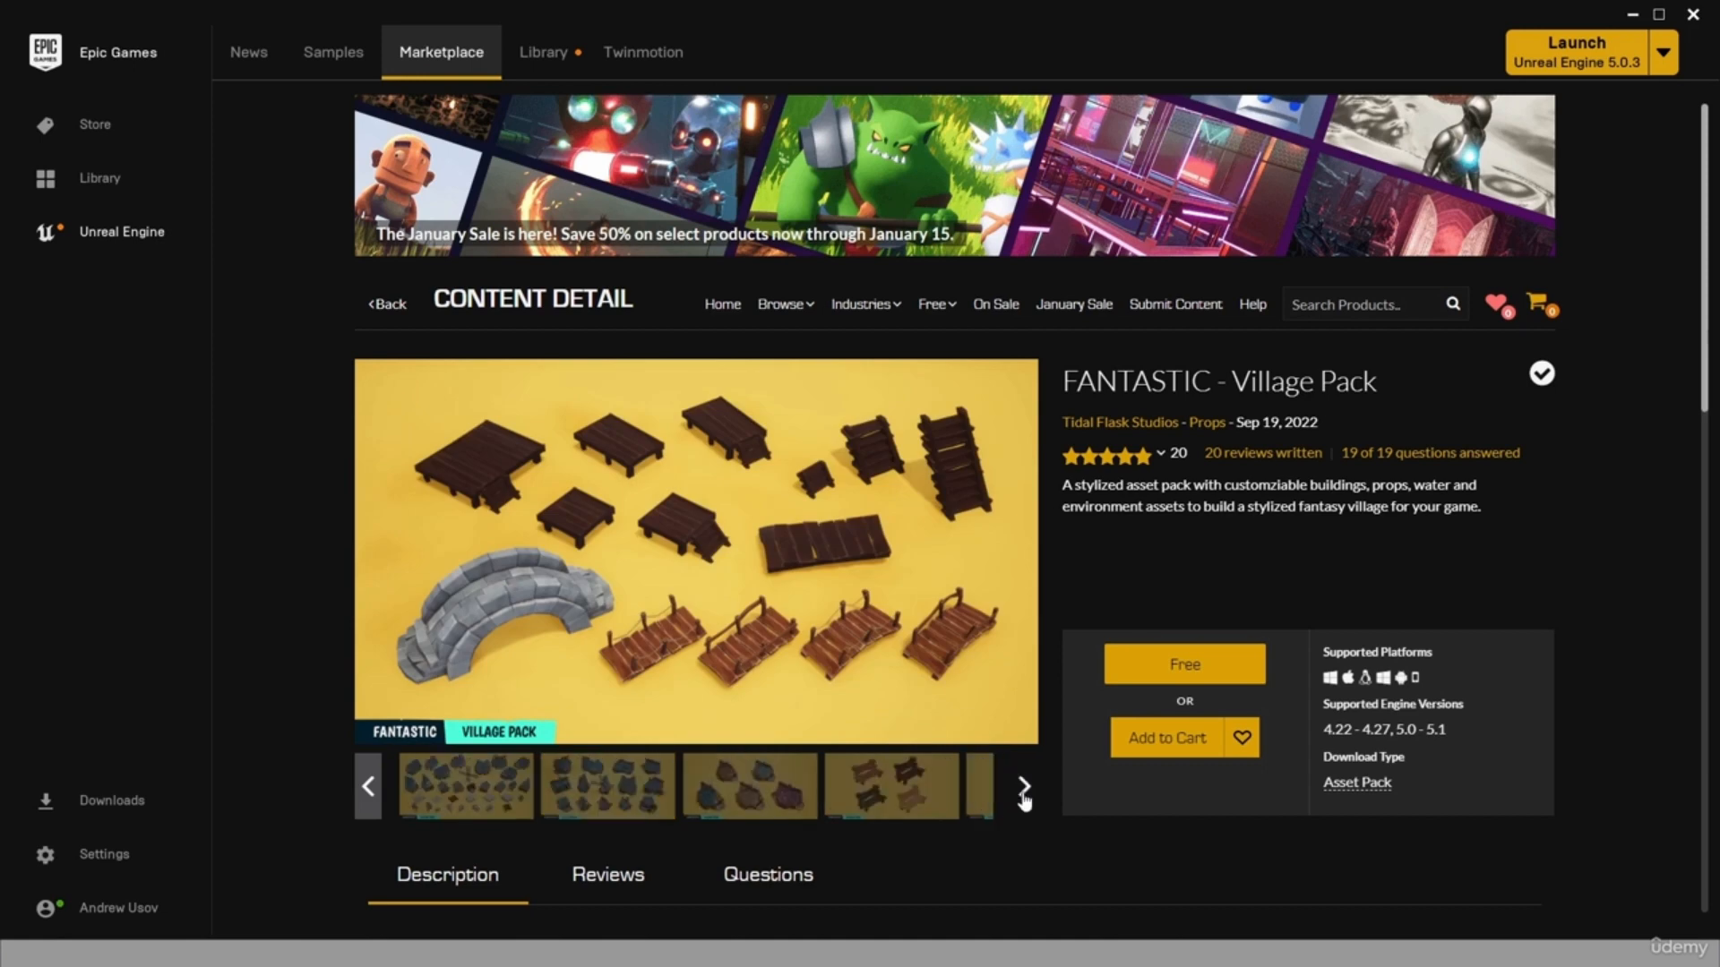
pyautogui.click(865, 806)
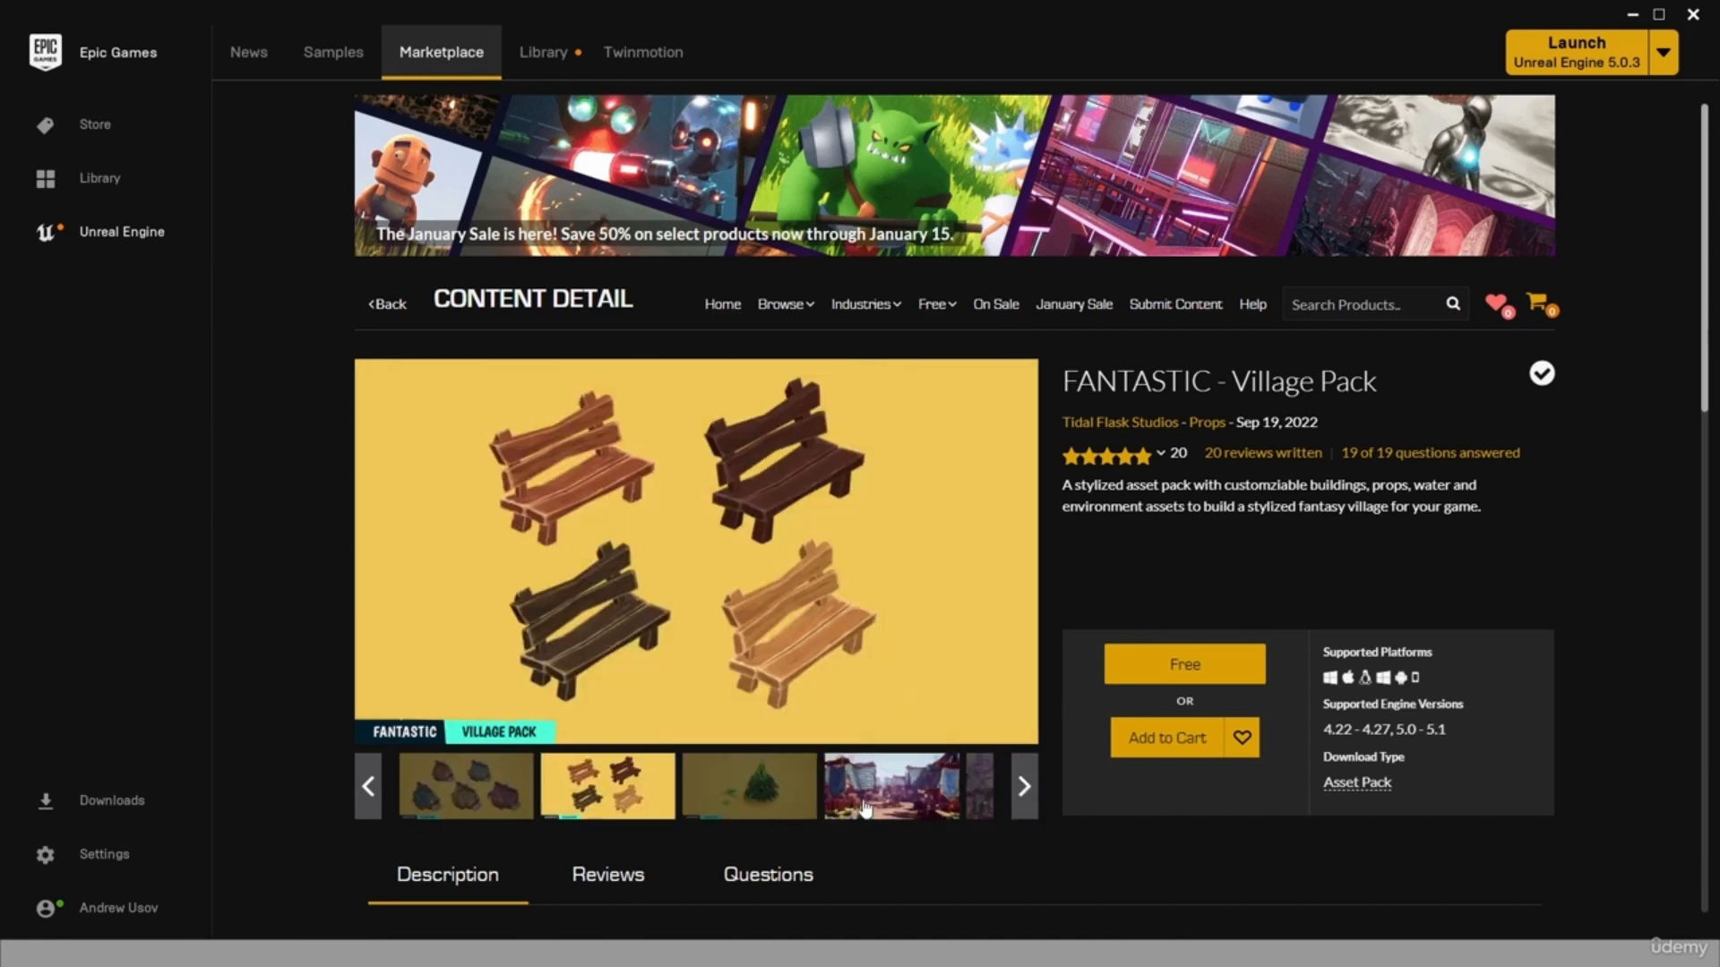
pyautogui.click(1025, 787)
pyautogui.click(912, 792)
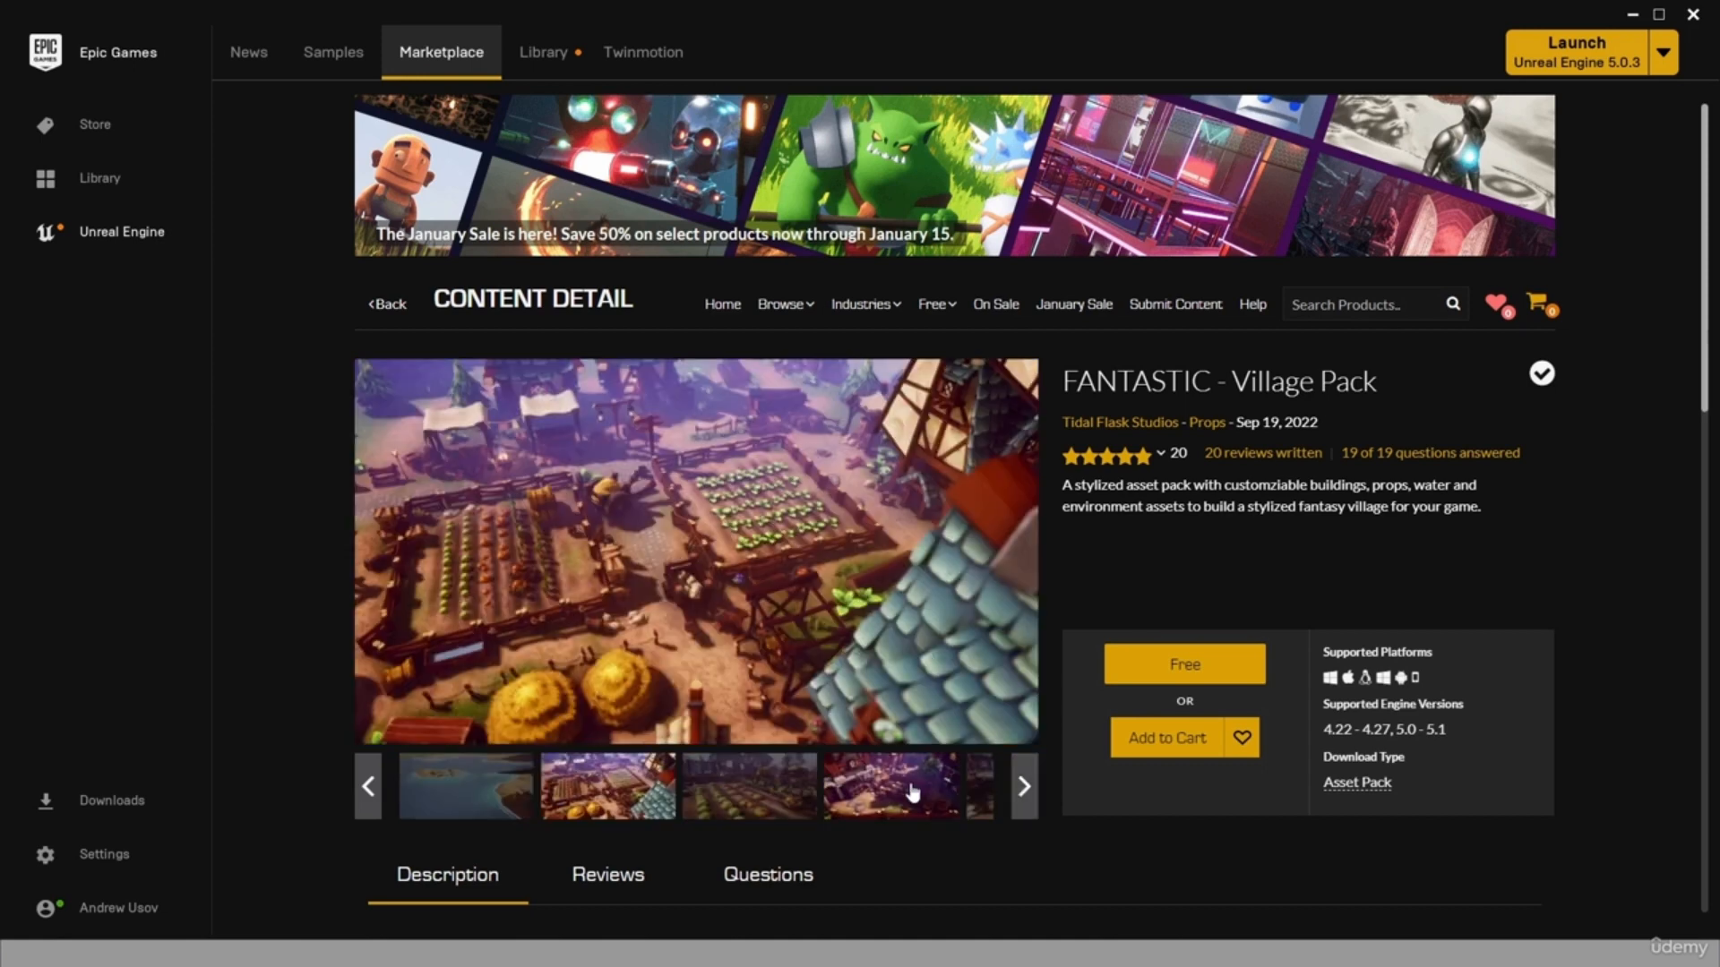
pyautogui.click(1023, 802)
pyautogui.click(627, 800)
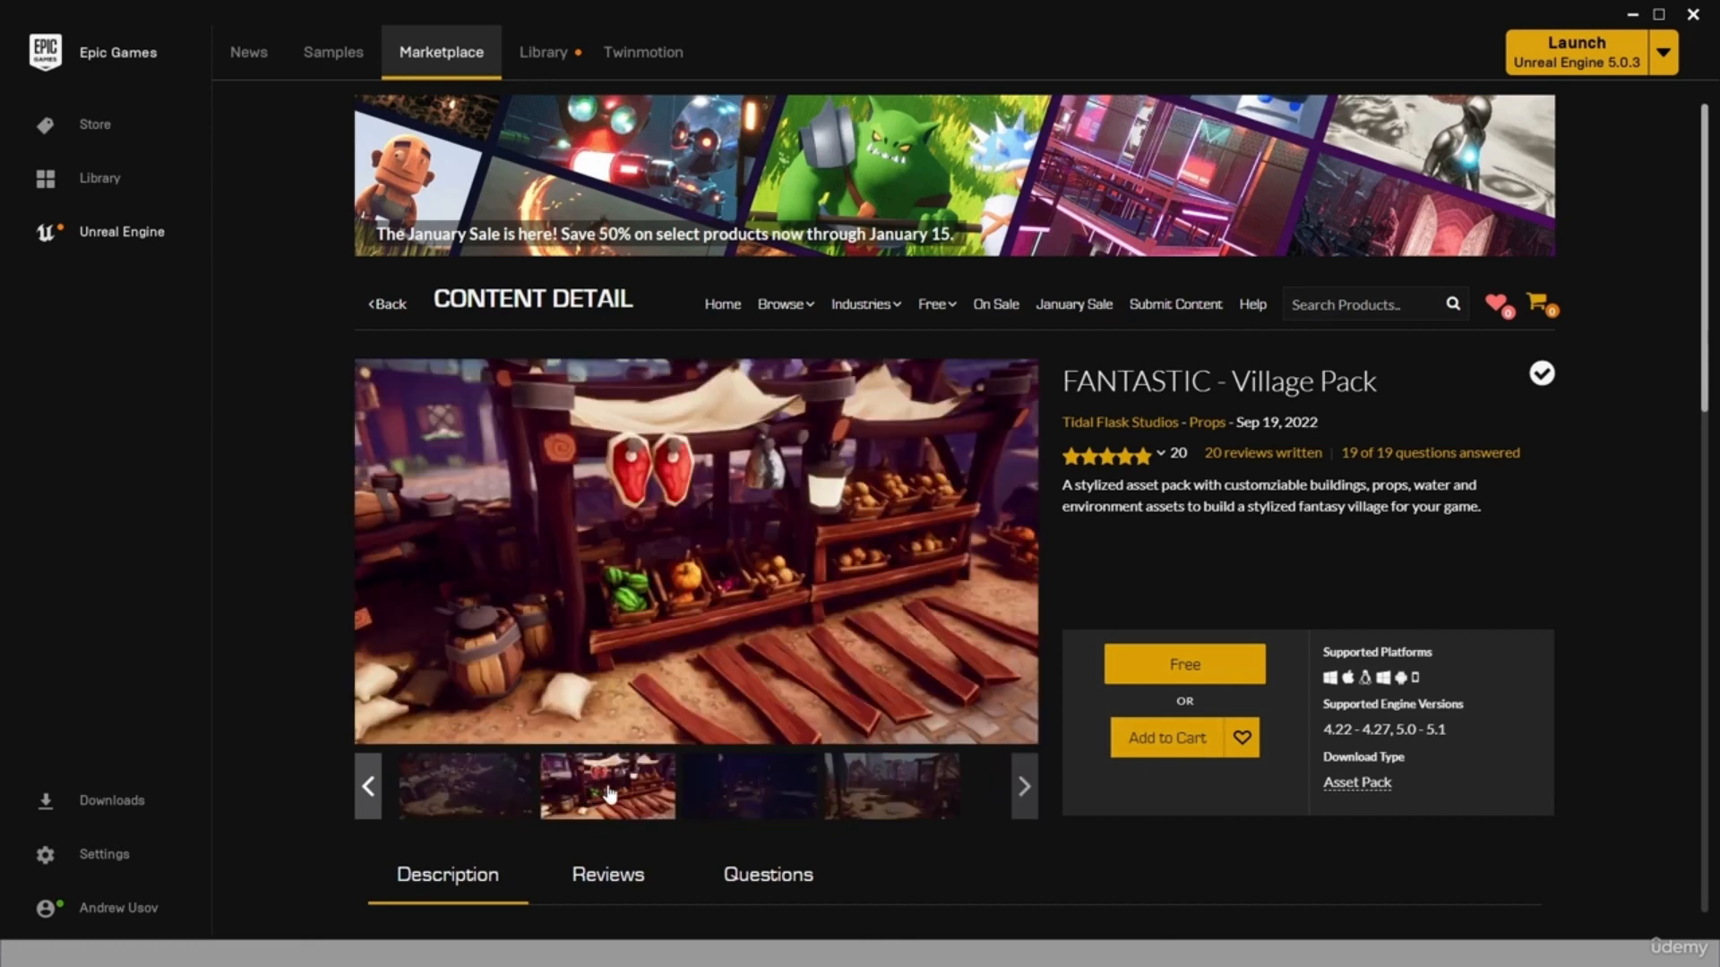
pyautogui.click(749, 815)
pyautogui.click(855, 817)
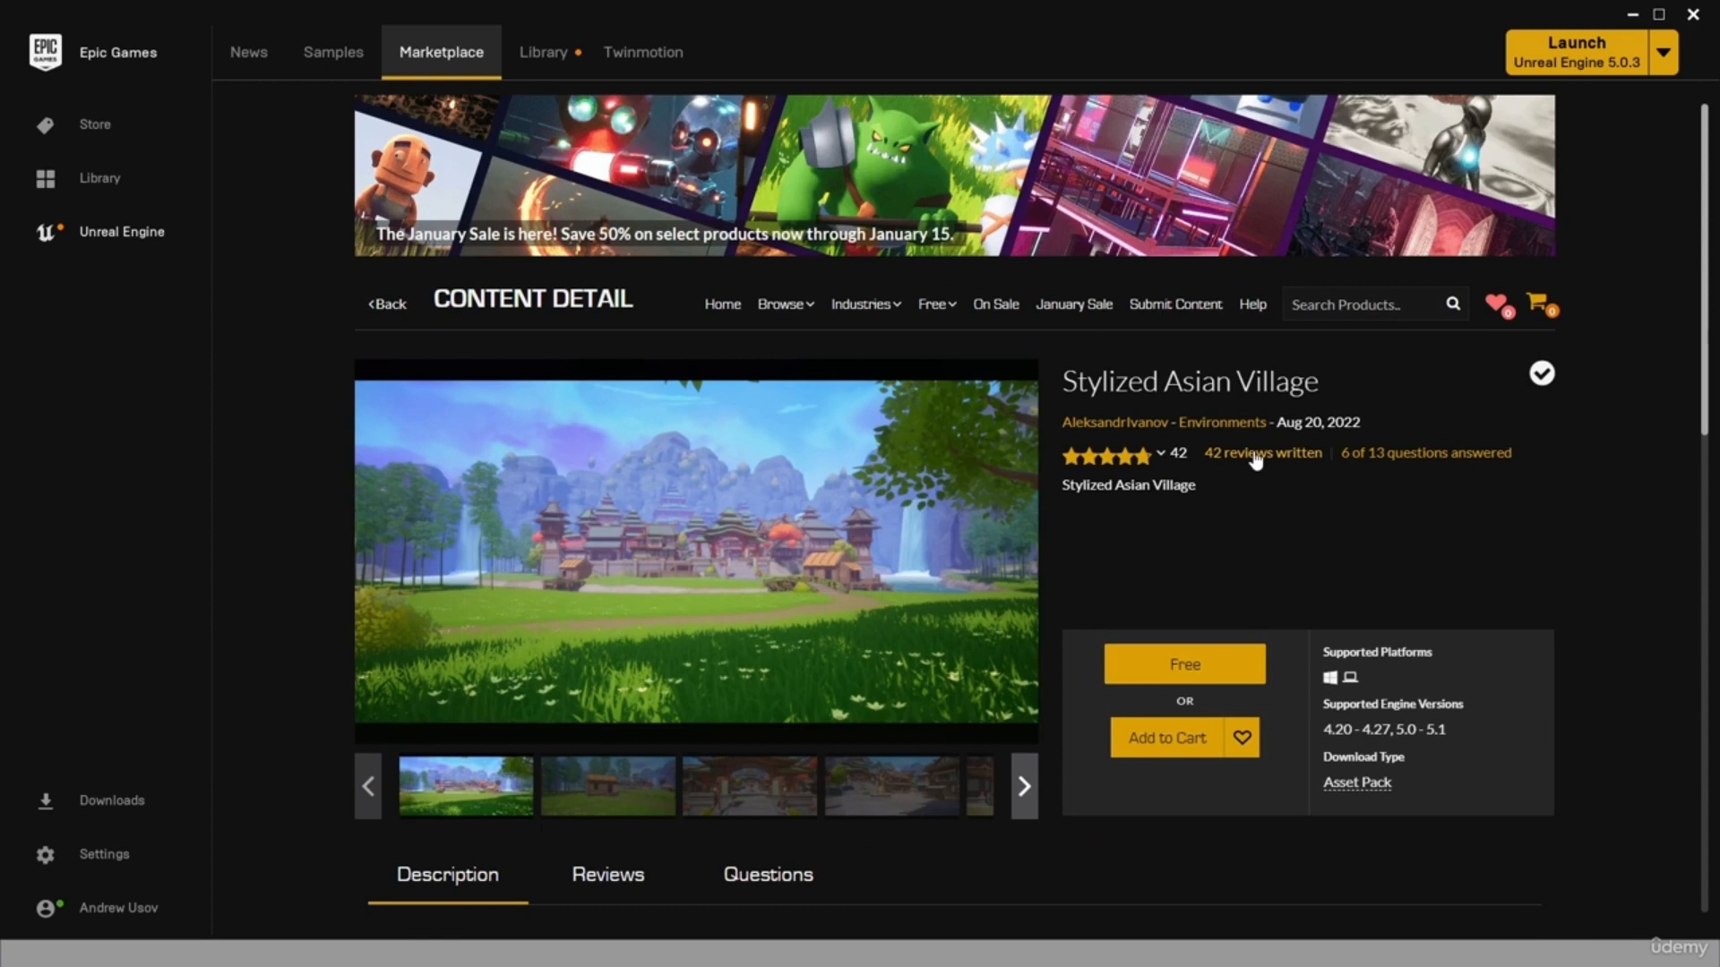
# Examine the Stylized Asian Village preview images showing its roofs, buildings, props and vegetation.
pyautogui.click(1023, 792)
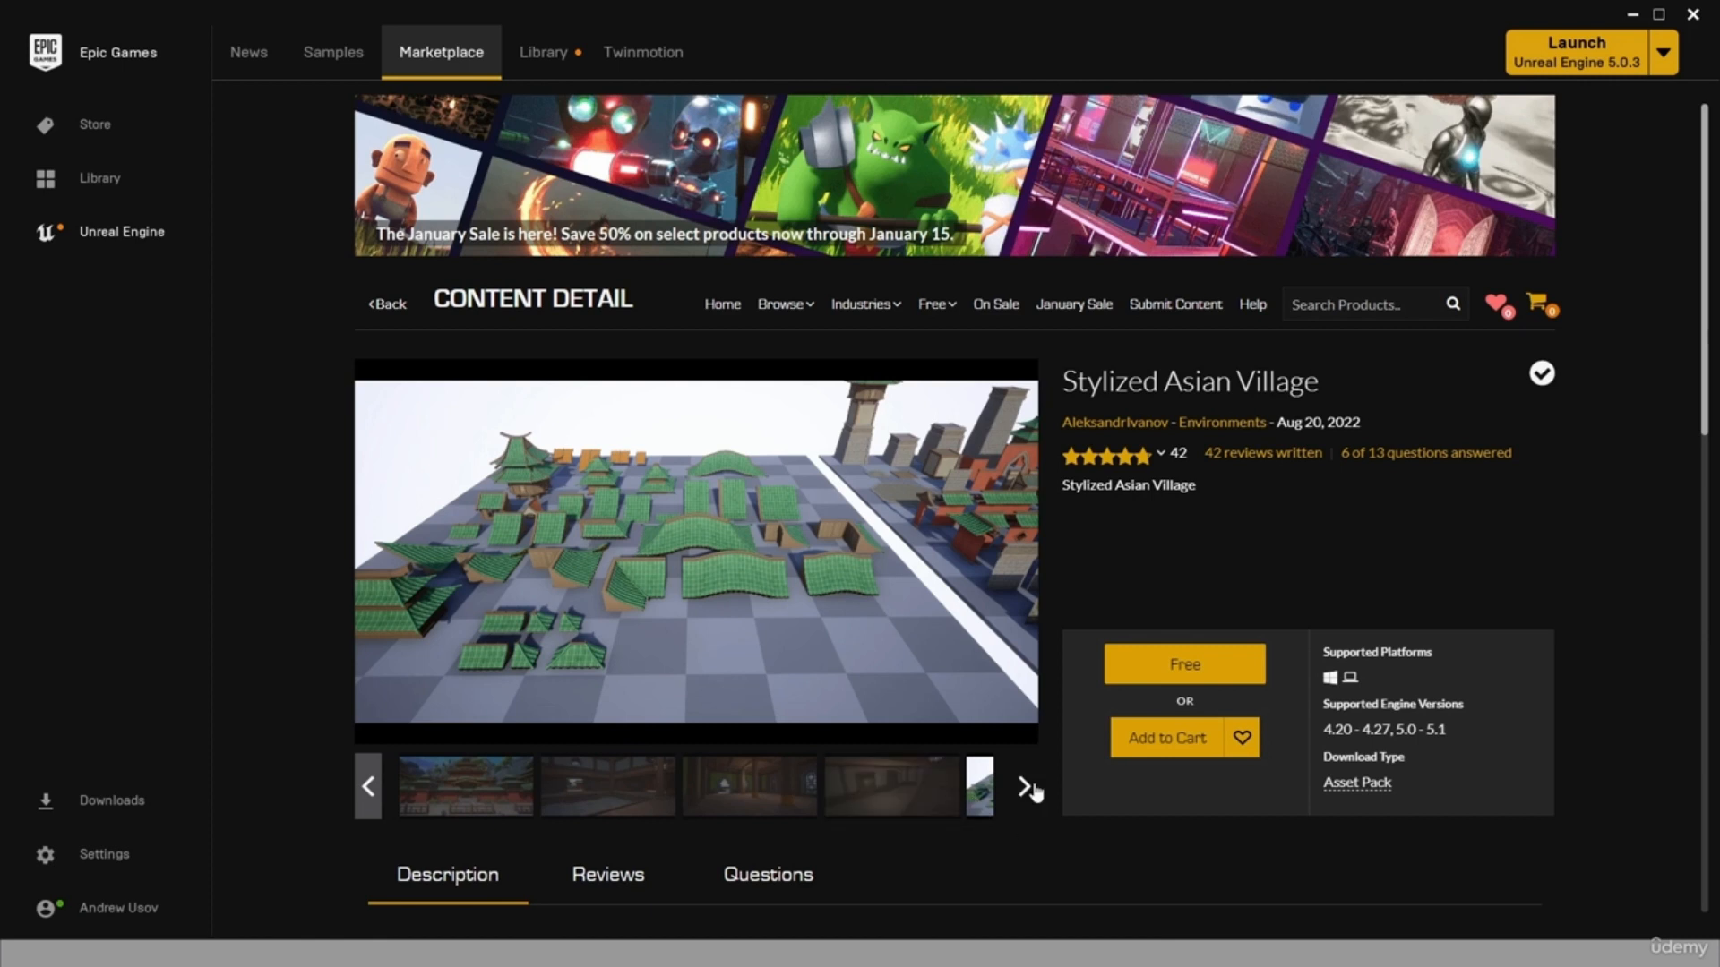
pyautogui.click(1026, 790)
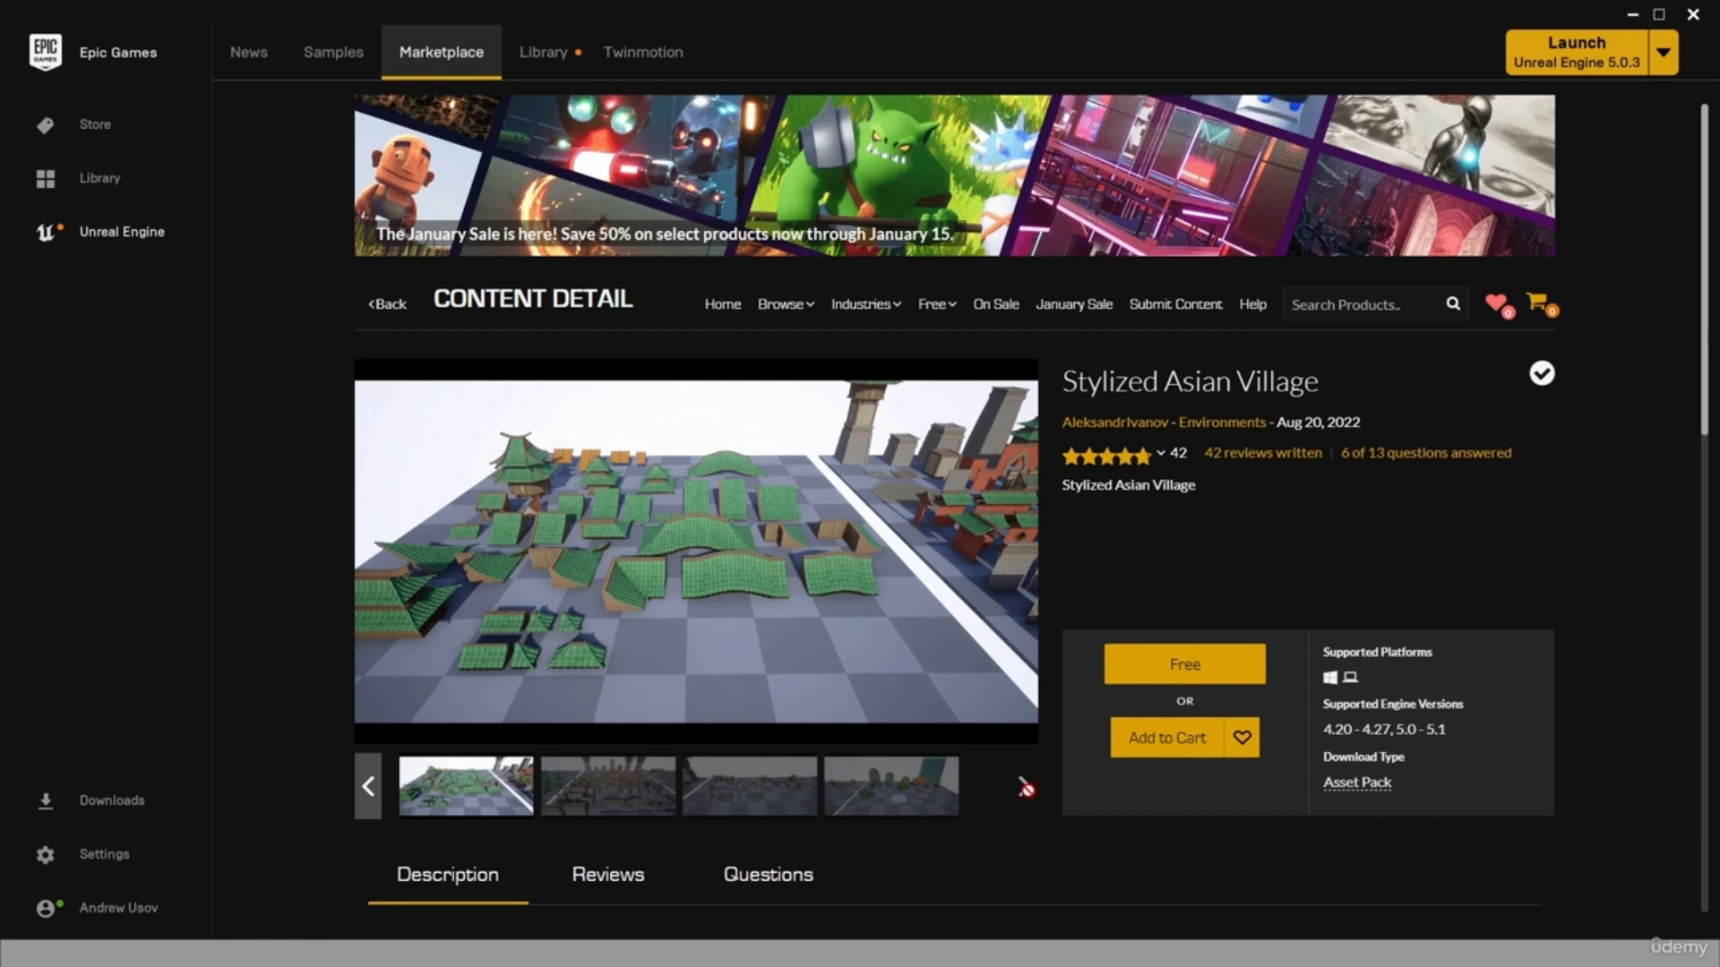
pyautogui.click(927, 817)
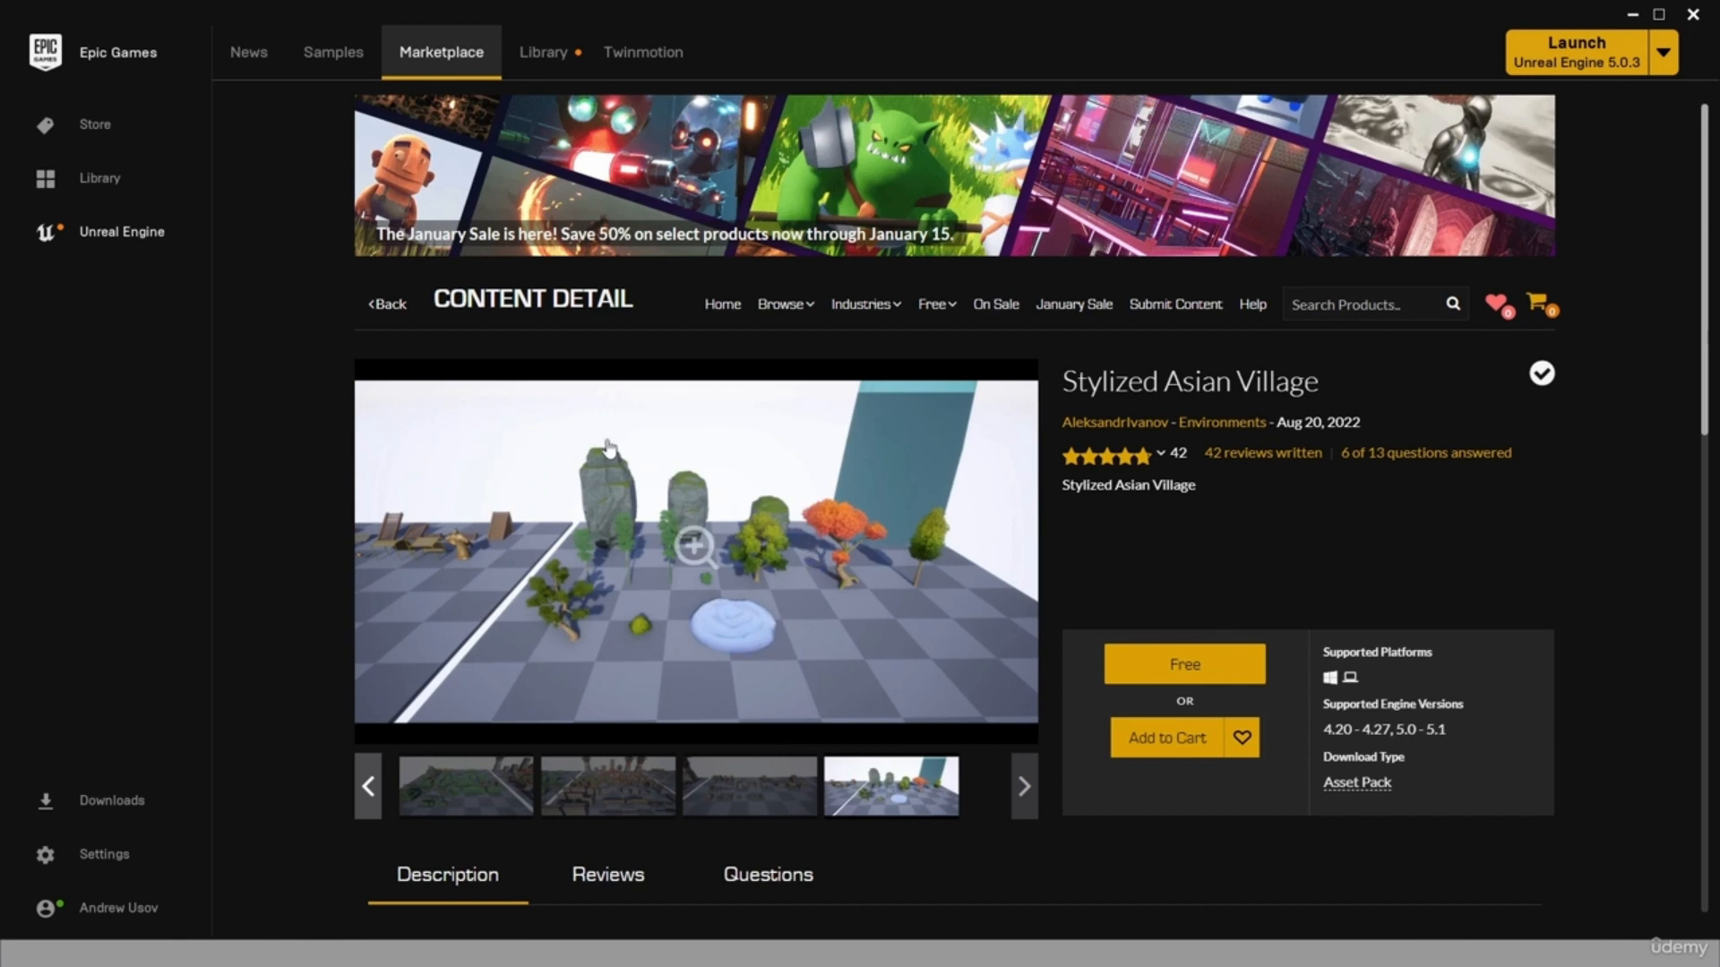
pyautogui.click(785, 806)
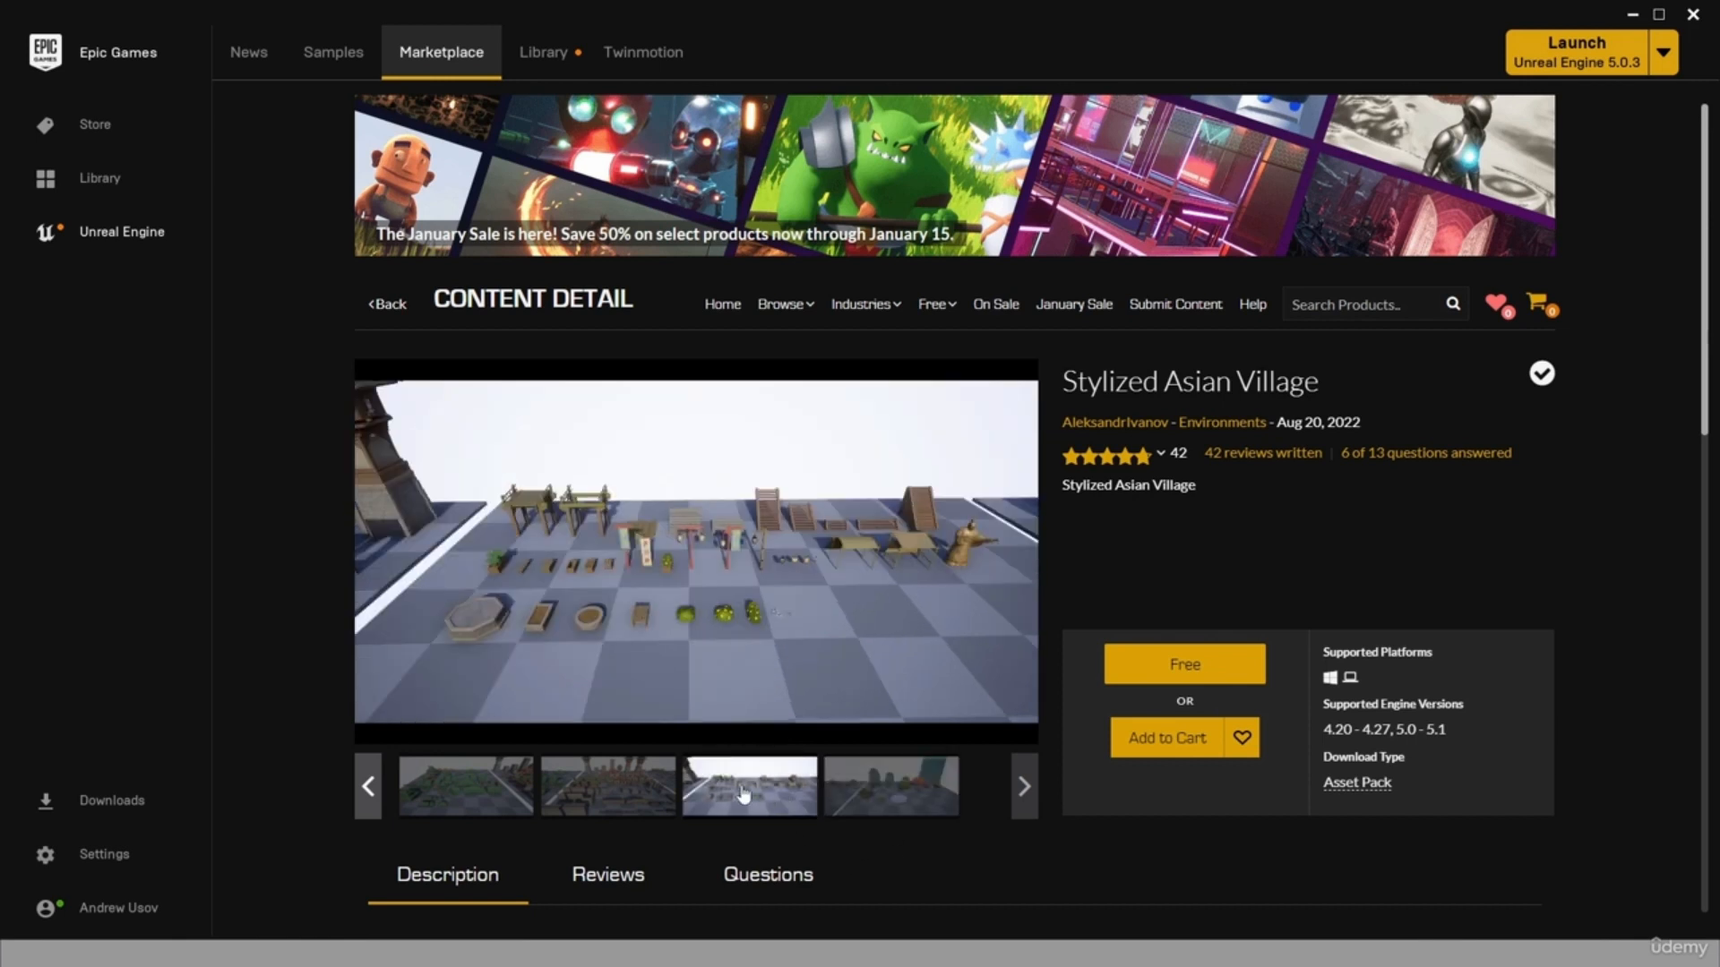
pyautogui.click(658, 794)
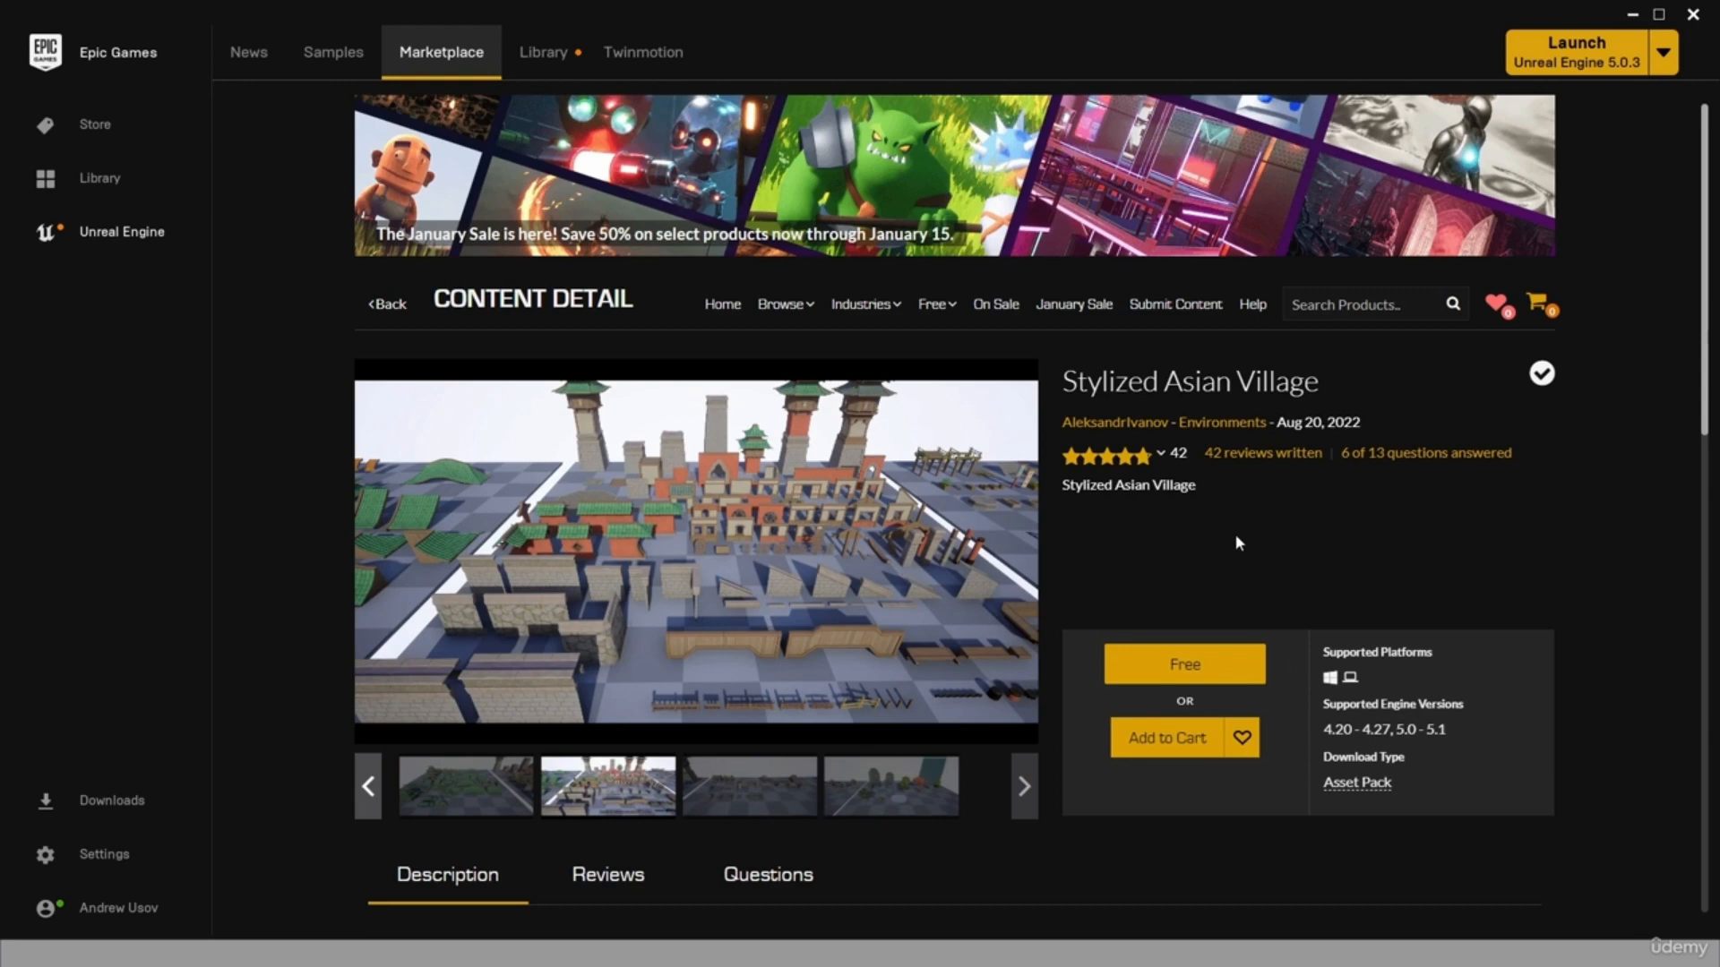
# Get the free Stylized Asian Village pack and accept the Epic Content License Agreement.
pyautogui.click(1205, 663)
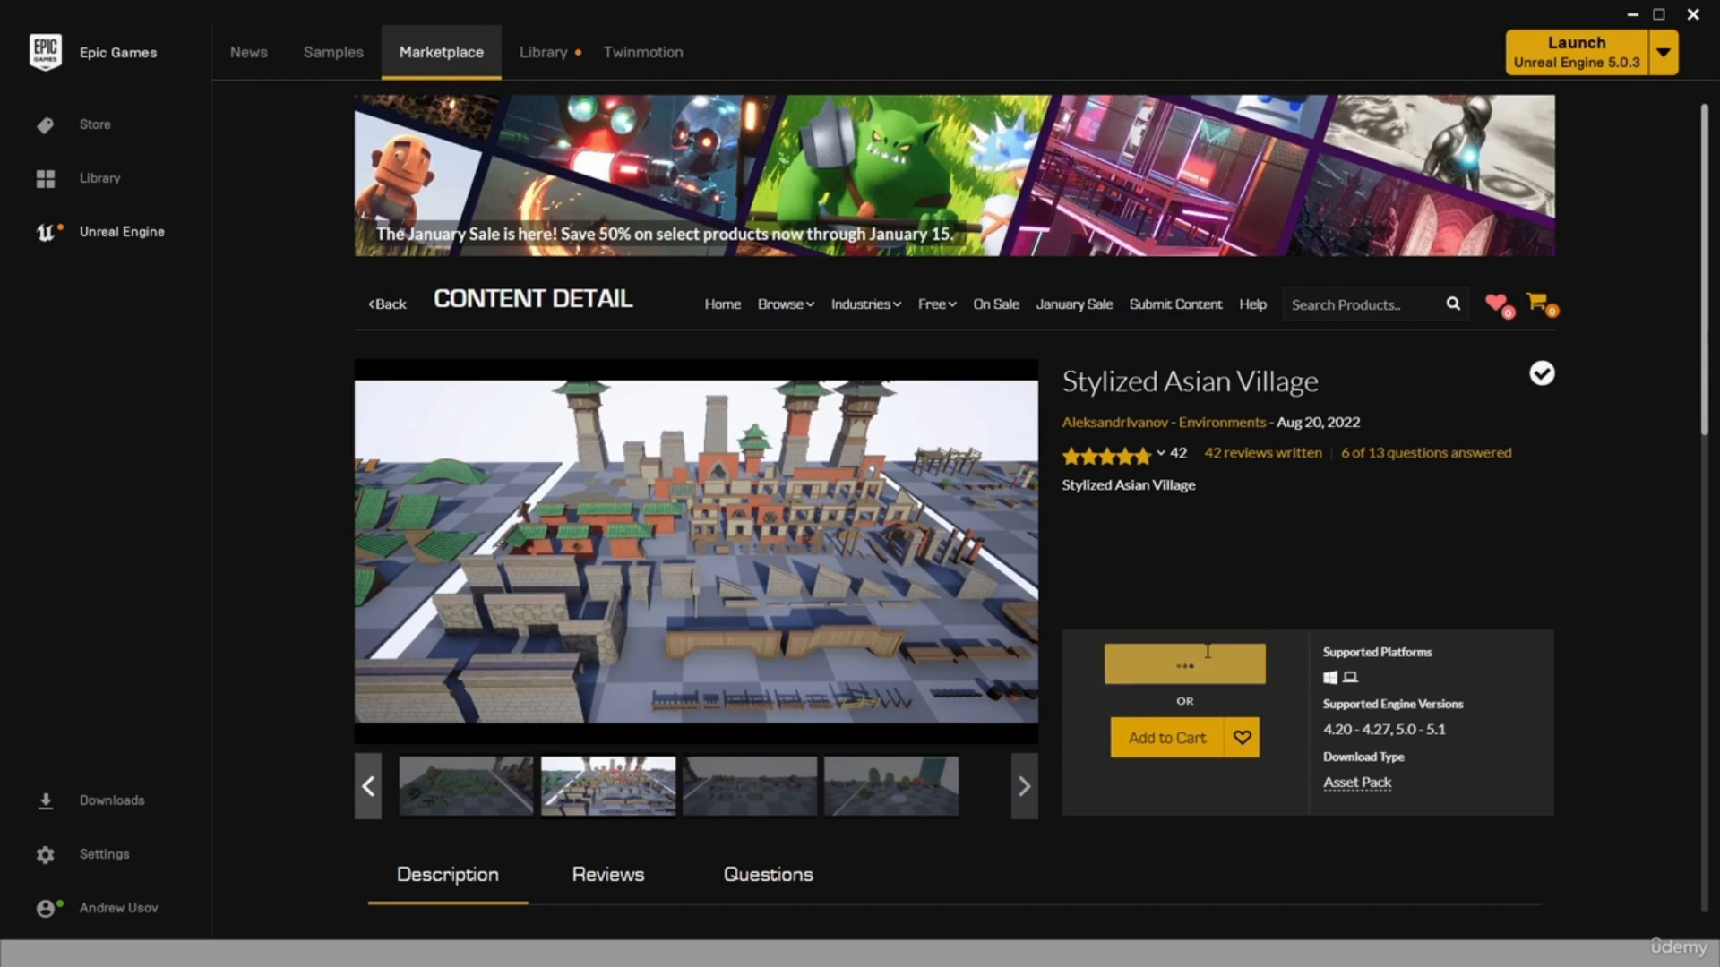
pyautogui.click(776, 760)
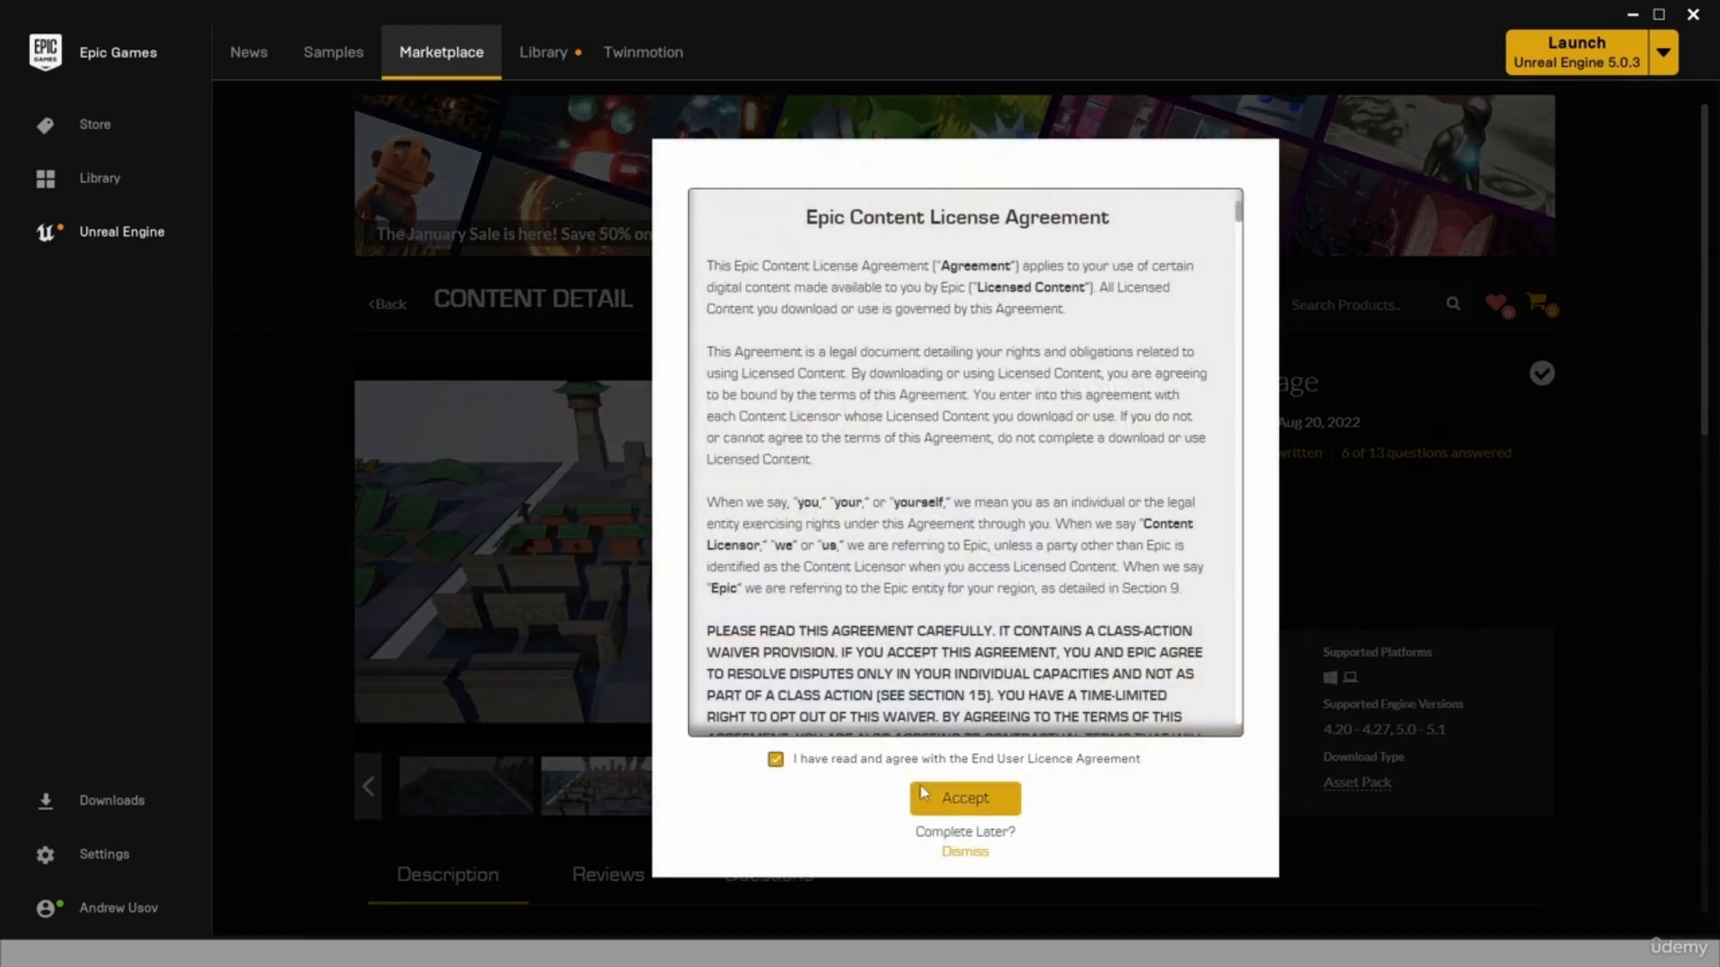
pyautogui.click(966, 799)
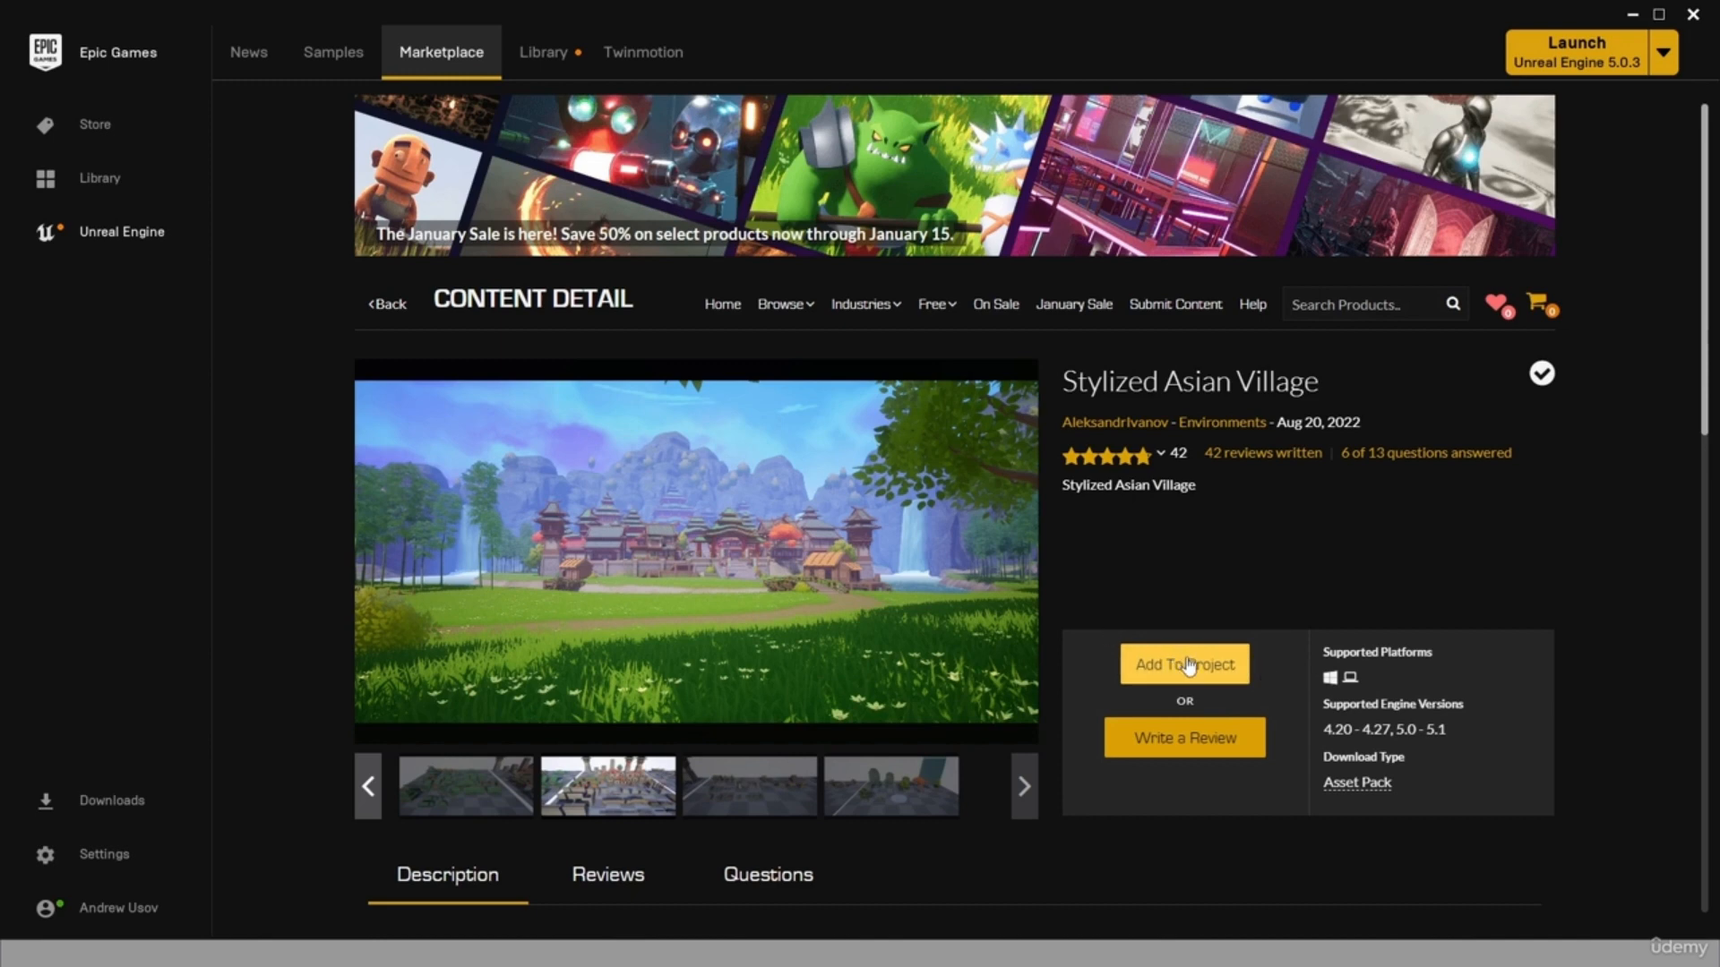
# Add the Stylized Asian Village pack to the Animation_Test project and open its Asian_Village content folder in Unreal Editor.
pyautogui.click(1189, 667)
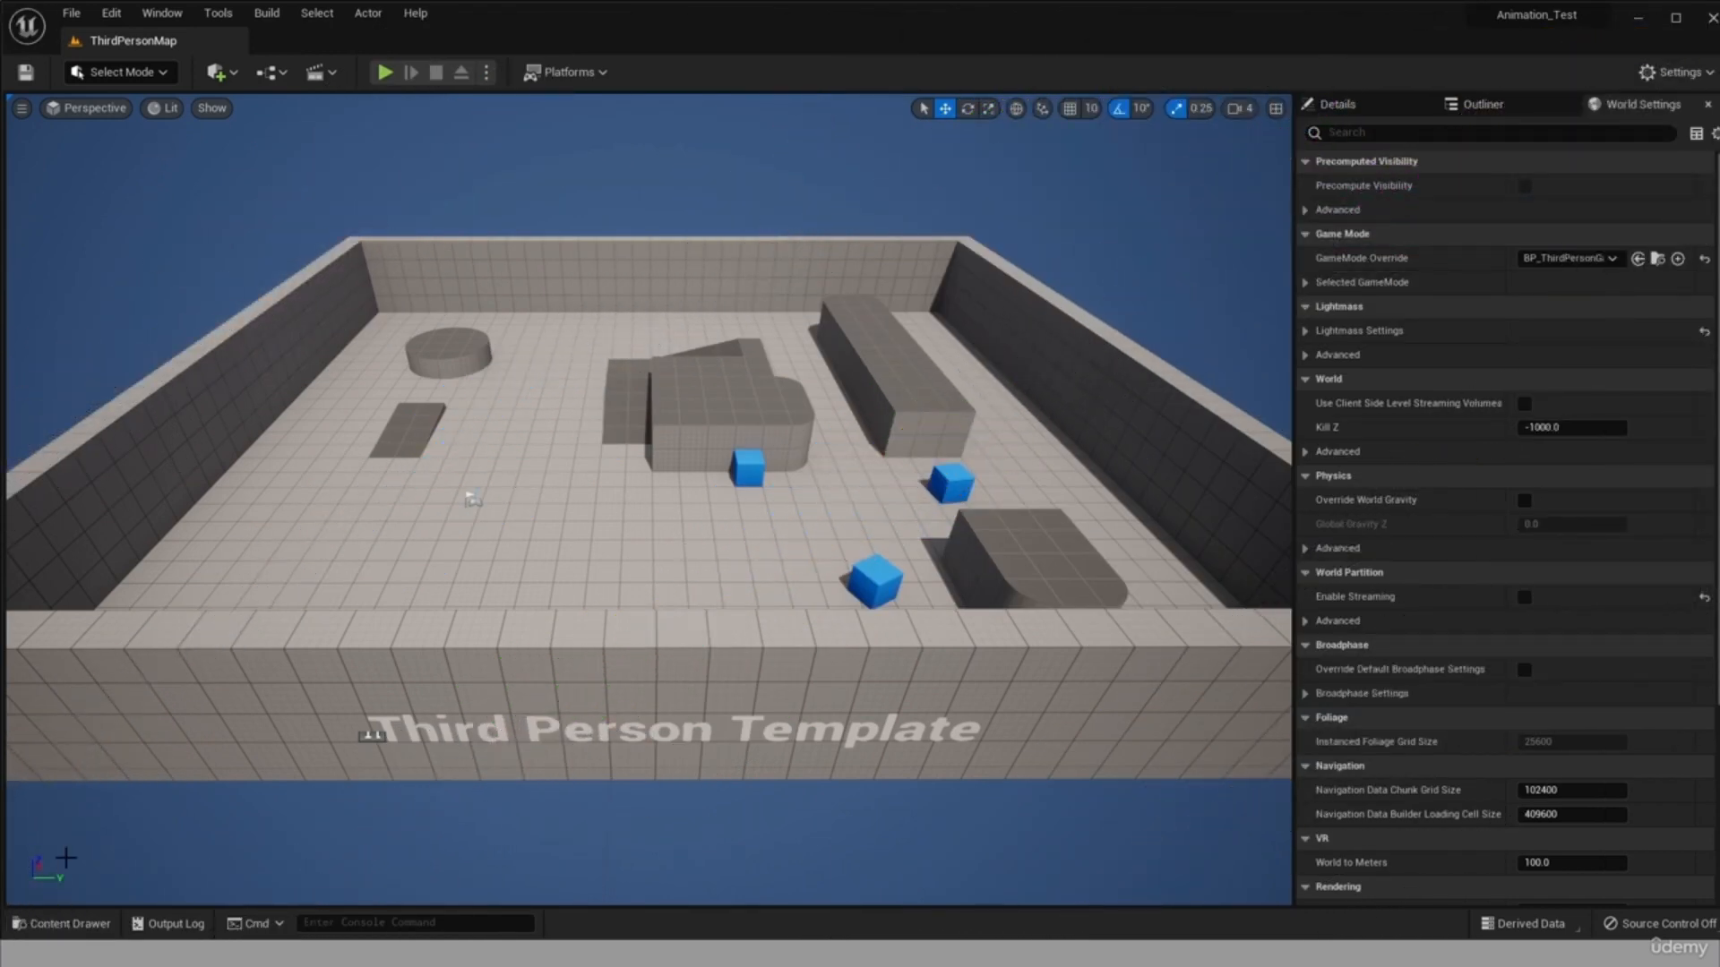
pyautogui.click(60, 923)
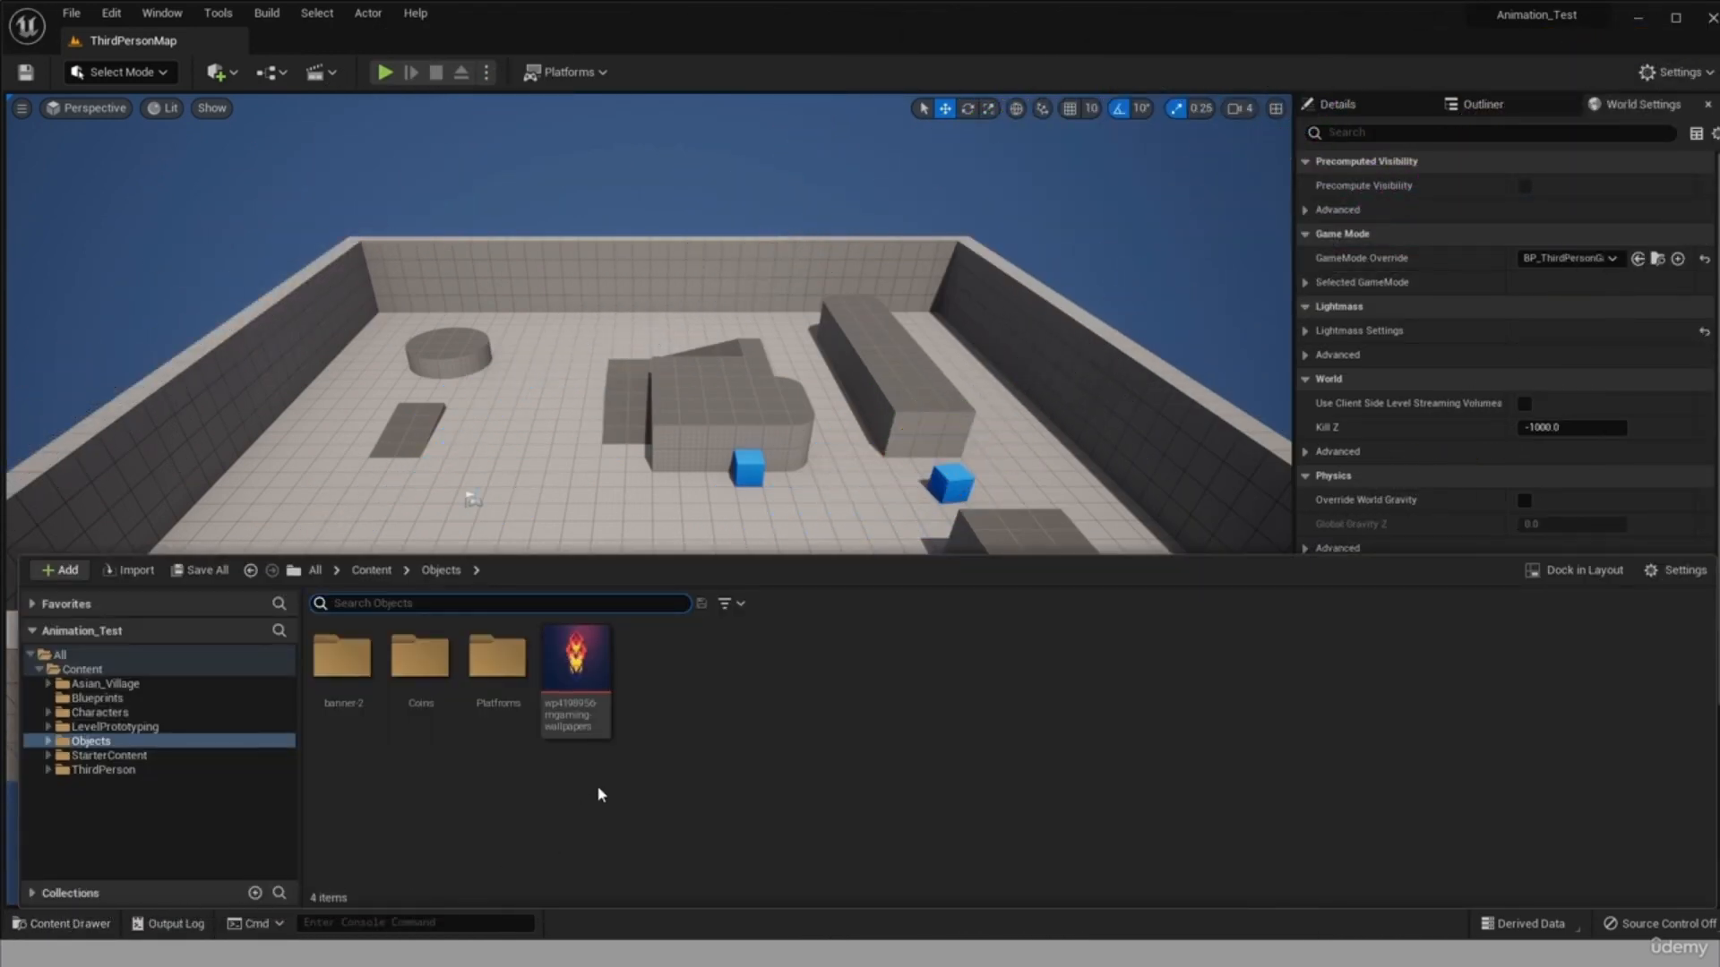
pyautogui.click(97, 684)
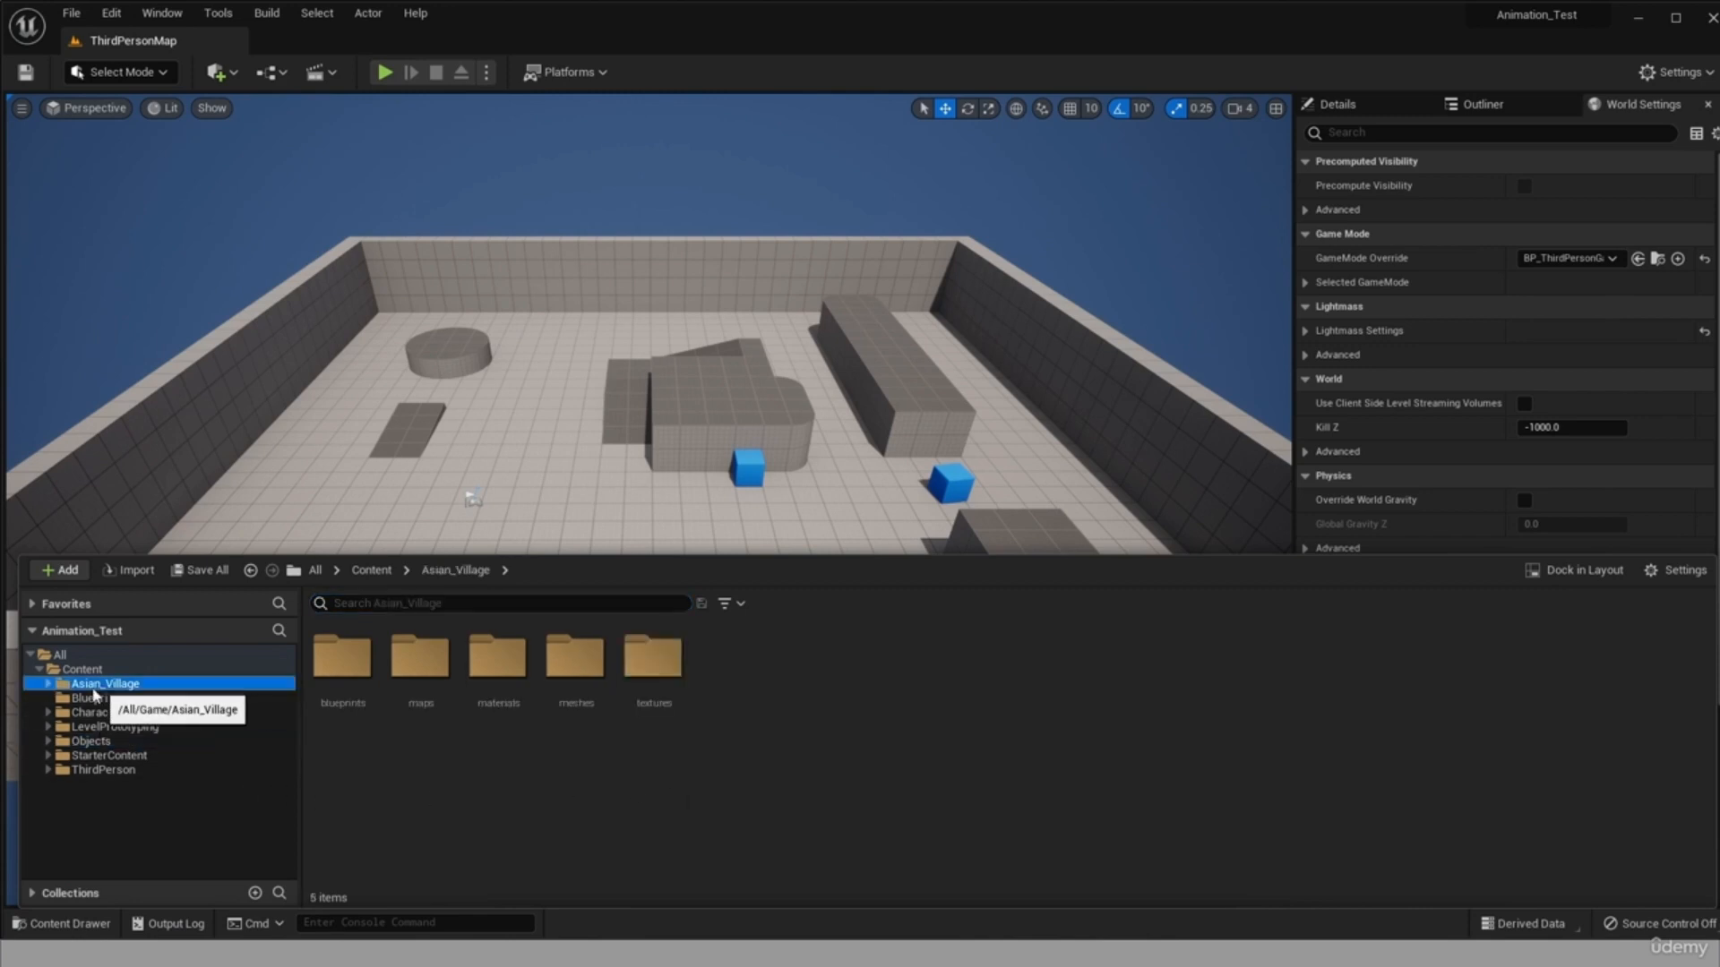
# Expand the Asian_Village folder and view its blueprints and Asian_Village_Demo_sharedassets folders.
pyautogui.click(47, 685)
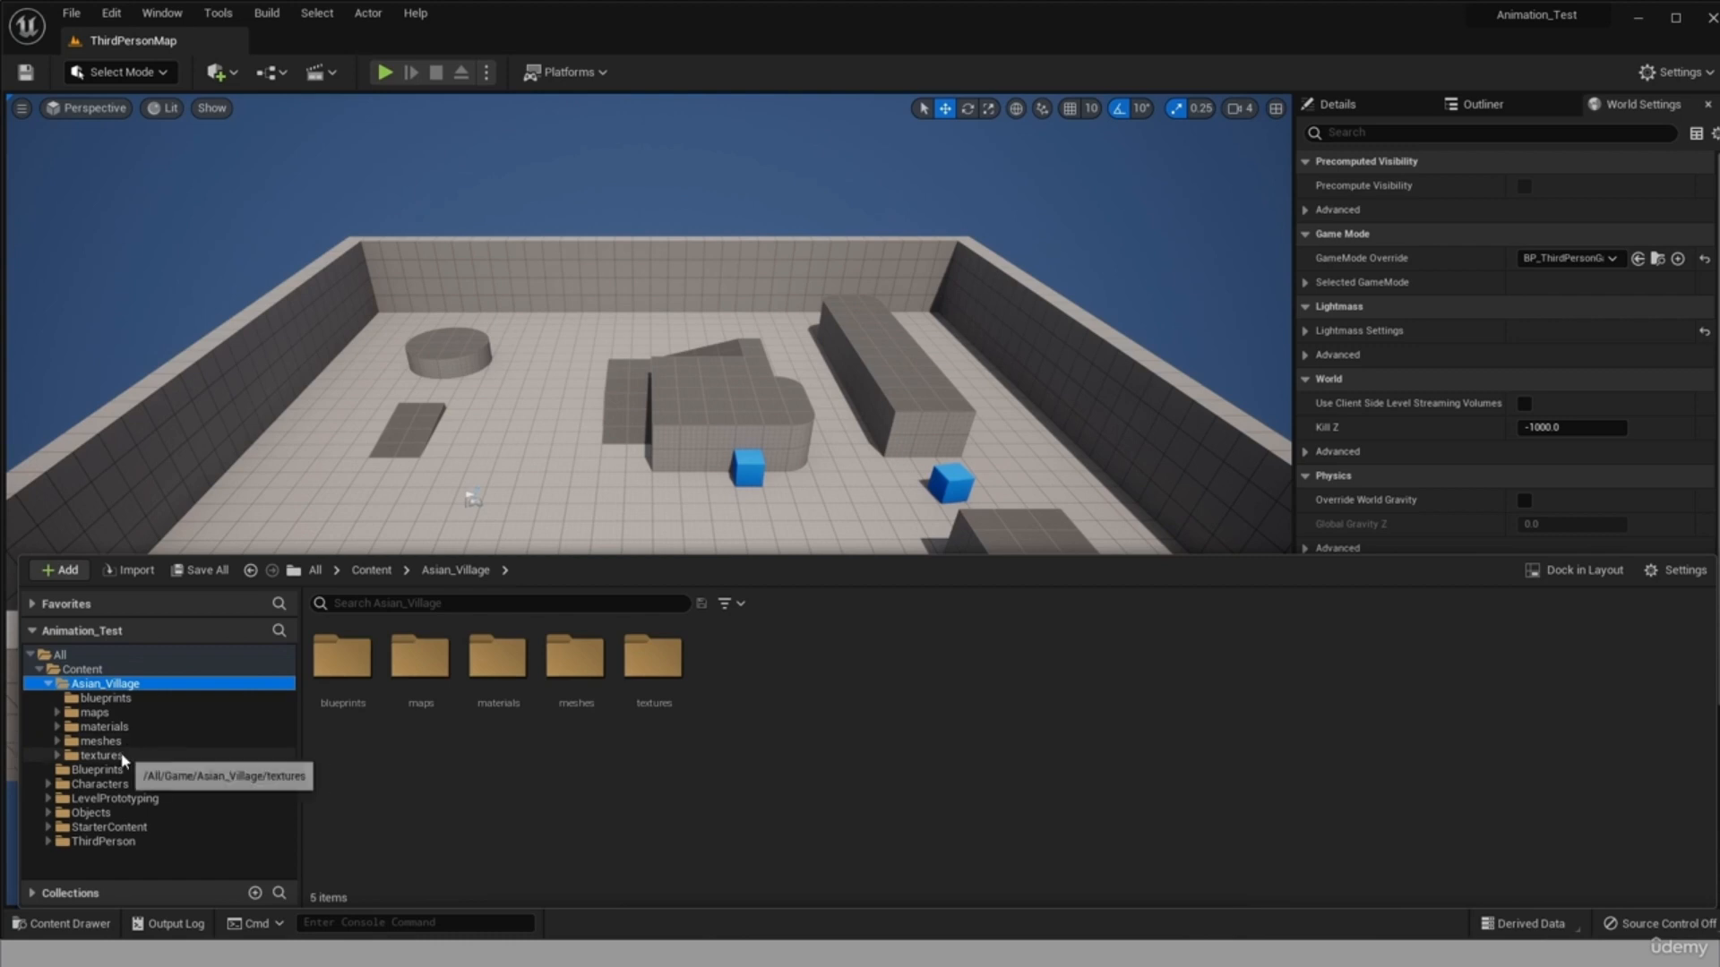
pyautogui.click(178, 714)
pyautogui.click(115, 699)
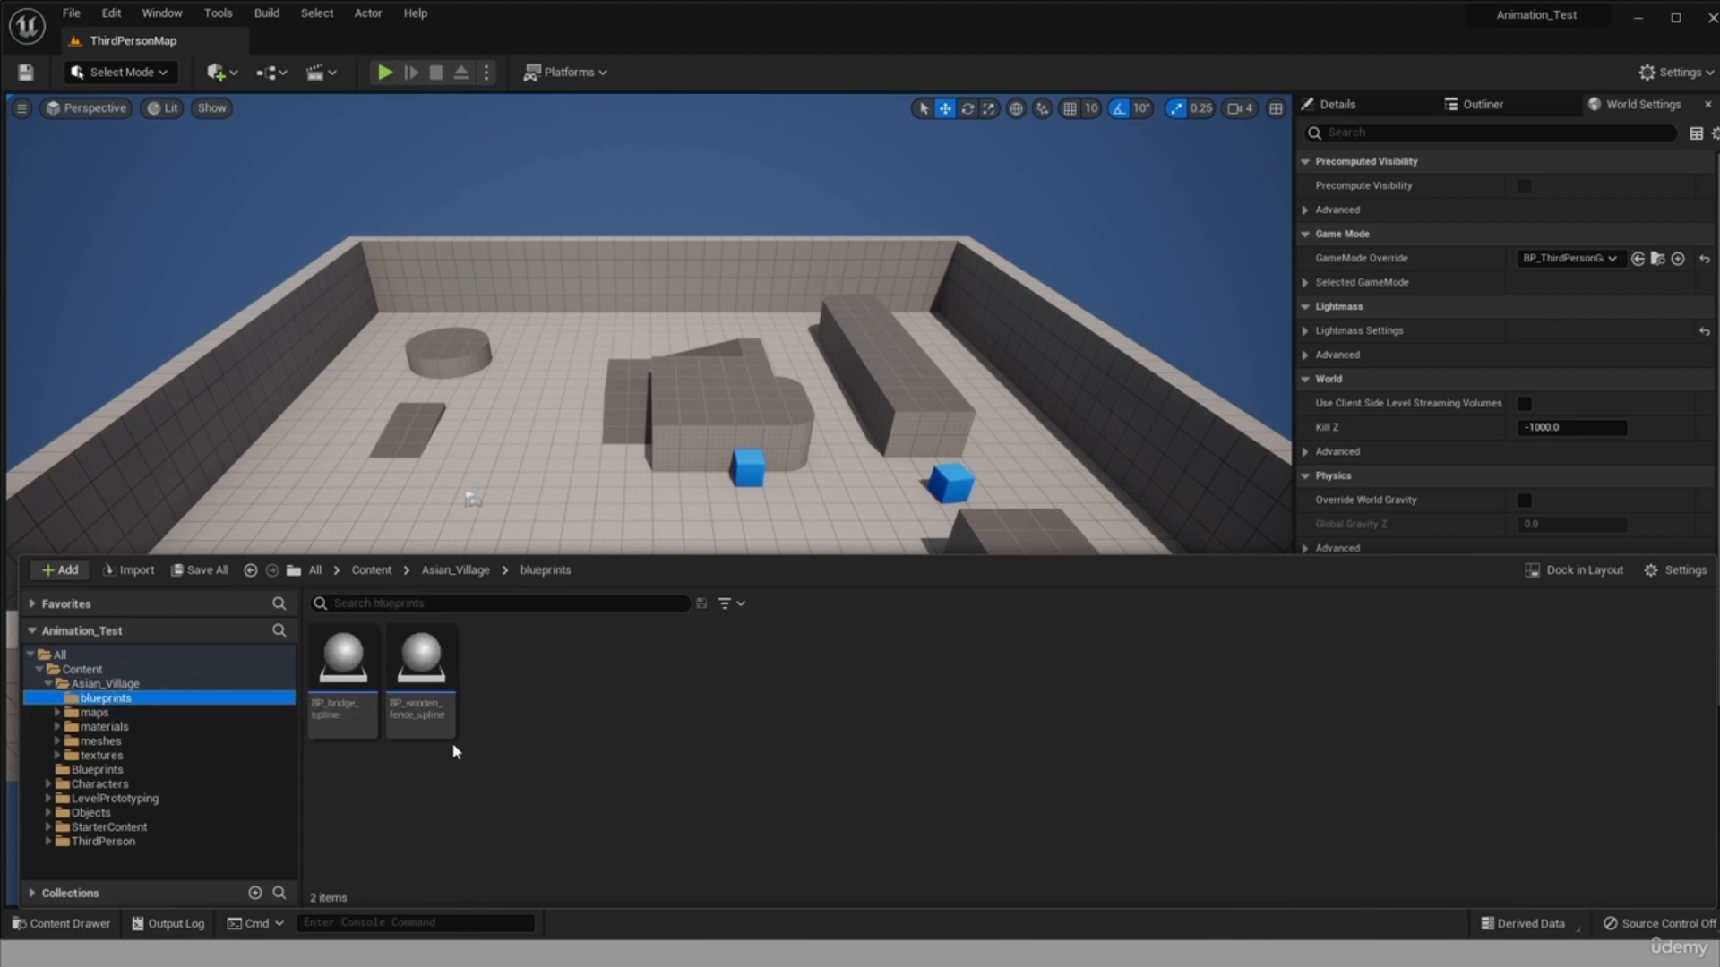
pyautogui.click(57, 714)
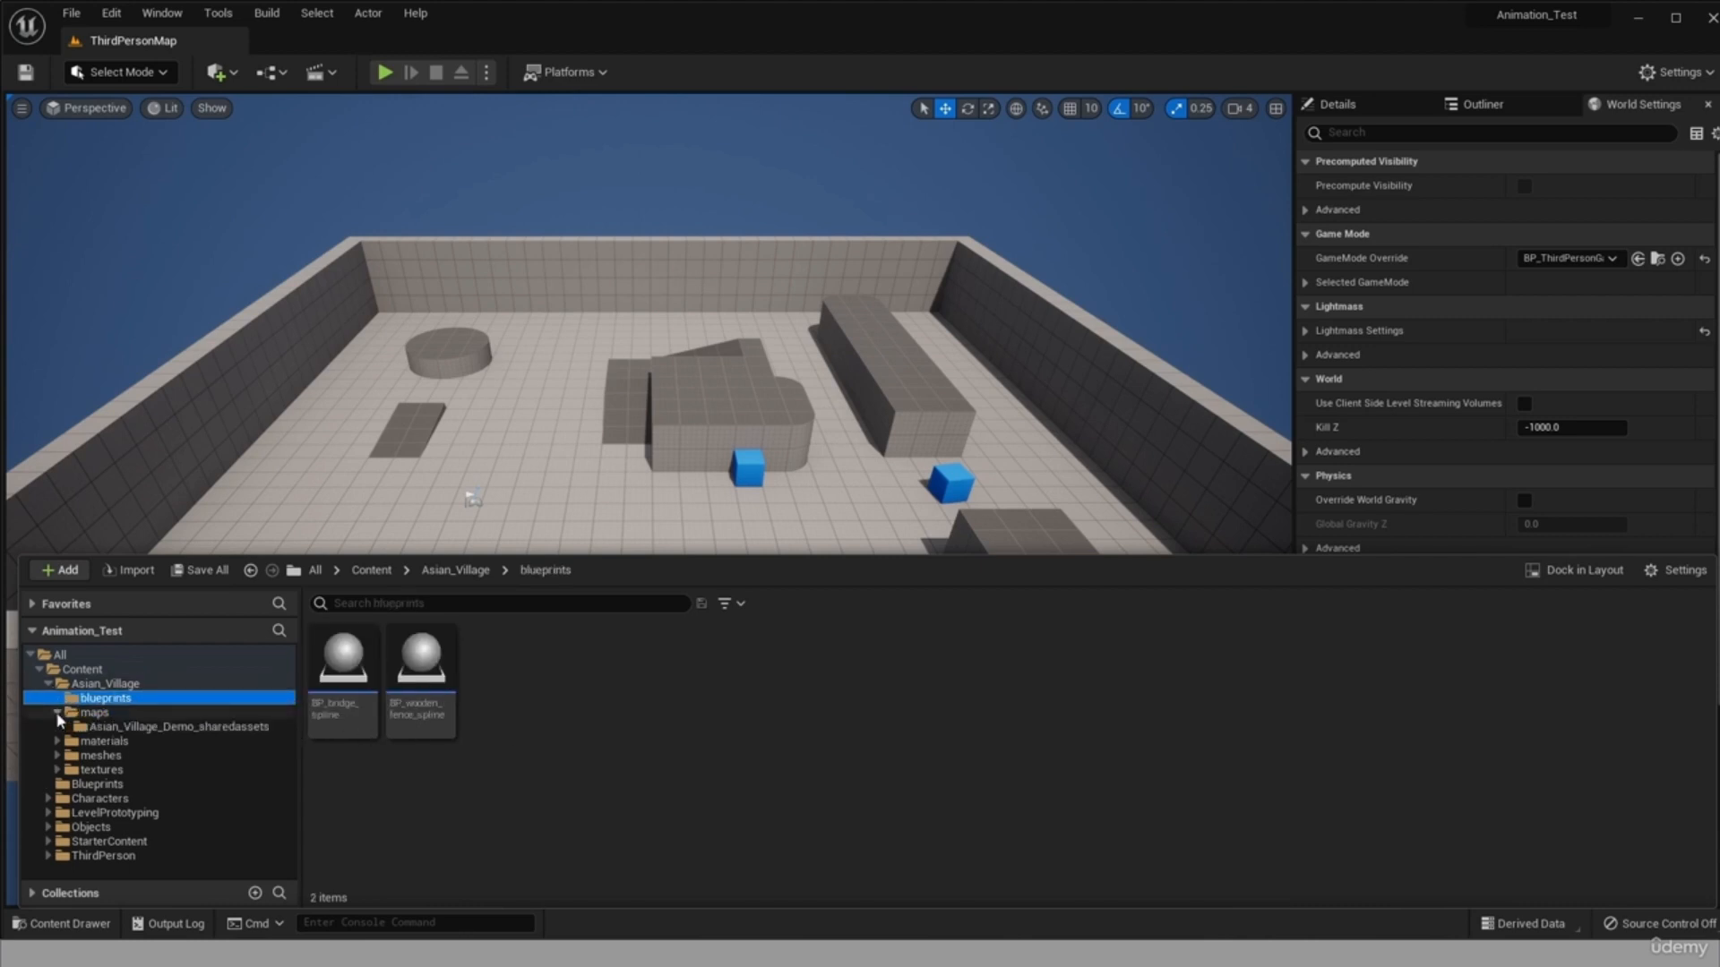
pyautogui.click(179, 726)
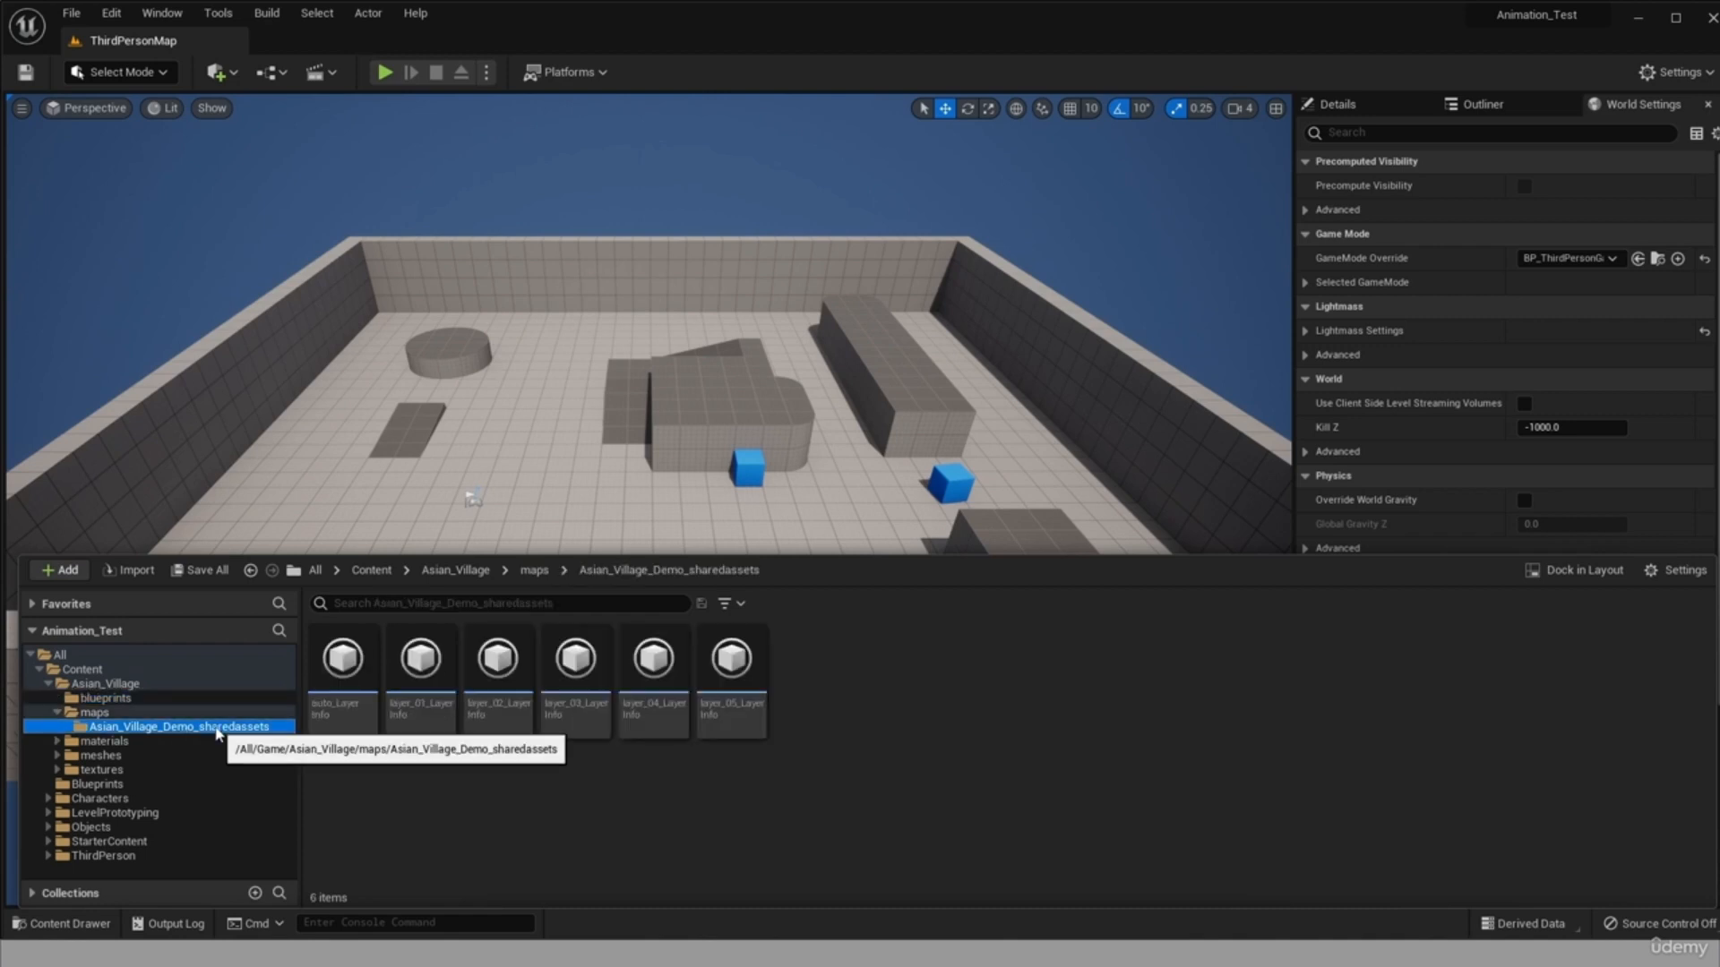
# Look through the subfolders of the Asian_Village materials, meshes and textures folders, and open the meshes folder.
pyautogui.click(57, 743)
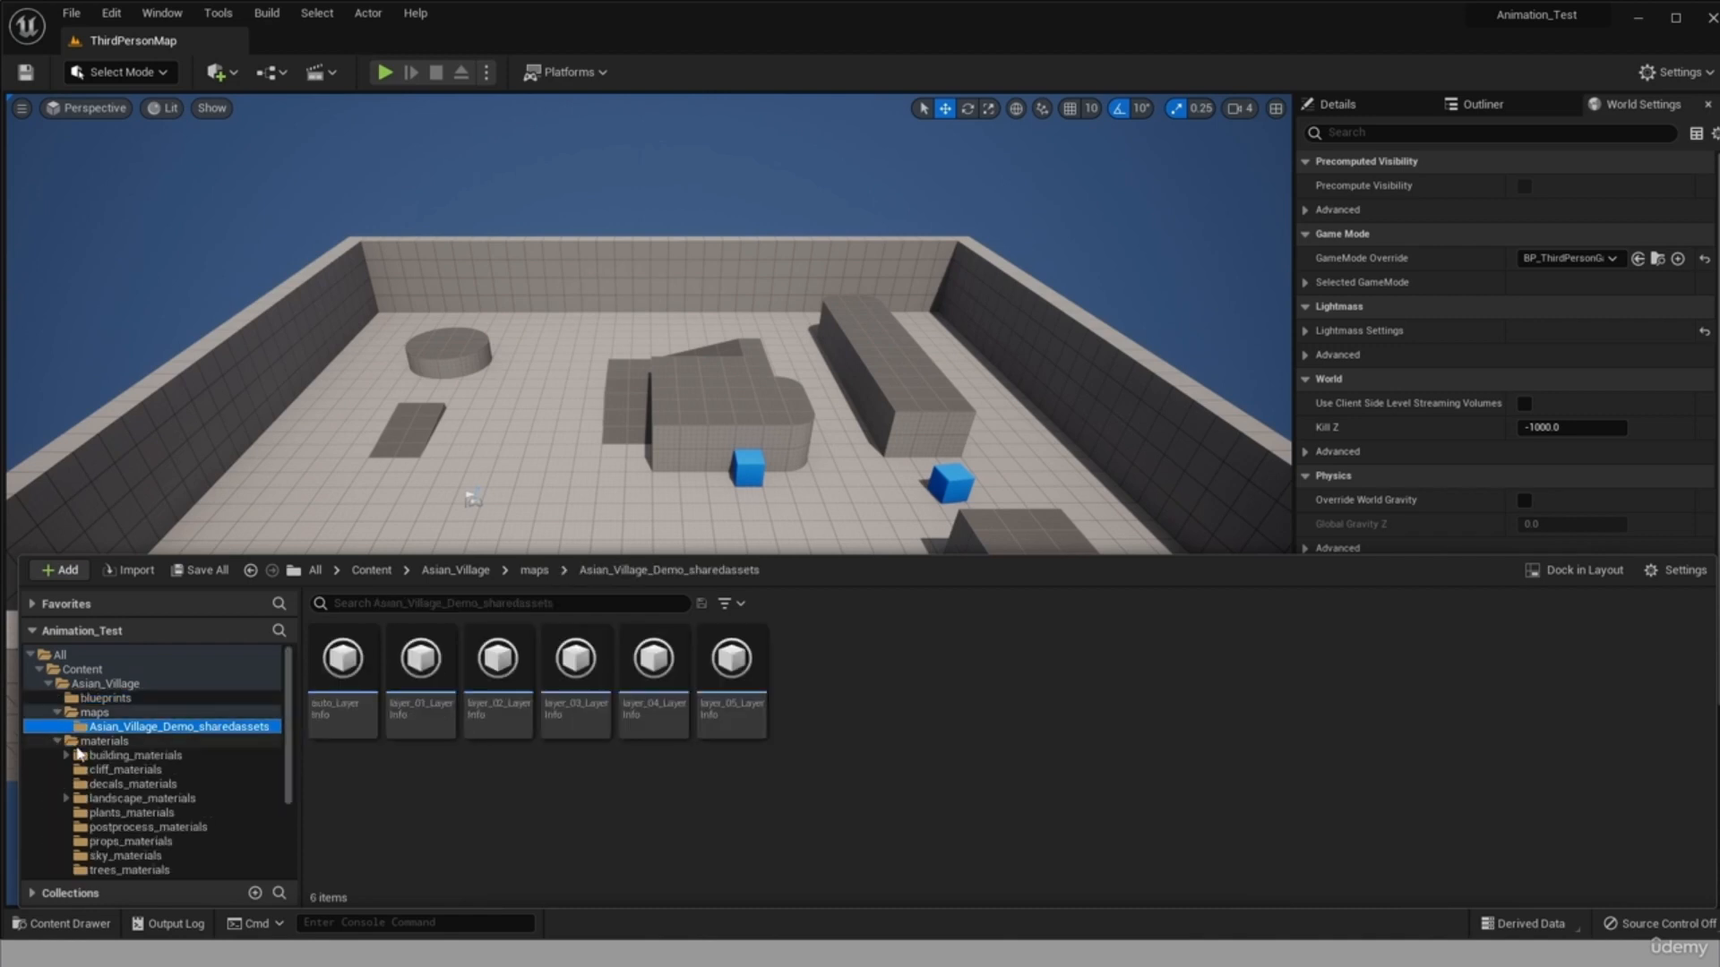
pyautogui.click(58, 743)
pyautogui.click(58, 756)
pyautogui.click(57, 756)
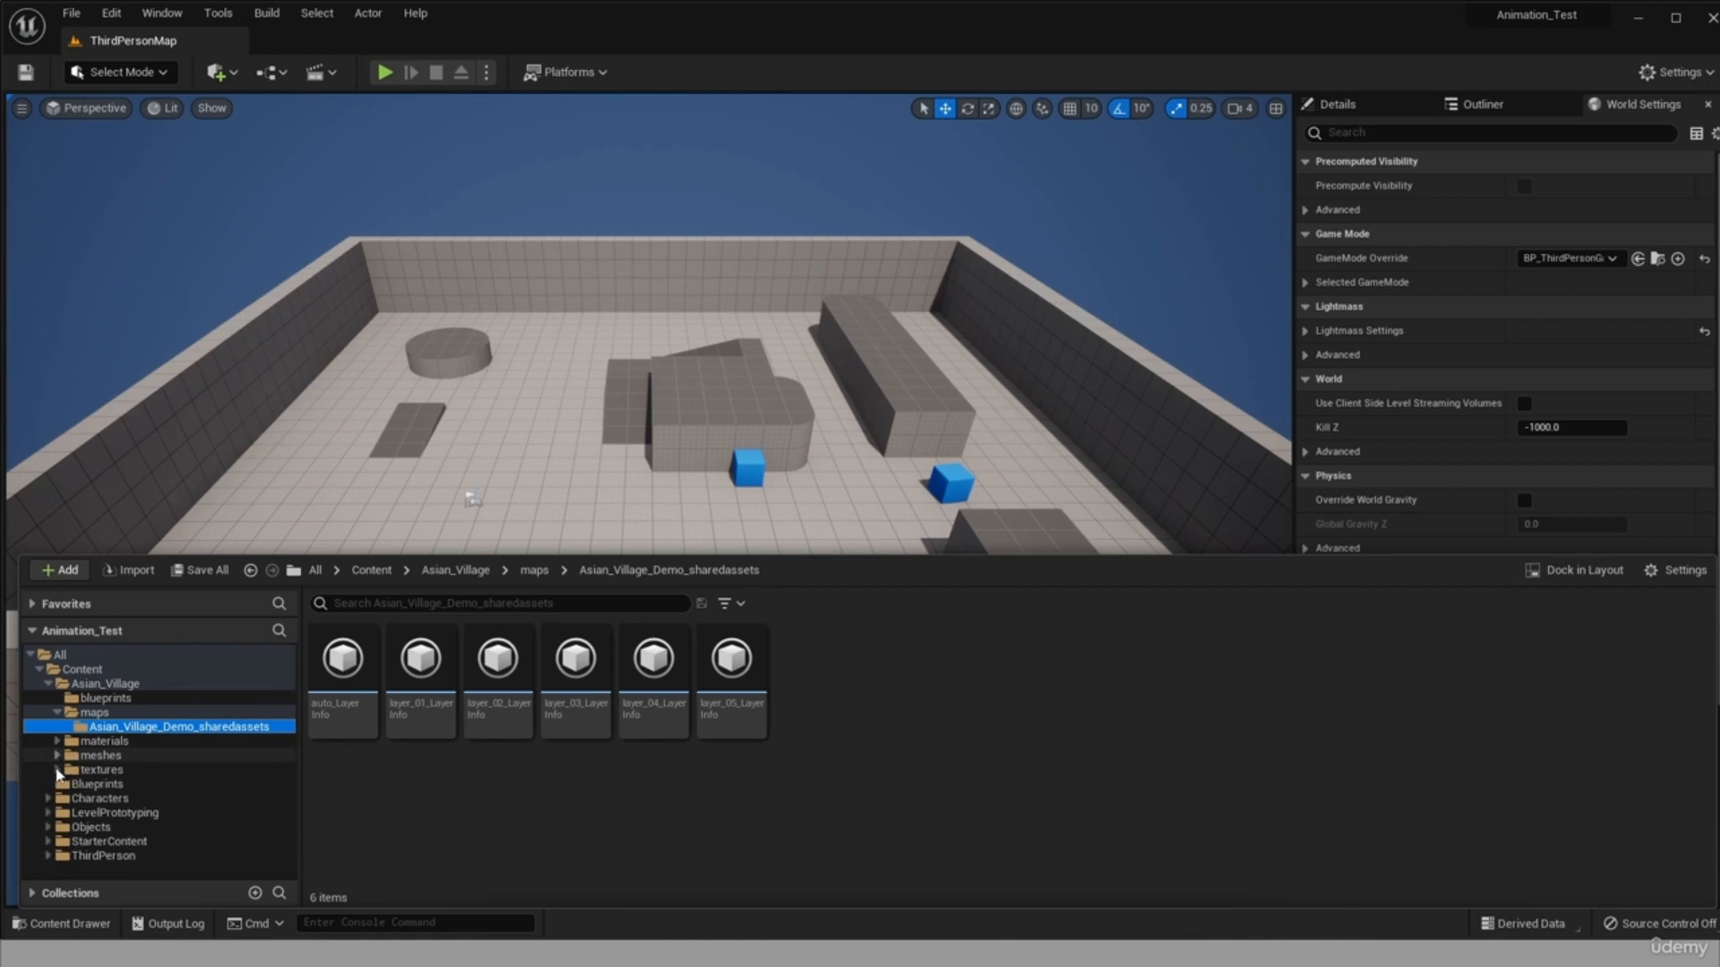
pyautogui.click(58, 771)
pyautogui.click(59, 772)
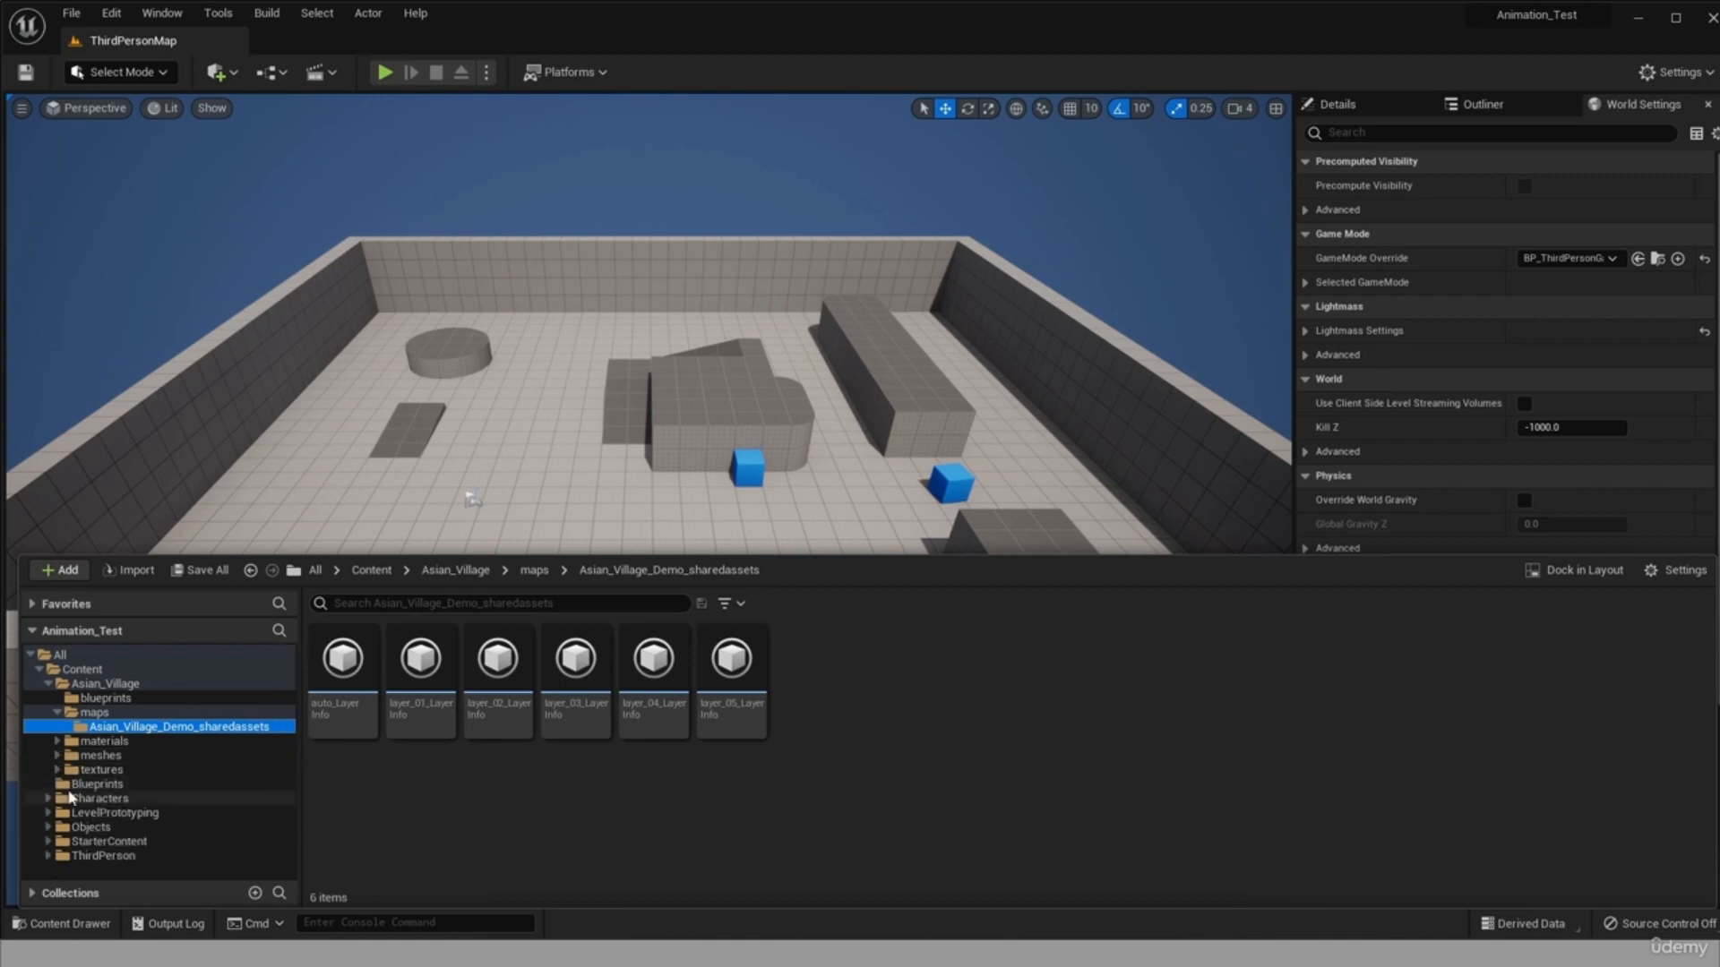
pyautogui.click(223, 755)
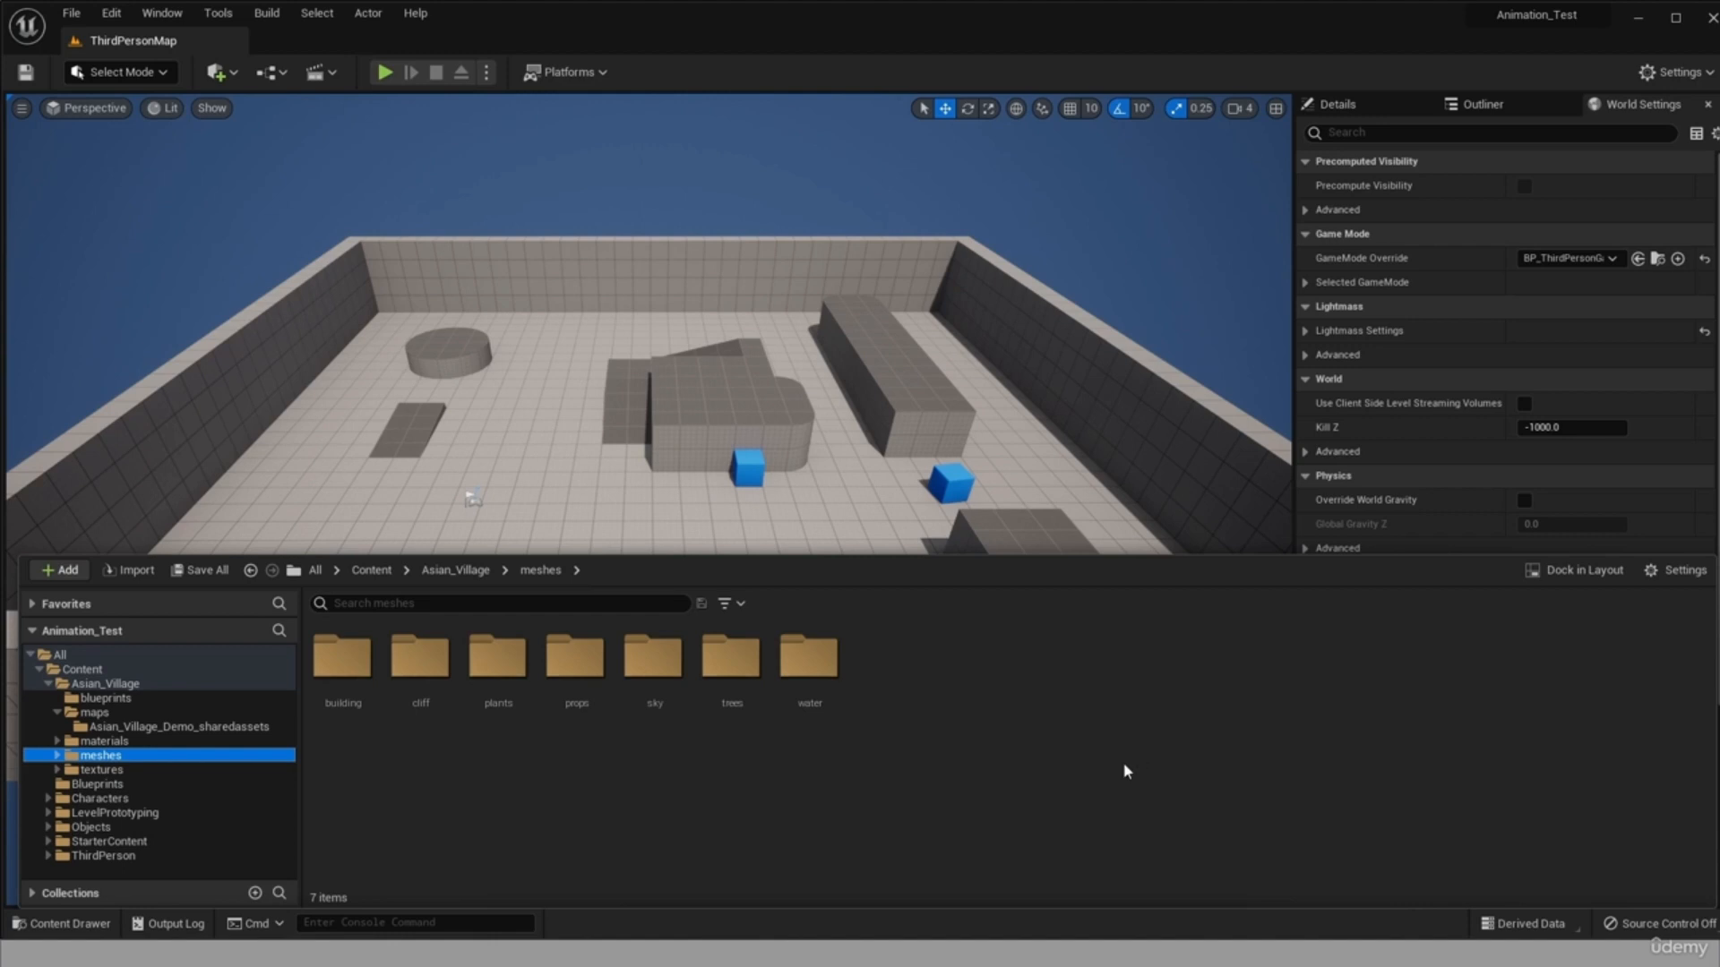
# Create a new level from the Basic template.
pyautogui.click(61, 20)
pyautogui.click(111, 59)
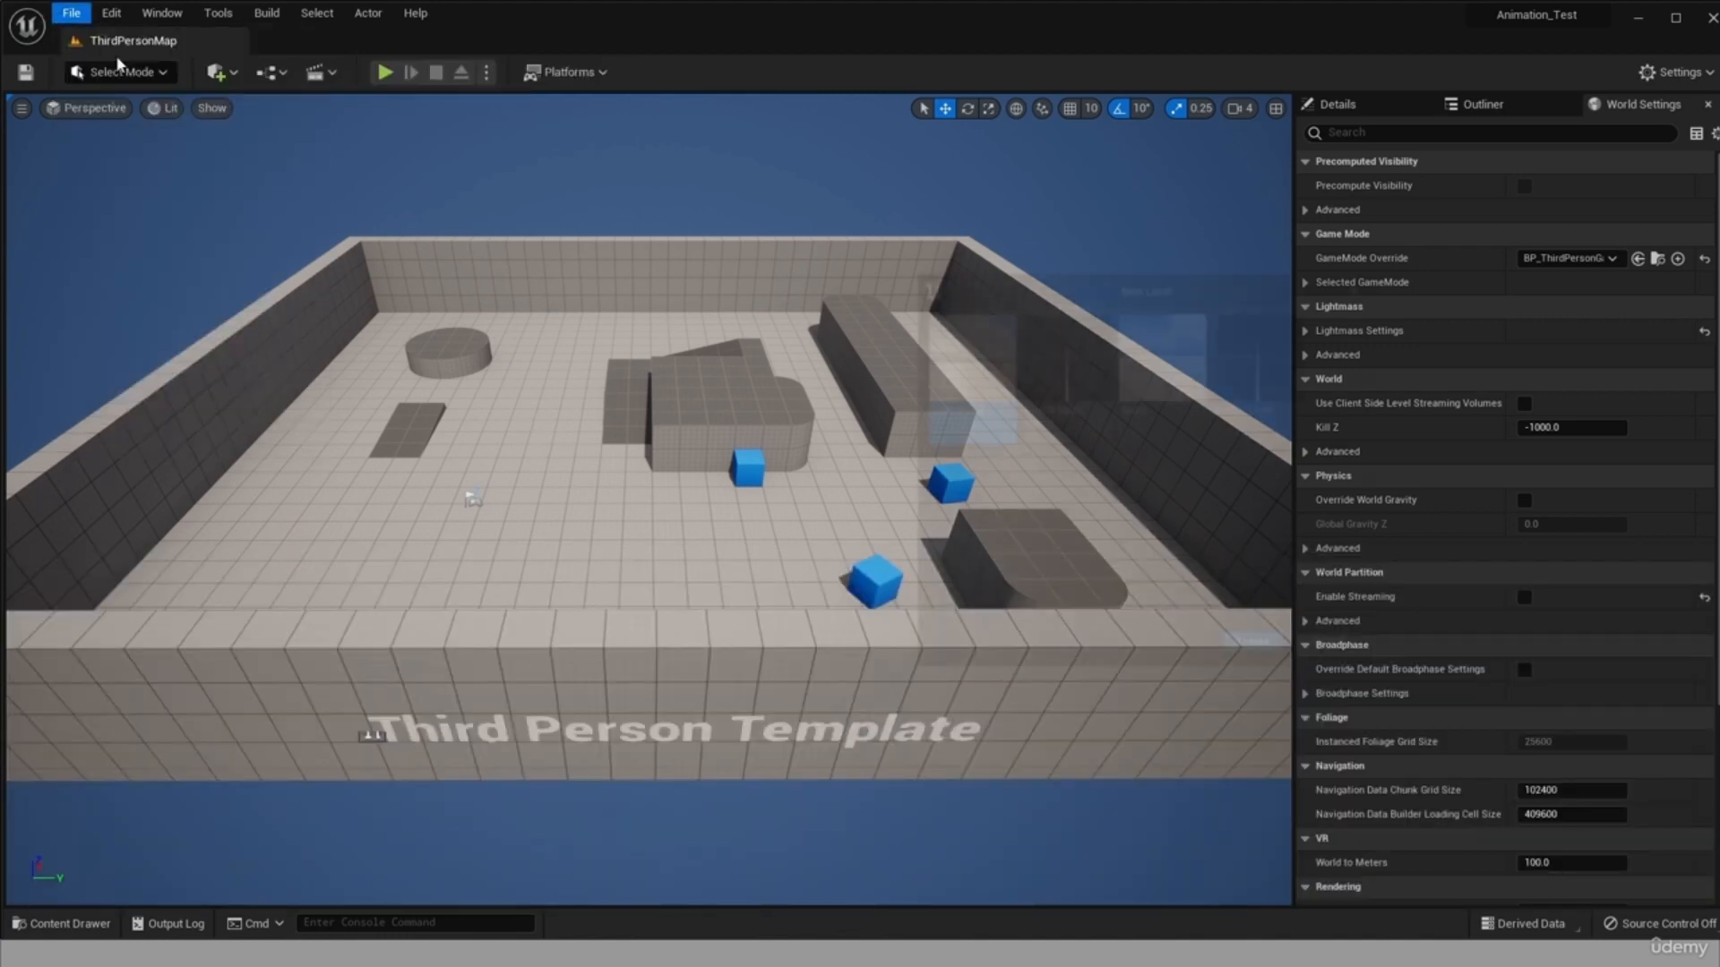
pyautogui.click(1161, 394)
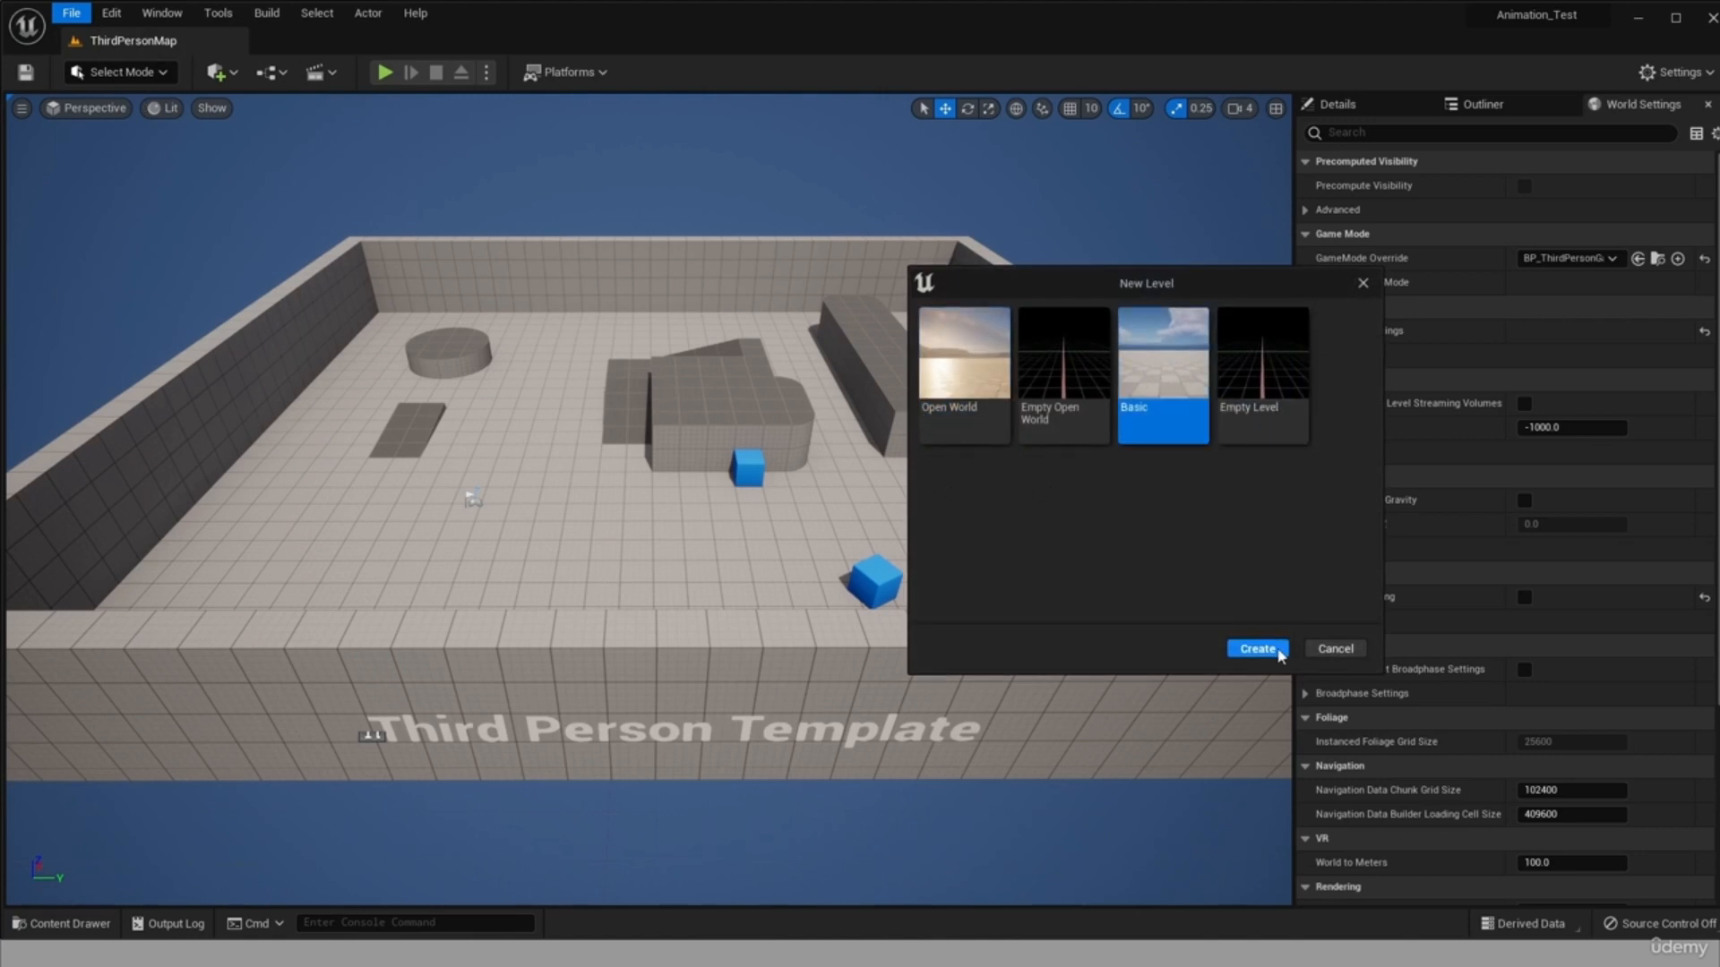
pyautogui.click(1256, 646)
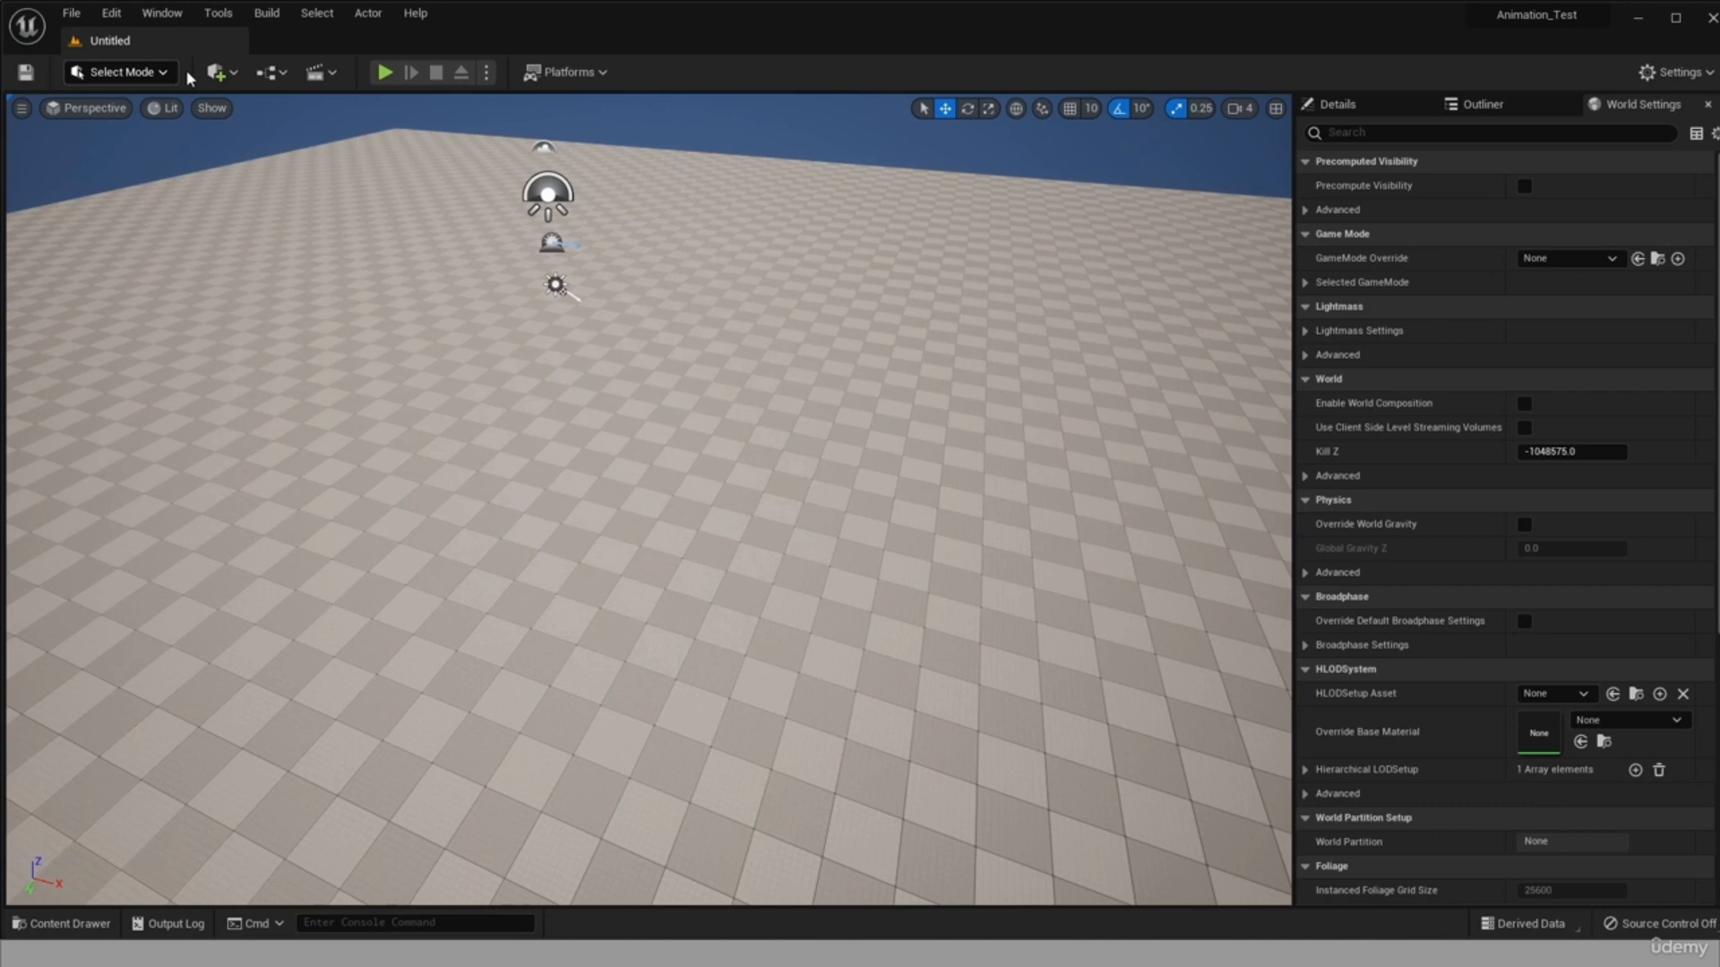
# Add a Player Start to the level and lower it toward the floor.
pyautogui.click(235, 75)
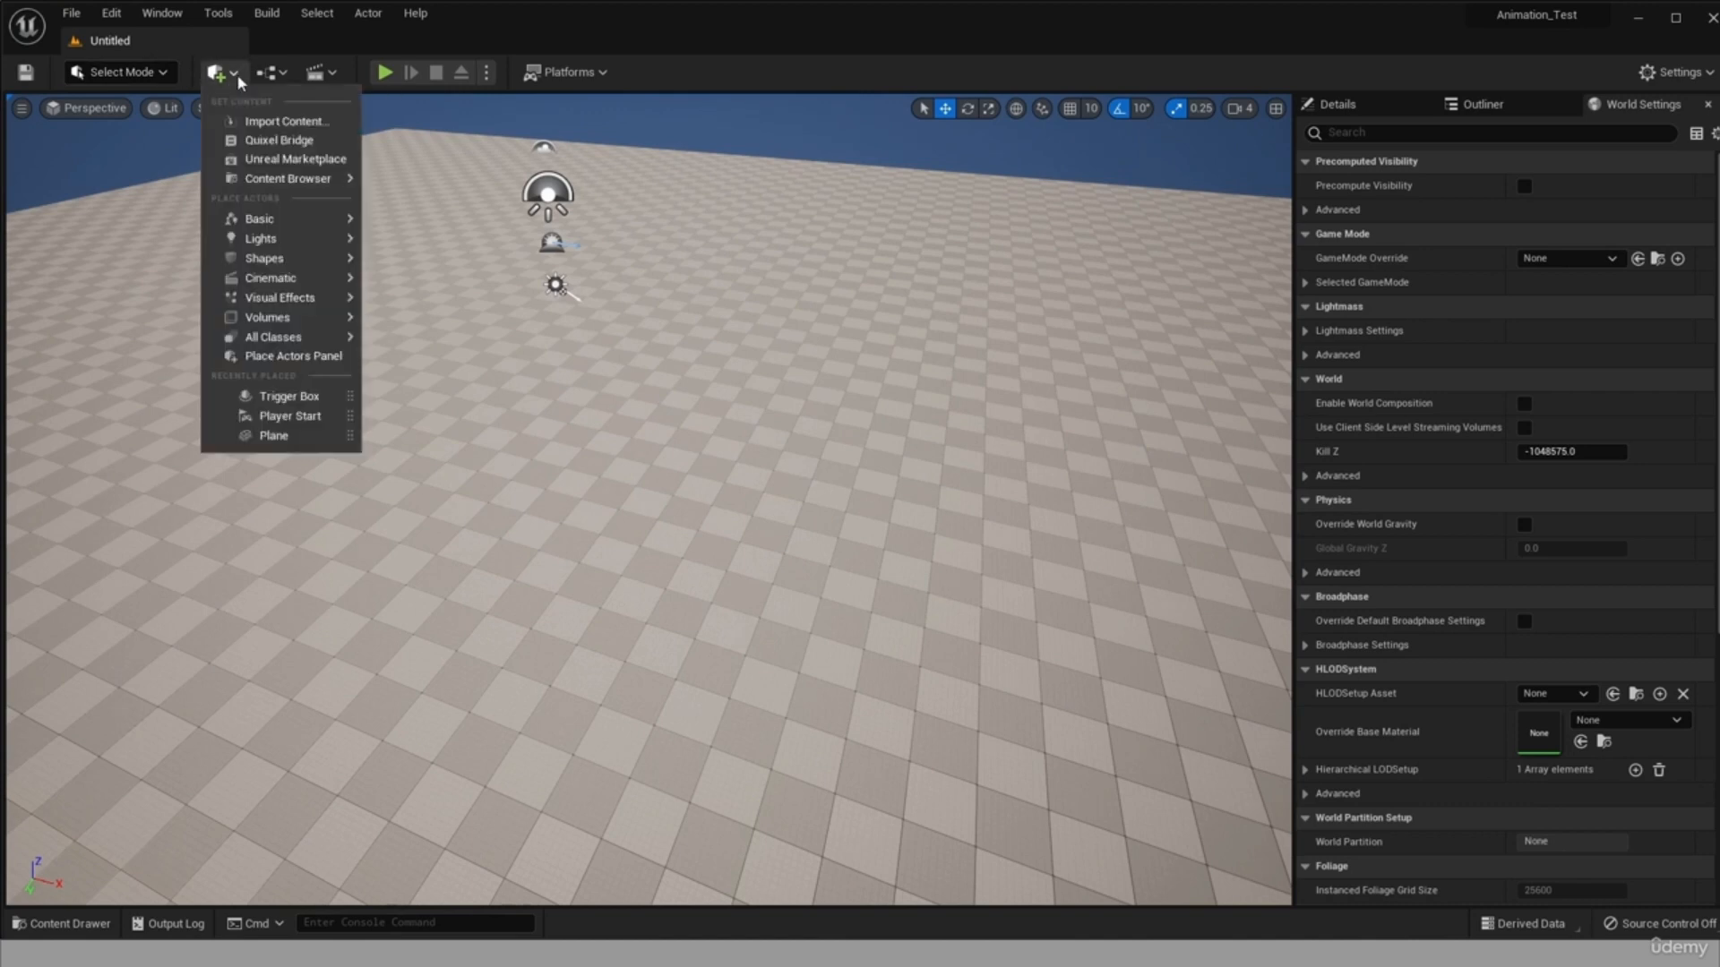
pyautogui.moveTo(296, 221)
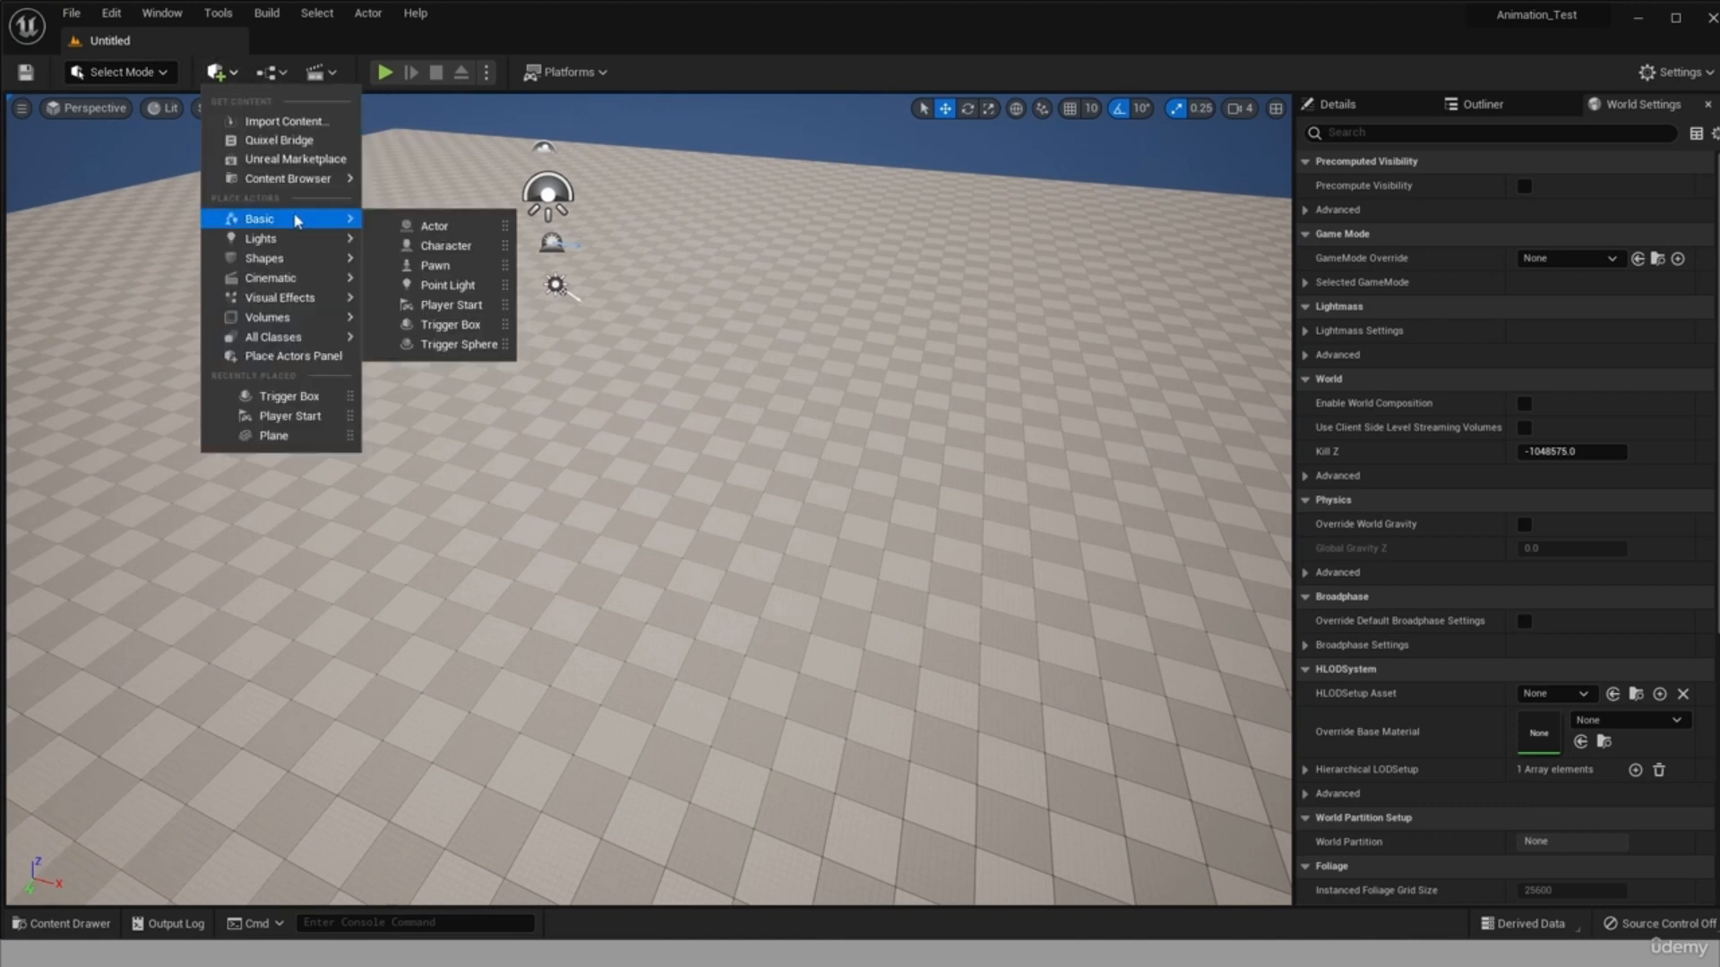
pyautogui.click(448, 305)
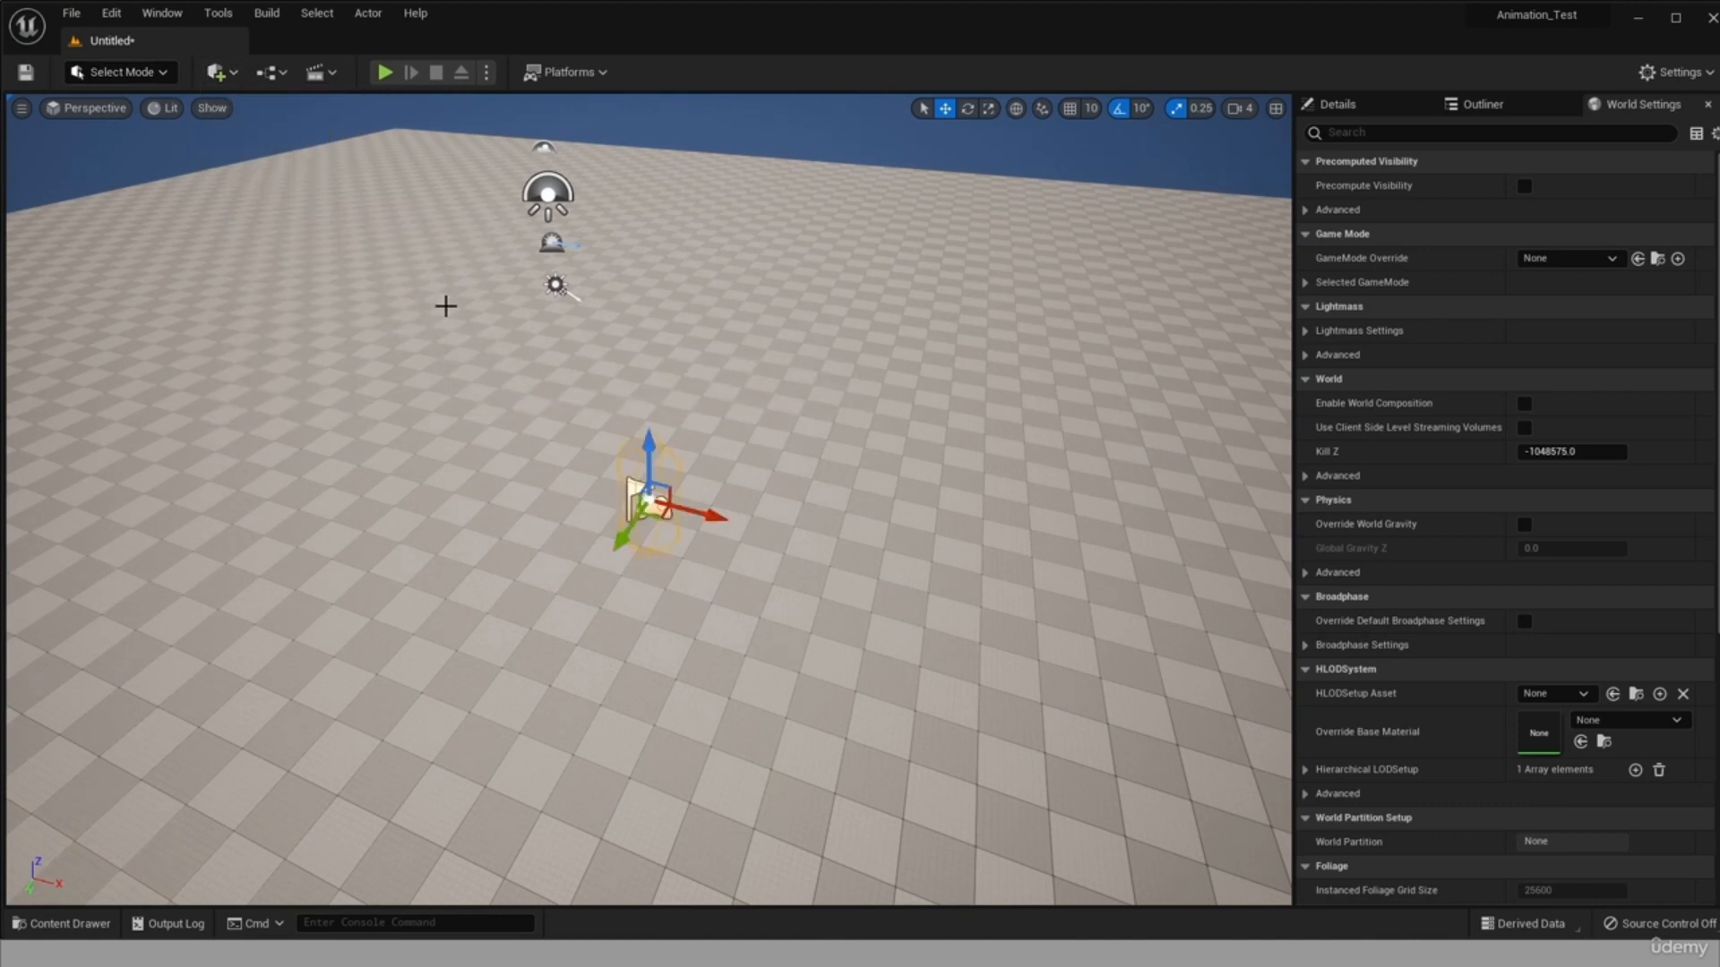
pyautogui.moveTo(882, 572); pyautogui.dragTo(680, 427, button='right')
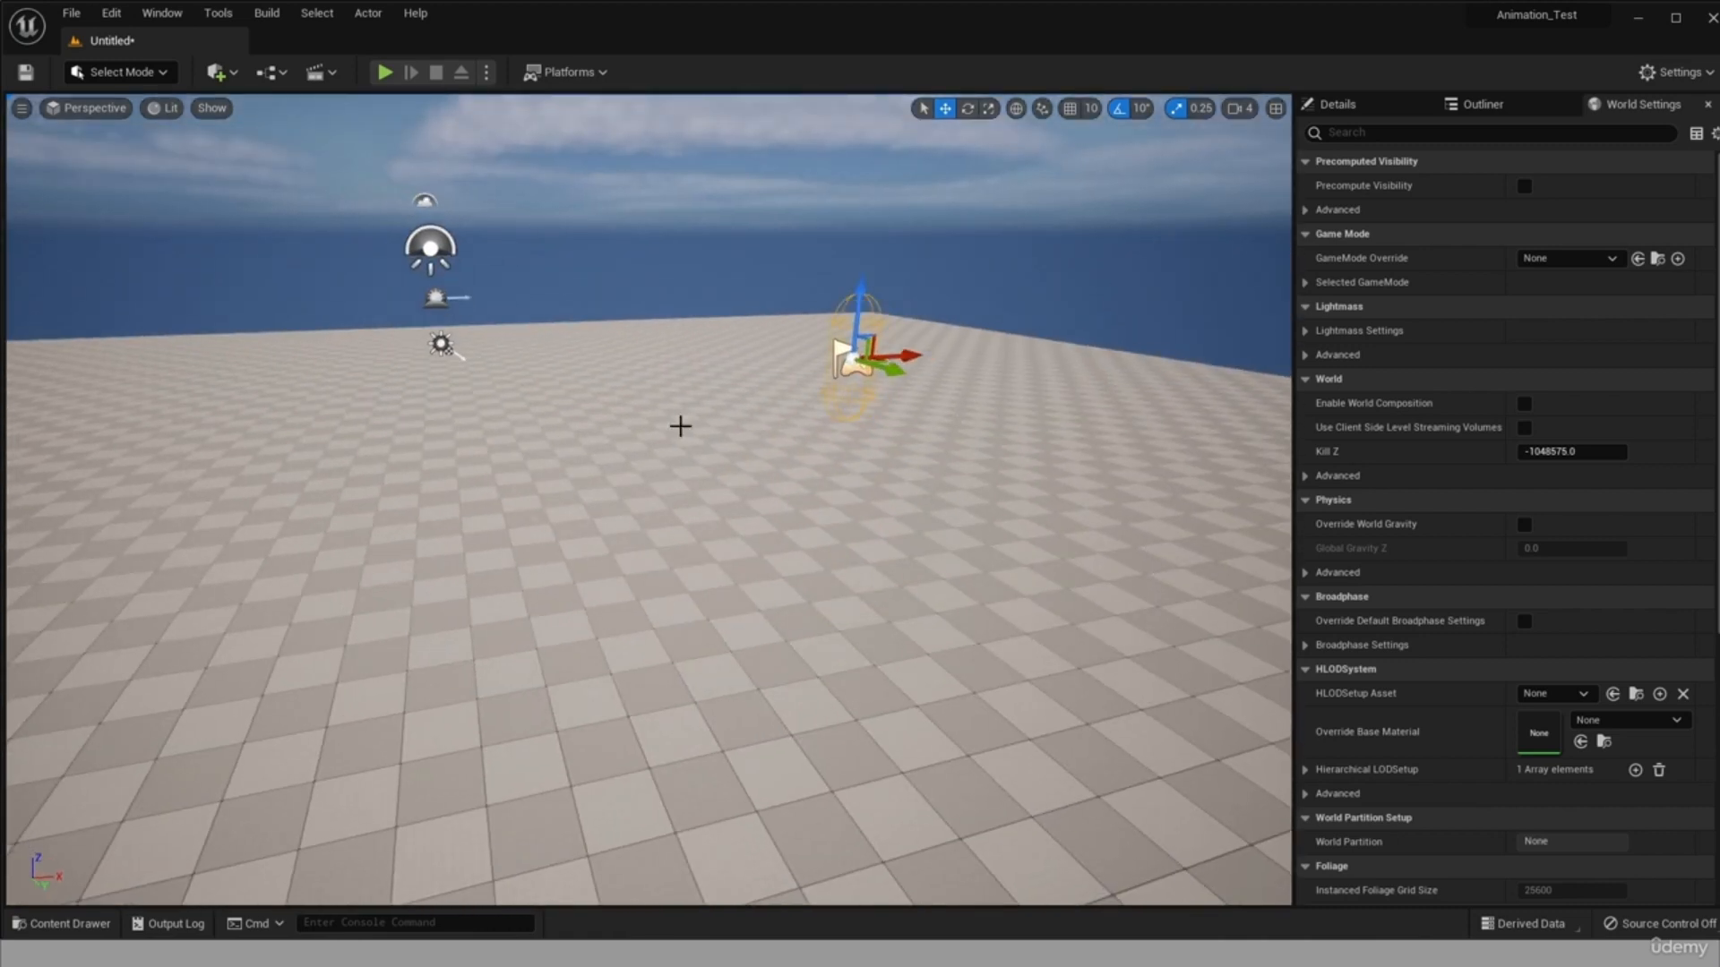
pyautogui.moveTo(861, 313); pyautogui.dragTo(828, 538)
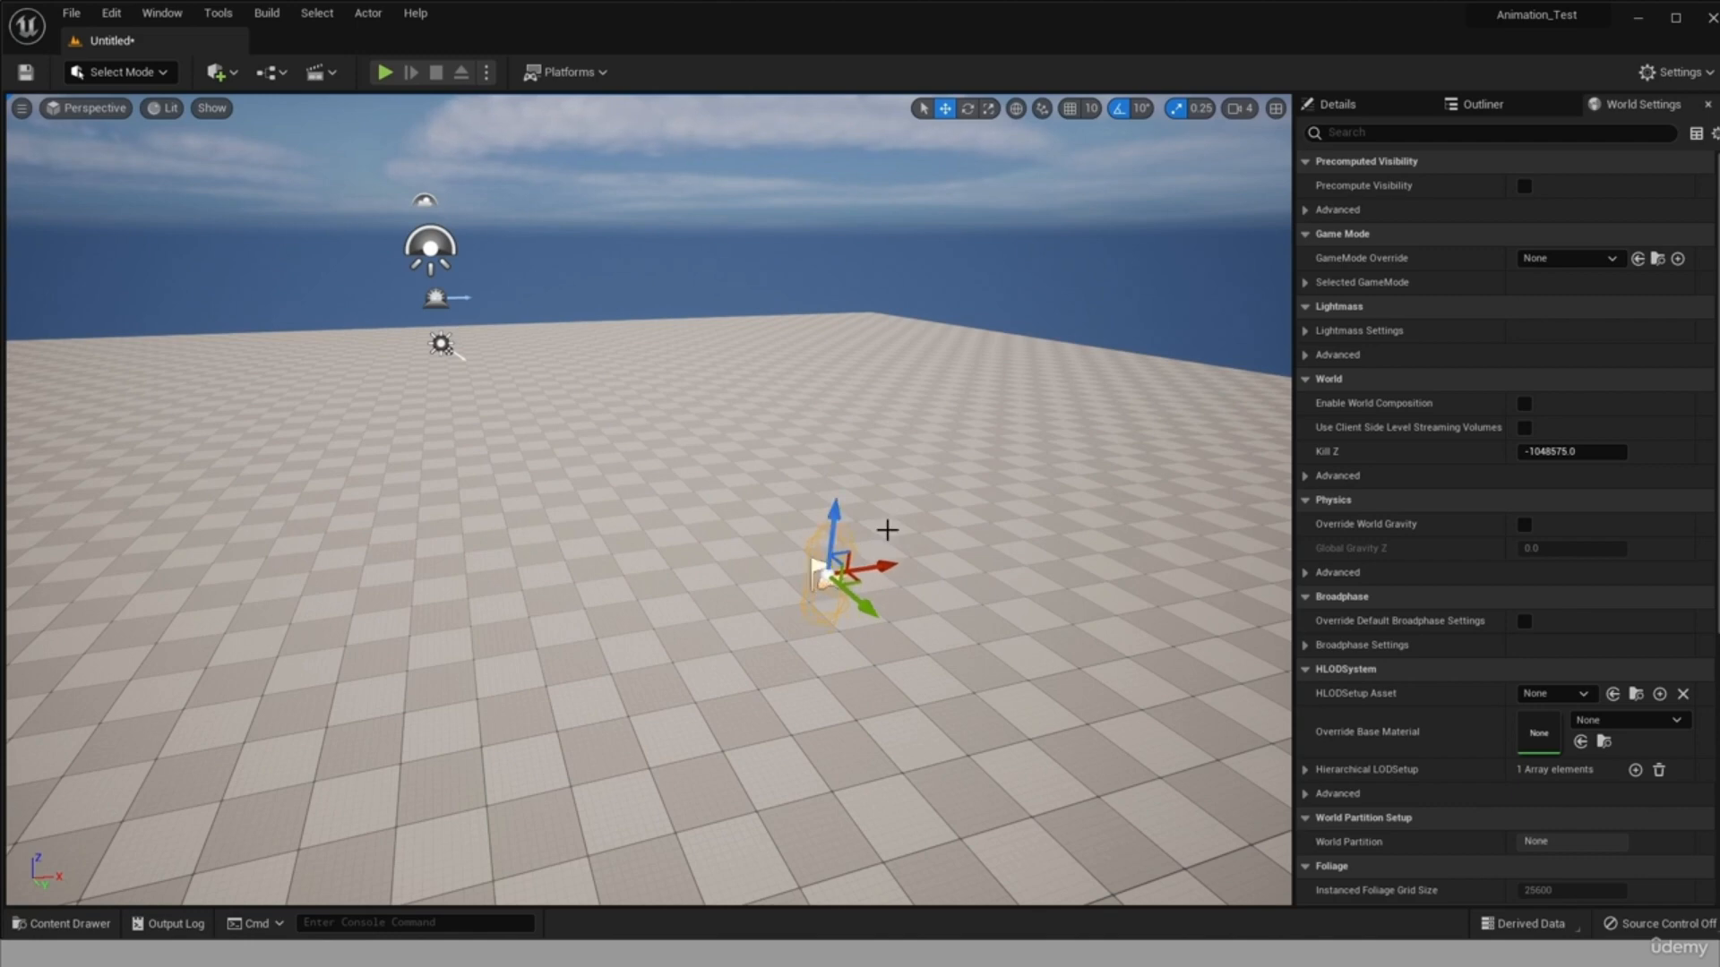
# Apply the T_grass_BaseColor texture from the landscape_textures grass folder to the level's floor.
pyautogui.click(1008, 607)
pyautogui.scroll(-3, 1007, 607)
pyautogui.moveTo(944, 603); pyautogui.dragTo(981, 706, button='right')
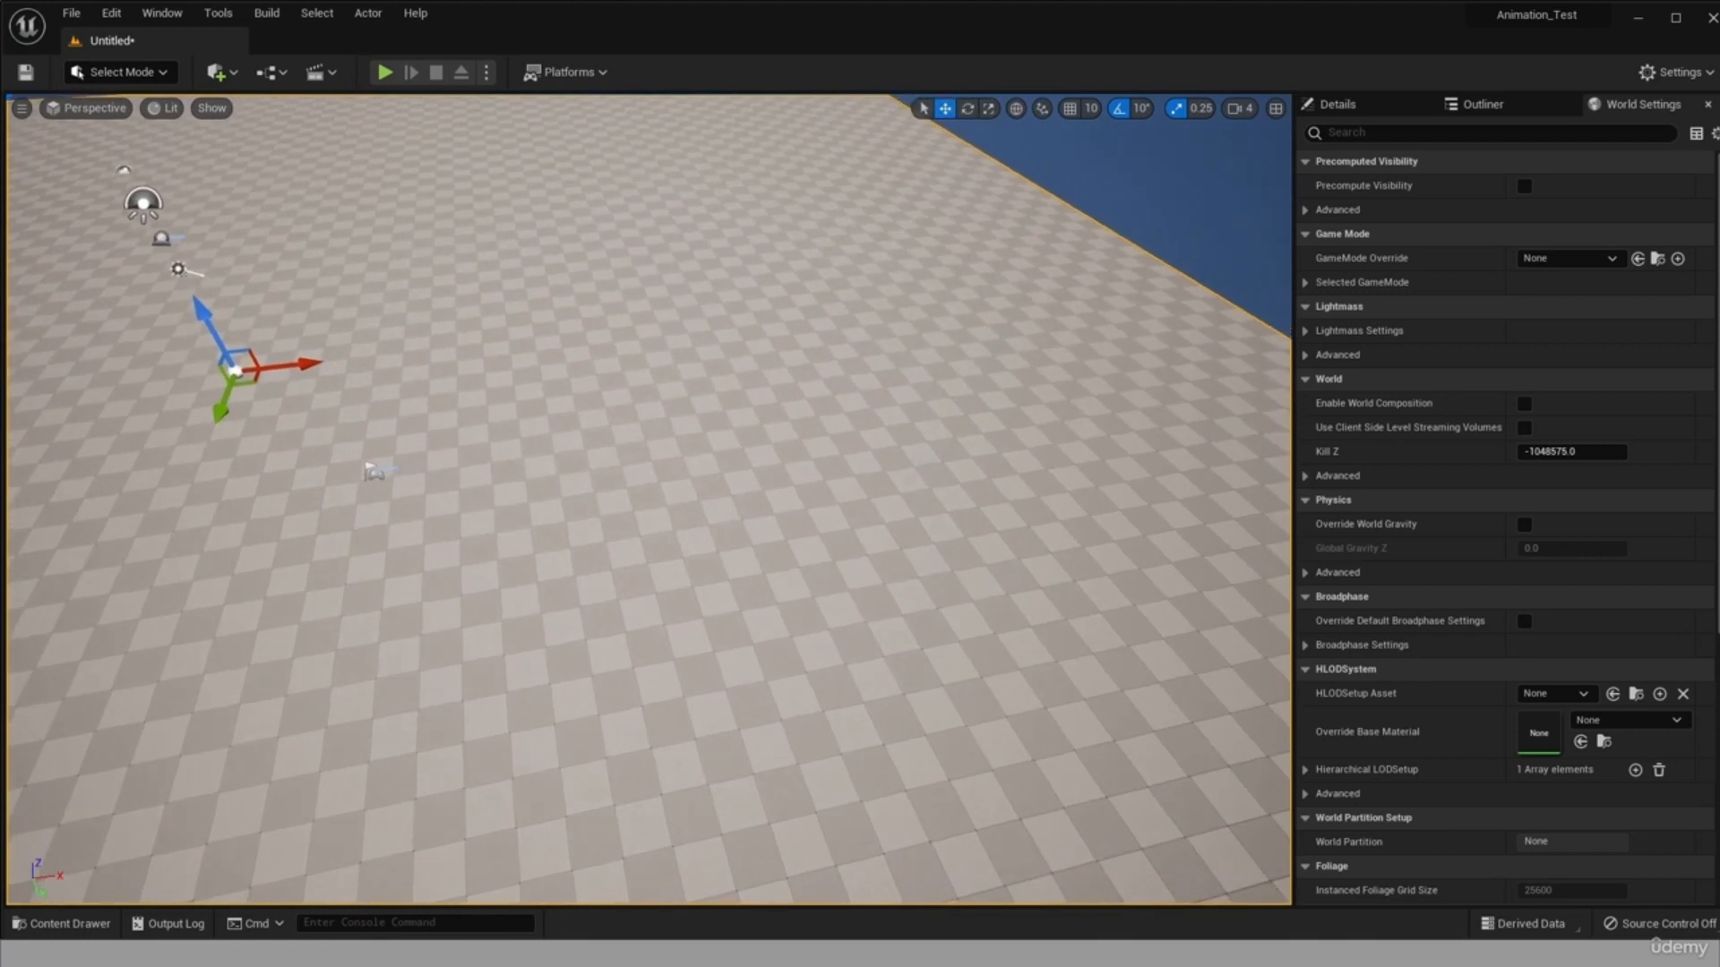
pyautogui.click(63, 923)
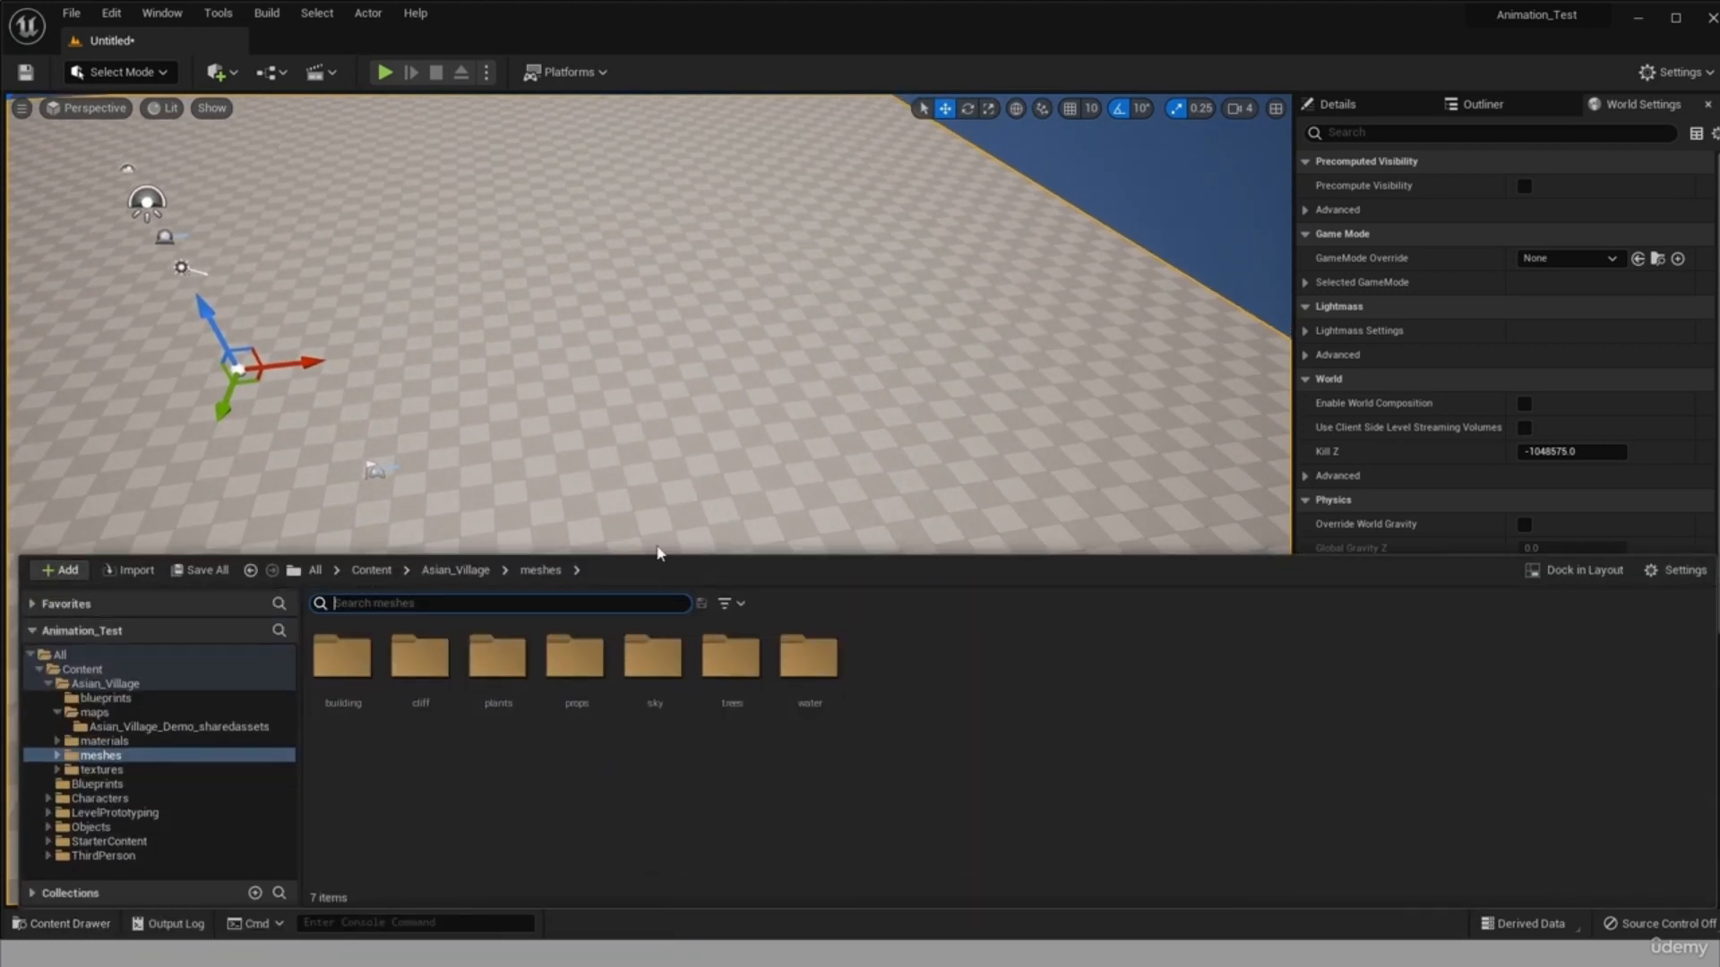
pyautogui.click(102, 770)
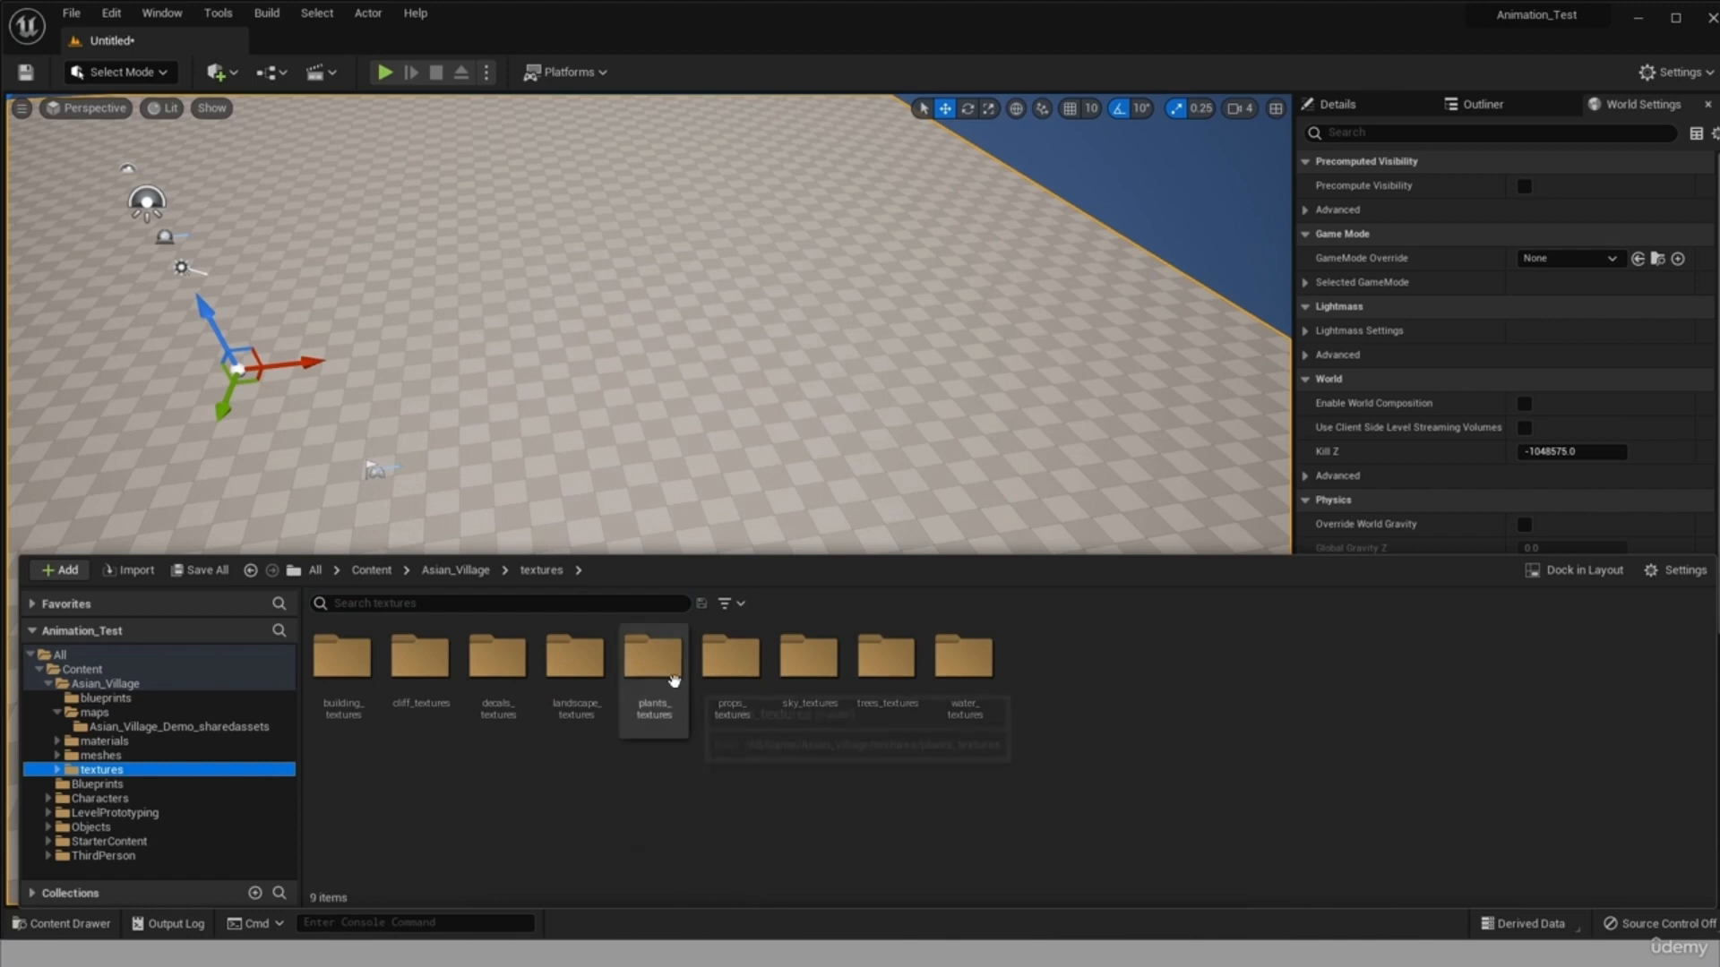
pyautogui.doubleClick(564, 674)
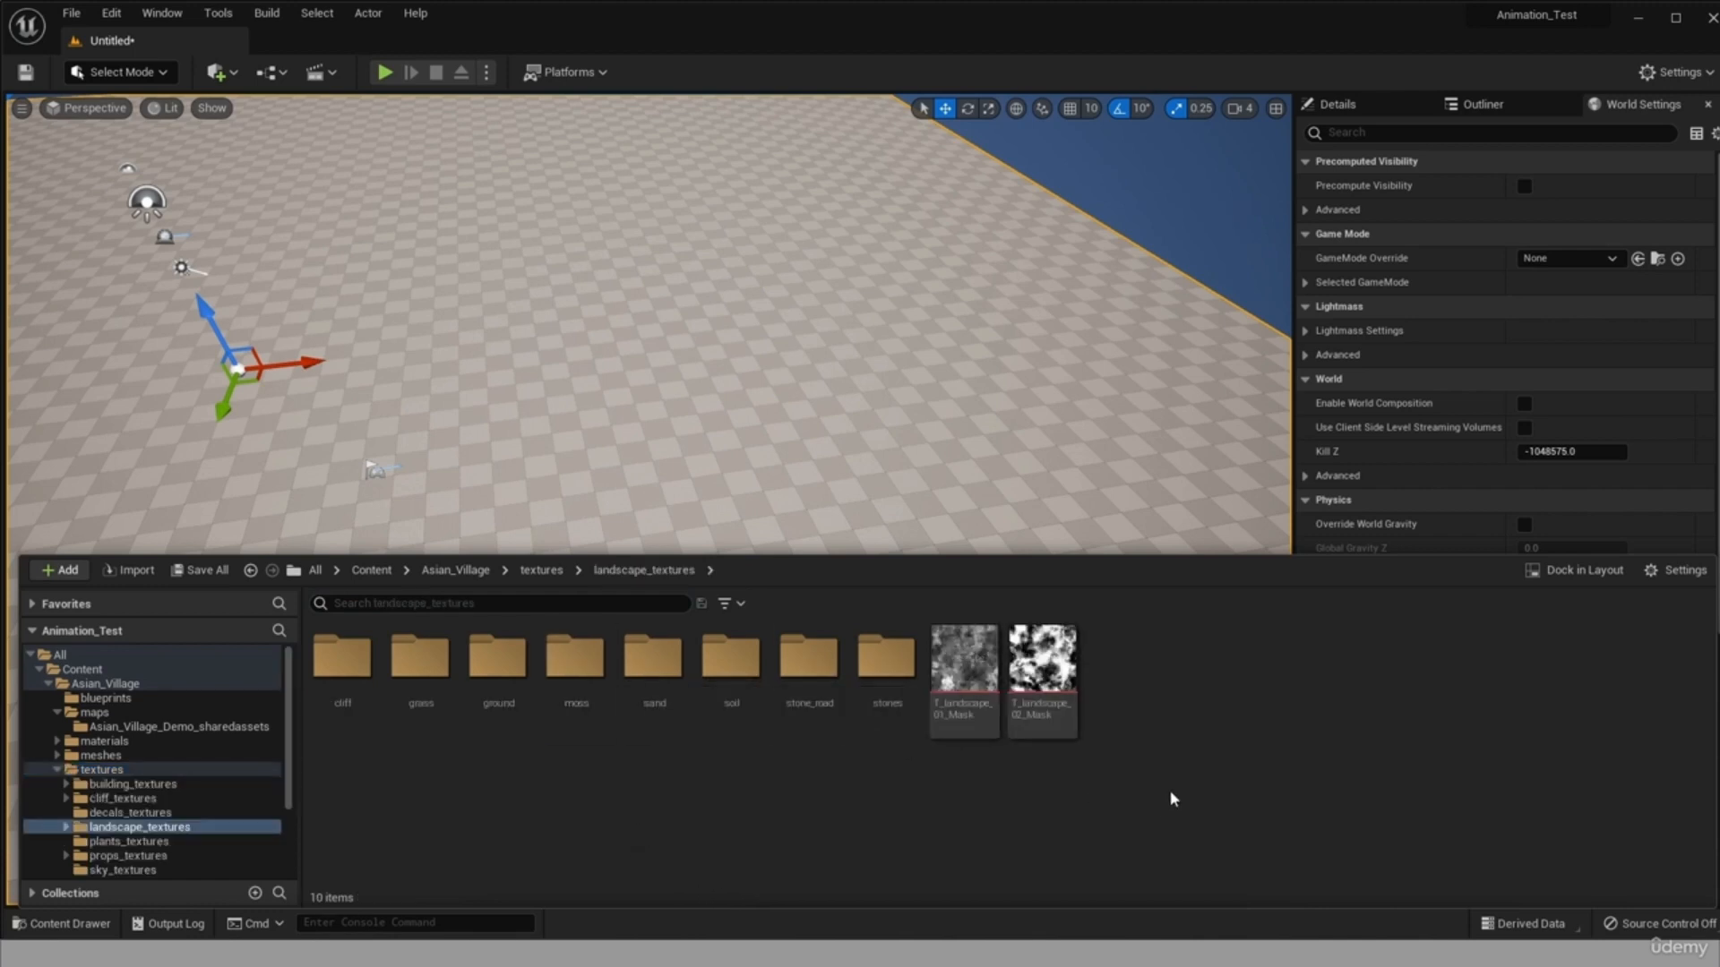
pyautogui.doubleClick(428, 676)
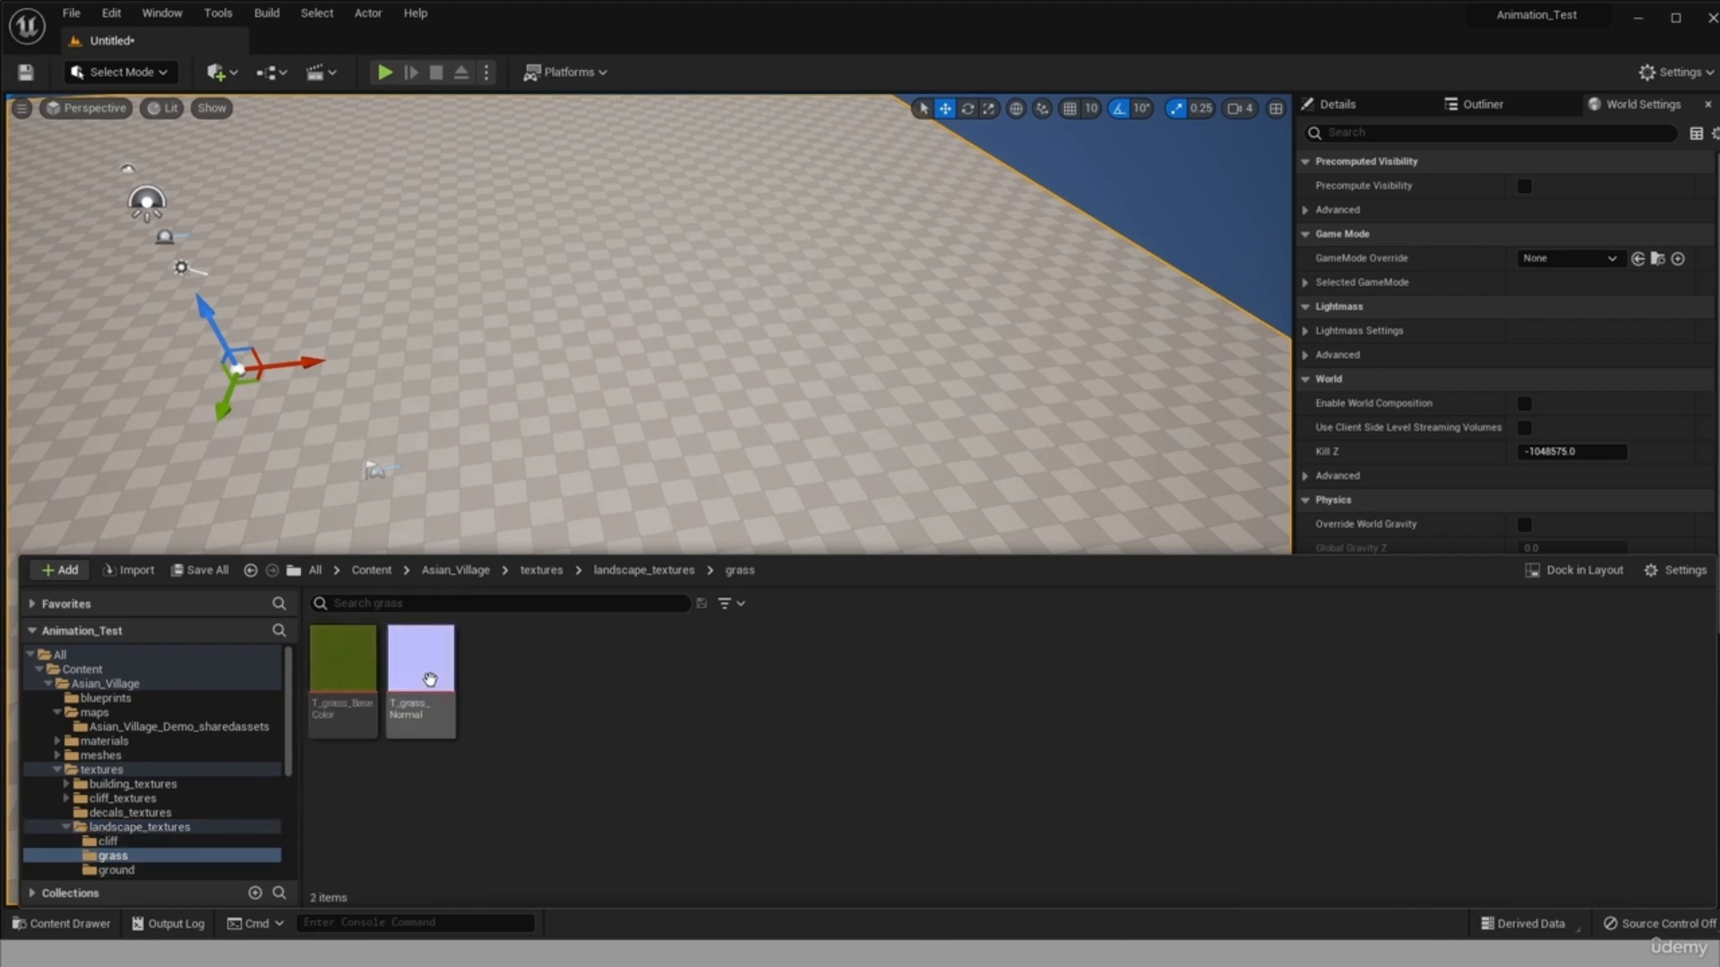
pyautogui.moveTo(378, 680); pyautogui.dragTo(474, 411)
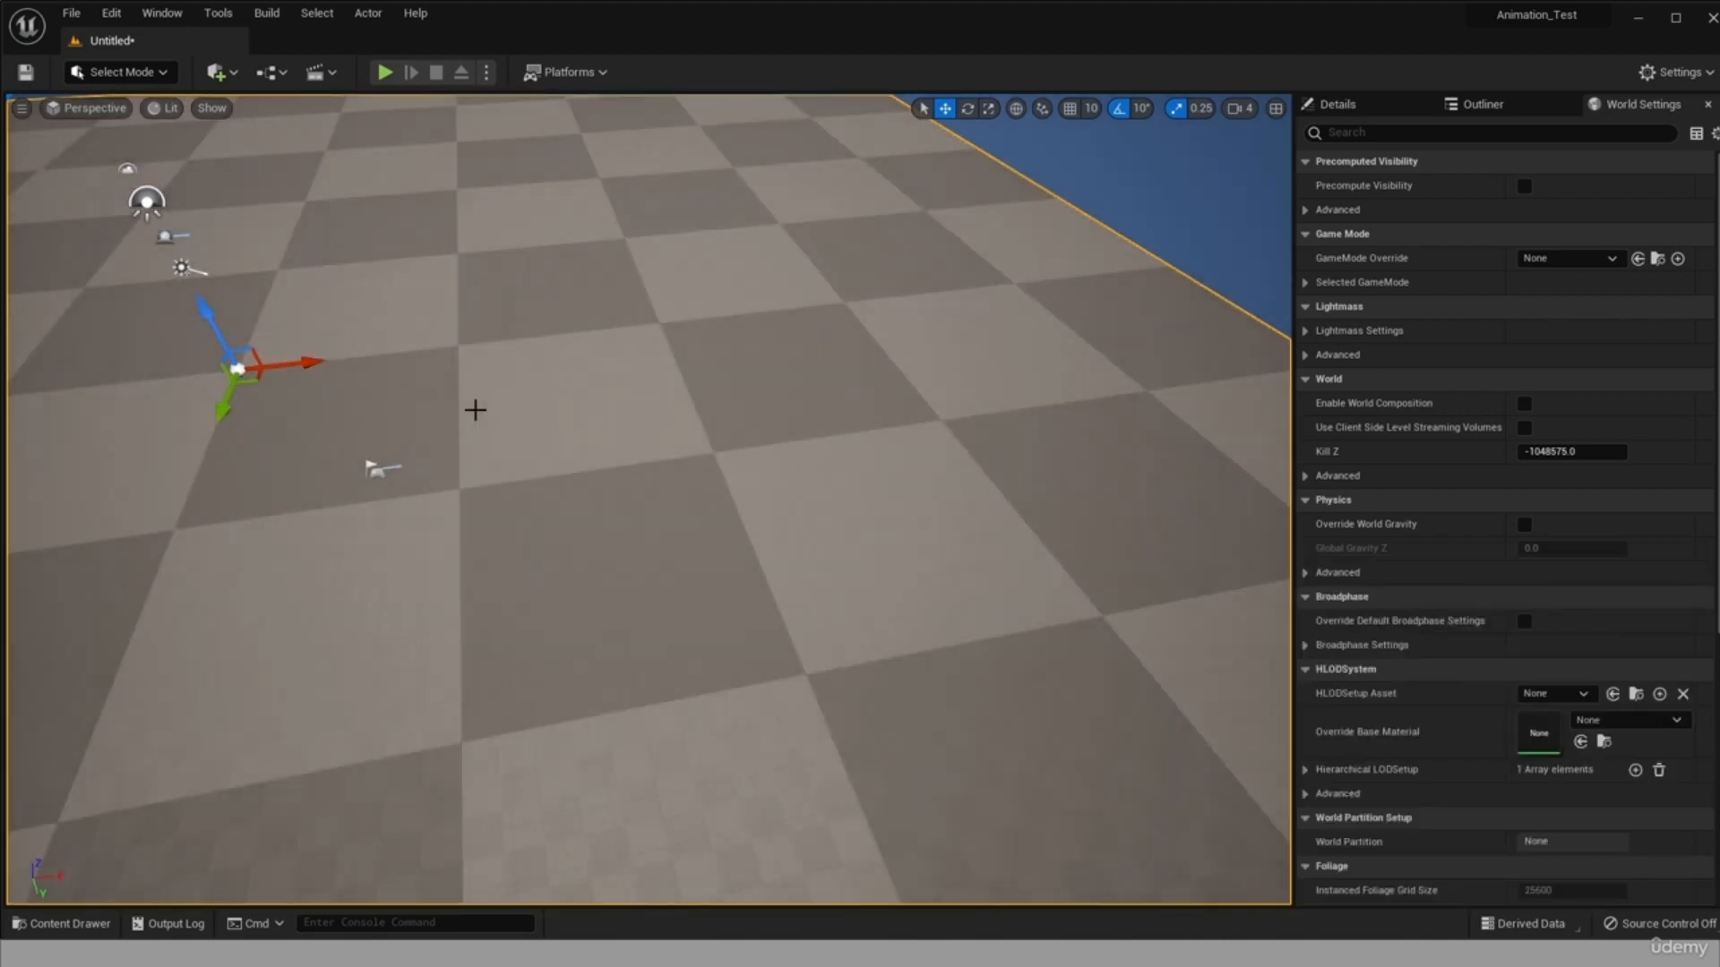
pyautogui.scroll(-4, 519, 489)
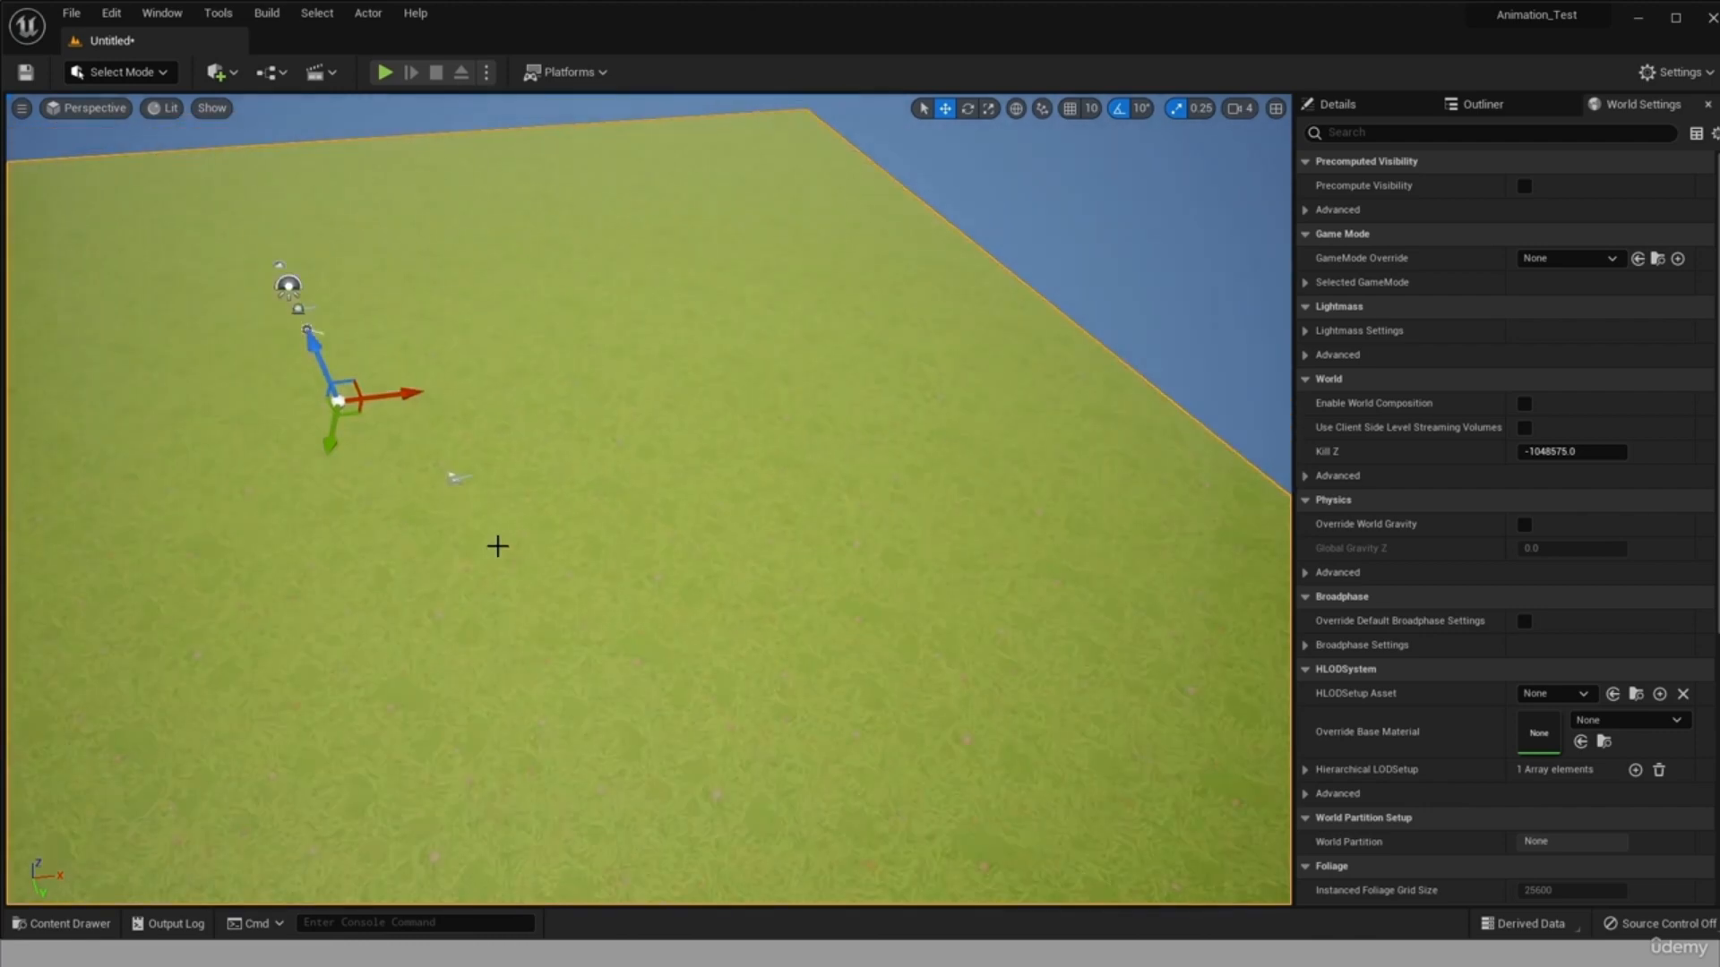
pyautogui.scroll(6, 500, 540)
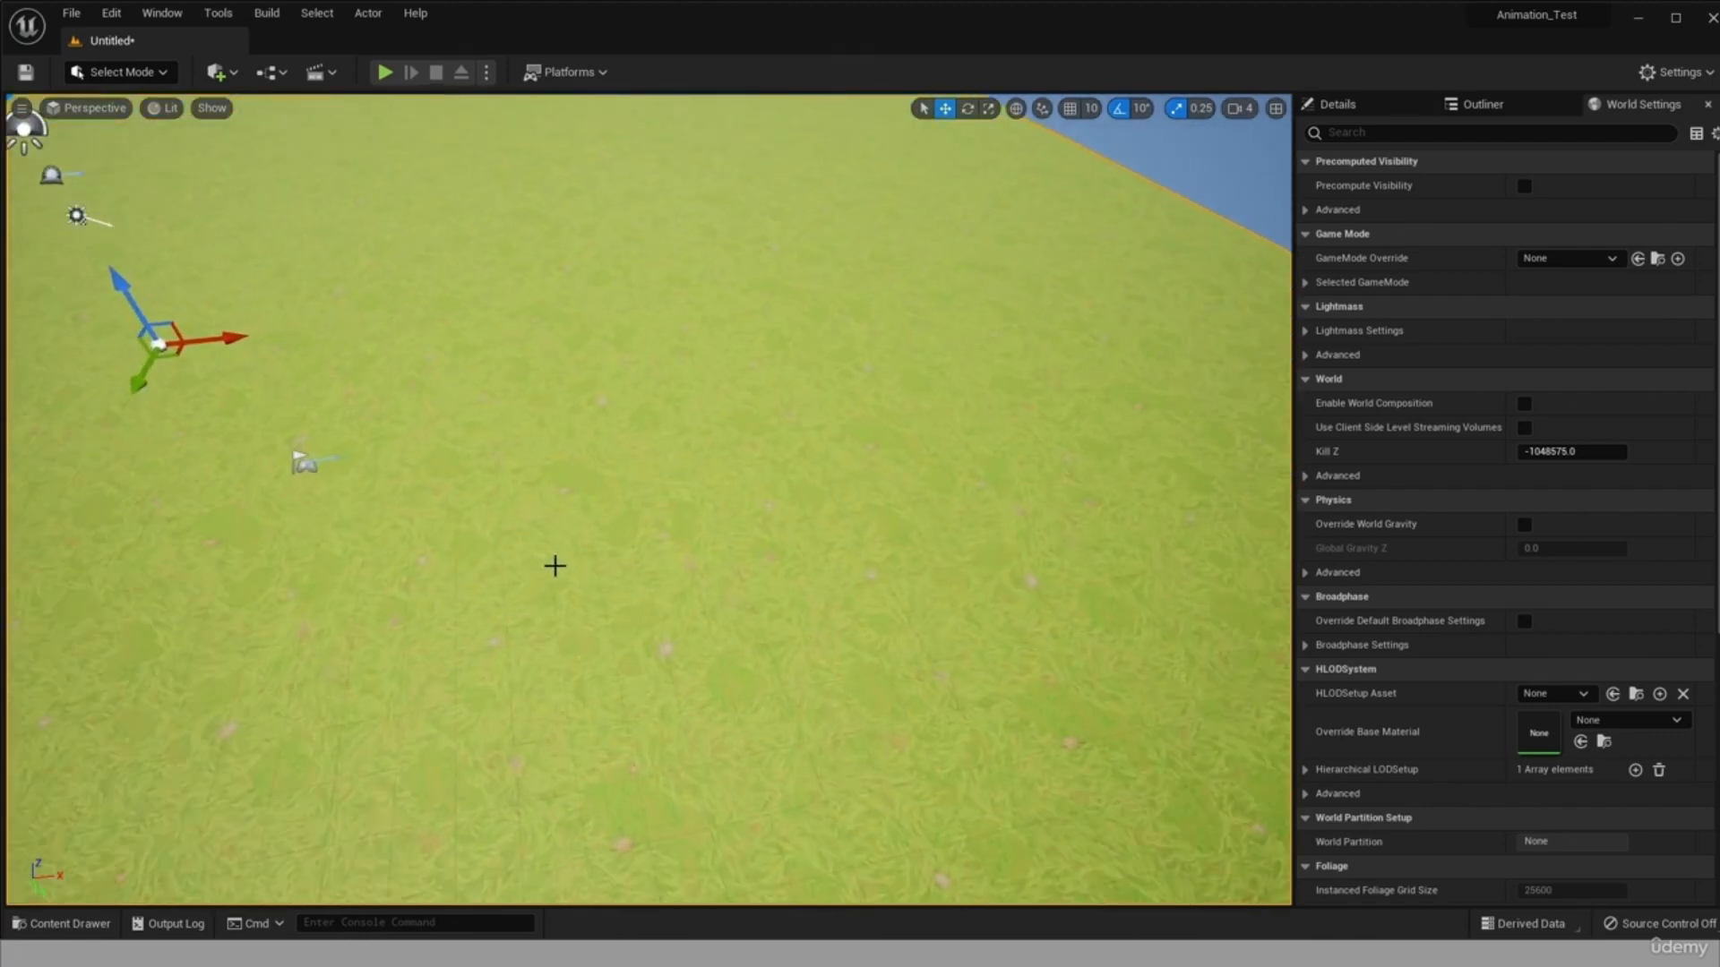
# Apply the T_ground_BaseColor texture from the landscape_textures ground folder to the floor.
pyautogui.moveTo(508, 516)
pyautogui.keyDown('alt'); pyautogui.mouseDown()
pyautogui.moveTo(537, 421)
pyautogui.moveTo(543, 441)
pyautogui.moveTo(502, 488)
pyautogui.moveTo(520, 537)
pyautogui.mouseUp(); pyautogui.keyUp('alt')
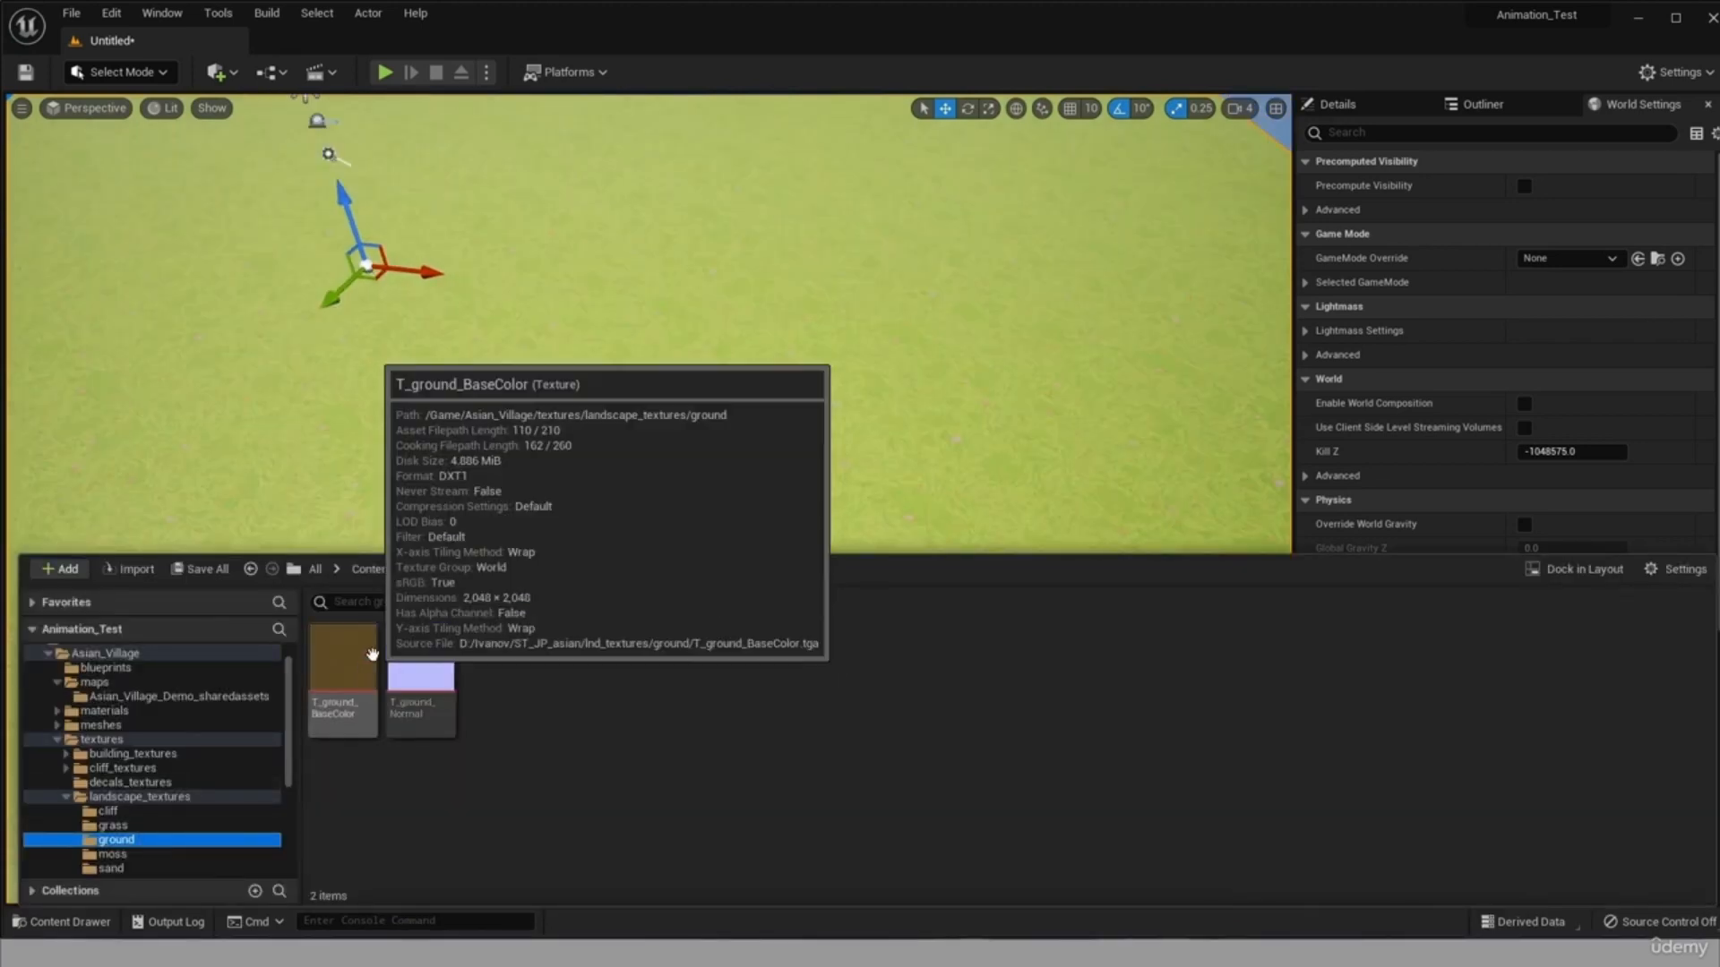
pyautogui.moveTo(353, 658); pyautogui.dragTo(527, 395)
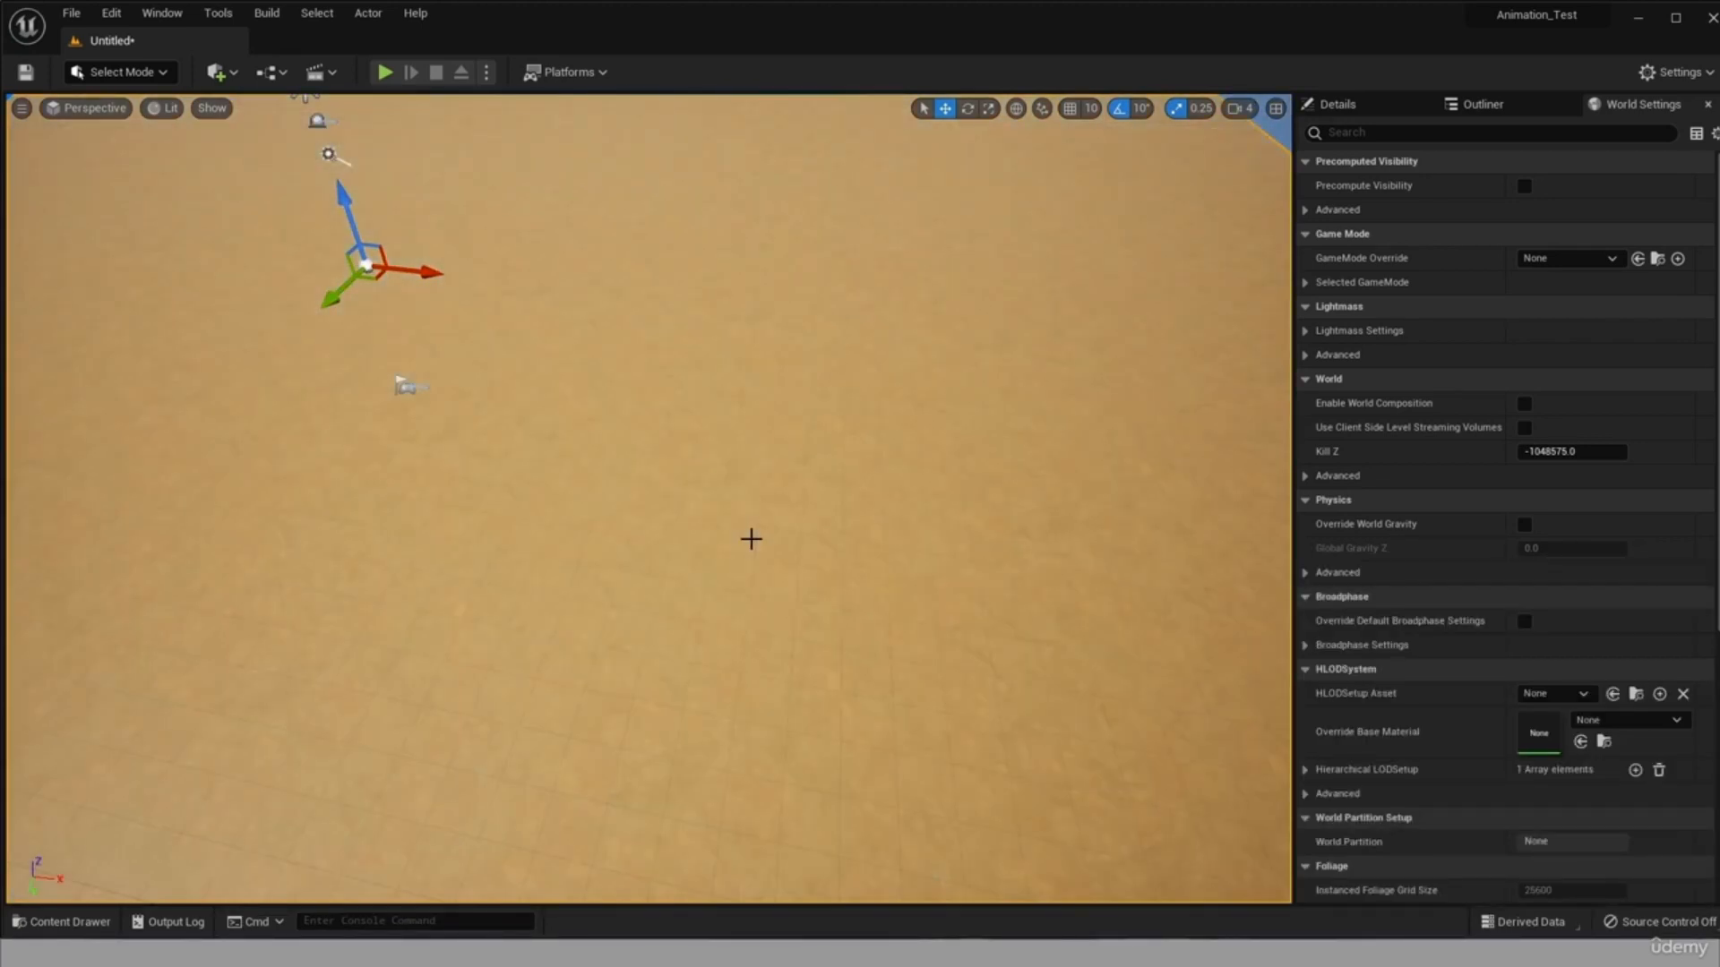
# Add a Plane shape above the floor of the level.
pyautogui.click(234, 74)
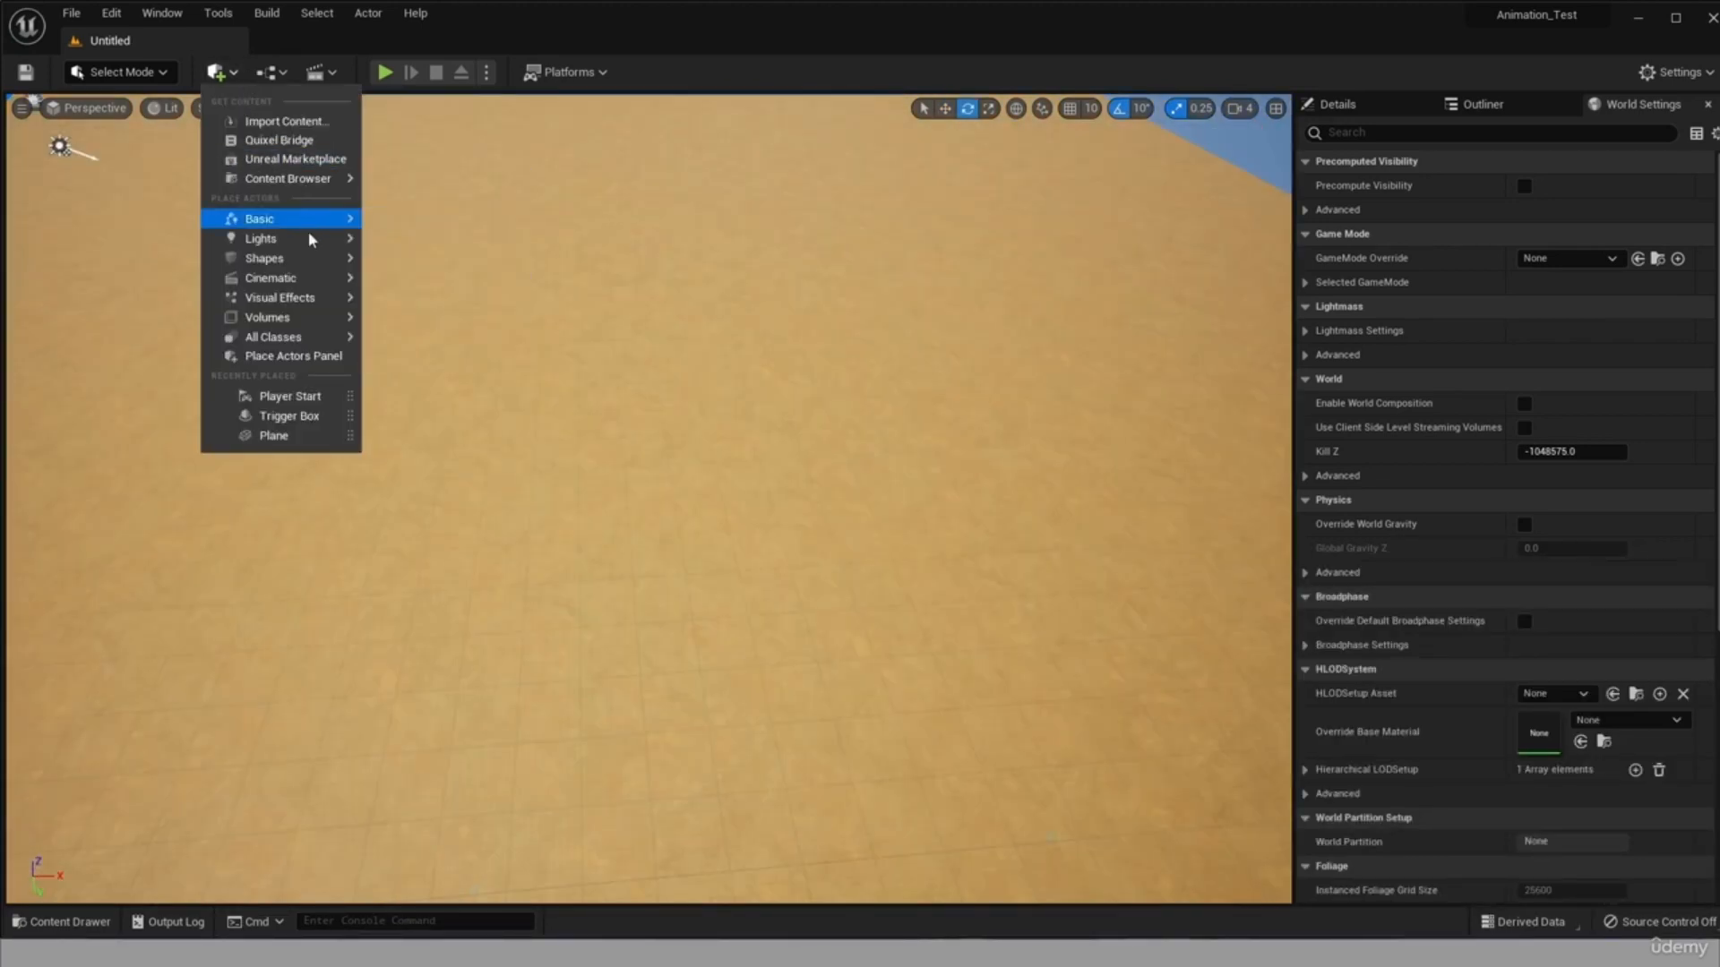
pyautogui.moveTo(320, 261)
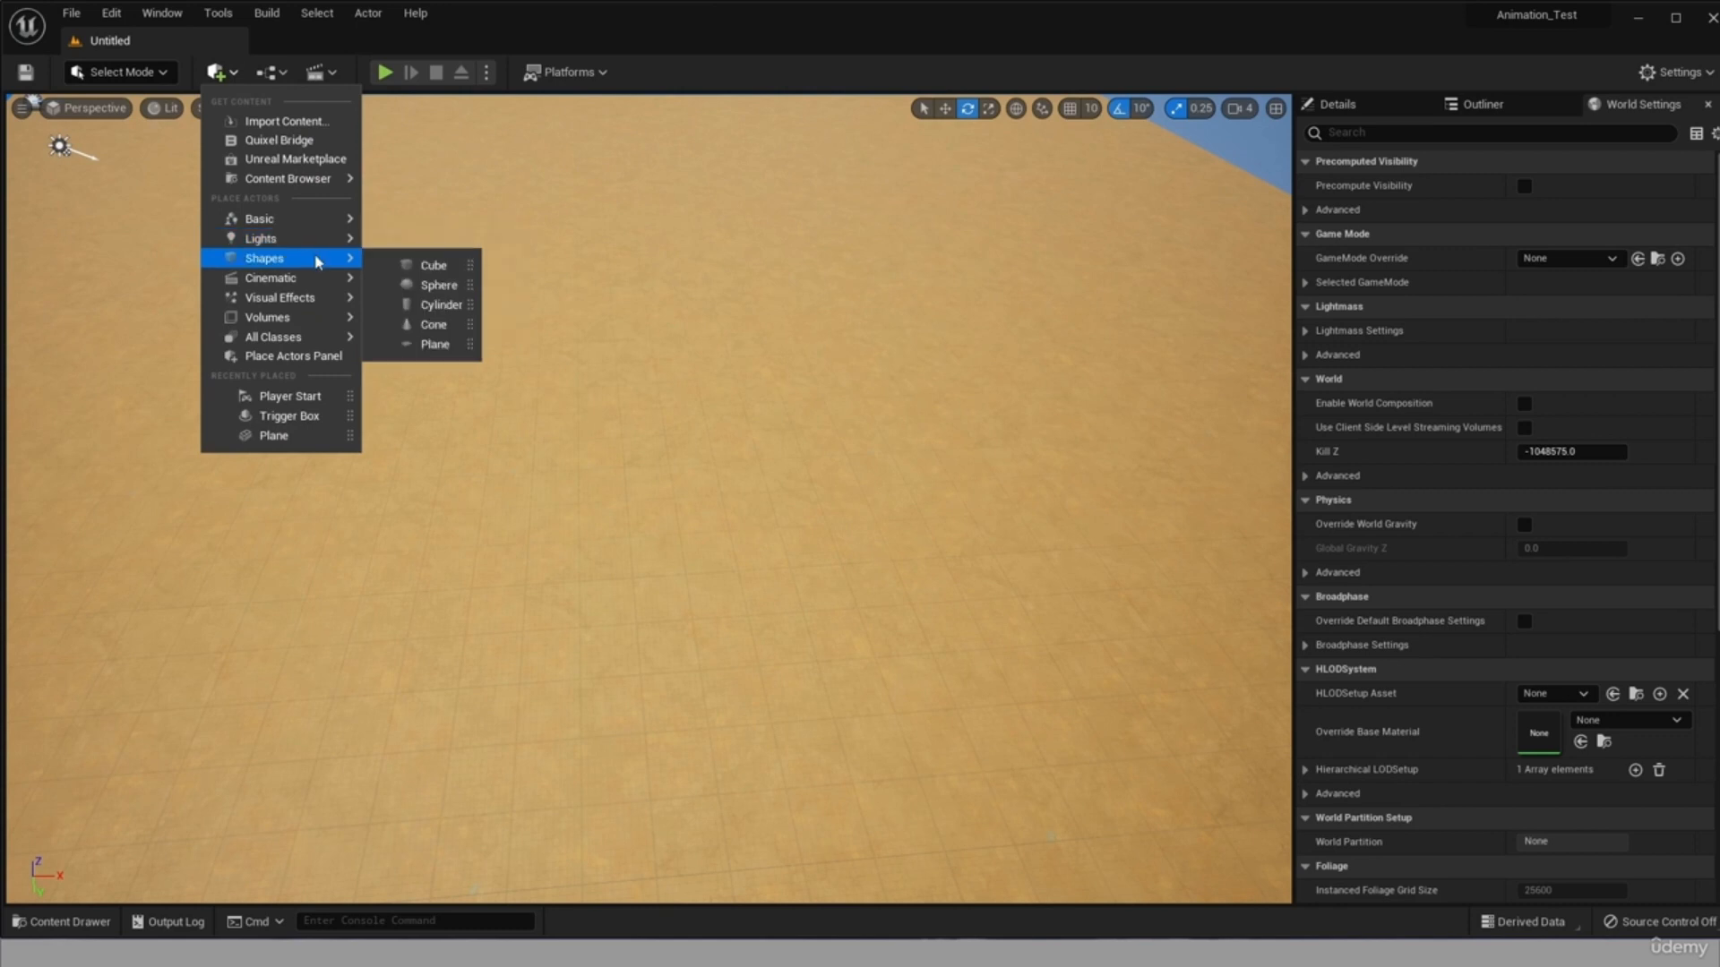
pyautogui.click(407, 344)
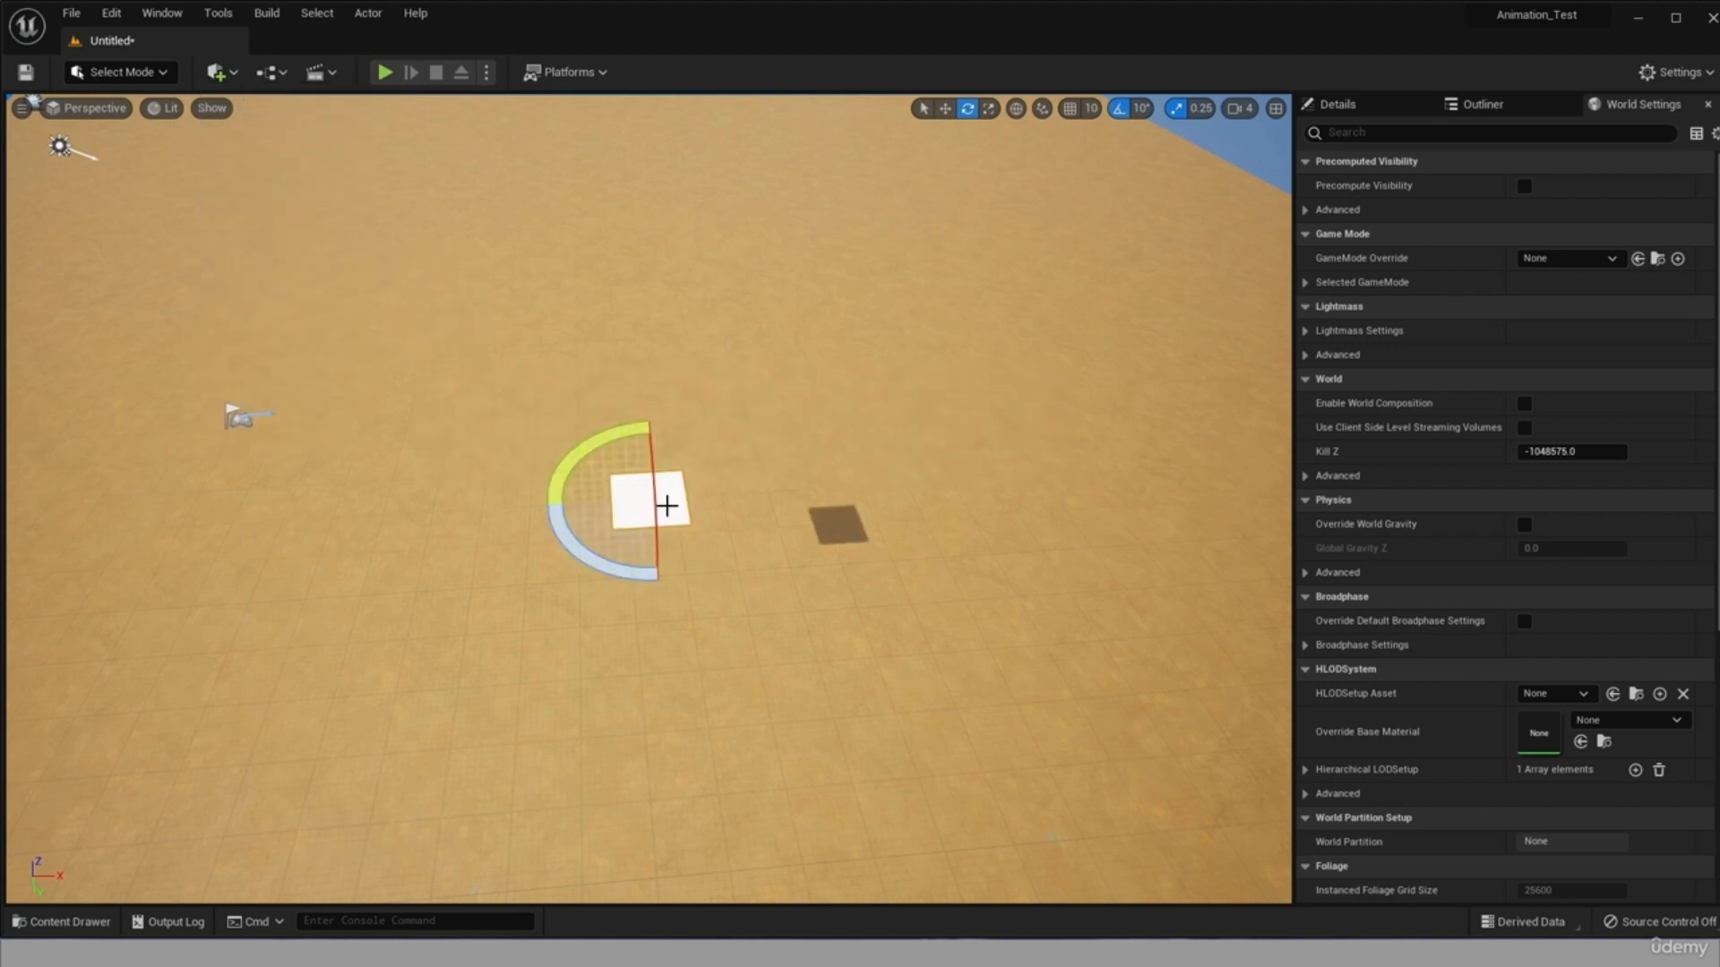
pyautogui.scroll(4, 669, 507)
pyautogui.scroll(-2, 691, 533)
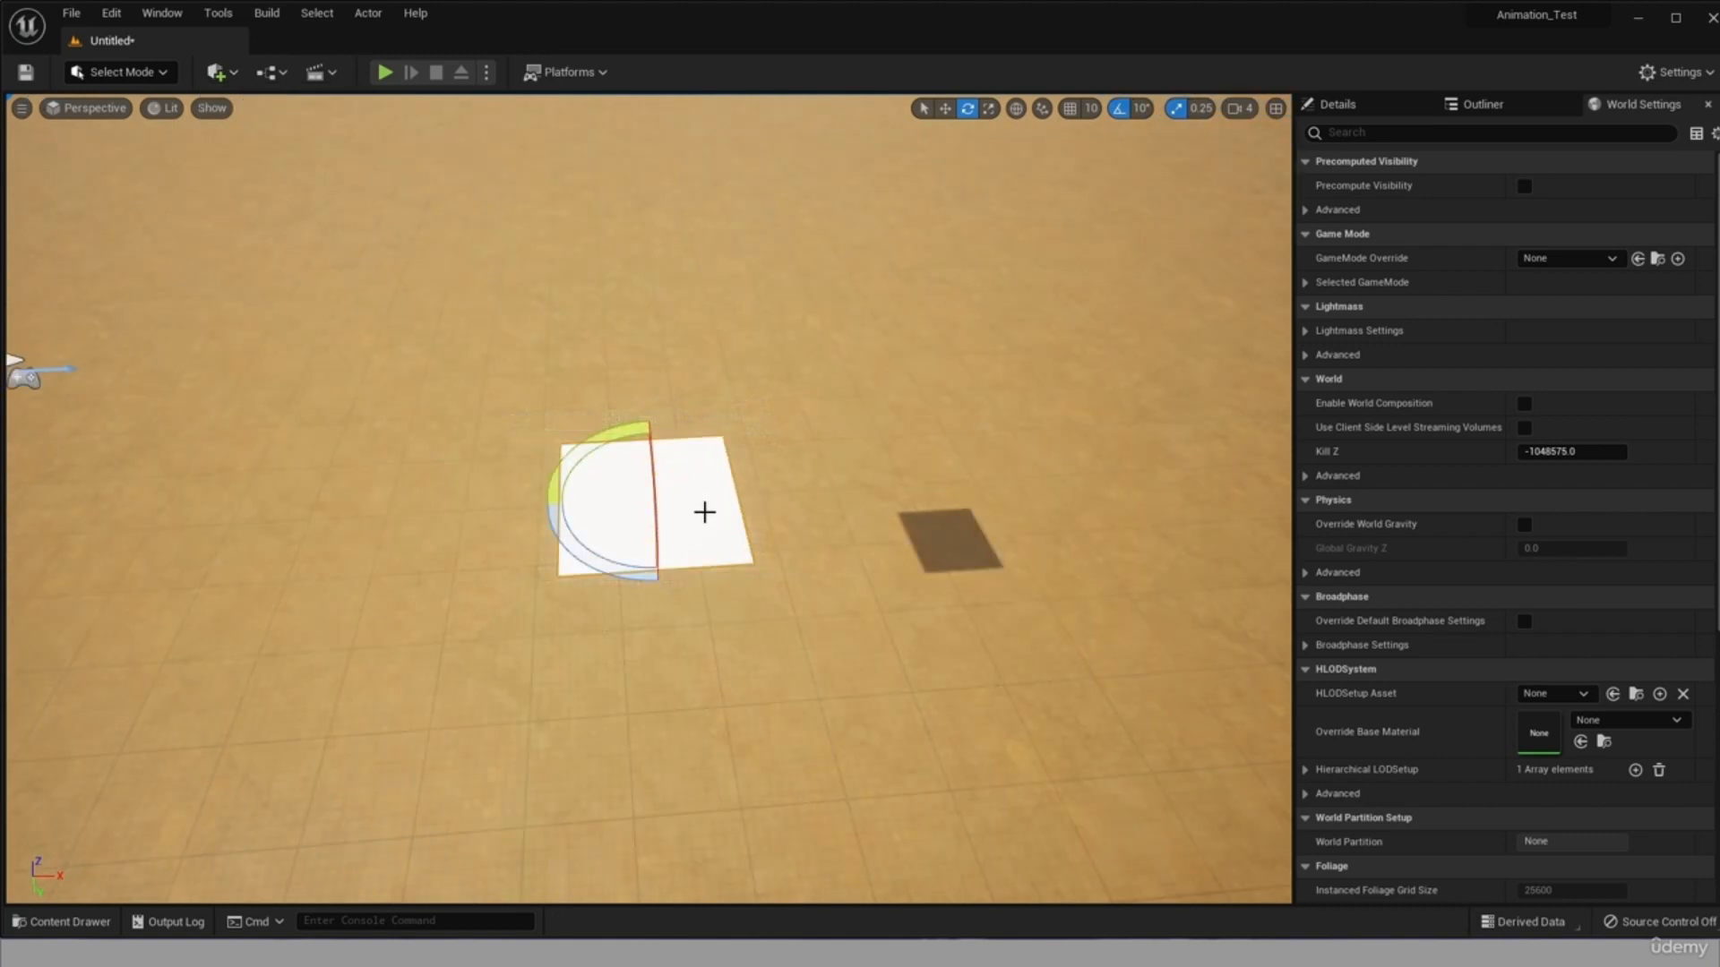
# Stretch the plane into a long strip by increasing its X scale to about 34.41.
pyautogui.moveTo(1509, 436); pyautogui.dragTo(1536, 436)
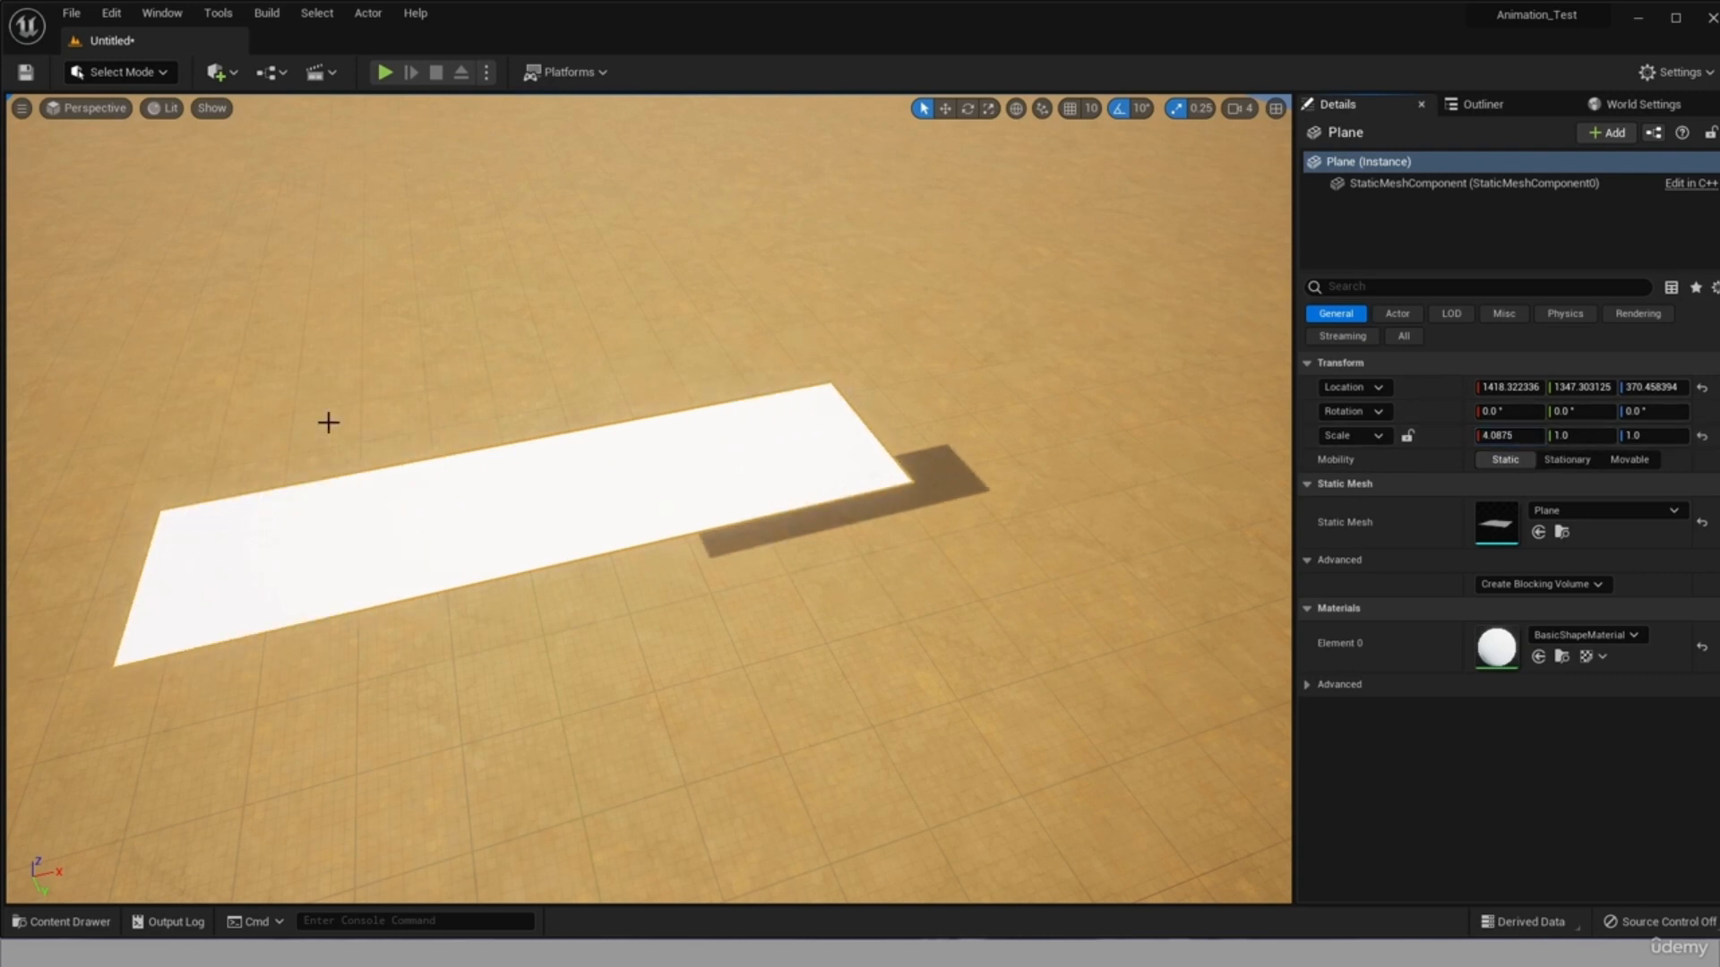
pyautogui.scroll(-5, 703, 509)
pyautogui.scroll(-4, 730, 507)
pyautogui.moveTo(1510, 436); pyautogui.dragTo(1648, 436)
pyautogui.scroll(-5, 726, 519)
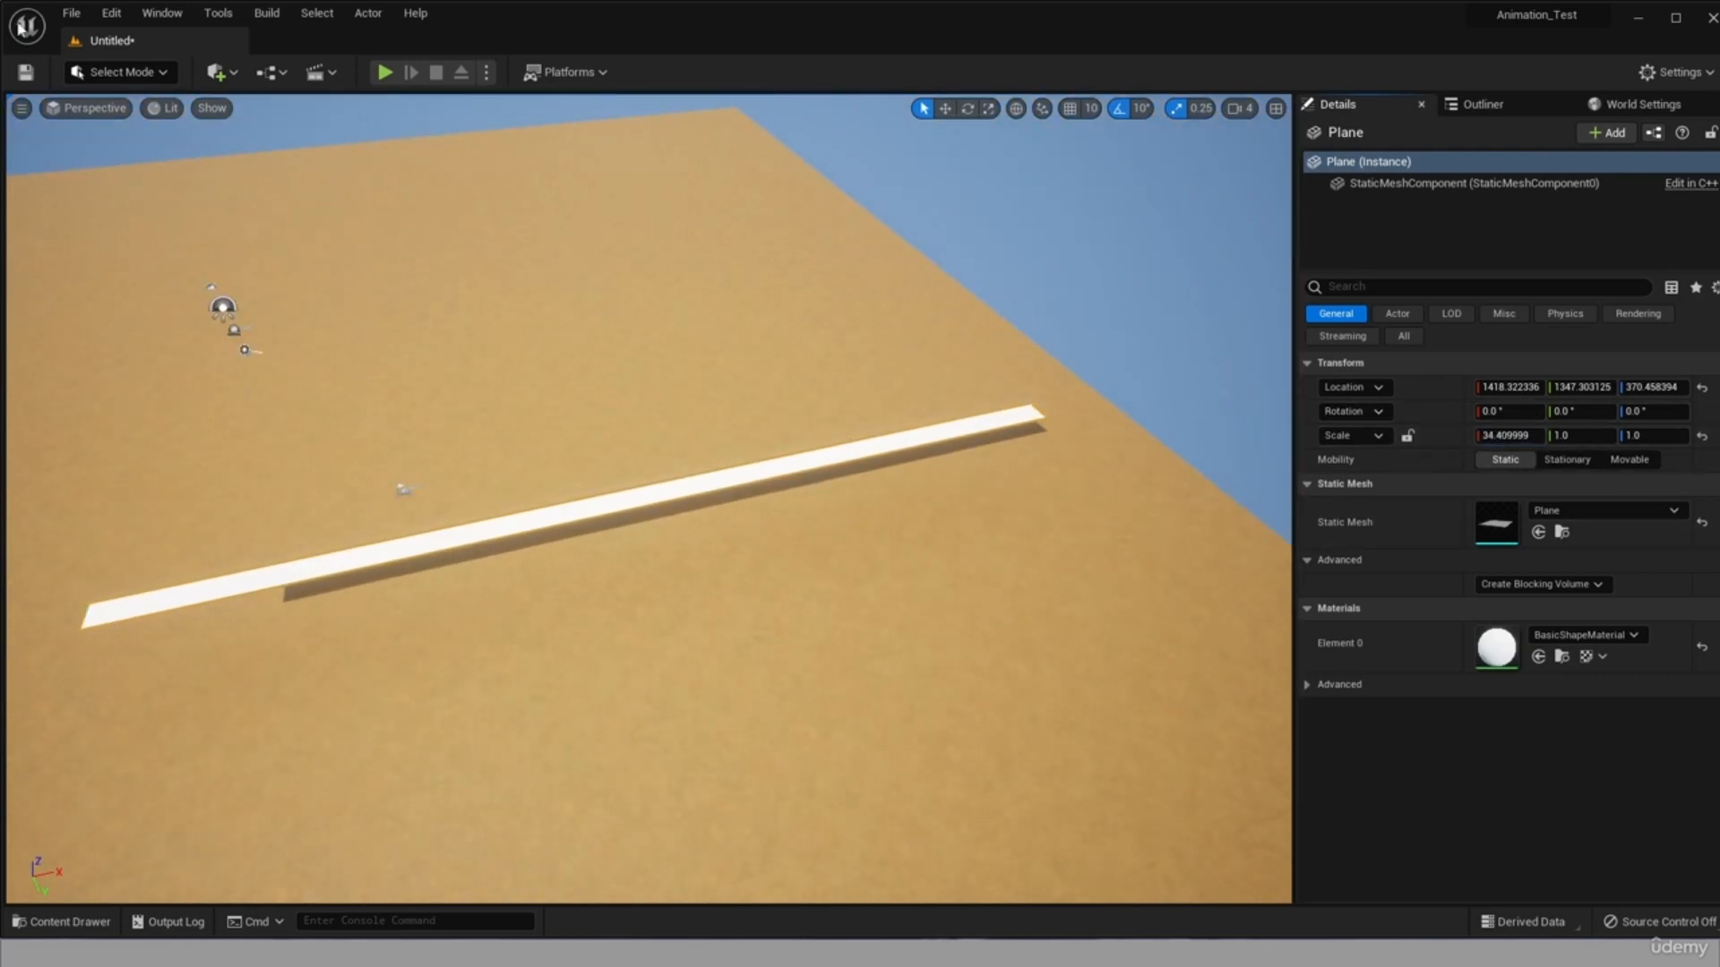
# Try shifting the plane to a Y location of 1434, and undo that move and its last X scaling.
pyautogui.moveTo(1577, 392); pyautogui.dragTo(1583, 399)
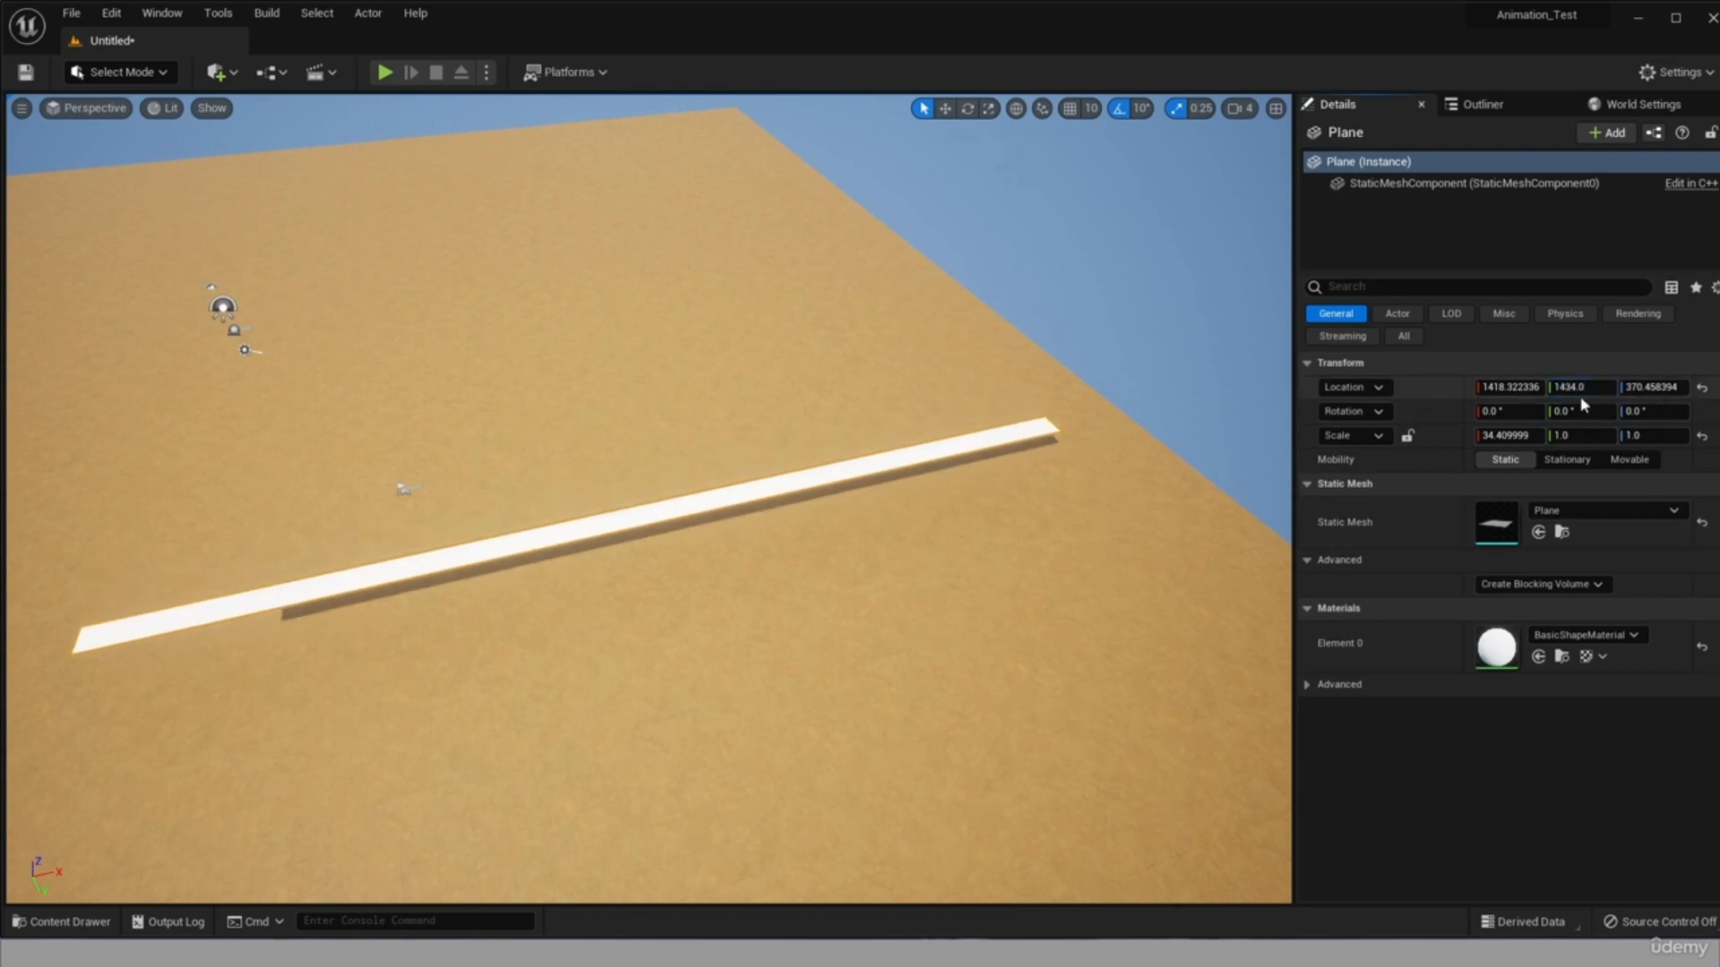
pyautogui.hotkey('ctrl', 'z')
pyautogui.hotkey('ctrl', 'z')
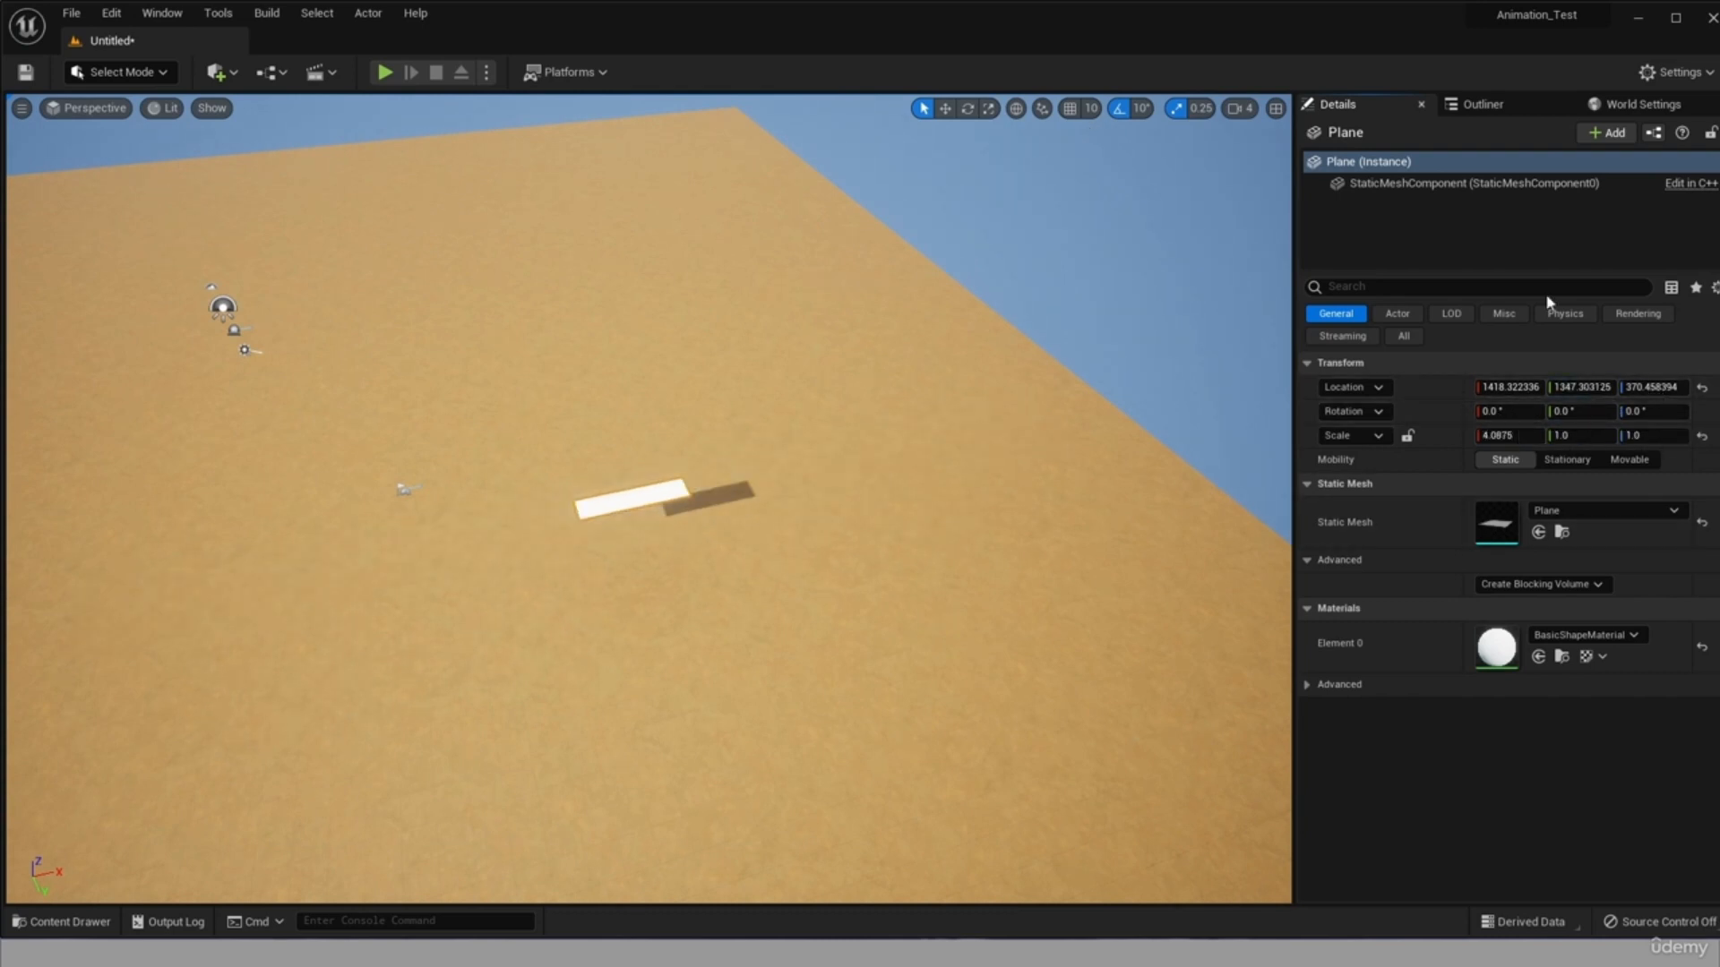
# Redo the plane's X scaling and set its location to X 1431 and Z 365.
pyautogui.click(112, 12)
pyautogui.click(153, 73)
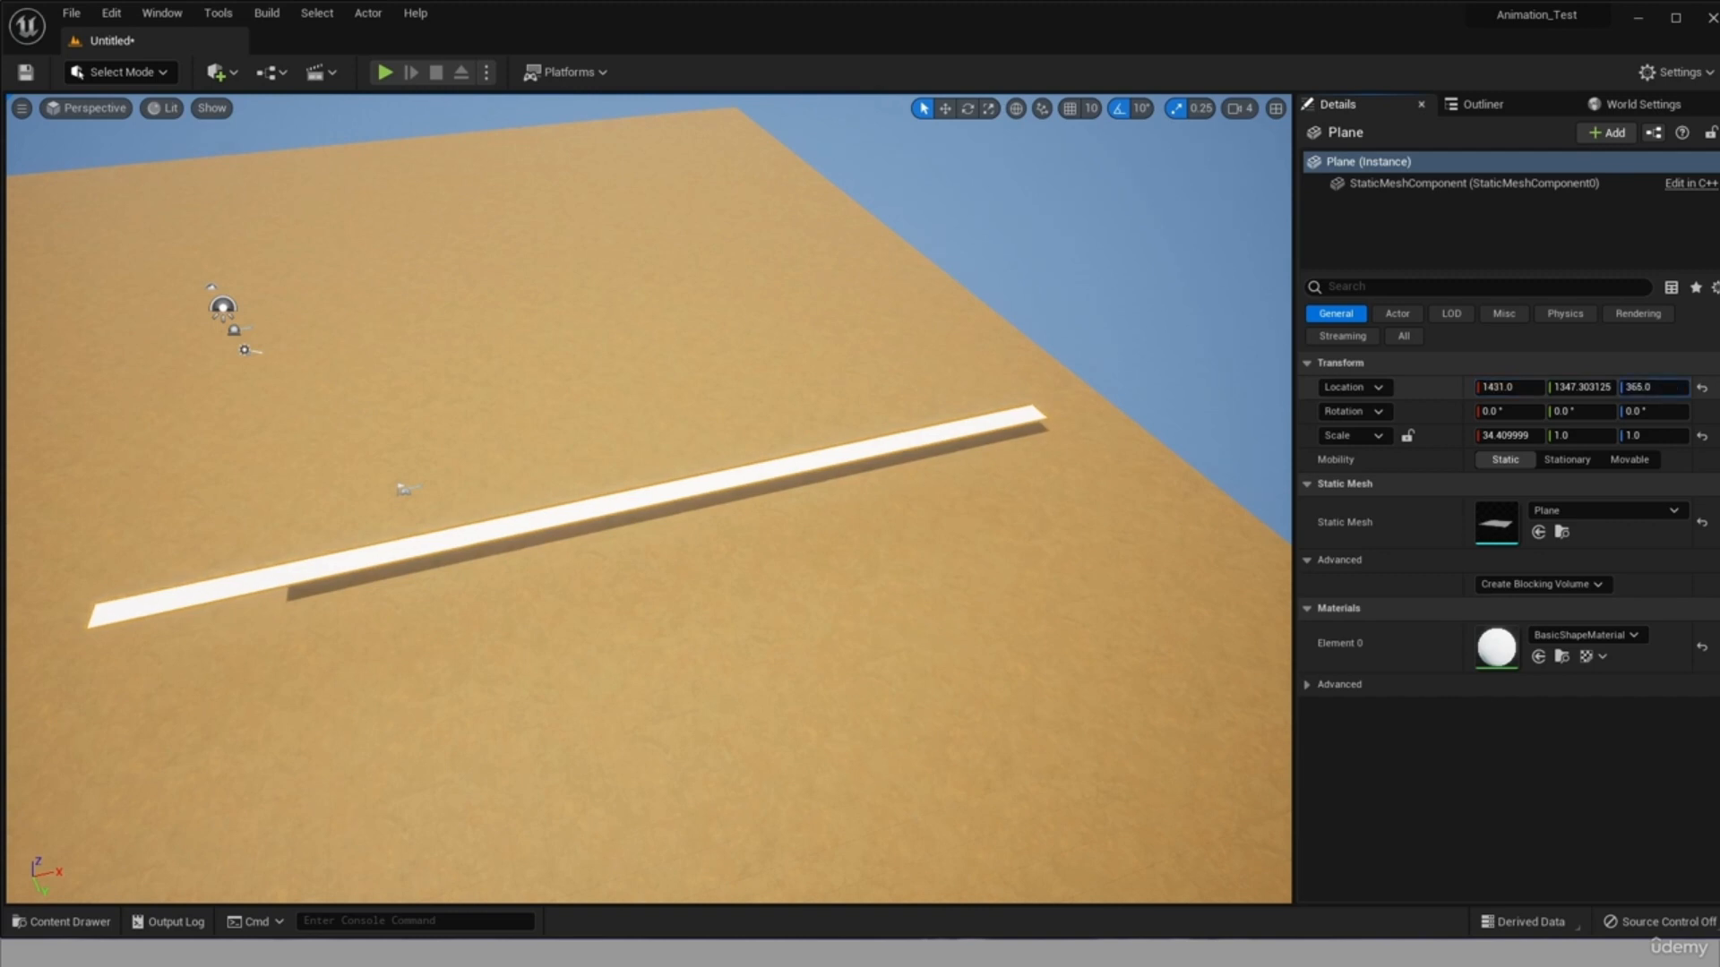
# Lower the plane to a Z location of 2 and apply the T_stone_road_BaseColor texture to it.
pyautogui.moveTo(1652, 388); pyautogui.dragTo(1603, 388)
pyautogui.scroll(3, 714, 598)
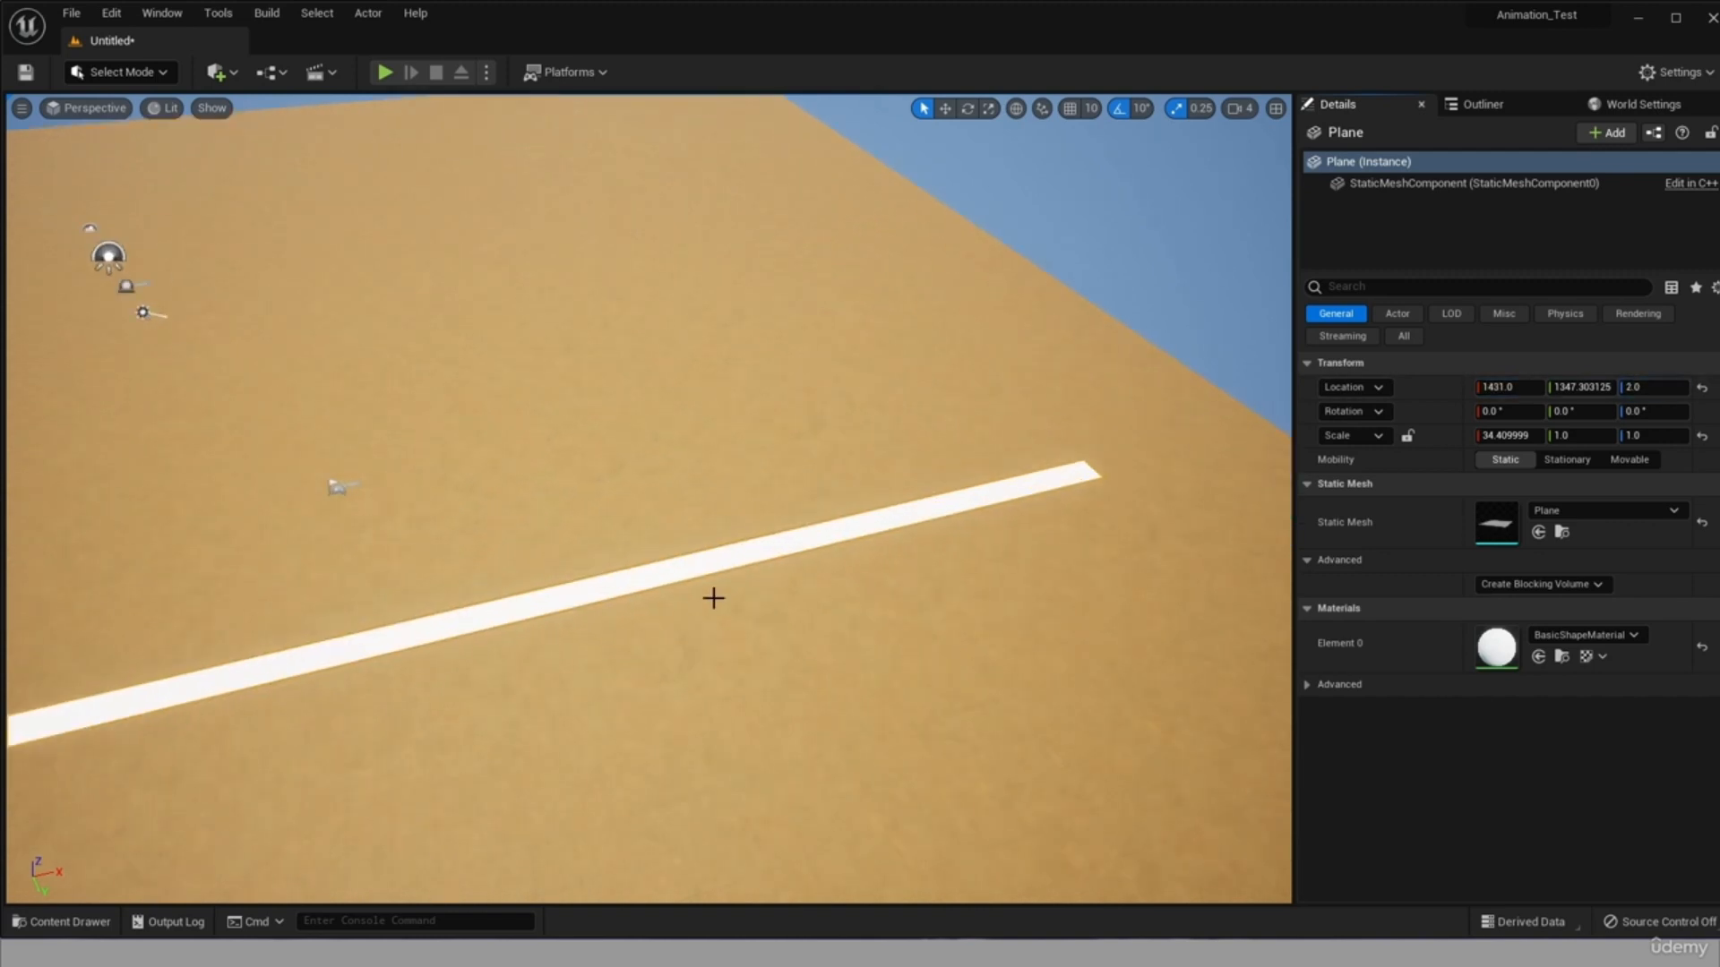
pyautogui.scroll(2, 714, 598)
pyautogui.click(70, 921)
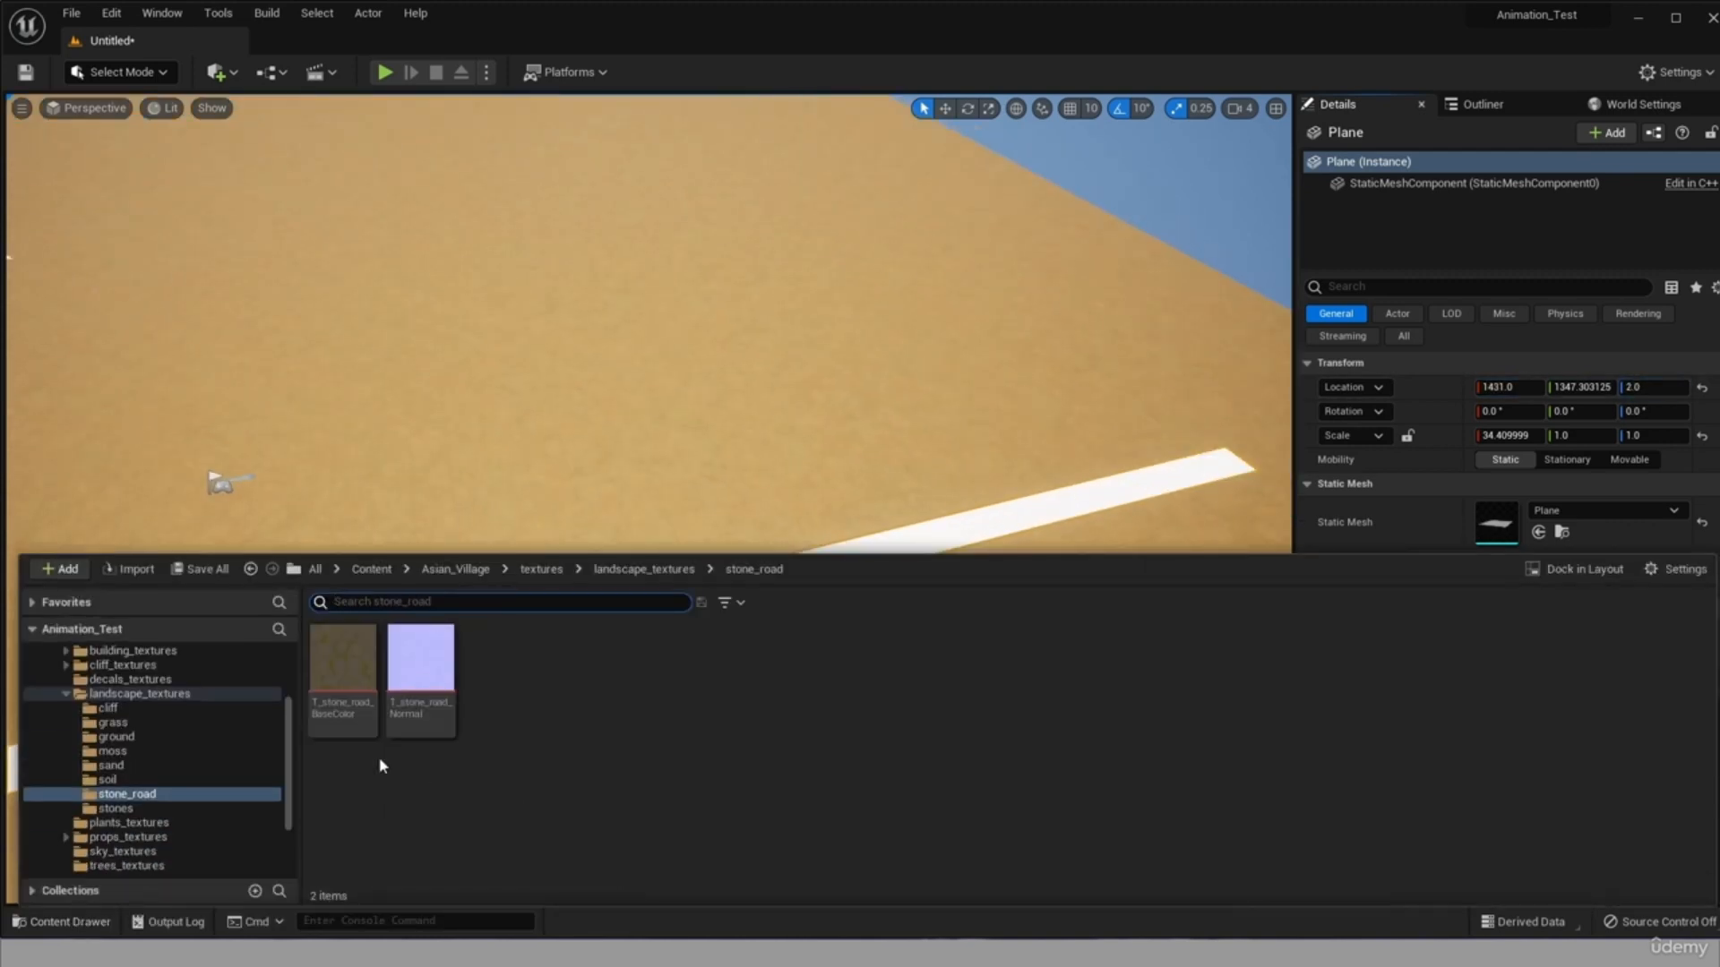
pyautogui.moveTo(343, 672); pyautogui.dragTo(1108, 488)
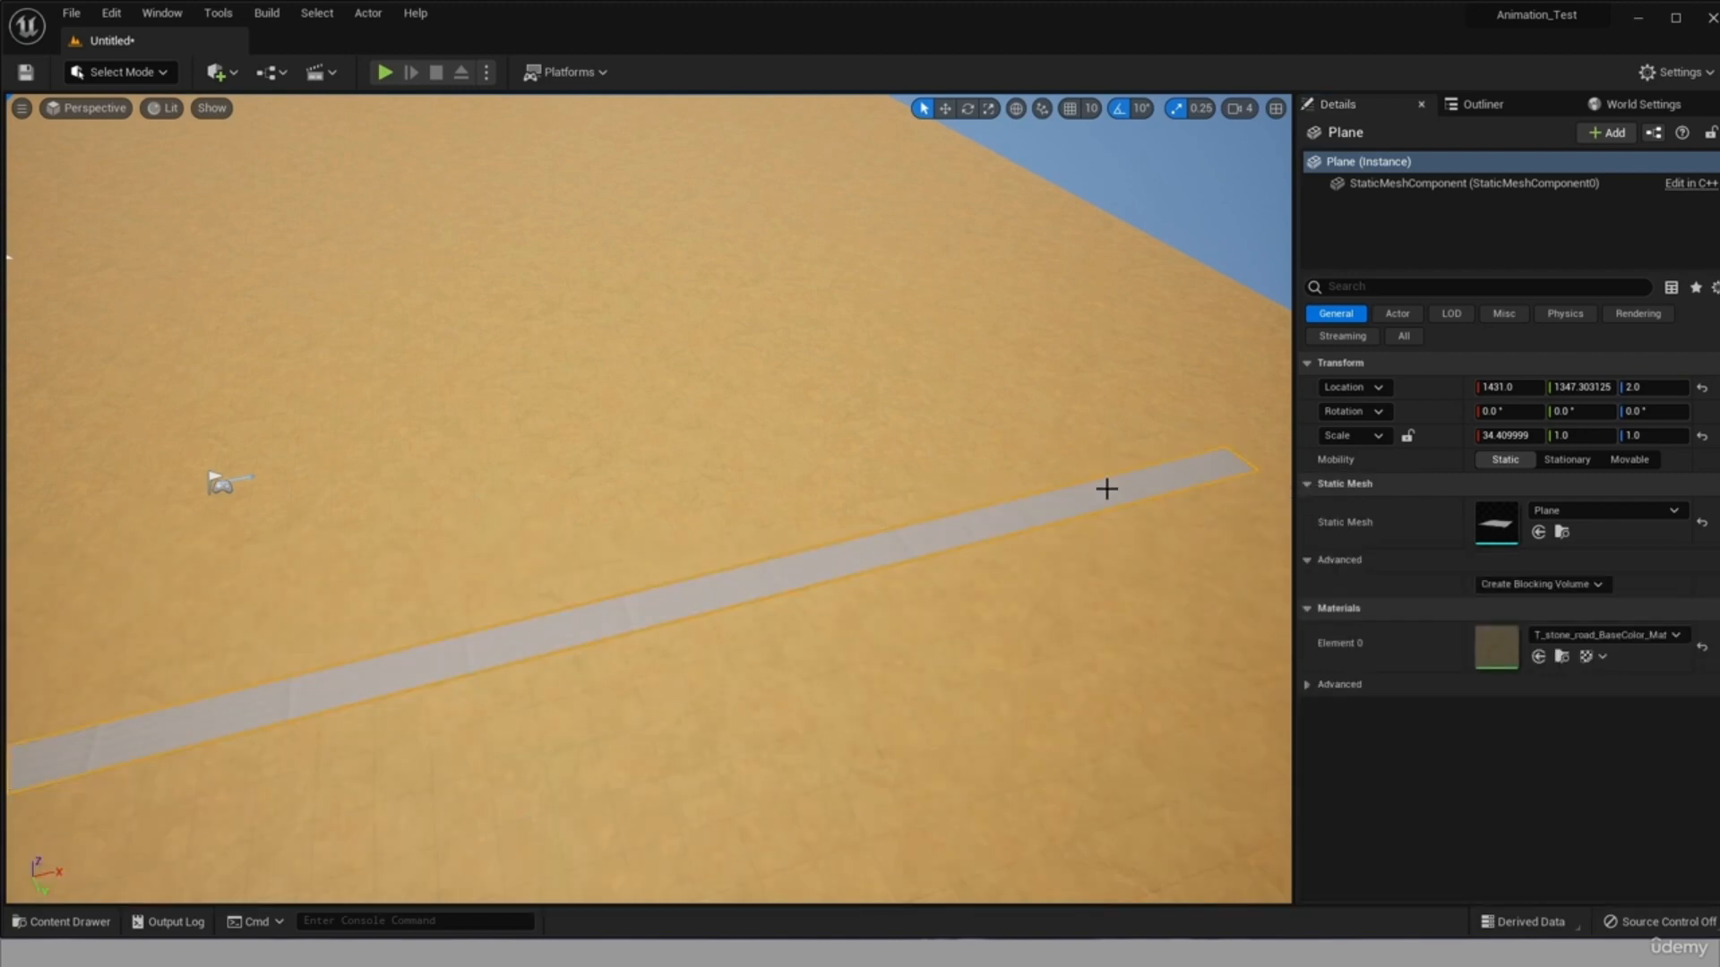
pyautogui.scroll(4, 473, 658)
# Widen the stone road plane to a Y scale of 9.52, set its X scale to about 35.97 and its X location to -321.
pyautogui.moveTo(798, 761); pyautogui.dragTo(753, 779, button='right')
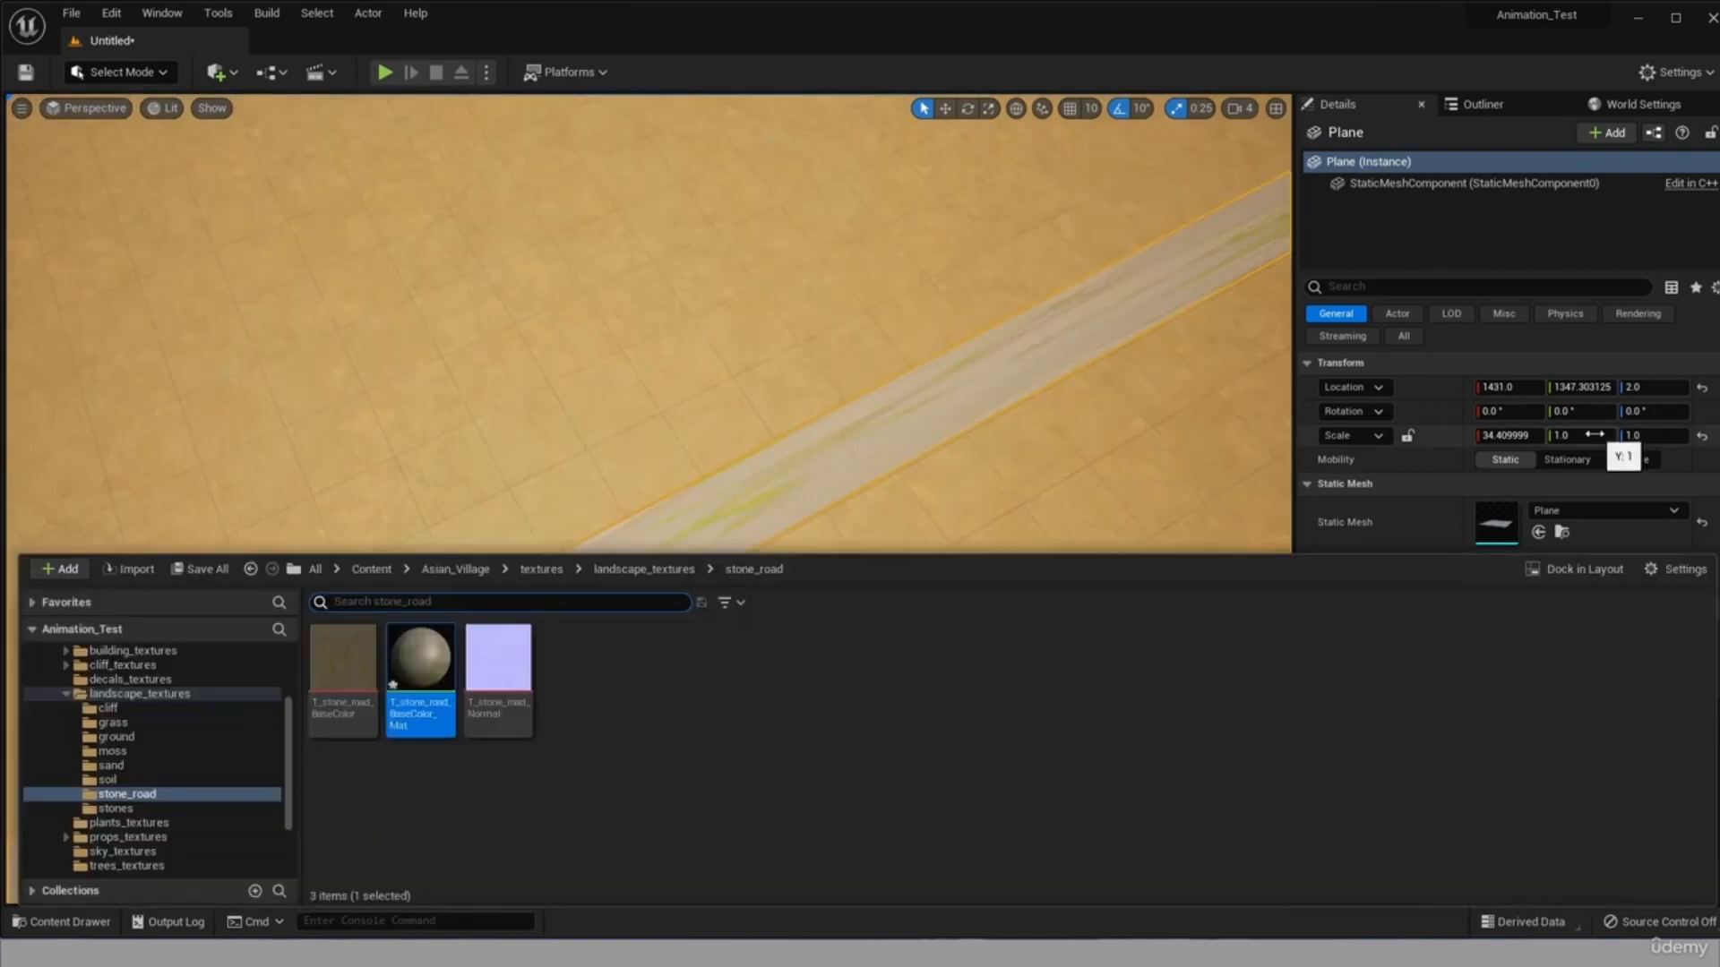
pyautogui.moveTo(1581, 435); pyautogui.dragTo(1639, 435)
pyautogui.scroll(-8, 587, 551)
pyautogui.scroll(-3, 587, 565)
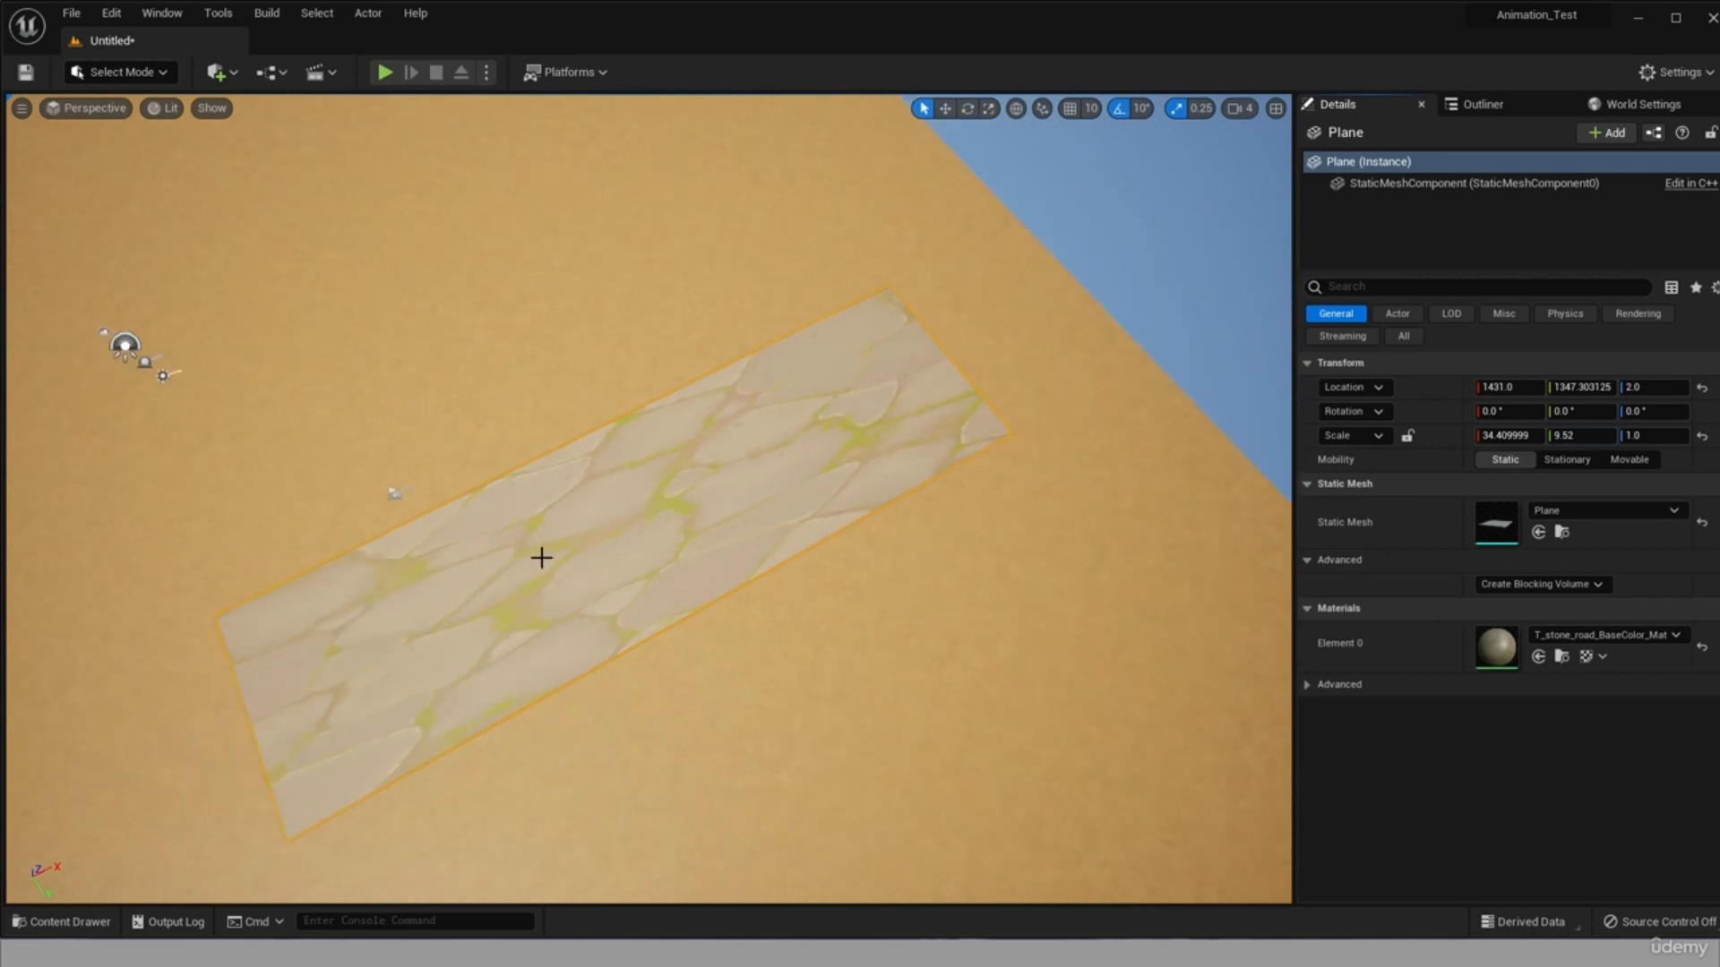
pyautogui.moveTo(1509, 386)
pyautogui.mouseDown()
pyautogui.moveTo(1576, 387)
pyautogui.moveTo(1522, 387)
pyautogui.mouseUp()
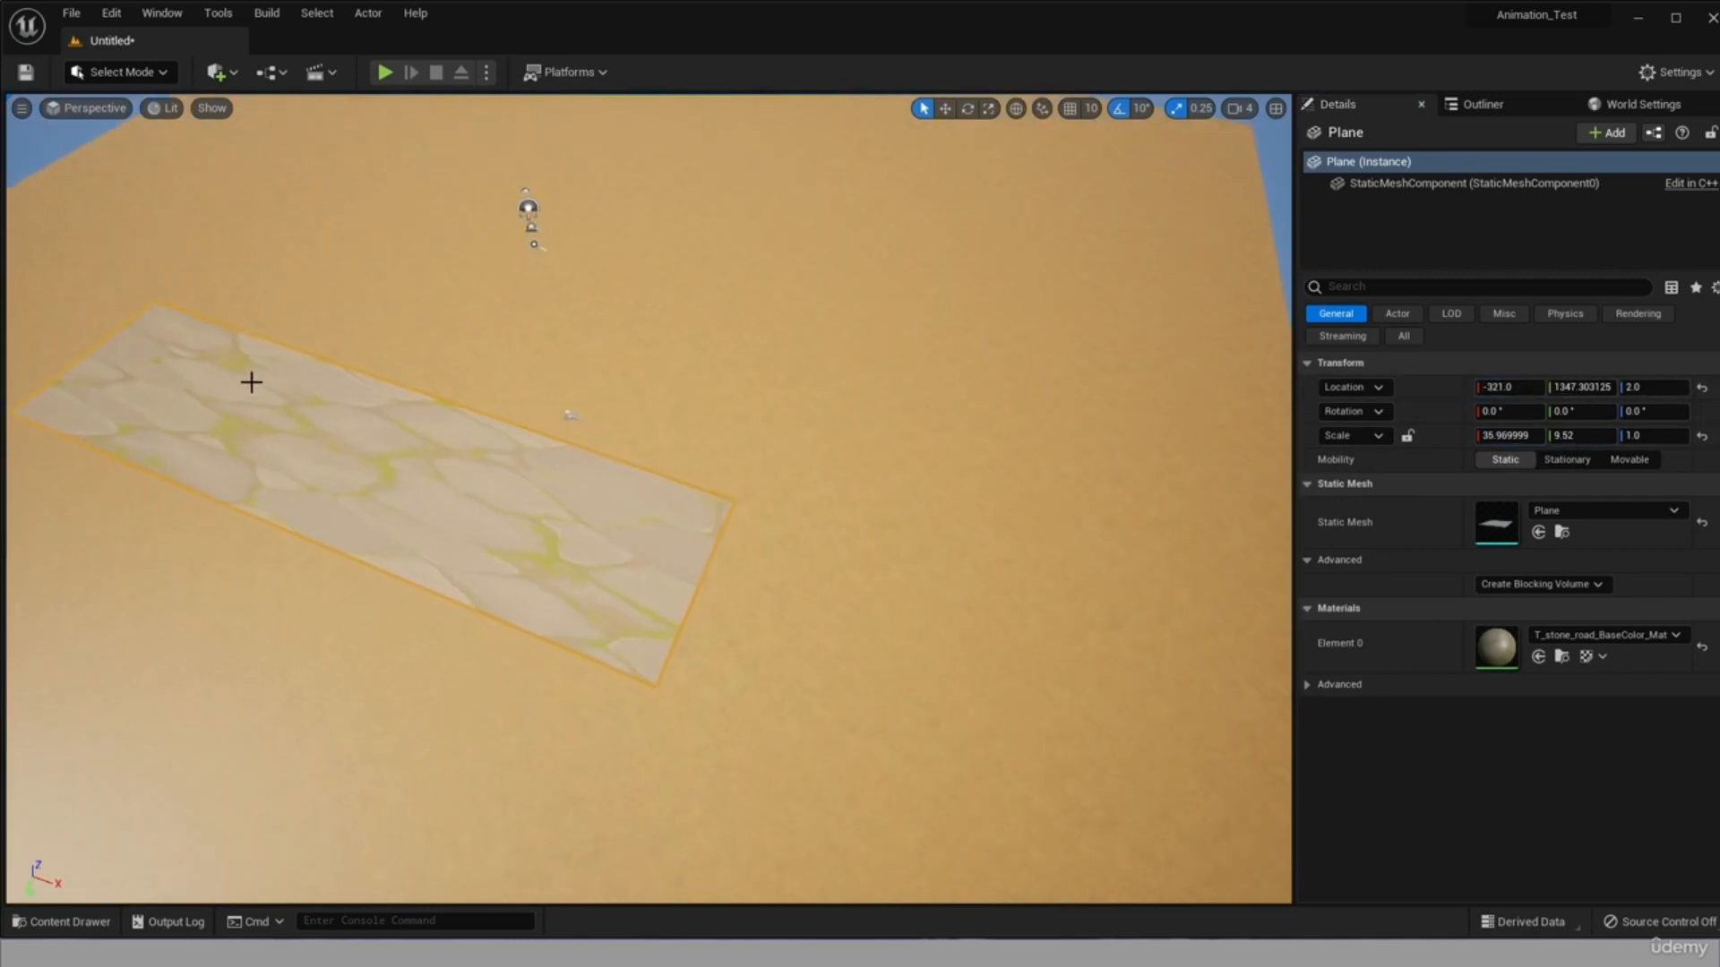
# Browse the Asian_Village assets and open the plants folder under meshes.
pyautogui.click(69, 920)
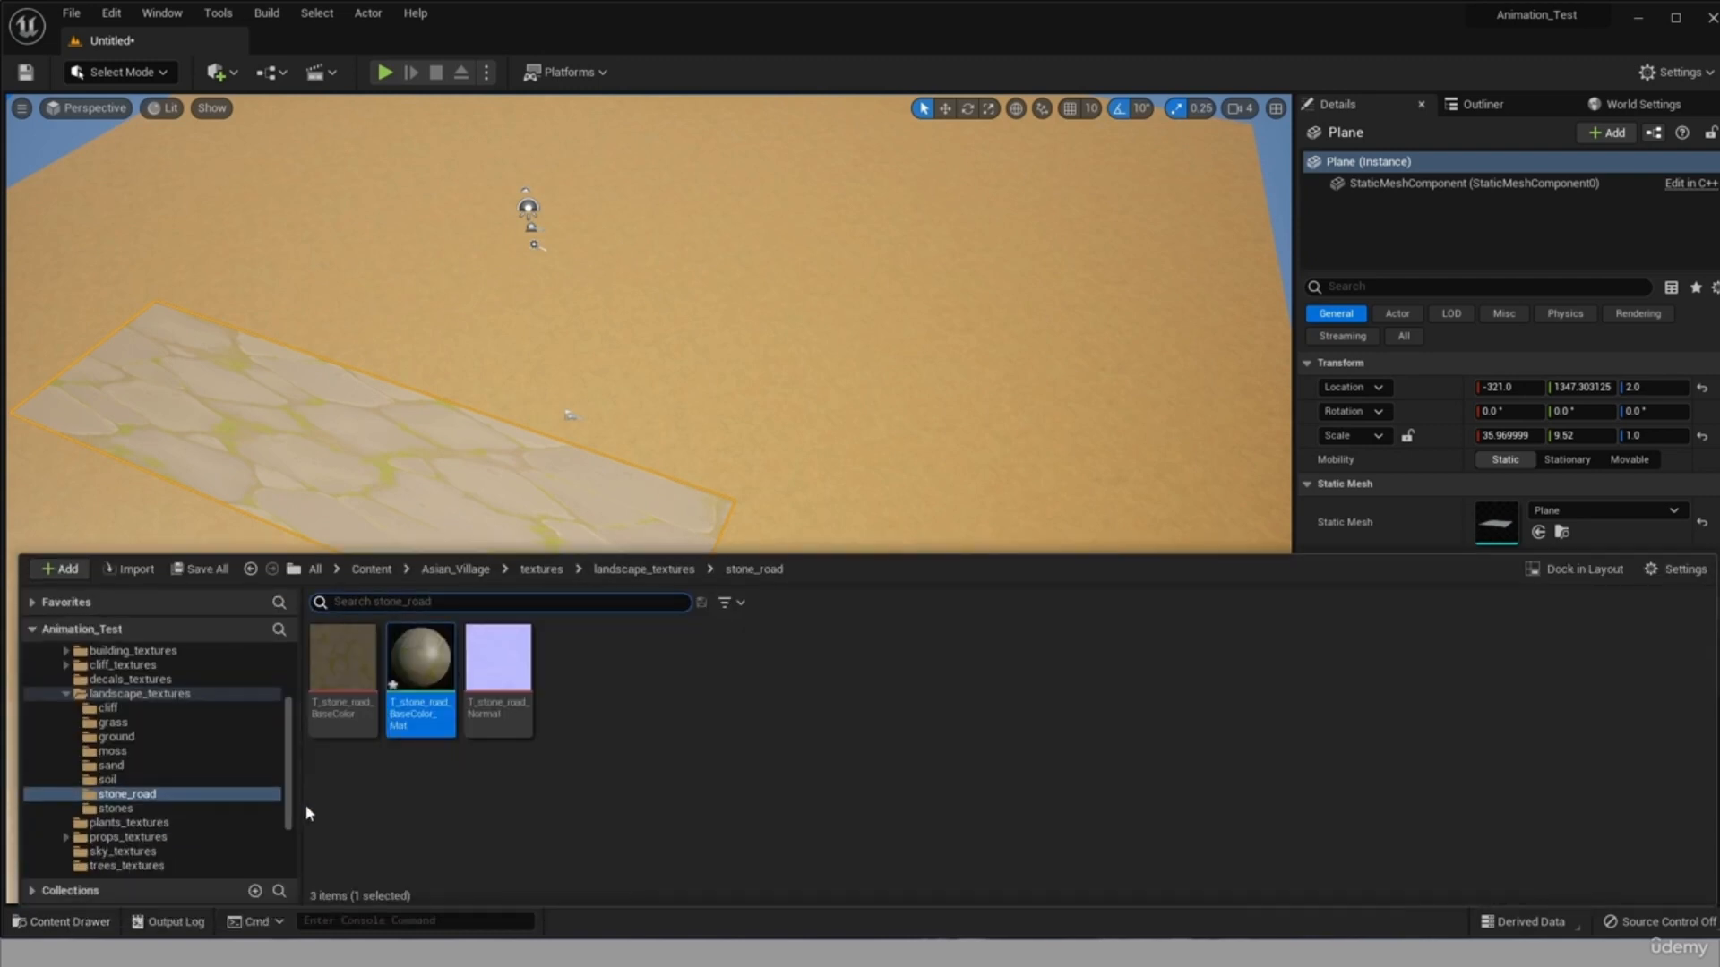
pyautogui.scroll(1, 111, 705)
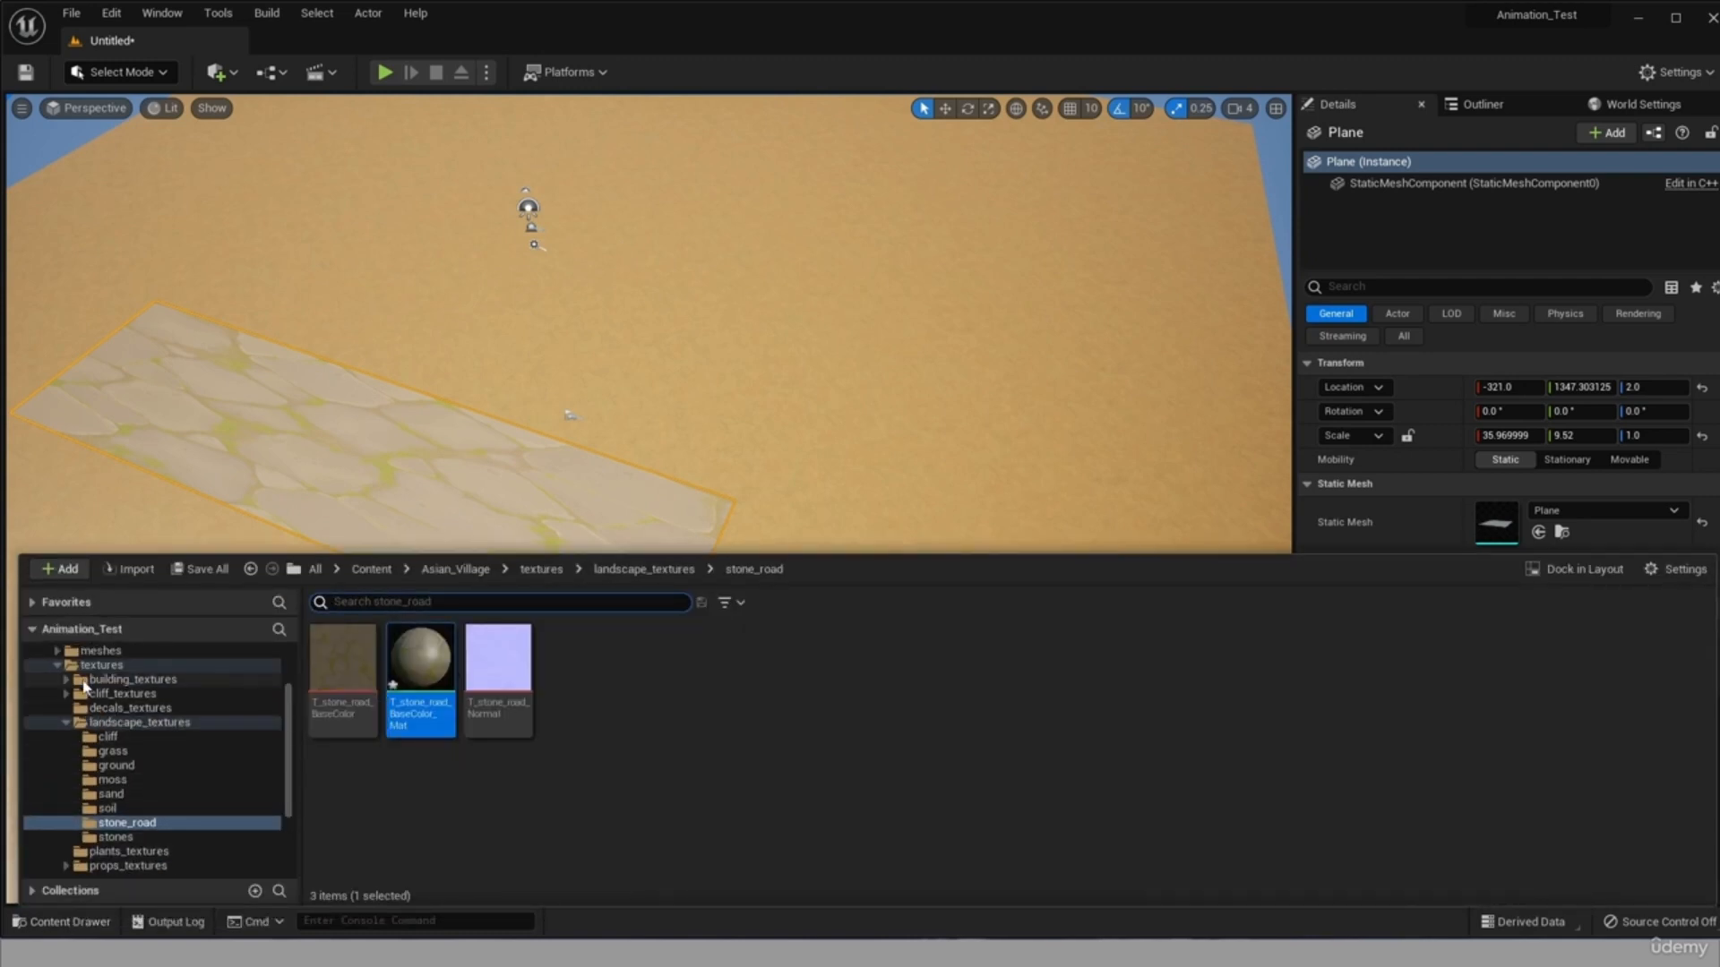
pyautogui.click(58, 664)
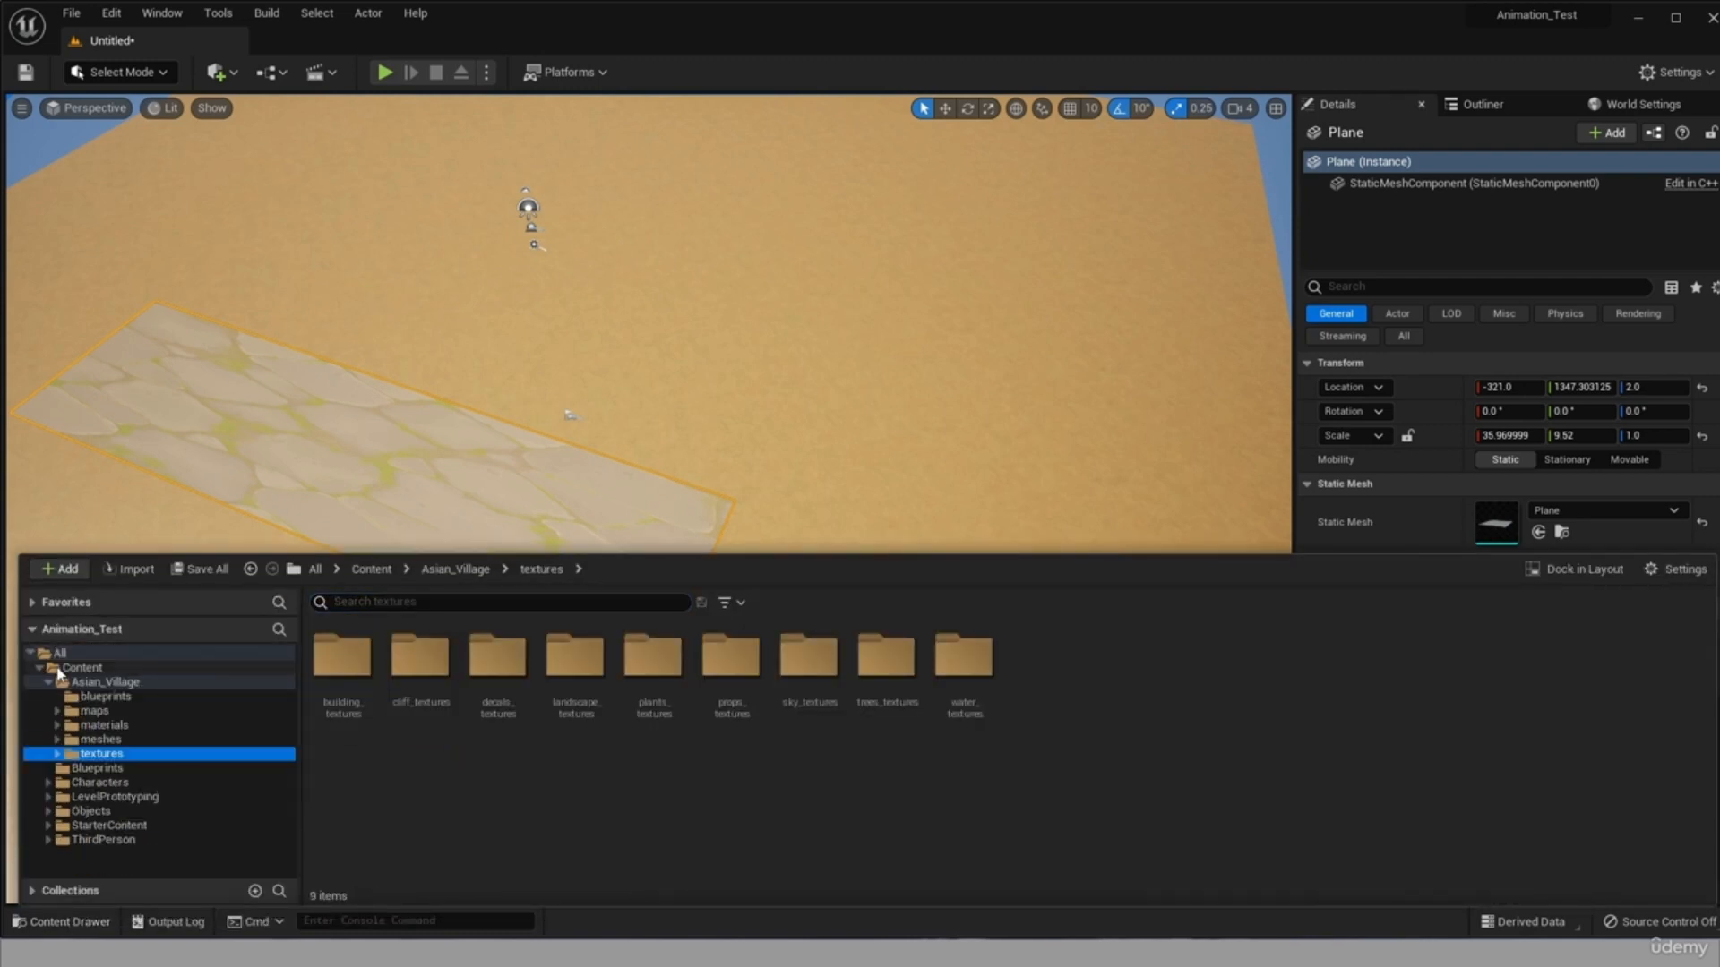
pyautogui.click(58, 740)
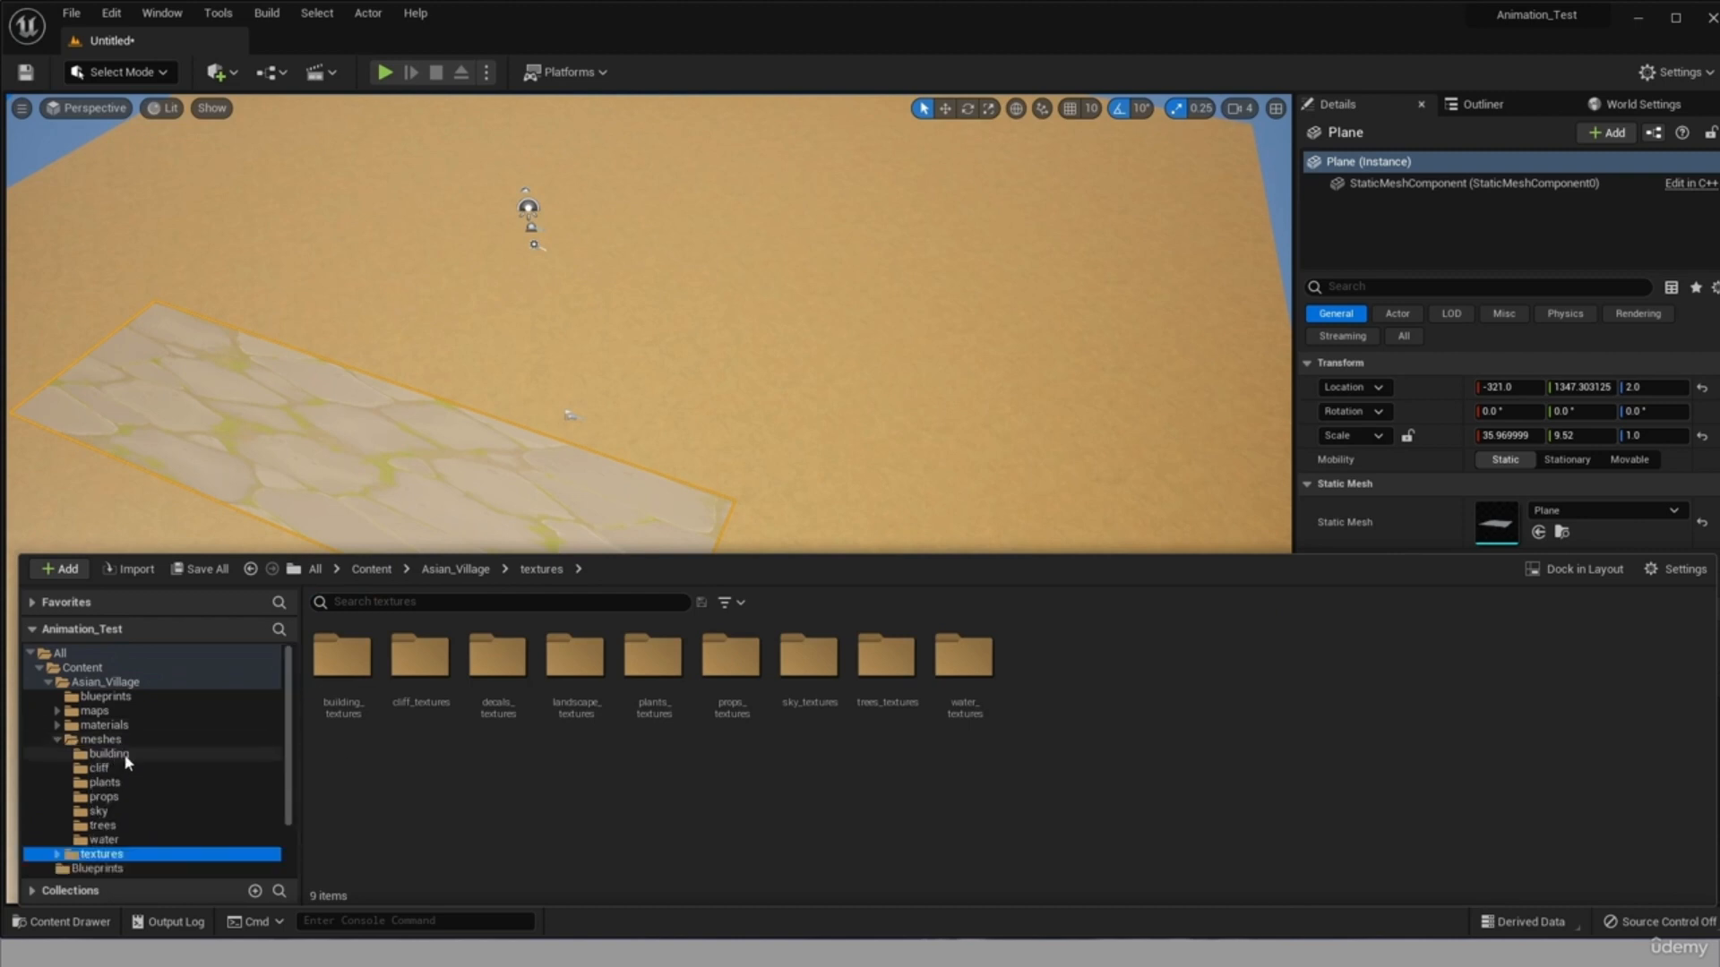
pyautogui.doubleClick(349, 667)
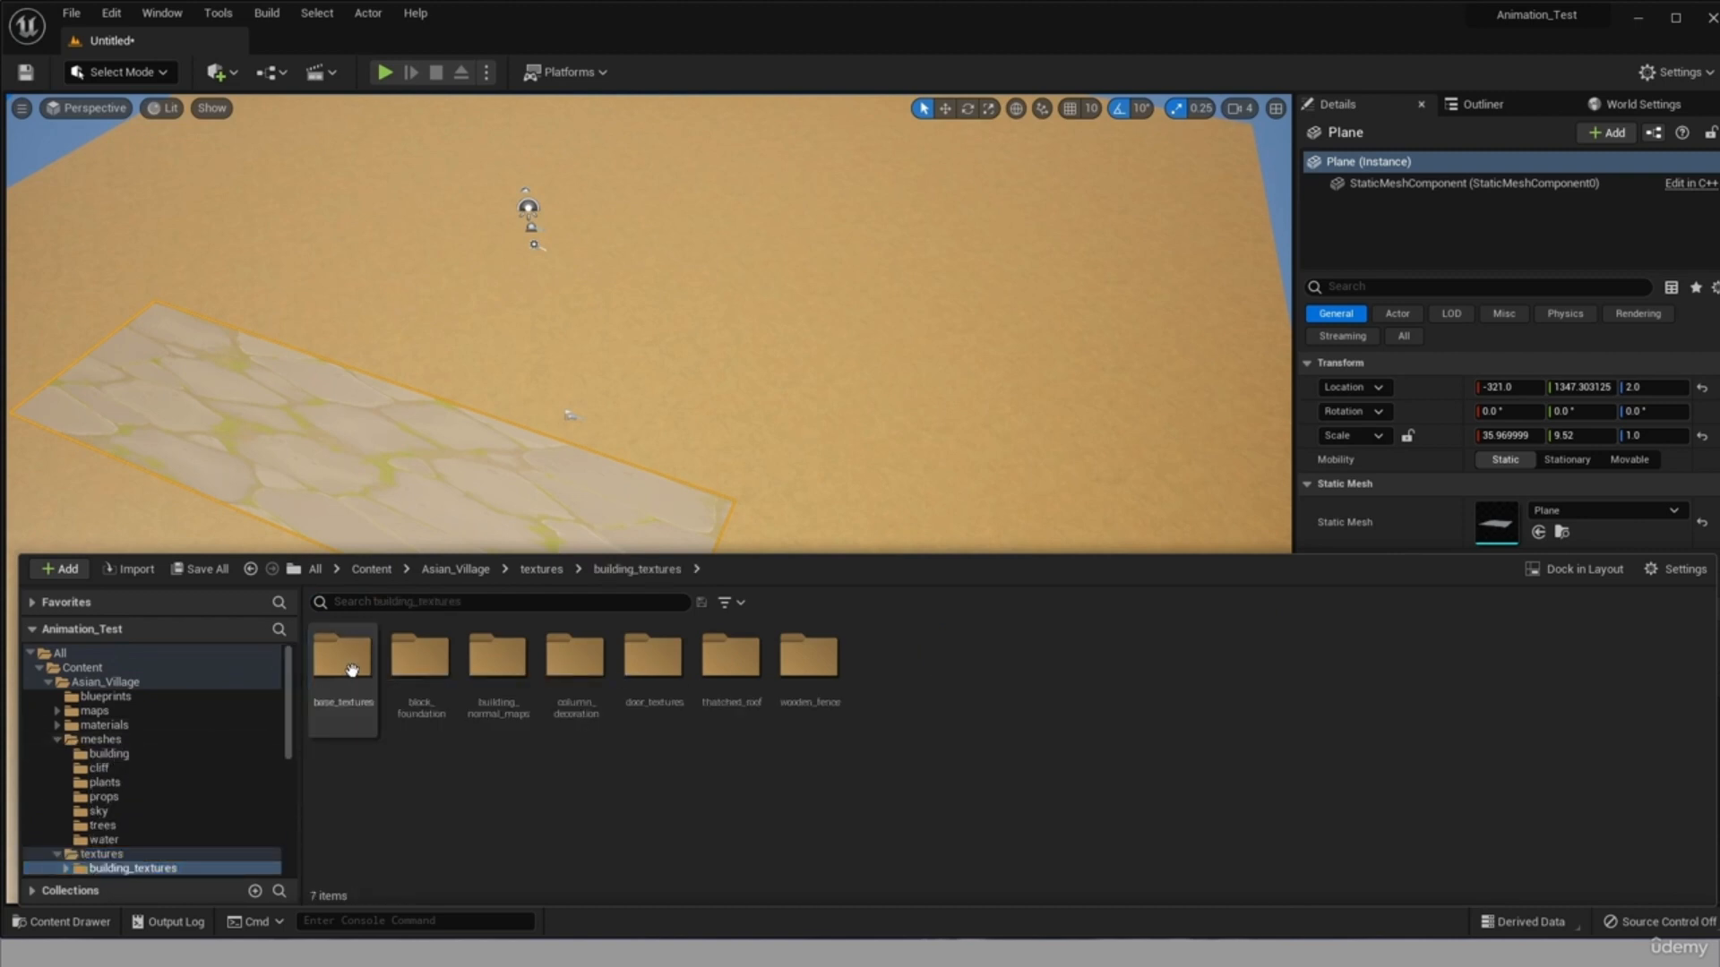
pyautogui.doubleClick(352, 670)
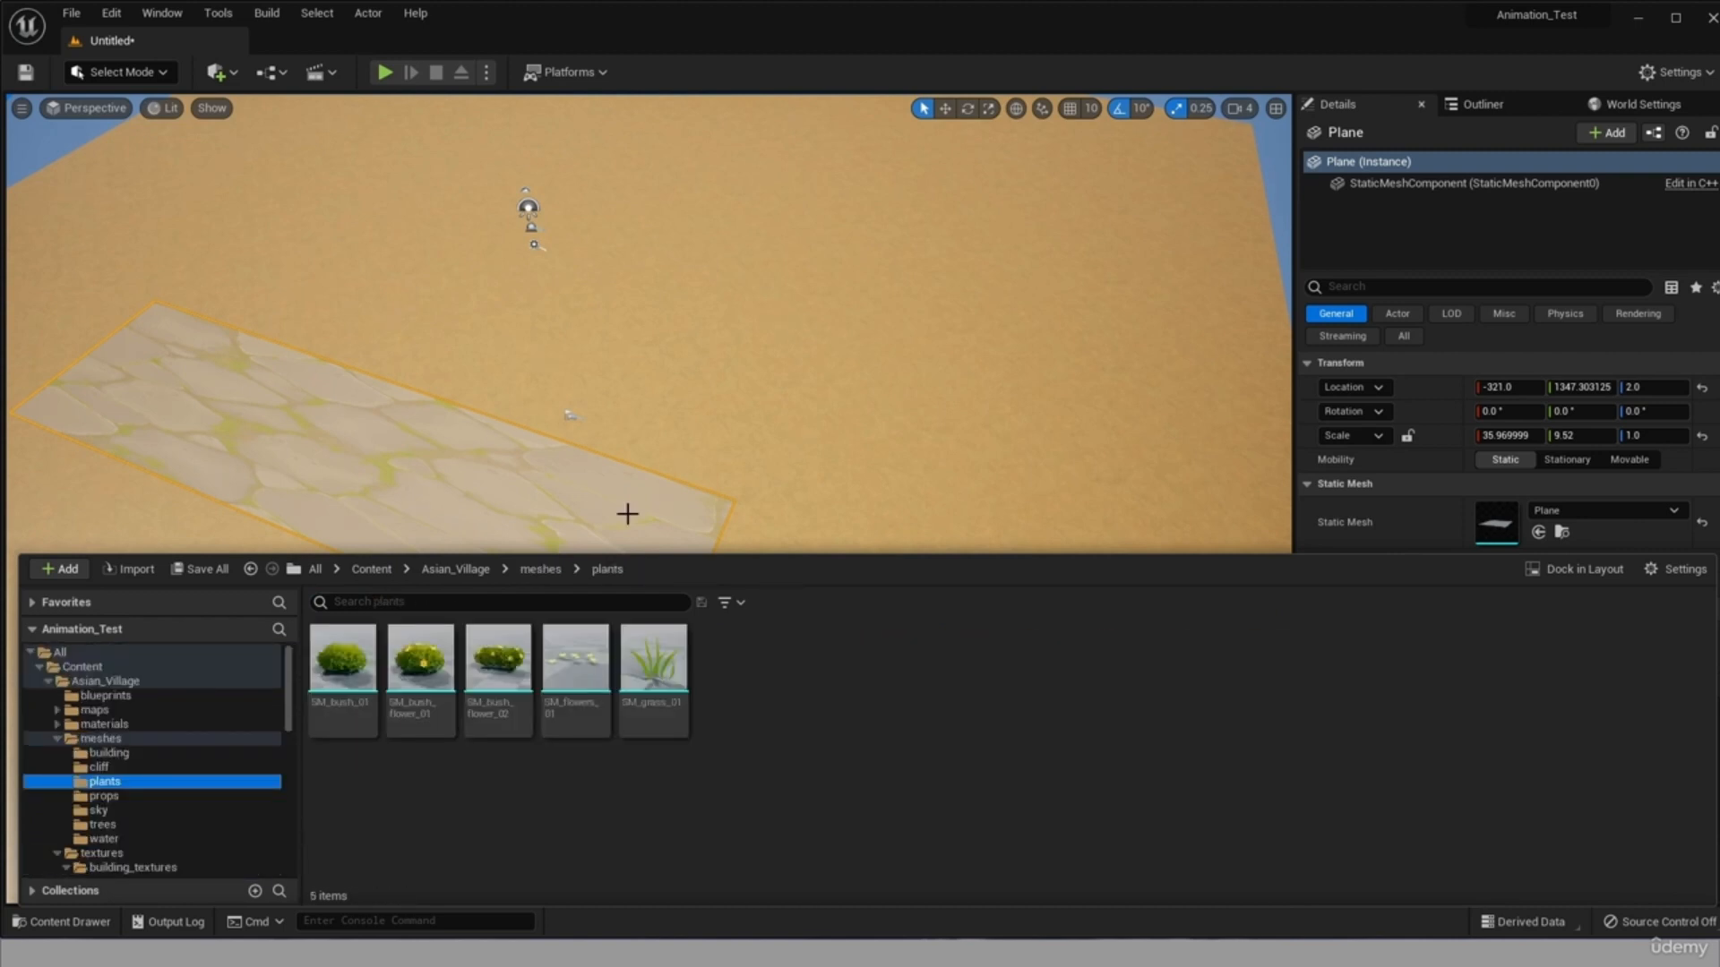
pyautogui.scroll(1, 626, 514)
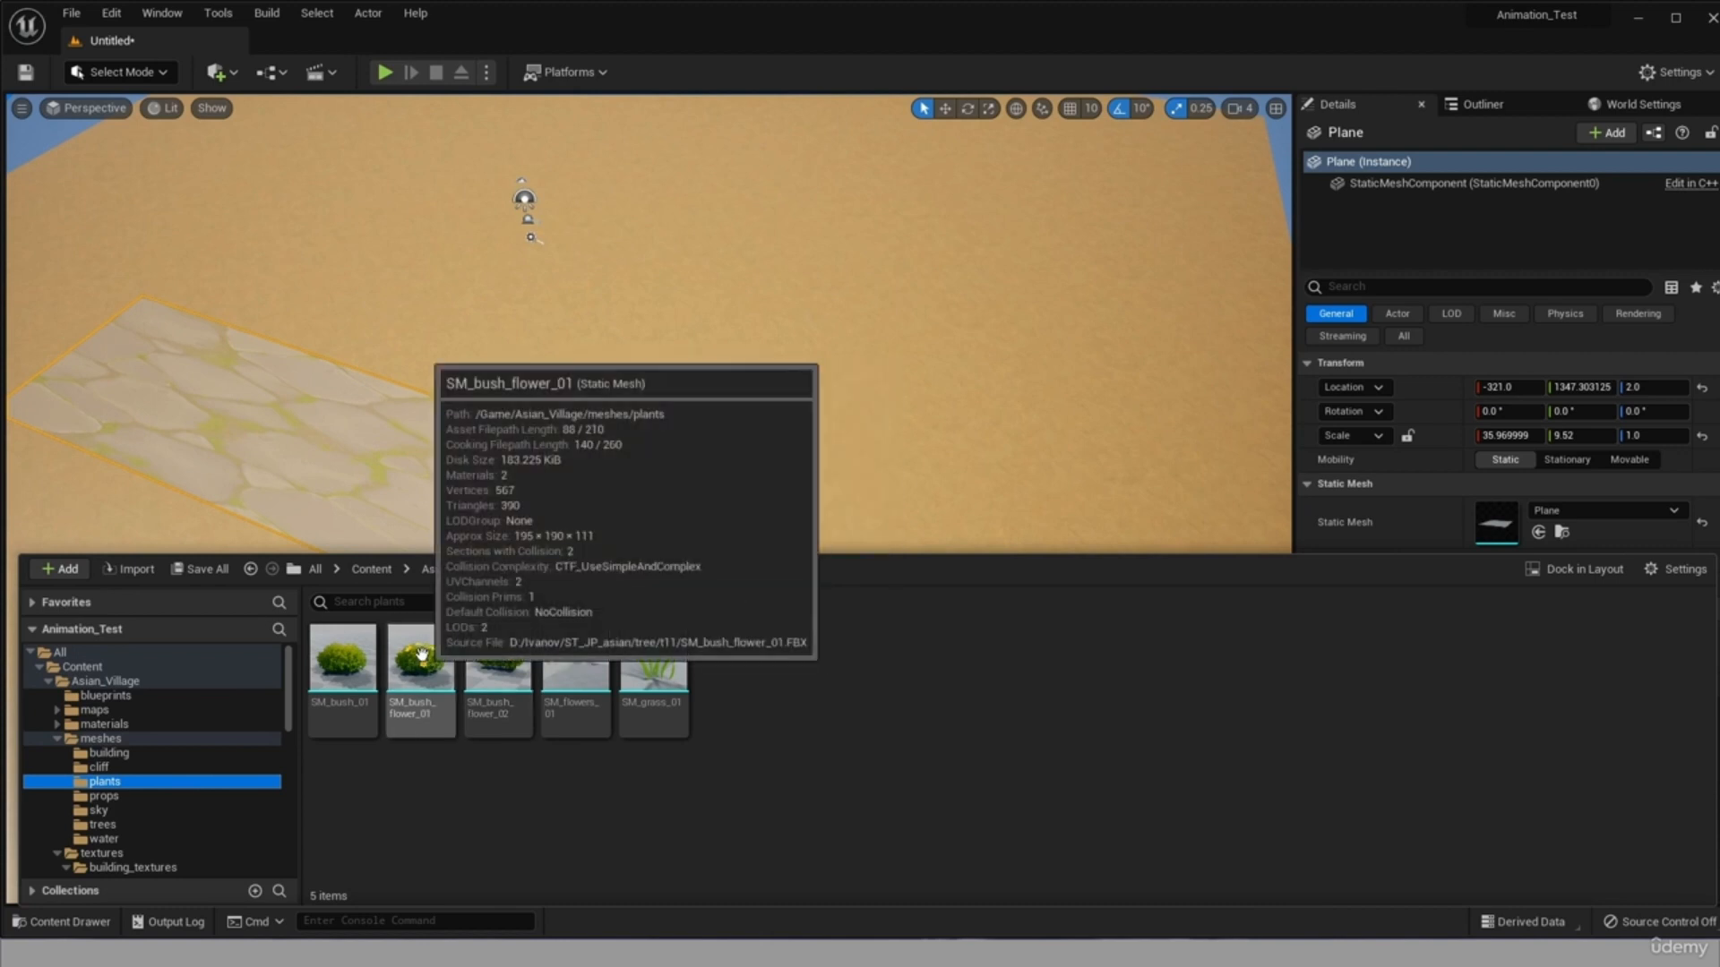
# Place an SM_bush_flower_01 mesh on the floor beside the far corner of the stone road's end.
pyautogui.moveTo(422, 655); pyautogui.dragTo(756, 487)
pyautogui.scroll(5, 863, 461)
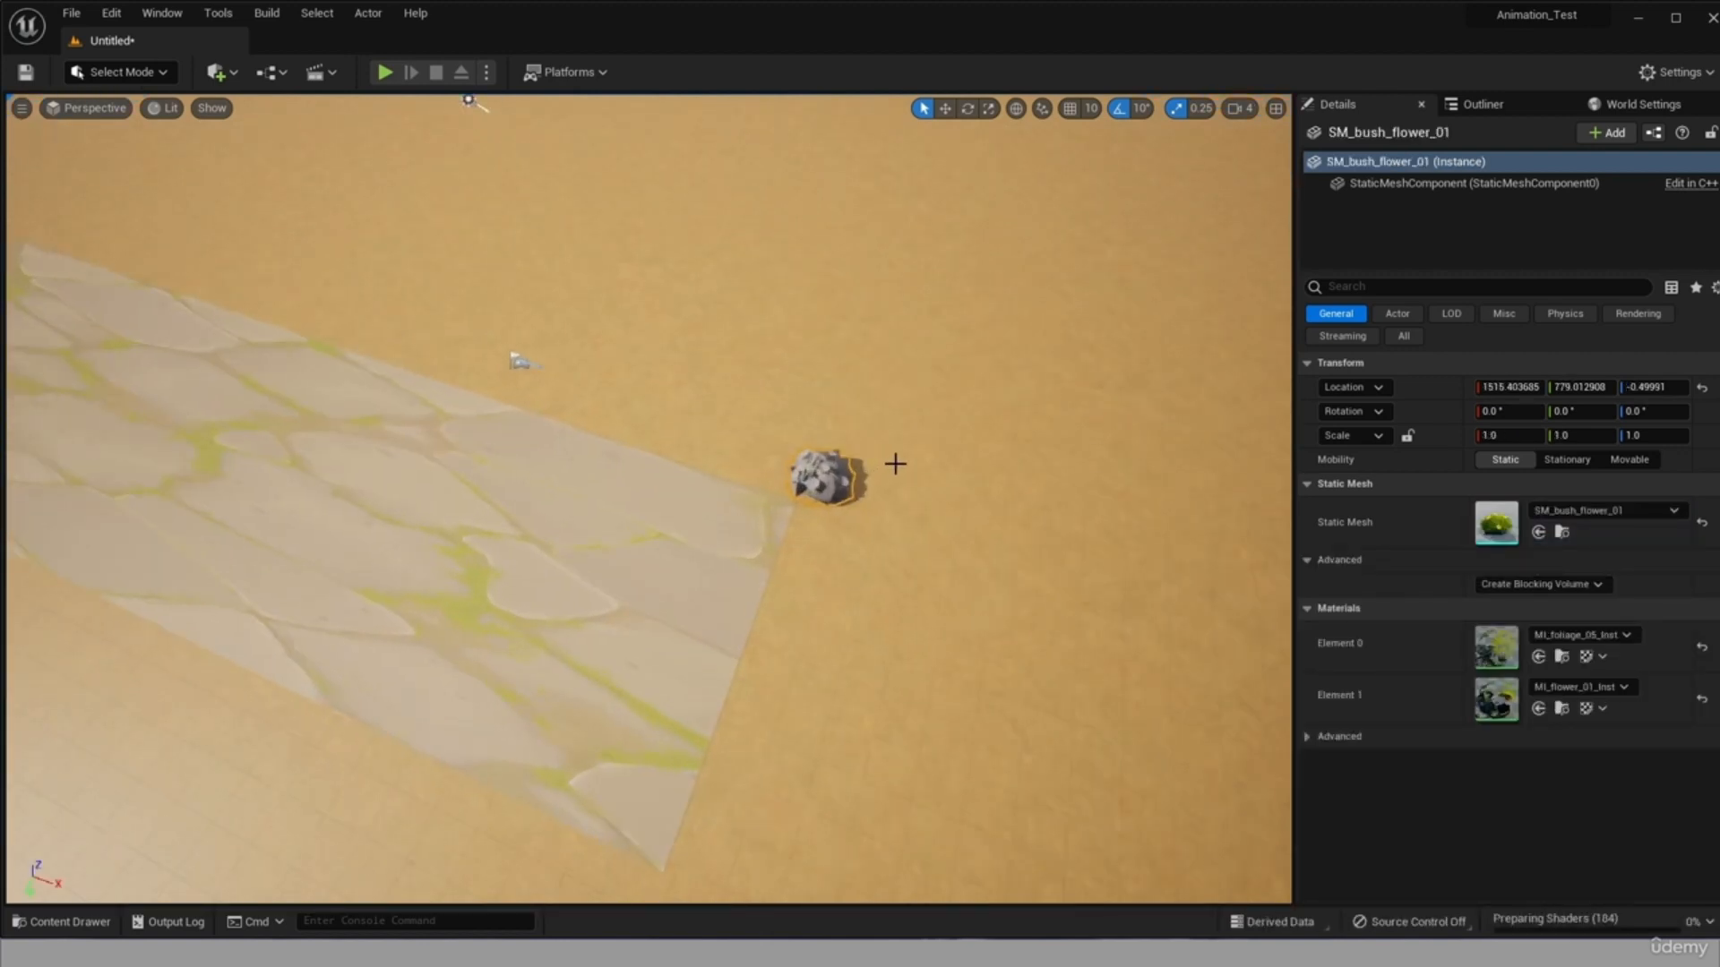
pyautogui.scroll(2, 1025, 524)
pyautogui.moveTo(1115, 552); pyautogui.dragTo(1196, 542, button='right')
pyautogui.scroll(3, 1200, 455)
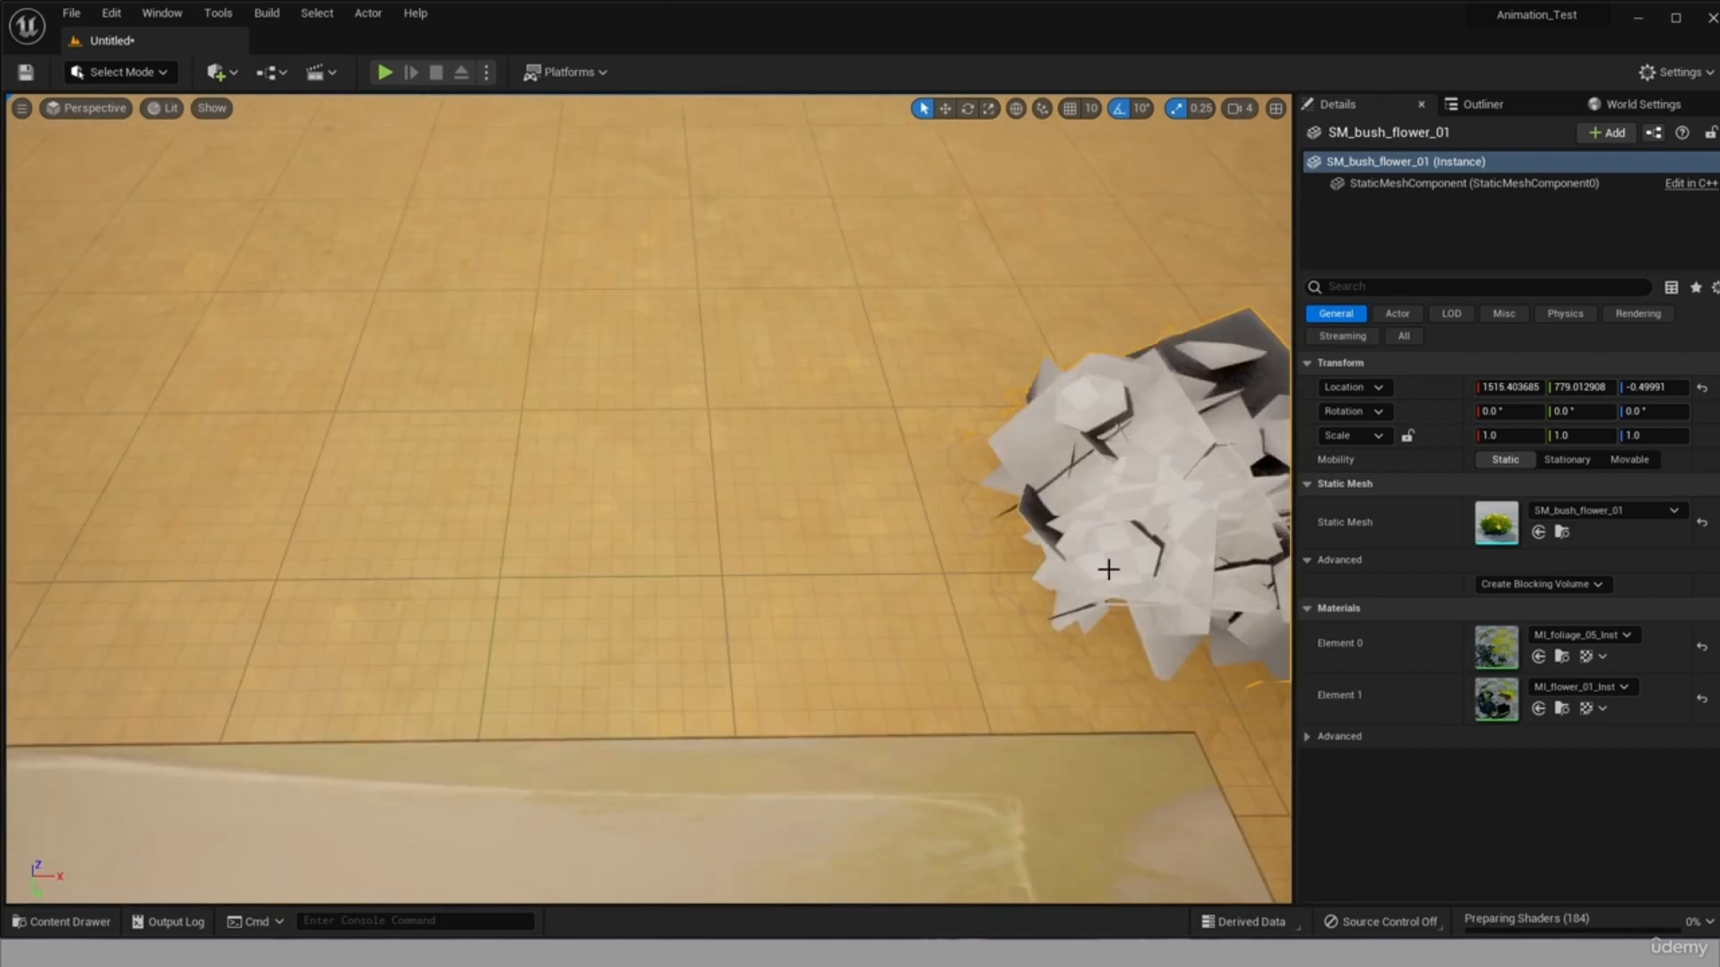
pyautogui.scroll(-3, 1108, 570)
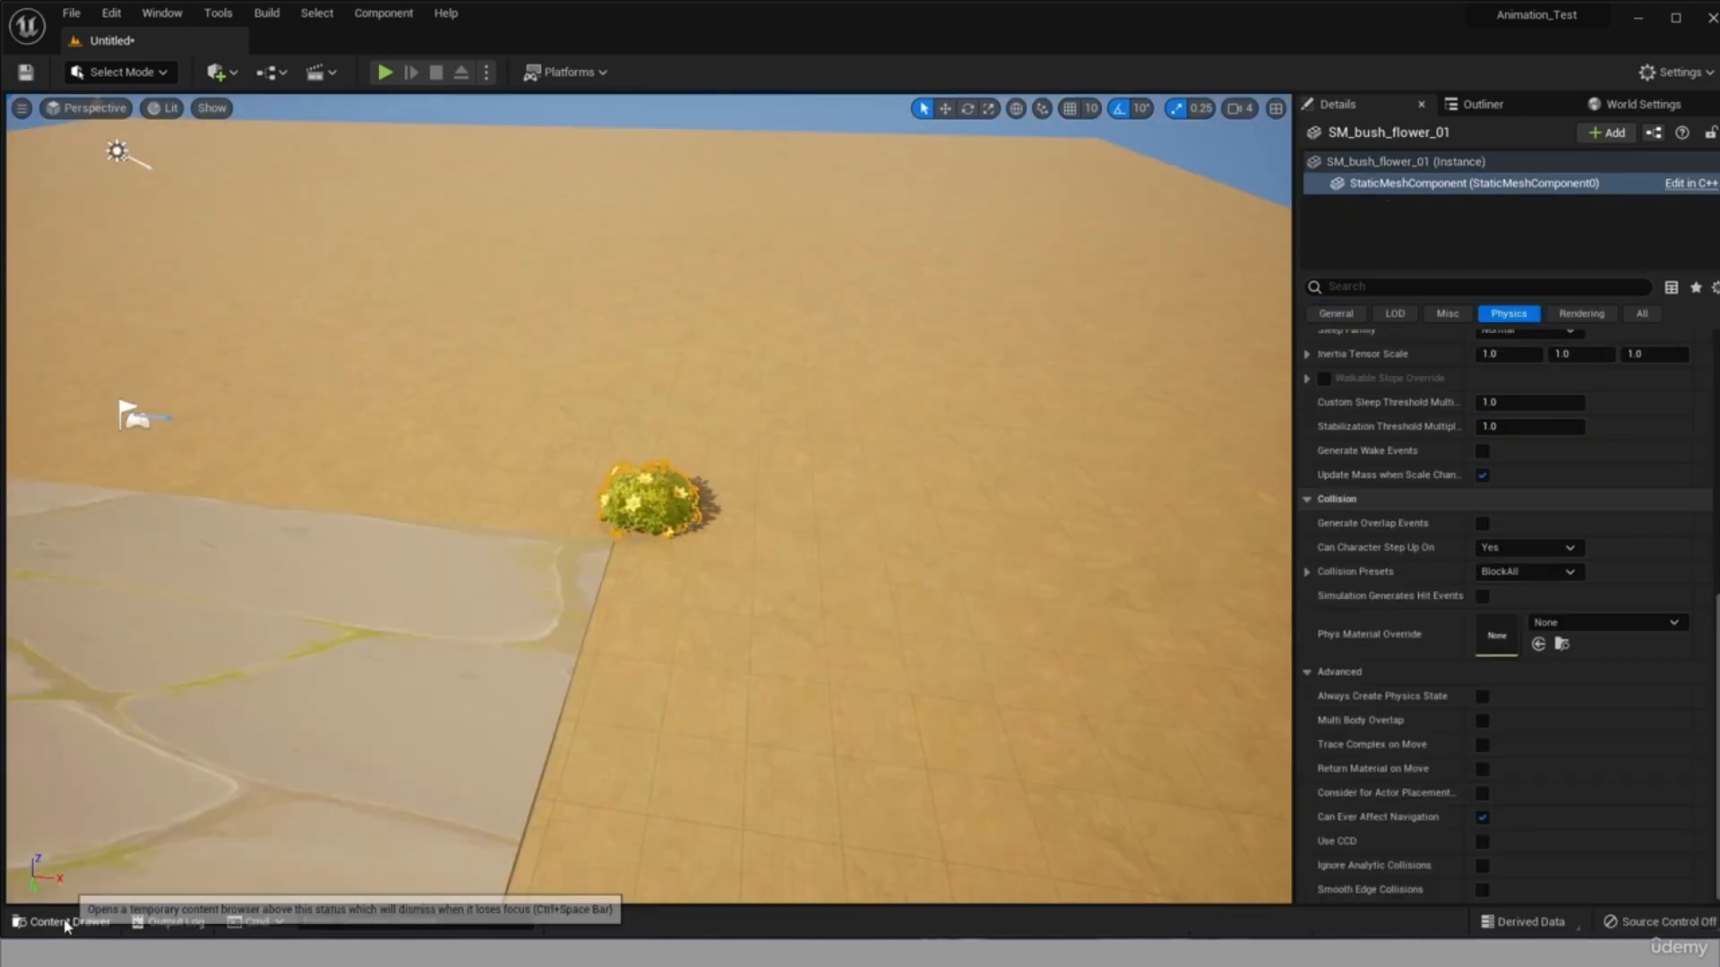
# Place an SM_bush_01 mesh along the stone road's edge, a short distance from the flowering bush.
pyautogui.hotkey('ctrl', 'space')
pyautogui.moveTo(383, 670); pyautogui.dragTo(333, 488)
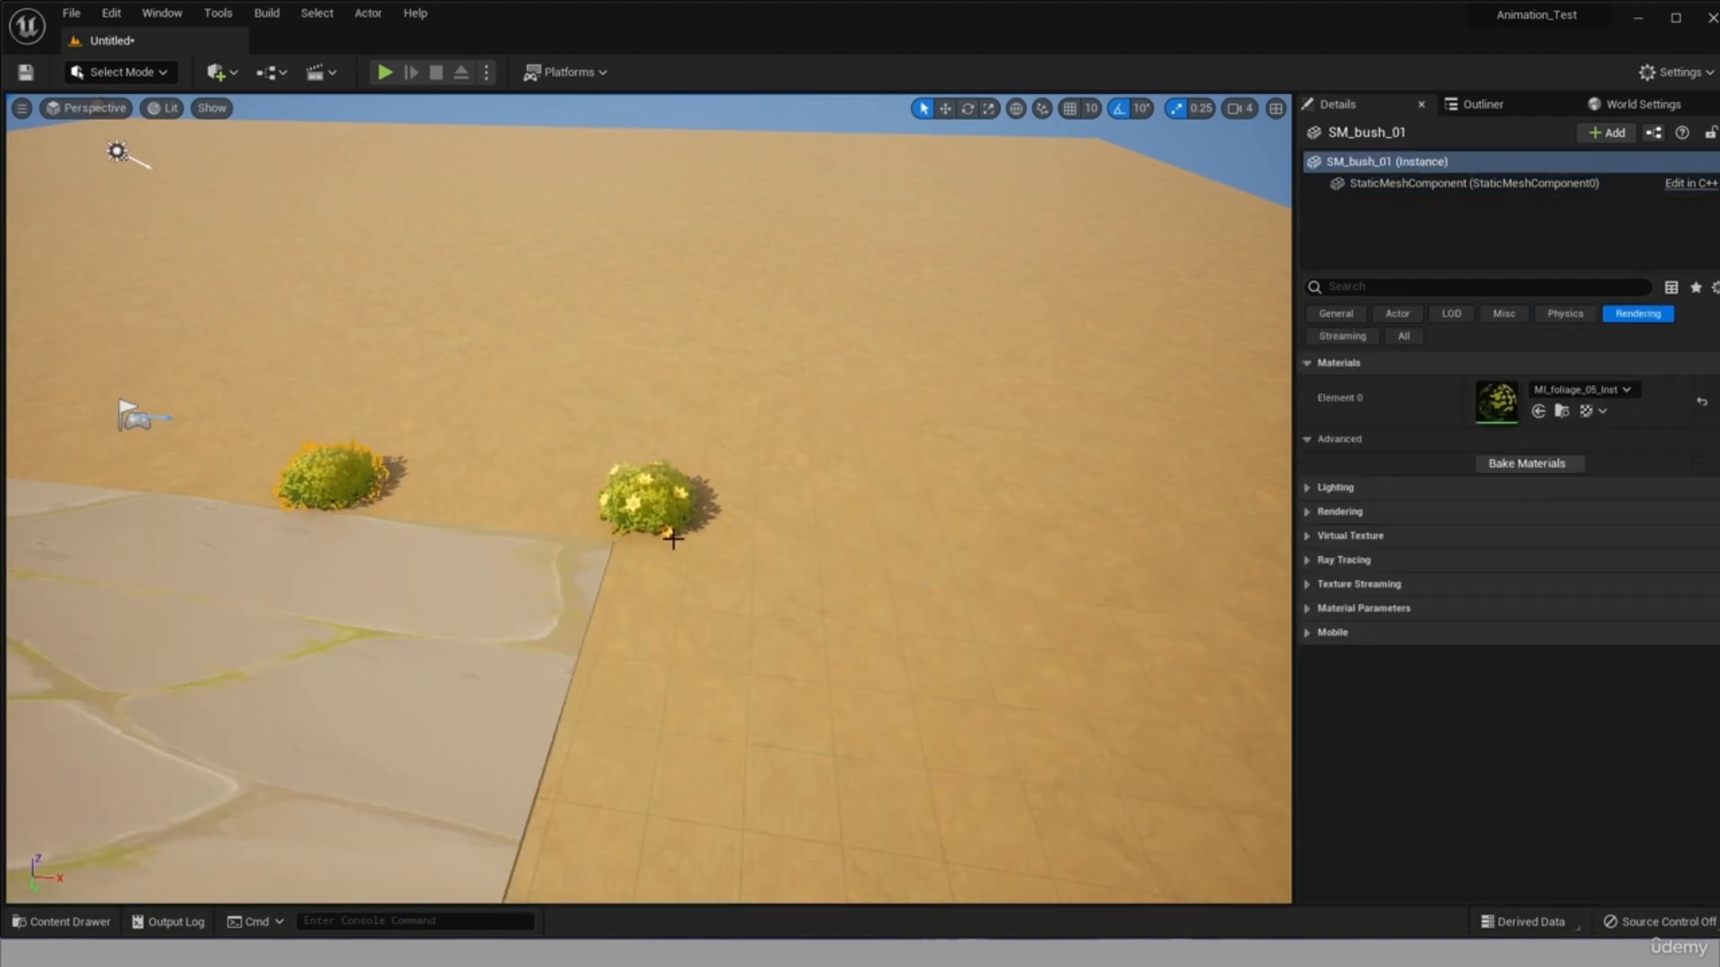
pyautogui.scroll(6, 237, 460)
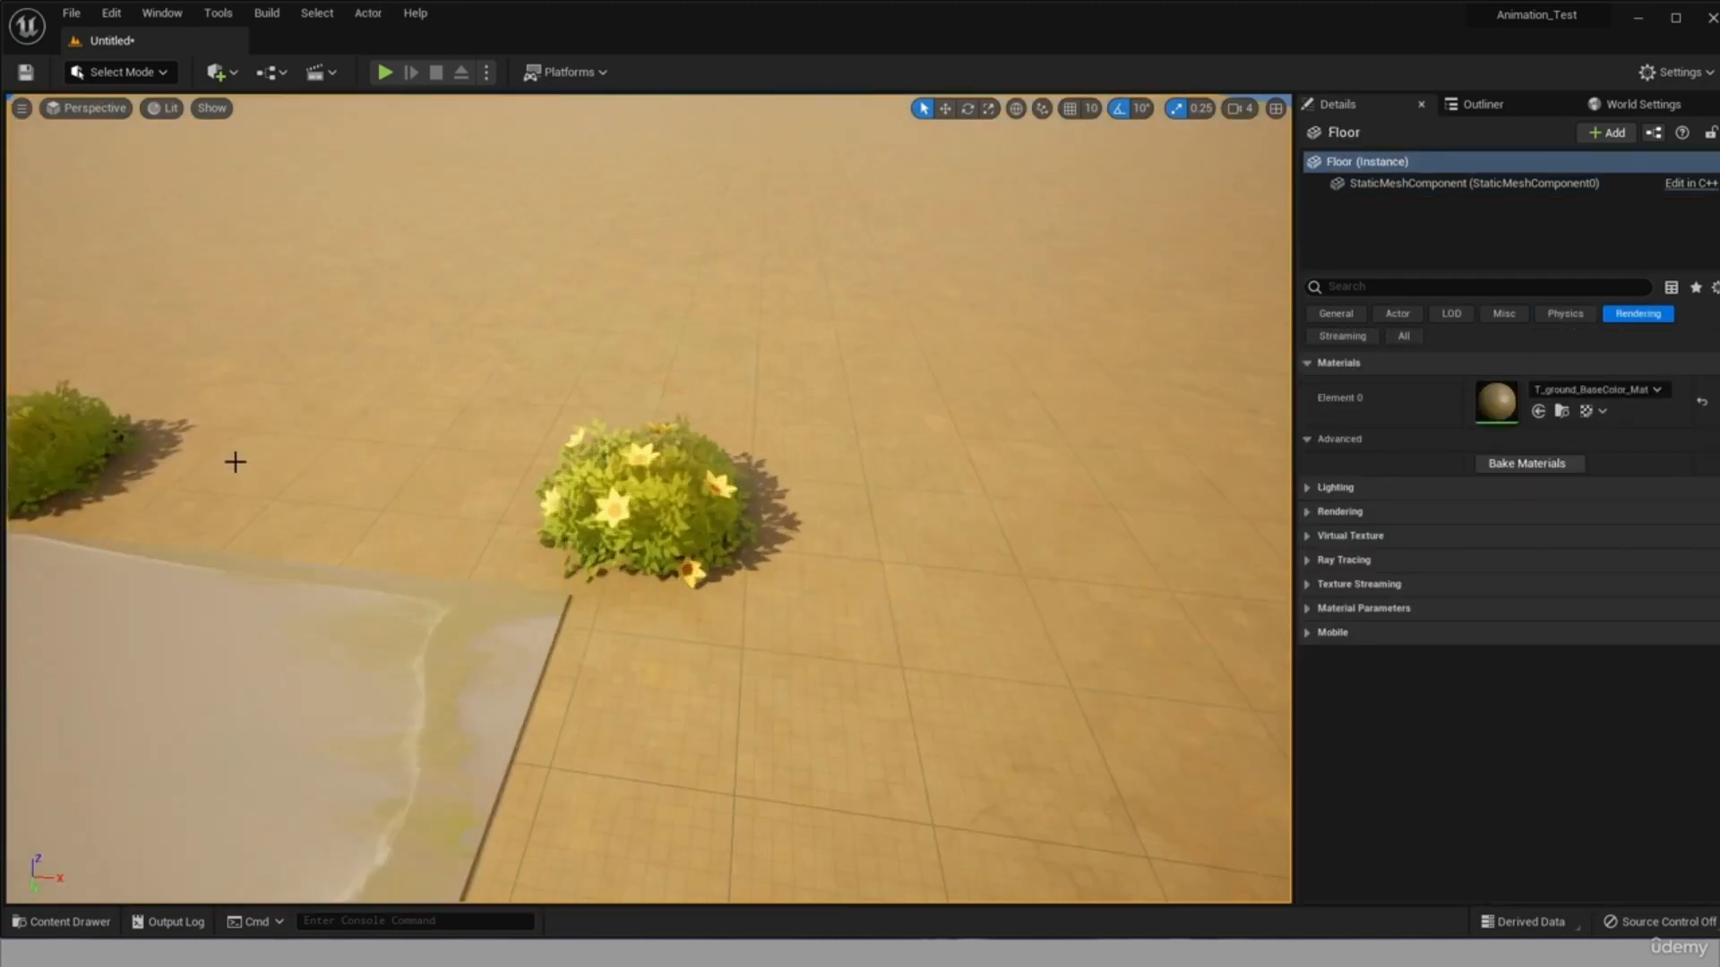
pyautogui.scroll(-6, 475, 573)
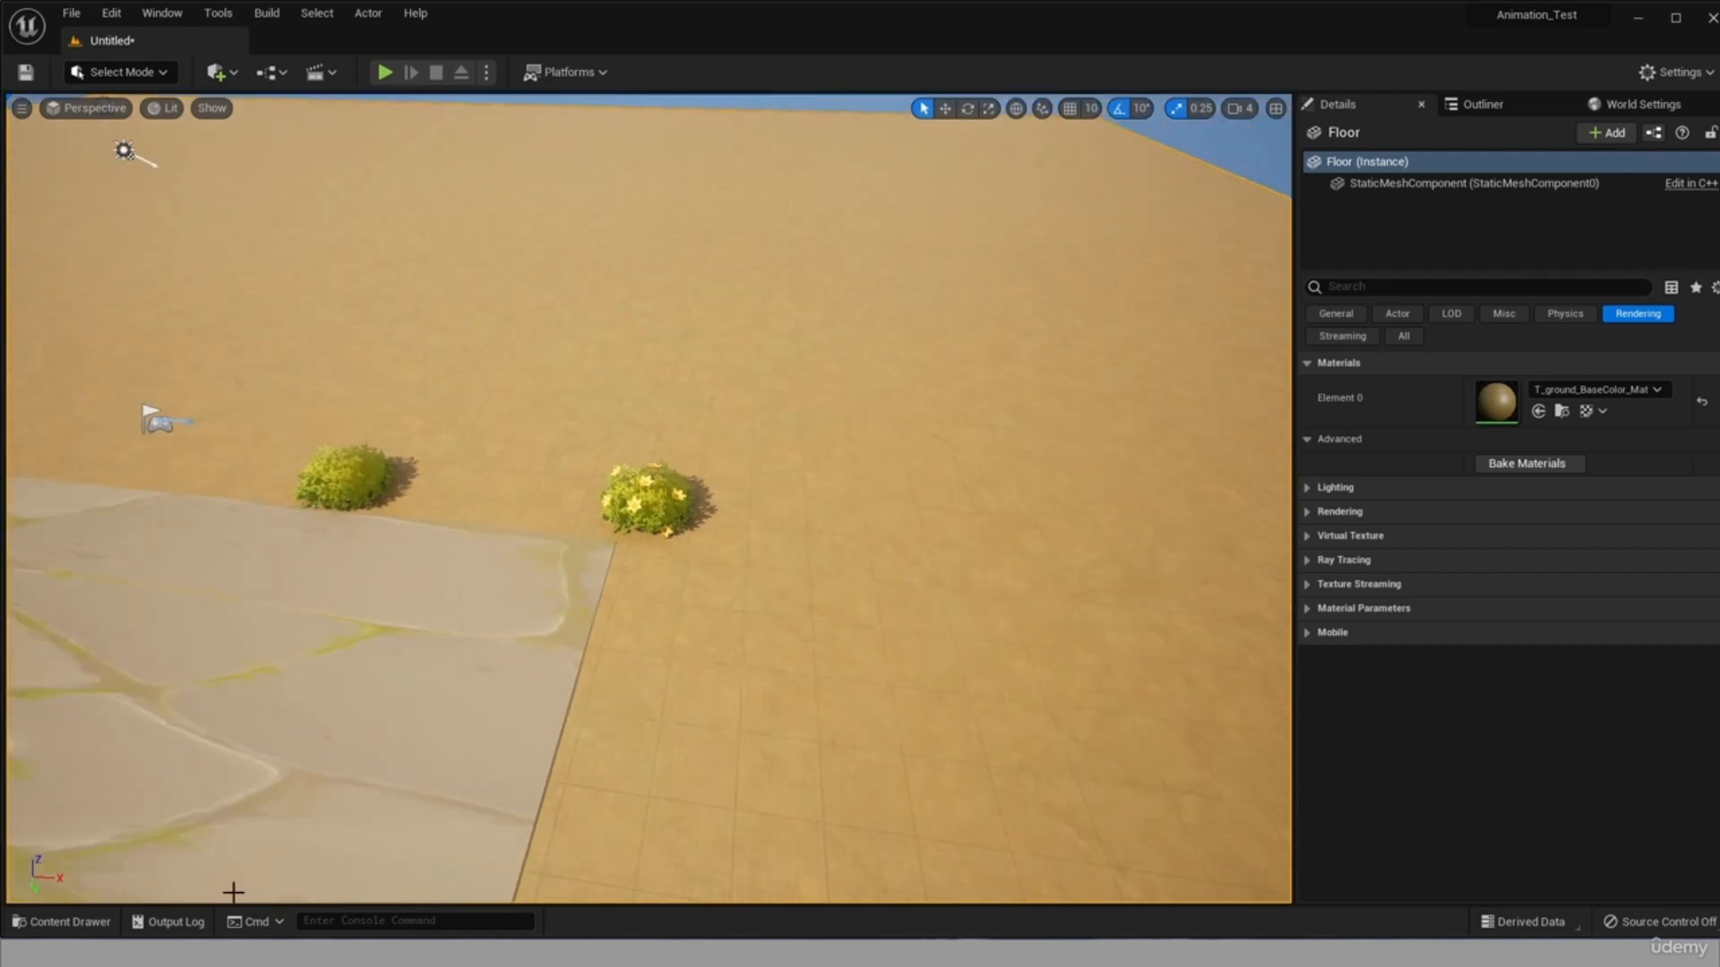
# Scatter three SM_grass_01 clumps on the floor between the two bushes.
pyautogui.click(61, 922)
pyautogui.moveTo(674, 672); pyautogui.dragTo(459, 517)
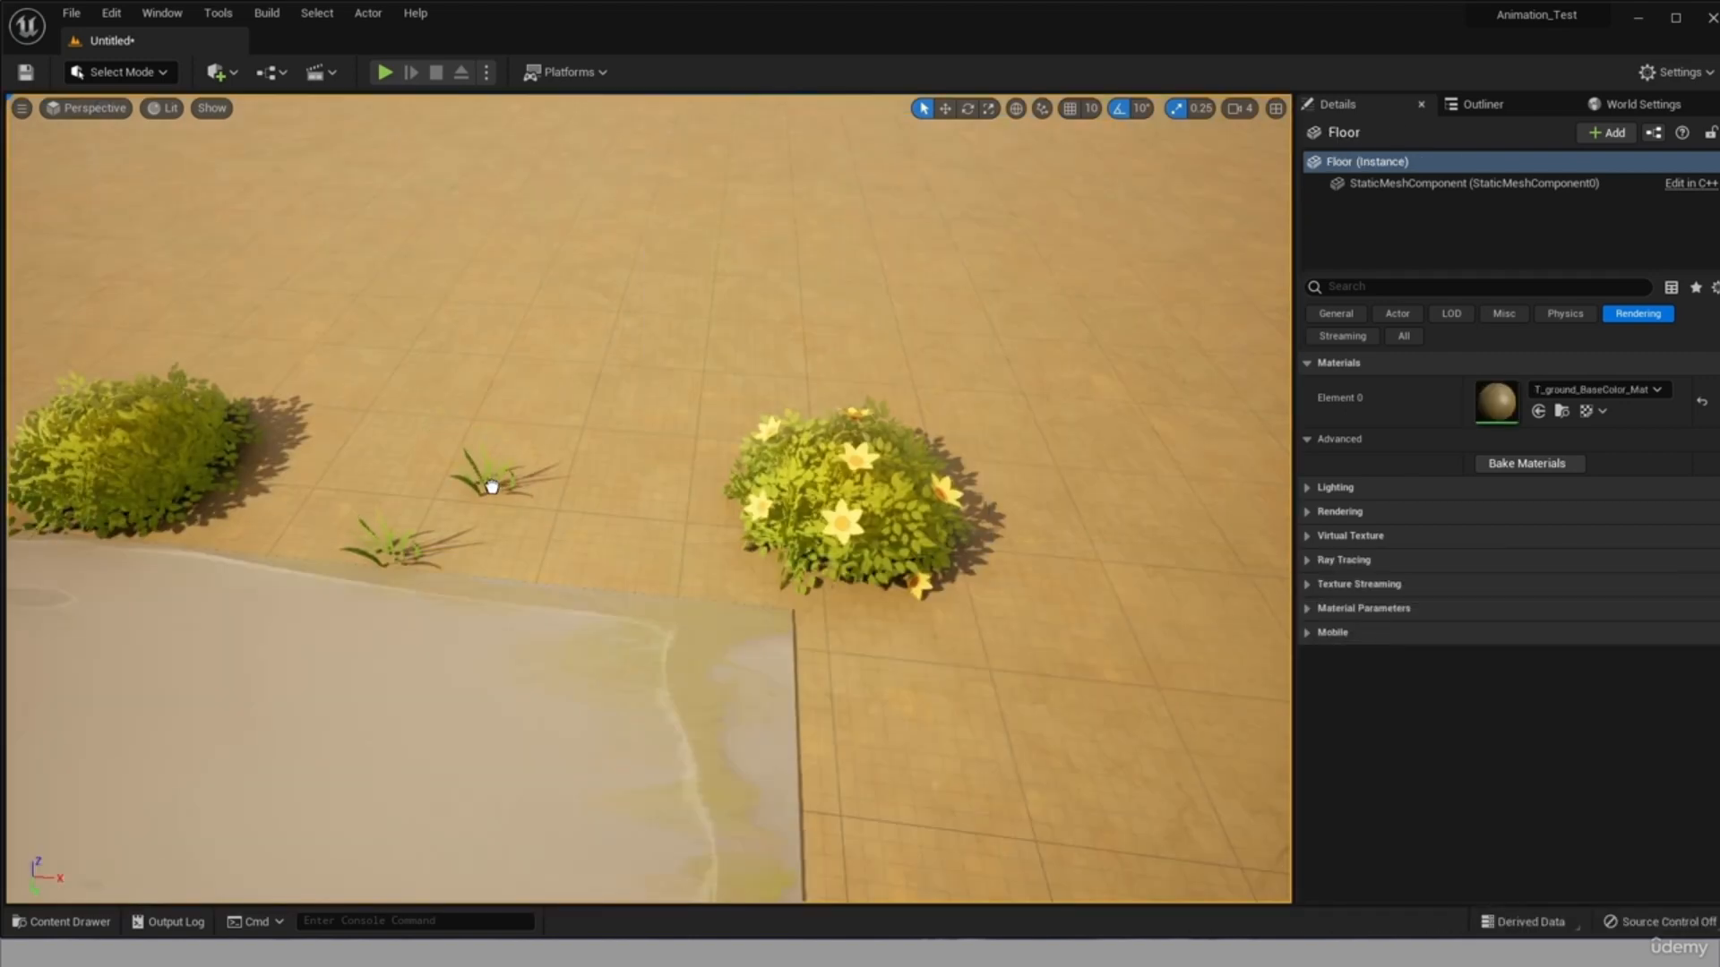
pyautogui.click(61, 921)
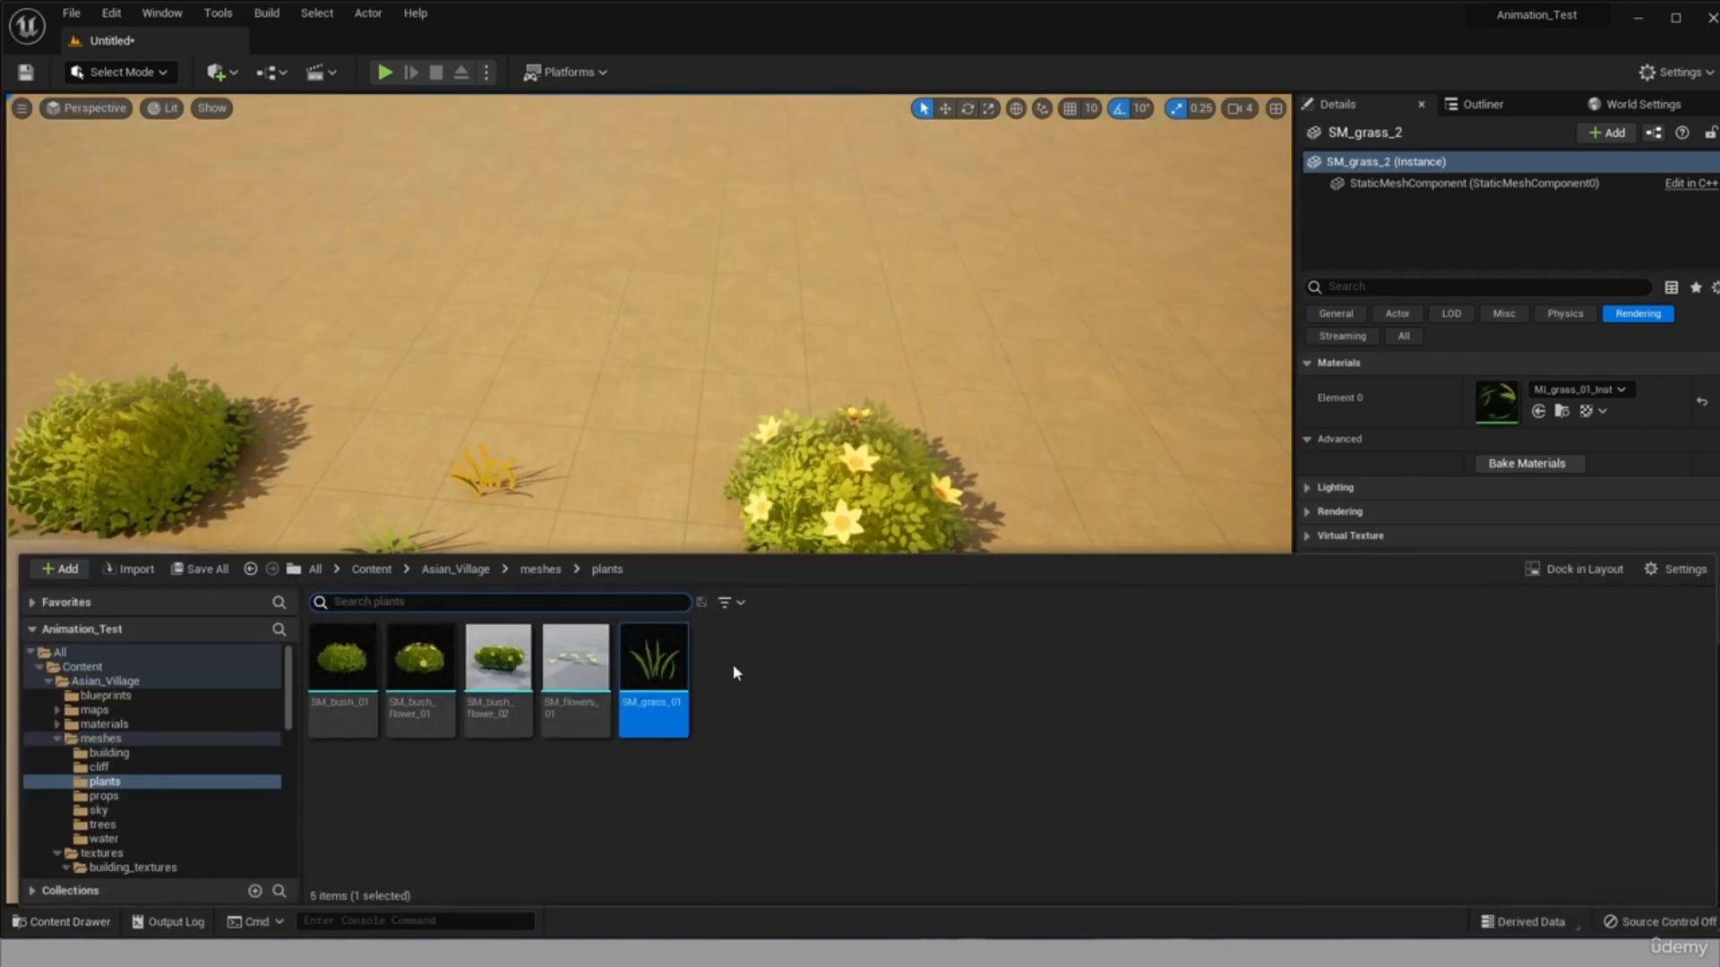
pyautogui.moveTo(653, 685); pyautogui.dragTo(621, 515)
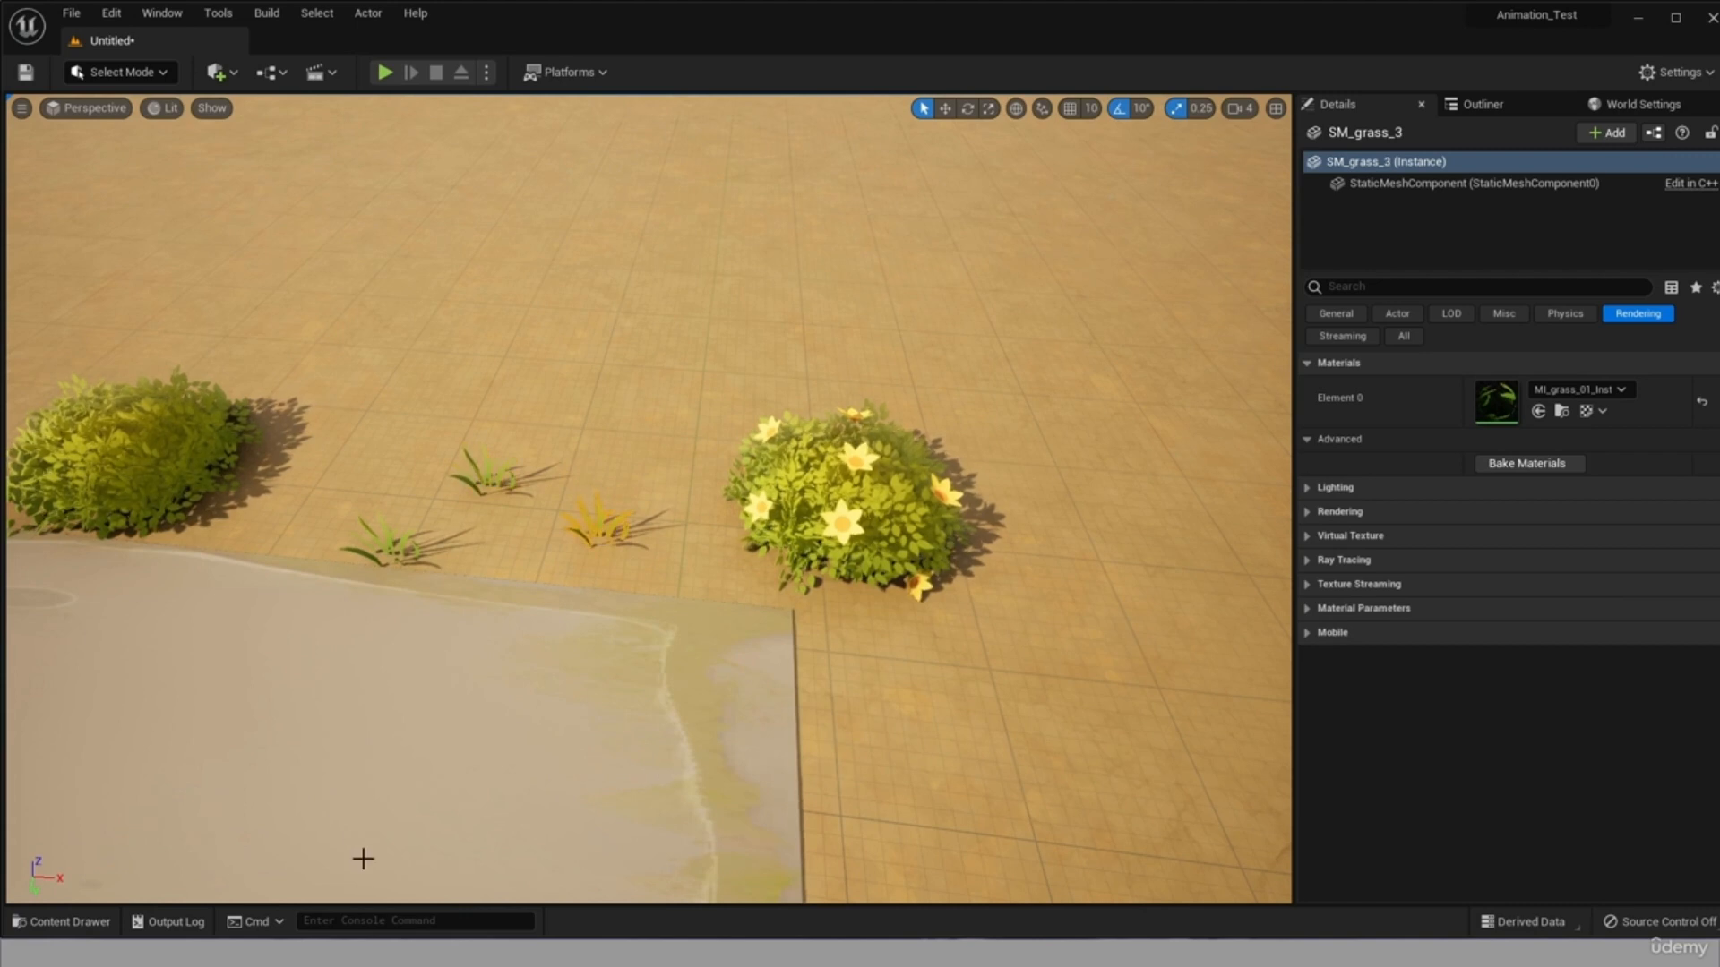
# Place two SM_bush_flower_02 meshes side by side behind the grass to form a hedge between the two bushes.
pyautogui.click(61, 922)
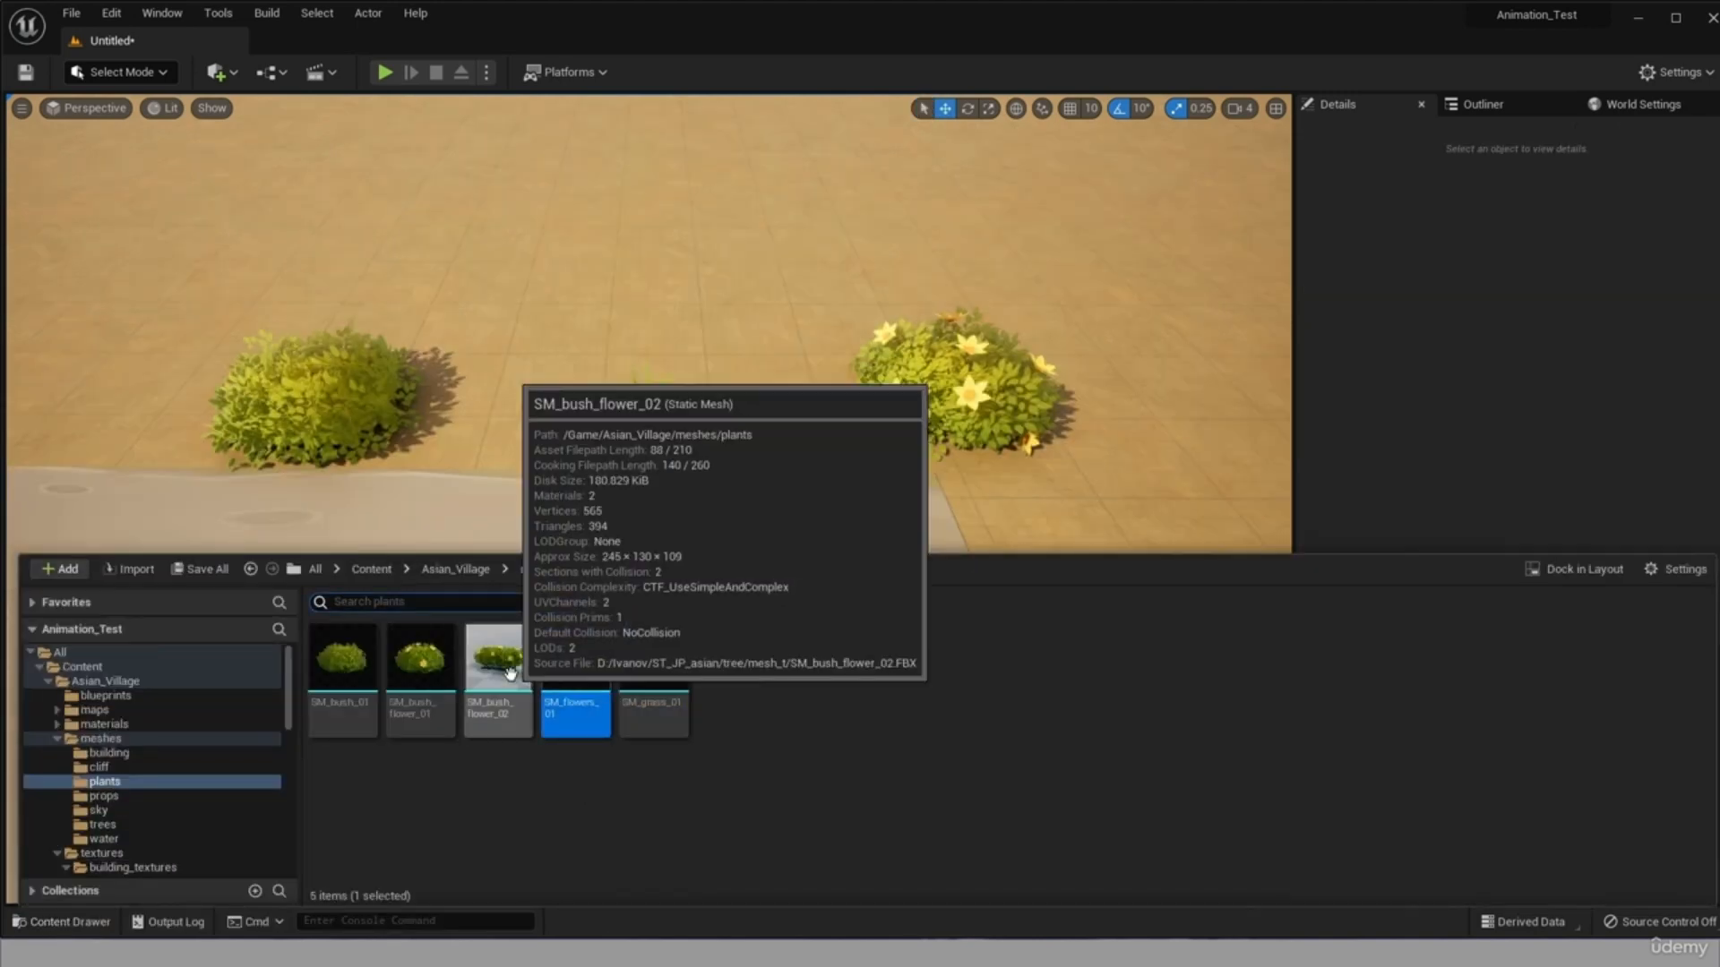
pyautogui.moveTo(498, 748); pyautogui.dragTo(504, 357)
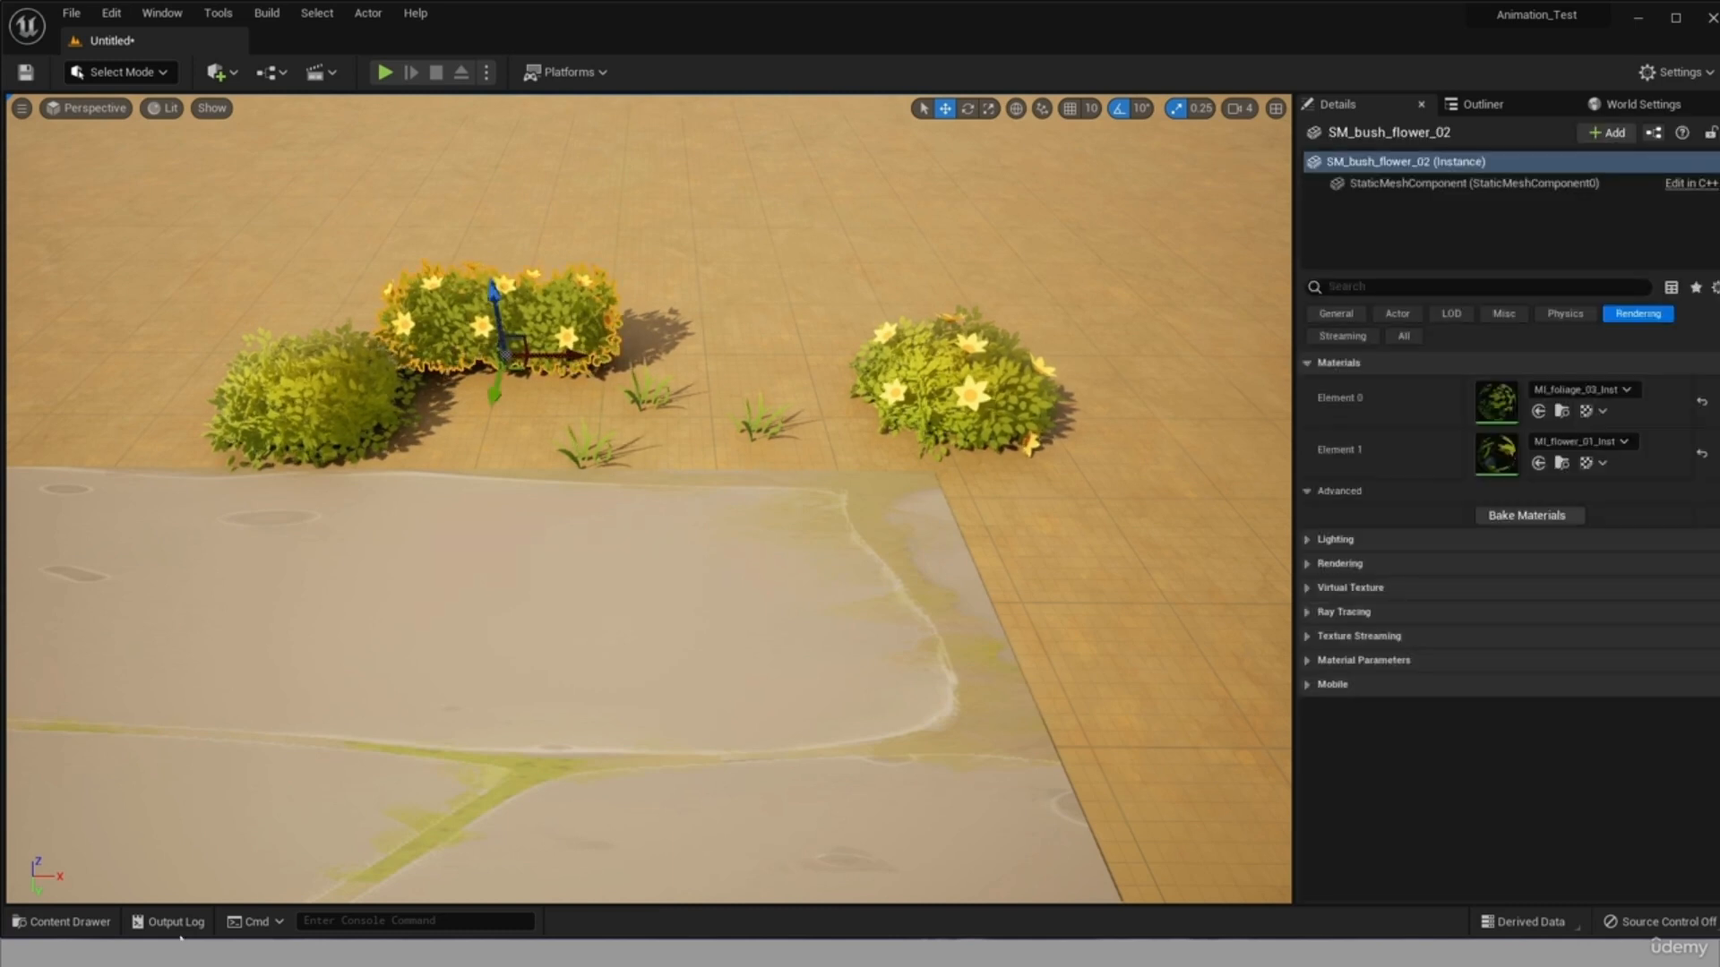
pyautogui.click(61, 922)
pyautogui.moveTo(495, 779); pyautogui.dragTo(727, 360)
pyautogui.click(1057, 475)
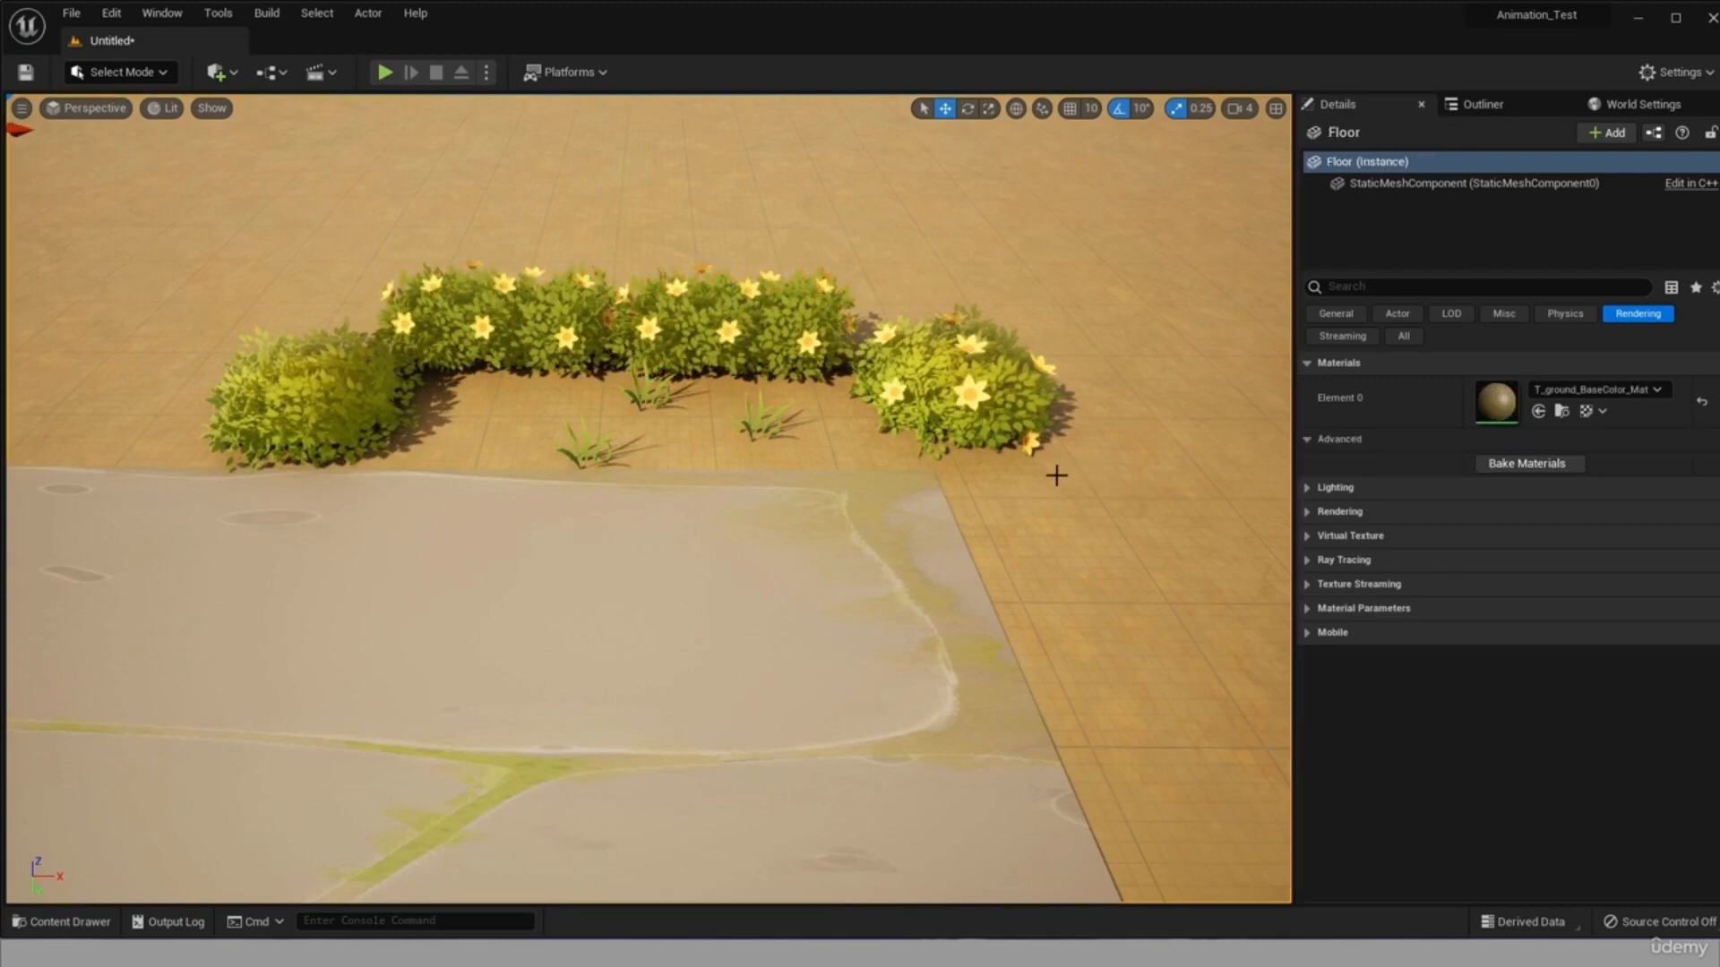
# Place an SM_cliff_01 mesh from the Asian_Village cliff meshes folder on the stone road near its end.
pyautogui.scroll(-5, 545, 549)
pyautogui.scroll(6, 663, 427)
pyautogui.scroll(-4, 663, 427)
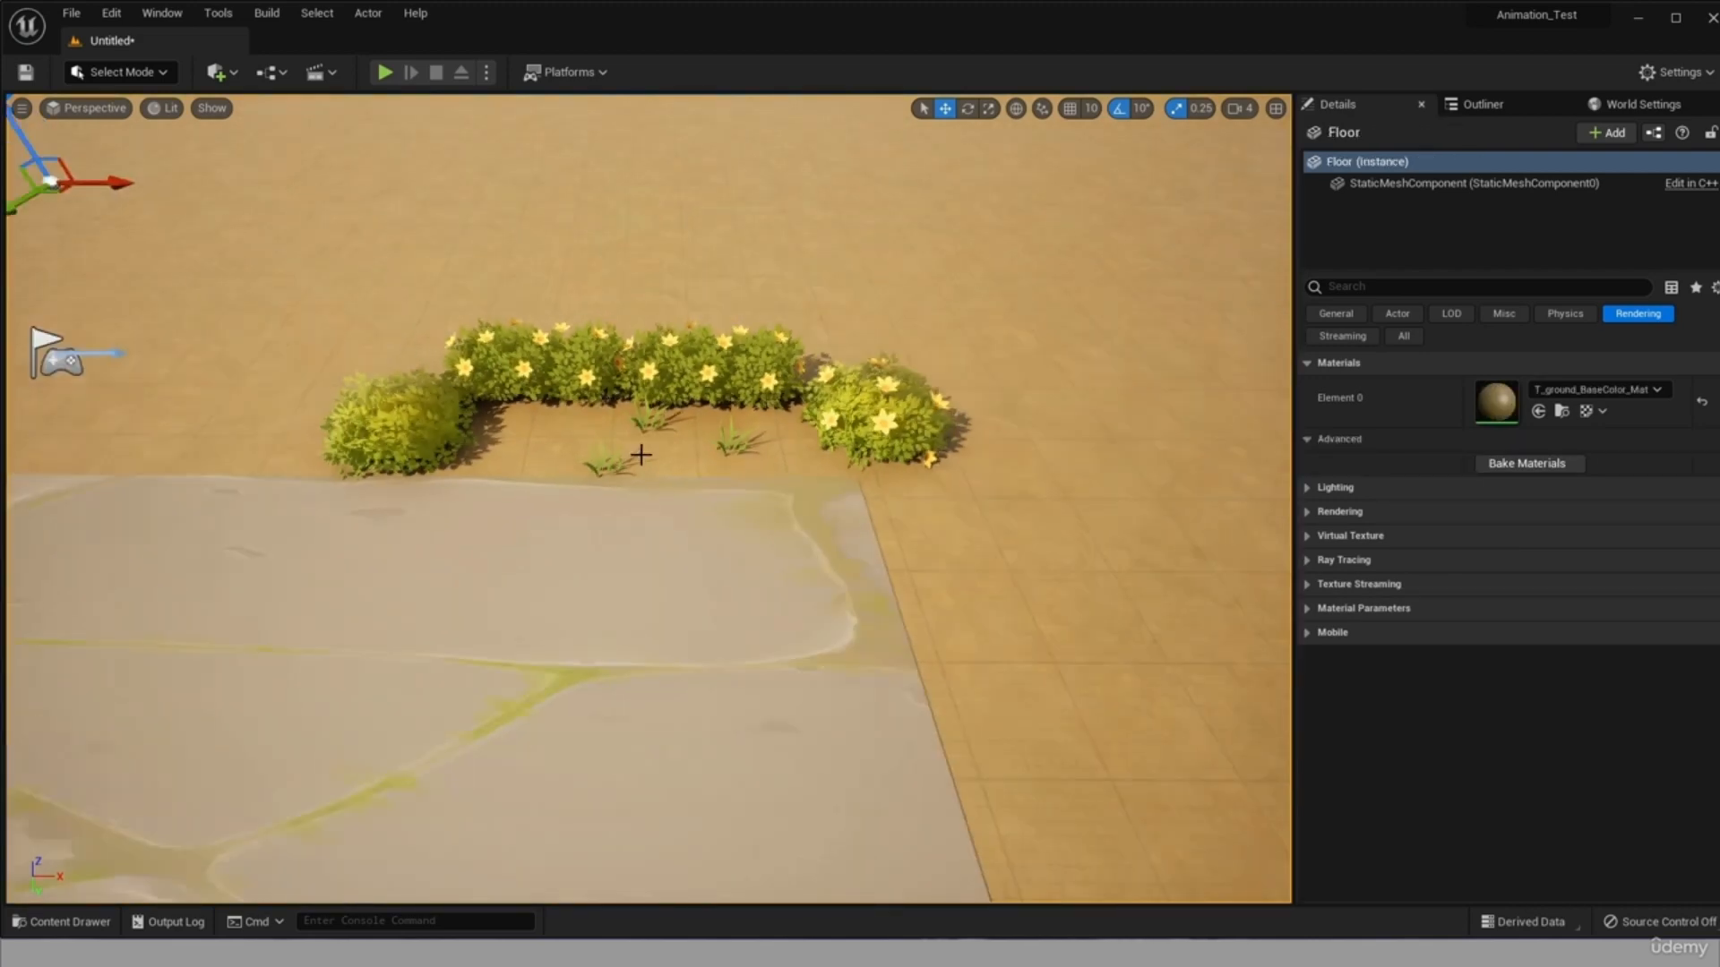
pyautogui.hotkey('ctrl', 'space')
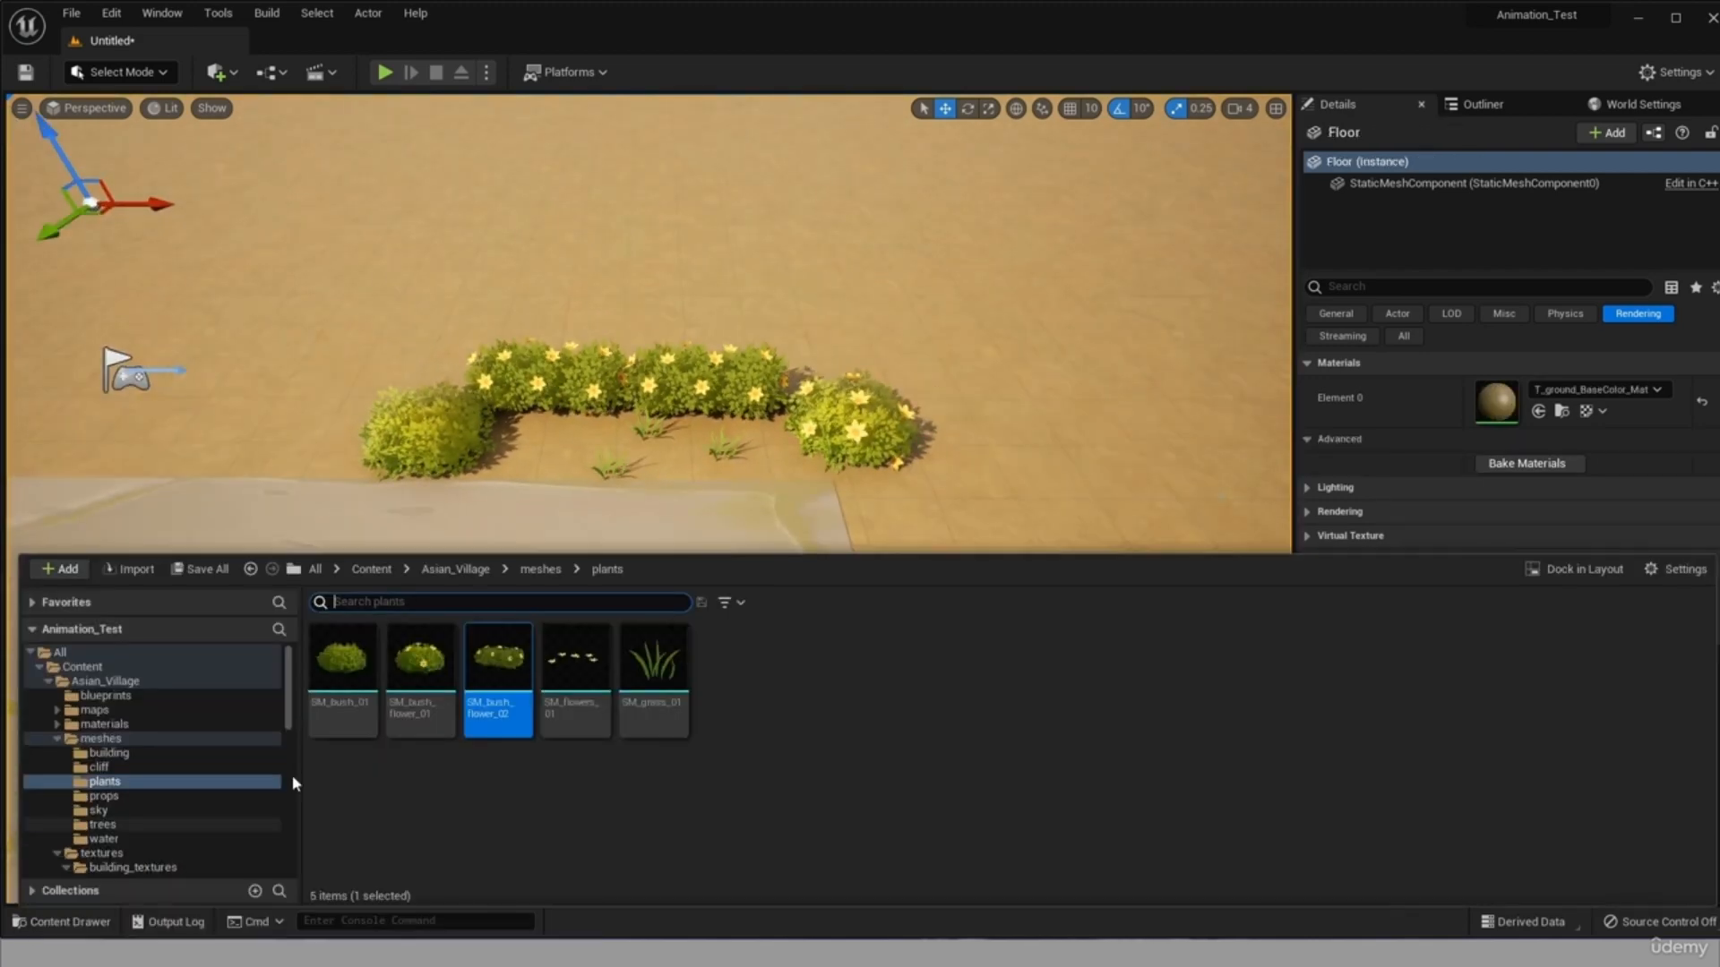
pyautogui.click(130, 769)
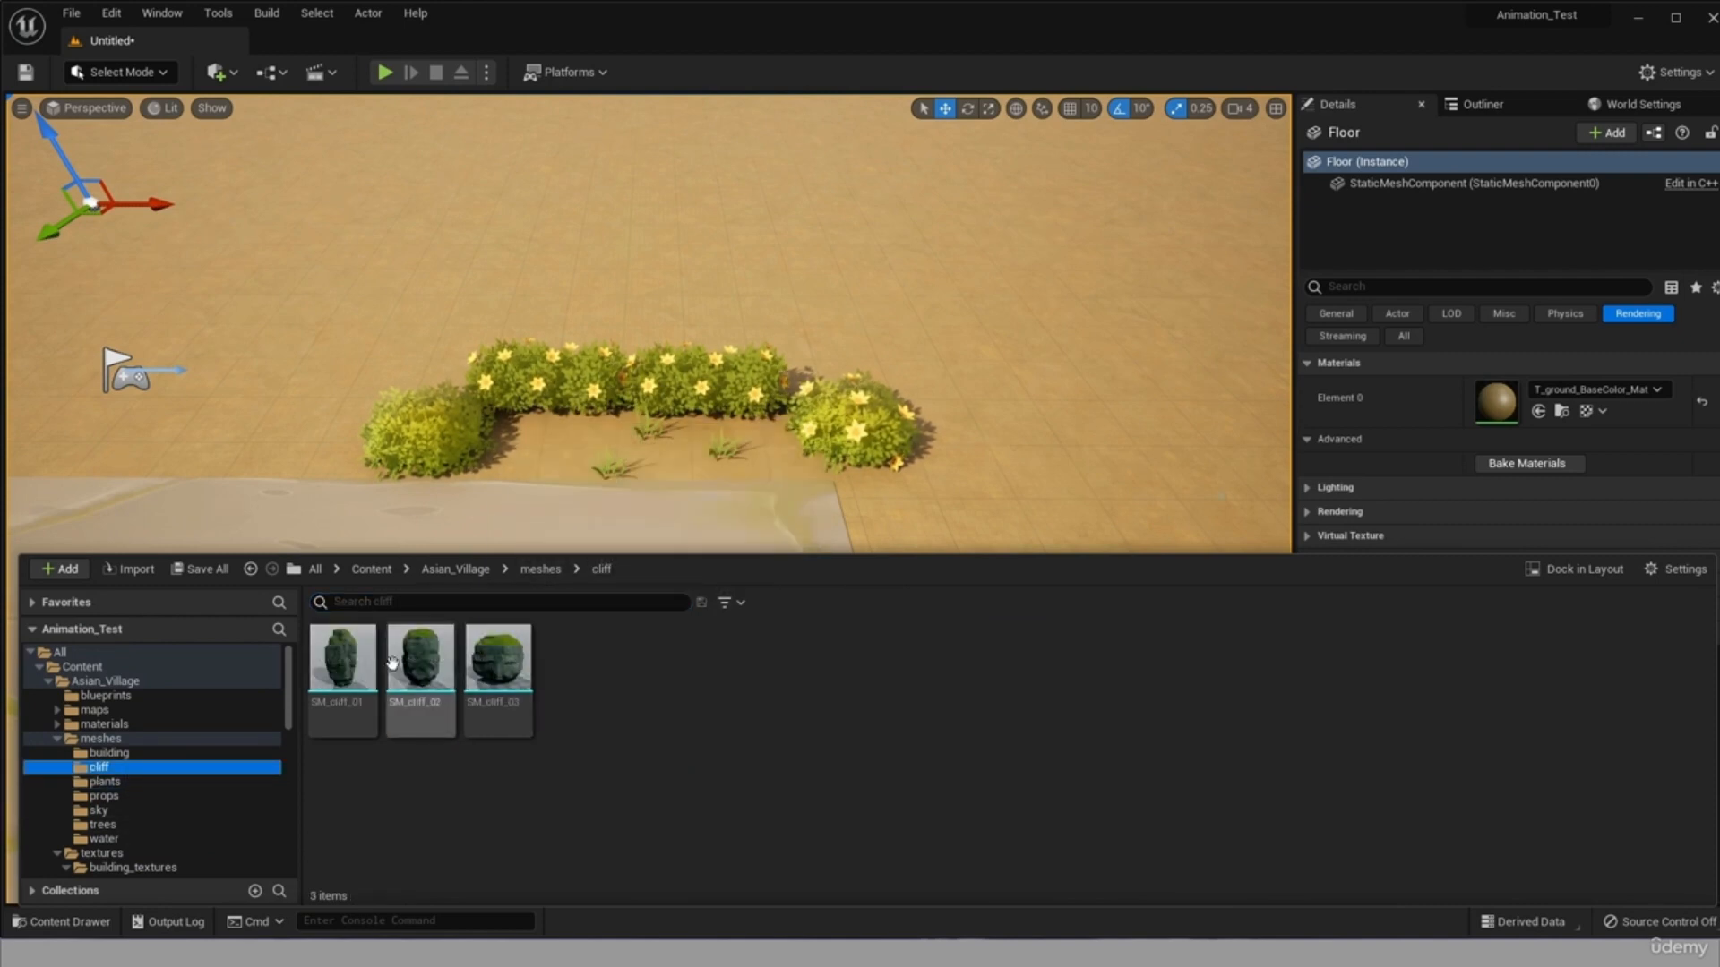
pyautogui.scroll(-6, 827, 462)
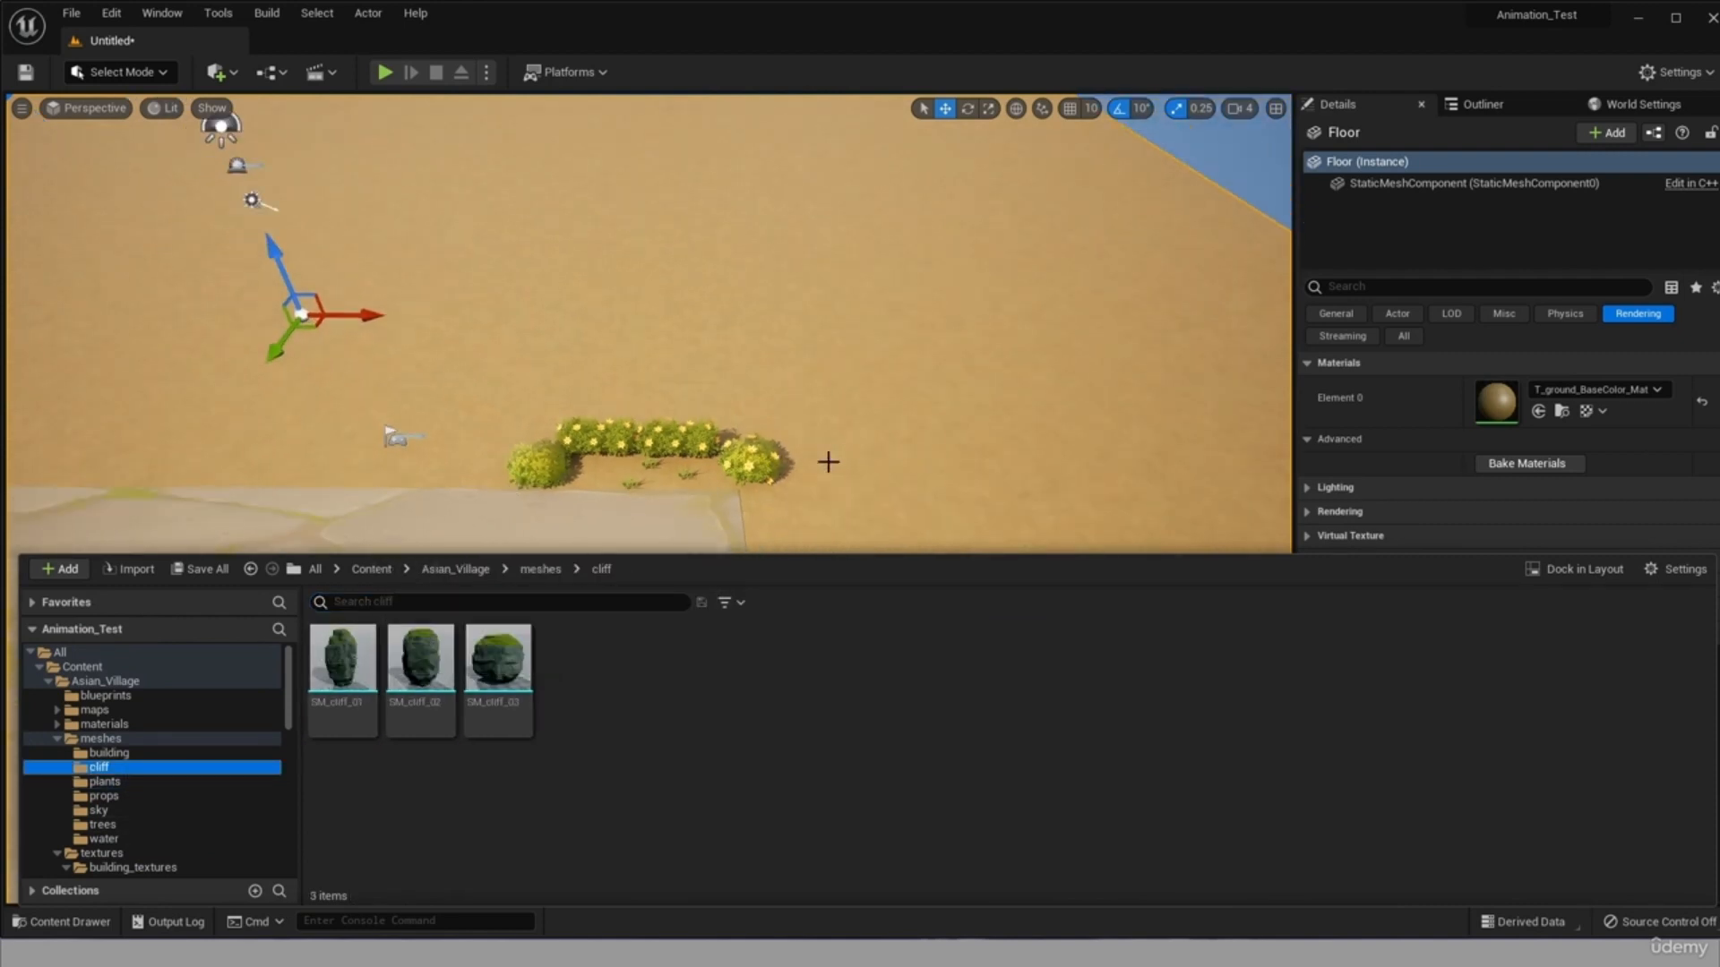
pyautogui.moveTo(343, 668); pyautogui.dragTo(450, 605)
pyautogui.scroll(-5, 449, 606)
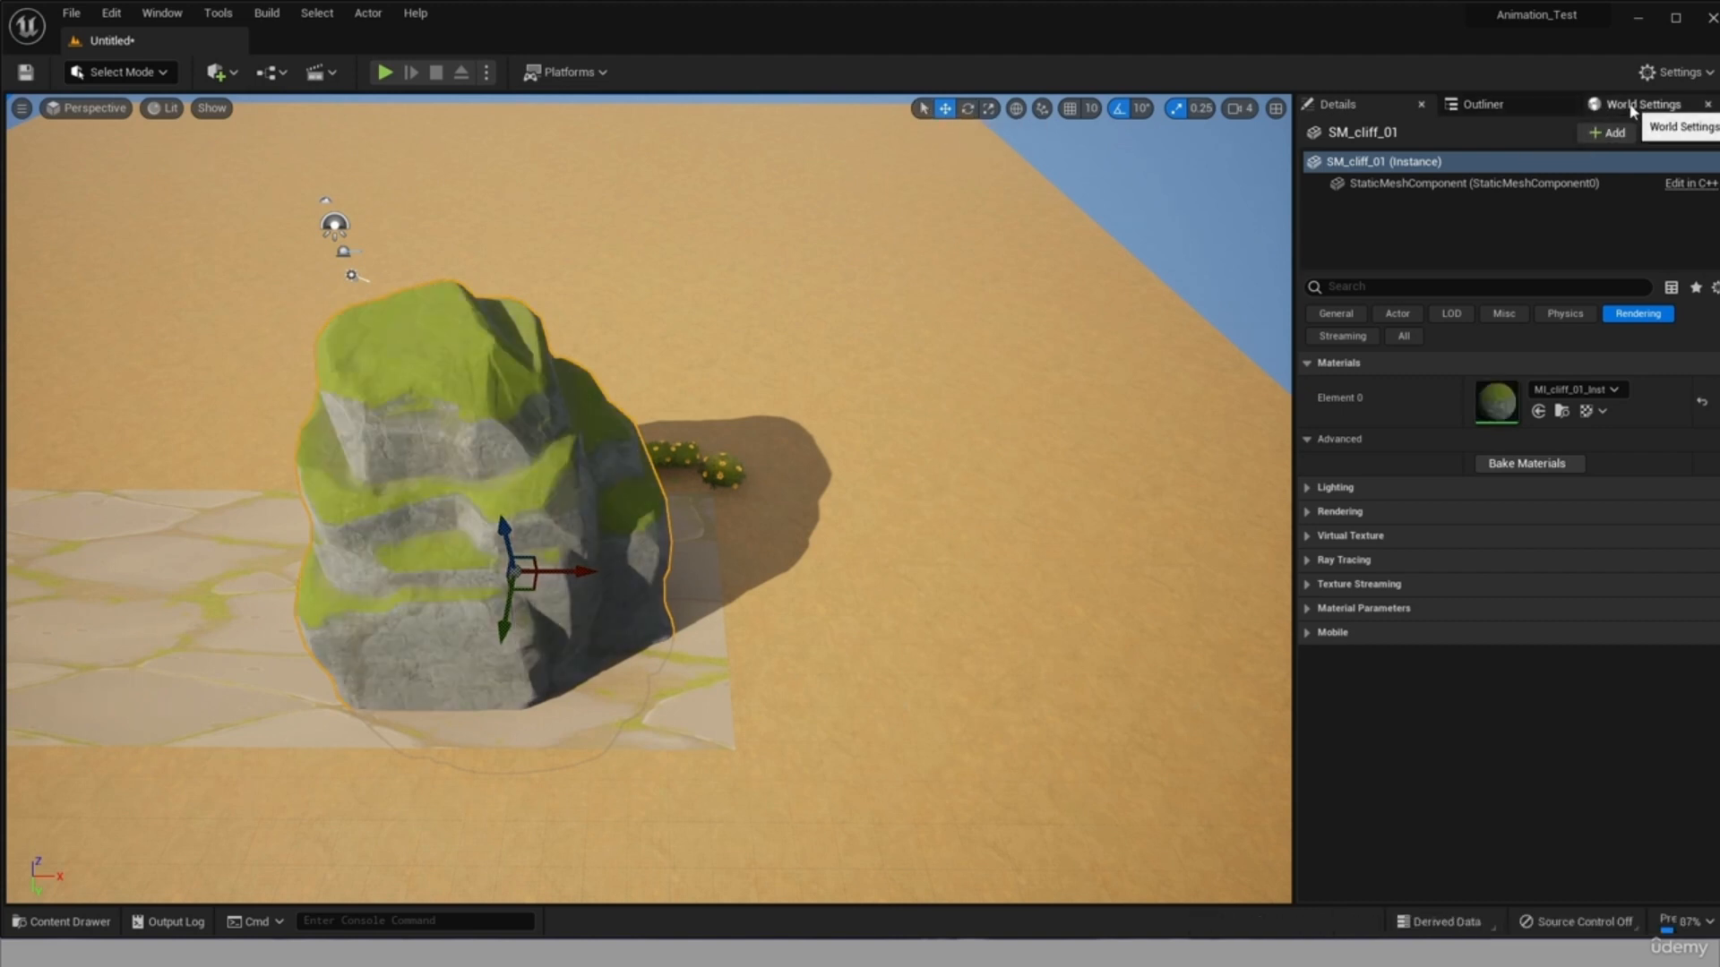
# Move the cliff off the road to beyond the hedge, at about X 2448, Y 338 and Z 906.
pyautogui.click(1336, 315)
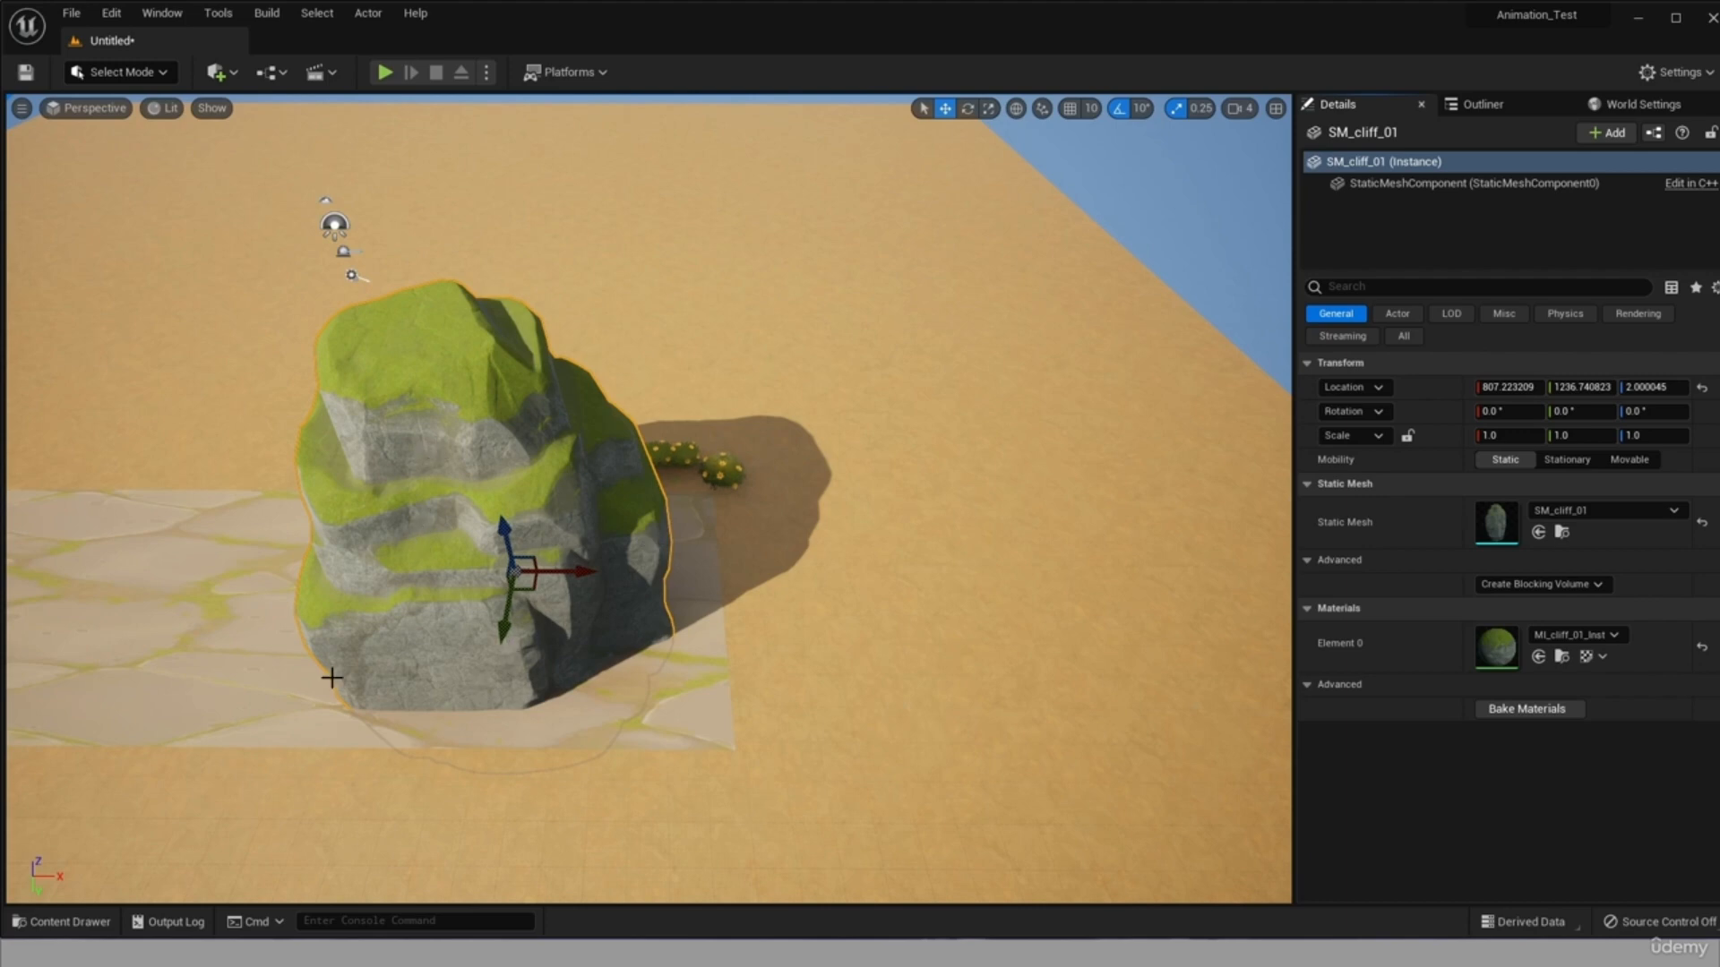
pyautogui.keyDown('alt'); pyautogui.moveTo(332, 678); pyautogui.dragTo(519, 658); pyautogui.keyUp('alt')
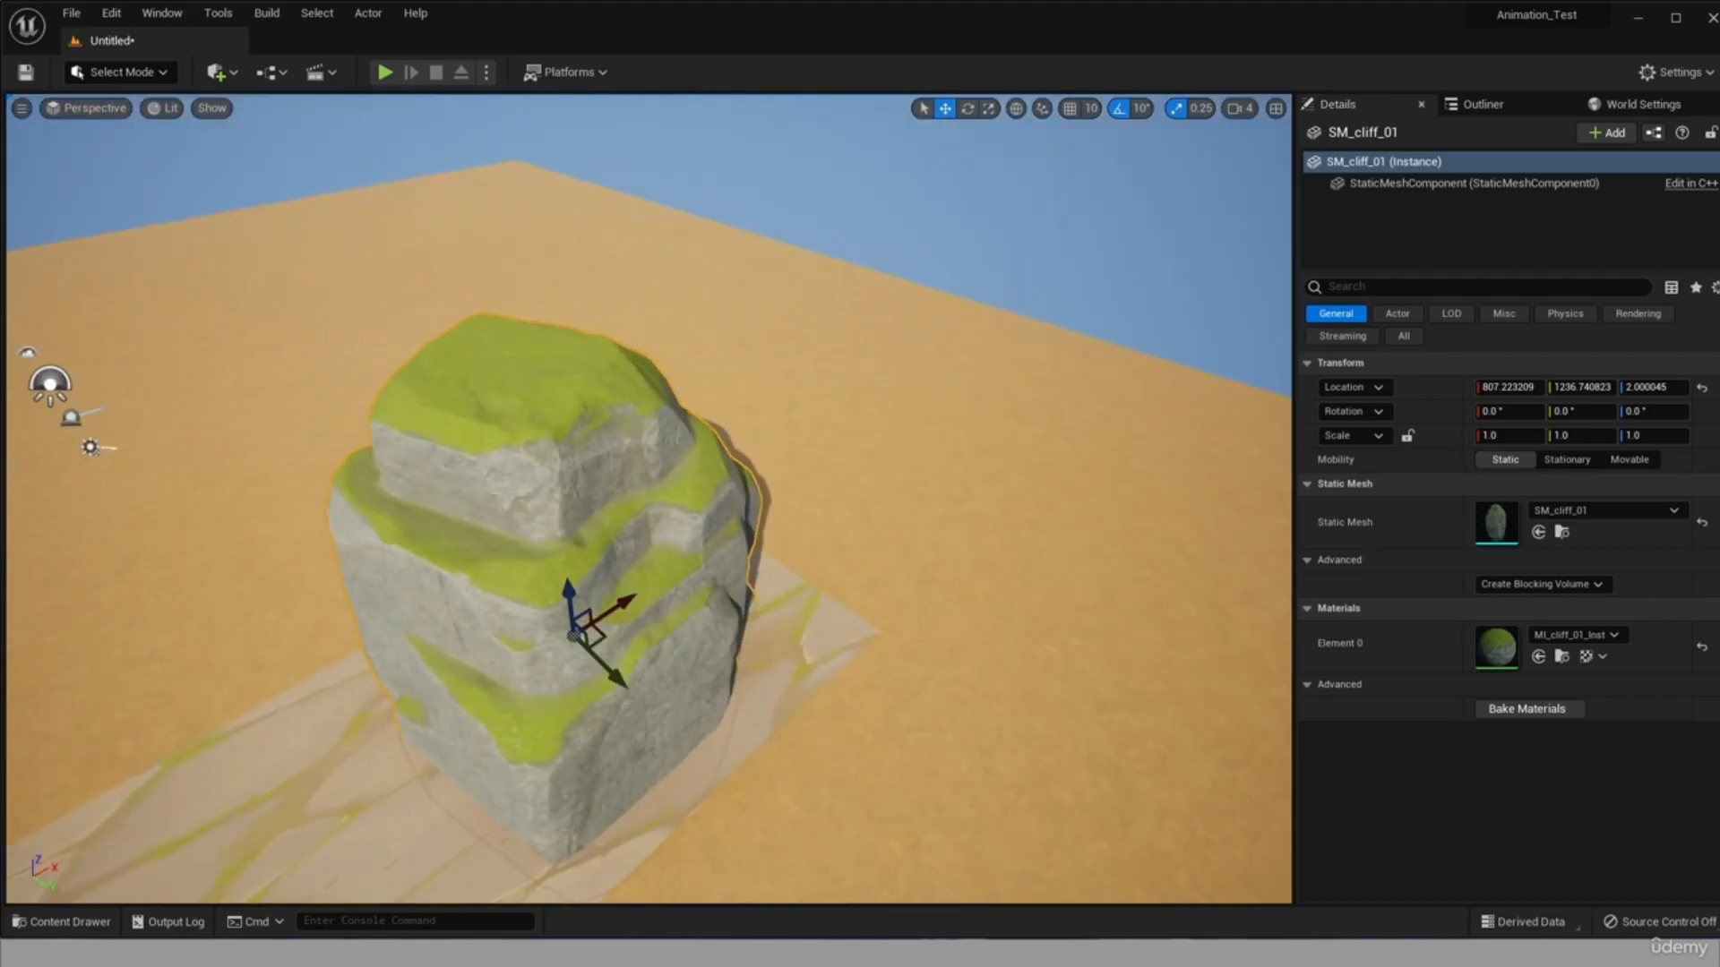
pyautogui.keyDown('alt'); pyautogui.moveTo(810, 640); pyautogui.dragTo(745, 645); pyautogui.keyUp('alt')
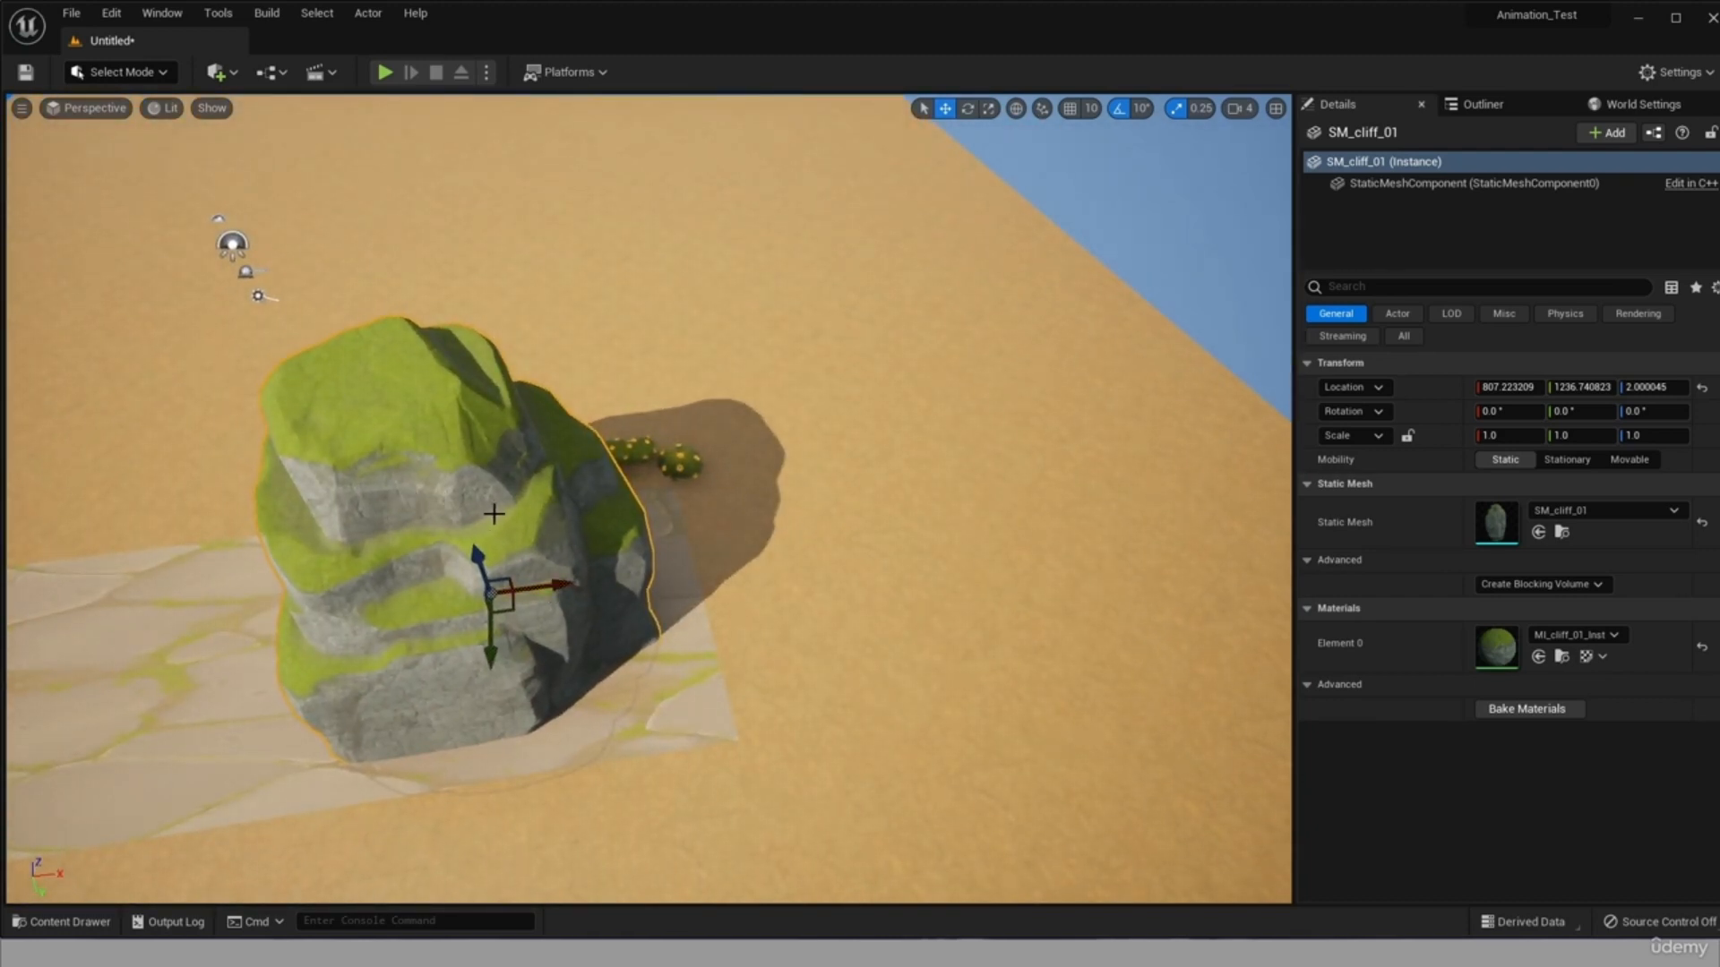
pyautogui.keyDown('alt'); pyautogui.moveTo(636, 611); pyautogui.dragTo(998, 296); pyautogui.keyUp('alt')
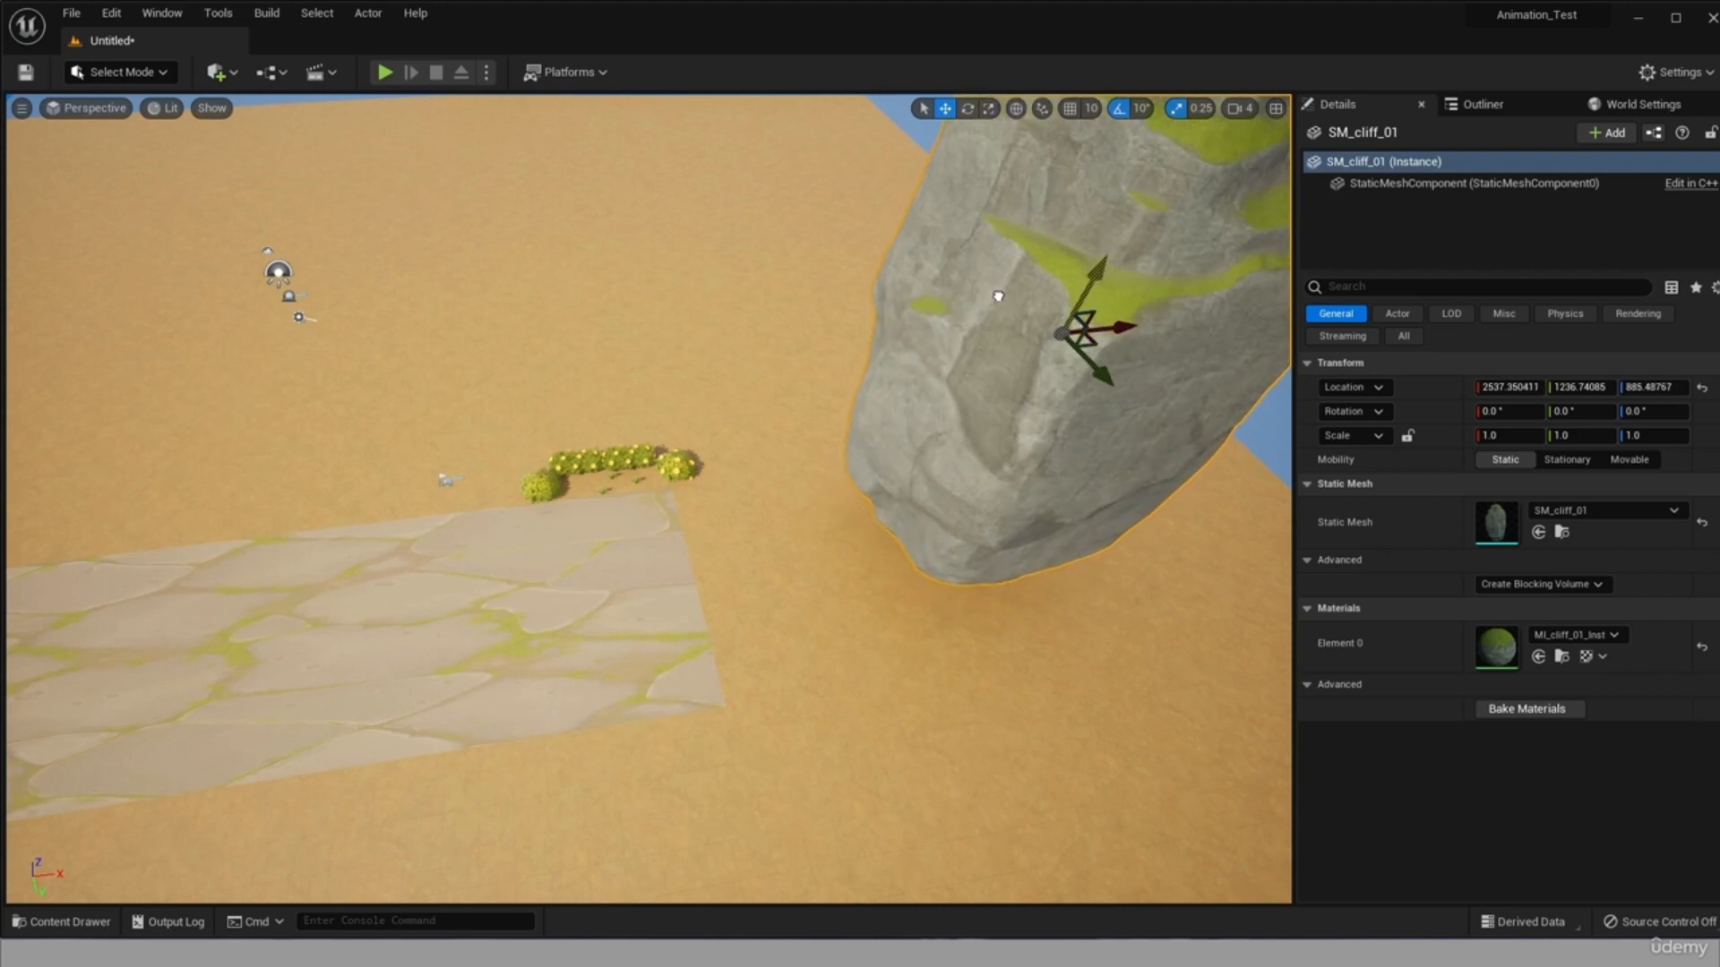
pyautogui.scroll(-5, 1022, 448)
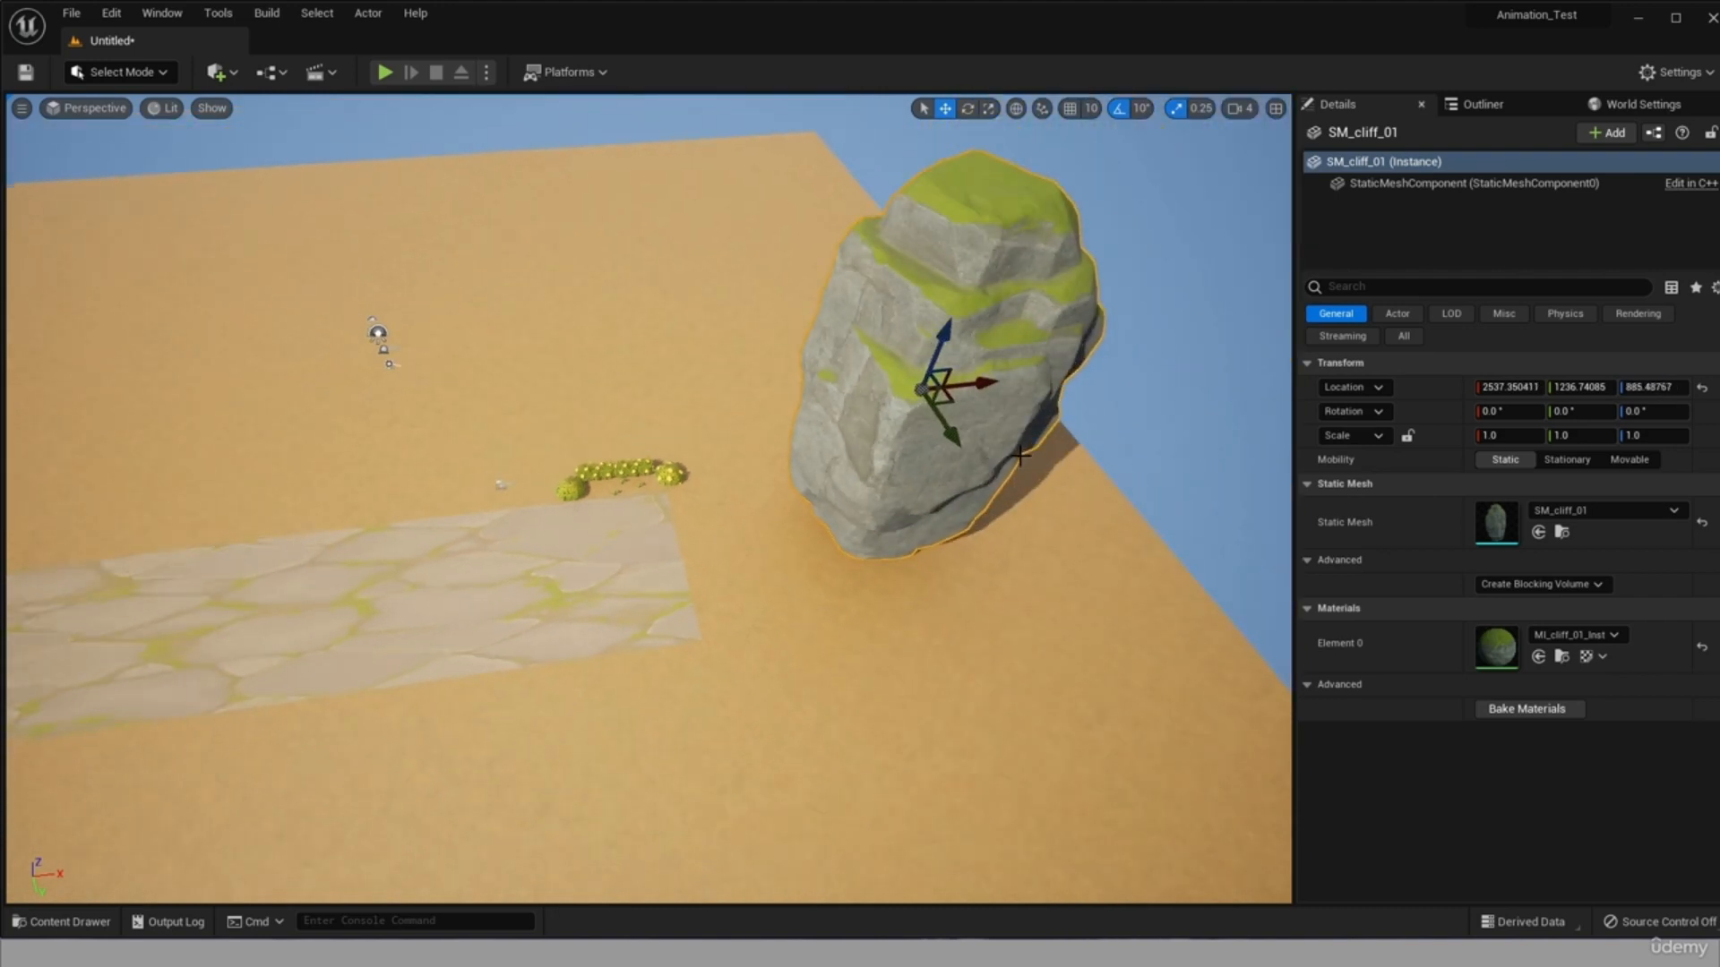
pyautogui.moveTo(971, 330); pyautogui.dragTo(894, 351)
pyautogui.moveTo(959, 441); pyautogui.dragTo(923, 310)
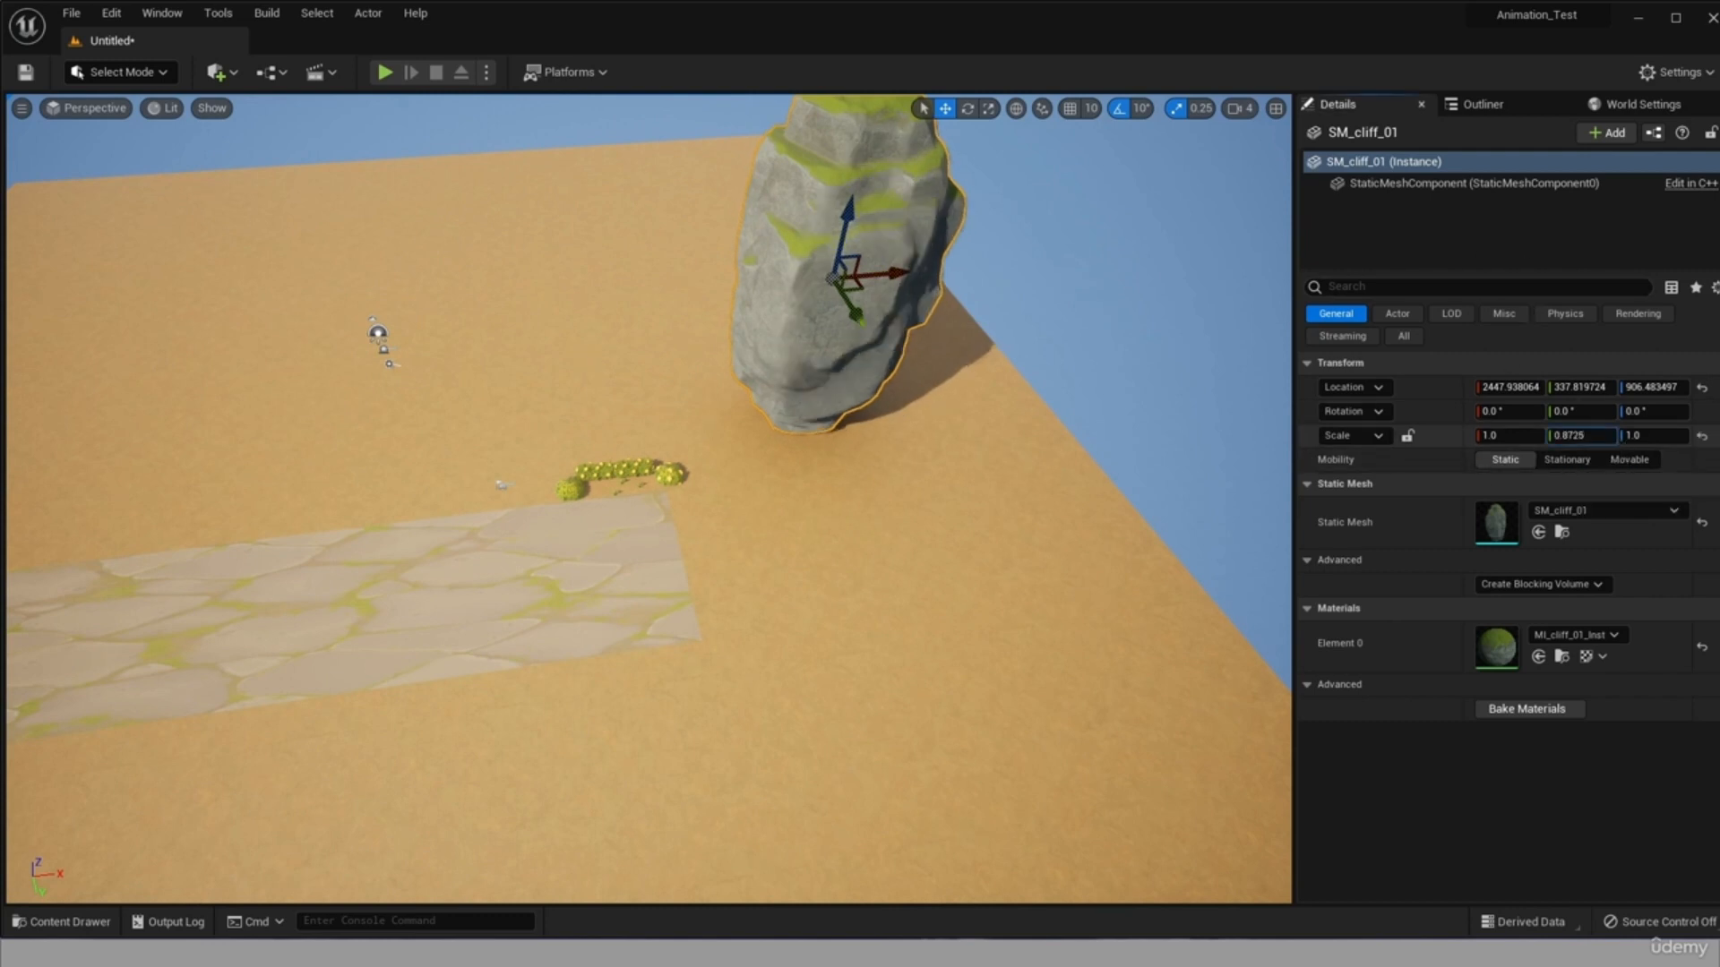
# Try reducing the cliff's Y scale, and undo that change.
pyautogui.moveTo(1582, 436); pyautogui.dragTo(1483, 442)
pyautogui.hotkey('ctrl', 'z')
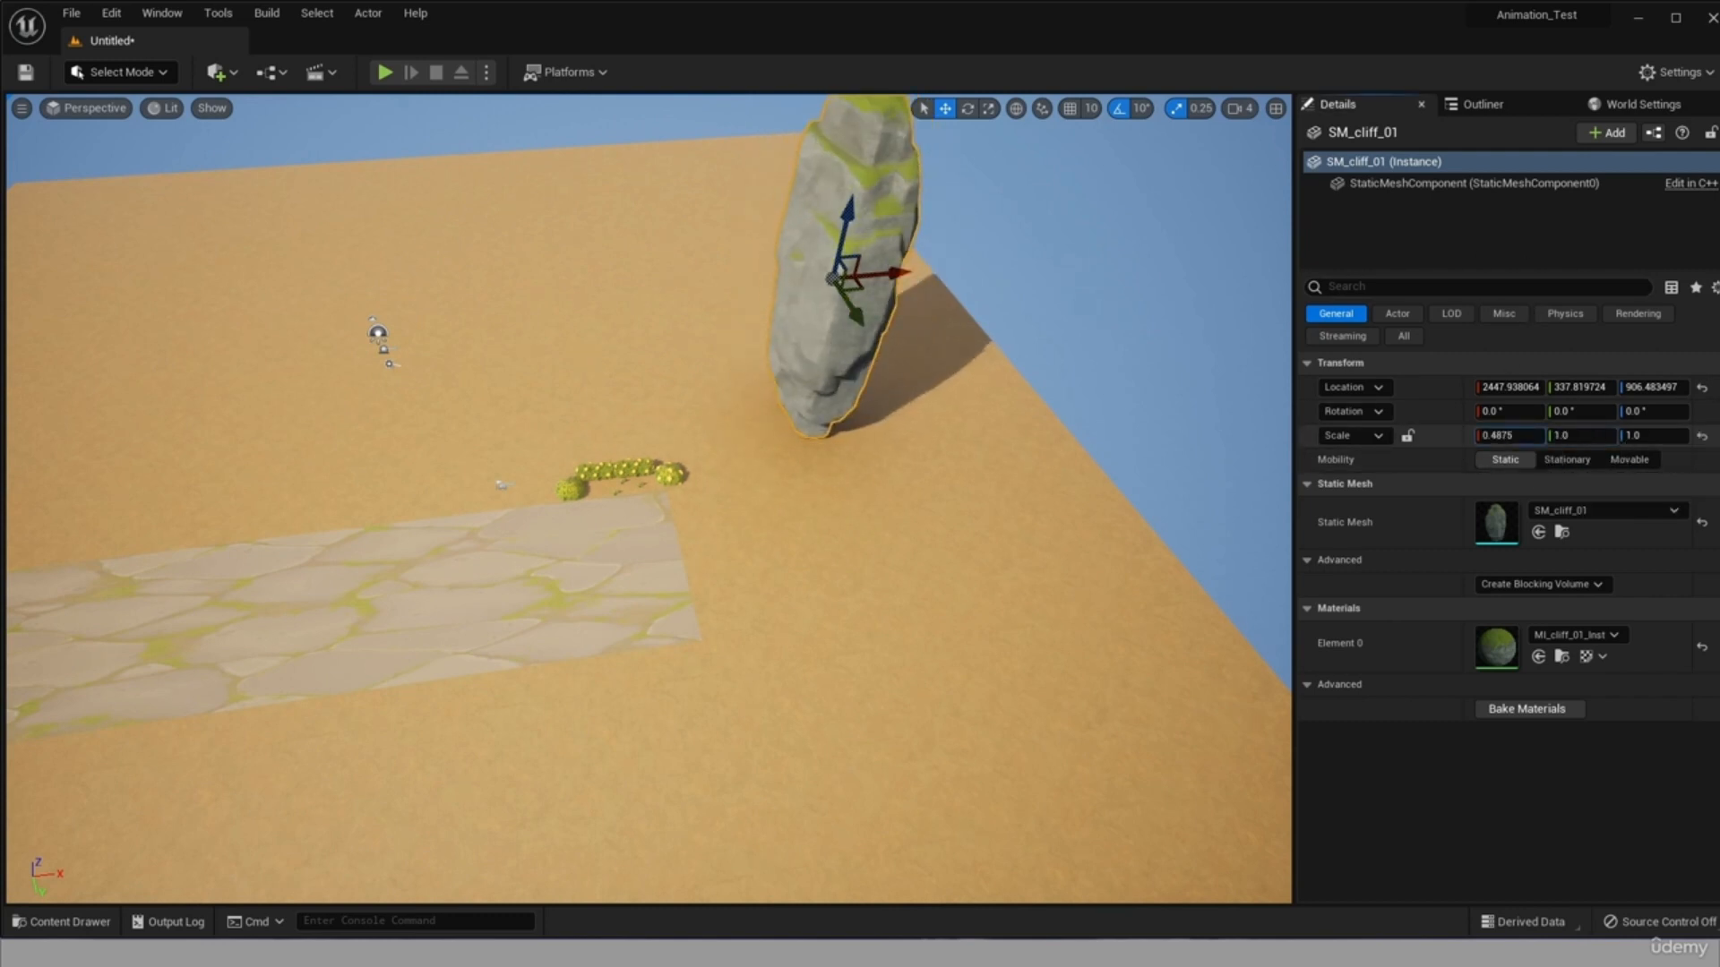
# Undo the cliff's X scale change, reduce its Z scale to about 0.5, and lower it onto the ground beside the hedge.
pyautogui.hotkey('ctrl', 'z')
pyautogui.moveTo(1632, 437); pyautogui.dragTo(1590, 437)
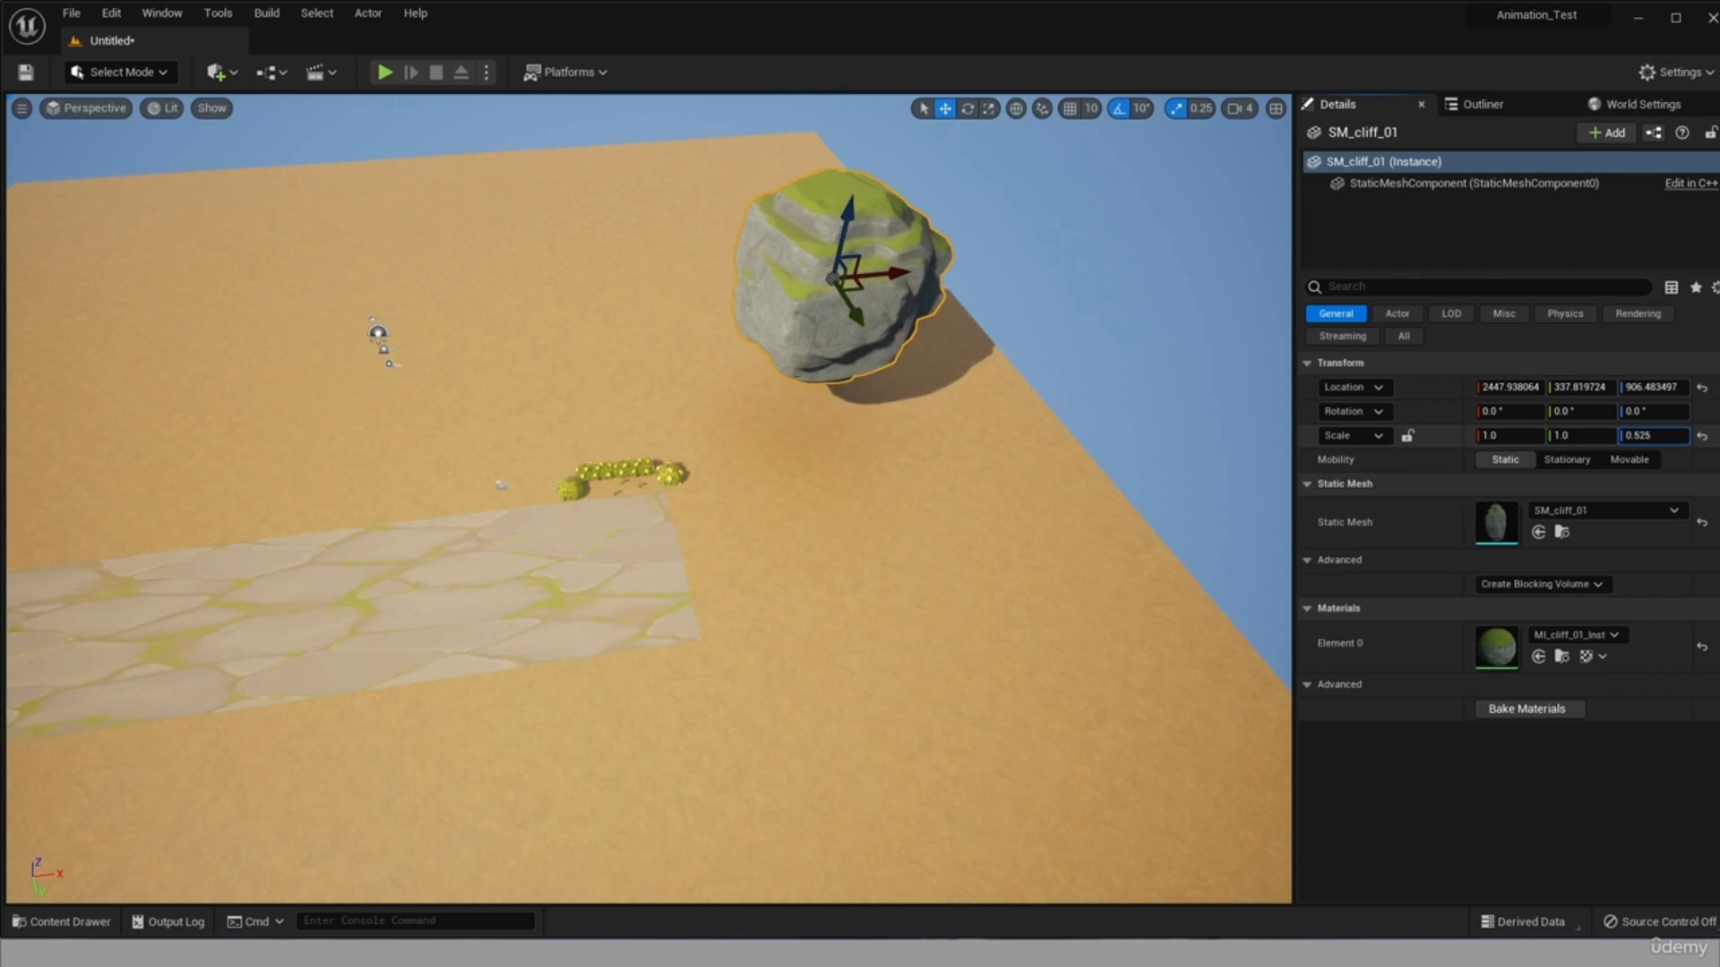
pyautogui.moveTo(833, 276); pyautogui.dragTo(991, 556)
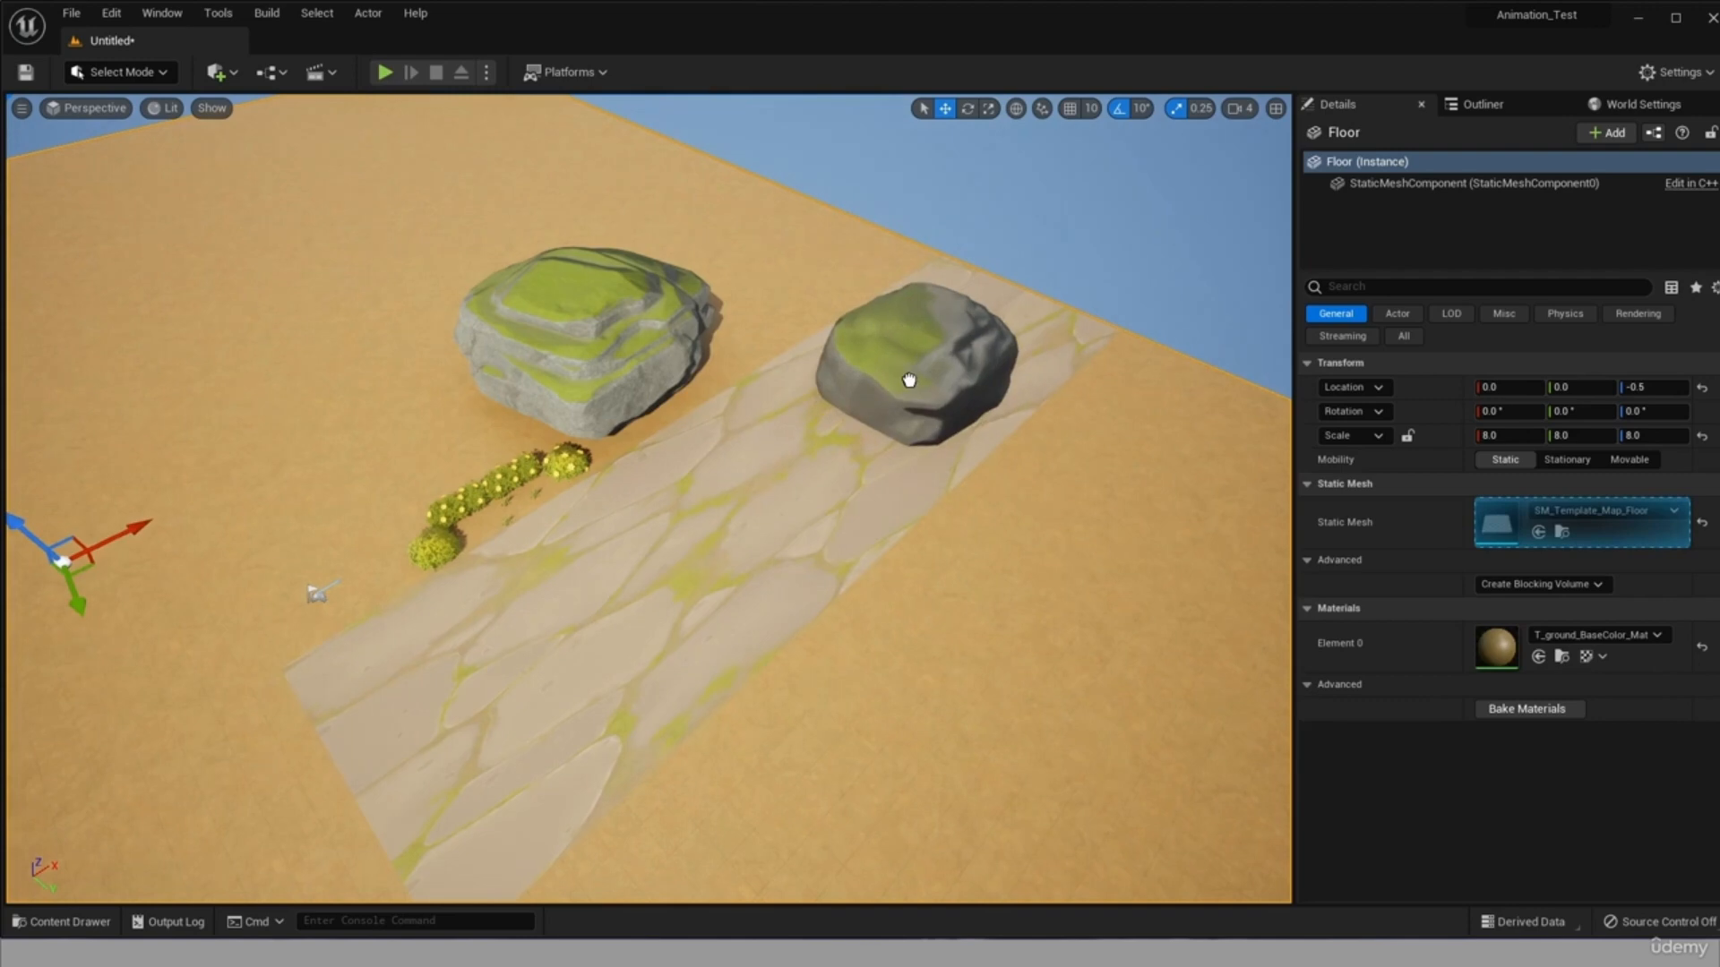
pyautogui.scroll(-1, 909, 380)
# Add an SM_cliff_03 mesh and position it beyond the road's end, off the floor, at about X 4630, Y 1608 and Z 2.
pyautogui.moveTo(909, 380); pyautogui.dragTo(1060, 427)
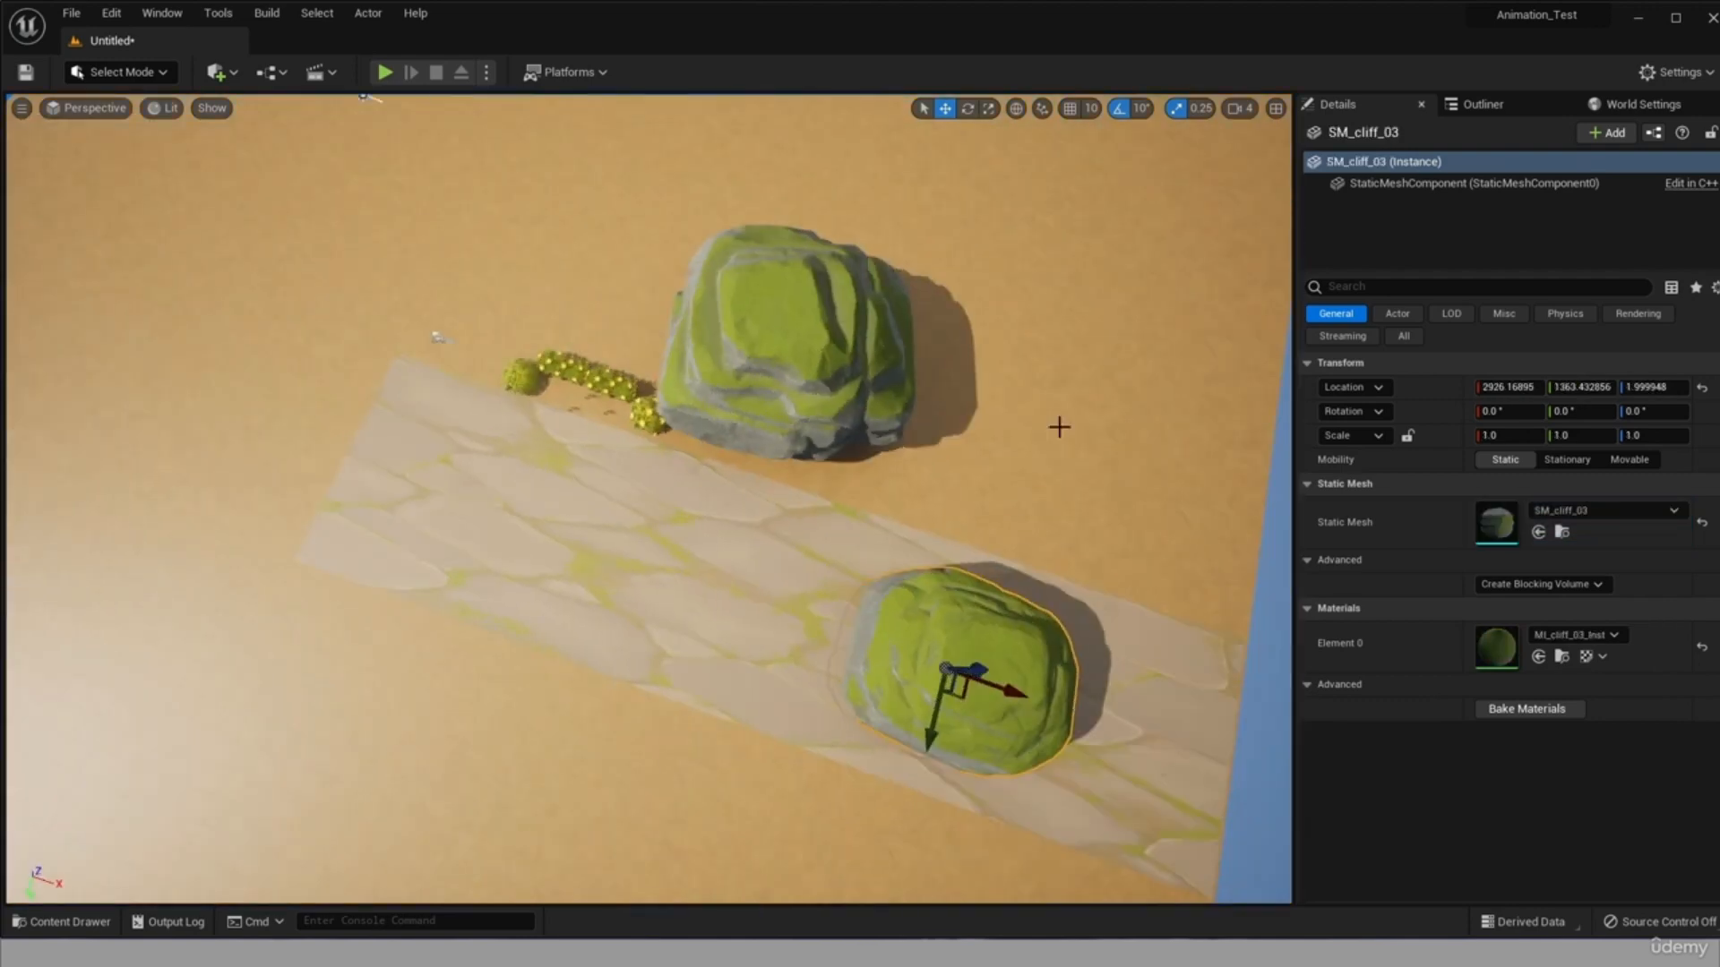
pyautogui.moveTo(1003, 688); pyautogui.dragTo(1286, 761)
pyautogui.moveTo(898, 557)
pyautogui.mouseDown(button='right')
pyautogui.moveTo(1111, 573)
pyautogui.moveTo(1106, 546)
pyautogui.moveTo(897, 556)
pyautogui.mouseUp(button='right')
pyautogui.moveTo(957, 632); pyautogui.dragTo(1000, 700)
pyautogui.moveTo(1001, 699); pyautogui.dragTo(968, 636, button='right')
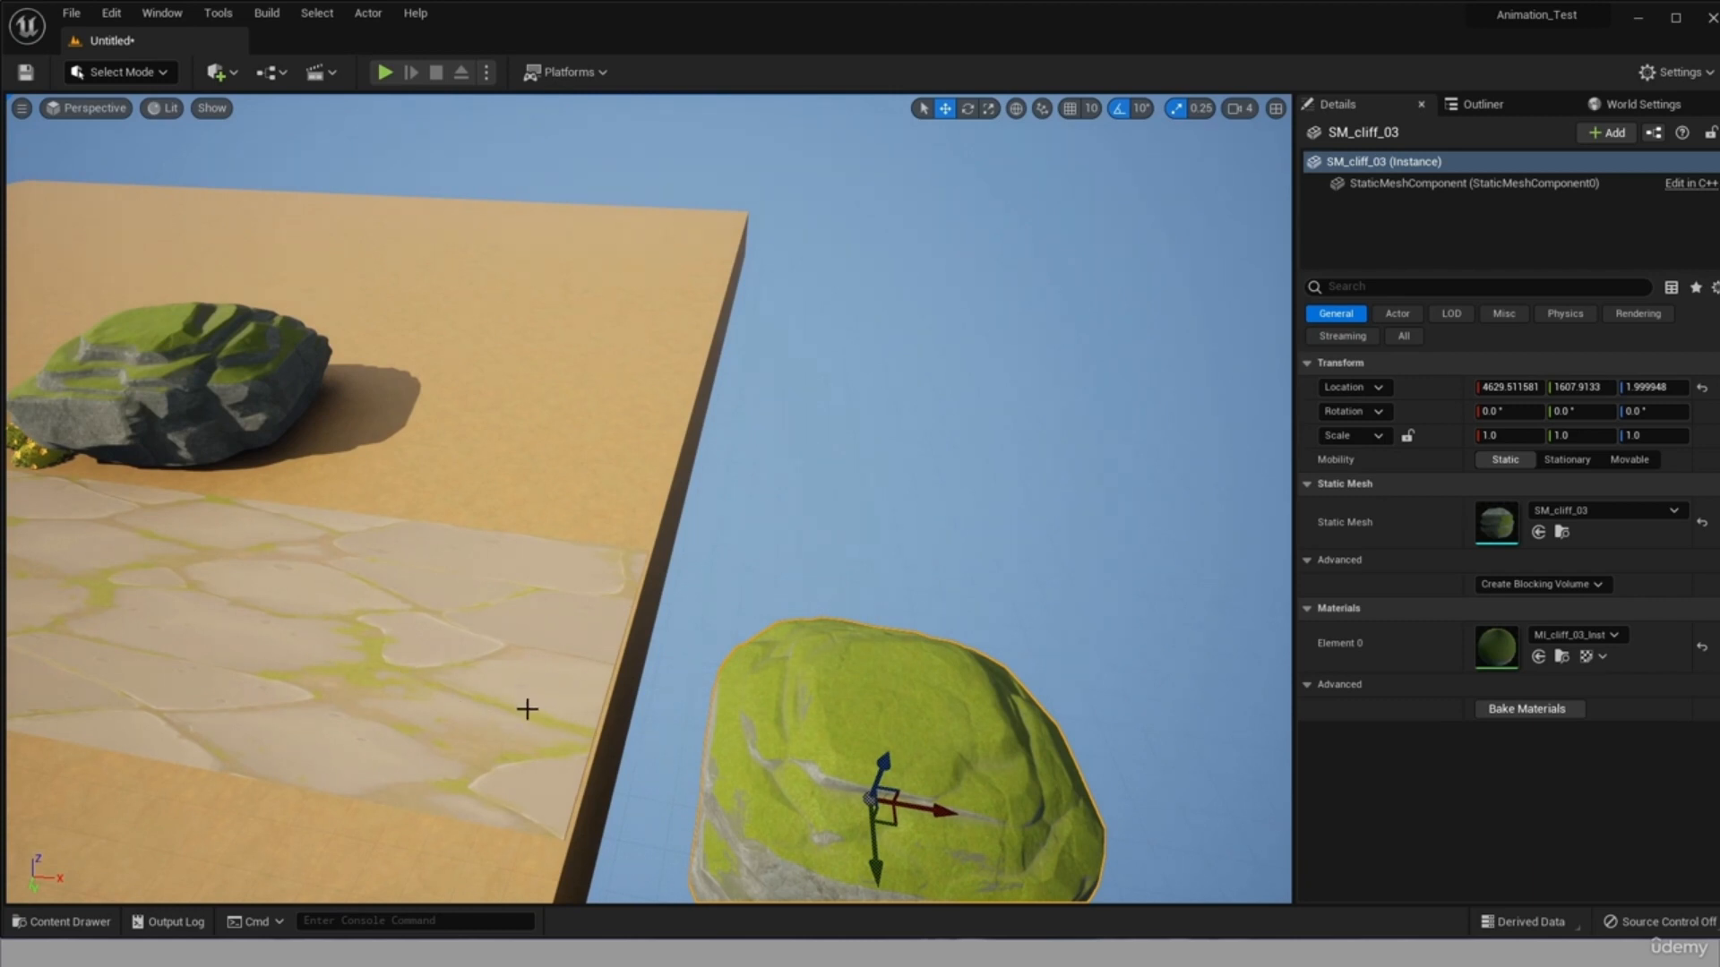
# Duplicate the SM_cliff_03 mesh and move the copy farther out along X, leaving a gap between the two cliffs.
pyautogui.click(319, 629)
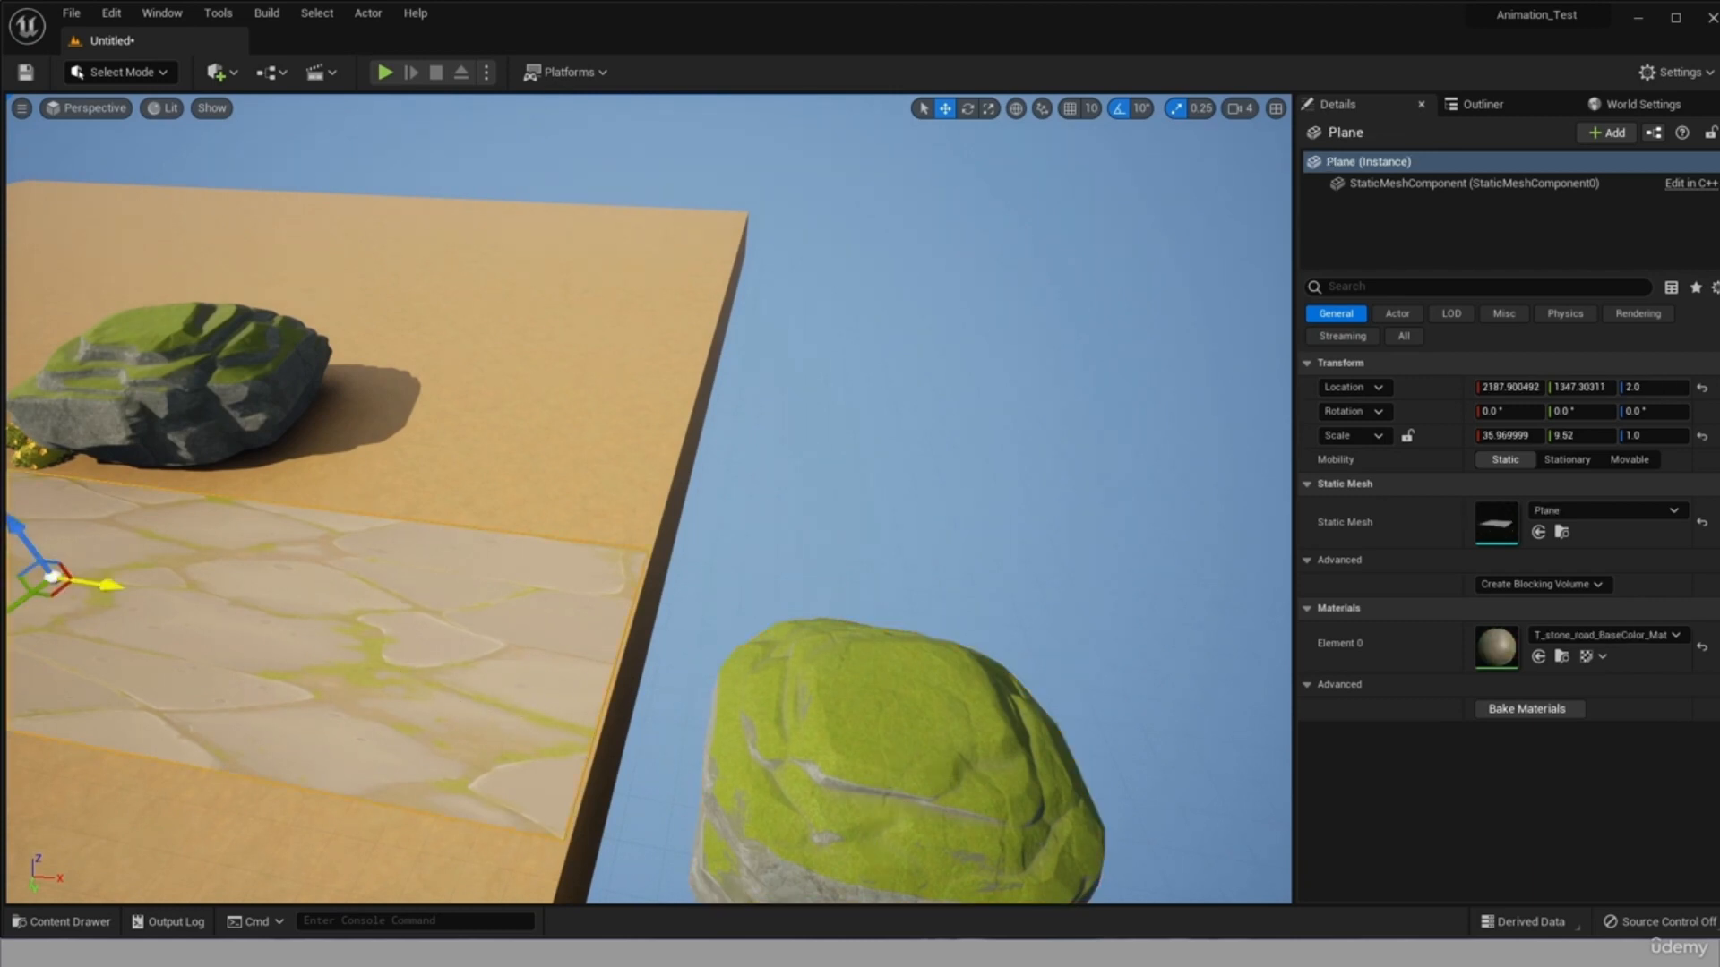
pyautogui.click(968, 755)
pyautogui.scroll(-3, 968, 754)
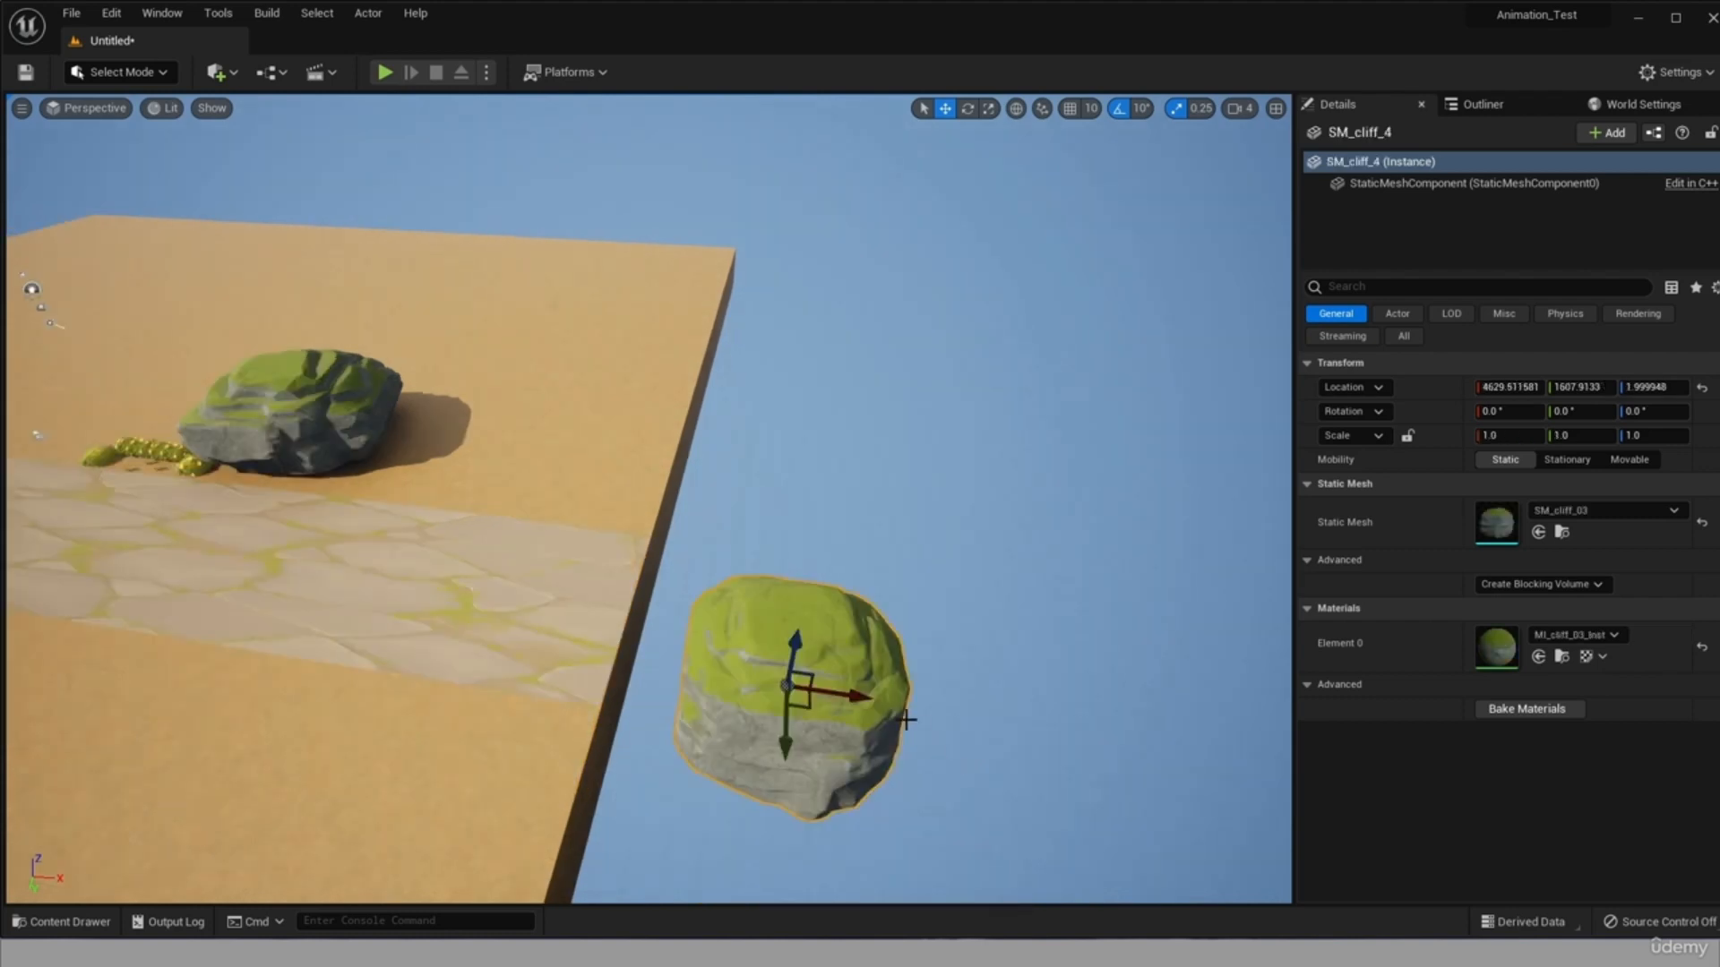
pyautogui.keyDown('alt'); pyautogui.moveTo(821, 694); pyautogui.dragTo(1197, 699); pyautogui.keyUp('alt')
pyautogui.click(365, 719)
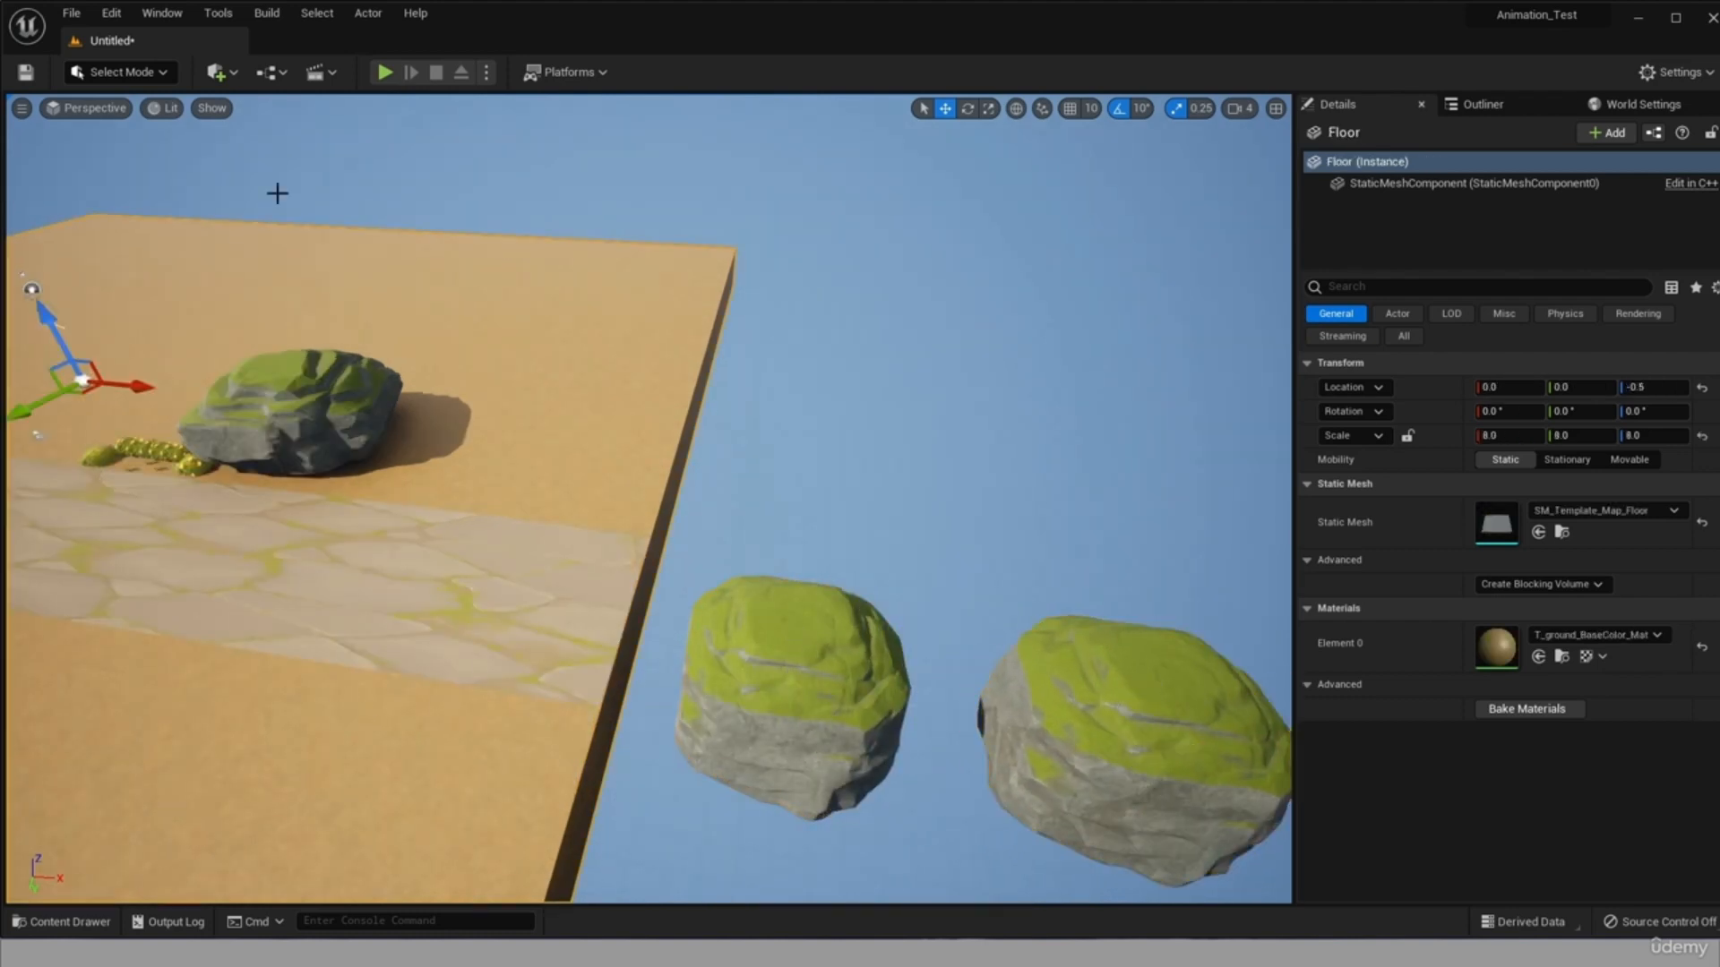
# Playtest the level by running the character past the hedge and along the stone road to the outlying cliffs, and stop the session.
pyautogui.click(382, 74)
pyautogui.click(390, 122)
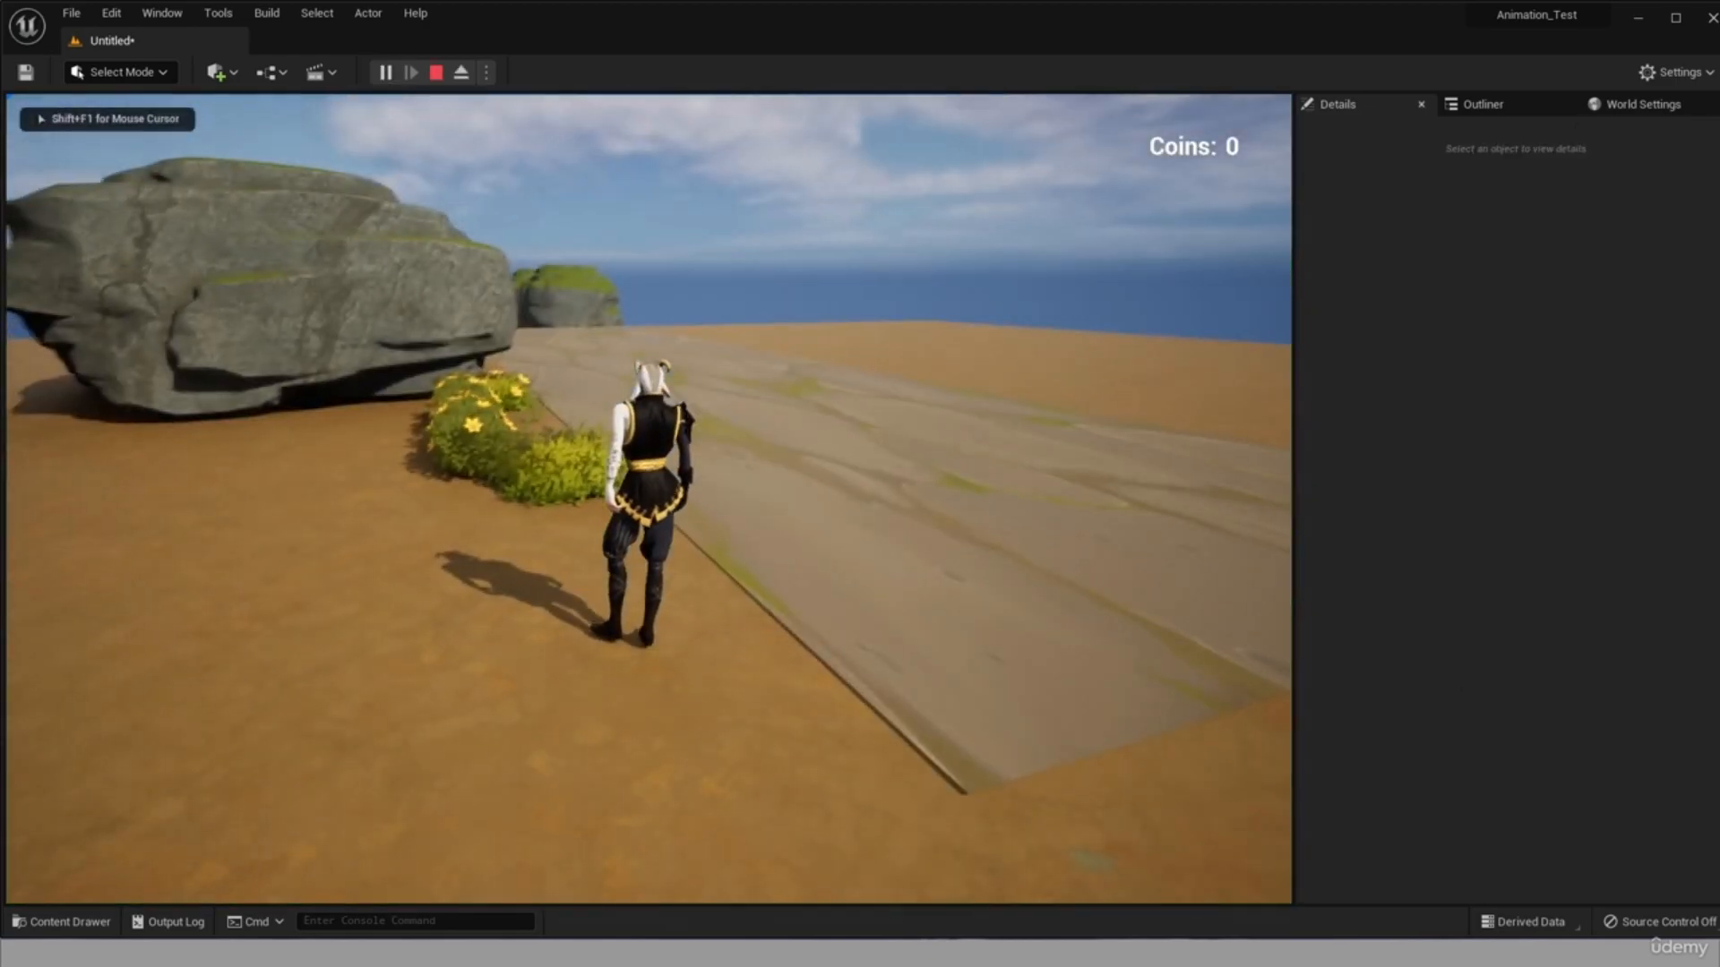
pyautogui.press('w')
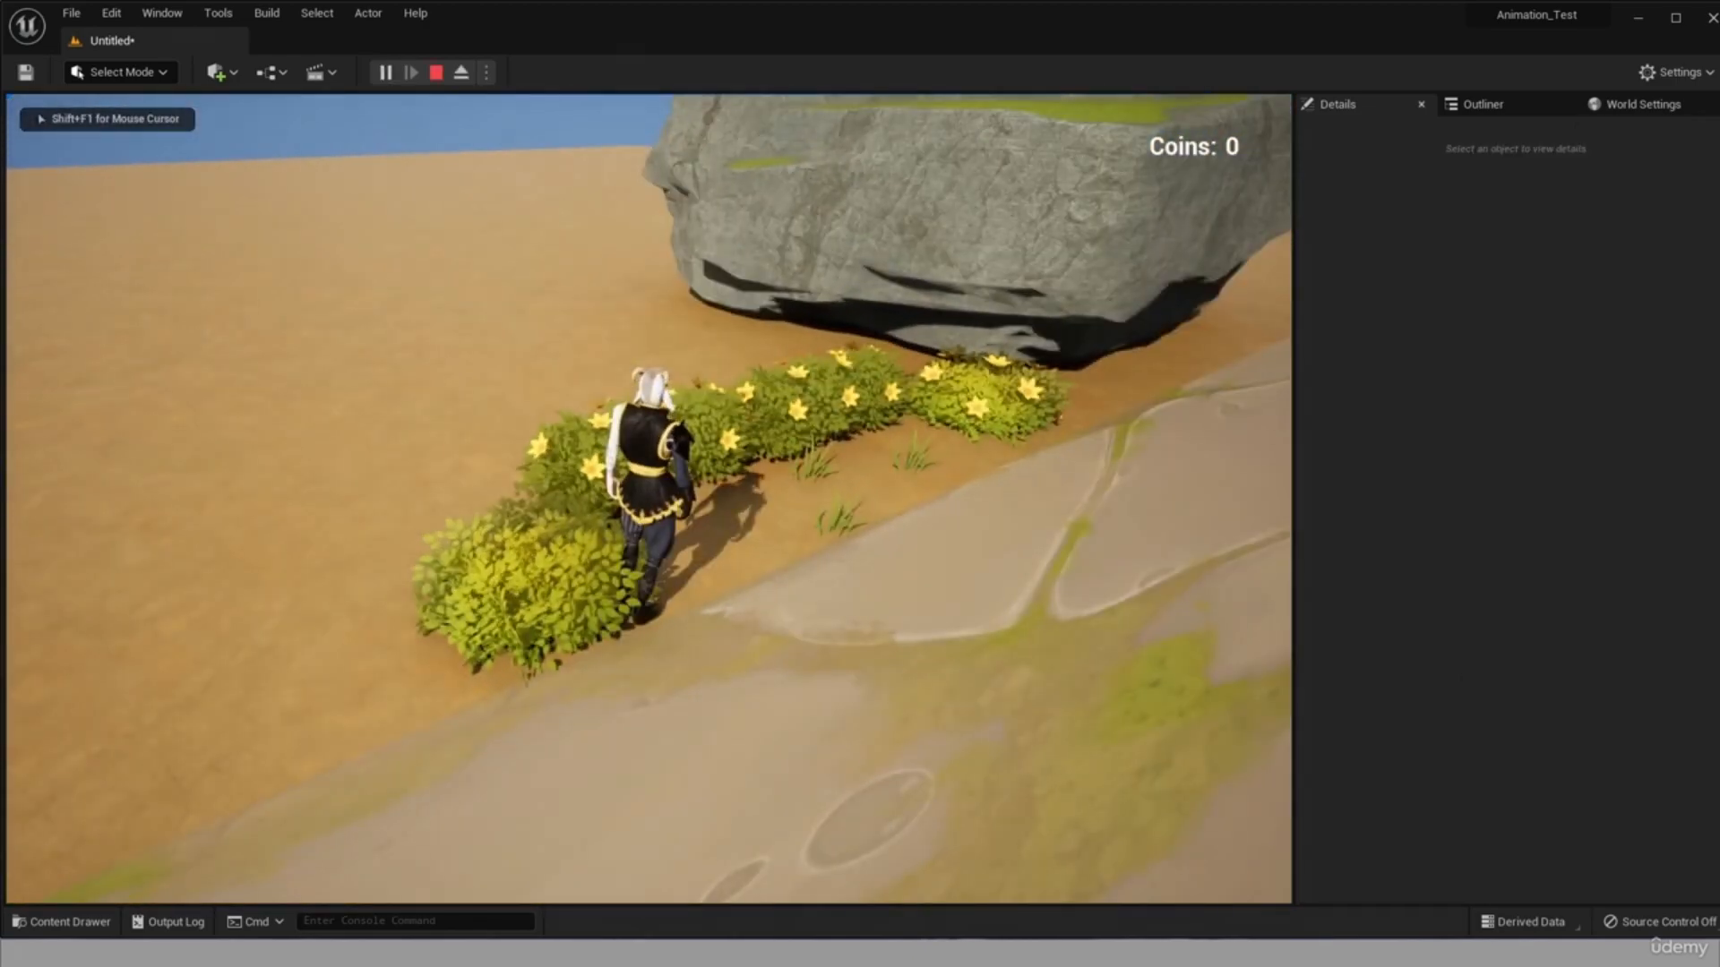
pyautogui.press('w')
pyautogui.press('w')
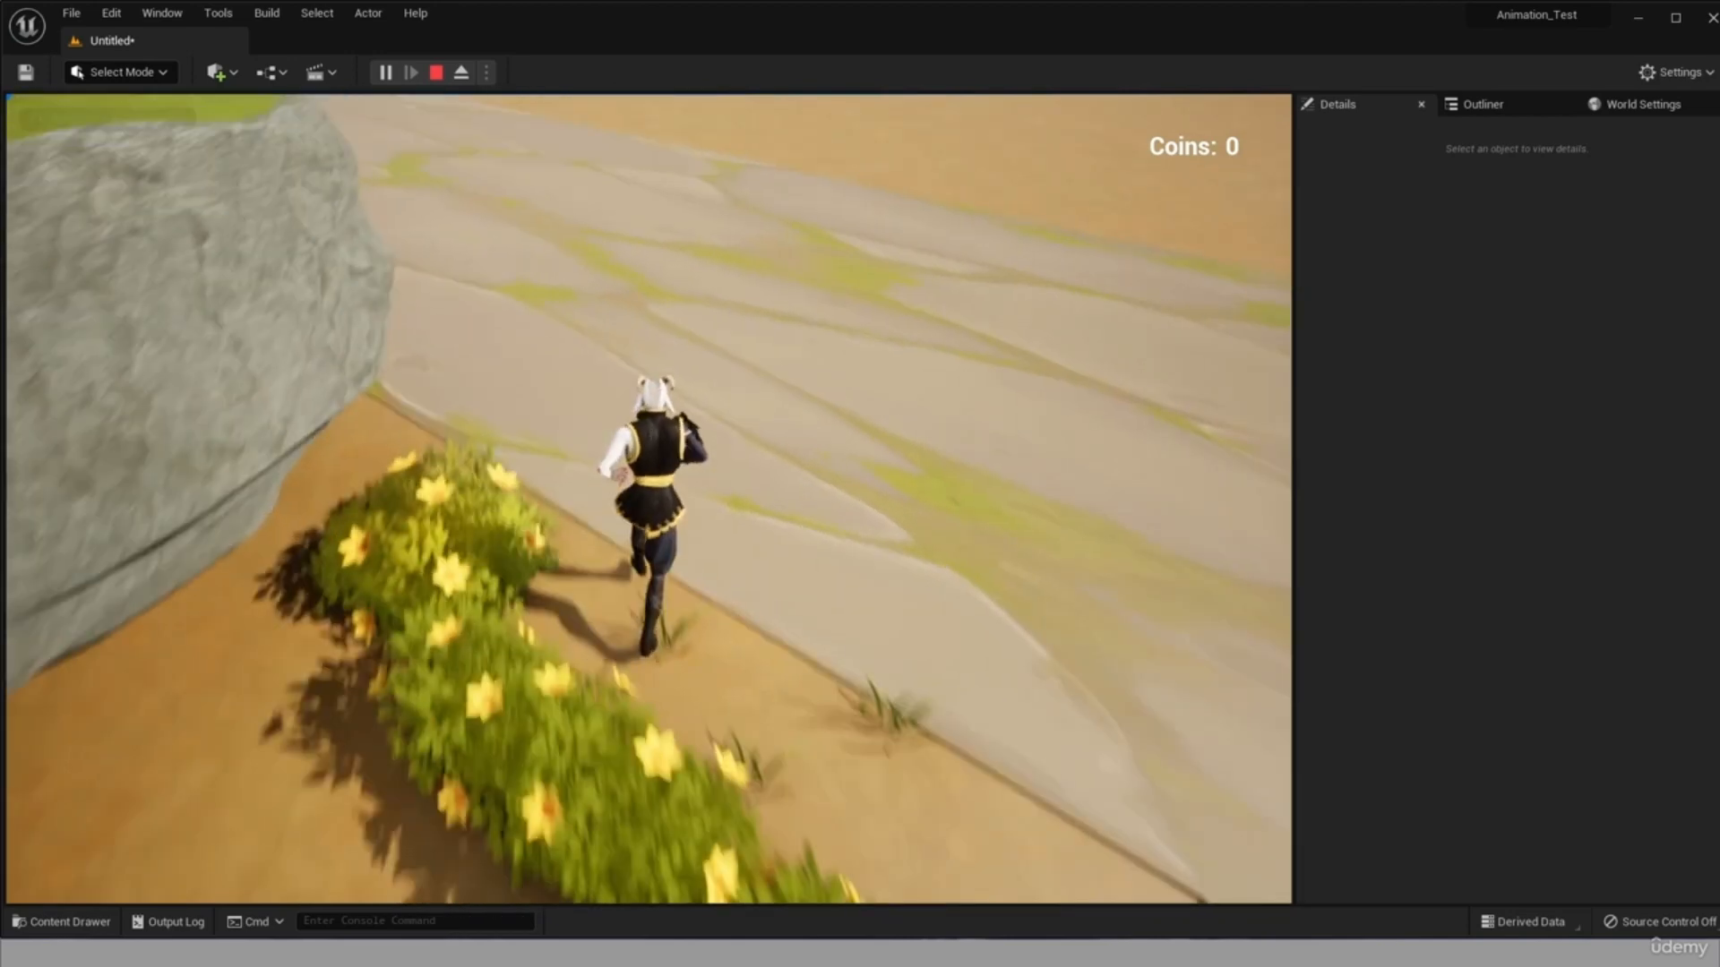
pyautogui.press('w')
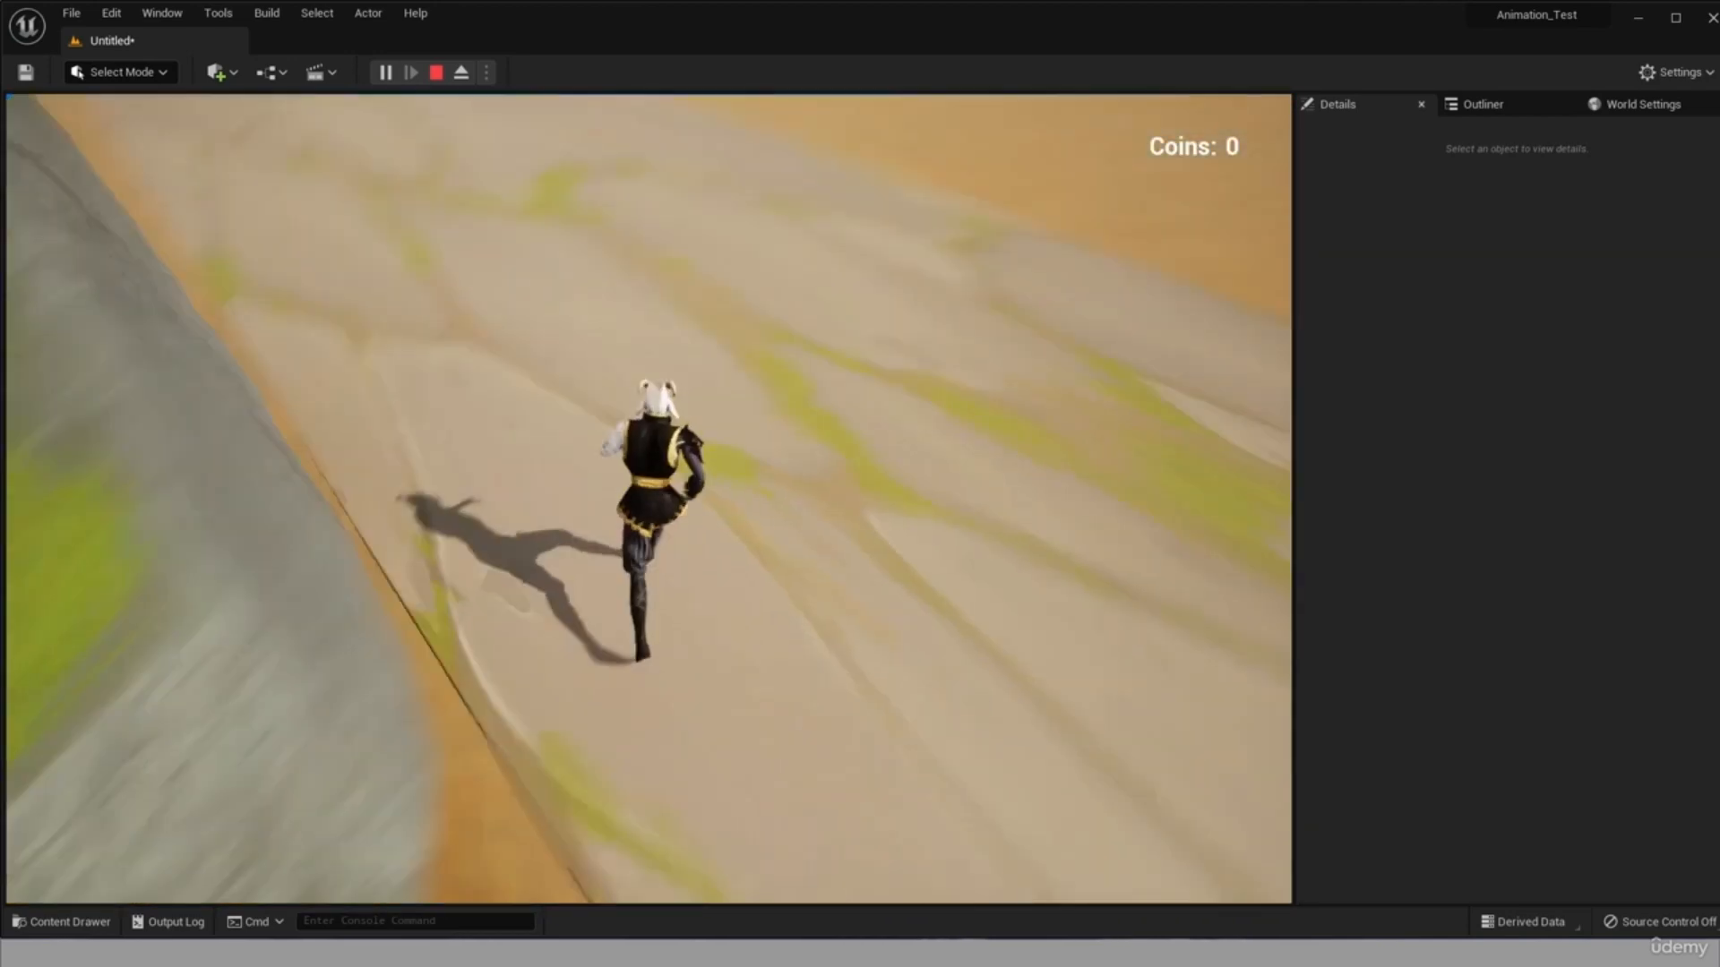
pyautogui.press('w')
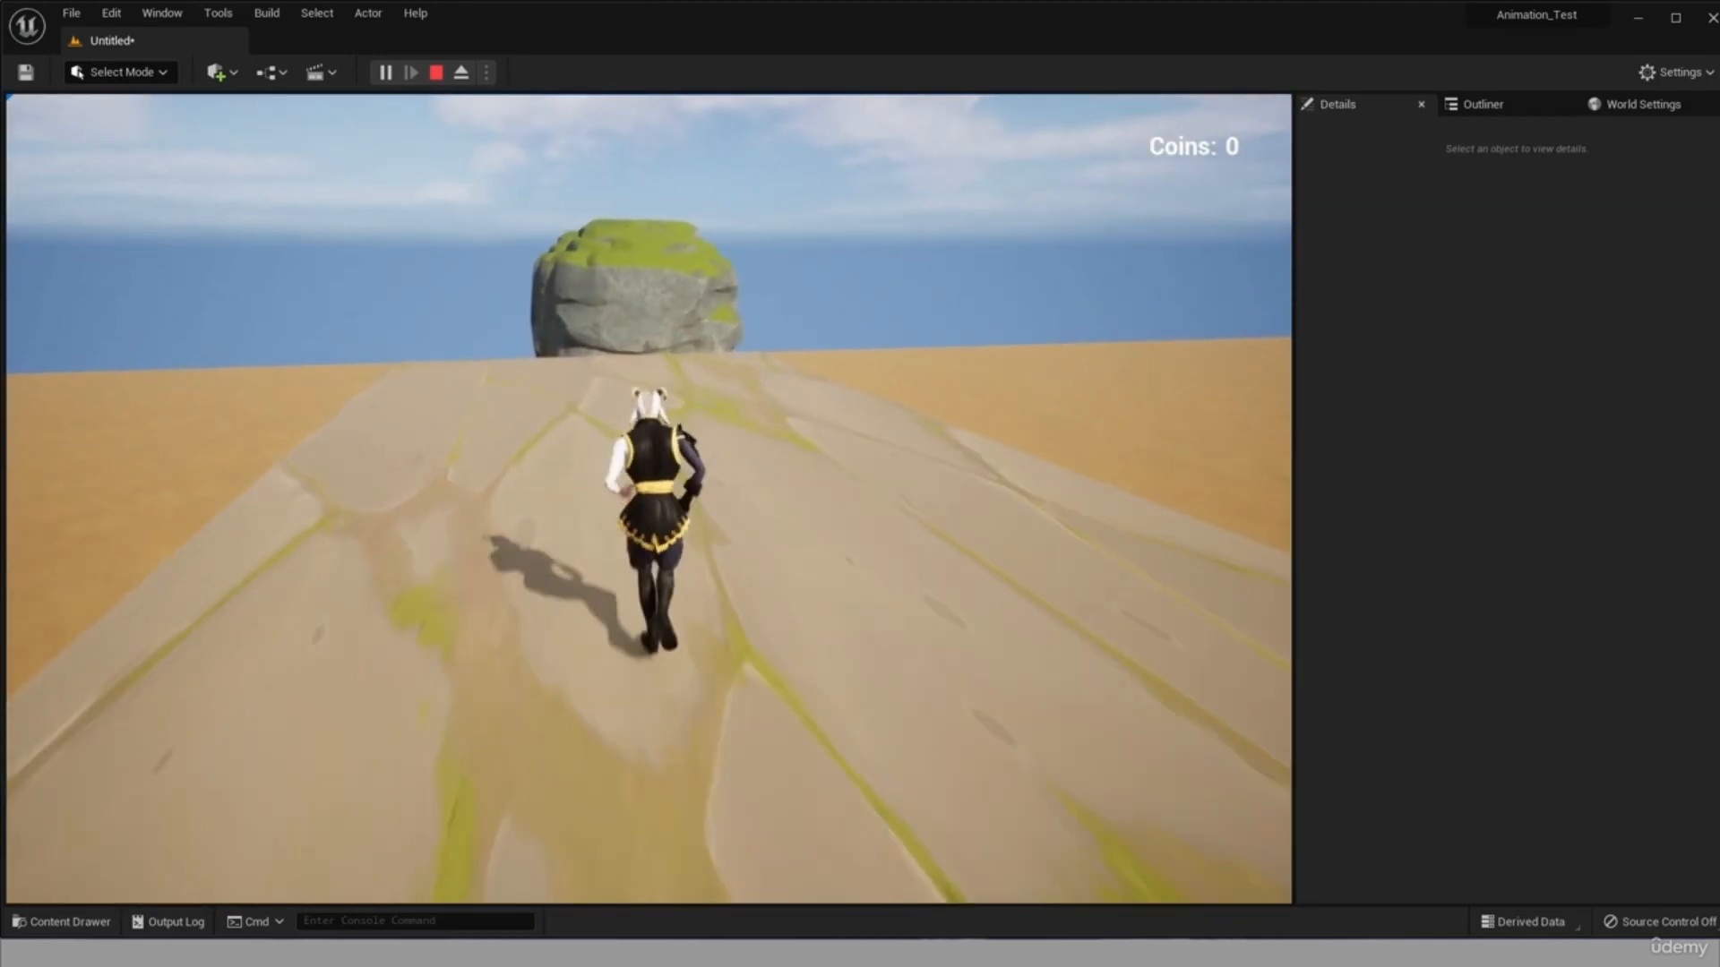
pyautogui.press('w')
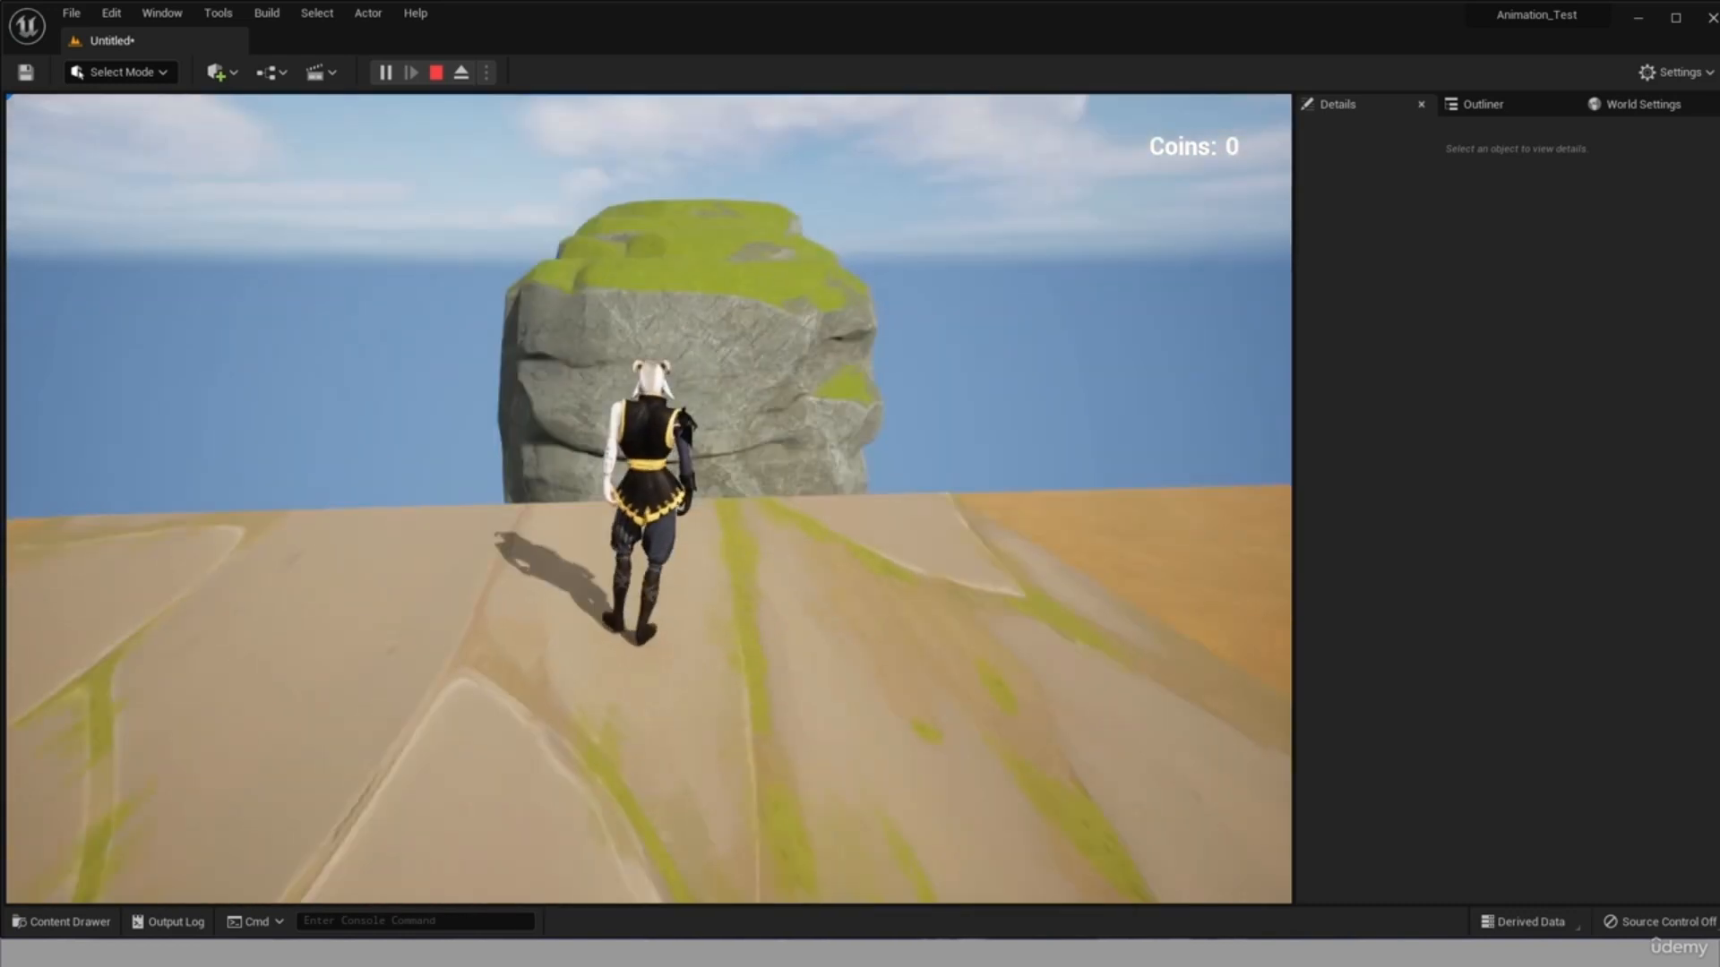
pyautogui.press('Escape')
# Lower both outlying cliffs below road level, with the farther one at about Z -370.
pyautogui.scroll(-5, 790, 568)
pyautogui.moveTo(794, 546); pyautogui.dragTo(796, 443)
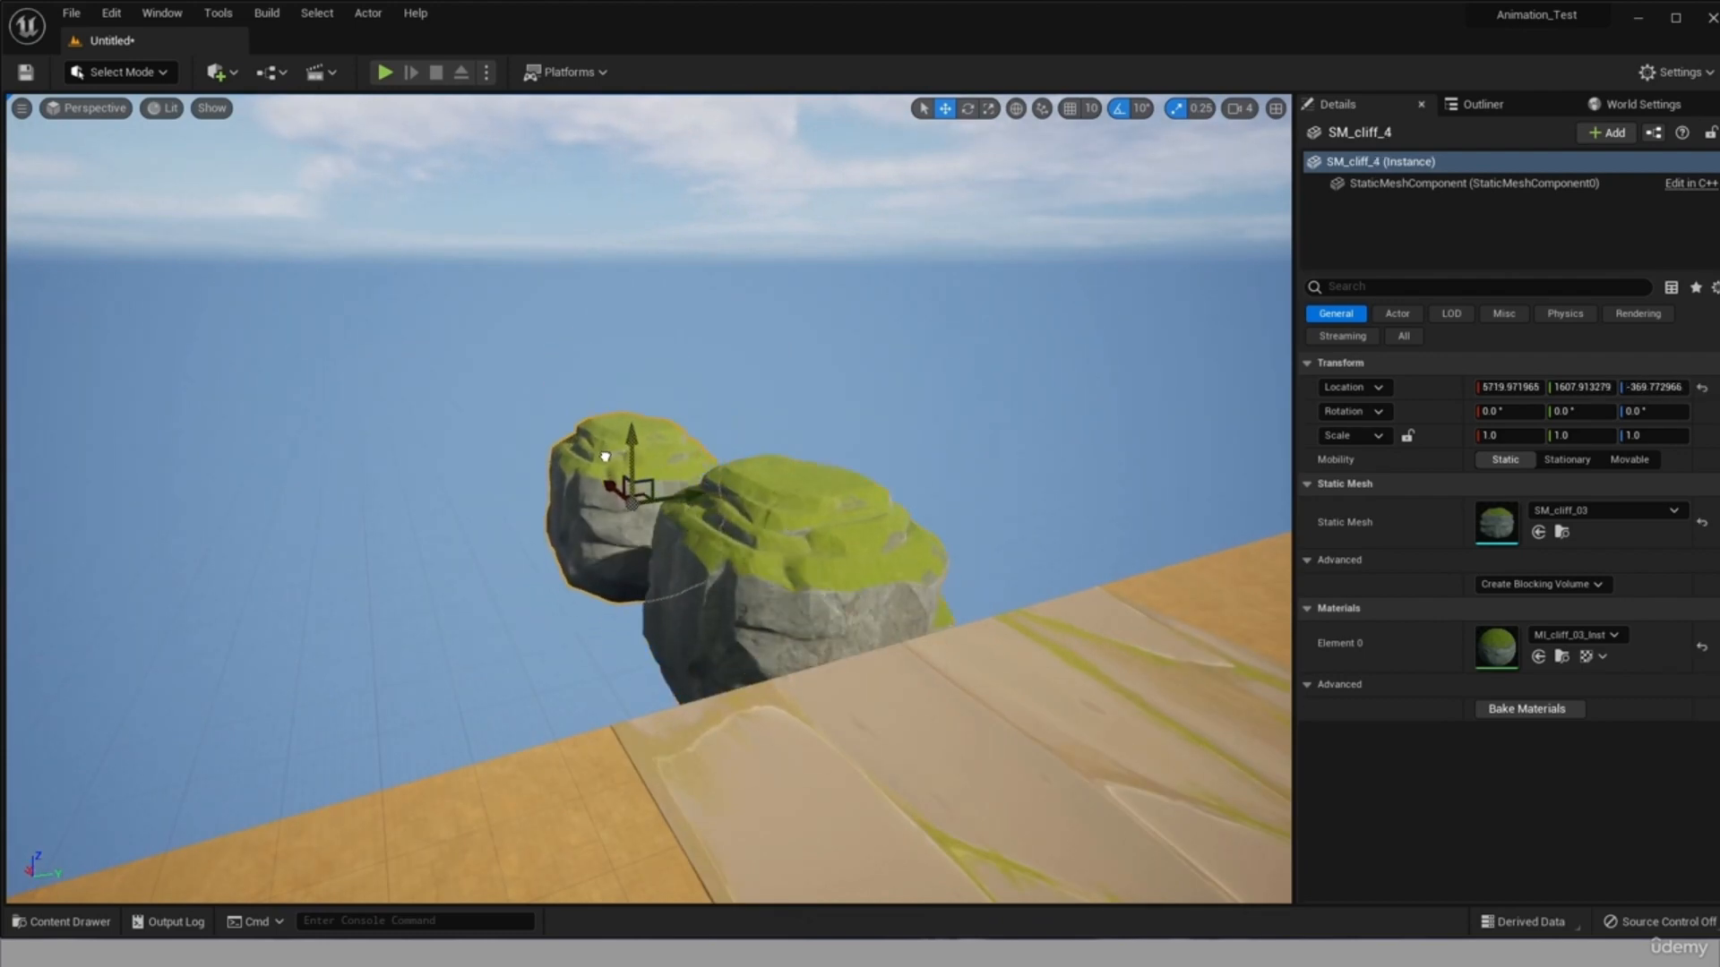
# Playtest jumping from the road's end onto the lowered cliffs, and stop the session.
pyautogui.hotkey('alt', 'p')
pyautogui.press('w')
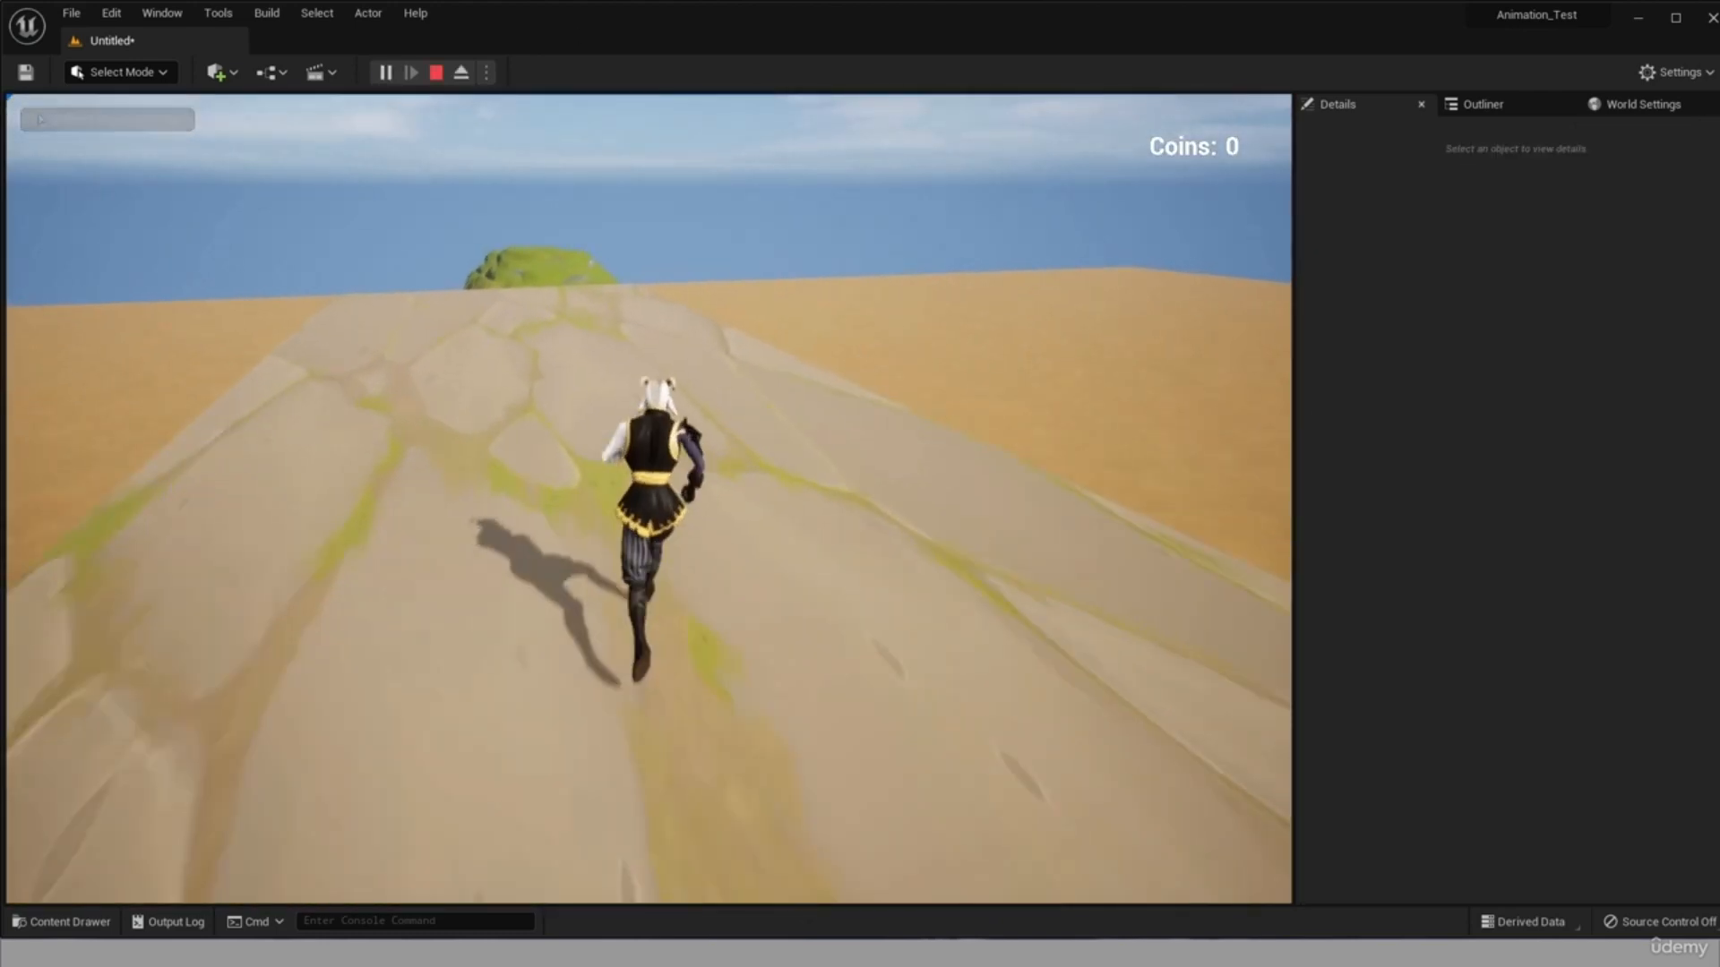
pyautogui.press('space')
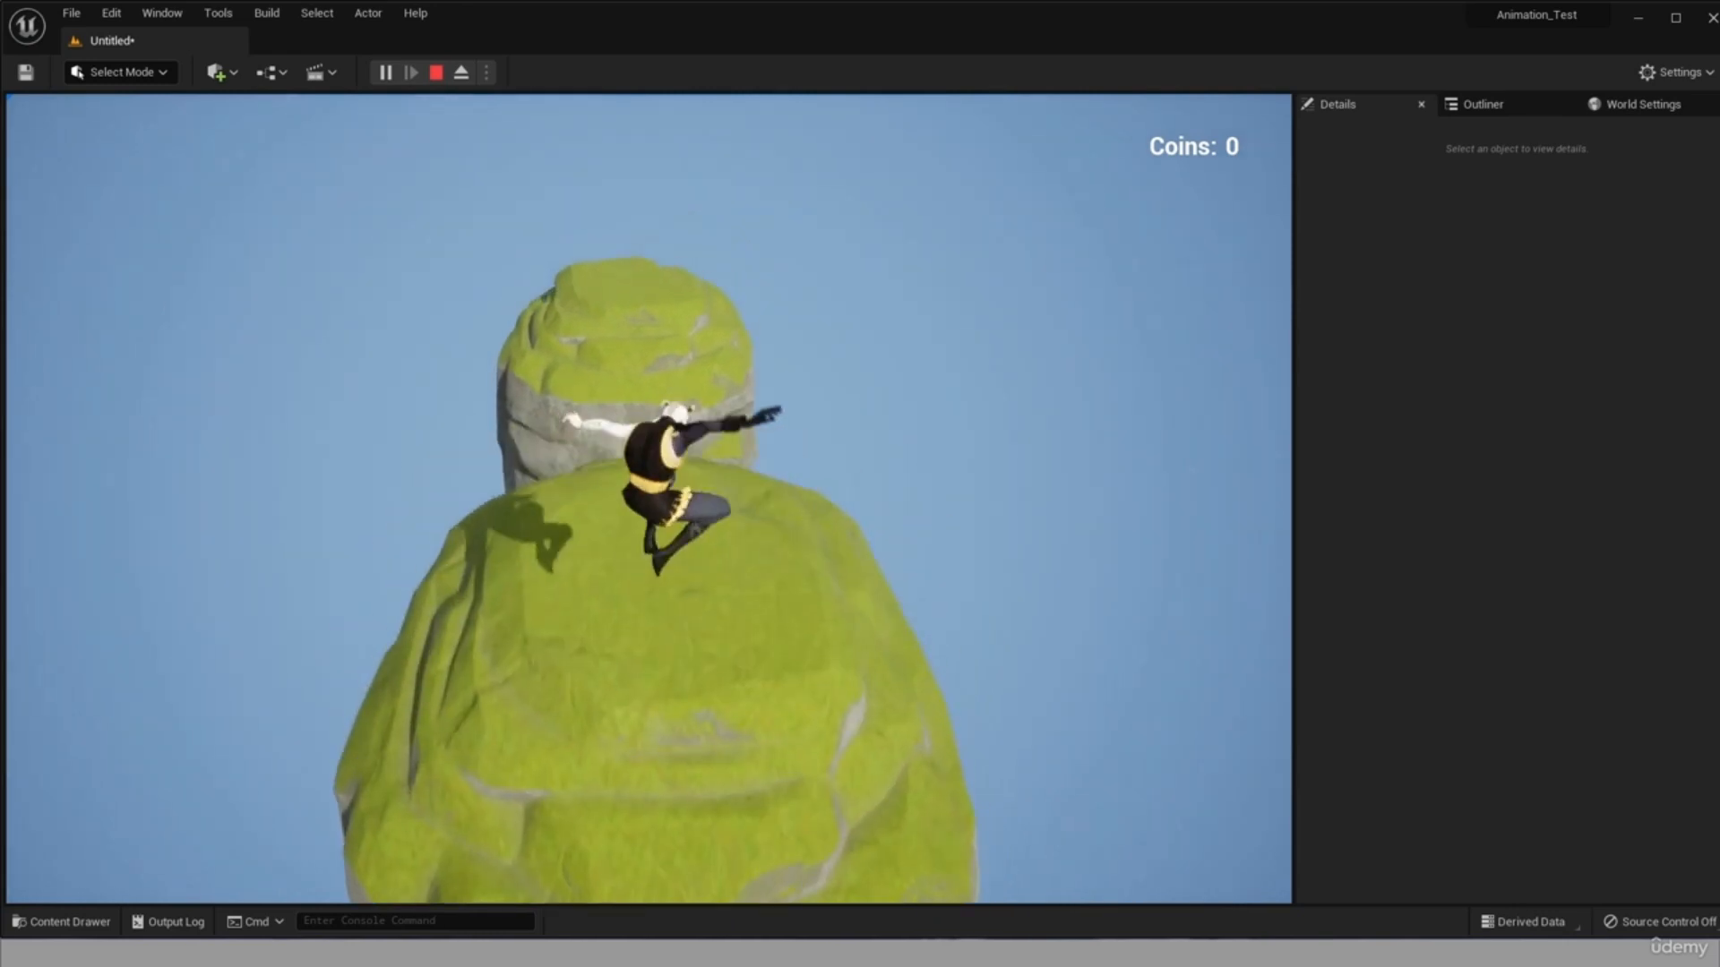
pyautogui.press('space')
pyautogui.press('Escape')
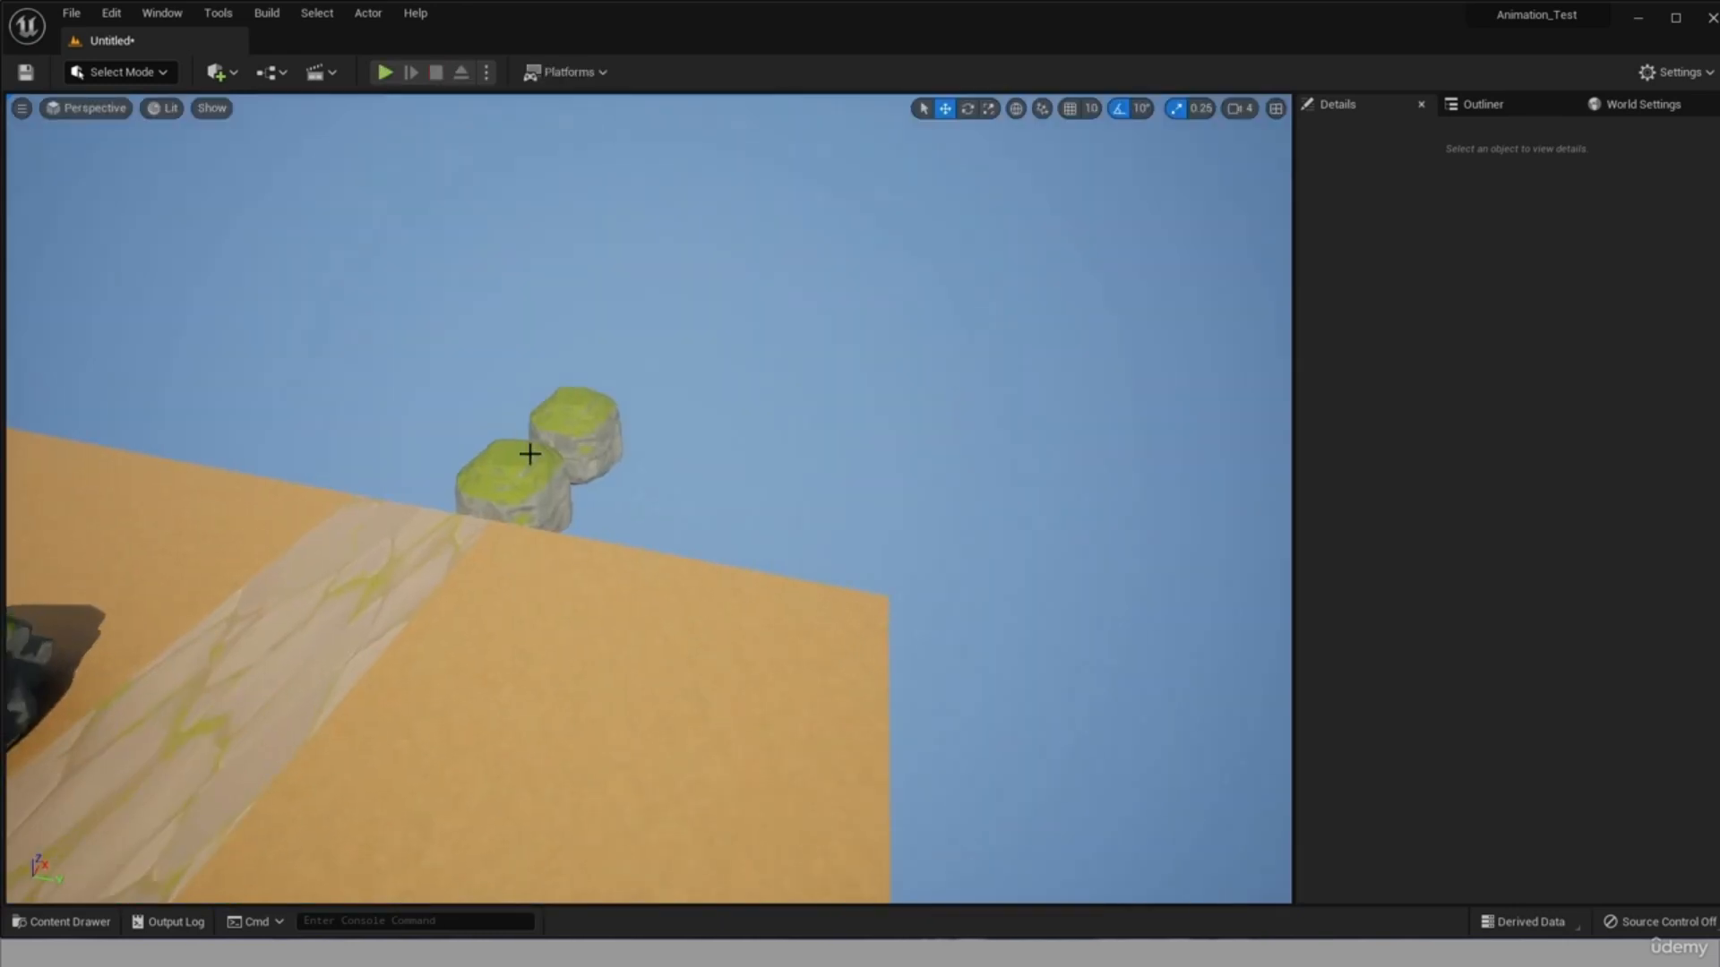
# Adjust the nearer outlying cliff's position at the road's end to about X 4488, Y 1532 and Z -281.
pyautogui.click(529, 454)
pyautogui.click(428, 562)
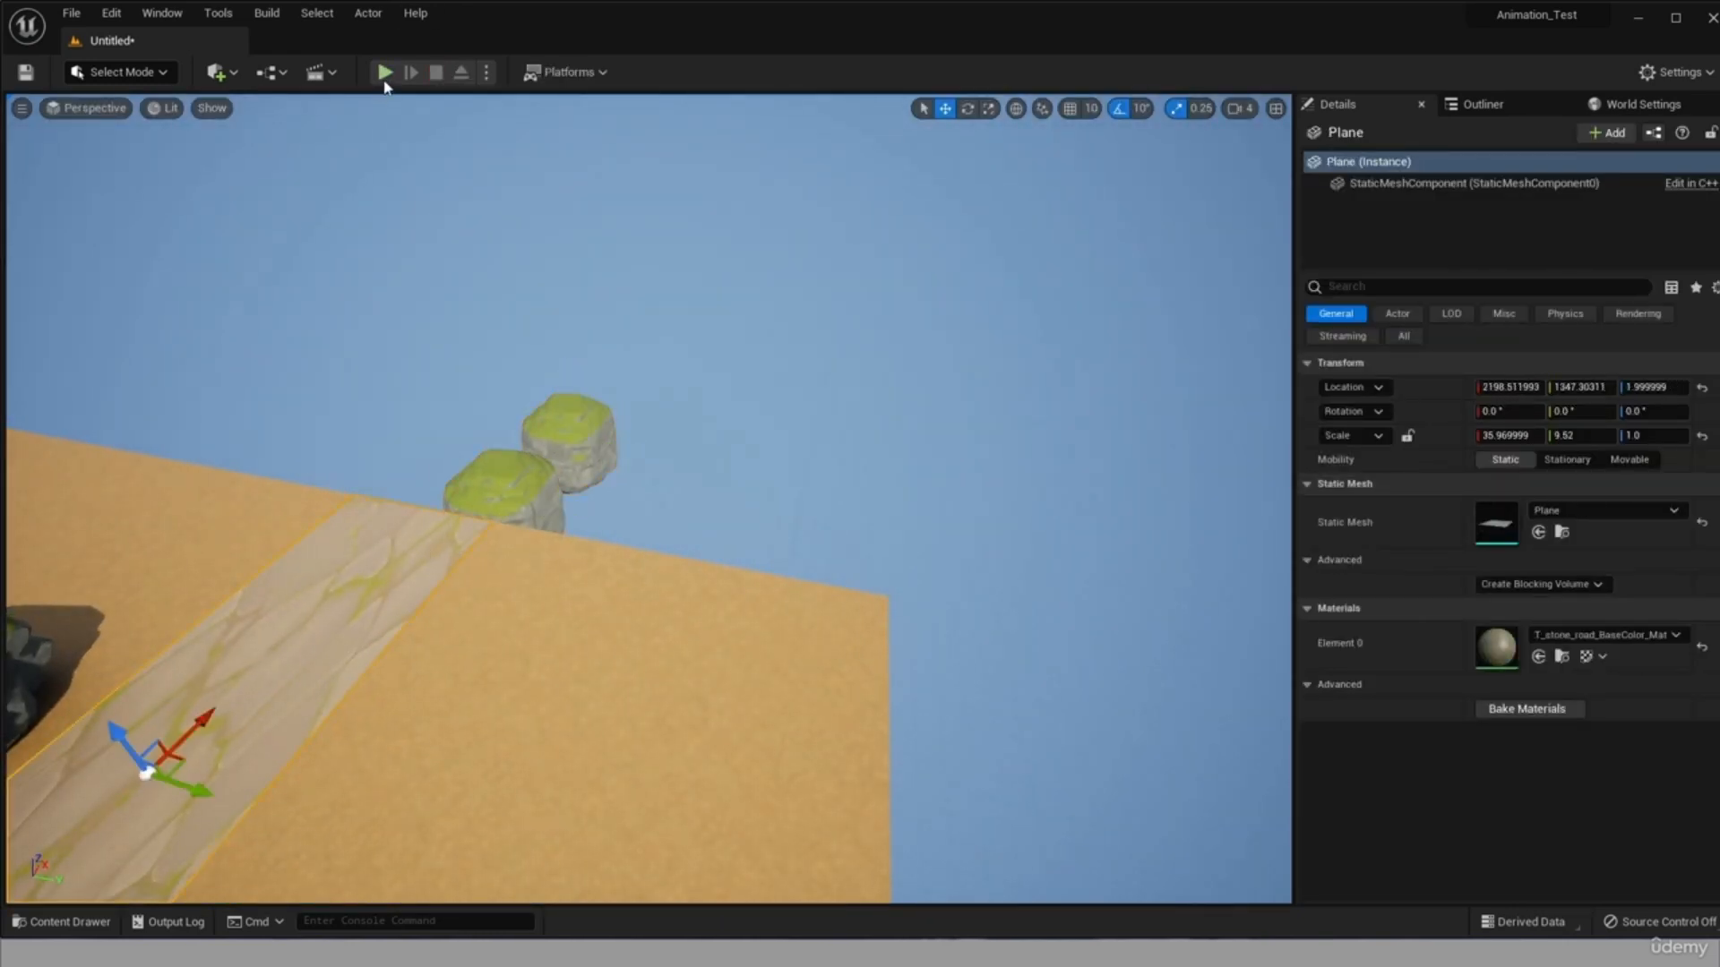
pyautogui.keyDown('alt'); pyautogui.moveTo(385, 851); pyautogui.dragTo(279, 240); pyautogui.keyUp('alt')
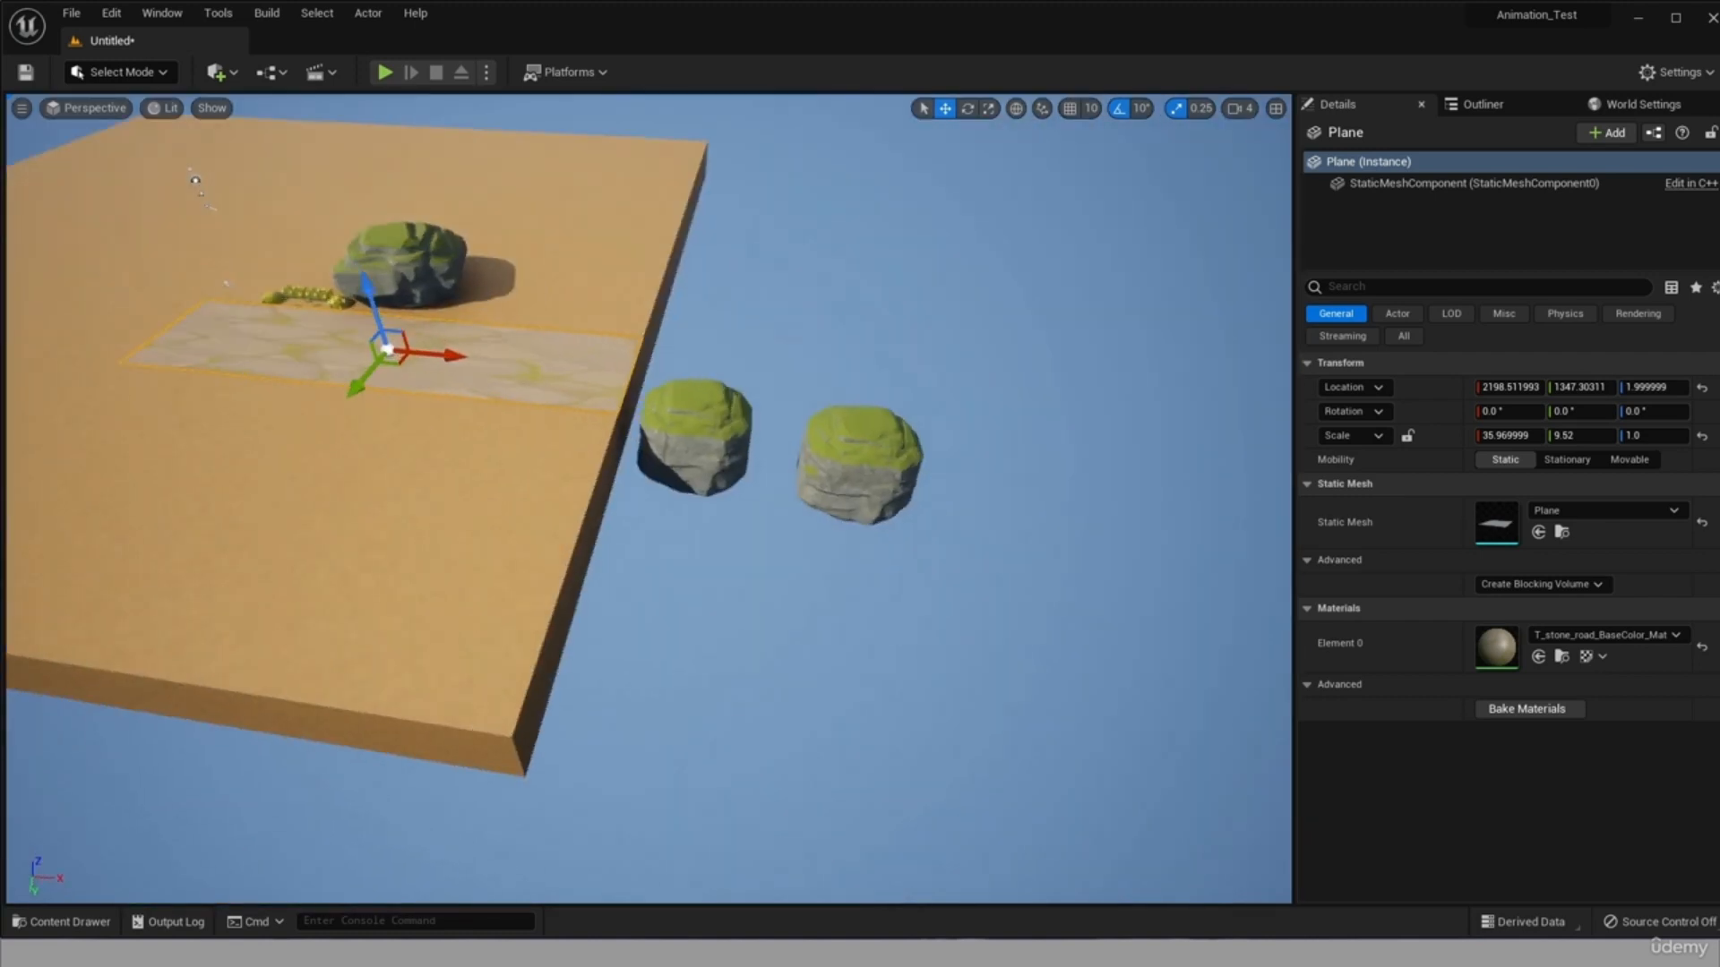
pyautogui.click(697, 440)
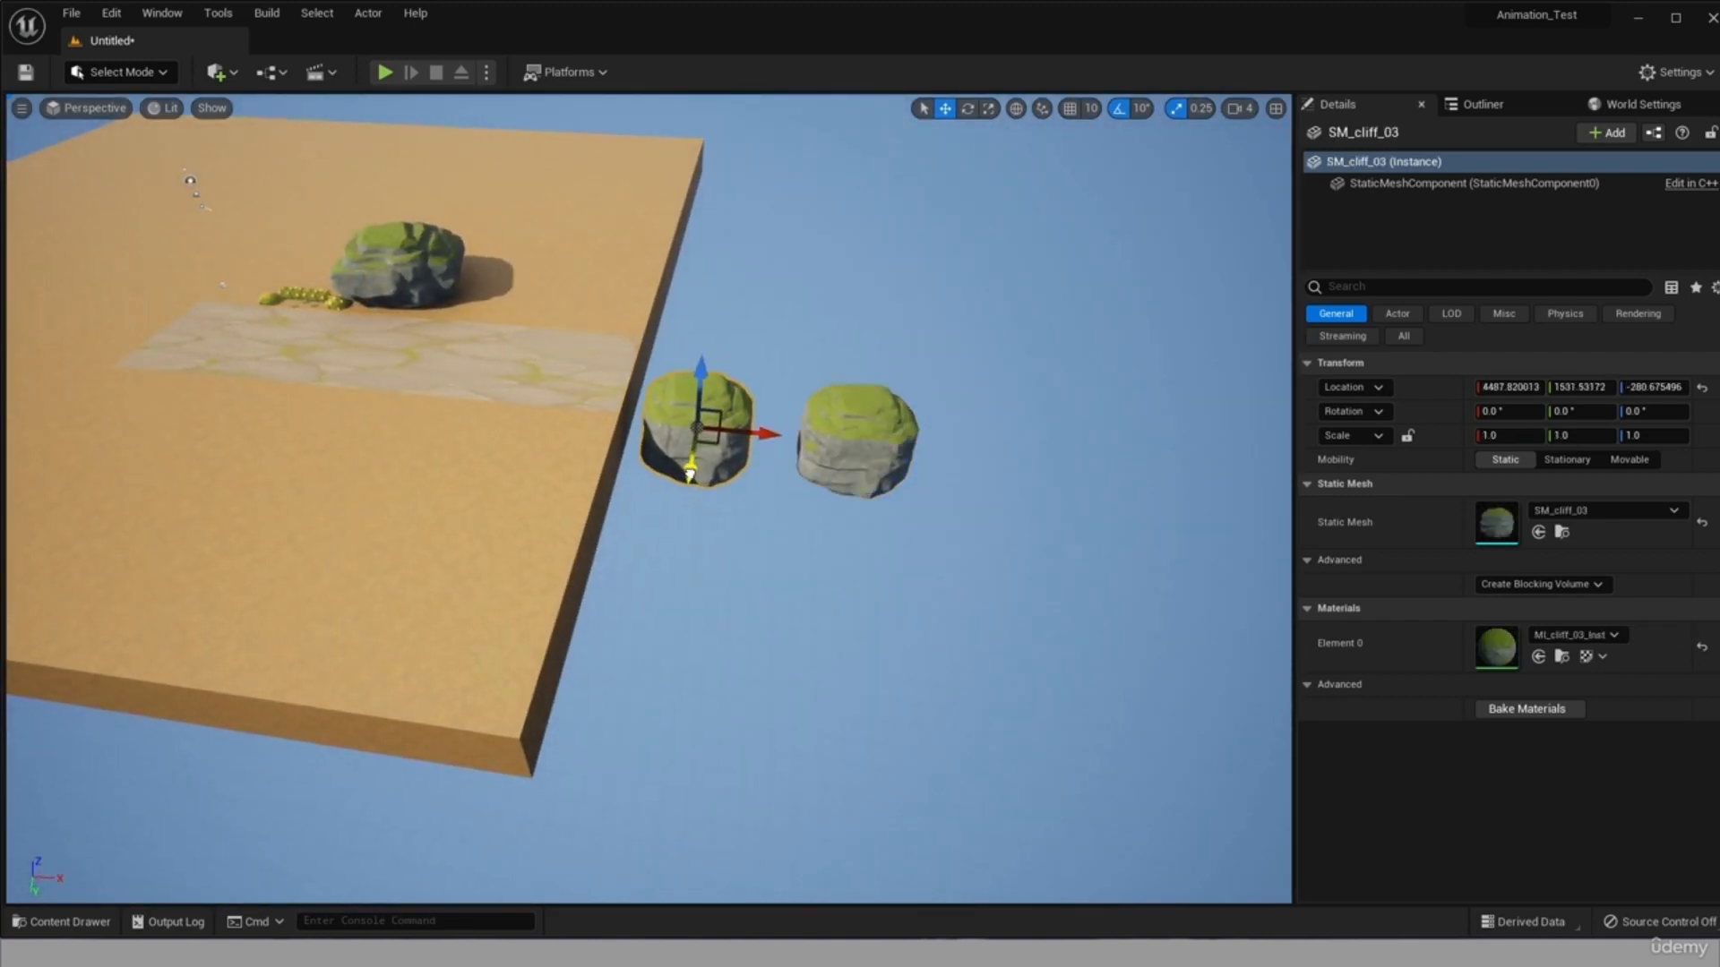
# Move the PlayerStart onto the stone road closer to the outlying cliffs, at about X 2936, Y 1084 and Z 100.
pyautogui.click(217, 279)
pyautogui.click(223, 285)
pyautogui.scroll(1, 224, 283)
pyautogui.moveTo(232, 270); pyautogui.dragTo(602, 350)
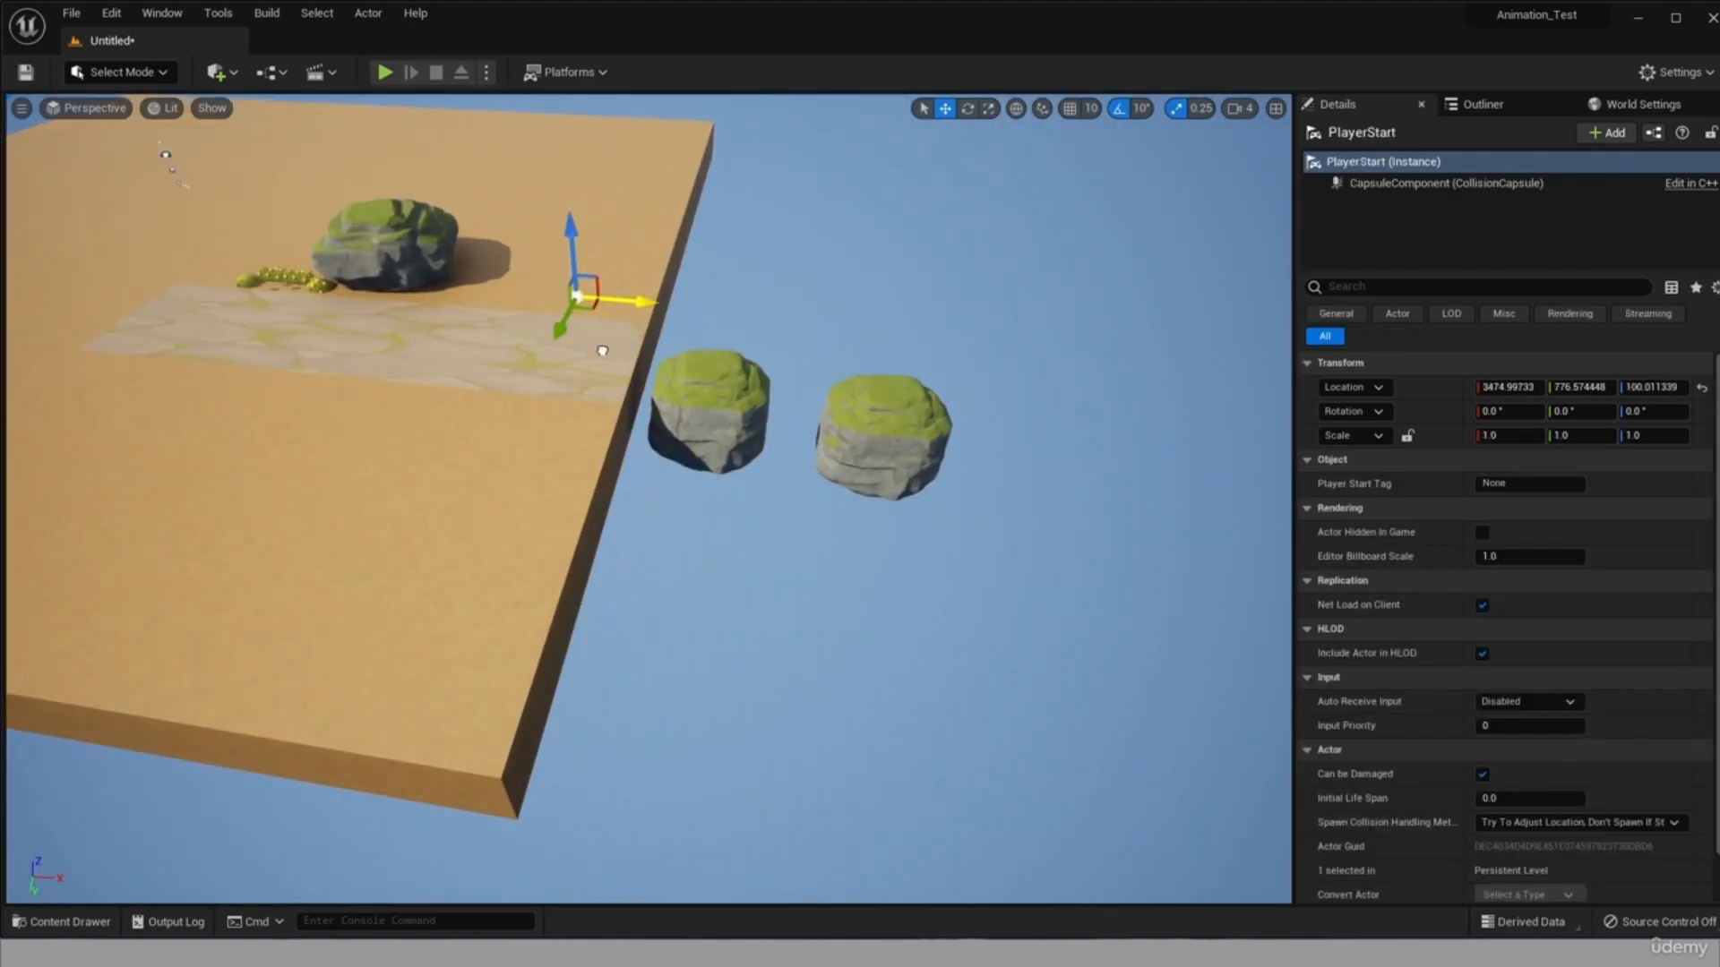
# Playtest the jump onto the outlying cliffs from the moved start point, and stop the session.
pyautogui.click(384, 72)
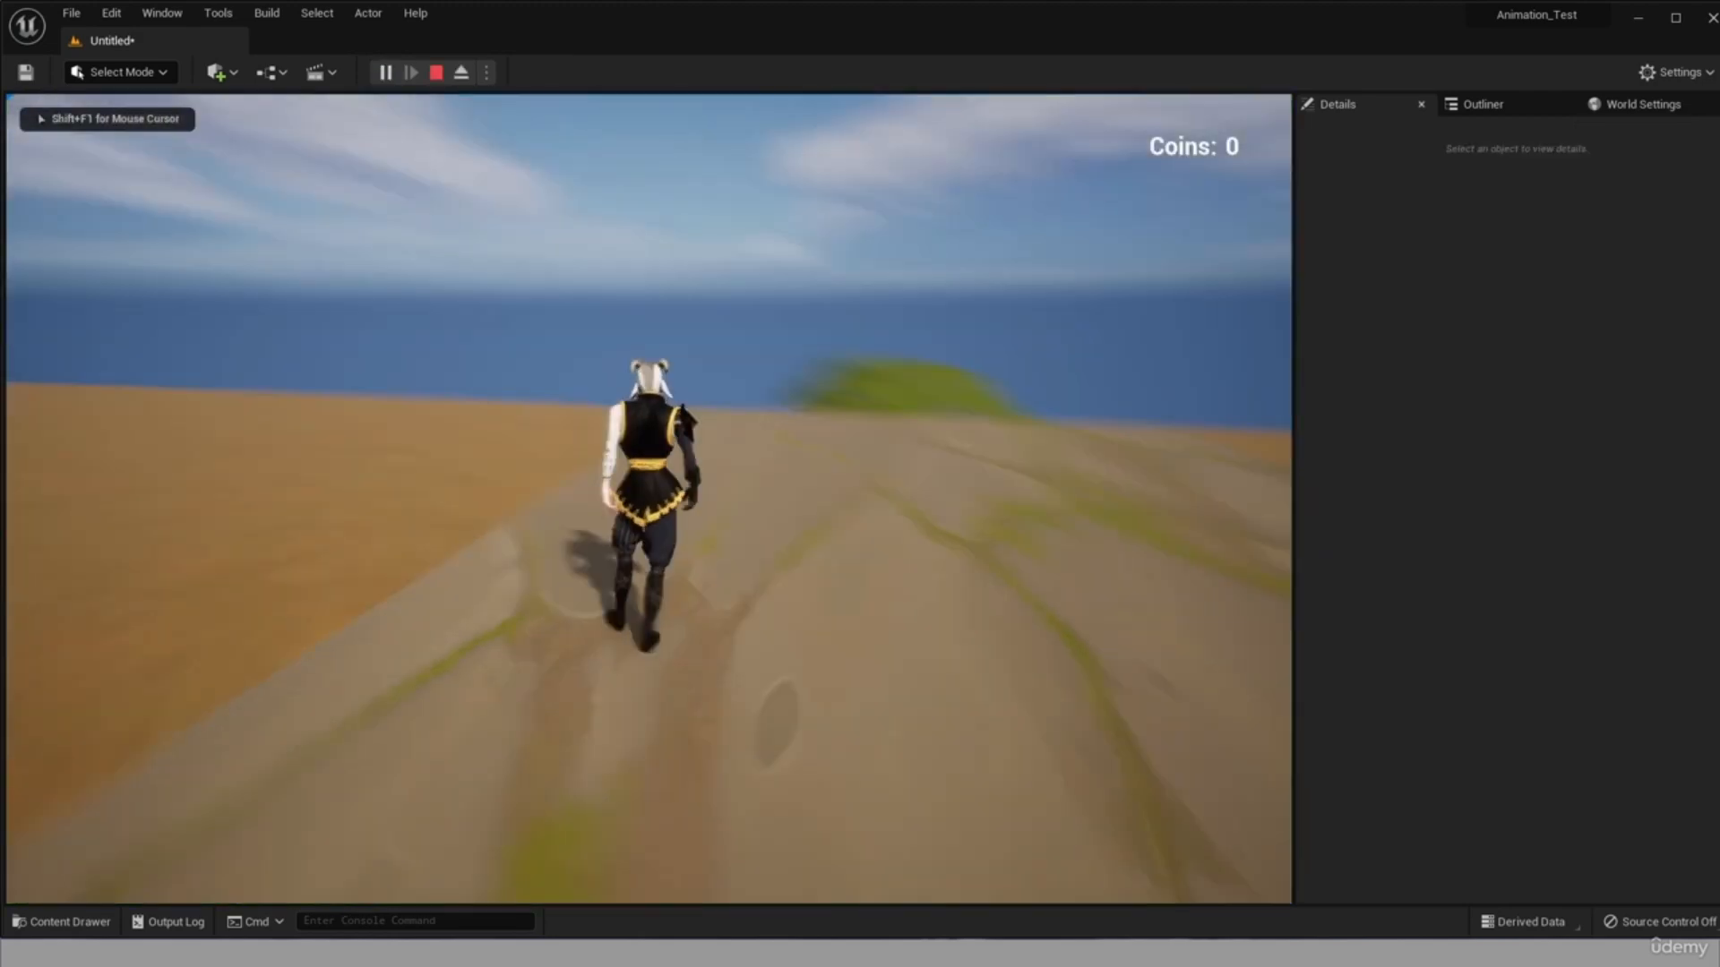
pyautogui.press('w')
pyautogui.press('space')
pyautogui.press('space')
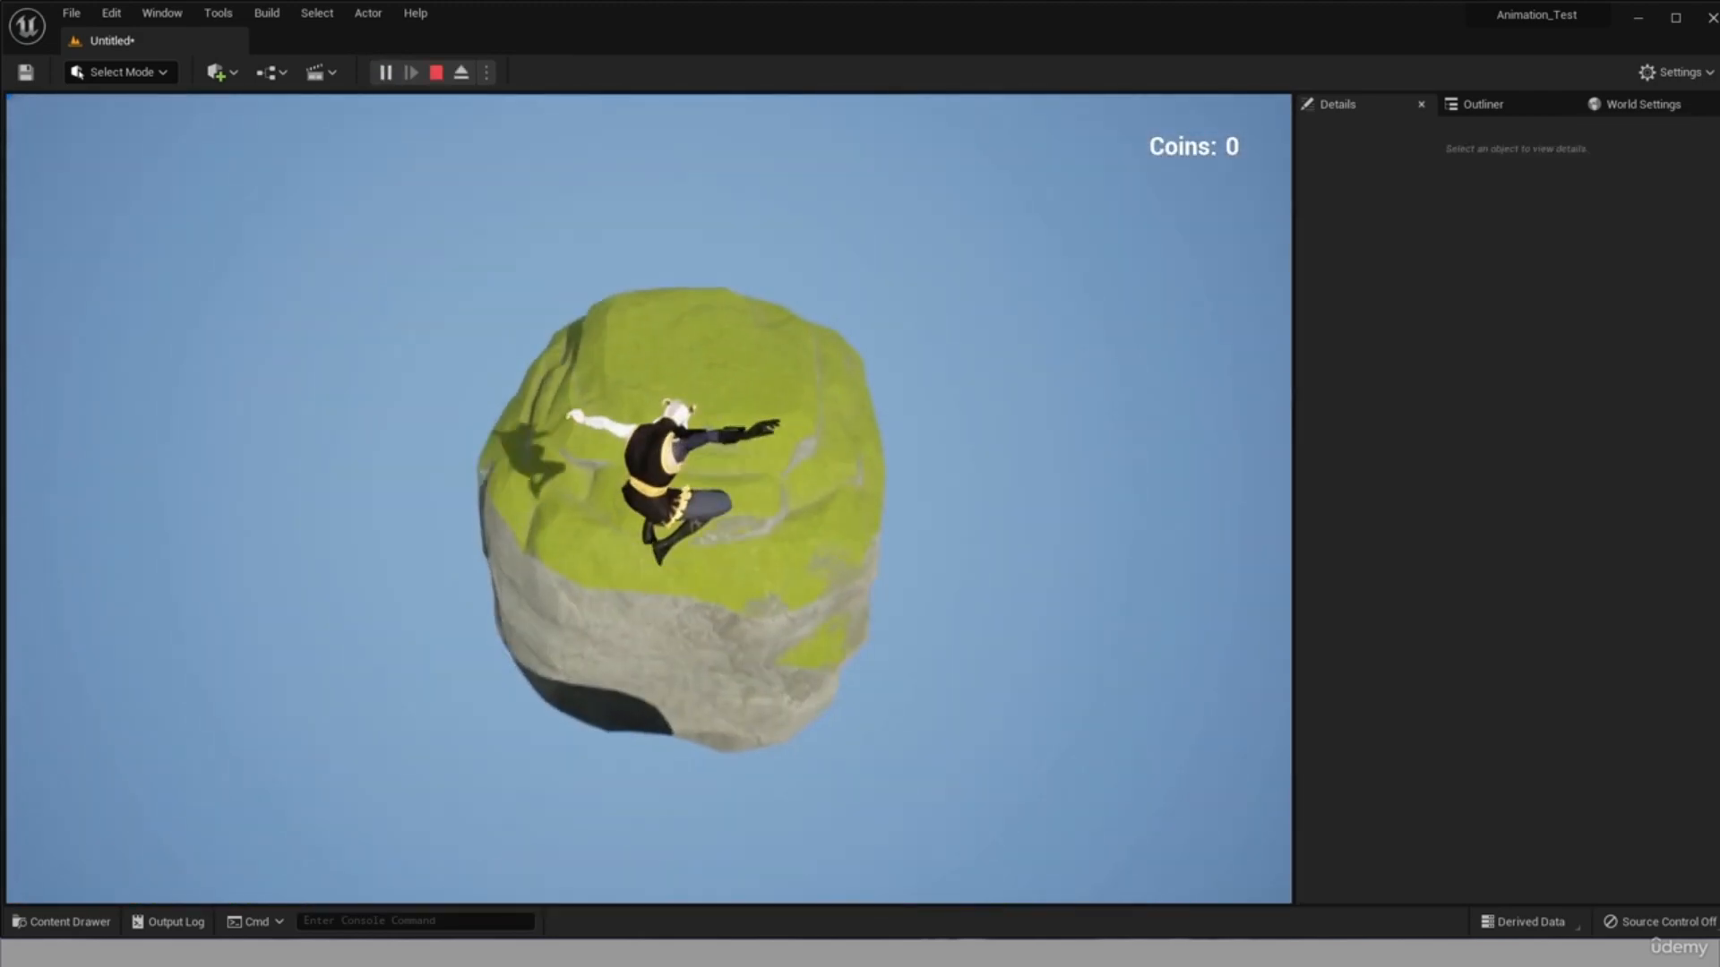
pyautogui.press('Escape')
# Place a BP_Coin from the Objects/Coins folder above the stone road near its end.
pyautogui.moveTo(878, 503); pyautogui.dragTo(797, 512, button='right')
pyautogui.scroll(-5, 971, 496)
pyautogui.moveTo(985, 471); pyautogui.dragTo(983, 495, button='right')
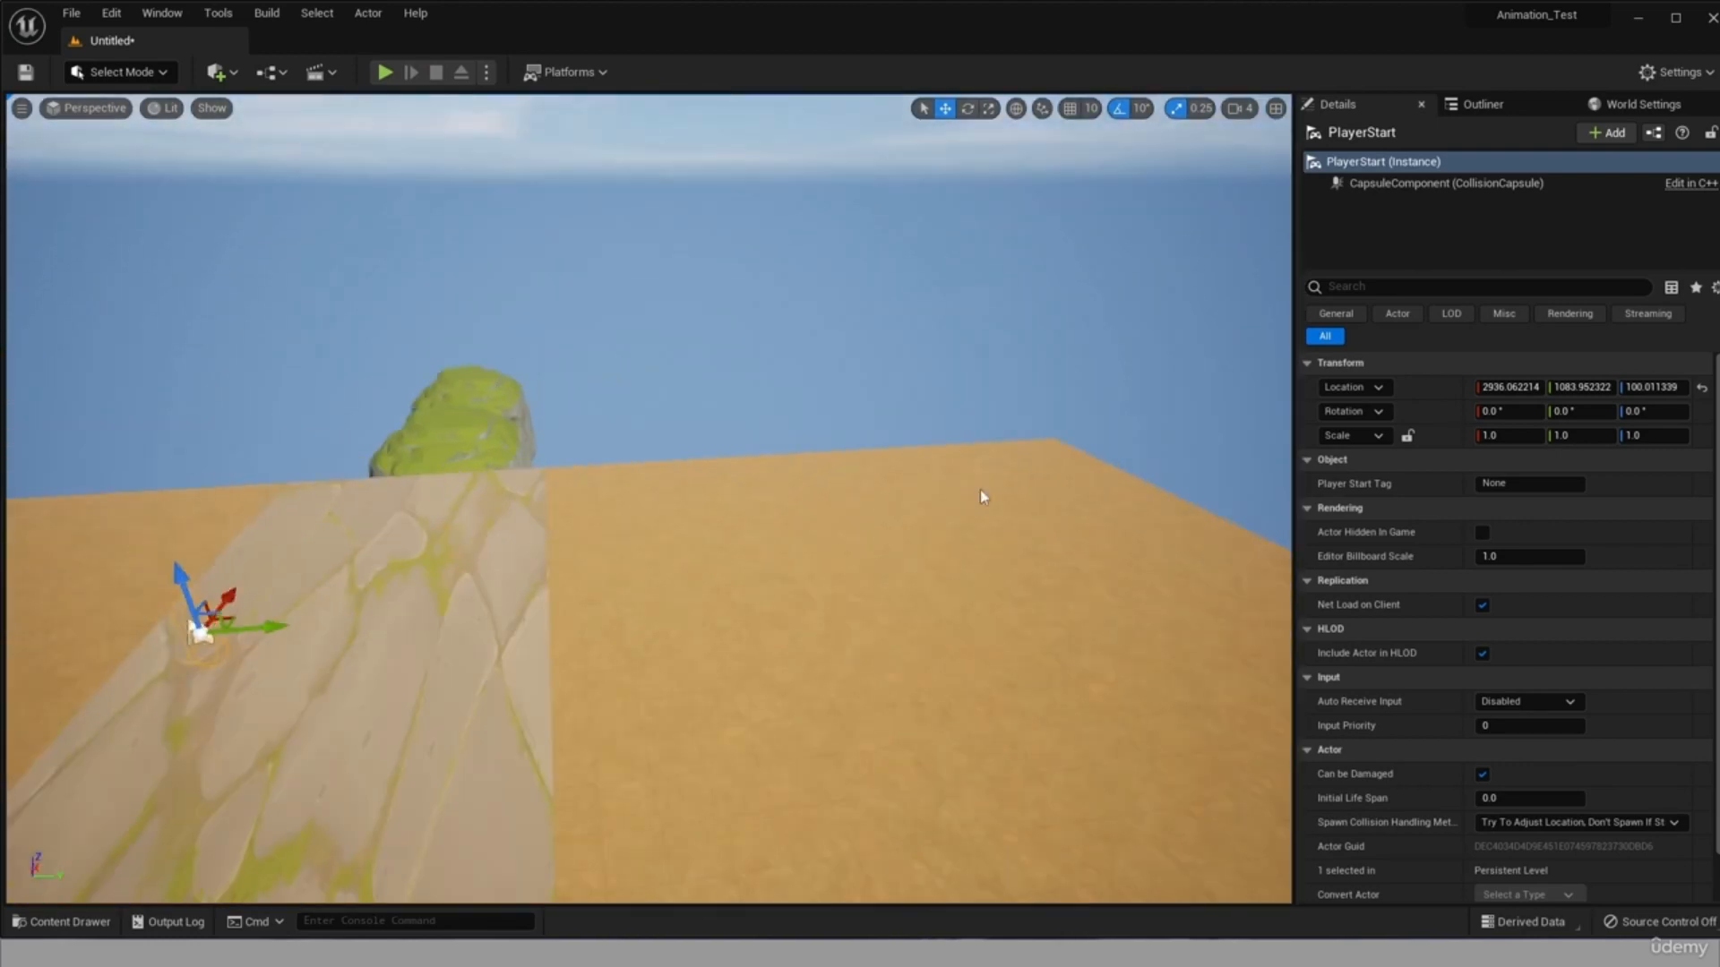
pyautogui.click(65, 928)
pyautogui.scroll(-3, 73, 737)
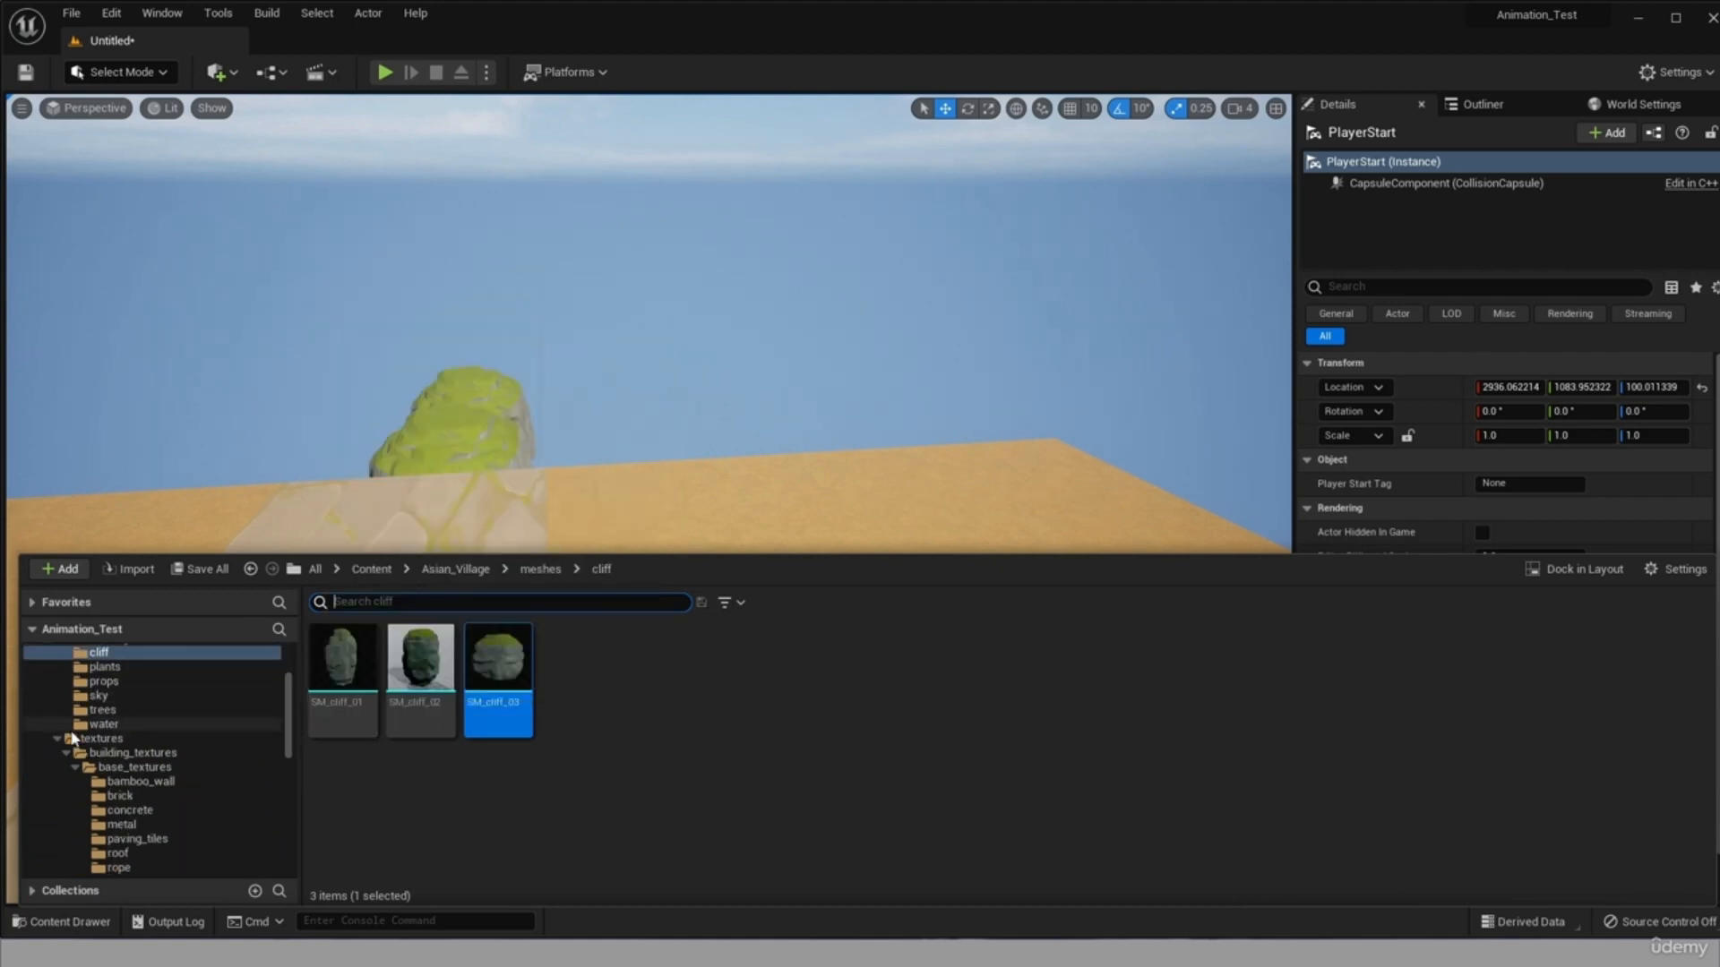
pyautogui.scroll(-3, 74, 739)
pyautogui.scroll(-5, 264, 800)
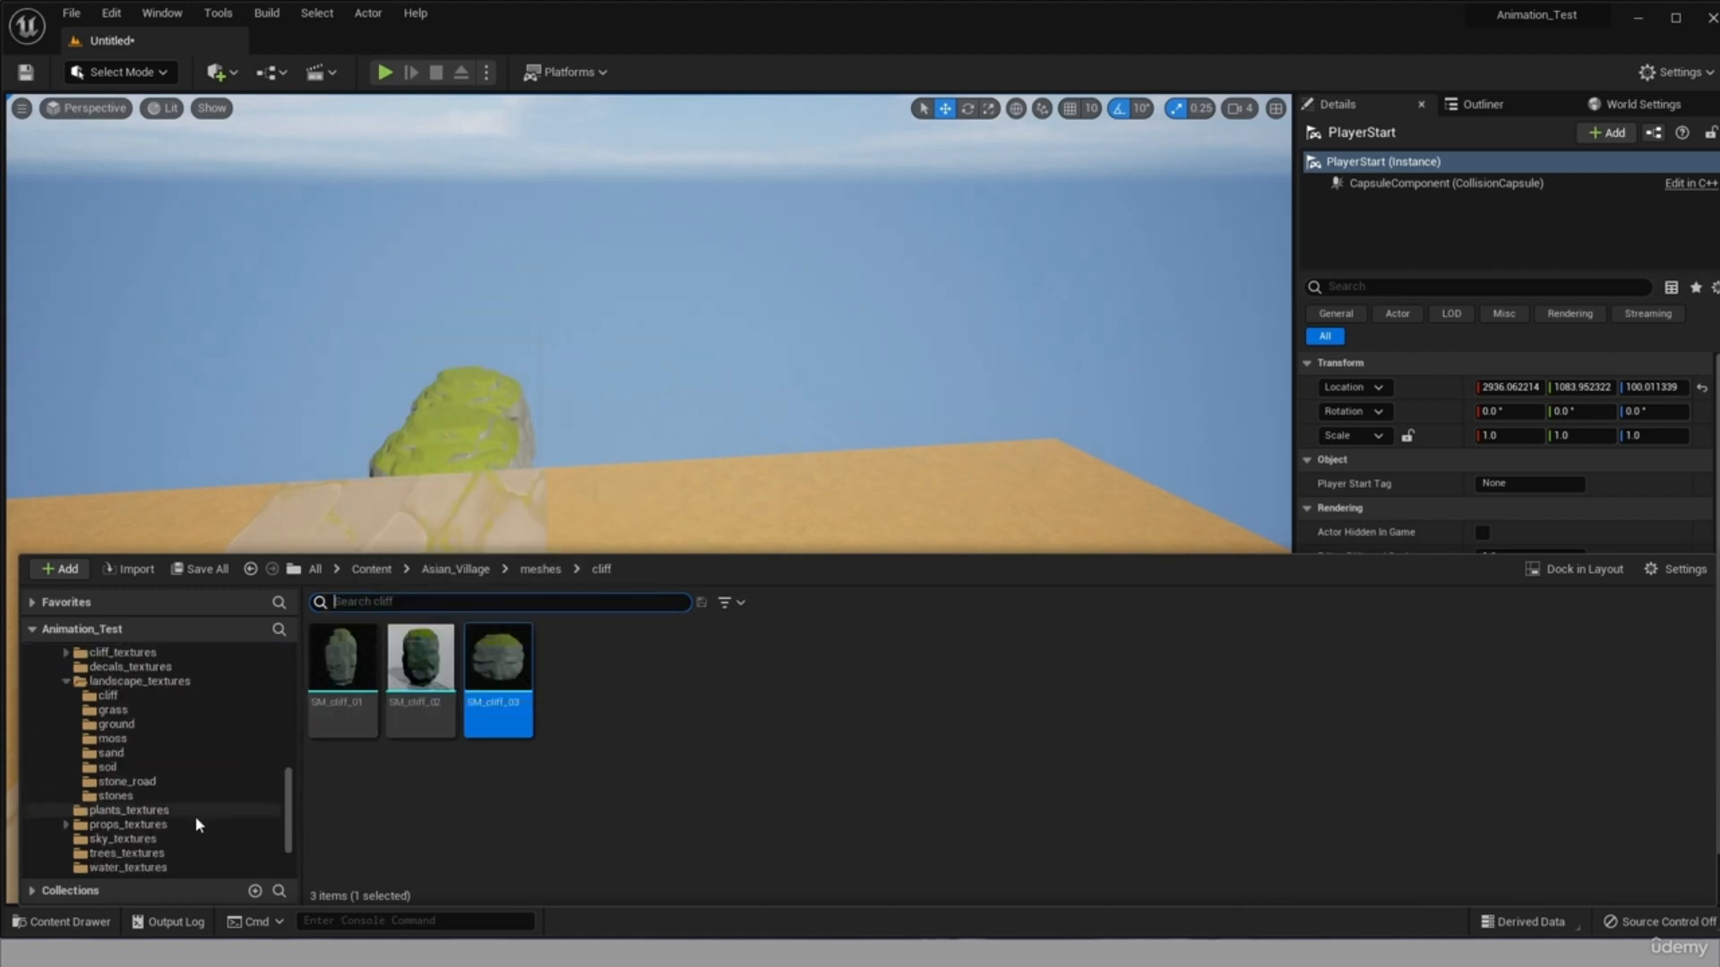
pyautogui.click(94, 868)
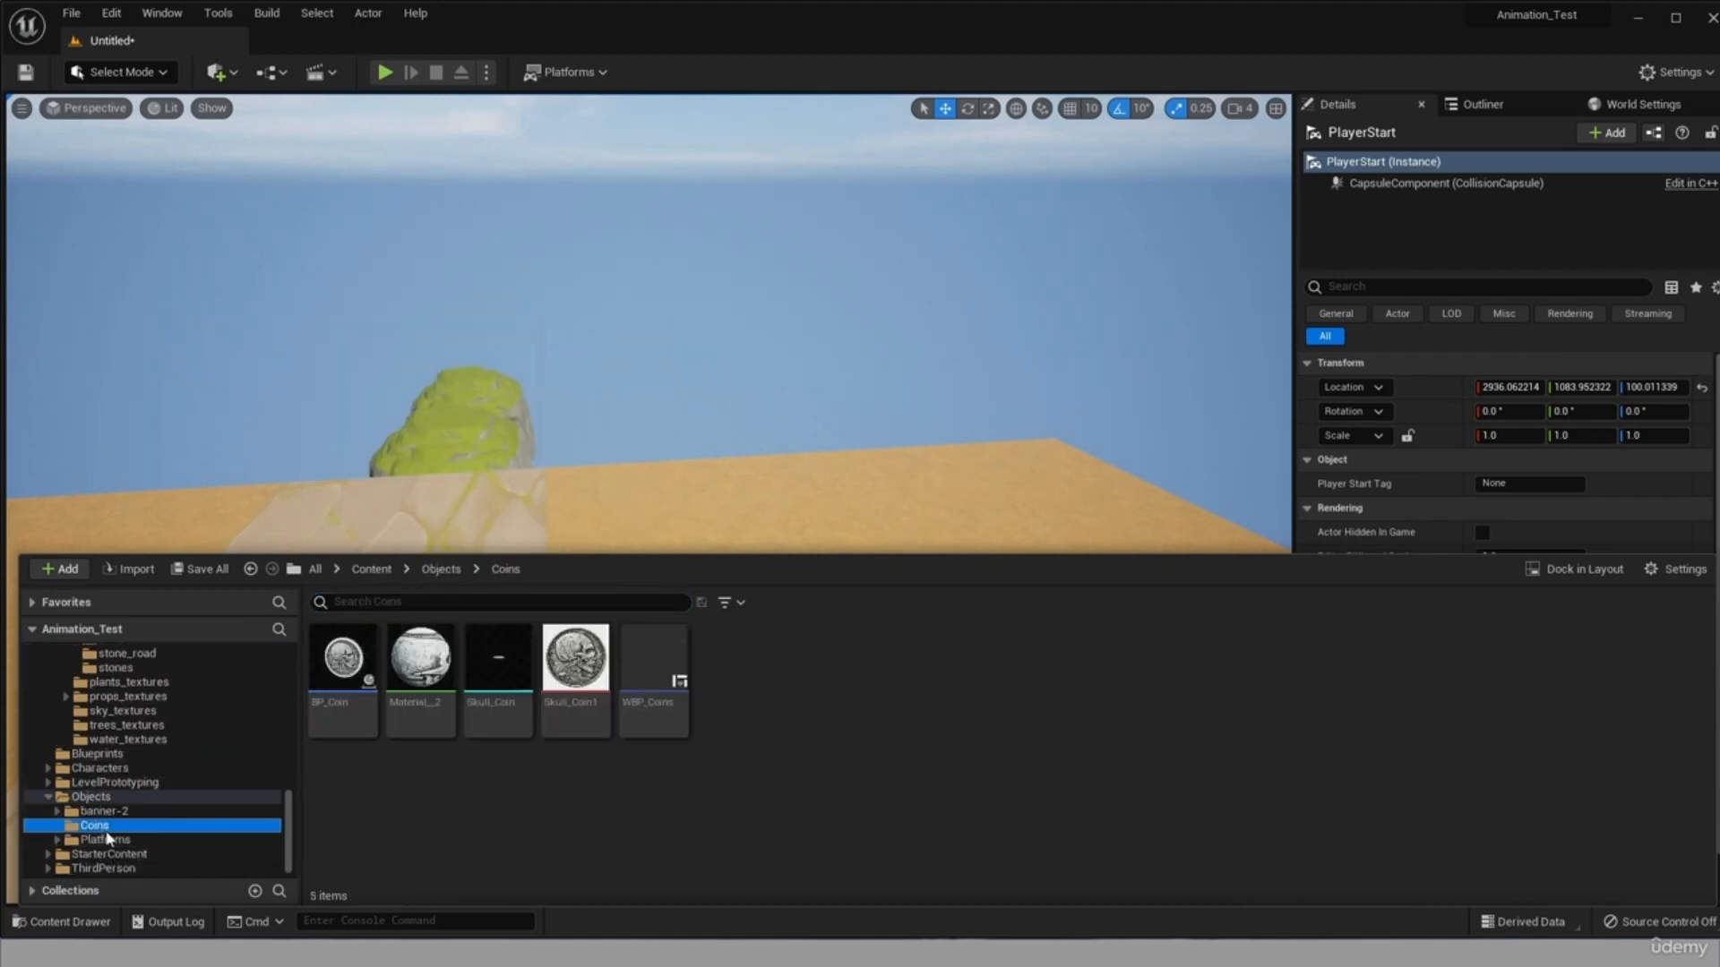
pyautogui.moveTo(341, 663); pyautogui.dragTo(245, 453)
pyautogui.scroll(3, 149, 510)
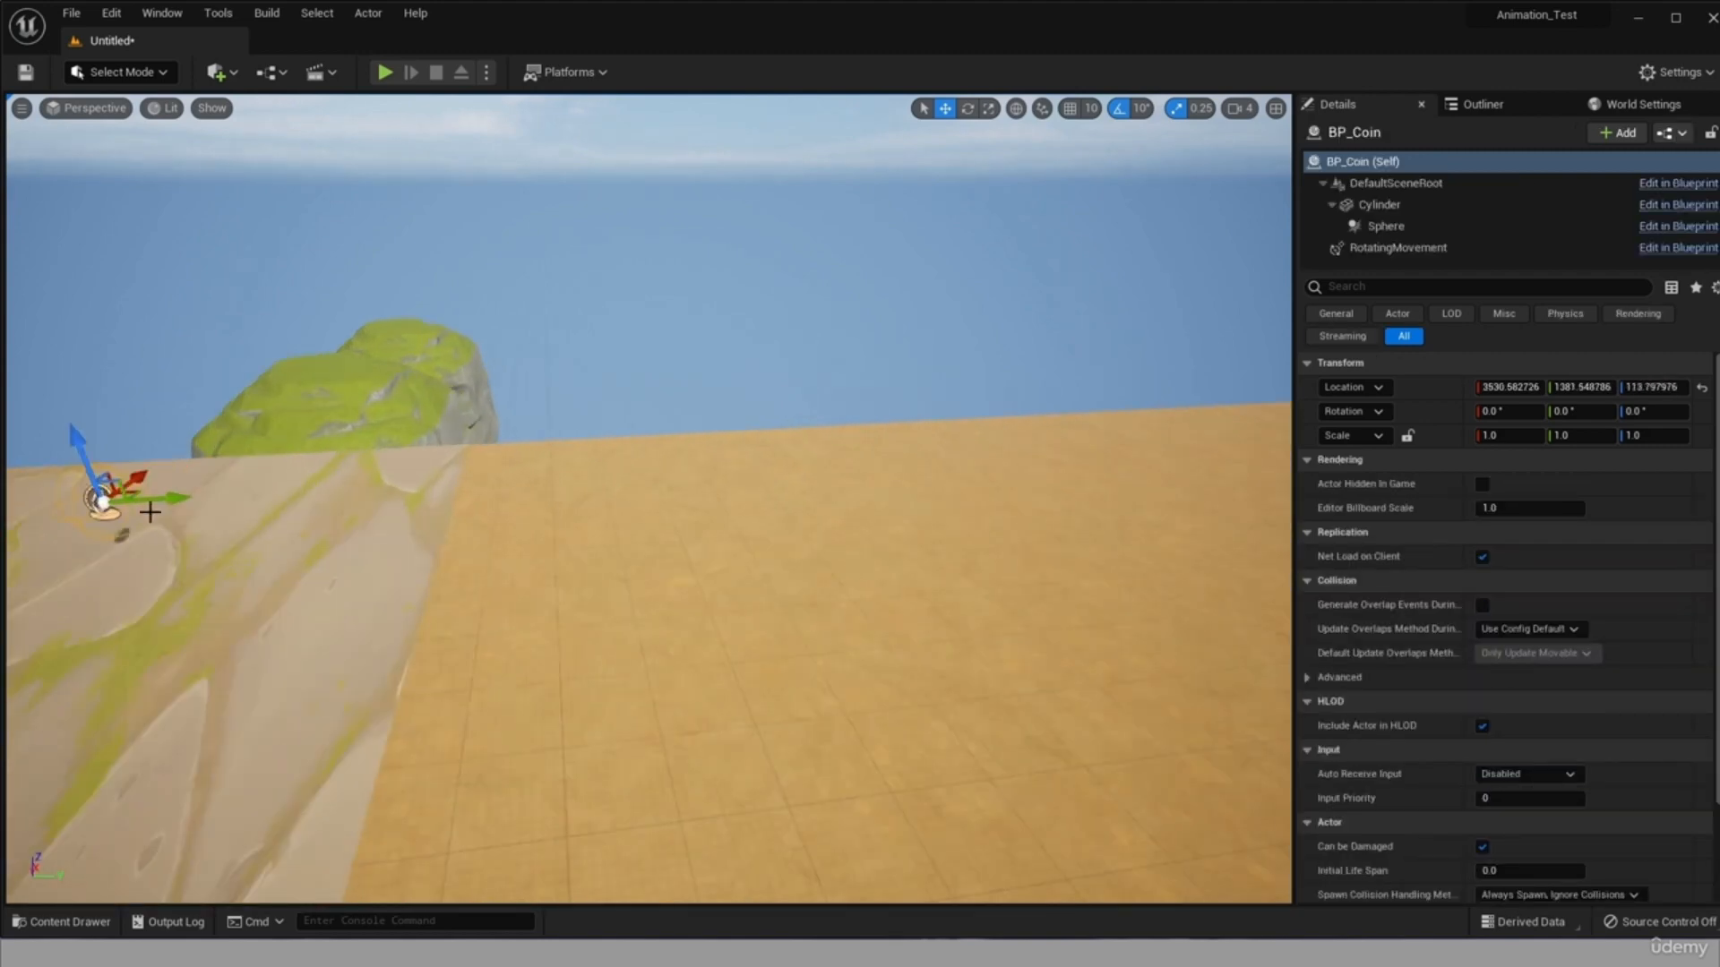
# Raise the coin to about Z 130 and duplicate it twice along X to form a row of three.
pyautogui.keyDown('alt'); pyautogui.moveTo(150, 511); pyautogui.dragTo(7, 568); pyautogui.keyUp('alt')
pyautogui.press('f')
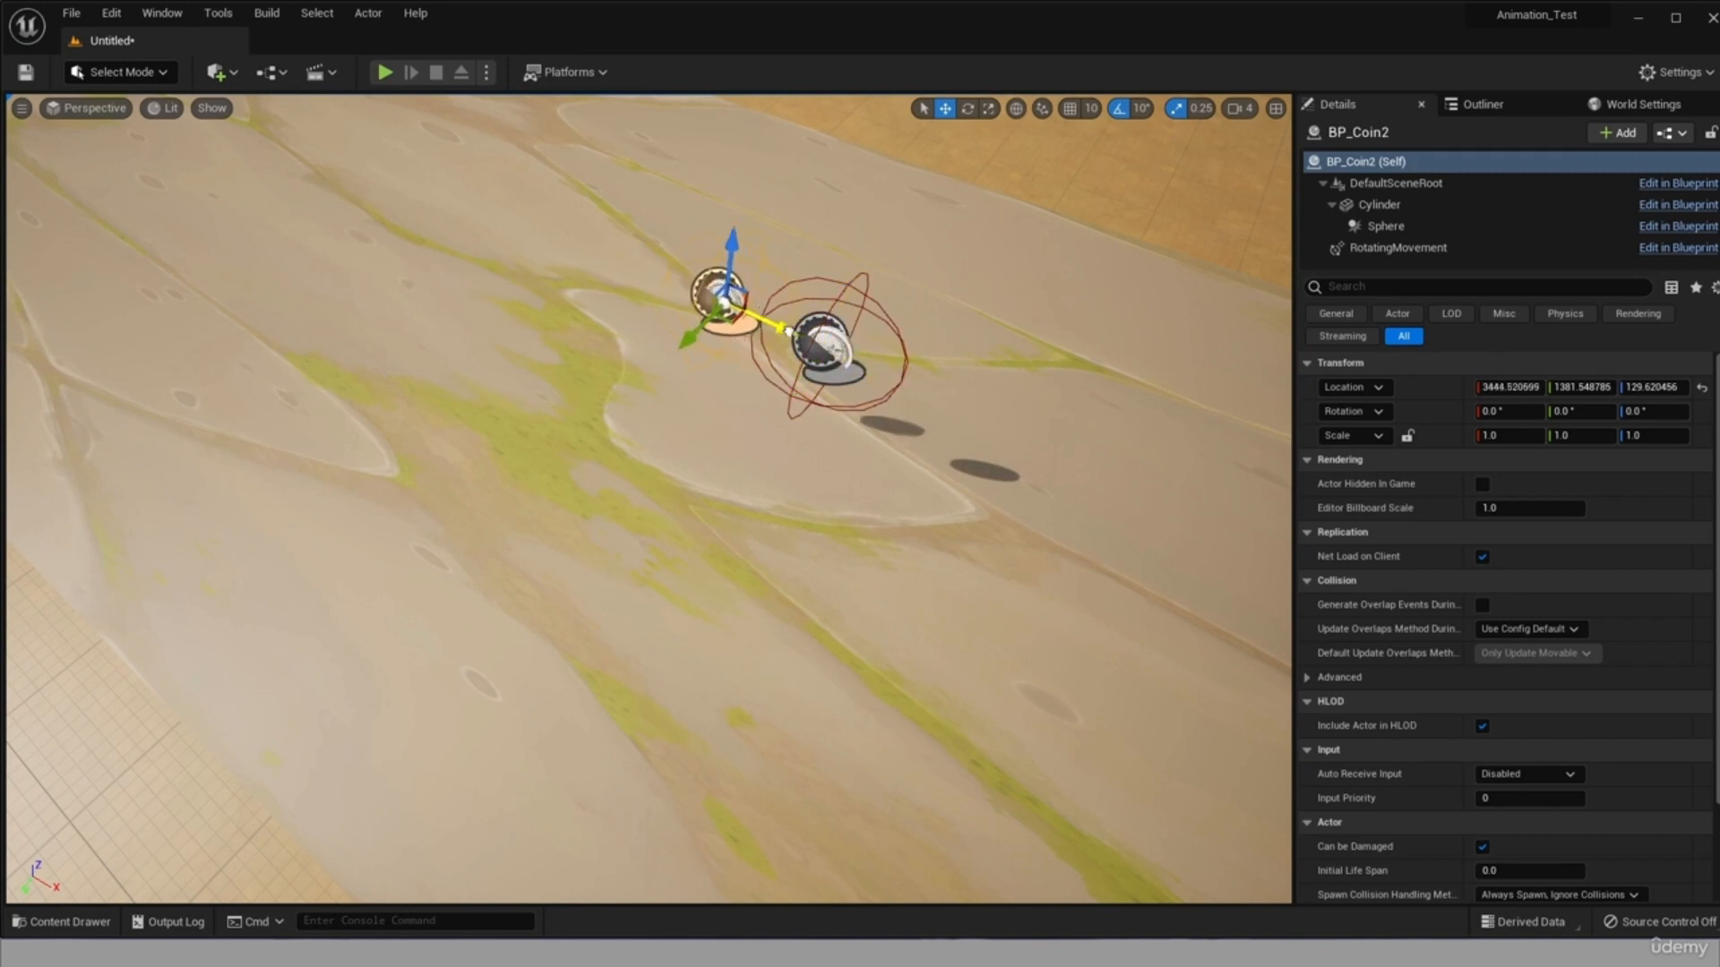
pyautogui.click(795, 333)
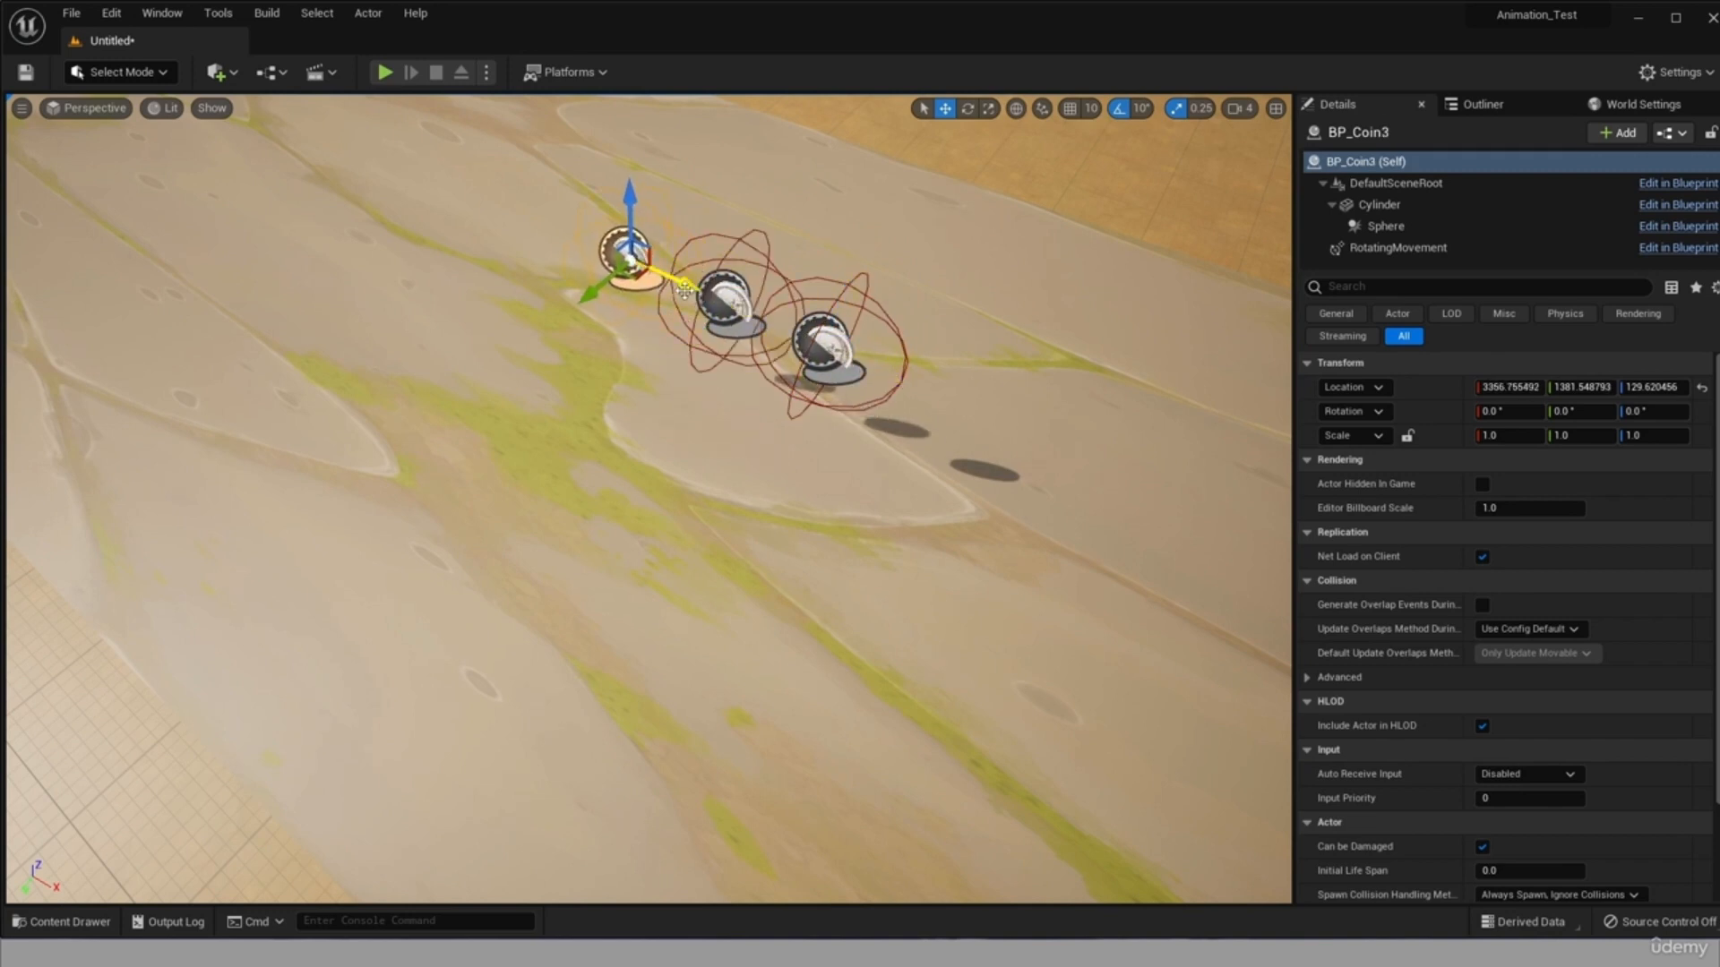
pyautogui.click(685, 290)
# Duplicate the row of three coins to a second spot on the road and again above the nearer outlying cliff.
pyautogui.click(828, 337)
pyautogui.keyDown('shift'); pyautogui.click(727, 294); pyautogui.keyUp('shift')
pyautogui.keyDown('alt'); pyautogui.moveTo(589, 293); pyautogui.dragTo(927, 630); pyautogui.keyUp('alt')
pyautogui.scroll(-5, 455, 737)
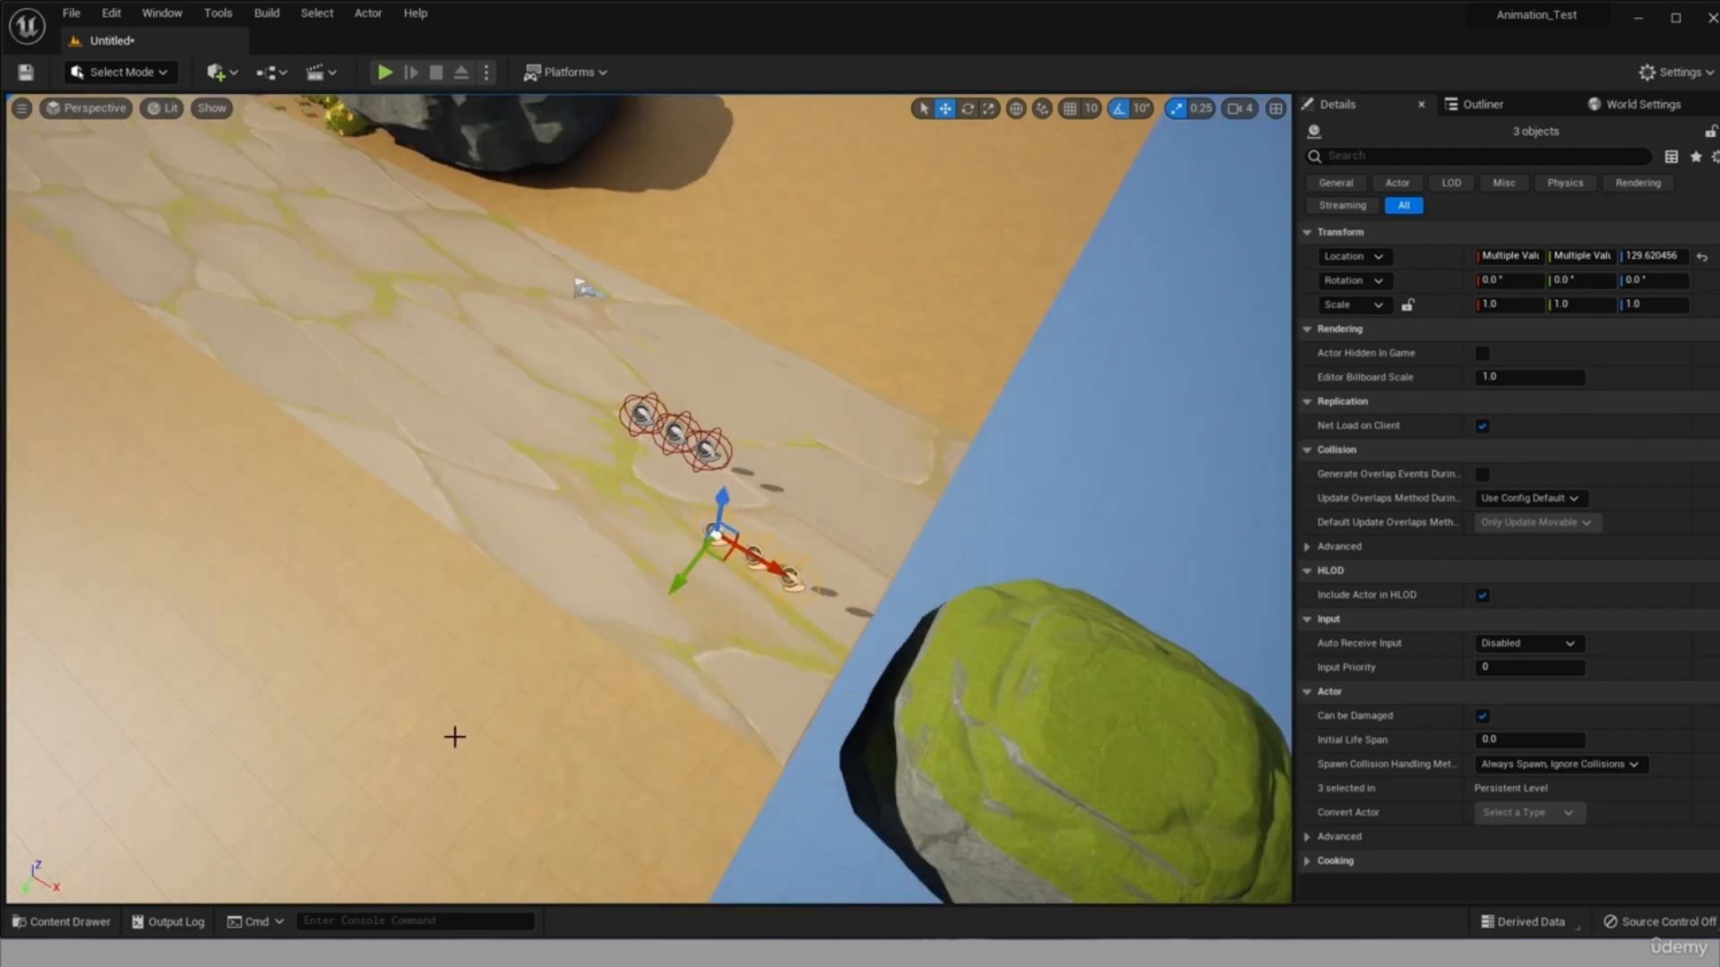
pyautogui.moveTo(1046, 796); pyautogui.dragTo(1062, 750)
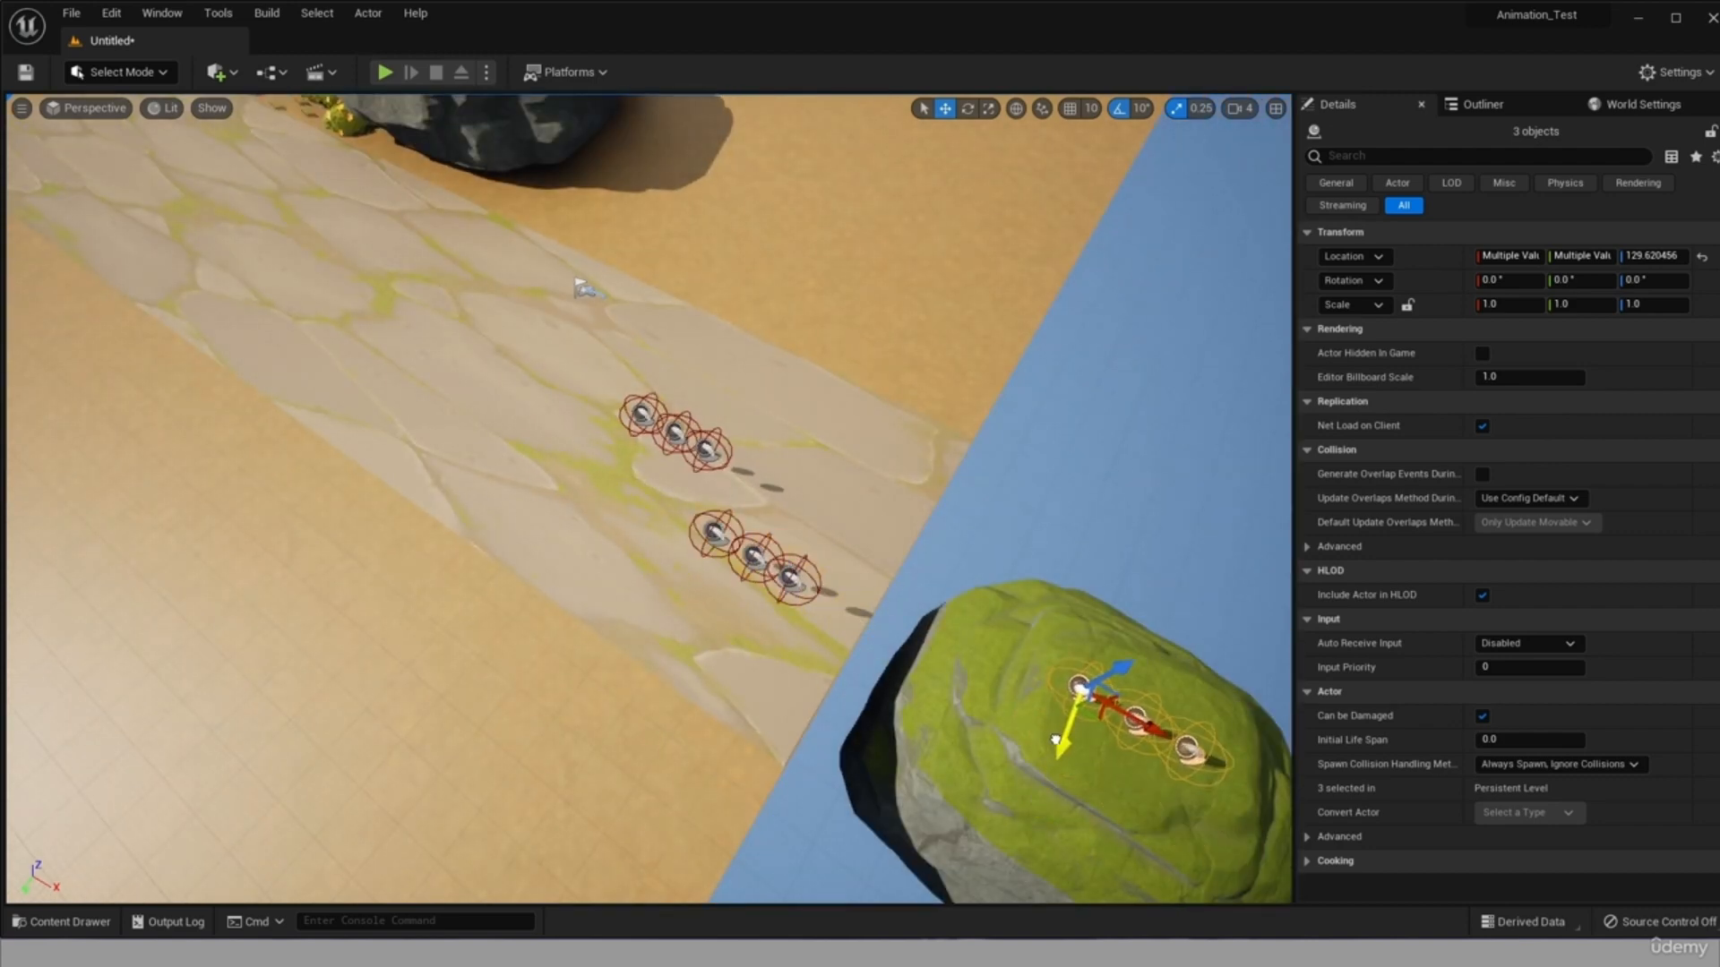
pyautogui.click(1113, 795)
# Delete two of the three coins above the nearer outlying cliff, and duplicate the remaining coin along X.
pyautogui.click(994, 529)
pyautogui.moveTo(994, 528); pyautogui.dragTo(1183, 537, button='right')
pyautogui.scroll(4, 985, 560)
pyautogui.click(983, 565)
pyautogui.press('Delete')
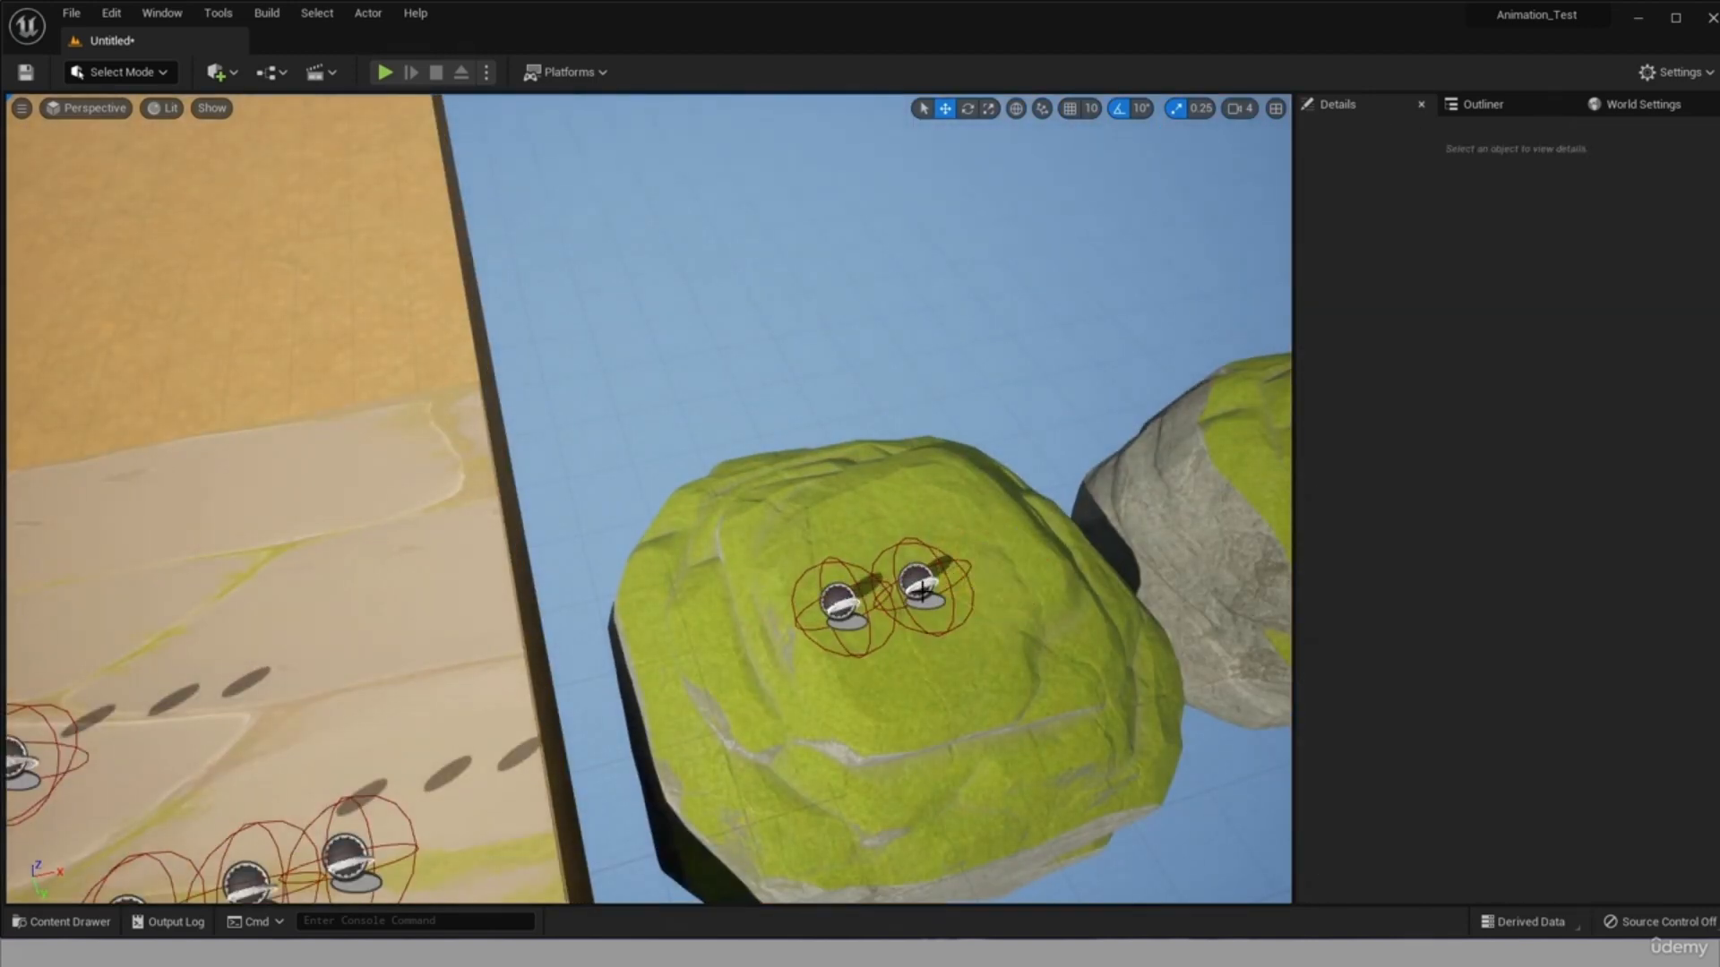
pyautogui.click(918, 584)
pyautogui.press('Delete')
pyautogui.click(840, 602)
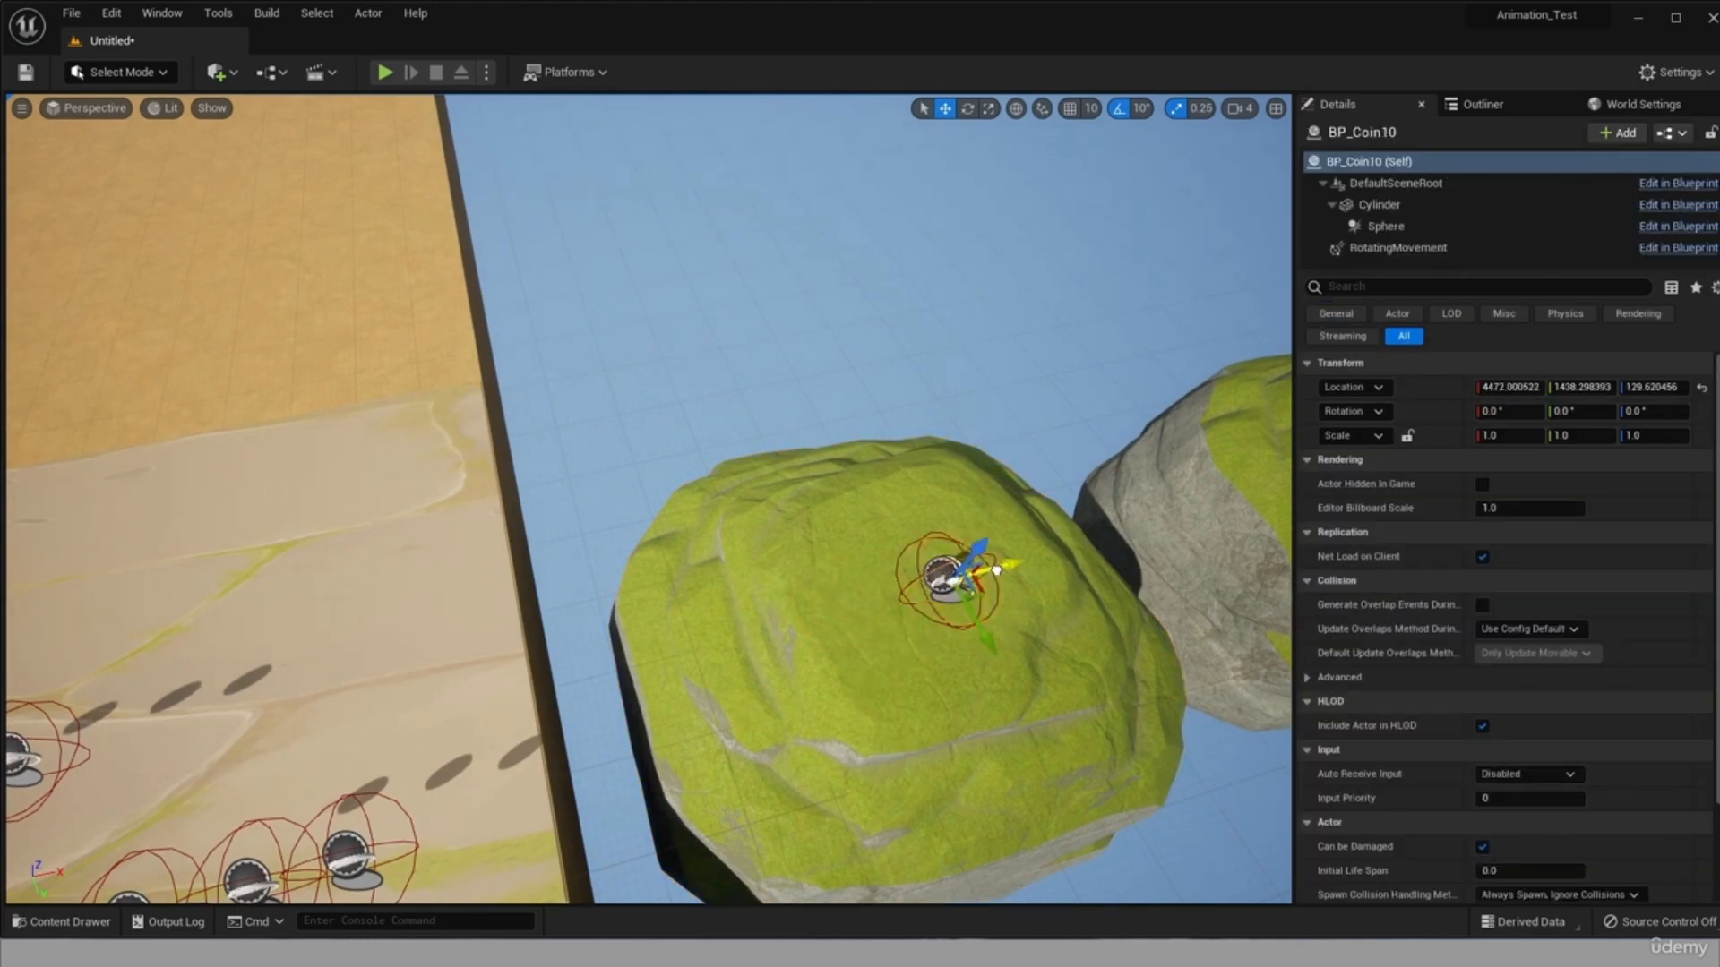
# Play-test the level by running along the stone road, collecting coins and jumping across the outlying cliffs.
pyautogui.click(385, 72)
pyautogui.click(501, 296)
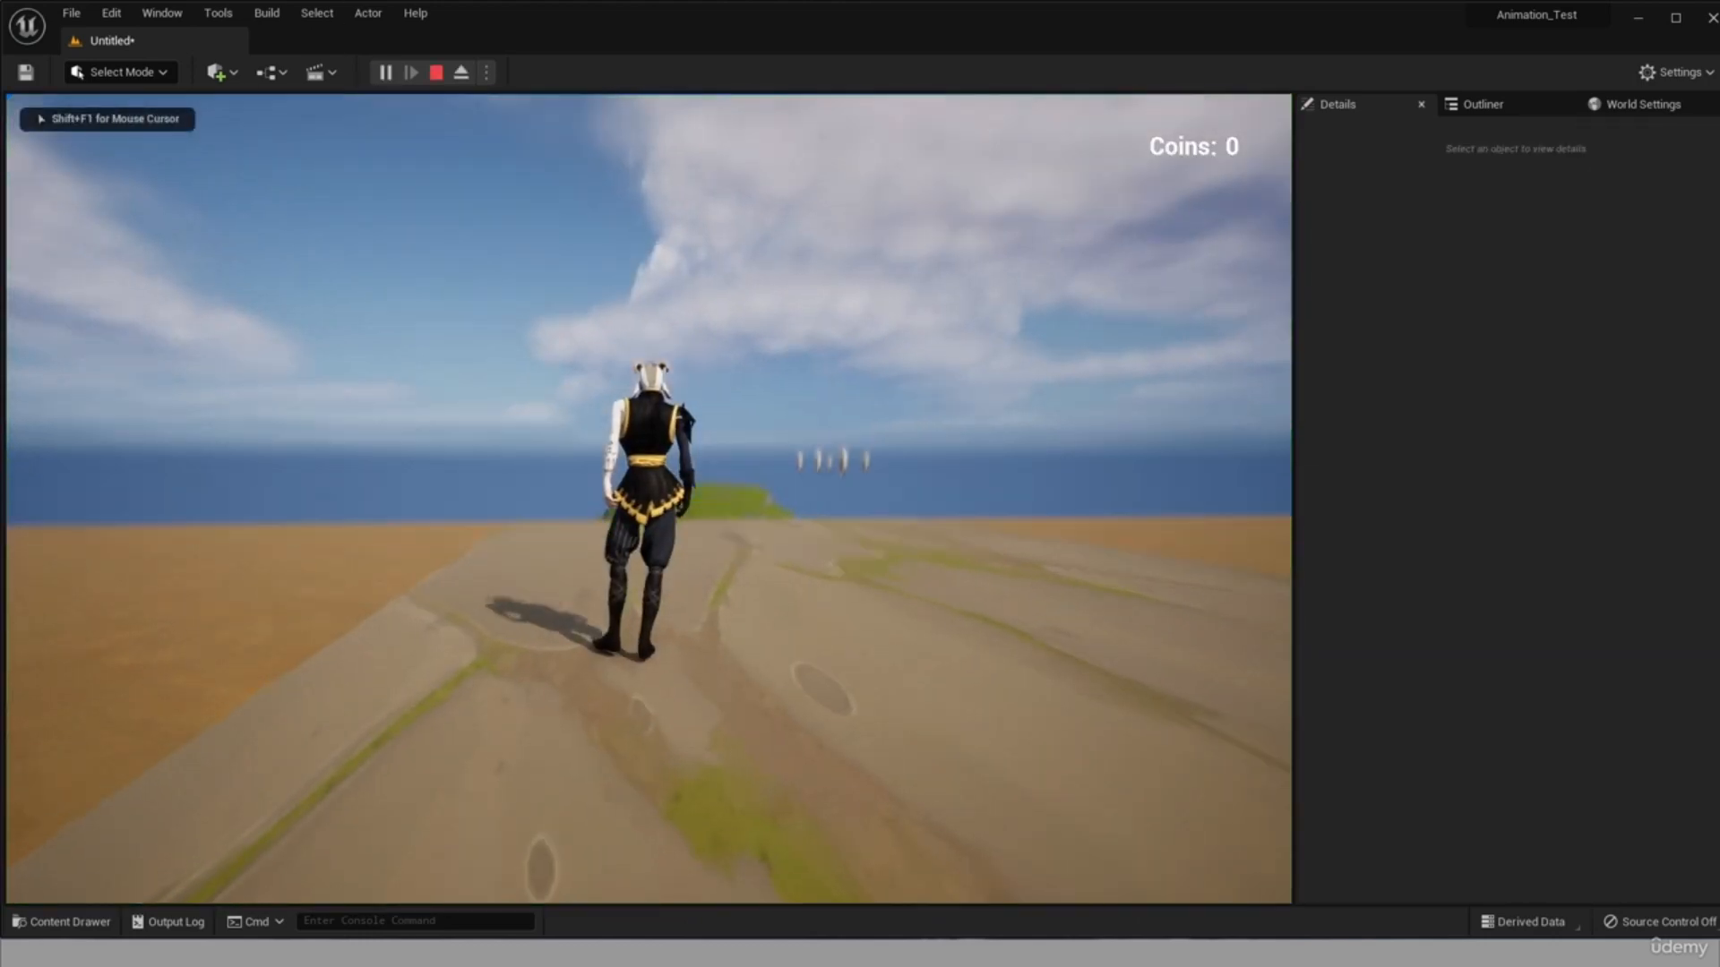
pyautogui.press('w')
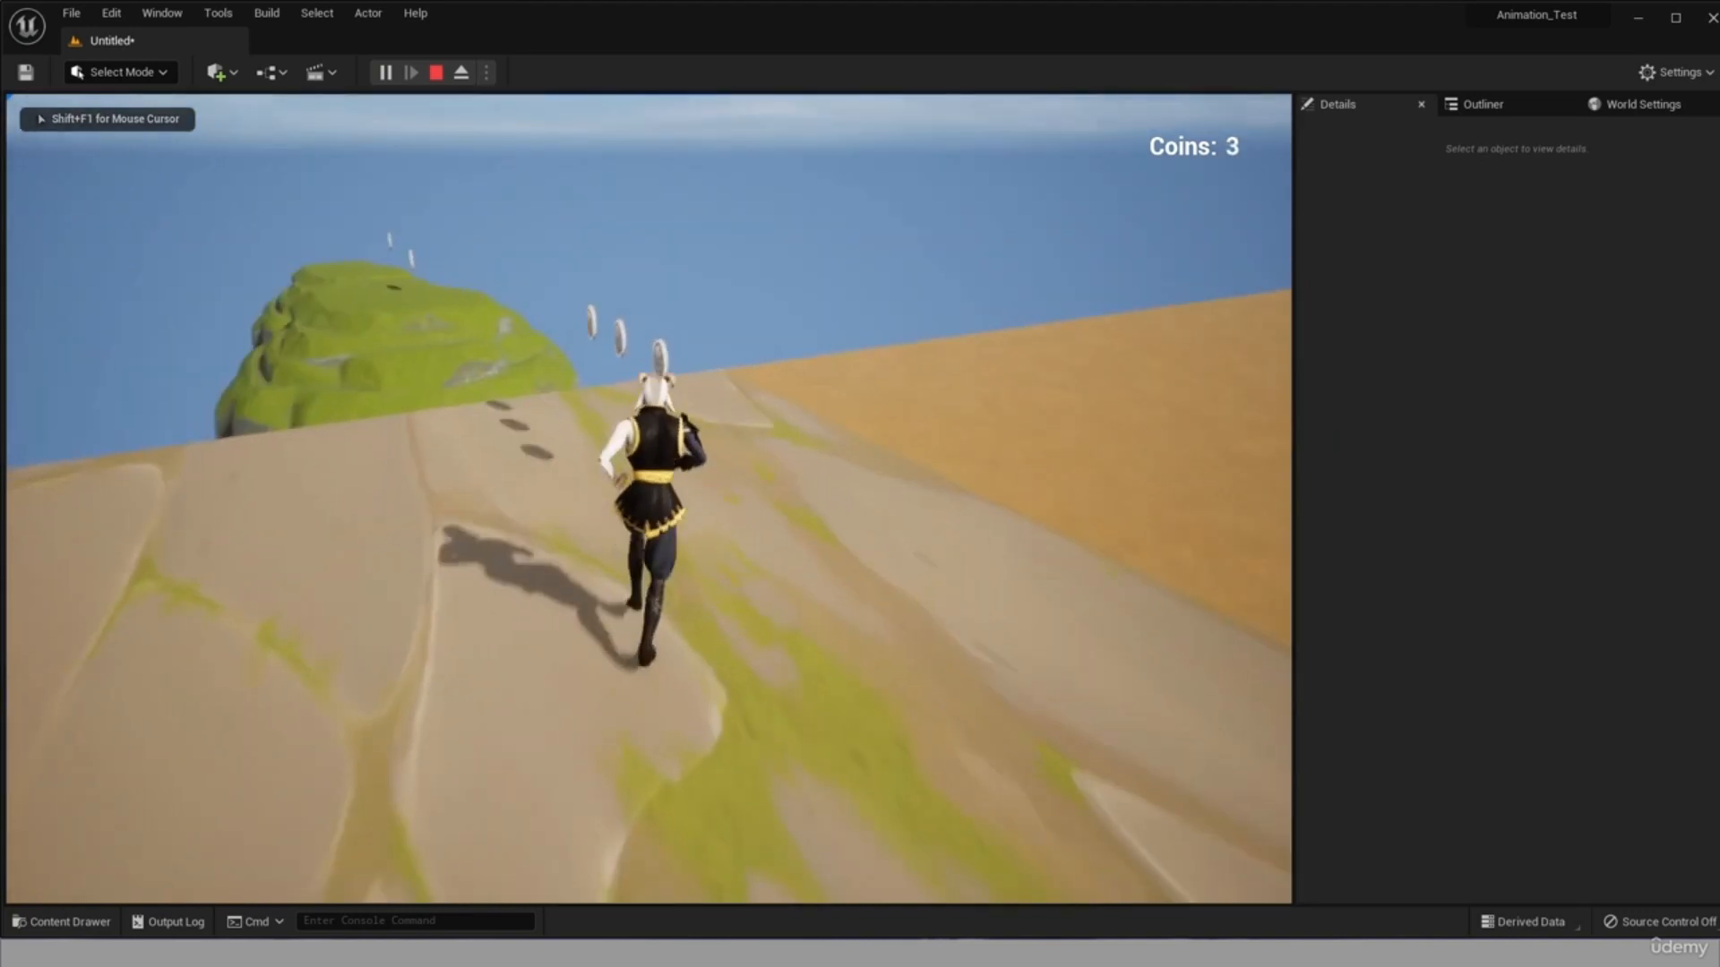
pyautogui.press('s')
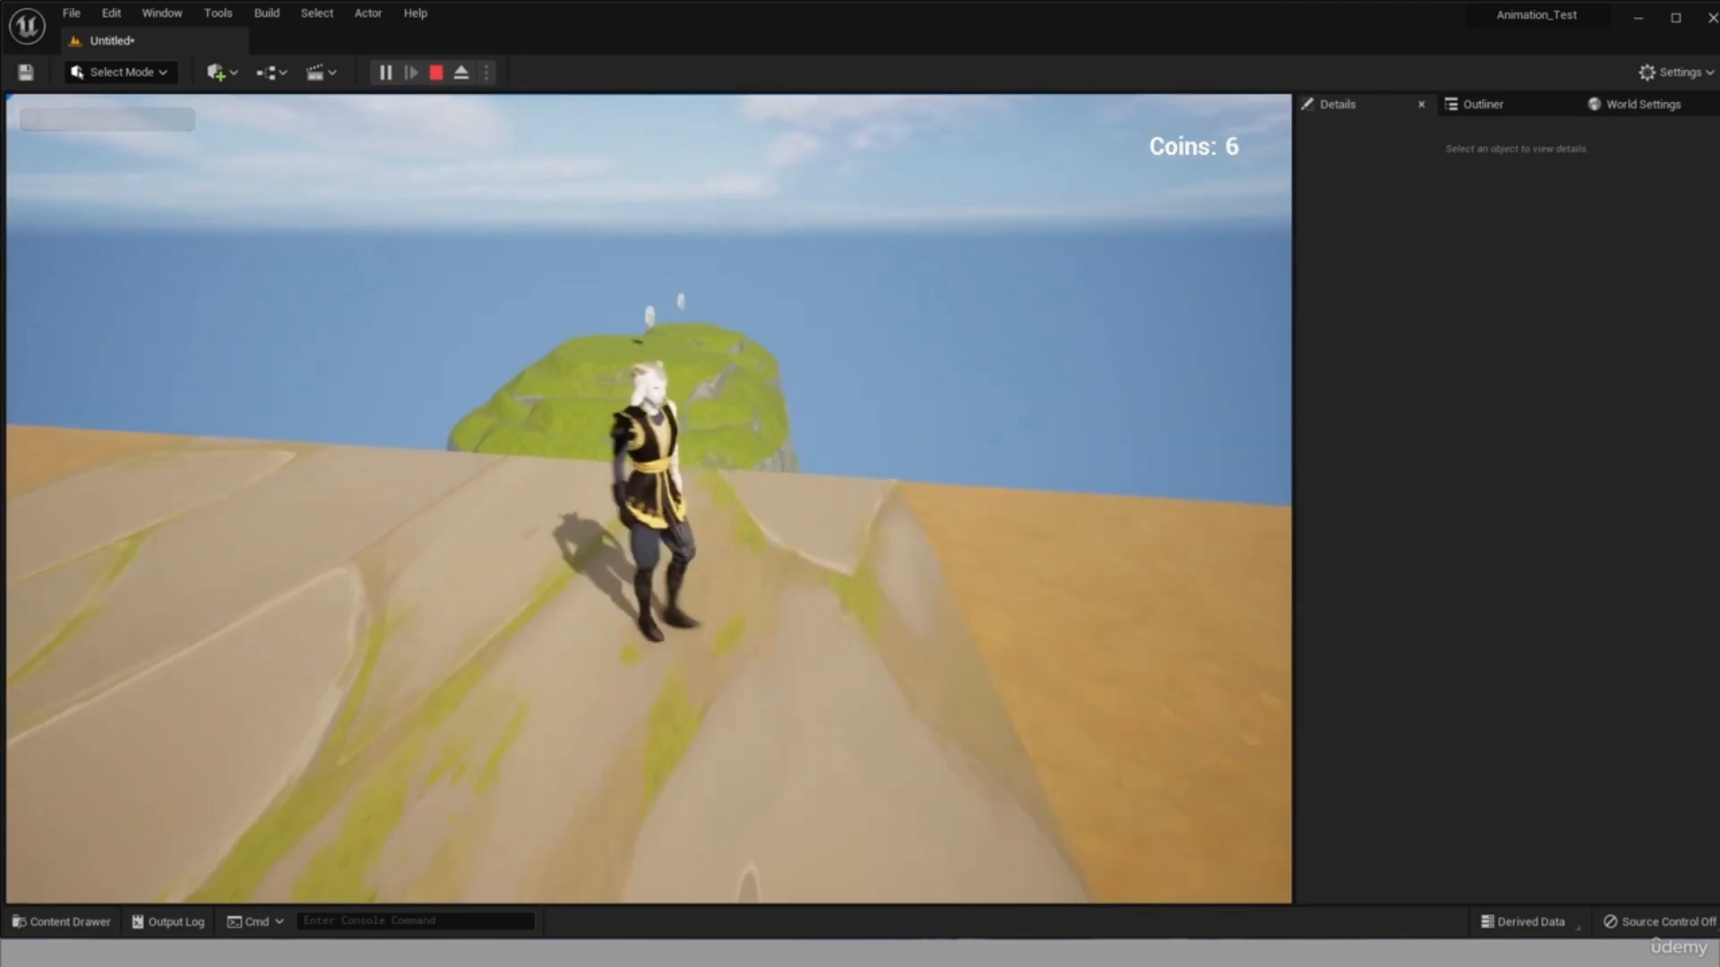
pyautogui.press('w')
pyautogui.press('space')
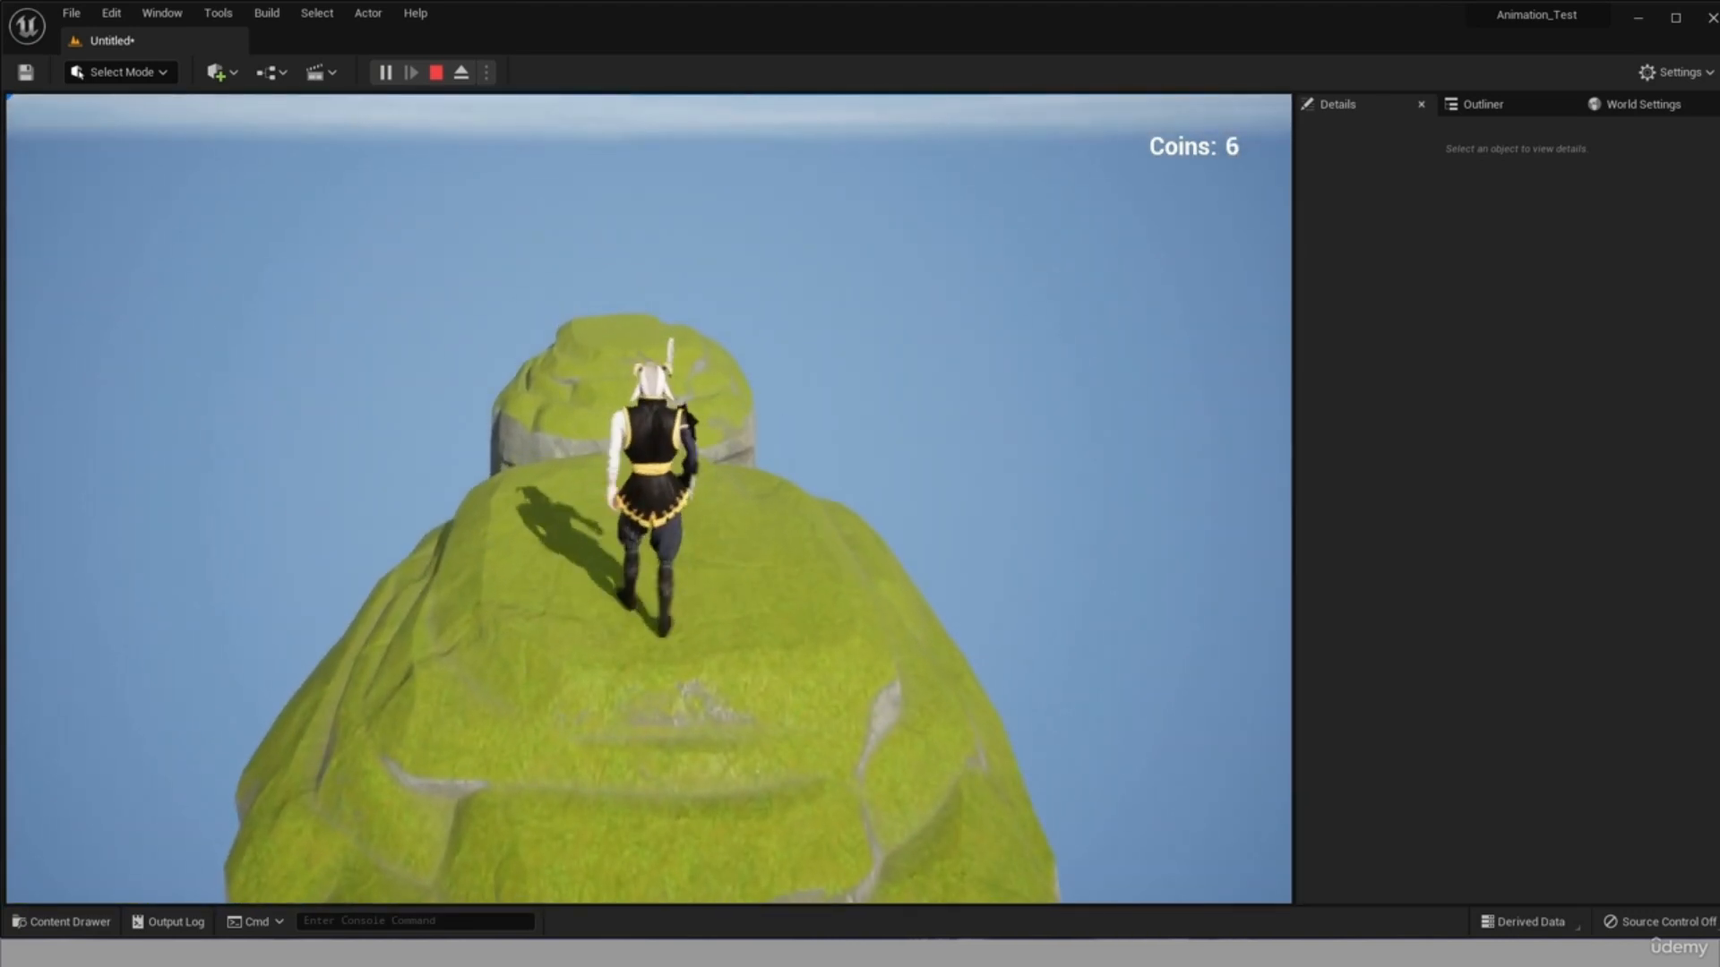
pyautogui.press('w')
pyautogui.press('space')
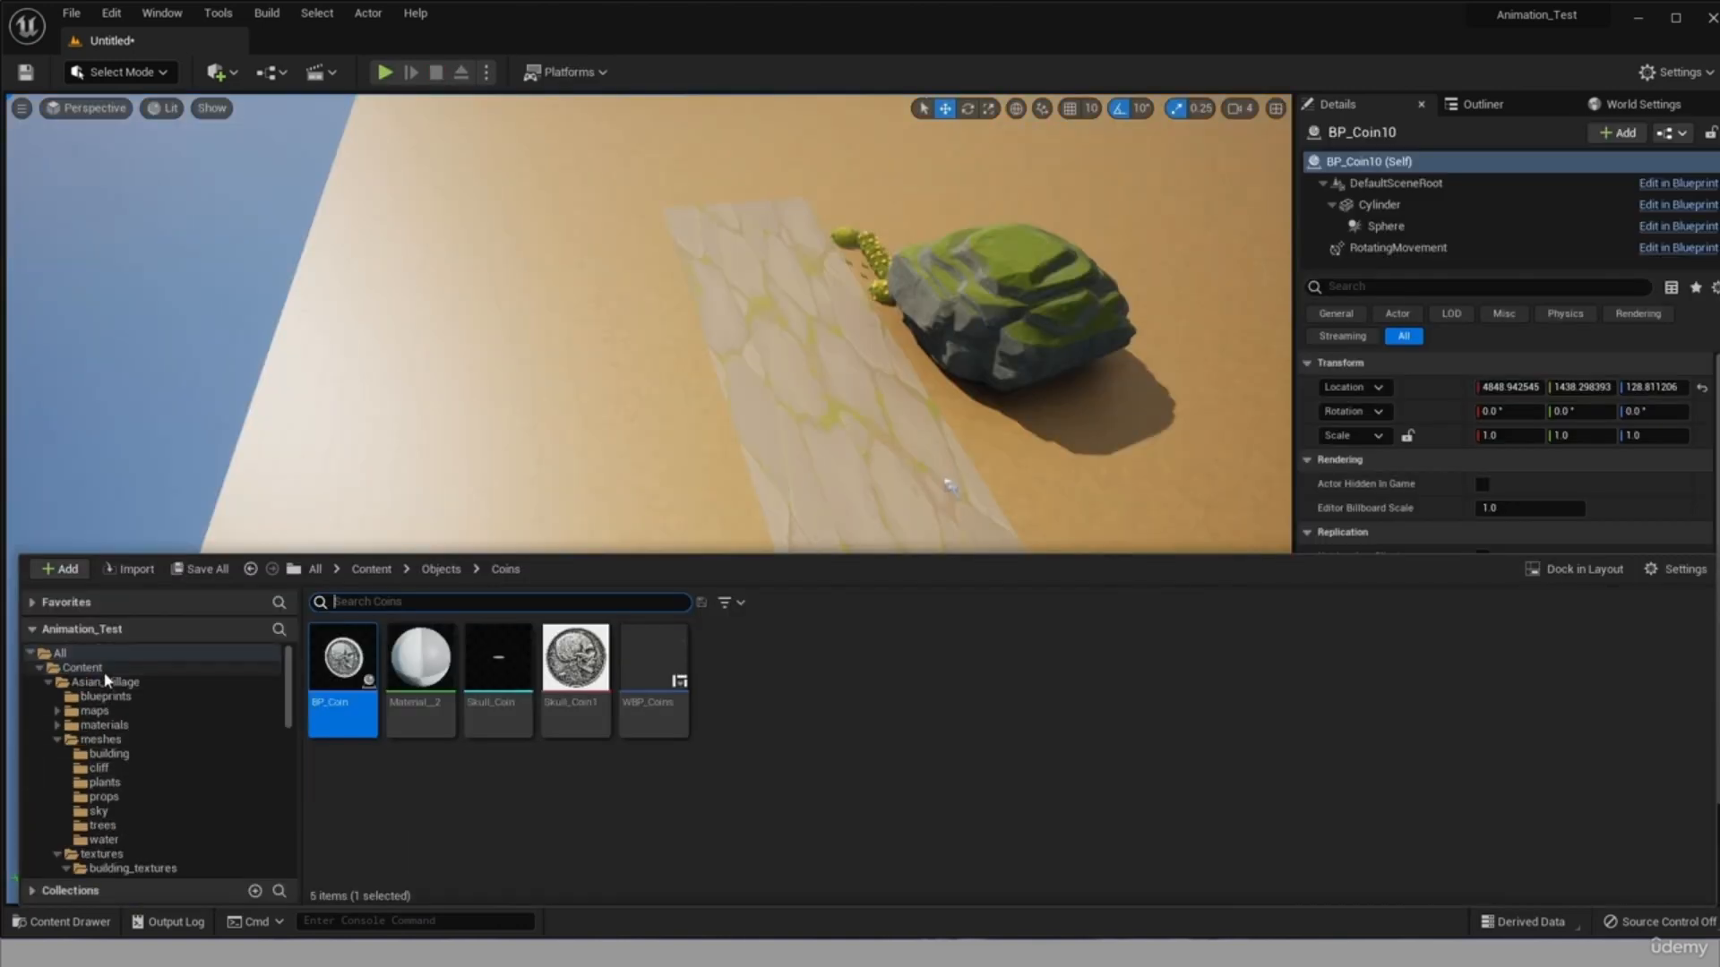
# Place SM_tree_04 and SM_tree_03 from Asian_Village/meshes/trees on opposite sides of the stone road near its end.
pyautogui.click(108, 683)
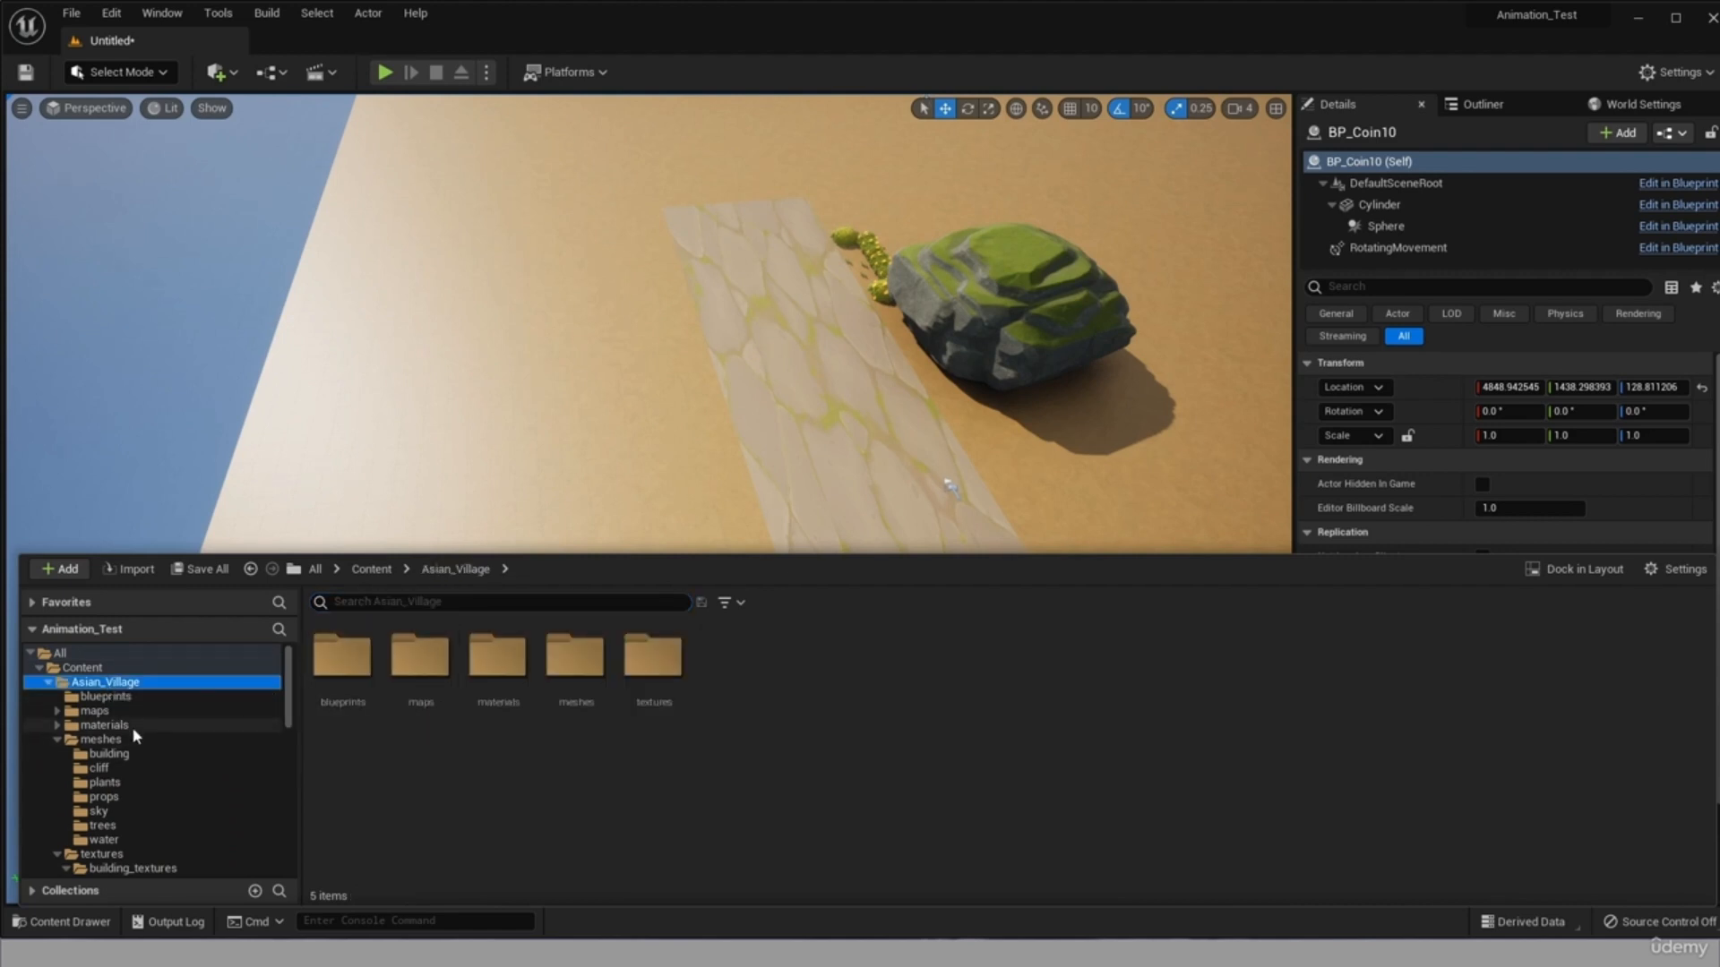
pyautogui.click(133, 813)
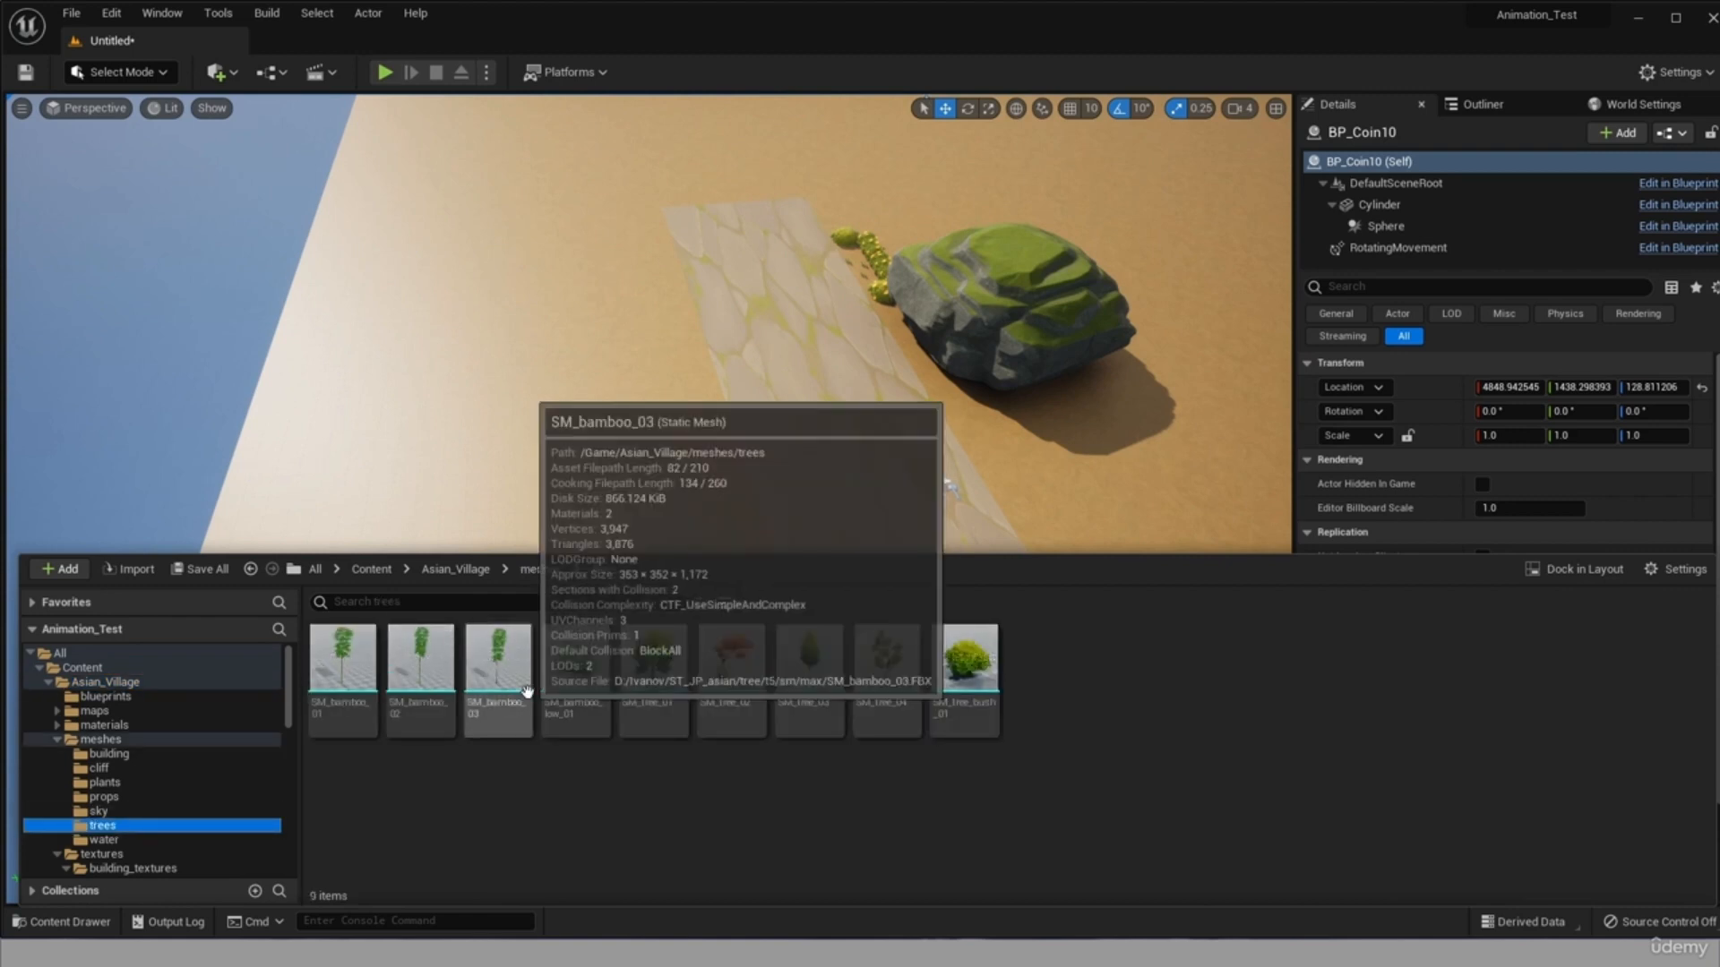
pyautogui.click(901, 692)
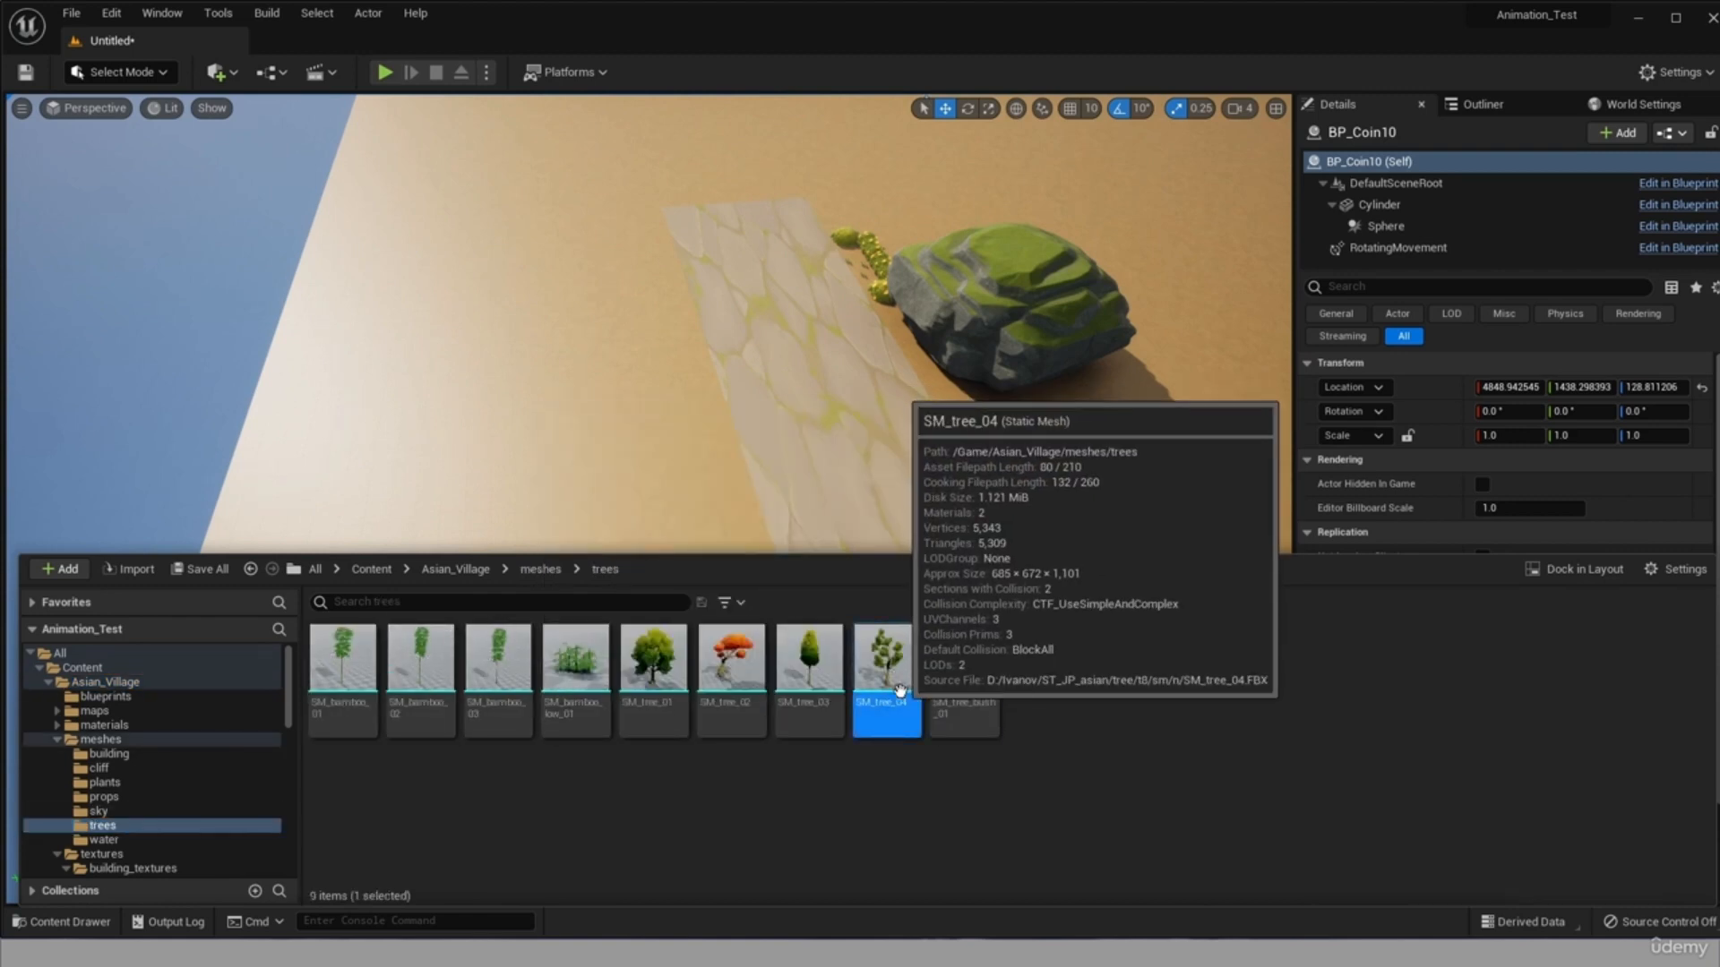
pyautogui.moveTo(668, 325); pyautogui.dragTo(883, 809)
pyautogui.moveTo(701, 668); pyautogui.dragTo(743, 662)
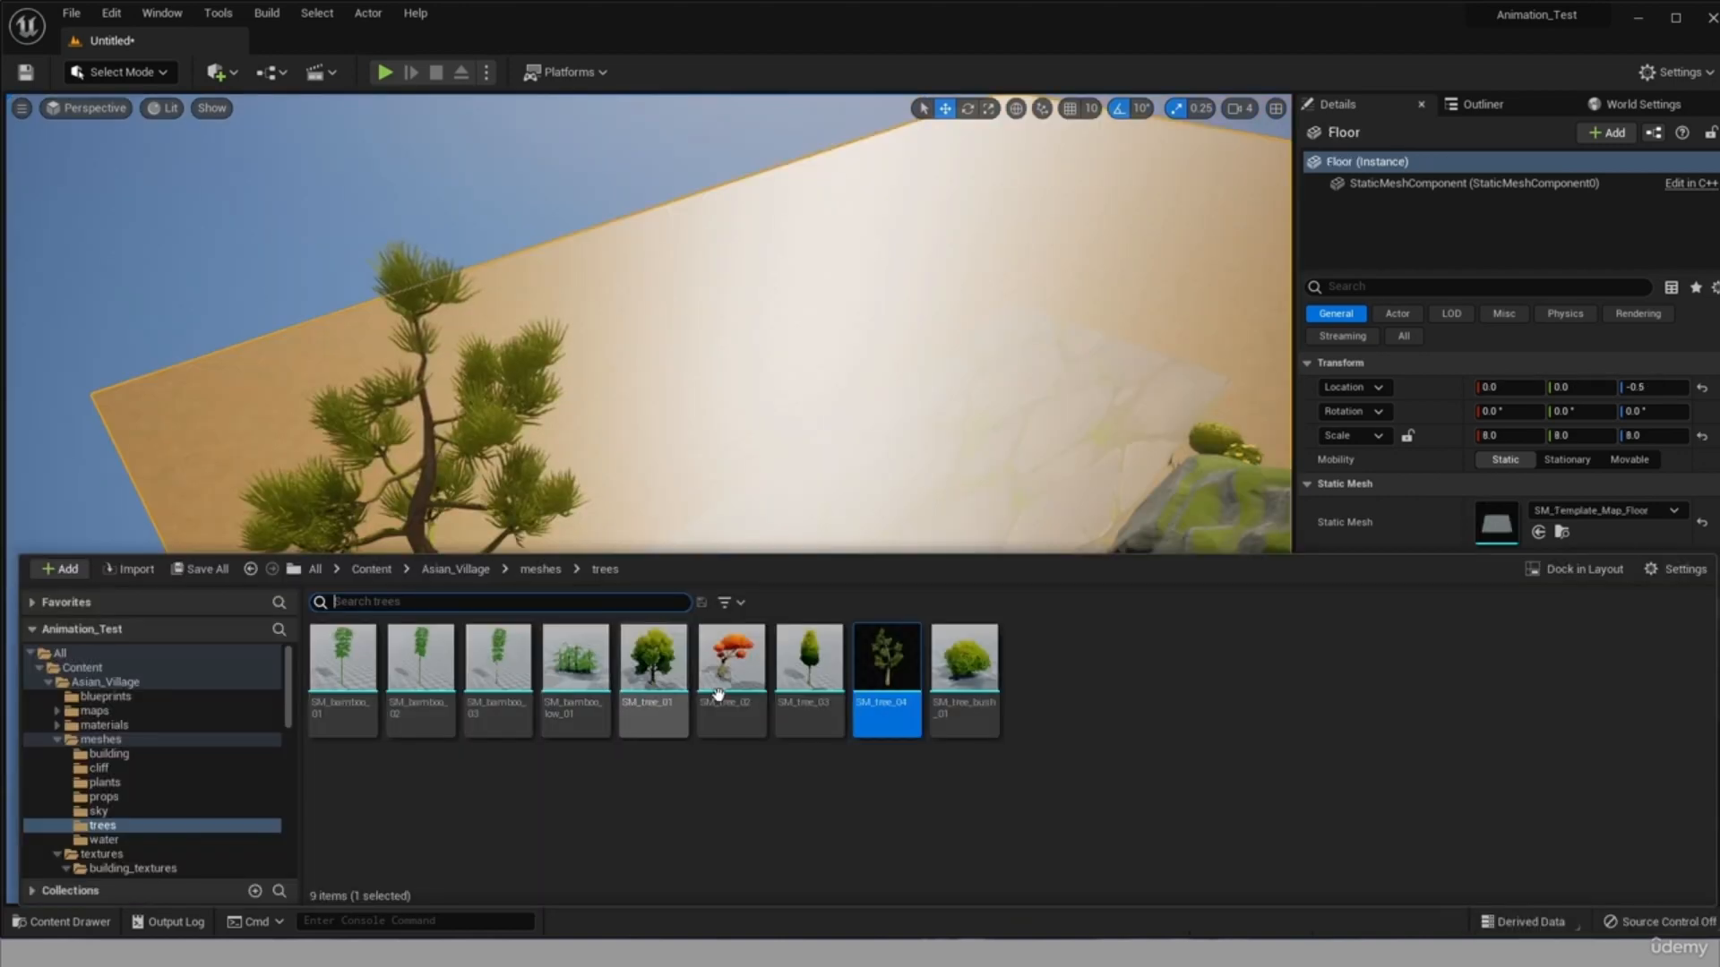
pyautogui.moveTo(806, 708); pyautogui.dragTo(952, 791)
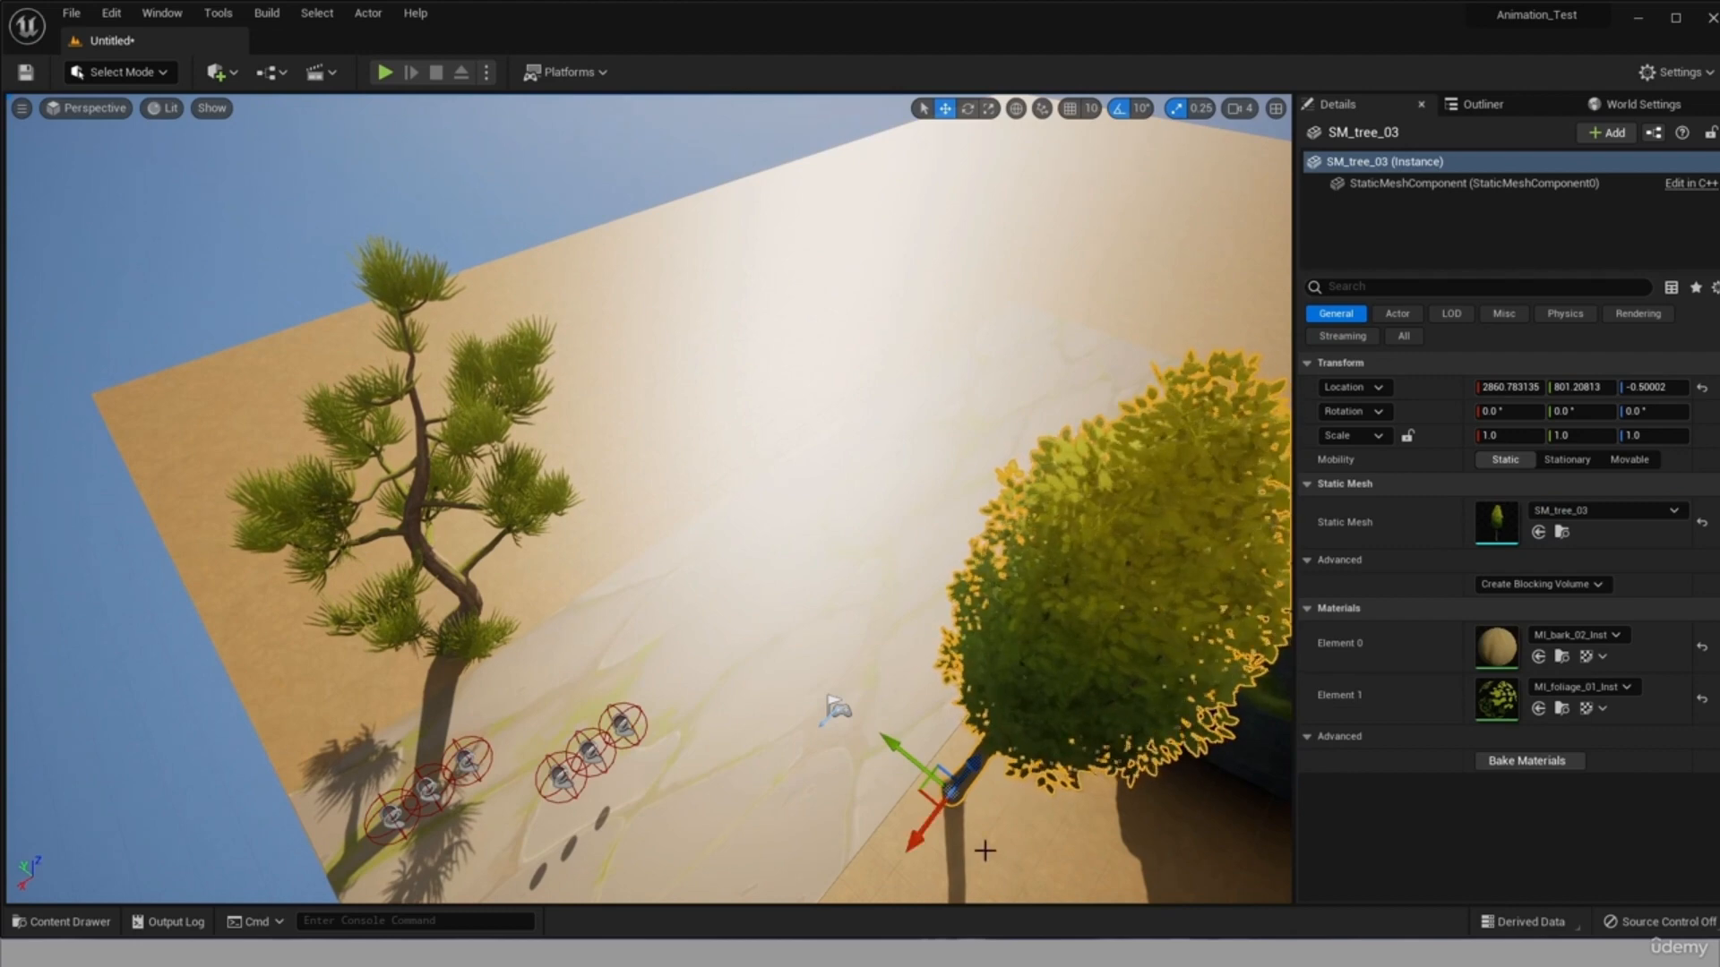
pyautogui.scroll(-6, 979, 842)
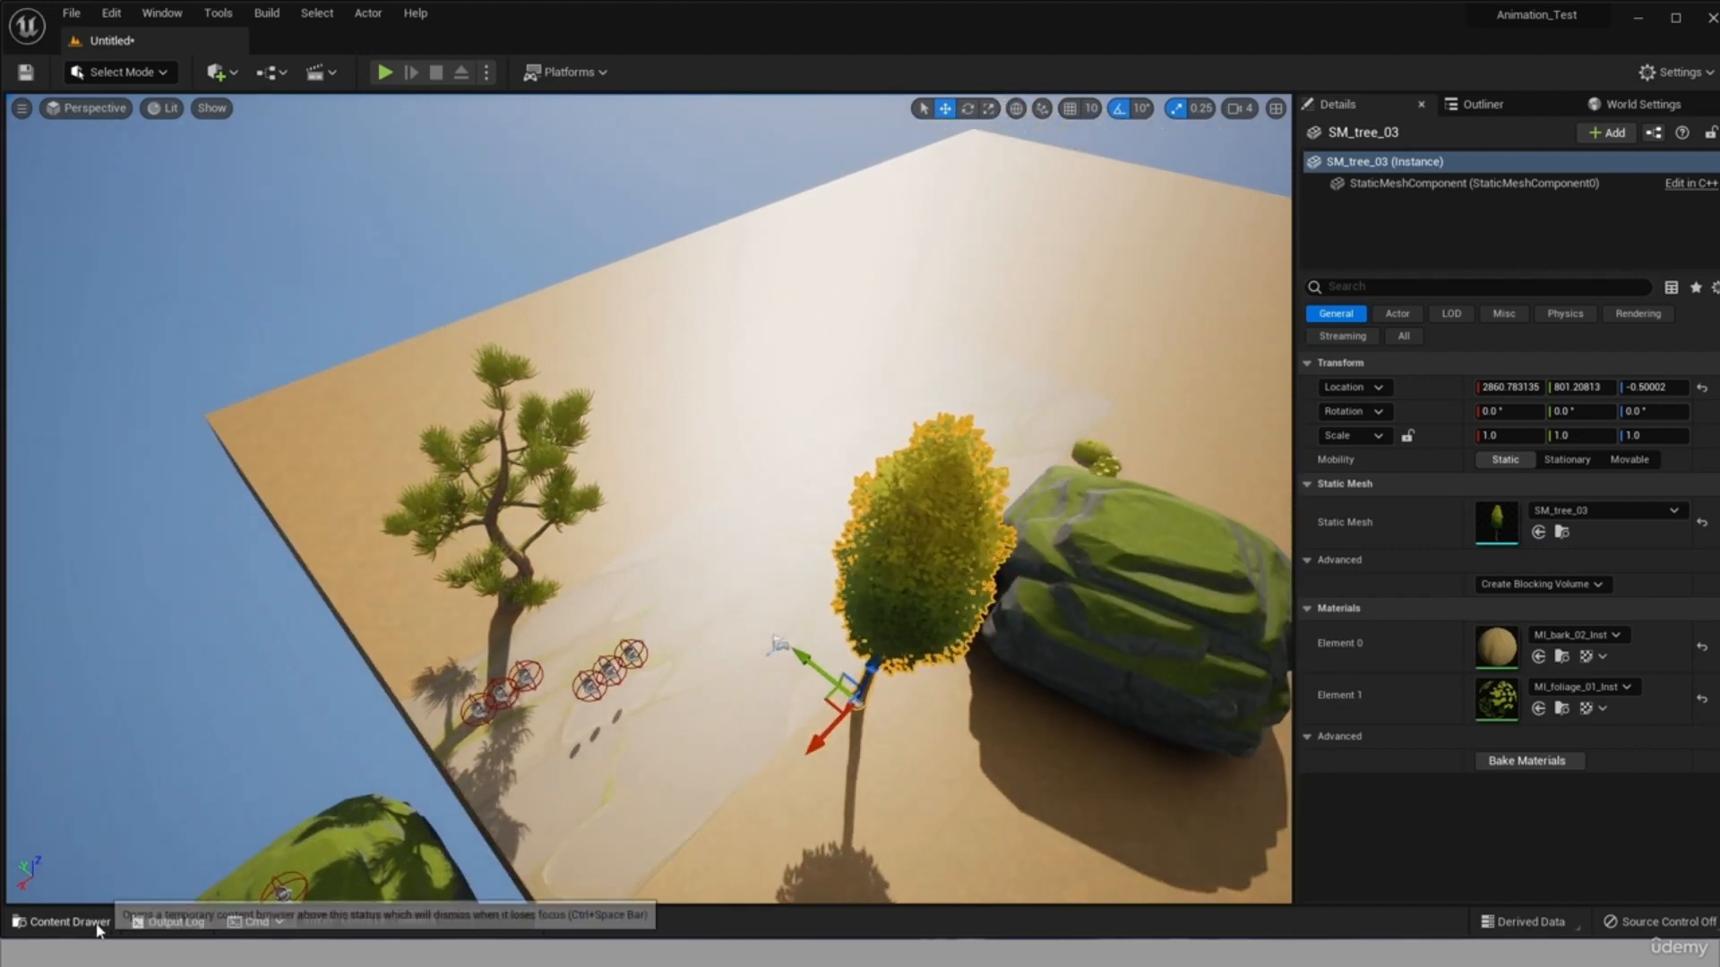
# Place an SM_tree_bush_01 beside the road near its end, on the same side as SM_tree_03.
pyautogui.click(67, 921)
pyautogui.moveTo(948, 682); pyautogui.dragTo(685, 532)
pyautogui.moveTo(603, 575); pyautogui.dragTo(710, 864)
pyautogui.scroll(-5, 784, 846)
pyautogui.scroll(7, 777, 863)
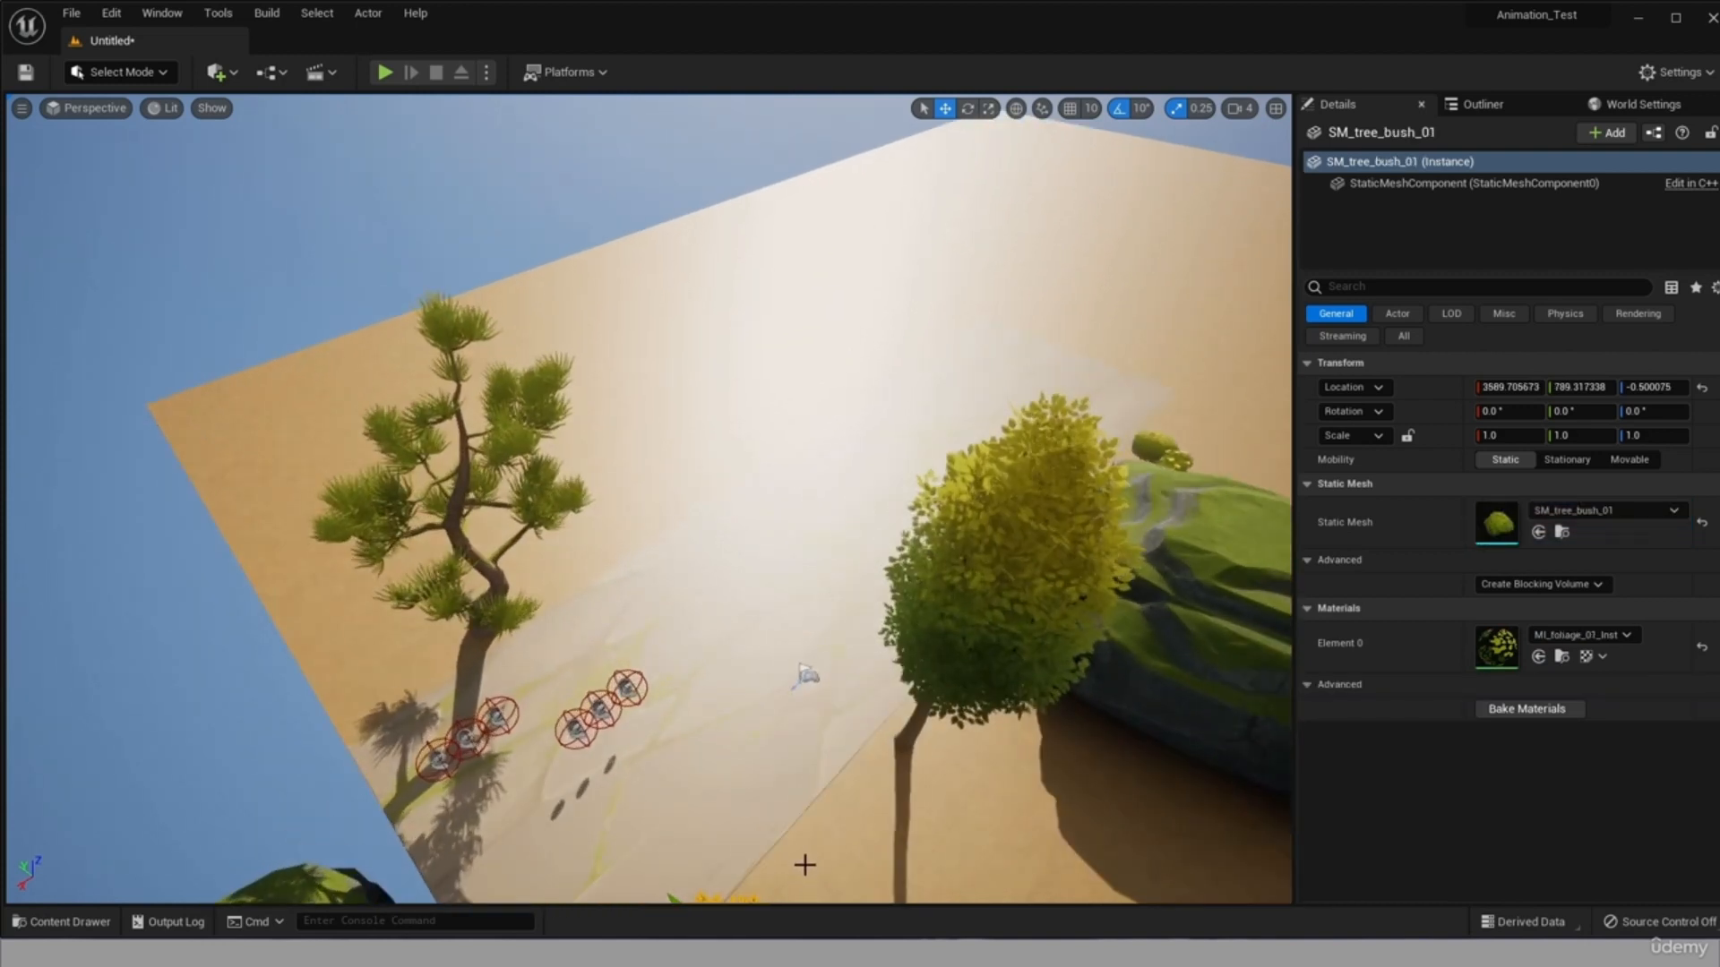
pyautogui.moveTo(874, 791); pyautogui.dragTo(949, 788, button='right')
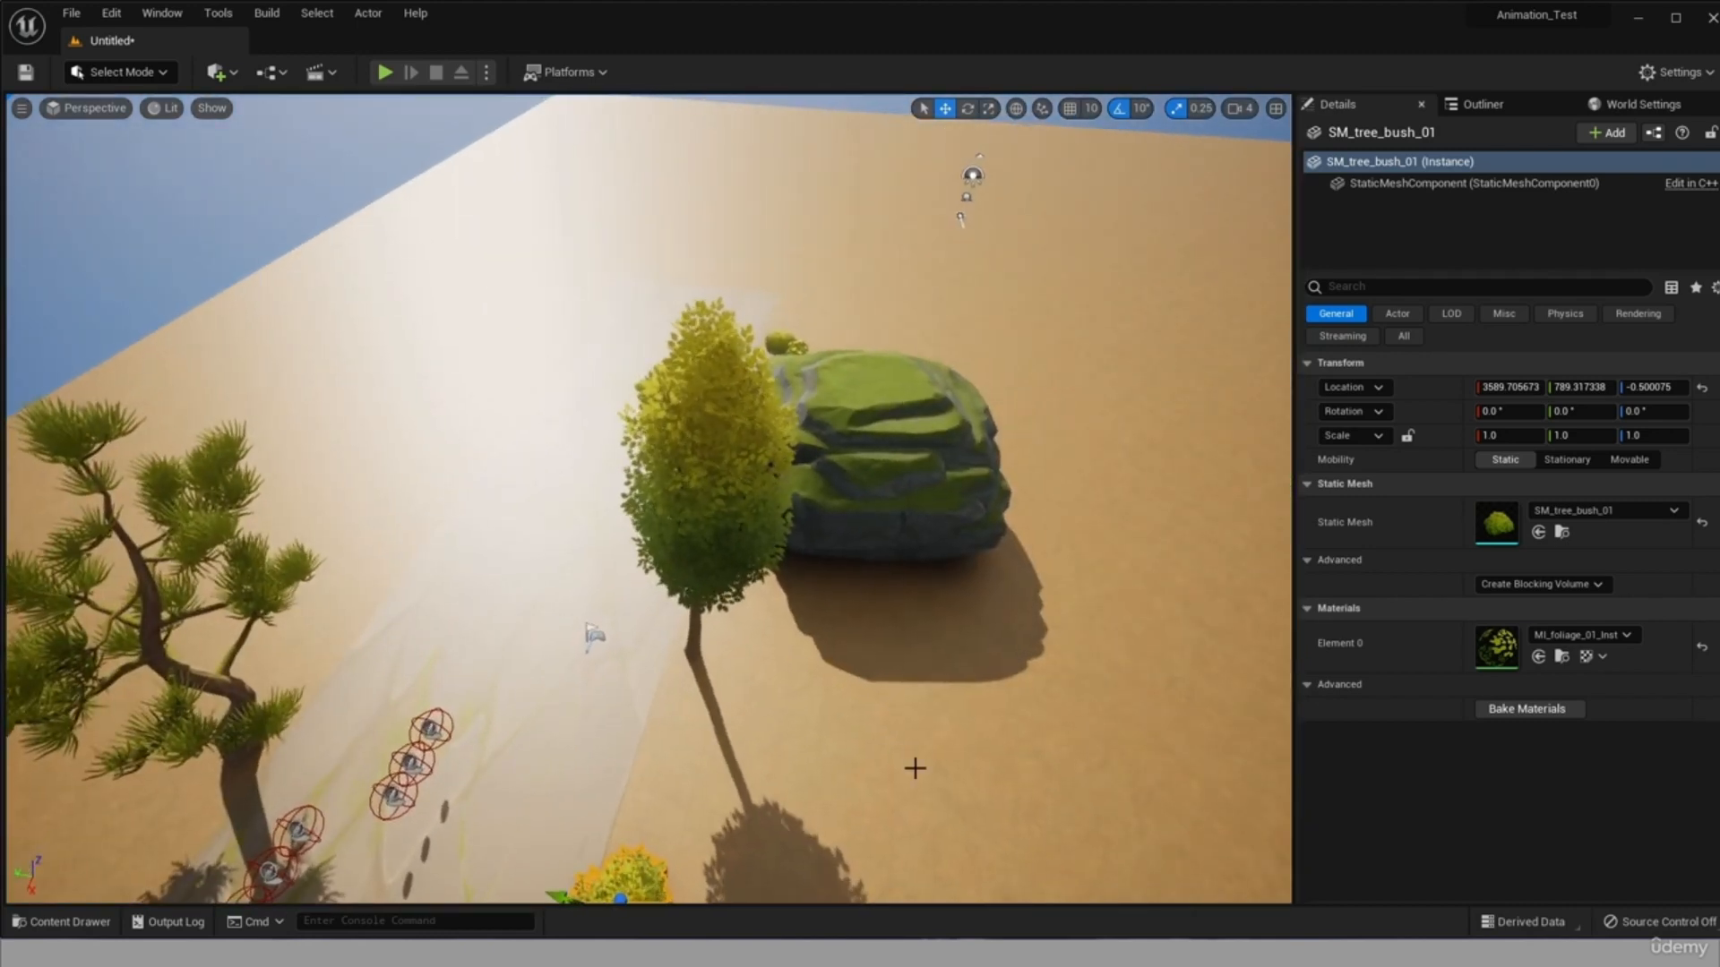
pyautogui.scroll(-4, 810, 794)
pyautogui.scroll(3, 660, 871)
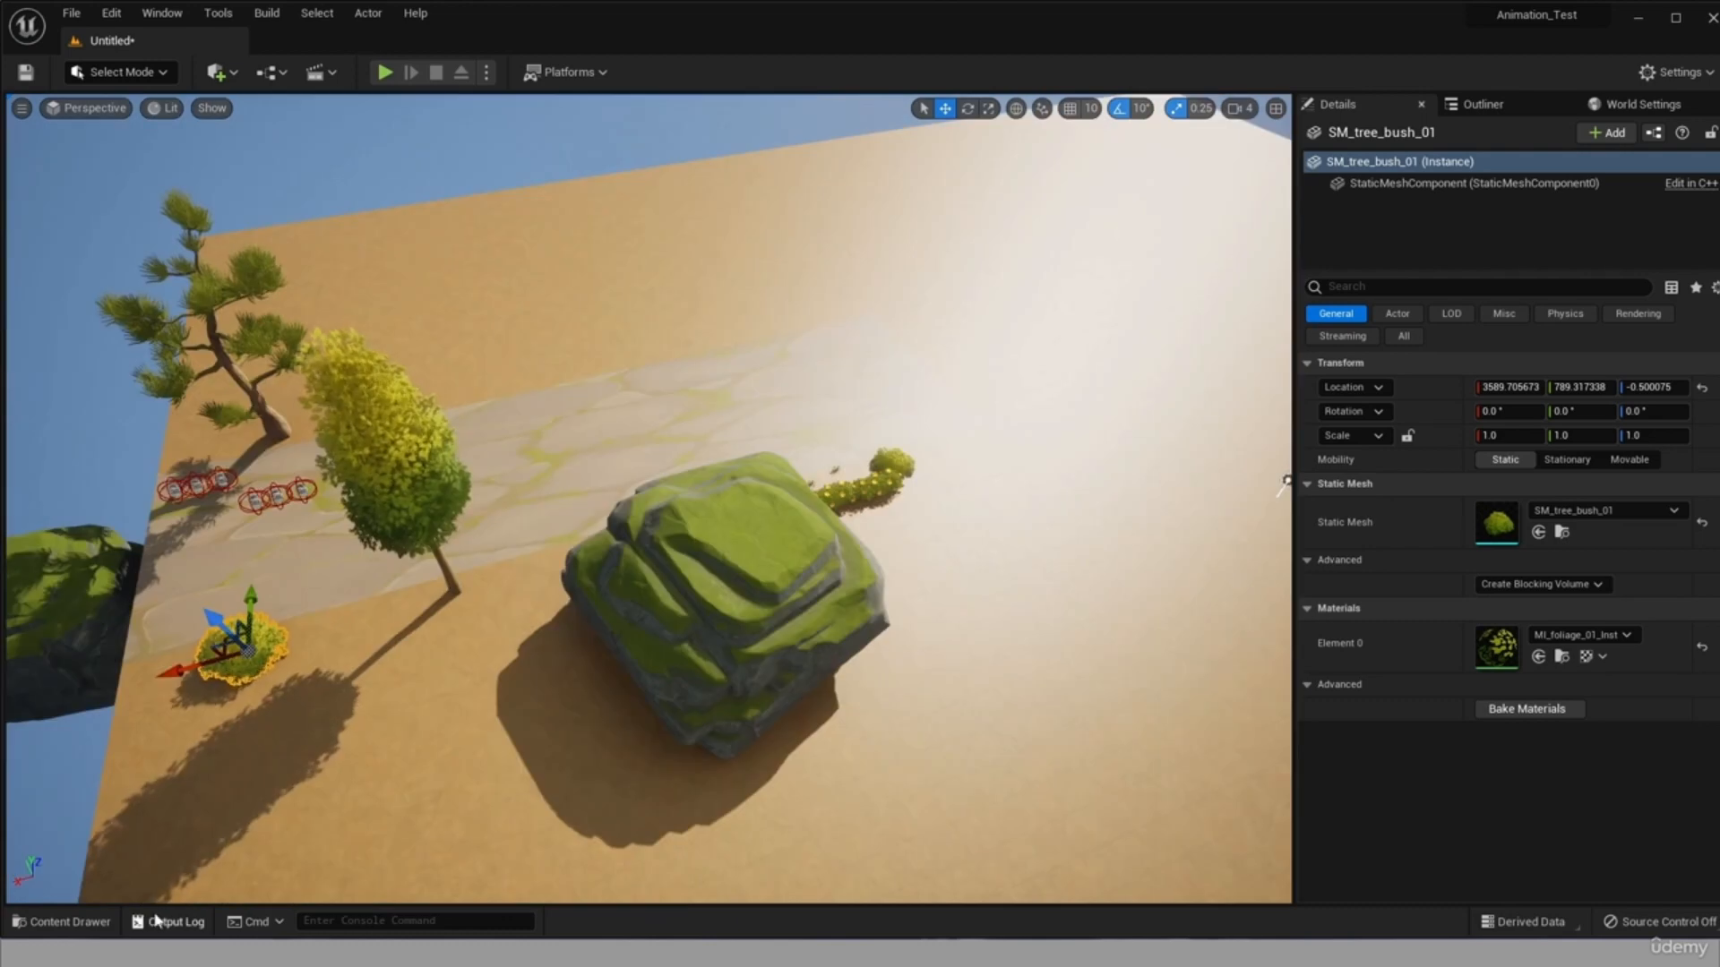
# Place SM_tower_foundation_02 from the meshes/building folder and move it beyond the farther cliff, to about X 6633, Y 1189.
pyautogui.click(61, 921)
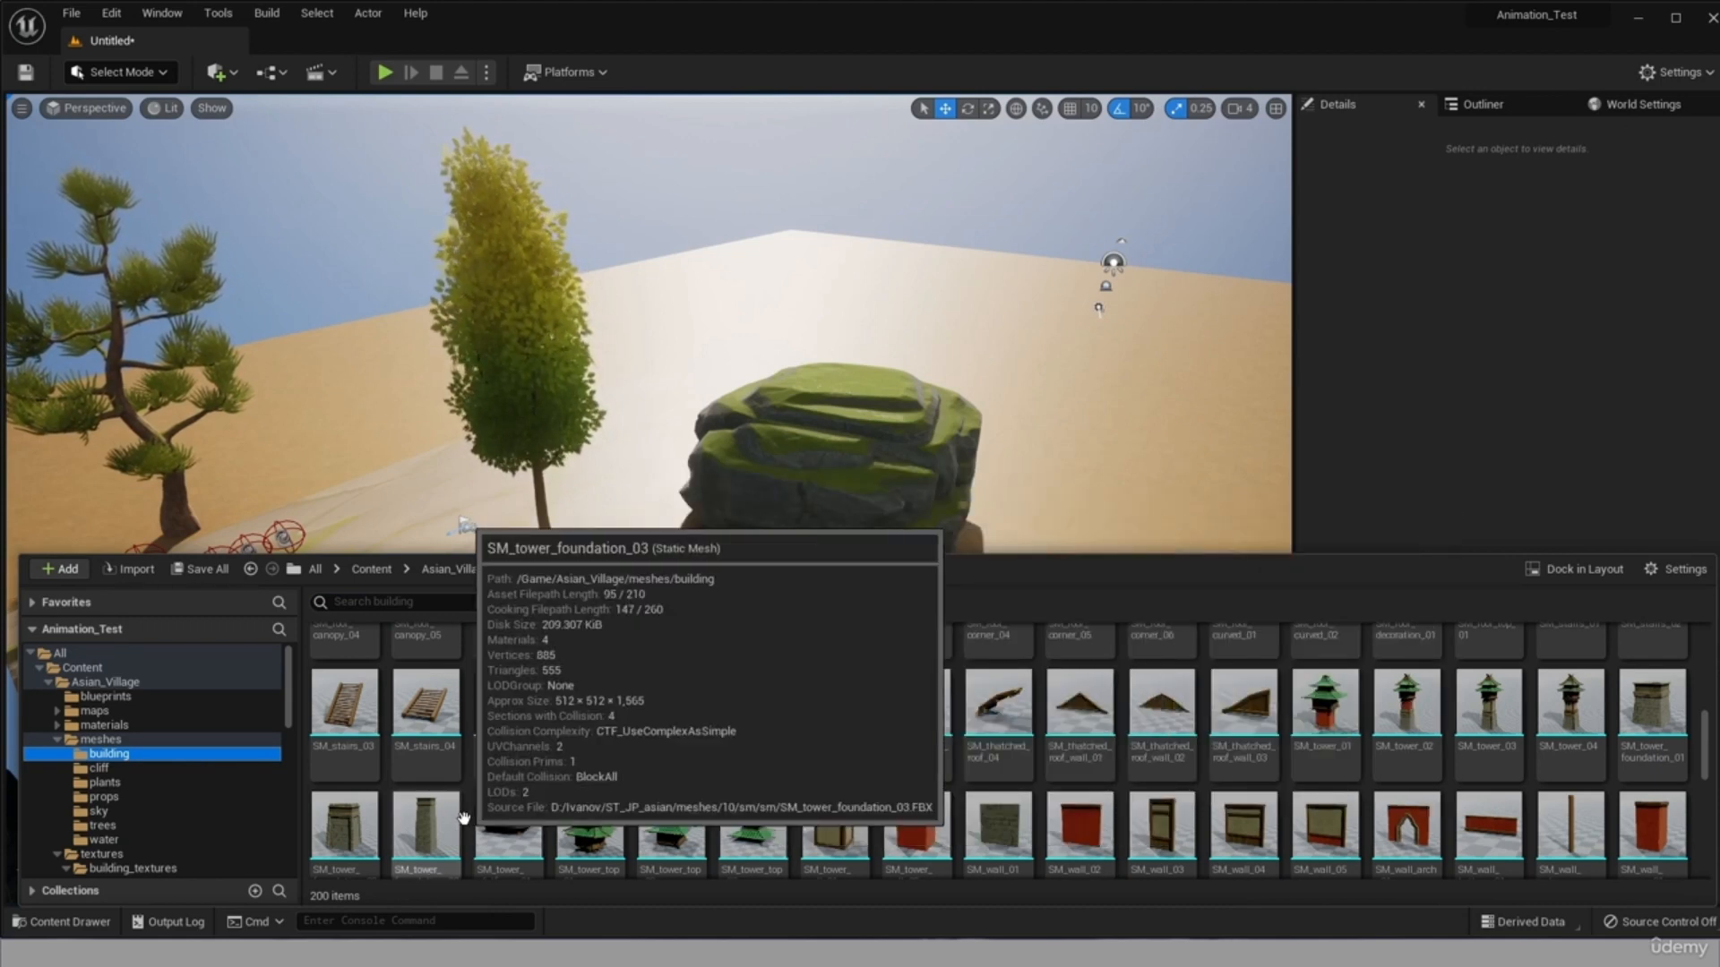
pyautogui.moveTo(345, 822); pyautogui.dragTo(673, 777)
pyautogui.scroll(-5, 572, 782)
pyautogui.moveTo(572, 783); pyautogui.dragTo(538, 770, button='right')
pyautogui.moveTo(609, 708); pyautogui.dragTo(238, 882)
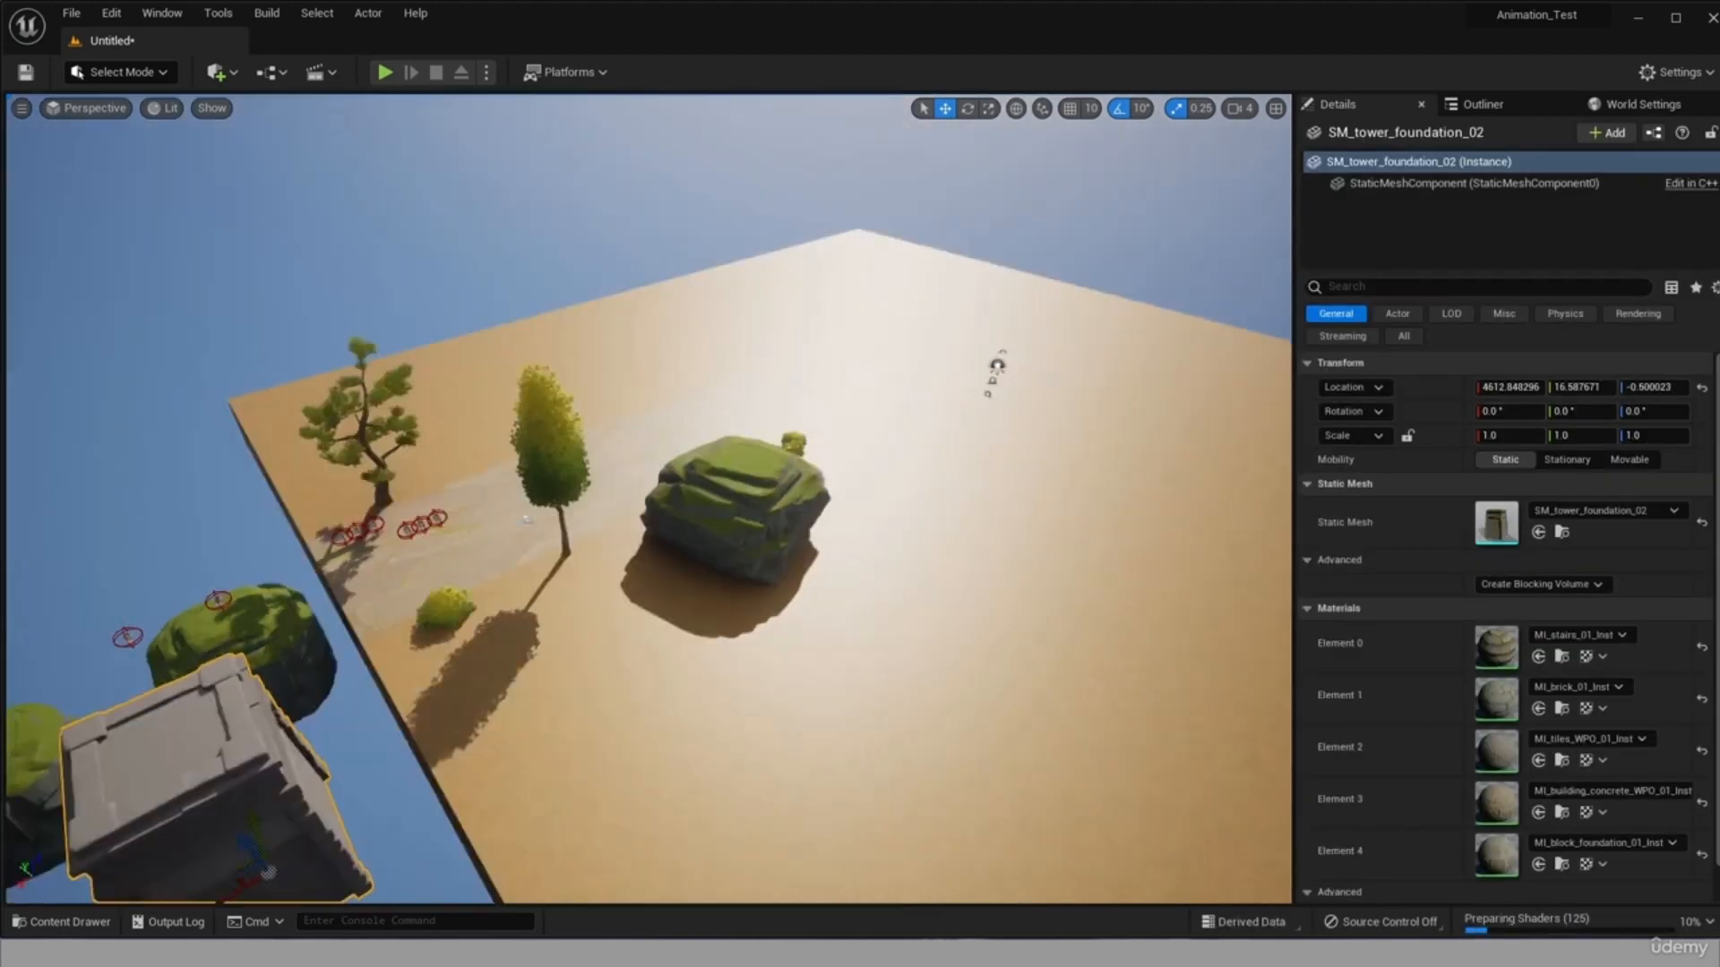
pyautogui.moveTo(526, 520); pyautogui.dragTo(439, 515, button='right')
pyautogui.moveTo(705, 528); pyautogui.dragTo(670, 304)
pyautogui.click(87, 108)
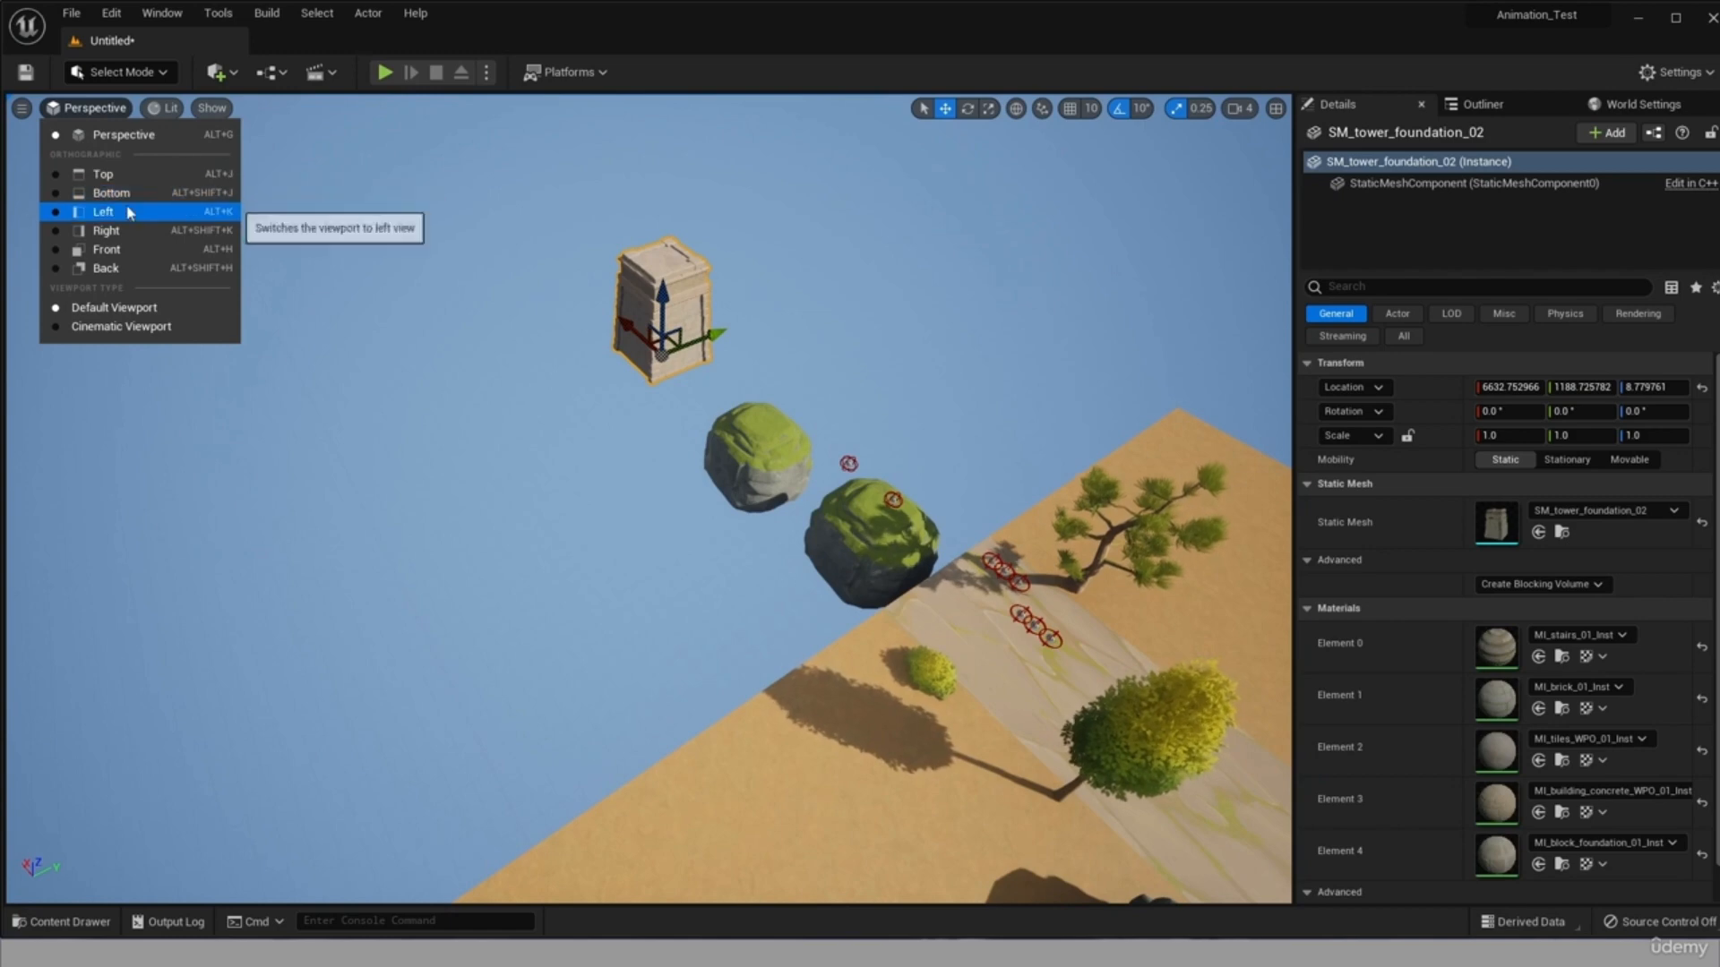
pyautogui.click(158, 176)
pyautogui.click(70, 108)
pyautogui.click(134, 193)
pyautogui.scroll(-8, 453, 493)
pyautogui.moveTo(453, 492); pyautogui.dragTo(362, 230)
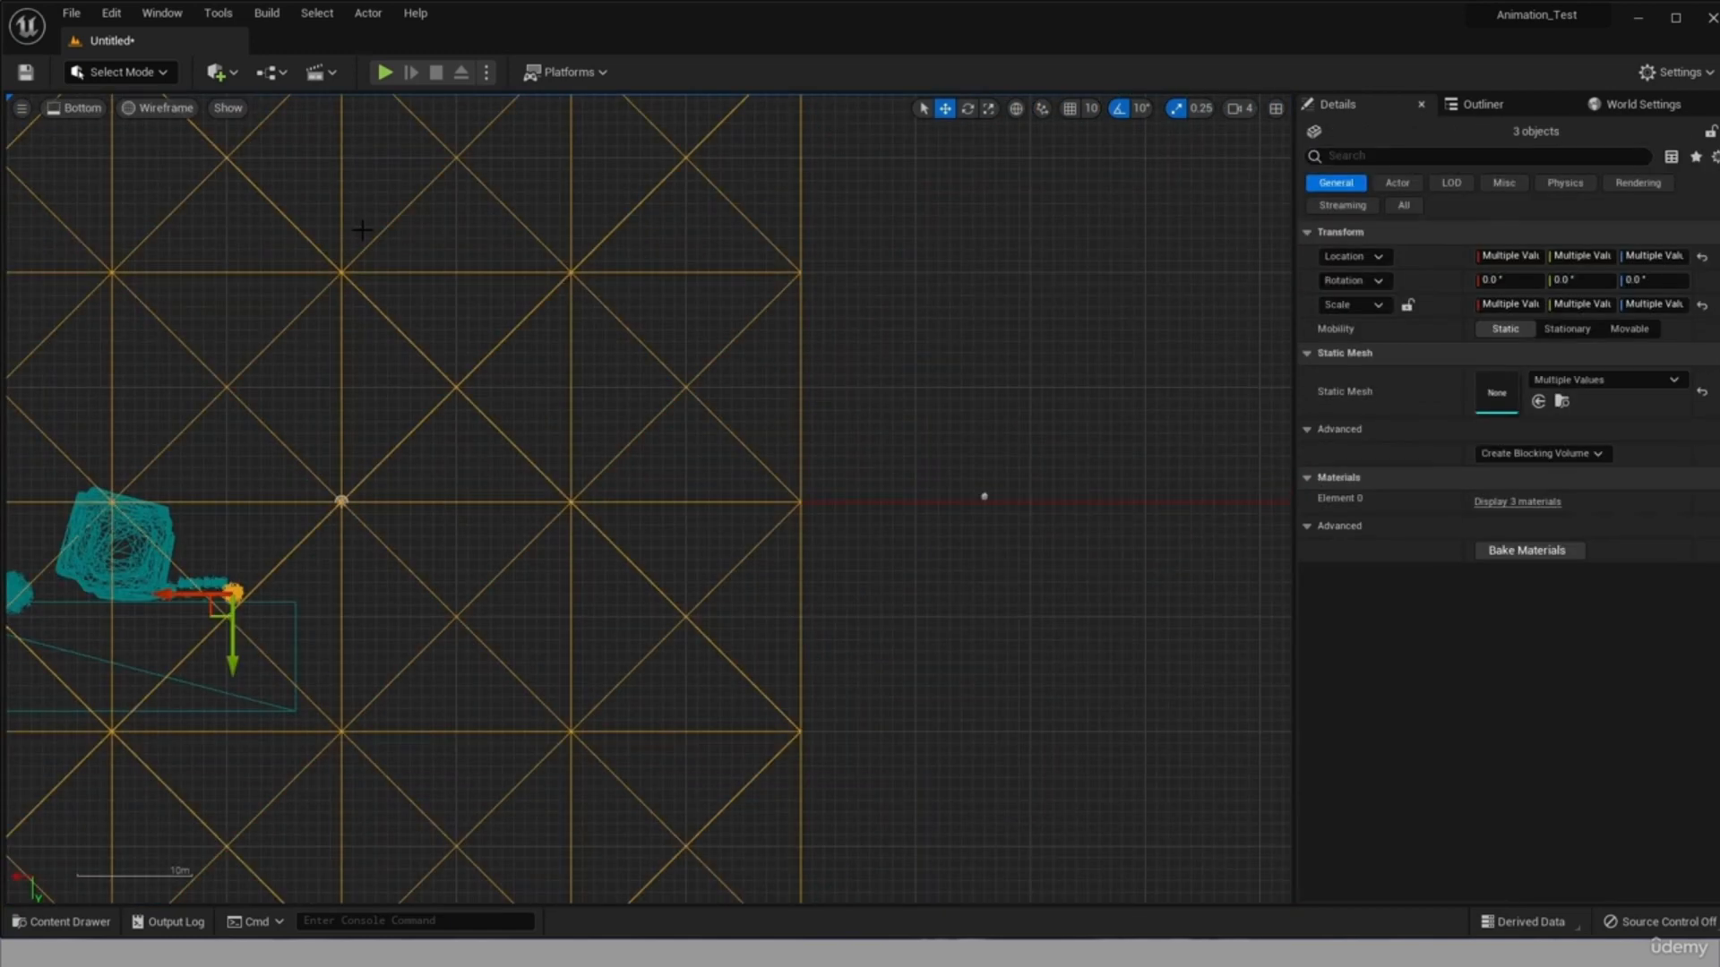
pyautogui.click(77, 107)
pyautogui.click(161, 176)
# In the left orthographic view, lower the tower foundation to about Z -835 and move it beside the farther cliff at about X 6410.
pyautogui.click(75, 107)
pyautogui.click(125, 215)
pyautogui.moveTo(537, 681); pyautogui.dragTo(653, 797)
pyautogui.scroll(7, 663, 788)
pyautogui.click(192, 448)
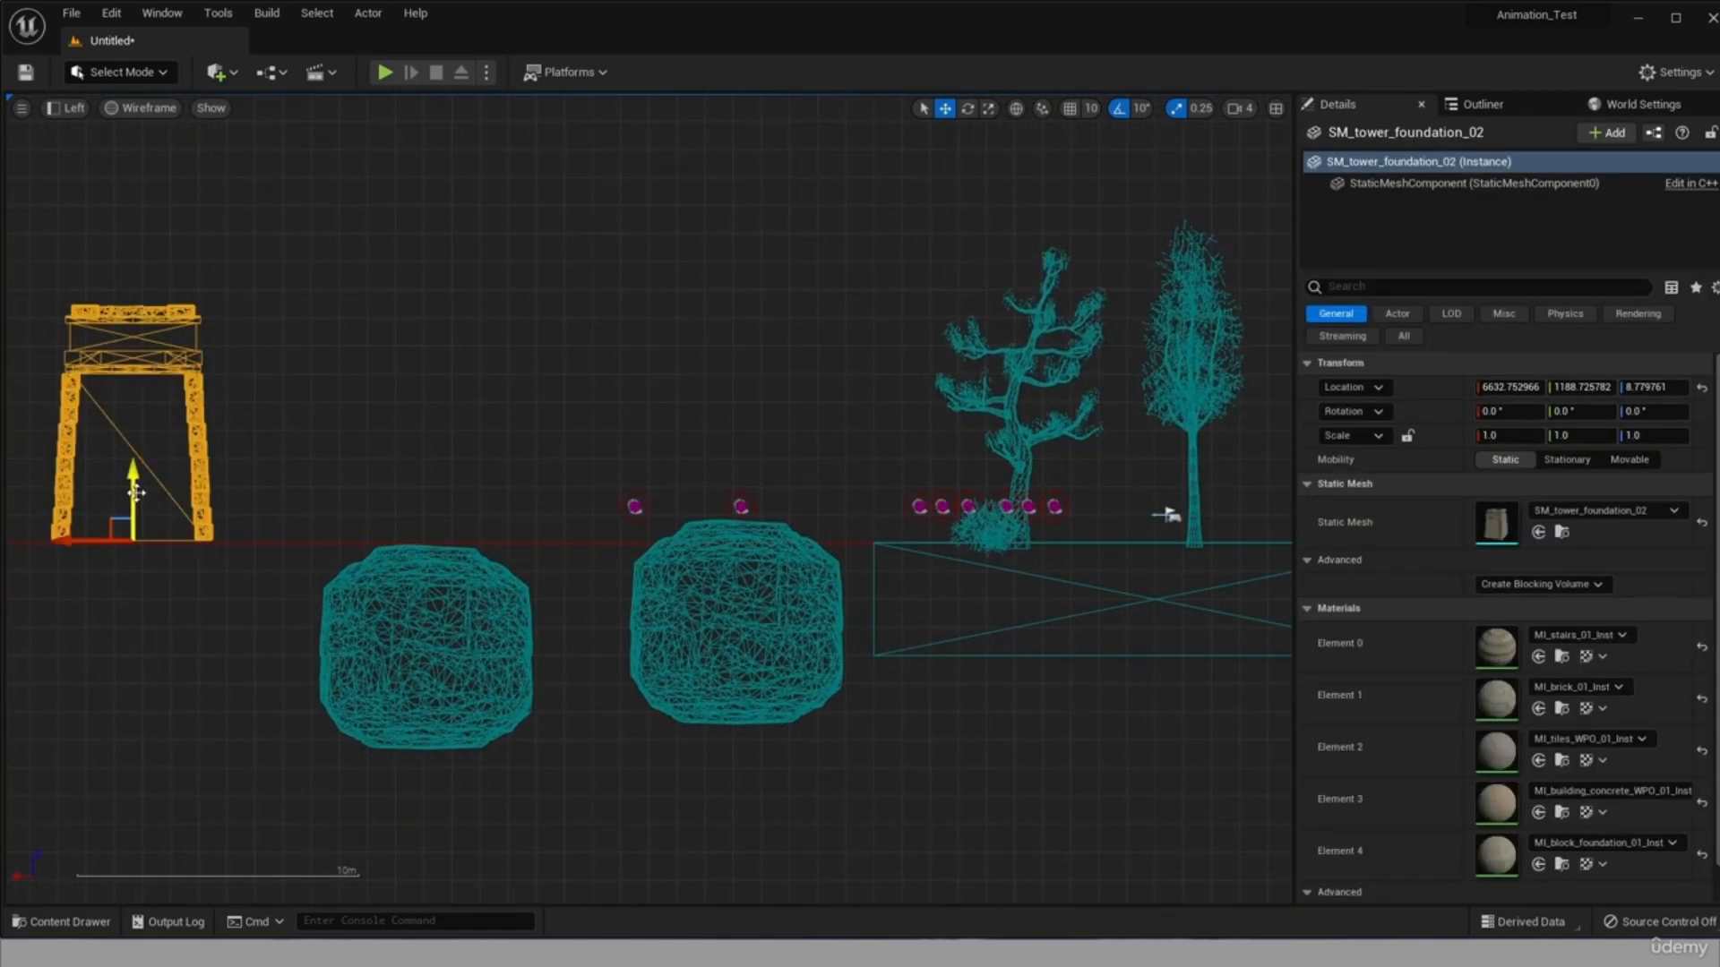
pyautogui.moveTo(135, 491); pyautogui.dragTo(203, 726)
pyautogui.moveTo(150, 649); pyautogui.dragTo(214, 649)
# Move the nearer outlying cliff slightly toward the farther one, and centre one coin above each of the two cliffs.
pyautogui.click(689, 646)
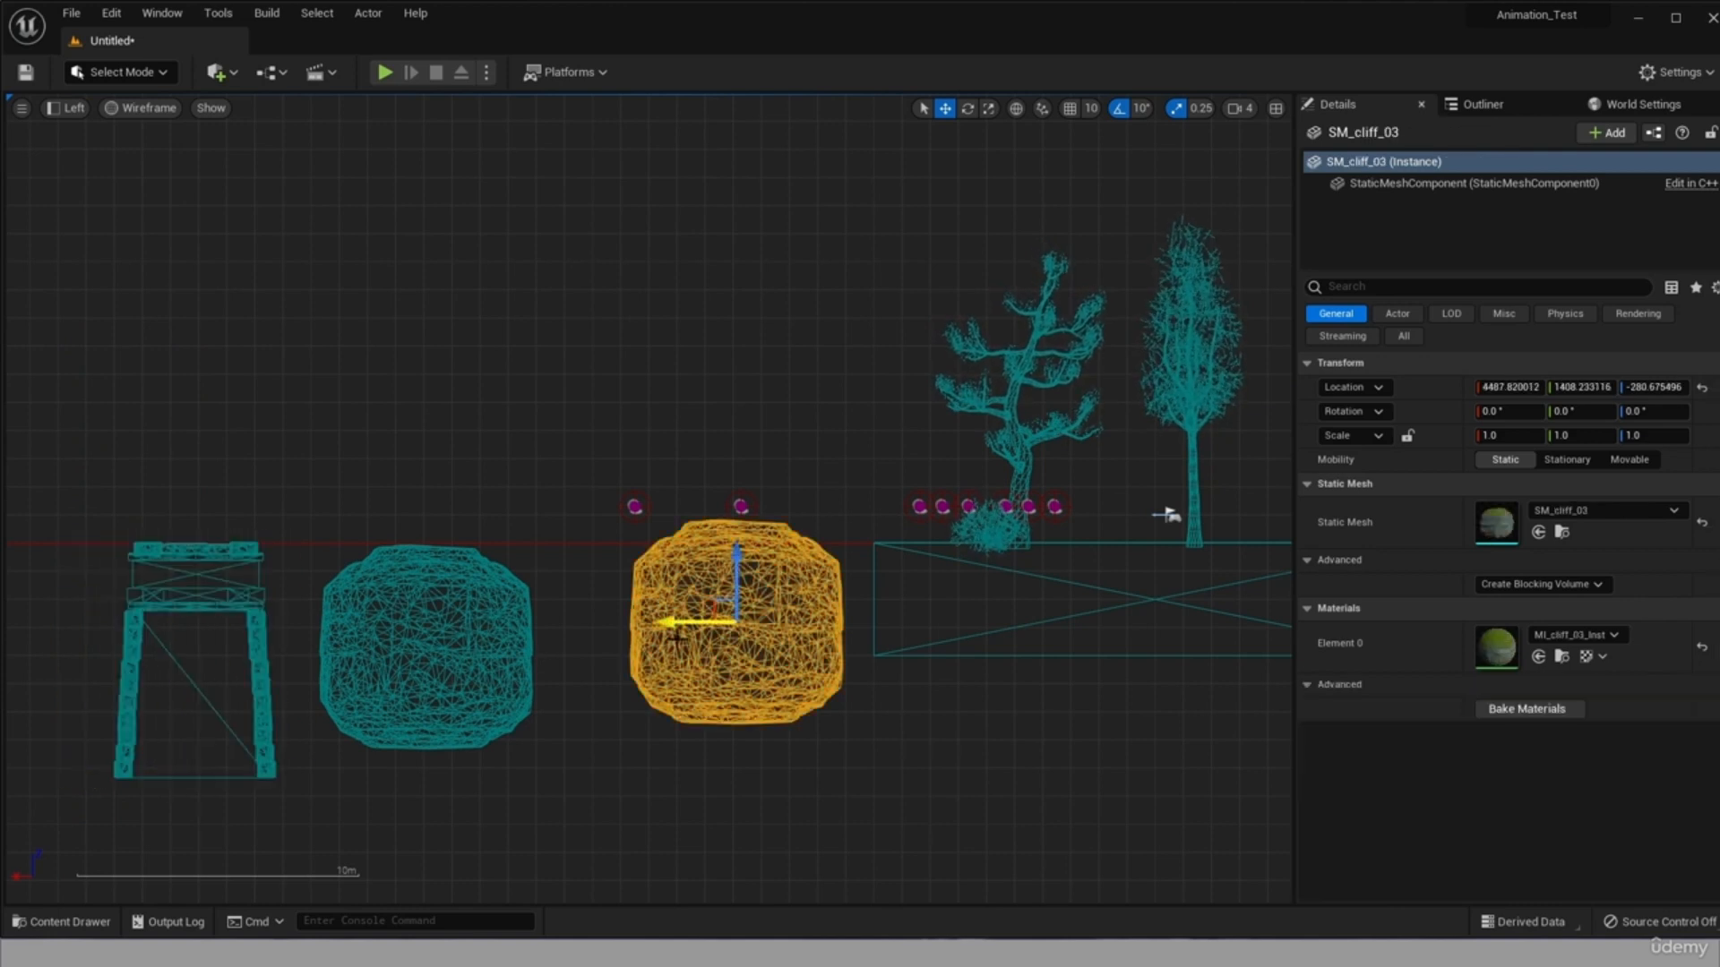
pyautogui.moveTo(690, 647); pyautogui.dragTo(671, 647)
pyautogui.click(635, 507)
pyautogui.moveTo(598, 508); pyautogui.dragTo(533, 530)
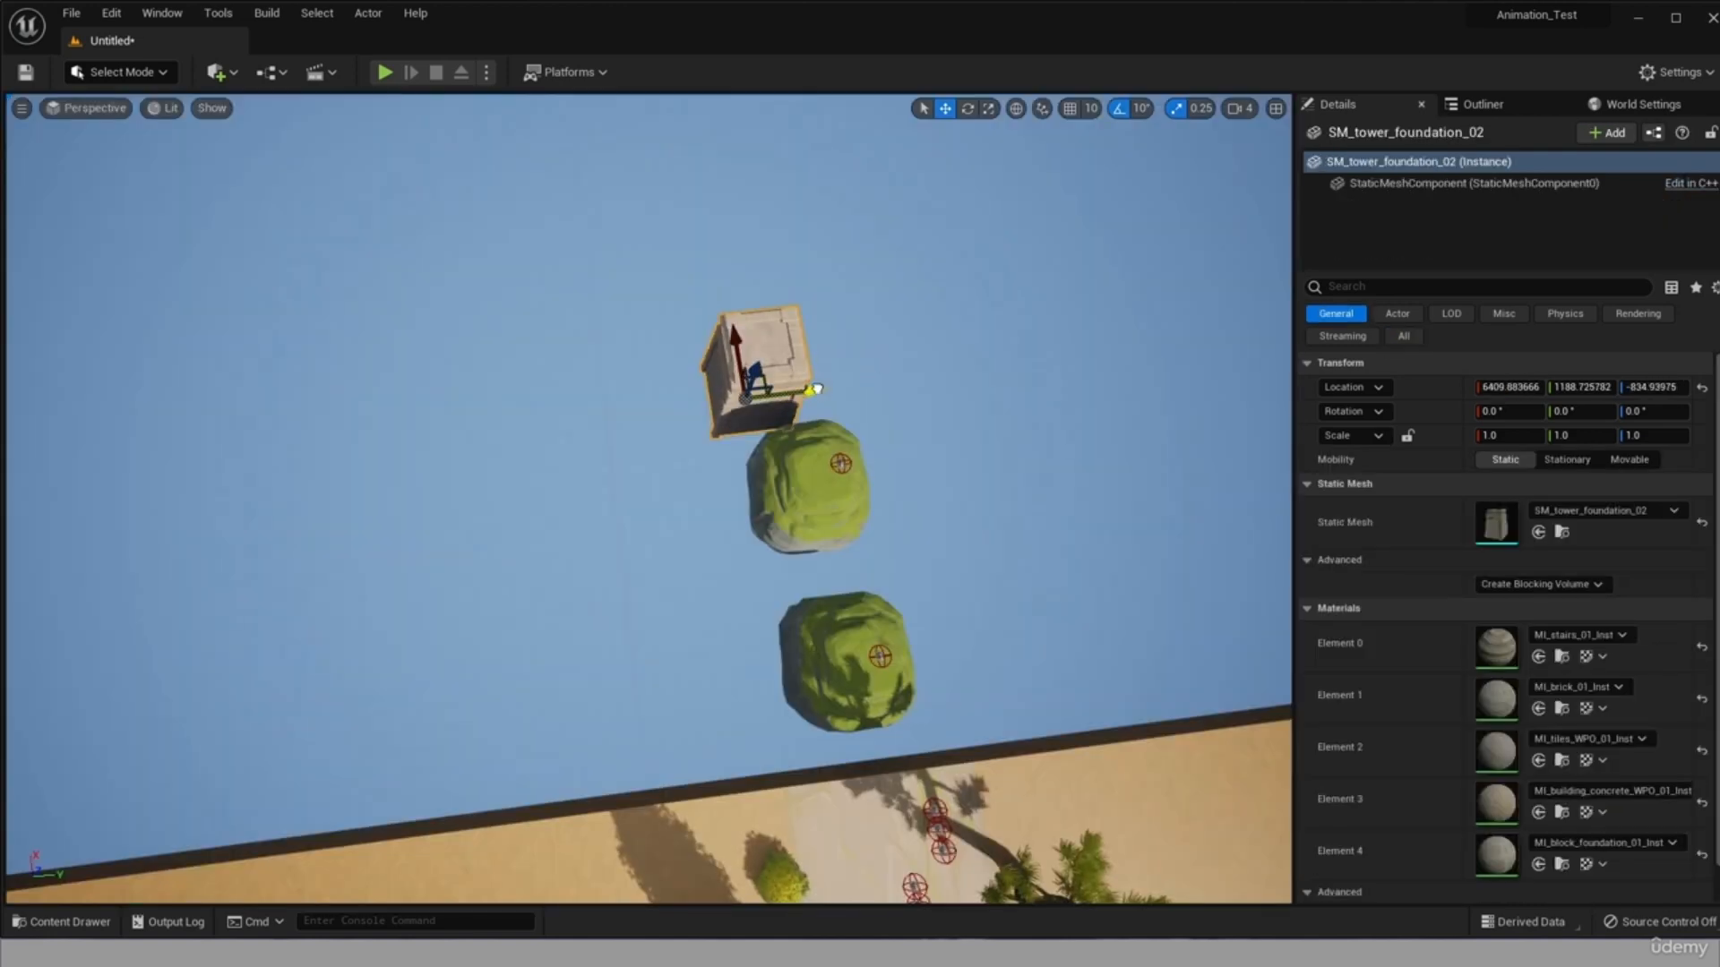
# Move the tower foundation to about Y 1439 to line it up with the cliffs, and check its alignment in the left and top views.
pyautogui.keyDown('alt'); pyautogui.moveTo(925, 405); pyautogui.dragTo(1129, 277); pyautogui.keyUp('alt')
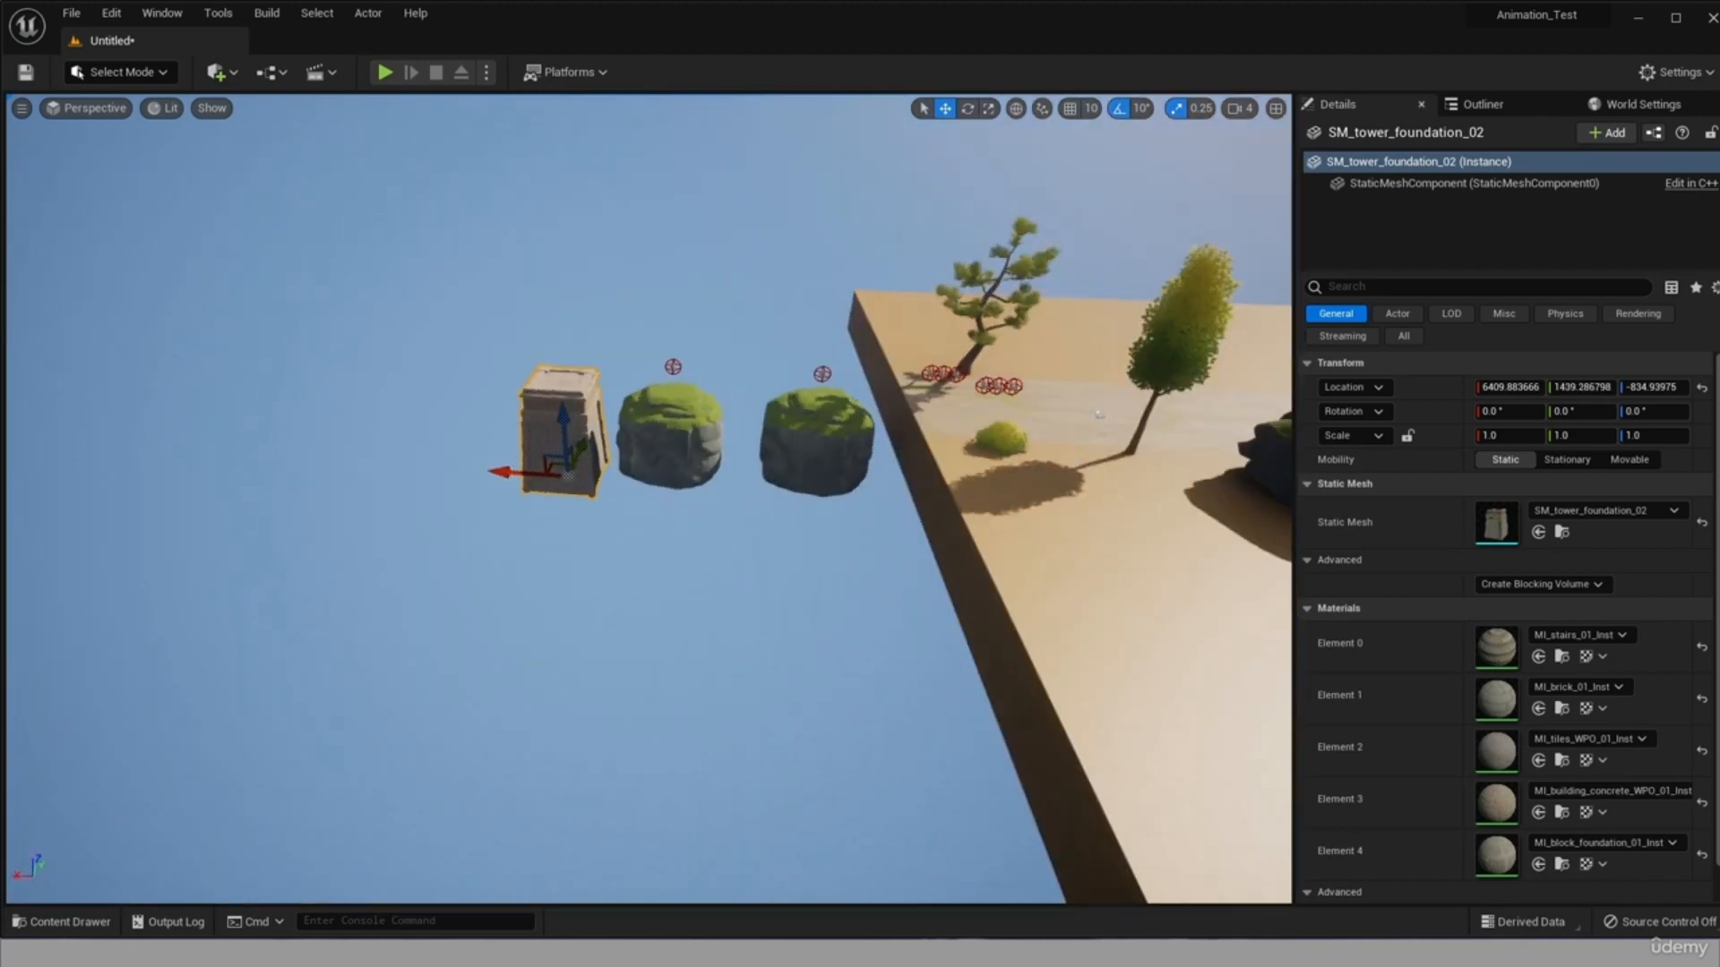
pyautogui.click(85, 108)
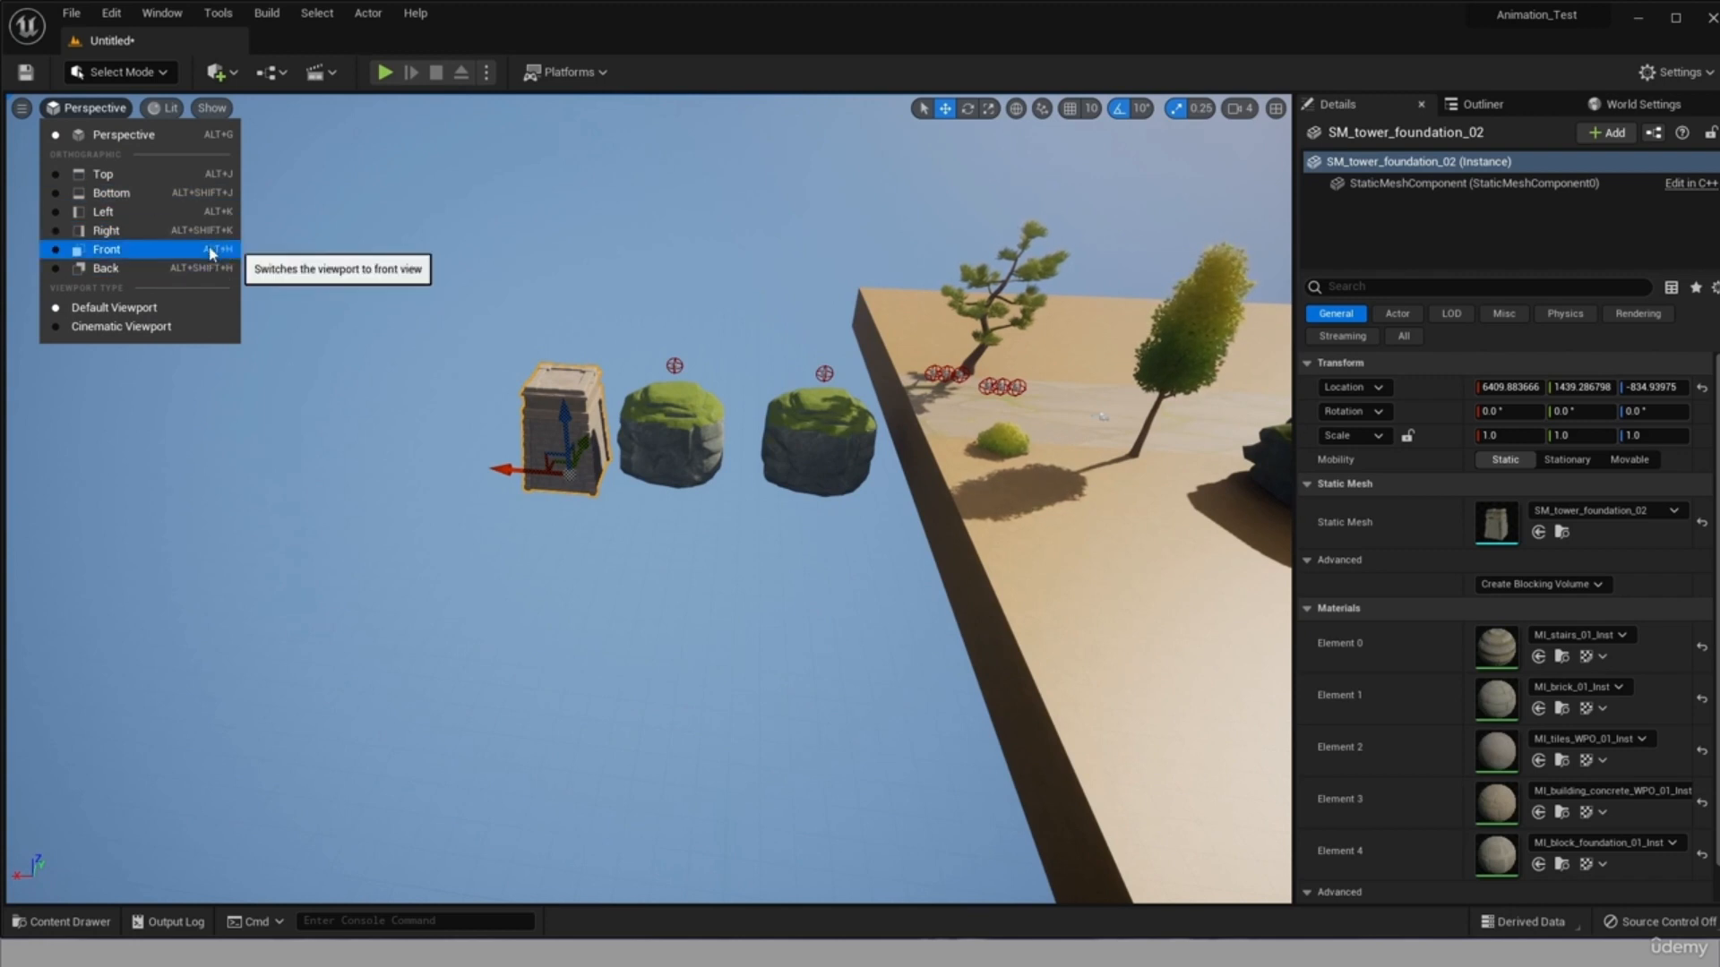
pyautogui.click(215, 215)
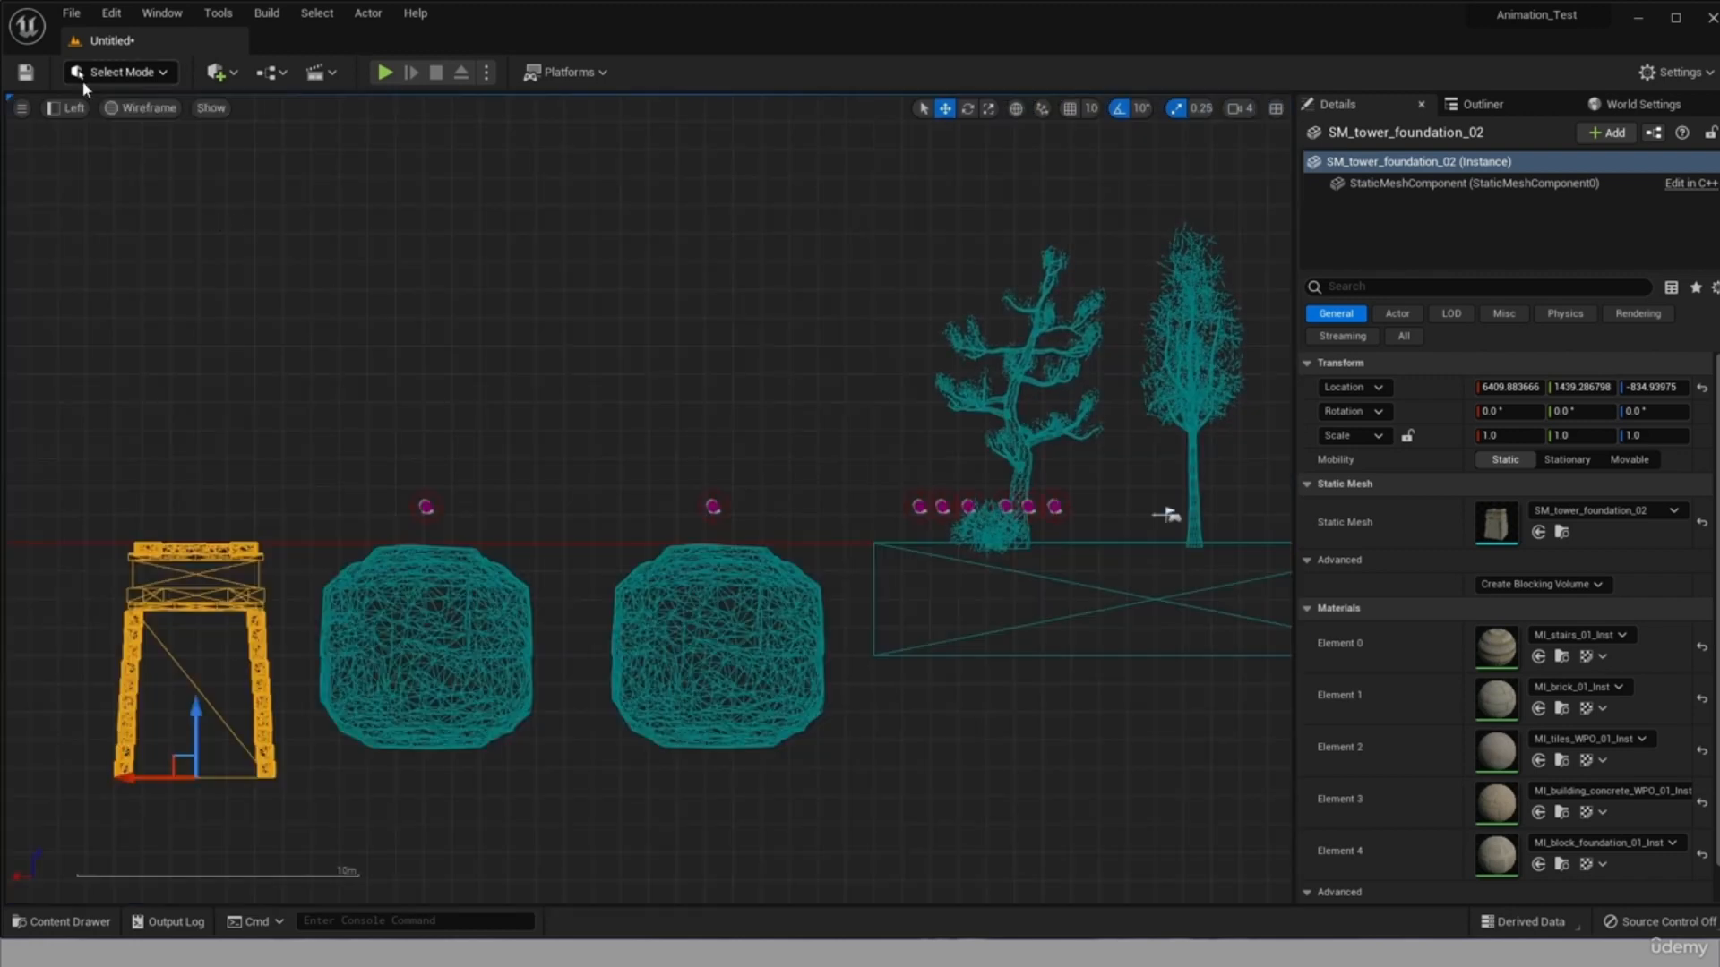
pyautogui.click(73, 108)
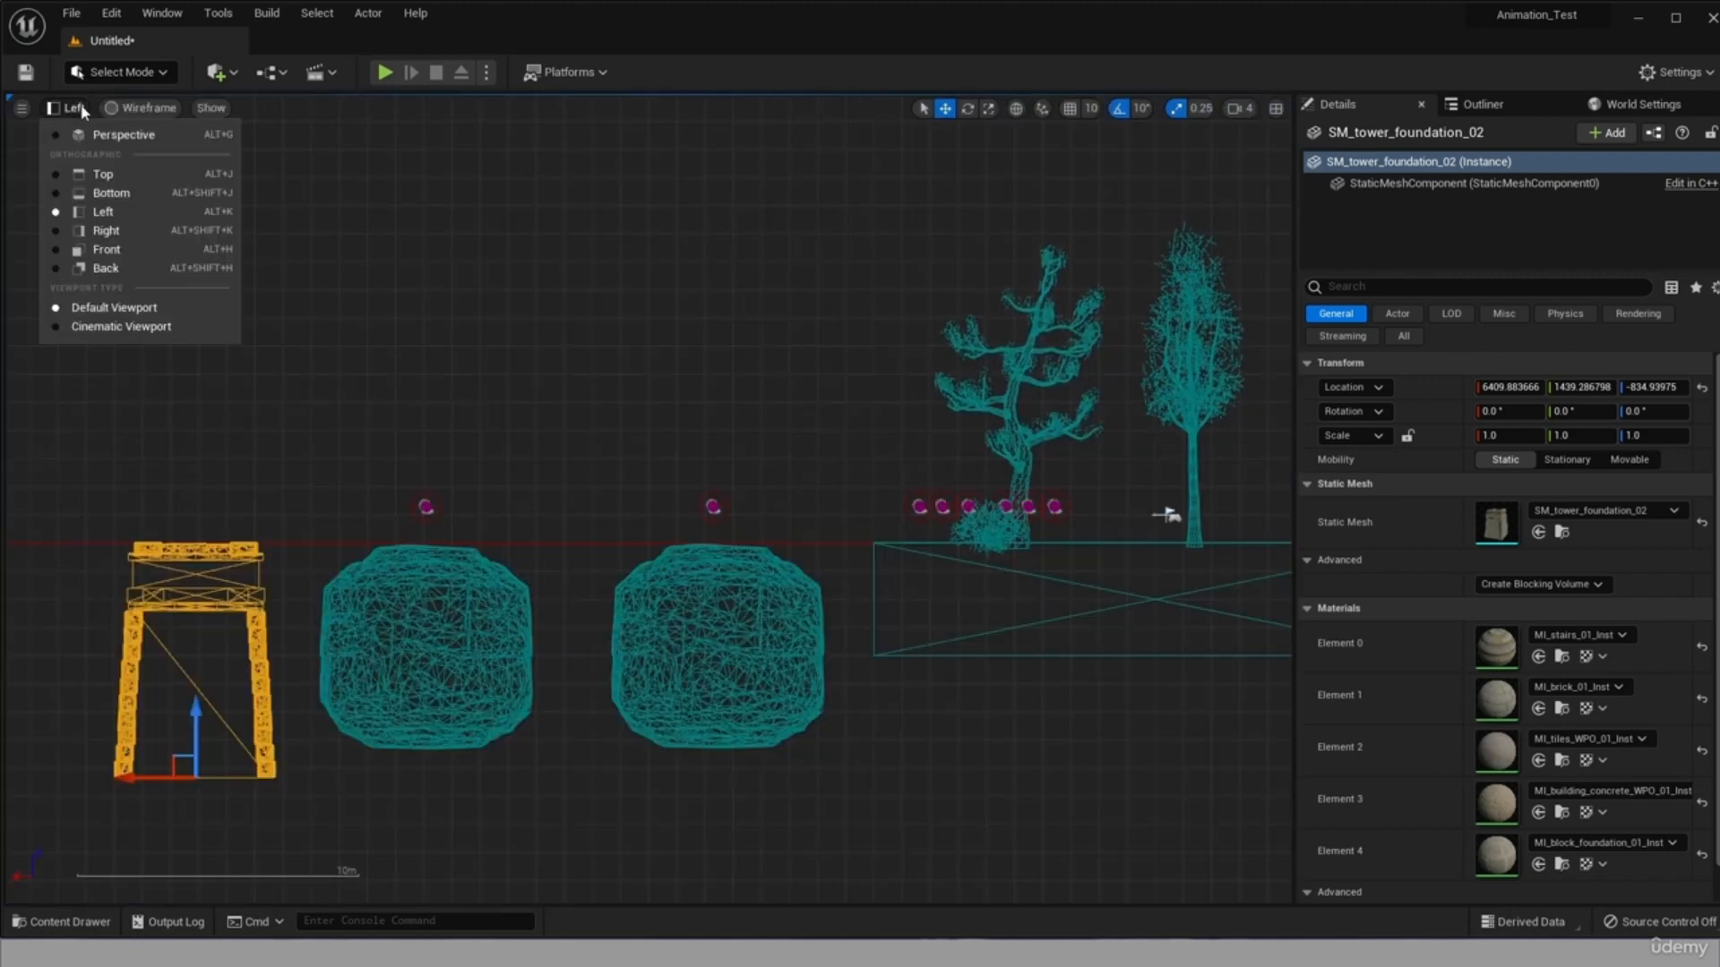
pyautogui.click(137, 179)
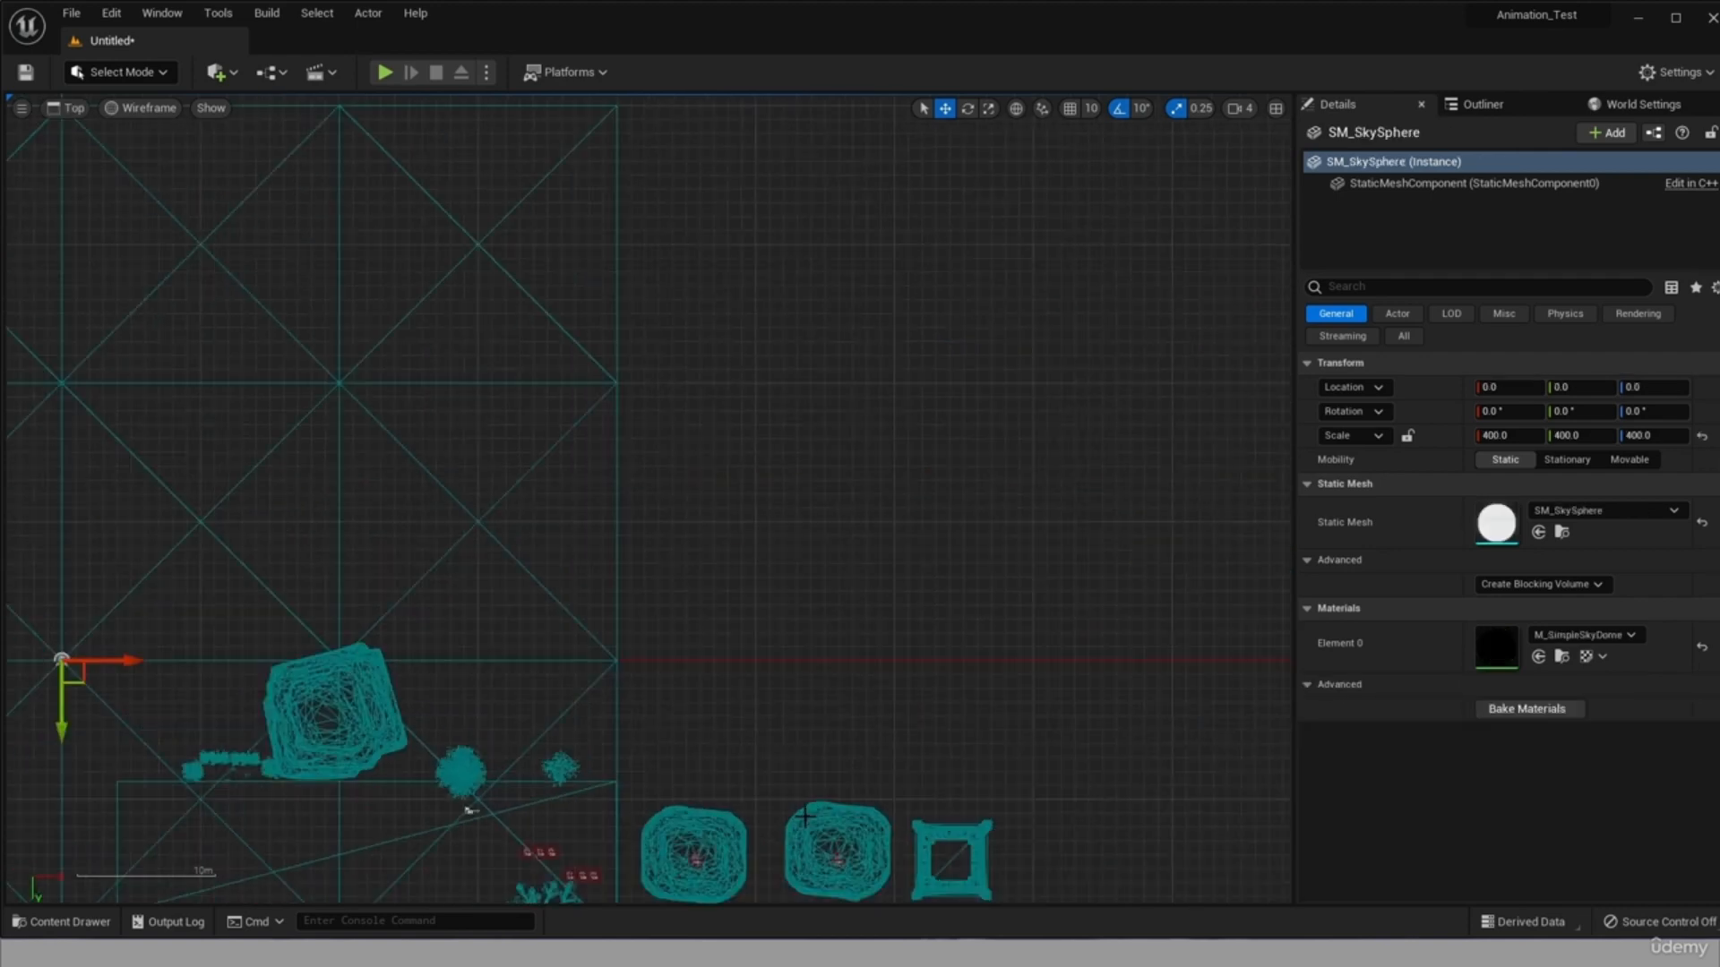
pyautogui.scroll(-3, 460, 806)
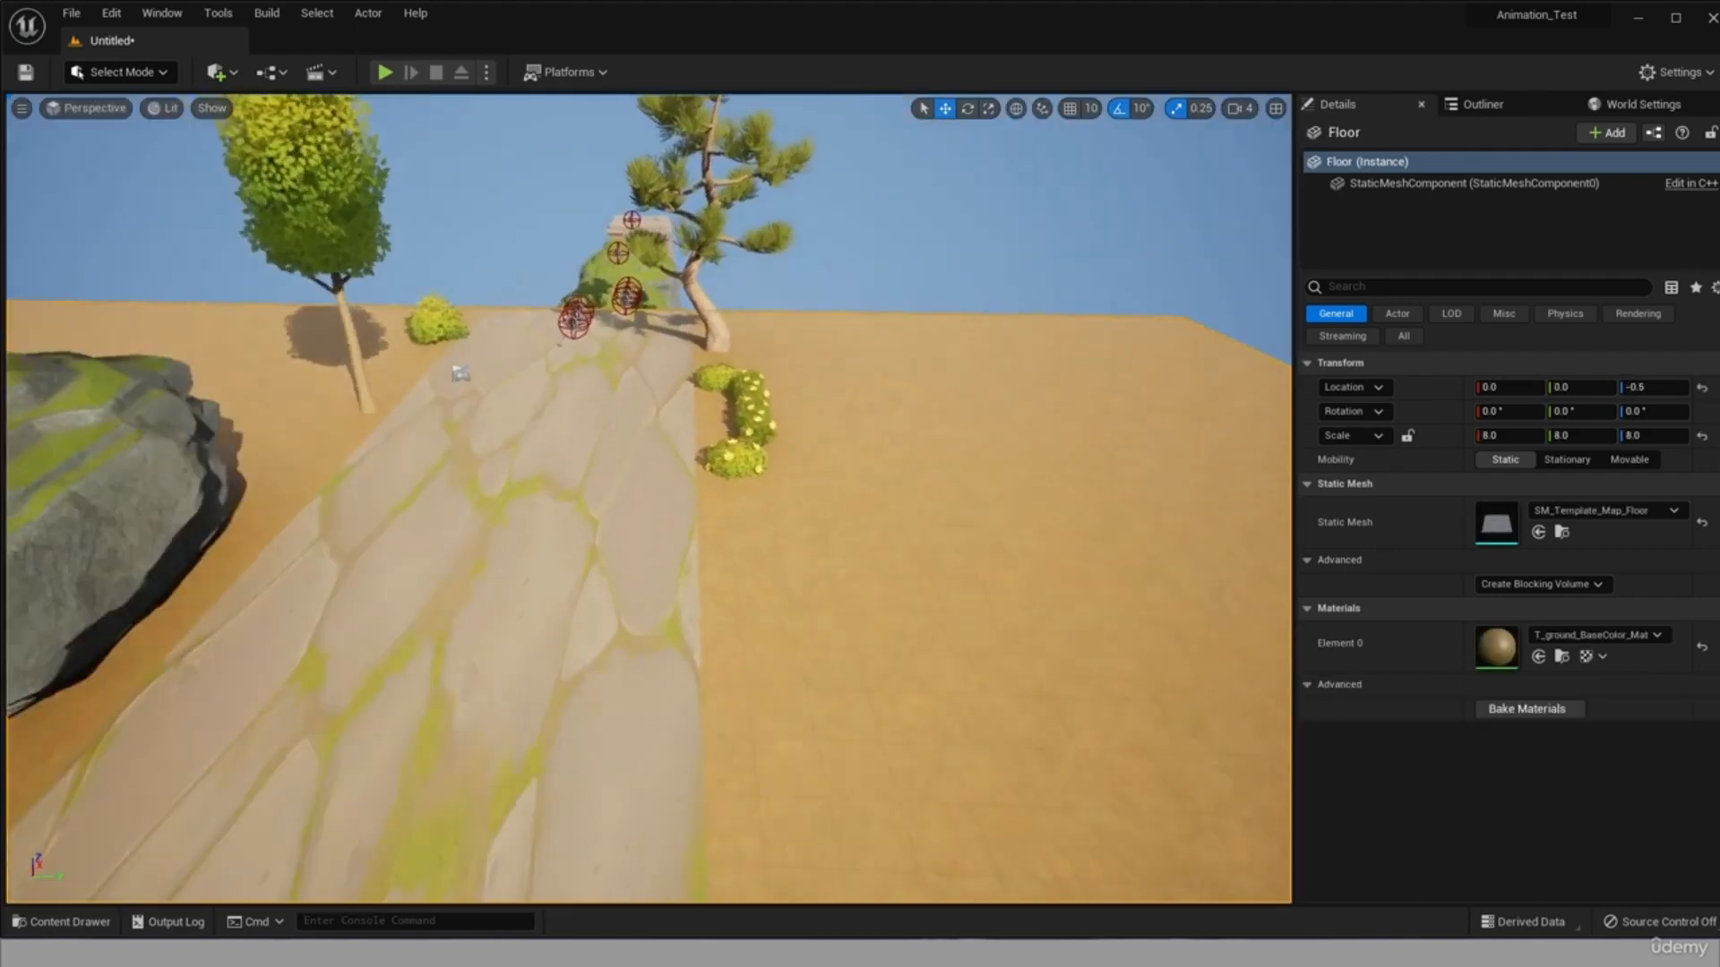
# Place a MovingPlatform from the Blueprints folder above the outlying cliffs, at about X 5664, Y 1544, Z 587.
pyautogui.moveTo(649, 498); pyautogui.dragTo(820, 515, button='right')
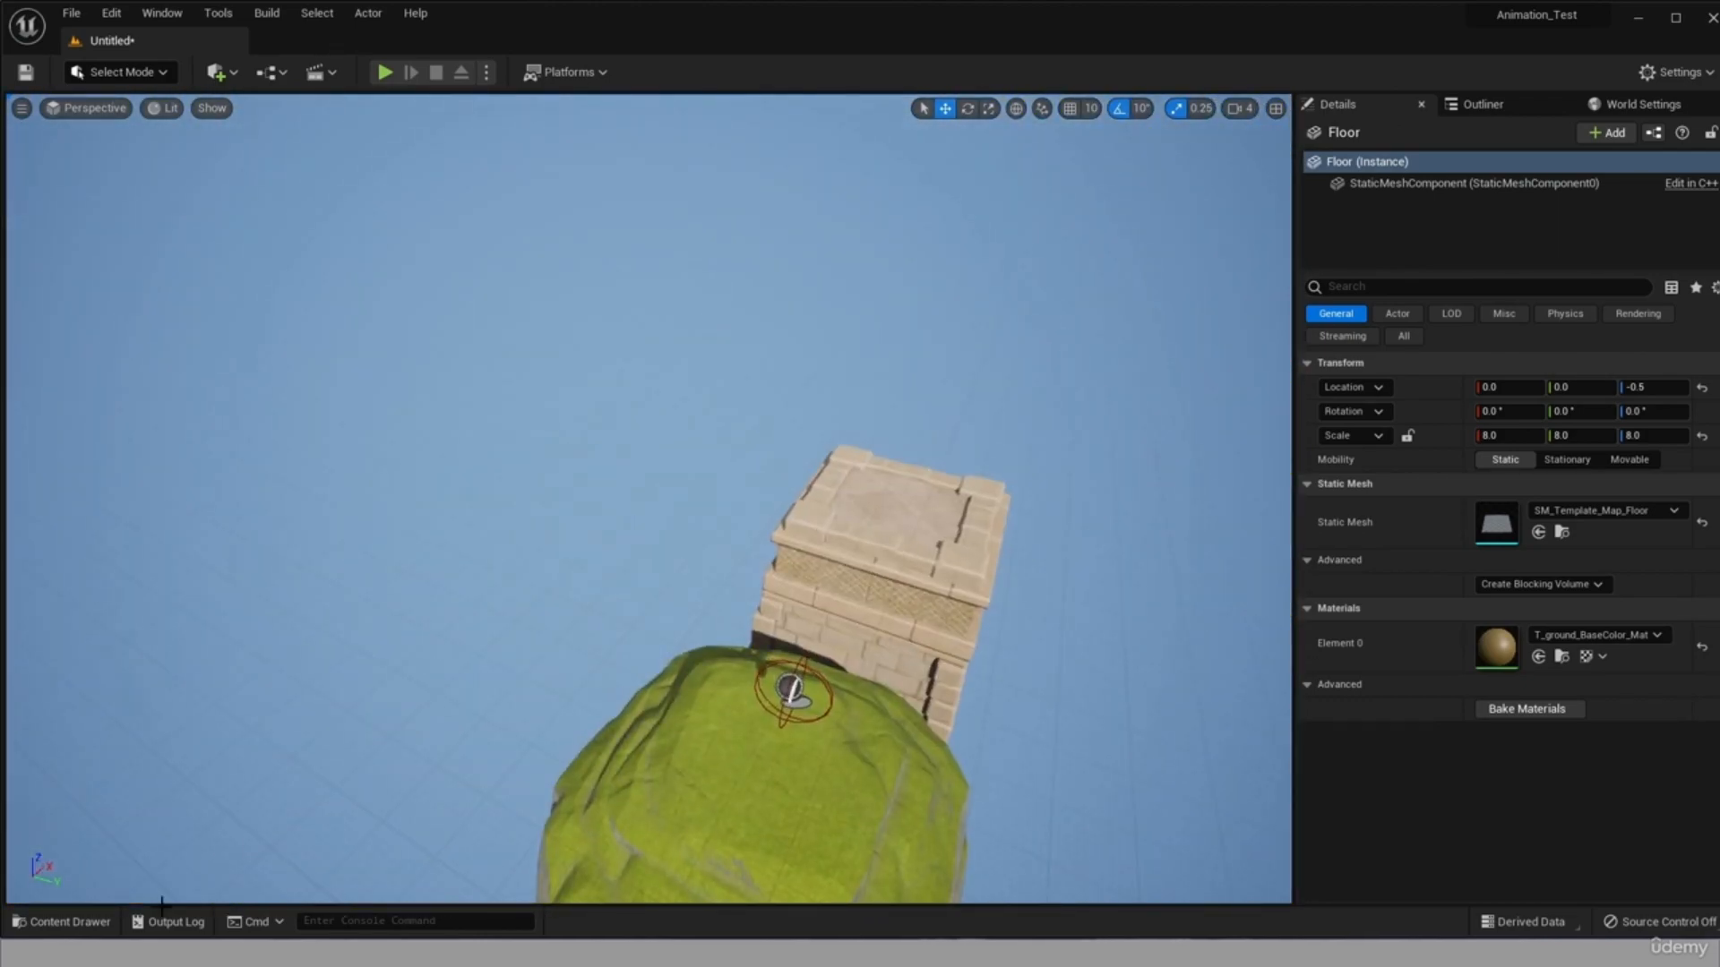
pyautogui.click(61, 922)
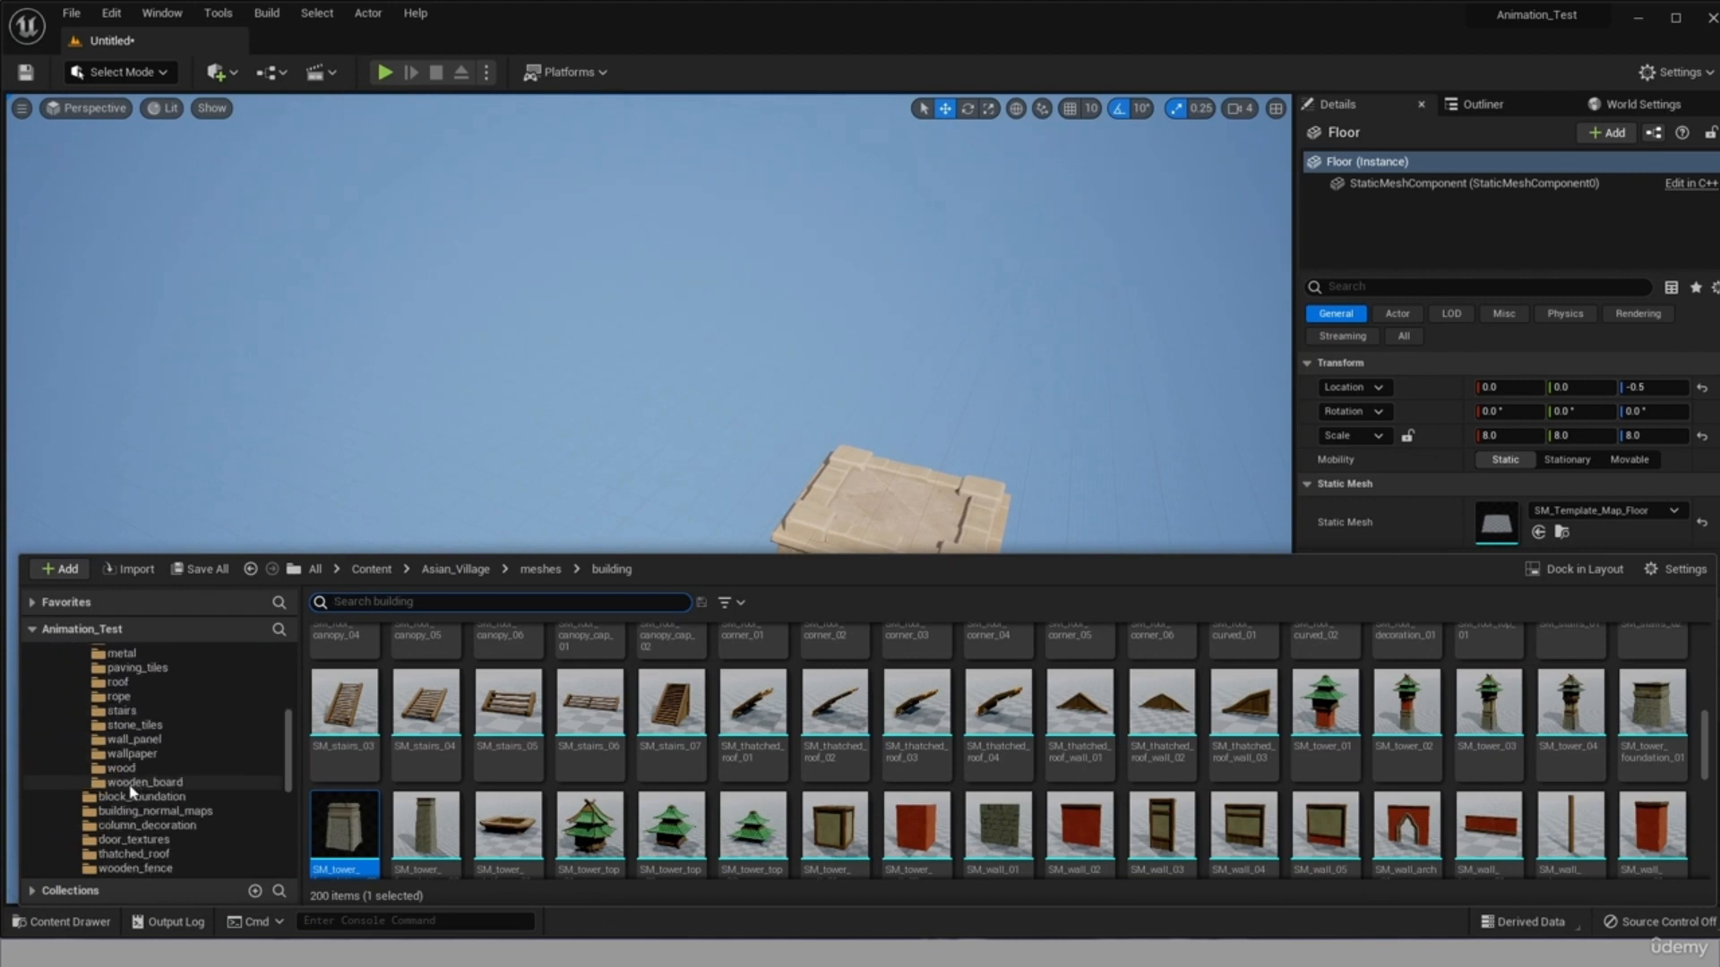
pyautogui.scroll(-5, 134, 810)
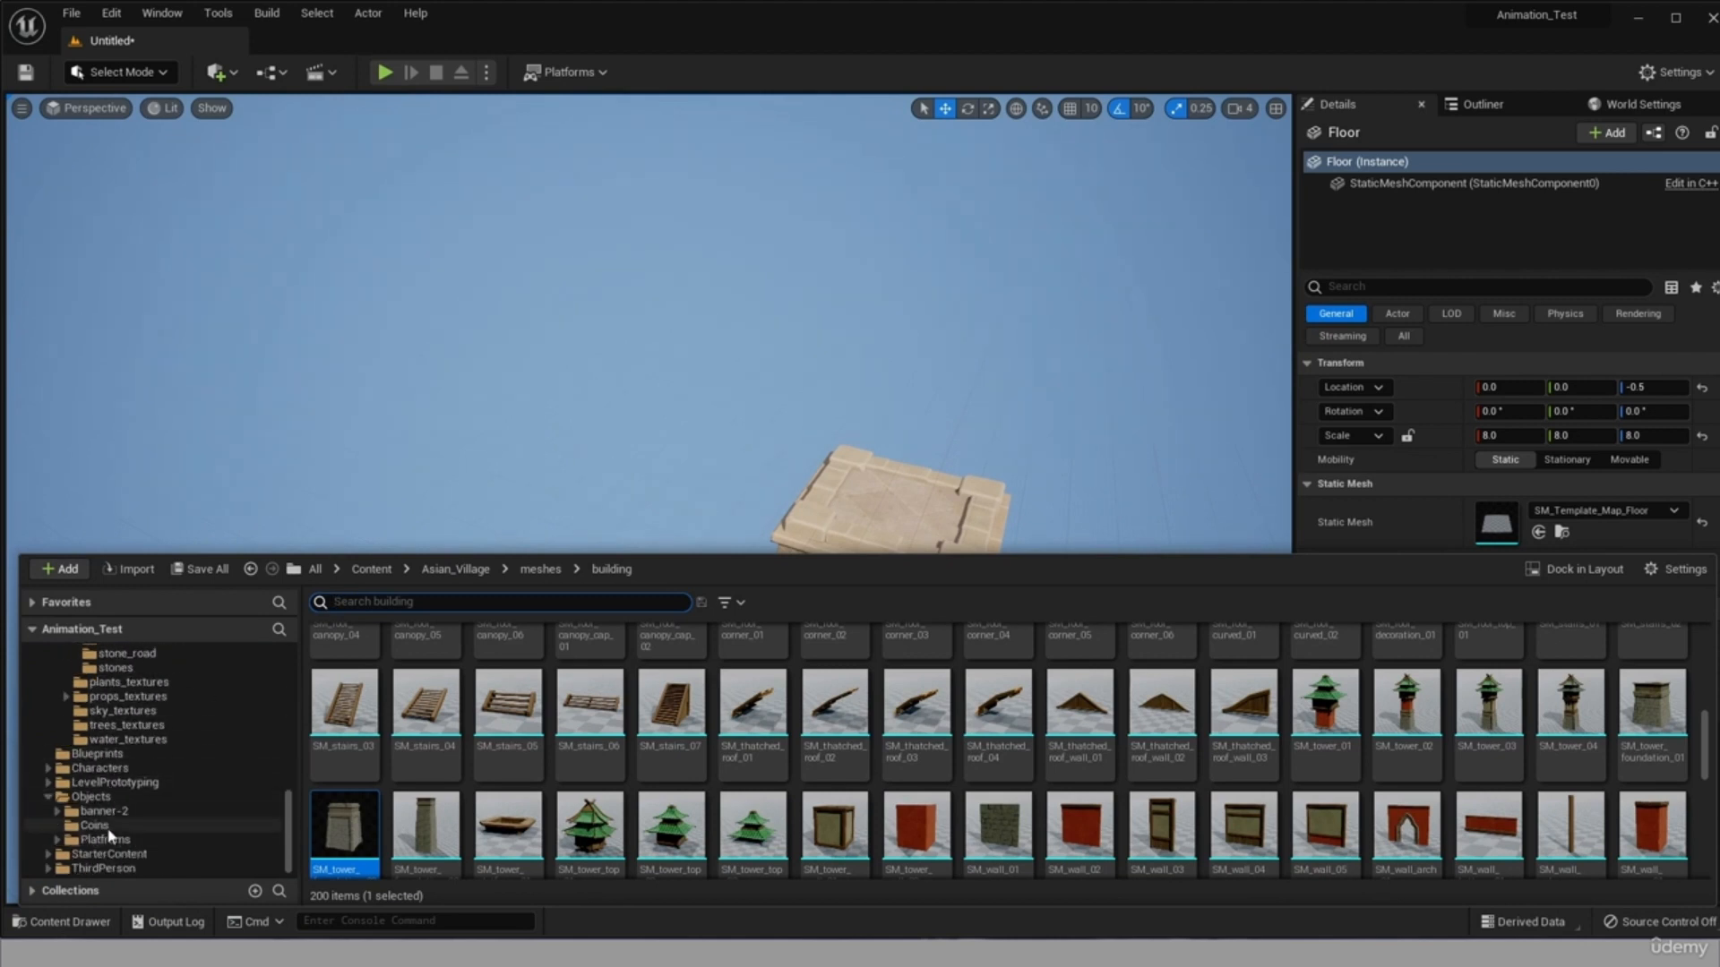
pyautogui.click(354, 681)
pyautogui.doubleClick(356, 682)
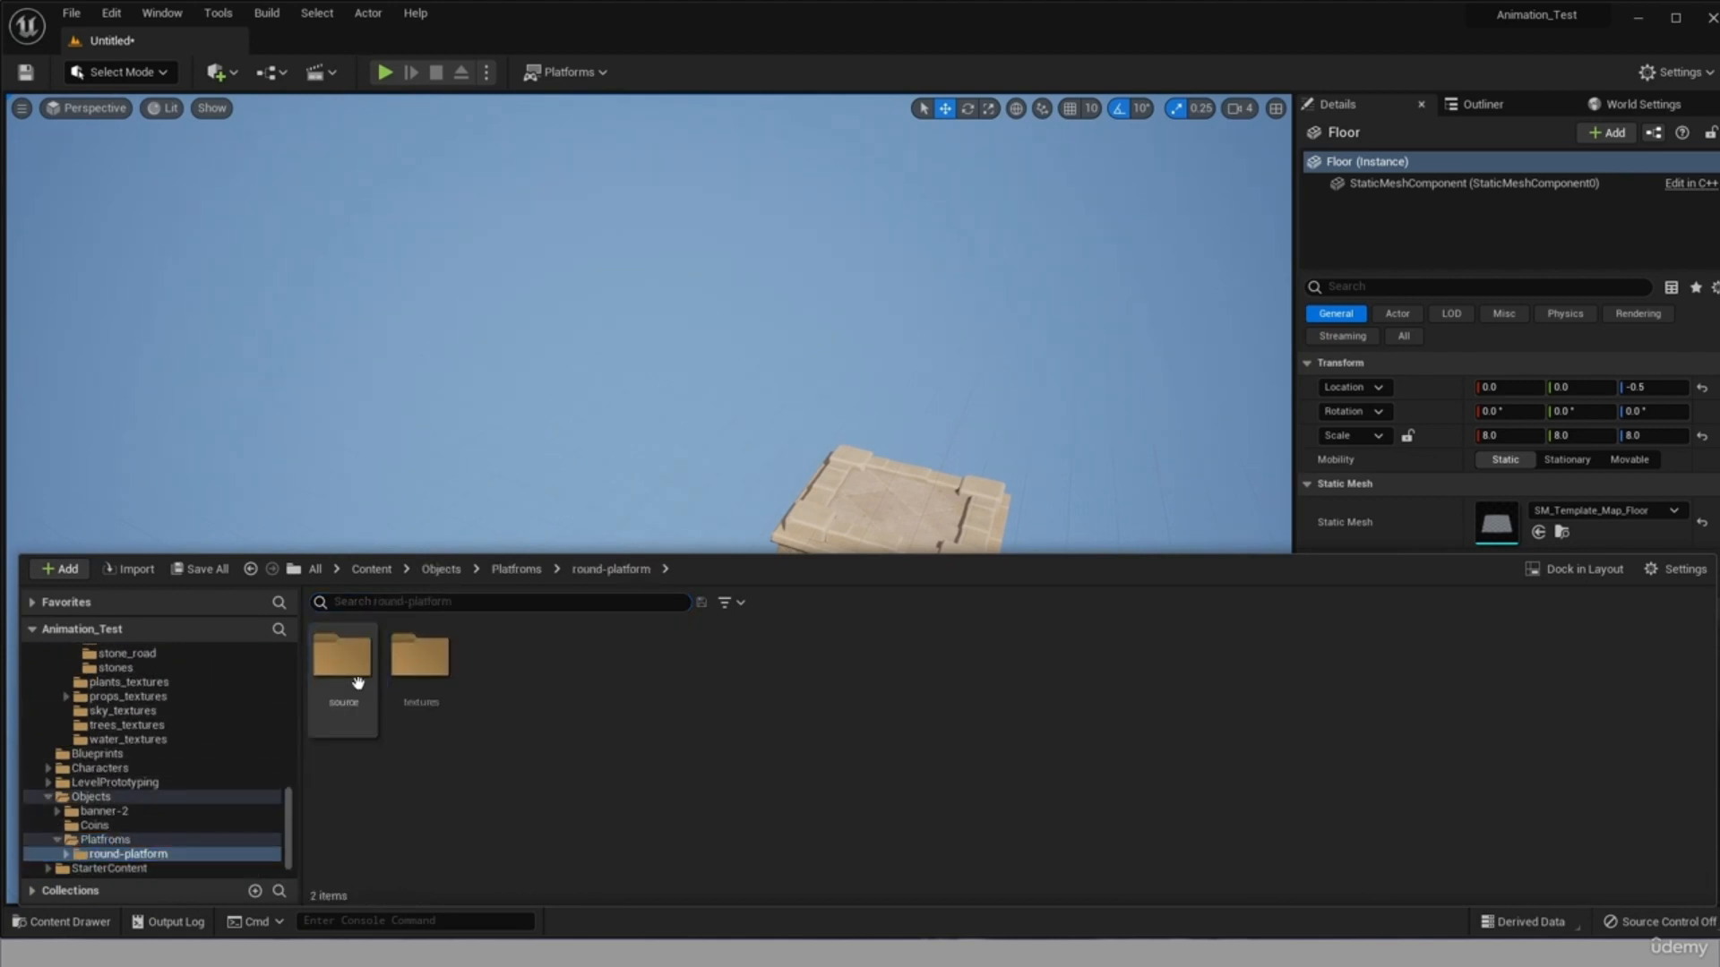
pyautogui.scroll(3, 134, 833)
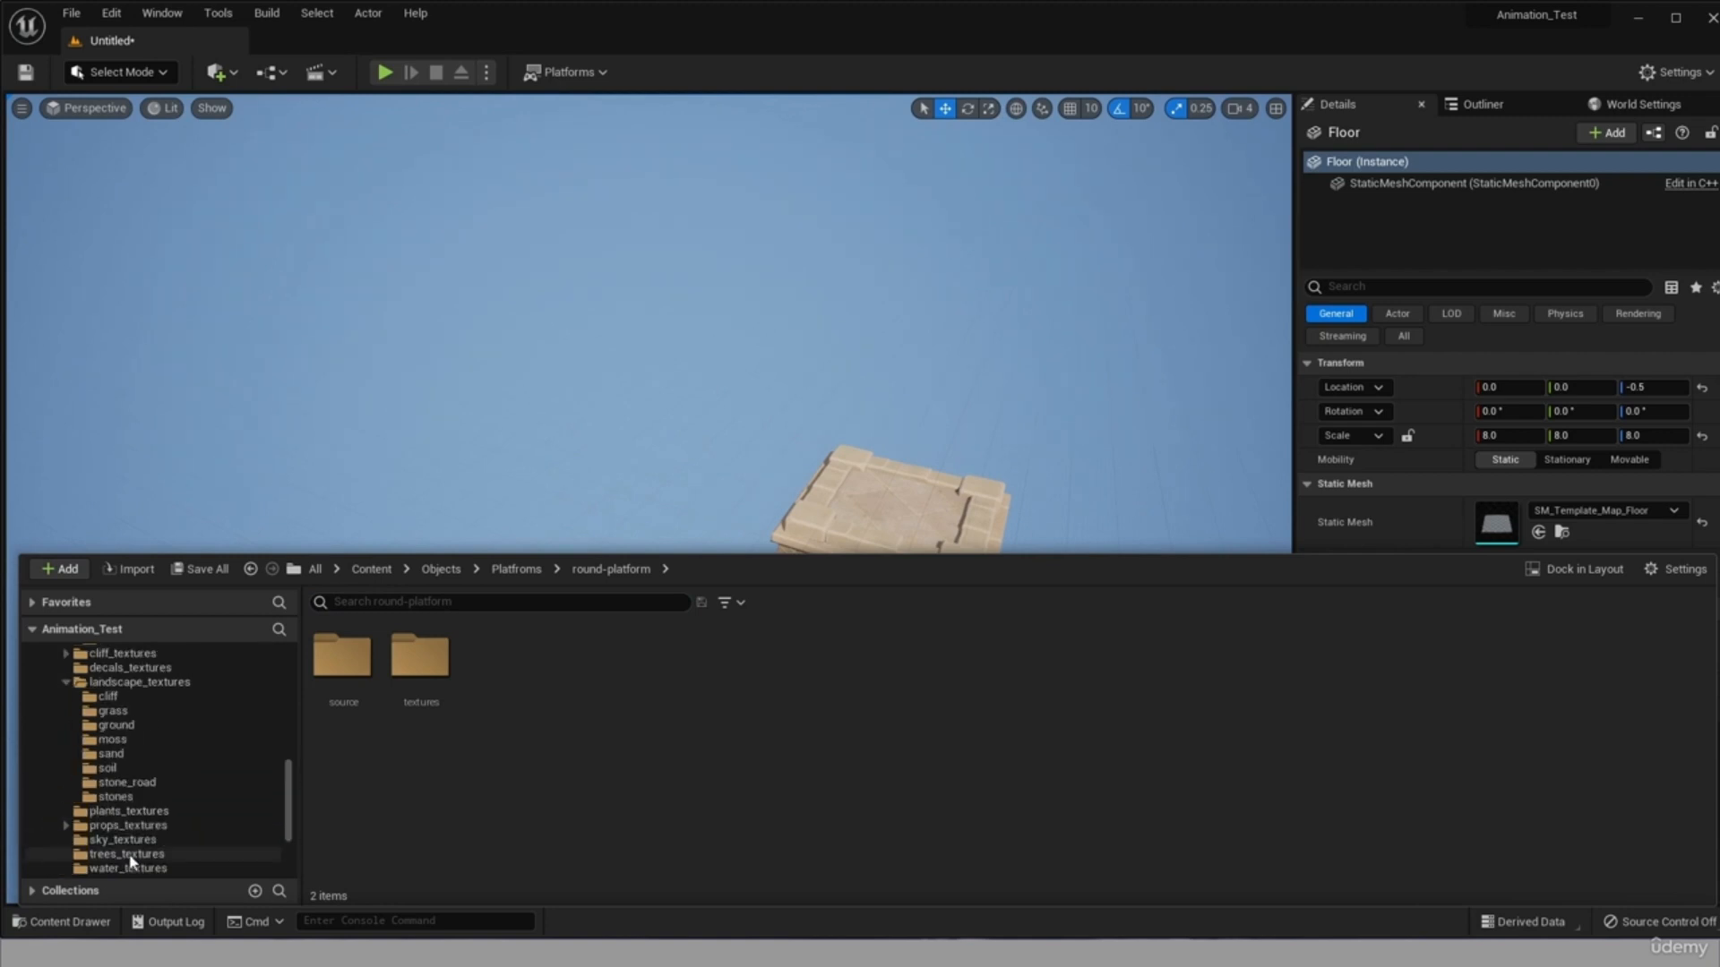
pyautogui.click(125, 782)
pyautogui.click(99, 796)
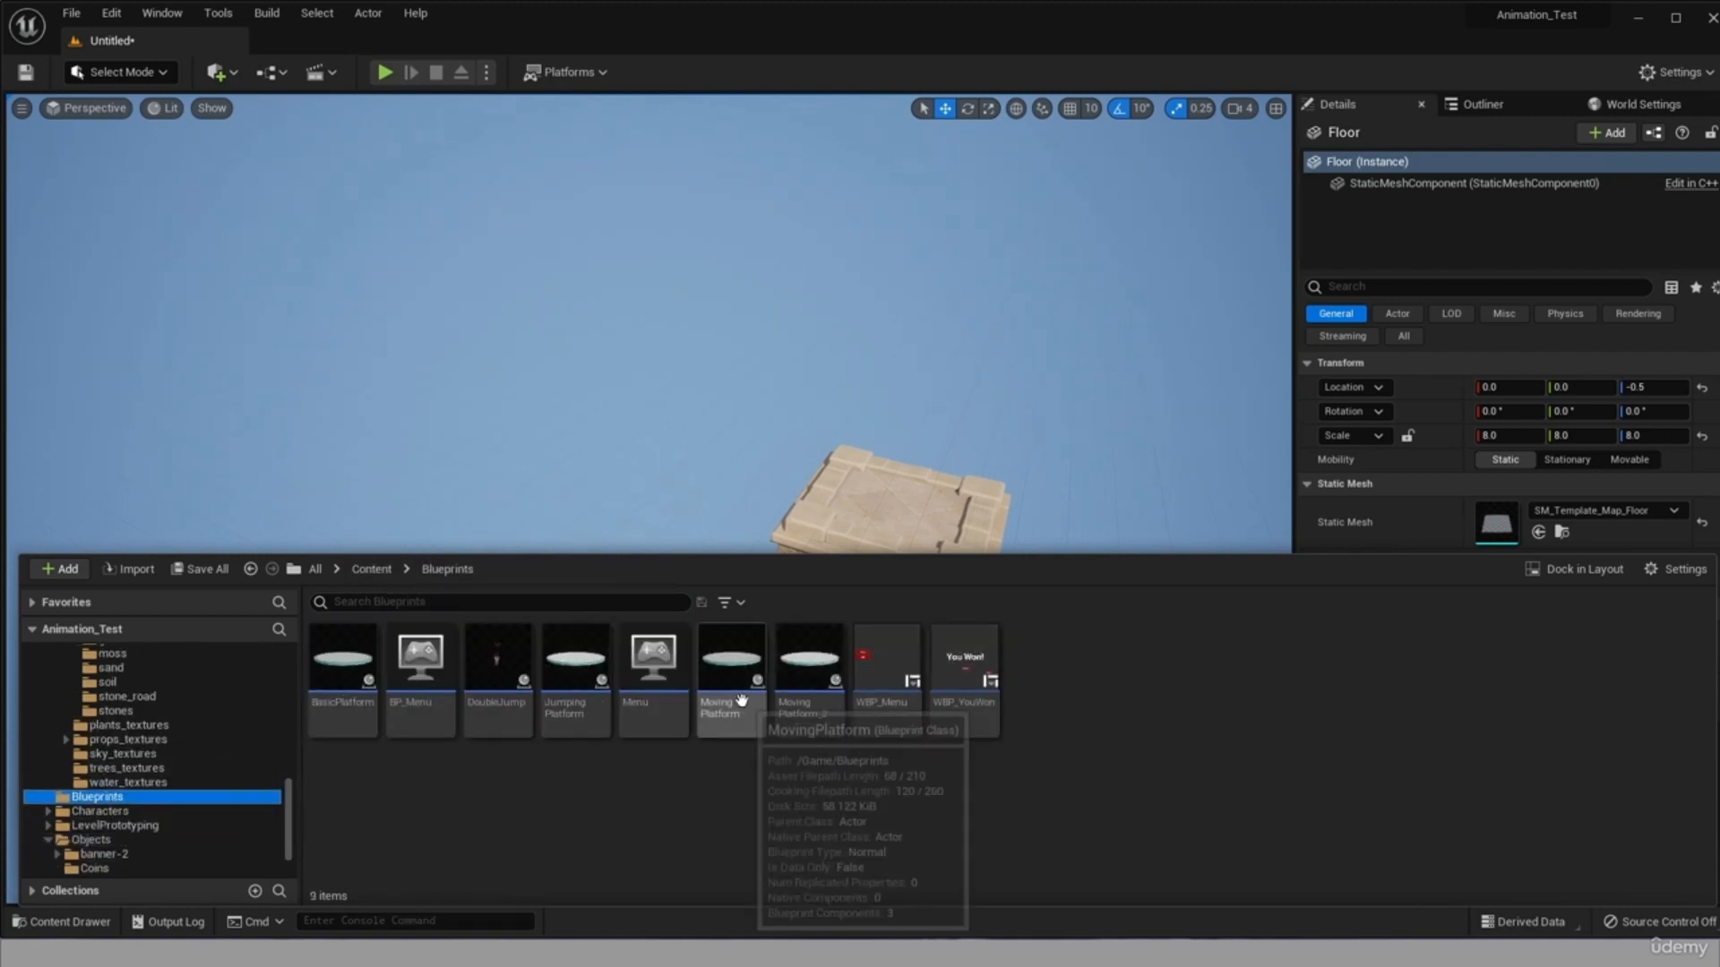
pyautogui.click(731, 667)
pyautogui.moveTo(817, 487); pyautogui.dragTo(972, 392)
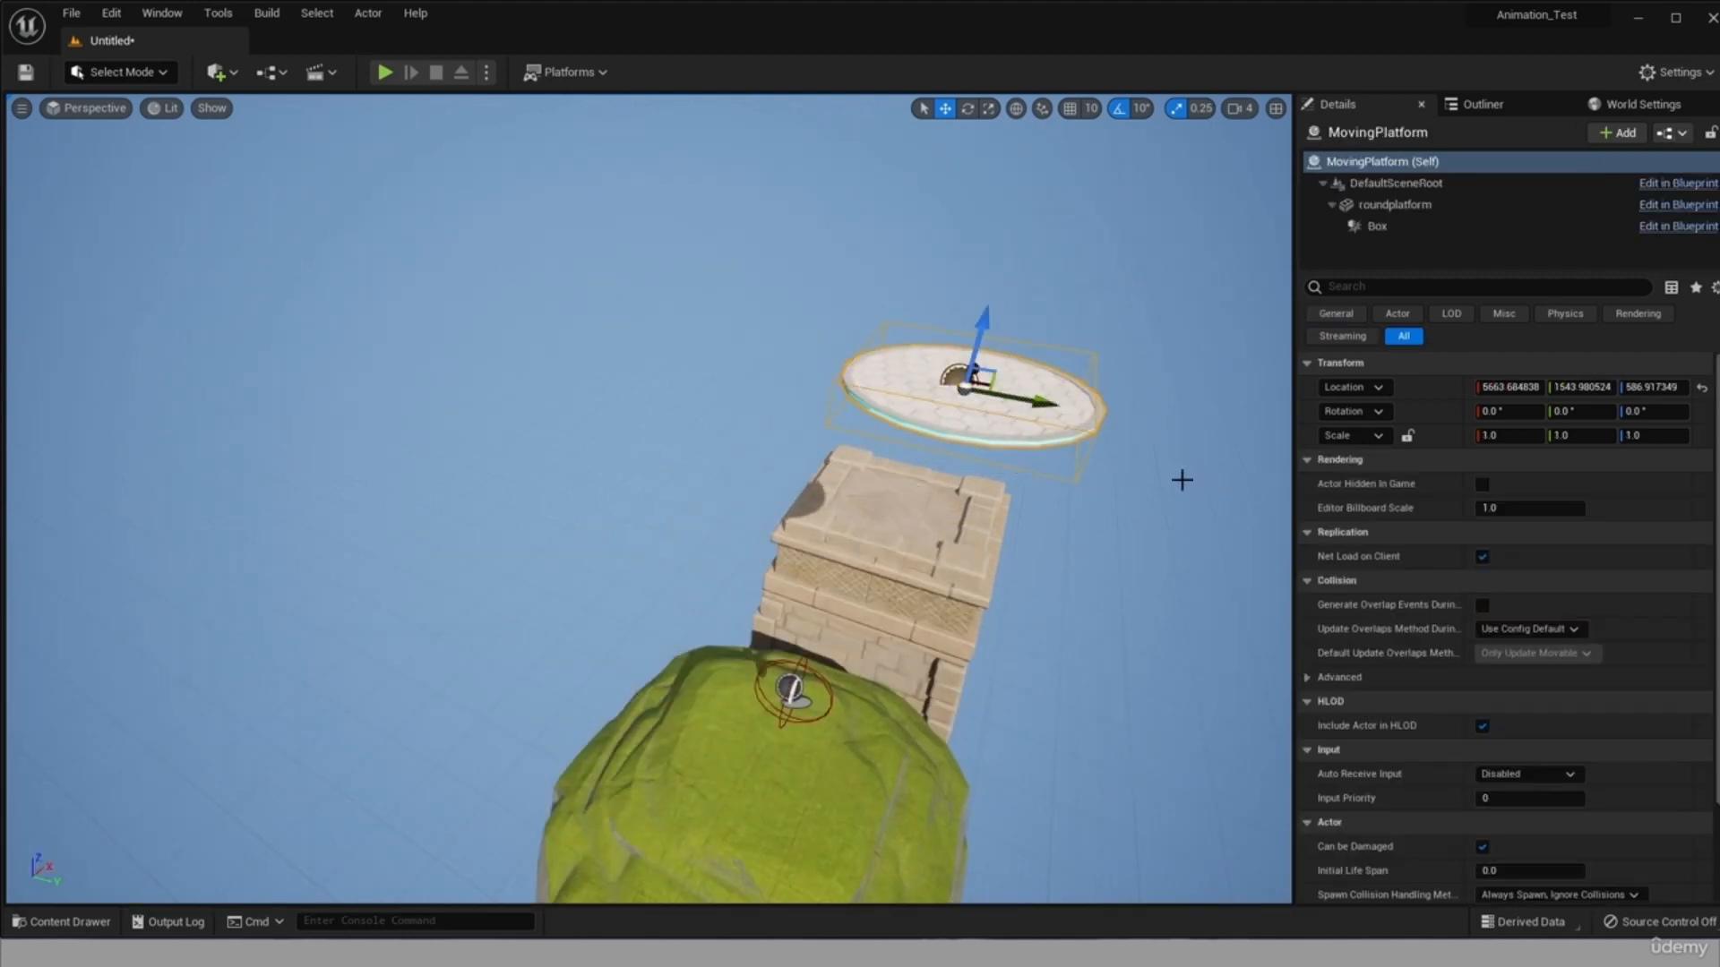
pyautogui.moveTo(1182, 480); pyautogui.dragTo(1254, 439, button='right')
pyautogui.moveTo(192, 434); pyautogui.dragTo(107, 401, button='right')
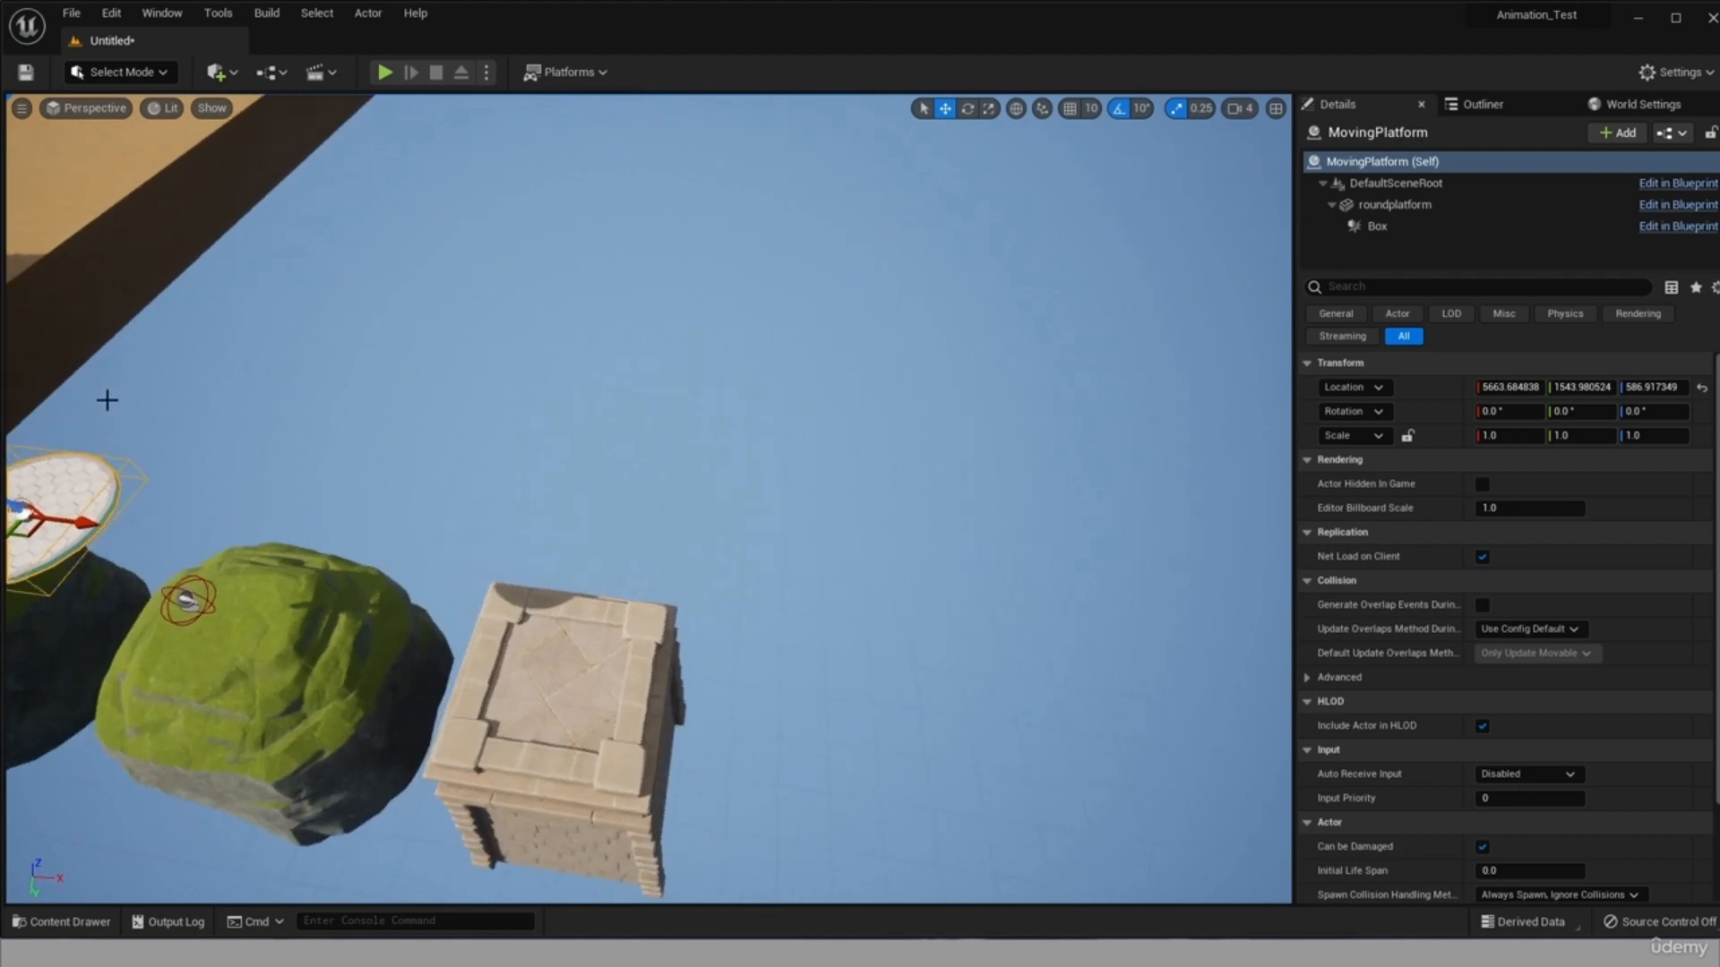
# Move the MovingPlatform past the tower foundation and lower it, to about X 6970 and Z -22.
pyautogui.moveTo(76, 526); pyautogui.dragTo(904, 791)
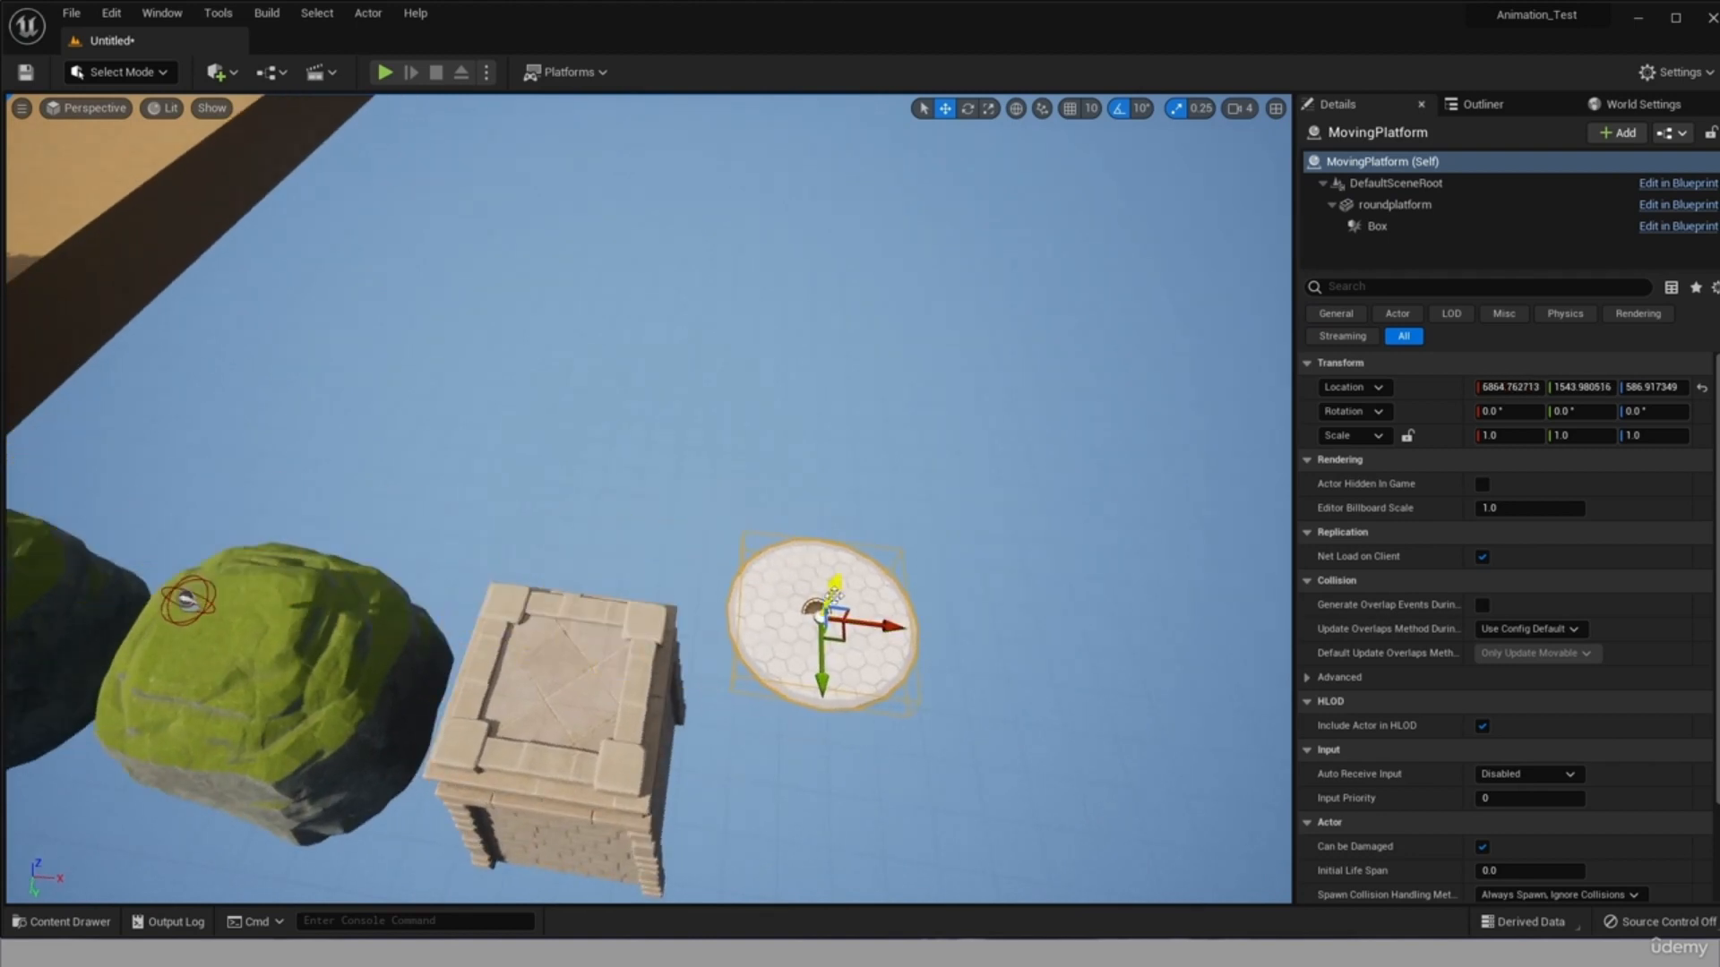
pyautogui.moveTo(834, 584)
pyautogui.mouseDown()
pyautogui.moveTo(828, 708)
pyautogui.moveTo(841, 661)
pyautogui.moveTo(762, 573)
pyautogui.moveTo(841, 479)
pyautogui.moveTo(837, 578)
pyautogui.mouseUp()
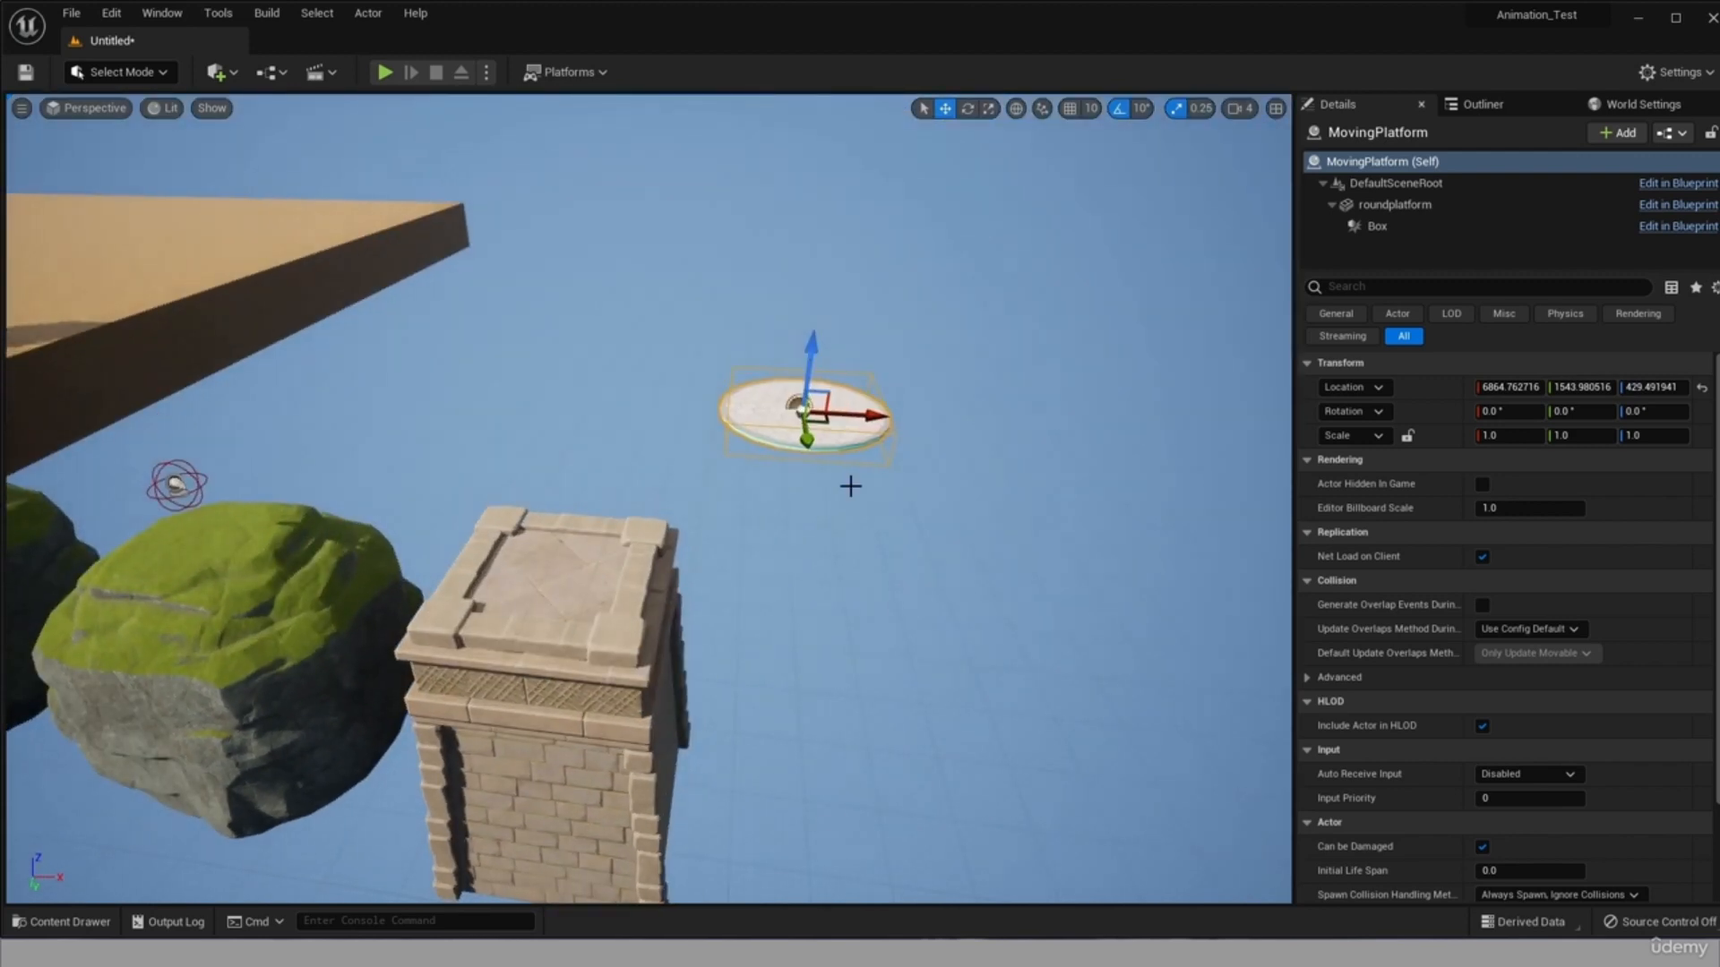
pyautogui.moveTo(804, 363); pyautogui.dragTo(813, 550)
pyautogui.scroll(2, 756, 590)
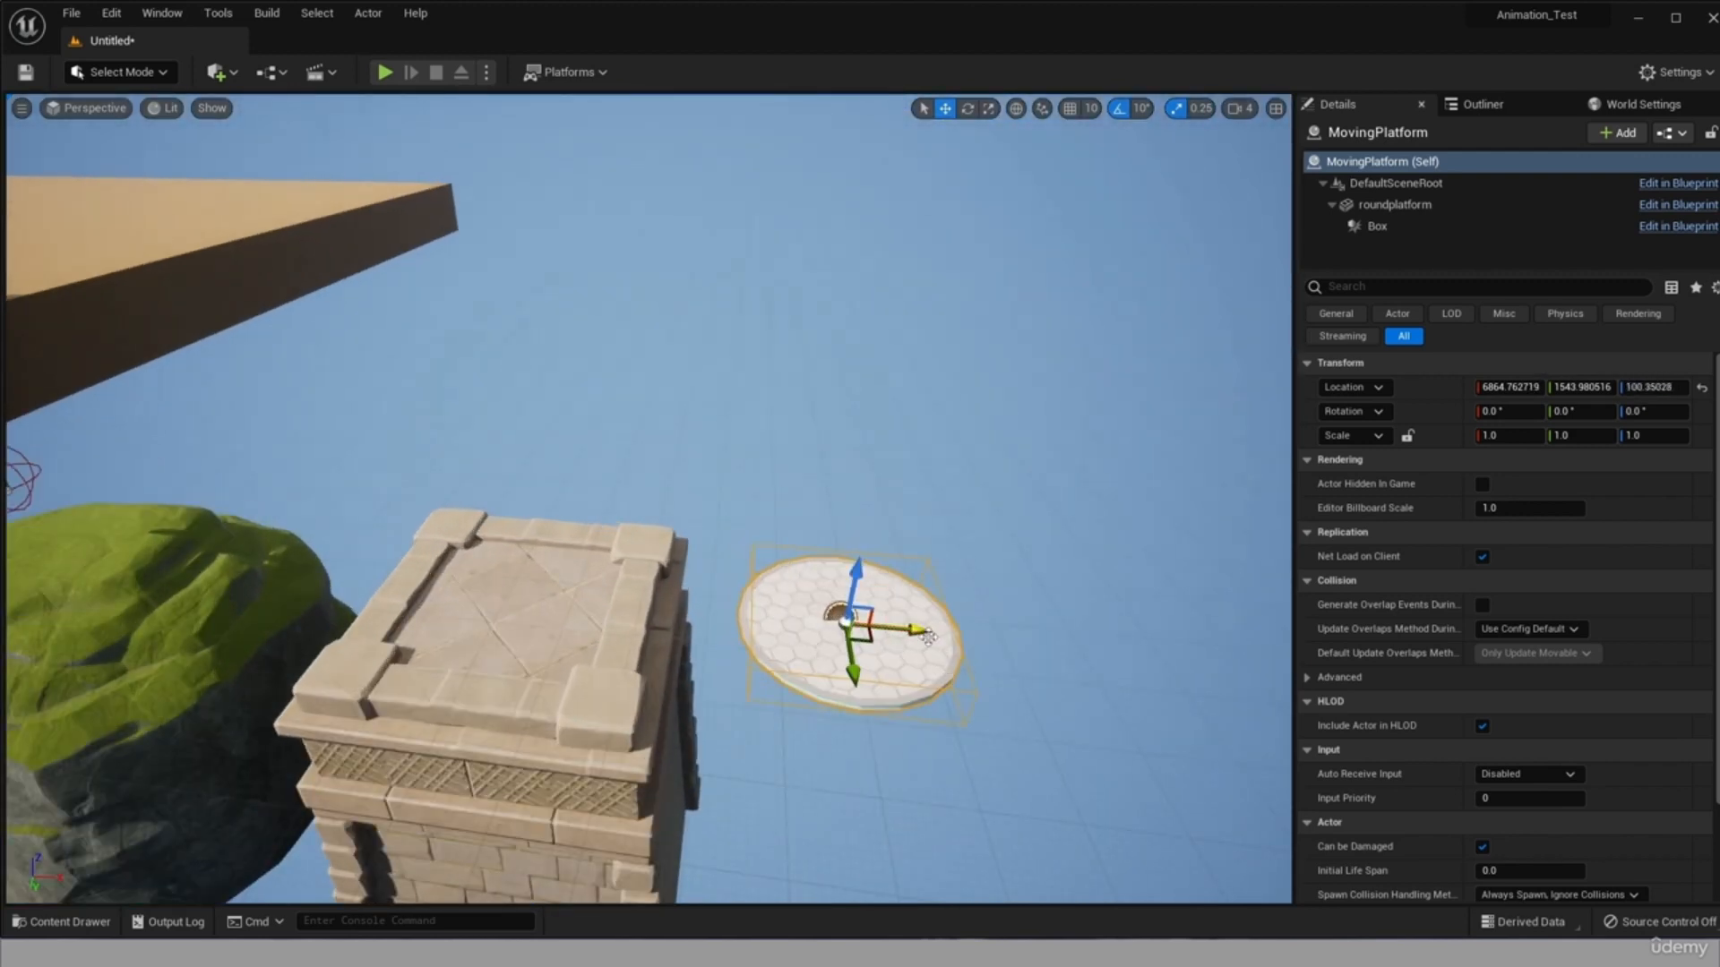
pyautogui.moveTo(928, 637); pyautogui.dragTo(1012, 671)
pyautogui.moveTo(961, 608); pyautogui.dragTo(960, 675)
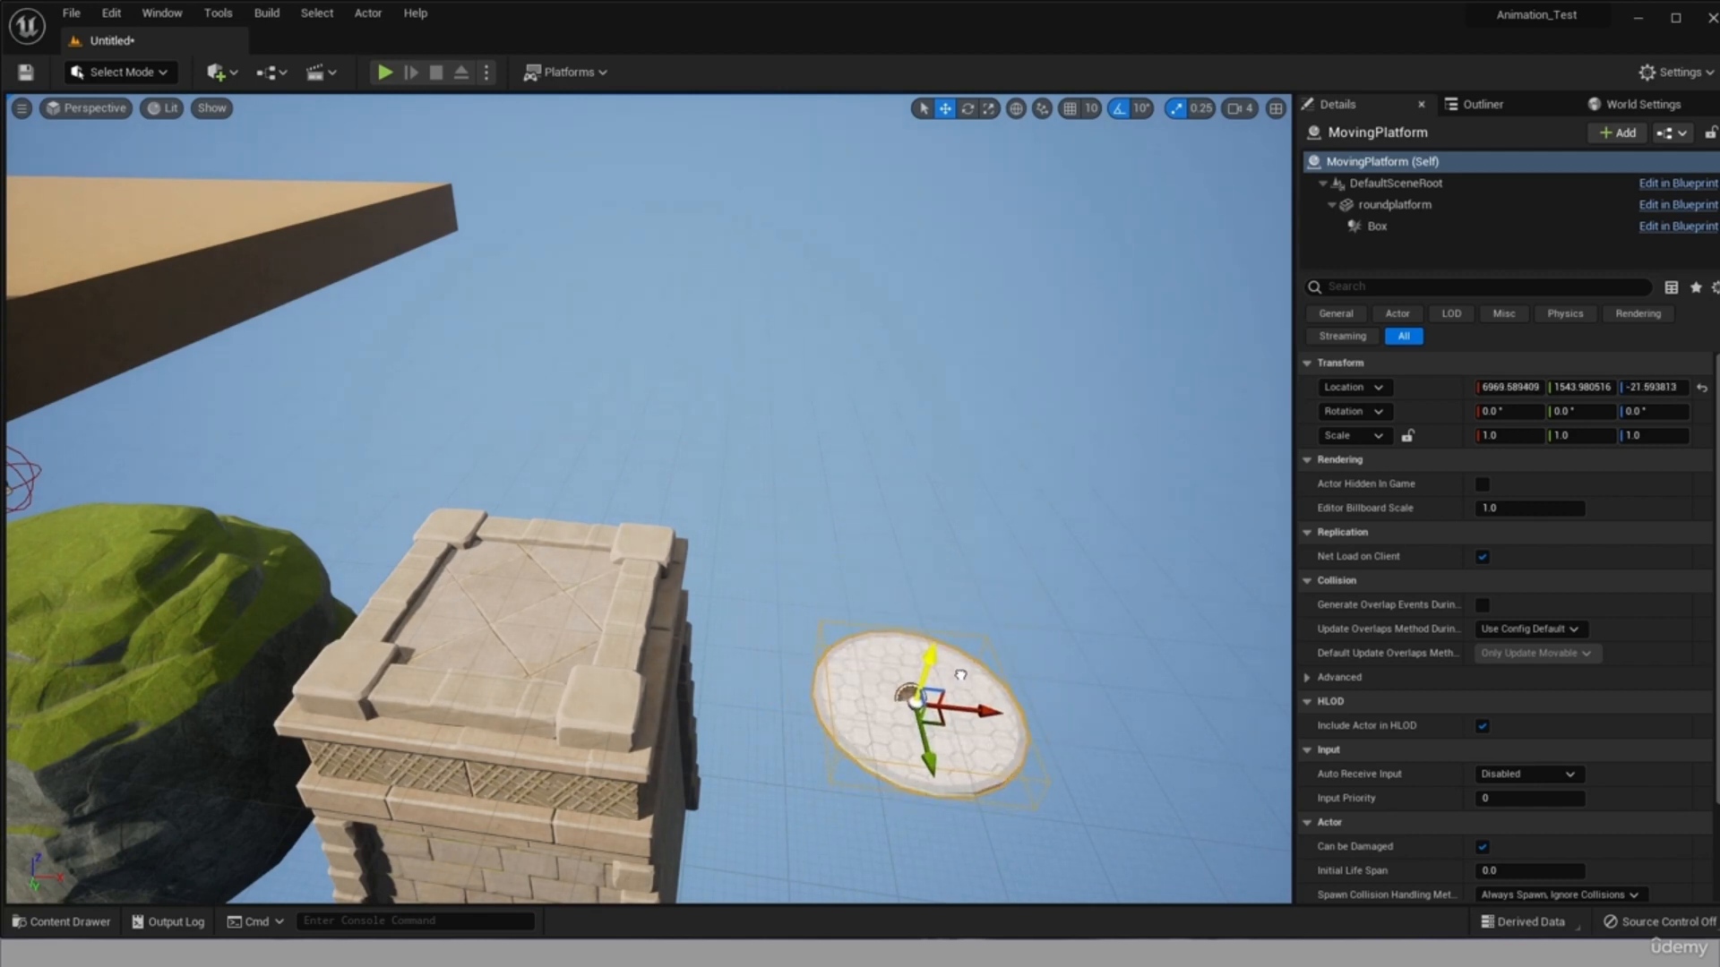
# Playtest the level by collecting the coins and jumping over the cliffs to the tower foundation, checking the moving platform ahead.
pyautogui.click(384, 71)
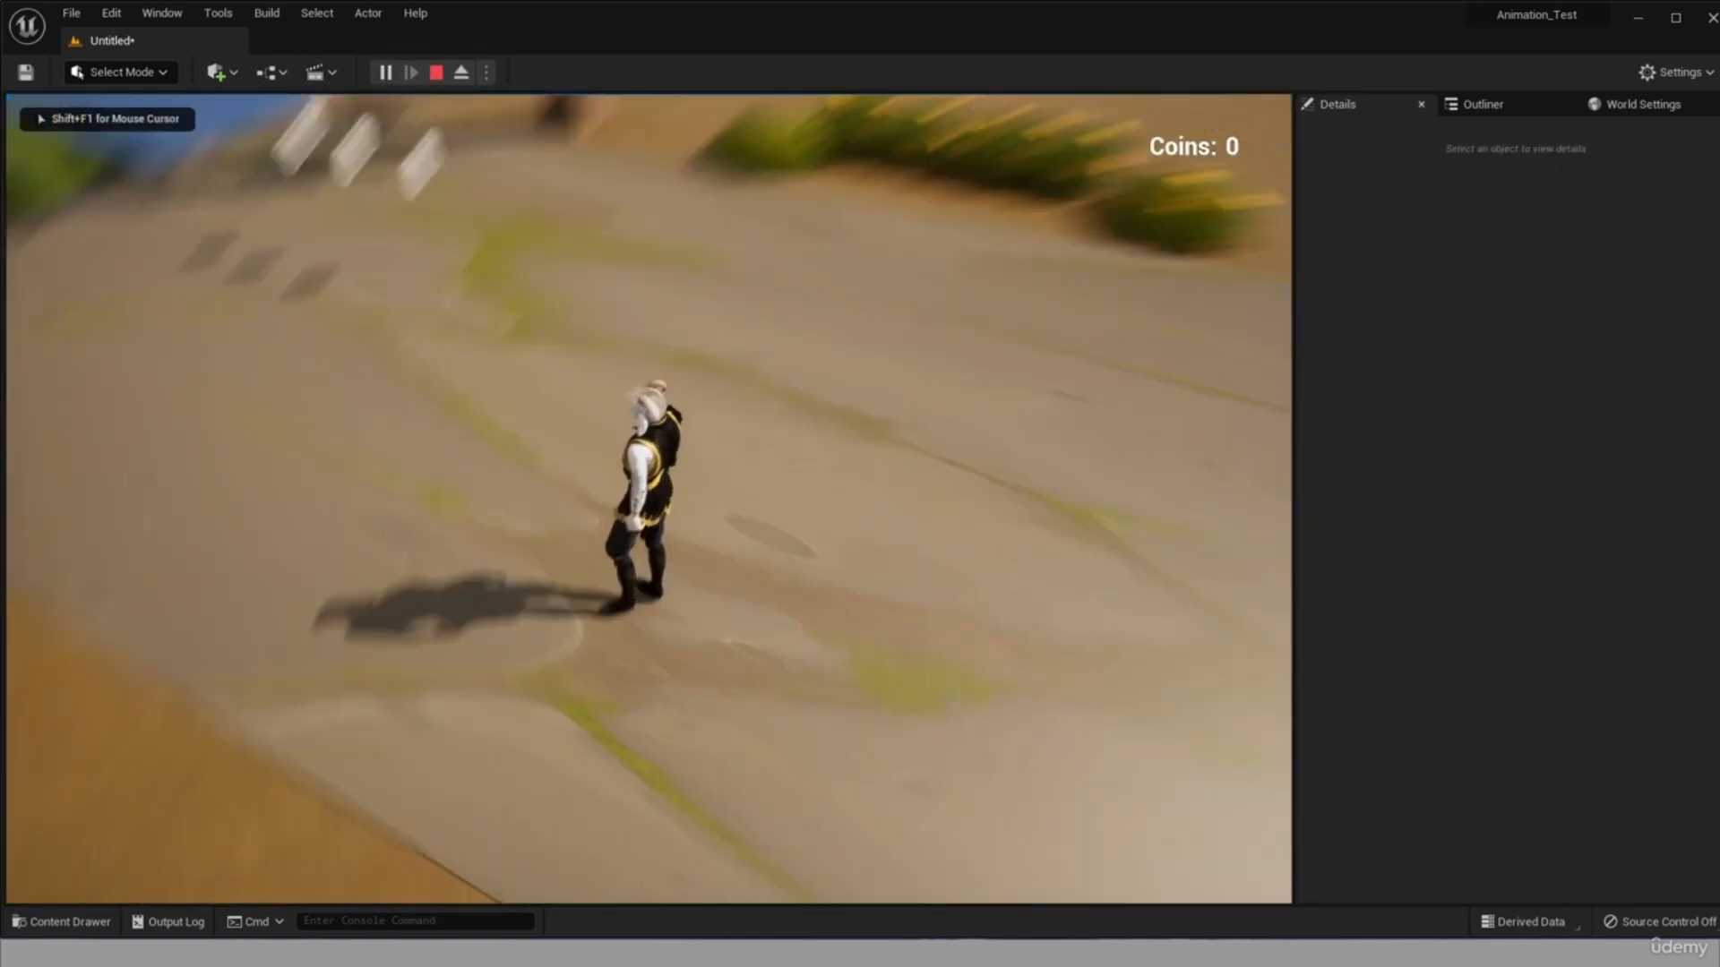
pyautogui.press('w')
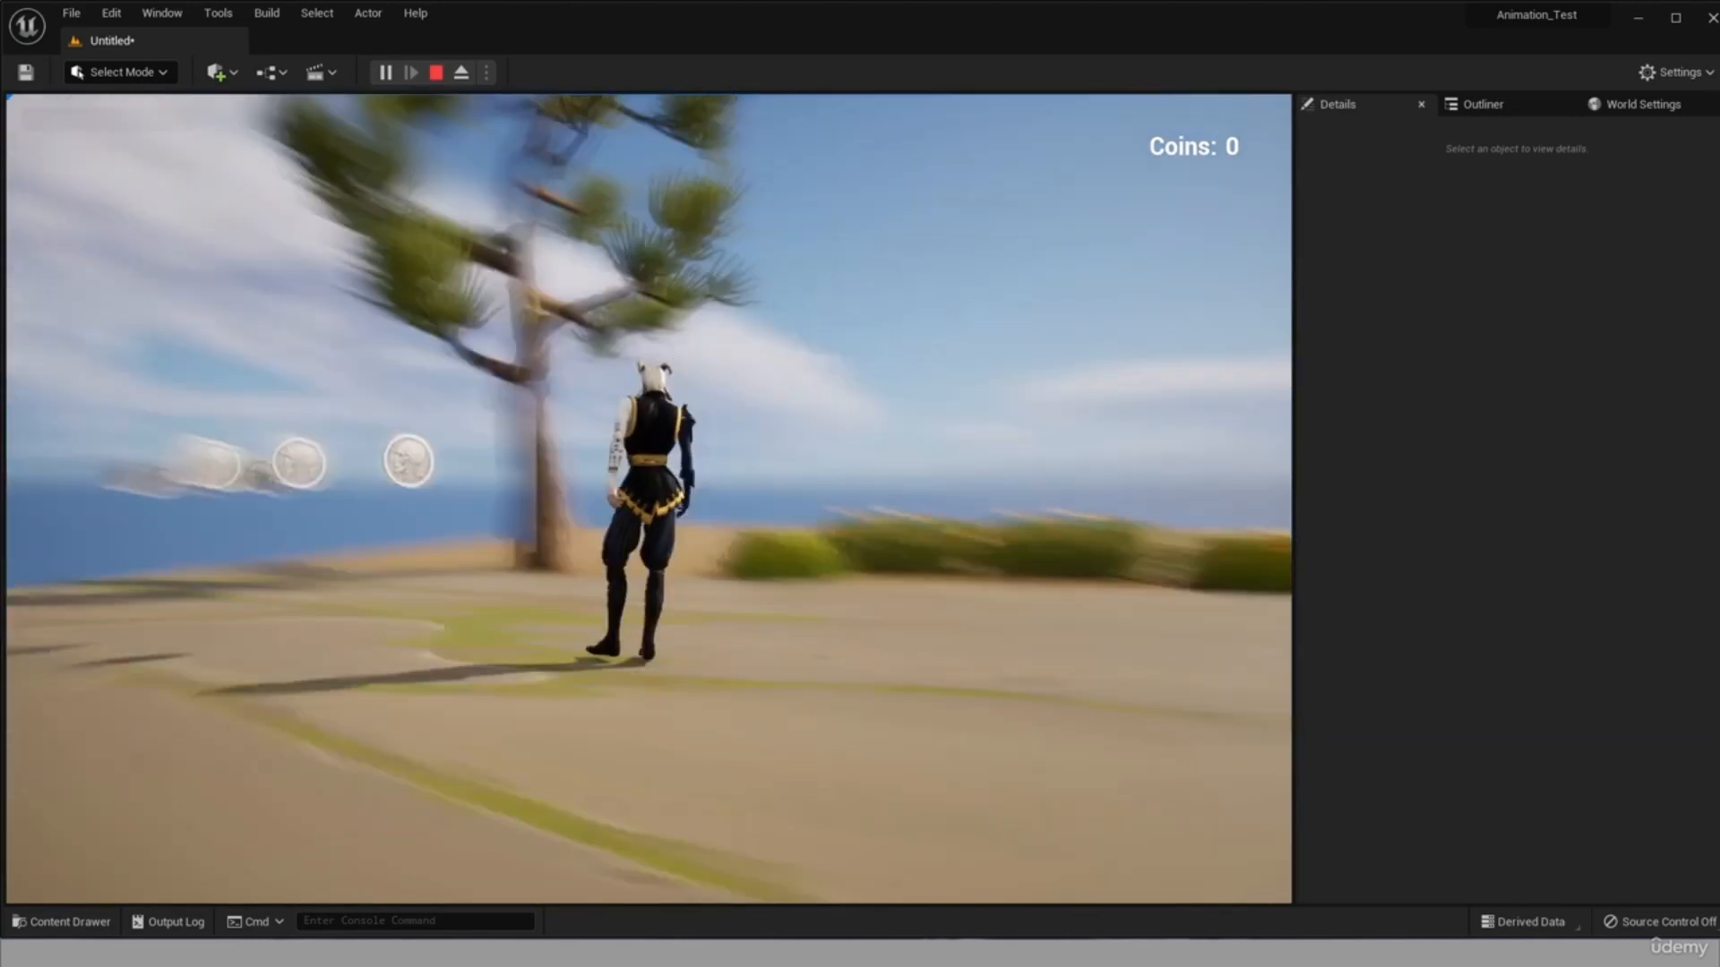
pyautogui.press('w')
pyautogui.press('w')
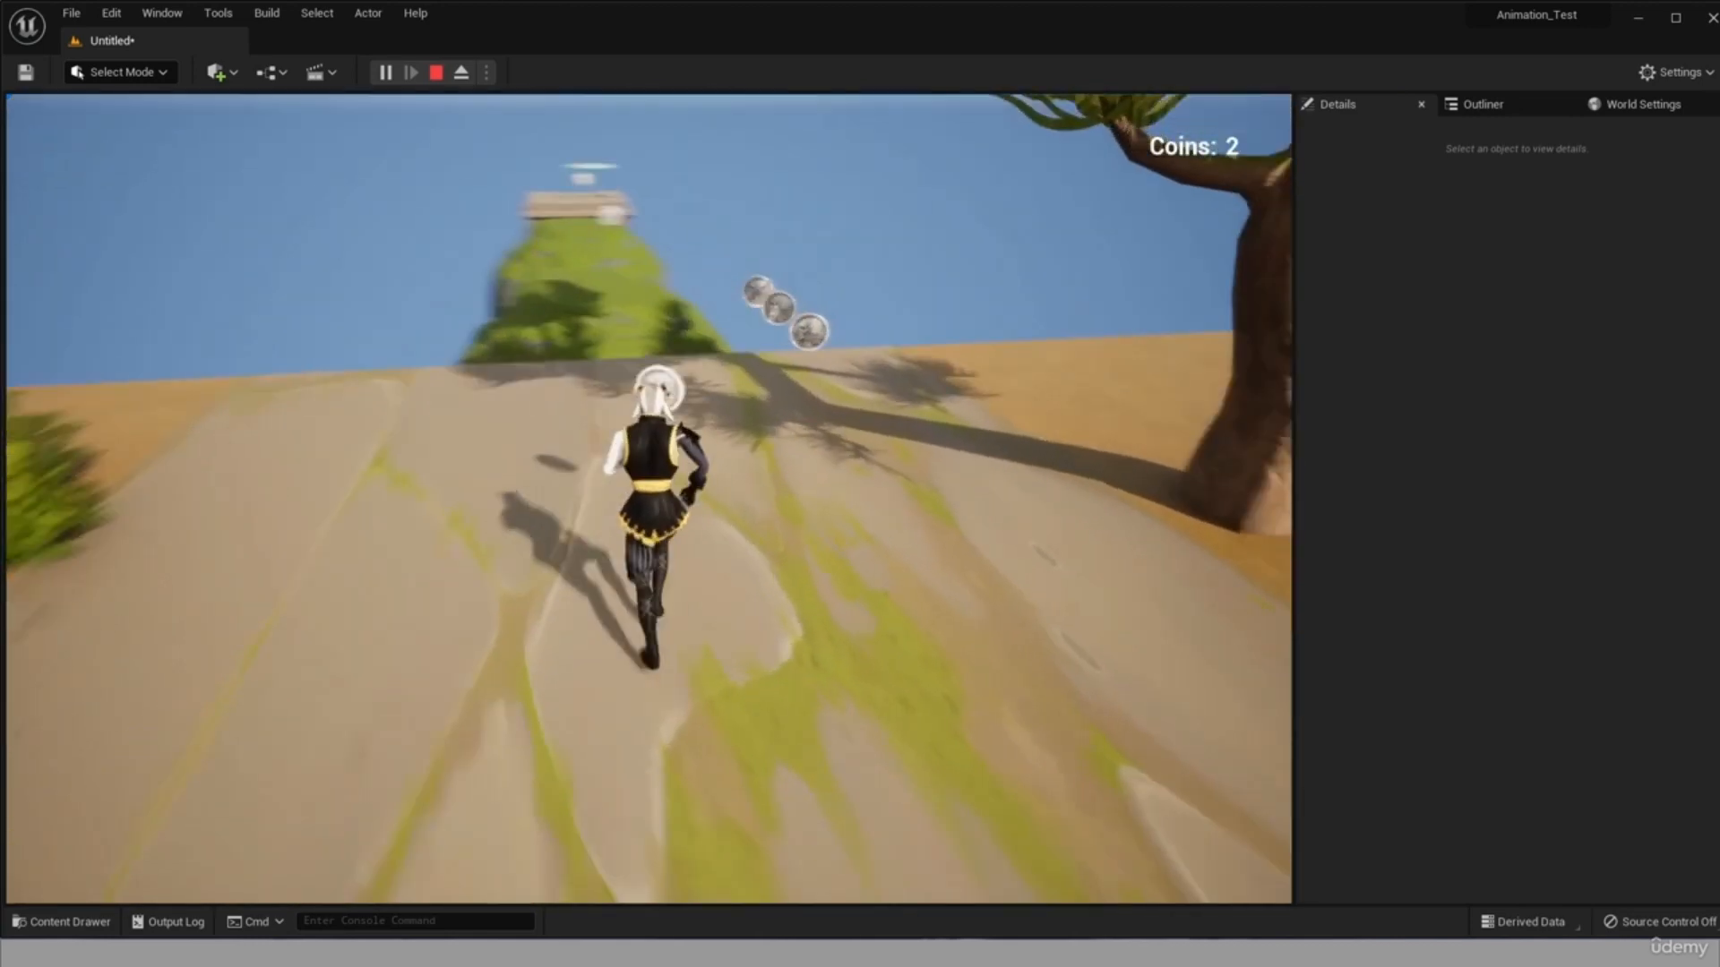
pyautogui.press('w')
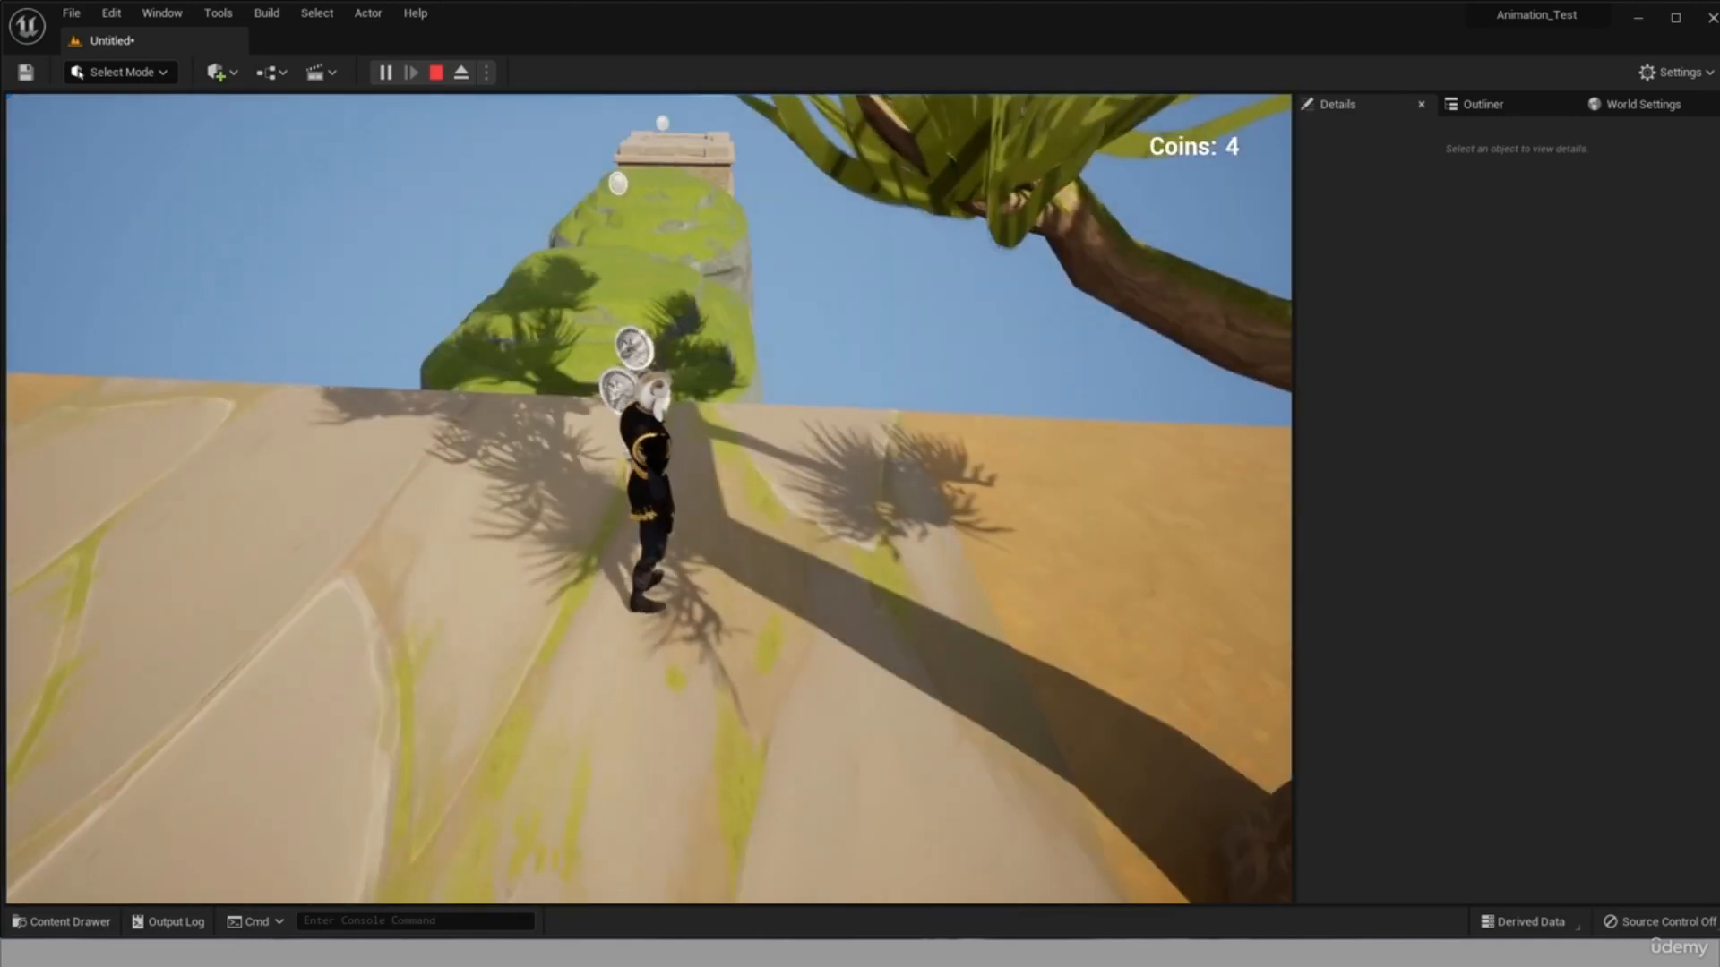
pyautogui.press('w')
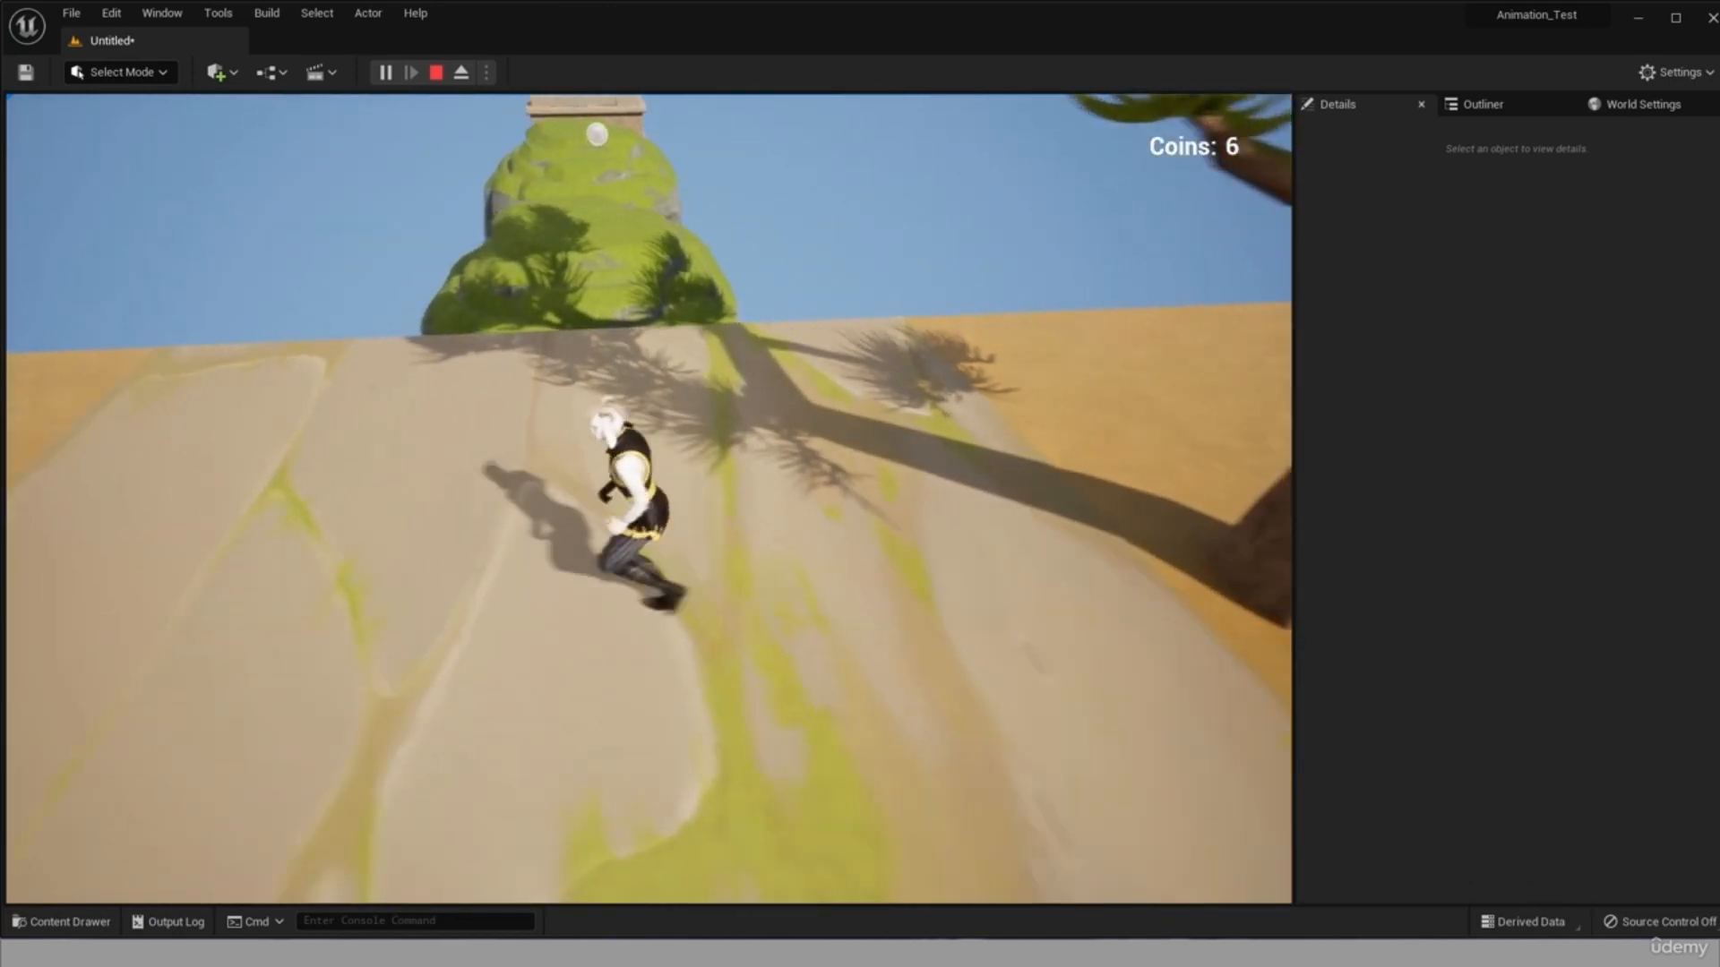
pyautogui.press('space')
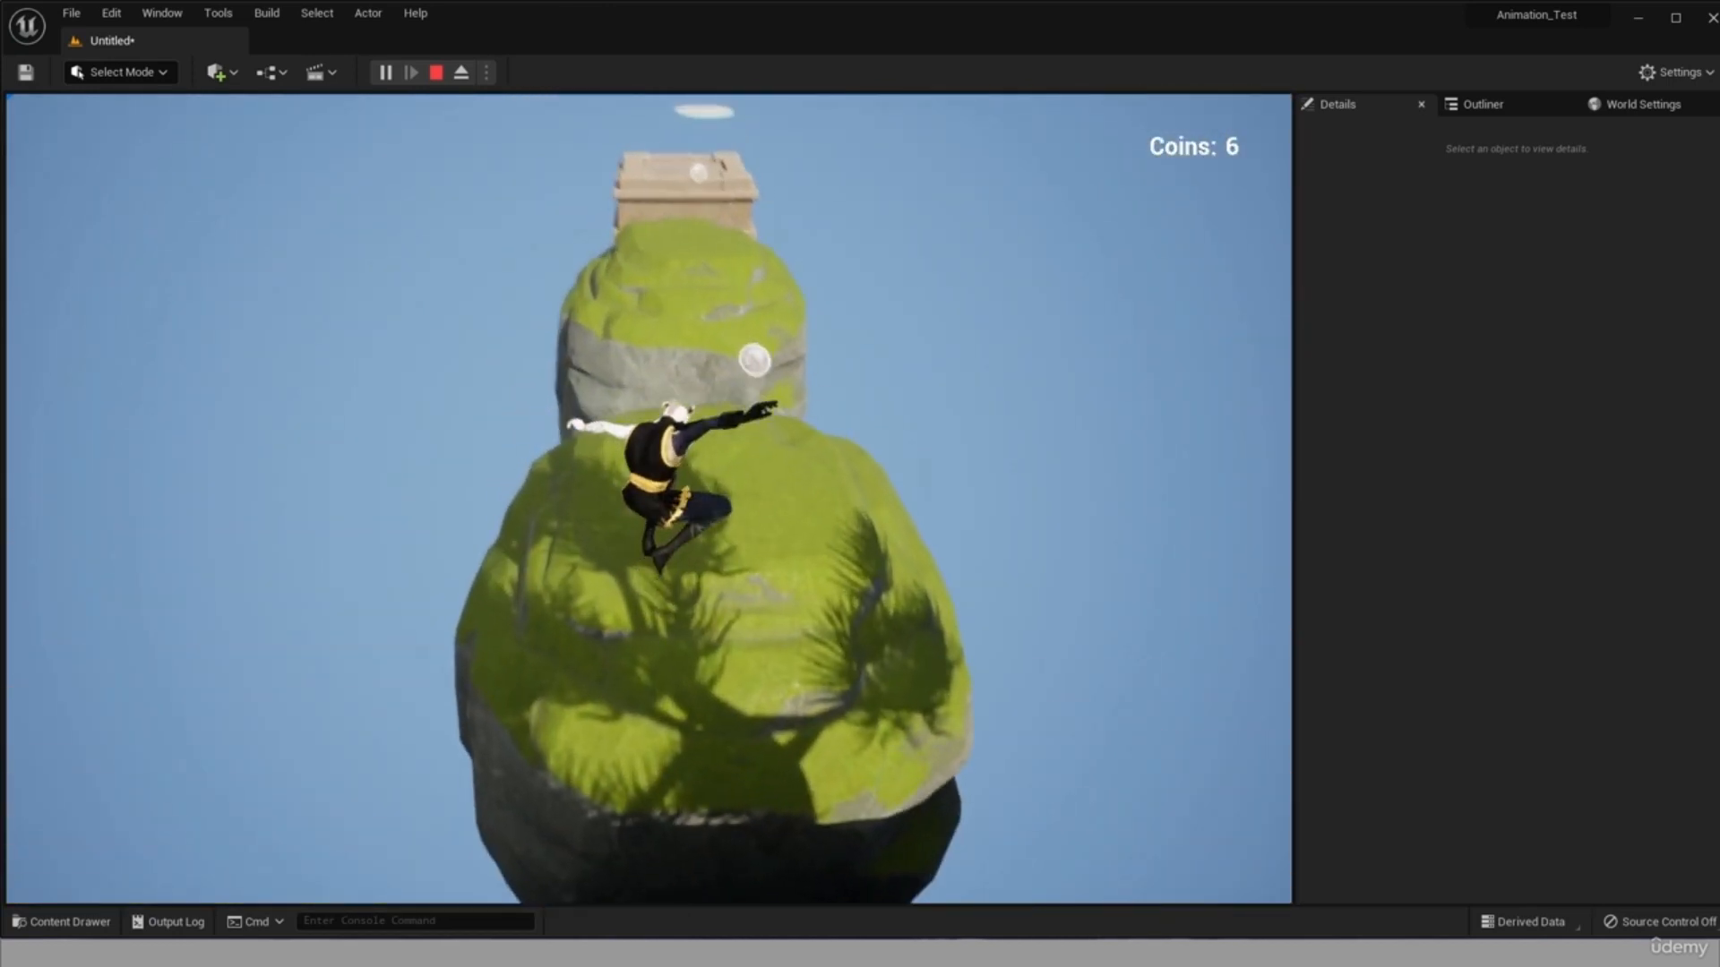
pyautogui.press('w')
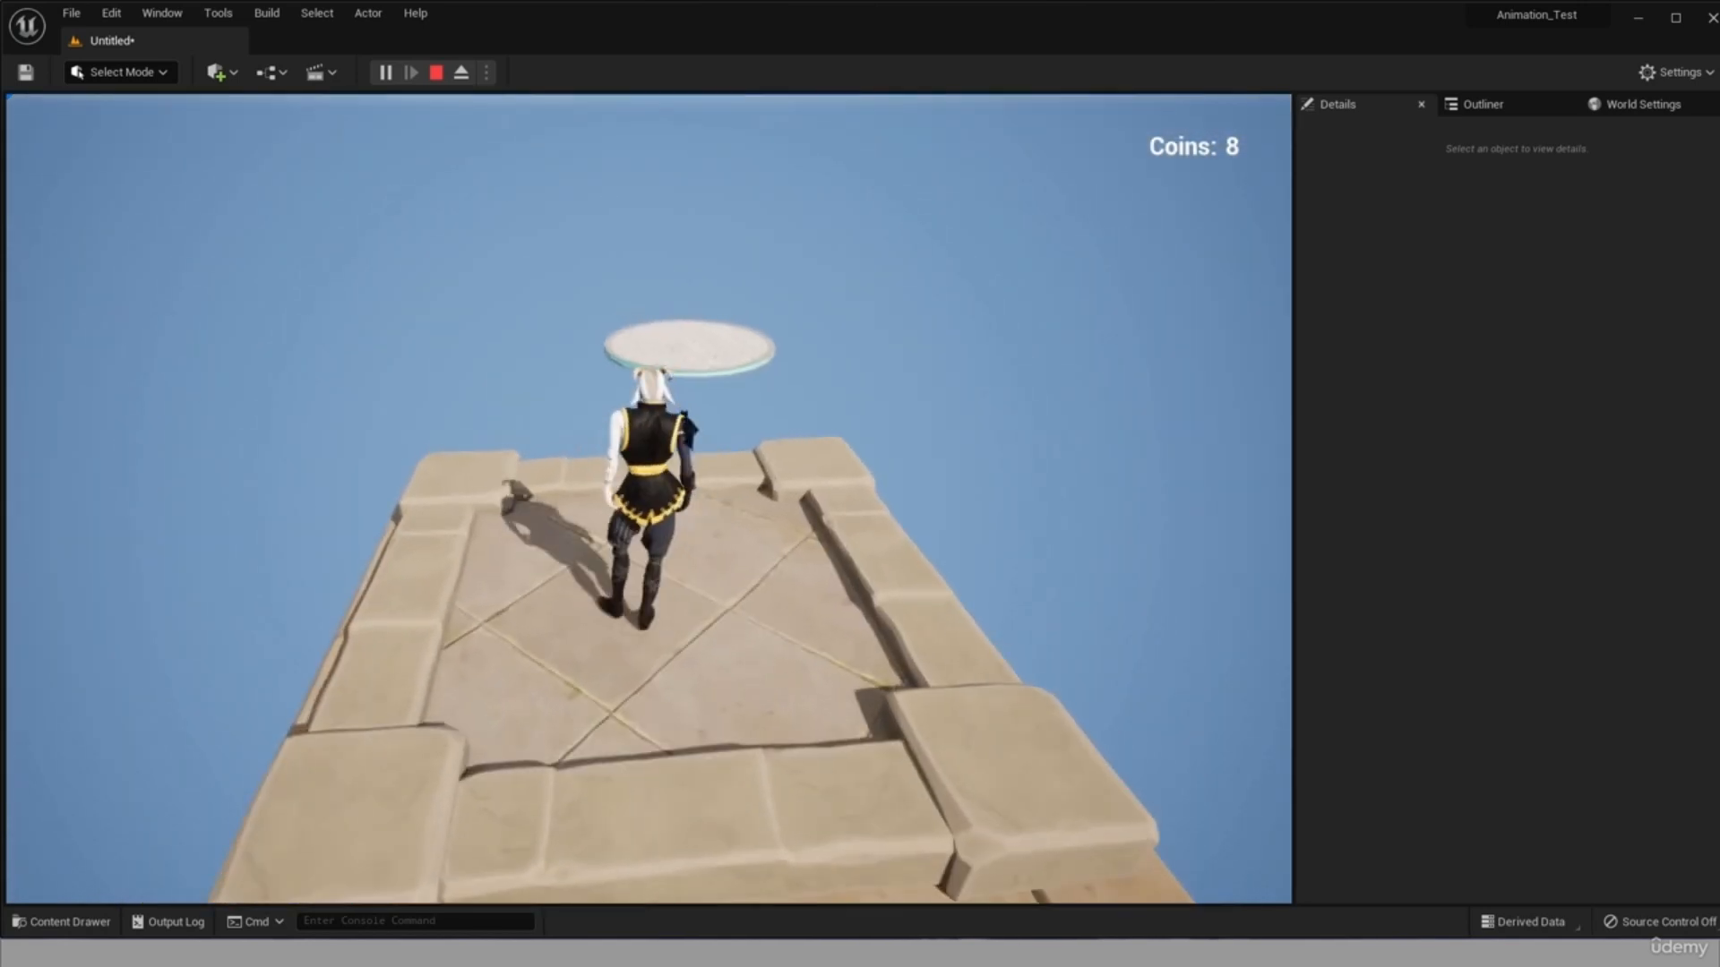
pyautogui.press('w')
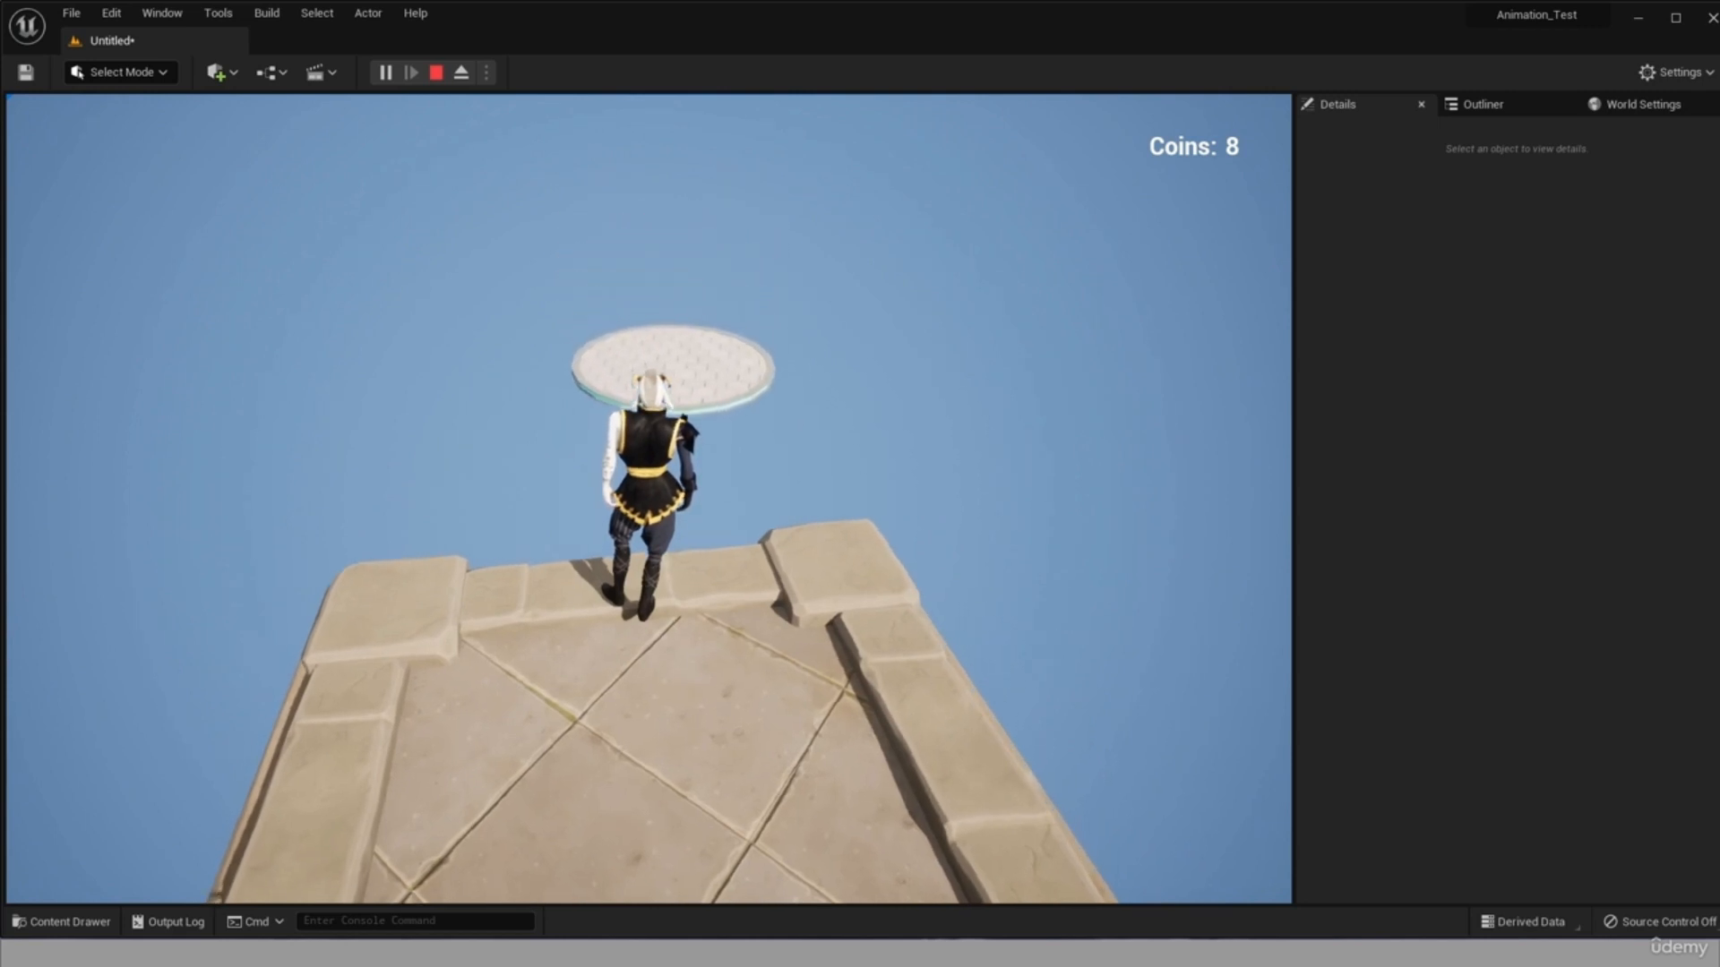
pyautogui.press('Escape')
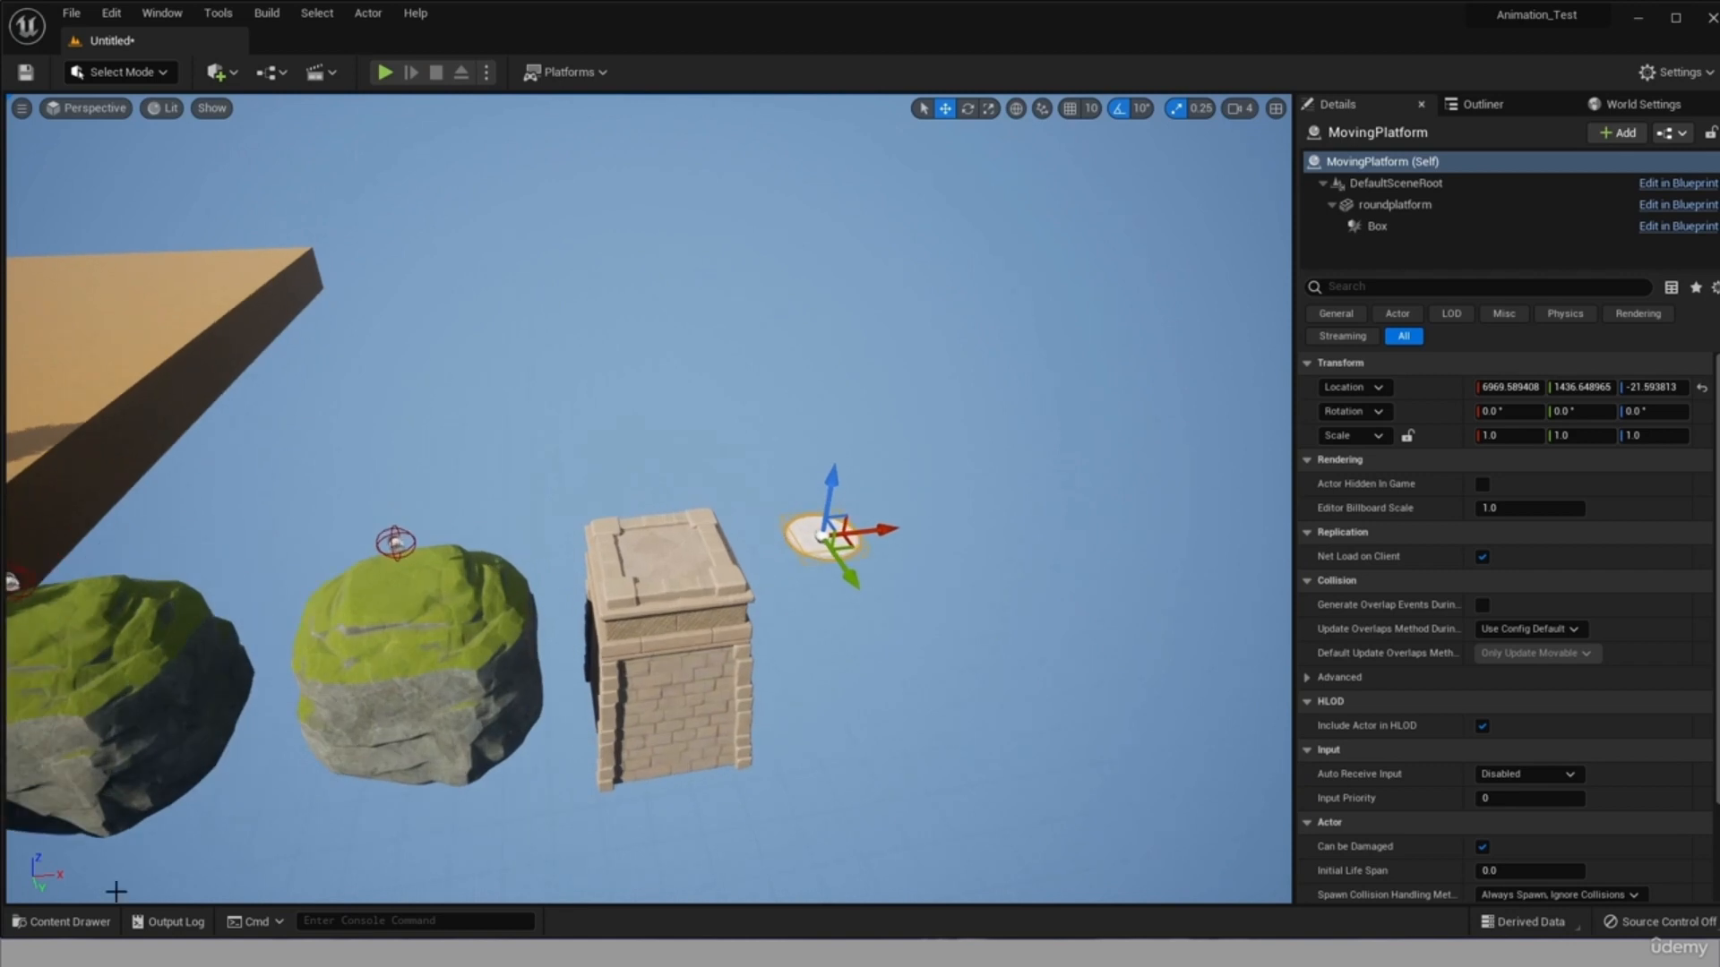
# Add a trigger box around the cliffs and tower, scale it to about 31.19 × 19.54 × 4.73, and show it in the top view.
pyautogui.click(215, 71)
pyautogui.click(448, 333)
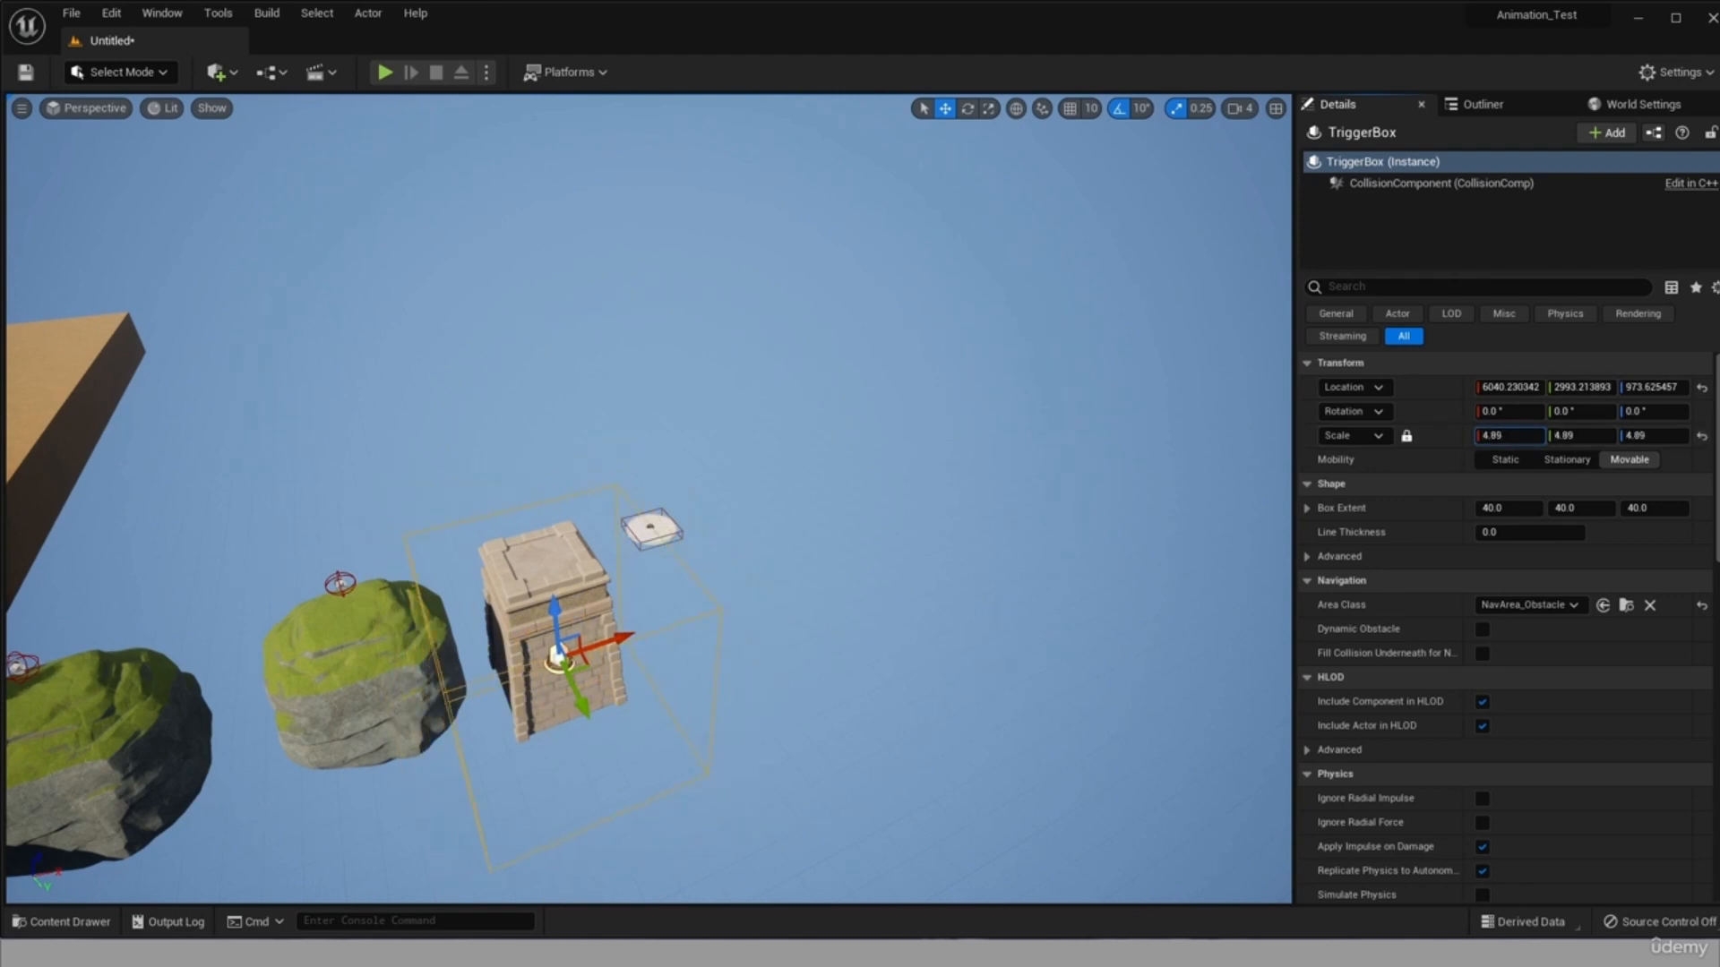
pyautogui.moveTo(931, 562); pyautogui.dragTo(883, 602, button='right')
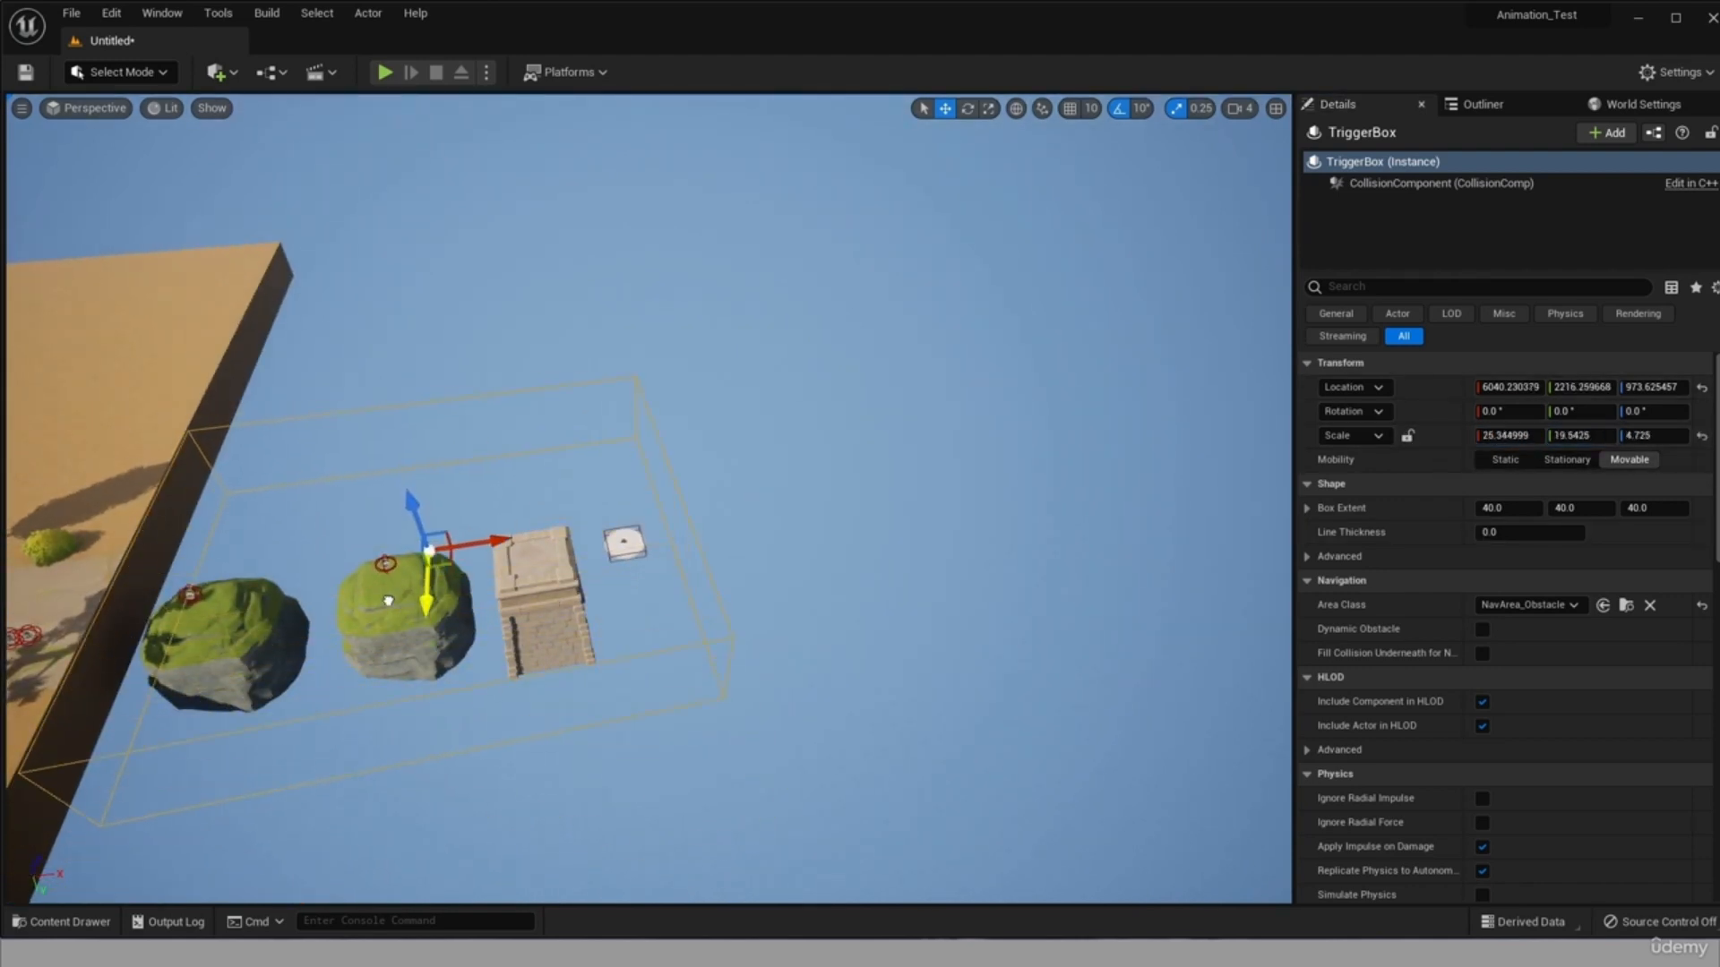
pyautogui.moveTo(1520, 436)
pyautogui.mouseDown()
pyautogui.moveTo(1505, 437)
pyautogui.moveTo(1520, 440)
pyautogui.mouseUp()
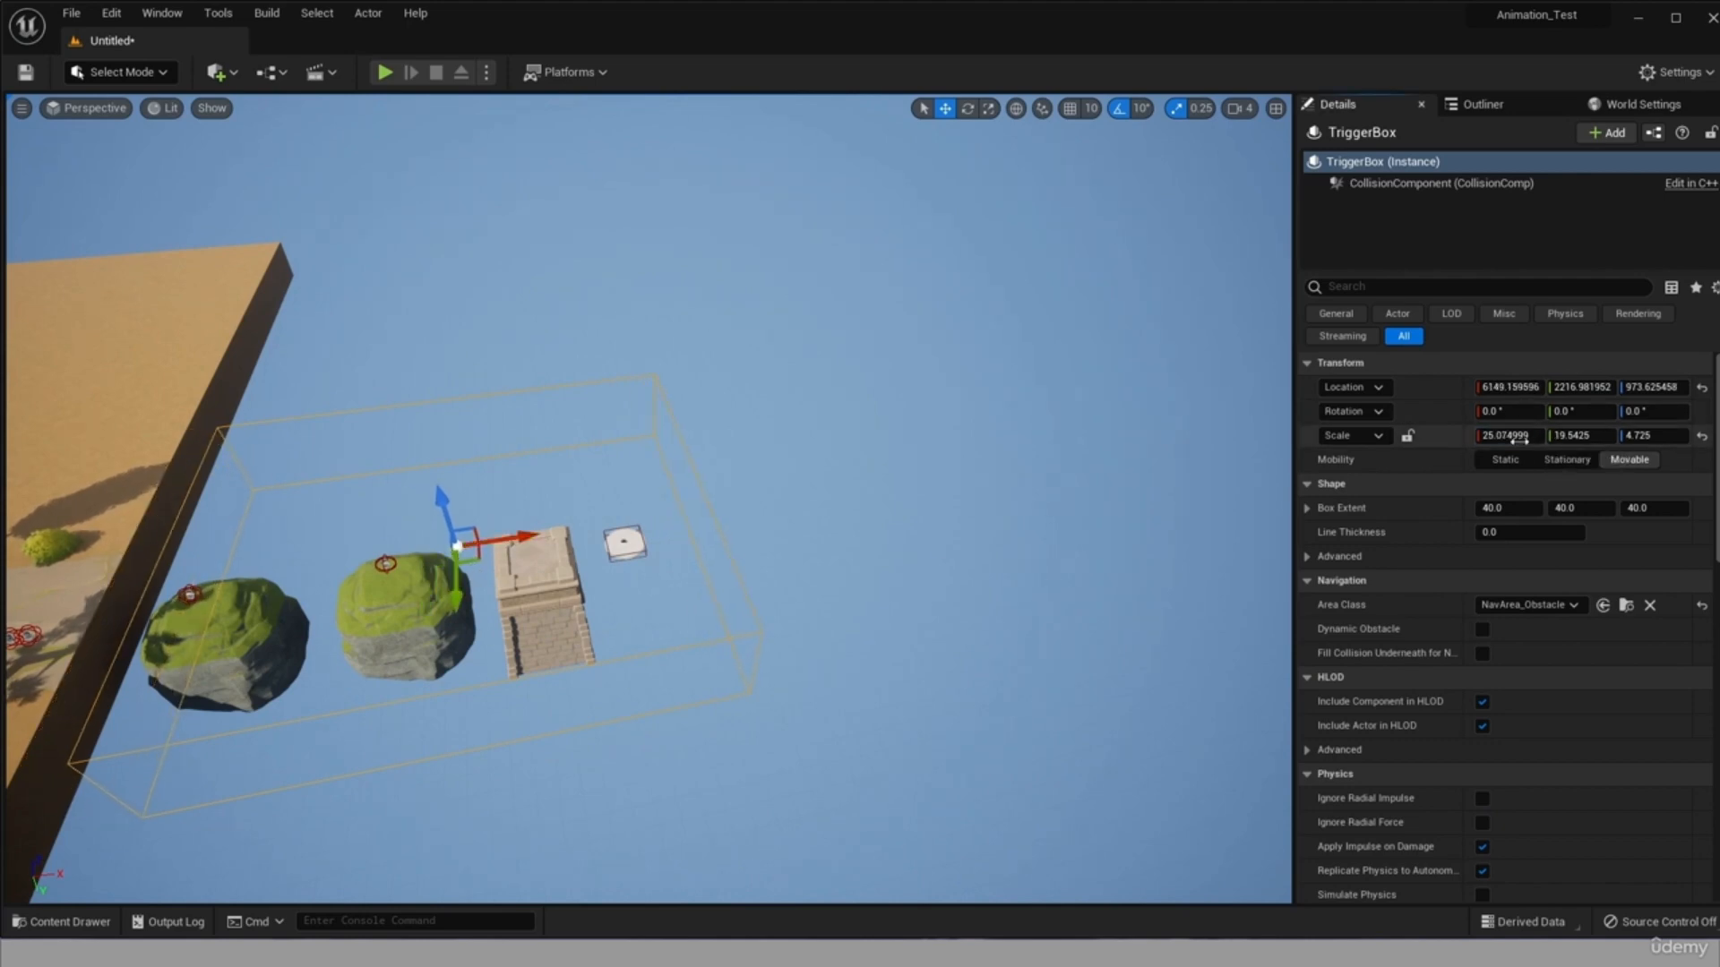
pyautogui.click(87, 107)
pyautogui.click(98, 176)
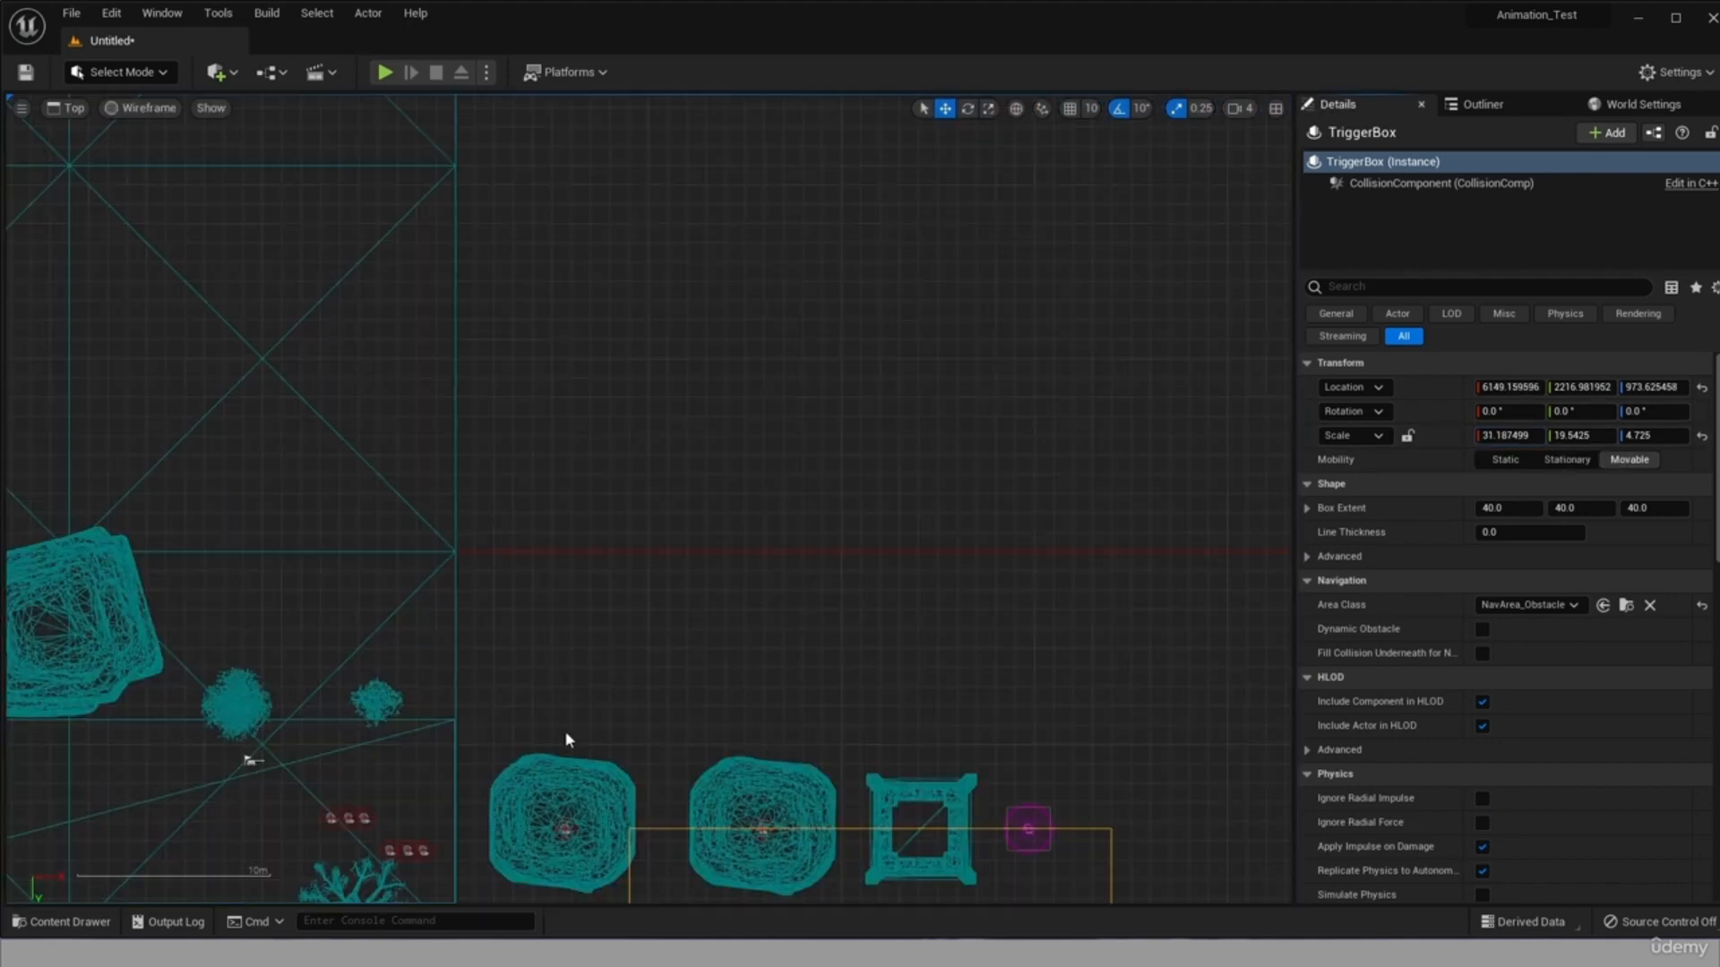
pyautogui.scroll(-4, 568, 741)
pyautogui.click(819, 896)
pyautogui.scroll(15, 819, 894)
pyautogui.scroll(-5, 813, 874)
pyautogui.click(841, 811)
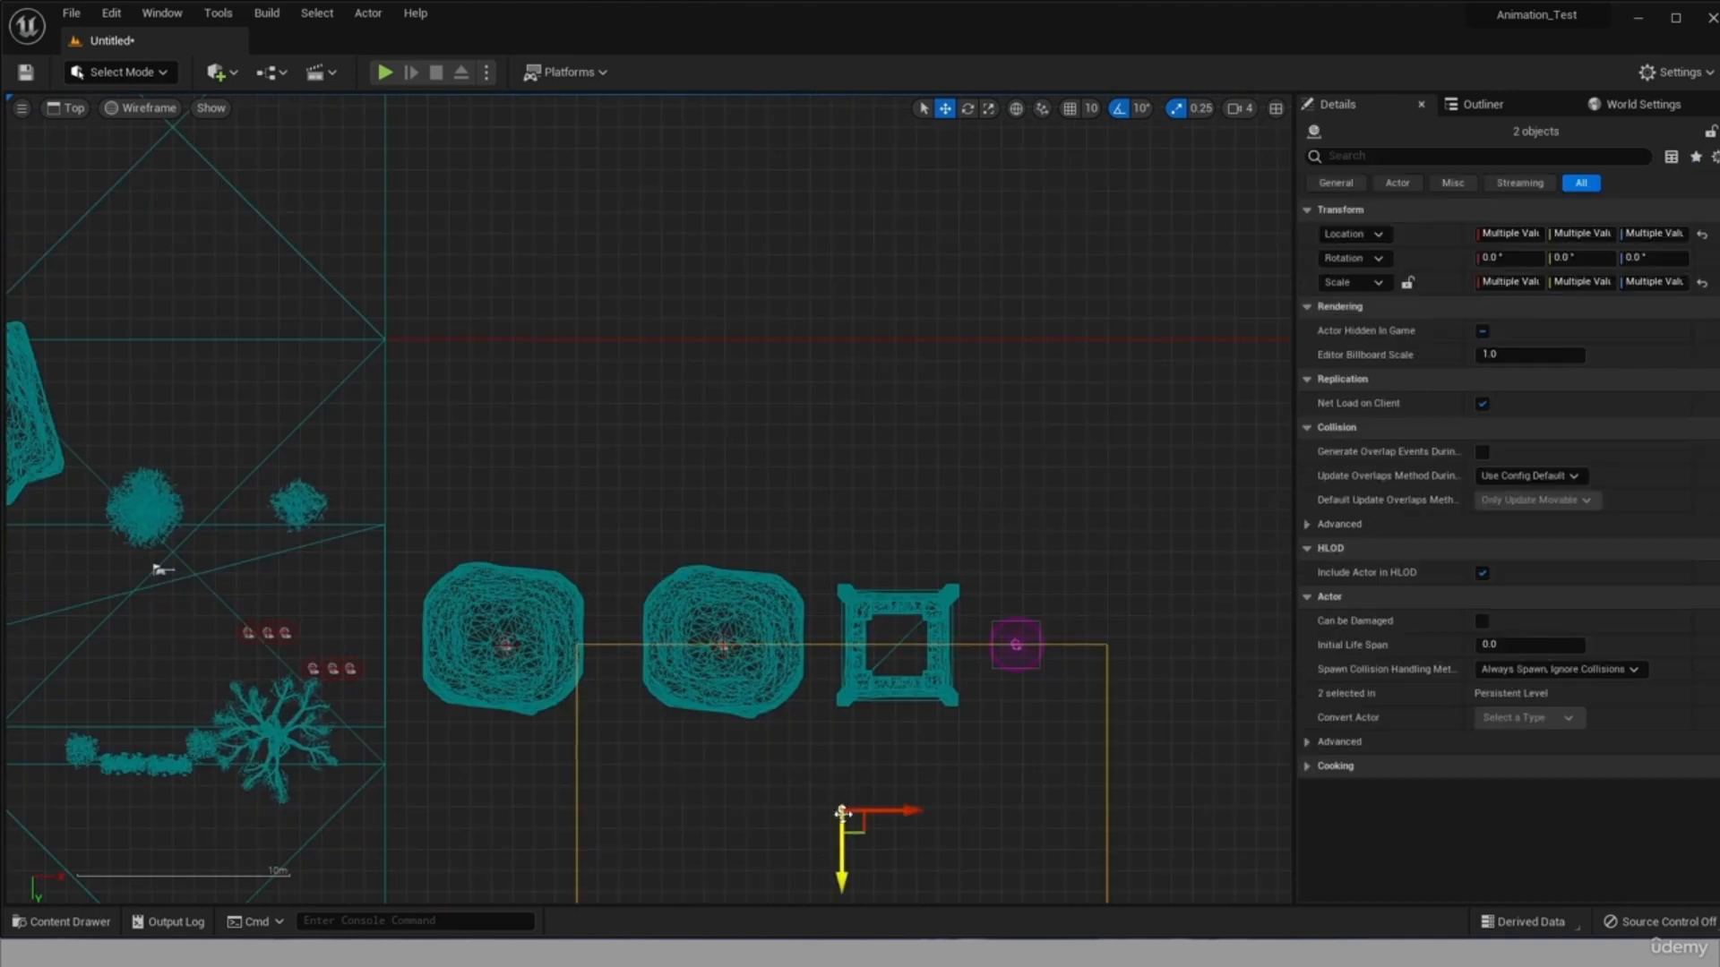
pyautogui.moveTo(897, 808); pyautogui.dragTo(714, 808)
pyautogui.hotkey('ctrl', 'z')
pyautogui.hotkey('ctrl', 'z')
pyautogui.hotkey('ctrl', 'z')
pyautogui.hotkey('ctrl', 'z')
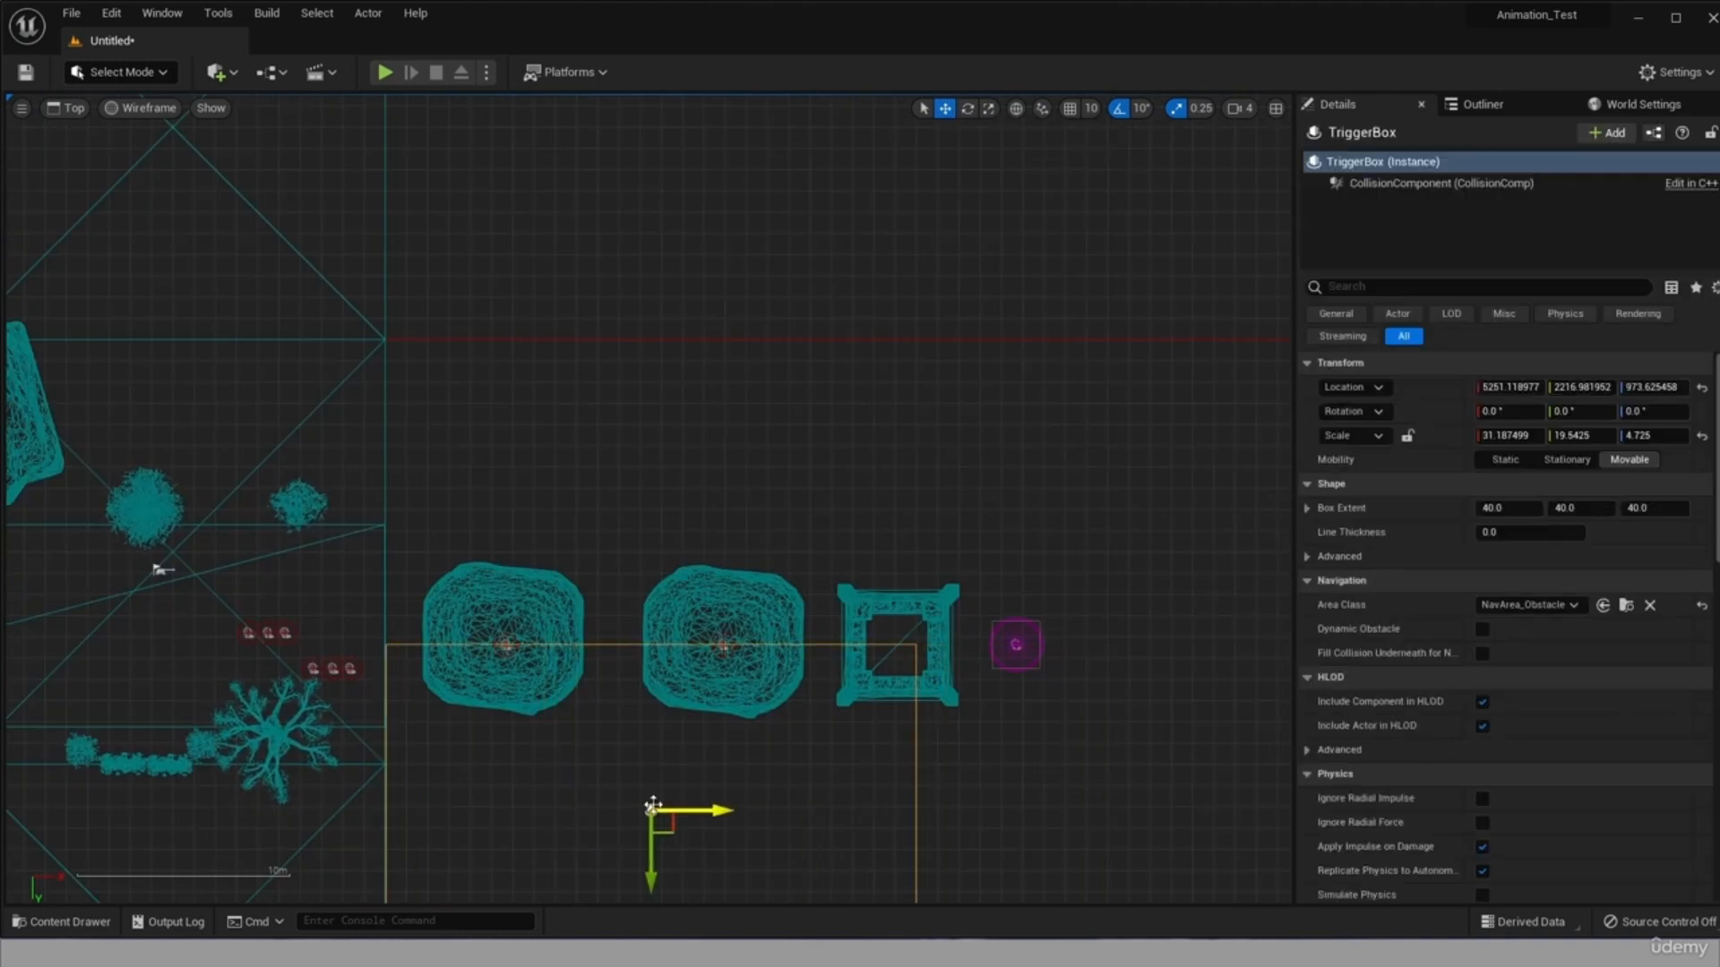
# Move the trigger box to about X 5976, Y 1509 and widen its X scale to about 49.39 to span the cliffs, tower and platform.
pyautogui.moveTo(841, 871); pyautogui.dragTo(841, 720)
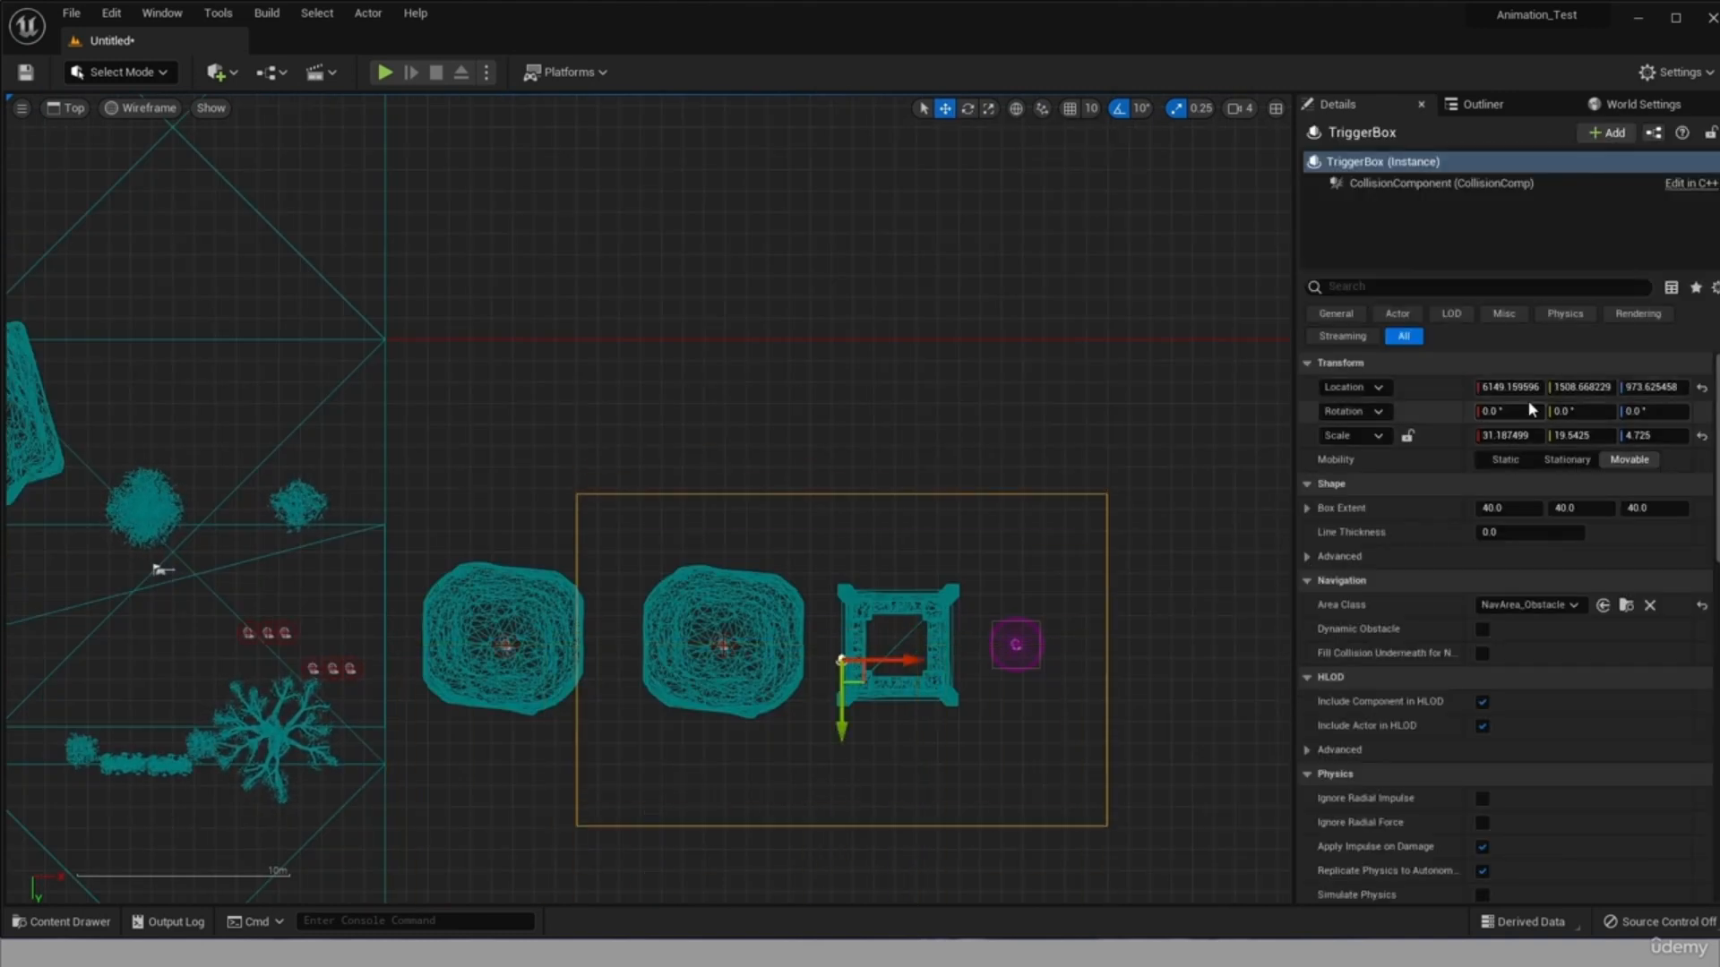
pyautogui.moveTo(1510, 436); pyautogui.dragTo(1675, 435)
pyautogui.moveTo(902, 659); pyautogui.dragTo(869, 656)
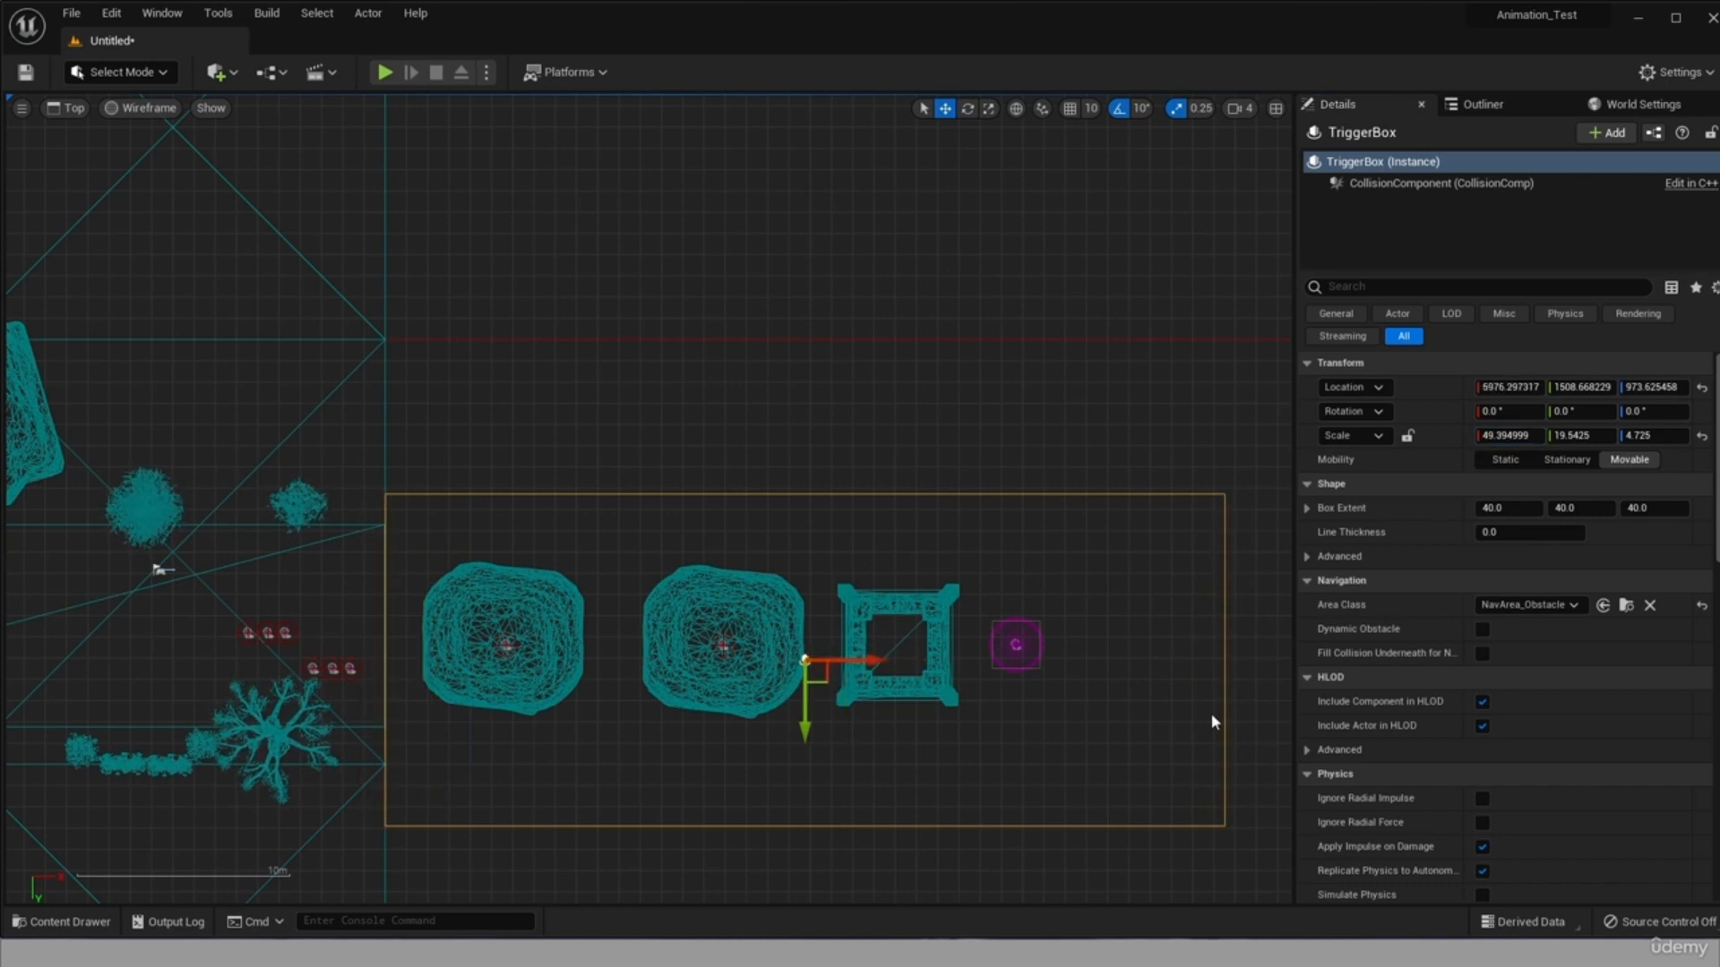
# Return to the perspective view, lower the trigger box beneath the cliffs and tower foundation, and check its placement.
pyautogui.click(75, 109)
pyautogui.click(104, 230)
pyautogui.moveTo(803, 273); pyautogui.dragTo(760, 602)
pyautogui.click(385, 77)
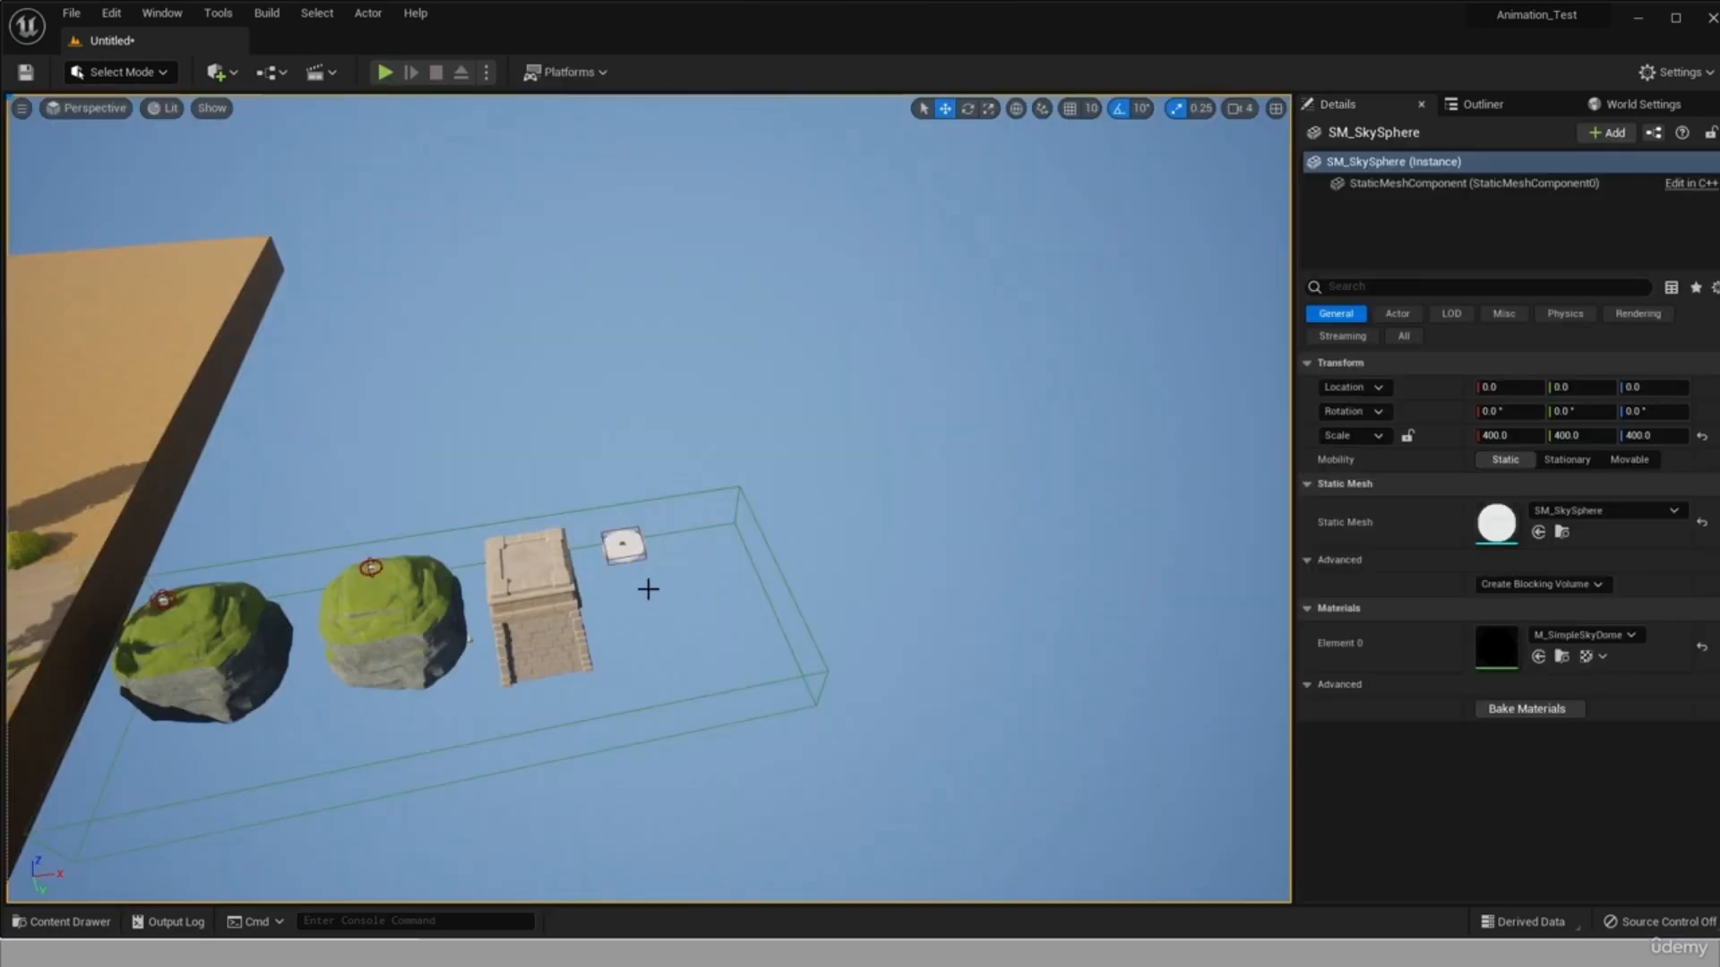
pyautogui.keyDown('alt'); pyautogui.moveTo(404, 694); pyautogui.dragTo(390, 597); pyautogui.keyUp('alt')
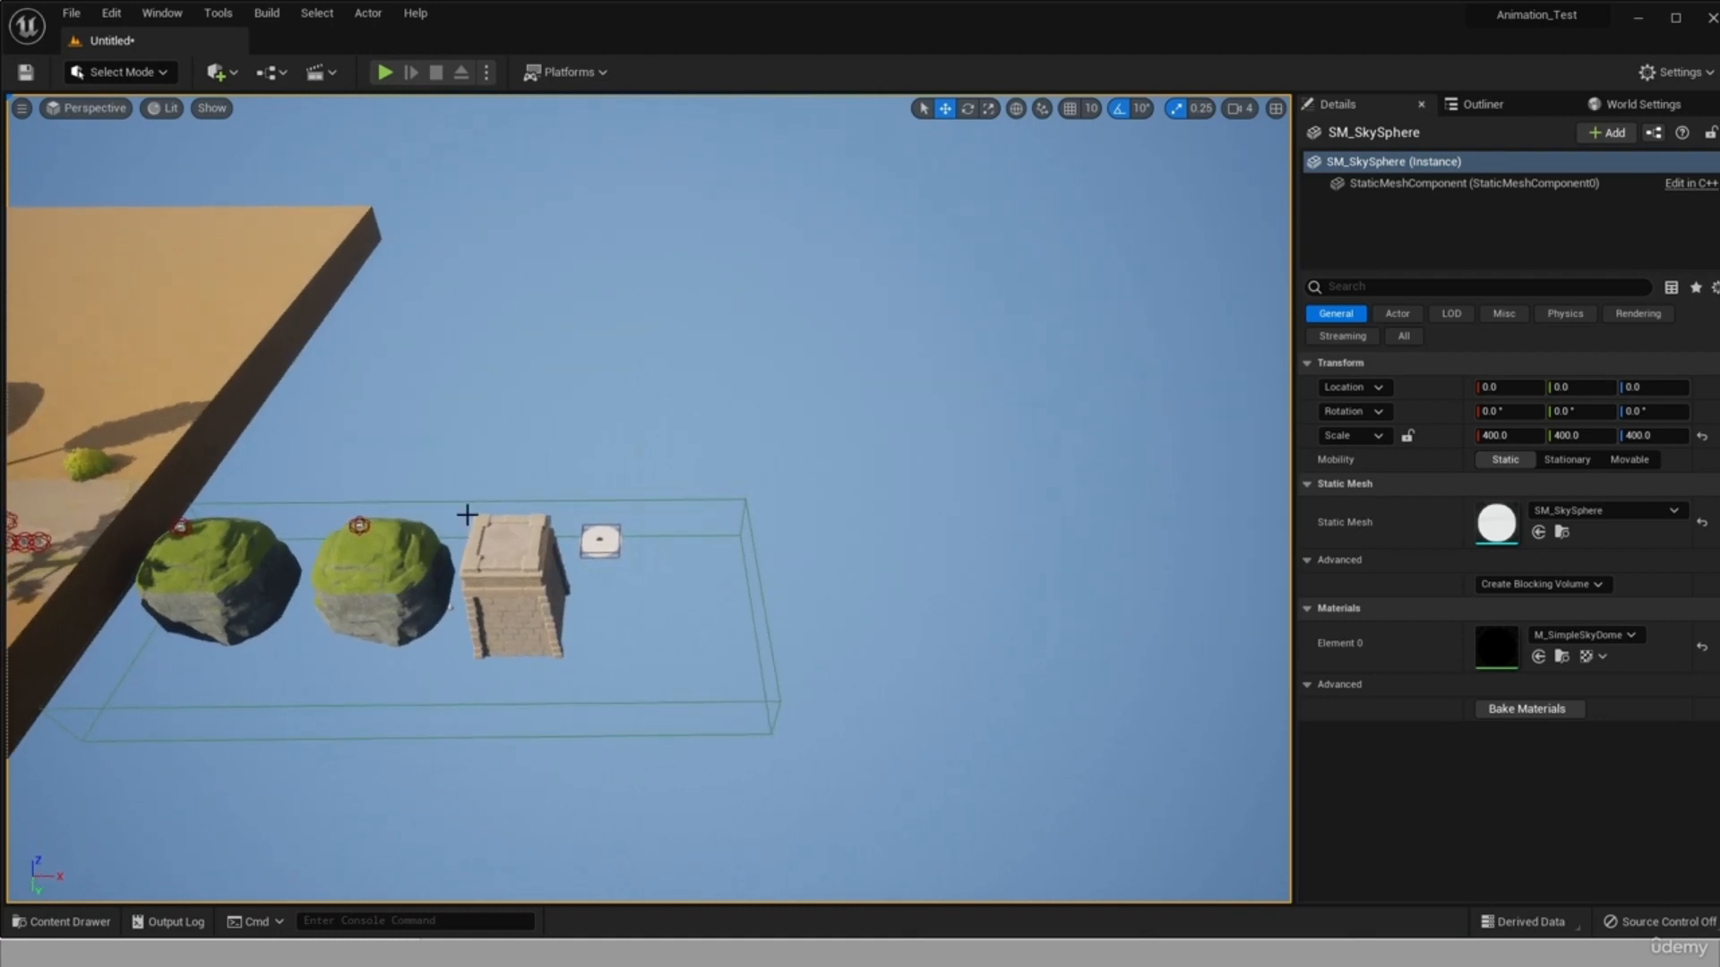
pyautogui.moveTo(666, 646); pyautogui.dragTo(661, 646, button='right')
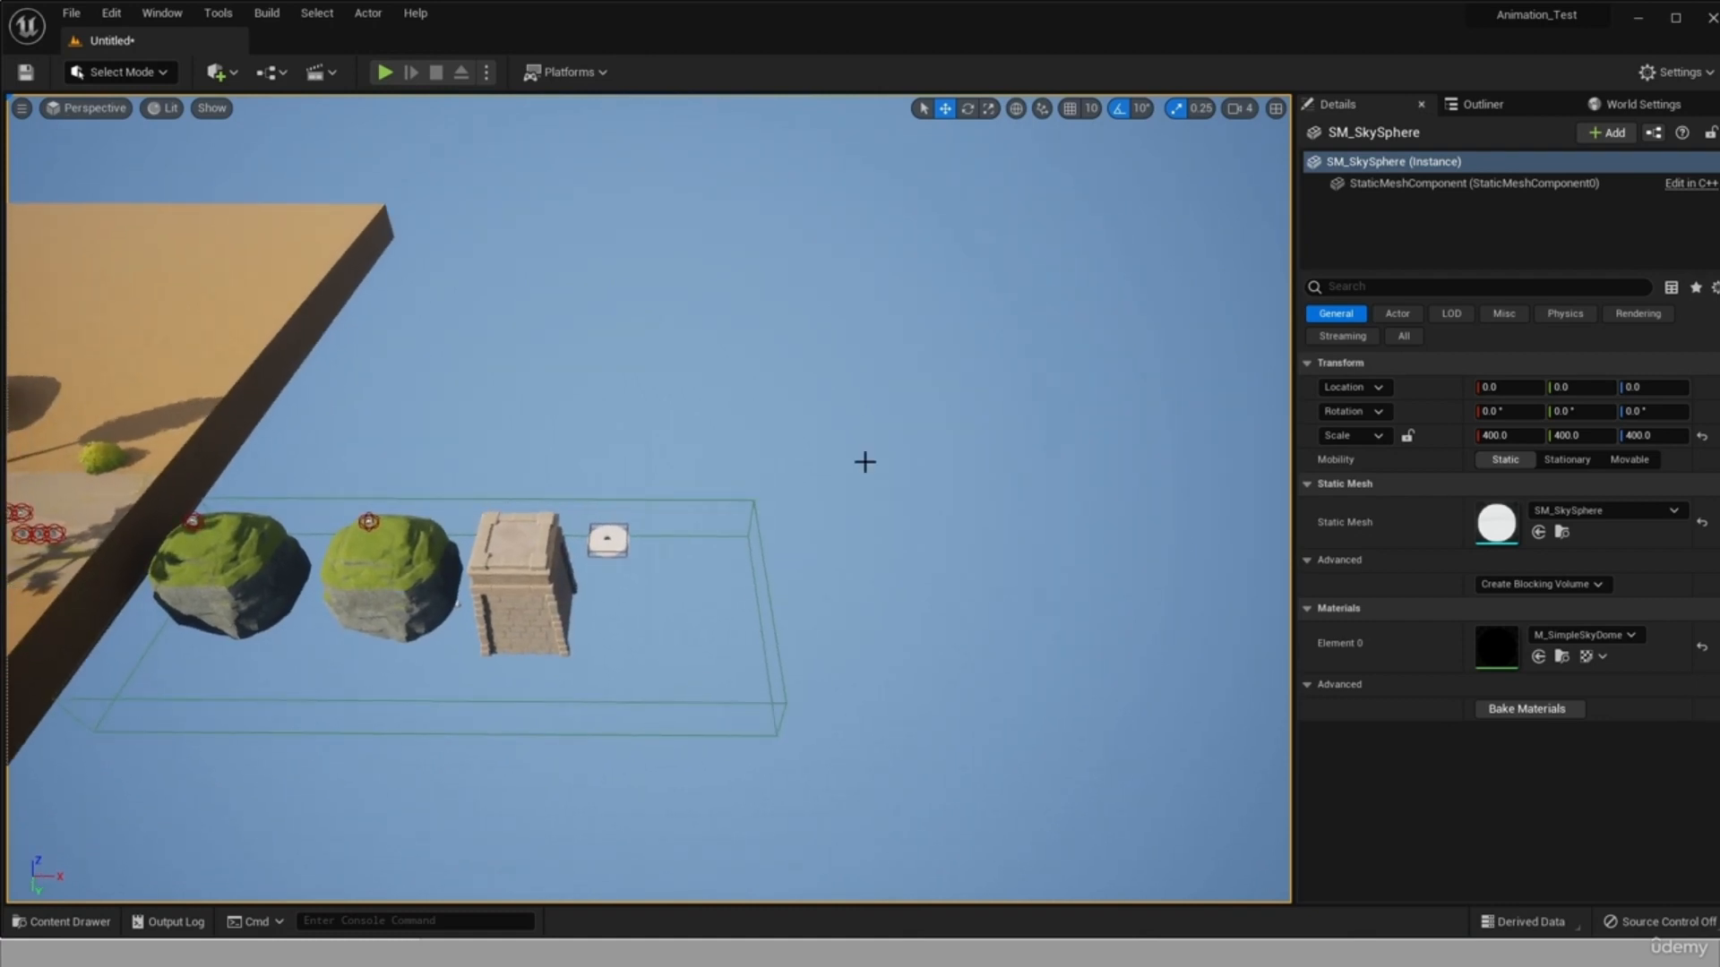
# Select the TriggerBox actor, open the Level Blueprint, and delete its default BeginPlay and Tick events.
pyautogui.click(1523, 100)
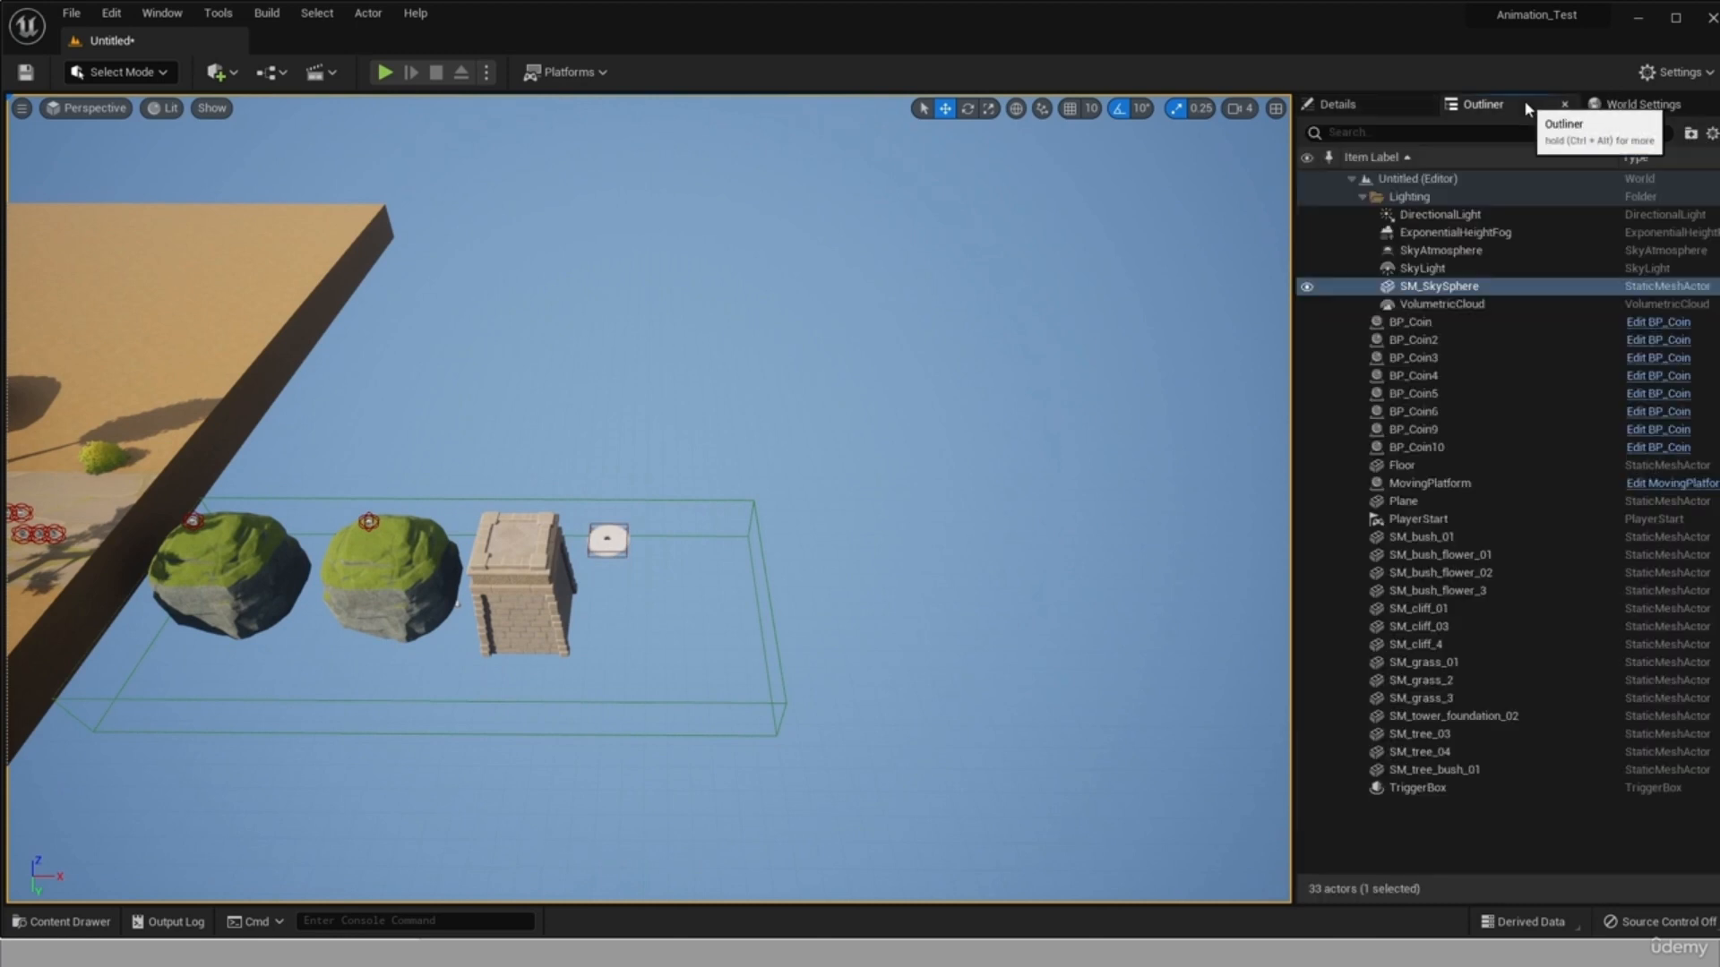
pyautogui.click(1416, 773)
pyautogui.click(1414, 788)
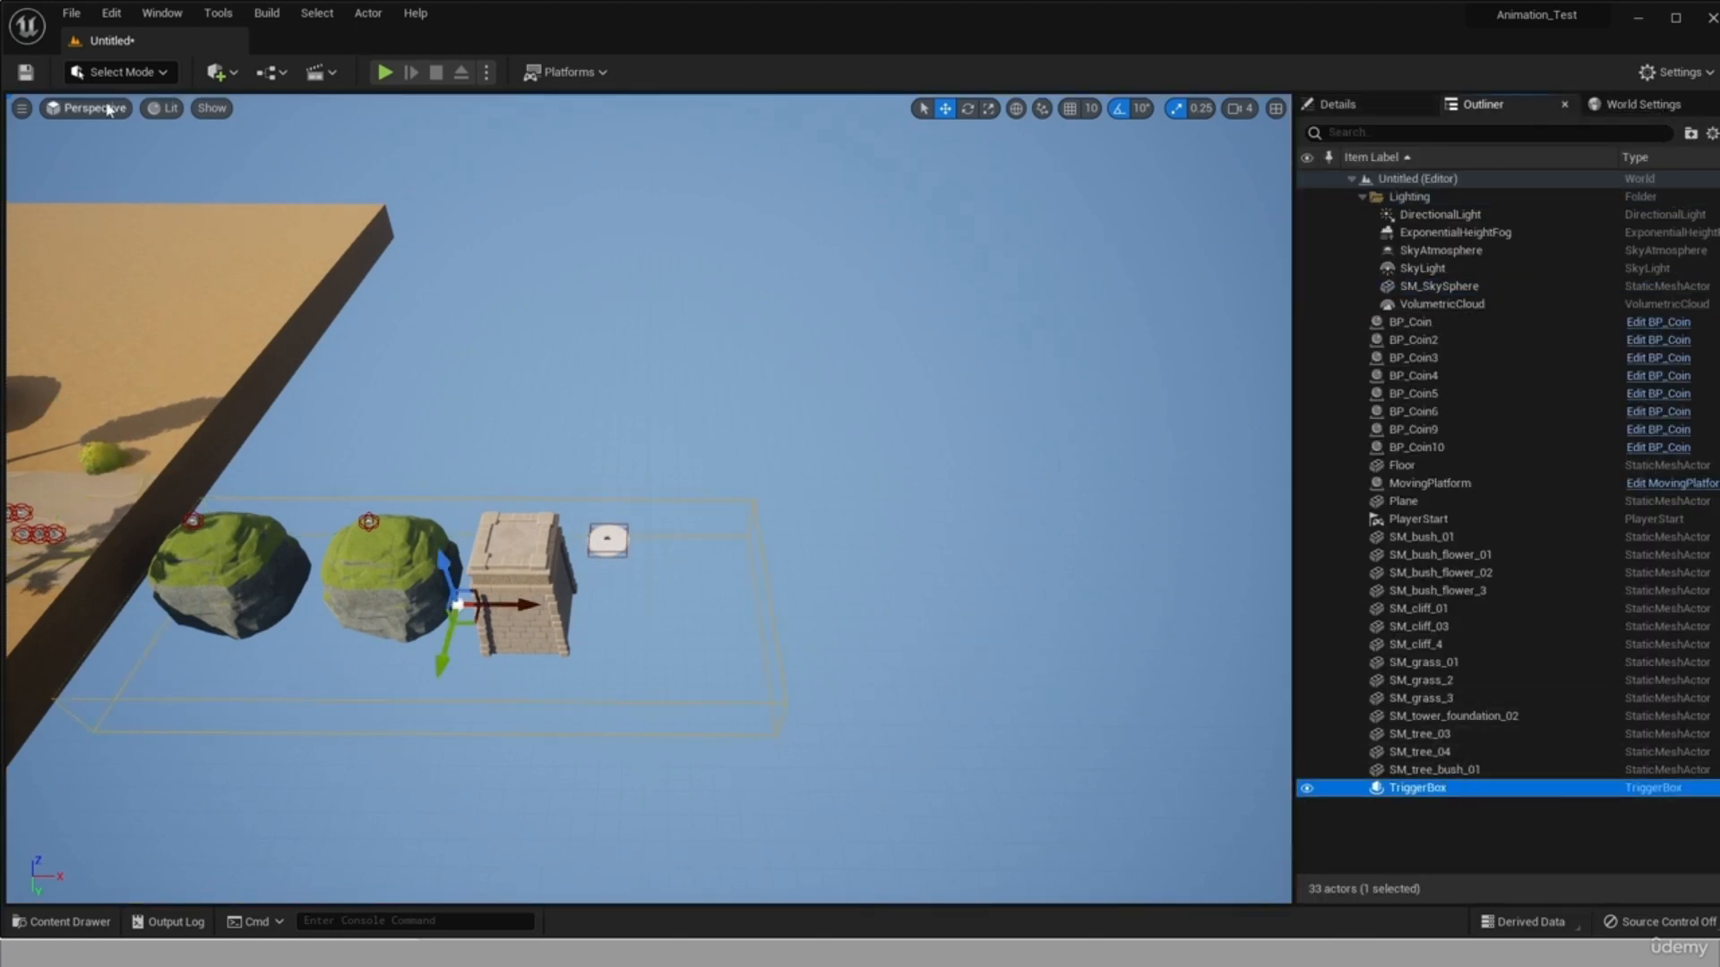
pyautogui.click(328, 83)
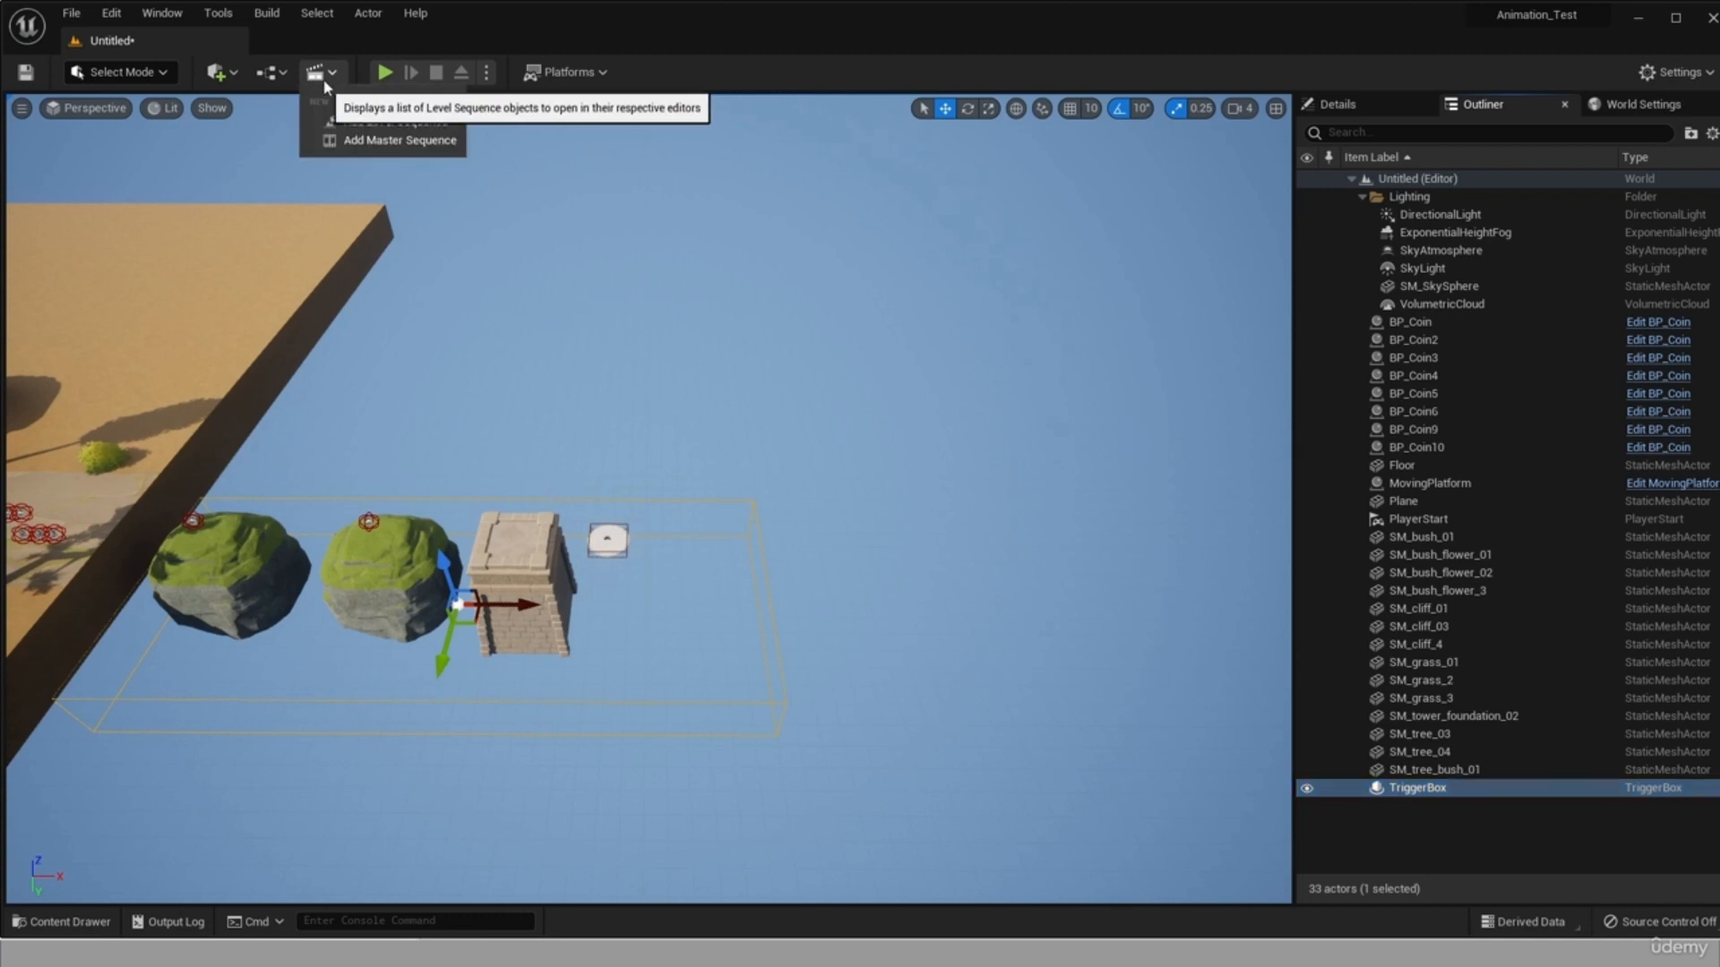
pyautogui.click(347, 39)
pyautogui.click(267, 79)
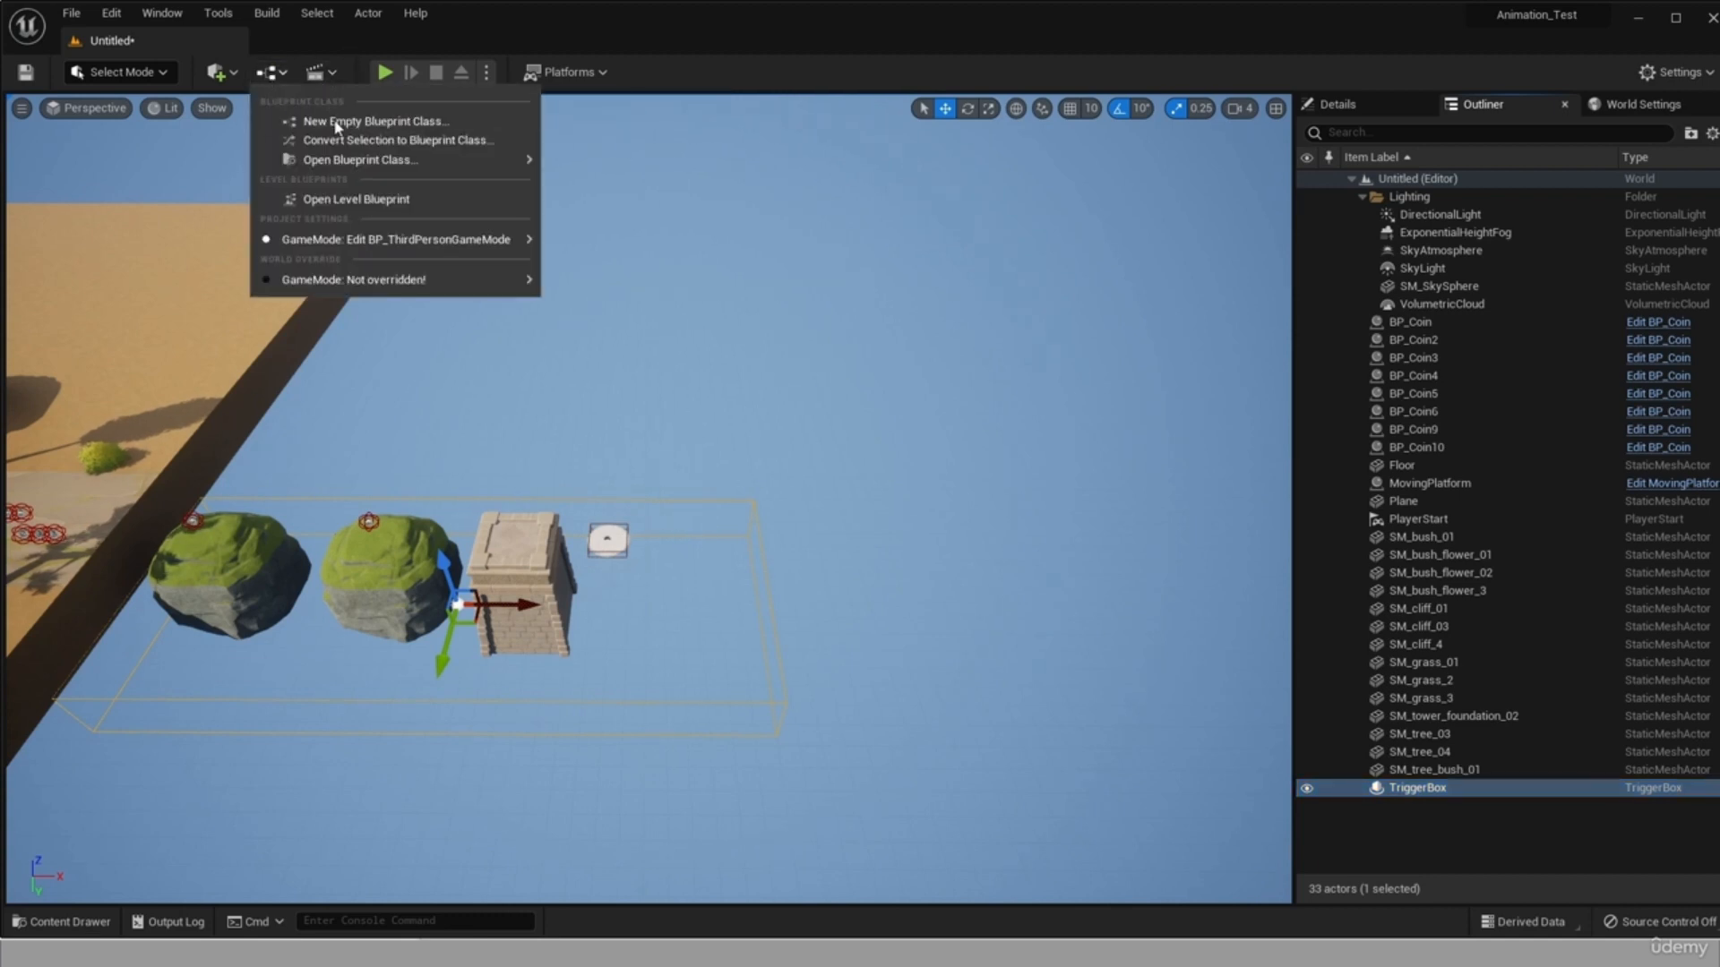
pyautogui.click(388, 206)
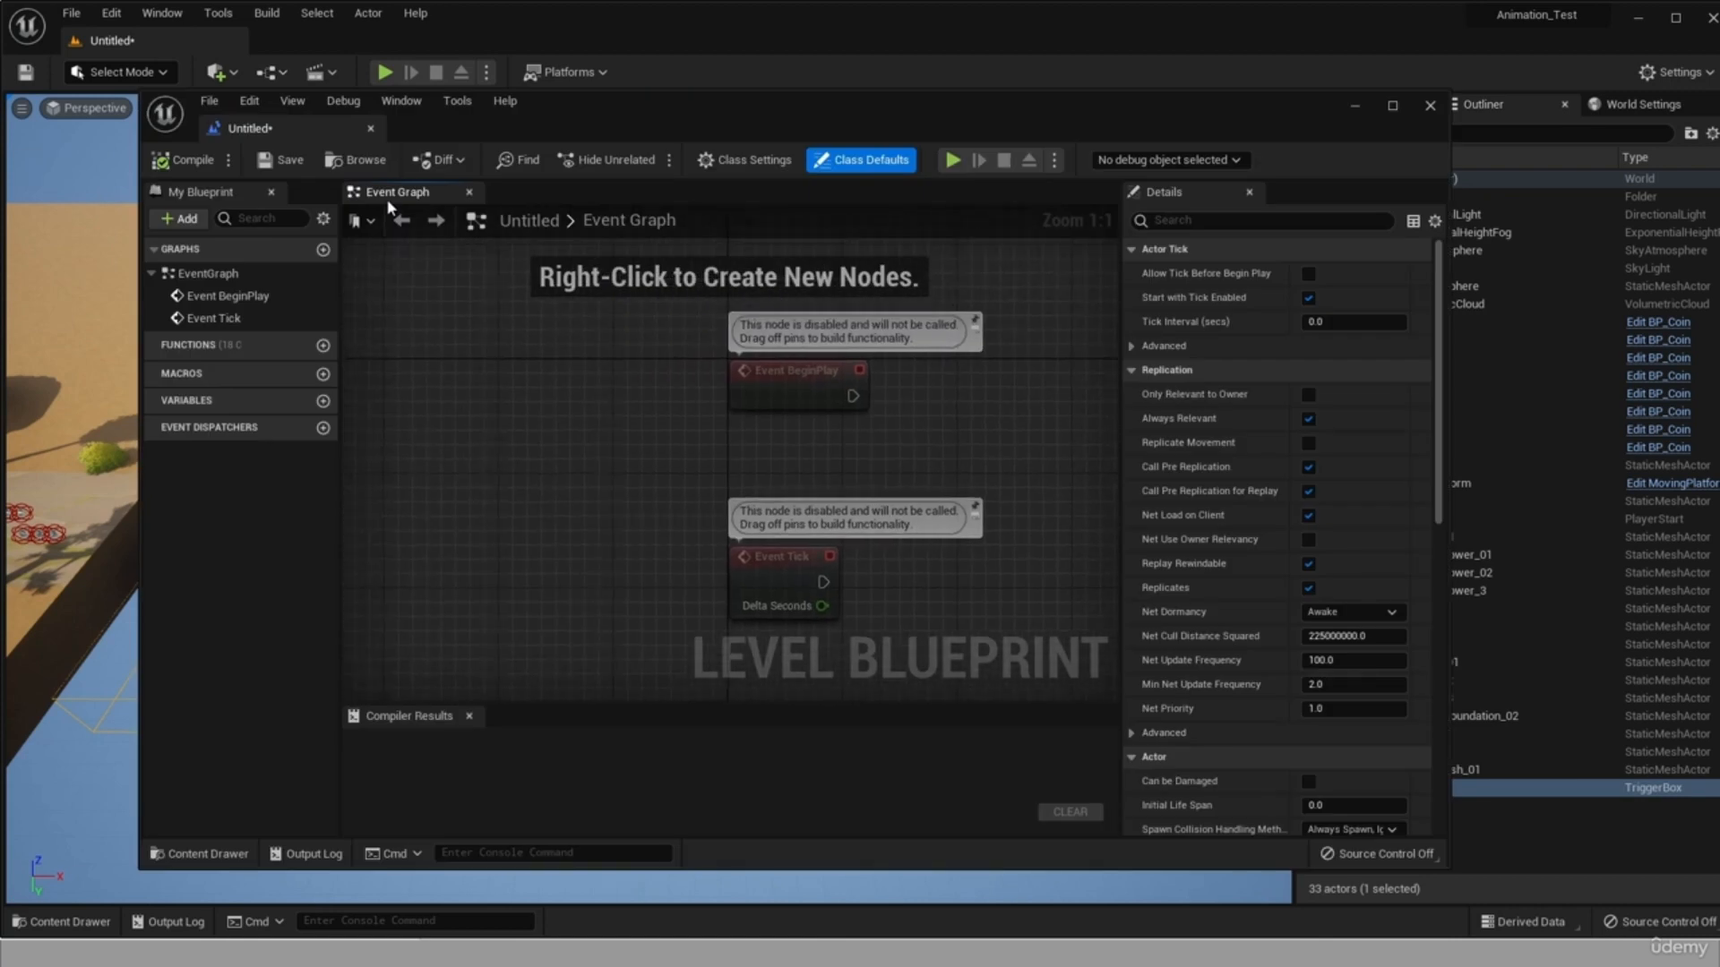
pyautogui.press('Delete')
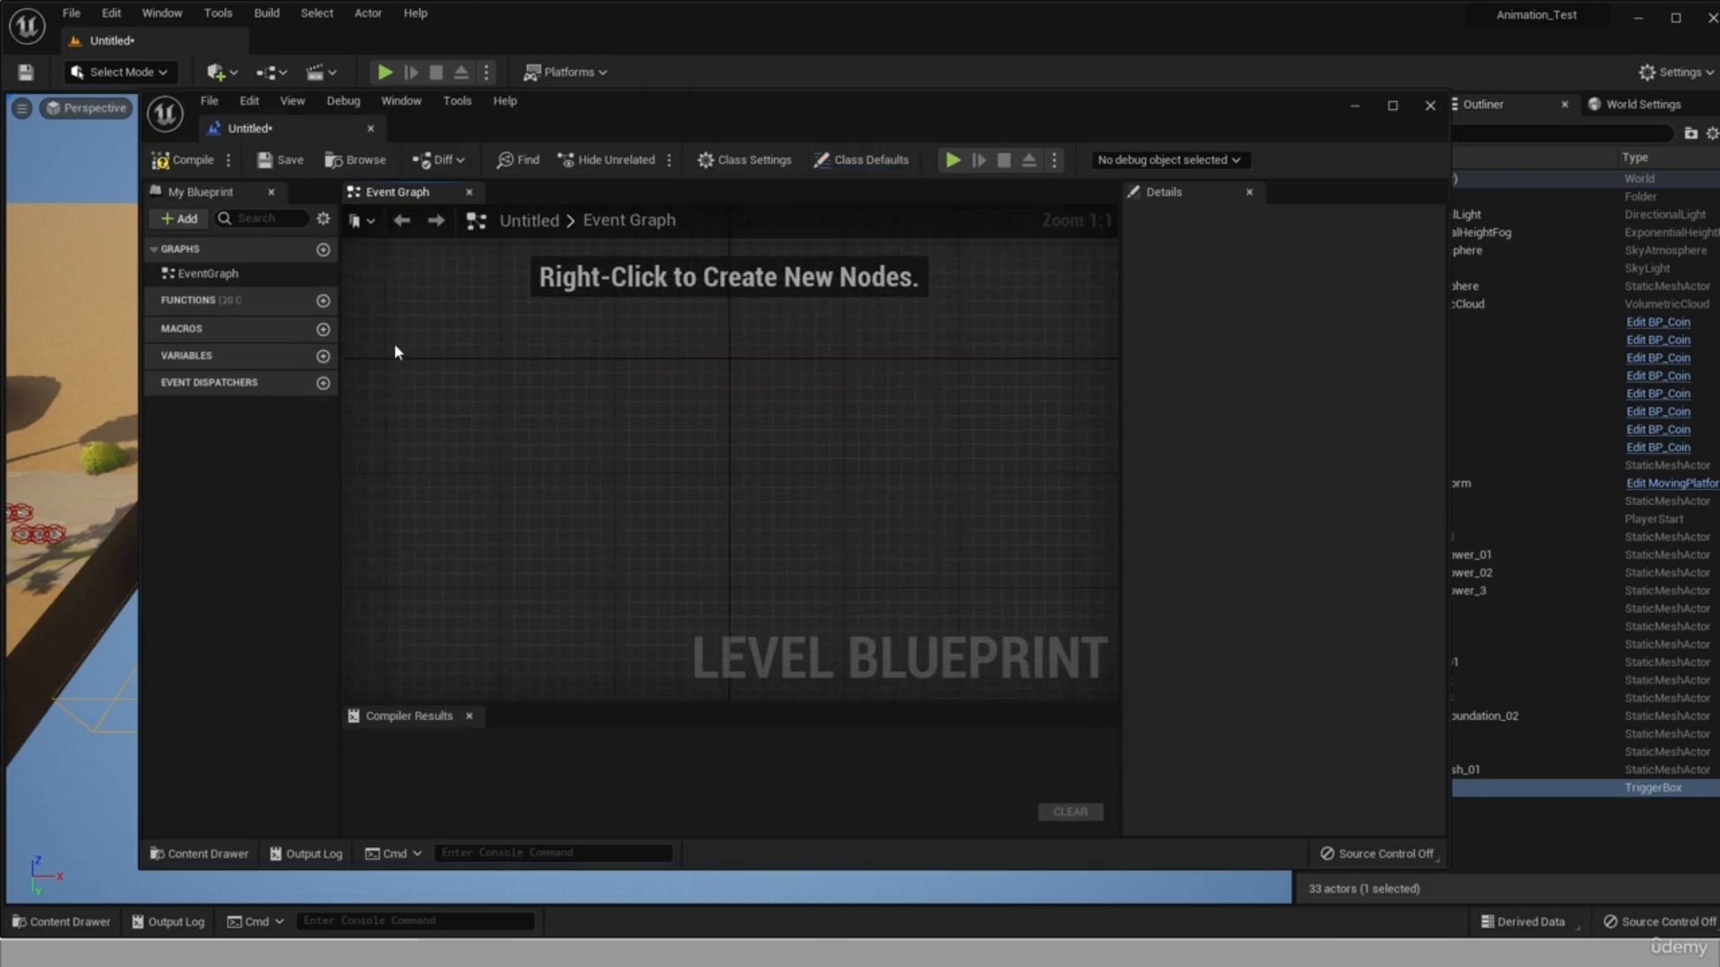
# Add an OnActorBeginOverlap event for the TriggerBox and link it to a Cast To BP_ThirdPersonCharacter node.
pyautogui.rightClick(394, 342)
pyautogui.click(405, 401)
pyautogui.click(518, 437)
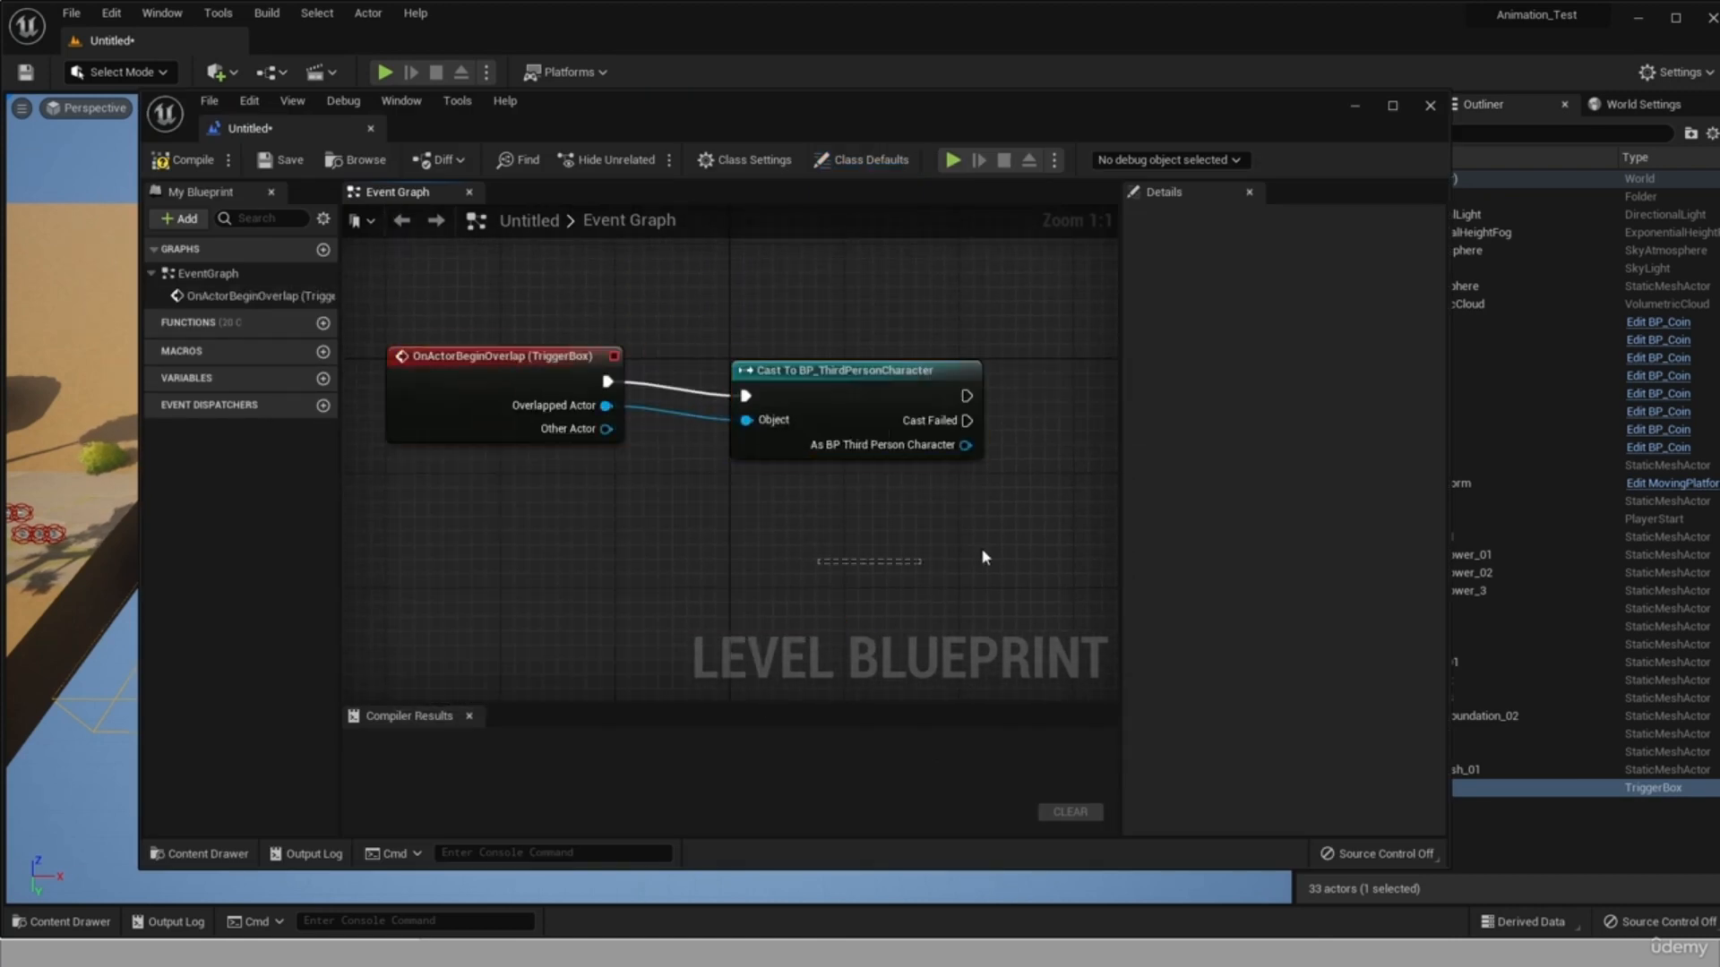
# Link the successful cast to an Open Level (by Object Reference) node, set its level to Untitled, then compile and save.
pyautogui.moveTo(981, 546); pyautogui.dragTo(685, 543, button='right')
pyautogui.moveTo(670, 395); pyautogui.dragTo(777, 414)
pyautogui.write('open')
pyautogui.click(860, 512)
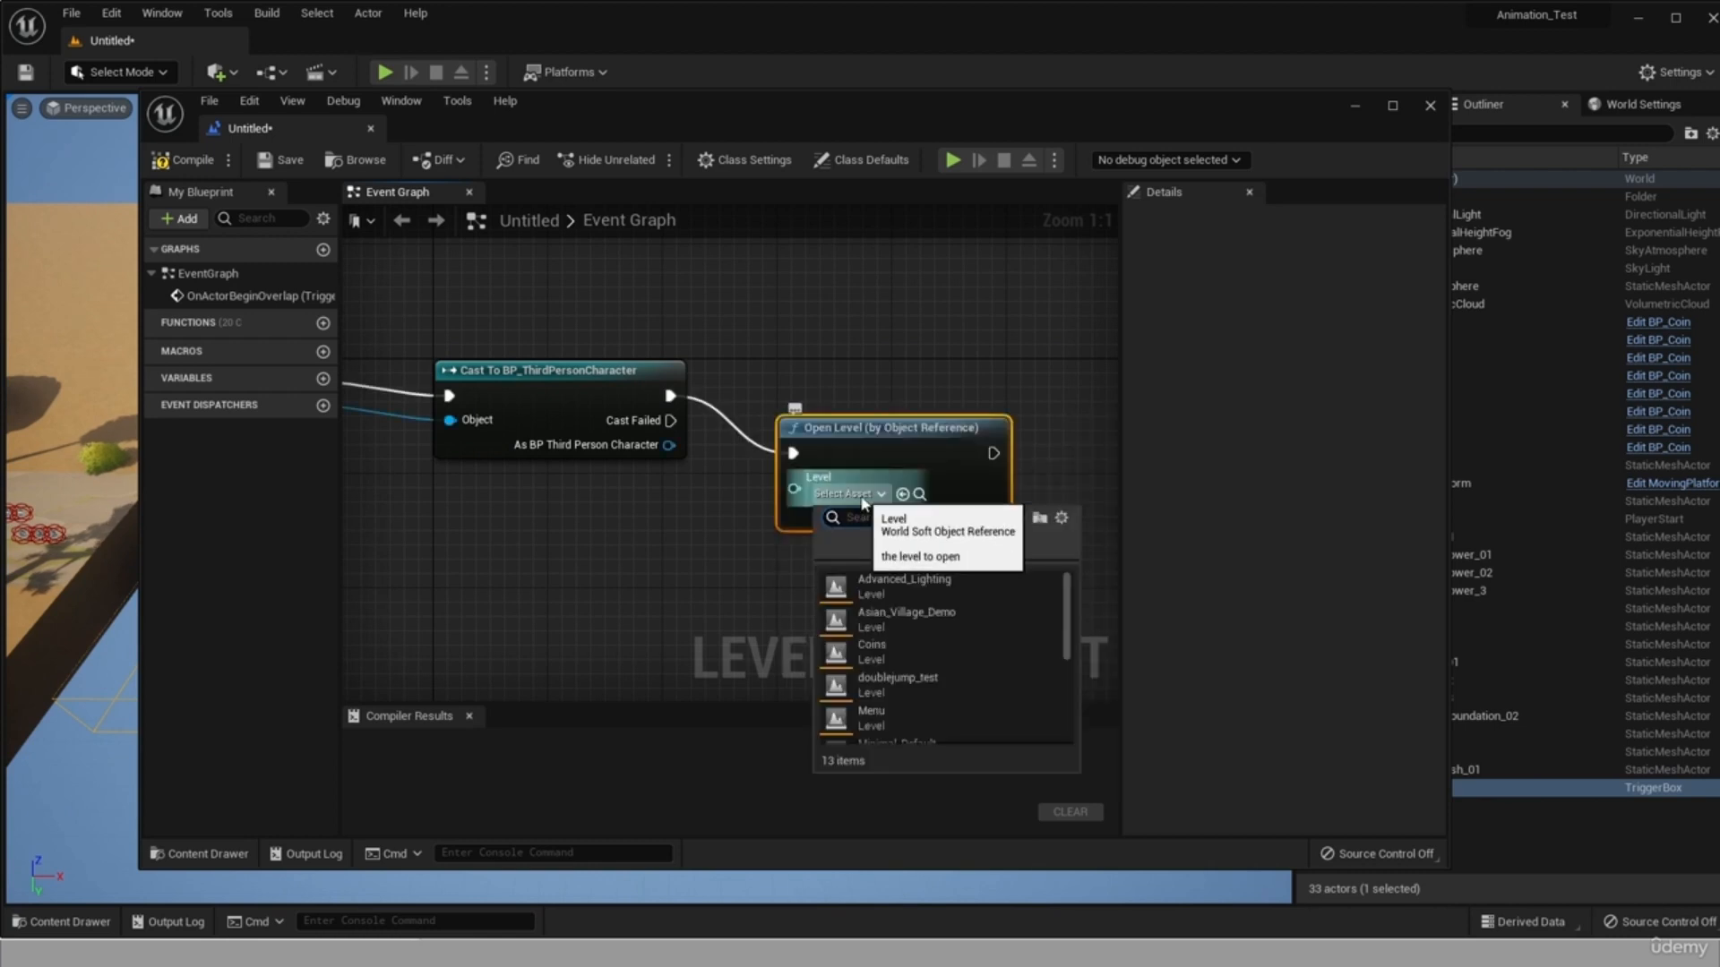
pyautogui.click(828, 493)
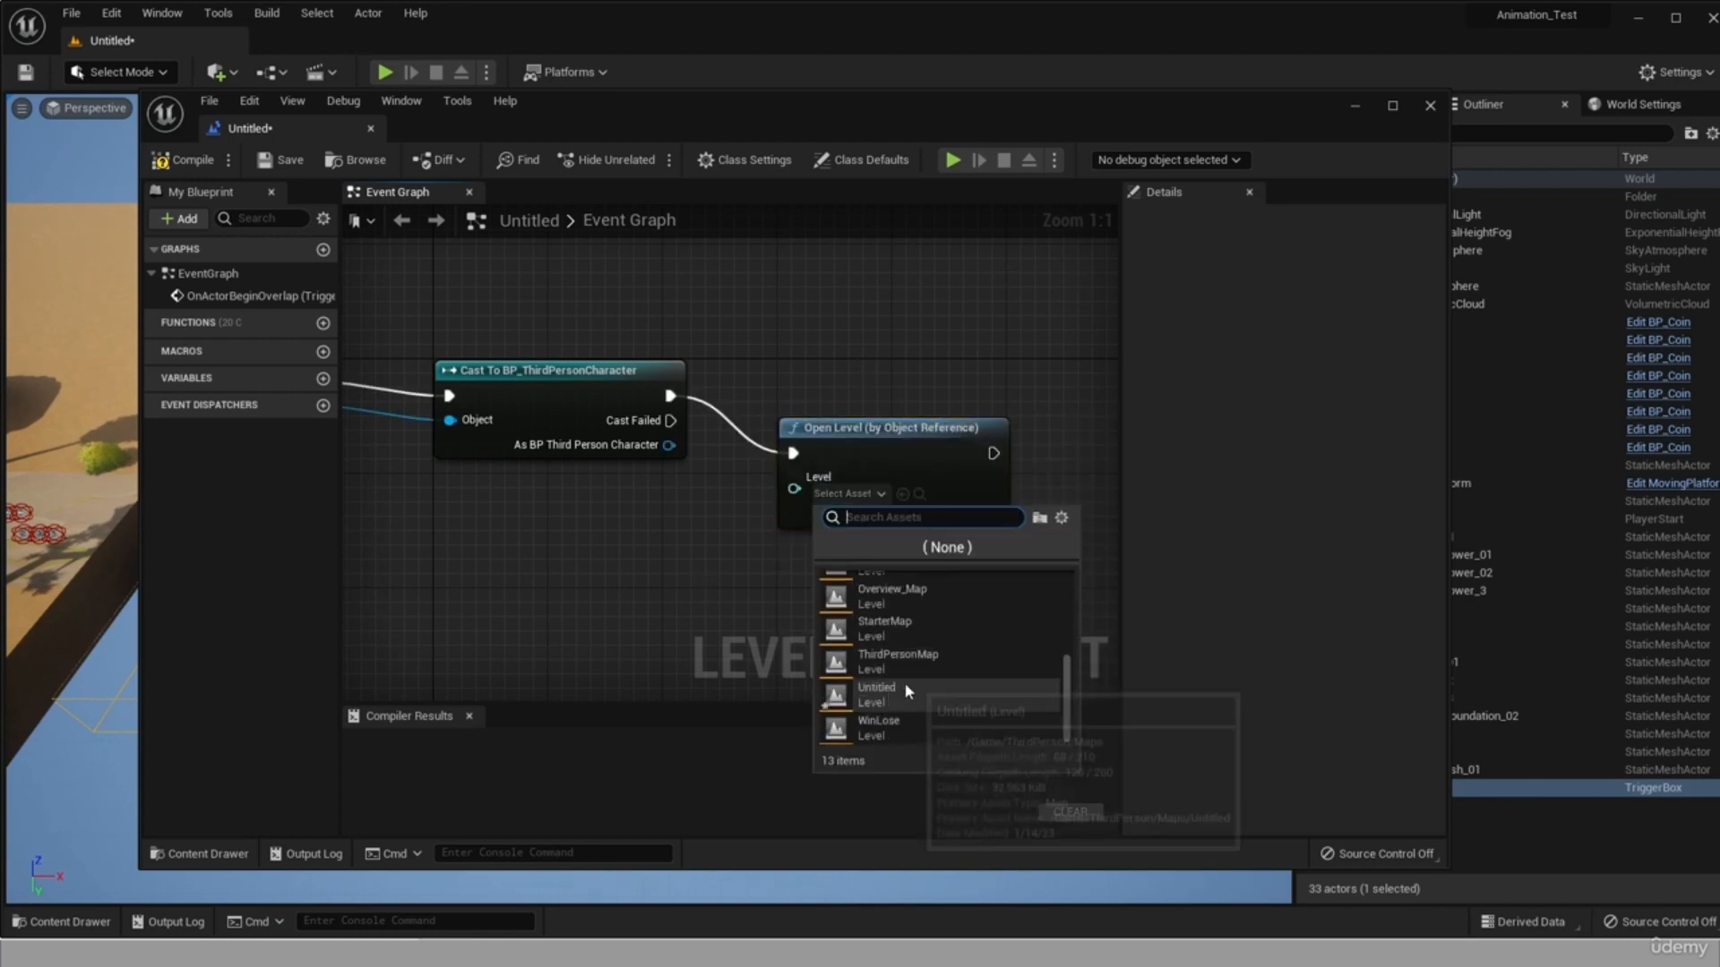
pyautogui.click(904, 688)
pyautogui.hotkey('ctrl', 's')
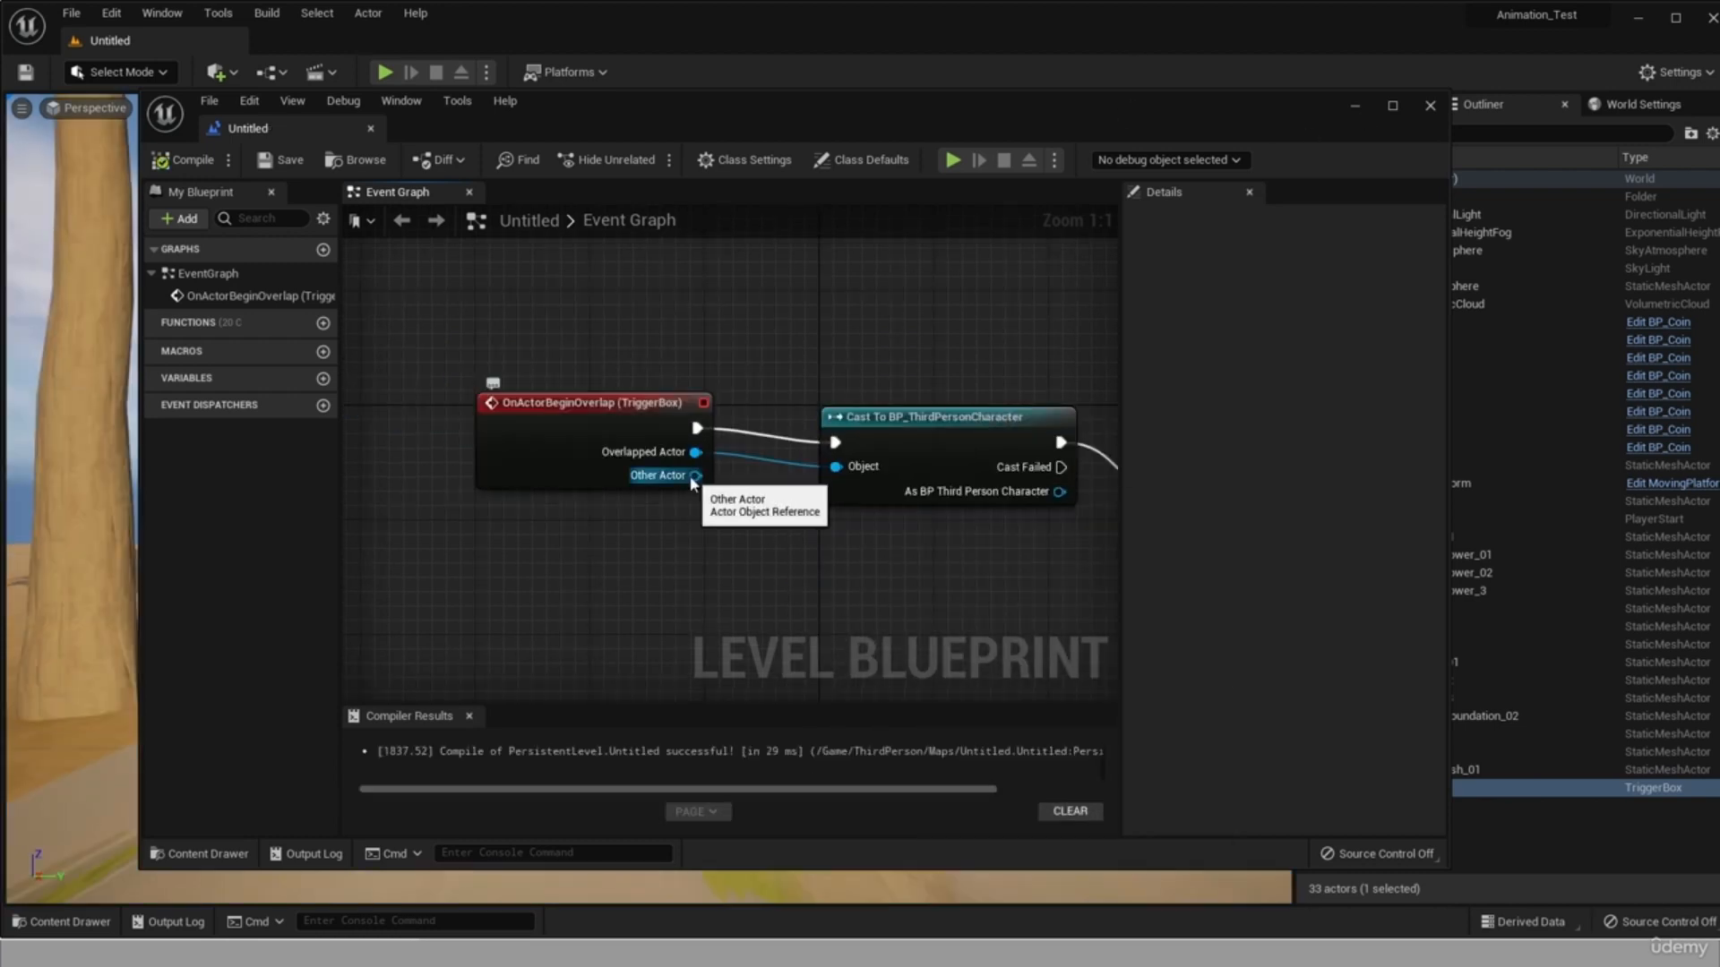
# Feed the cast's Object input from the overlap event's Other Actor instead of Overlapped Actor.
pyautogui.moveTo(697, 476); pyautogui.dragTo(836, 466)
pyautogui.moveTo(764, 568); pyautogui.dragTo(295, 574)
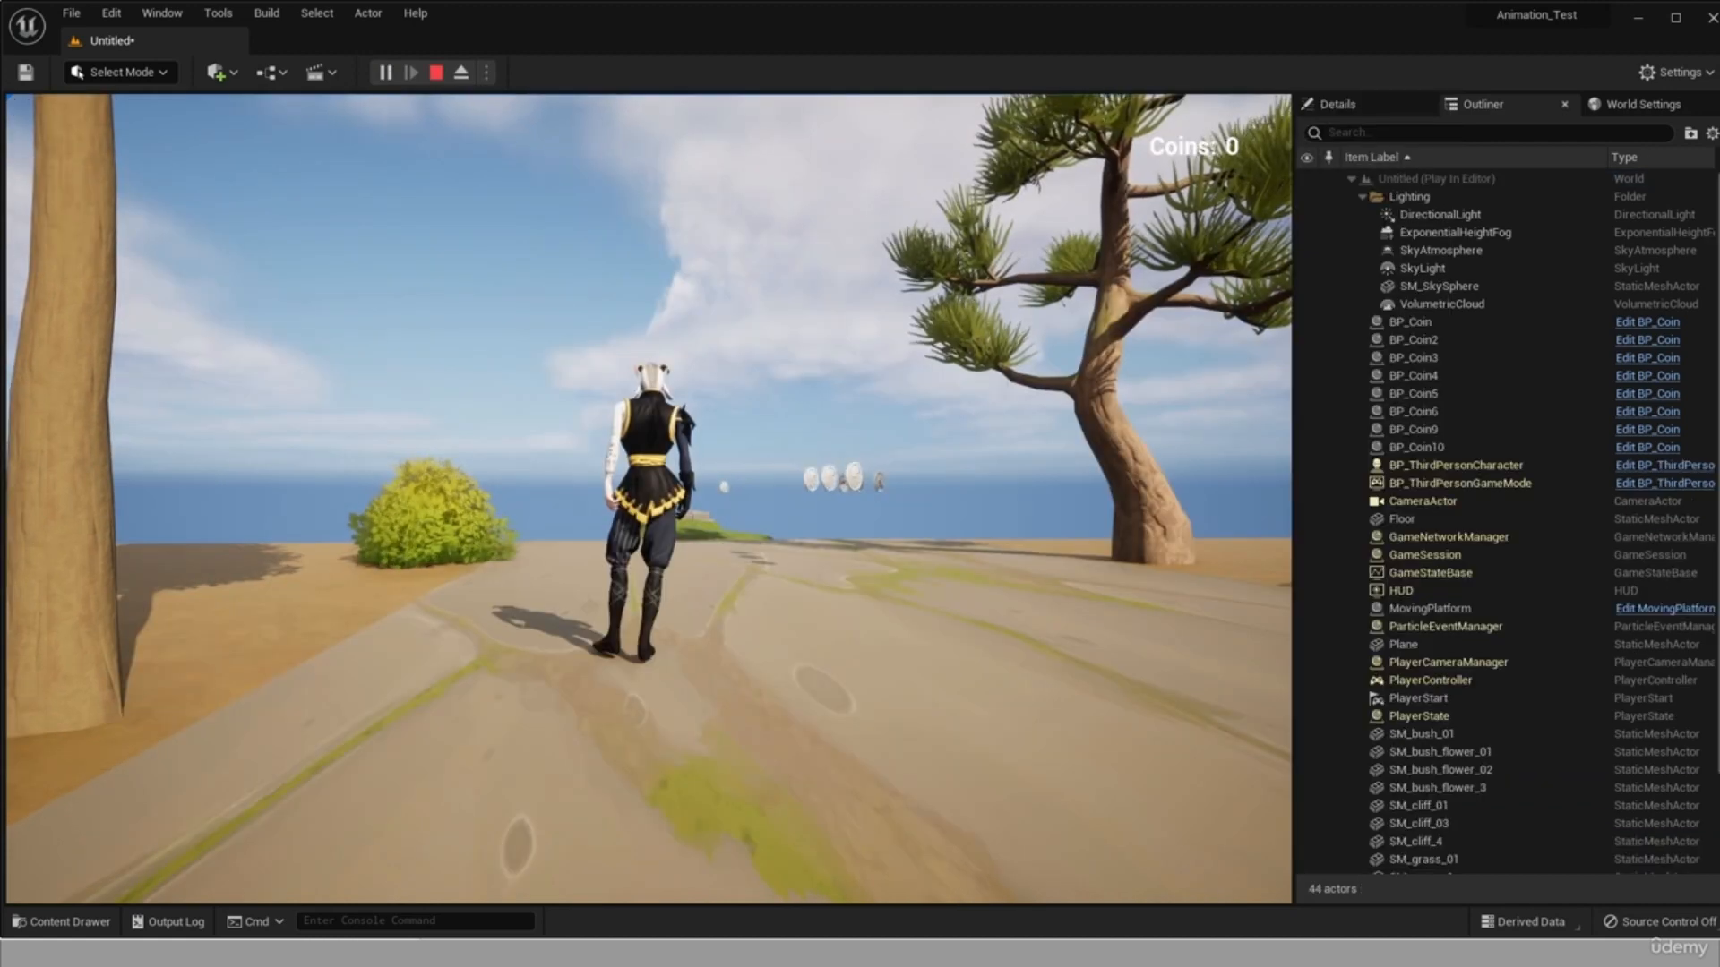
# Play the level and jump from the ground toward the cliffs, falling off to test the trigger that reloads the level.
pyautogui.press('w')
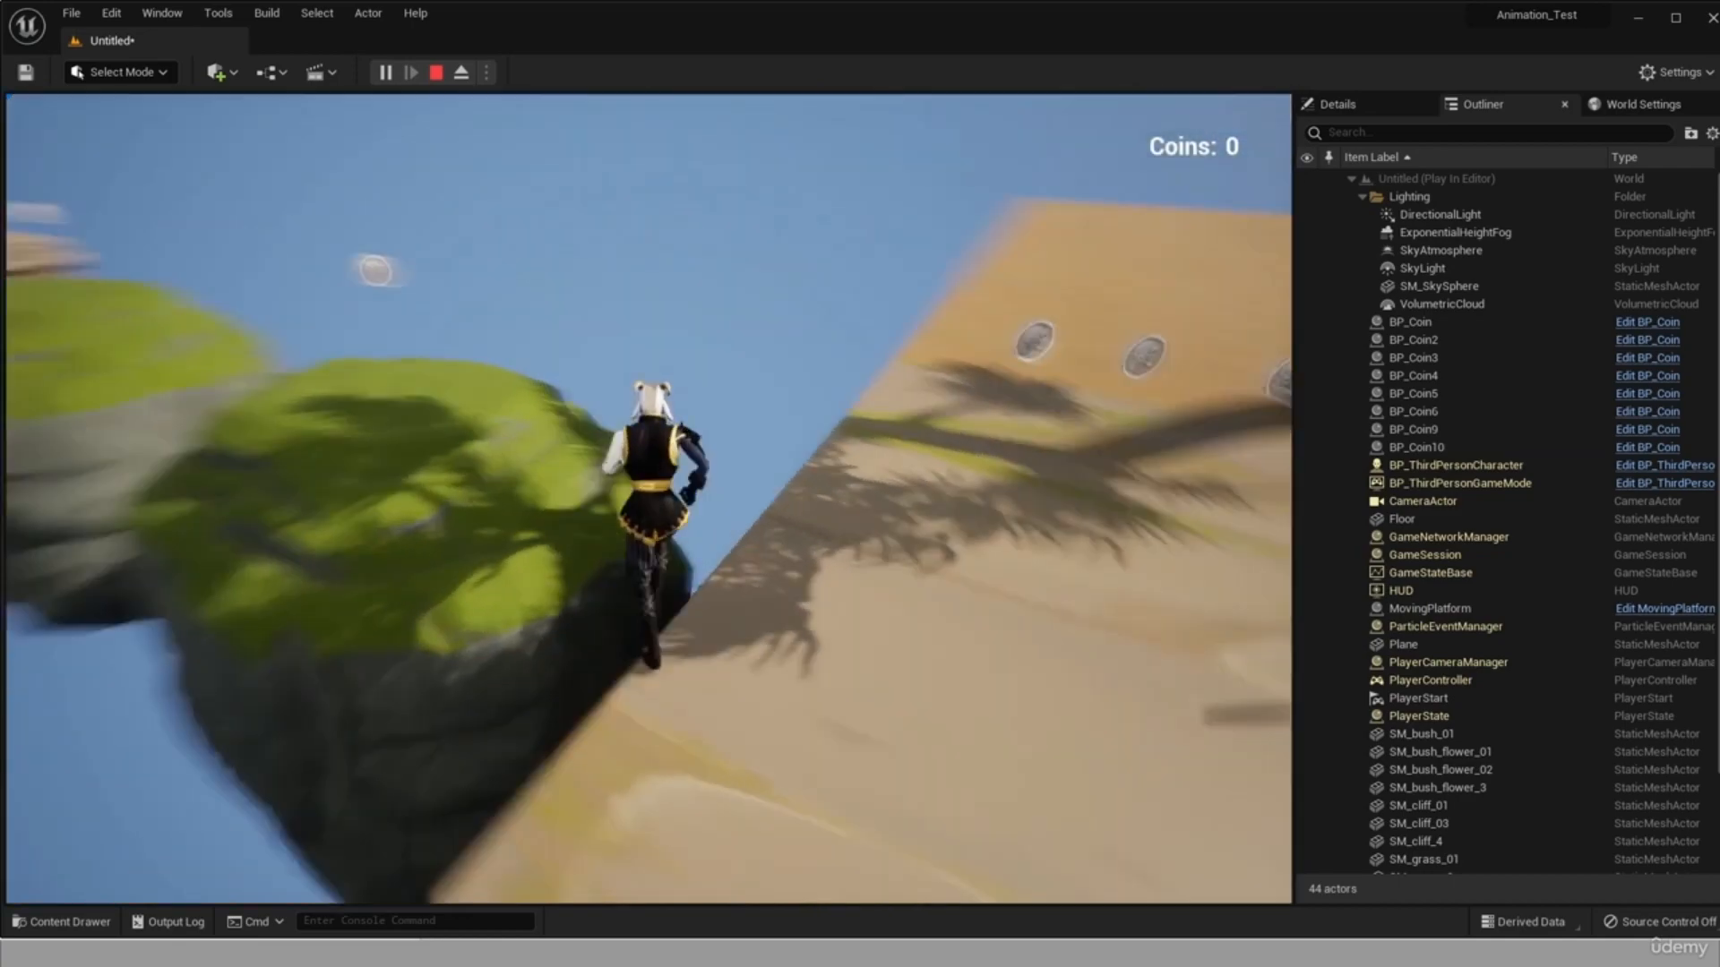
pyautogui.press('space')
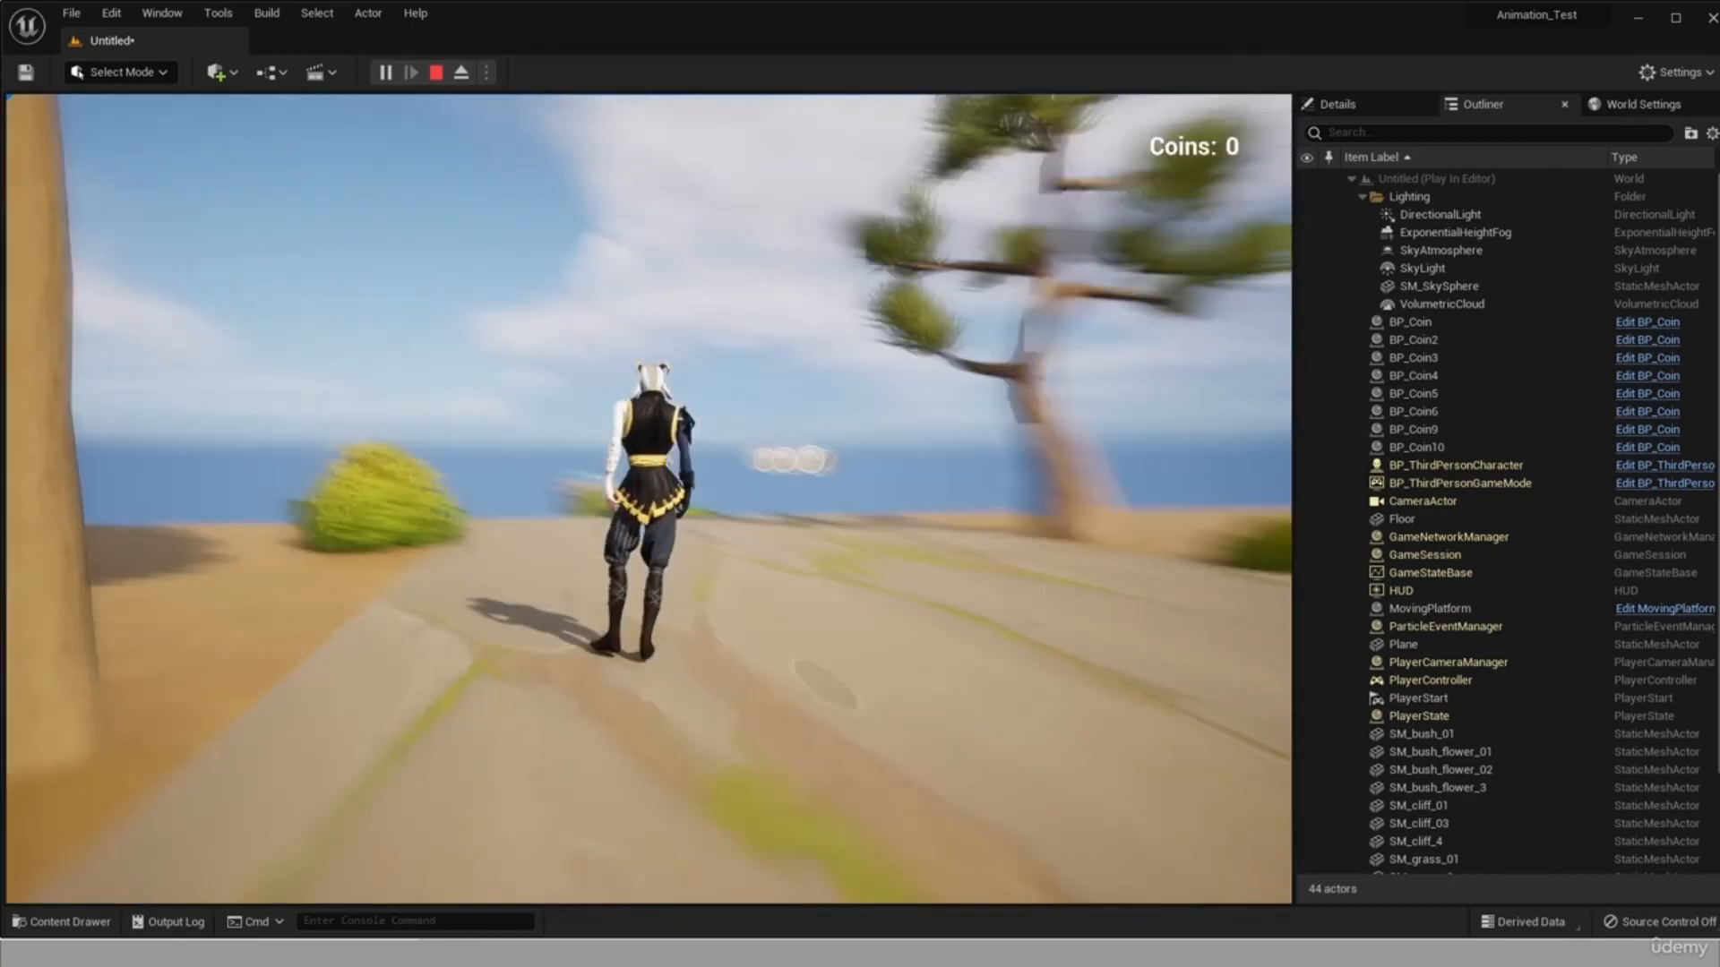
pyautogui.press('w')
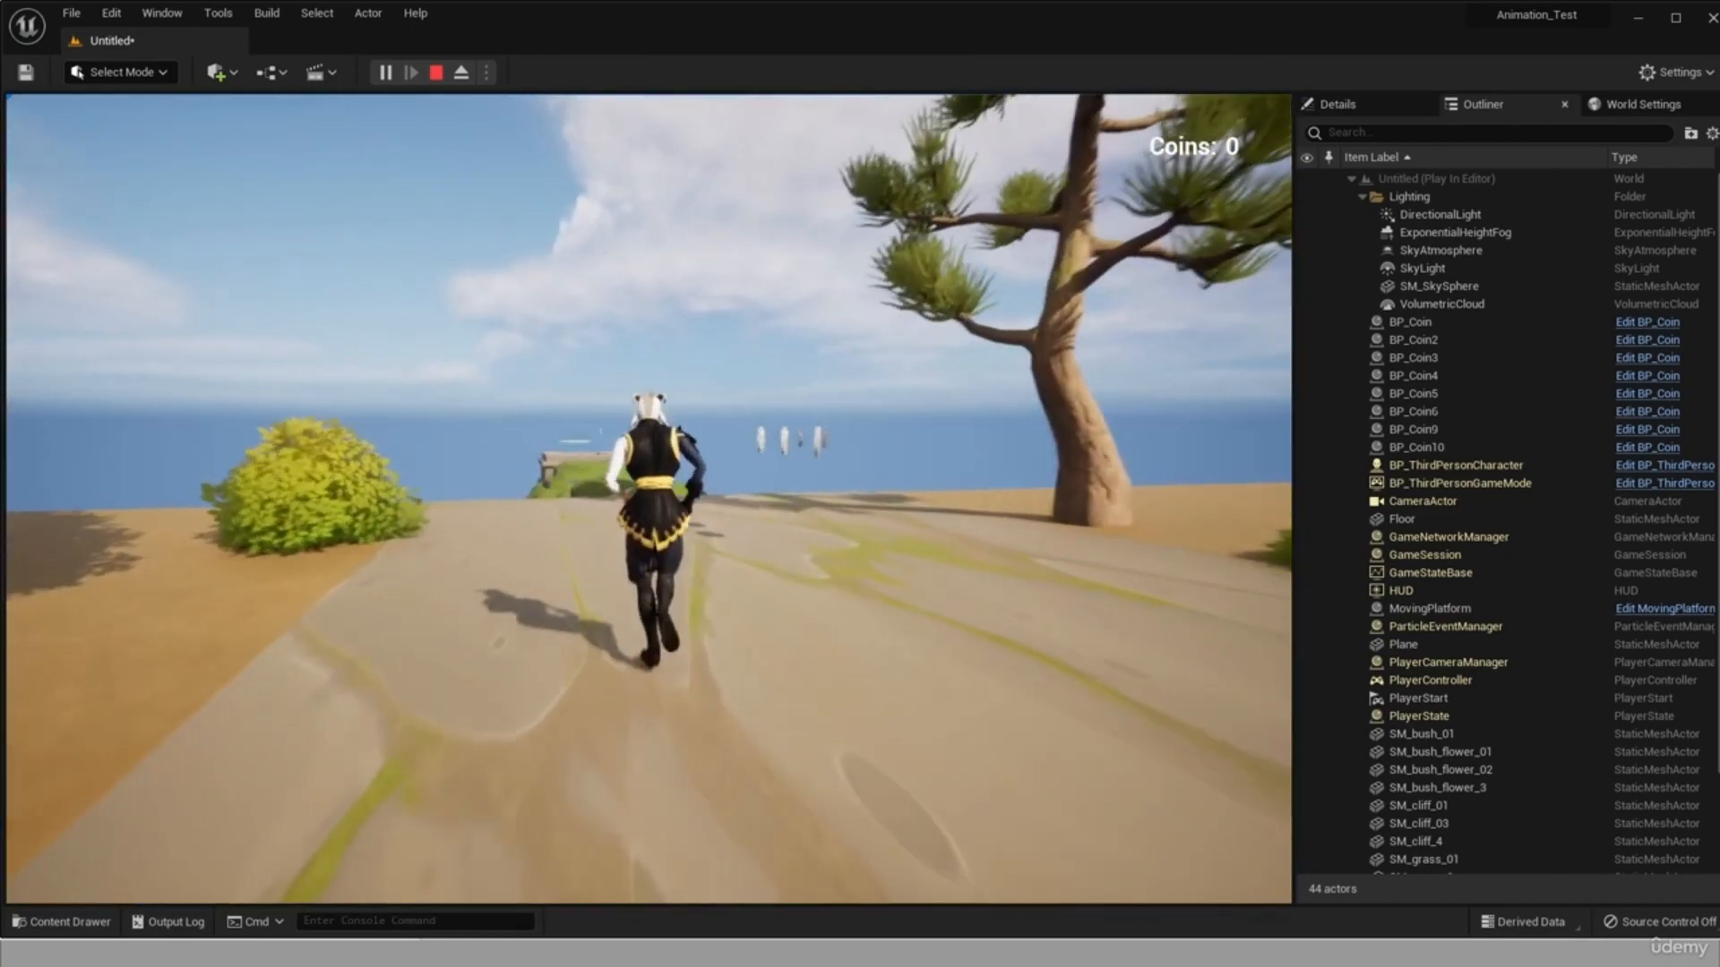
pyautogui.press('space')
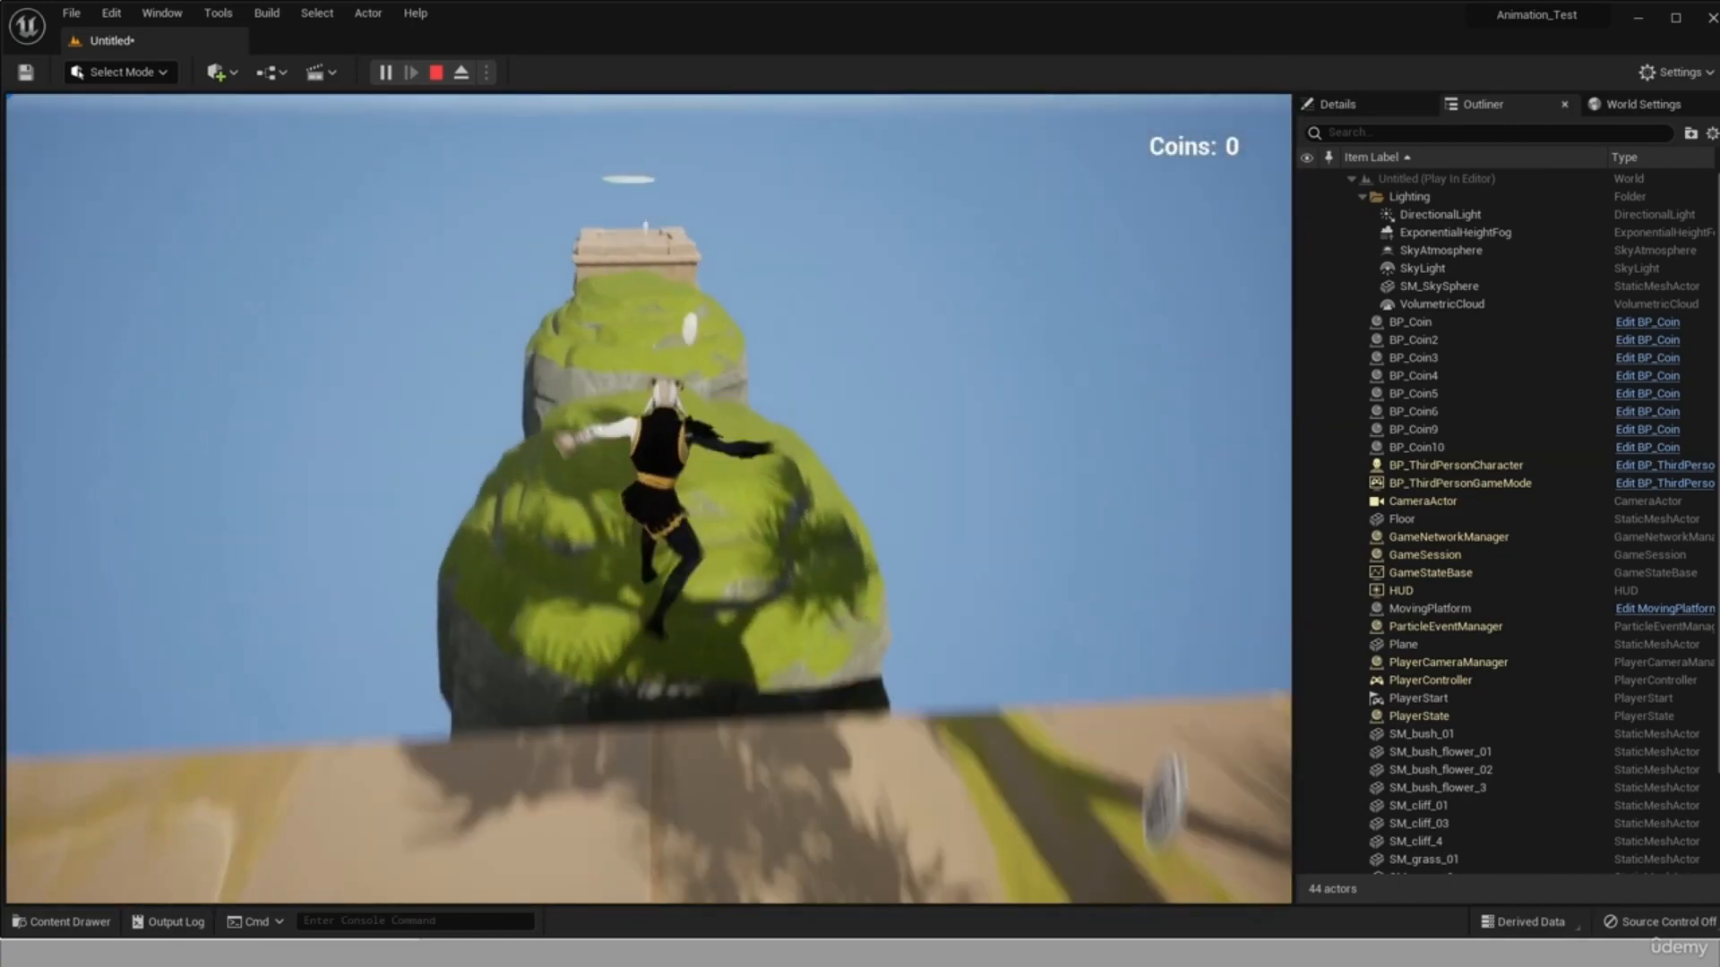
pyautogui.press('space')
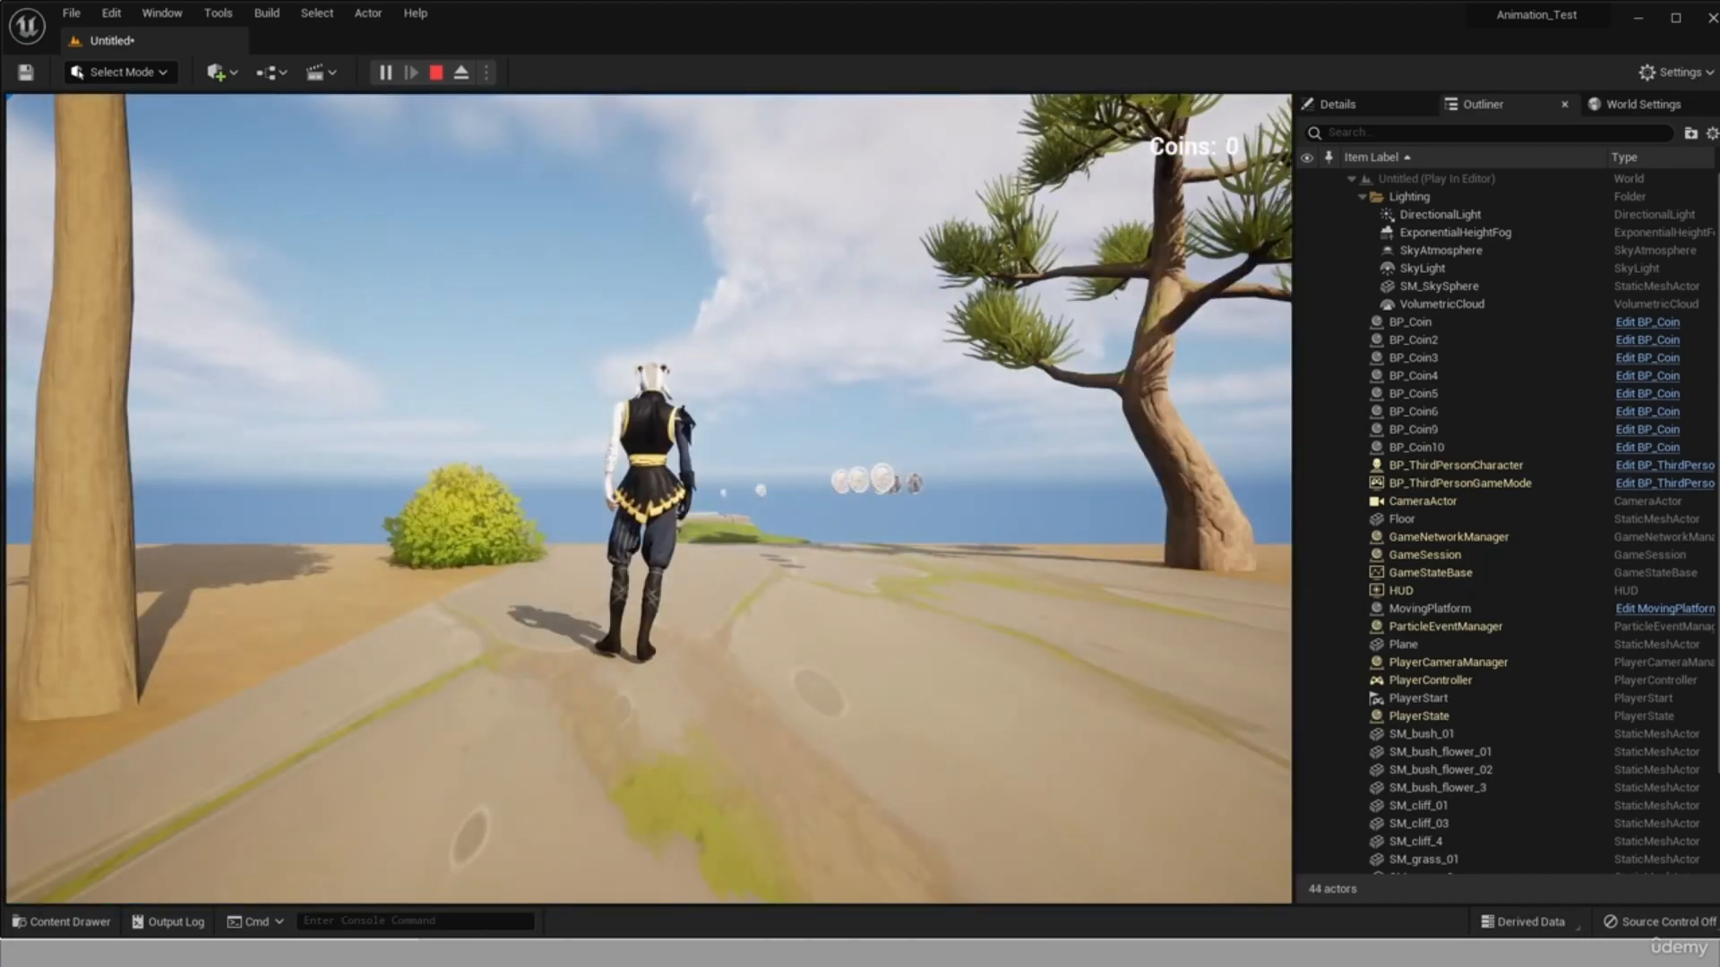
# Run through the reloaded level, collect the coins while jumping from cliff to cliff, and end the play session.
pyautogui.press('w')
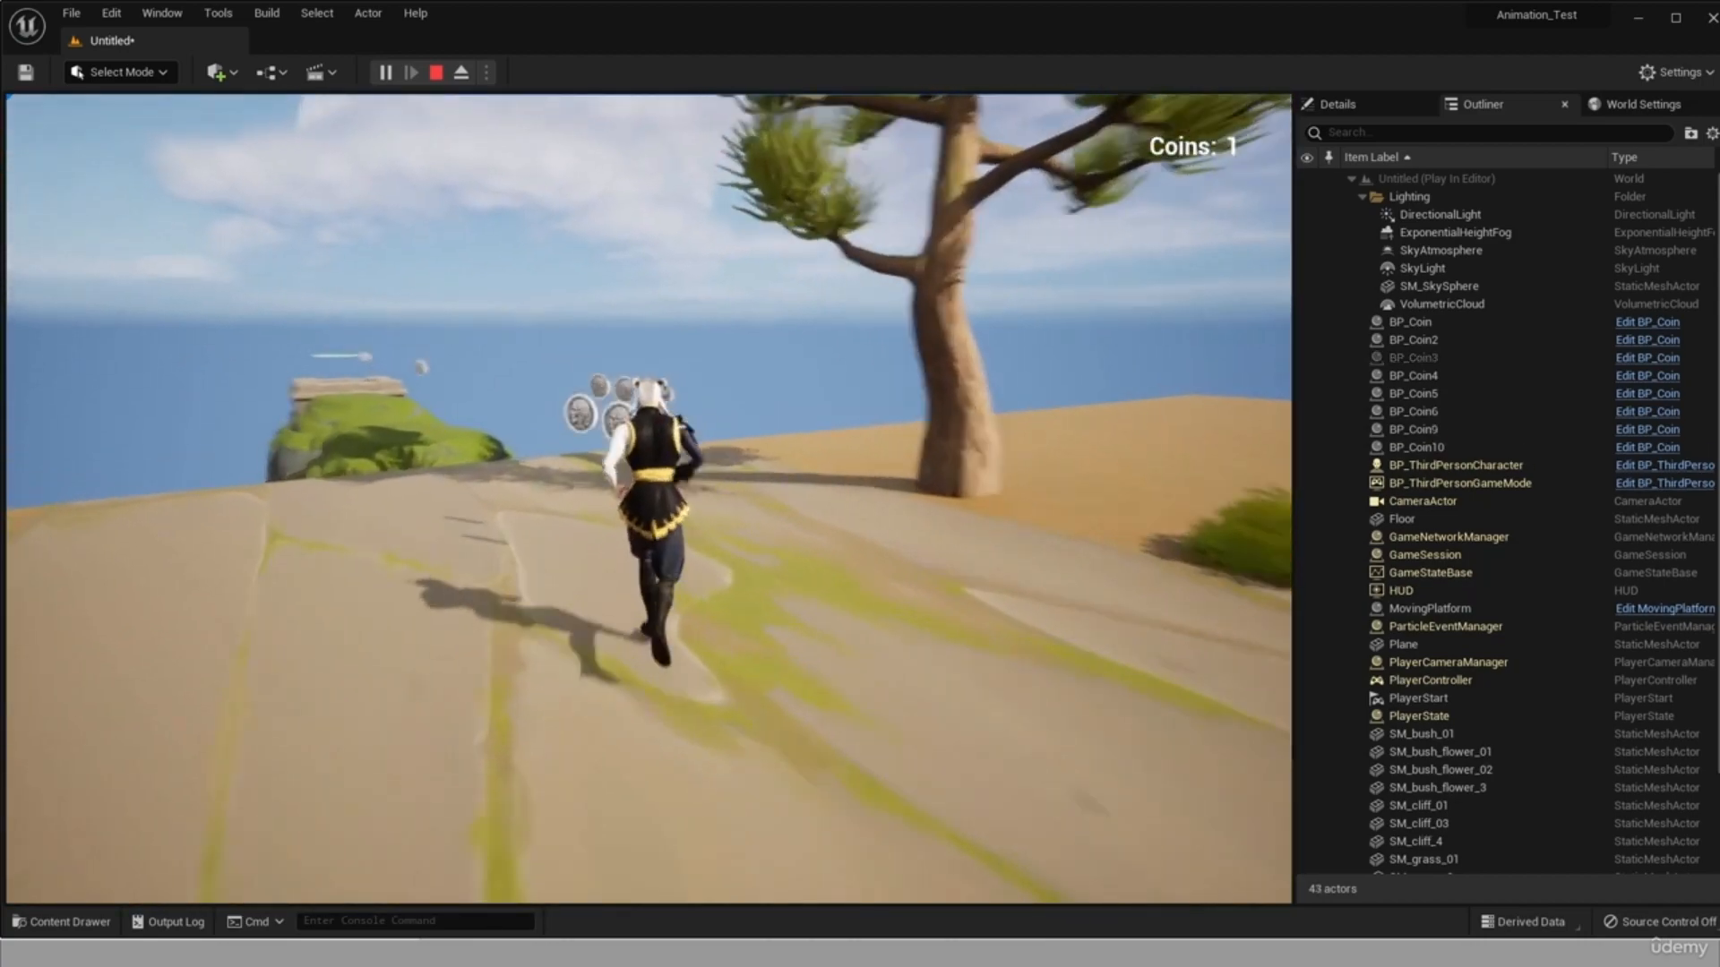
pyautogui.press('w')
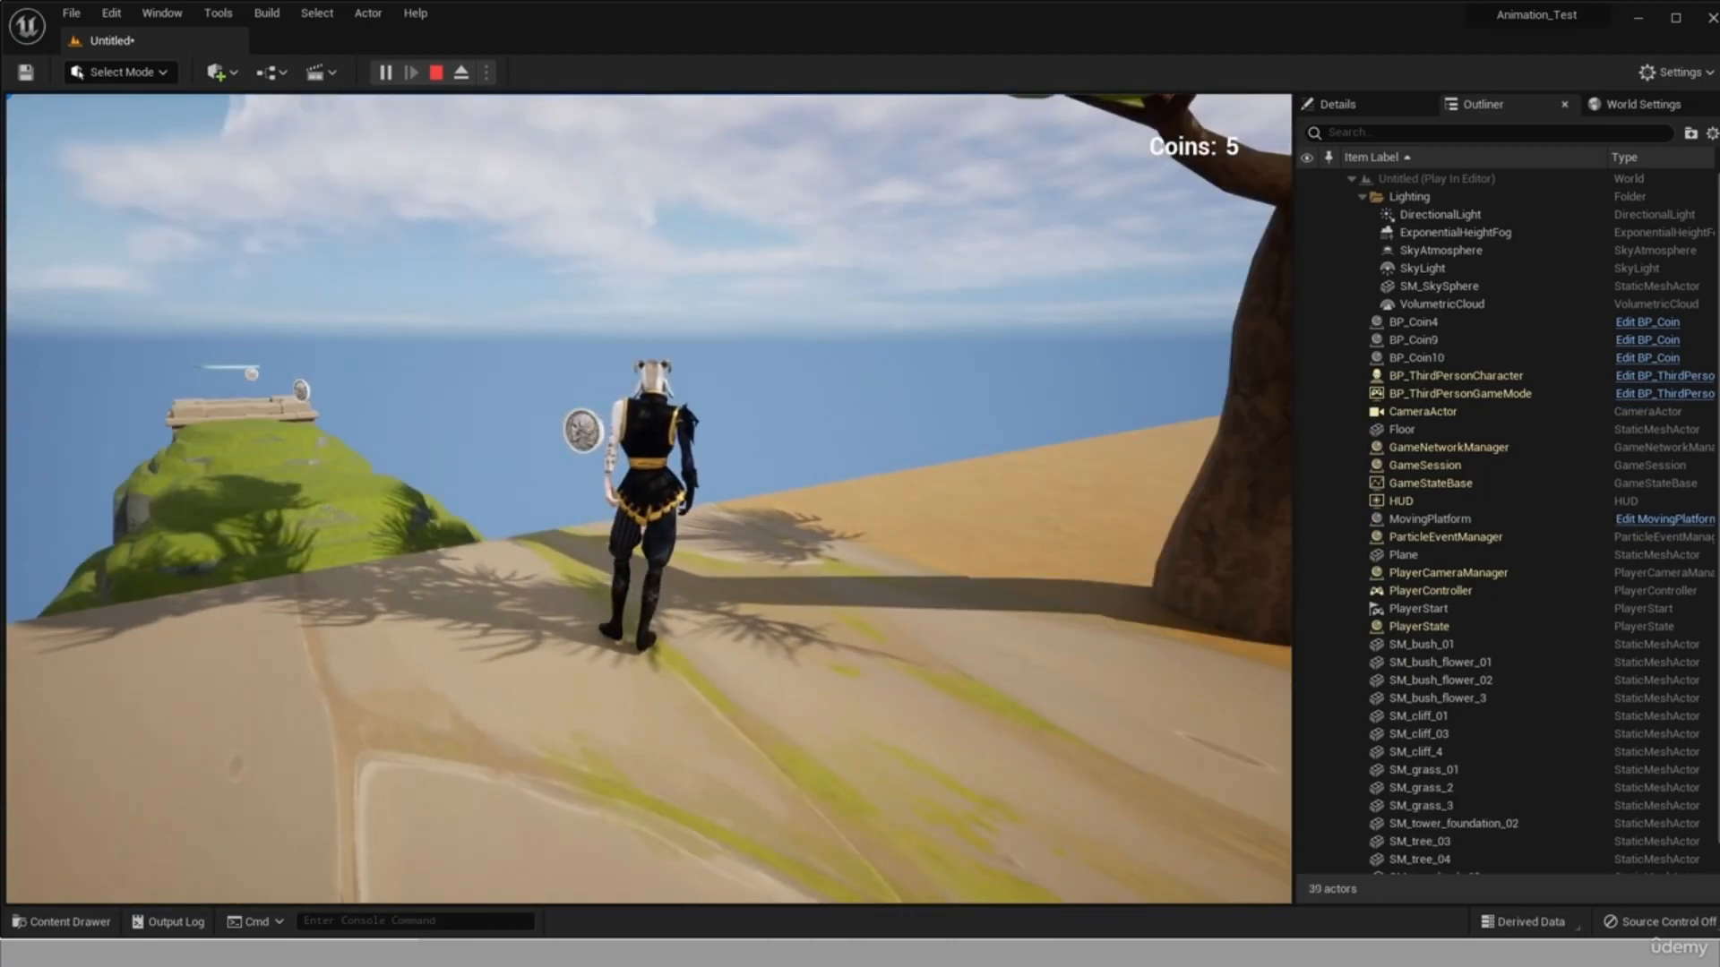
pyautogui.press('w')
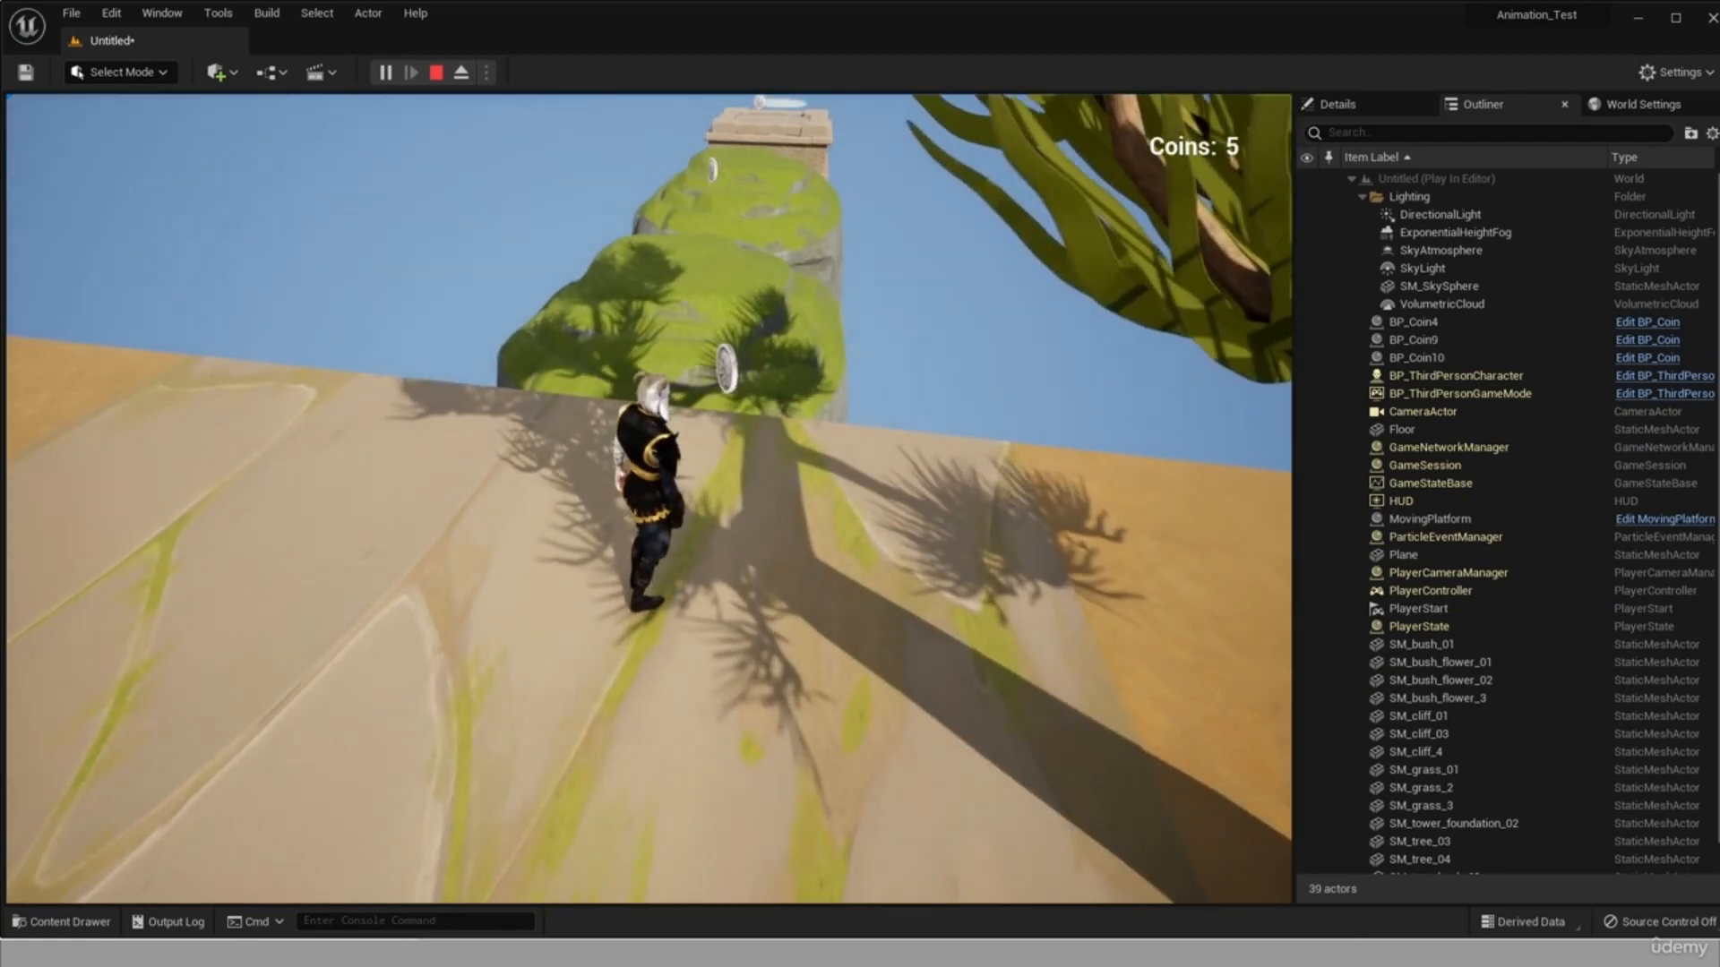
pyautogui.press('w')
pyautogui.press('space')
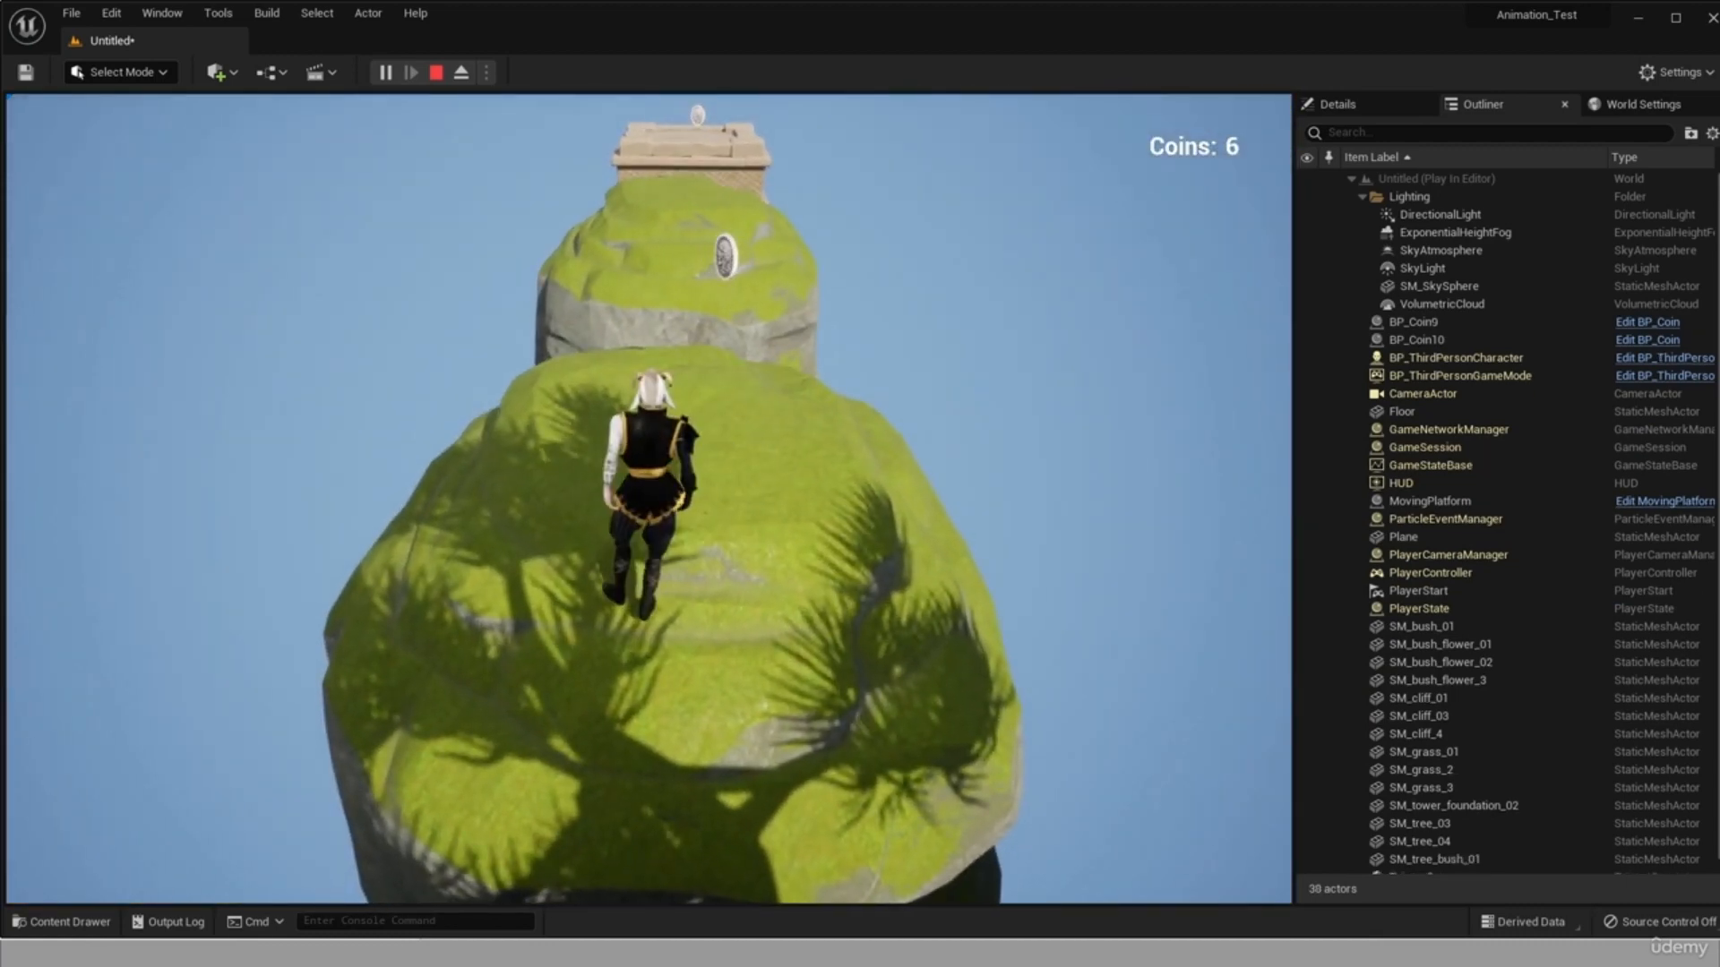
pyautogui.press('w')
pyautogui.press('space')
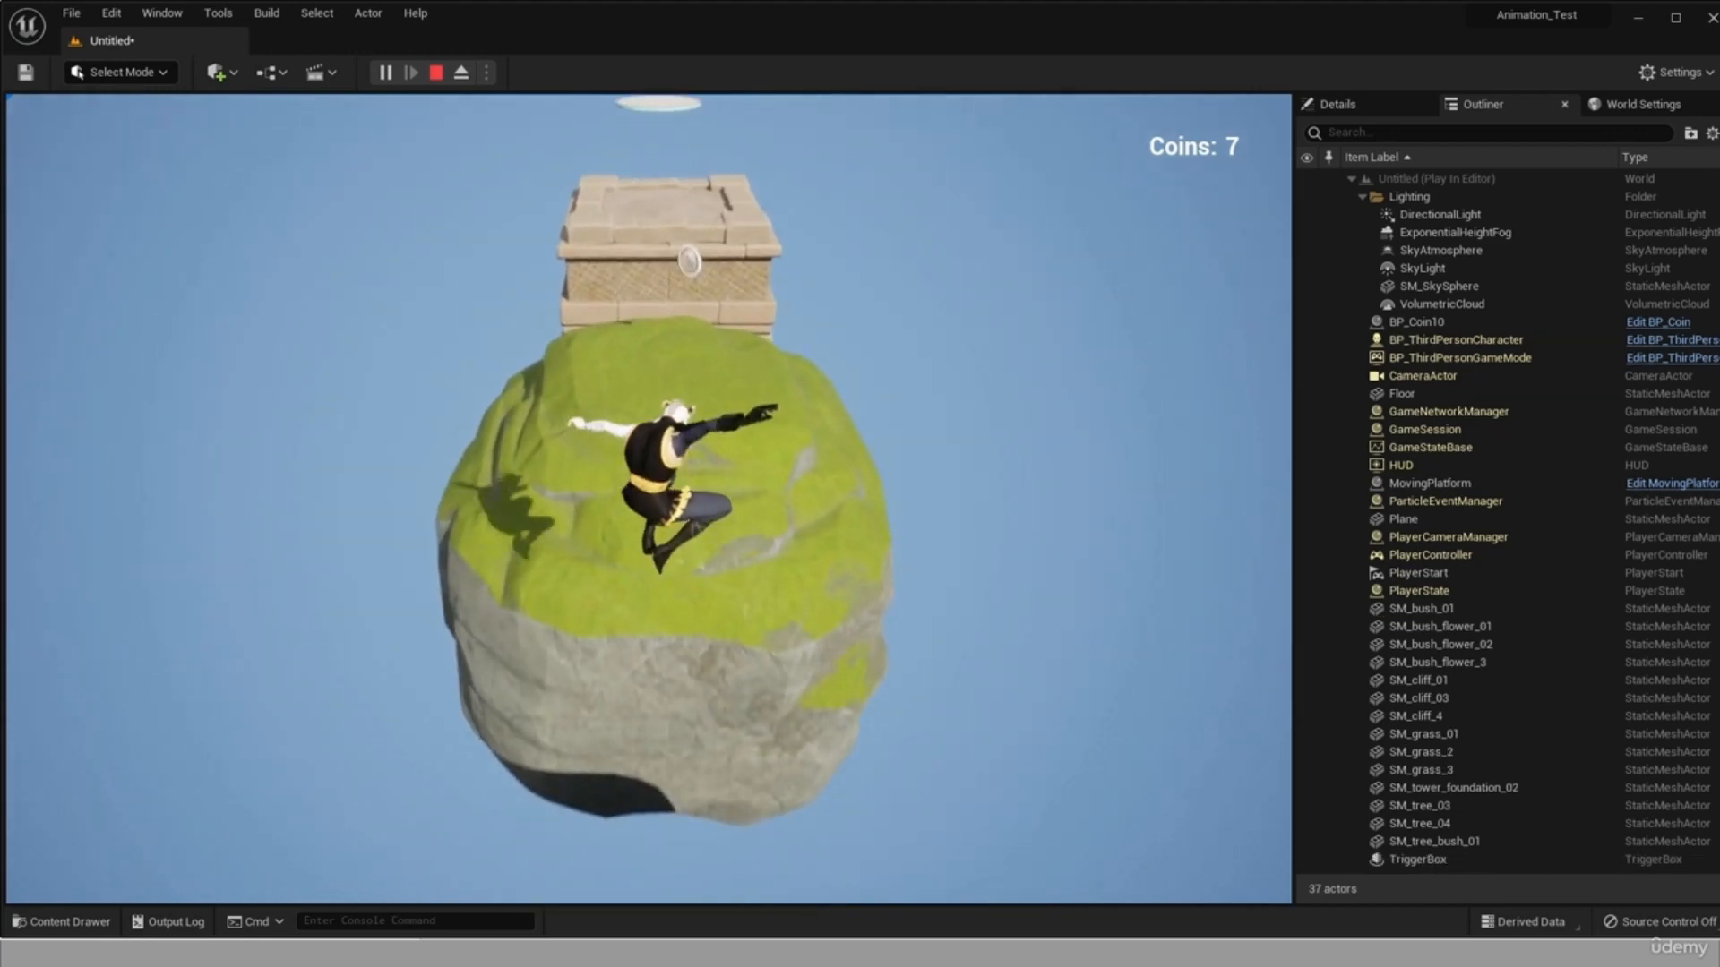
pyautogui.press('w')
pyautogui.press('space')
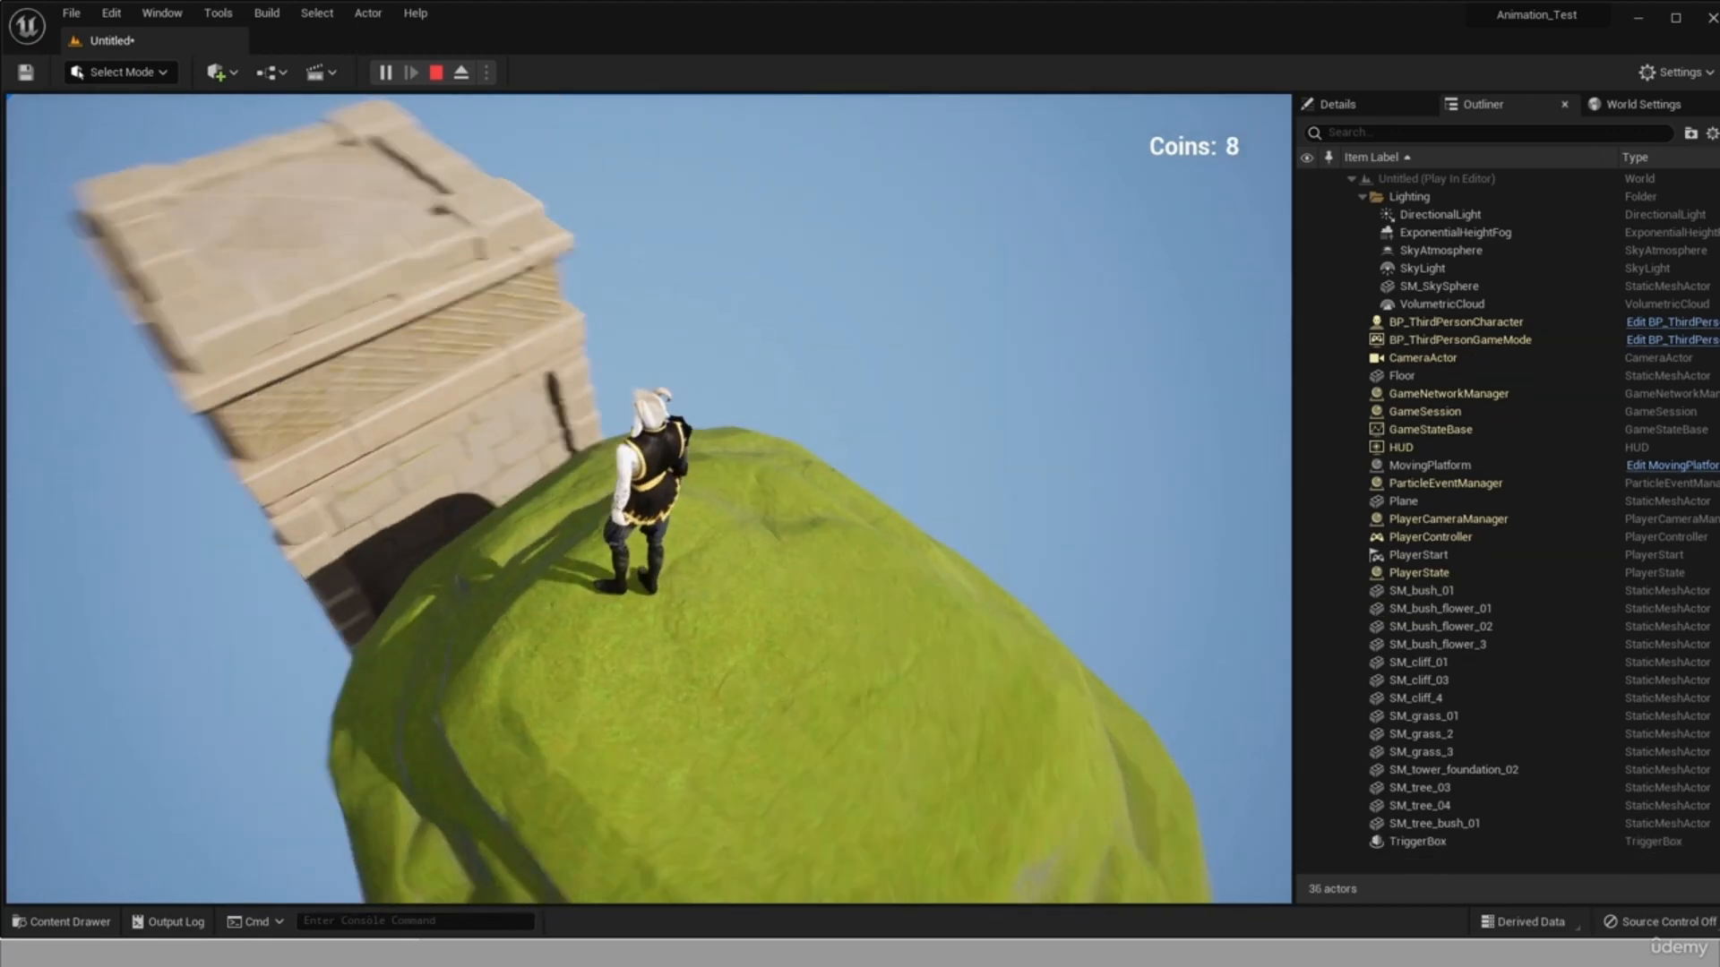
pyautogui.press('Escape')
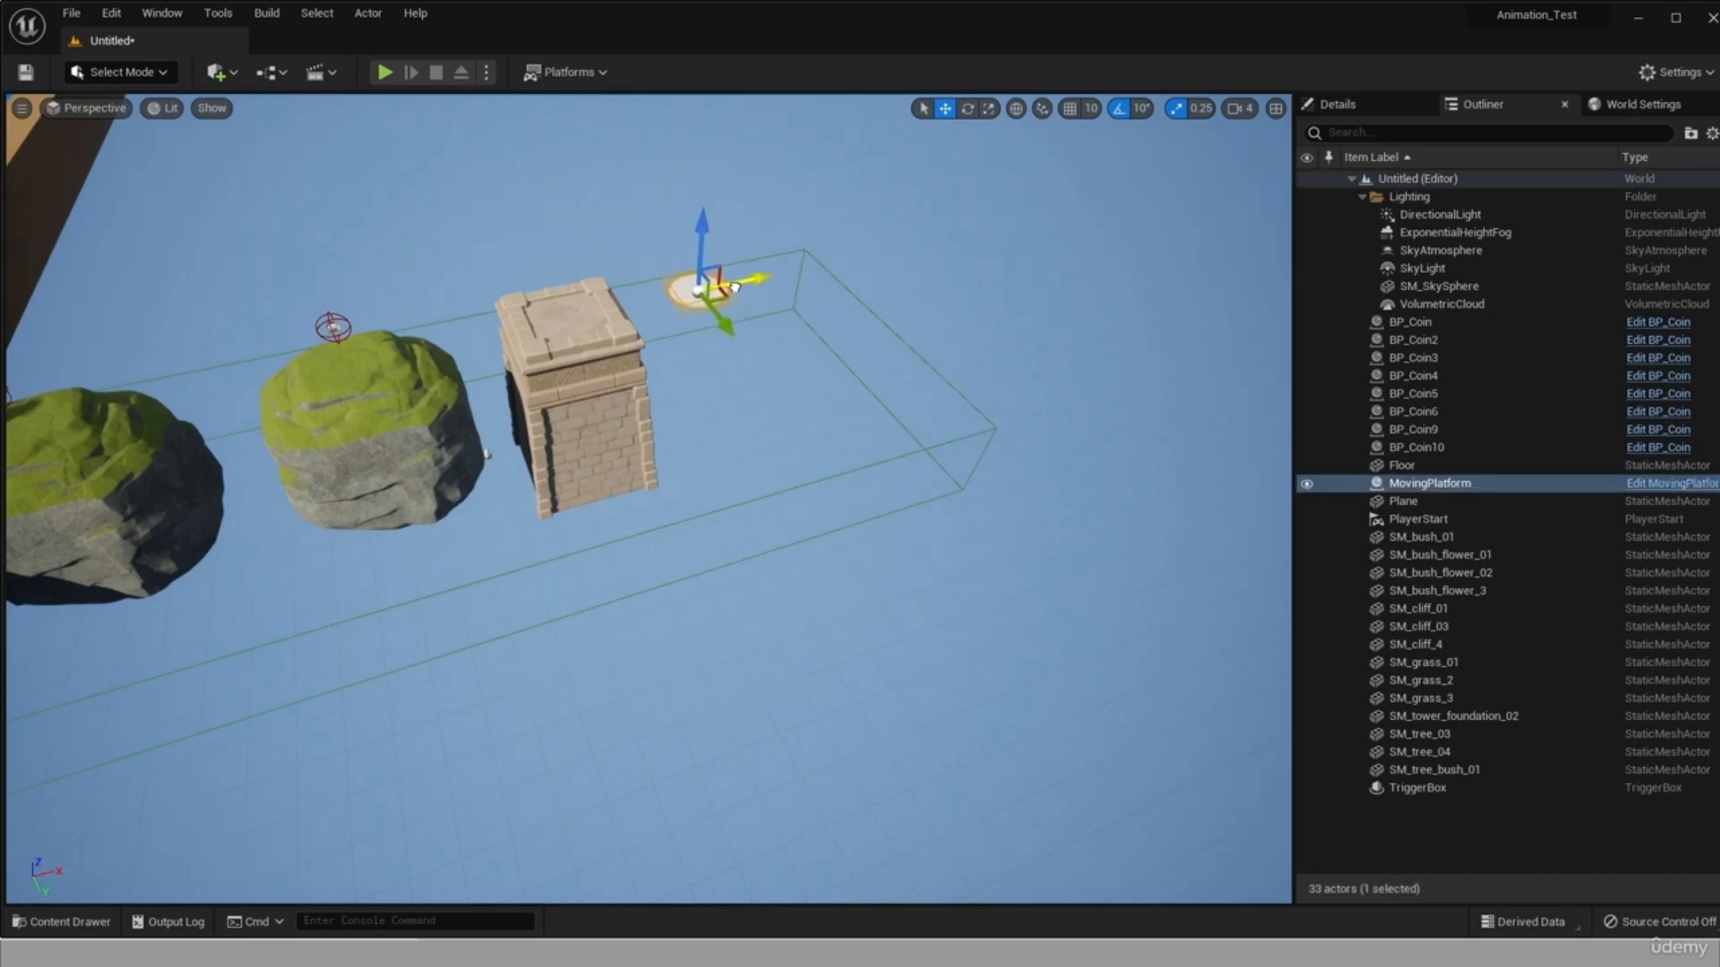
# Place the DoubleJump blueprint from the Blueprints folder on top of the stone tower.
pyautogui.scroll(3, 629, 197)
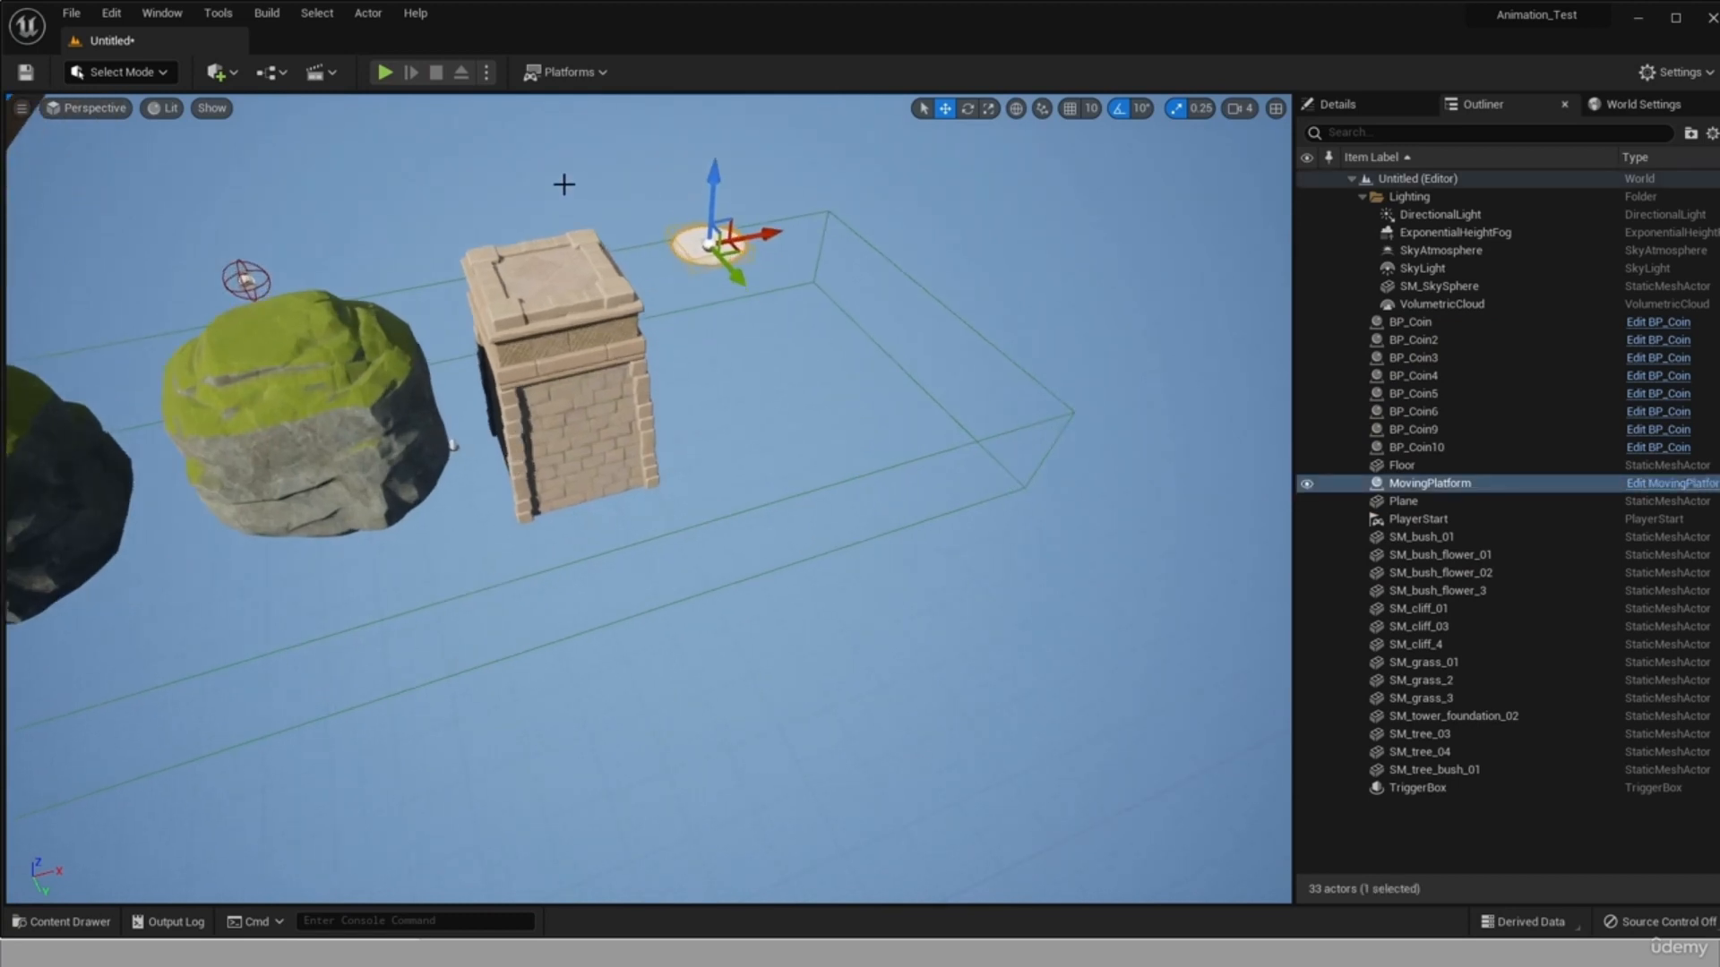
pyautogui.click(65, 923)
pyautogui.click(127, 824)
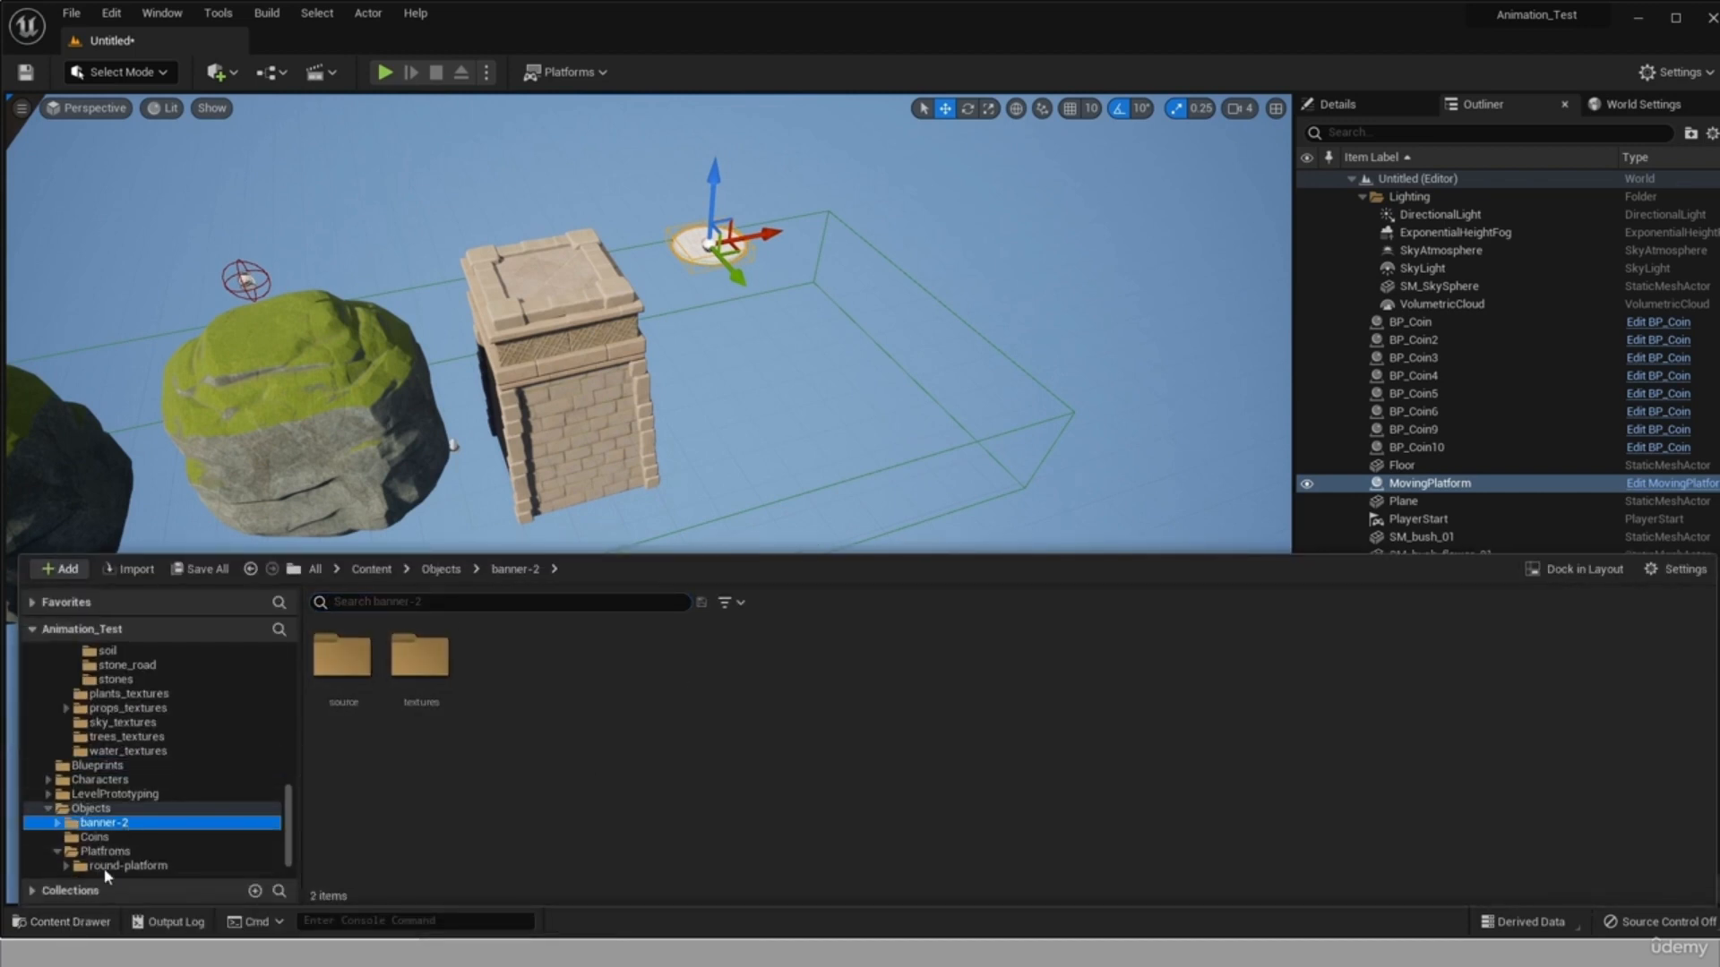
pyautogui.click(94, 766)
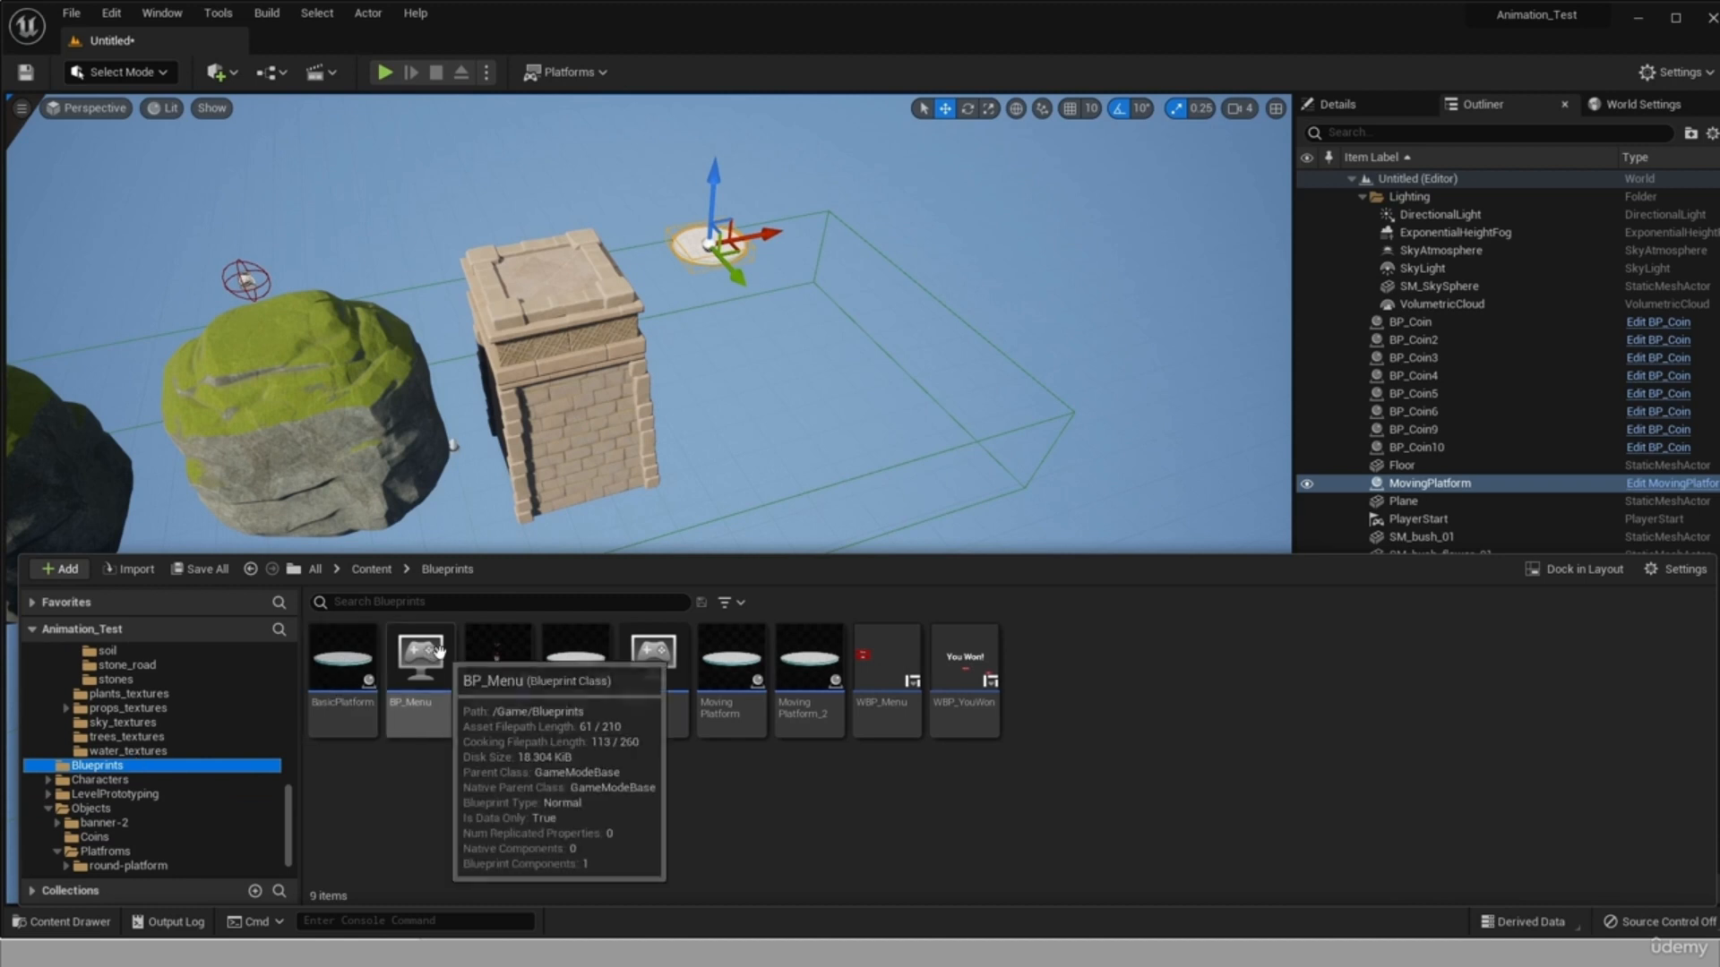
pyautogui.moveTo(499, 694); pyautogui.dragTo(540, 278)
# Adjust the DoubleJump banner's position so it stands at the edge of the tower's top.
pyautogui.scroll(3, 493, 178)
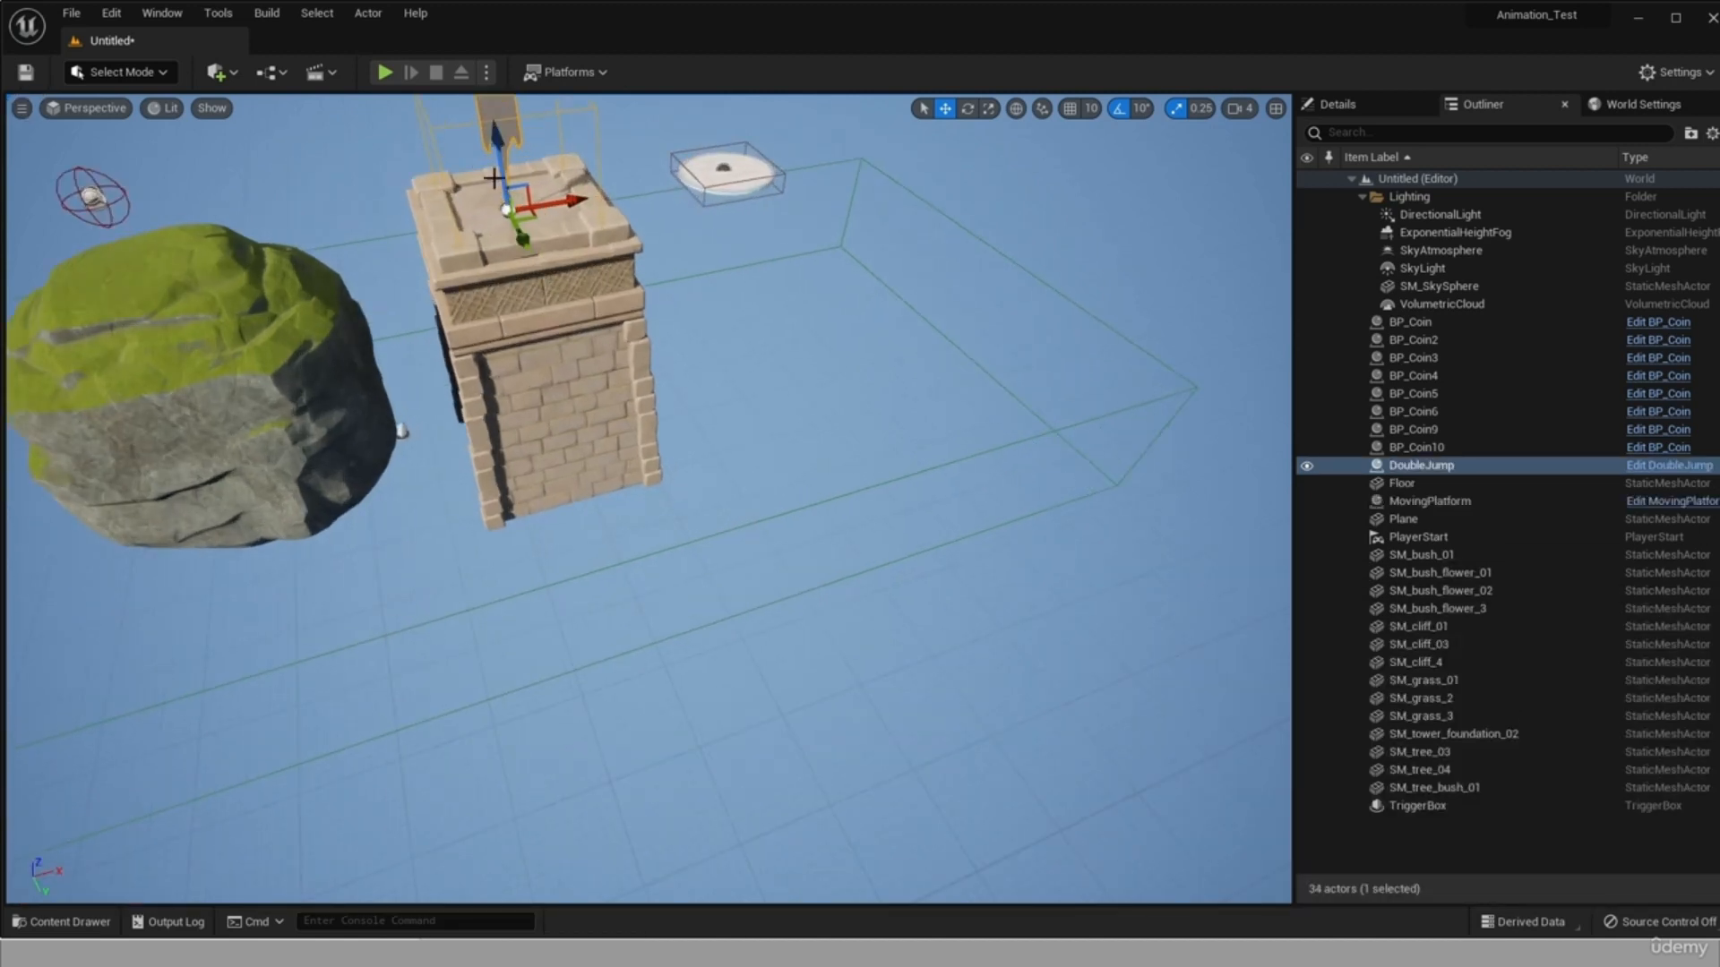
pyautogui.moveTo(503, 168); pyautogui.dragTo(502, 159)
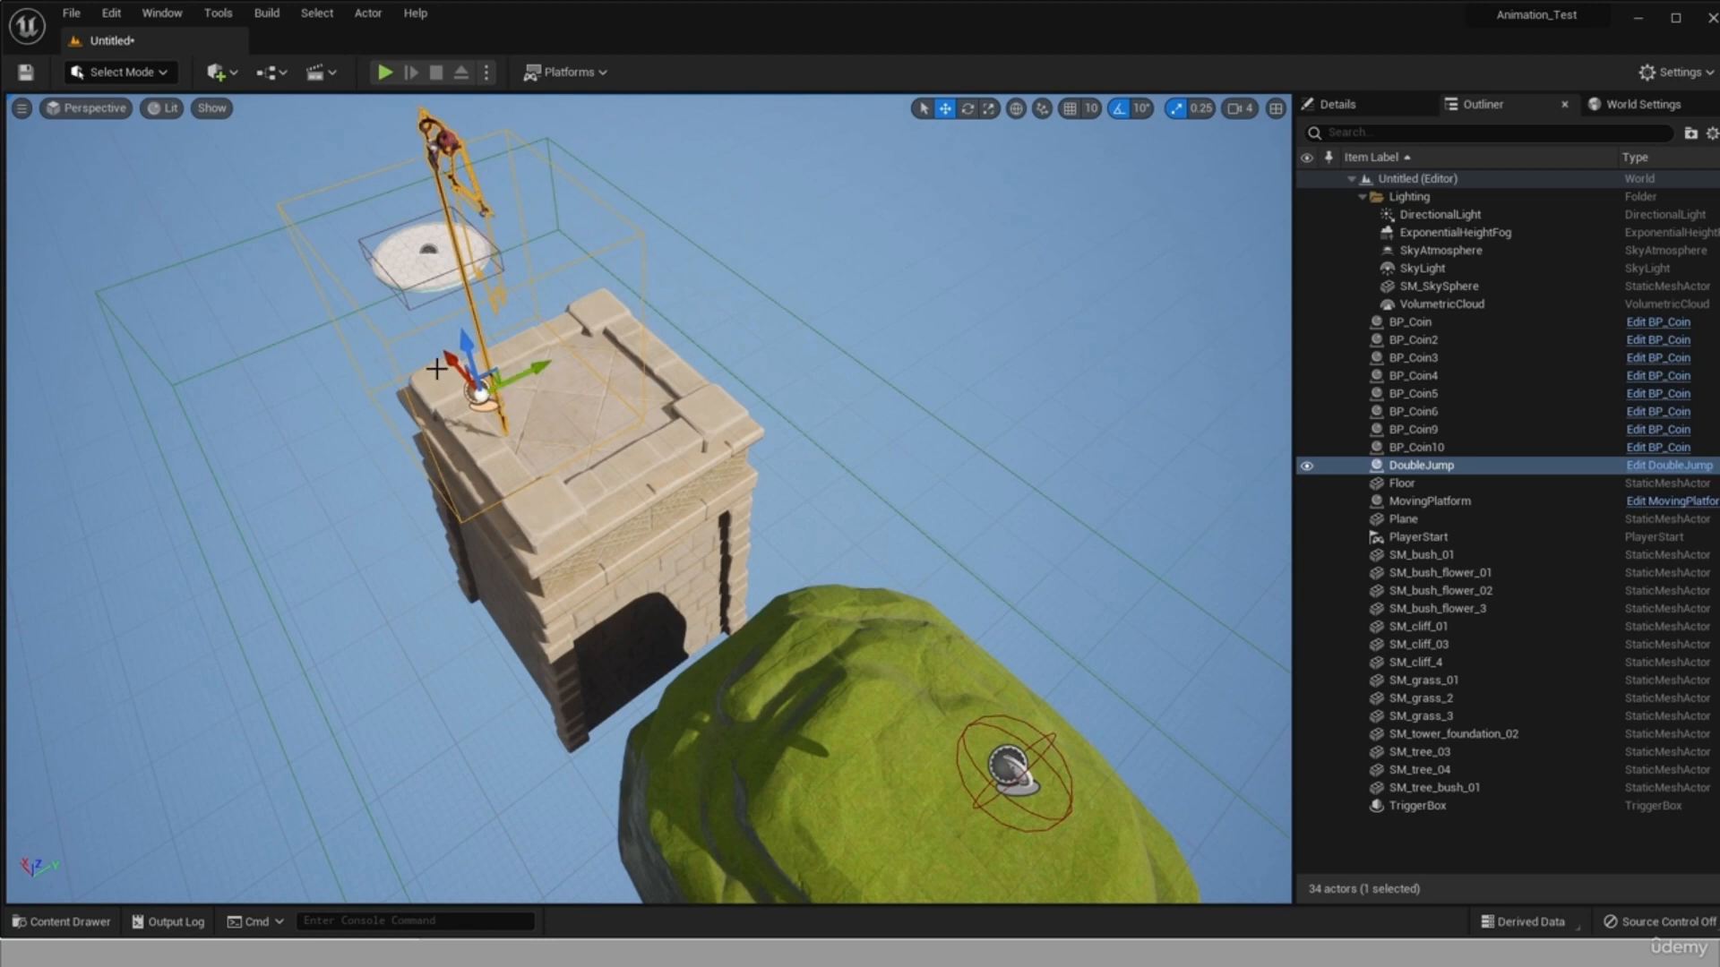
pyautogui.moveTo(436, 369); pyautogui.dragTo(458, 376)
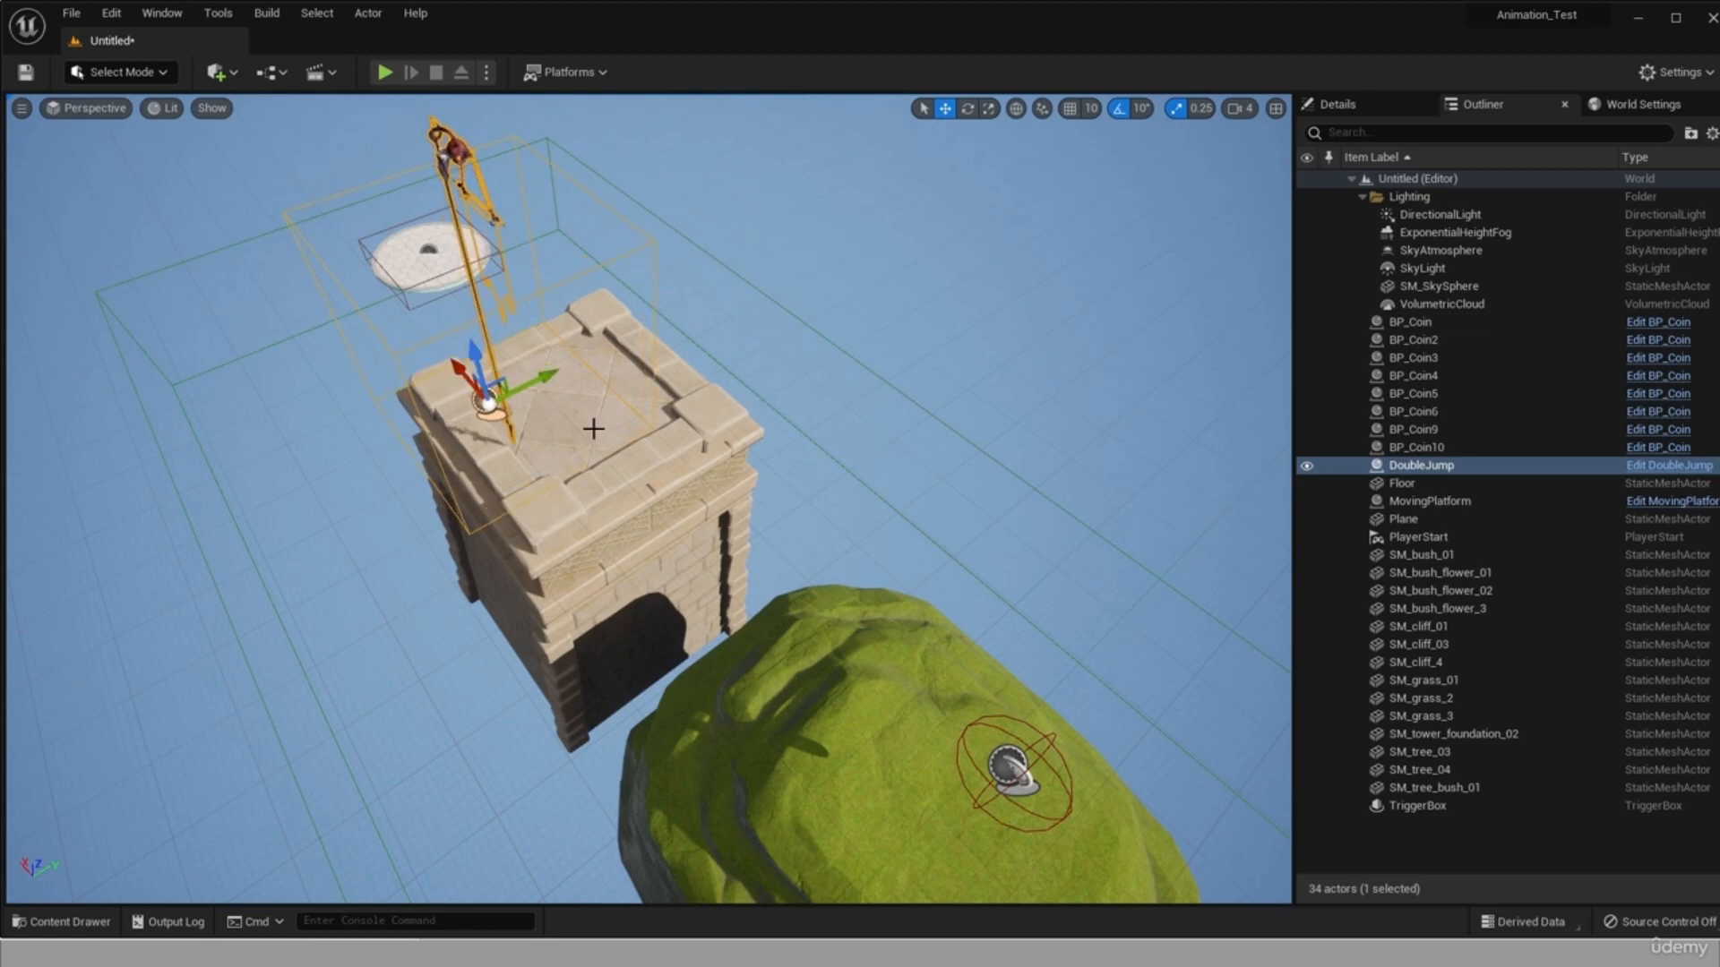
pyautogui.scroll(10, 593, 428)
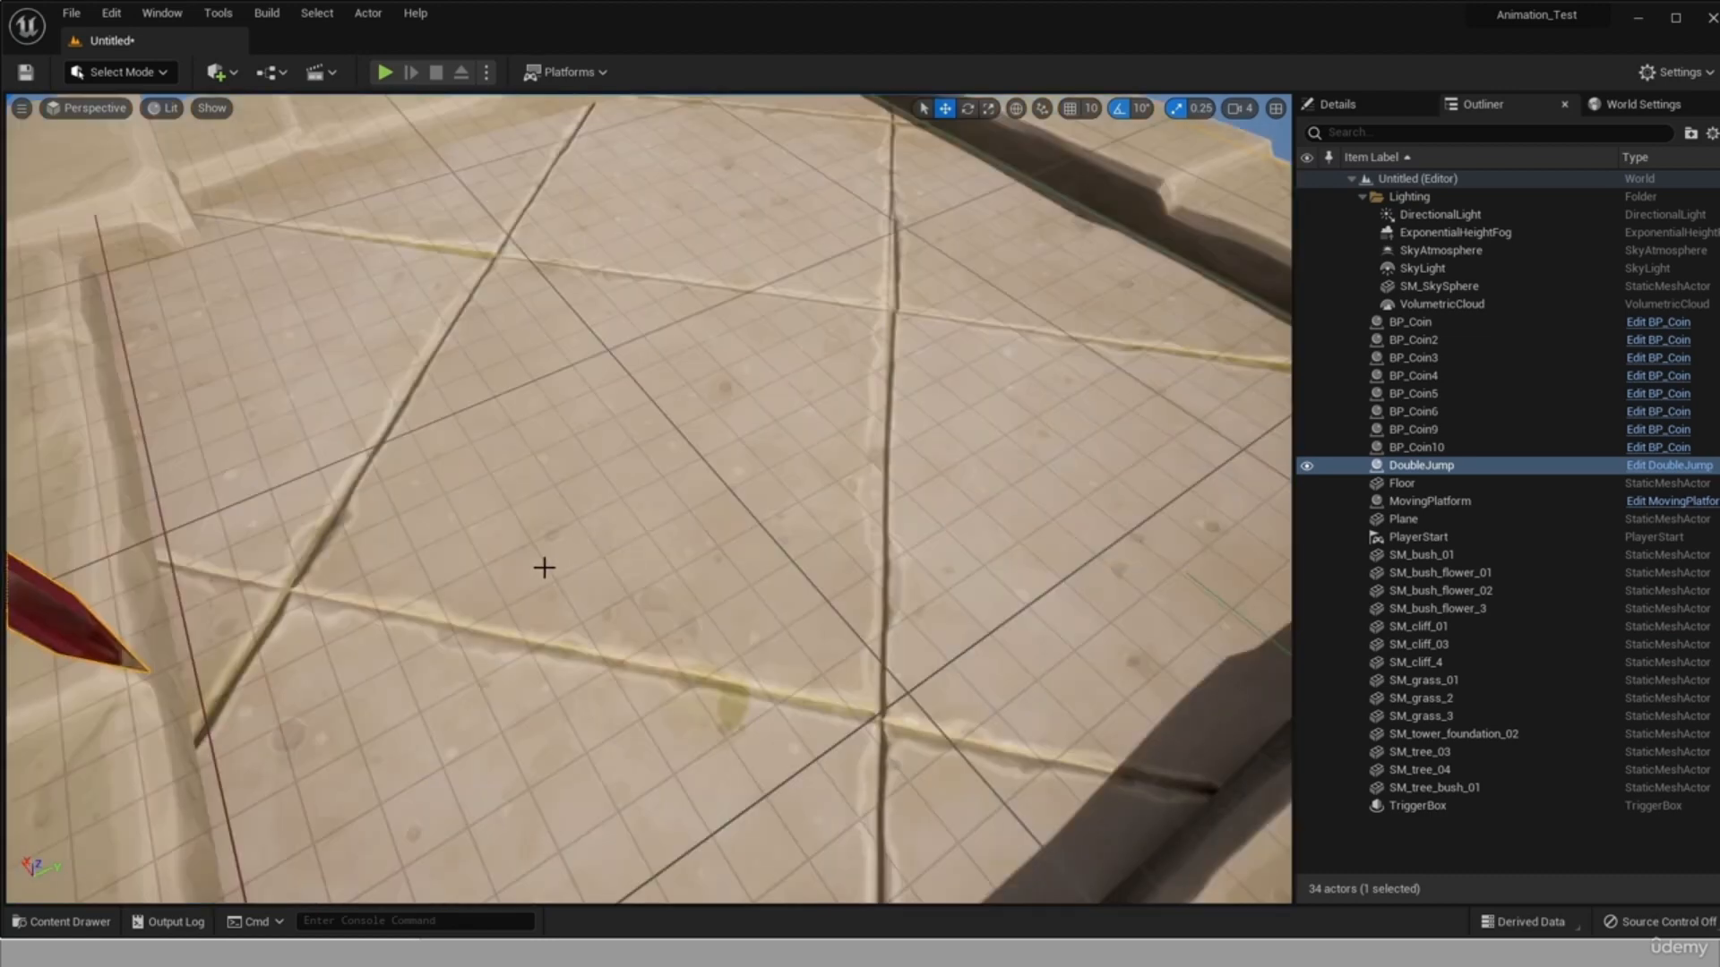
pyautogui.scroll(-5, 544, 567)
pyautogui.scroll(-6, 257, 429)
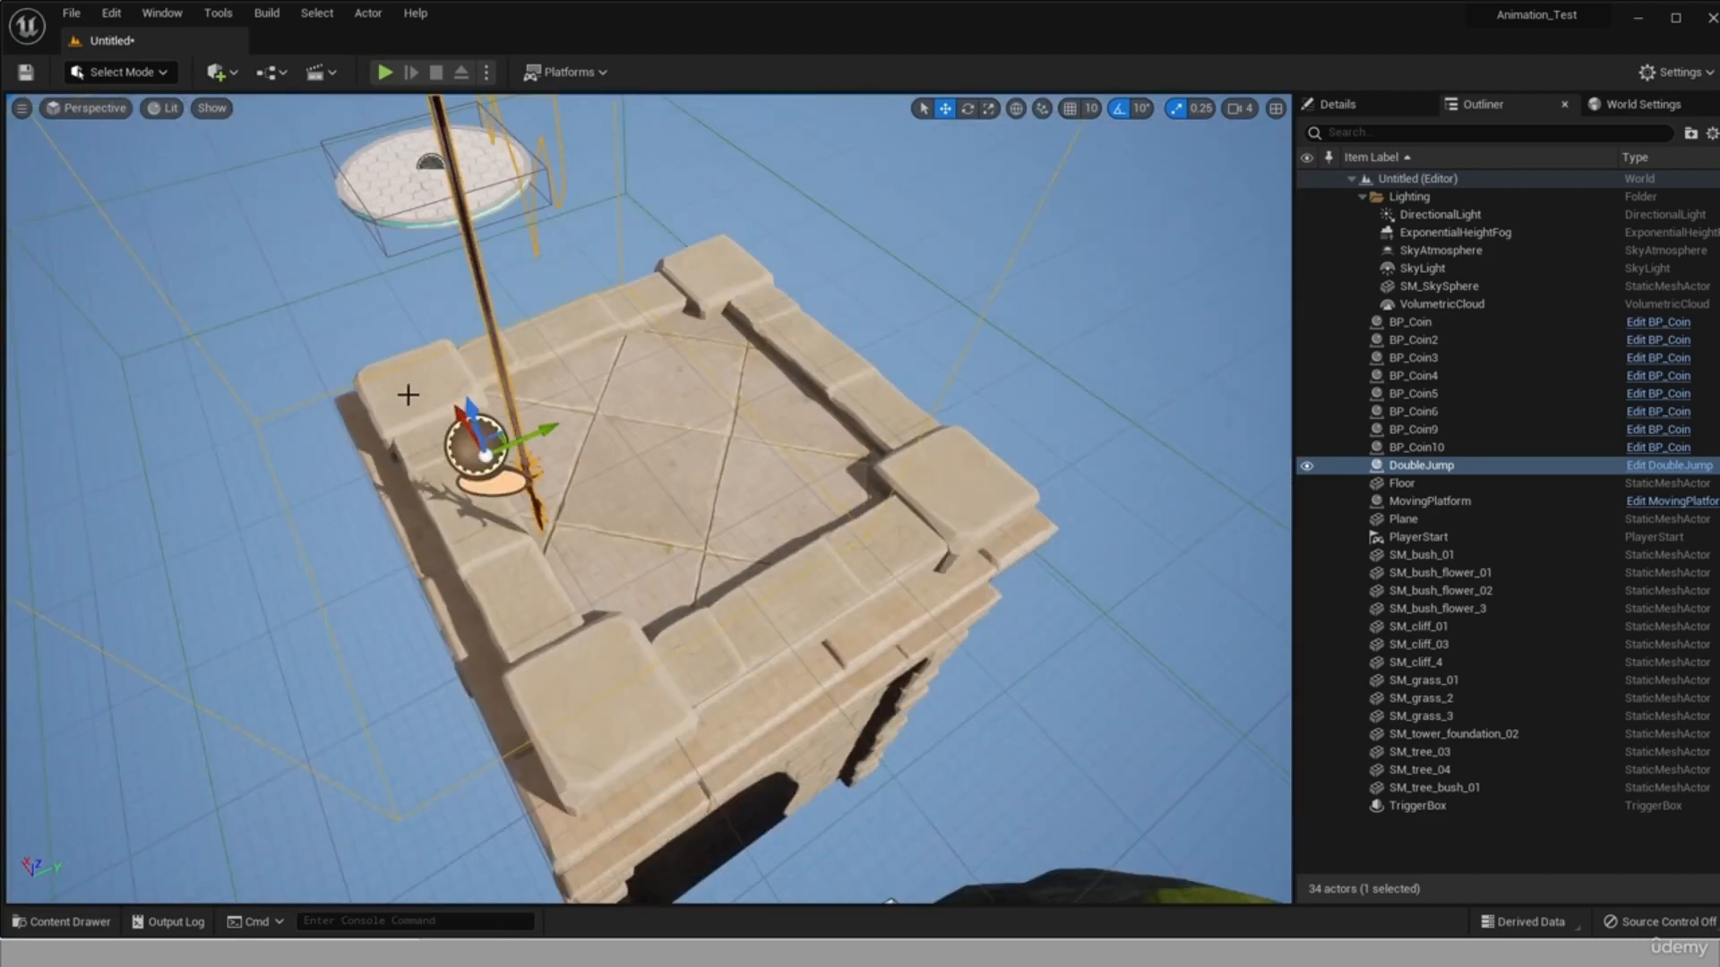
# Play the level again and jump across the cliffs to reach the DoubleJump banner on the tower.
pyautogui.hotkey('alt', 'p')
pyautogui.press('w')
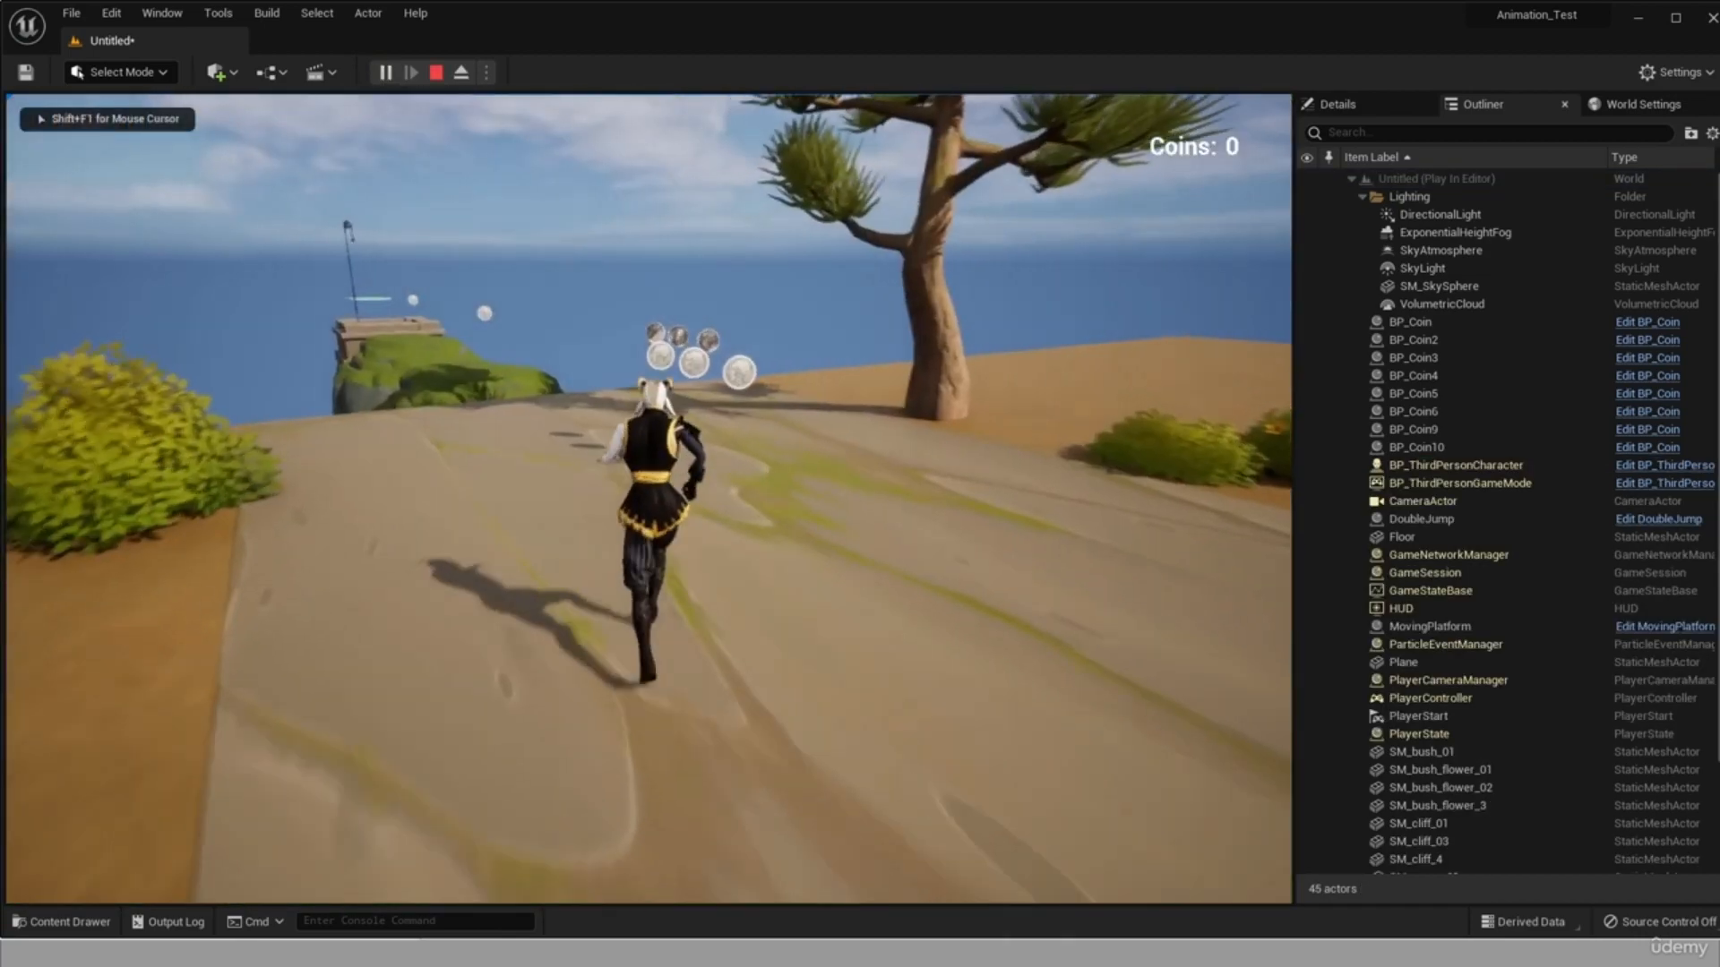
pyautogui.press('space')
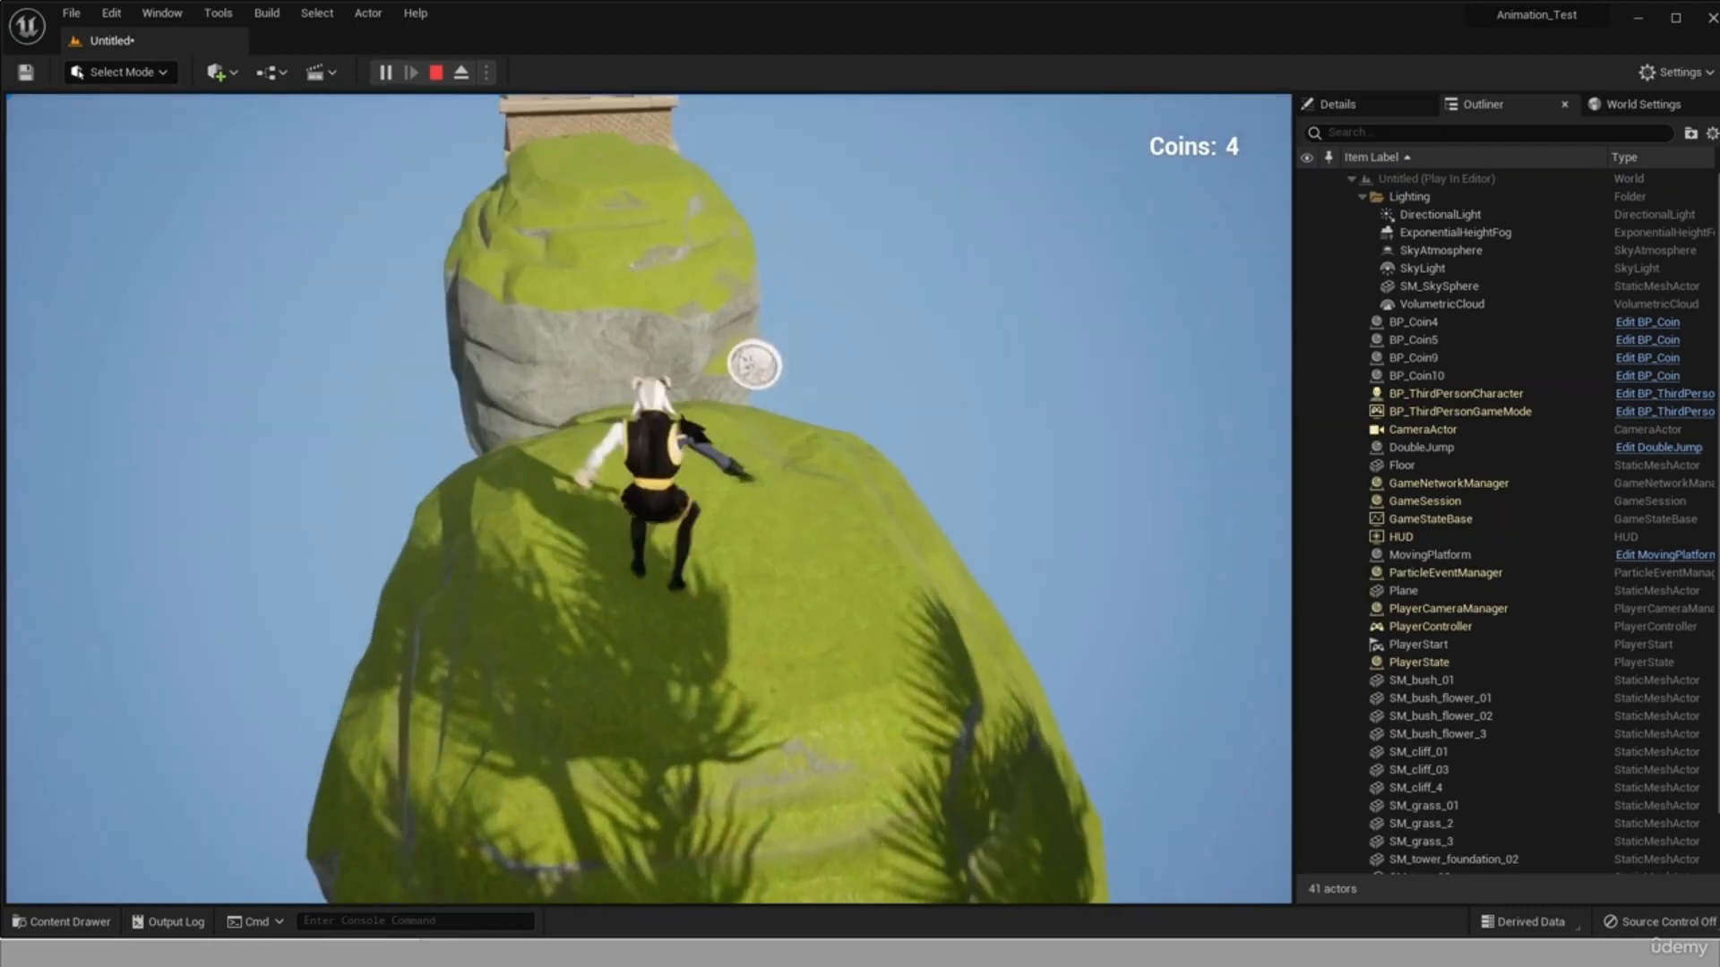
pyautogui.press('space')
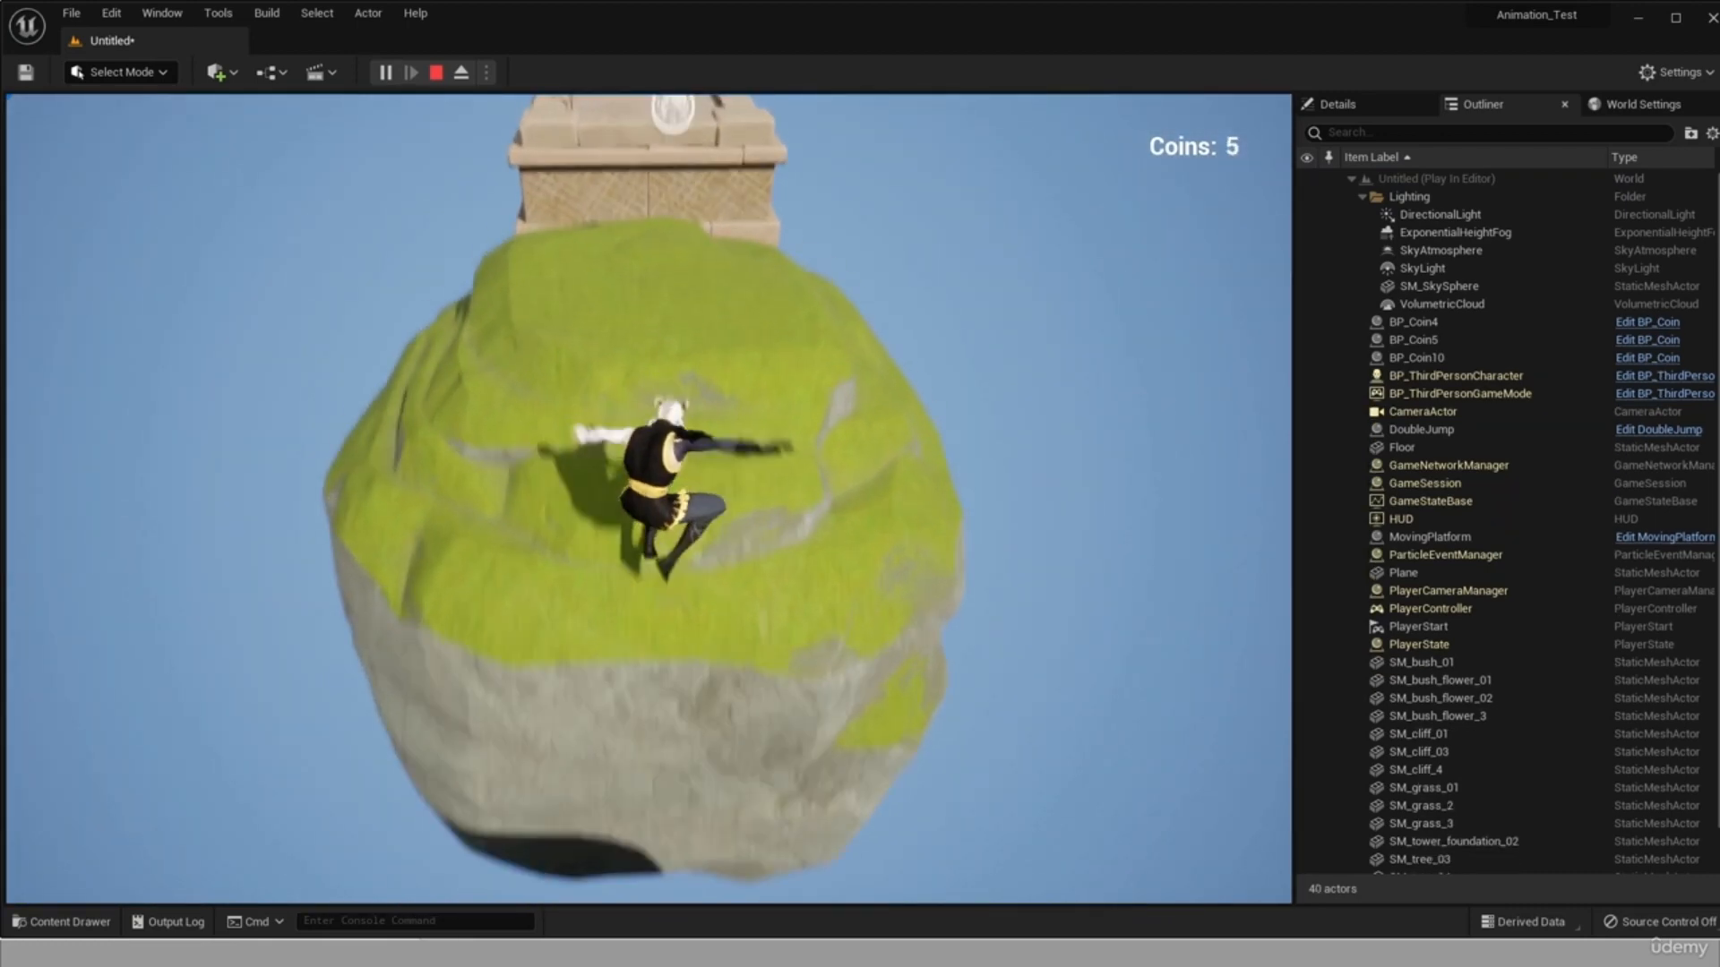
pyautogui.press('space')
pyautogui.press('space')
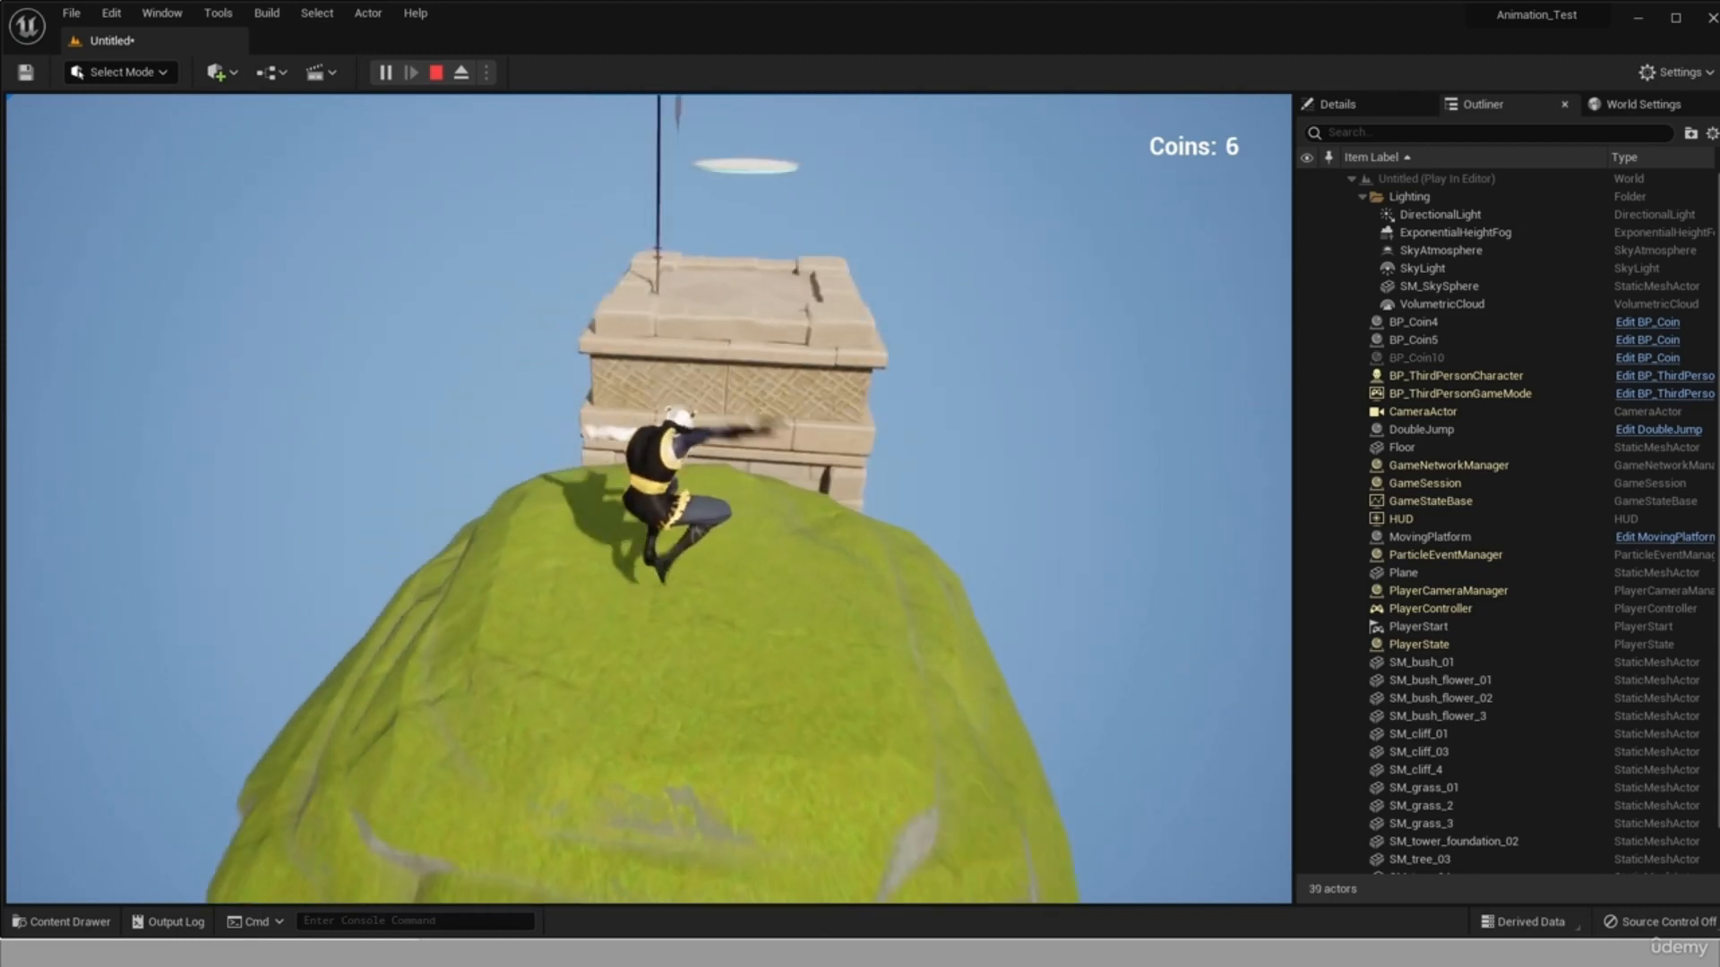
pyautogui.press('space')
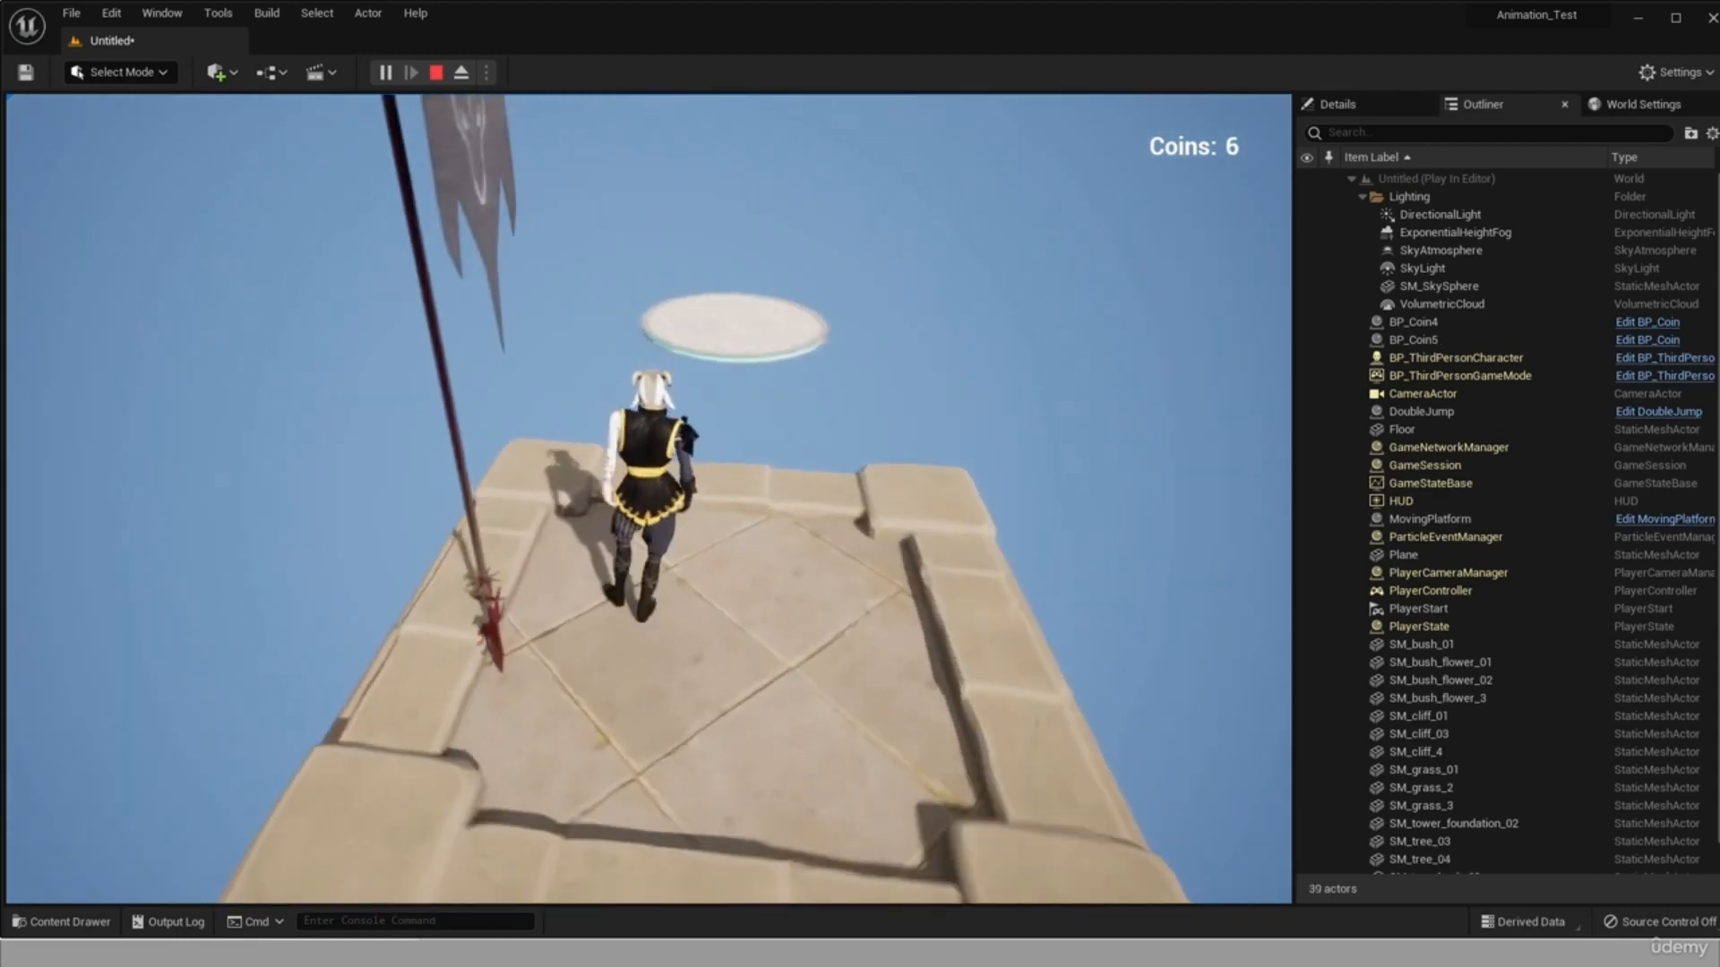
# Test the double jump from the tower onto the moving platform, then end the play session.
pyautogui.press('s')
pyautogui.press('w')
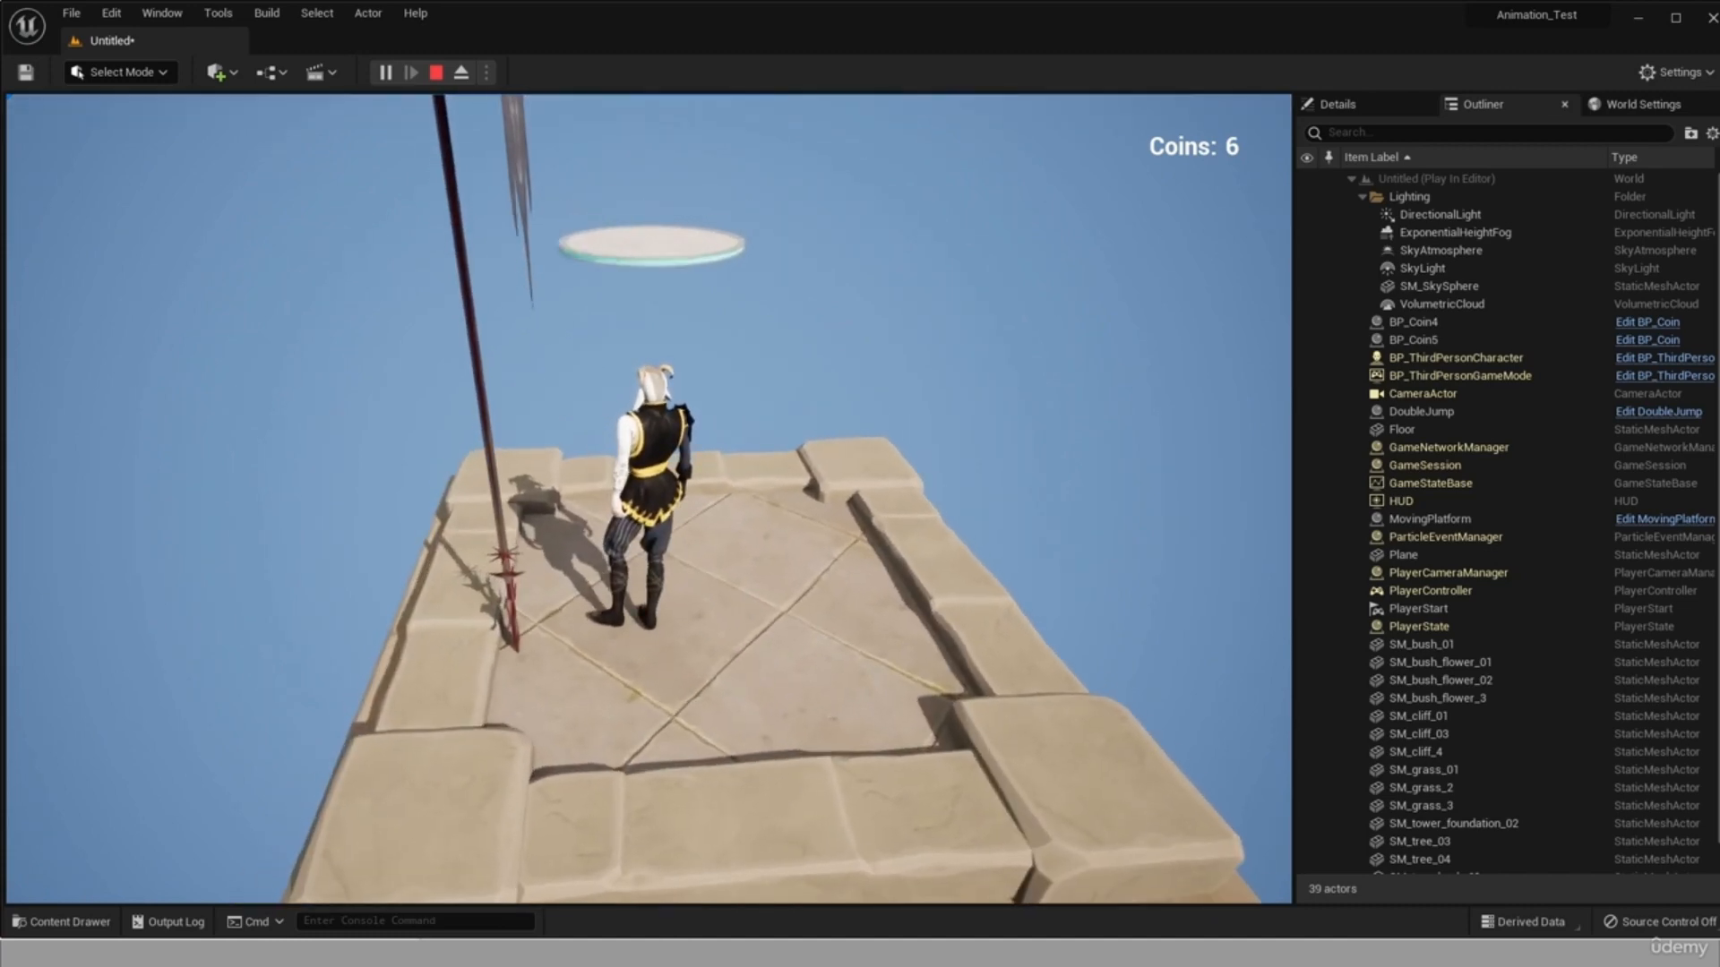
pyautogui.press('w')
pyautogui.press('space')
pyautogui.press('space')
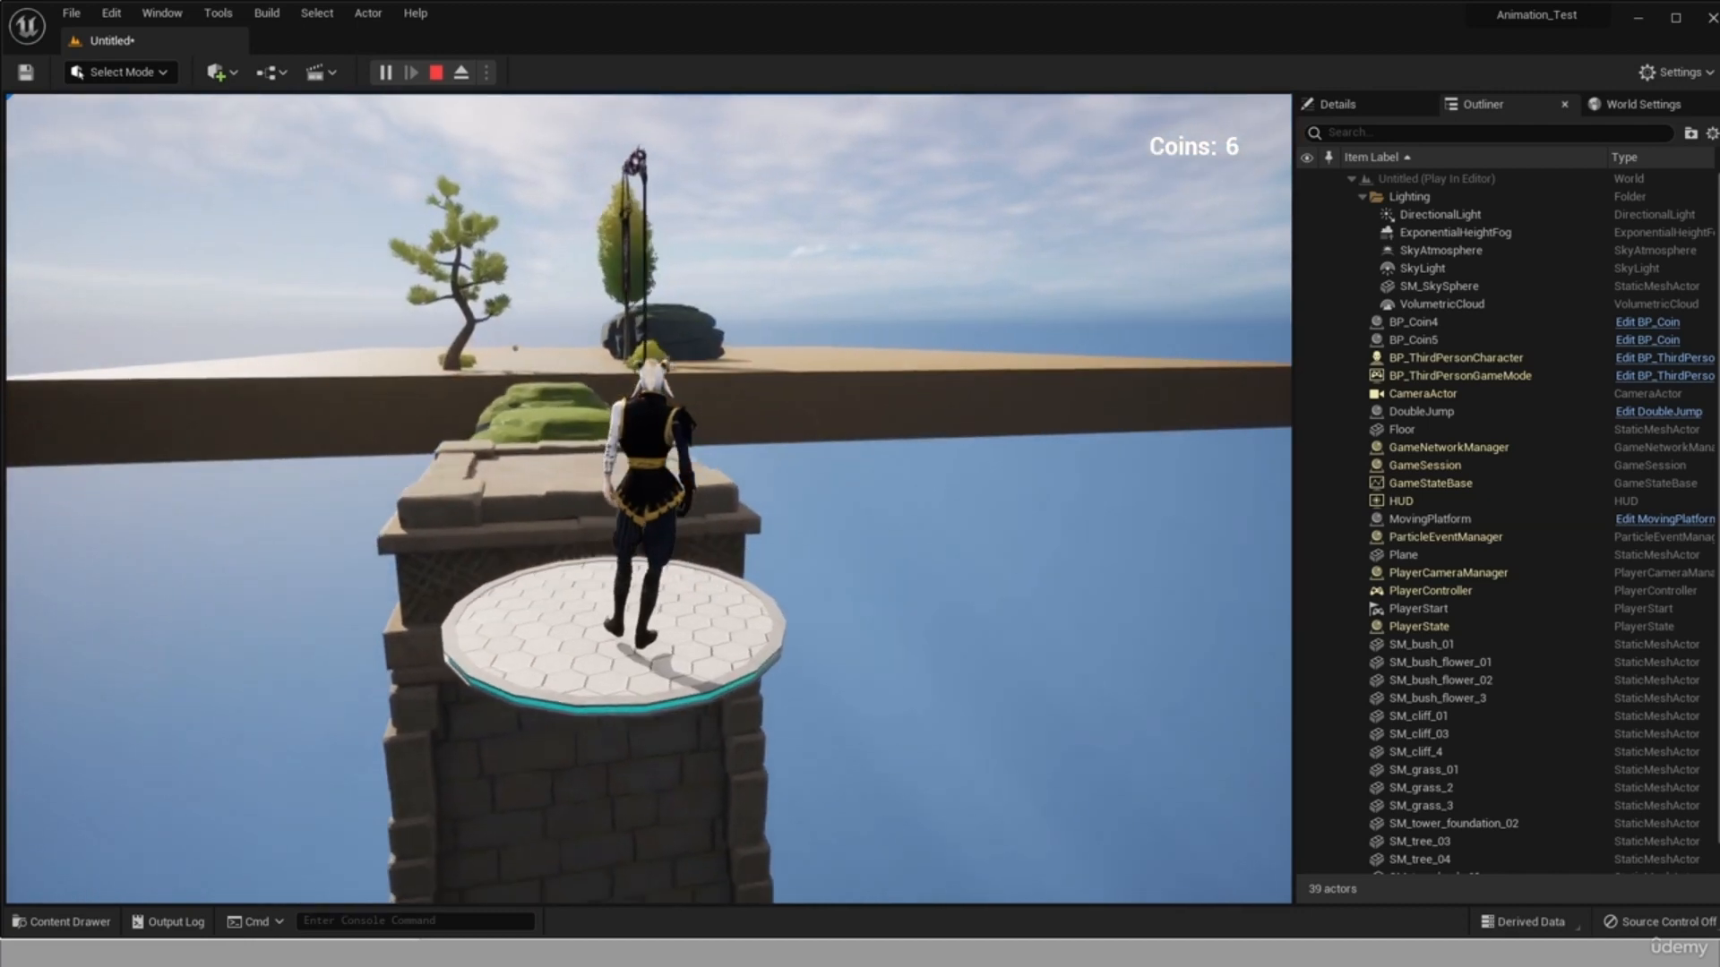
pyautogui.press('Escape')
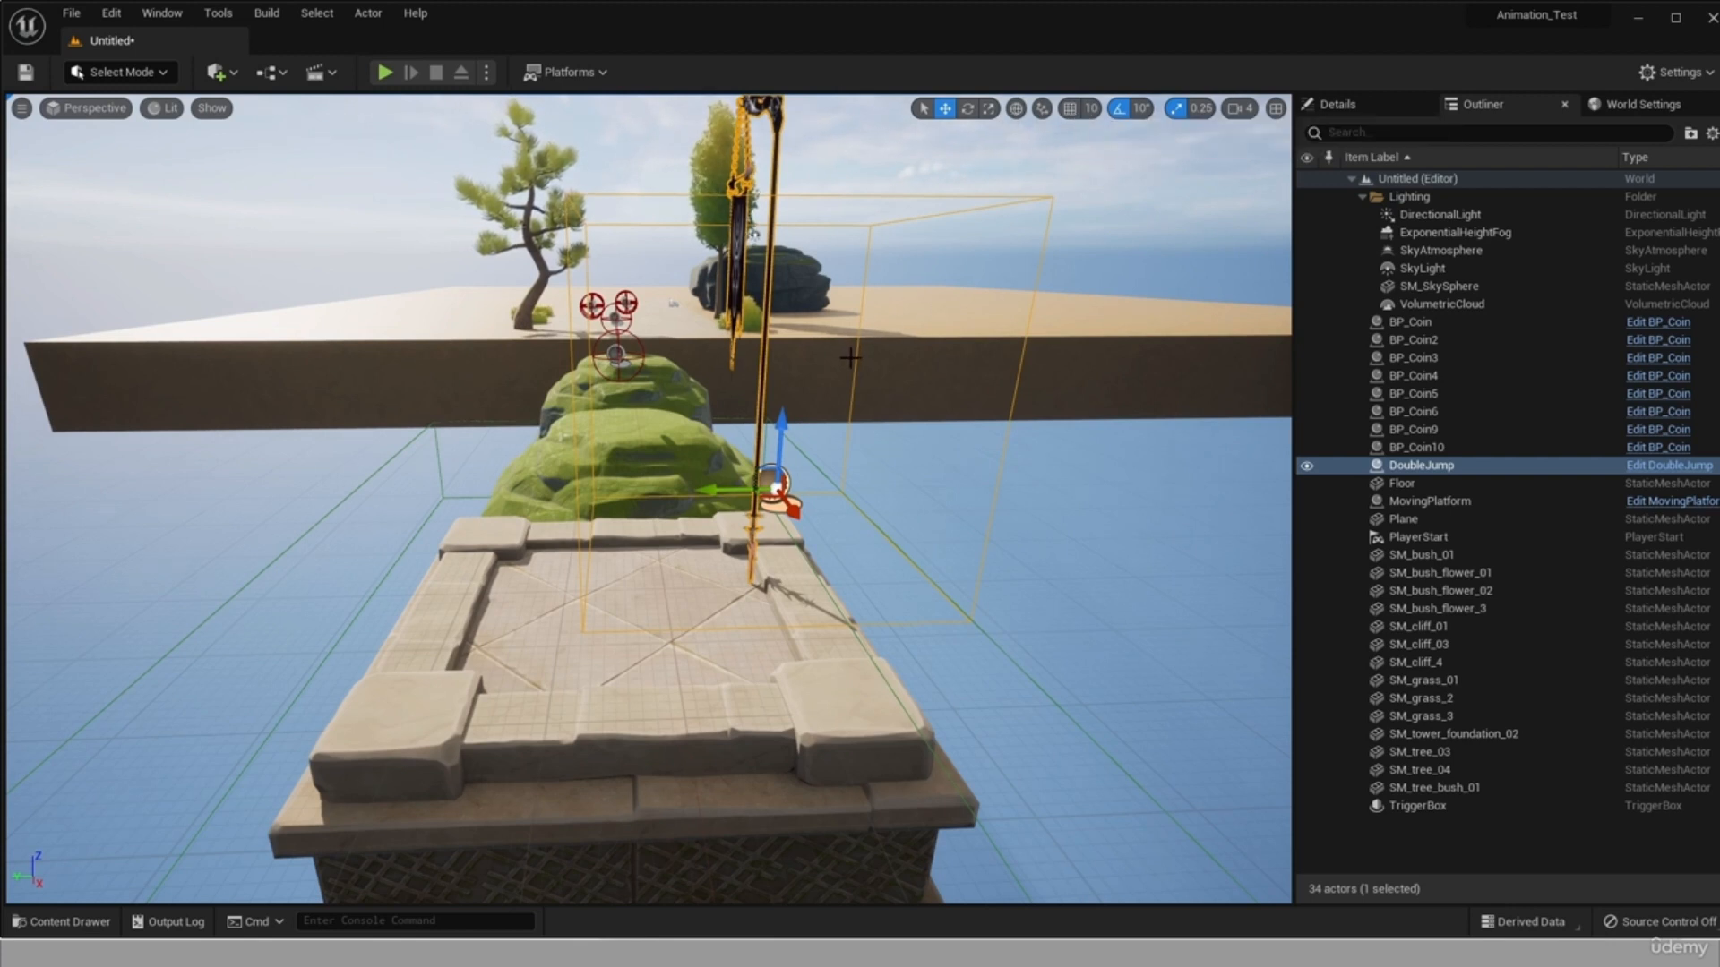
pyautogui.moveTo(852, 339); pyautogui.dragTo(806, 376, button='right')
pyautogui.click(53, 922)
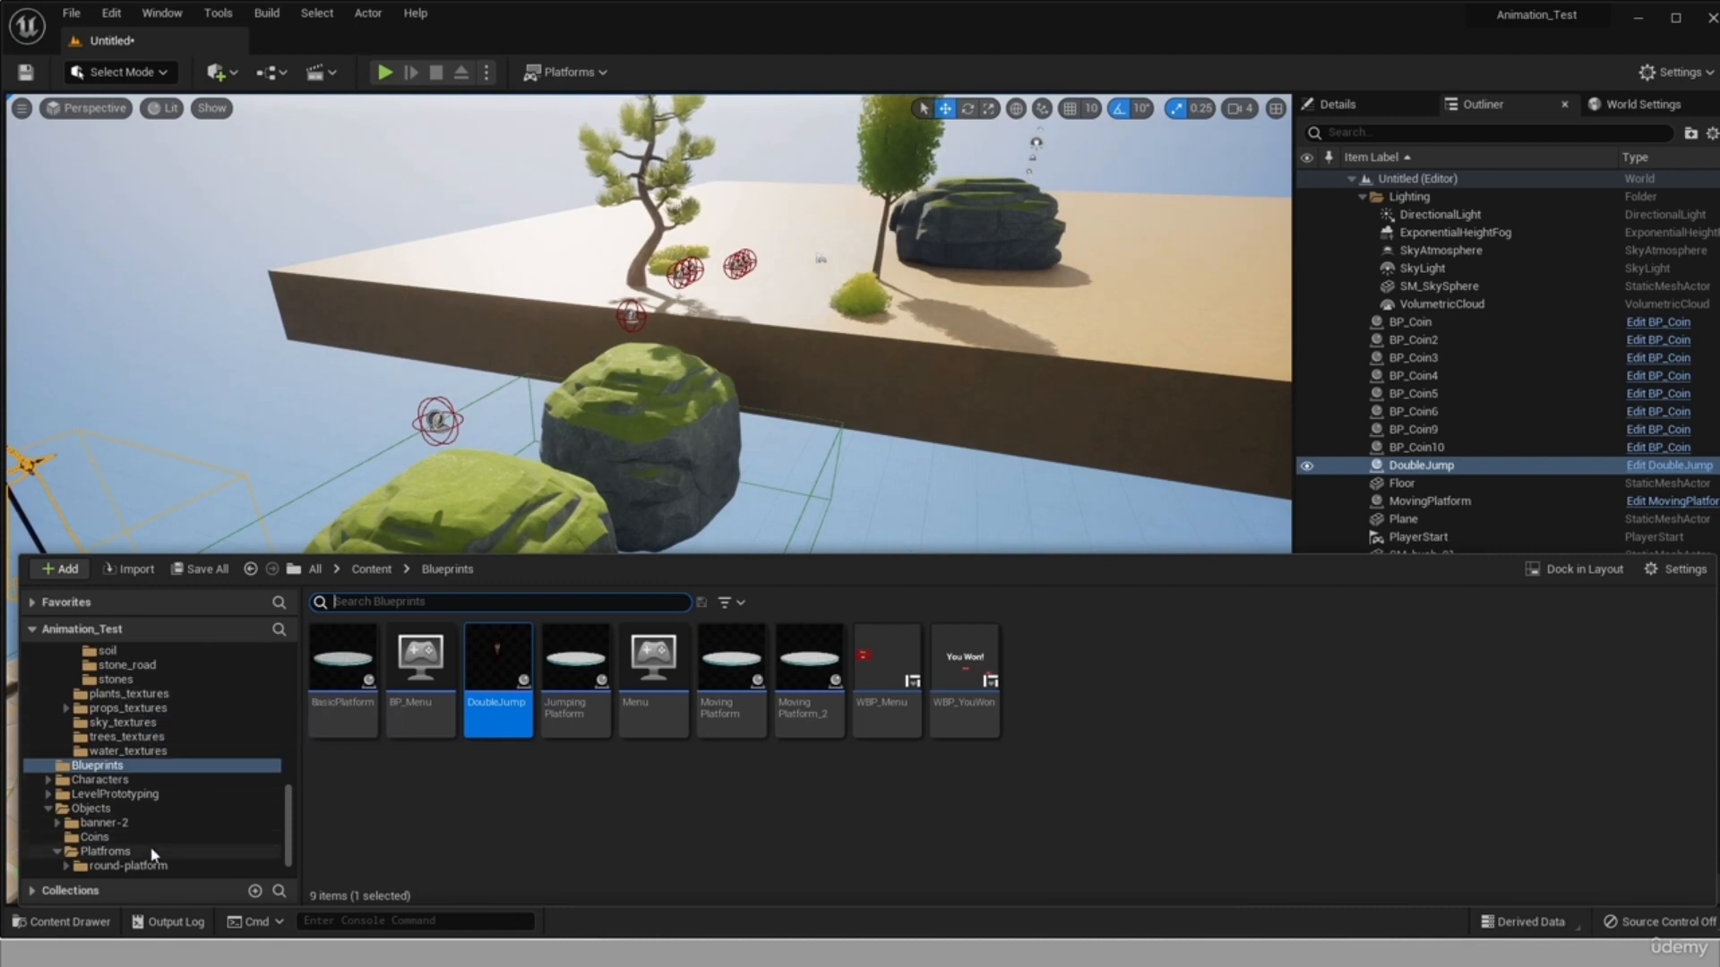
pyautogui.scroll(-1, 154, 854)
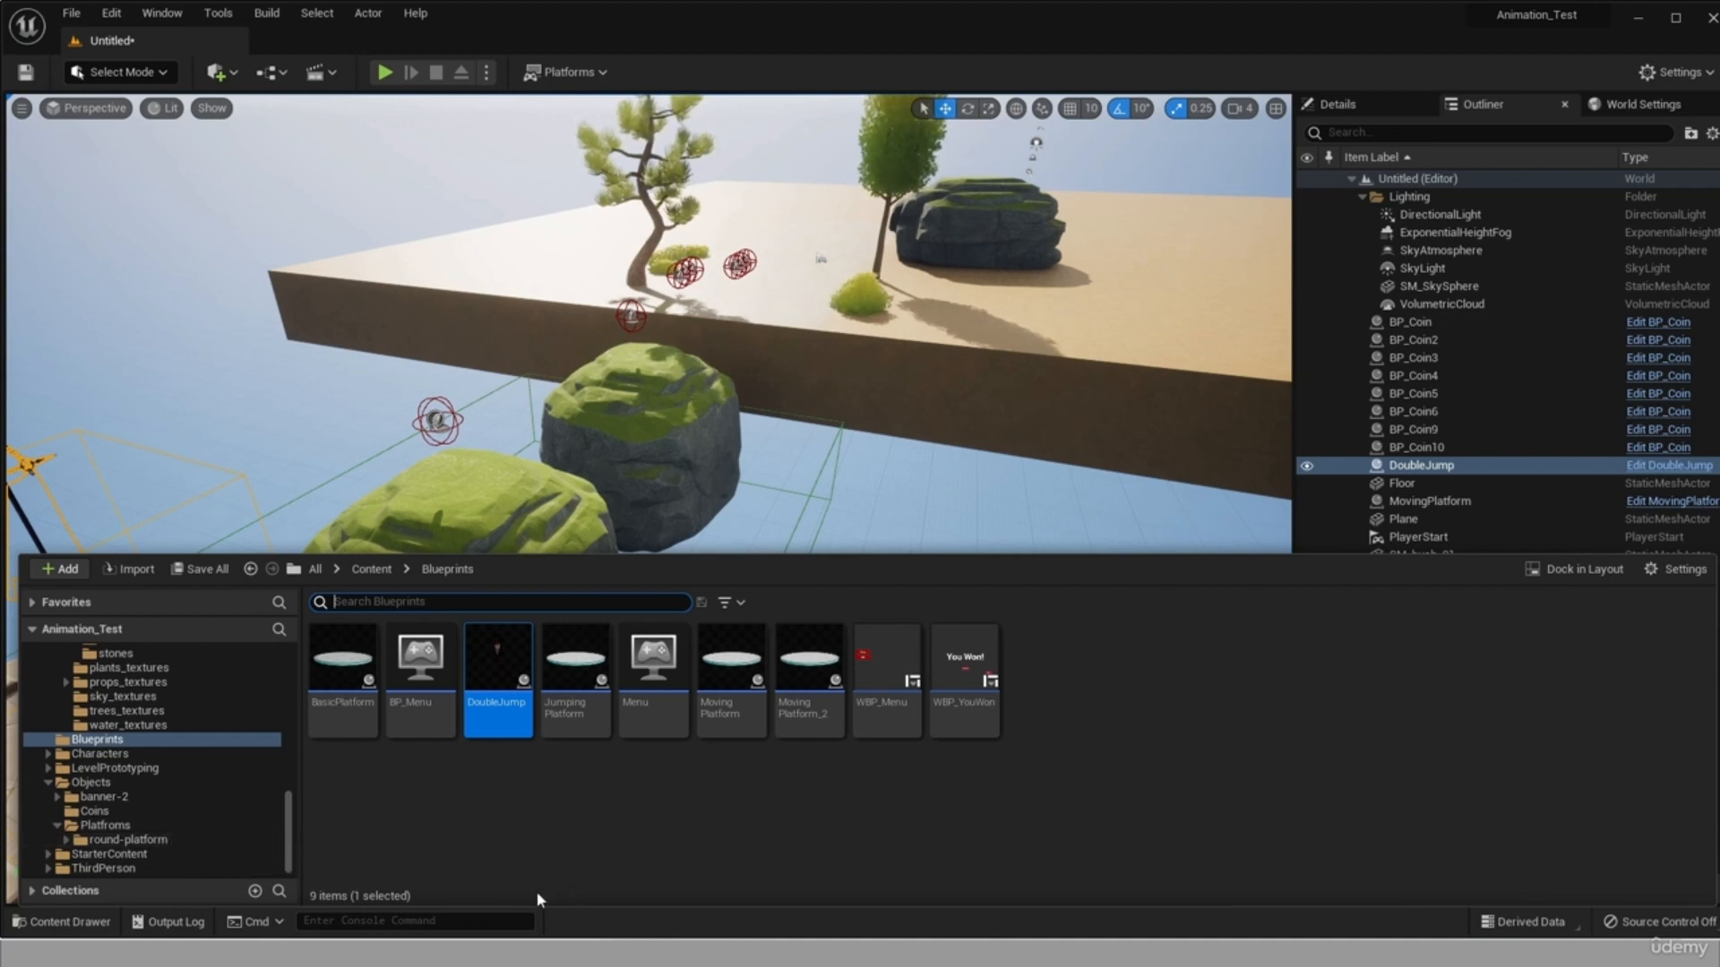
pyautogui.click(293, 847)
pyautogui.moveTo(293, 852); pyautogui.dragTo(300, 652)
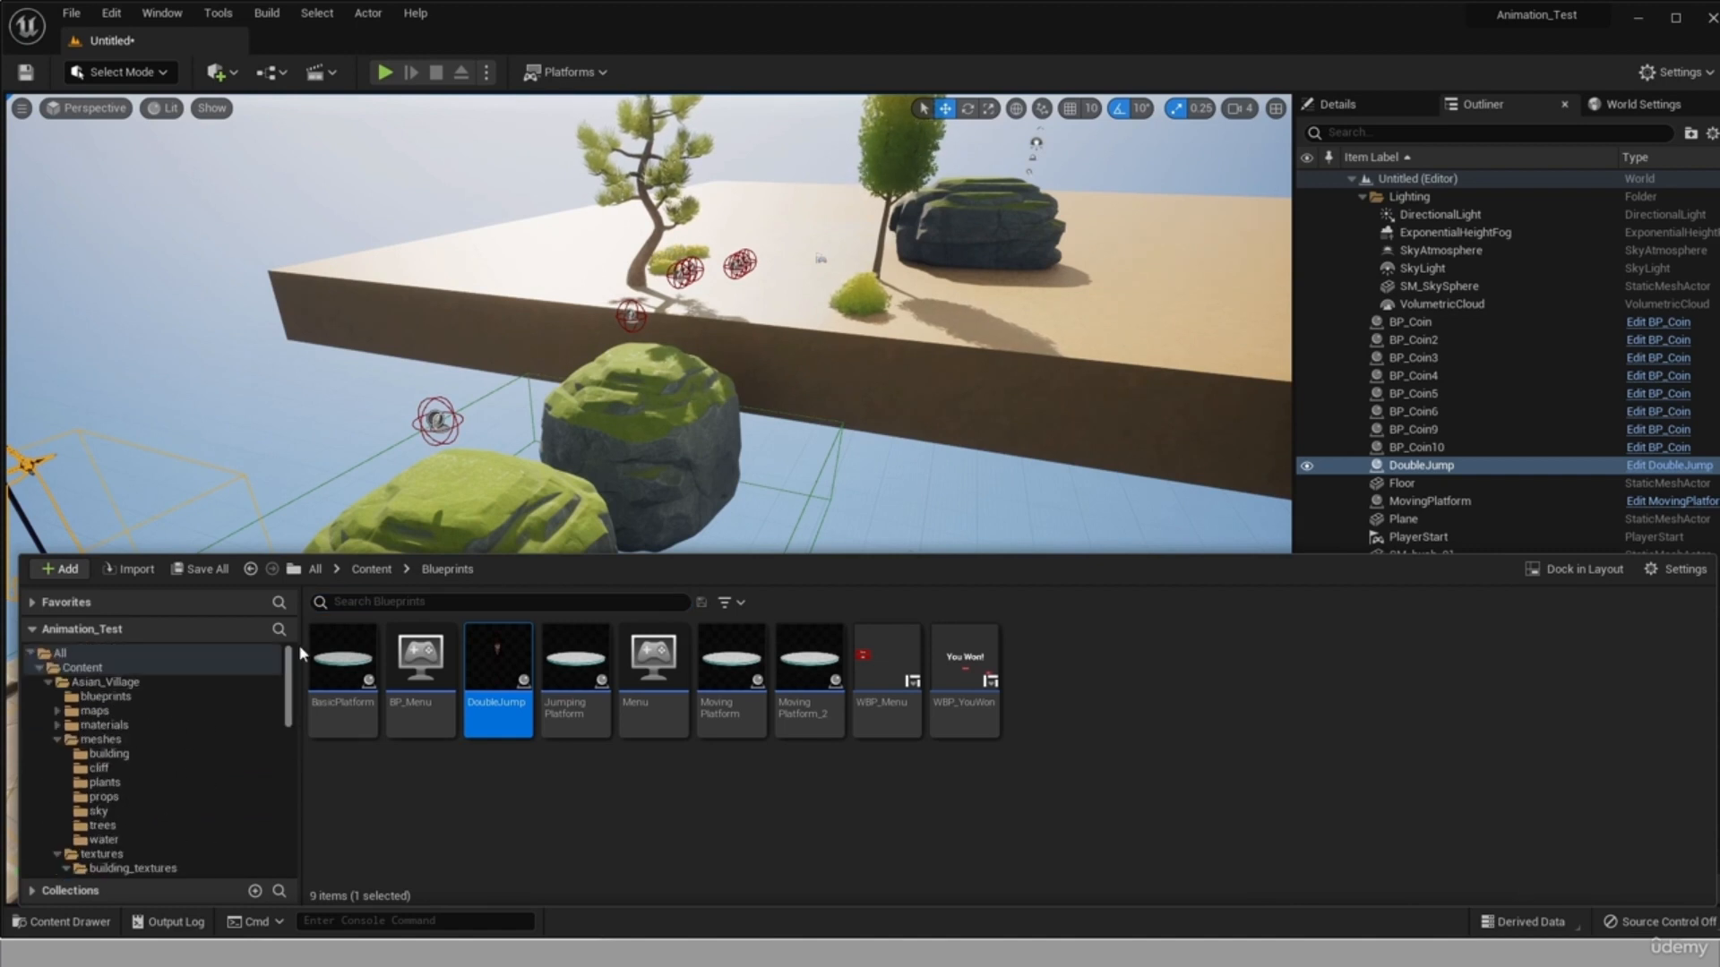
# In the project's packaging settings, set Build Configuration to Shipping and the Staging Directory to C:/Users/PC/Desktop.
pyautogui.click(568, 73)
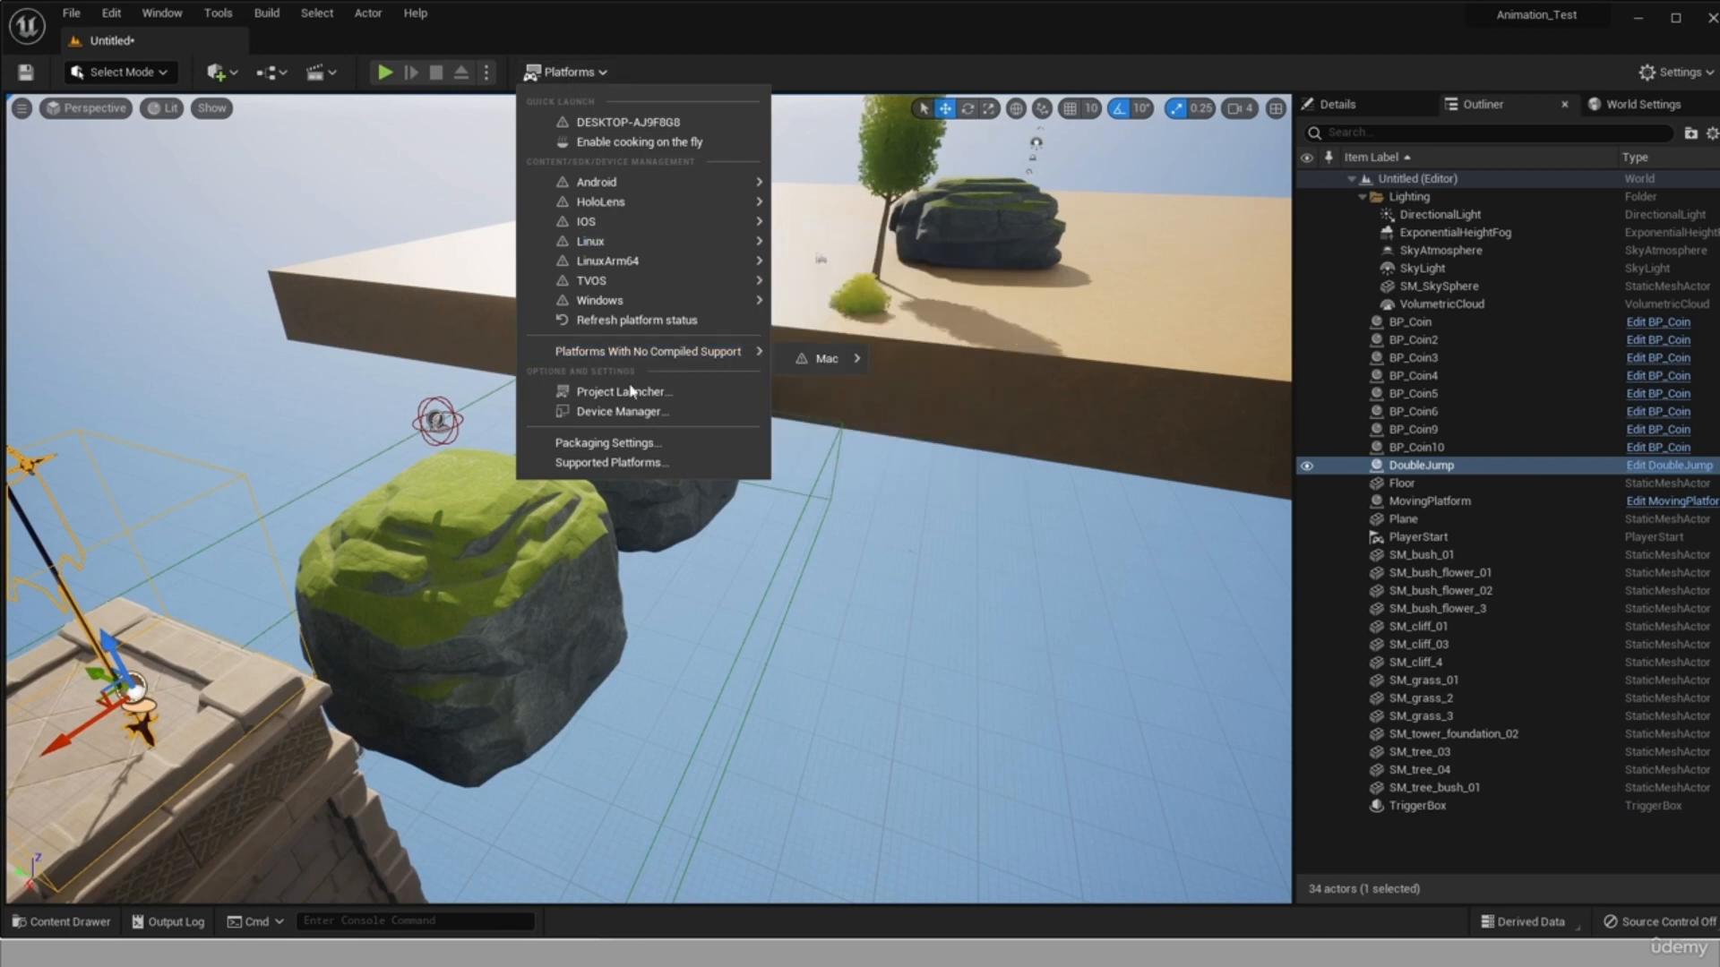
pyautogui.click(650, 445)
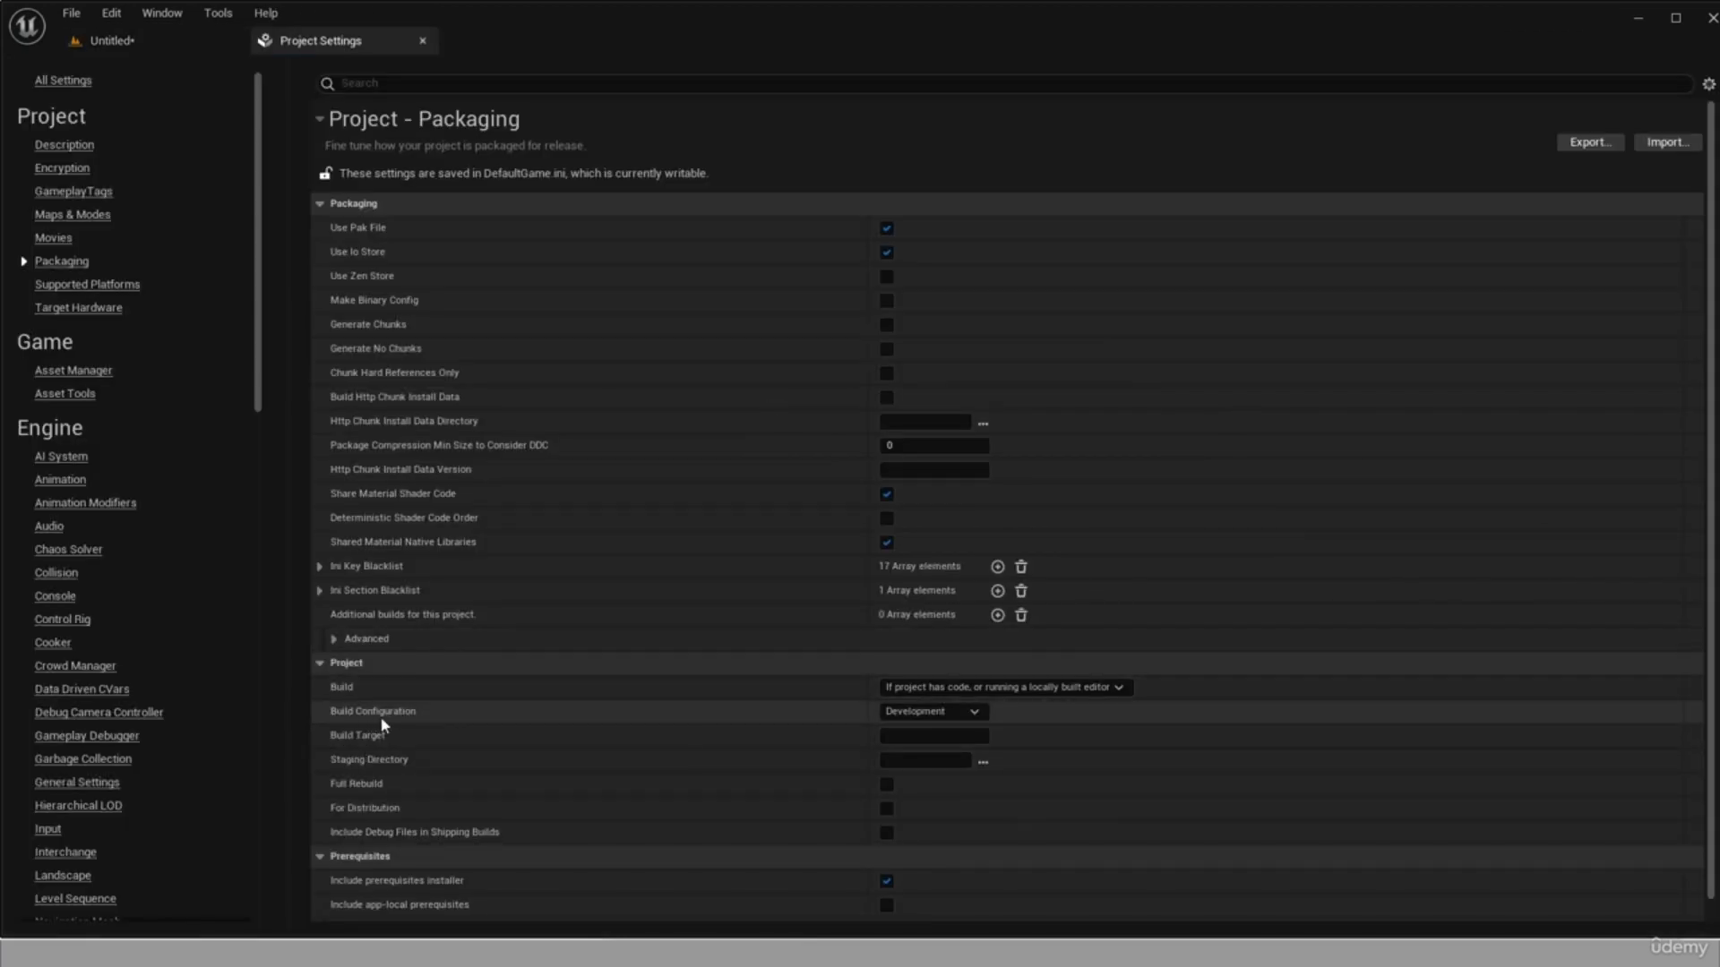
pyautogui.click(952, 720)
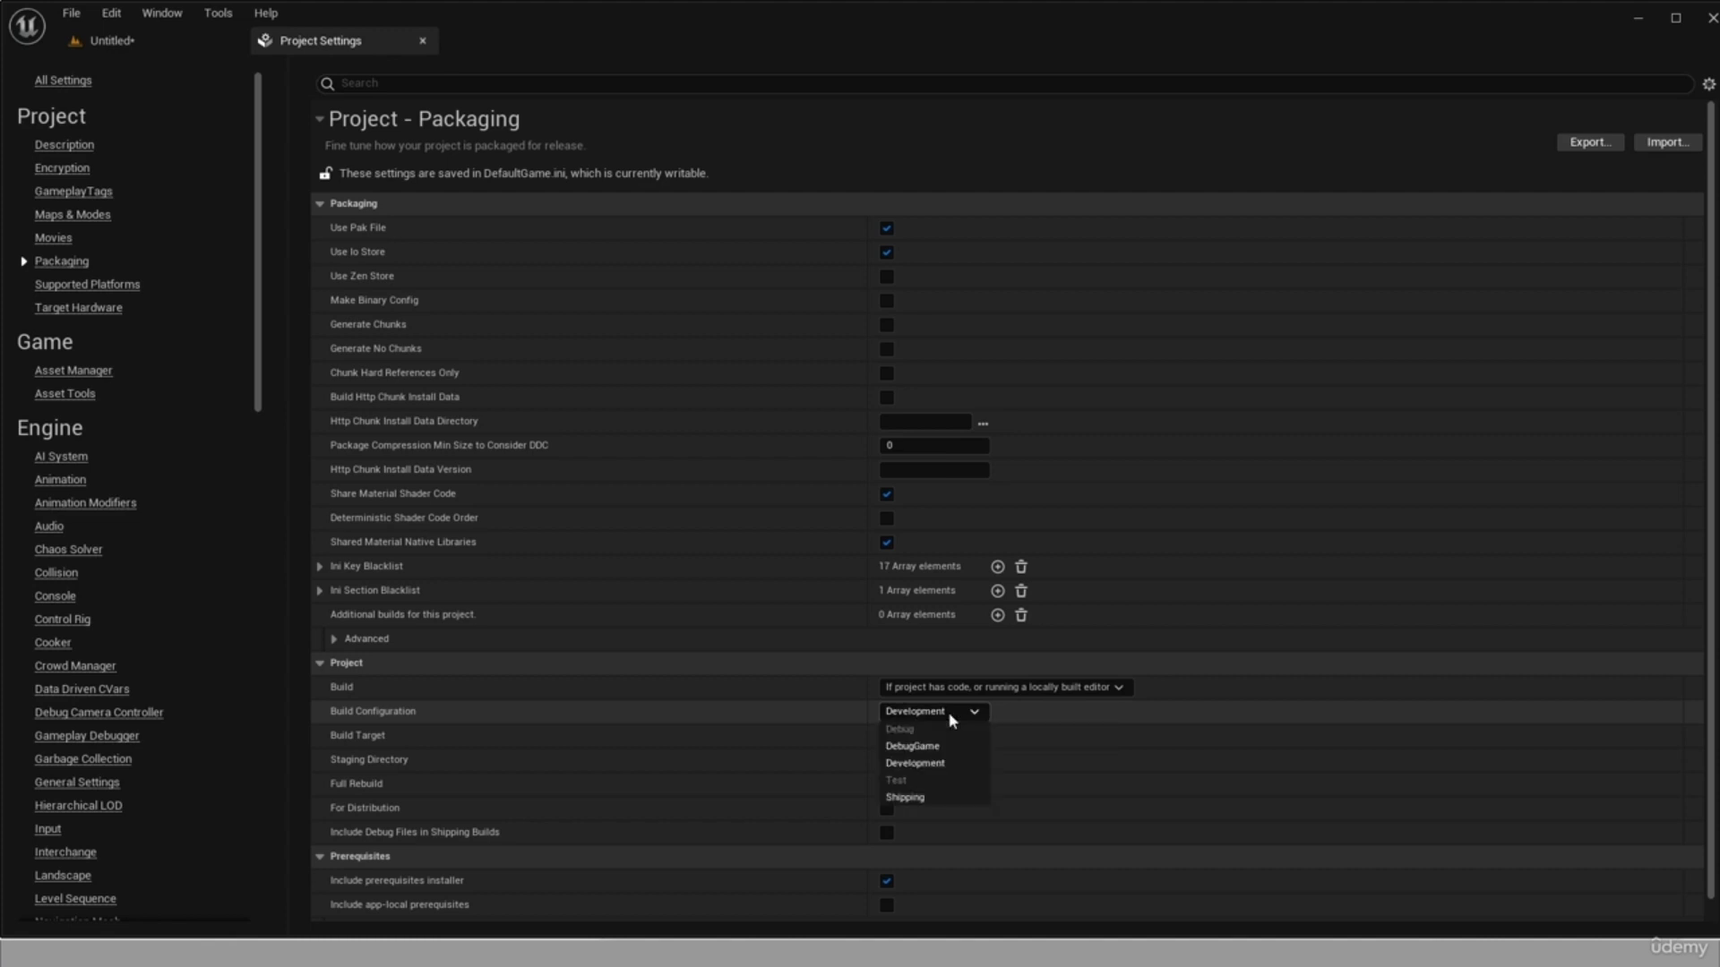
pyautogui.click(915, 798)
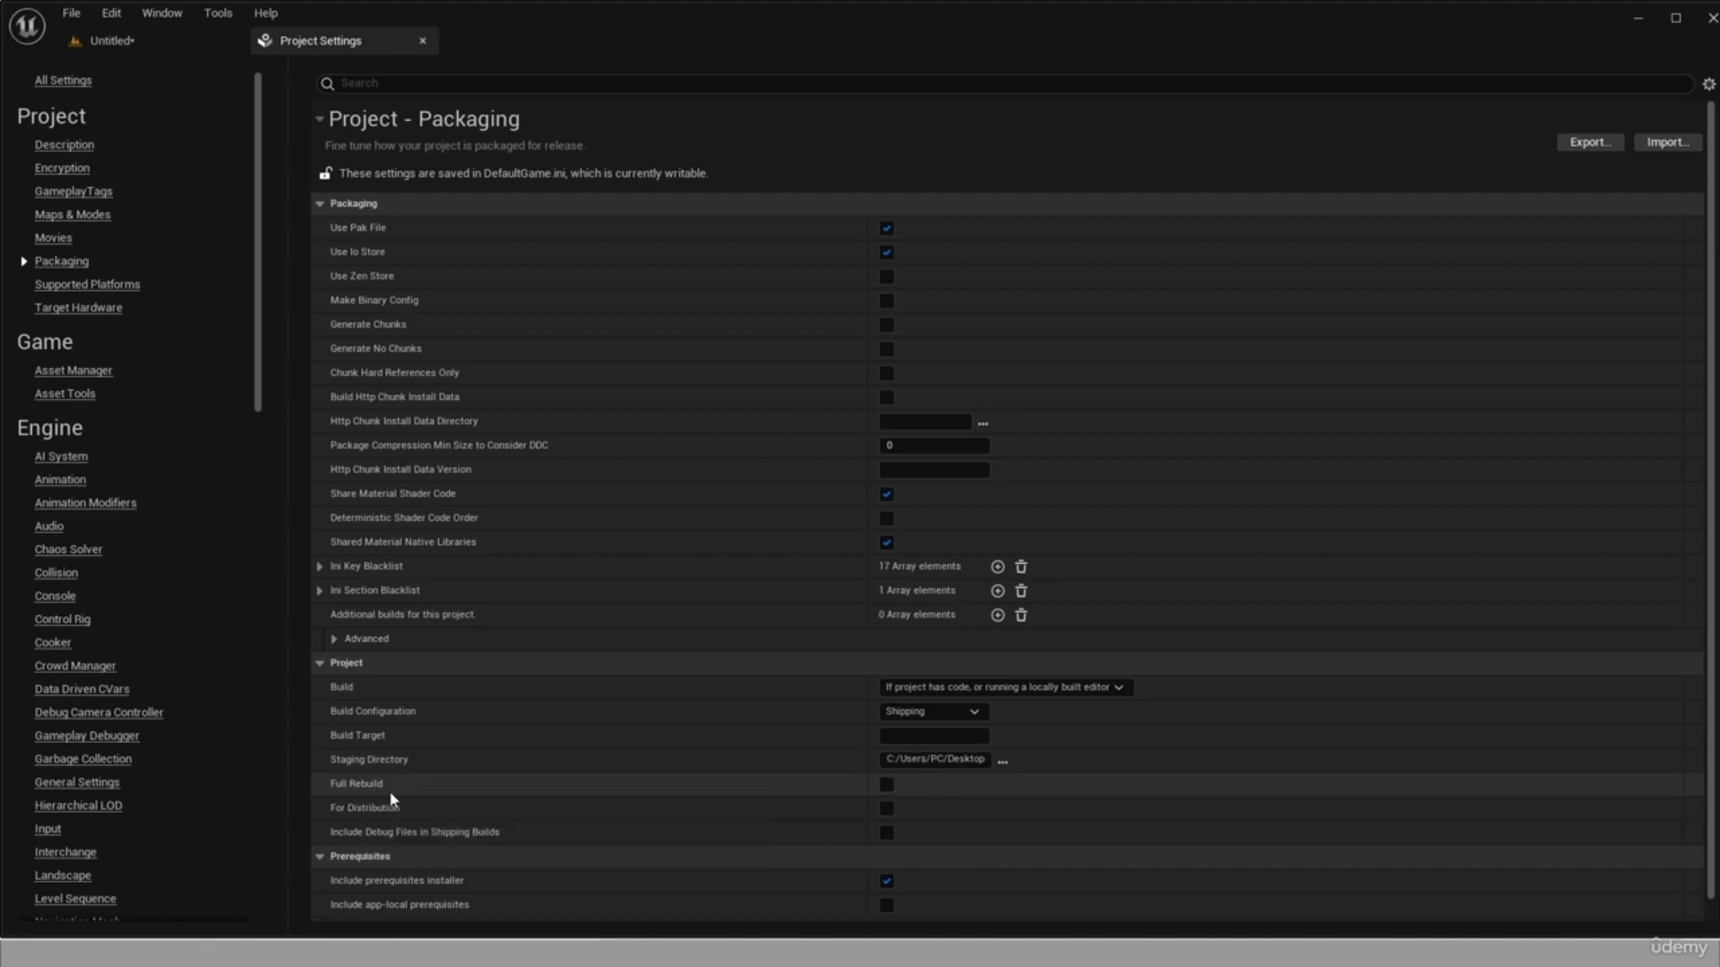
# Enable Full Rebuild in the project's packaging settings.
pyautogui.click(888, 785)
pyautogui.click(887, 785)
pyautogui.click(886, 784)
# Open the project's Description settings, switch to Photoshop and activate the Crop tool on the wallpaper image.
pyautogui.click(63, 147)
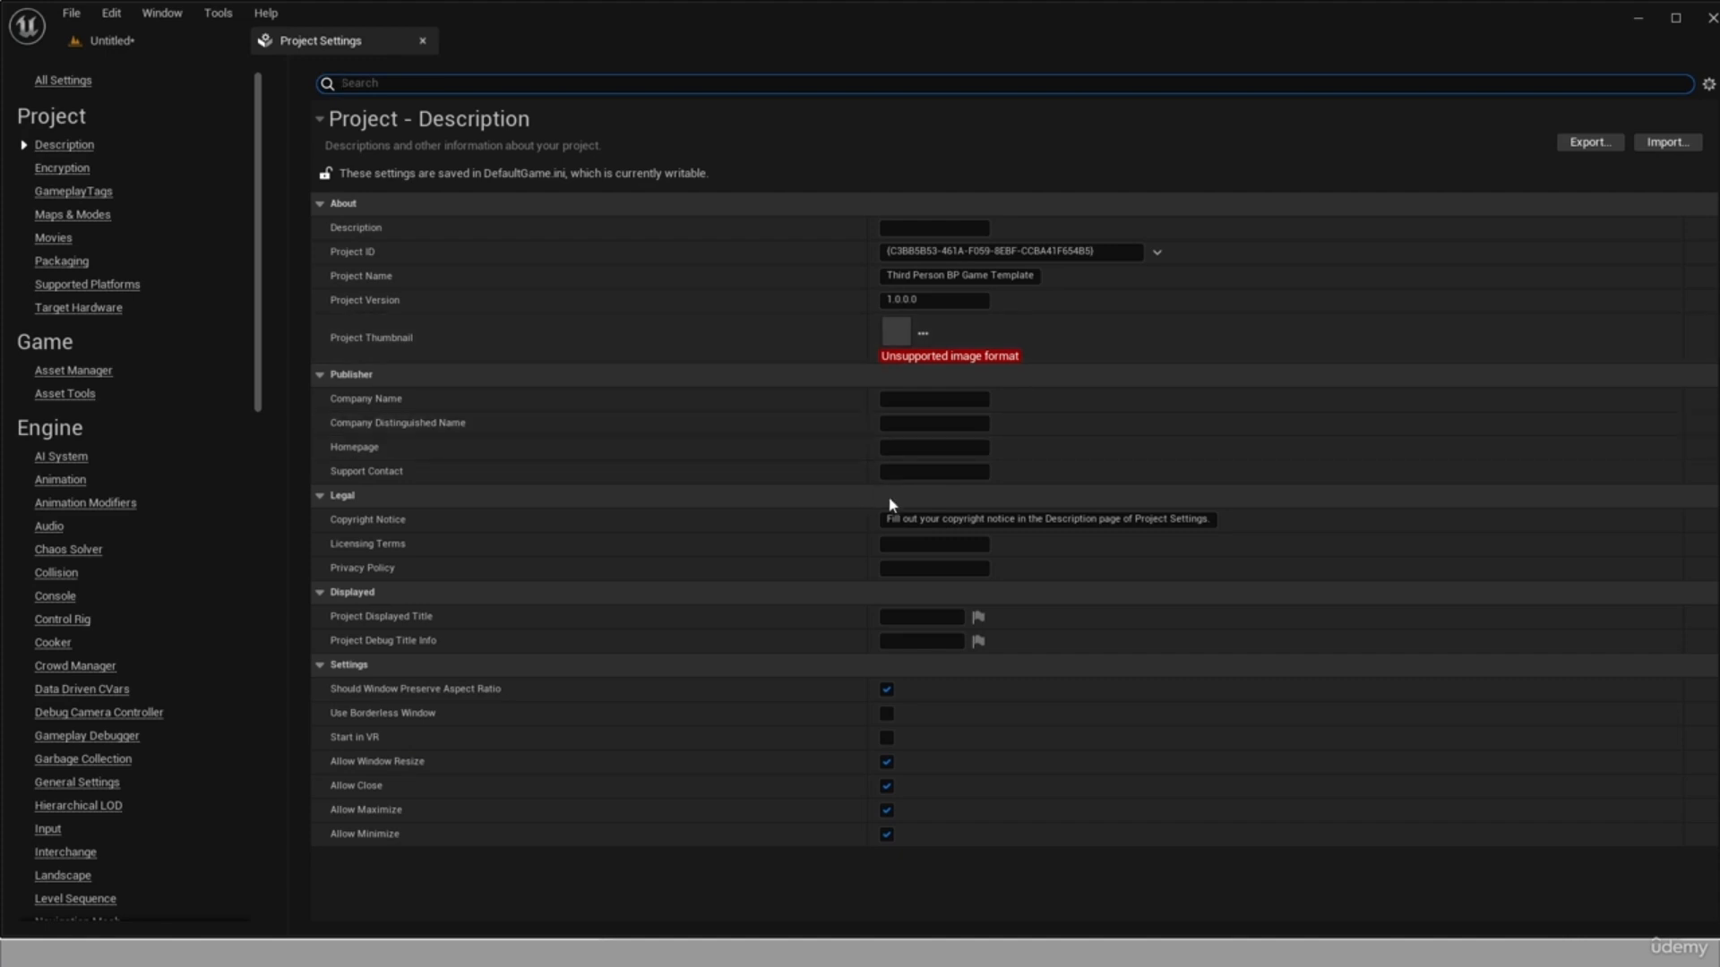
pyautogui.press('Tab')
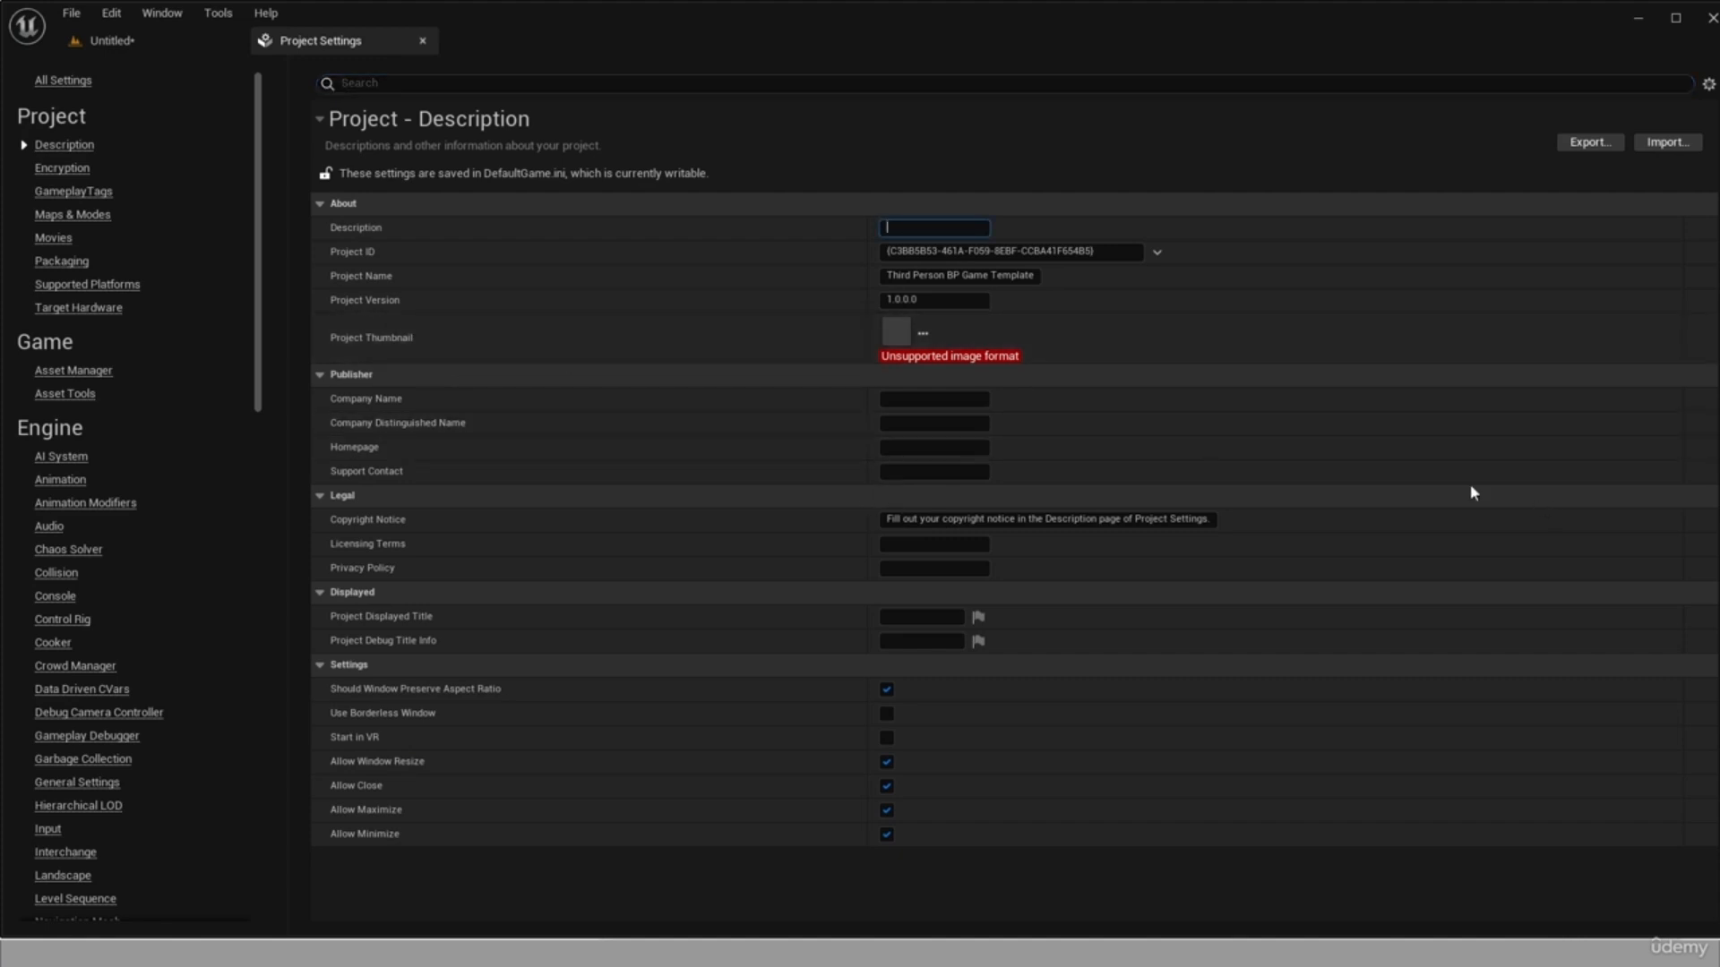
pyautogui.moveTo(903, 334)
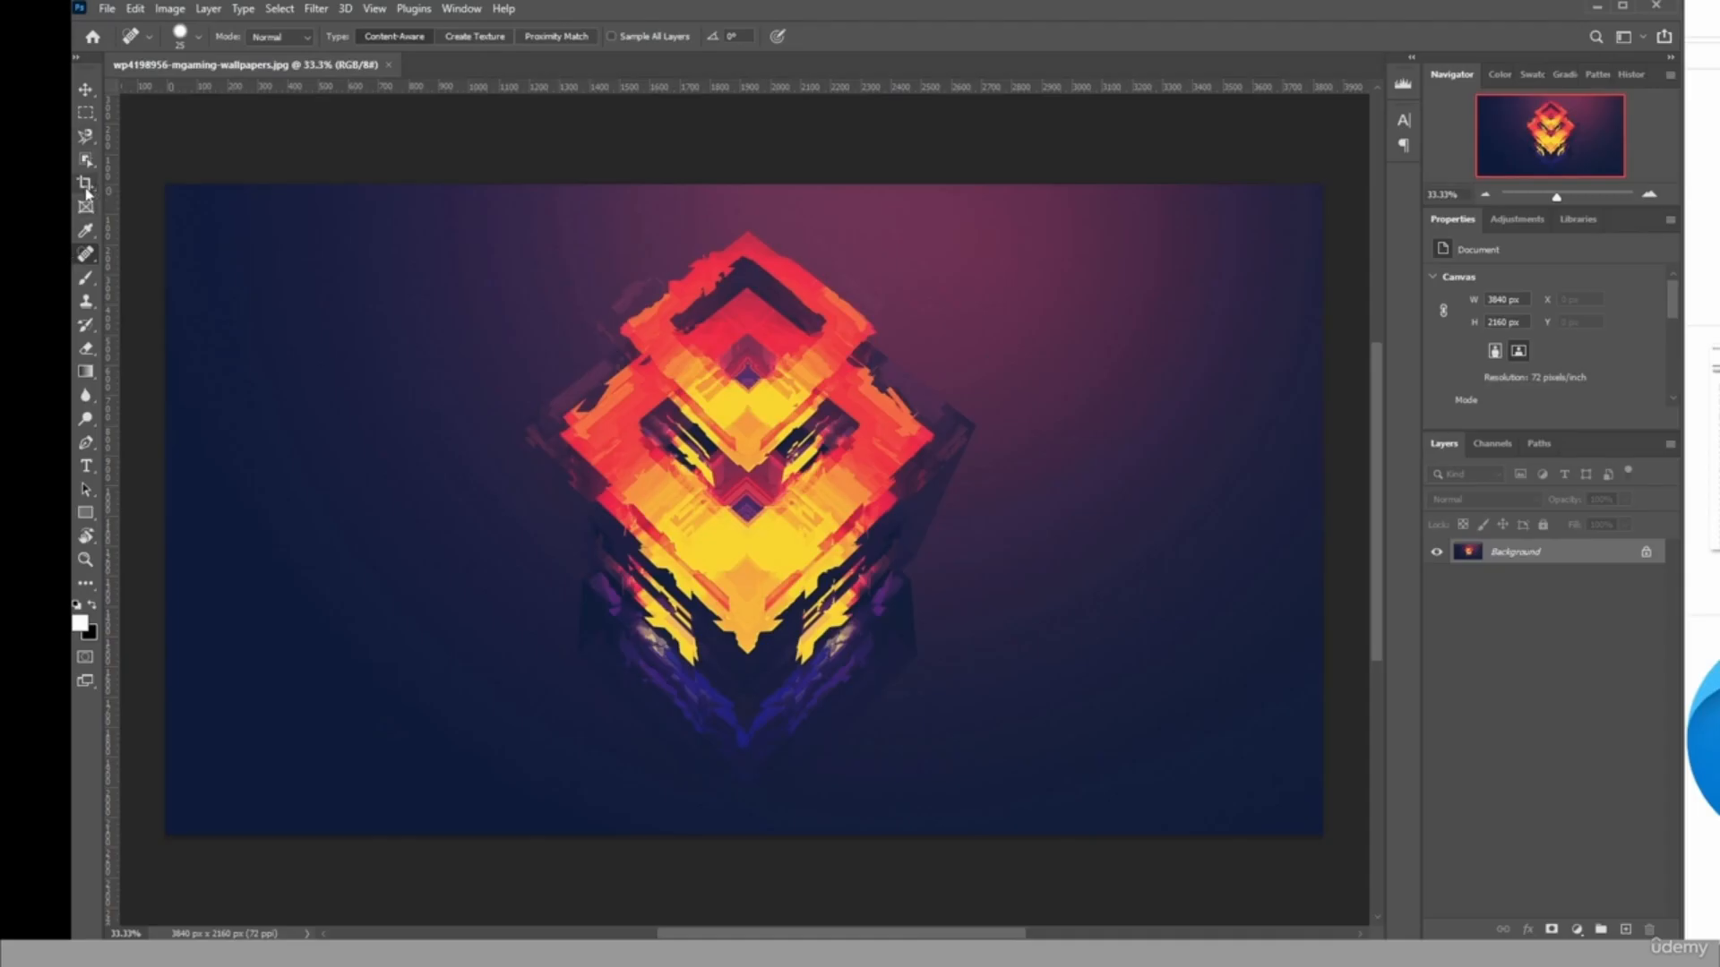
pyautogui.click(85, 184)
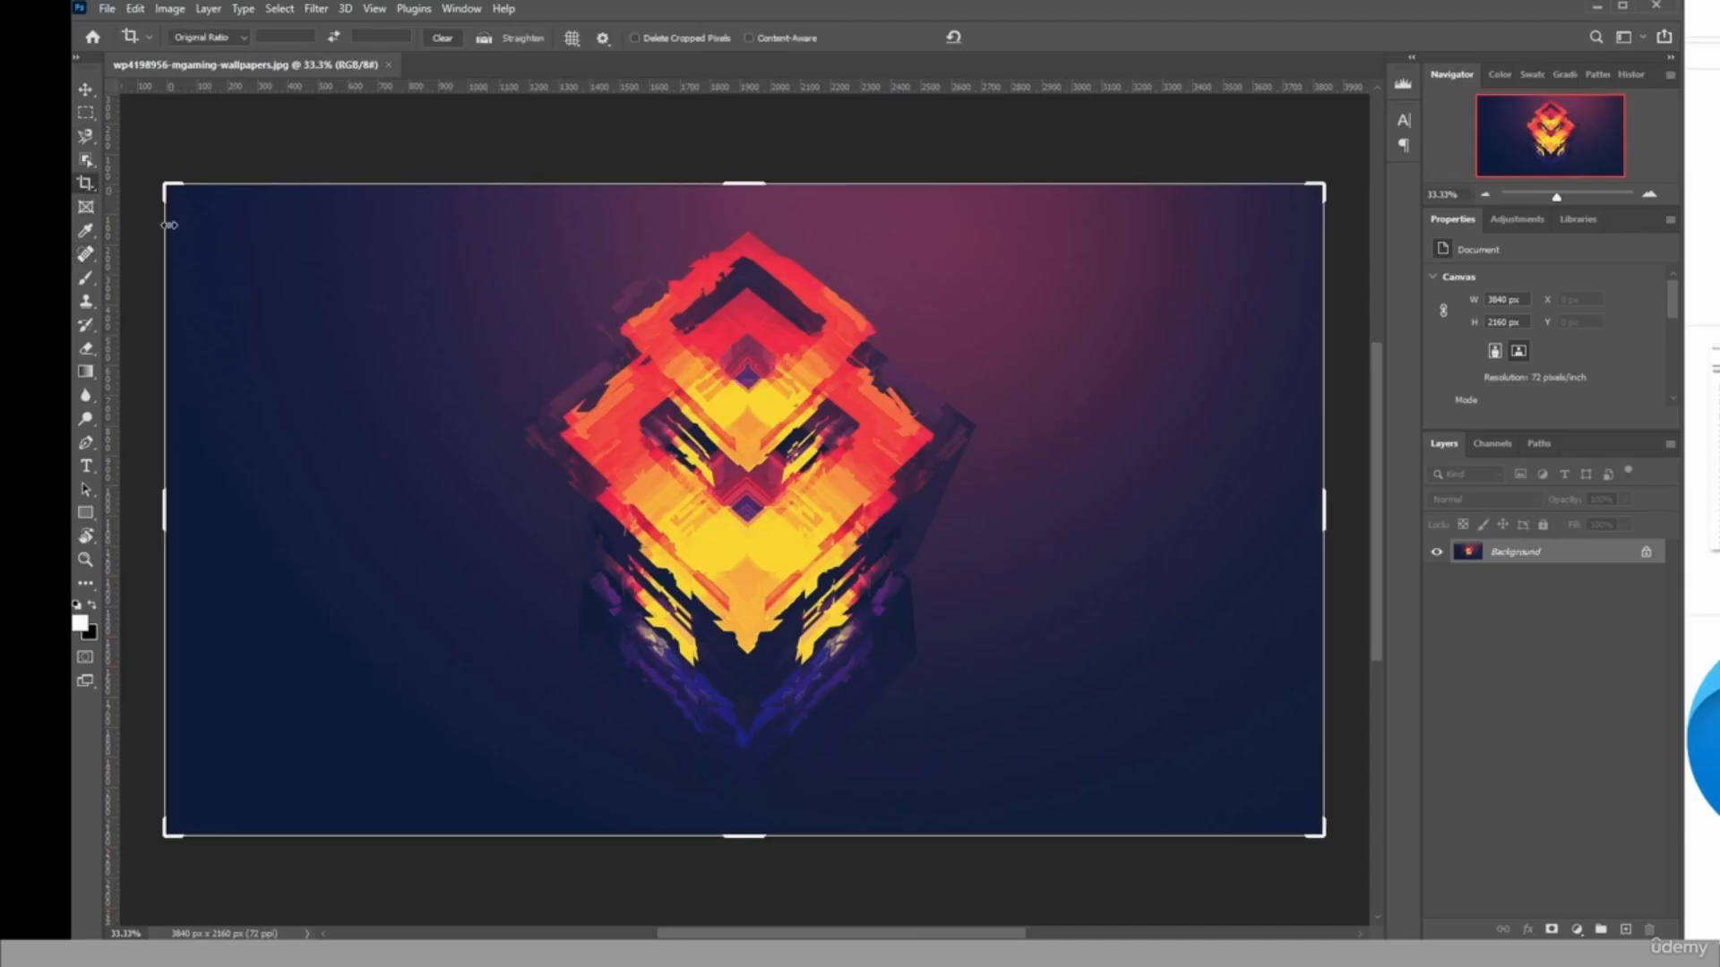
pyautogui.moveTo(166, 508); pyautogui.dragTo(308, 516)
pyautogui.moveTo(637, 518); pyautogui.dragTo(703, 517)
pyautogui.click(983, 36)
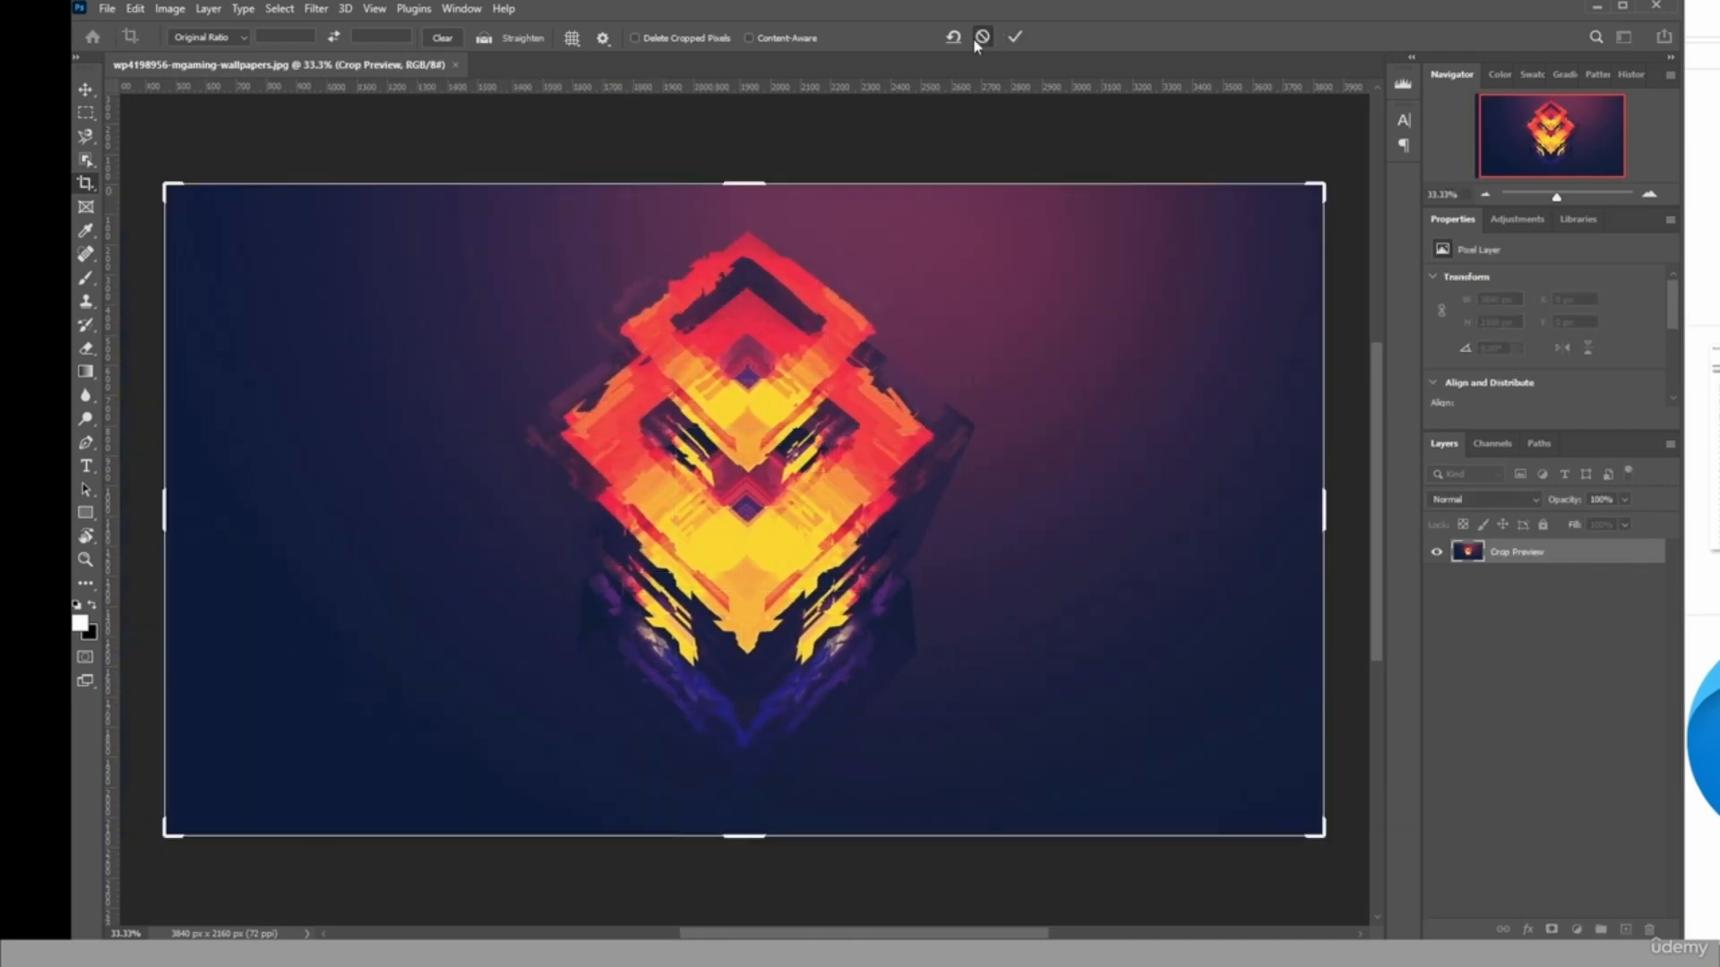
# Crop the wallpaper to a 1:1 (Square) ratio around the central emblem.
pyautogui.click(206, 36)
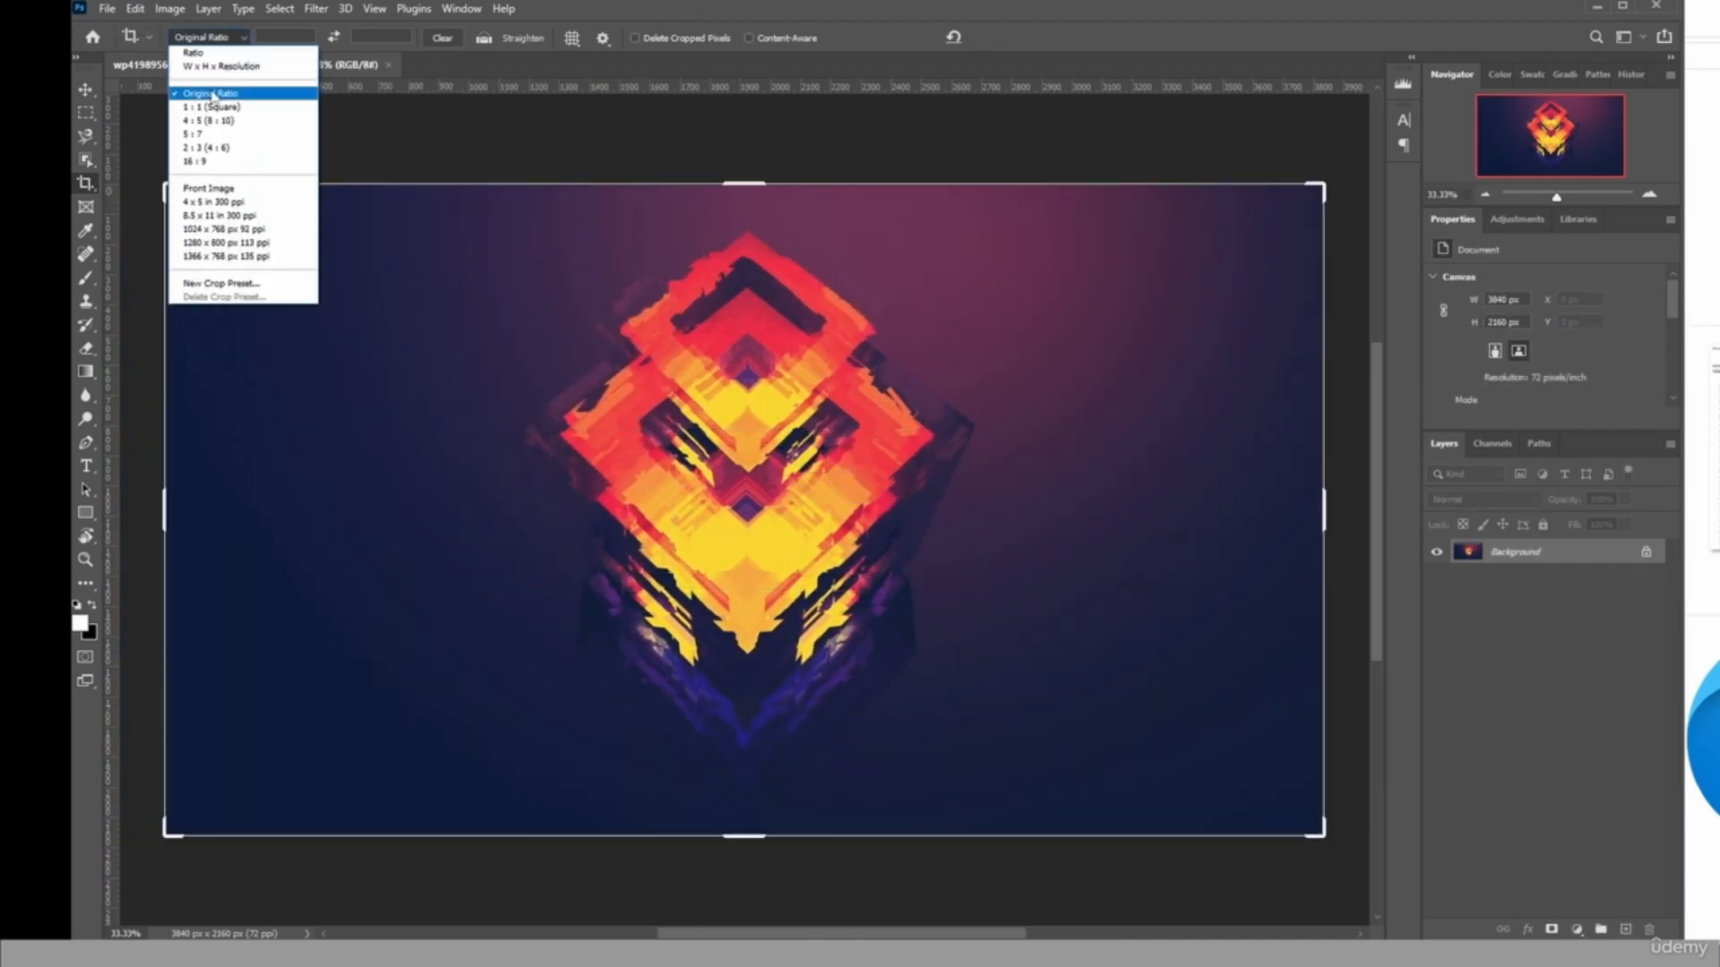
pyautogui.click(213, 107)
pyautogui.moveTo(708, 408); pyautogui.dragTo(710, 469)
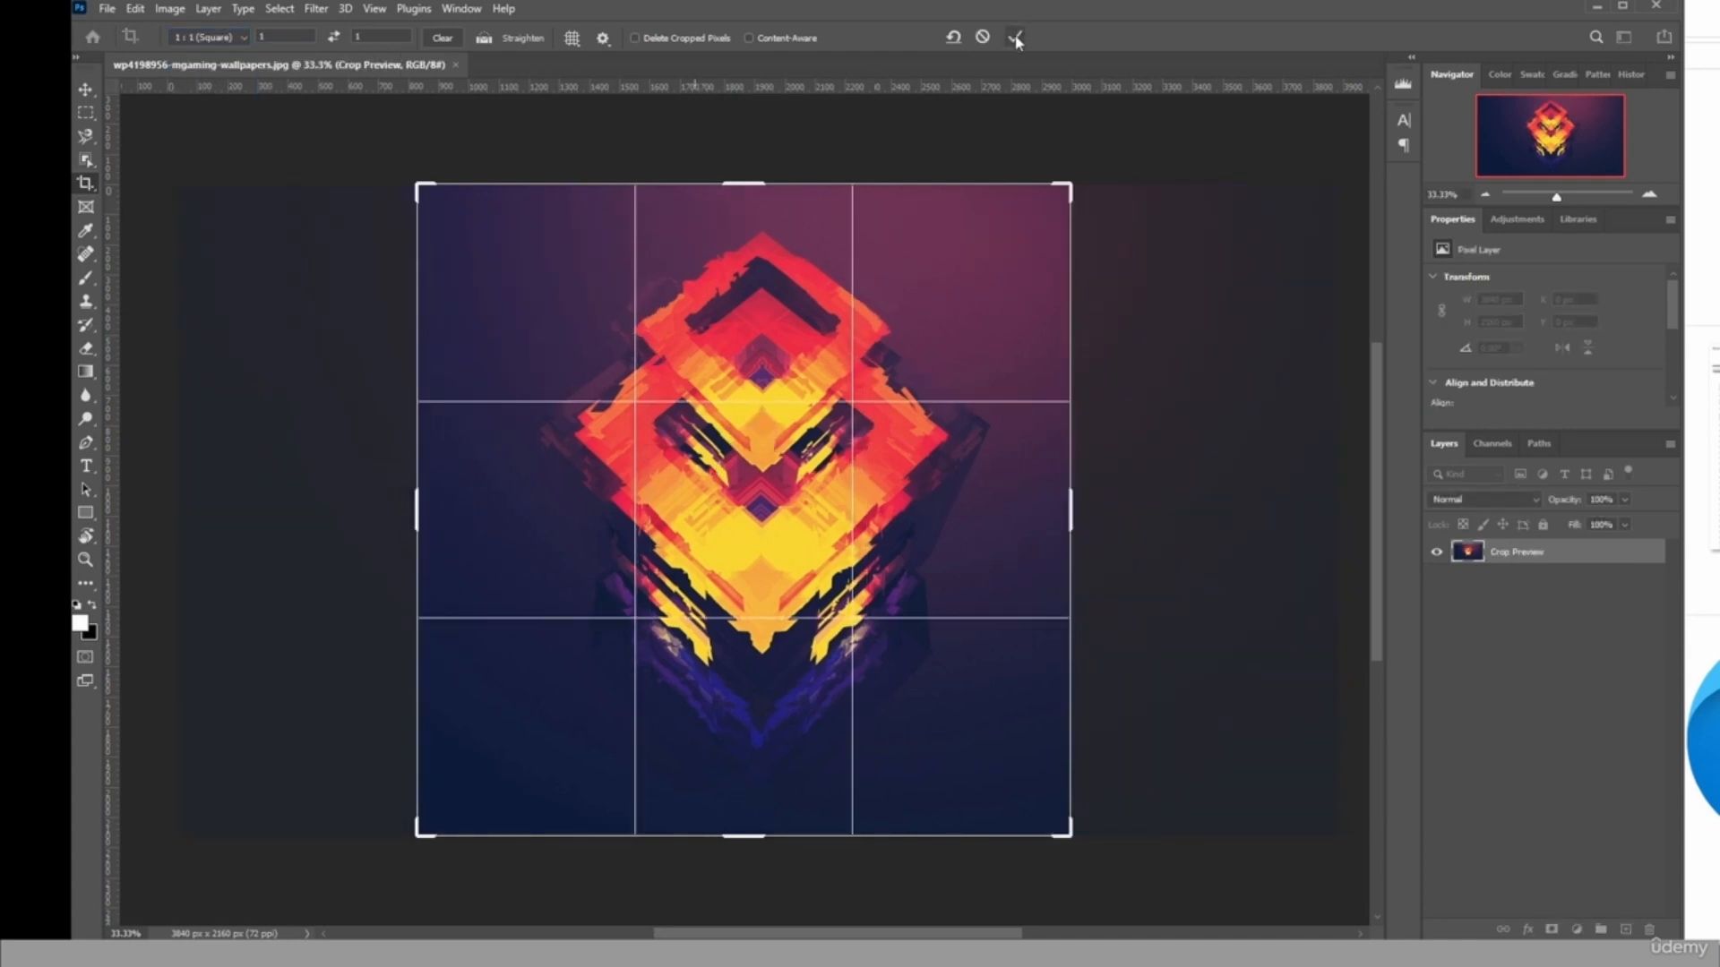
pyautogui.click(1014, 36)
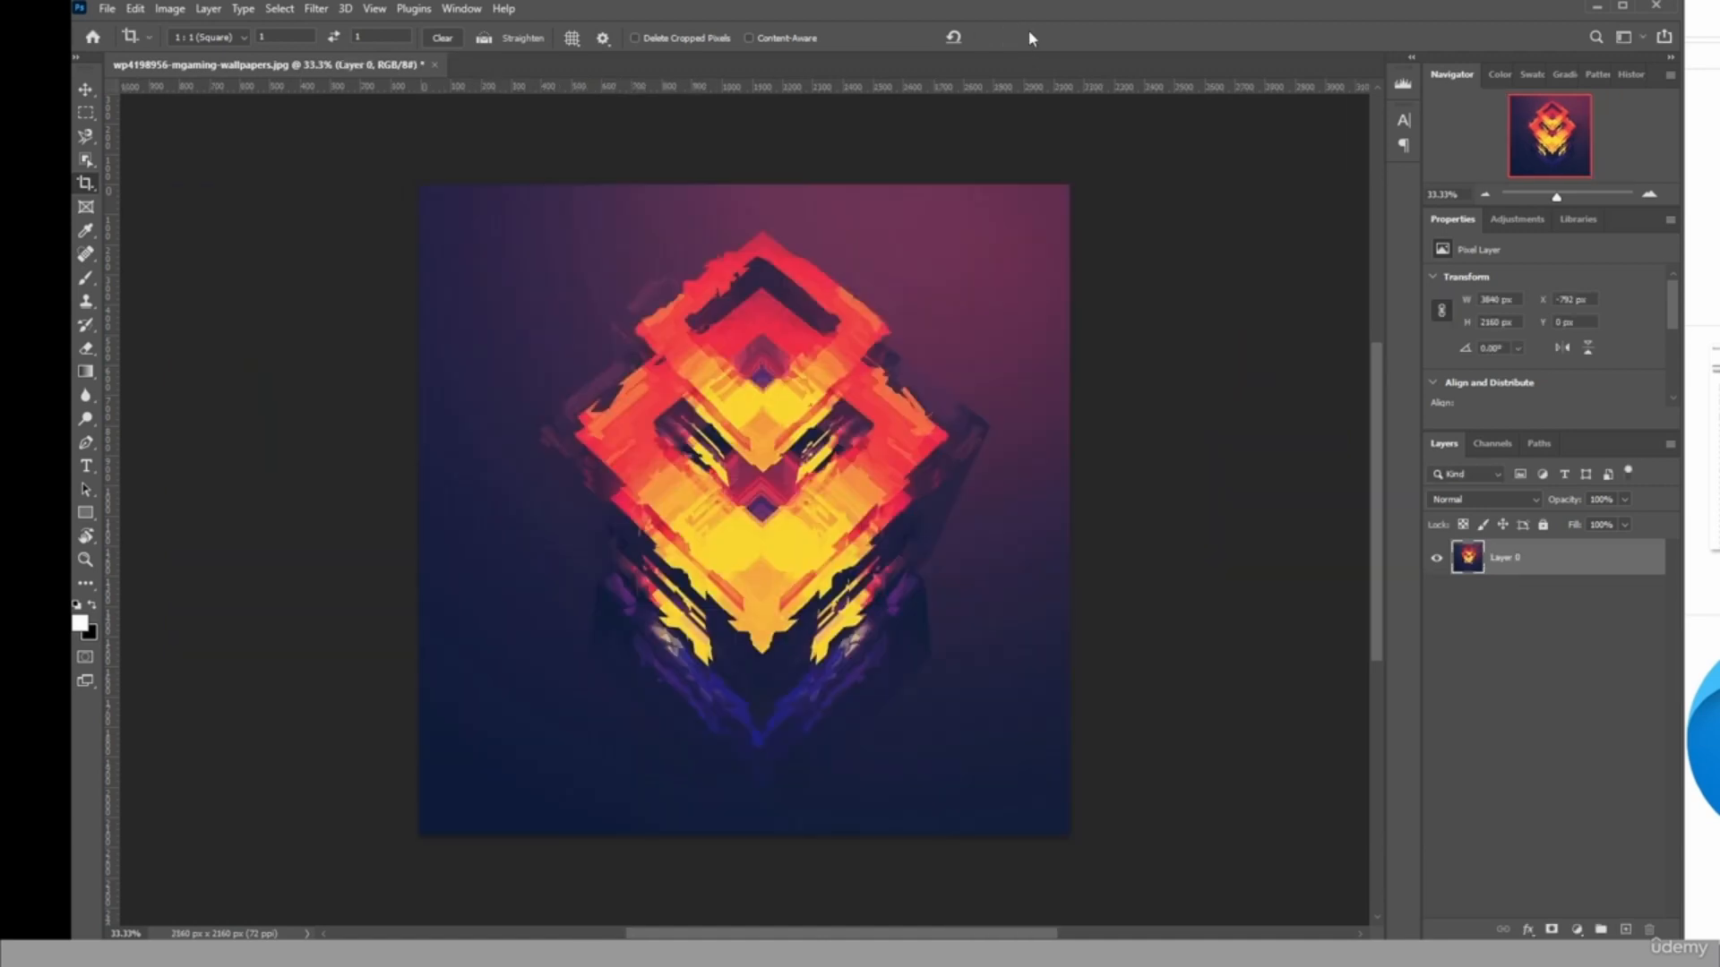
# Set up a PNG export of the square image with an image width of 192 px.
pyautogui.click(107, 11)
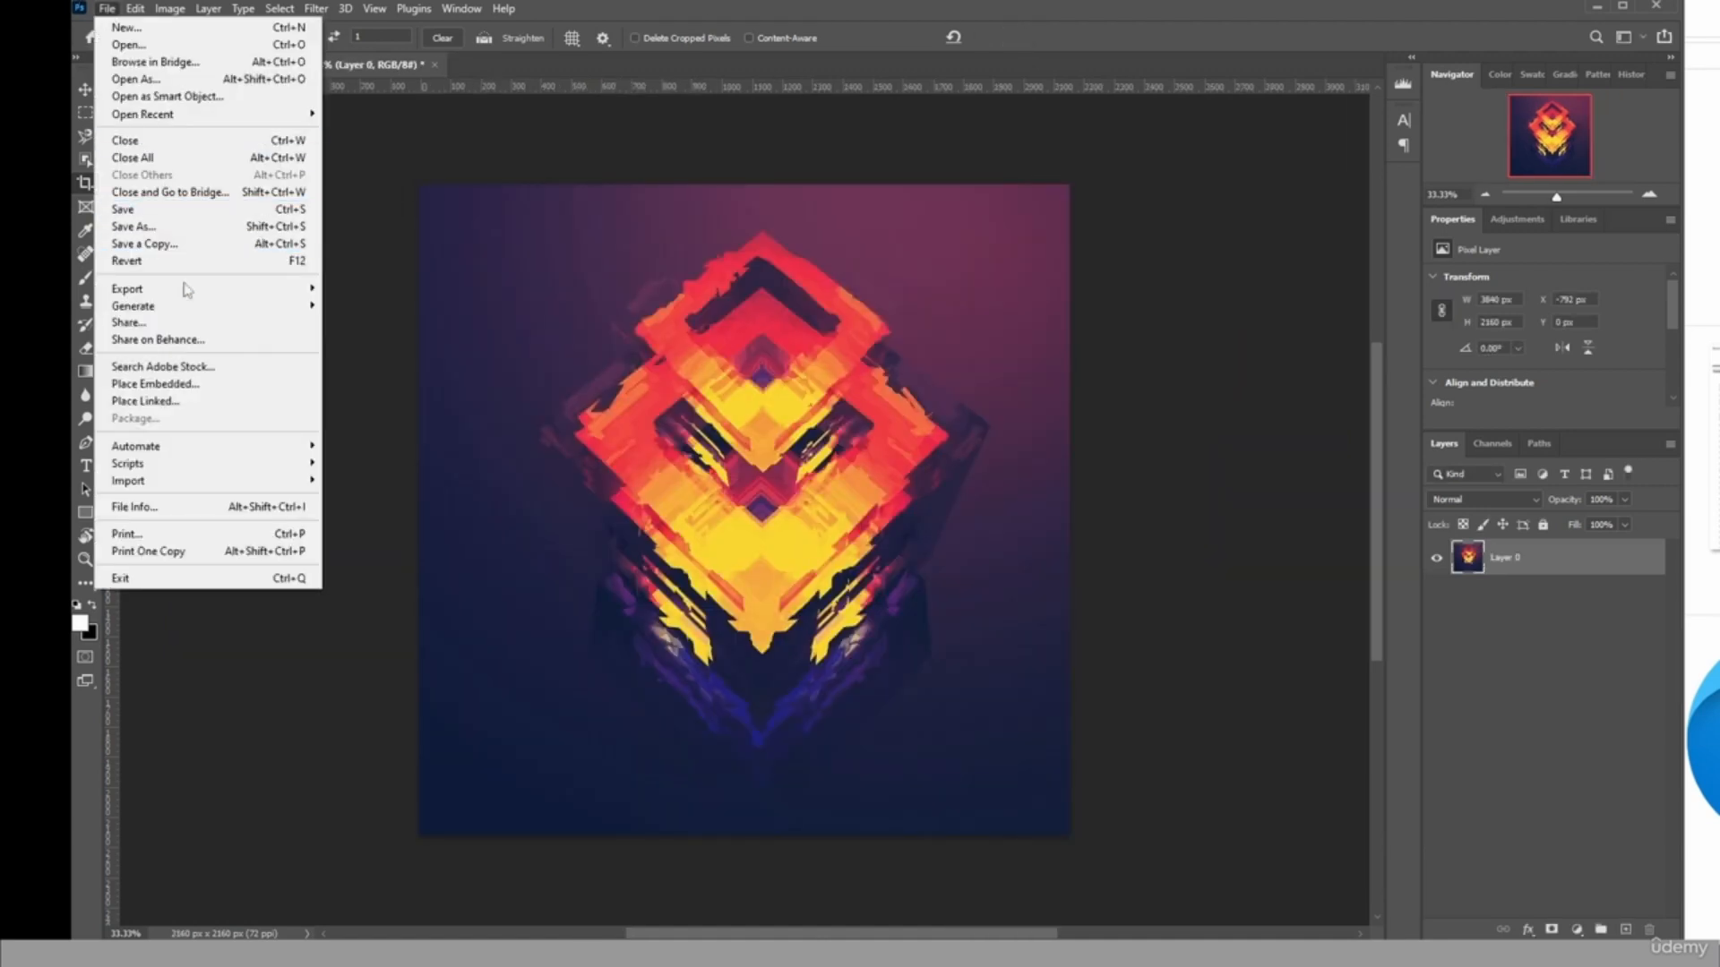
pyautogui.moveTo(242, 287)
pyautogui.click(362, 301)
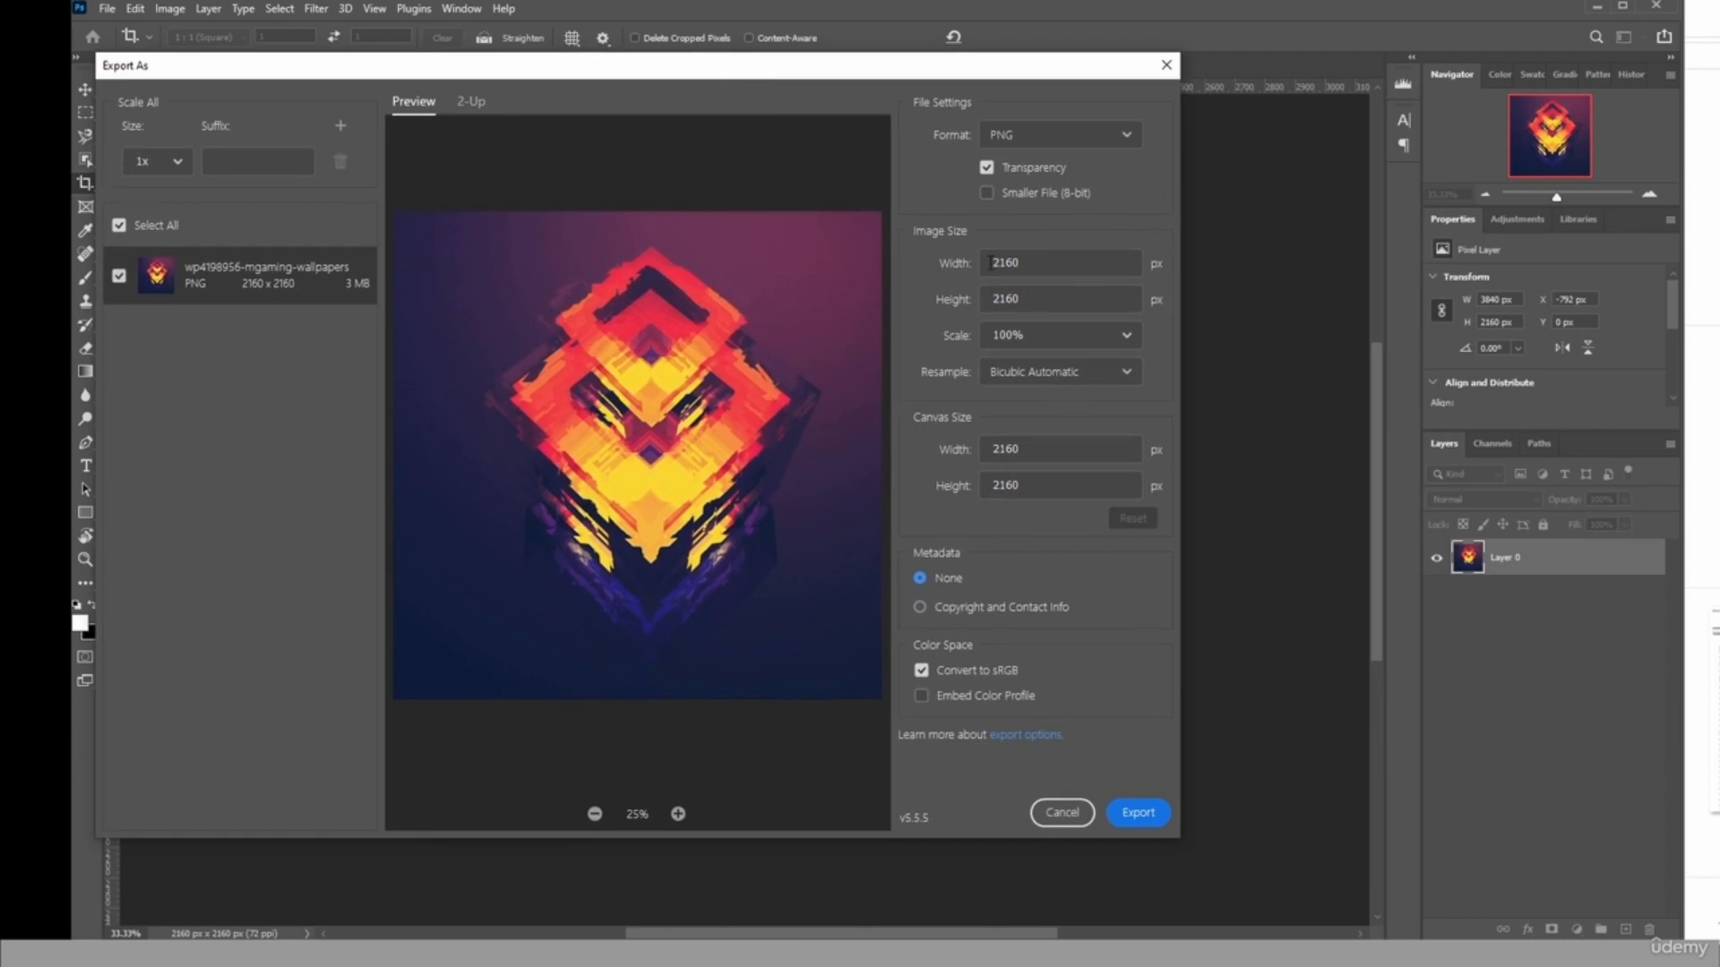
pyautogui.doubleClick(990, 263)
pyautogui.write('192')
pyautogui.click(1072, 295)
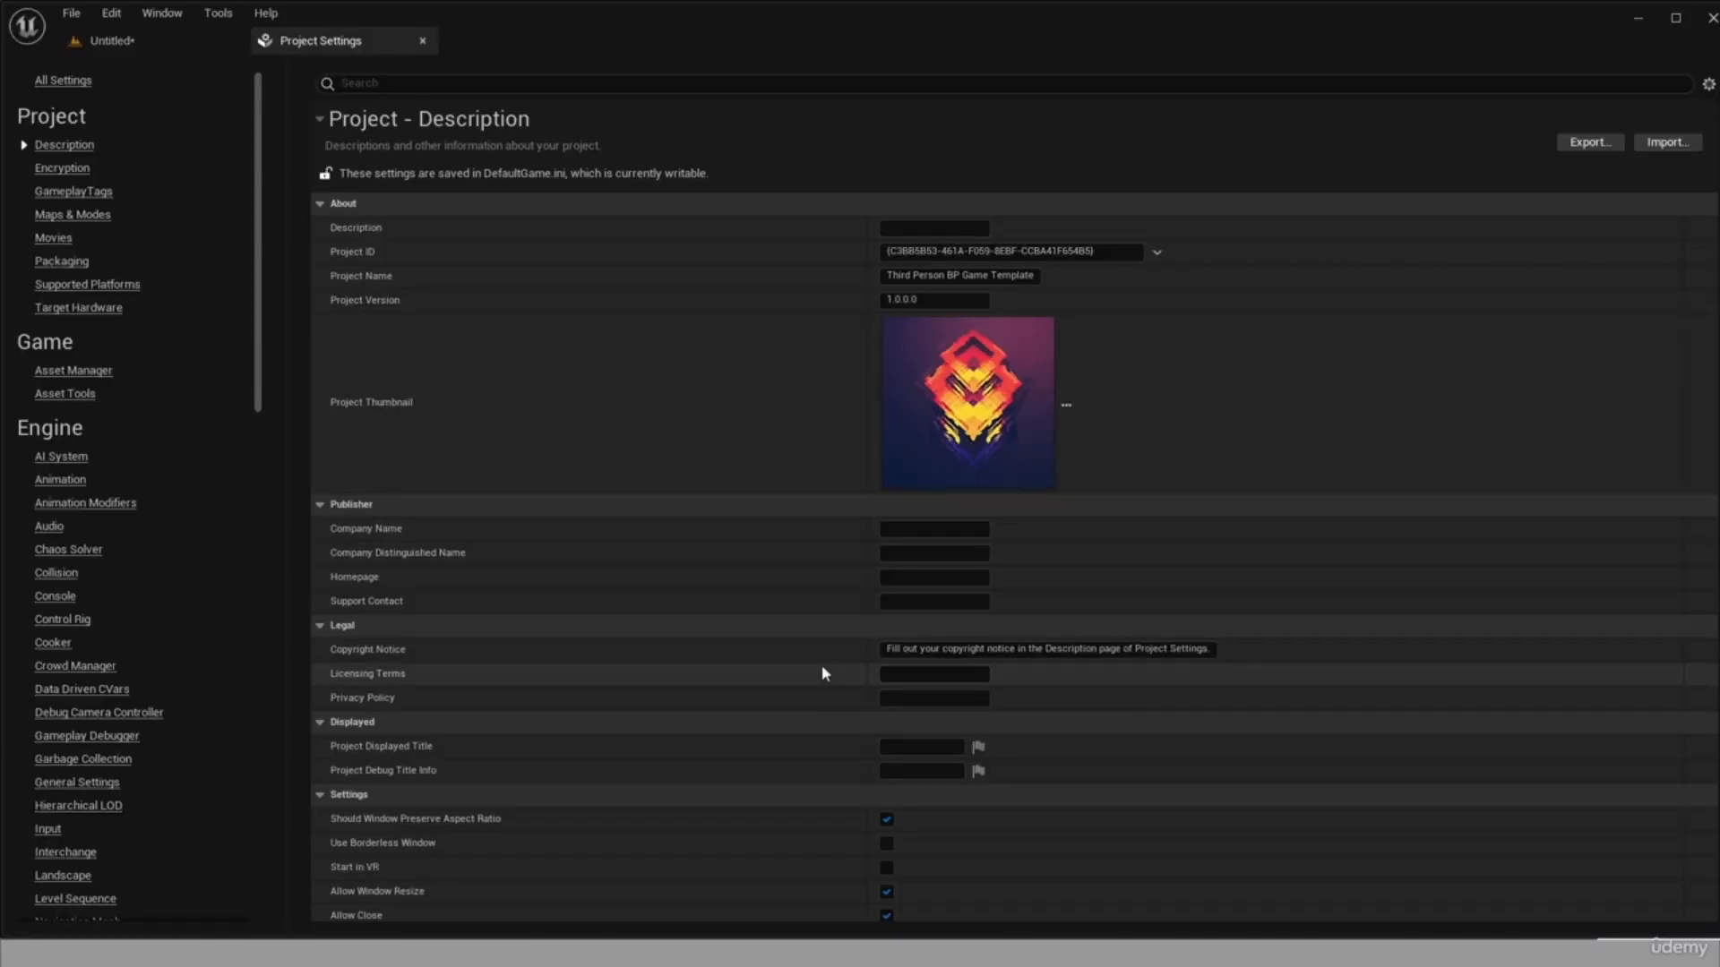
# In the project's Maps & Modes settings, set both Editor Startup Map and Game Default Map to the Menu level.
pyautogui.click(86, 219)
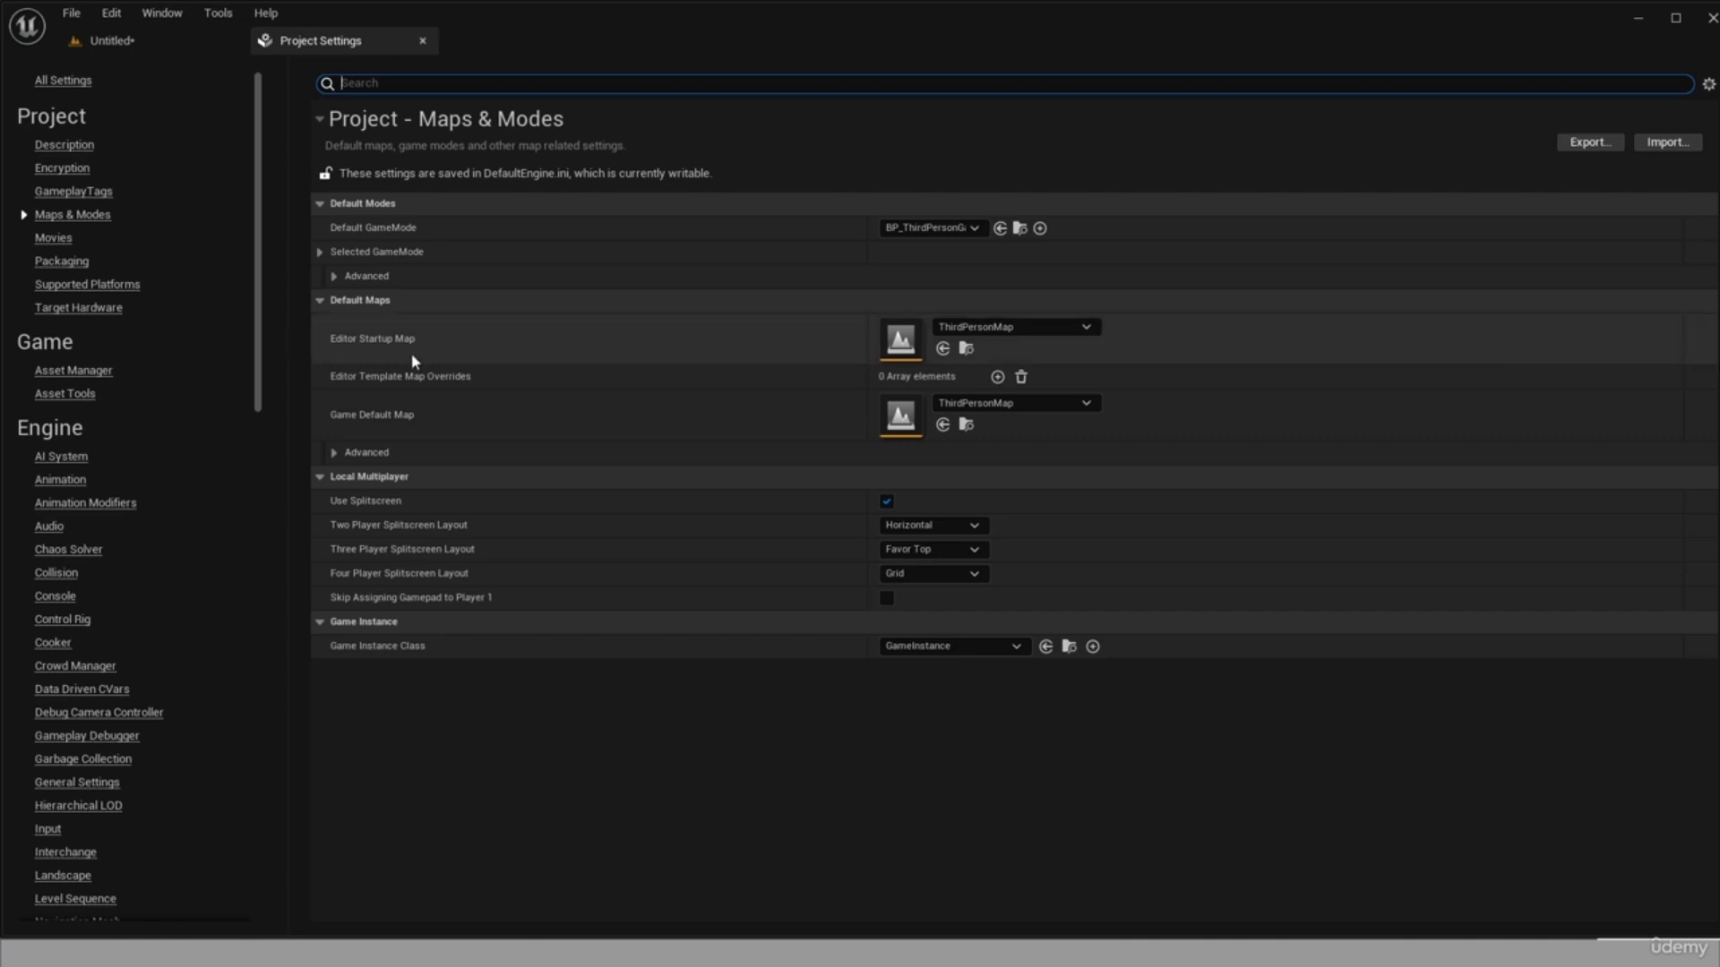
pyautogui.click(1001, 329)
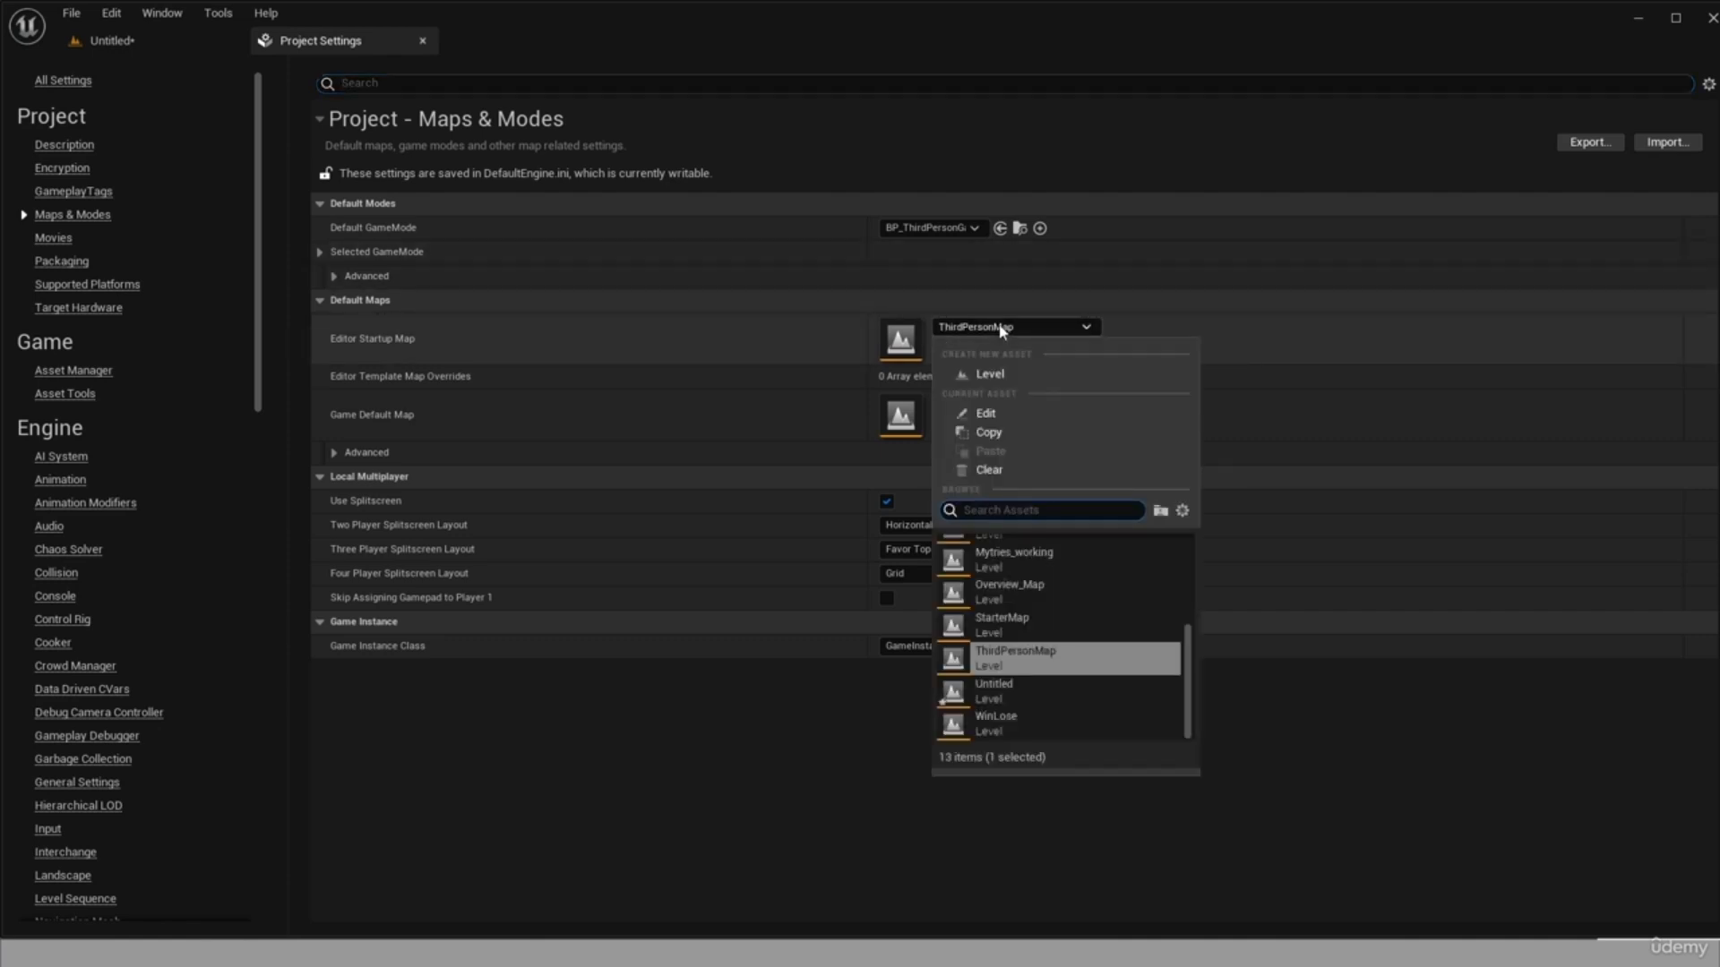
pyautogui.scroll(3, 1051, 618)
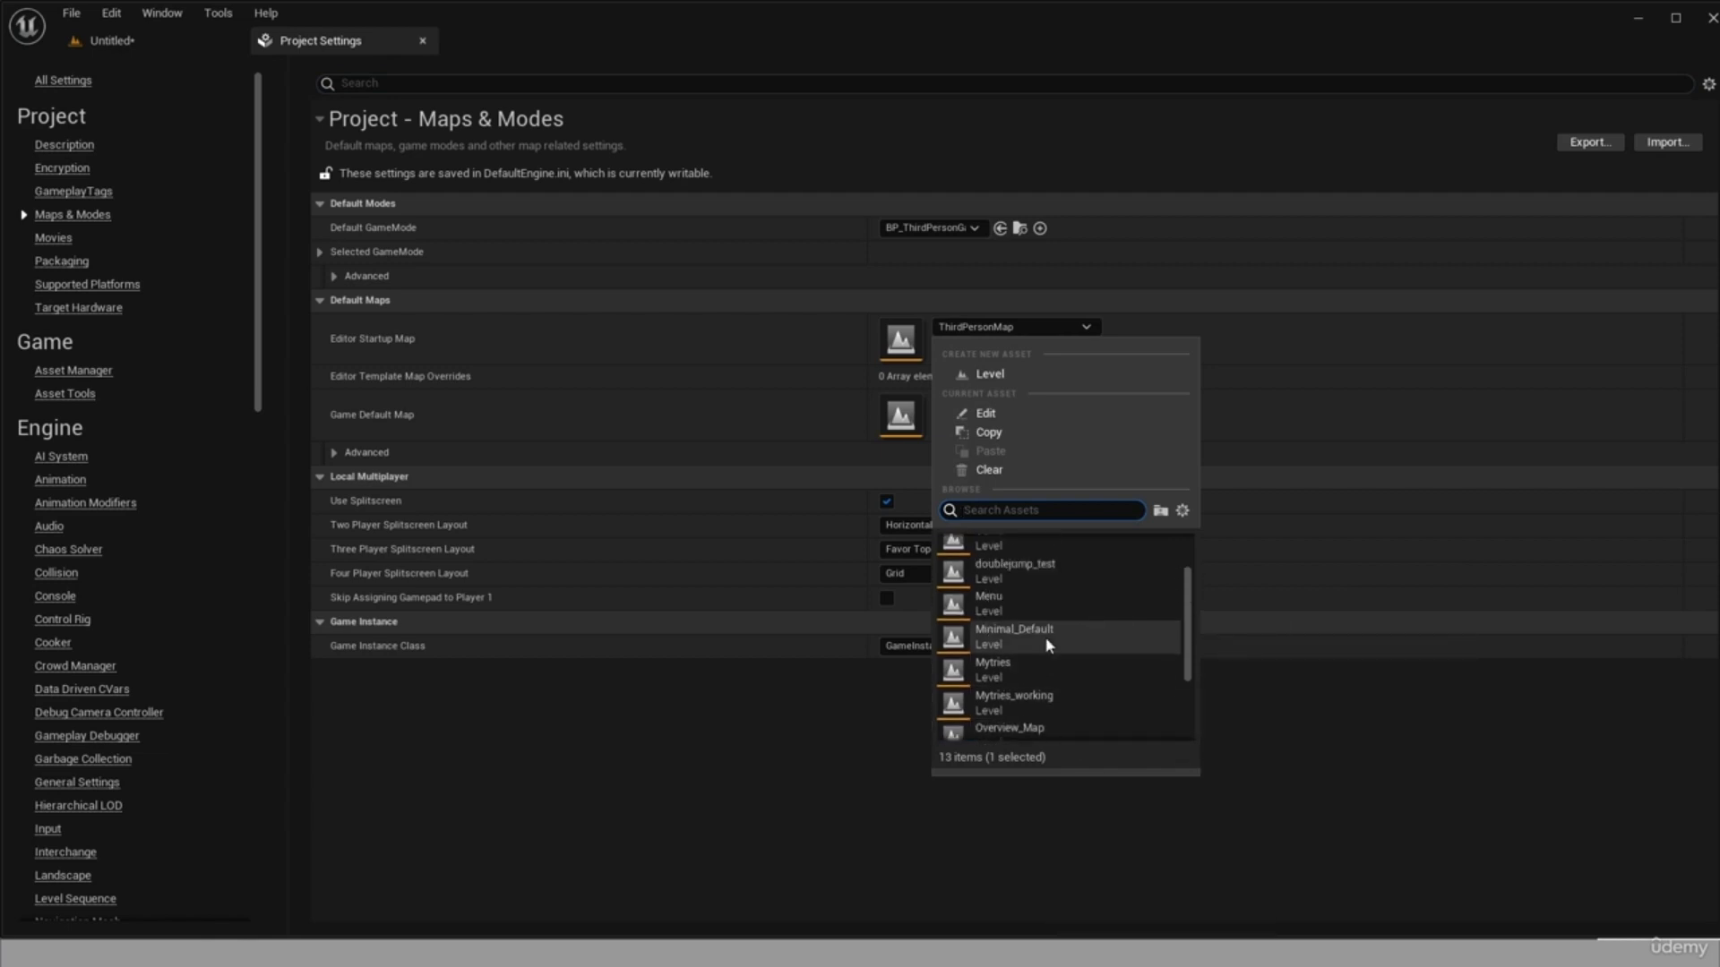
pyautogui.click(1003, 592)
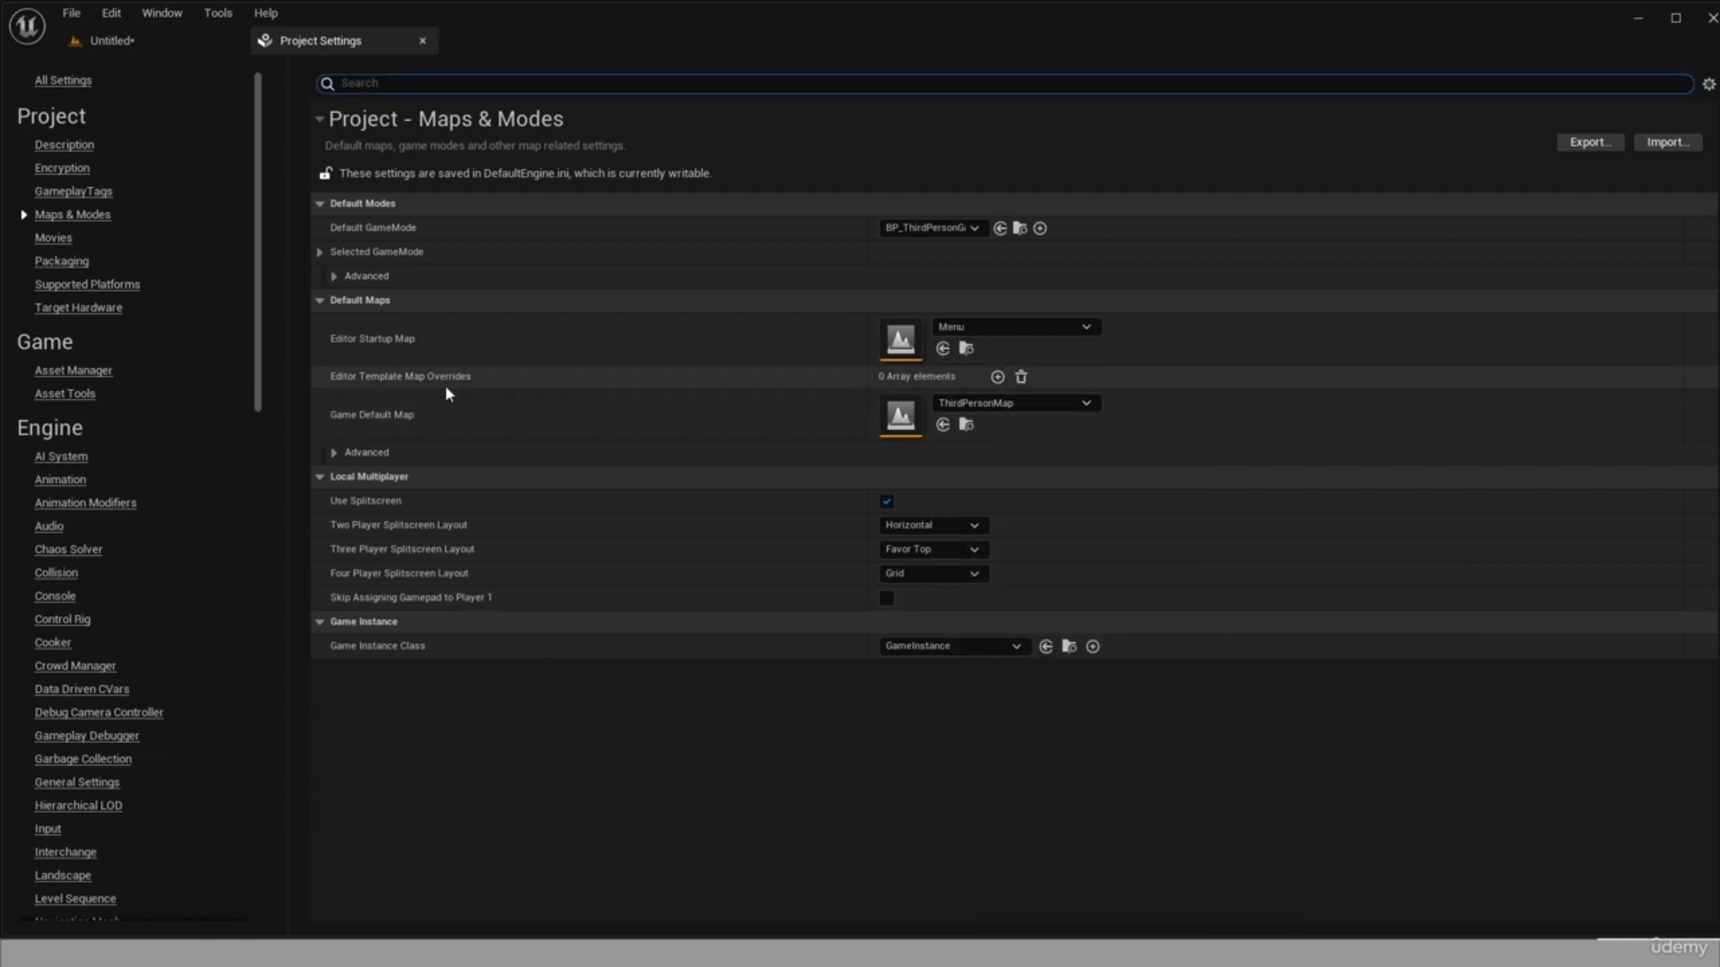
pyautogui.click(1033, 403)
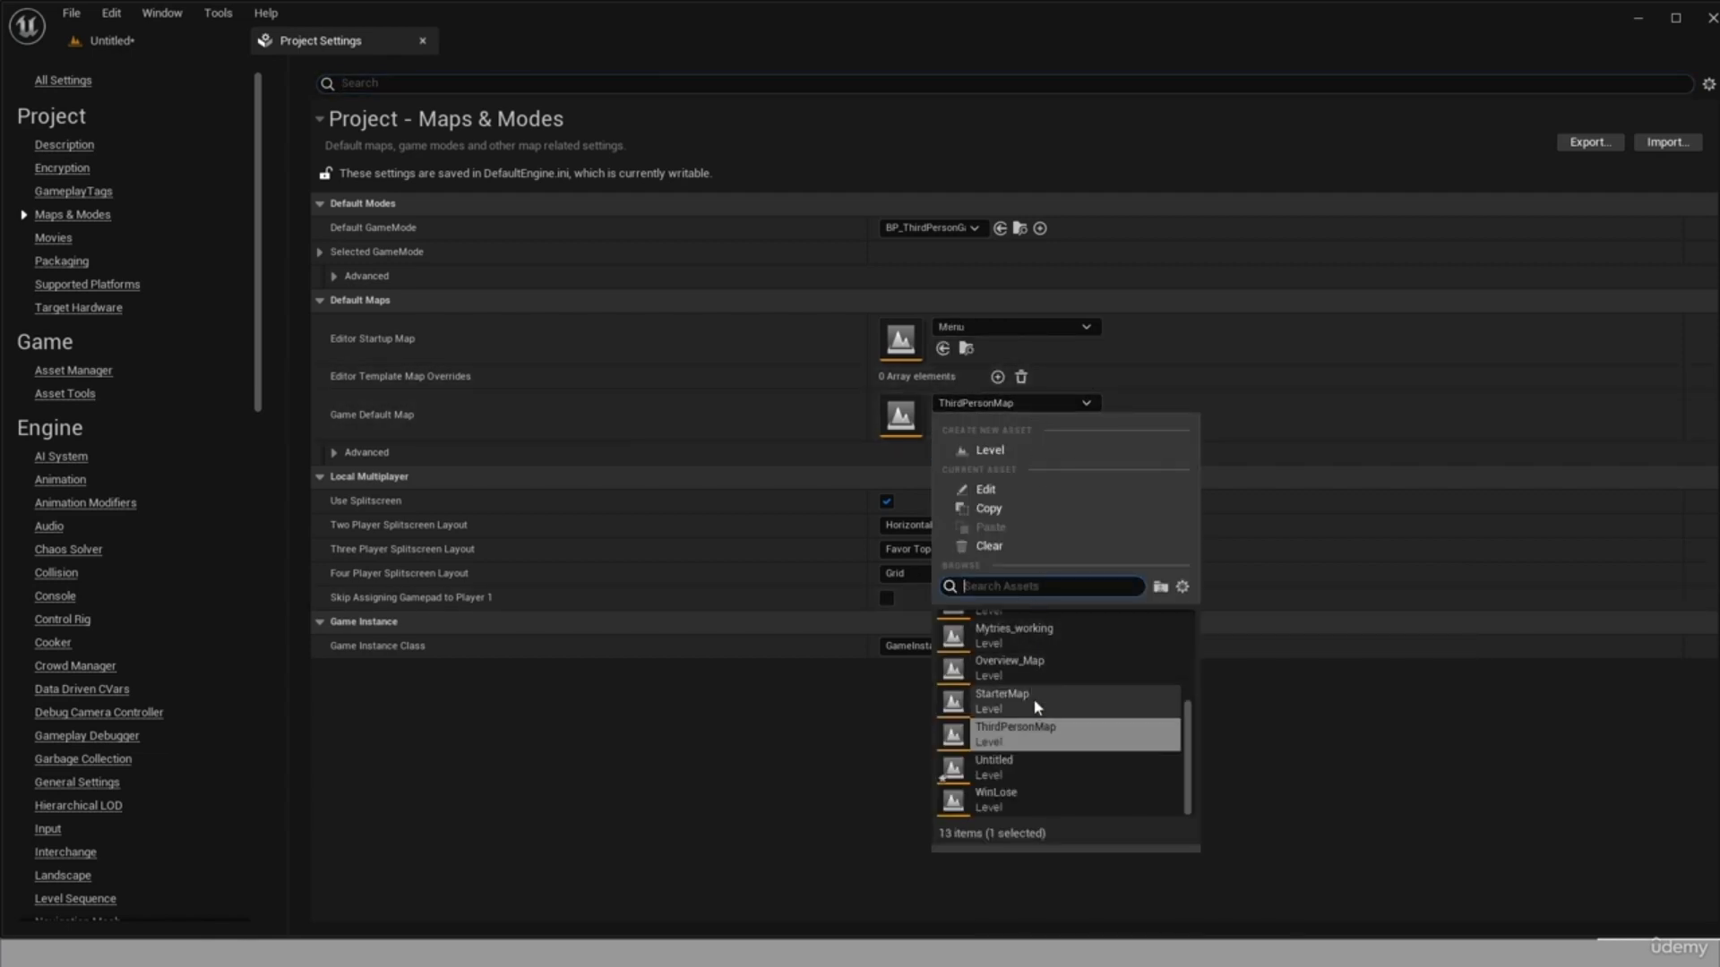
pyautogui.scroll(3, 1039, 700)
pyautogui.click(1015, 653)
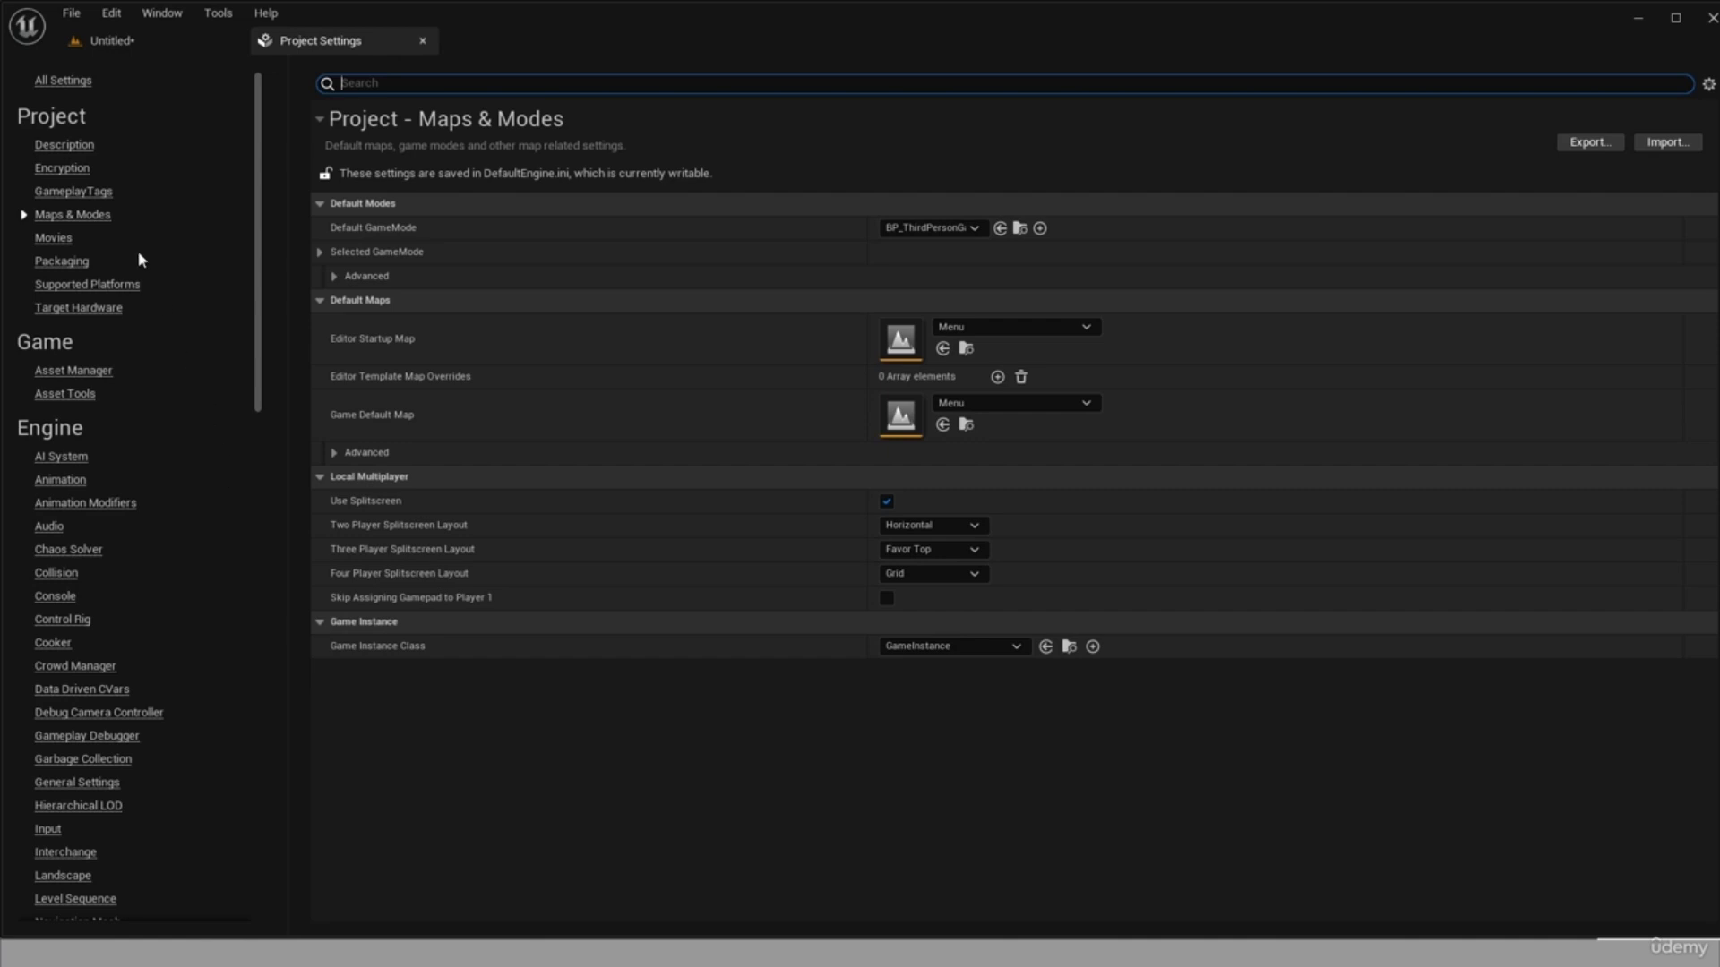
# Limit the project's supported platforms to Windows only.
pyautogui.click(123, 284)
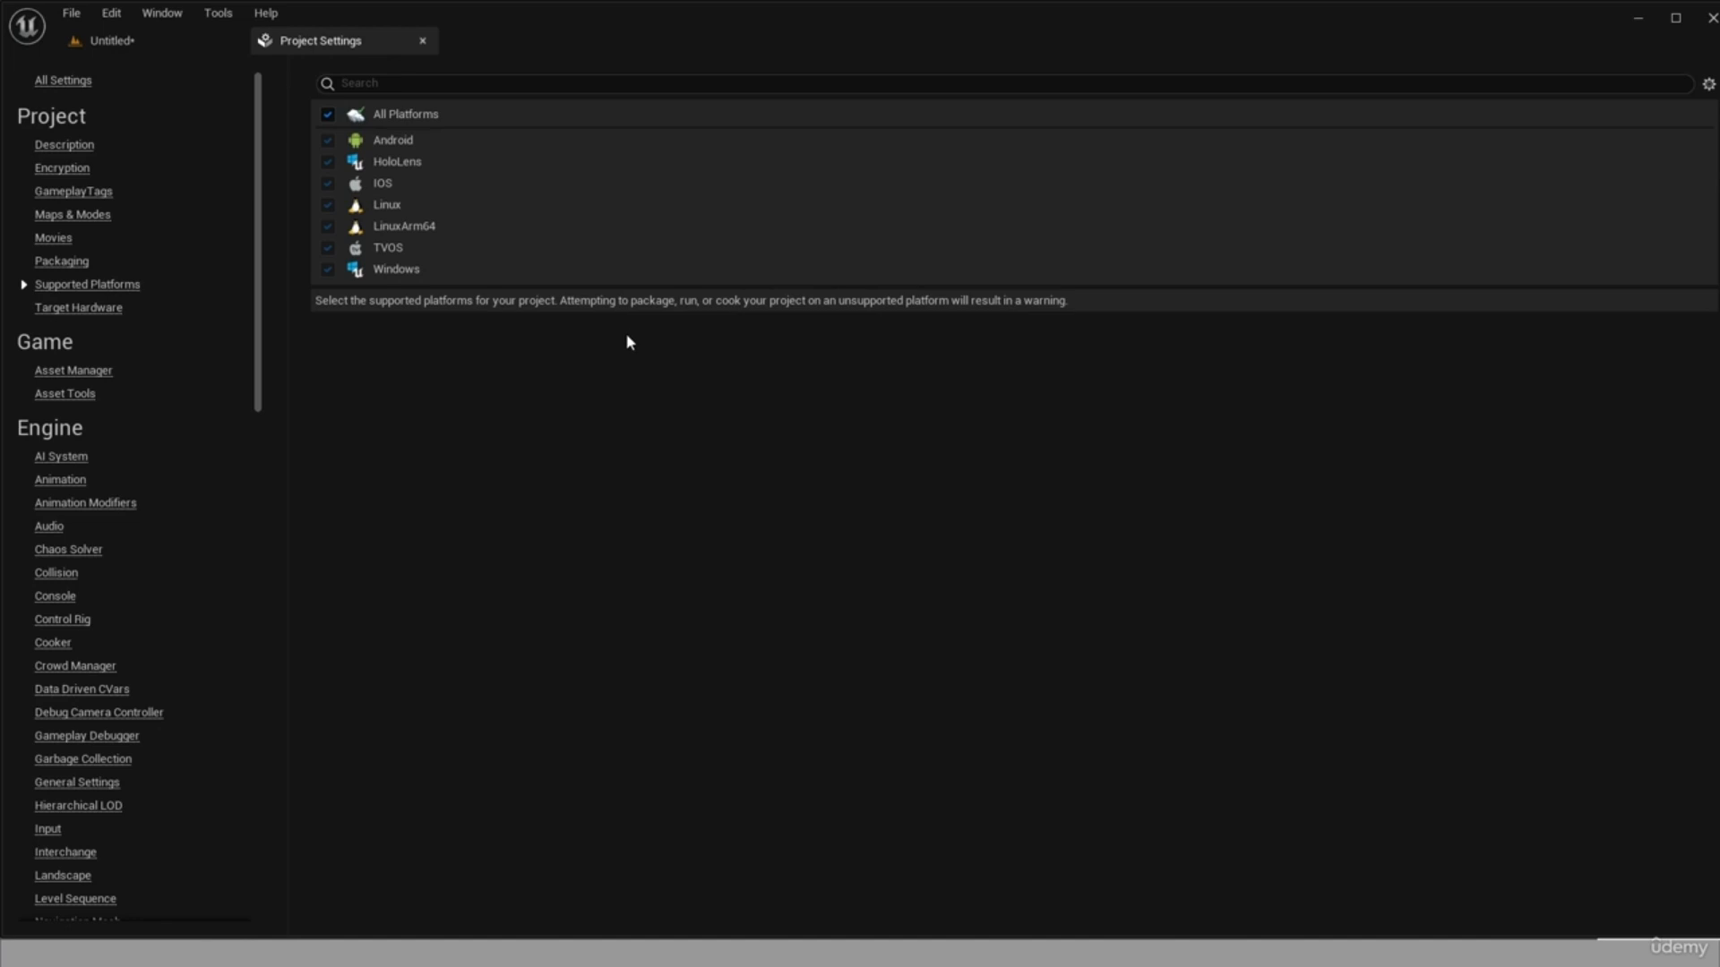
pyautogui.click(327, 116)
pyautogui.click(327, 115)
pyautogui.click(328, 115)
pyautogui.click(328, 140)
pyautogui.click(327, 205)
pyautogui.click(328, 227)
# In the Windows platform settings, replace the Editor Splash and Game Splash with spalsh.png and the Game Icon with the square emblem image.
pyautogui.scroll(-5, 73, 479)
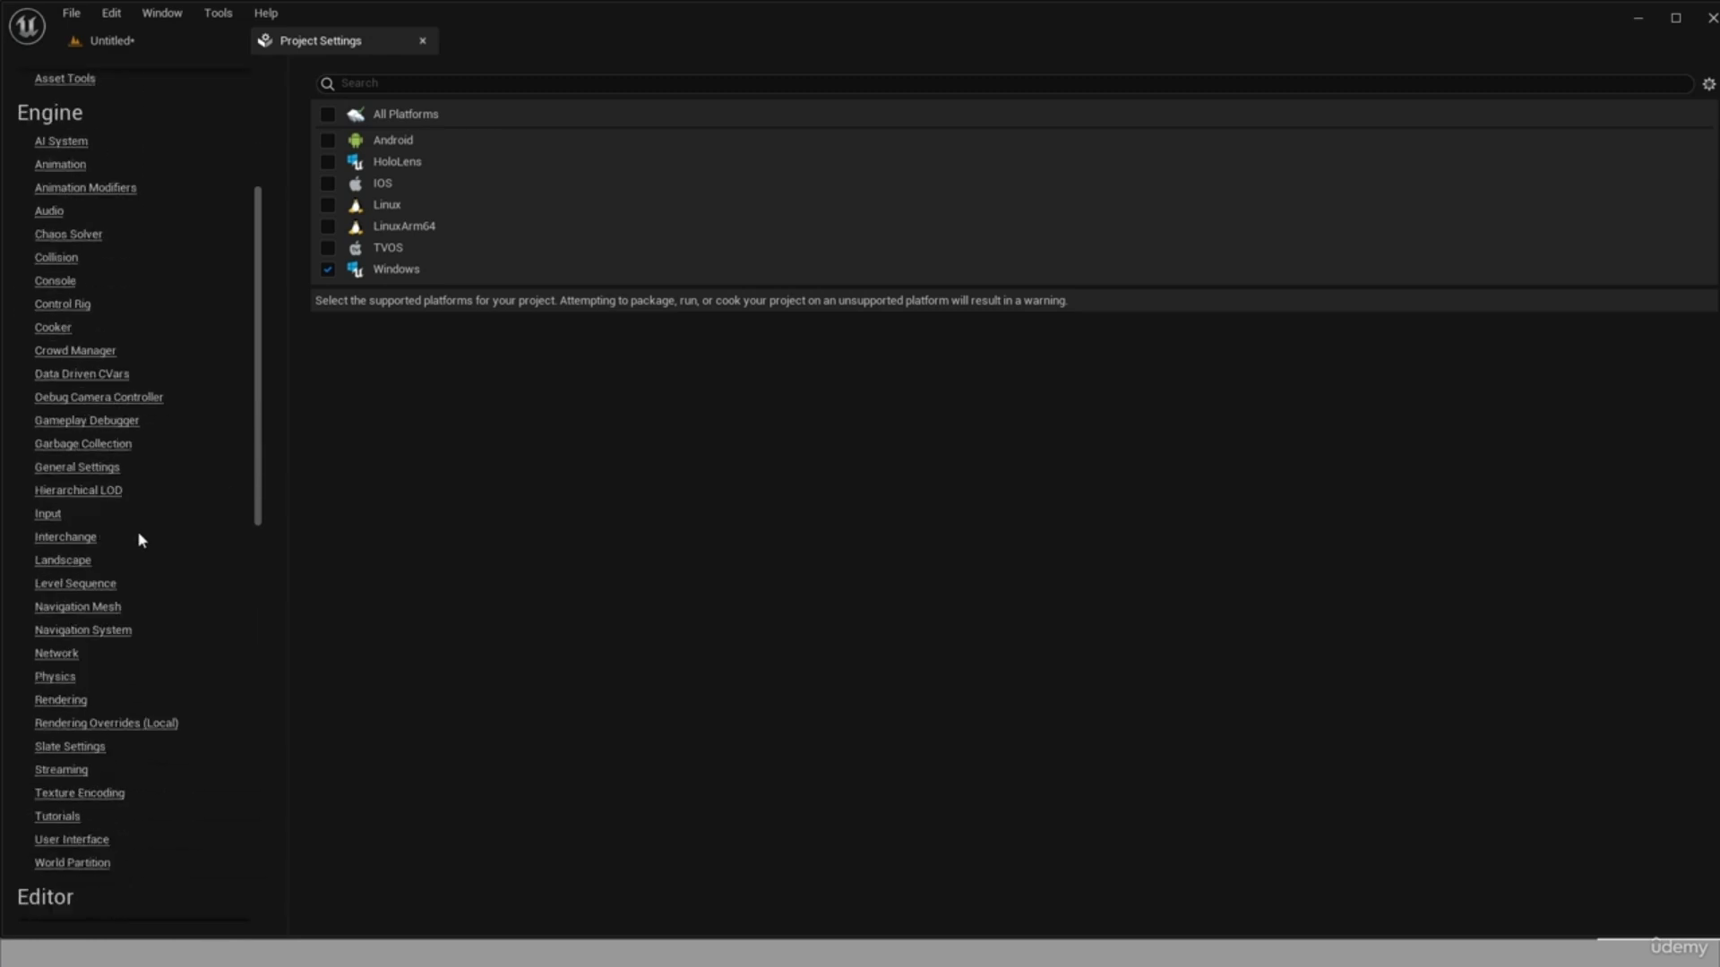
pyautogui.scroll(-13, 138, 537)
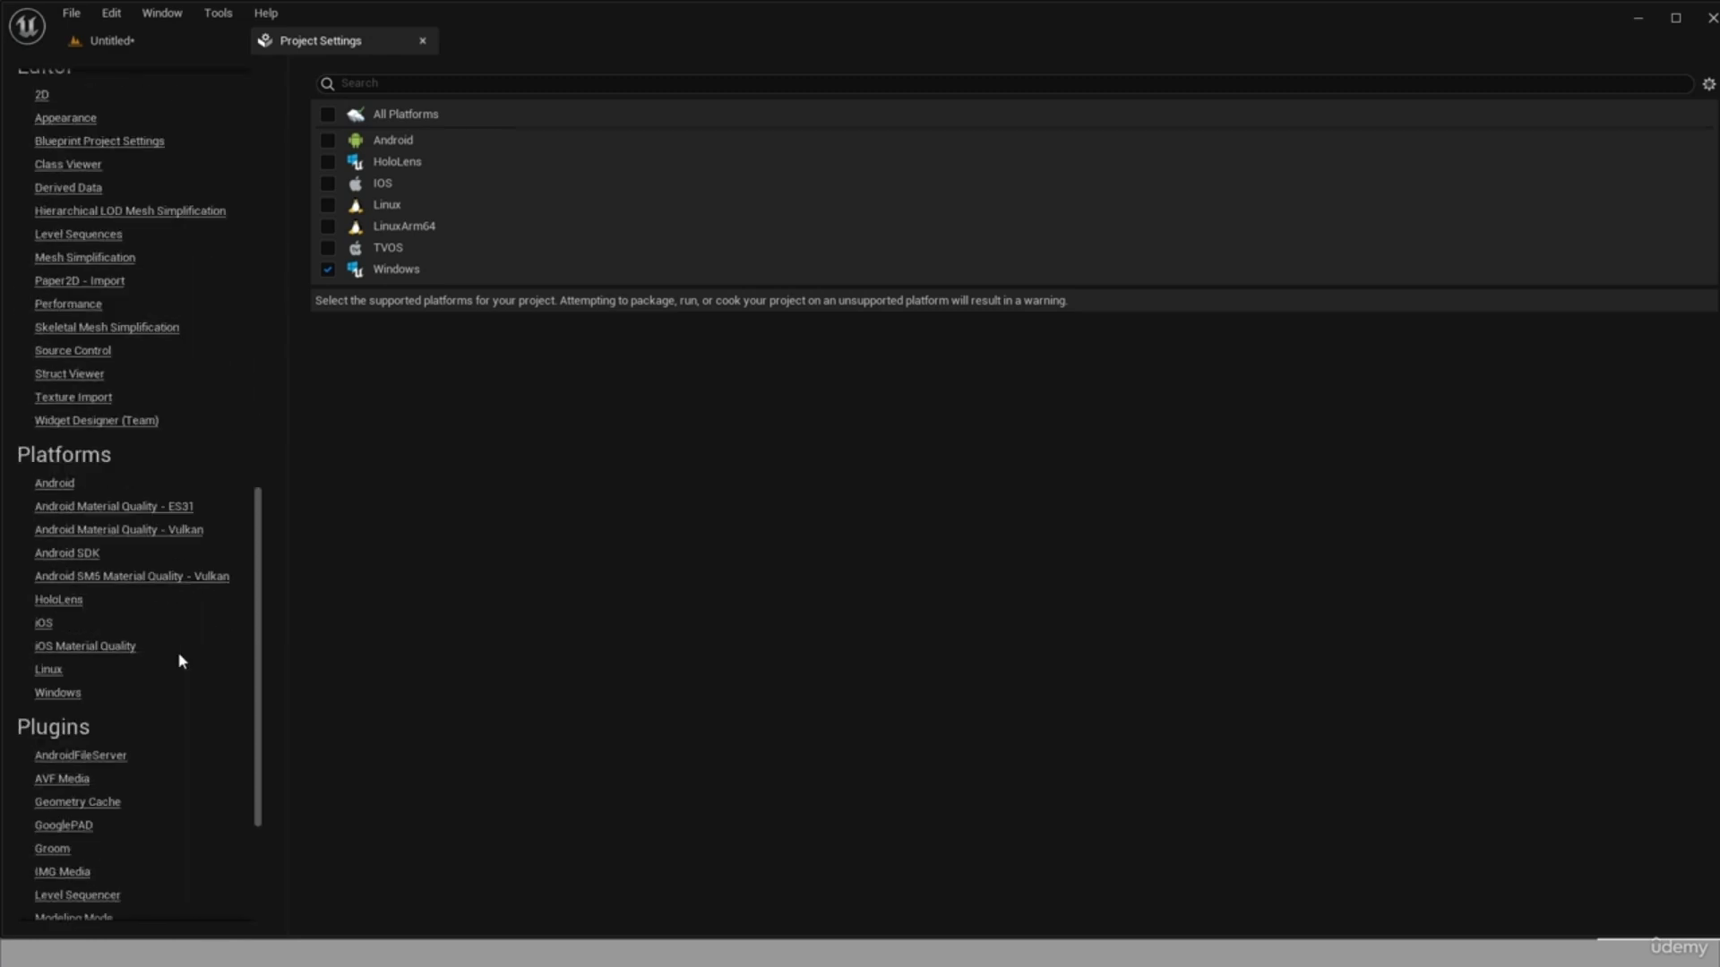
pyautogui.click(59, 693)
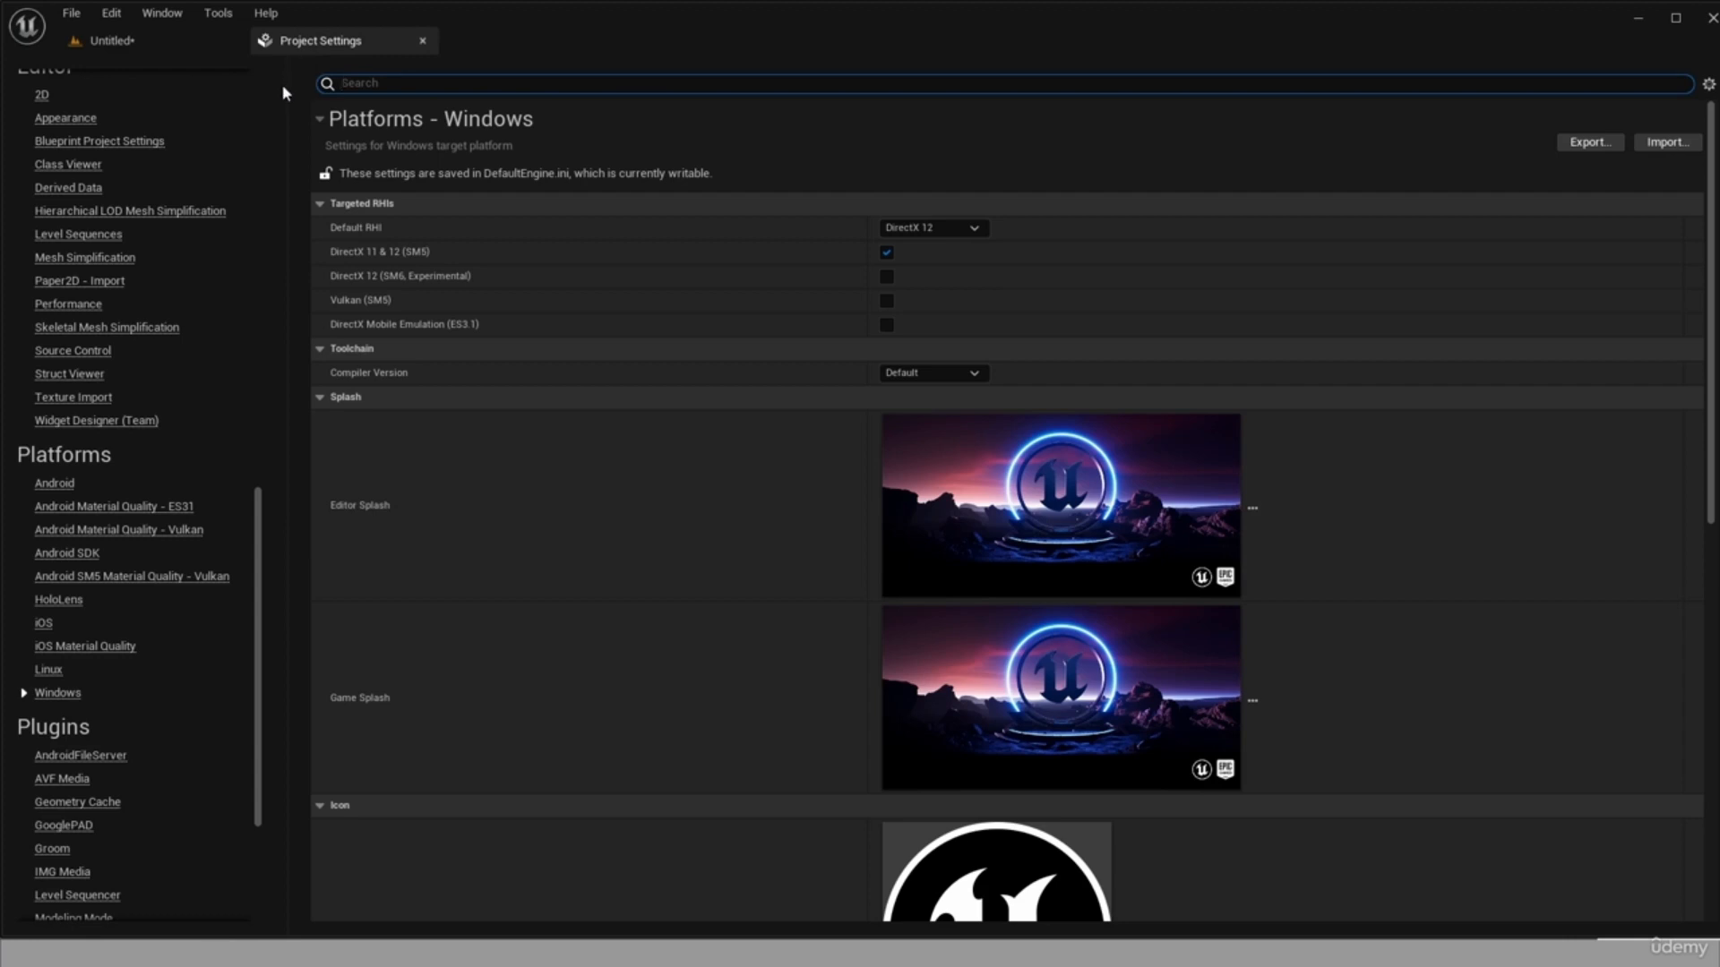
pyautogui.scroll(-2, 1120, 448)
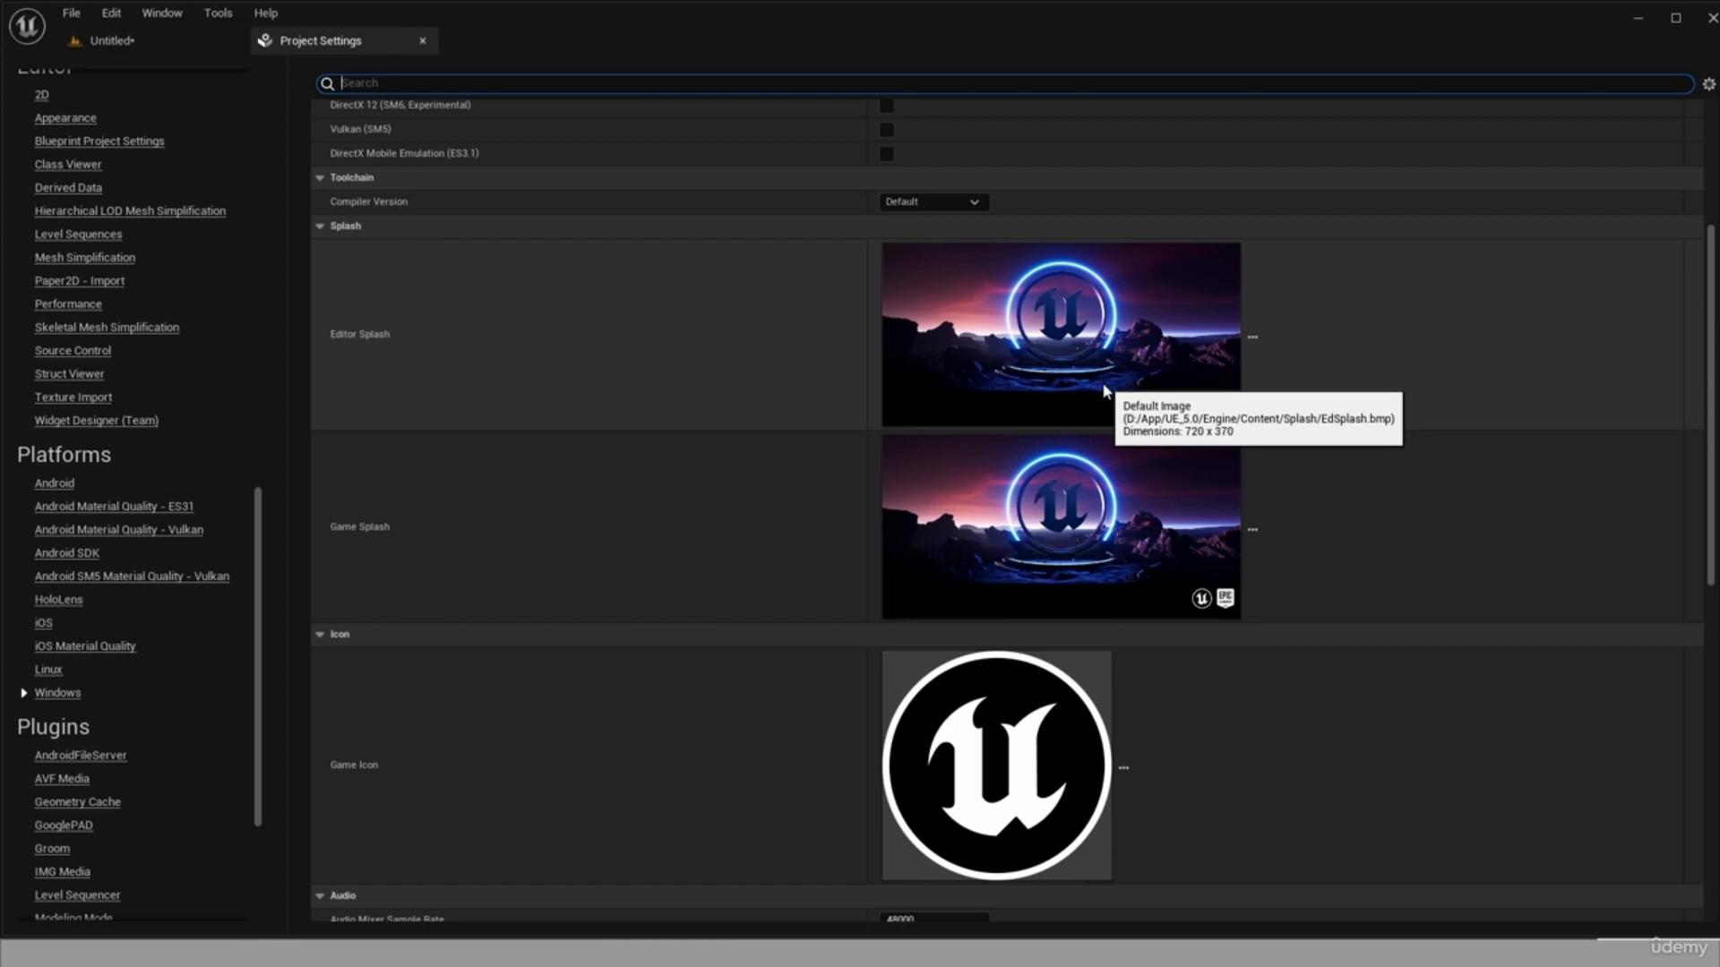
pyautogui.click(1253, 336)
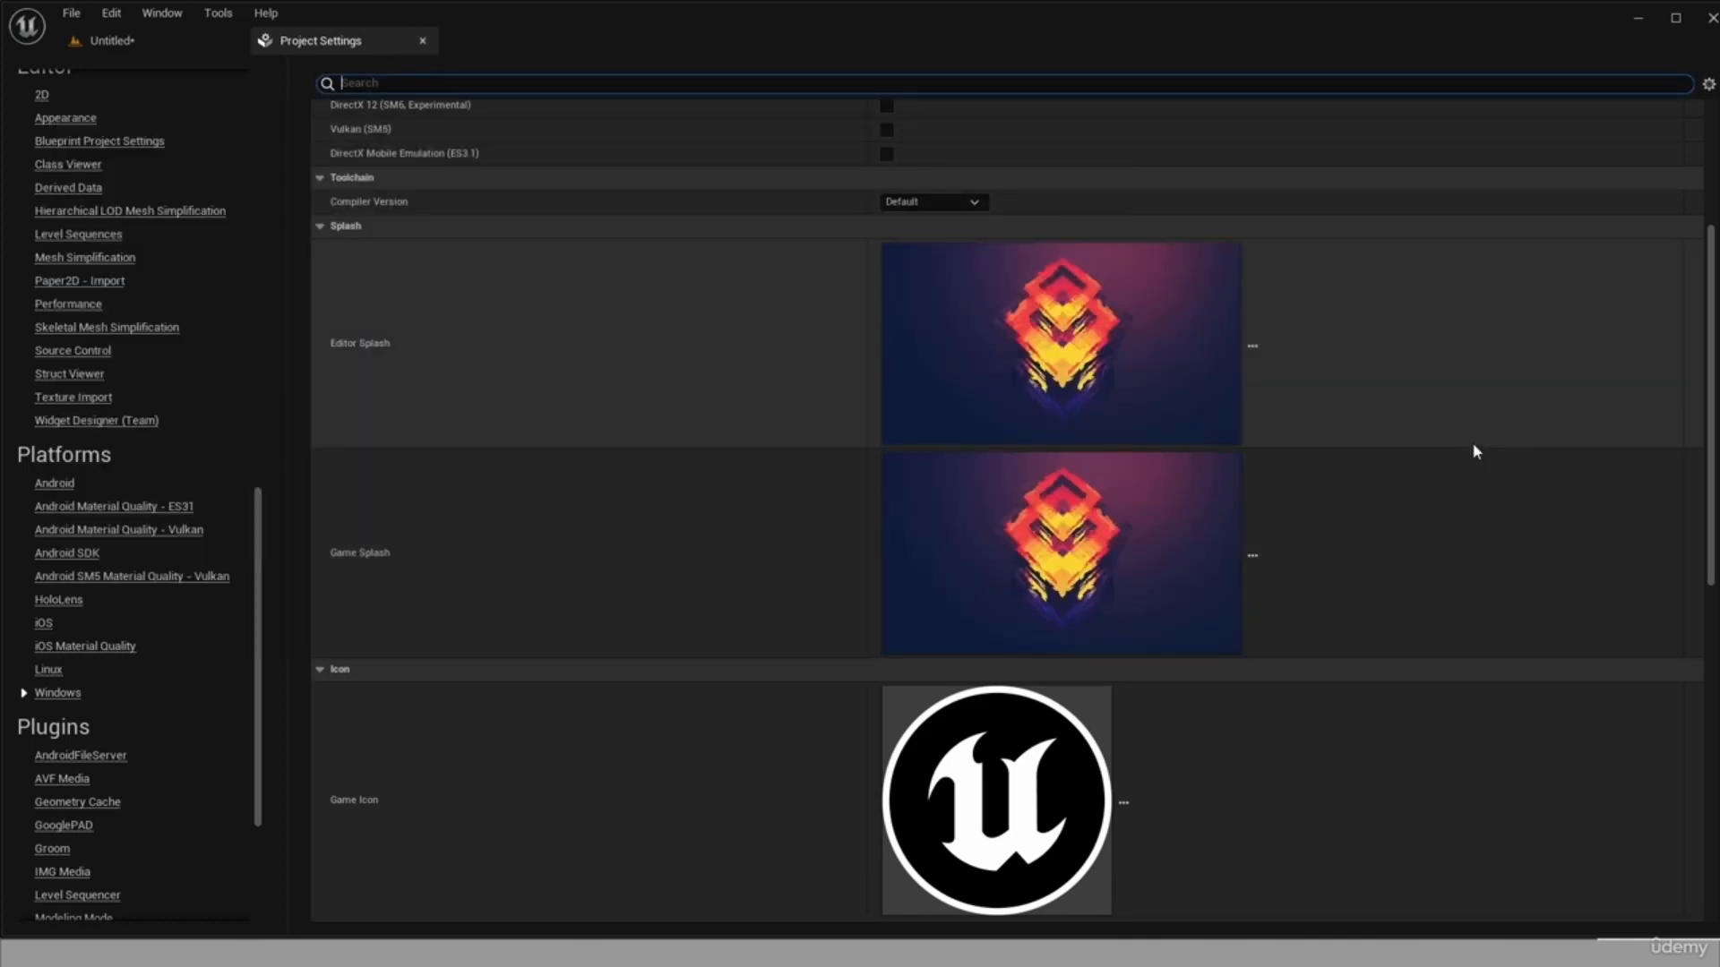
pyautogui.click(1254, 345)
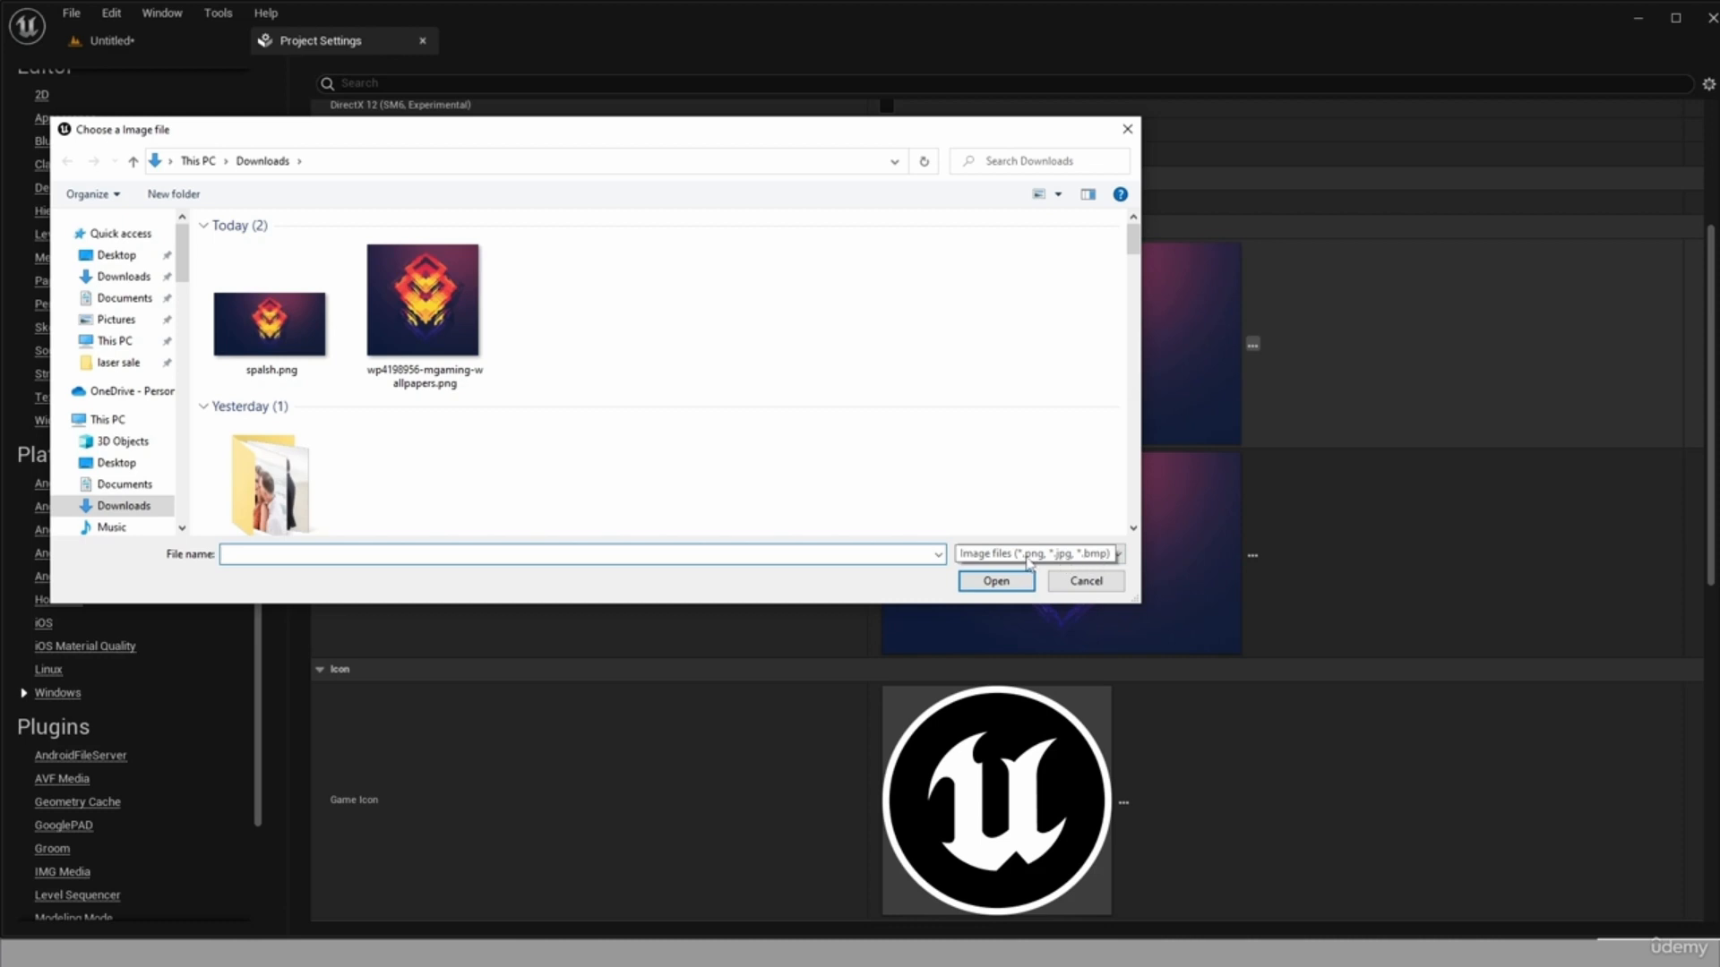
pyautogui.click(1127, 129)
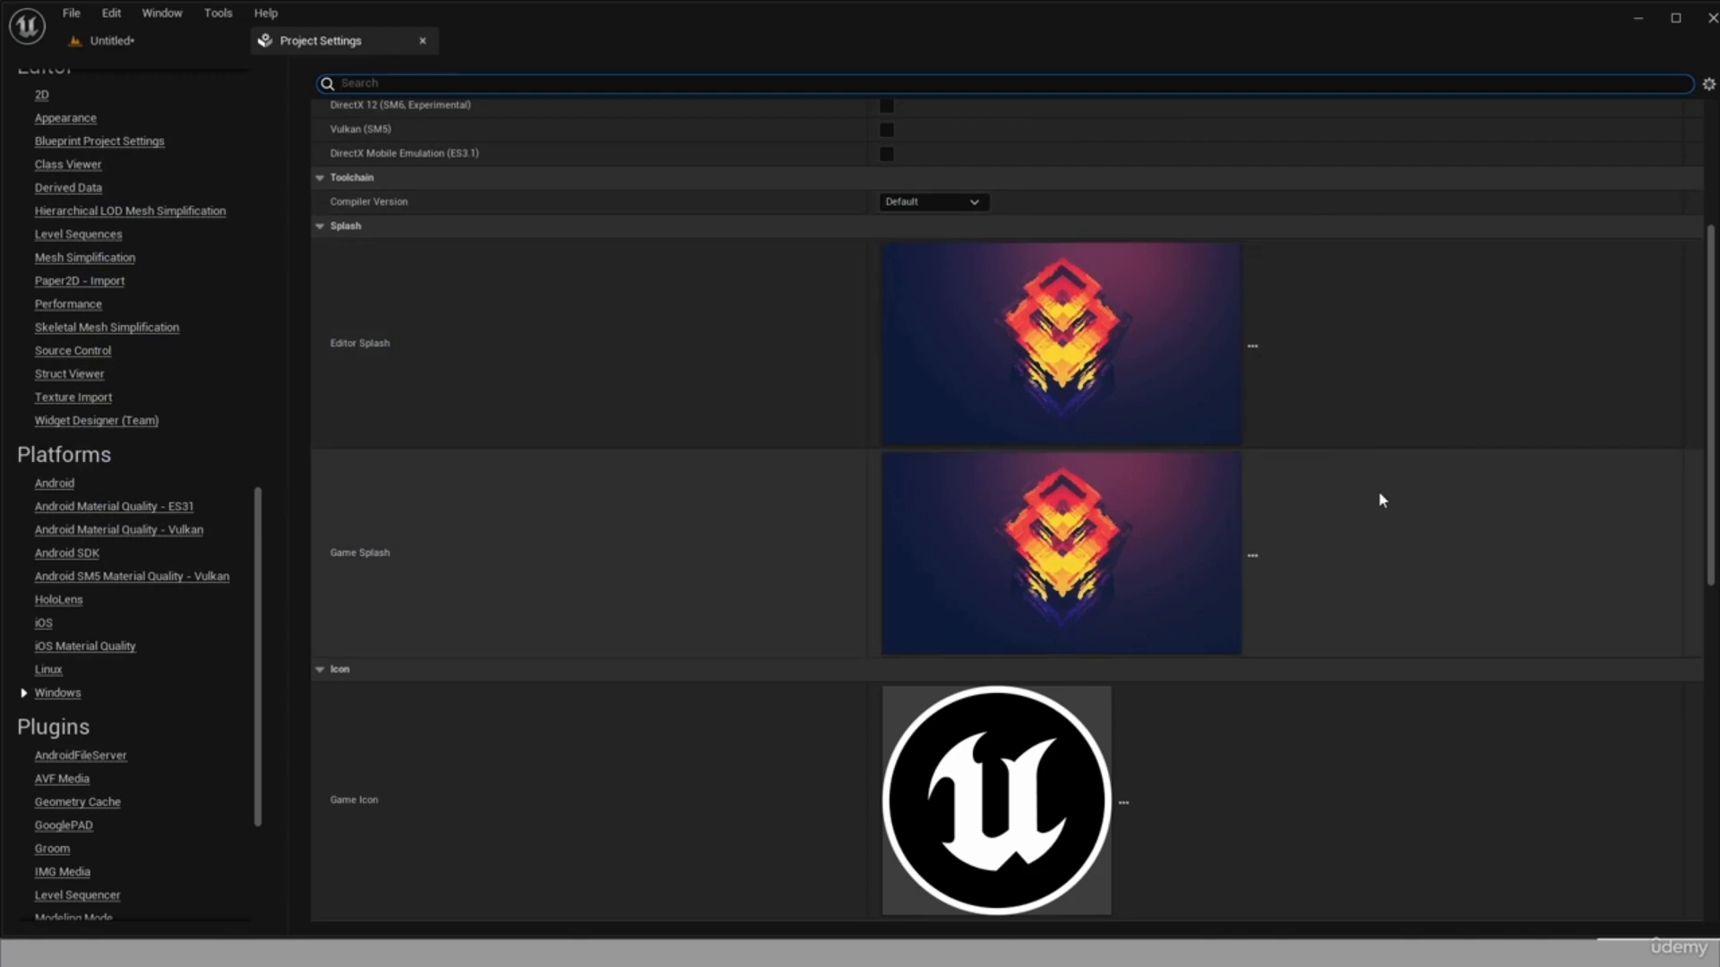
pyautogui.scroll(-3, 1366, 528)
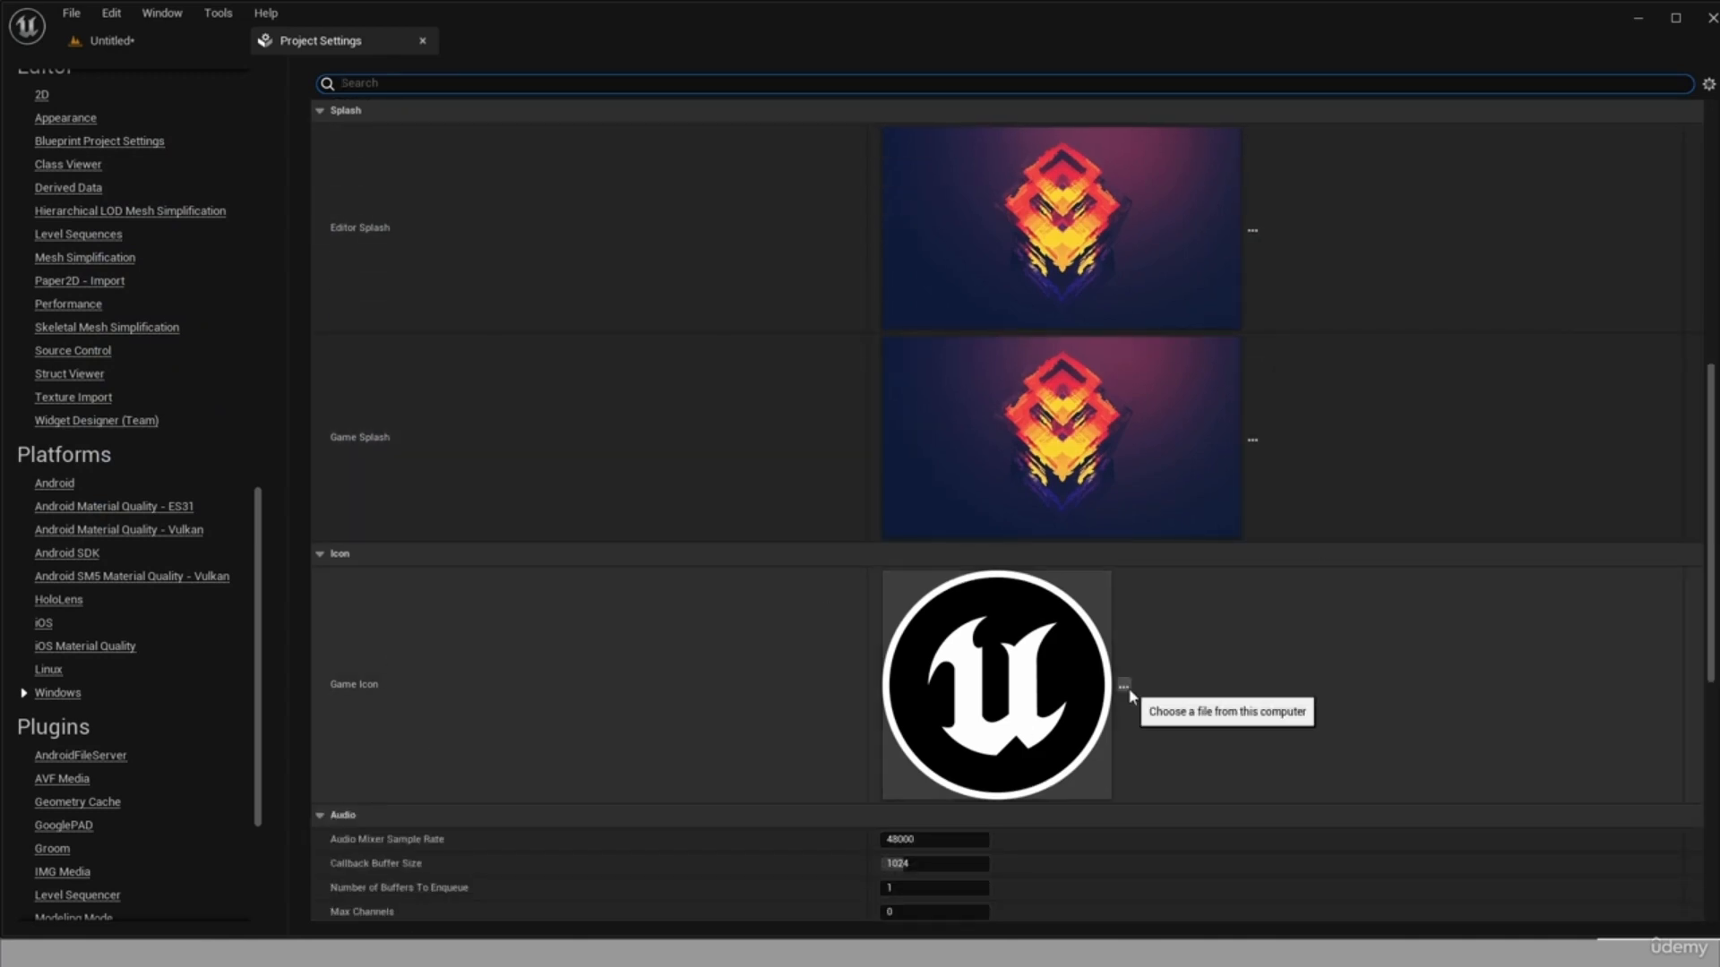
pyautogui.click(1123, 687)
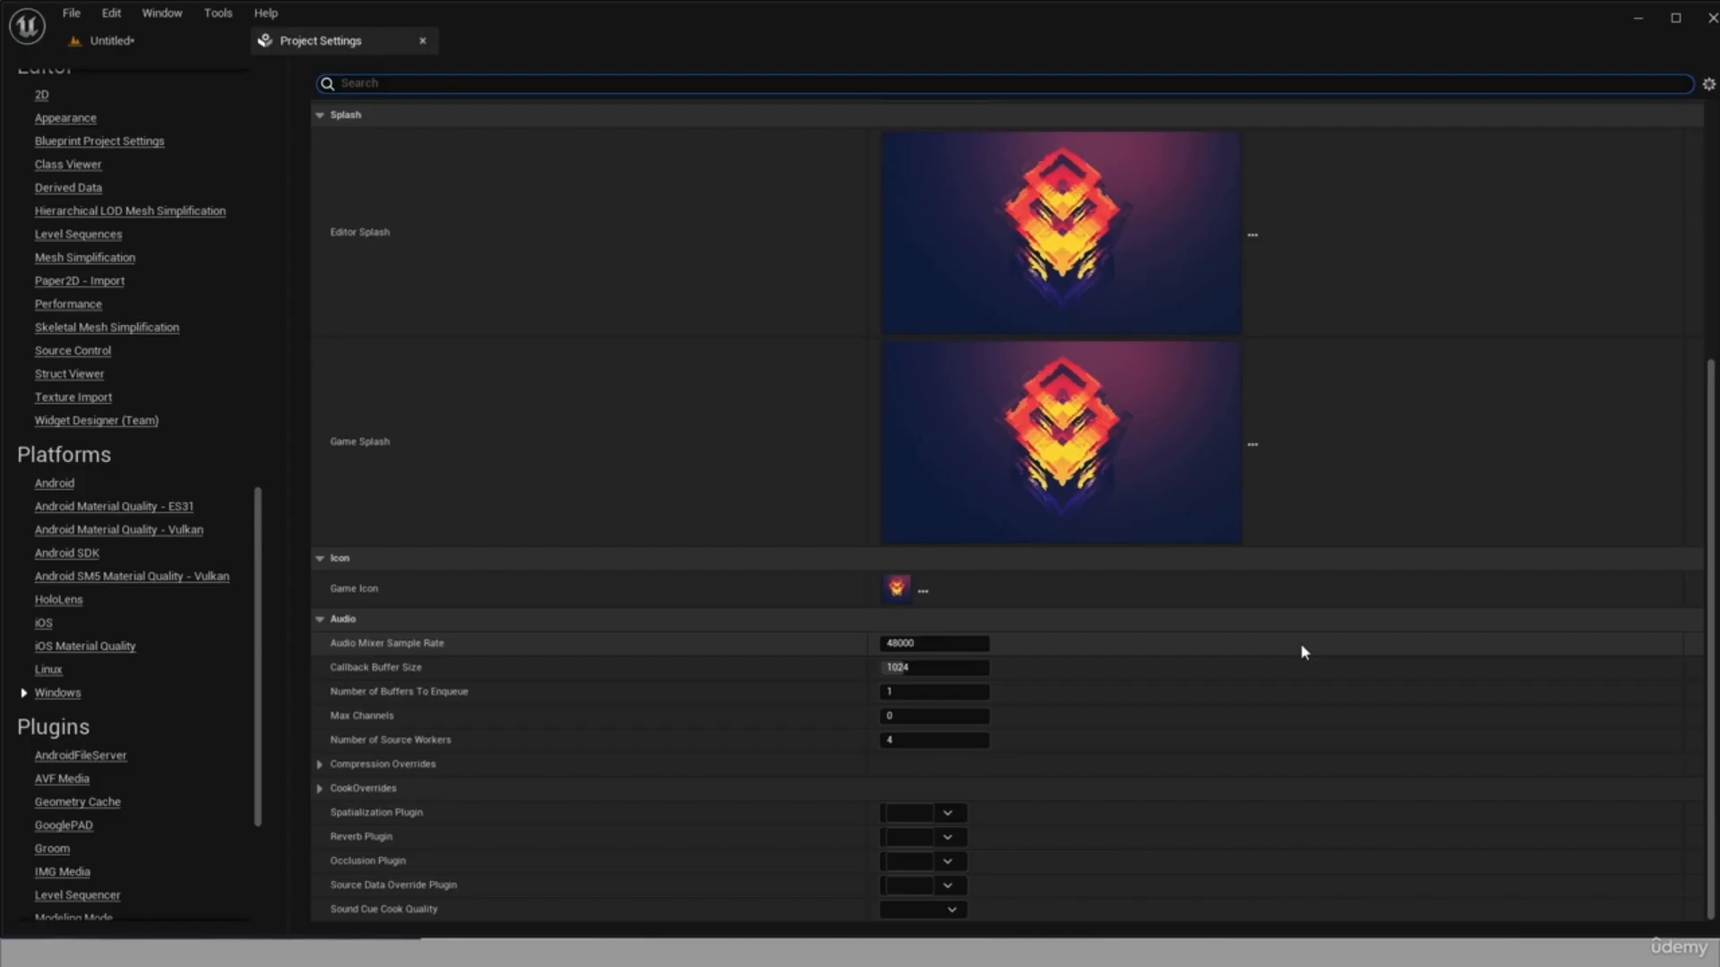
# Return to the Untitled level and save it.
pyautogui.click(161, 40)
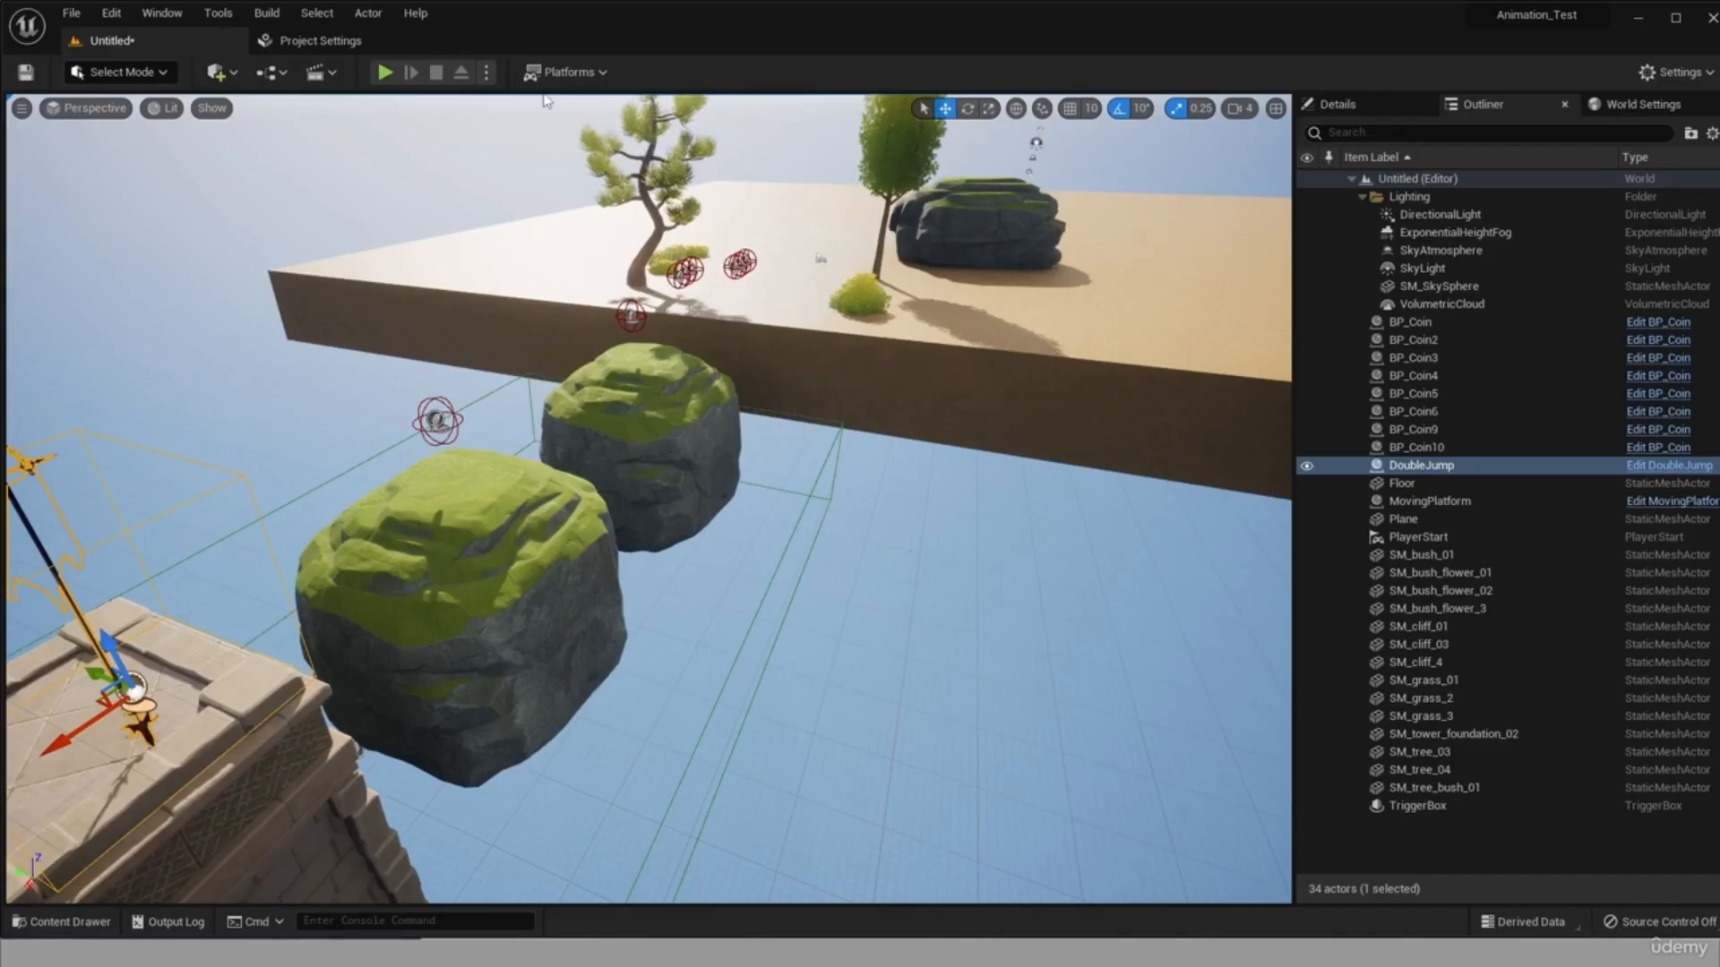
pyautogui.scroll(-3, 294, 161)
pyautogui.click(26, 74)
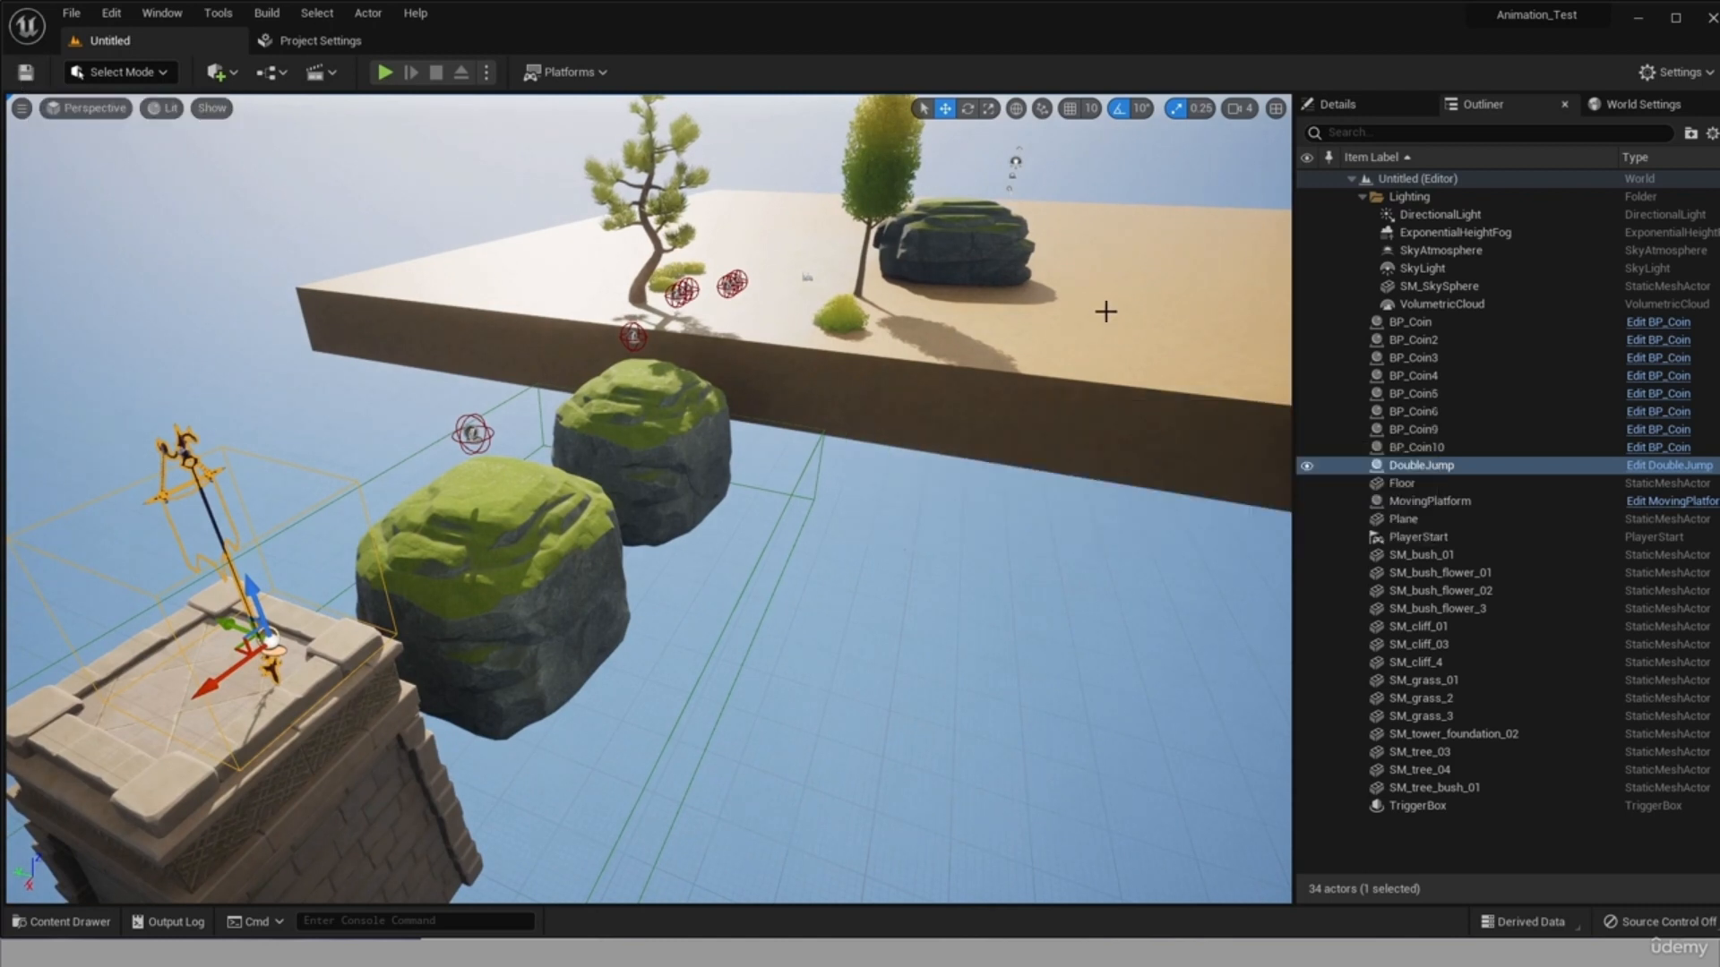
# Start packaging the project for Windows.
pyautogui.scroll(-2, 912, 208)
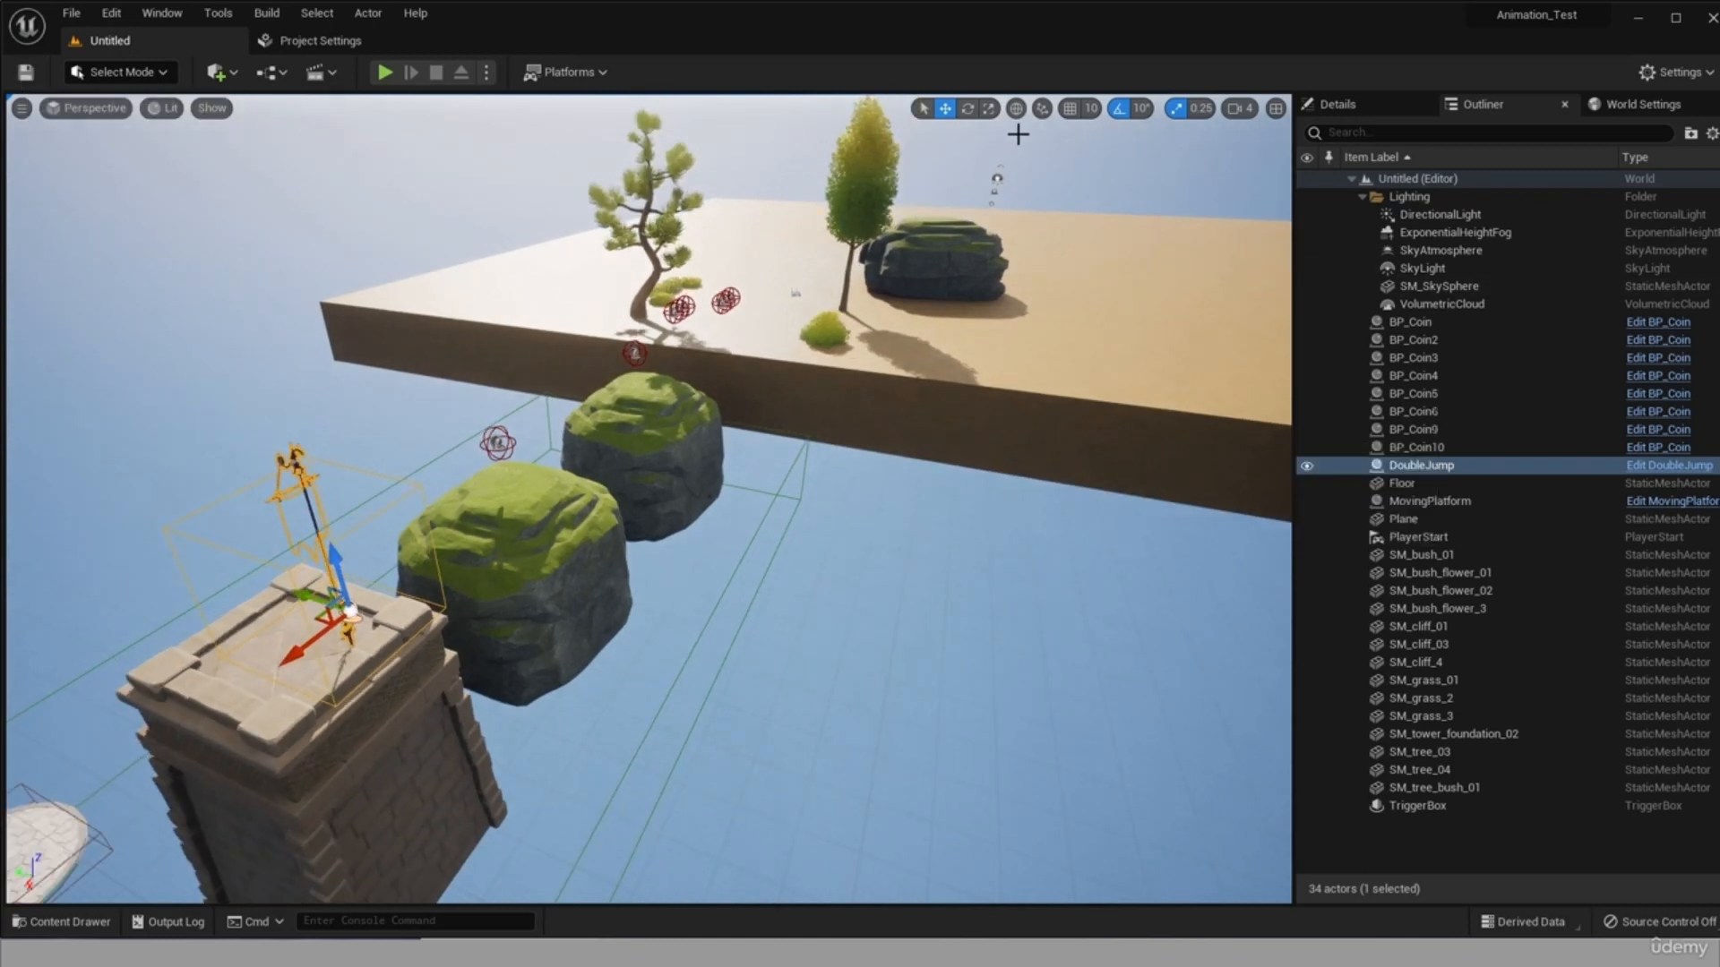
pyautogui.click(588, 73)
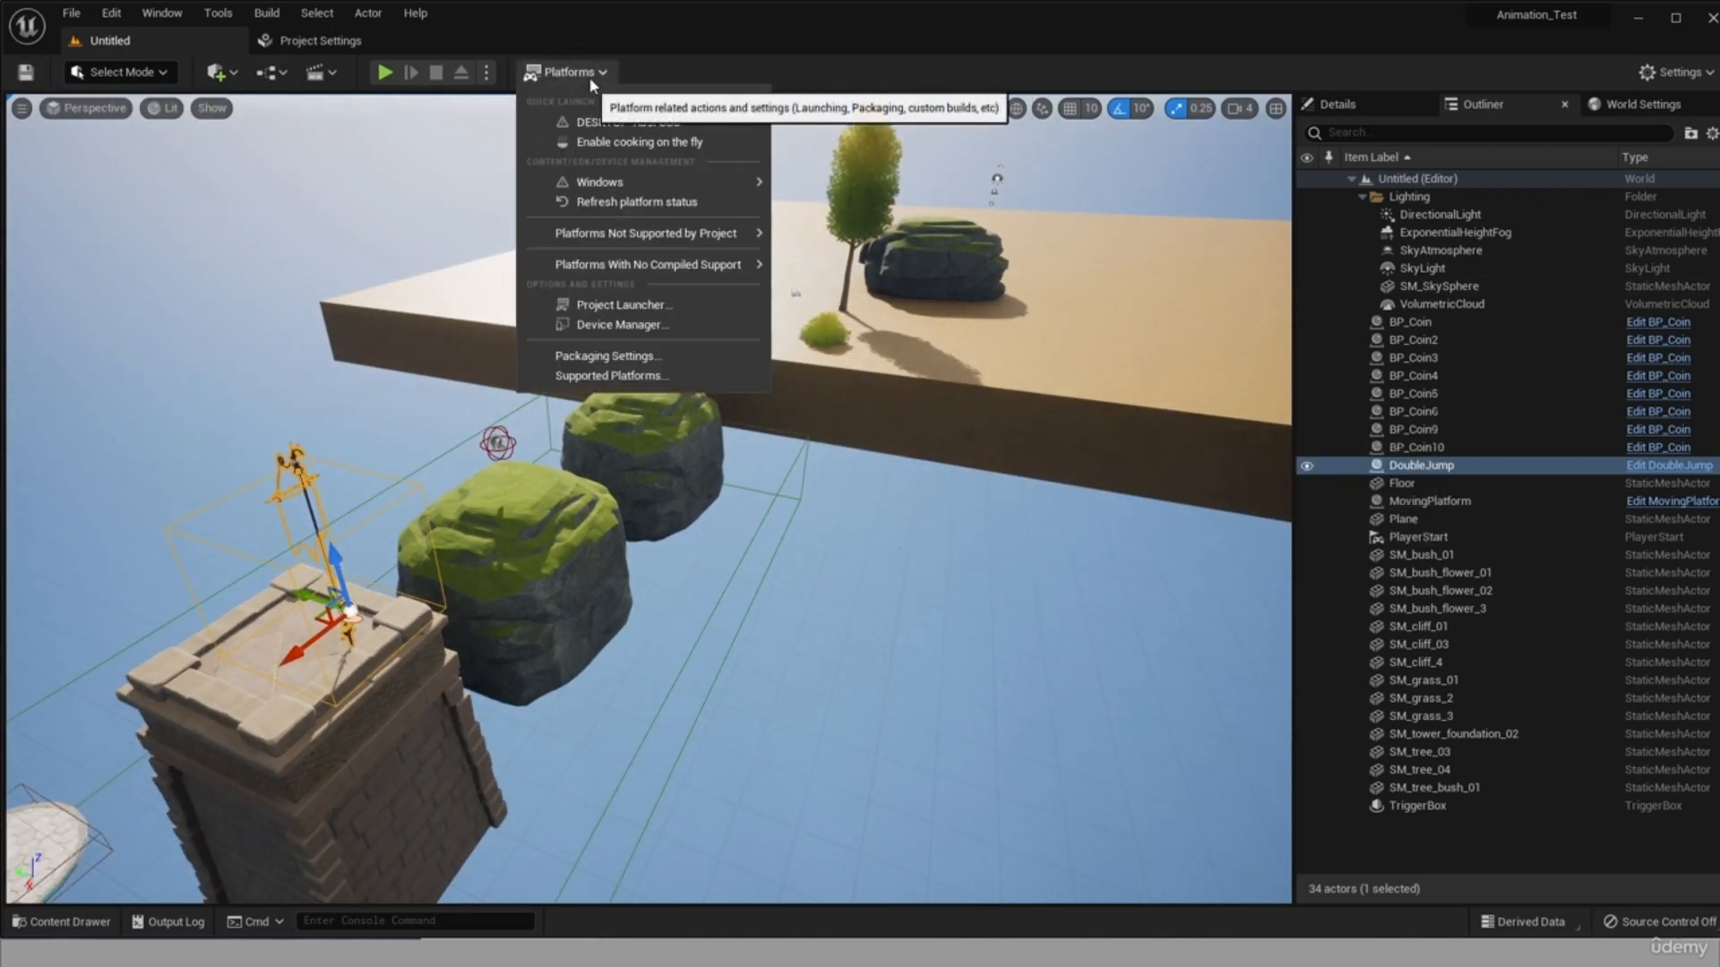
pyautogui.moveTo(578, 184)
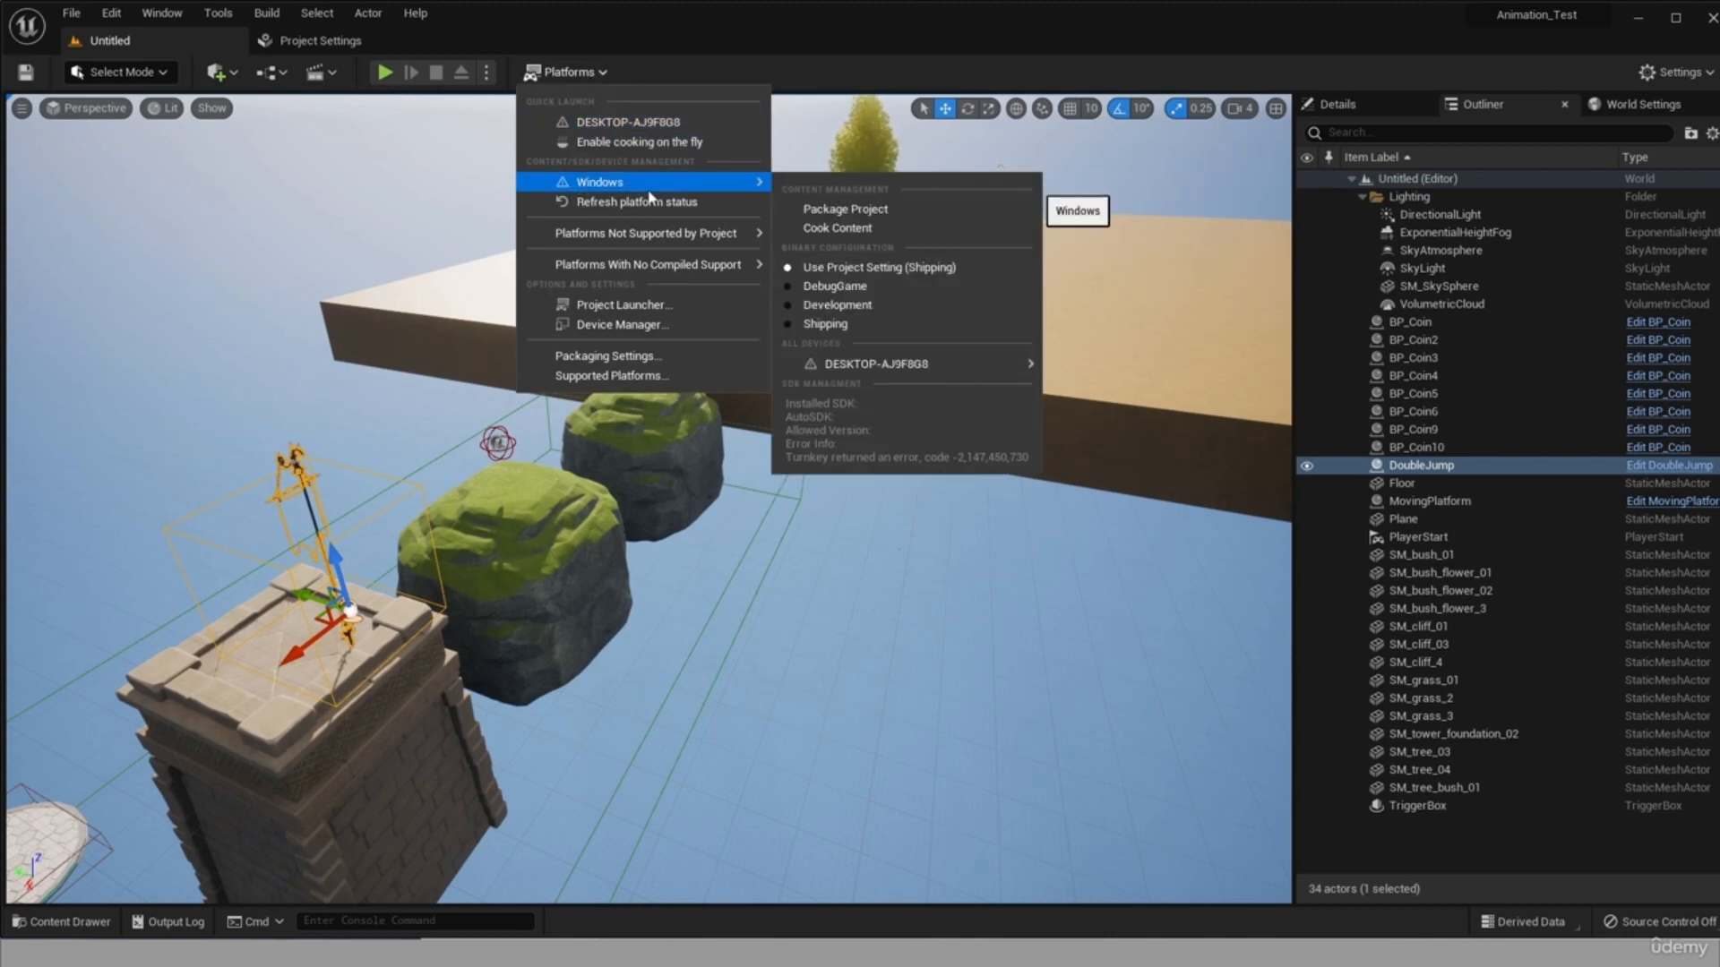
pyautogui.moveTo(645, 178)
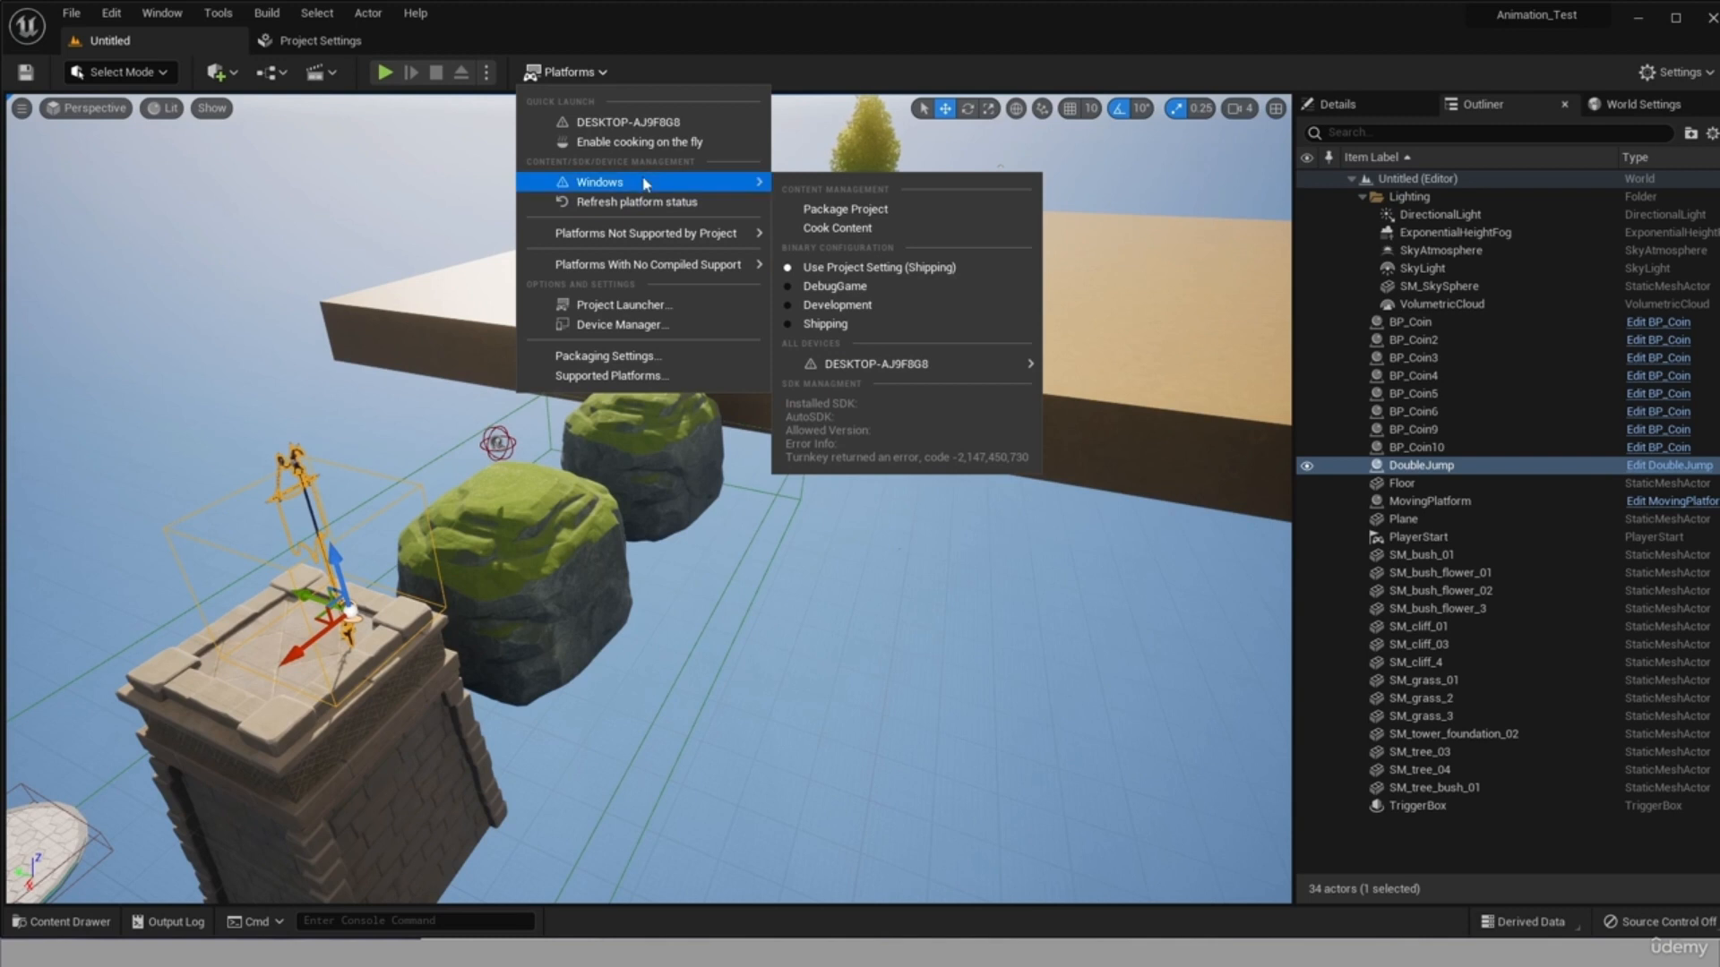
pyautogui.click(842, 209)
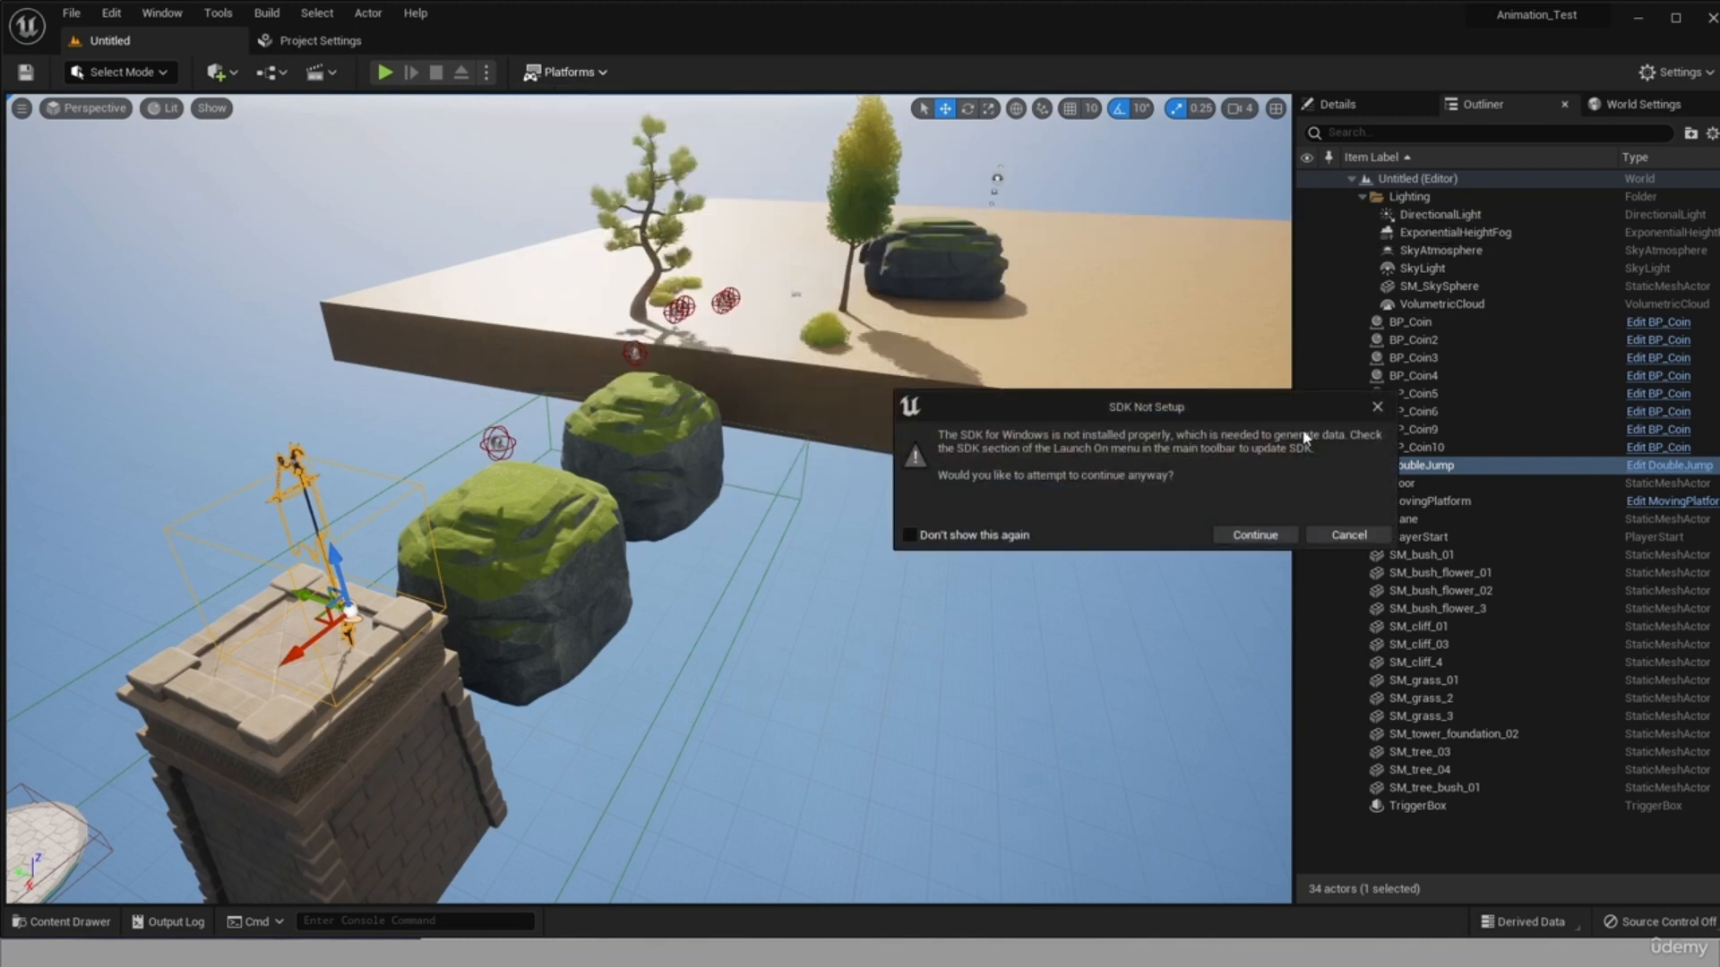
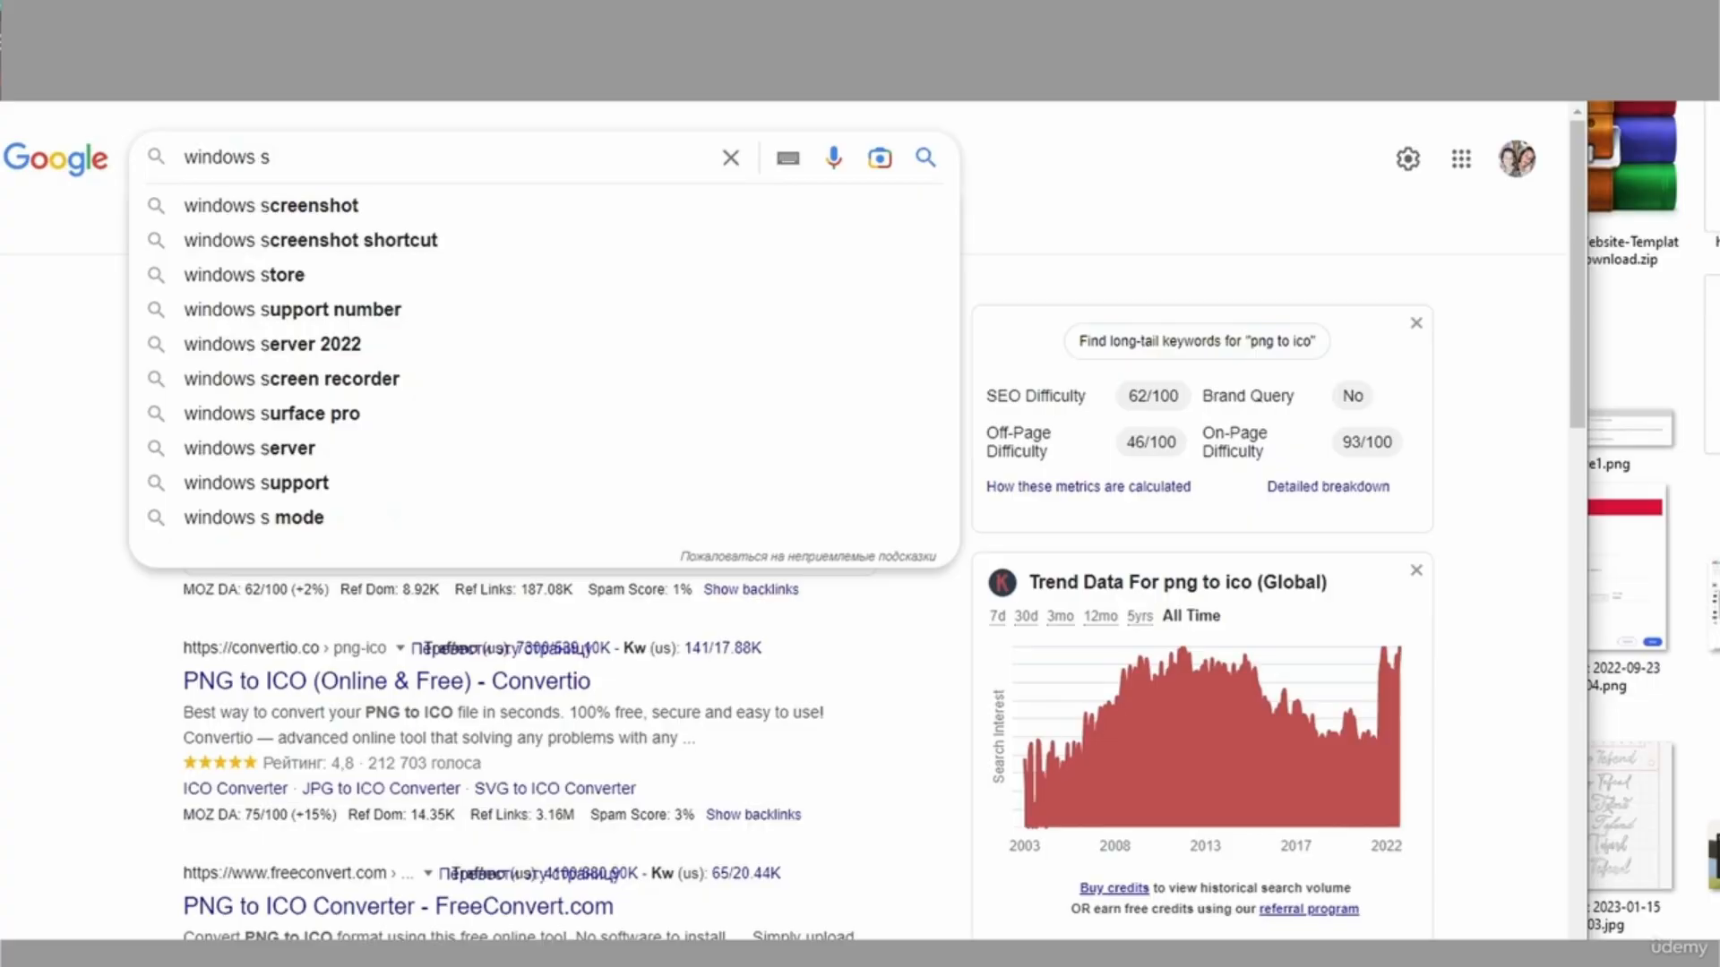
# Search the web for windows sdk, open Microsoft's Windows SDK page and launch the downloaded SDK installer.
pyautogui.write('dk')
pyautogui.press('Return')
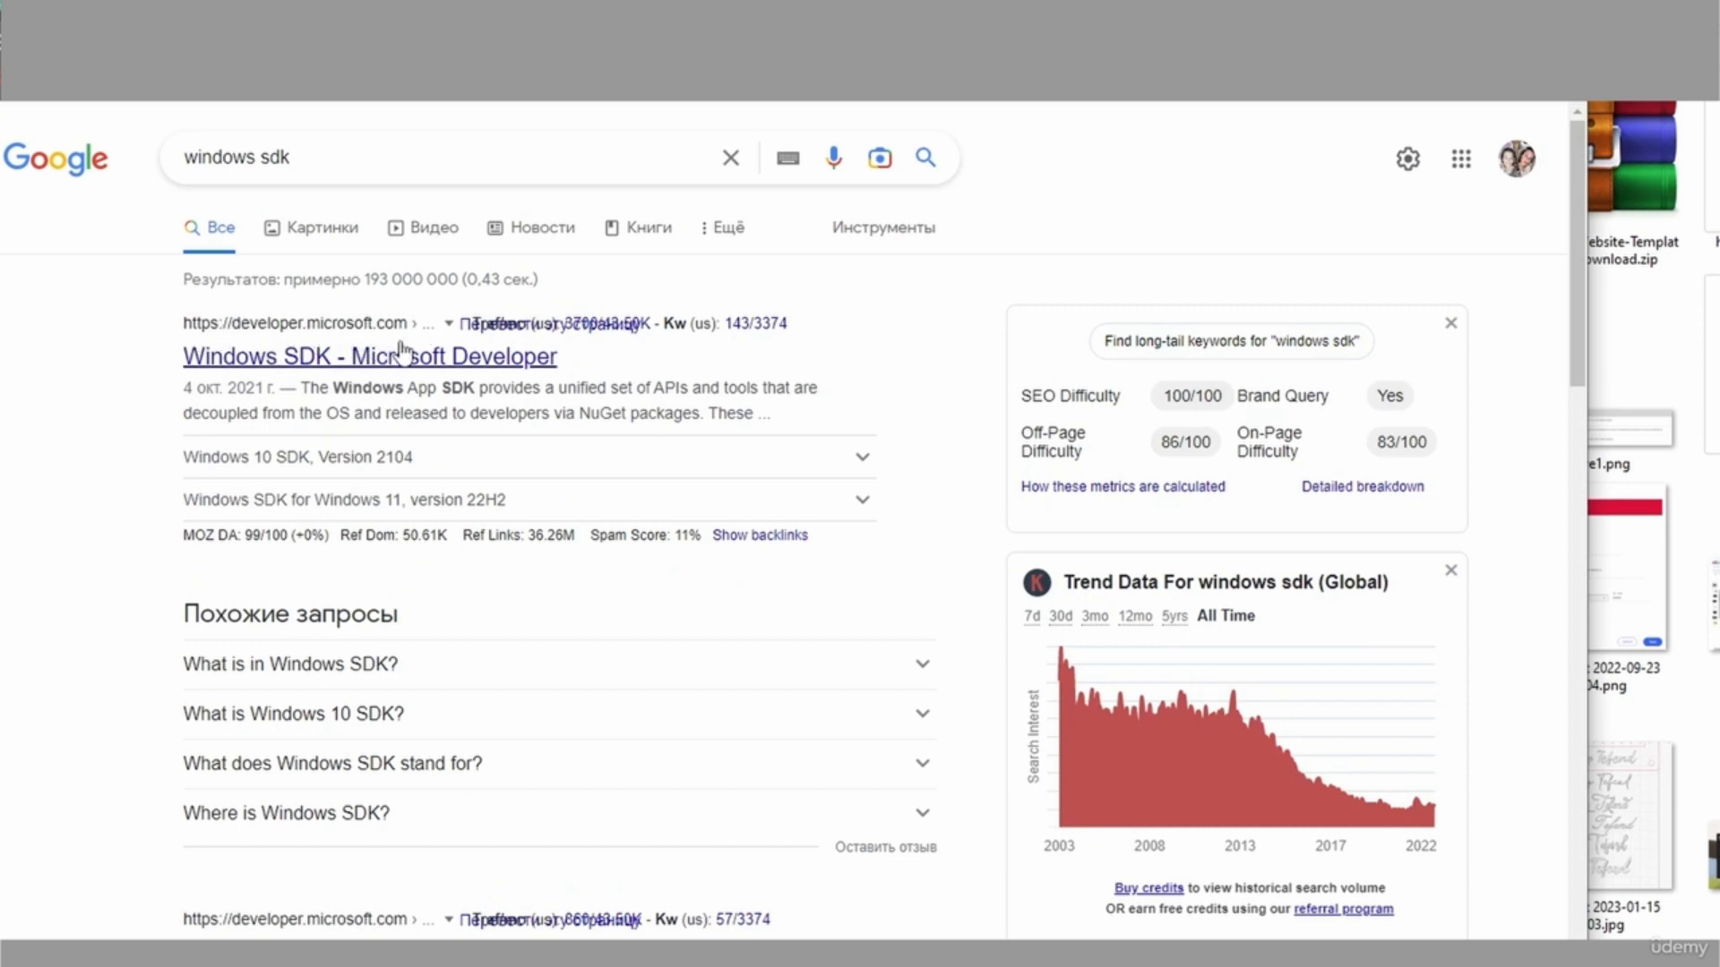
pyautogui.click(211, 358)
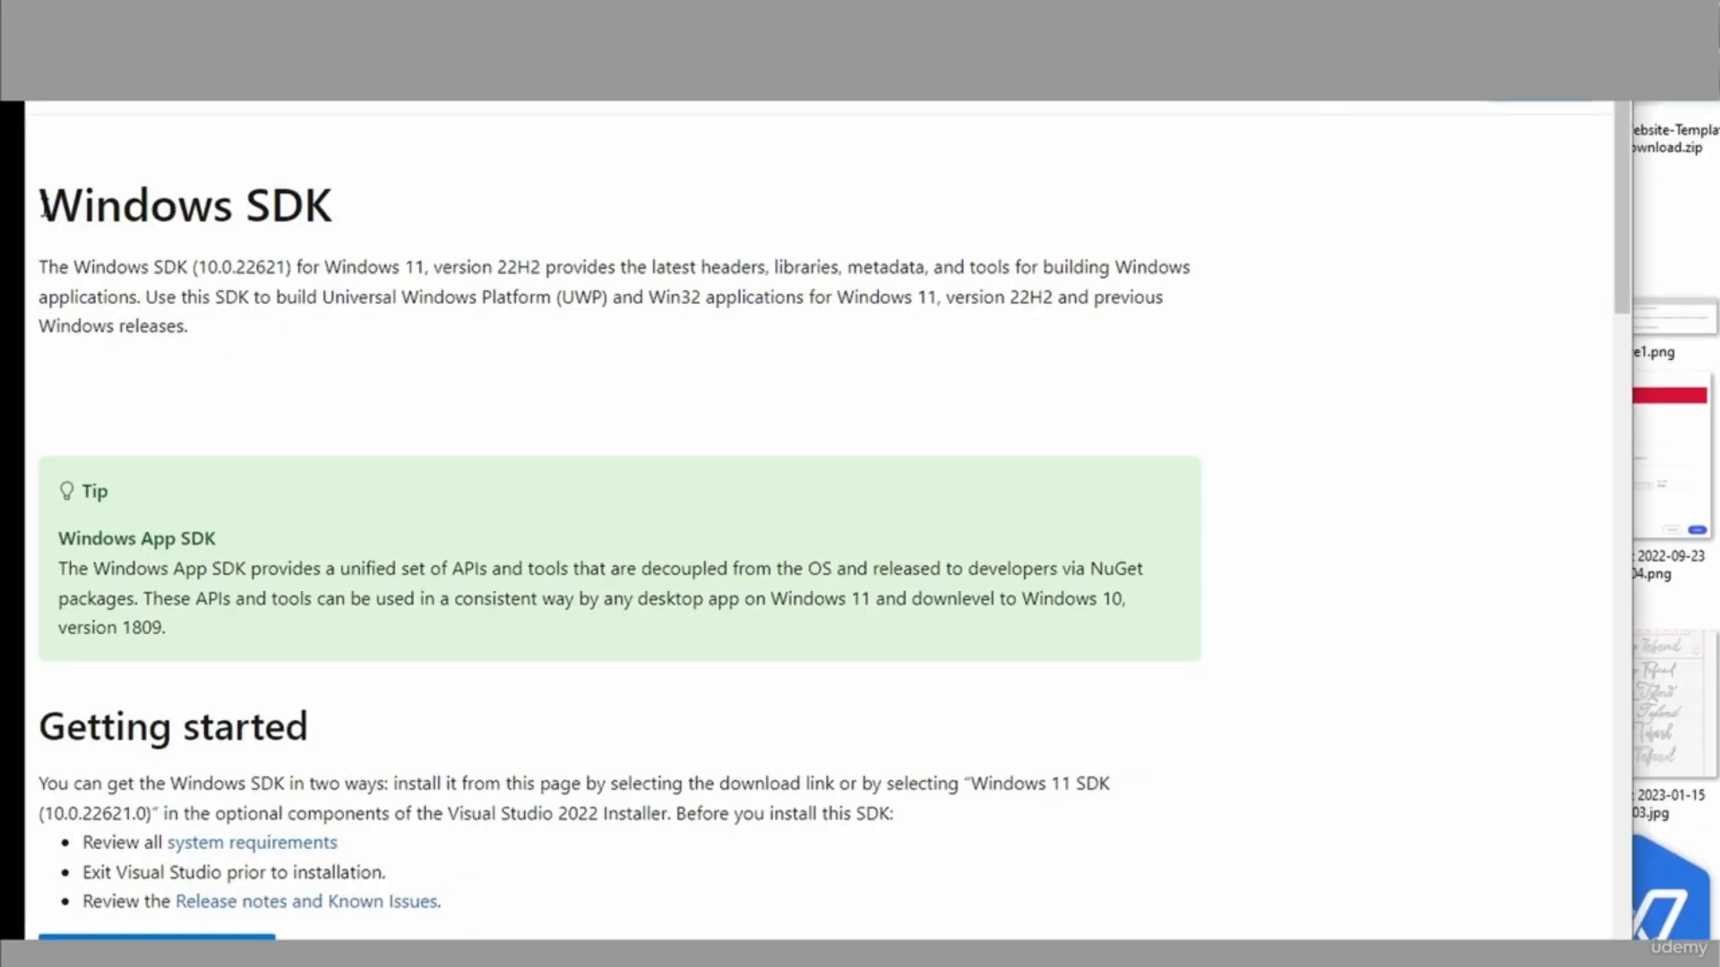
pyautogui.moveTo(42, 206); pyautogui.dragTo(403, 203)
pyautogui.moveTo(325, 264); pyautogui.dragTo(453, 260)
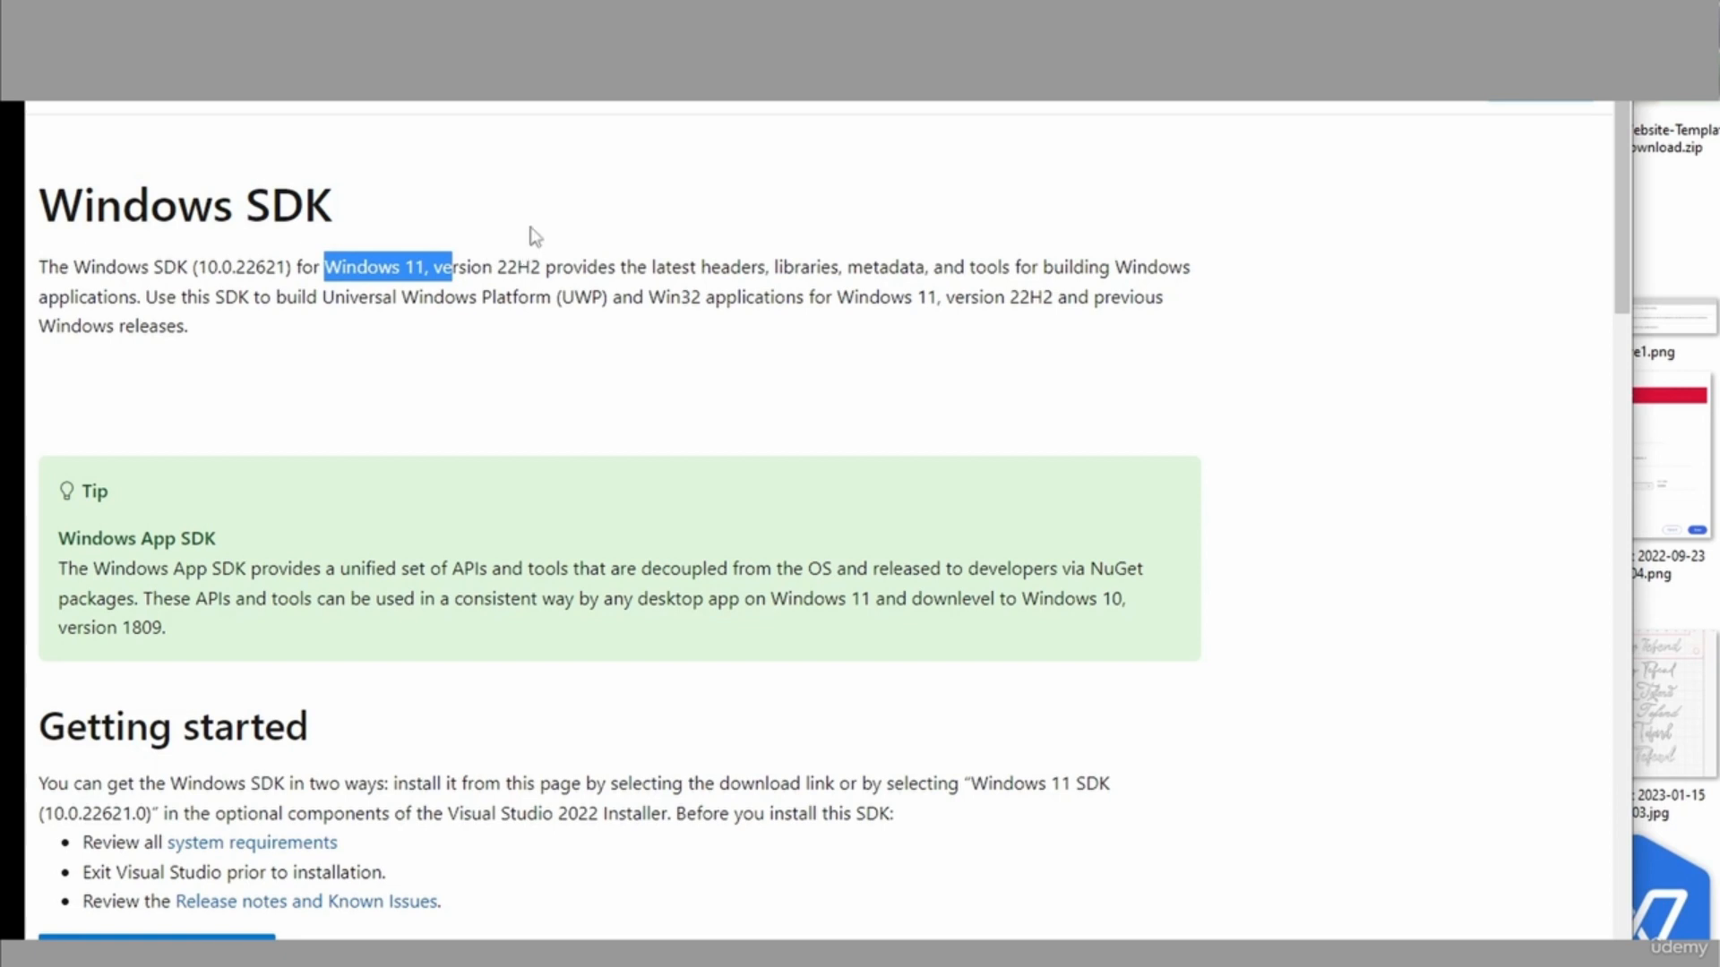
pyautogui.scroll(-5, 514, 729)
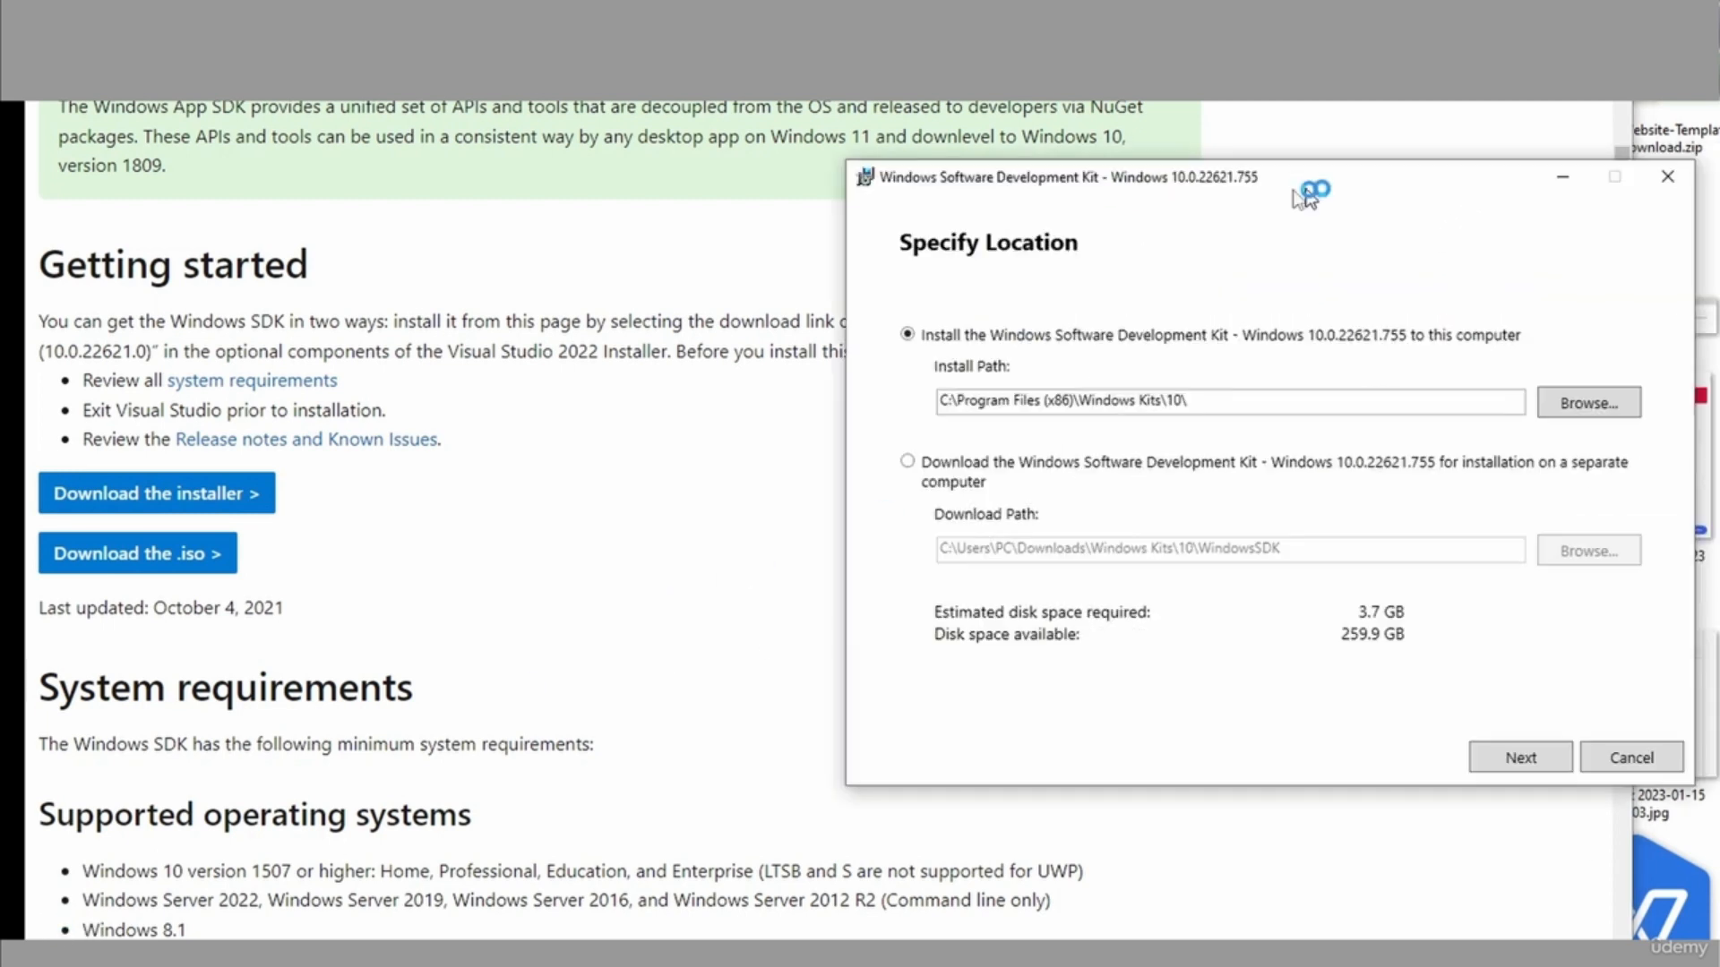
pyautogui.moveTo(1294, 190); pyautogui.dragTo(684, 199)
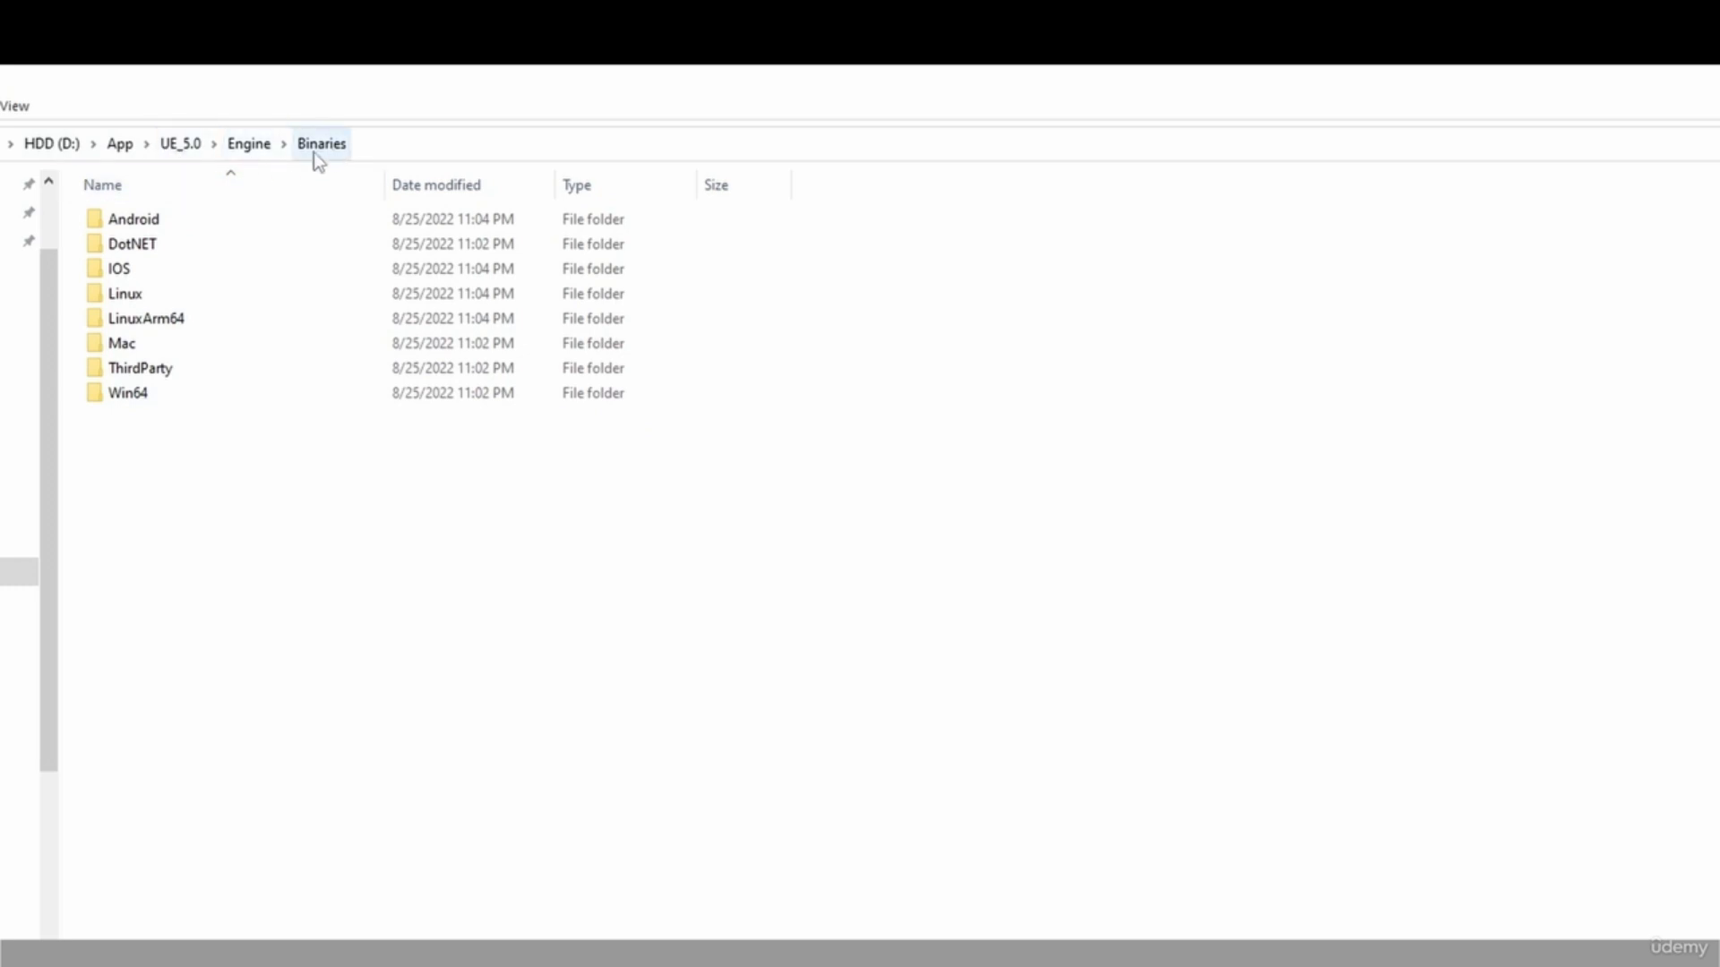
# Inspect the engine's bundled .NET host version by browsing from Binaries through ThirdParty, DotNet, Windows, host and fxr to 3.1.9.
pyautogui.doubleClick(191, 370)
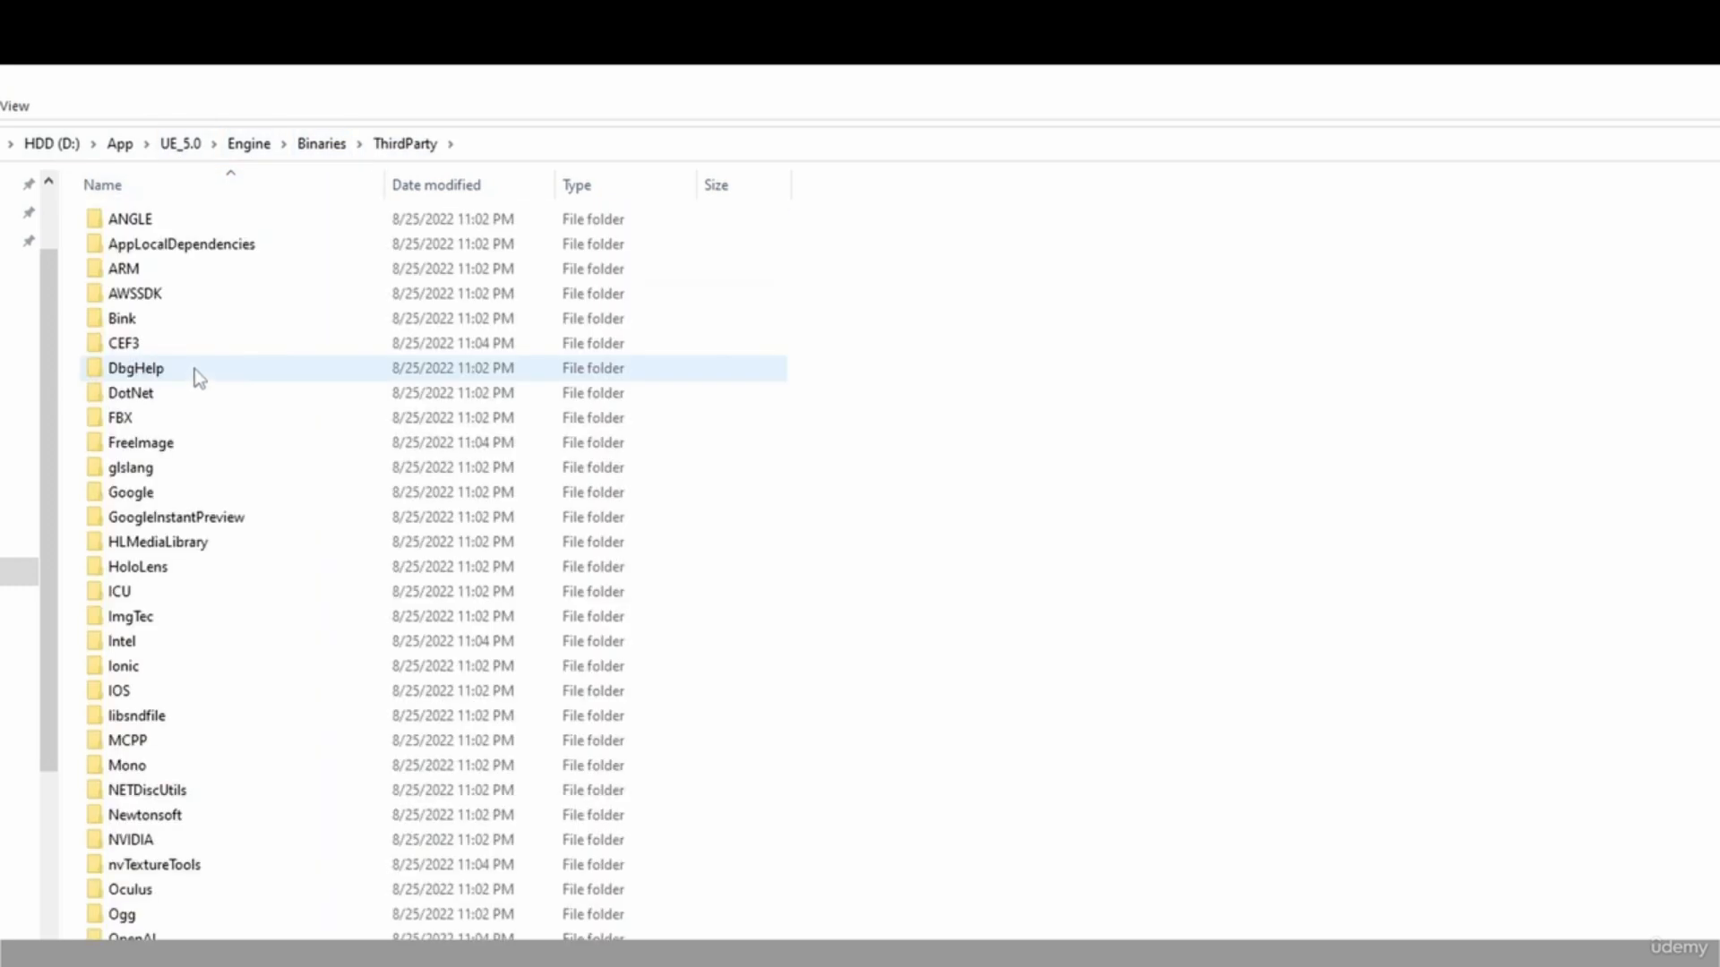
pyautogui.scroll(-2, 231, 768)
pyautogui.scroll(2, 235, 255)
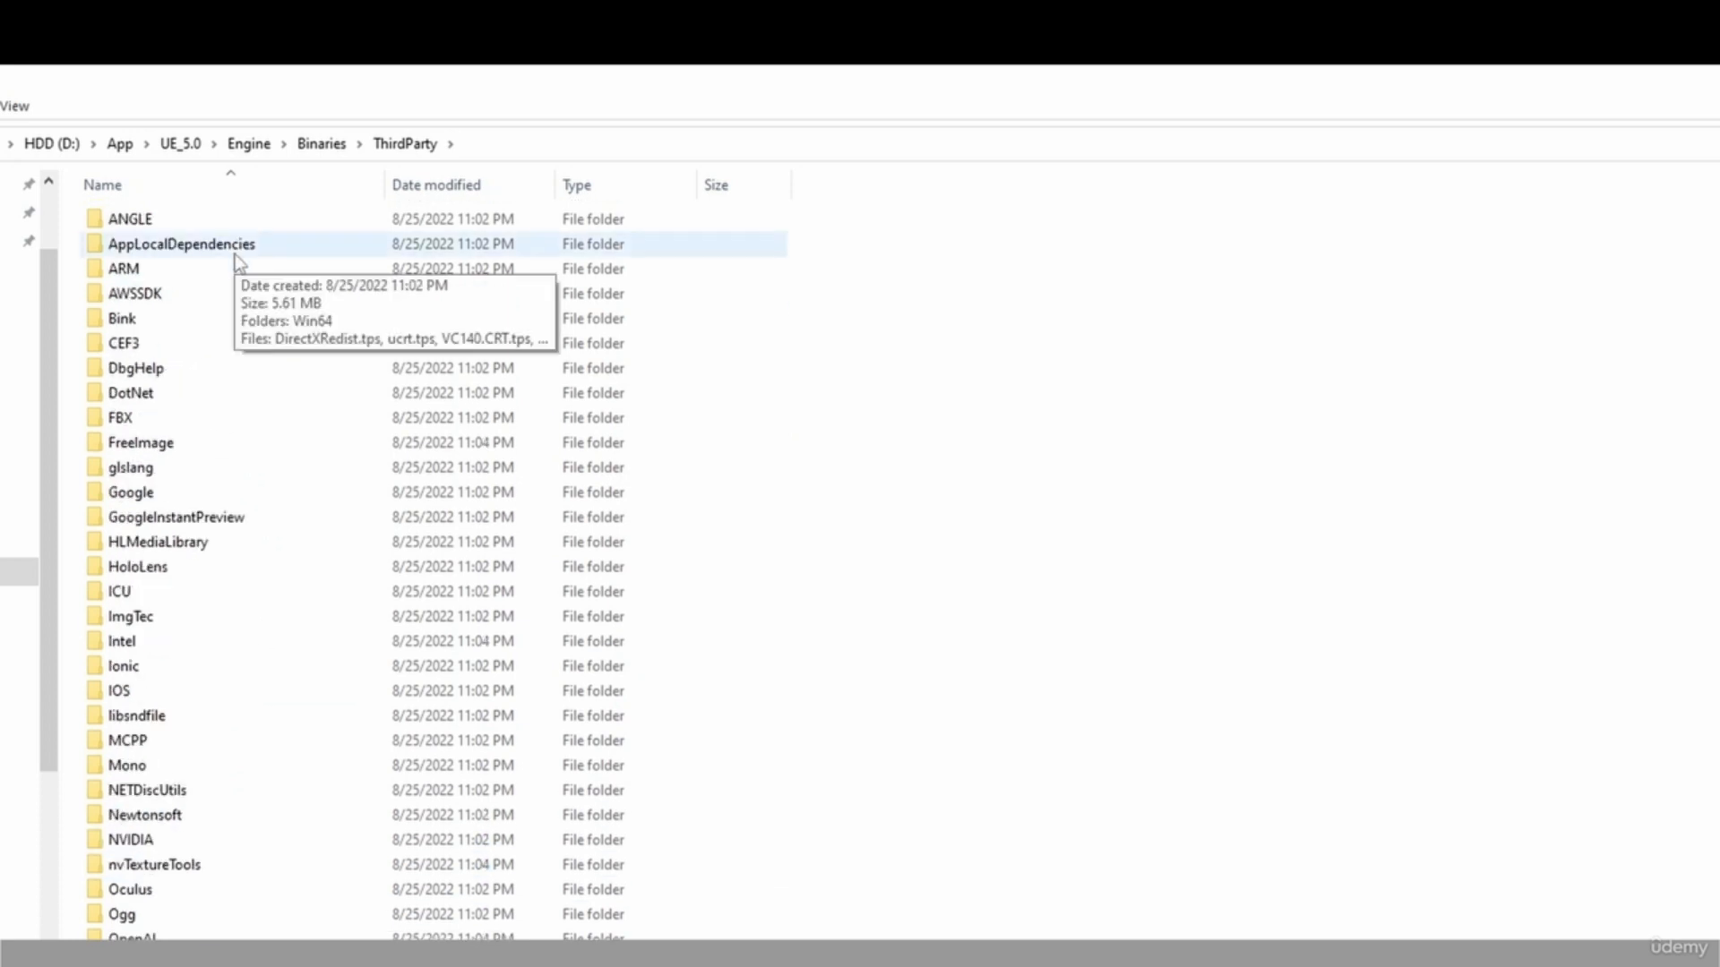
pyautogui.doubleClick(213, 391)
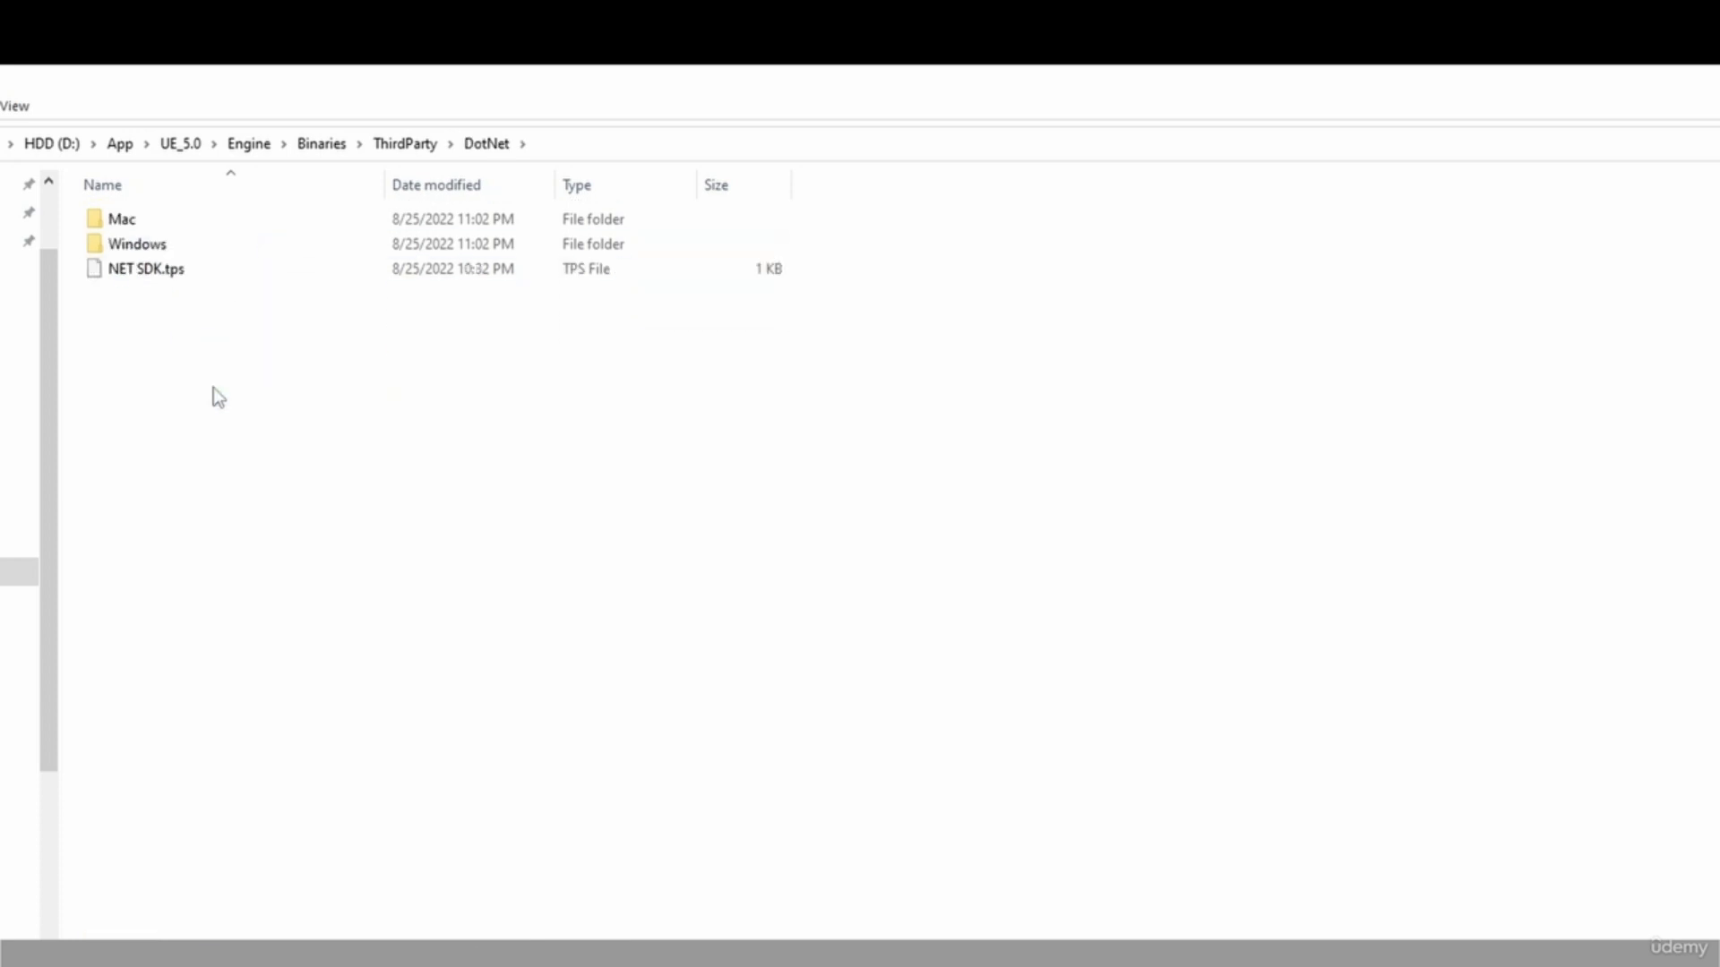
pyautogui.doubleClick(204, 238)
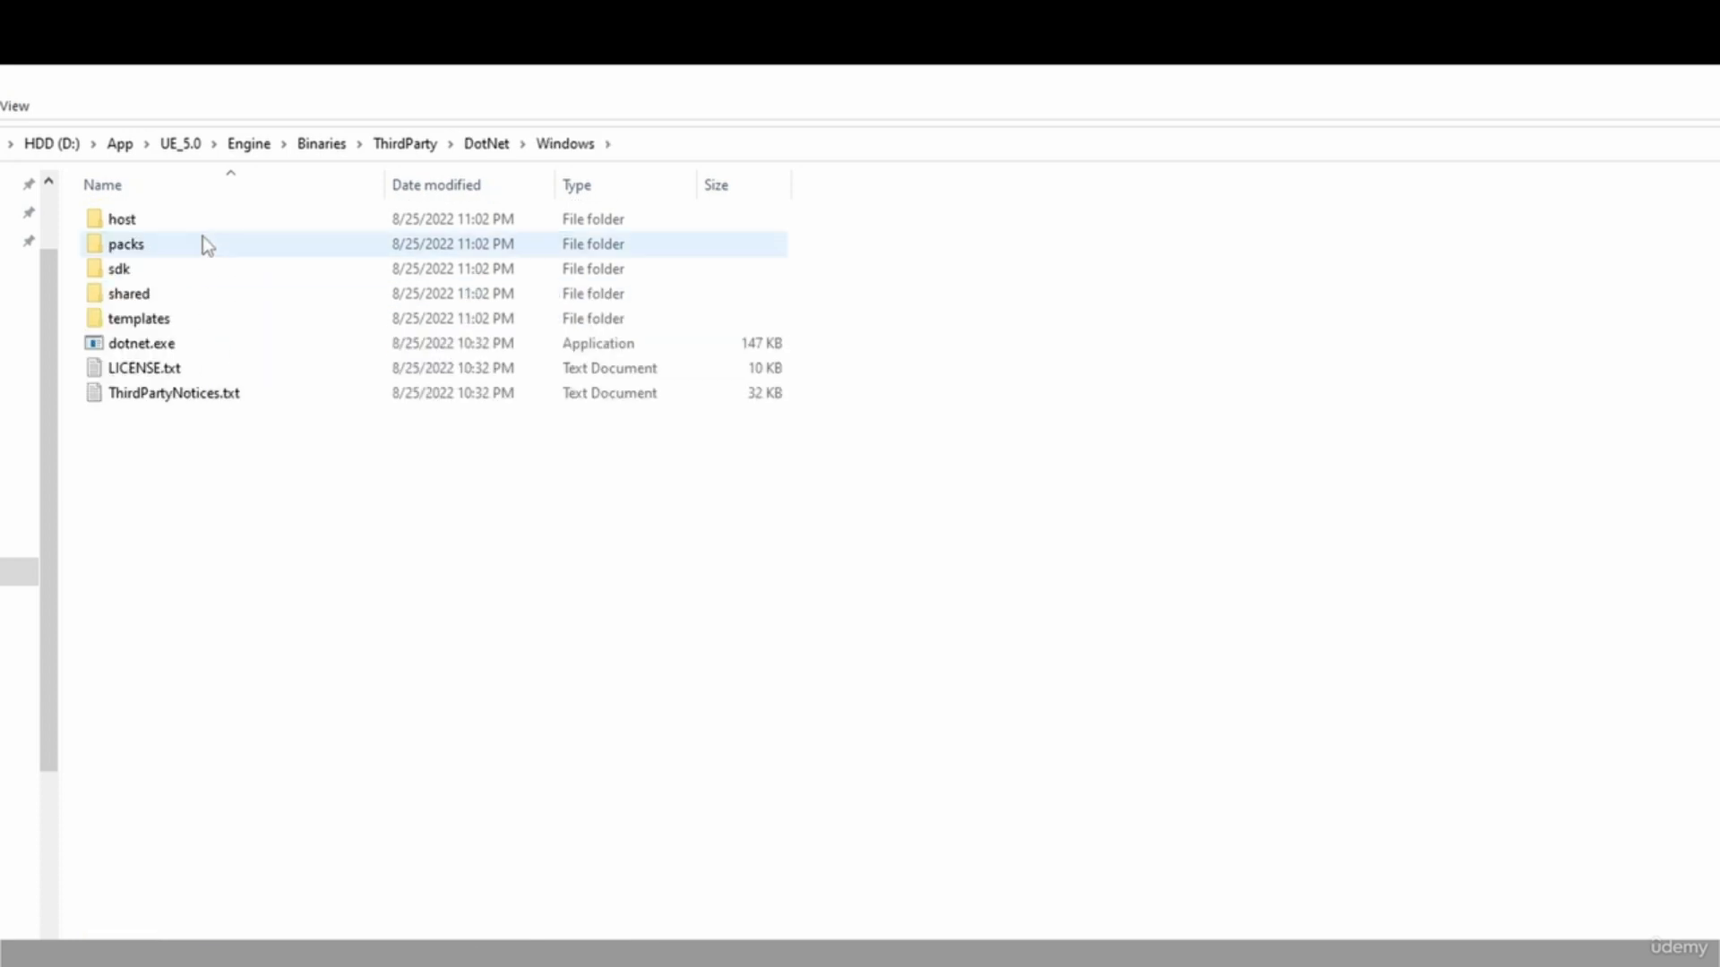
pyautogui.doubleClick(212, 226)
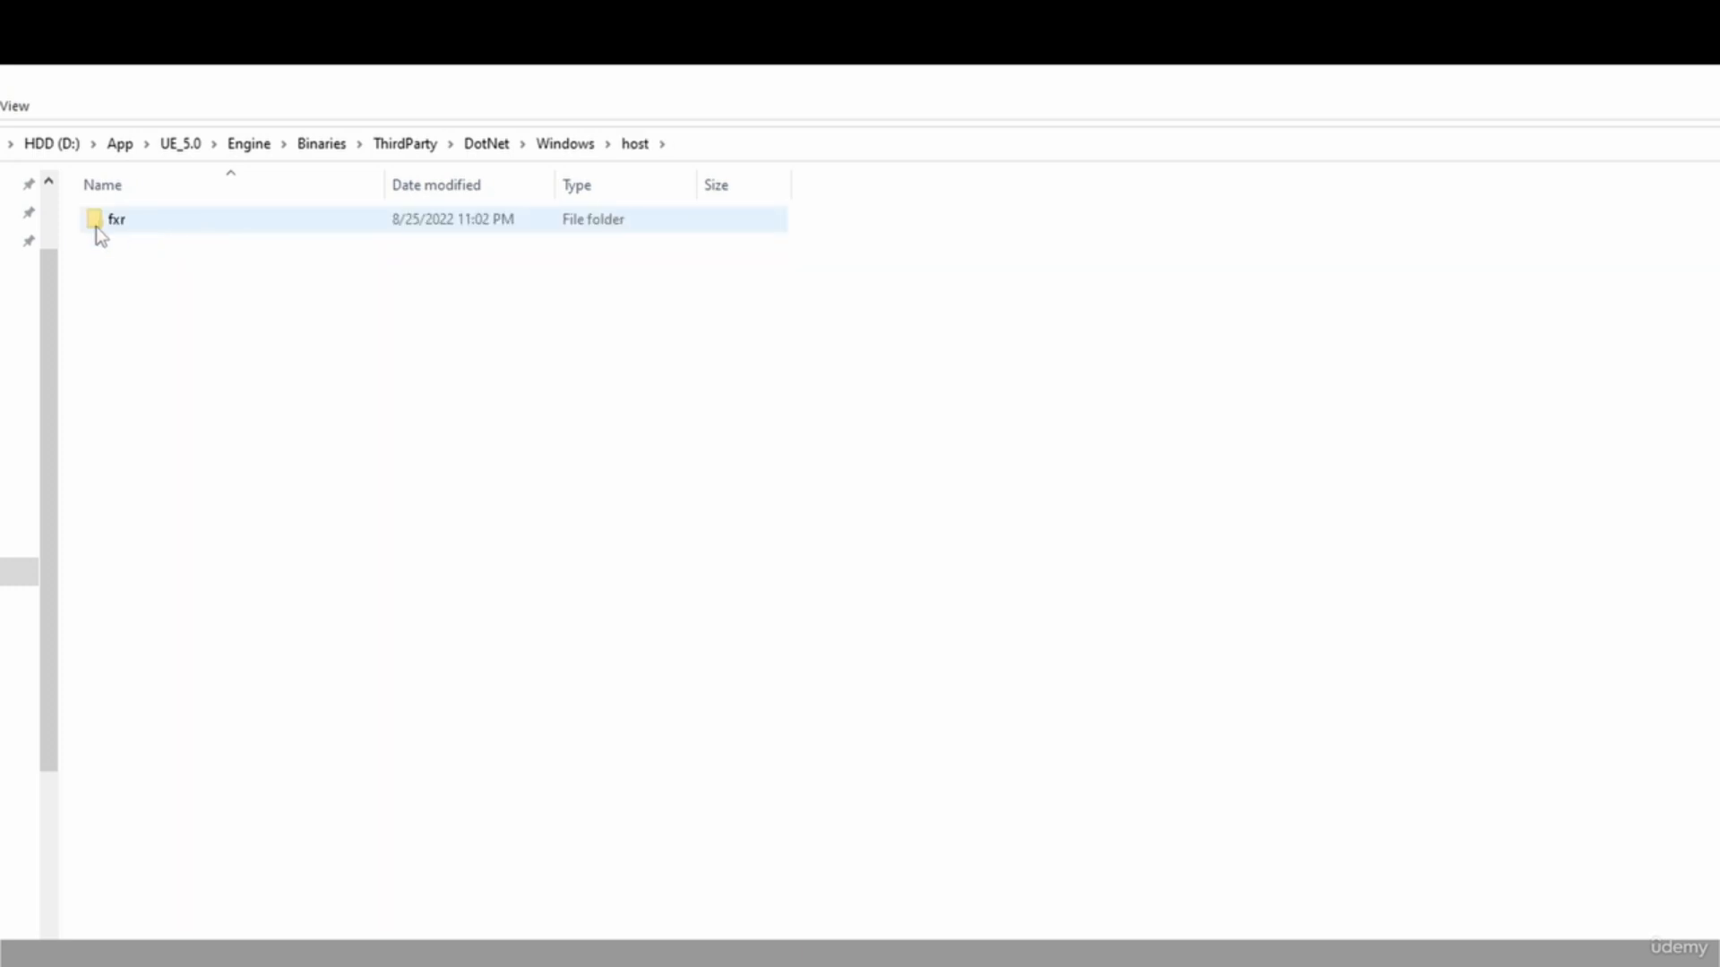
pyautogui.doubleClick(131, 225)
pyautogui.doubleClick(221, 226)
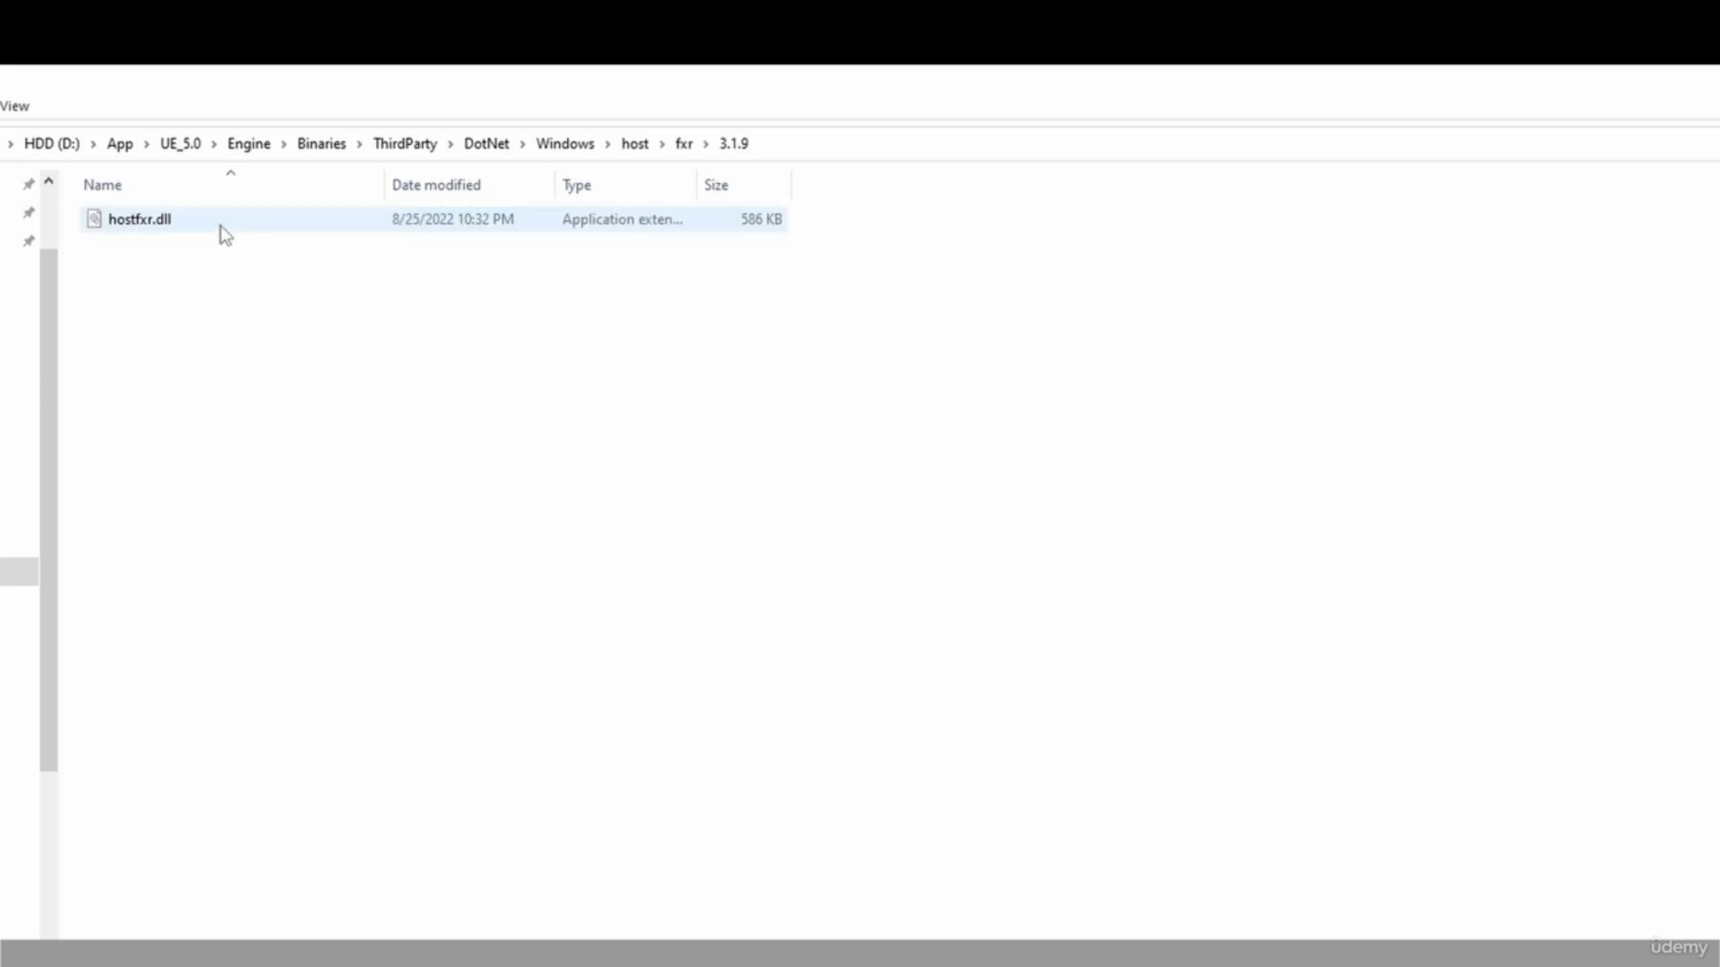
pyautogui.click(207, 223)
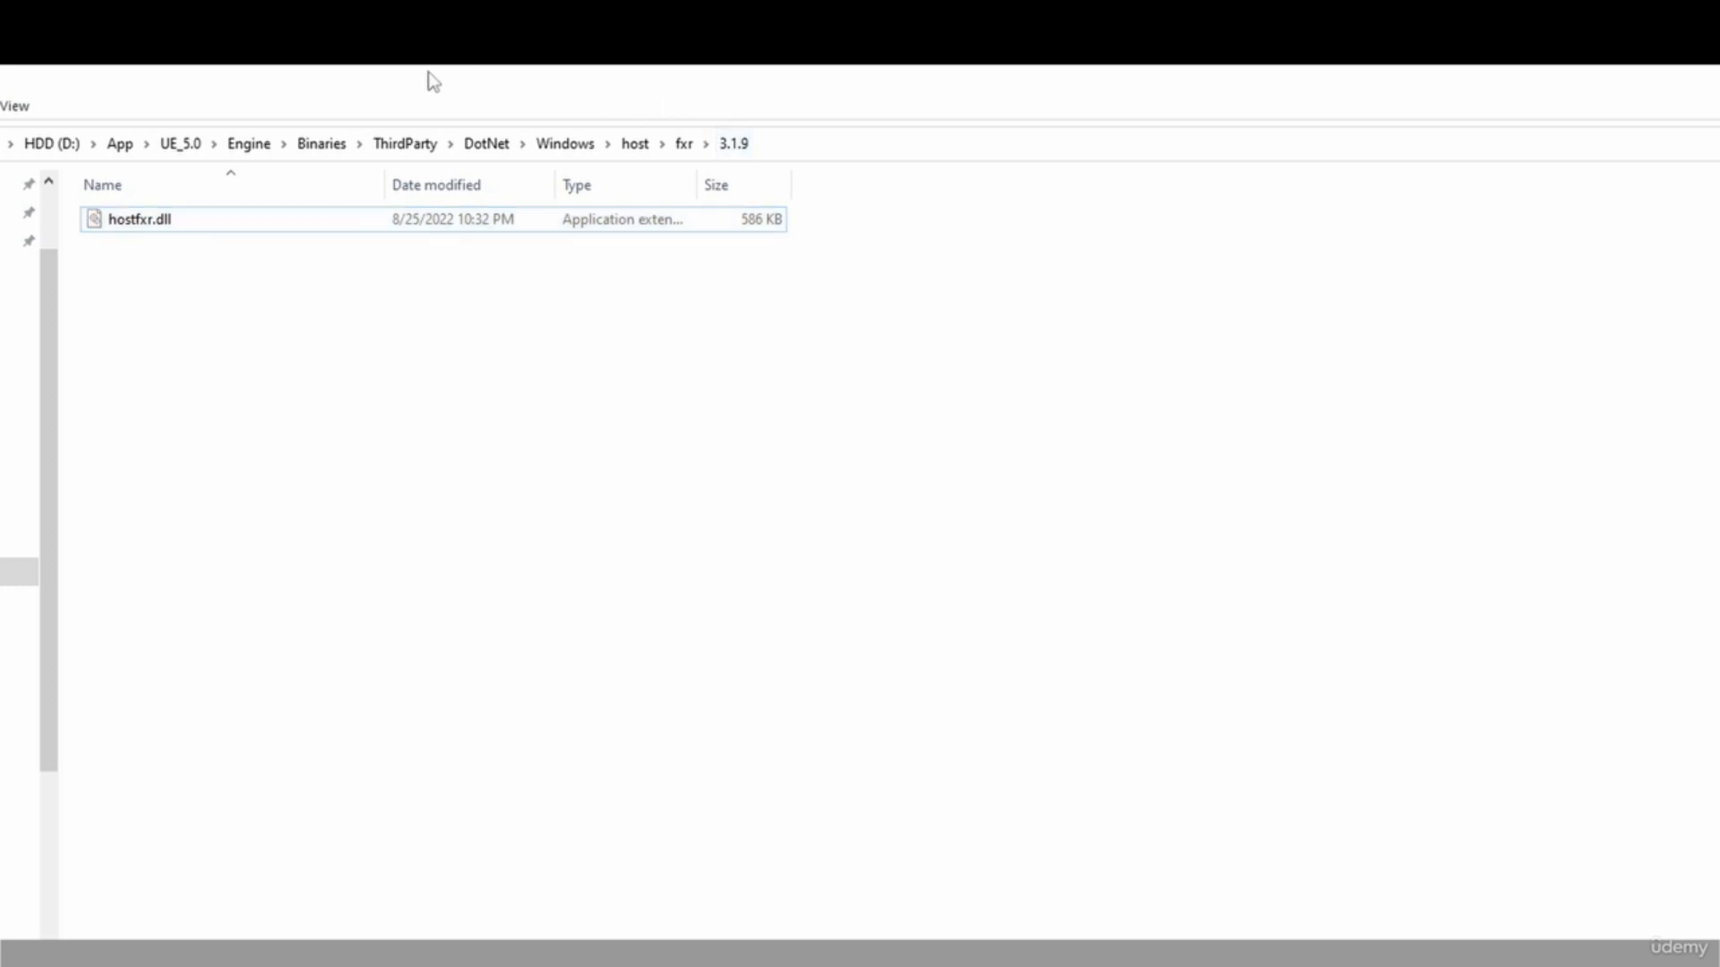
# Return to the engine's Binaries folder and open its DotNET folder.
pyautogui.click(323, 144)
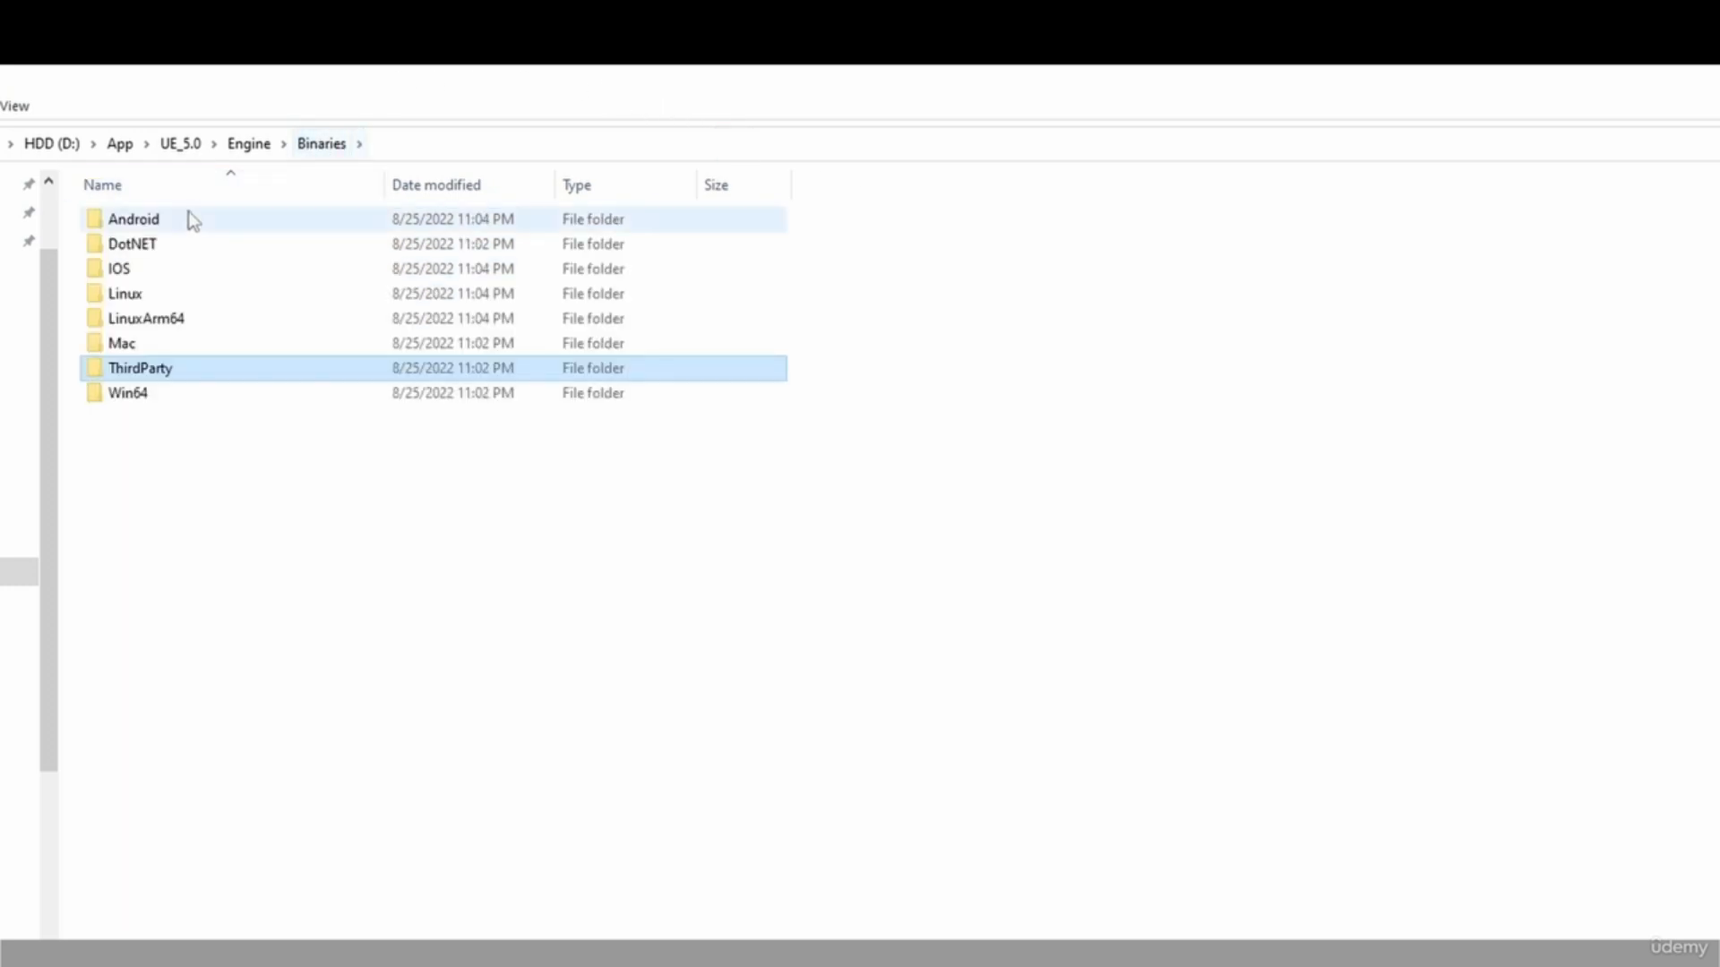
pyautogui.doubleClick(140, 250)
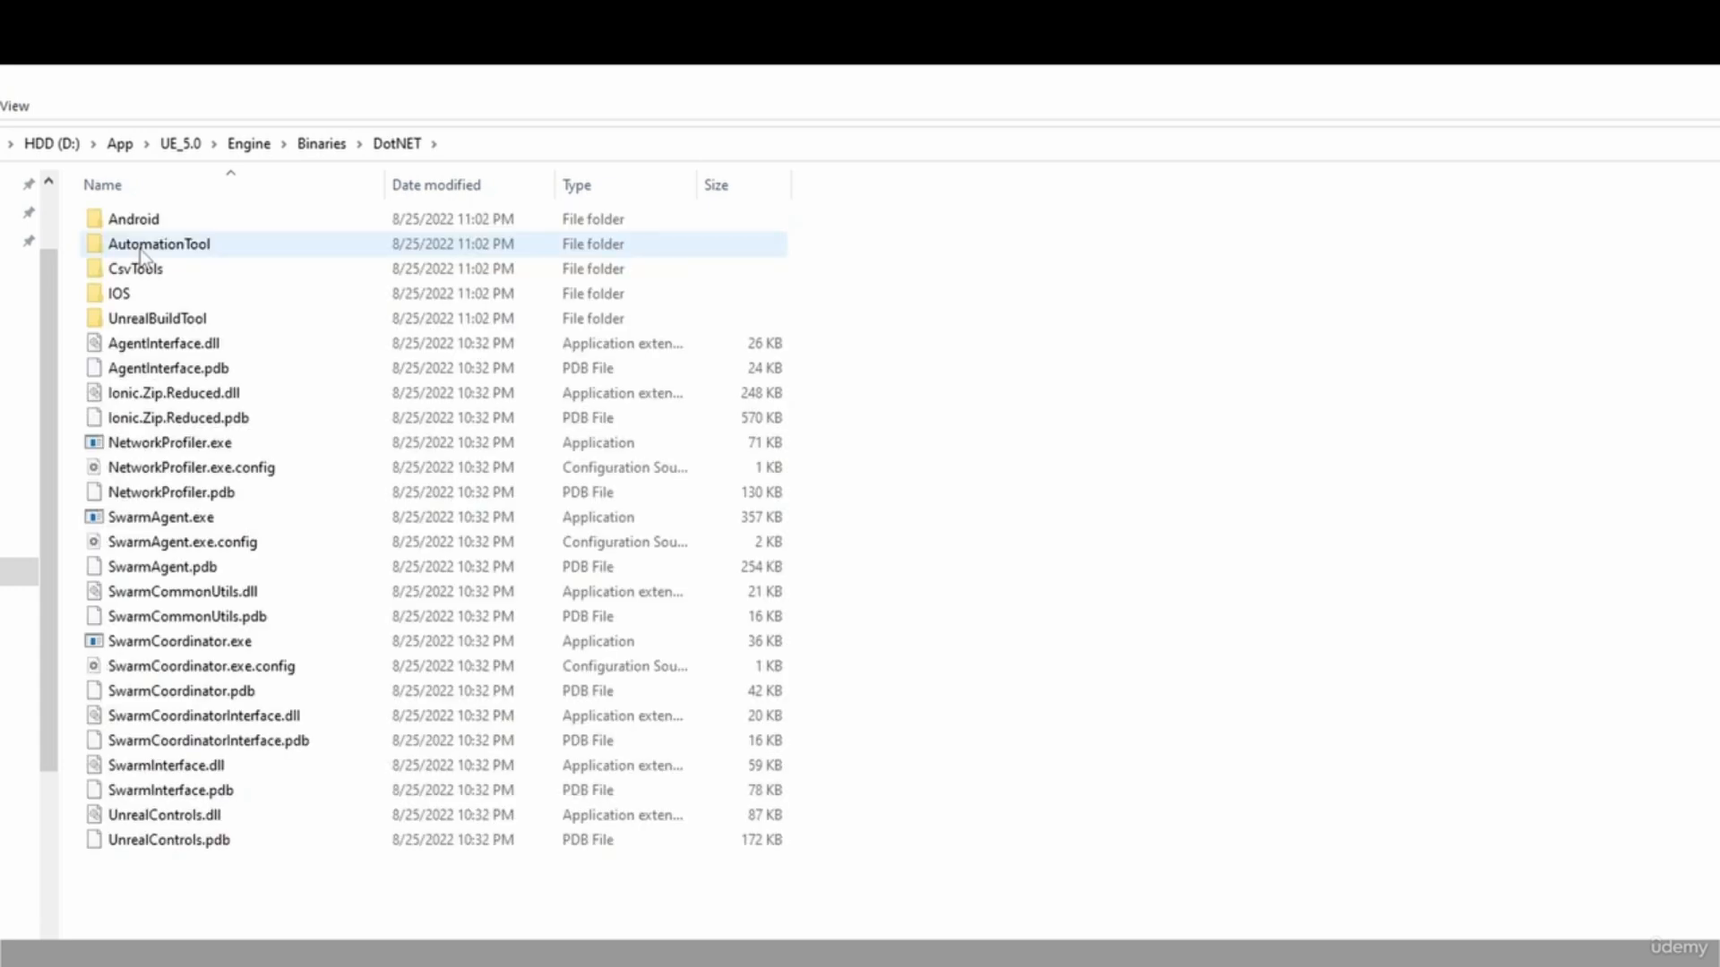
pyautogui.hotkey('ctrl', 'v')
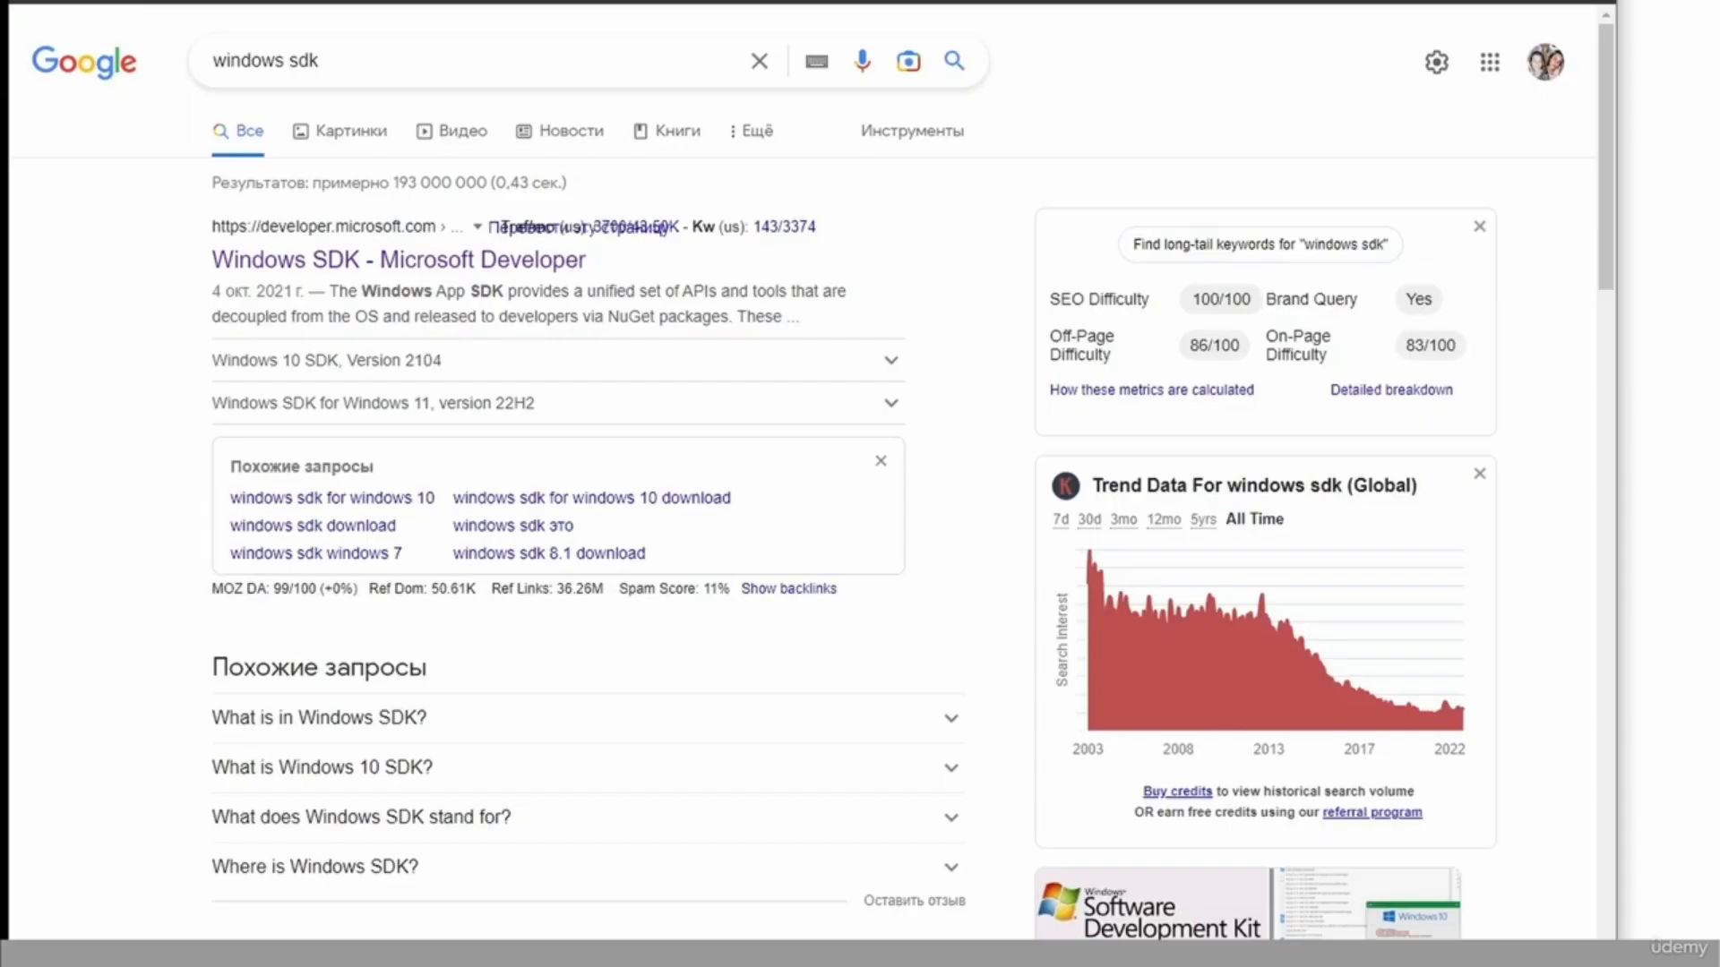
# Search the web for net core 3.1 and open Microsoft's .NET Core 3.1 download page.
pyautogui.moveTo(371, 67); pyautogui.dragTo(205, 81)
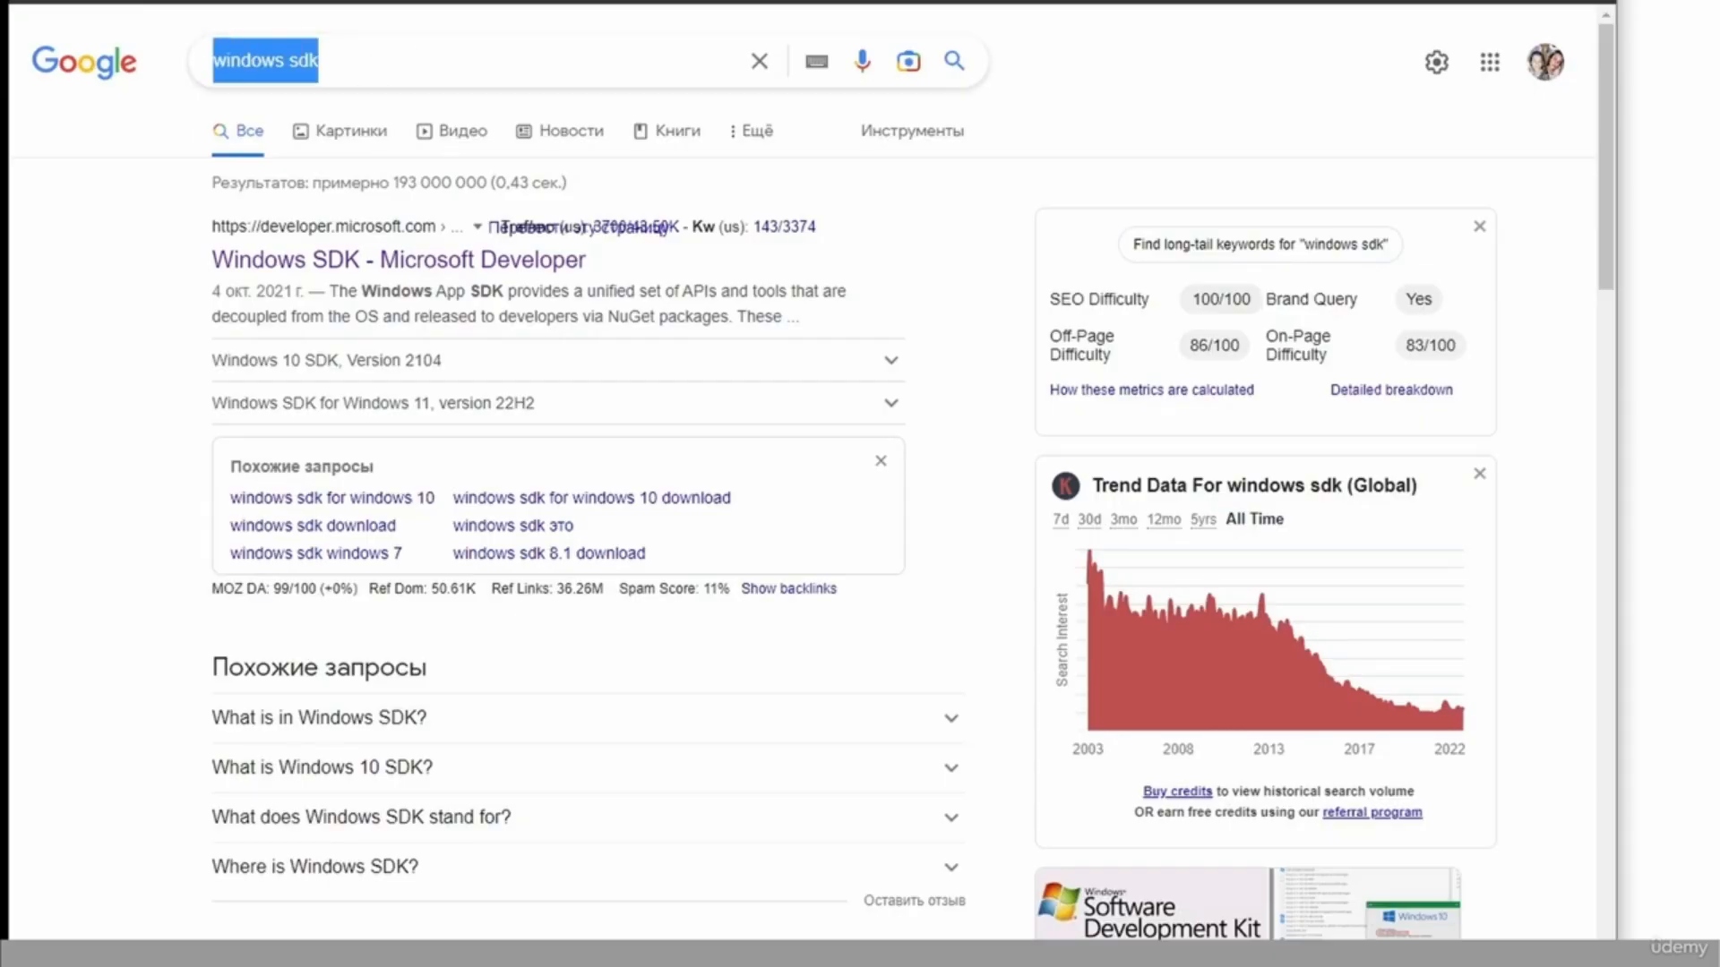
pyautogui.write('net c')
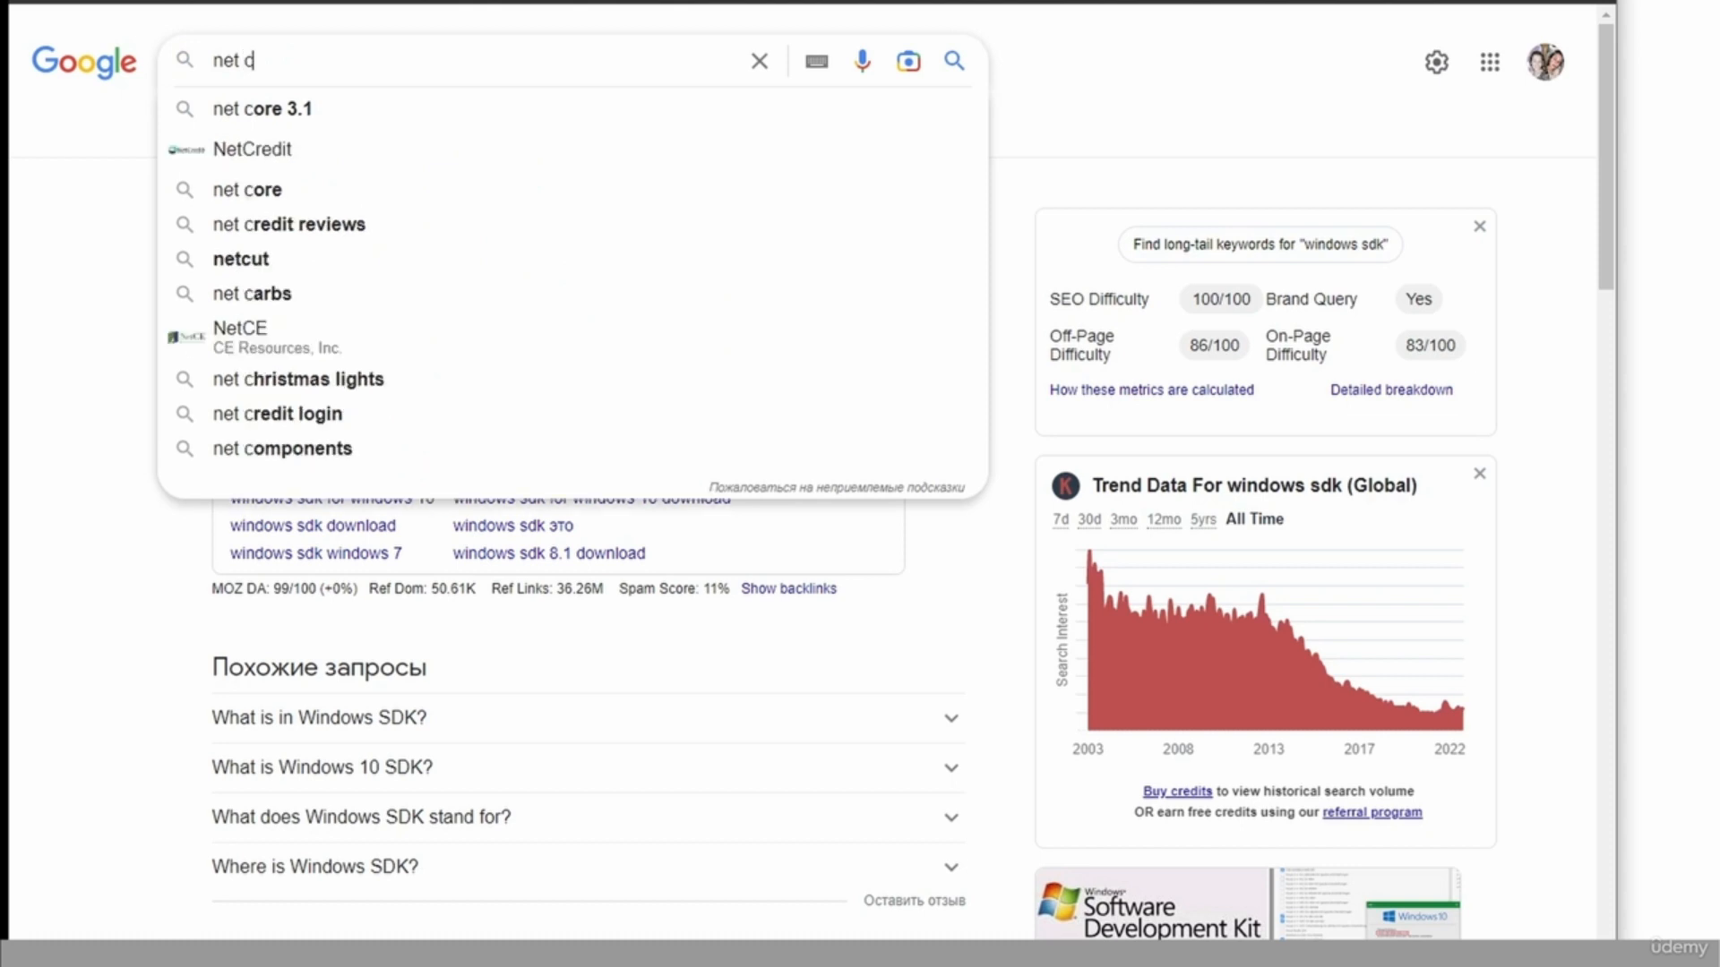
pyautogui.write('ore 3.1')
pyautogui.press('Return')
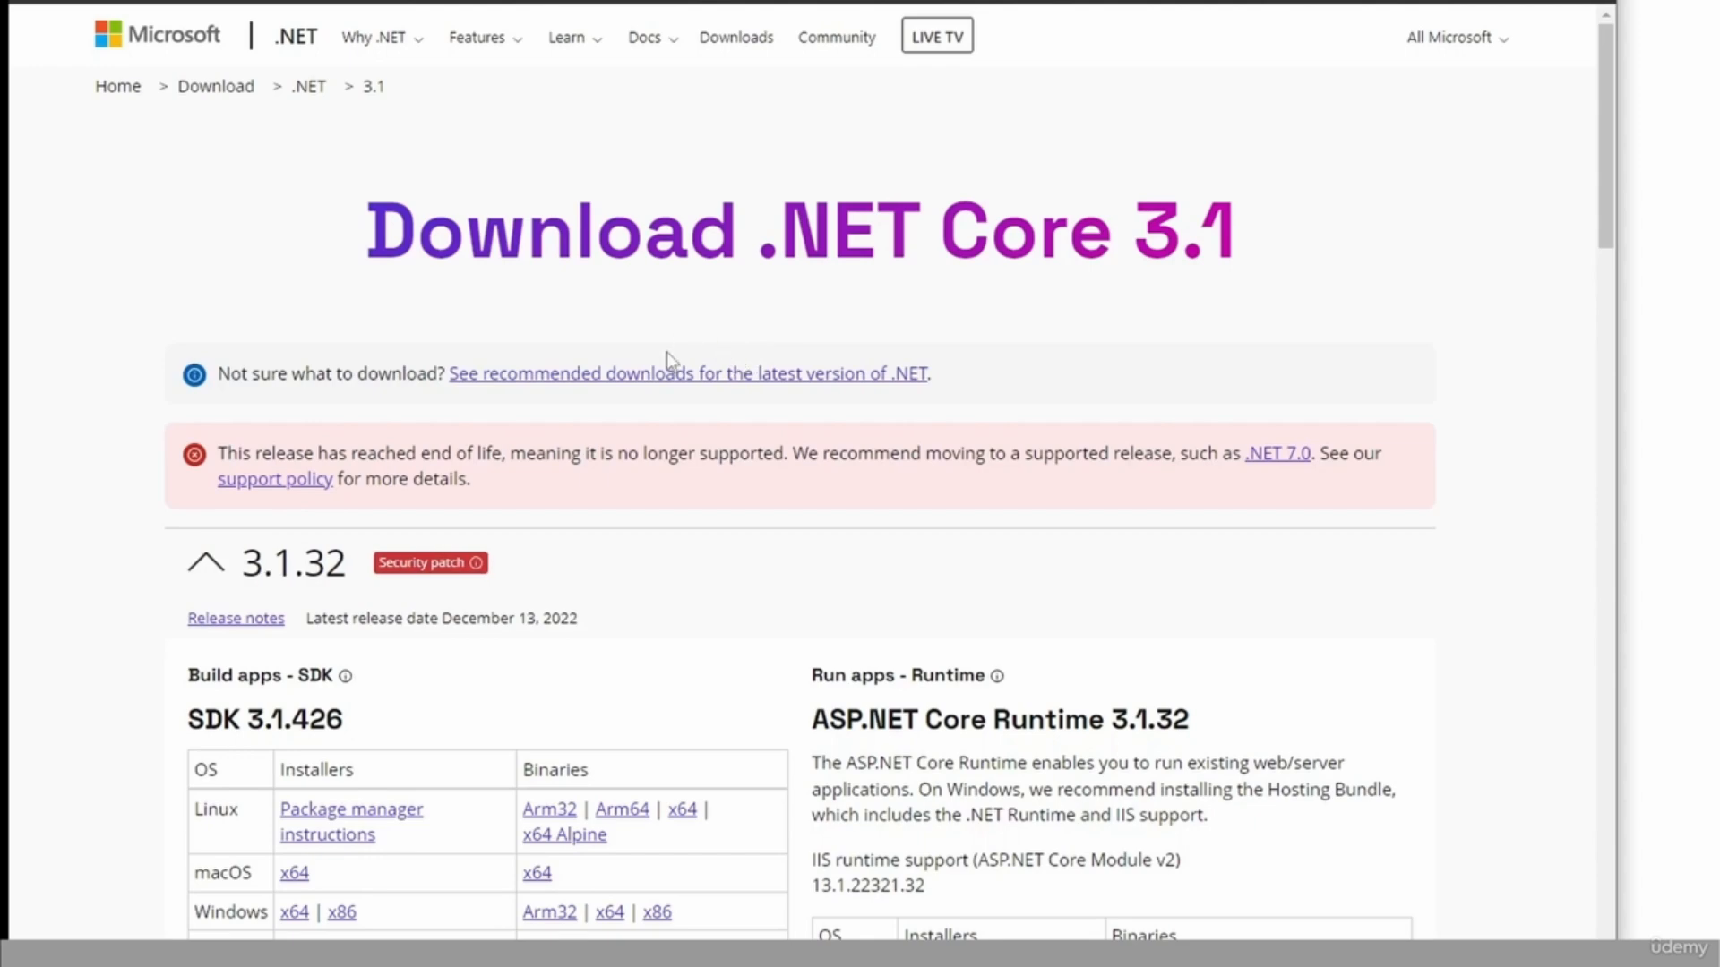
# Download the Windows x64 installer of .NET Core SDK 3.1.426 and start its installation.
pyautogui.scroll(-2, 390, 889)
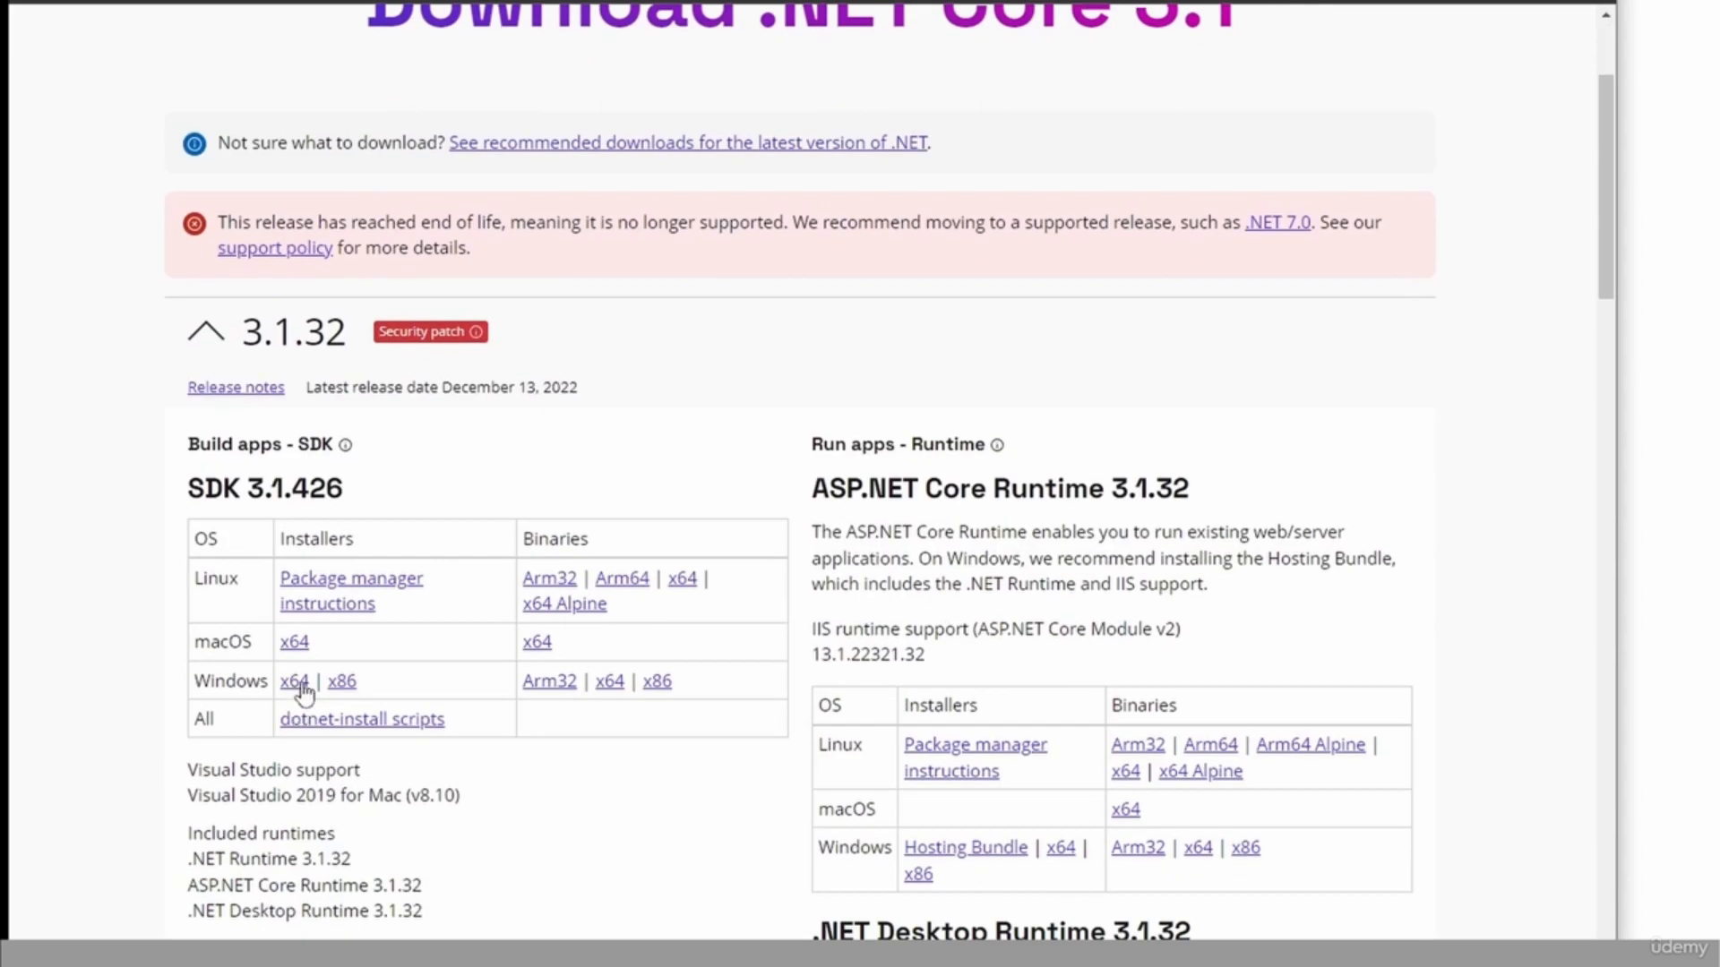
pyautogui.click(295, 681)
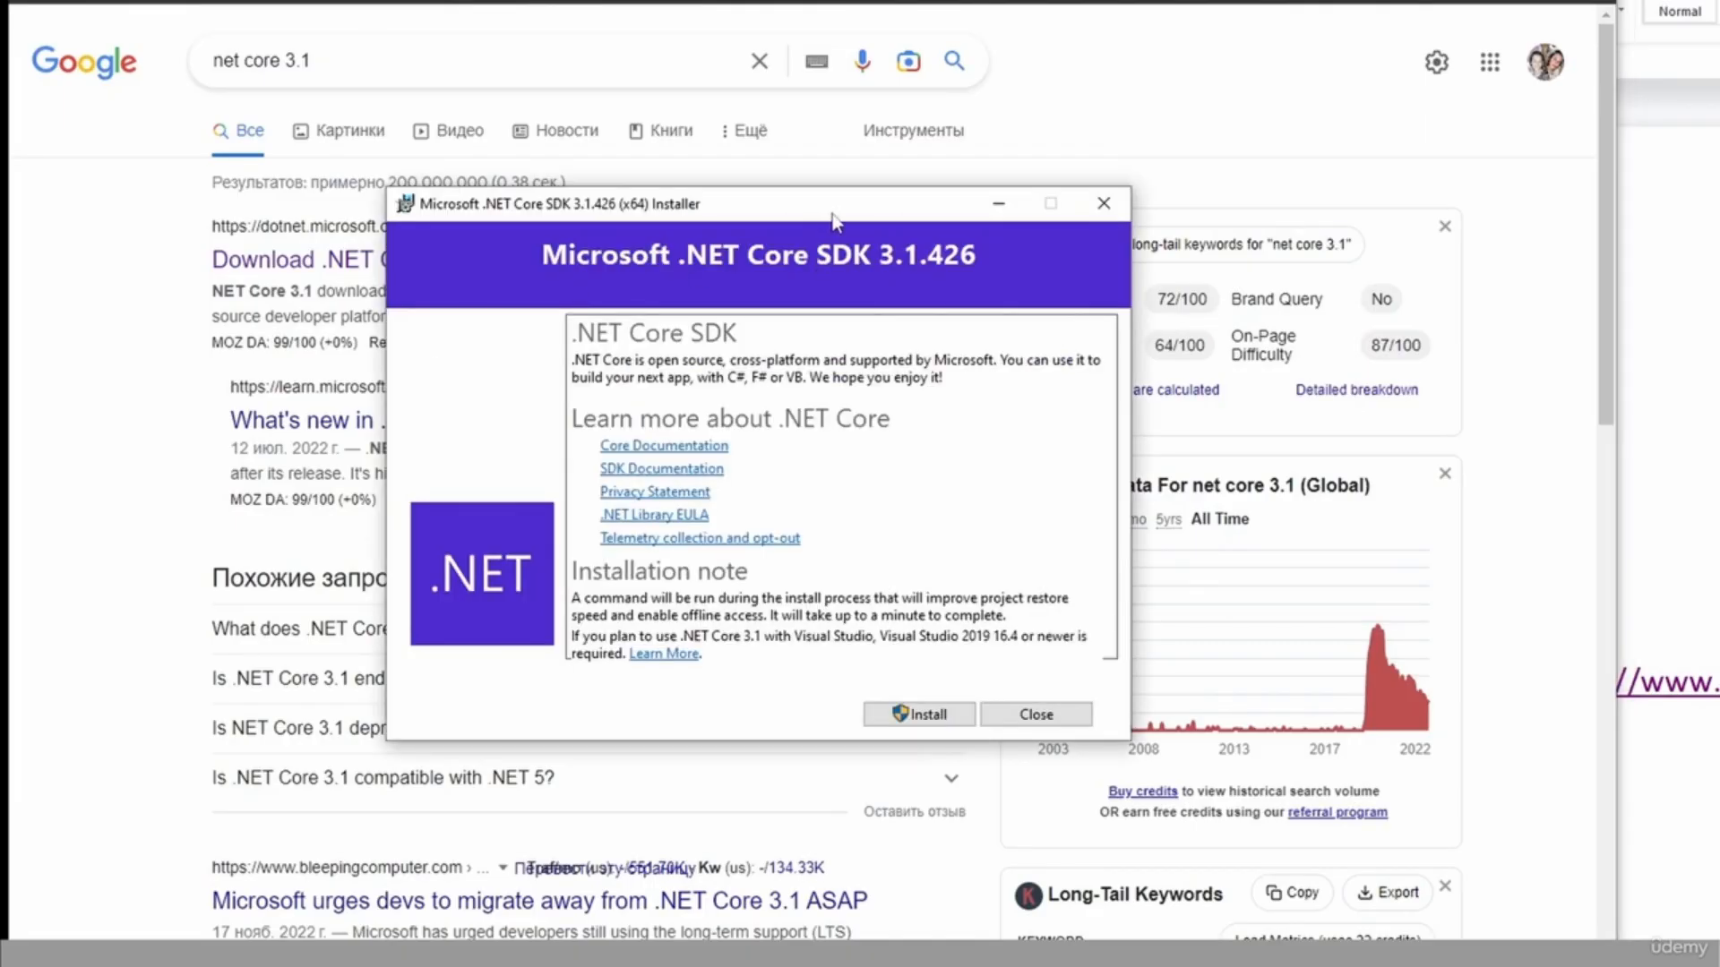
pyautogui.moveTo(888, 219); pyautogui.dragTo(763, 210)
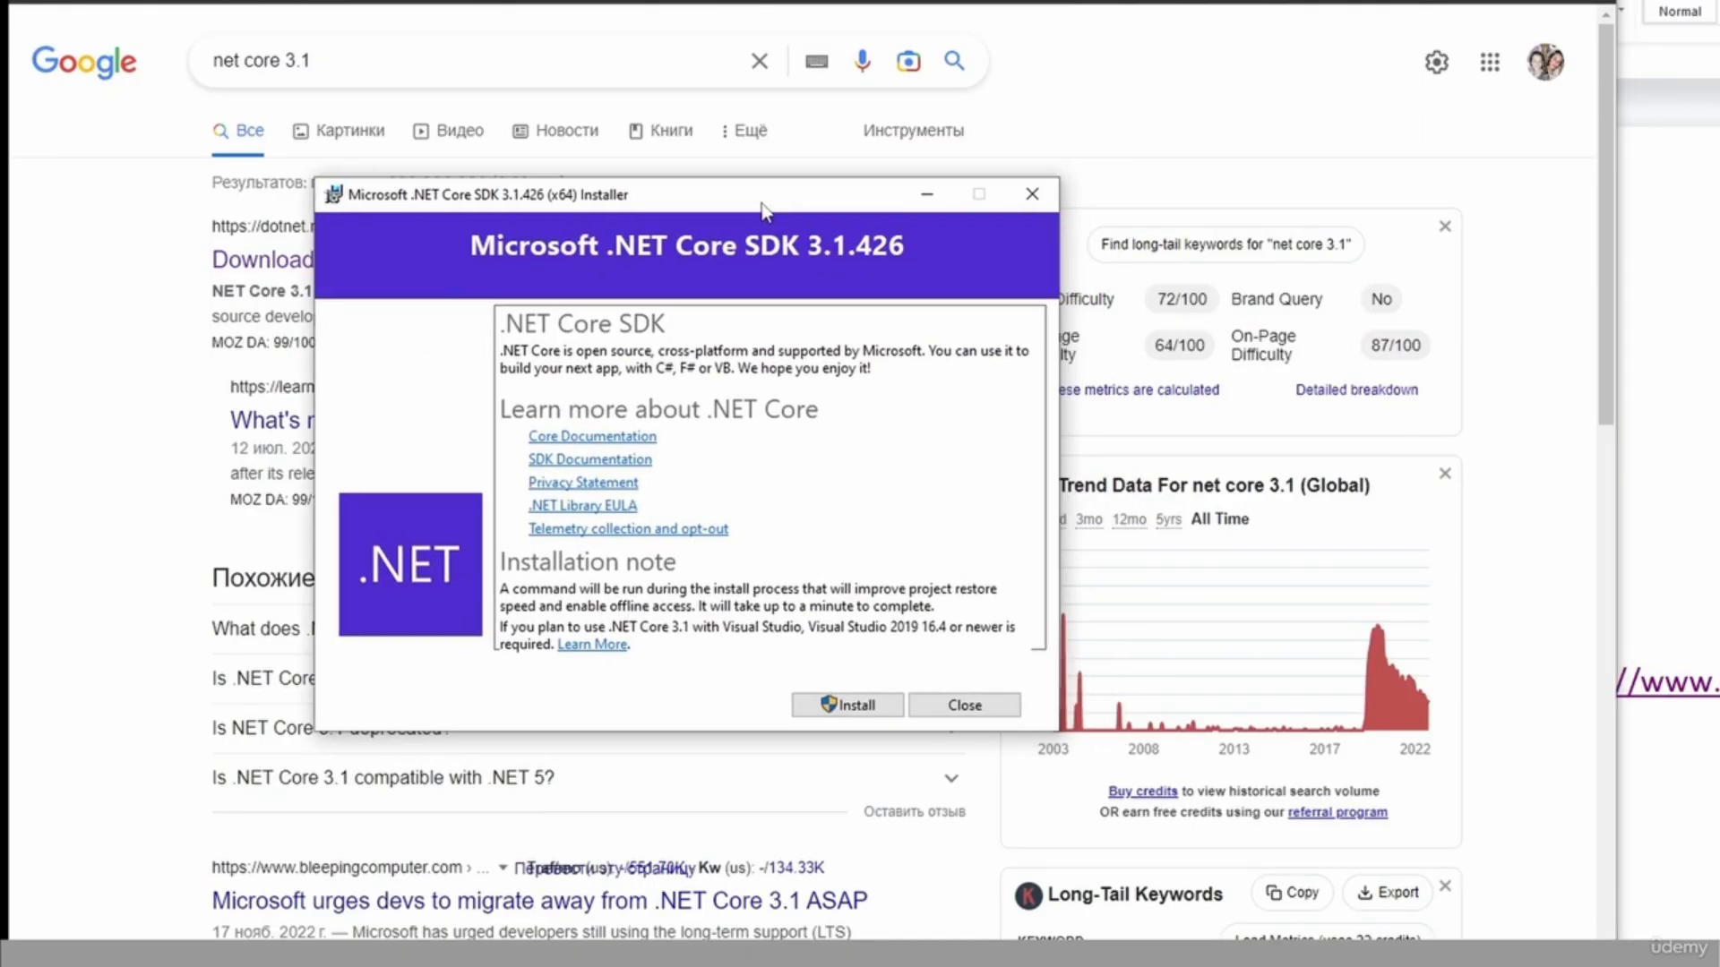
pyautogui.click(873, 706)
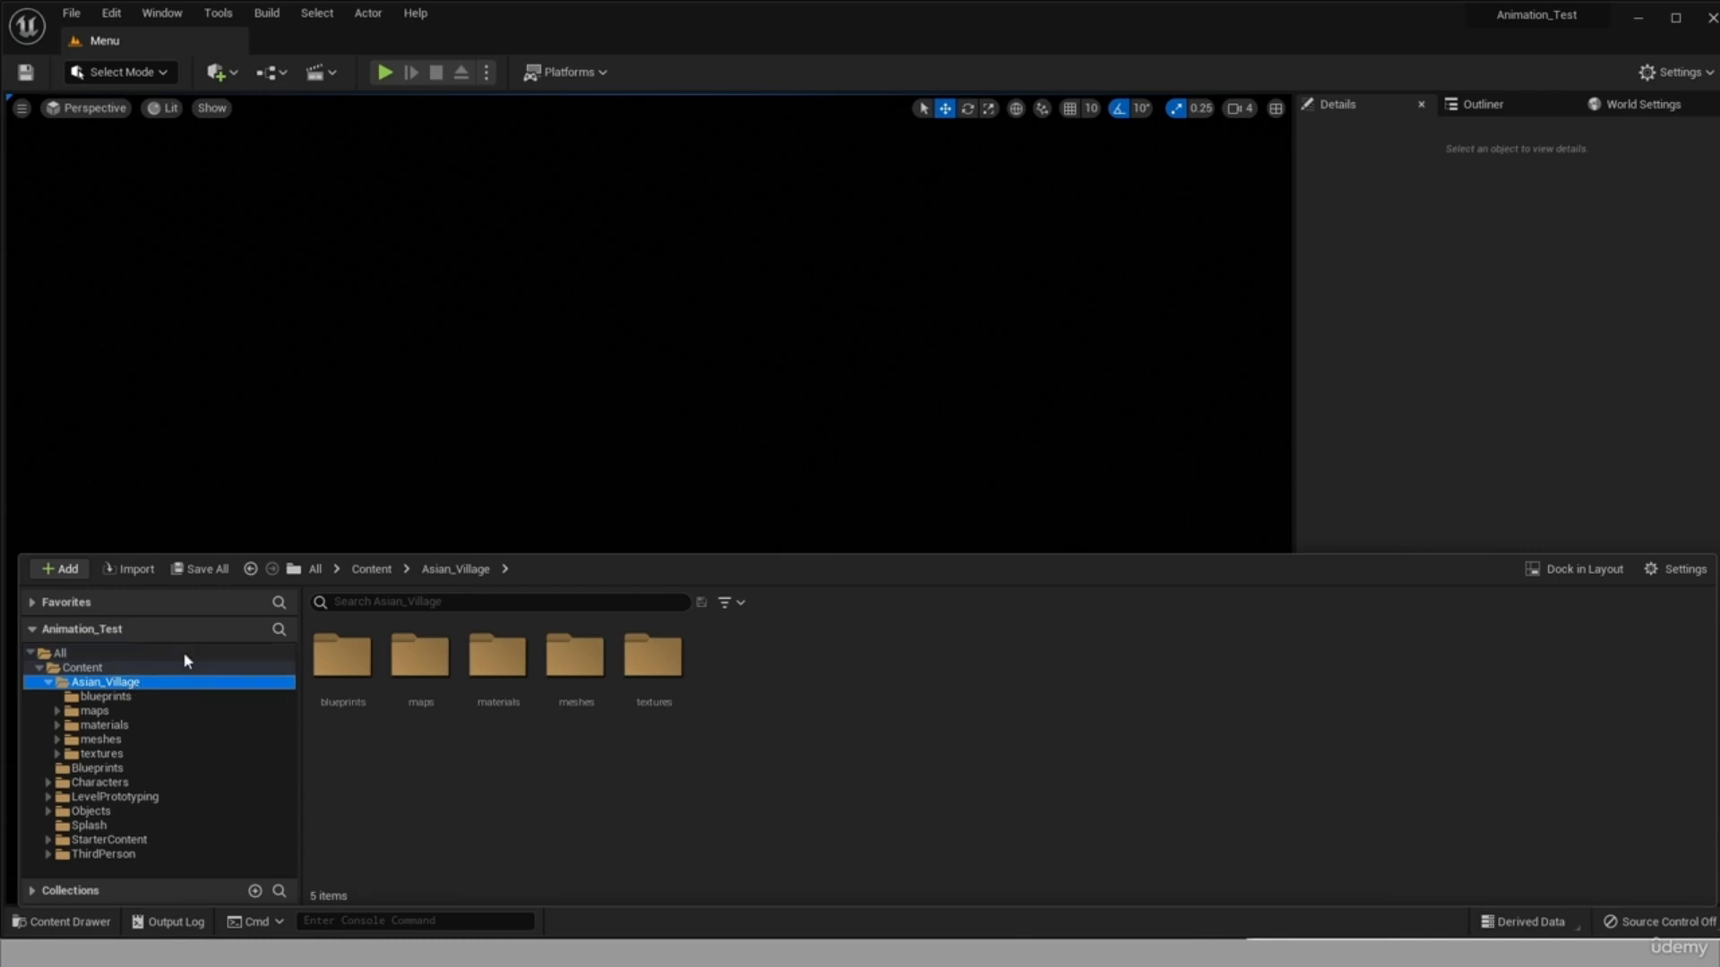
# Switch to the Unreal Editor and play-test the Menu level, starting the game from the menu and stopping play.
pyautogui.click(641, 200)
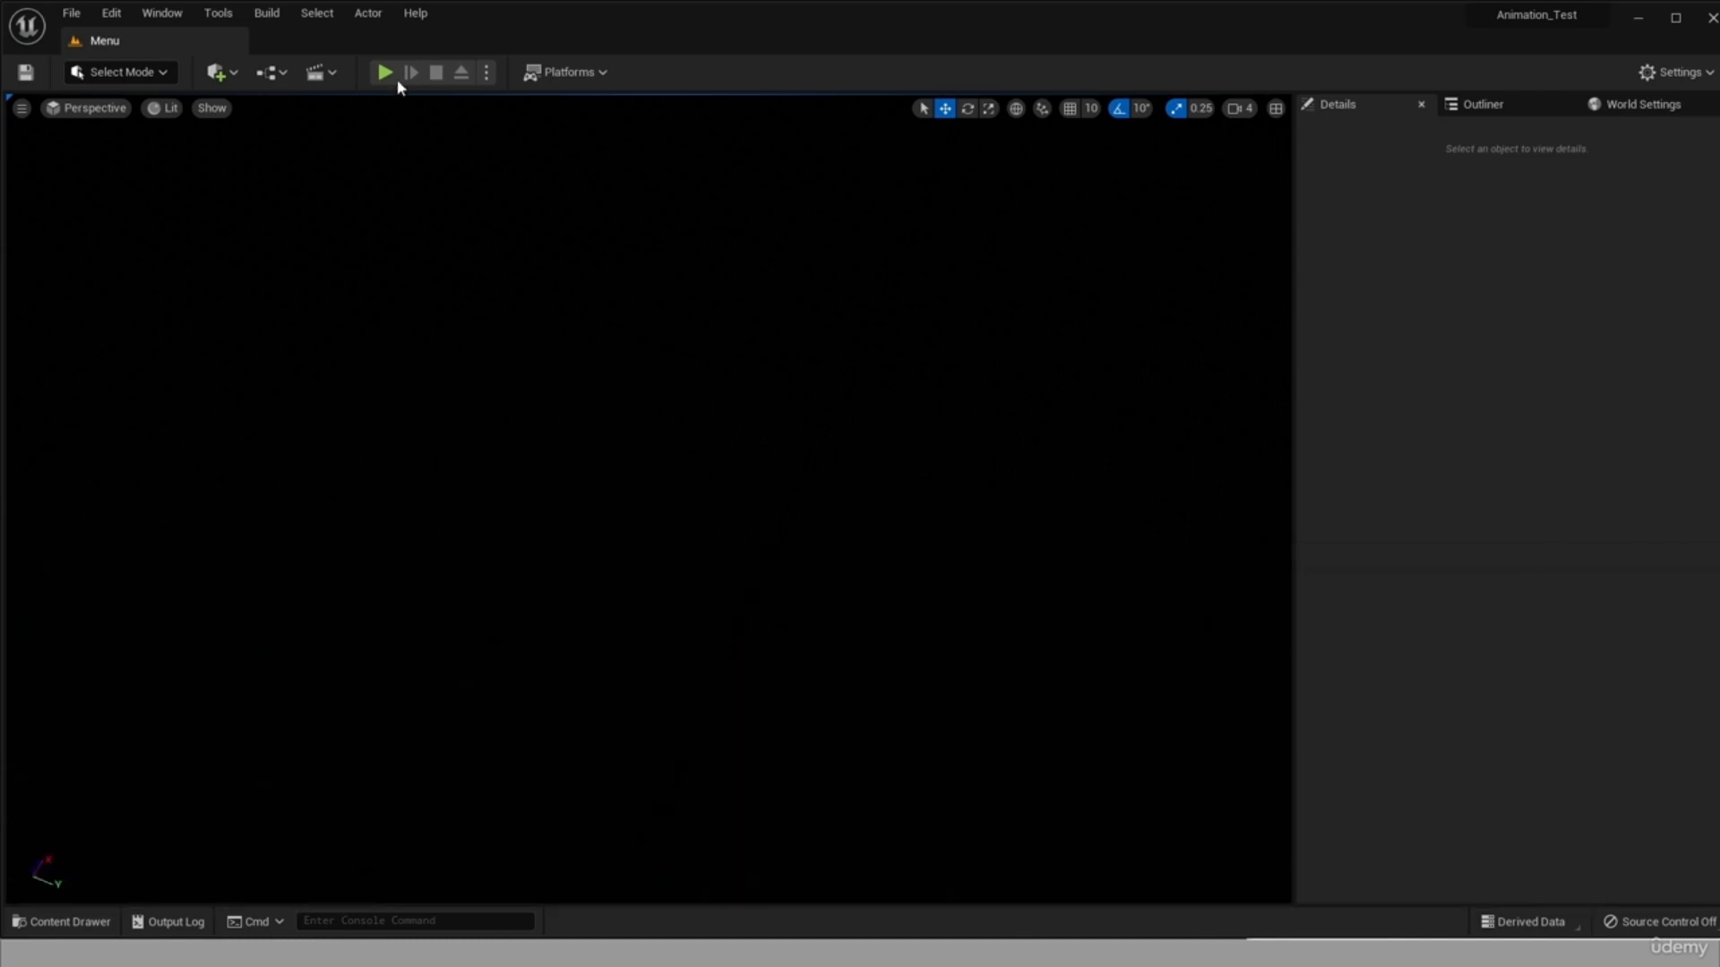
pyautogui.click(386, 74)
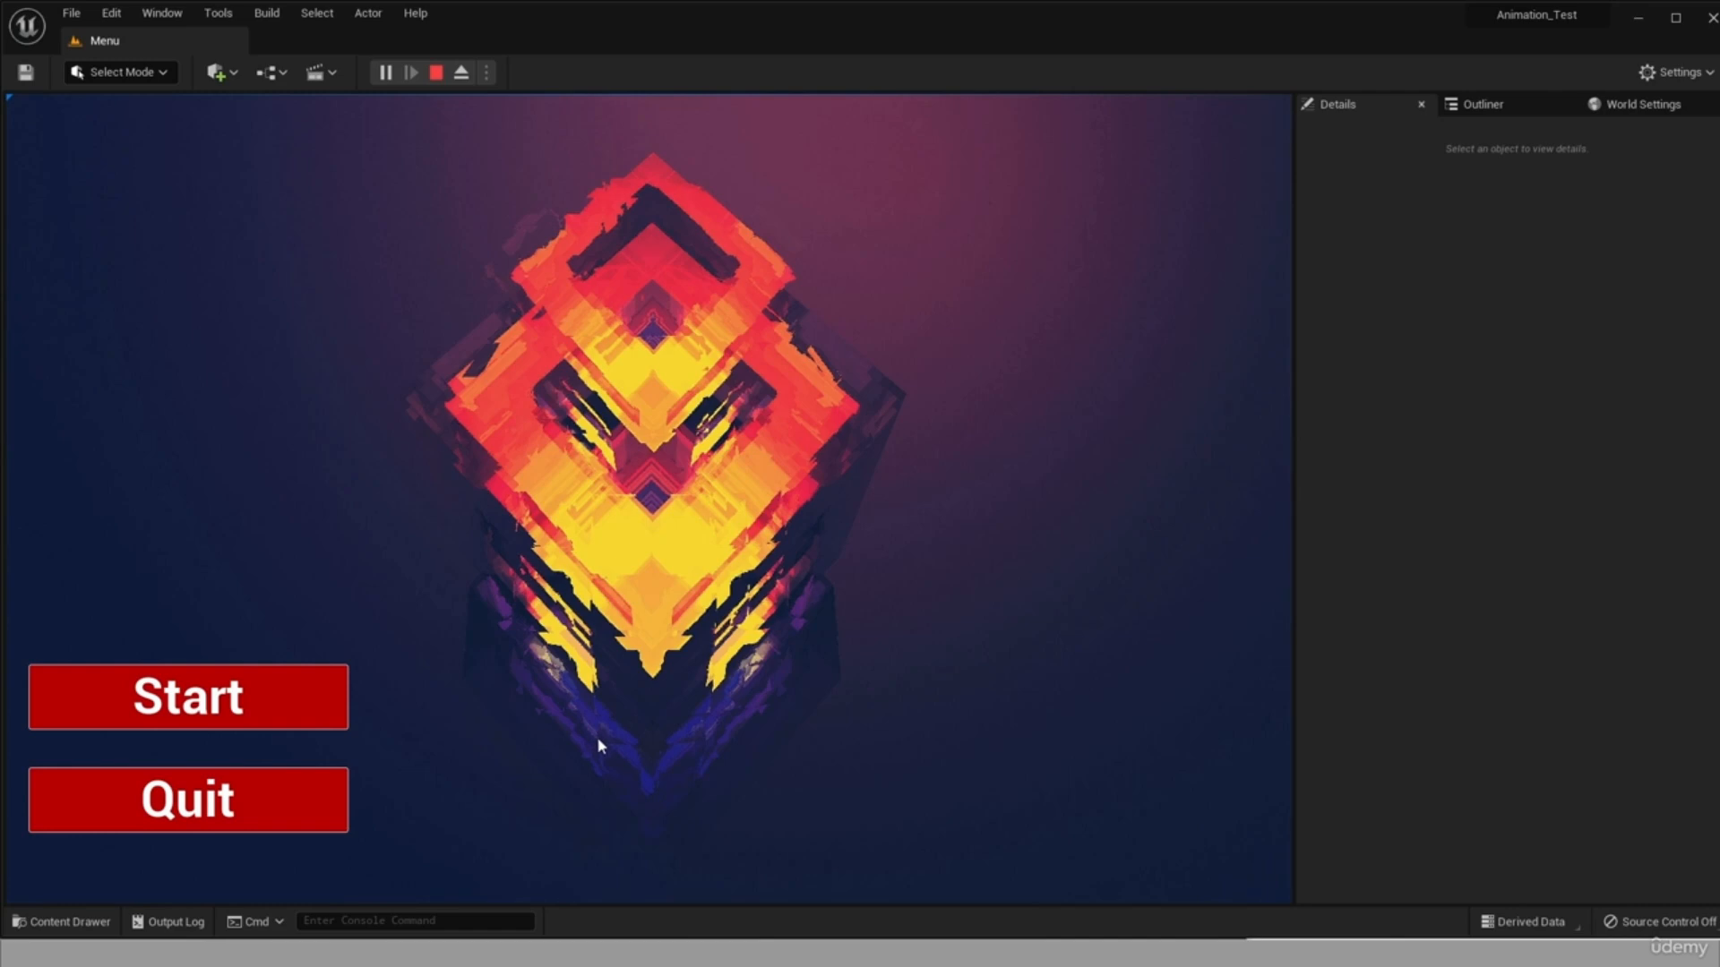
pyautogui.click(184, 712)
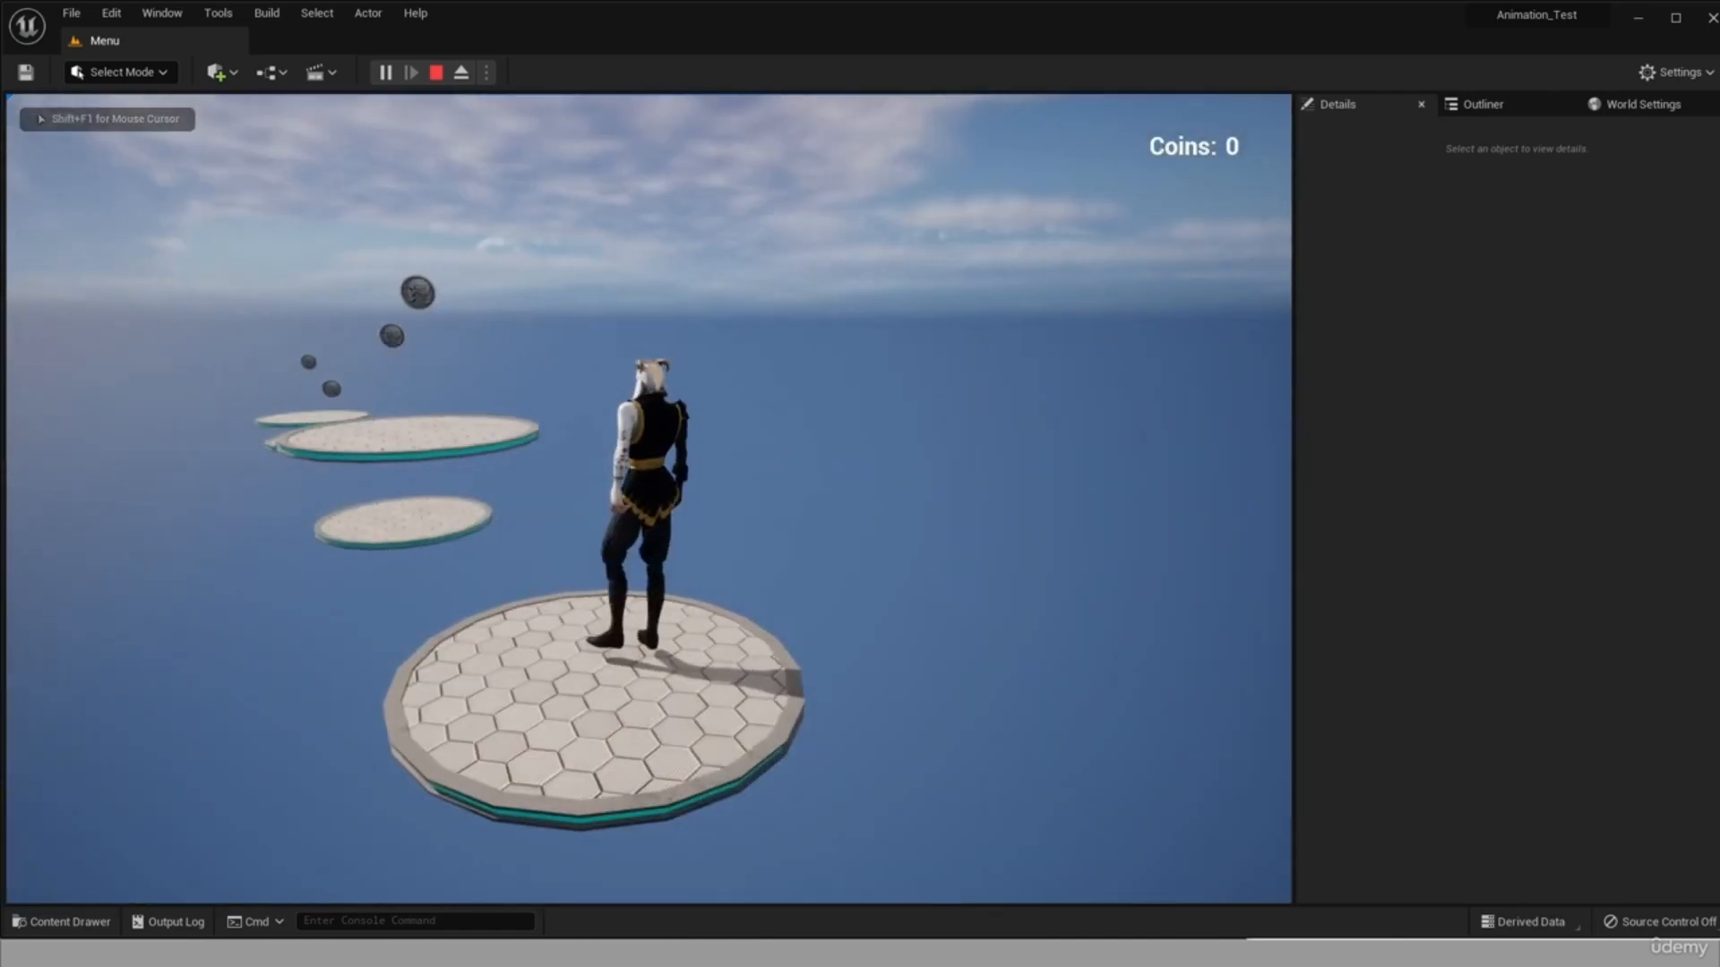
pyautogui.press('Escape')
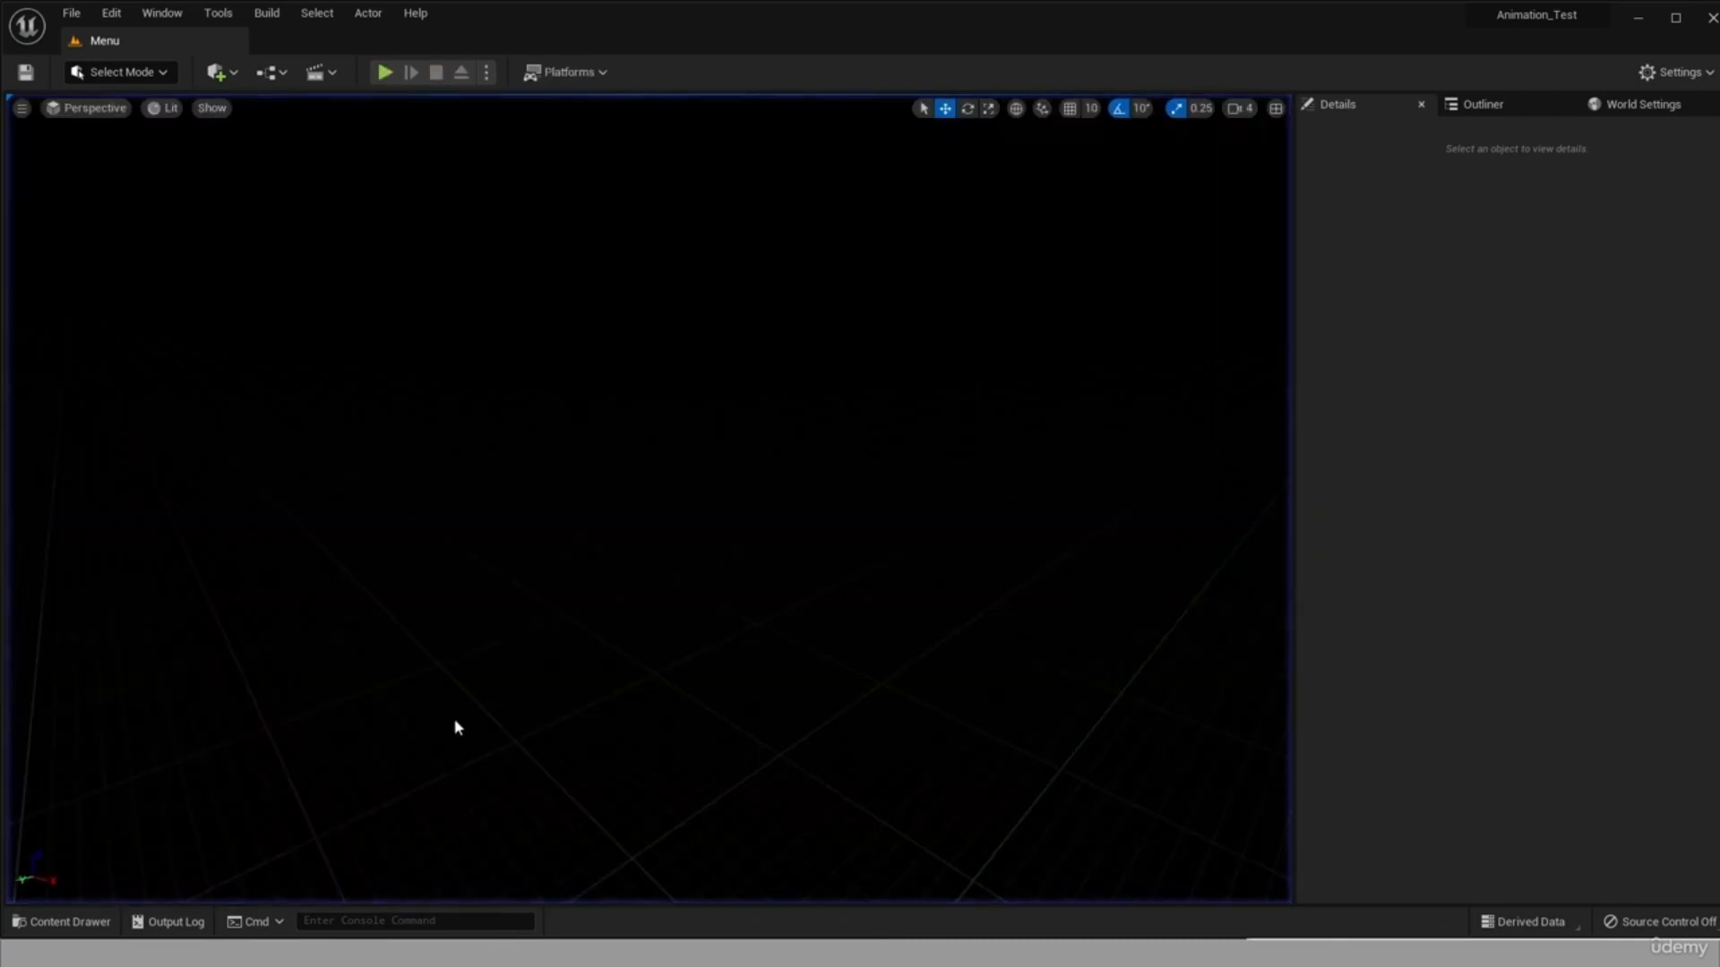
# Delete the Untitled level and its Untitled_BuiltData asset from the ThirdPerson Maps folder.
pyautogui.click(63, 921)
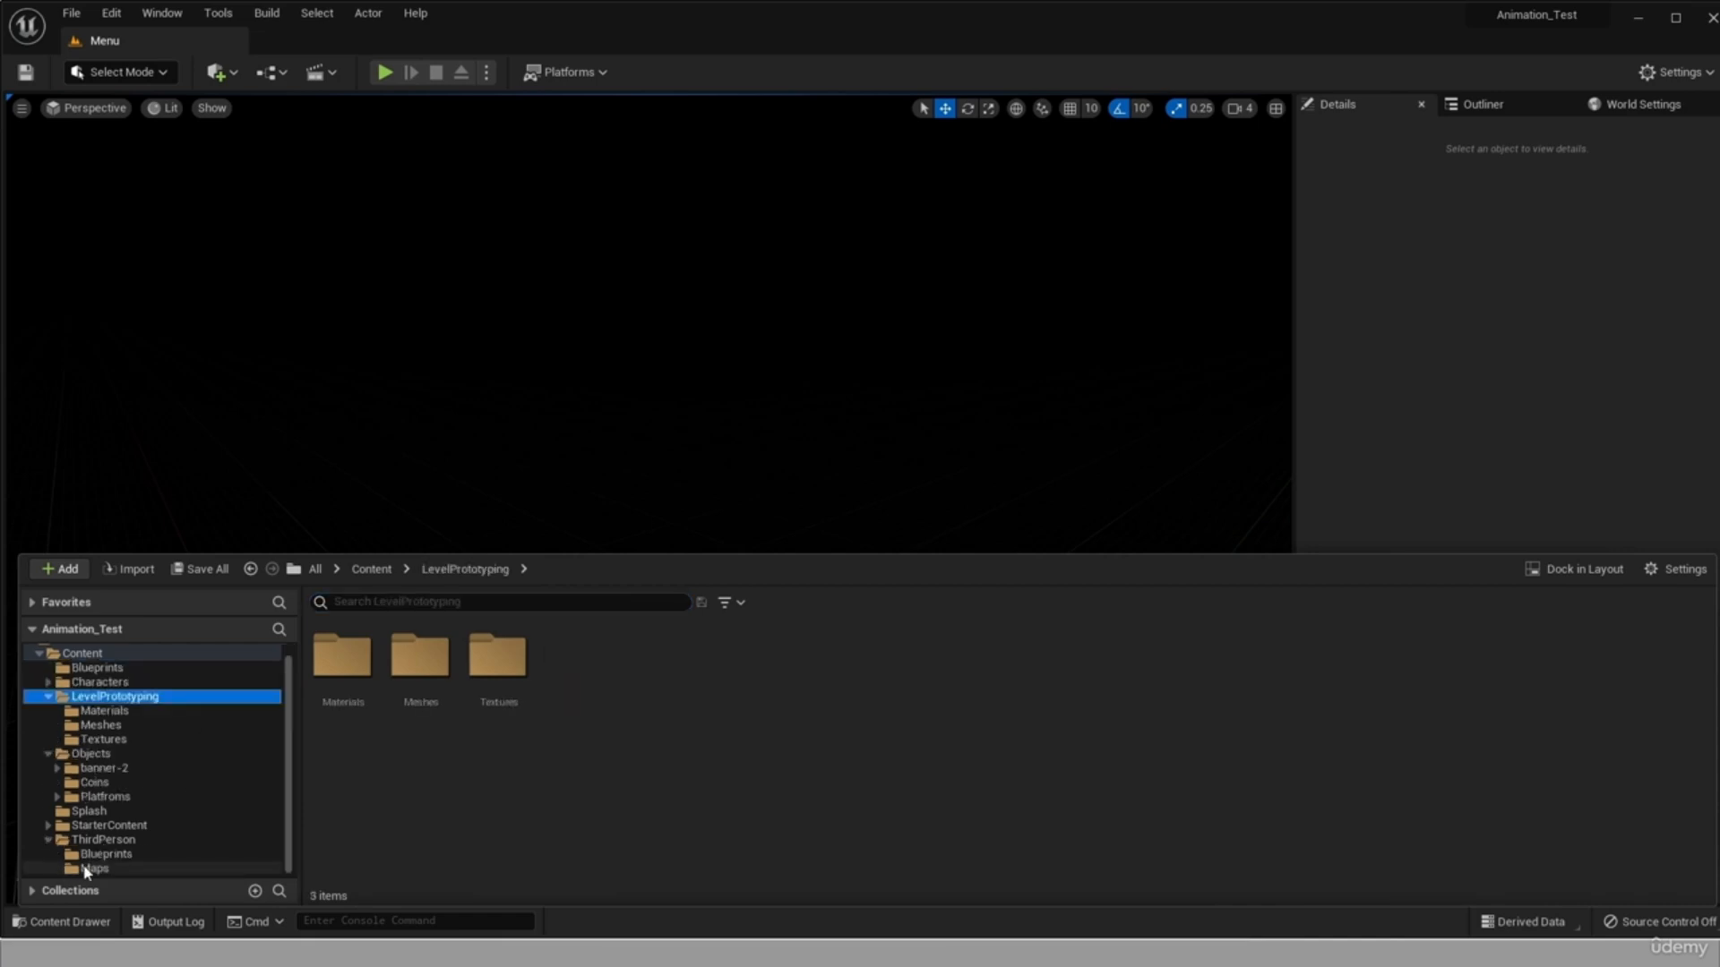
pyautogui.click(92, 869)
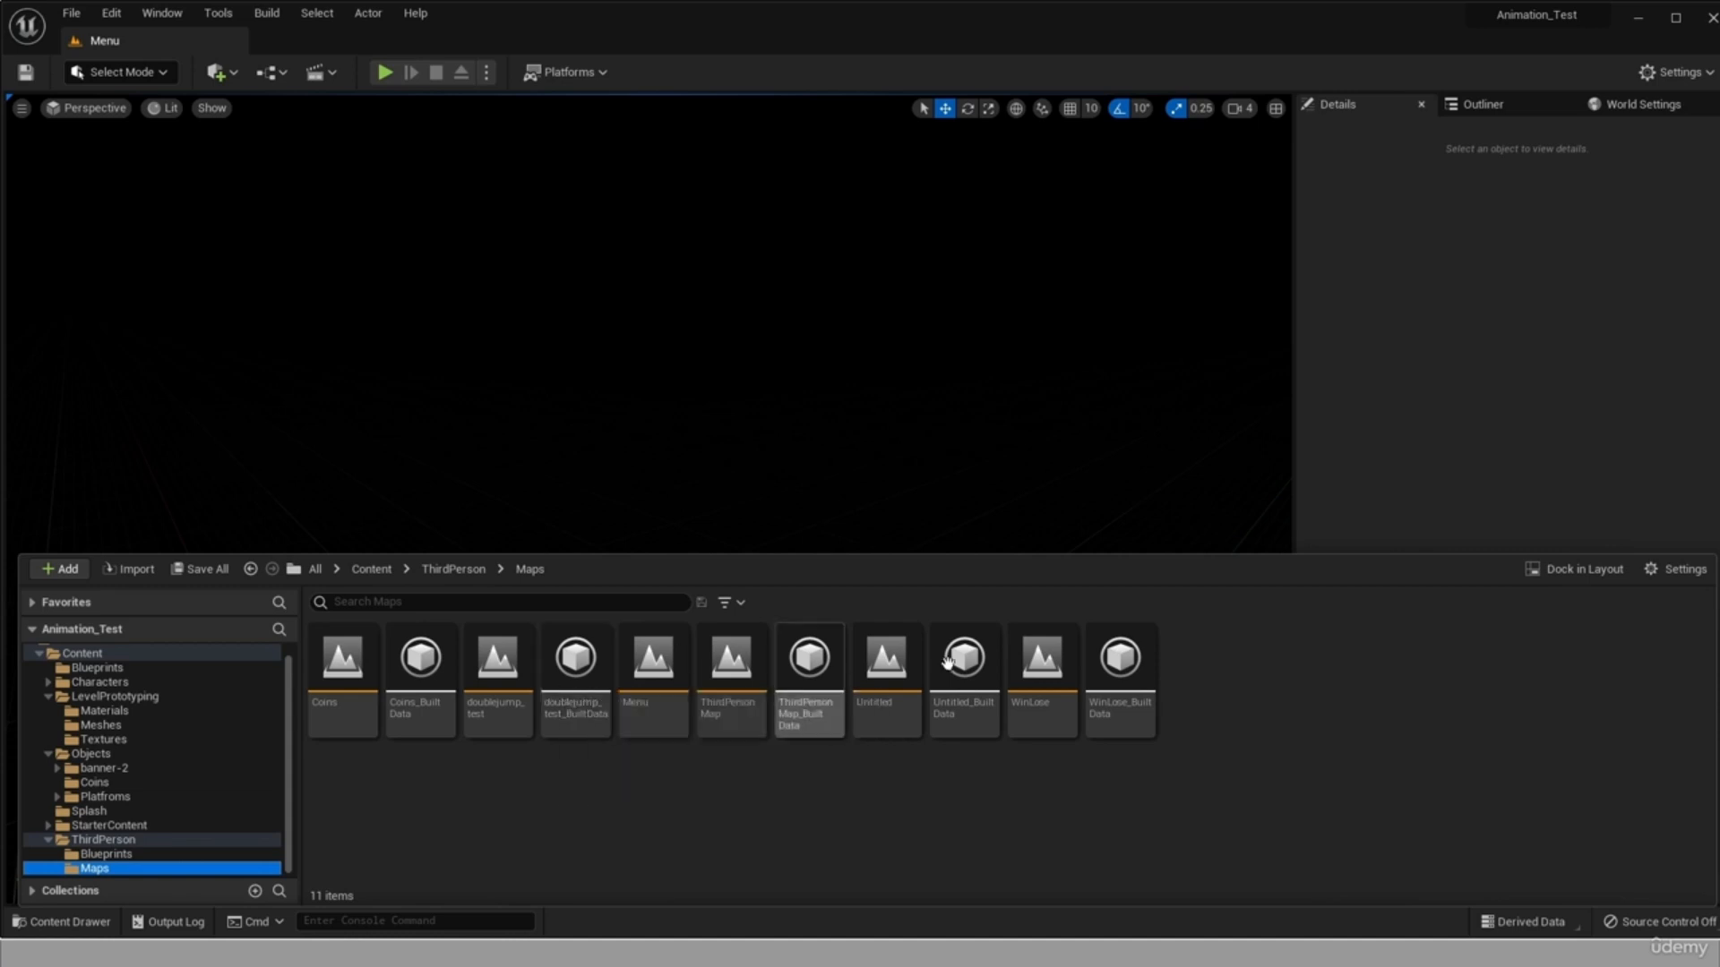
pyautogui.click(885, 685)
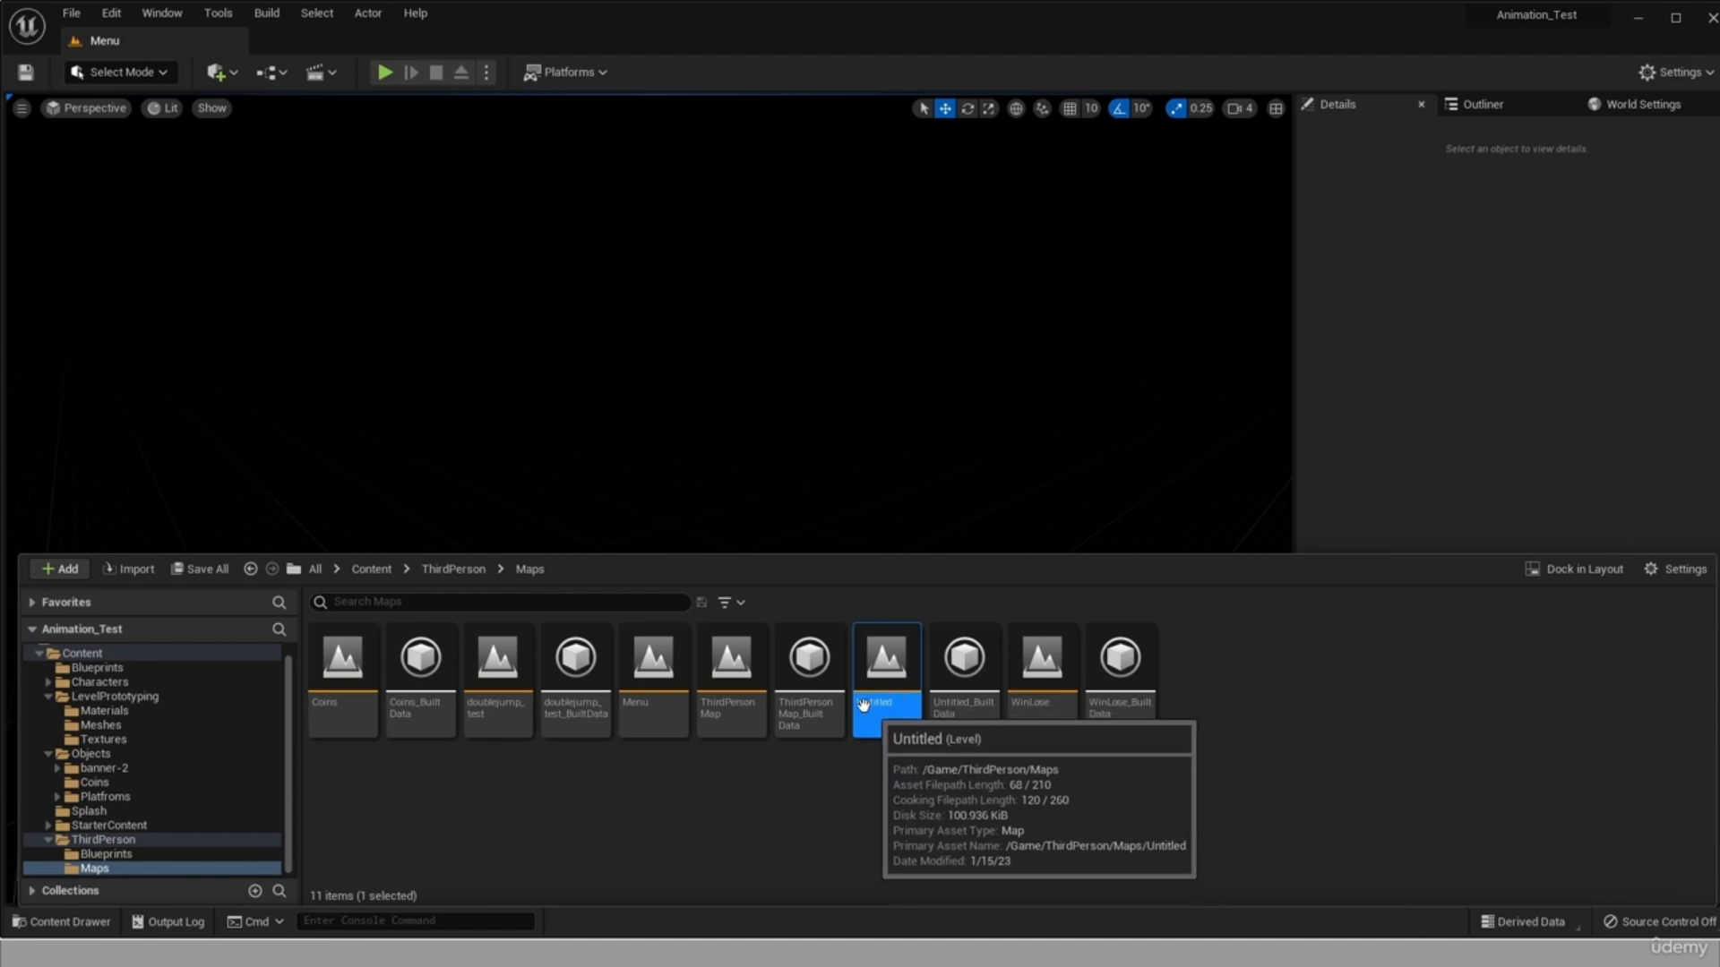
pyautogui.keyDown('ctrl'); pyautogui.click(963, 679); pyautogui.keyUp('ctrl')
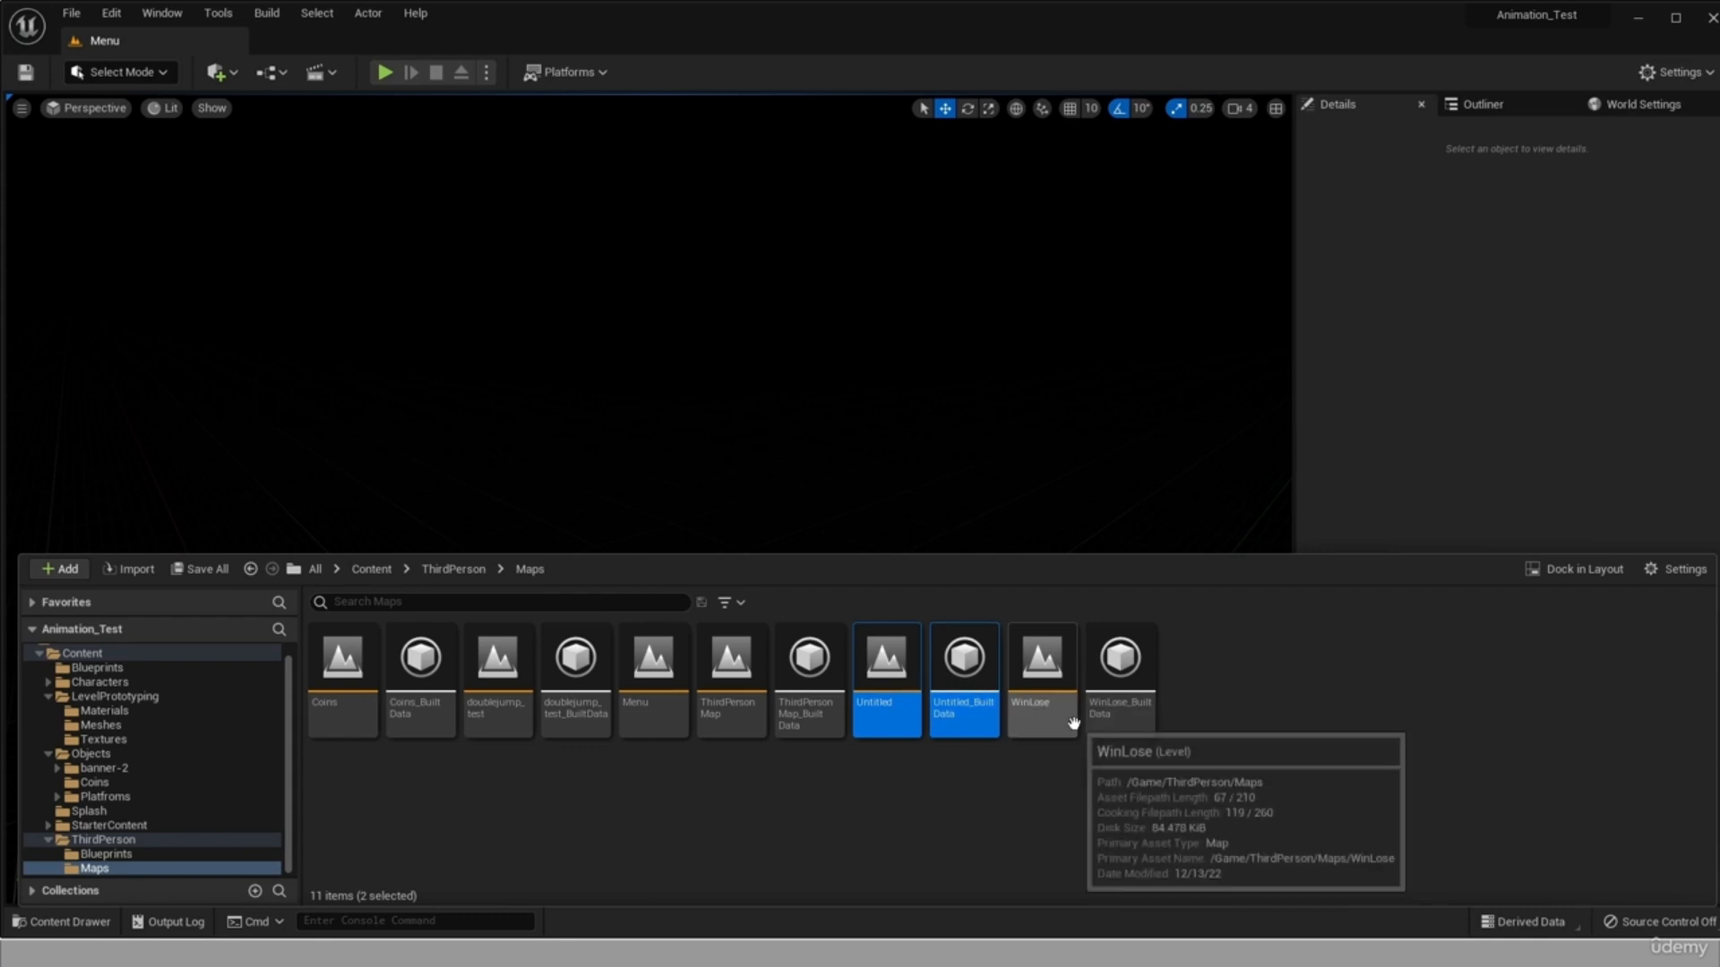
pyautogui.press('Delete')
pyautogui.click(962, 775)
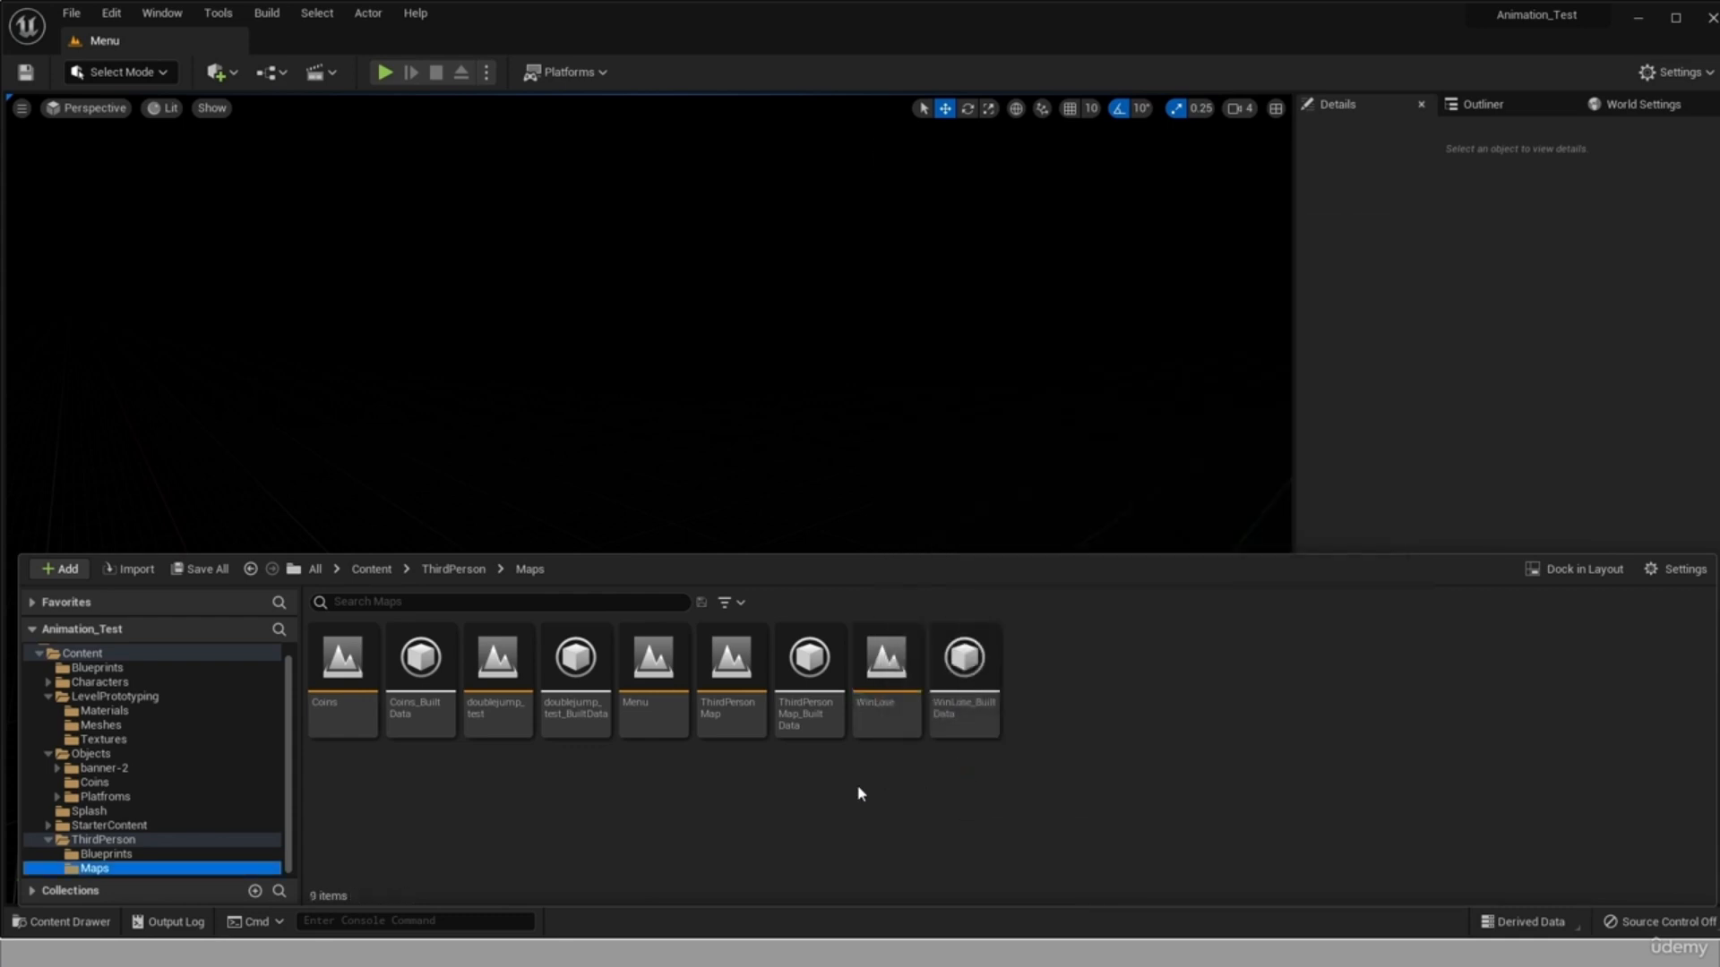
# Package the project for Windows using the project's Shipping configuration, with the Desktop as the output folder.
pyautogui.click(175, 51)
pyautogui.click(582, 75)
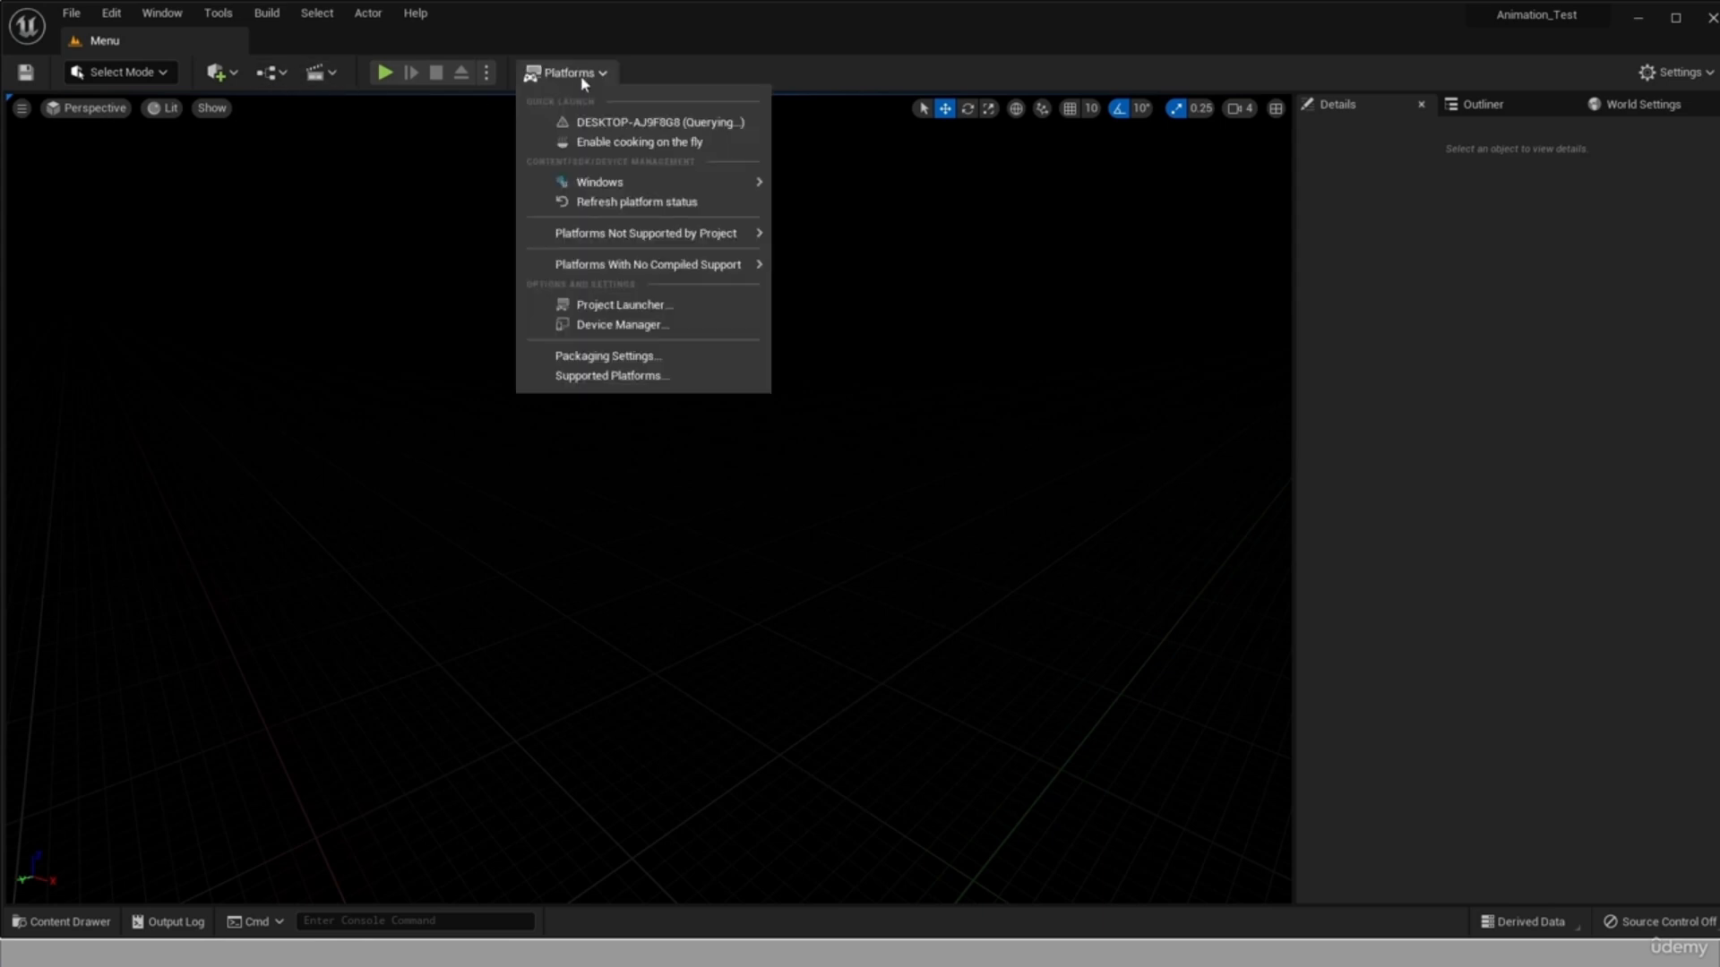
pyautogui.moveTo(685, 190)
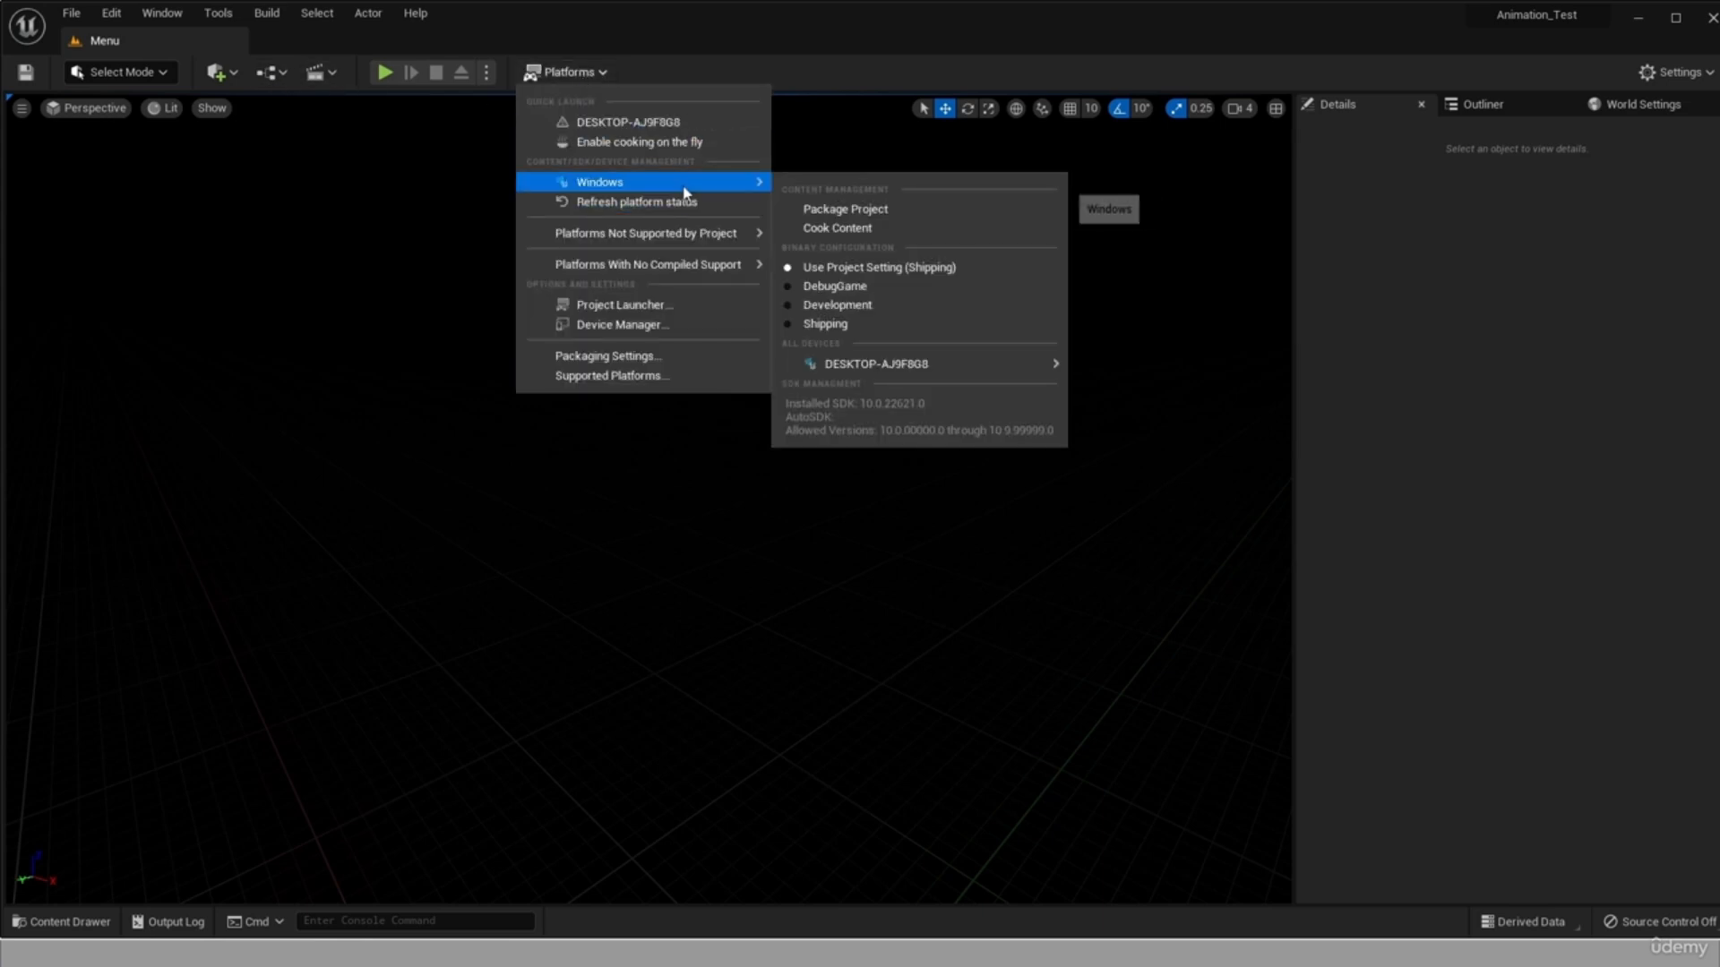
pyautogui.click(844, 208)
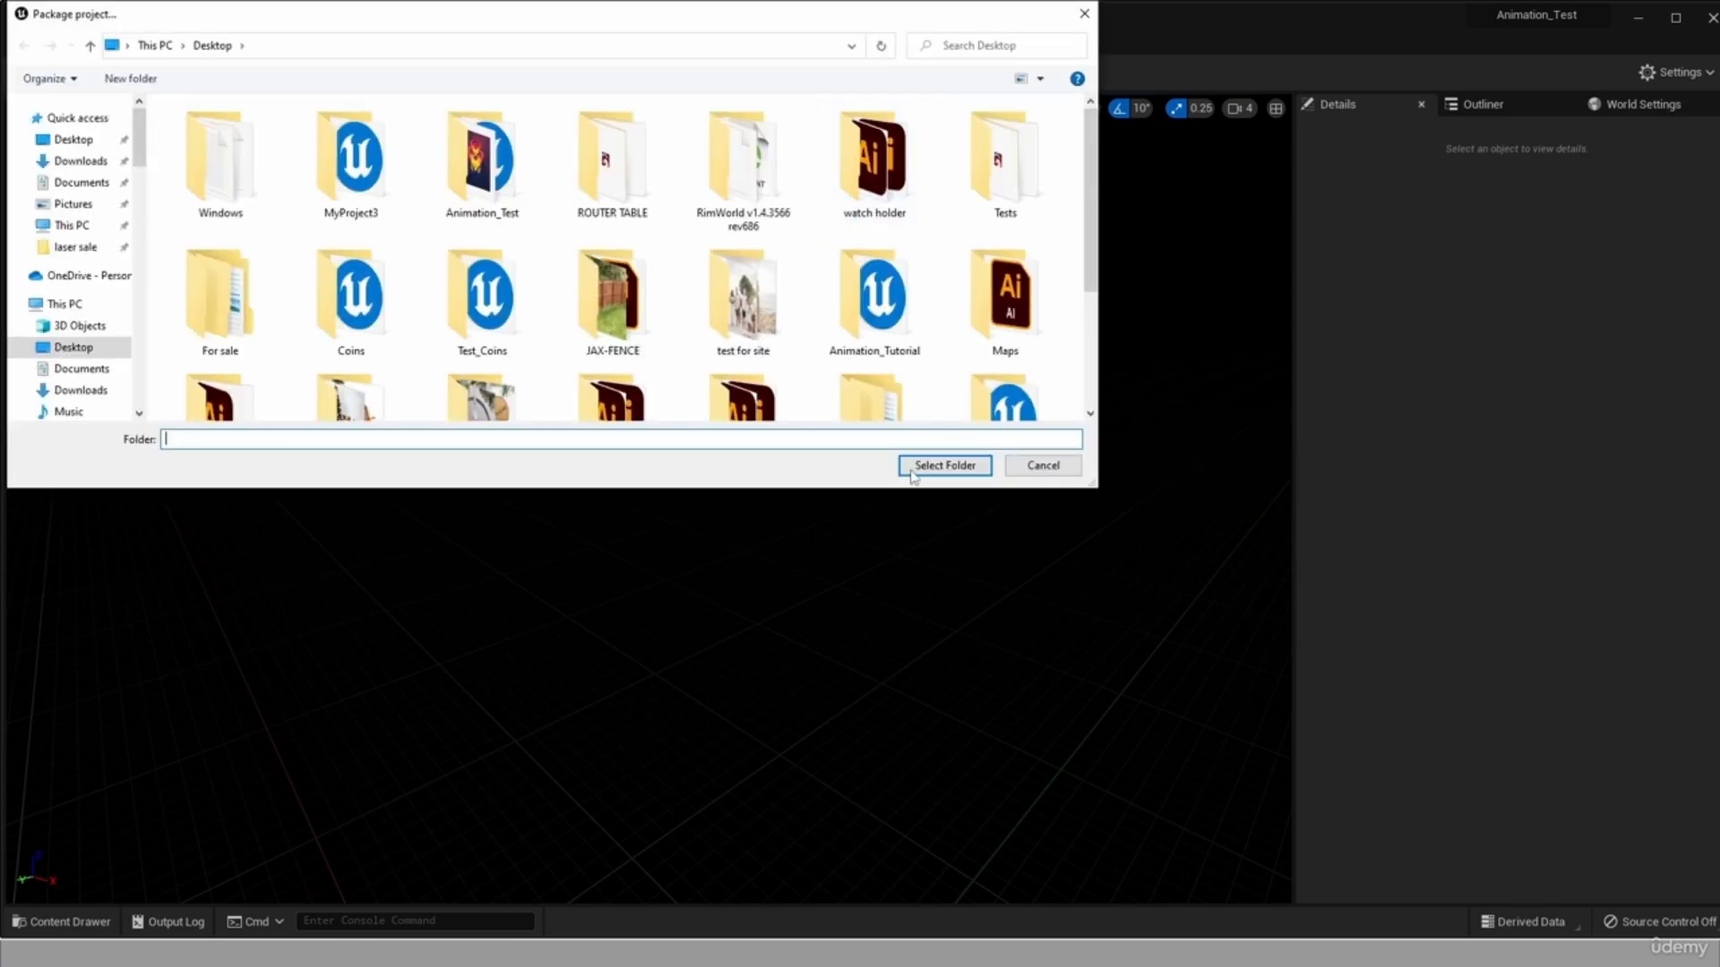
pyautogui.click(944, 465)
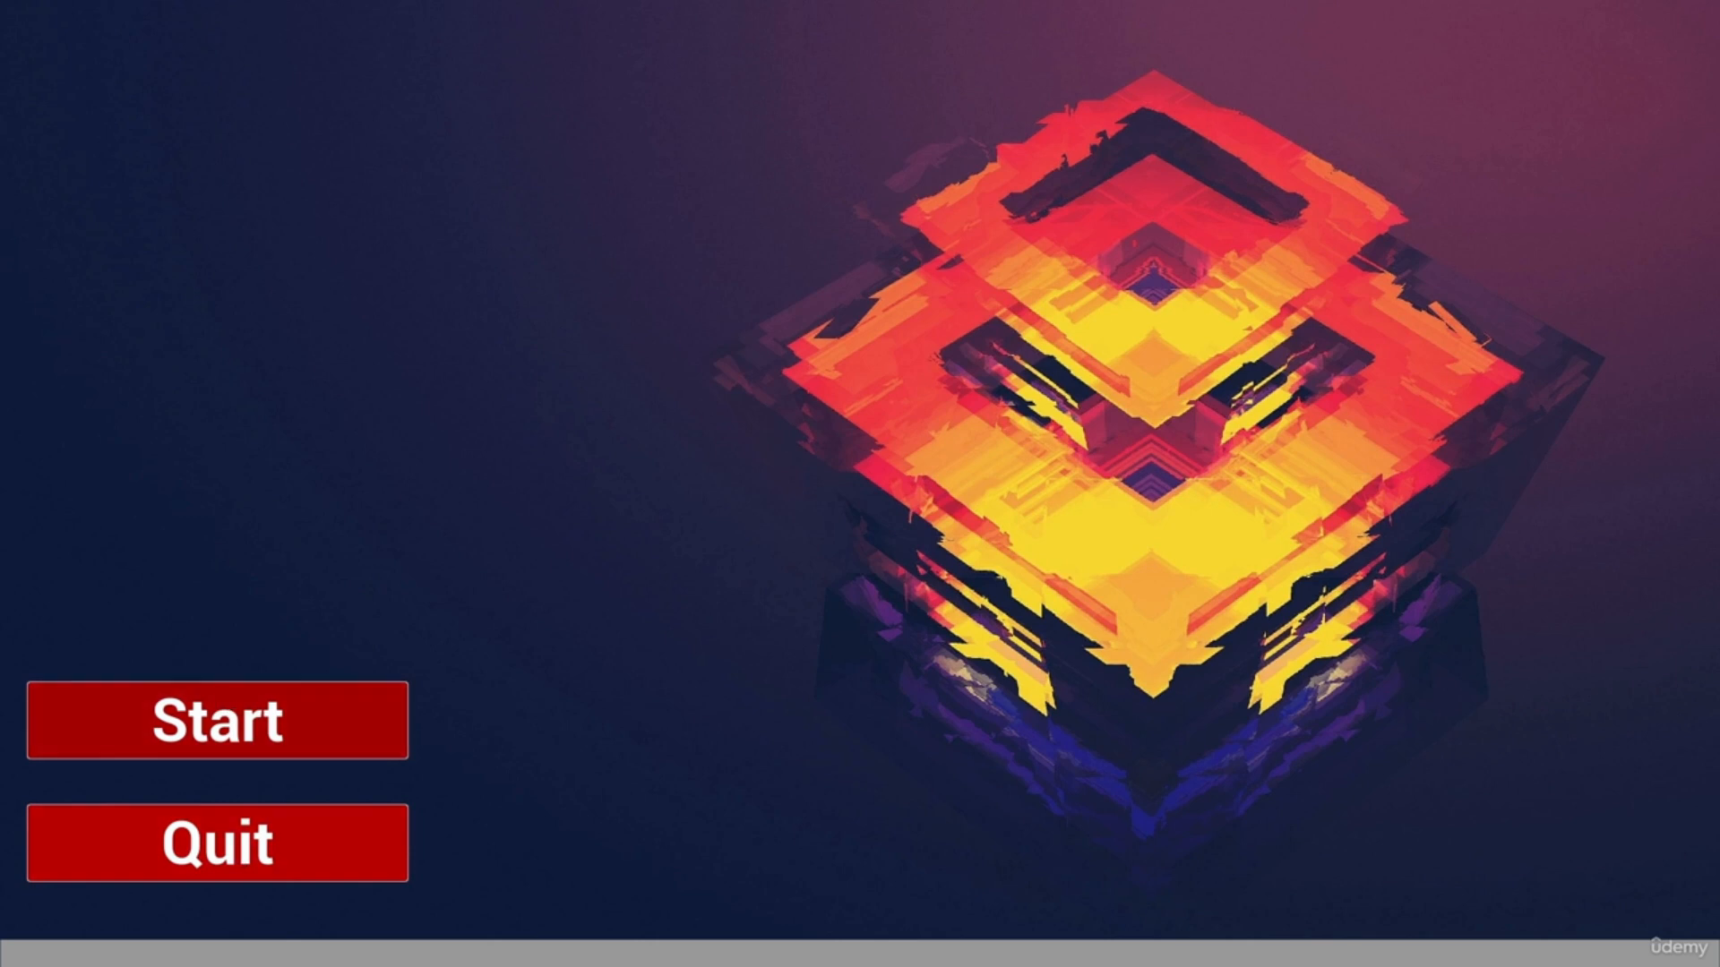
# Start the game from its menu and play-test the level, running and jumping across the floating platforms.
pyautogui.click(218, 721)
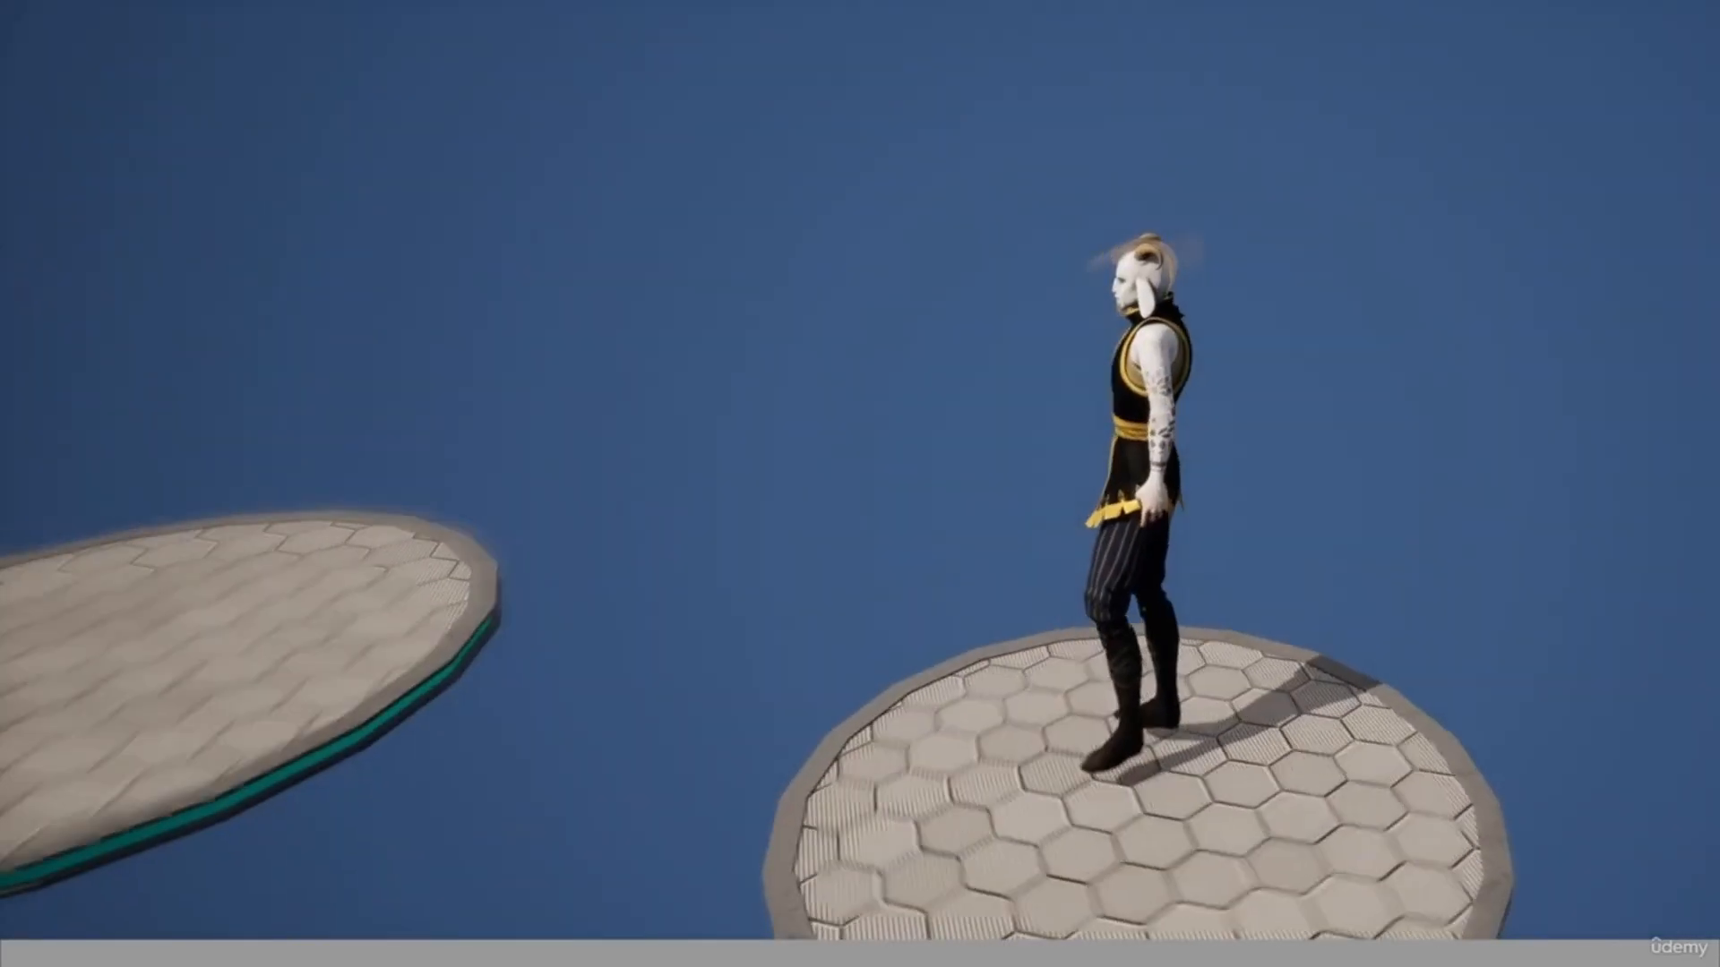
pyautogui.press('w')
pyautogui.press('space')
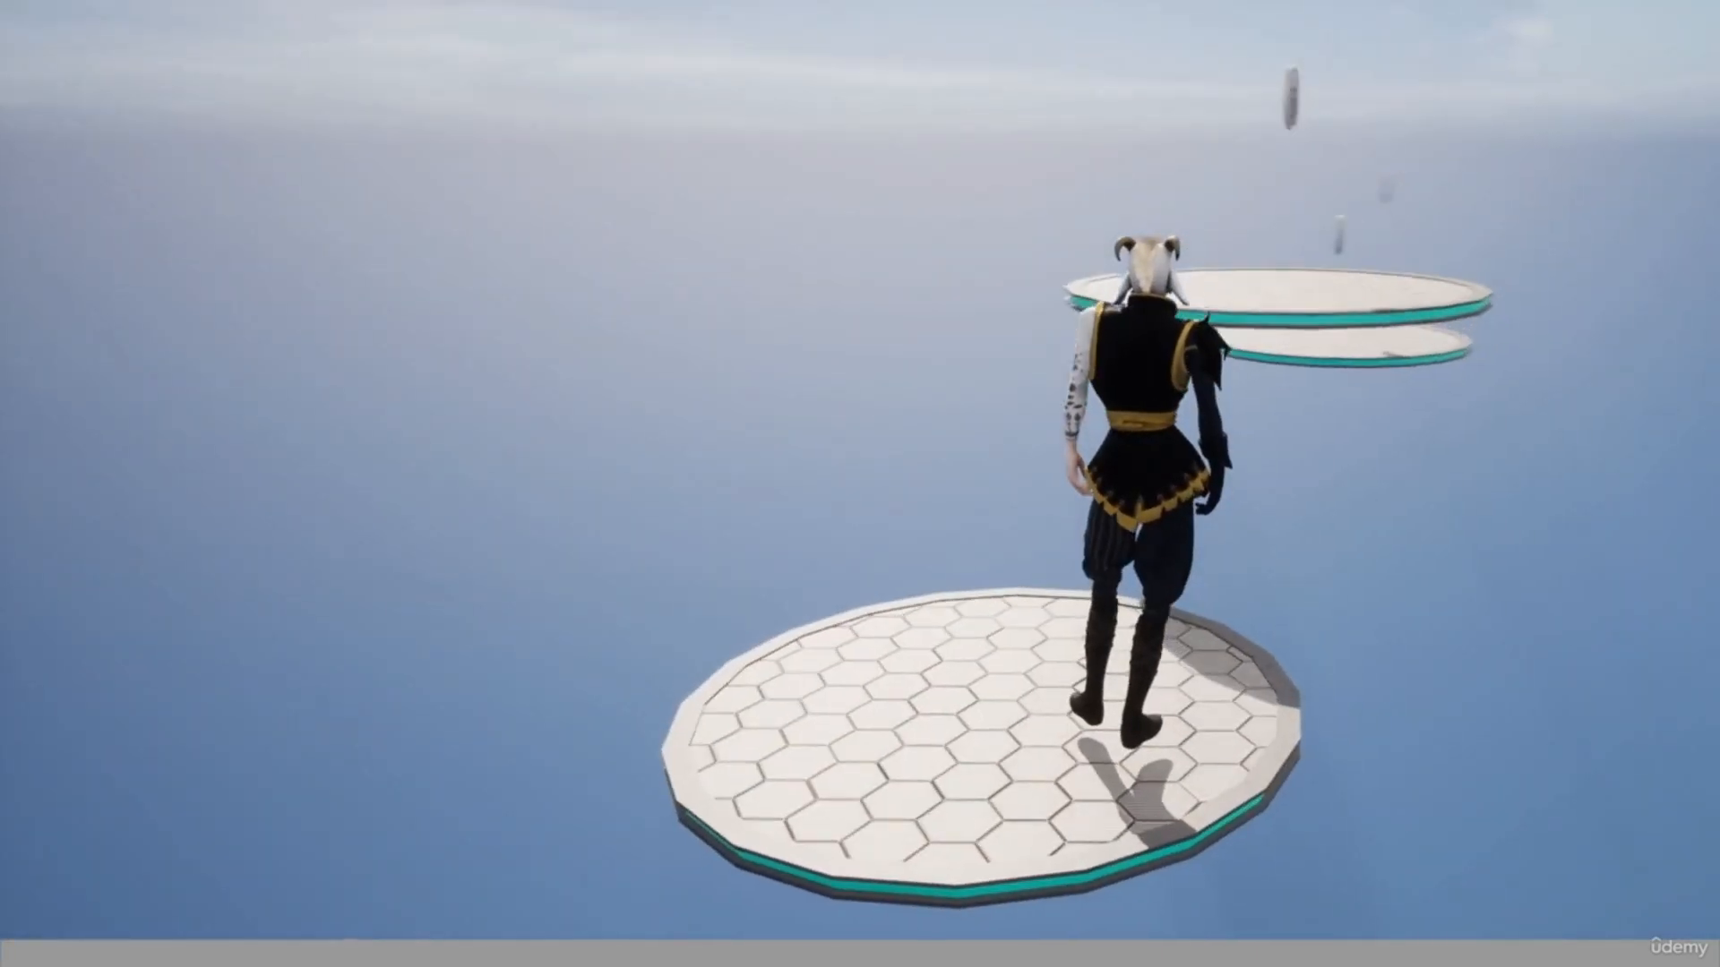
pyautogui.press('w')
pyautogui.press('space')
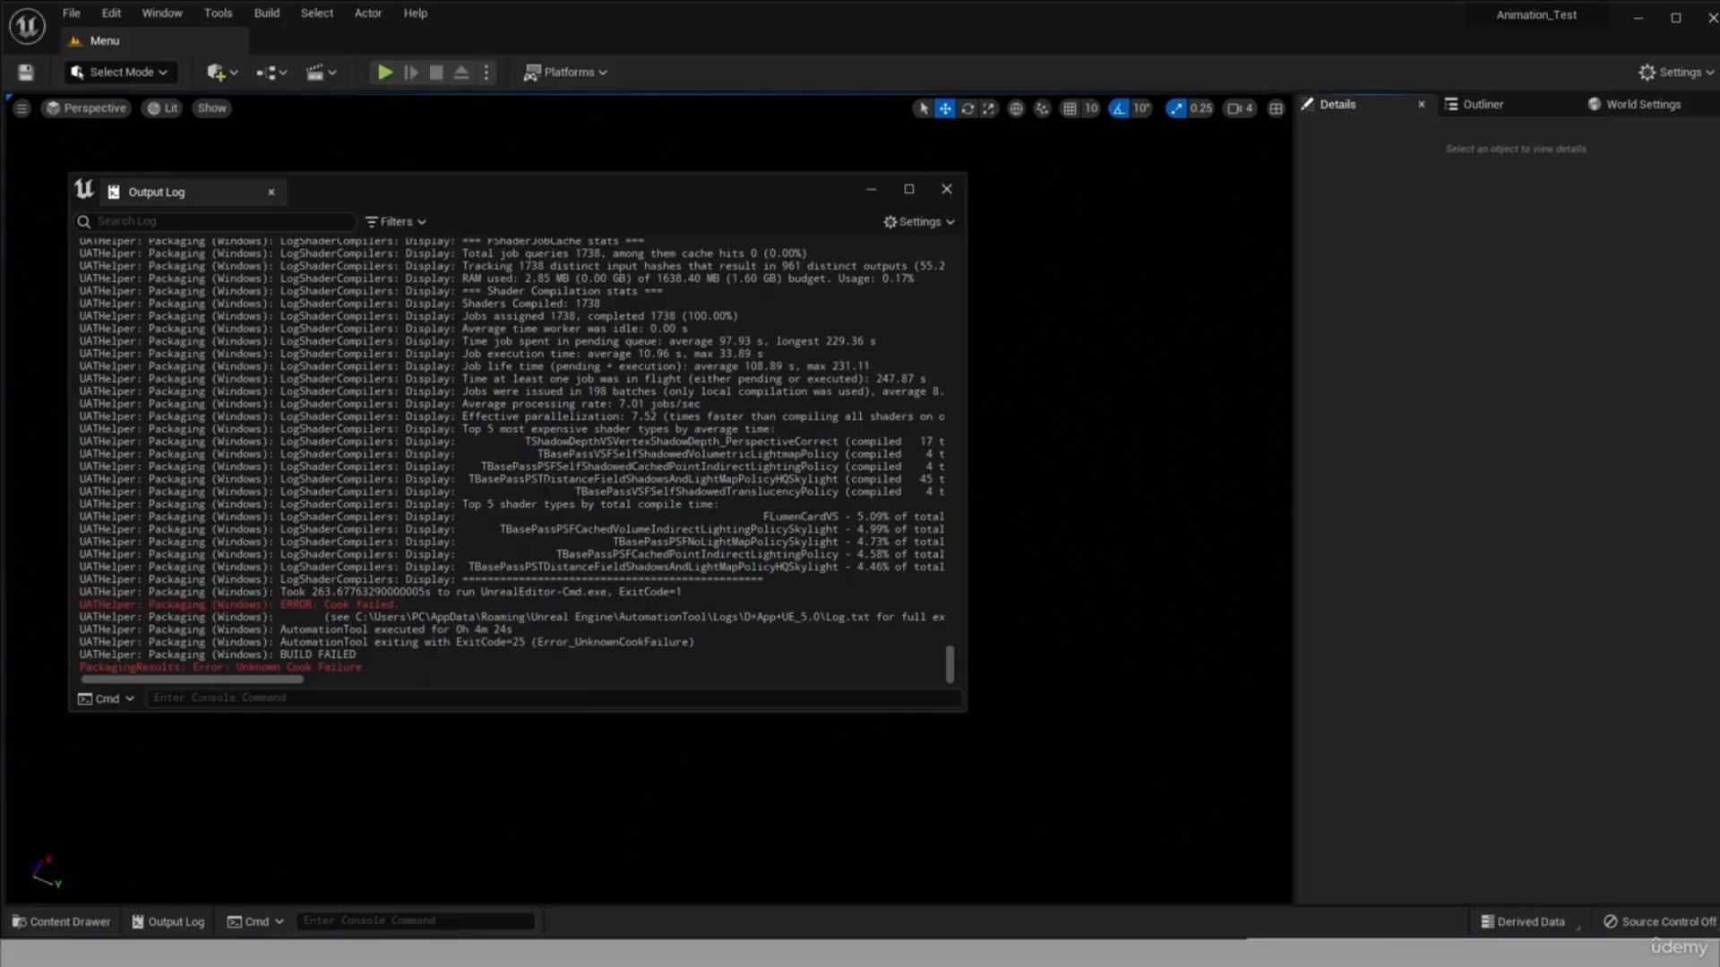
# Filter the Output Log to show only errors, turning off messages and warnings.
pyautogui.click(397, 223)
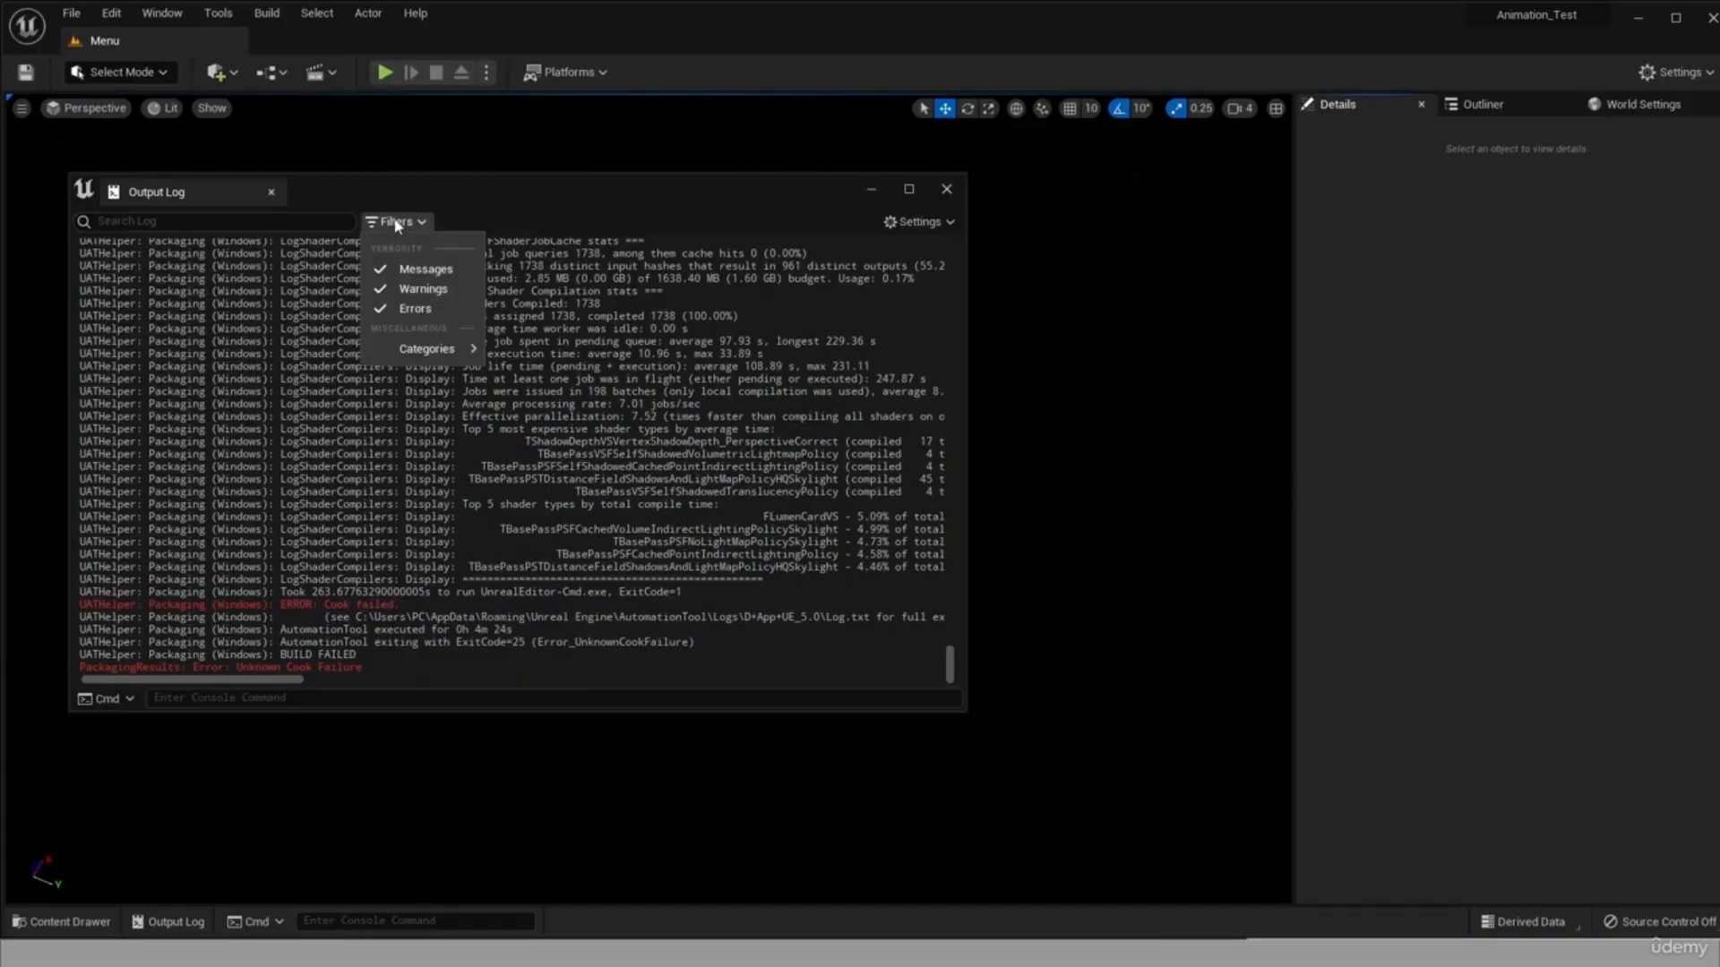
pyautogui.click(395, 310)
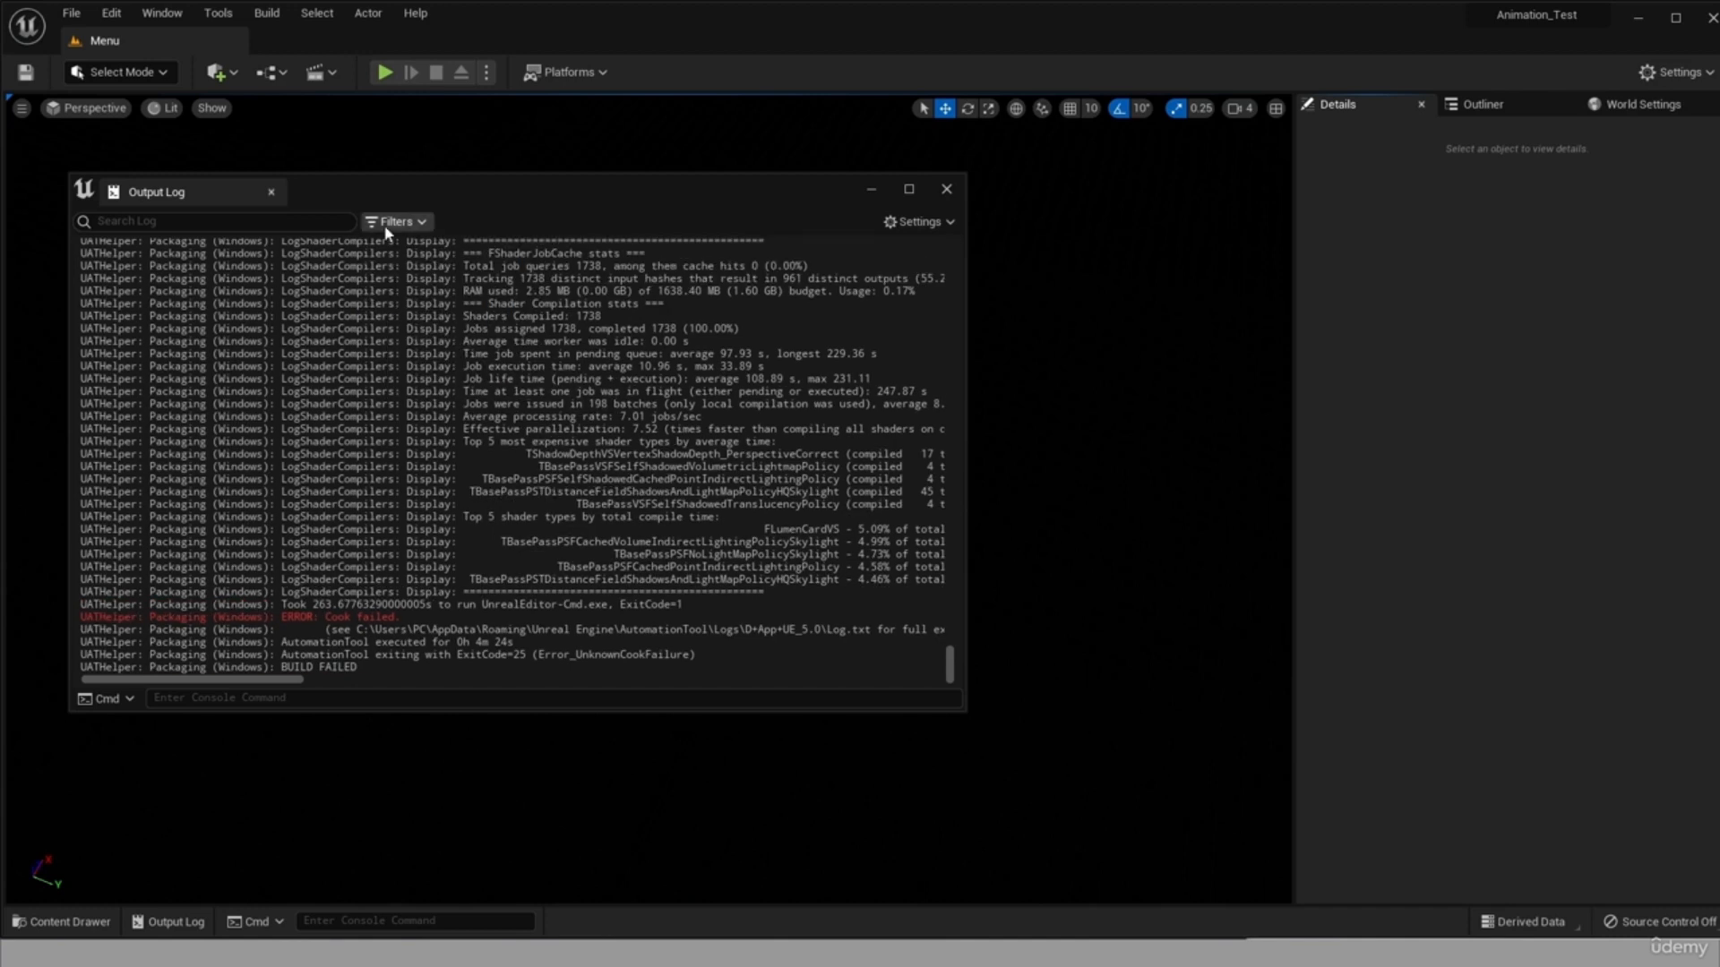
pyautogui.click(414, 270)
pyautogui.click(395, 222)
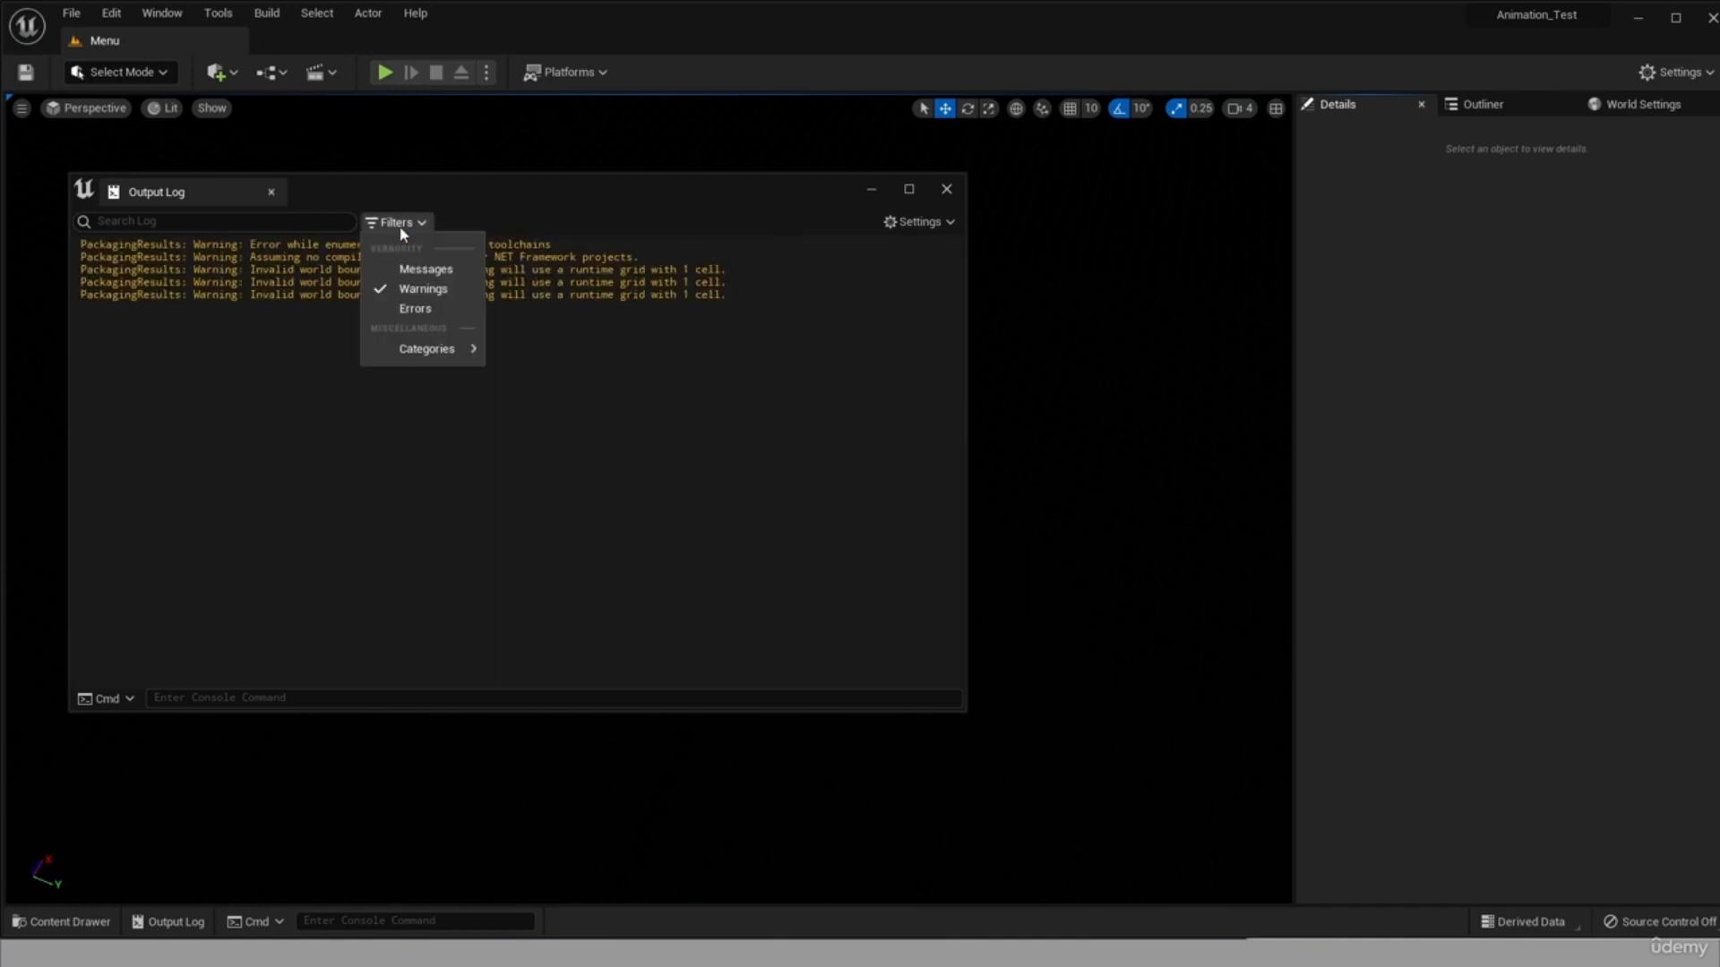
pyautogui.click(395, 289)
pyautogui.click(403, 222)
pyautogui.click(410, 309)
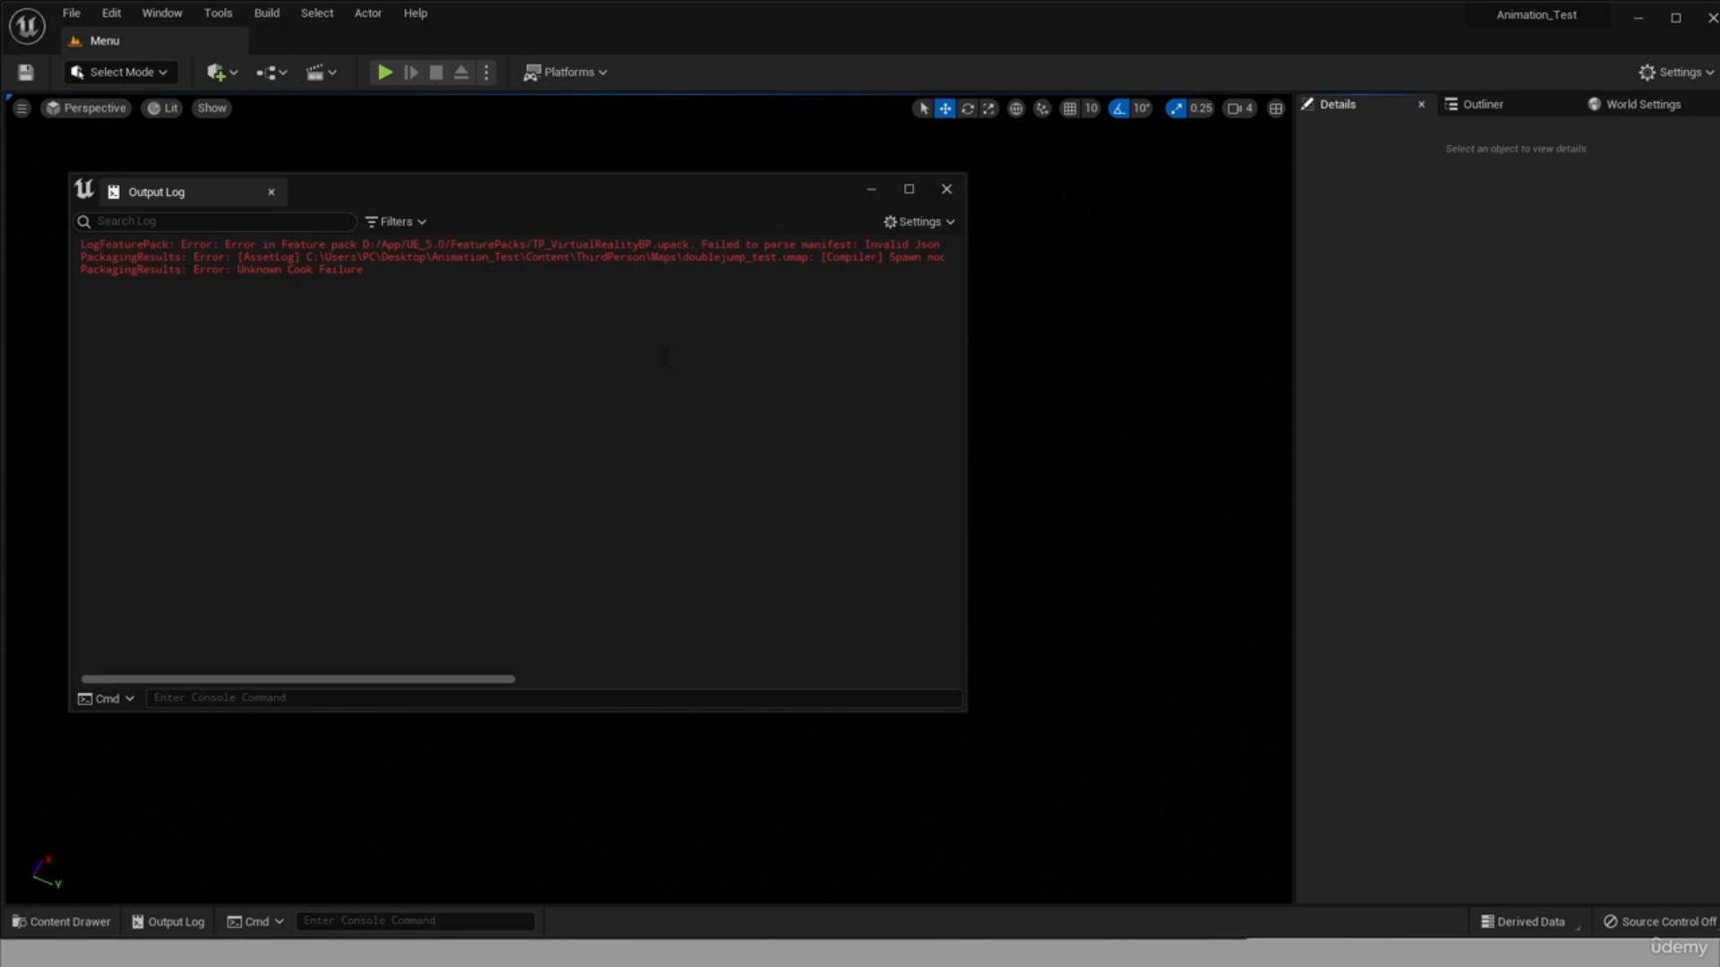